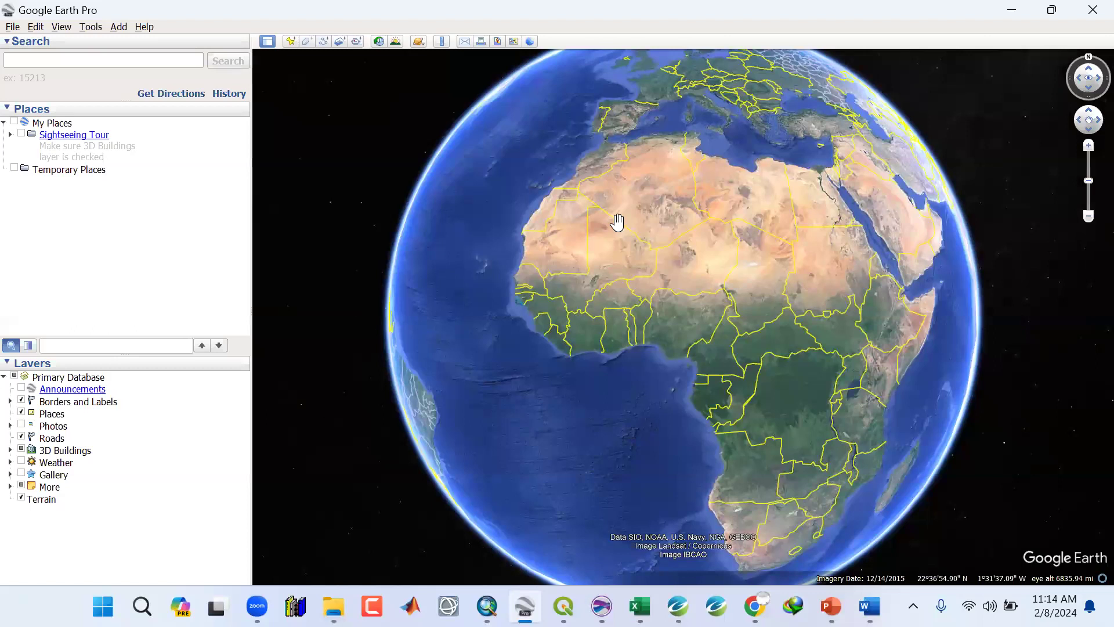
Cycle through the required programs: Google Earth Pro, ArcMap, Surfer, Oasis montaj, Excel and PowerPoint.
{"action": "left_click", "coordinate": [1013, 10]}
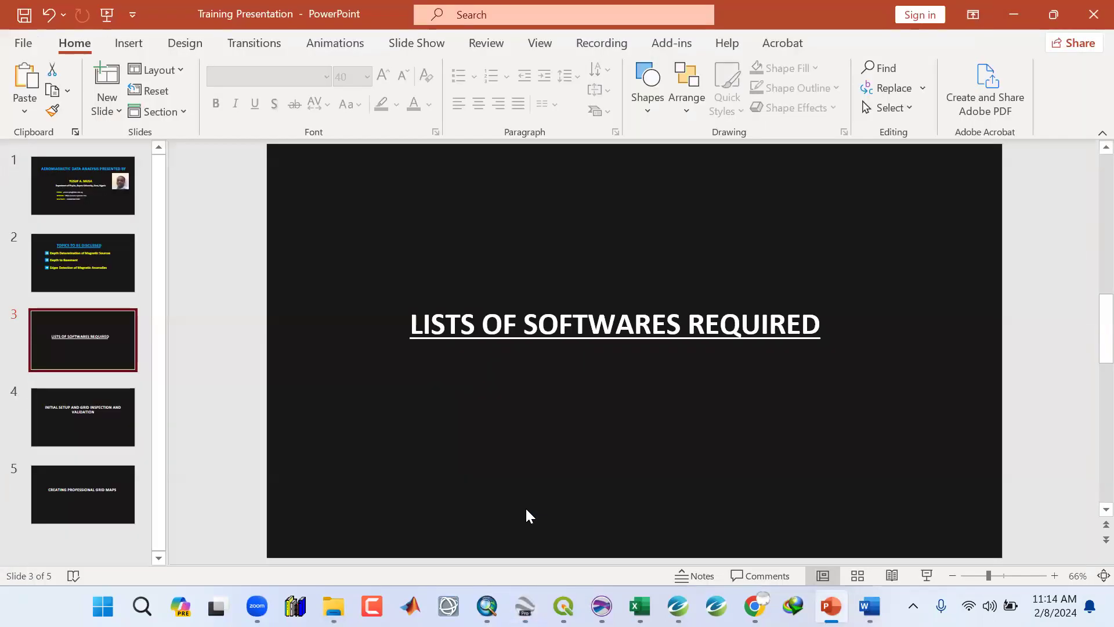
{"action": "left_click", "coordinate": [486, 607]}
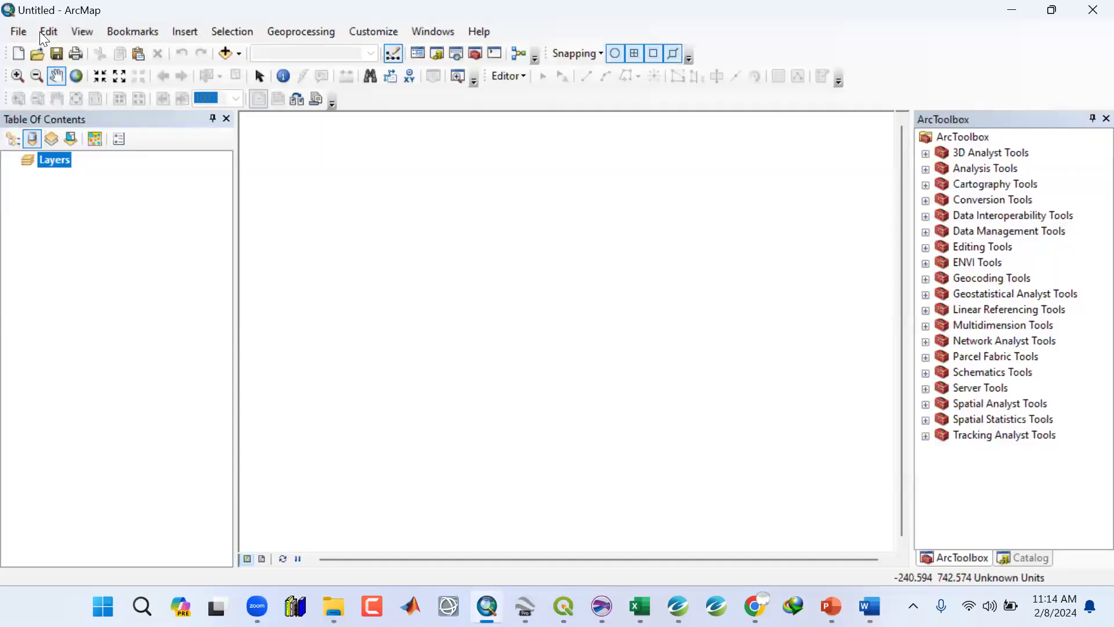
{"action": "left_click", "coordinate": [1013, 10]}
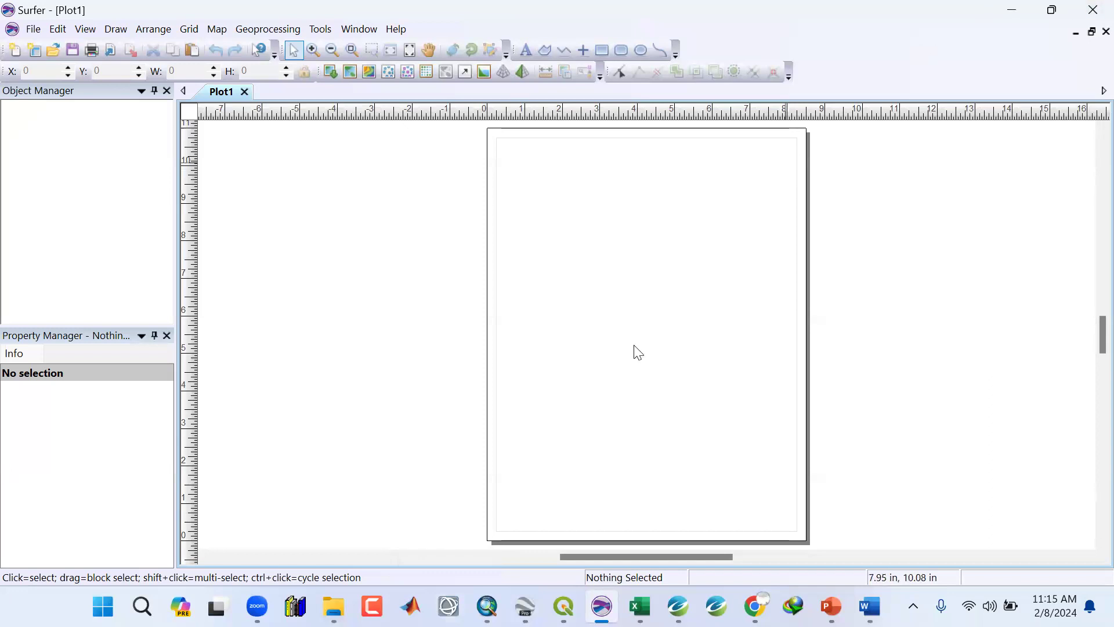
{"action": "left_click", "coordinate": [525, 606]}
{"action": "left_click", "coordinate": [487, 606]}
{"action": "left_click", "coordinate": [602, 607]}
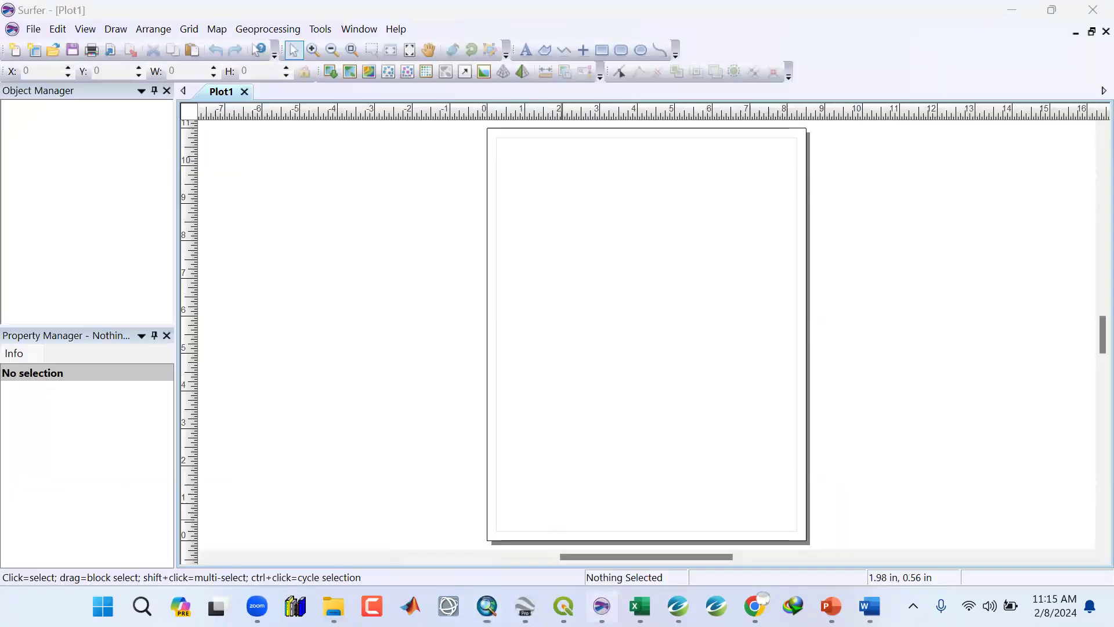
{"action": "mouse_move", "coordinate": [678, 607]}
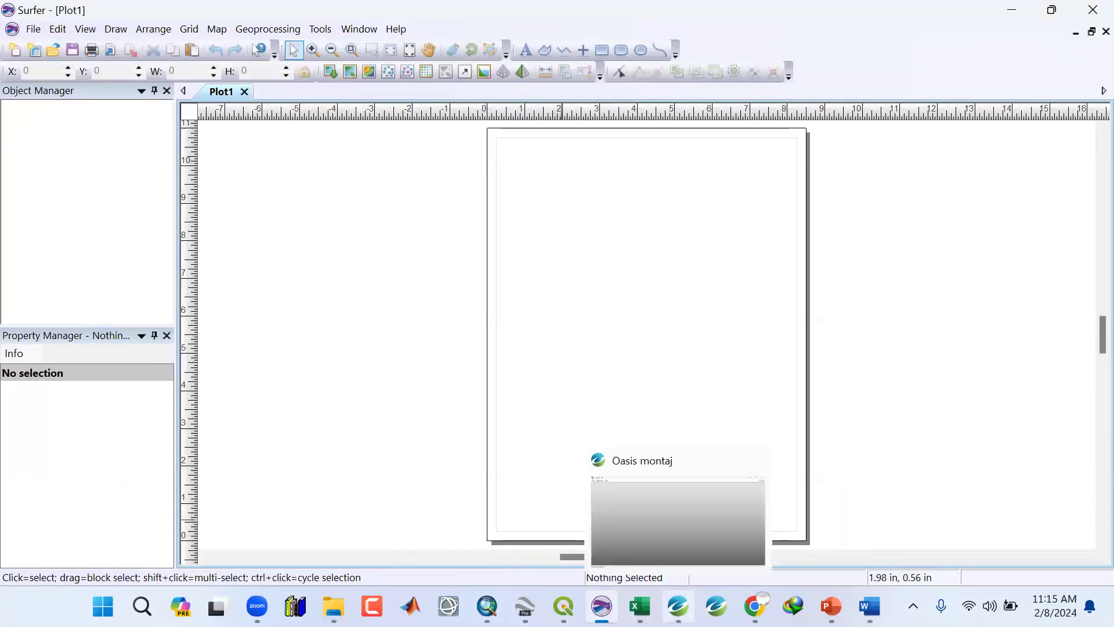
{"action": "left_click", "coordinate": [678, 607]}
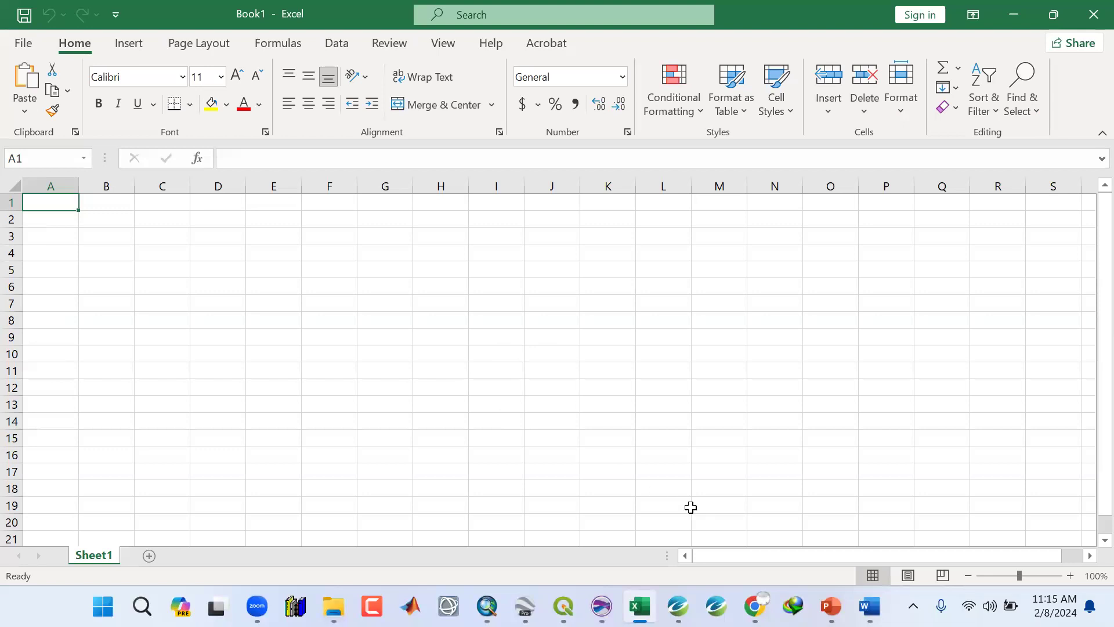
{"action": "left_click", "coordinate": [831, 606]}
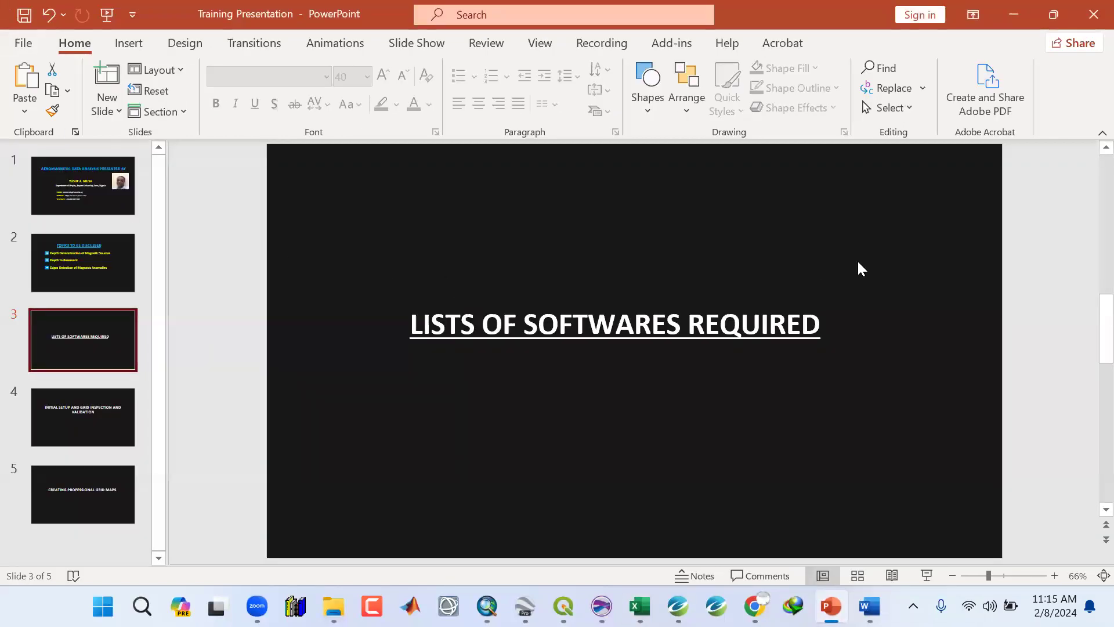
{"action": "left_click", "coordinate": [1009, 10]}
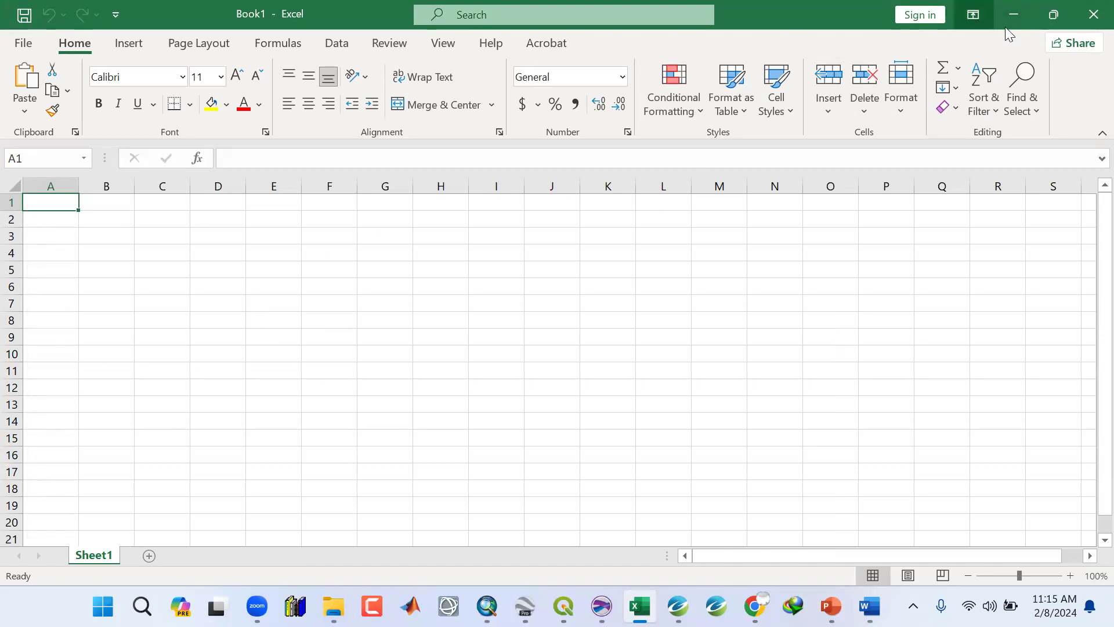
{"action": "left_click", "coordinate": [1016, 10]}
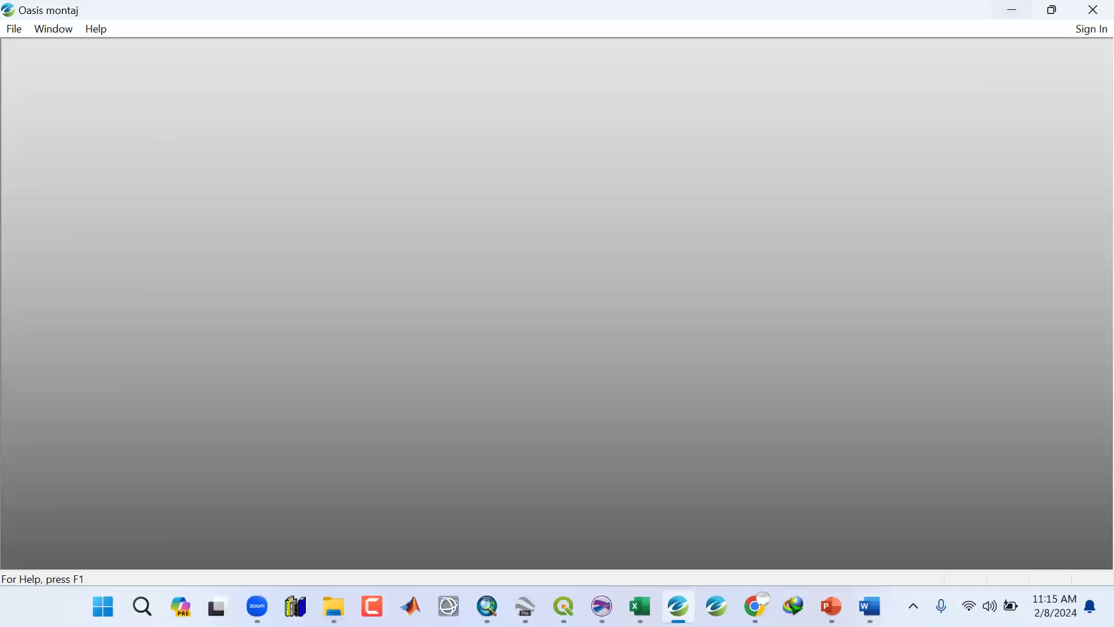
{"action": "left_click", "coordinate": [831, 606]}
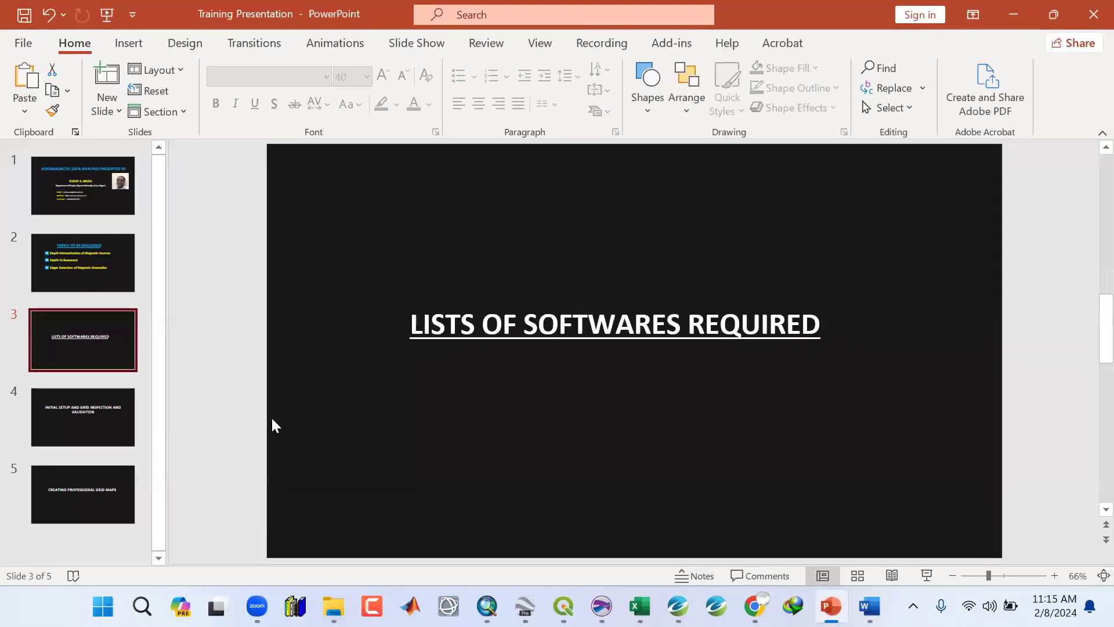
Open slide 4, Initial Setup and Grid Inspection and Validation, and briefly select part of its title.
{"action": "left_click", "coordinate": [97, 420]}
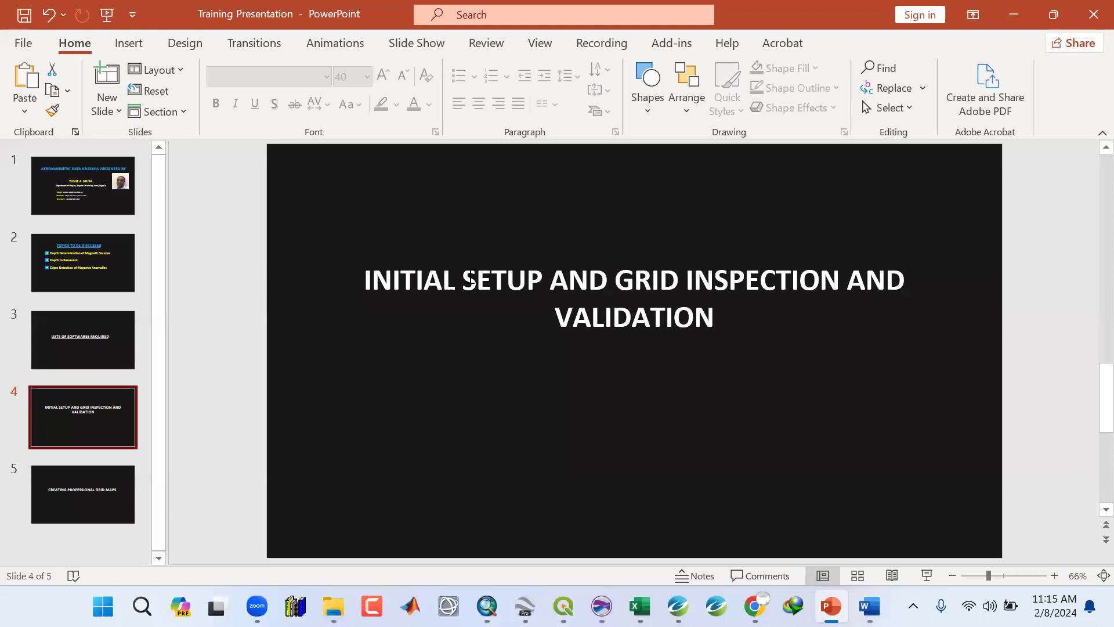
{"action": "left_click", "coordinate": [719, 321]}
{"action": "left_click_drag", "start_coordinate": [716, 318], "coordinate": [697, 318]}
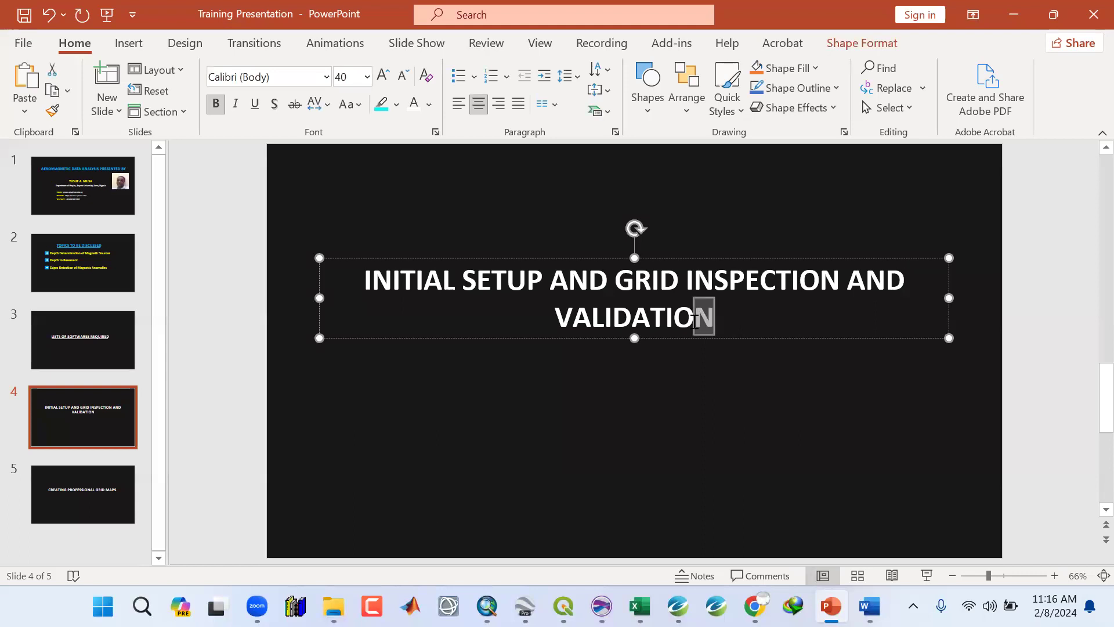
{"action": "left_click", "coordinate": [676, 364]}
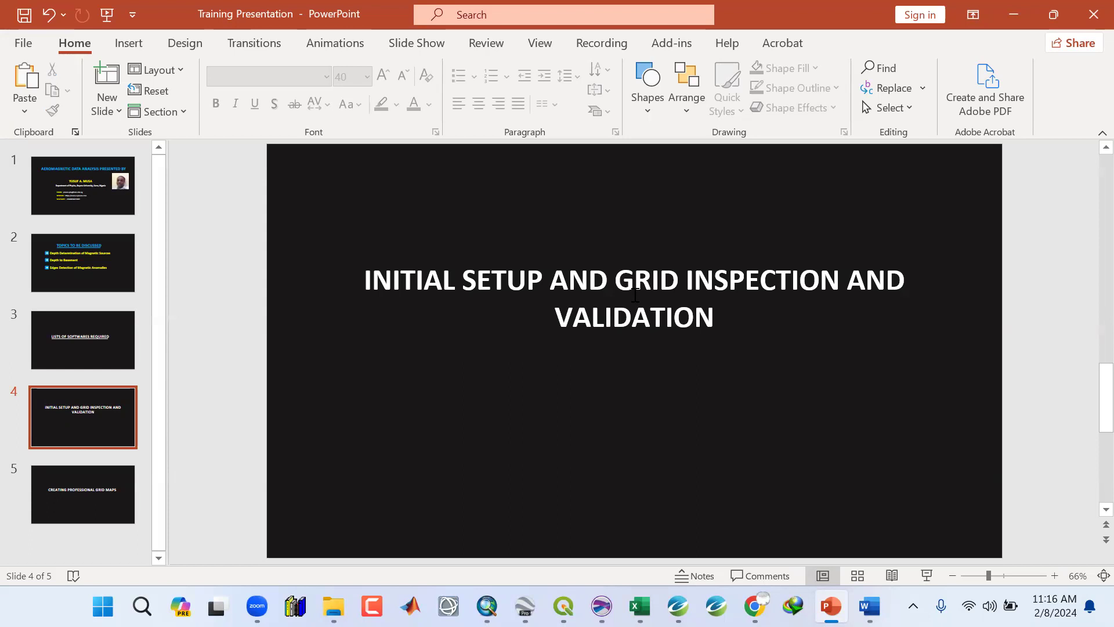
Minimize the open program windows and open the Data folder on the desktop.
{"action": "left_click", "coordinate": [1016, 17]}
{"action": "left_click", "coordinate": [1013, 15]}
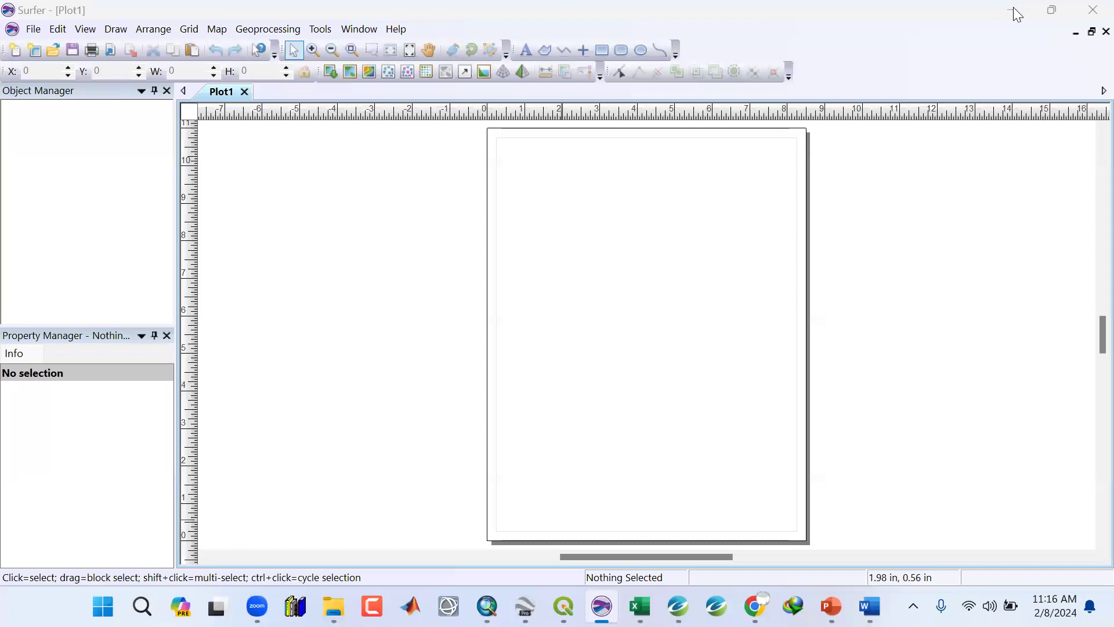
{"action": "left_click", "coordinate": [1015, 13]}
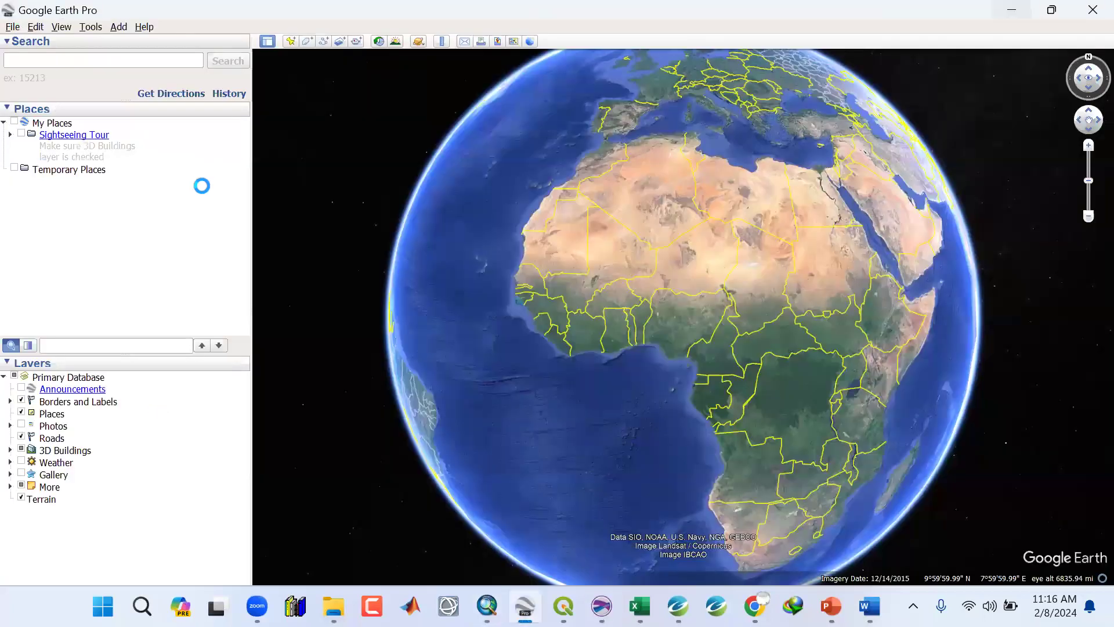
{"action": "left_click", "coordinate": [1011, 10]}
{"action": "right_click", "coordinate": [399, 137]}
{"action": "left_click", "coordinate": [459, 212]}
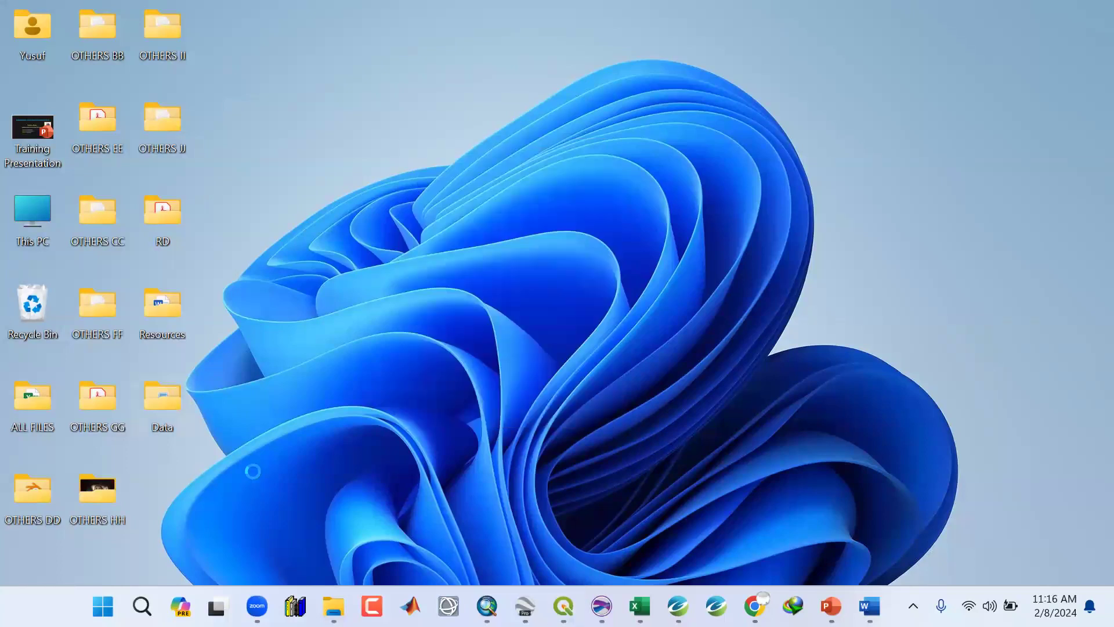
{"action": "double_click", "coordinate": [165, 401]}
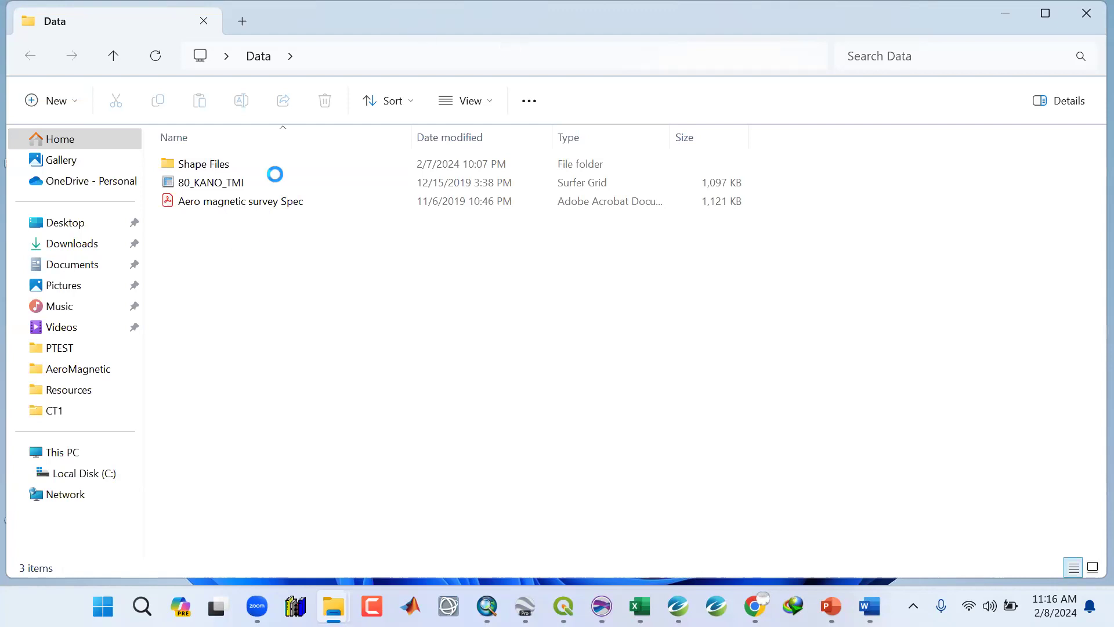
Open the Aero magnetic survey Spec PDF from the Data folder.
{"action": "left_click", "coordinate": [216, 186]}
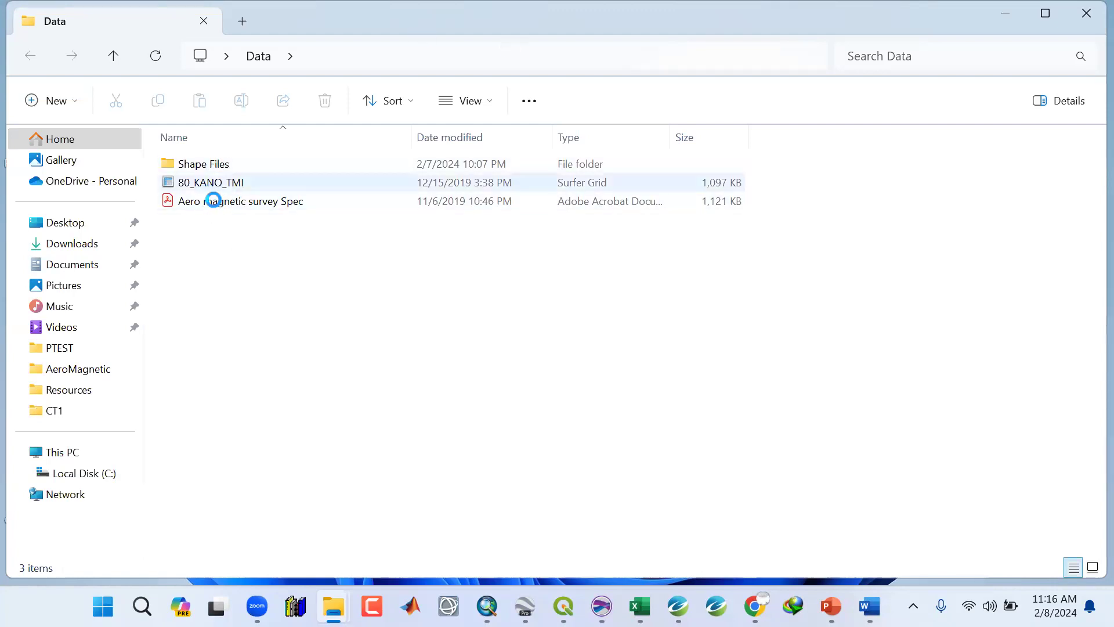
{"action": "left_click", "coordinate": [195, 202]}
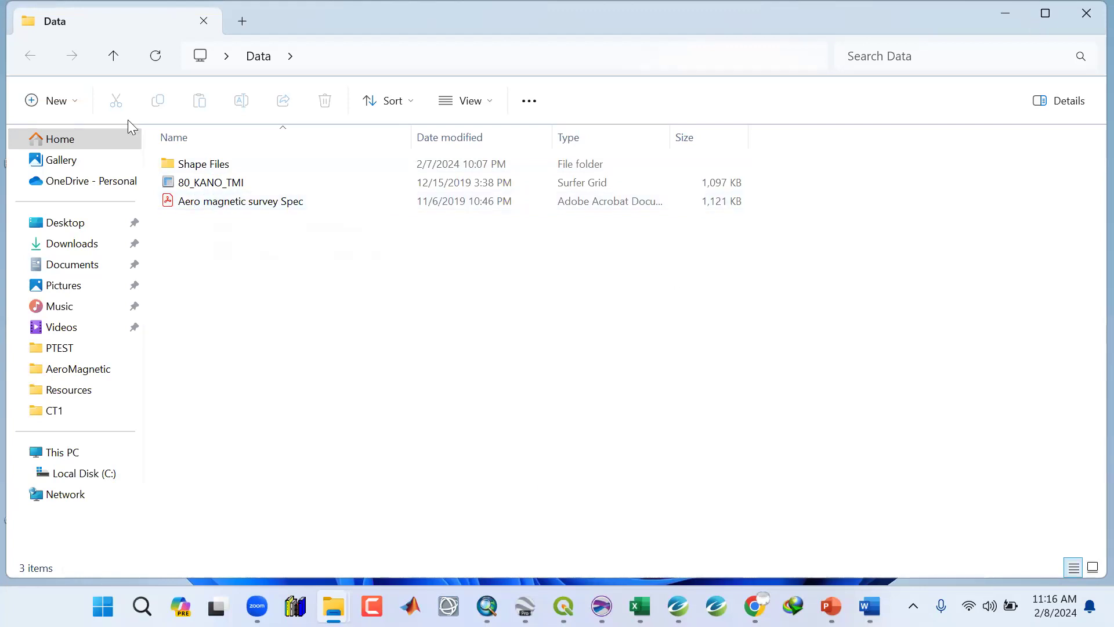
{"action": "key", "text": "alt+Tab"}
{"action": "key", "text": "alt+Tab"}
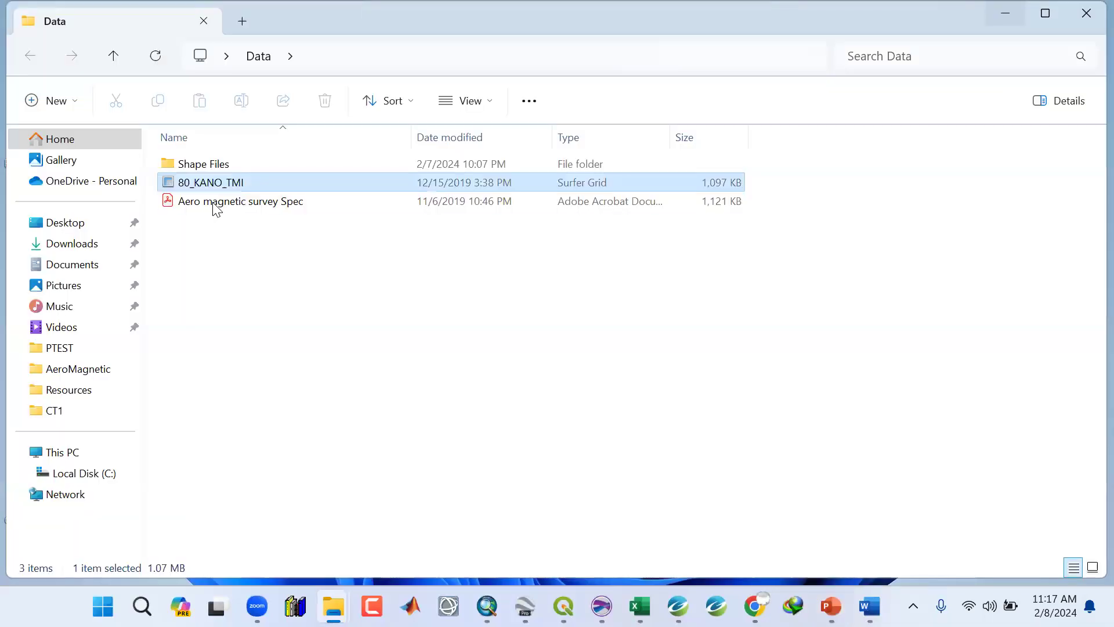
{"action": "left_click", "coordinate": [214, 204]}
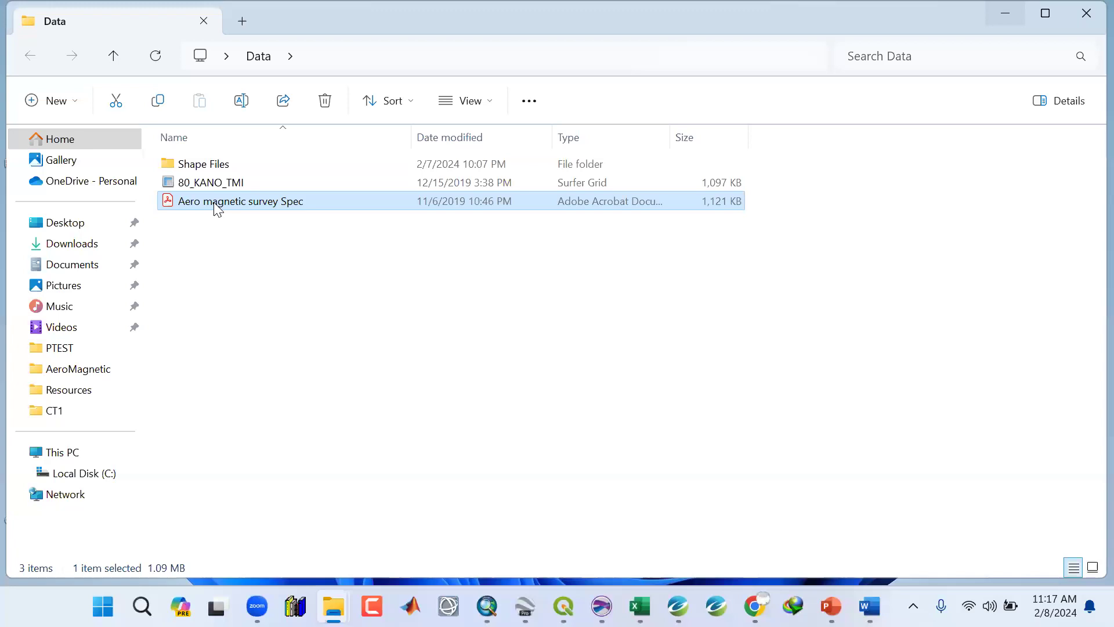
{"action": "double_click", "coordinate": [217, 202]}
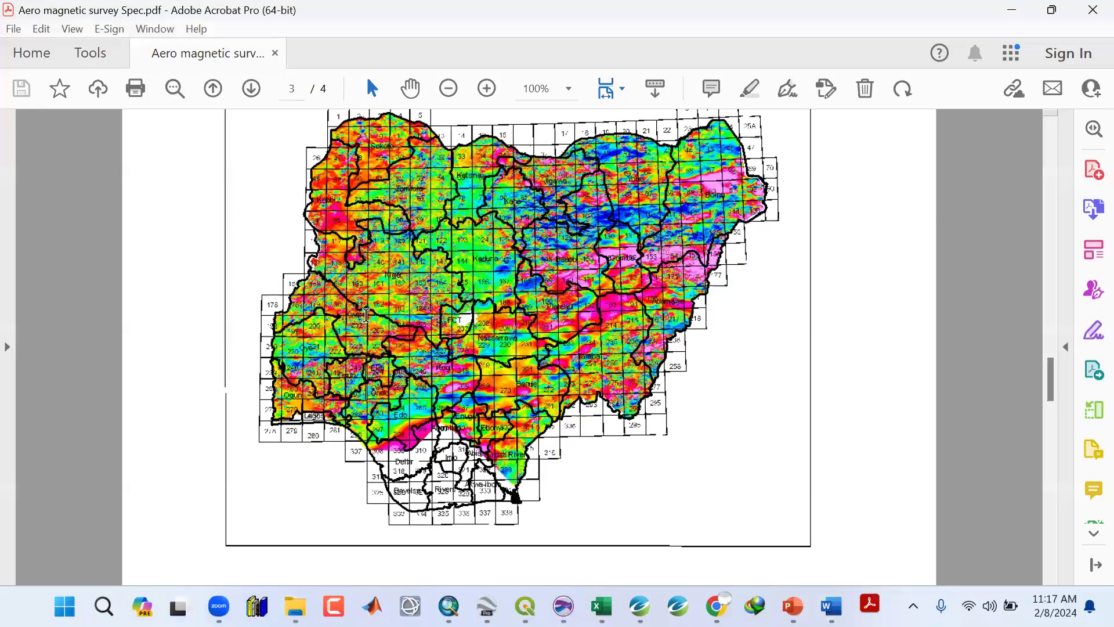
Read the magnetic survey specifications, marking the flight line spacing, and scroll through the equipment and navigation specifications.
{"action": "scroll", "coordinate": [581, 297], "scroll_direction": "up", "scroll_amount": 15}
{"action": "left_click_drag", "start_coordinate": [571, 292], "coordinate": [598, 294]}
{"action": "left_click_drag", "start_coordinate": [653, 320], "coordinate": [643, 345]}
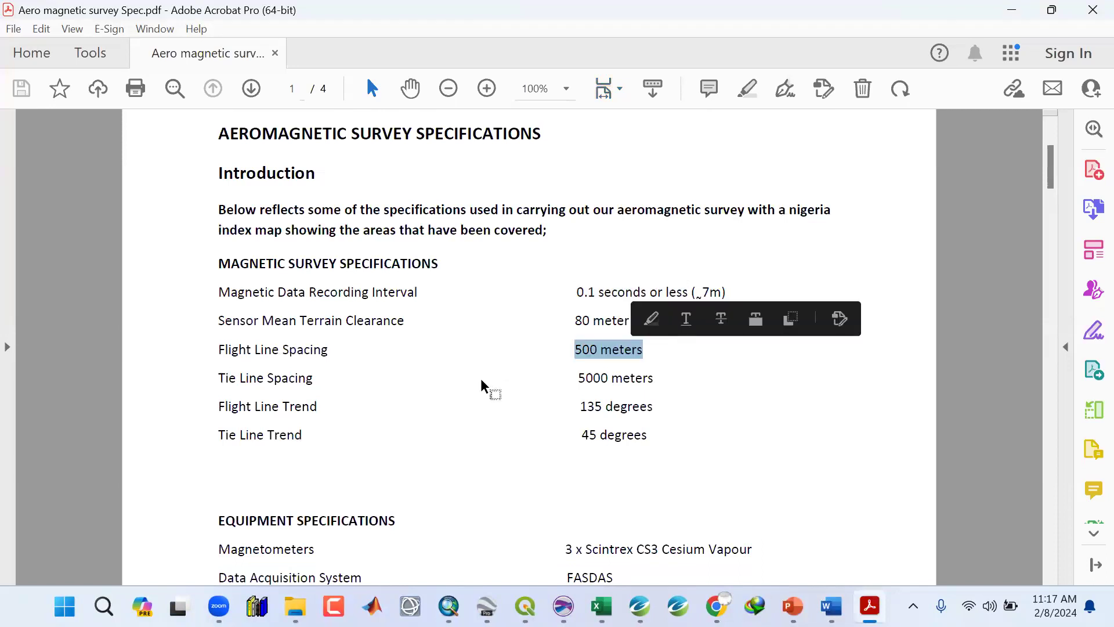
{"action": "scroll", "coordinate": [482, 381], "scroll_direction": "down", "scroll_amount": 6}
{"action": "scroll", "coordinate": [482, 381], "scroll_direction": "down", "scroll_amount": 10}
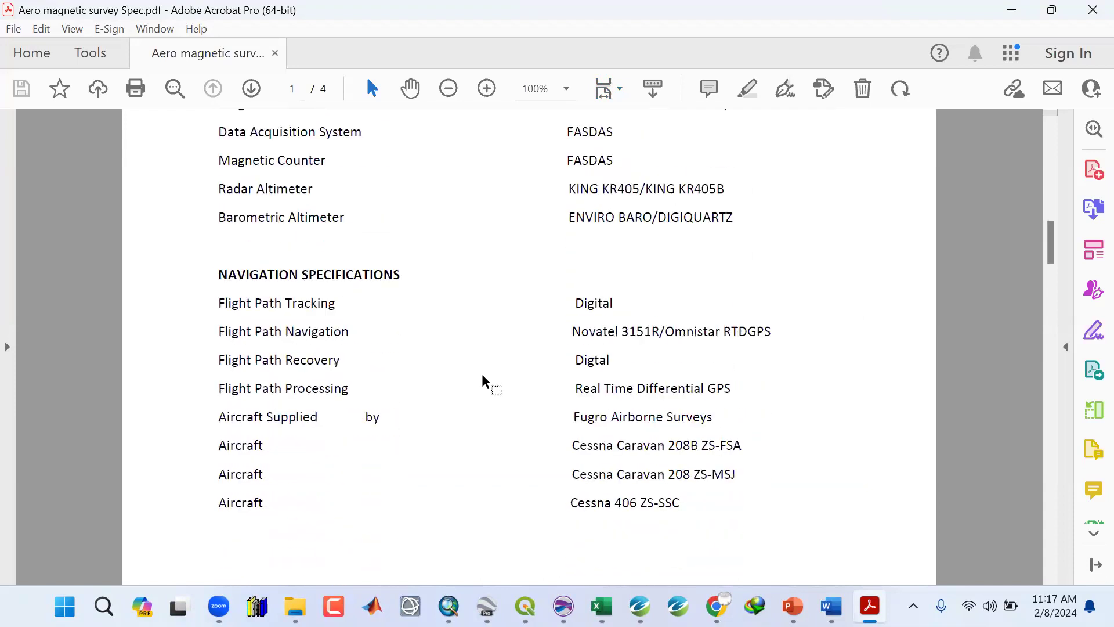
{"action": "scroll", "coordinate": [484, 382], "scroll_direction": "down", "scroll_amount": 10}
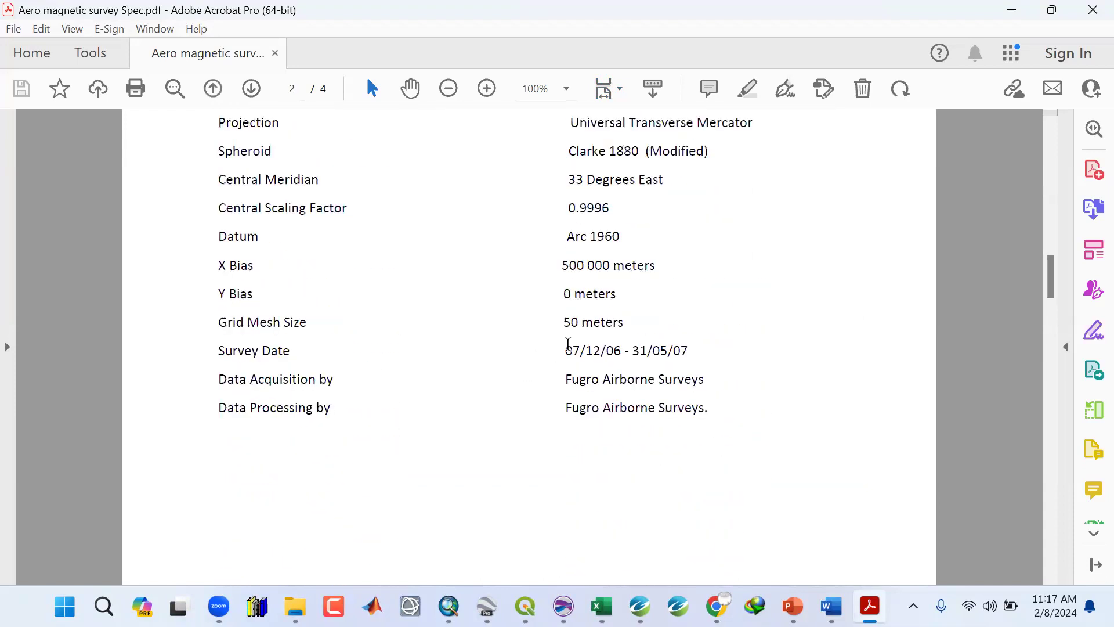
Examine the plotting specifications, marking the survey date, grid mesh size and projection values.
{"action": "left_click_drag", "start_coordinate": [568, 350], "coordinate": [690, 348]}
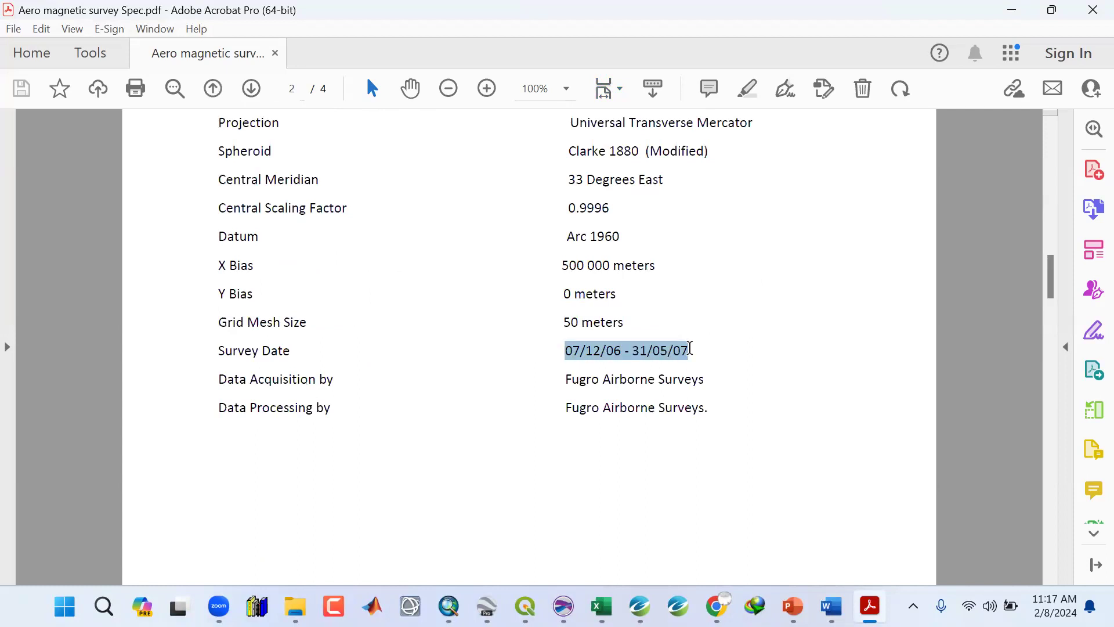
{"action": "left_click", "coordinate": [569, 383]}
{"action": "left_click_drag", "start_coordinate": [568, 353], "coordinate": [737, 361]}
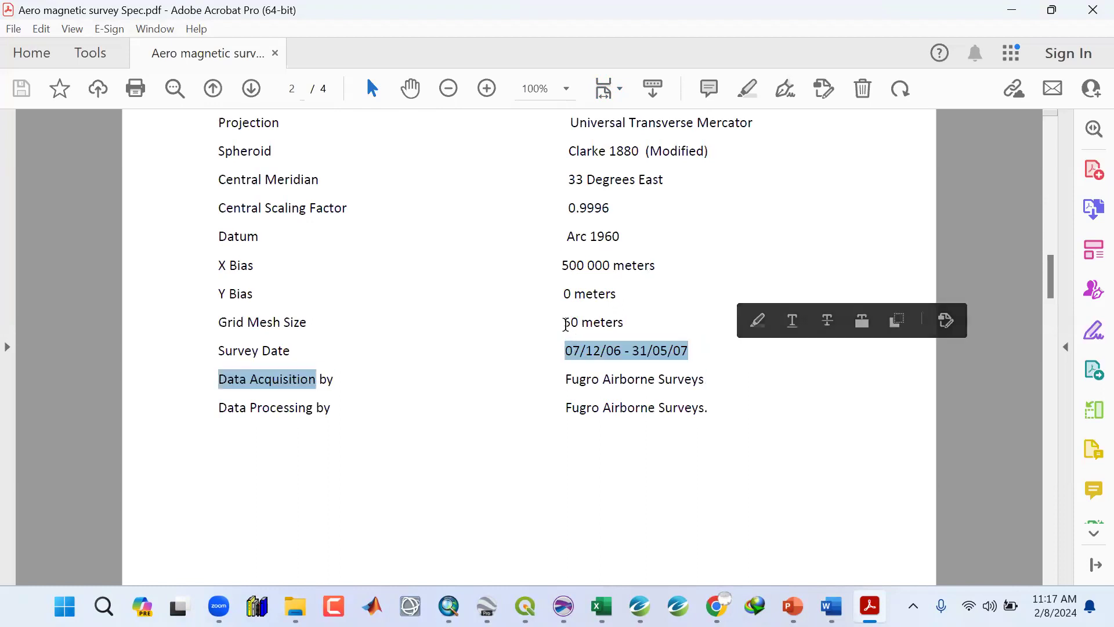
{"action": "left_click_drag", "start_coordinate": [564, 322], "coordinate": [625, 323]}
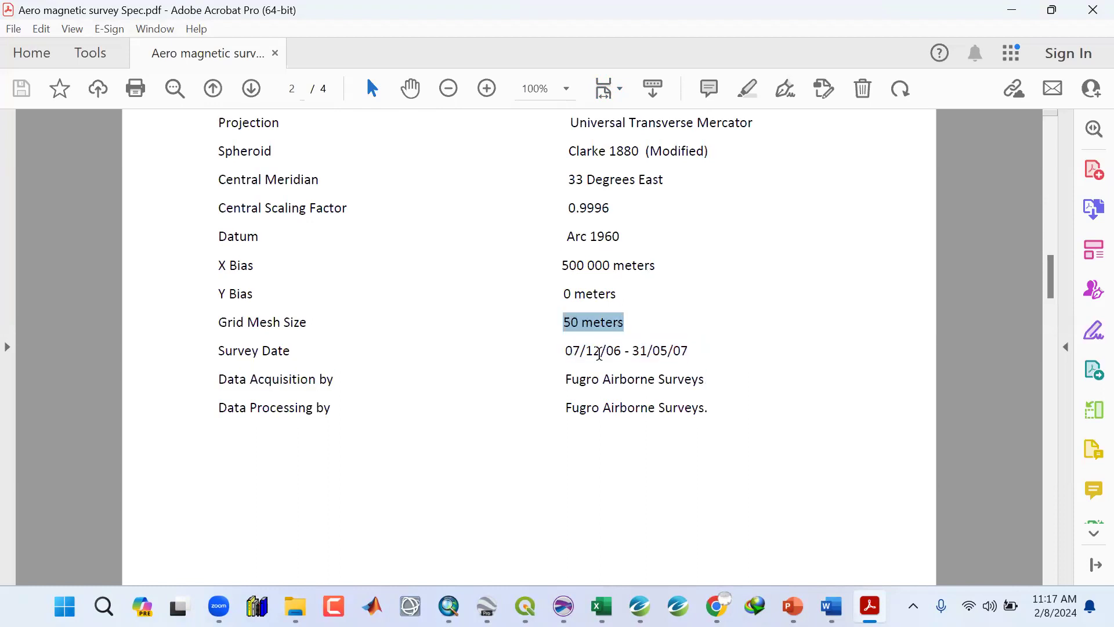
{"action": "left_click", "coordinate": [577, 352]}
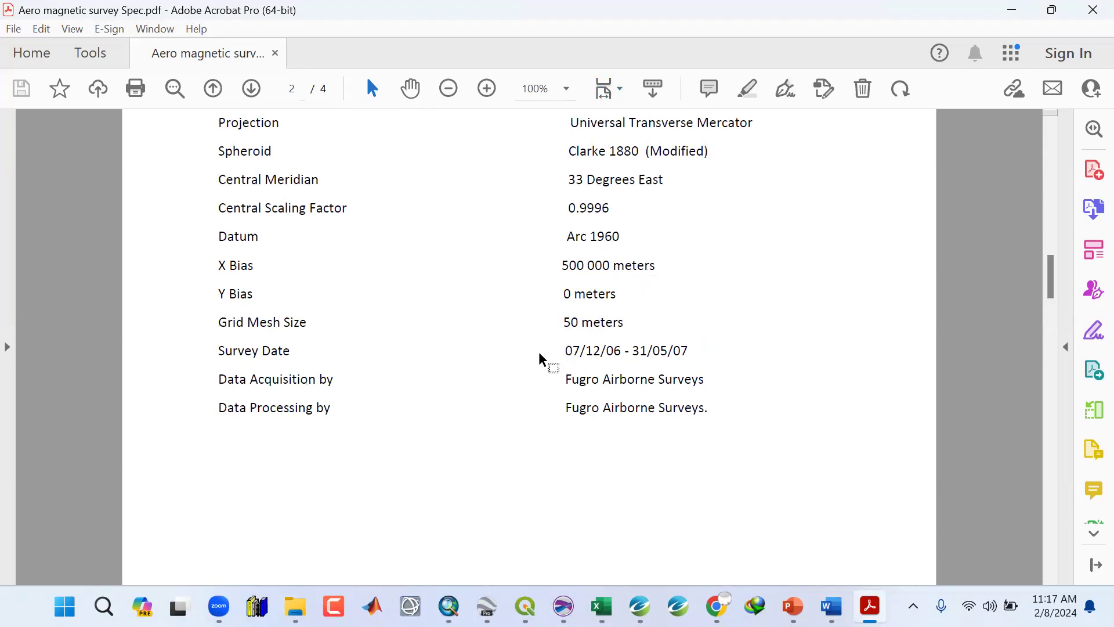
{"action": "scroll", "coordinate": [540, 357], "scroll_direction": "up", "scroll_amount": 3}
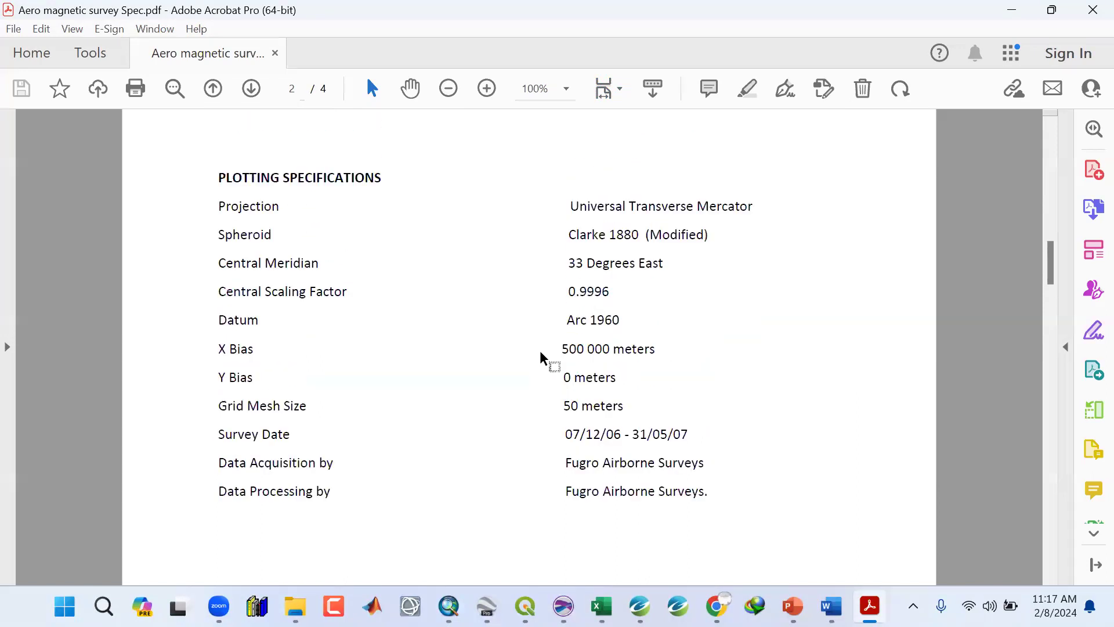
{"action": "left_click_drag", "start_coordinate": [573, 207], "coordinate": [761, 204]}
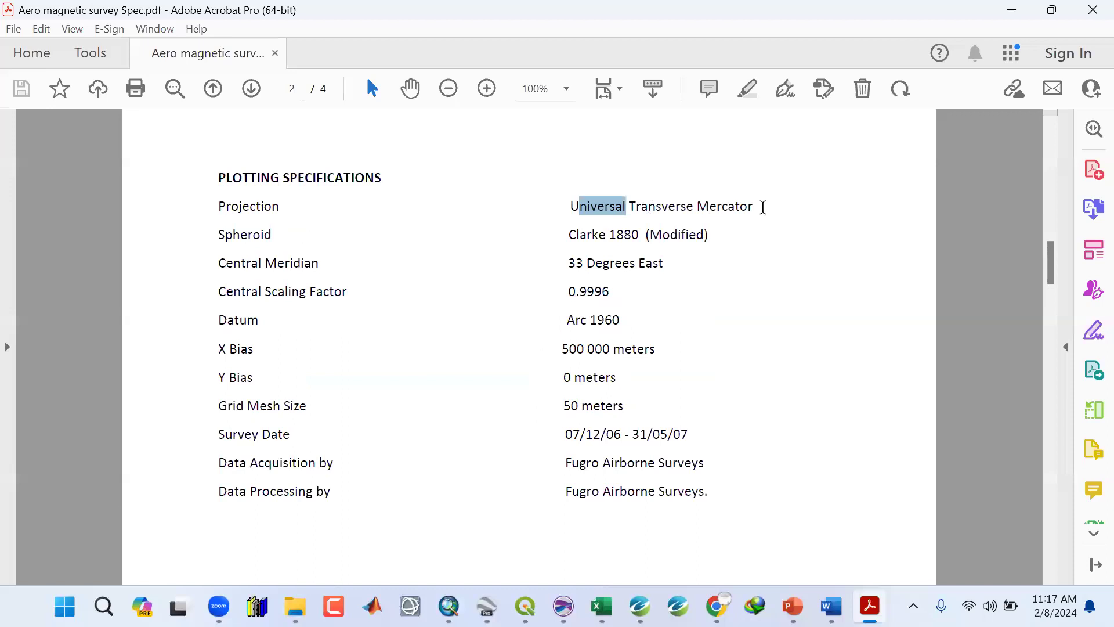
Scroll to the products page and back to the plotting specifications to review them.
{"action": "scroll", "coordinate": [381, 328], "scroll_direction": "down", "scroll_amount": 2}
{"action": "scroll", "coordinate": [381, 321], "scroll_direction": "down", "scroll_amount": 10}
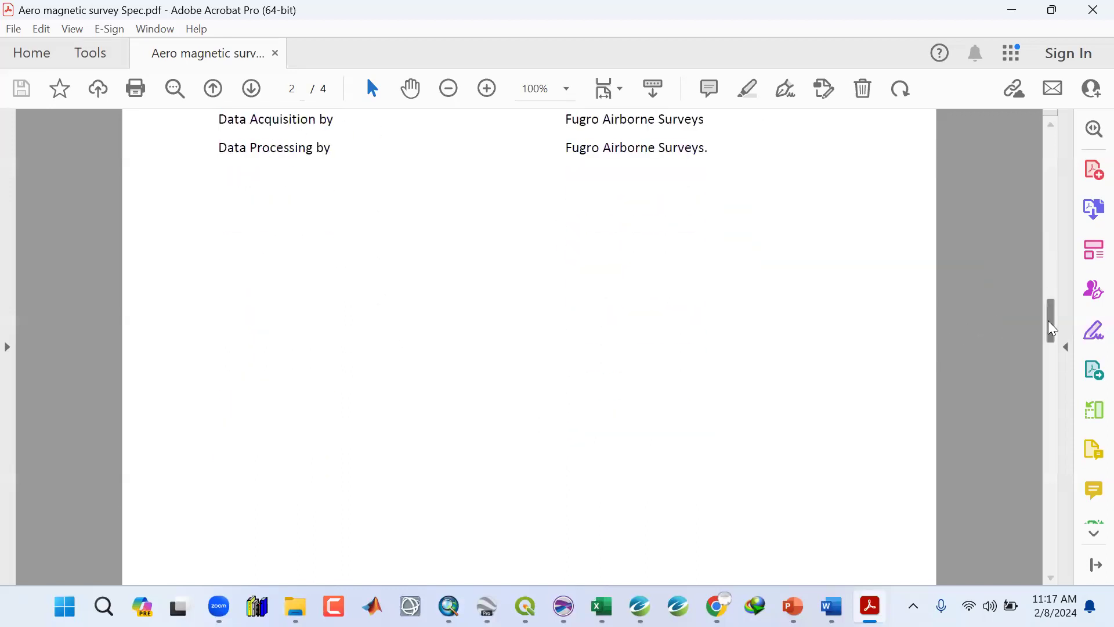
{"action": "left_click_drag", "start_coordinate": [1032, 492], "coordinate": [1029, 514]}
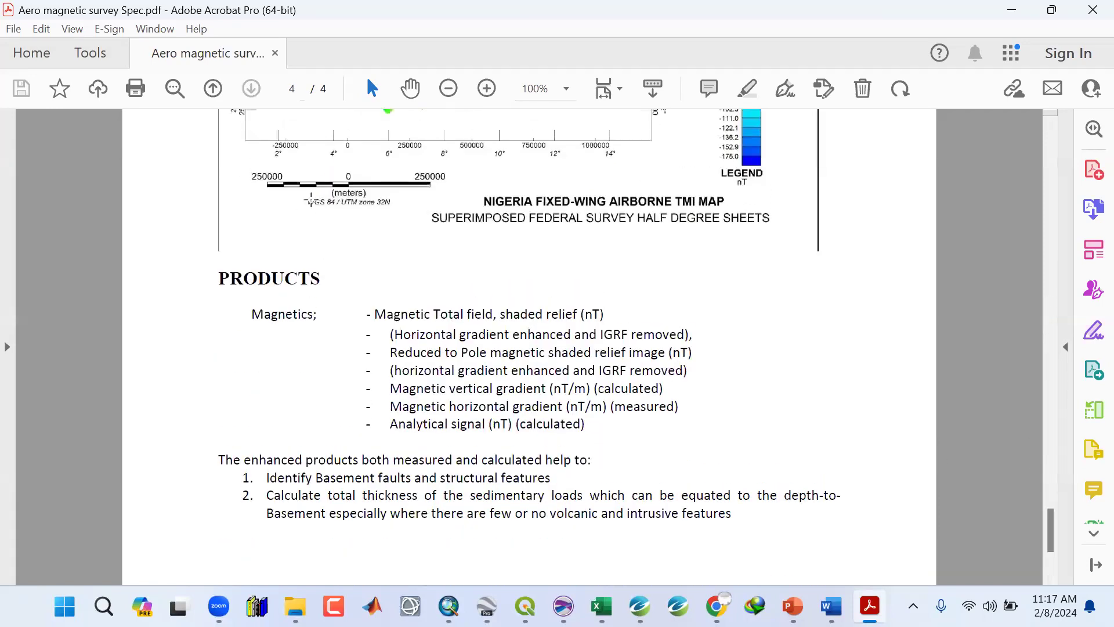
{"action": "left_click", "coordinate": [323, 210]}
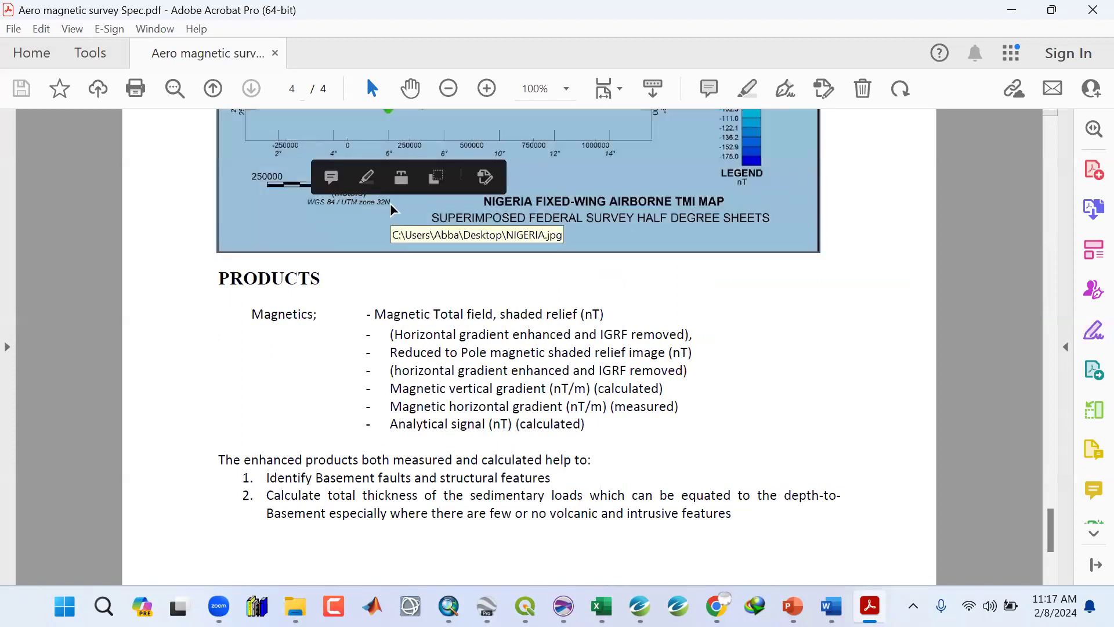
{"action": "key", "text": "Escape"}
{"action": "left_click_drag", "start_coordinate": [1052, 525], "coordinate": [1043, 270]}
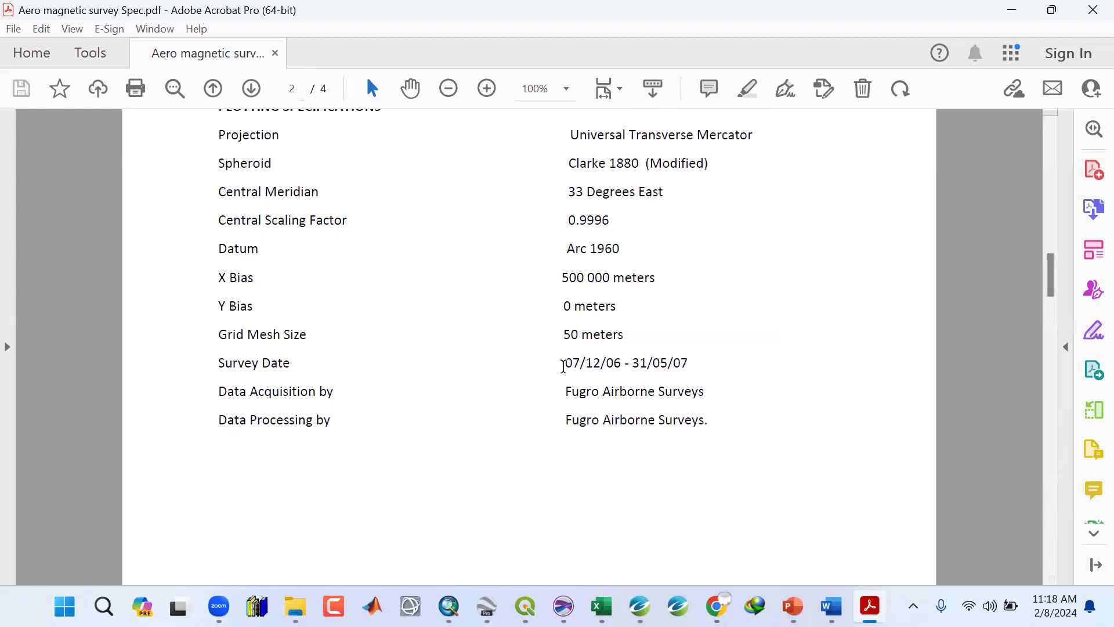
Highlight the survey date and scroll back to the magnetic survey specifications, marking the sensor terrain clearance and flight line values.
{"action": "left_click_drag", "start_coordinate": [575, 365], "coordinate": [688, 366]}
{"action": "scroll", "coordinate": [542, 385], "scroll_direction": "up", "scroll_amount": 5}
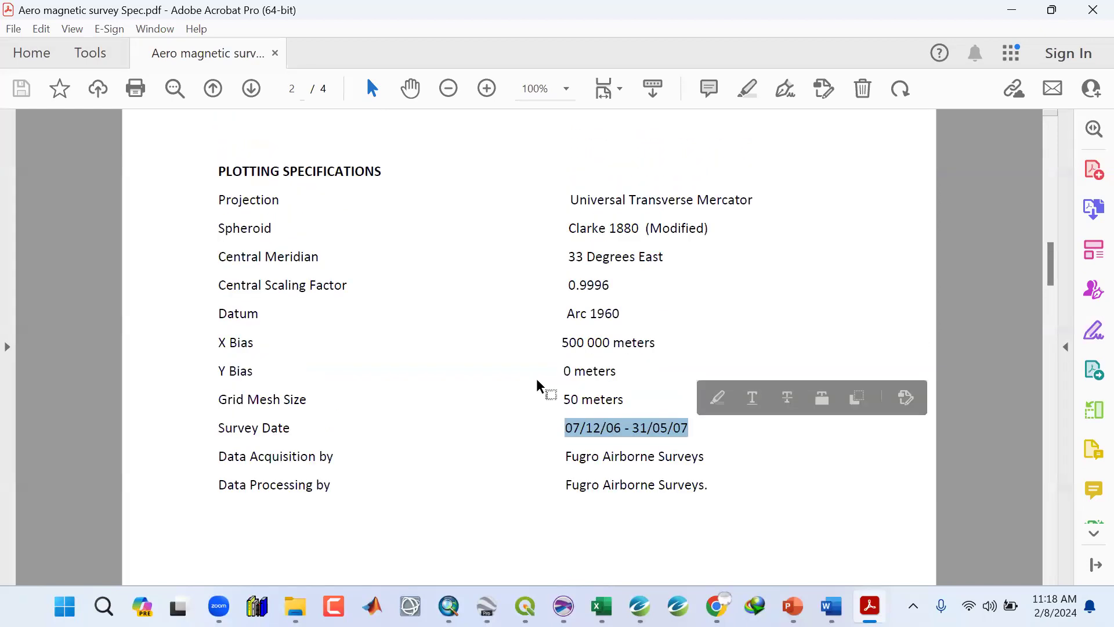
{"action": "scroll", "coordinate": [513, 403], "scroll_direction": "up", "scroll_amount": 15}
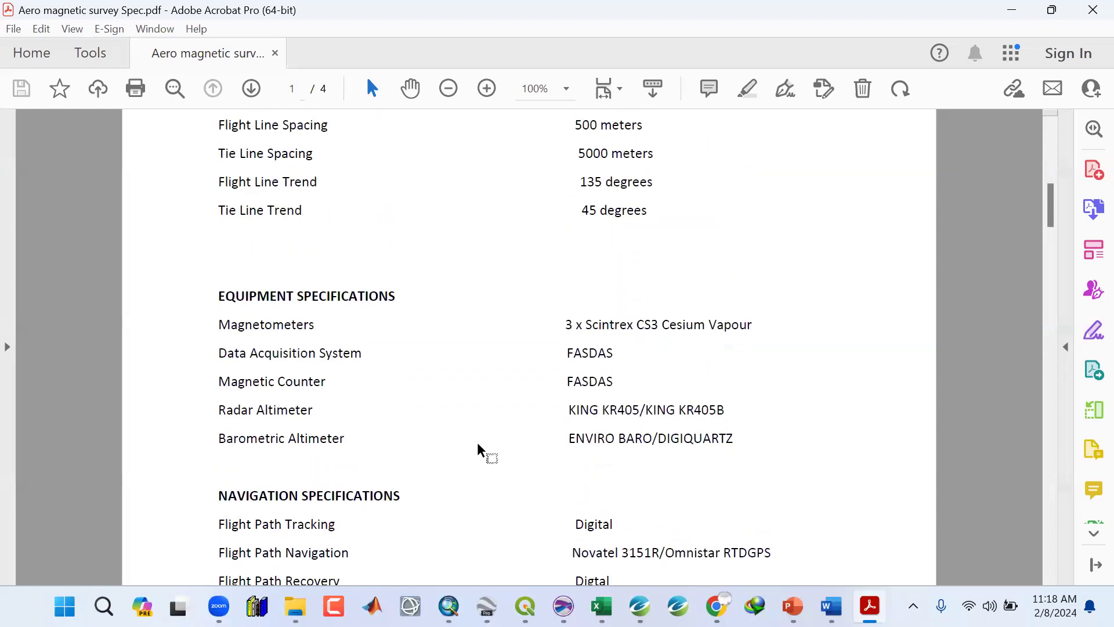
{"action": "scroll", "coordinate": [478, 450], "scroll_direction": "up", "scroll_amount": 2}
{"action": "left_click_drag", "start_coordinate": [574, 228], "coordinate": [675, 222]}
{"action": "left_click", "coordinate": [502, 390]}
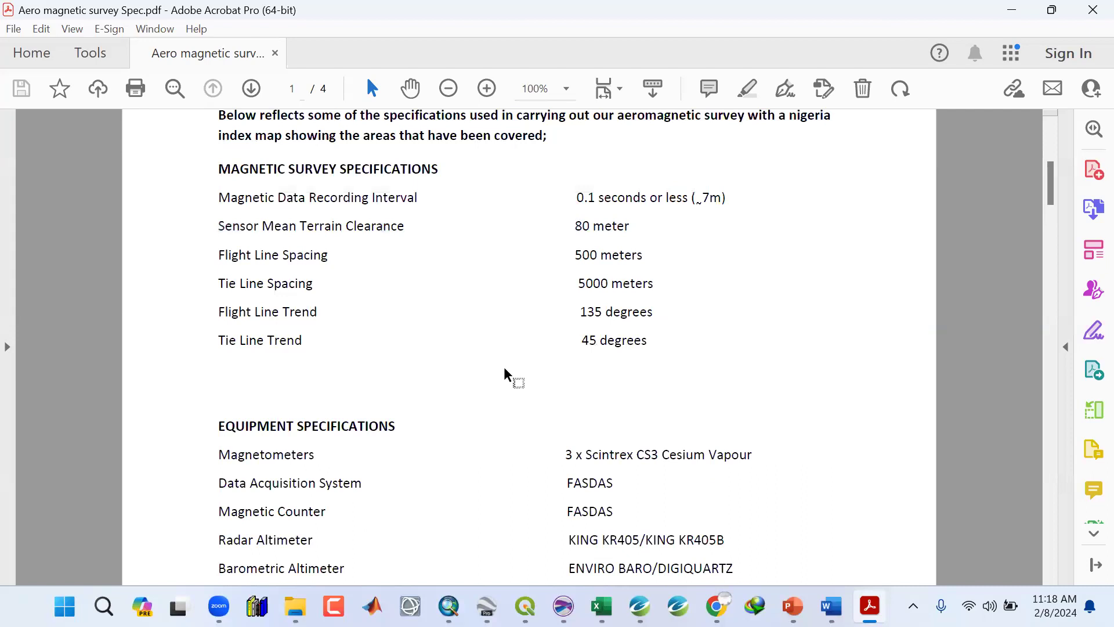
Close the specification PDF and browse the Nigeria shapefiles inside the Shape Files folder of the Data folder.
{"action": "left_click", "coordinate": [1089, 13]}
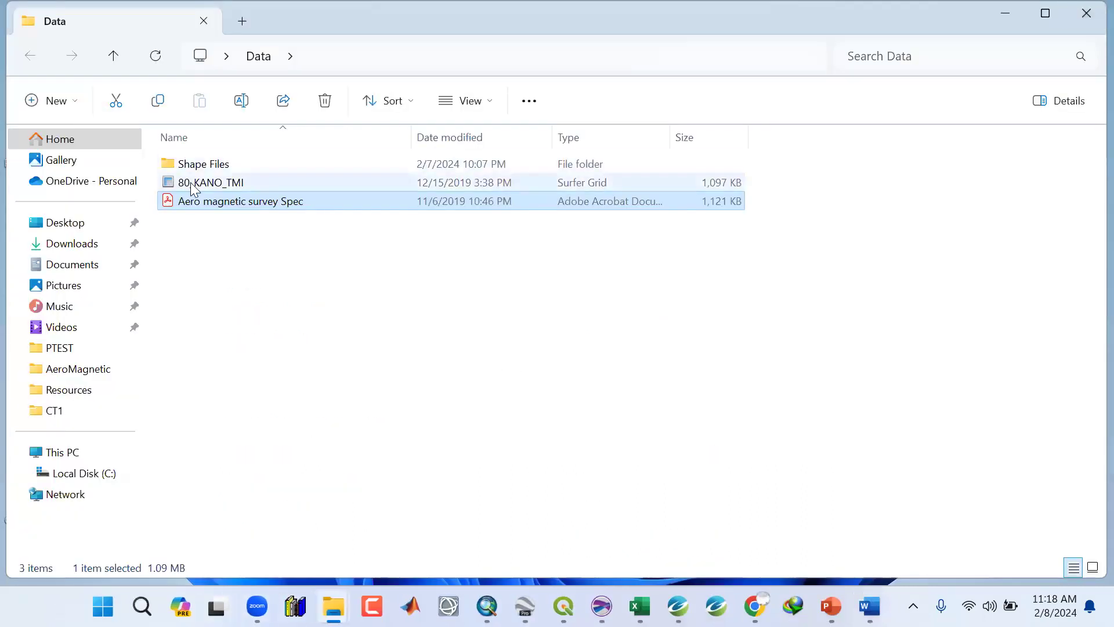
{"action": "double_click", "coordinate": [192, 167]}
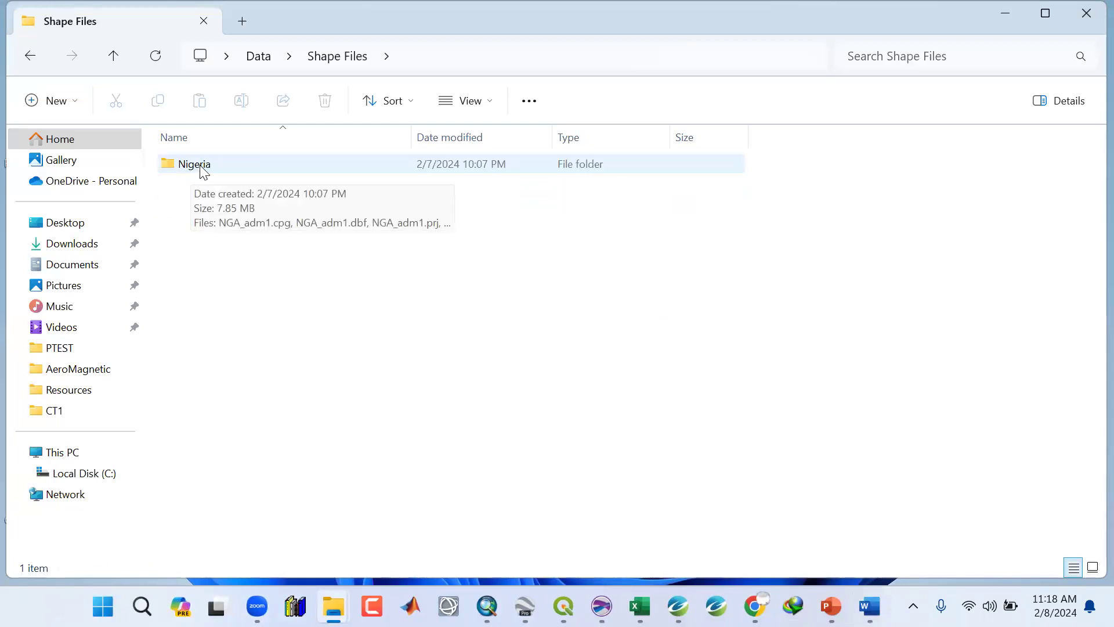
{"action": "double_click", "coordinate": [202, 169]}
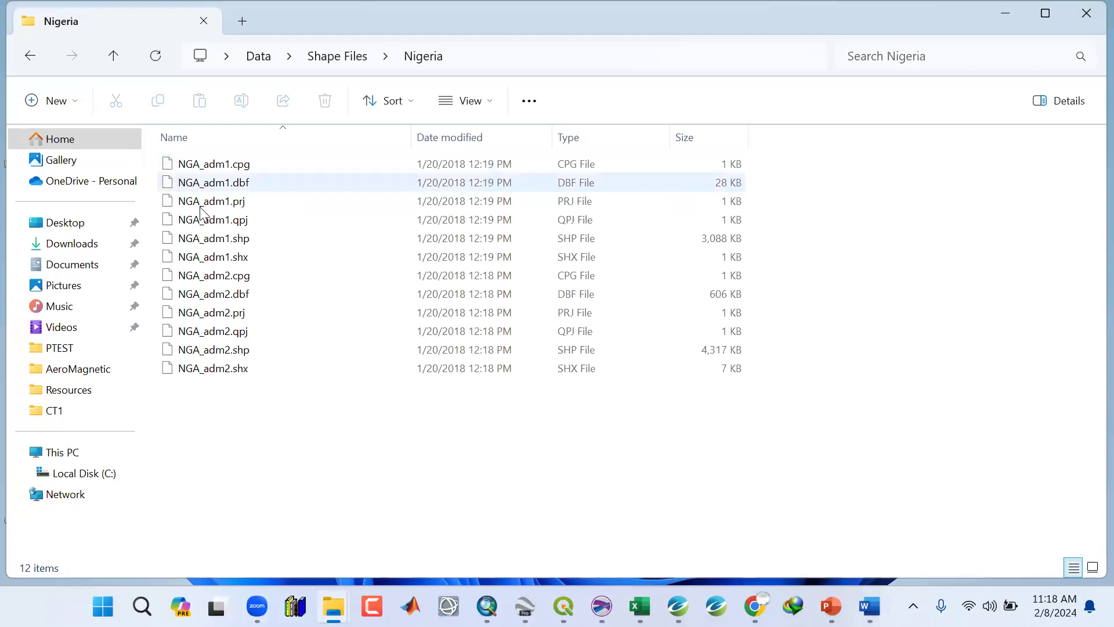
{"action": "left_click", "coordinate": [112, 55]}
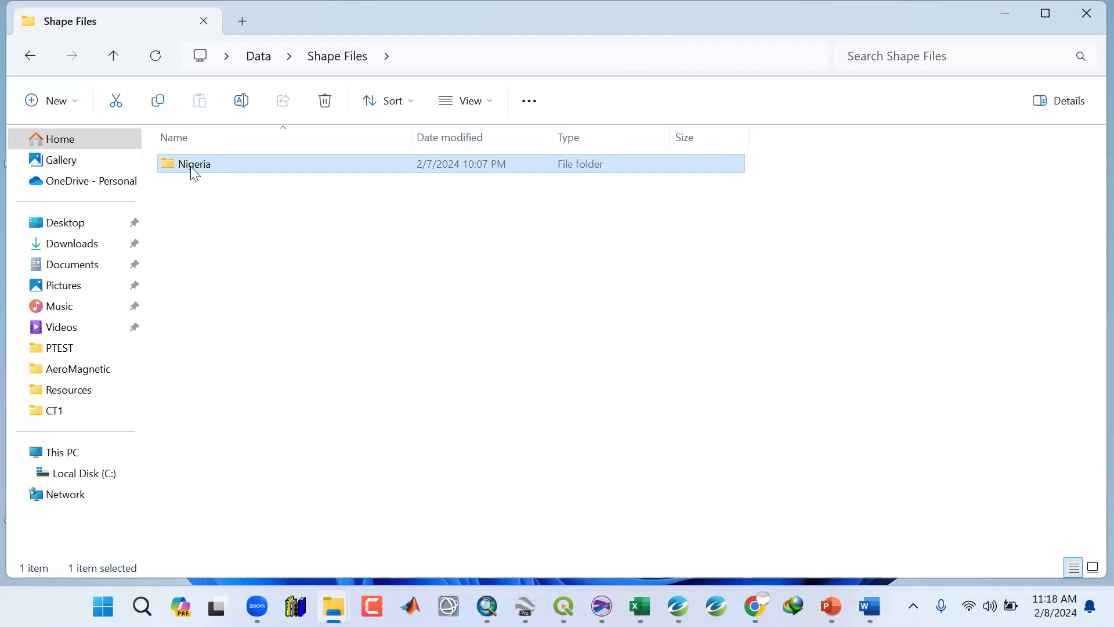
{"action": "left_click", "coordinate": [112, 57]}
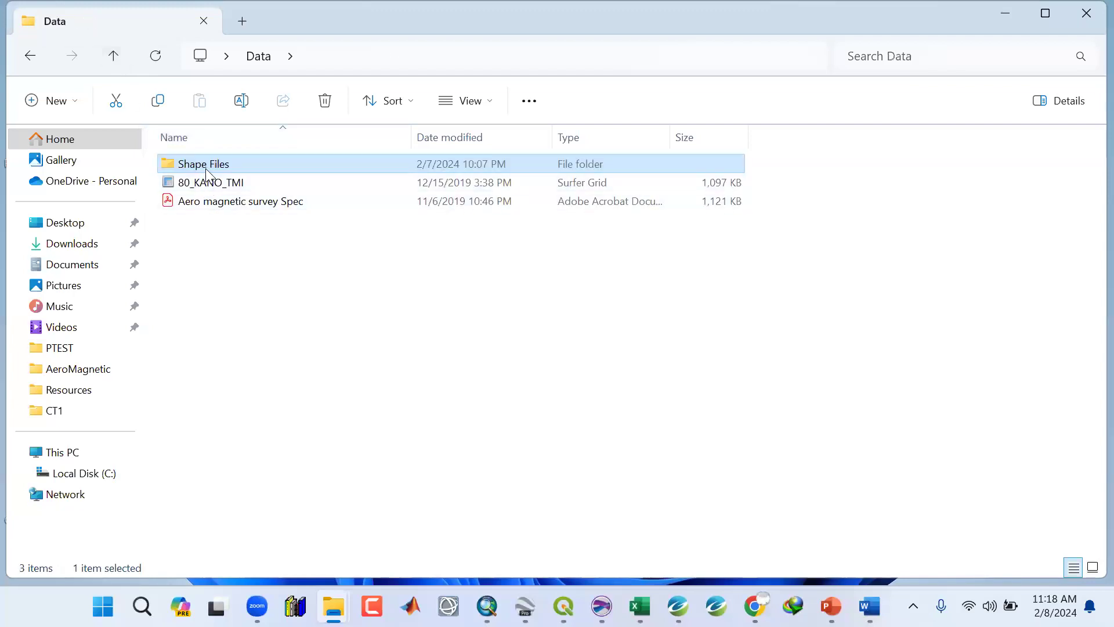
Point out the 80_KANO_TMI grid, Shape Files folder and specification PDF in the Data folder, then minimize the window.
{"action": "left_click", "coordinate": [207, 184]}
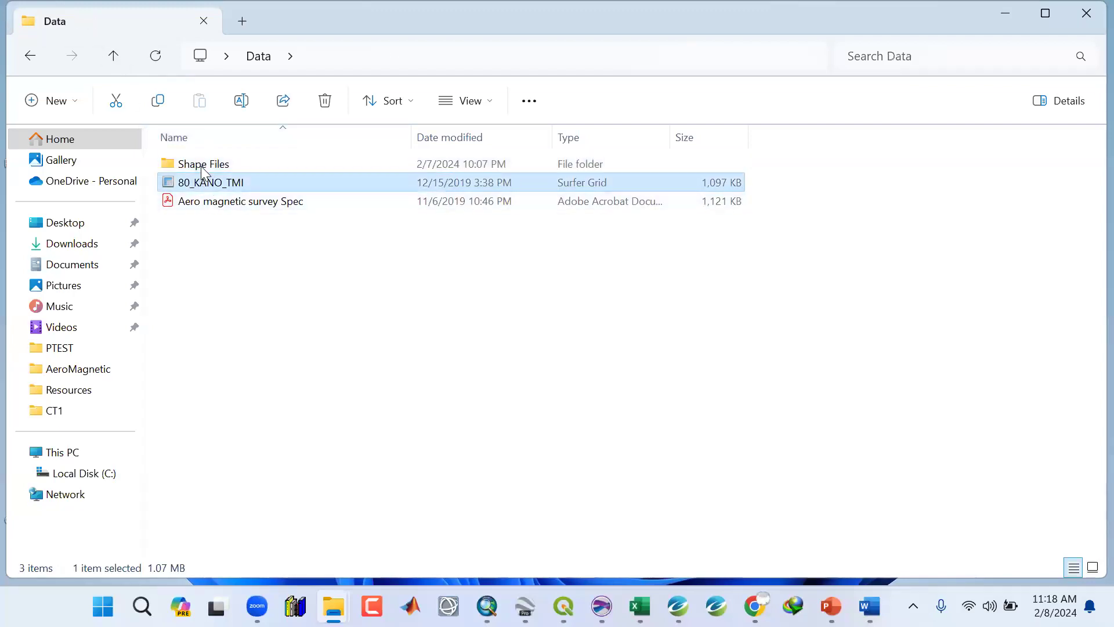
{"action": "left_click", "coordinate": [203, 169]}
{"action": "left_click", "coordinate": [204, 201]}
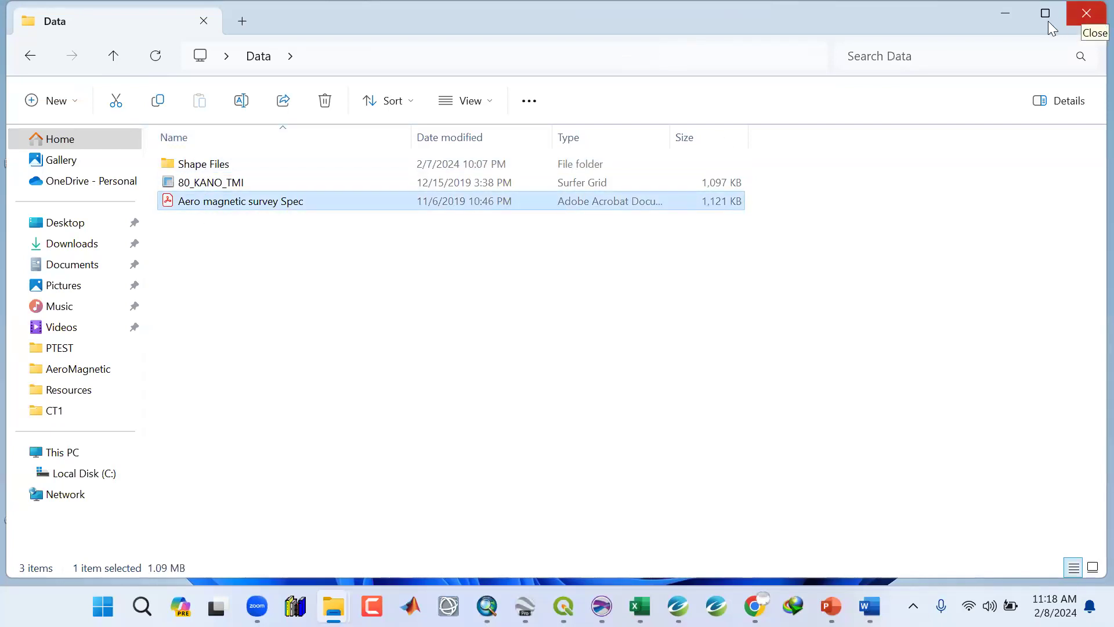
{"action": "left_click", "coordinate": [1002, 14]}
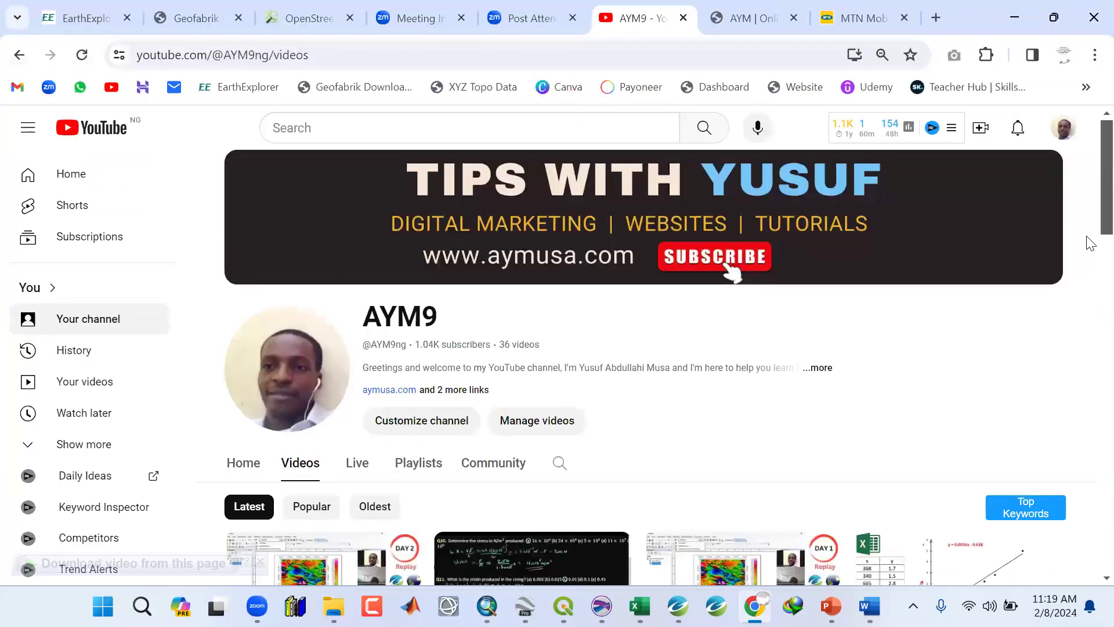
Browse the AYM Online Tutorial website's posts and switch to the AYM9 YouTube channel tab.
{"action": "left_click", "coordinate": [765, 13]}
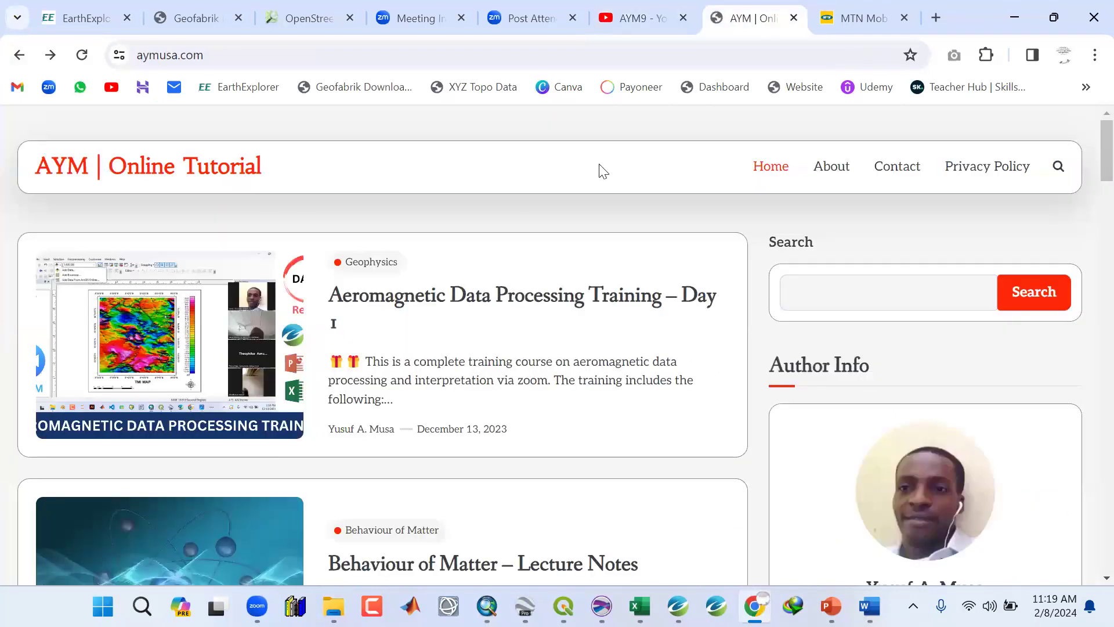
{"action": "scroll", "coordinate": [902, 417], "scroll_direction": "down", "scroll_amount": 5}
{"action": "scroll", "coordinate": [893, 426], "scroll_direction": "down", "scroll_amount": 5}
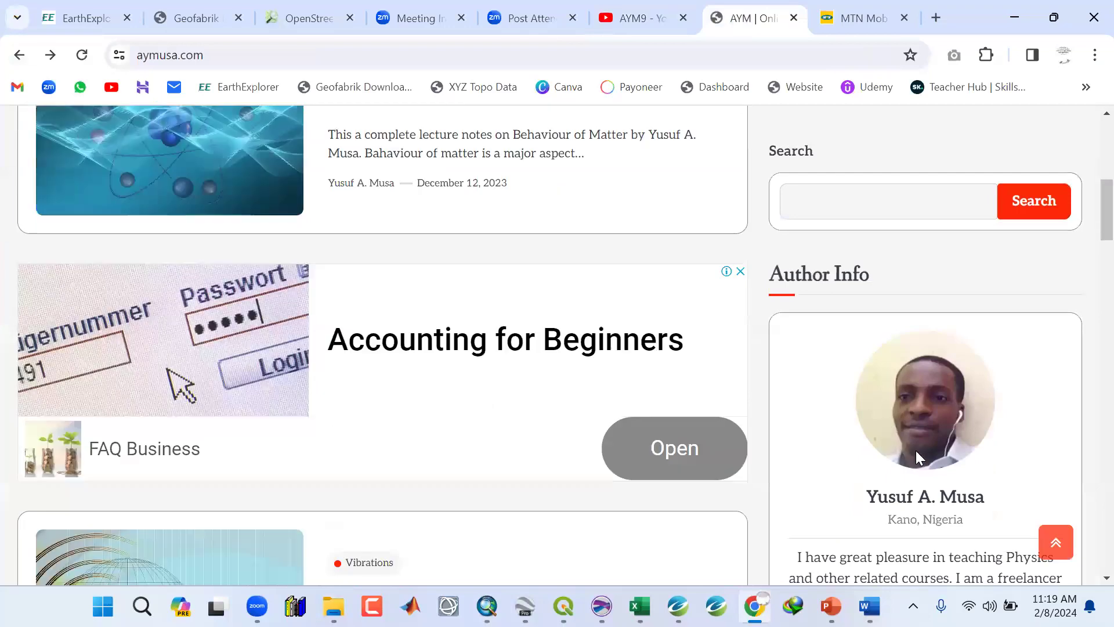
{"action": "scroll", "coordinate": [986, 441], "scroll_direction": "down", "scroll_amount": 8}
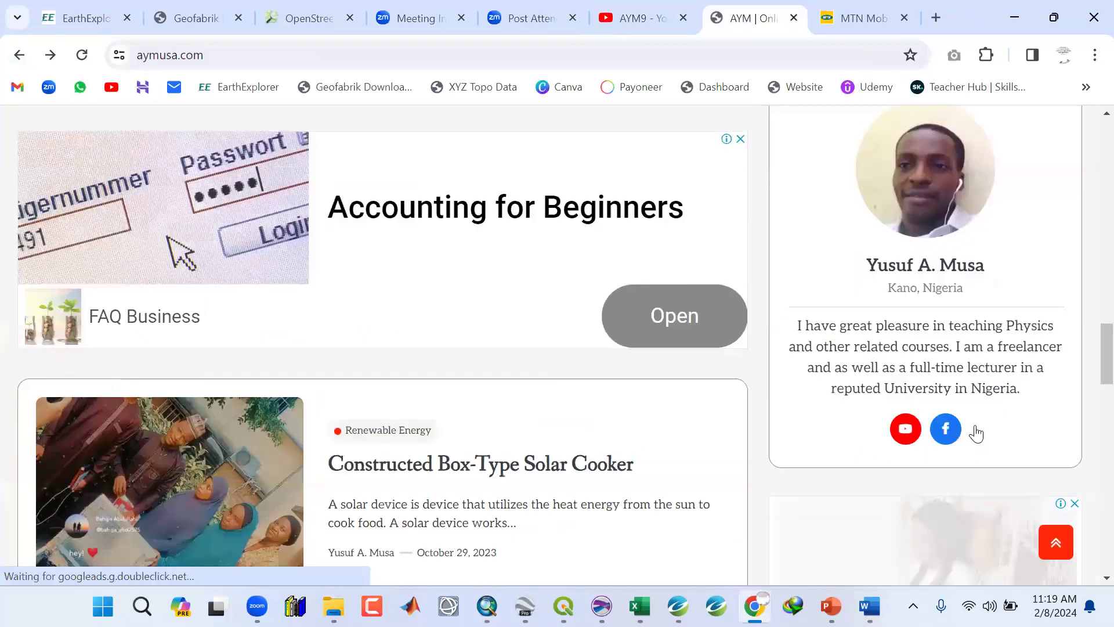
{"action": "scroll", "coordinate": [961, 360], "scroll_direction": "up", "scroll_amount": 4}
{"action": "scroll", "coordinate": [940, 318], "scroll_direction": "up", "scroll_amount": 14}
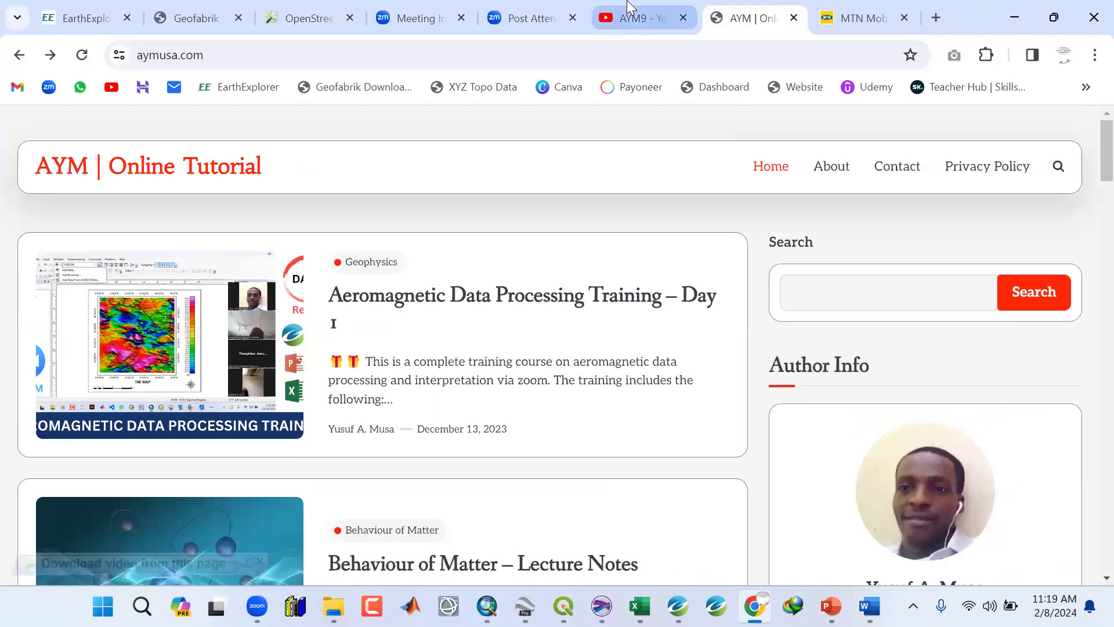
{"action": "left_click", "coordinate": [630, 9]}
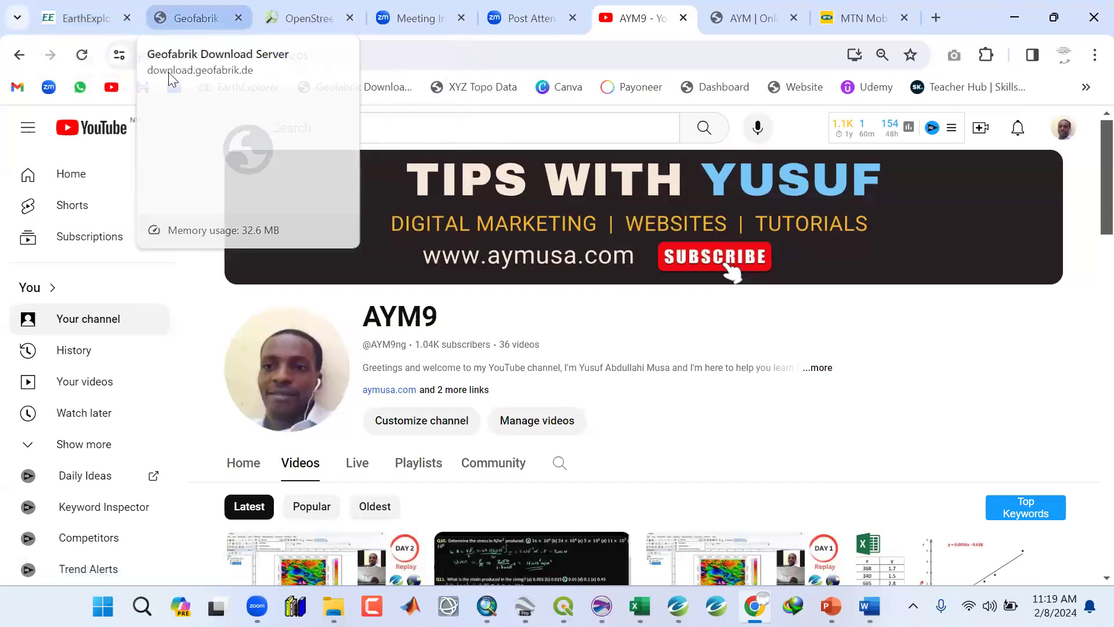
Browse the Geofabrik Africa download page and scroll through its sub-region download list.
{"action": "left_click", "coordinate": [181, 19]}
{"action": "scroll", "coordinate": [115, 282], "scroll_direction": "down", "scroll_amount": 8}
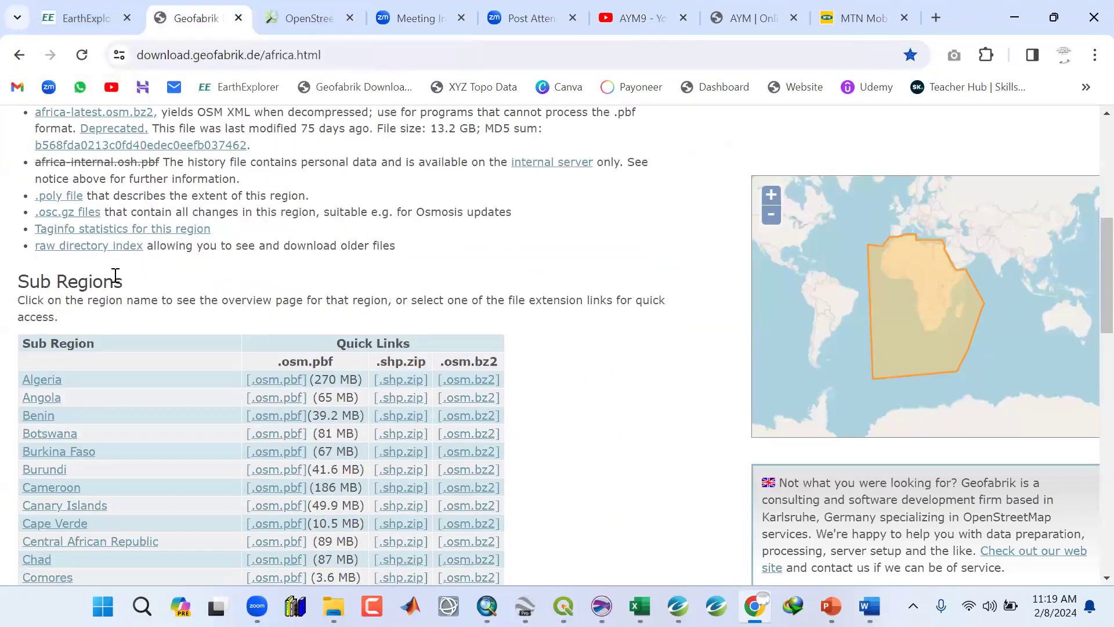
{"action": "scroll", "coordinate": [113, 269], "scroll_direction": "down", "scroll_amount": 1}
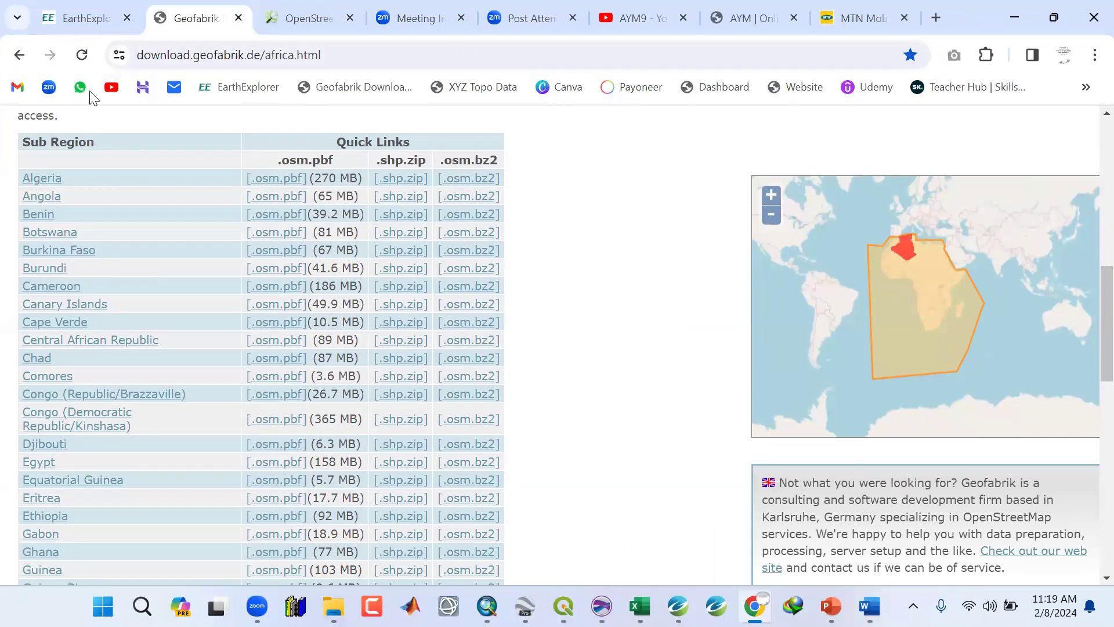
{"action": "left_click_drag", "start_coordinate": [348, 54], "coordinate": [116, 55]}
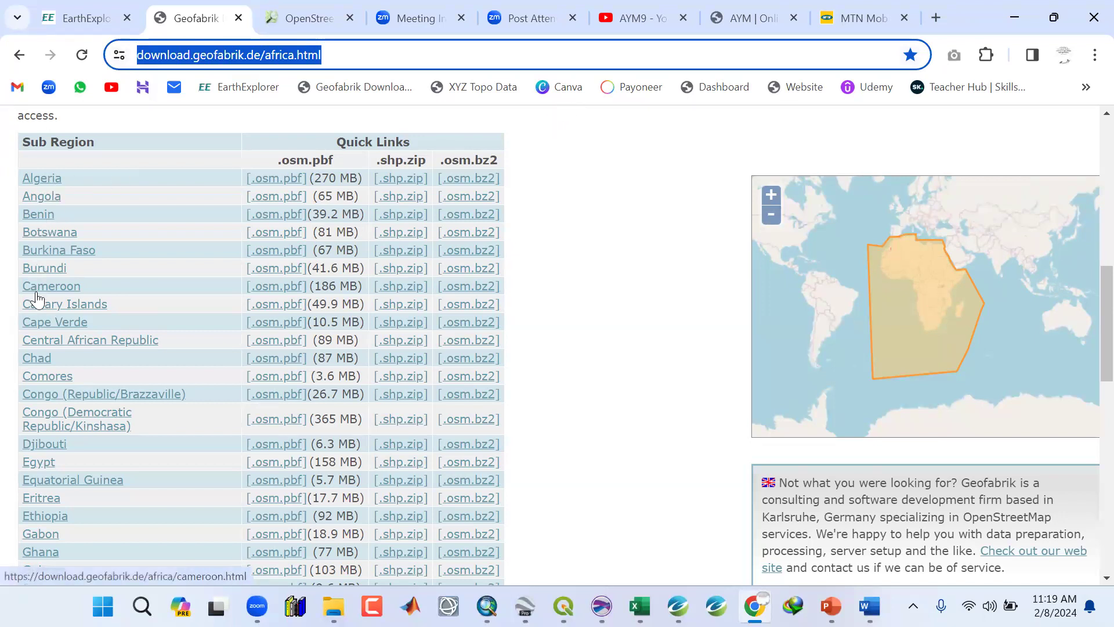
{"action": "scroll", "coordinate": [38, 378], "scroll_direction": "down", "scroll_amount": 5}
{"action": "scroll", "coordinate": [40, 380], "scroll_direction": "down", "scroll_amount": 6}
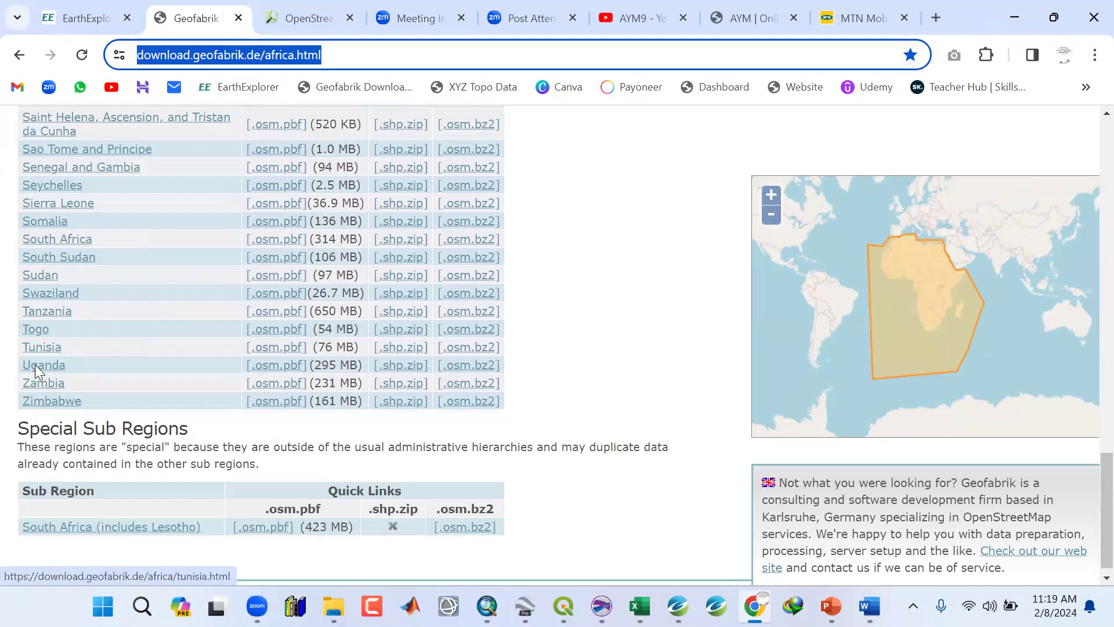
{"action": "scroll", "coordinate": [45, 369], "scroll_direction": "up", "scroll_amount": 18}
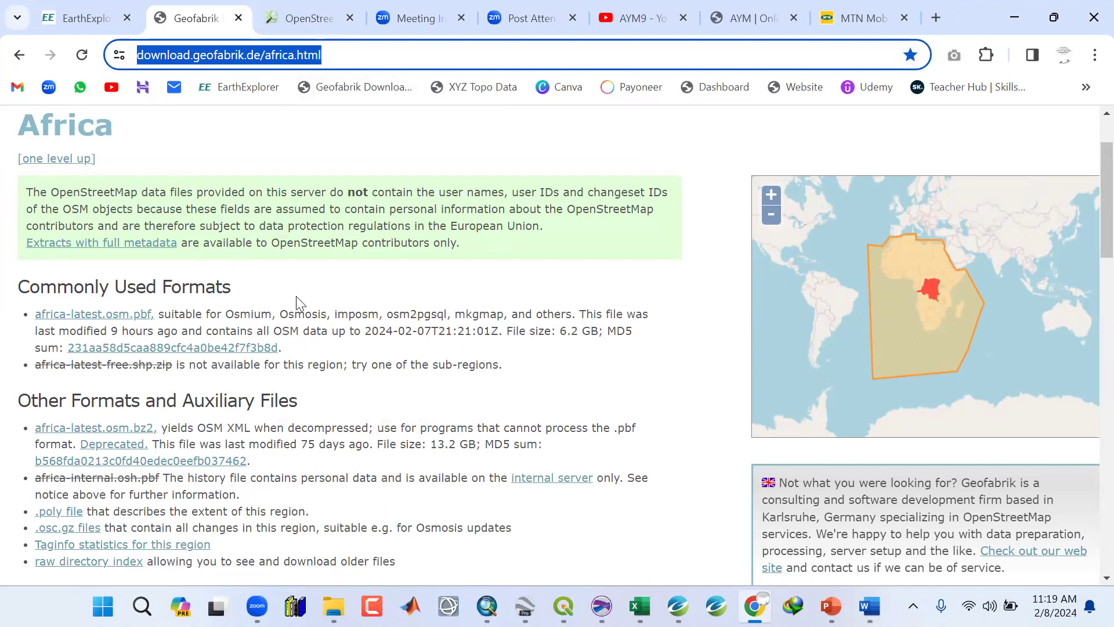
{"action": "scroll", "coordinate": [296, 302], "scroll_direction": "down", "scroll_amount": 8}
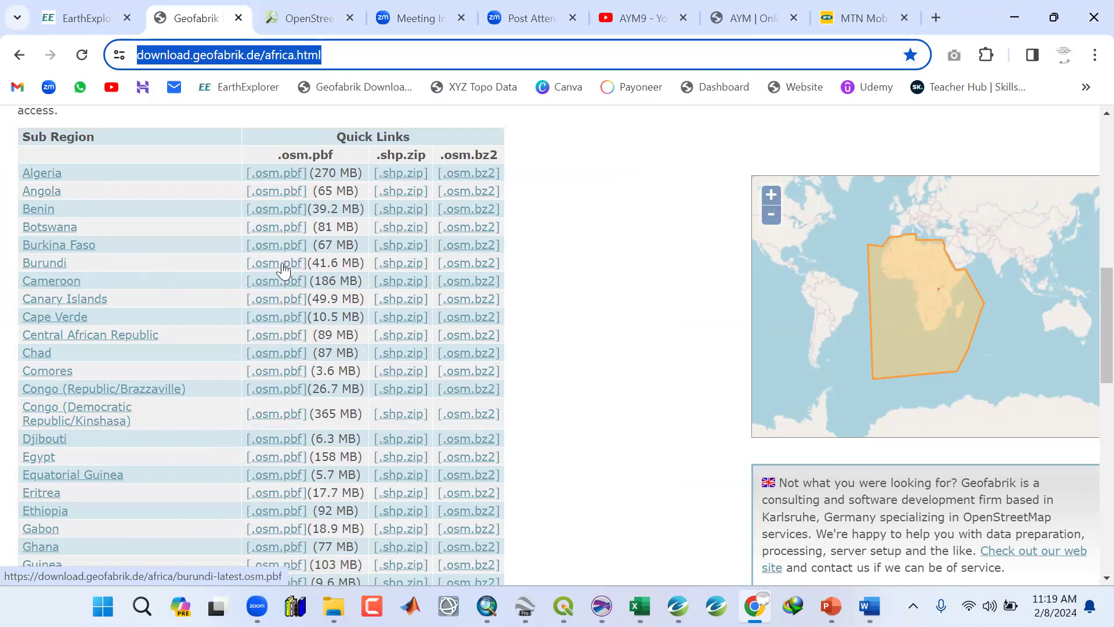
{"action": "scroll", "coordinate": [284, 363], "scroll_direction": "down", "scroll_amount": 10}
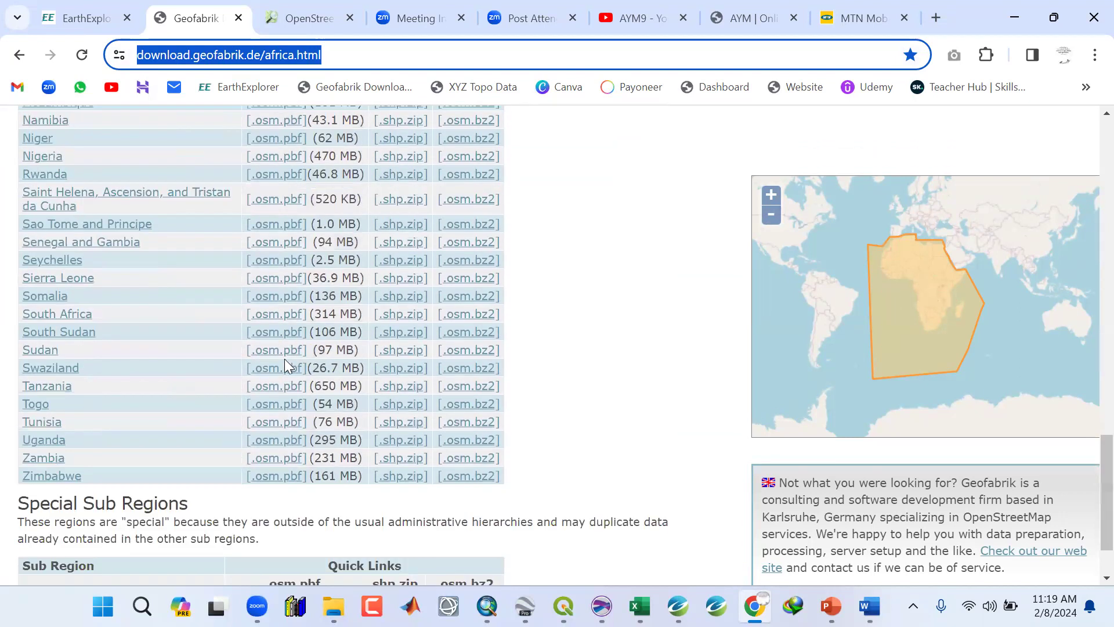
{"action": "scroll", "coordinate": [285, 363], "scroll_direction": "down", "scroll_amount": 3}
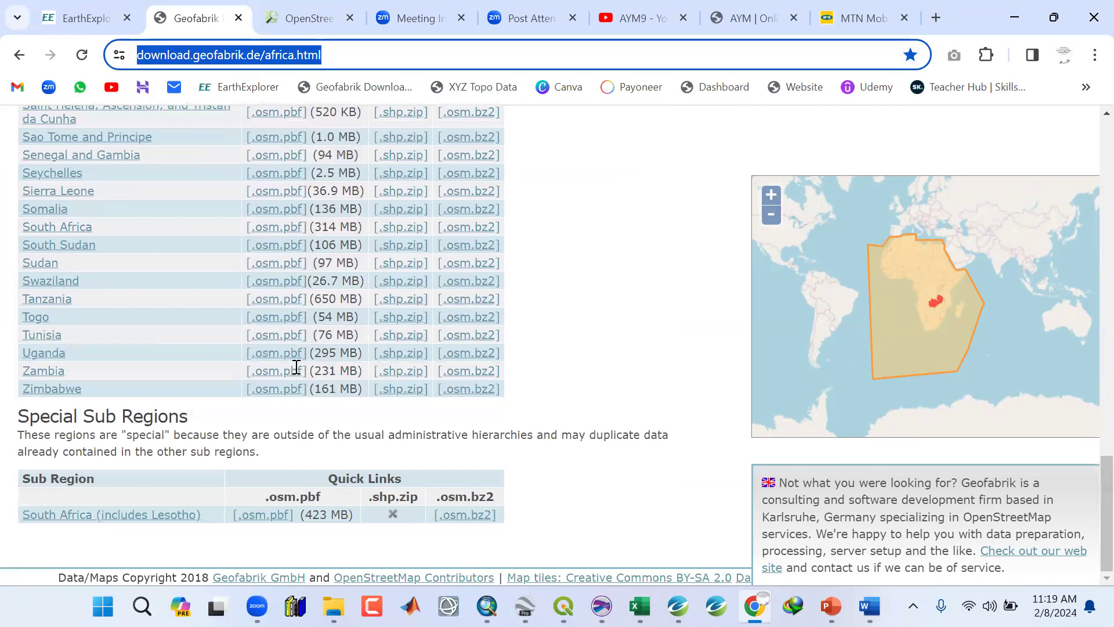
Open the Resources folder in File Explorer to show its Landsat and openstreet_map_nigeria folders, then minimize it.
{"action": "left_click", "coordinate": [334, 607]}
{"action": "left_click", "coordinate": [433, 511]}
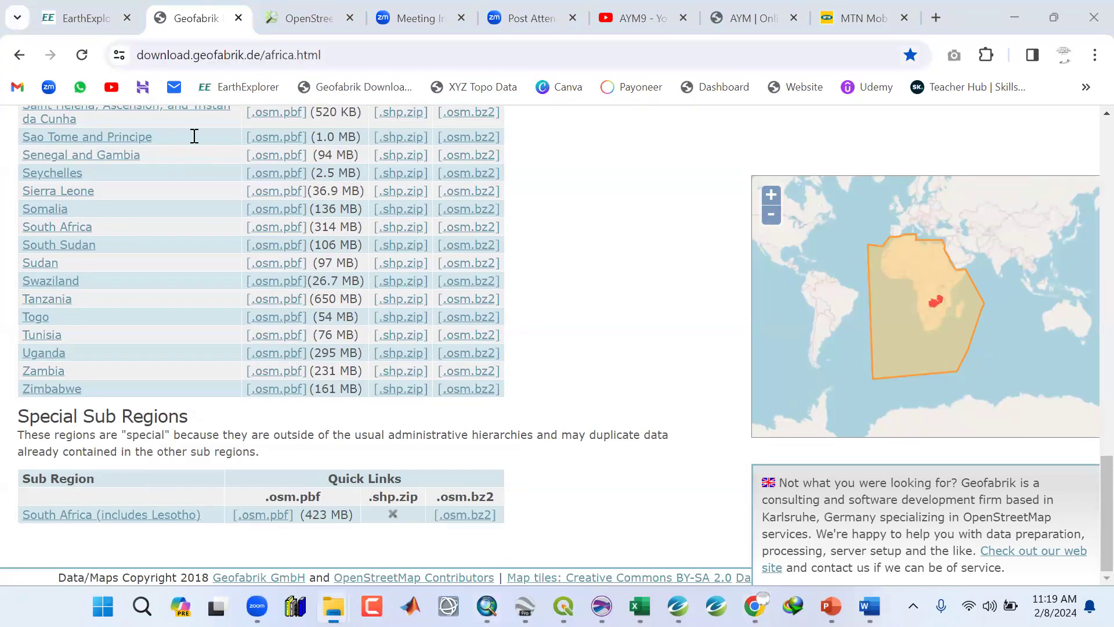
{"action": "left_click", "coordinate": [1005, 11]}
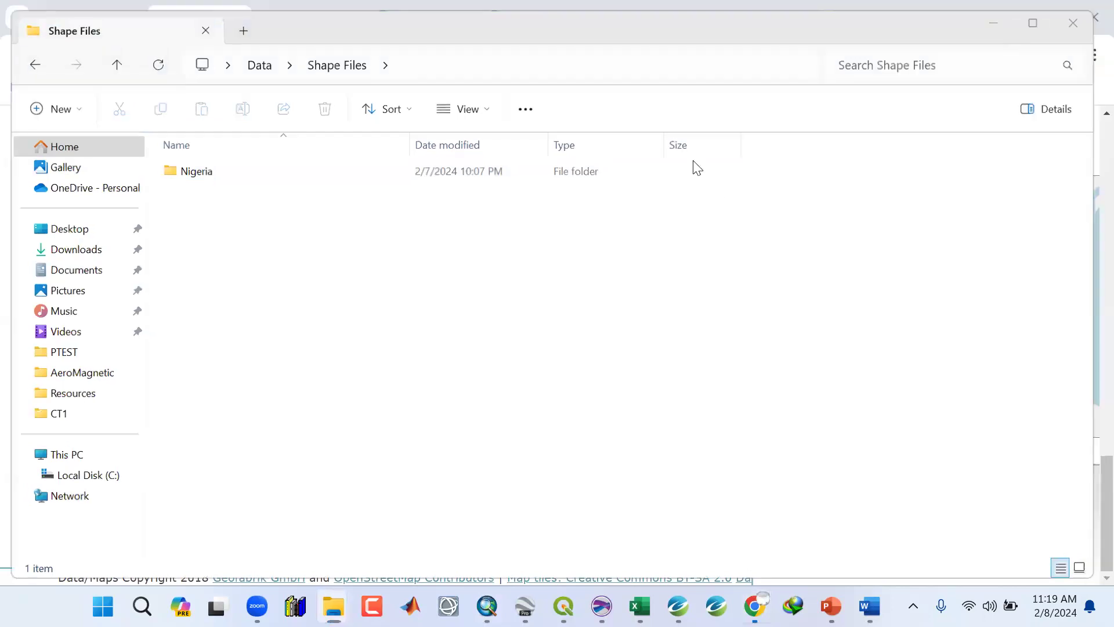
{"action": "left_click", "coordinate": [619, 197]}
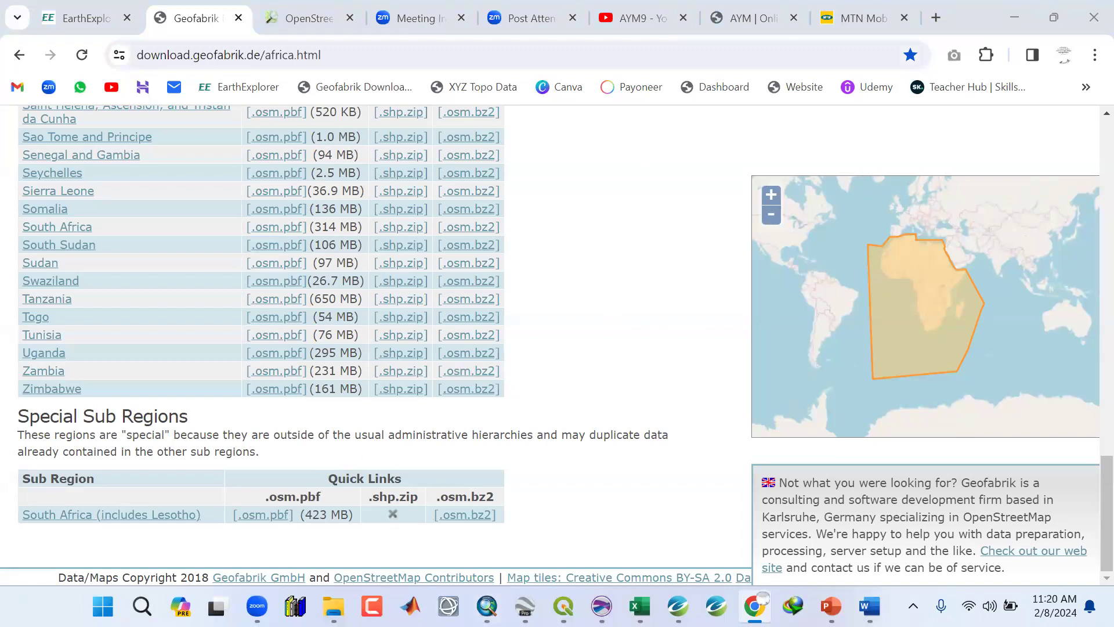
{"action": "mouse_move", "coordinate": [334, 607]}
{"action": "left_click", "coordinate": [247, 506]}
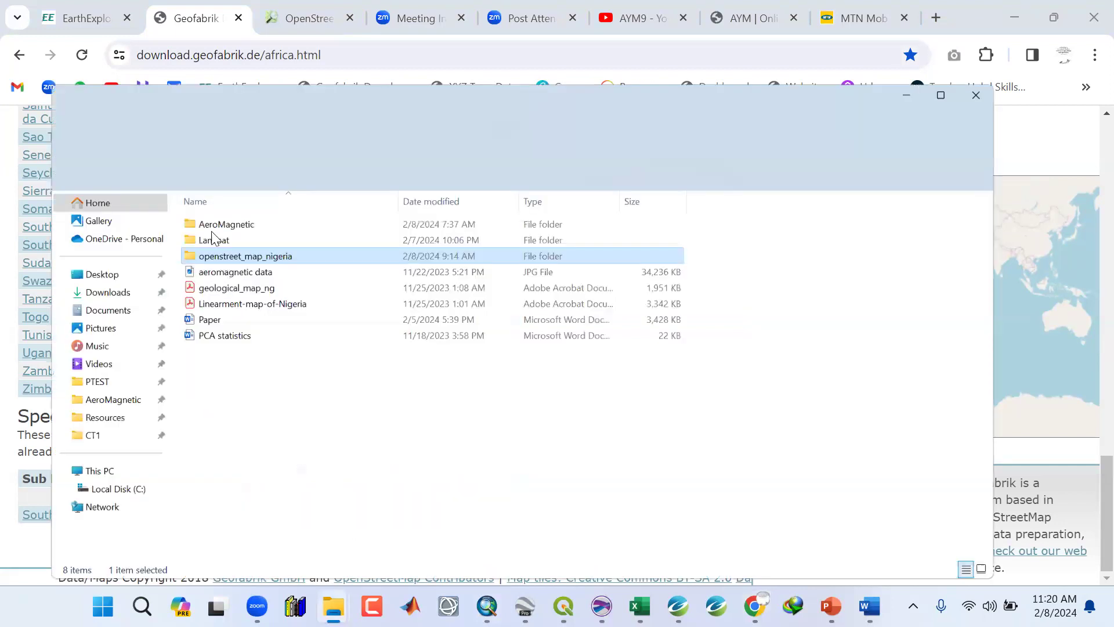
{"action": "left_click", "coordinate": [201, 183]}
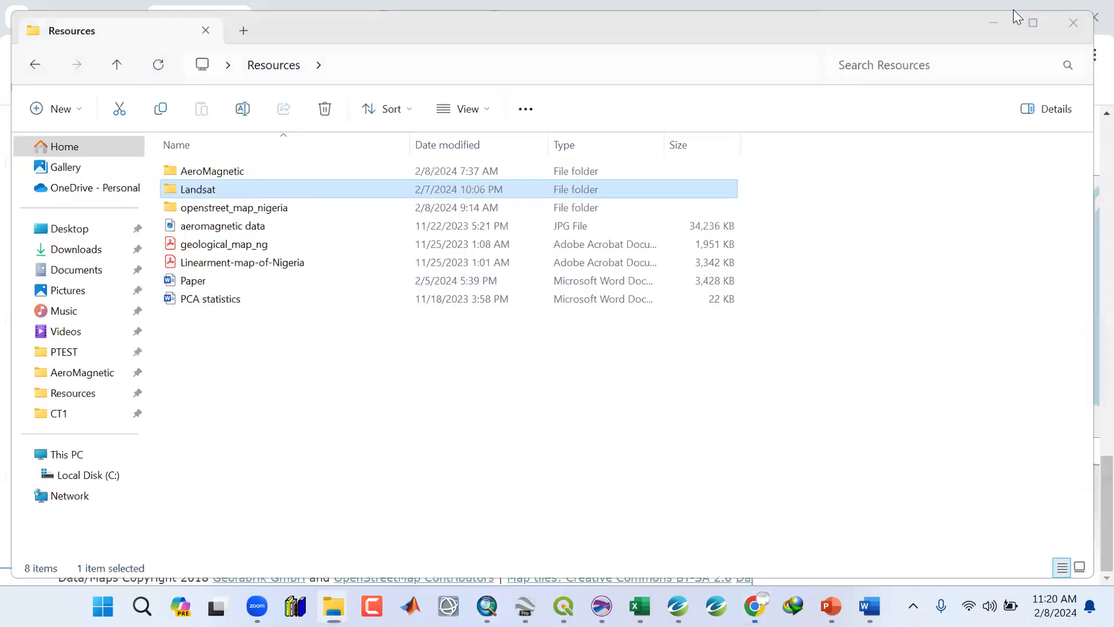
{"action": "left_click", "coordinate": [1013, 9]}
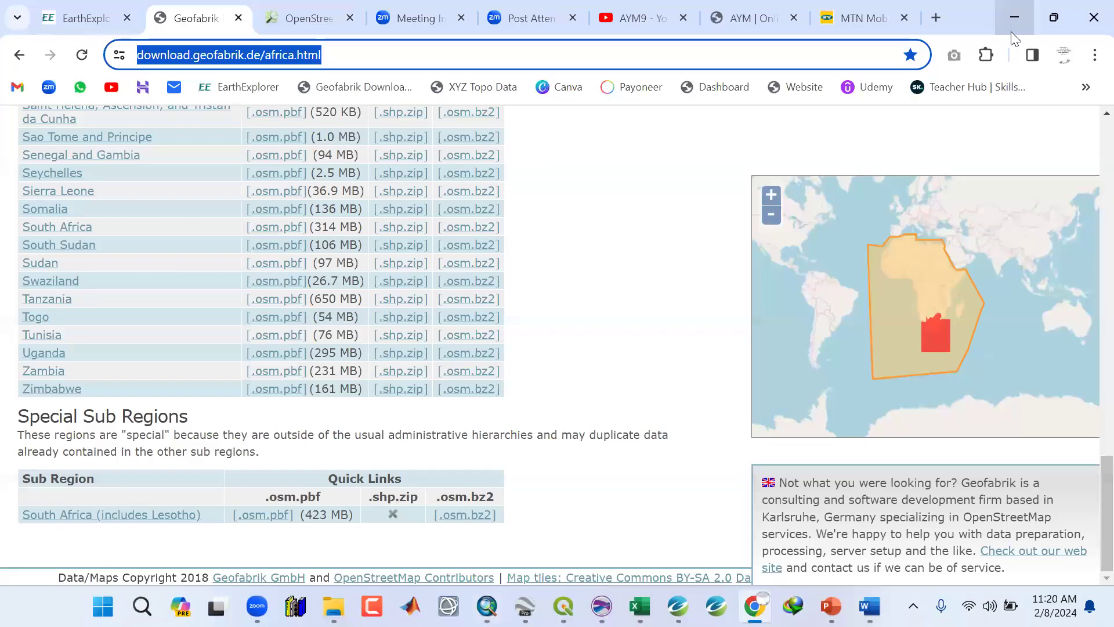
Switch between the OpenStreetMap, Geofabrik and USGS EarthExplorer tabs and review EarthExplorer's search criteria panel.
{"action": "left_click", "coordinate": [305, 8]}
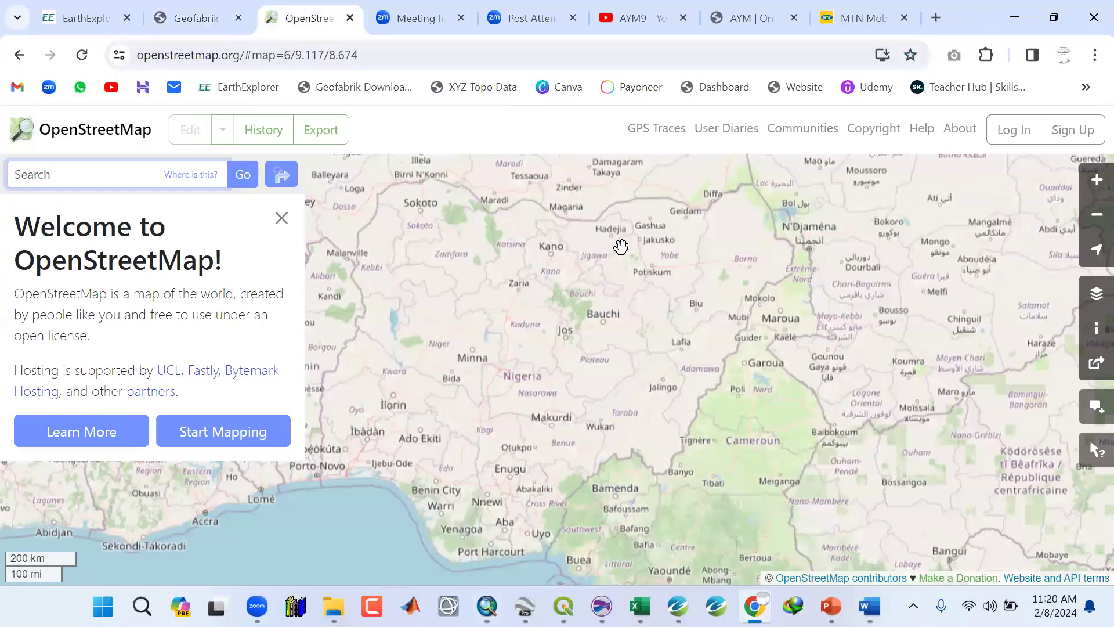
{"action": "left_click", "coordinate": [198, 23]}
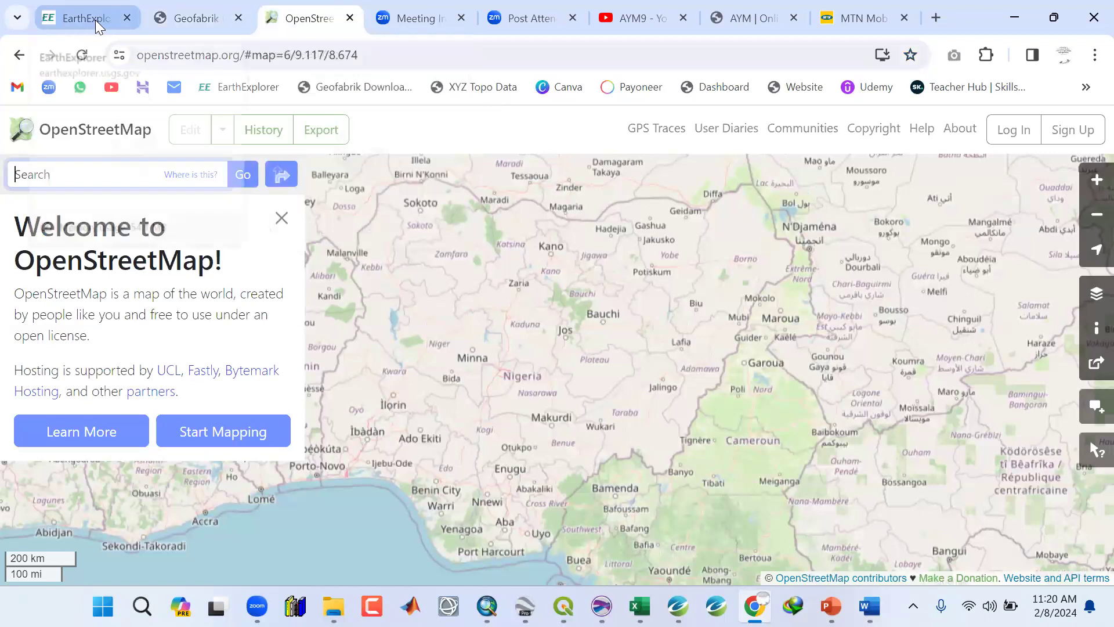
{"action": "left_click", "coordinate": [95, 20]}
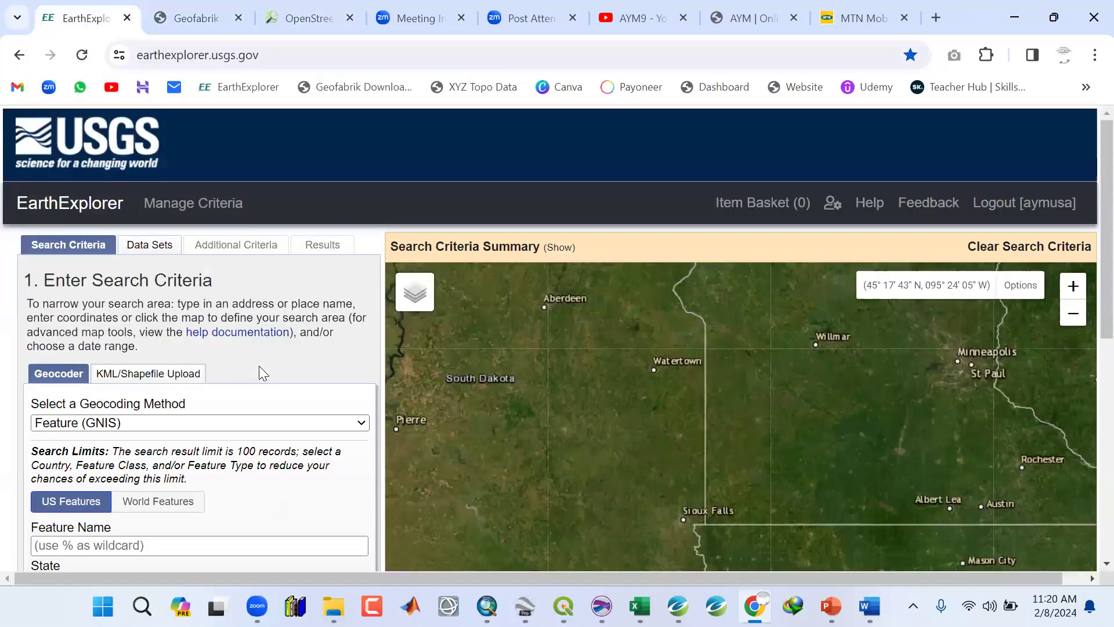
{"action": "scroll", "coordinate": [259, 367], "scroll_direction": "down", "scroll_amount": 6}
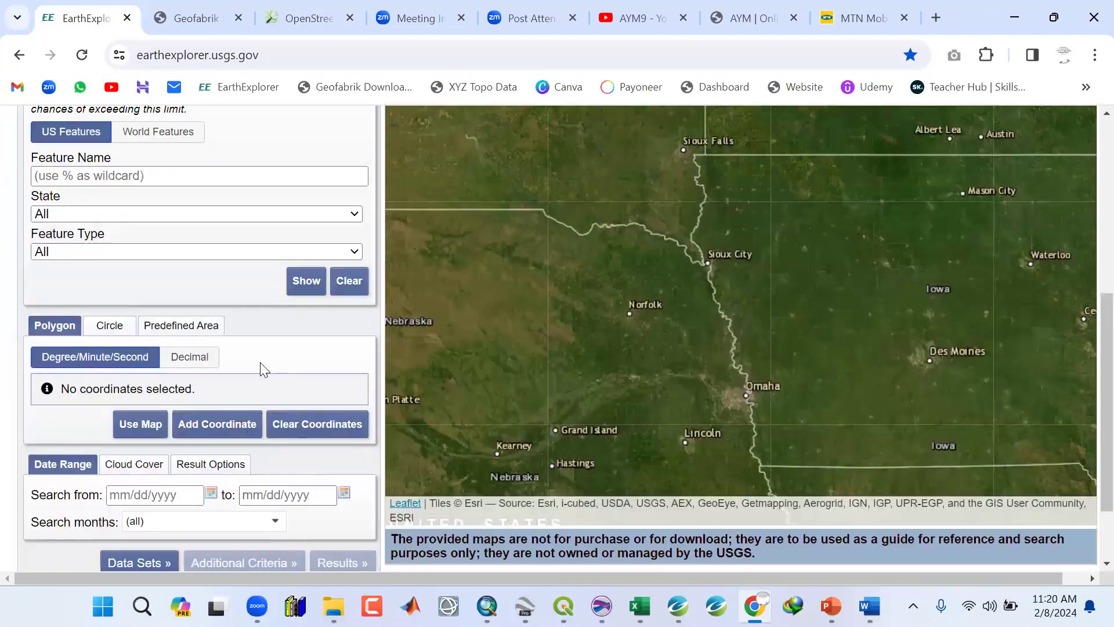
{"action": "scroll", "coordinate": [261, 363], "scroll_direction": "up", "scroll_amount": 6}
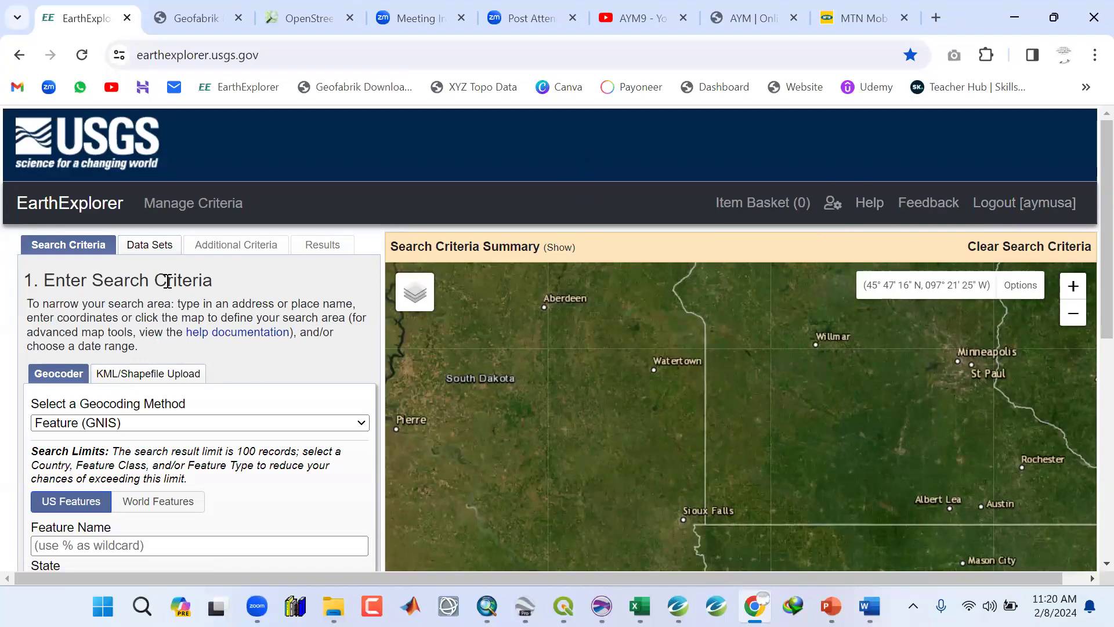
Open the Data Sets tab in EarthExplorer and scroll through its list of data set categories.
{"action": "left_click", "coordinate": [152, 245]}
{"action": "scroll", "coordinate": [116, 308], "scroll_direction": "down", "scroll_amount": 6}
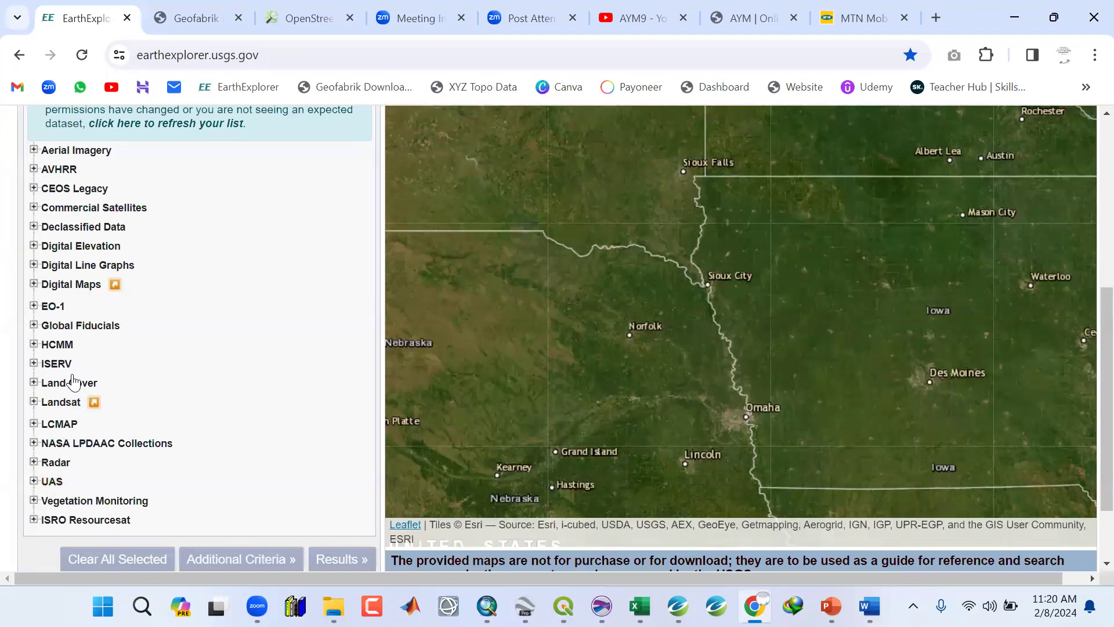
{"action": "scroll", "coordinate": [76, 308], "scroll_direction": "down", "scroll_amount": 2}
{"action": "scroll", "coordinate": [76, 308], "scroll_direction": "up", "scroll_amount": 1}
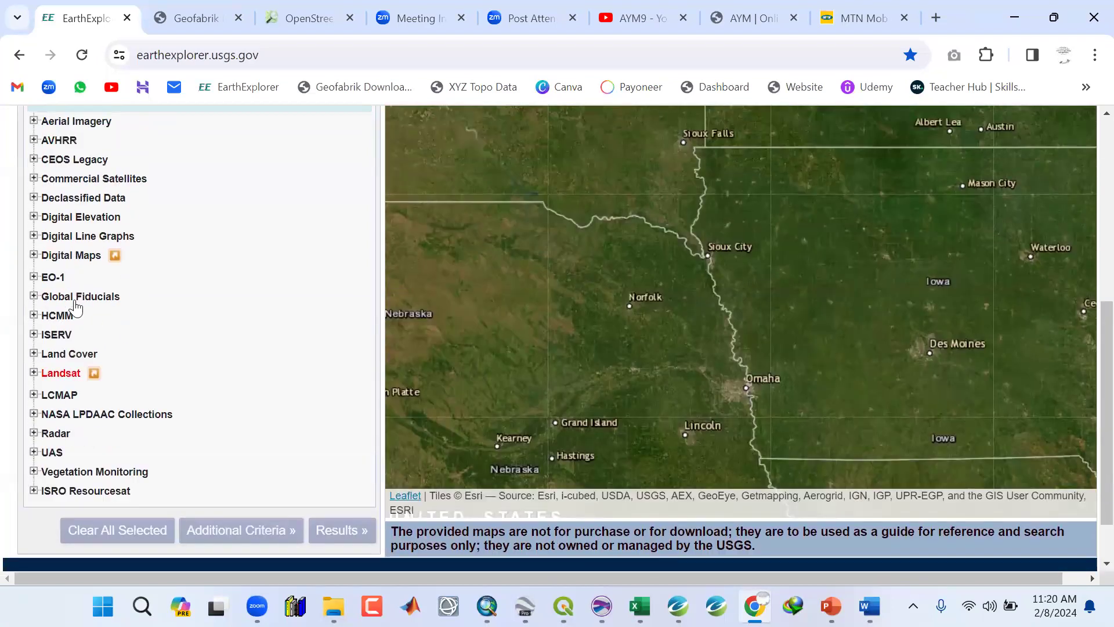
{"action": "scroll", "coordinate": [76, 307], "scroll_direction": "up", "scroll_amount": 5}
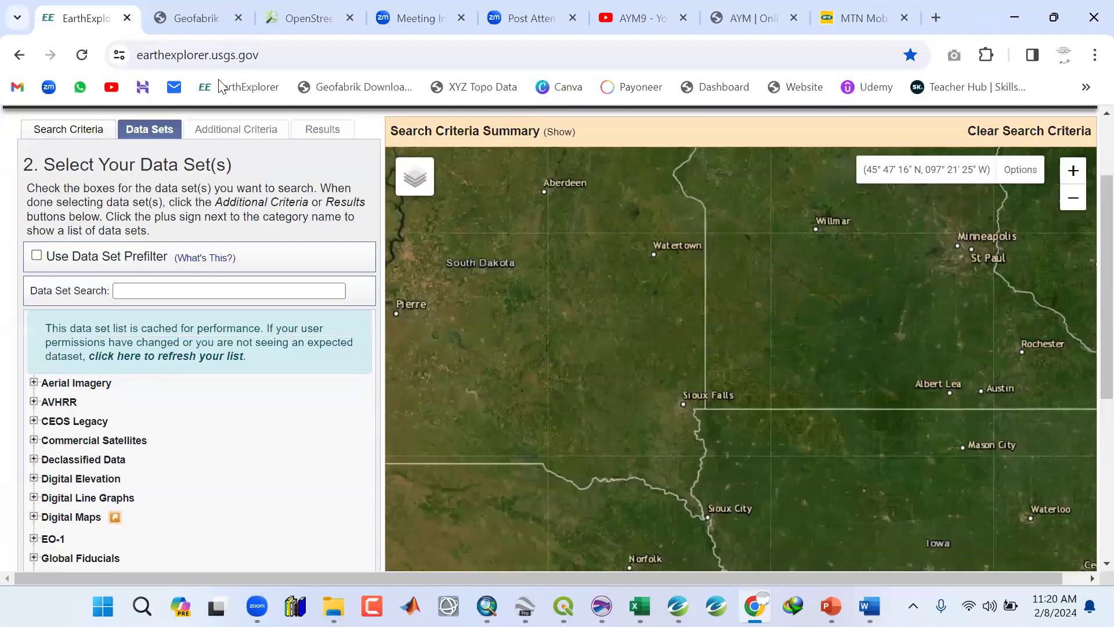
{"action": "scroll", "coordinate": [218, 87], "scroll_direction": "down", "scroll_amount": 1}
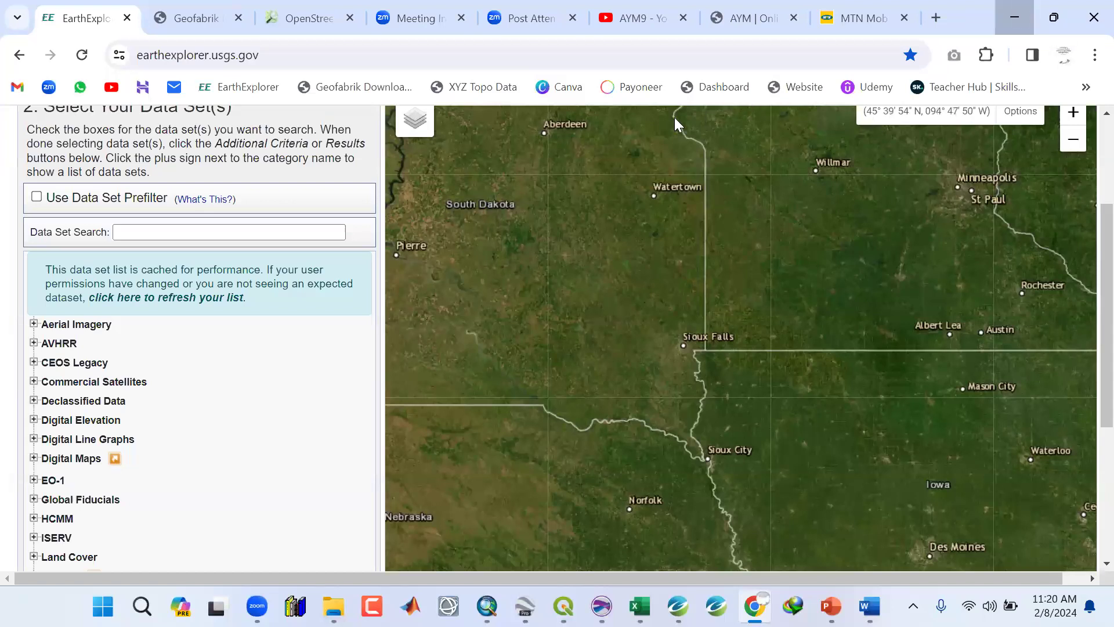
Minimize the browser, bring up the Training Presentation in PowerPoint, and minimize it again.
{"action": "left_click", "coordinate": [1014, 17]}
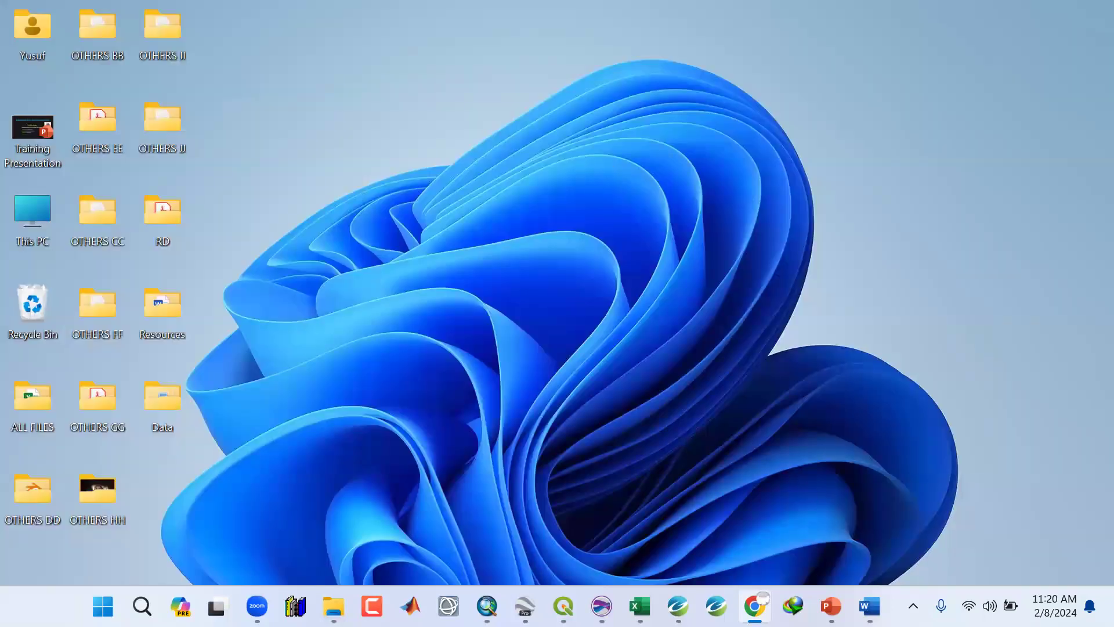
{"action": "left_click", "coordinate": [840, 591]}
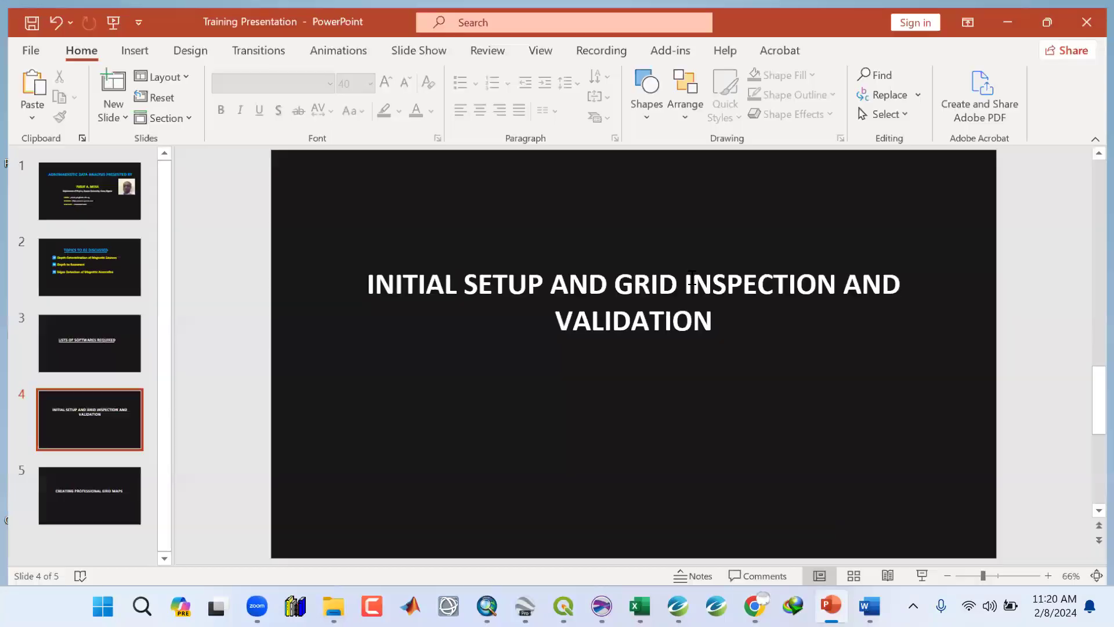
{"action": "left_click", "coordinate": [1023, 17]}
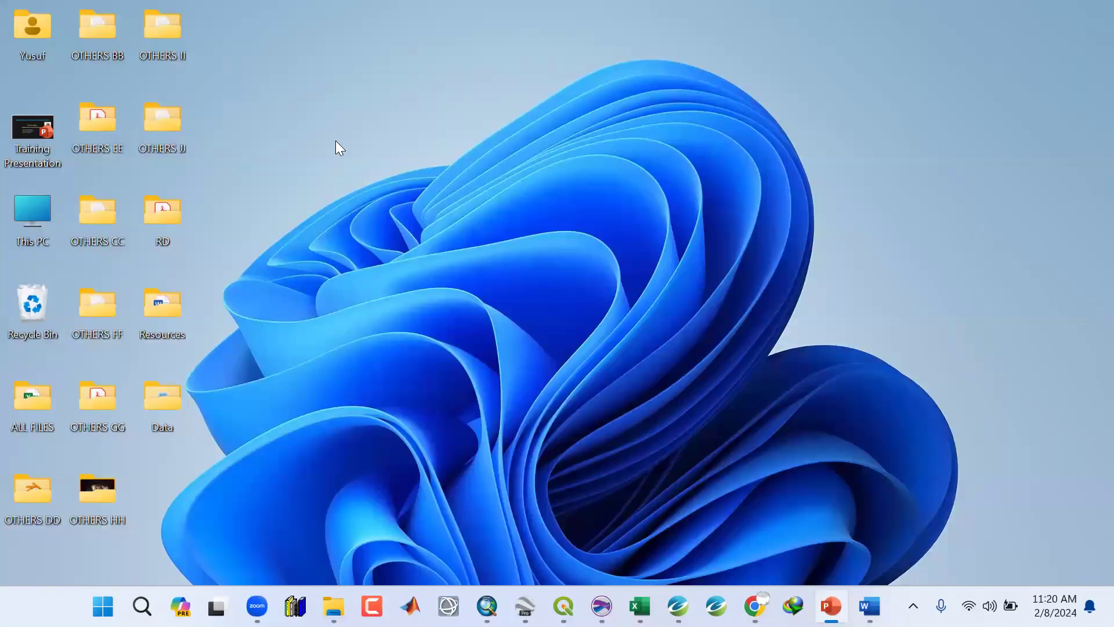
Create a new desktop folder named OSM Training and move the Data folder into it.
{"action": "right_click", "coordinate": [335, 141]}
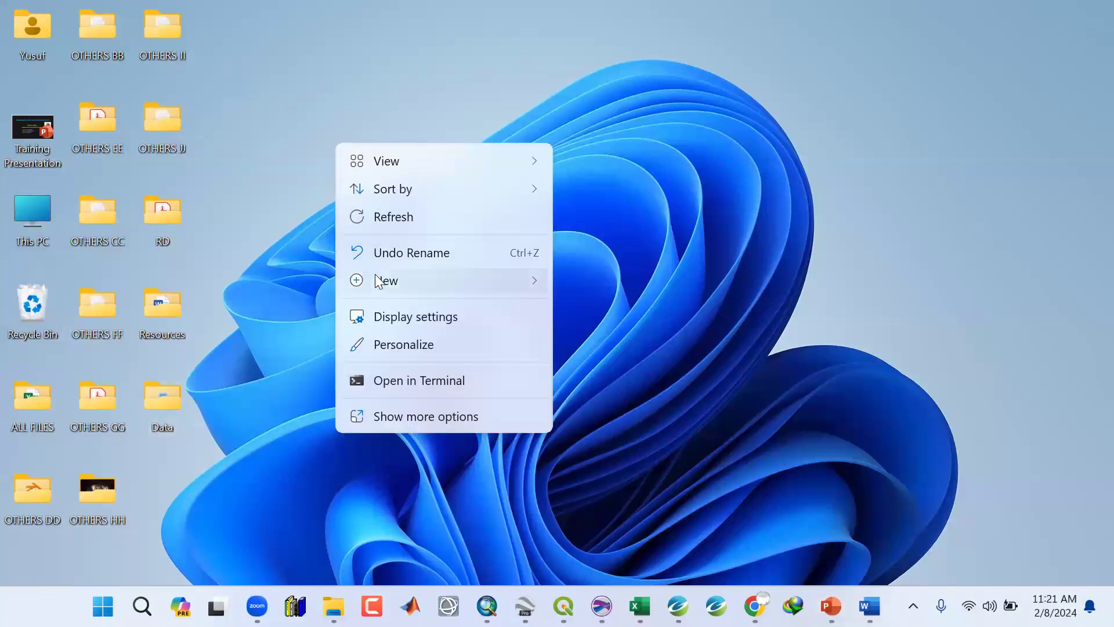
{"action": "mouse_move", "coordinate": [380, 285]}
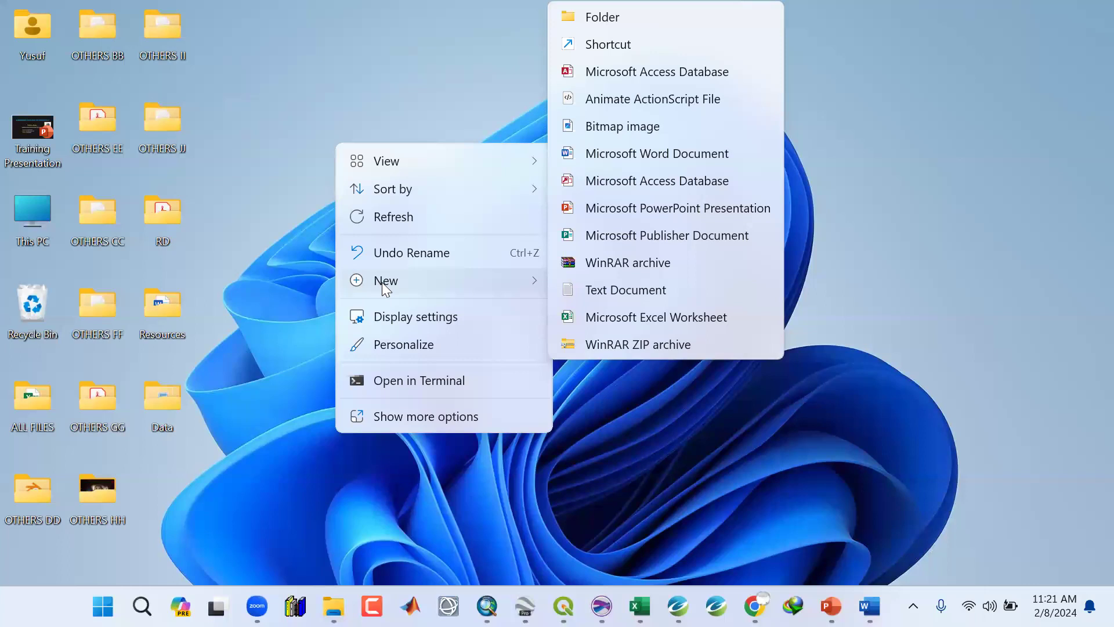
{"action": "left_click", "coordinate": [604, 17]}
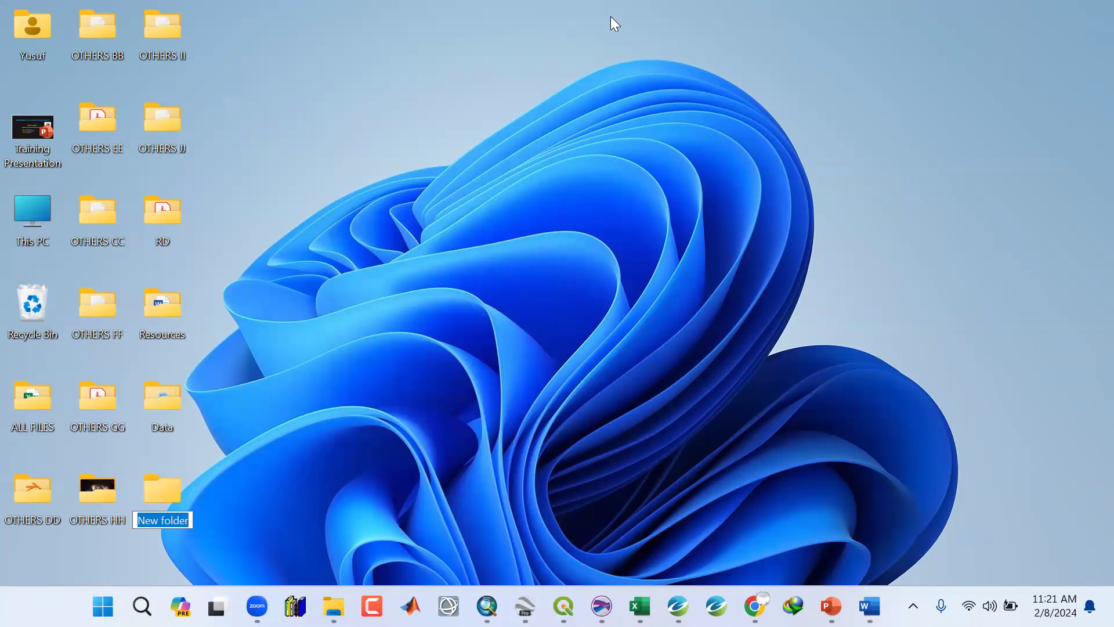
{"action": "type", "text": "OSM Training"}
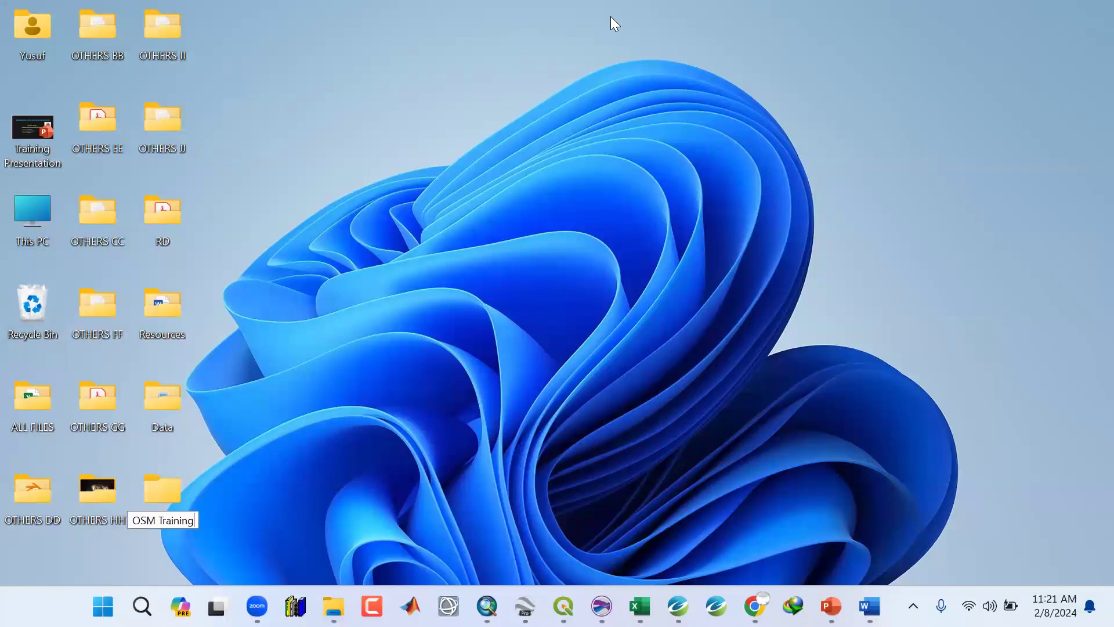
{"action": "key", "text": "Return"}
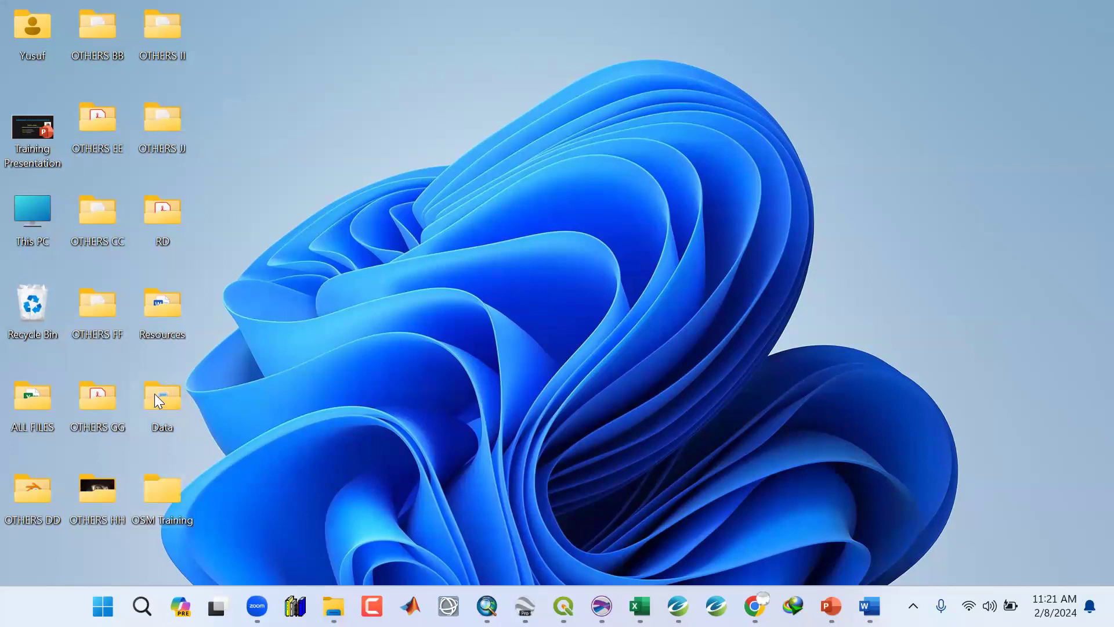
{"action": "left_click_drag", "start_coordinate": [158, 393], "coordinate": [150, 515]}
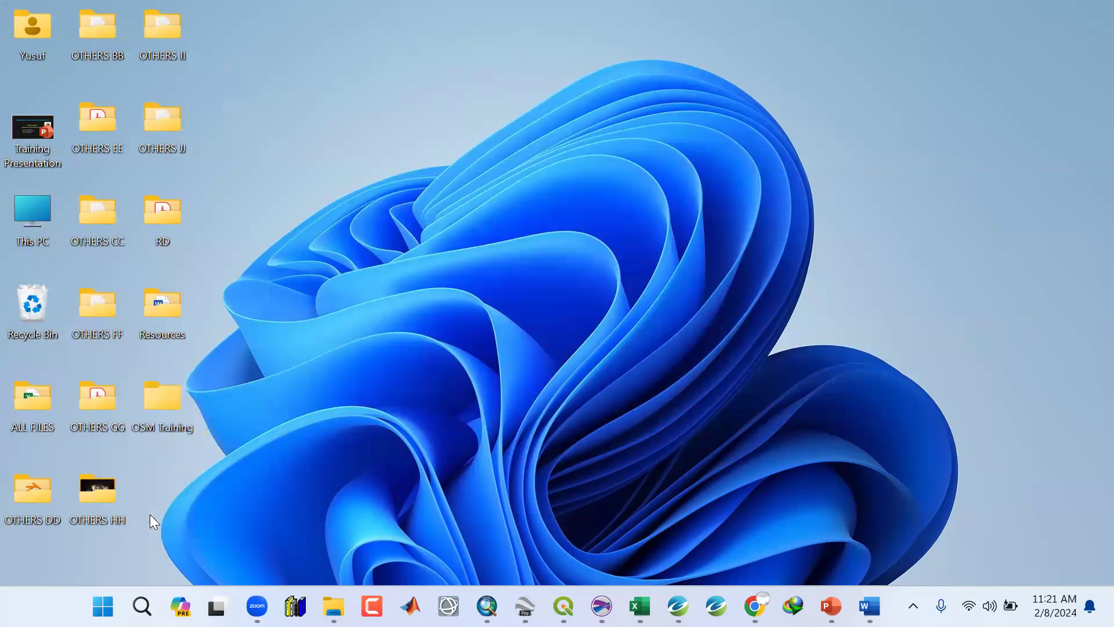
Open the OSM Training folder and create a subfolder named Maps.
{"action": "double_click", "coordinate": [167, 405]}
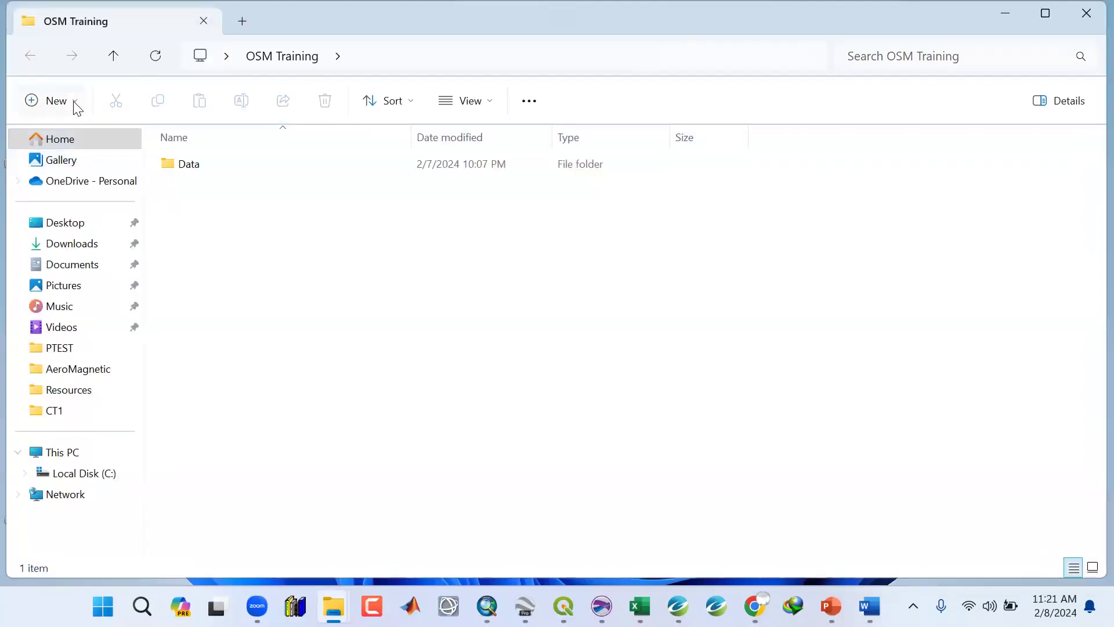
{"action": "left_click", "coordinate": [75, 103]}
{"action": "left_click", "coordinate": [80, 143]}
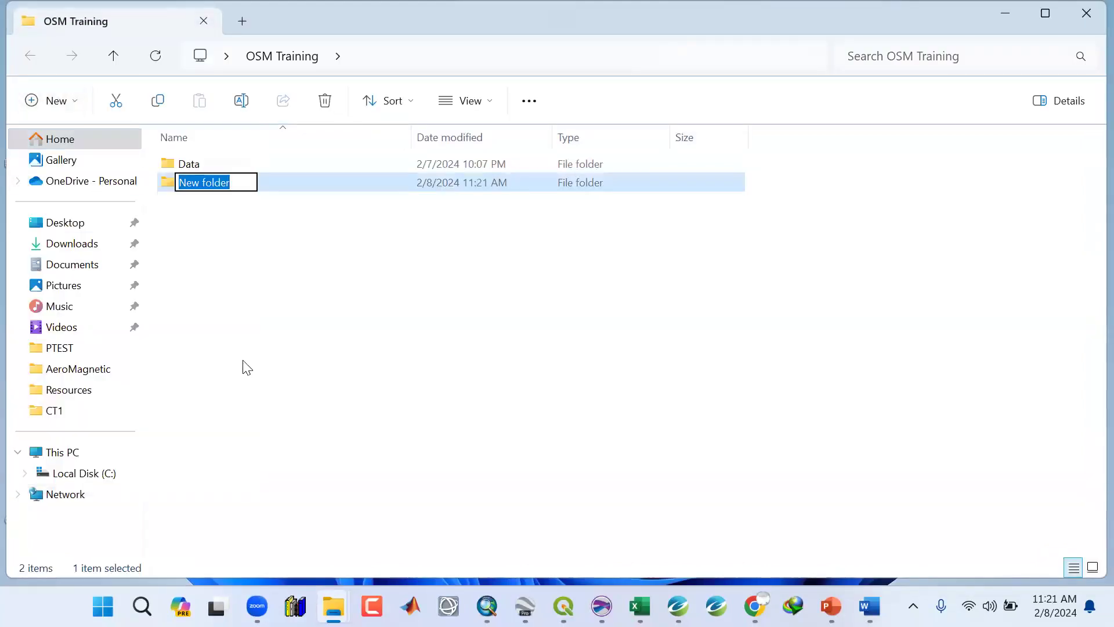
{"action": "type", "text": "Maps"}
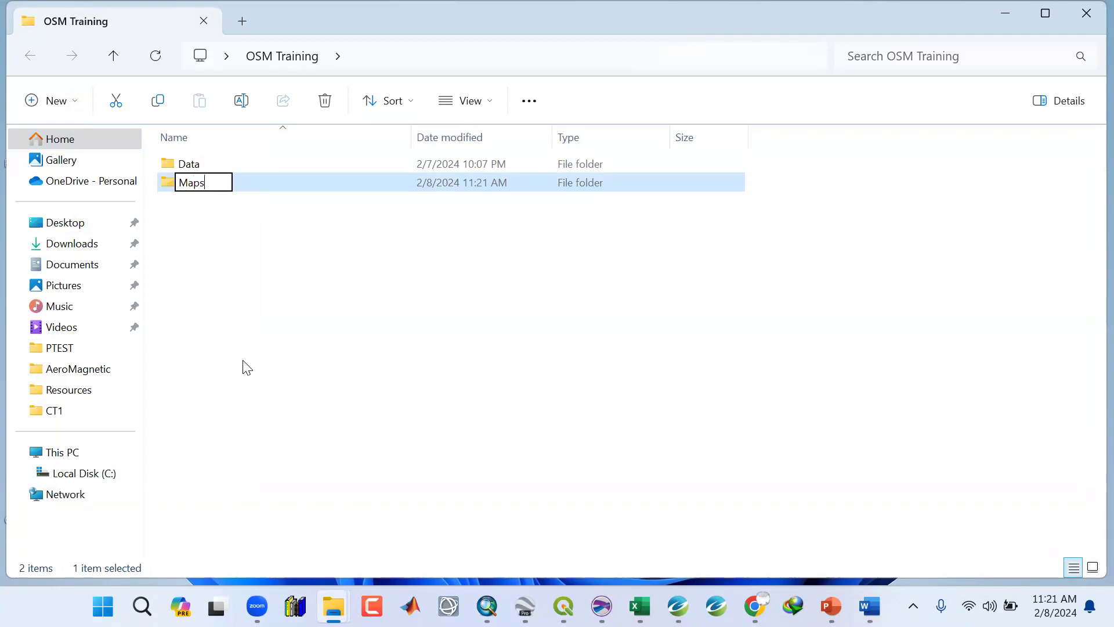
{"action": "key", "text": "Return"}
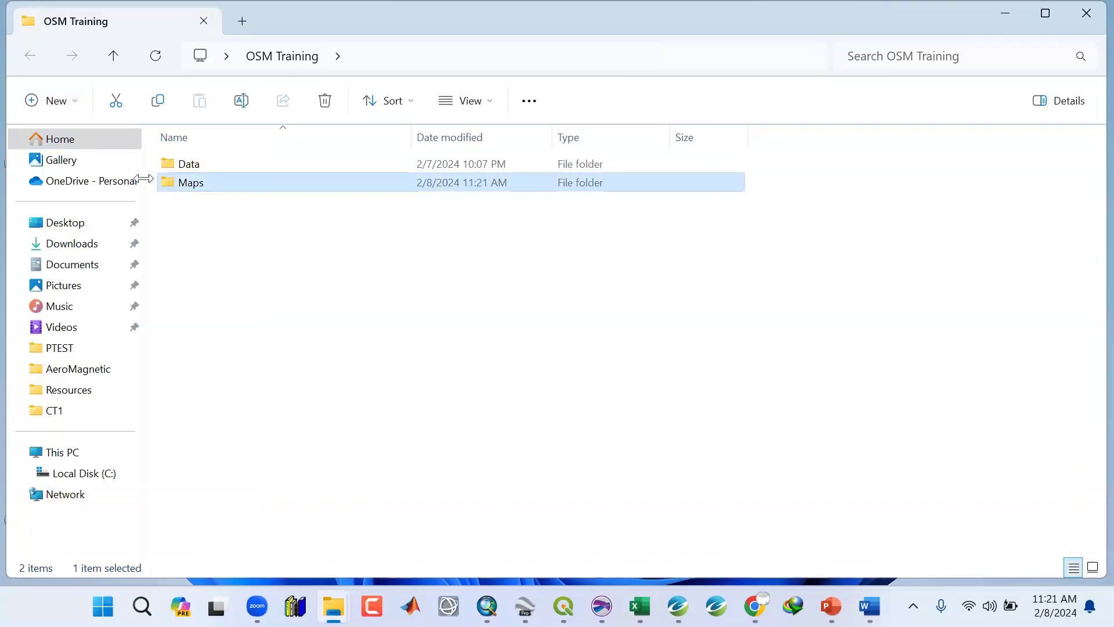
Create another subfolder in OSM Training named Arcgis Project.
{"action": "left_click", "coordinate": [83, 106]}
{"action": "left_click", "coordinate": [82, 141]}
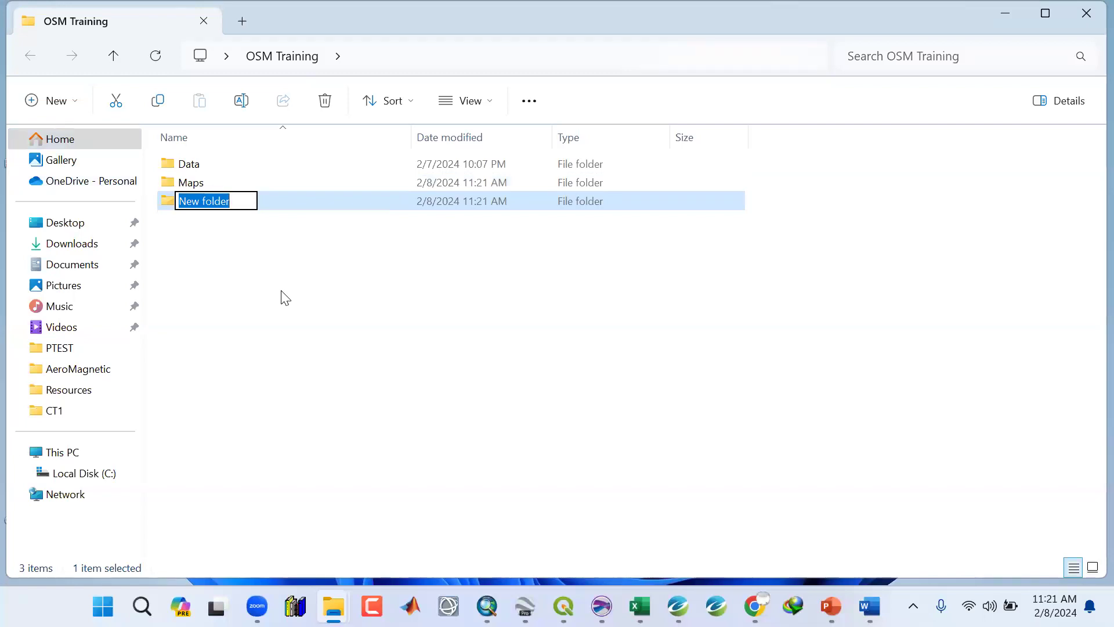
{"action": "type", "text": "Ar"}
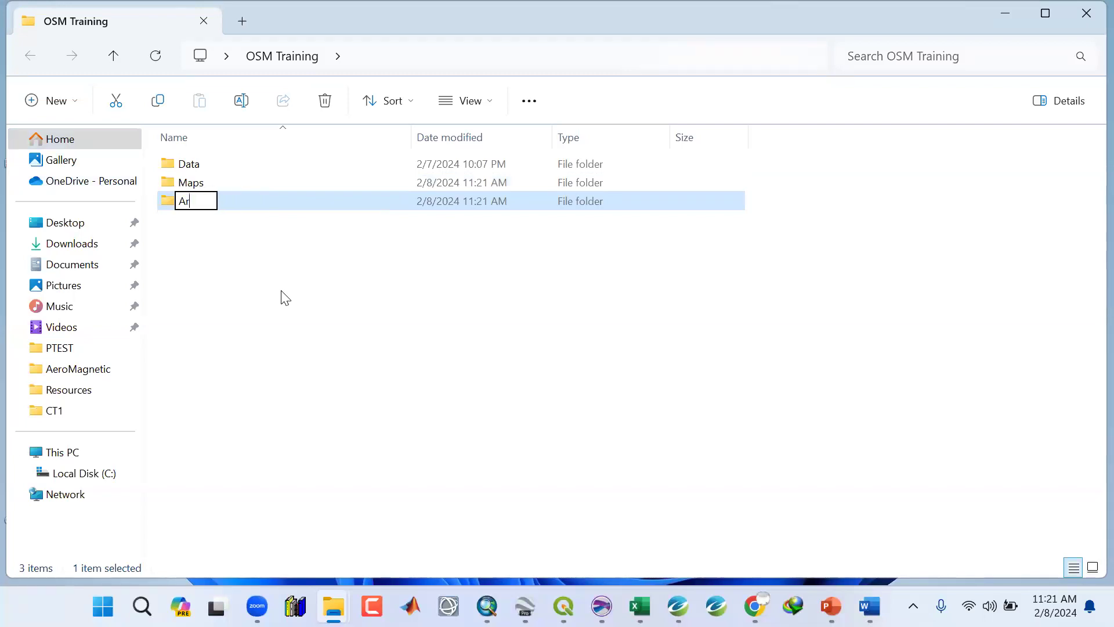
{"action": "type", "text": "cg is Project"}
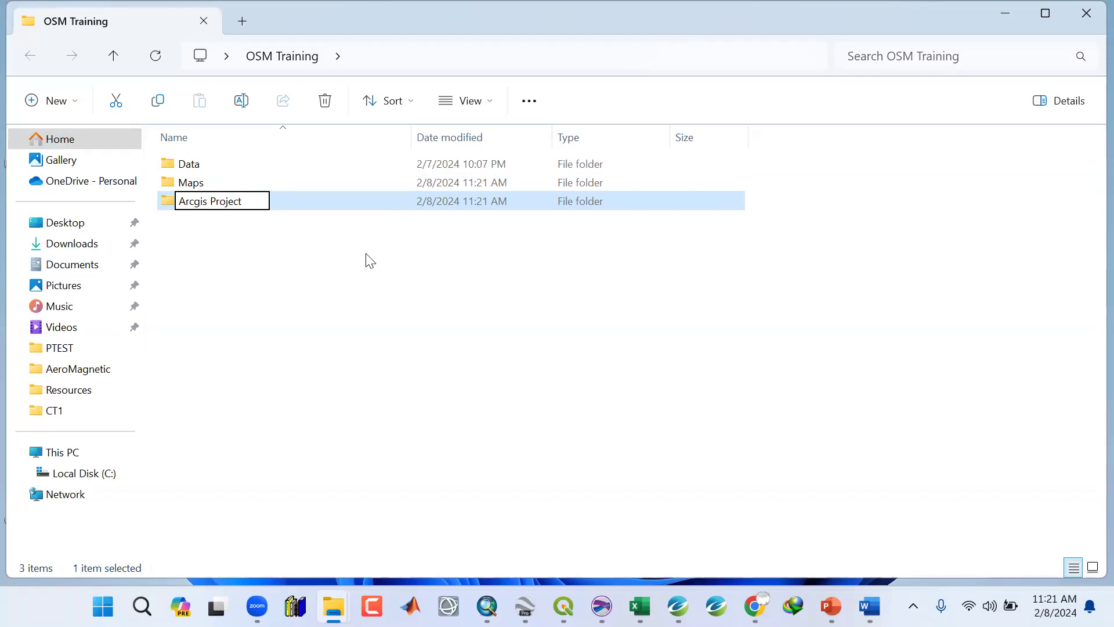
{"action": "key", "text": "Return"}
Create a subfolder in OSM Training named Qgis Project.
{"action": "left_click", "coordinate": [64, 102]}
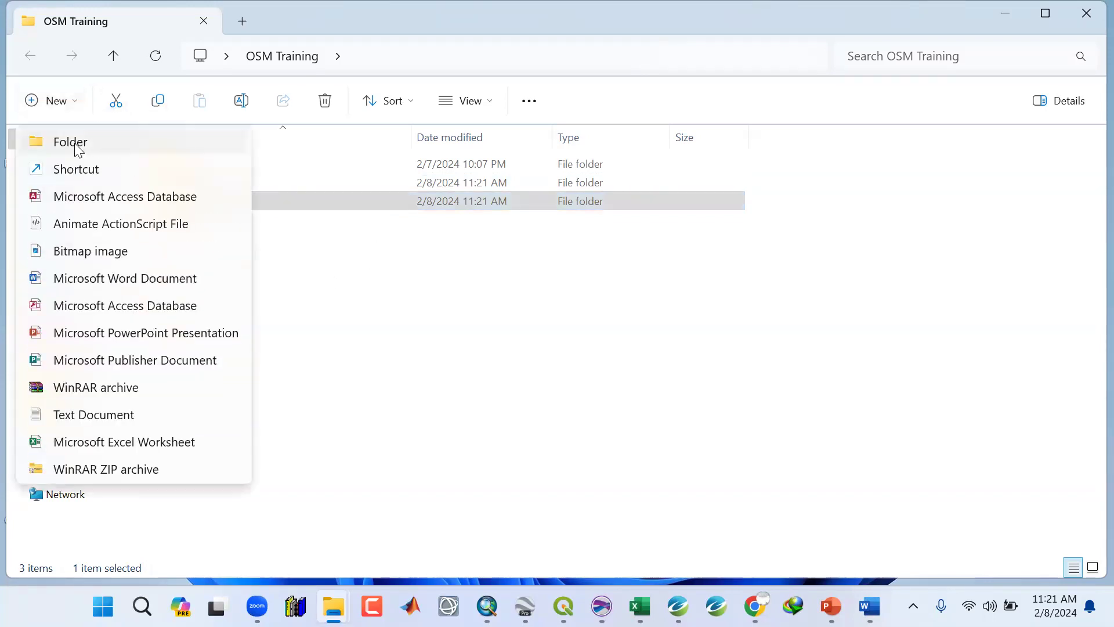
{"action": "left_click", "coordinate": [70, 141]}
{"action": "type", "text": "Qg"}
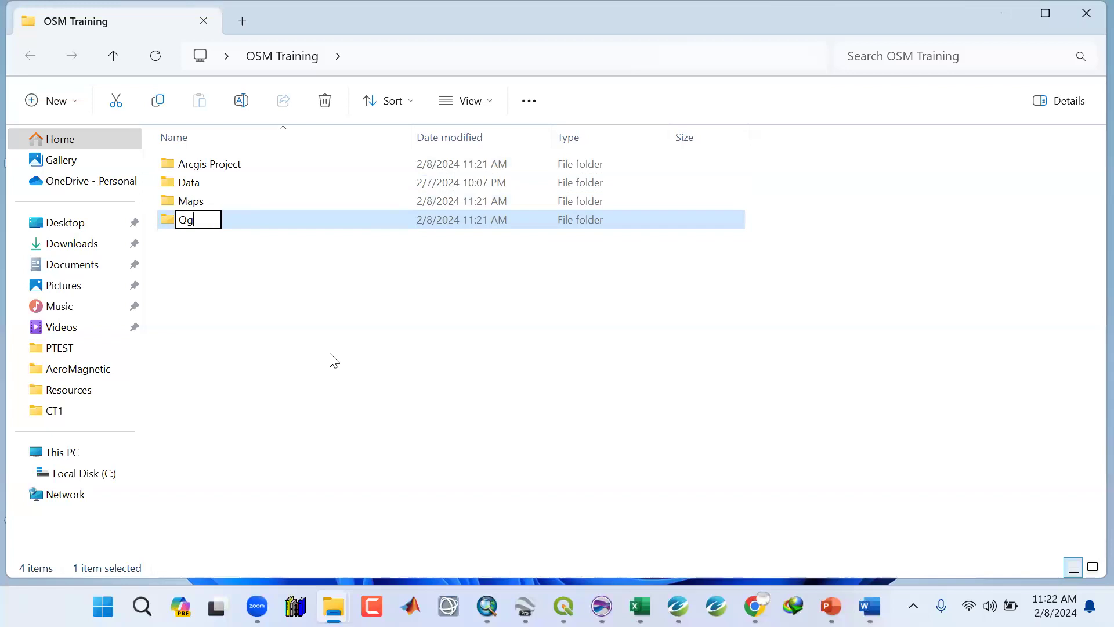
{"action": "type", "text": "is Project"}
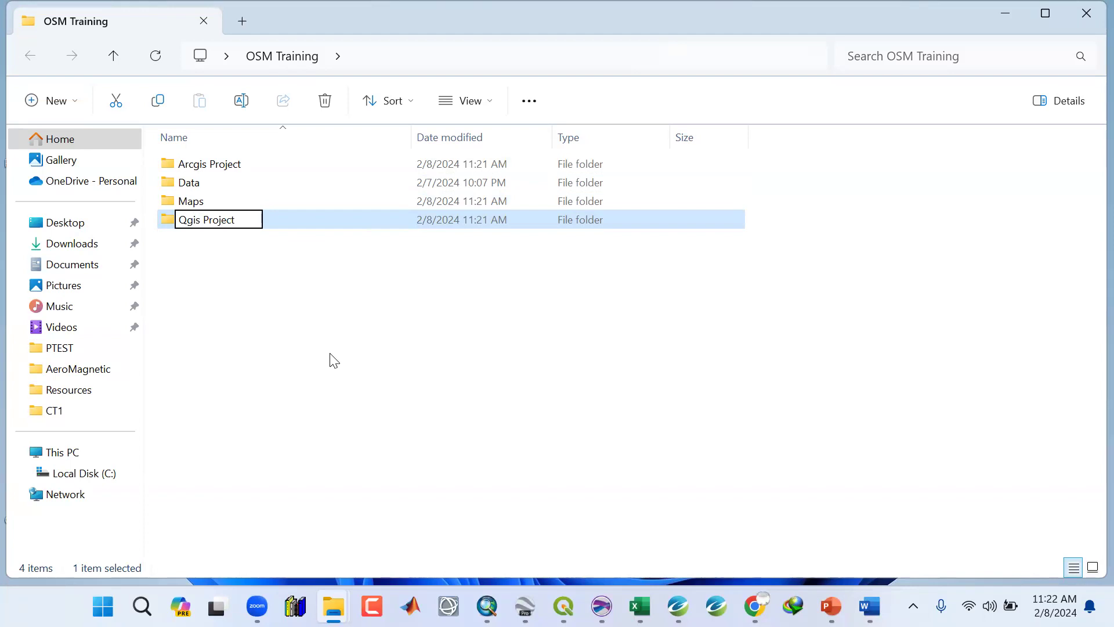
{"action": "key", "text": "Return"}
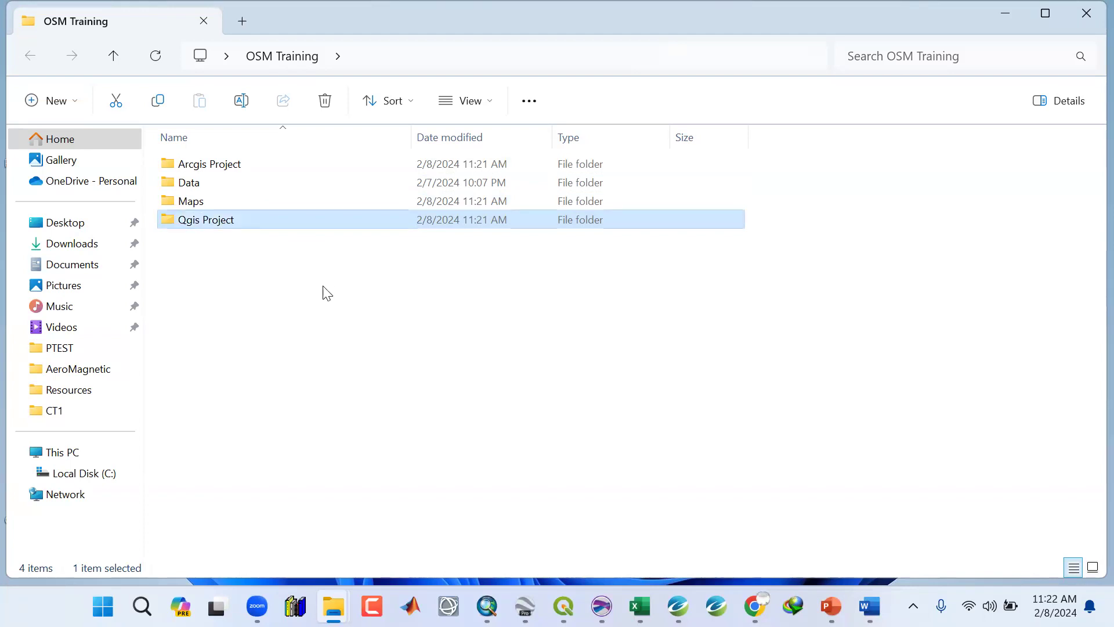
Create a subfolder in OSM Training named Surfer Project.
{"action": "left_click", "coordinate": [77, 106]}
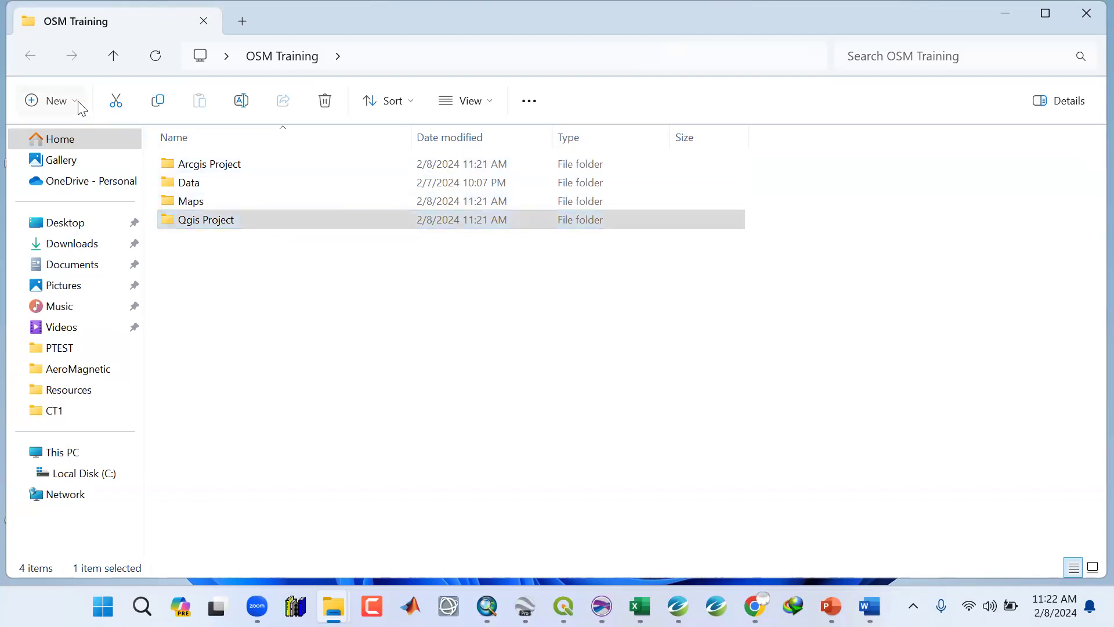
{"action": "left_click", "coordinate": [76, 146]}
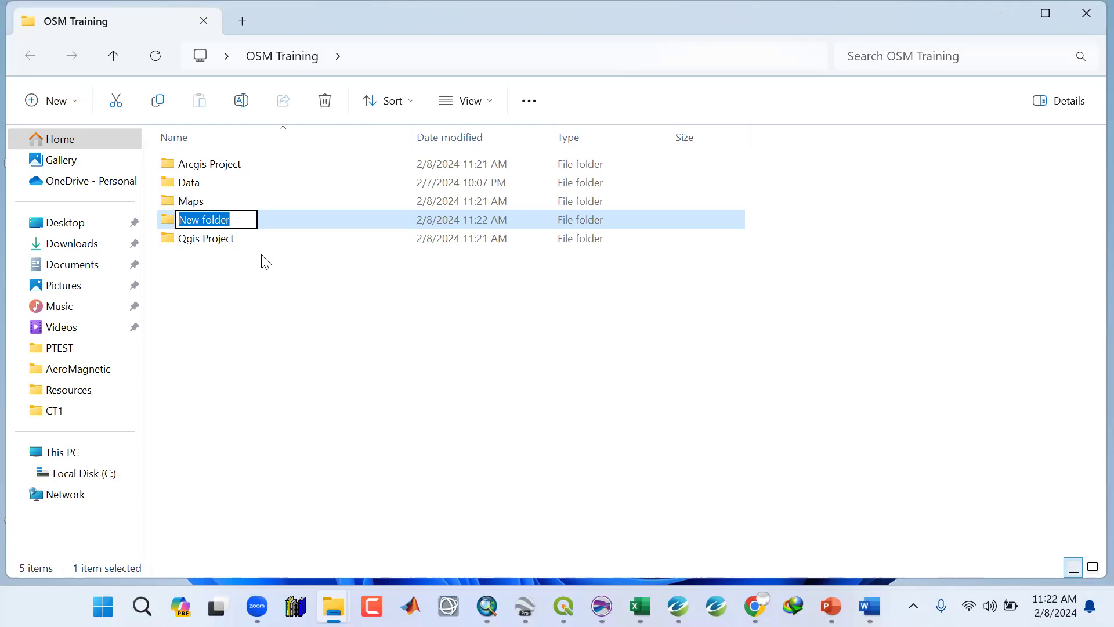
{"action": "type", "text": "Surfer "}
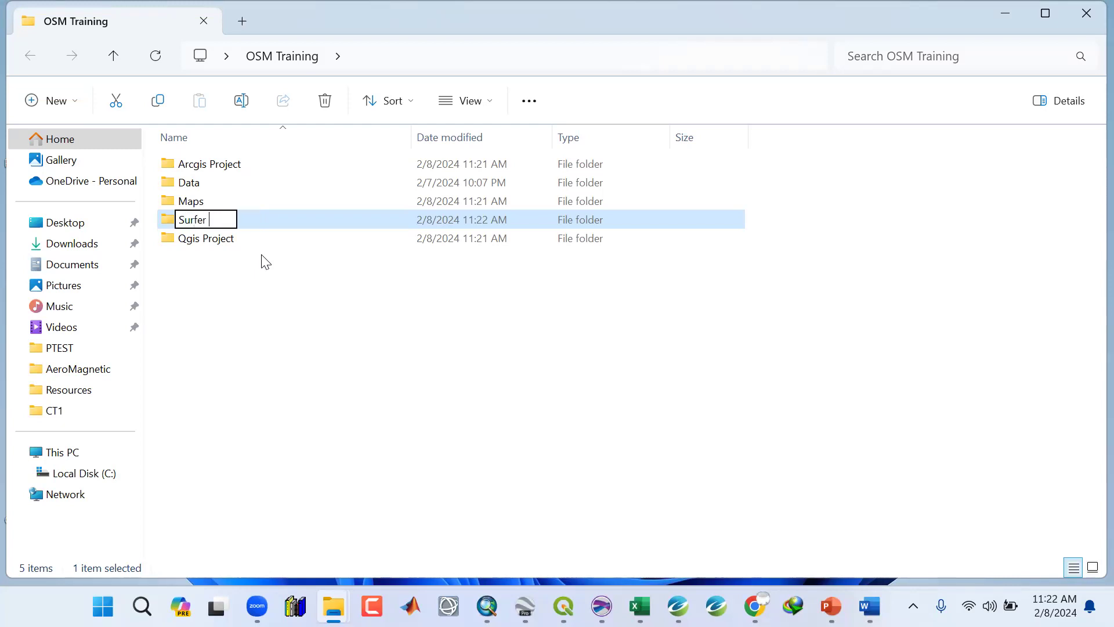
{"action": "type", "text": "Project"}
{"action": "key", "text": "Return"}
Create a subfolder in OSM Training named Google Earth Project.
{"action": "left_click", "coordinate": [71, 121]}
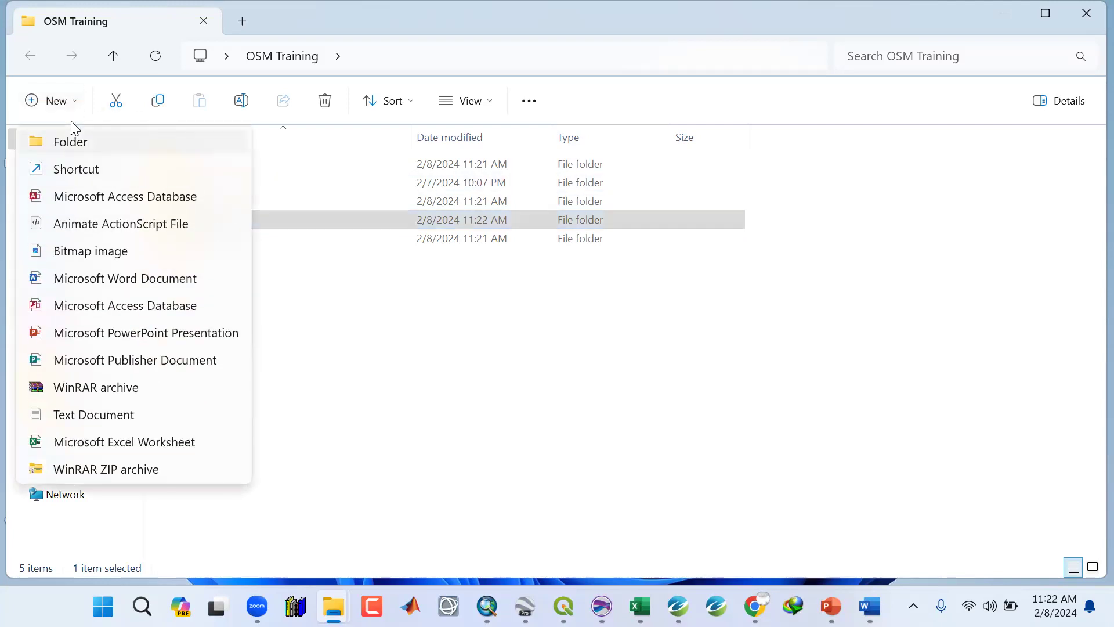
{"action": "left_click", "coordinate": [70, 121]}
{"action": "type", "text": "Goog"}
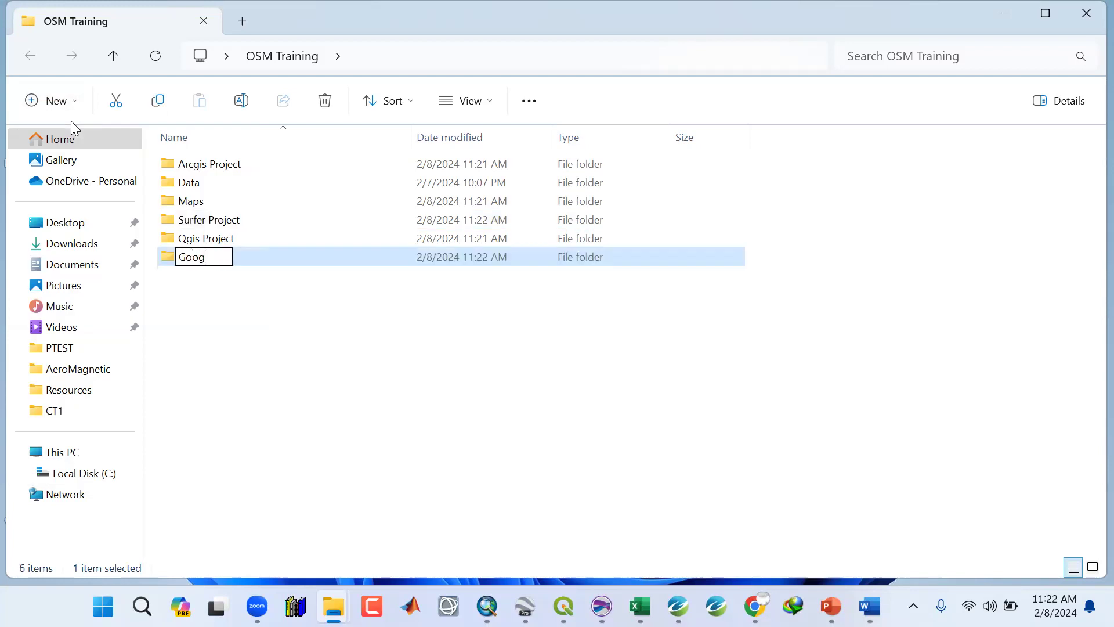
{"action": "type", "text": "le Earth P"}
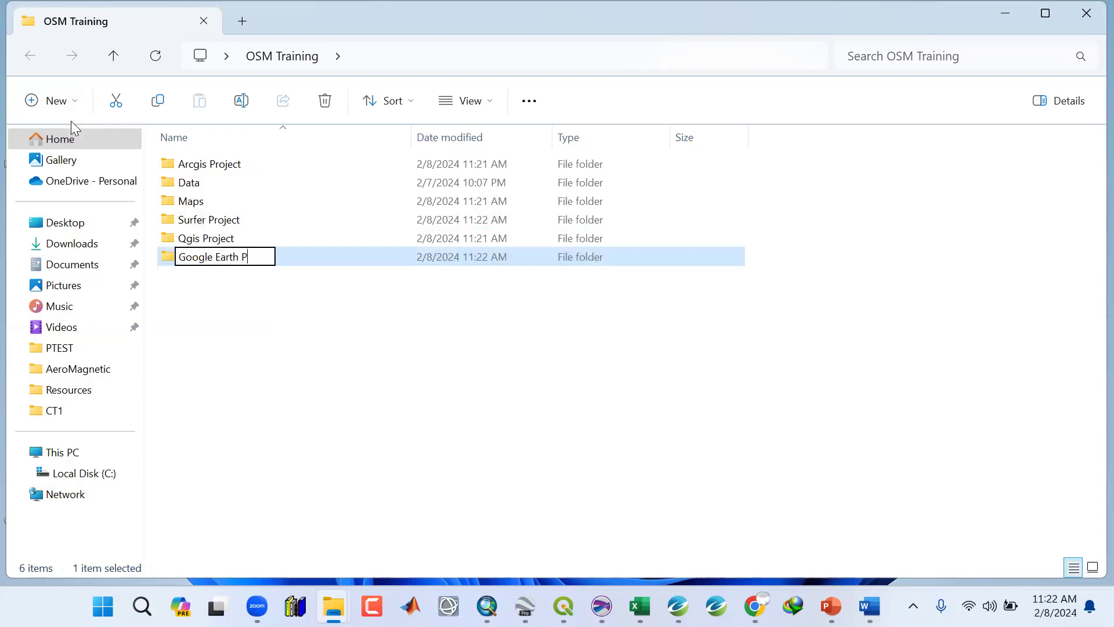
{"action": "type", "text": "roject"}
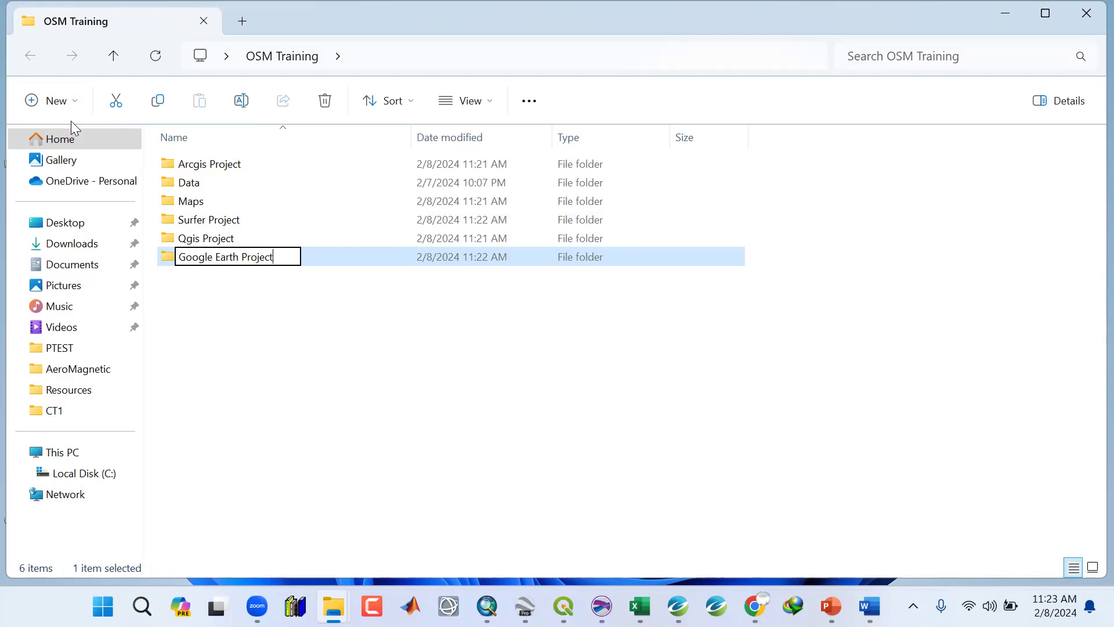
{"action": "key", "text": "Return"}
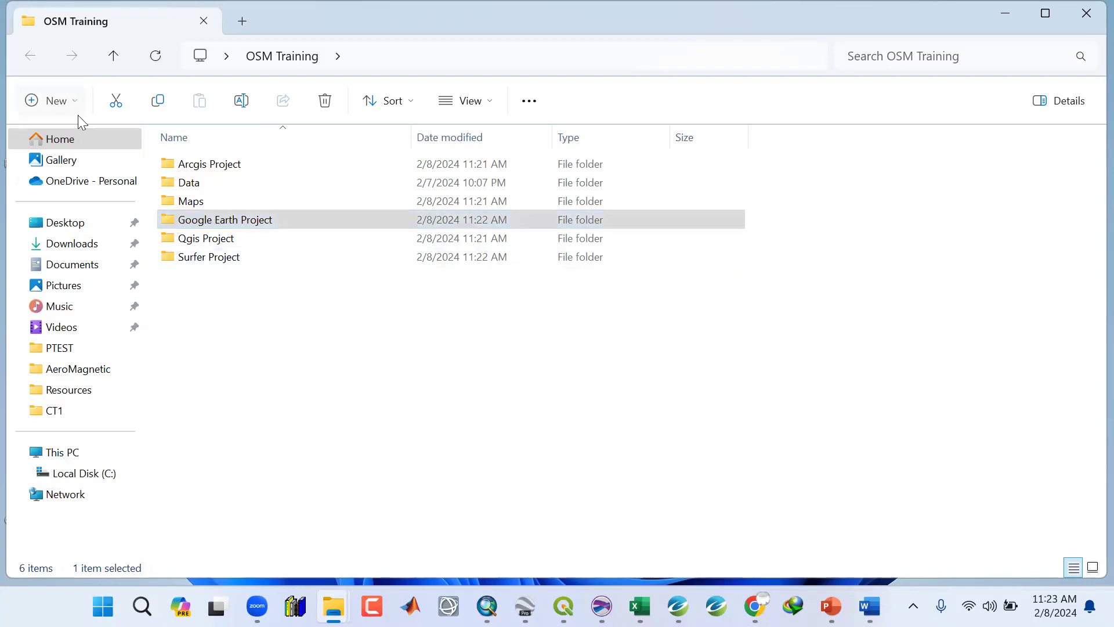
Create a subfolder in OSM Training named Images.
{"action": "left_click", "coordinate": [57, 101]}
{"action": "left_click", "coordinate": [68, 142]}
{"action": "type", "text": "Images"}
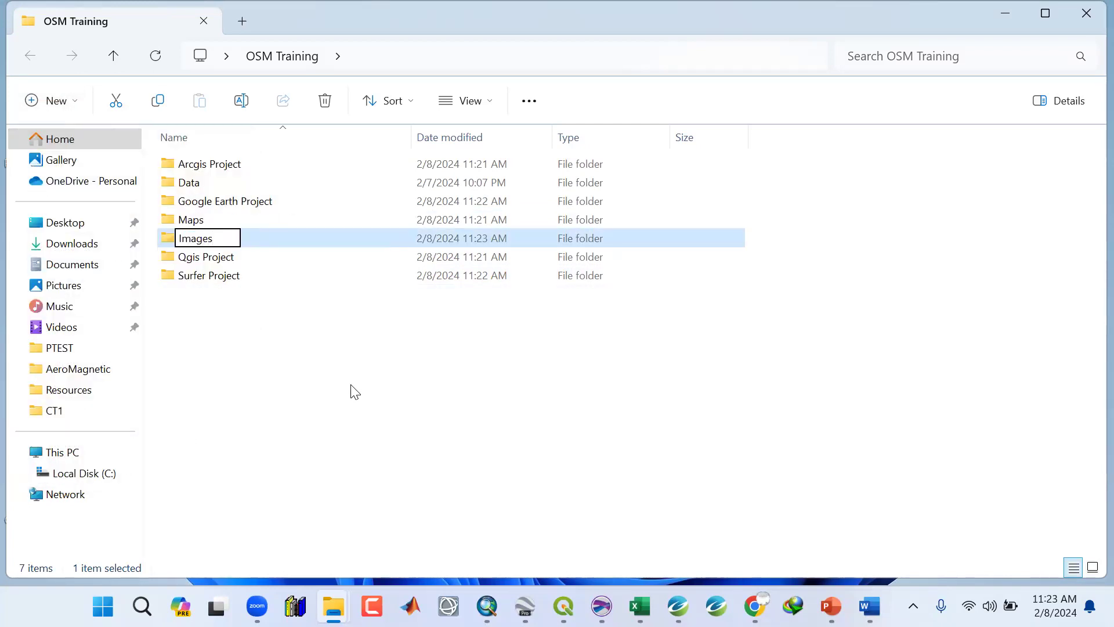
{"action": "key", "text": "Return"}
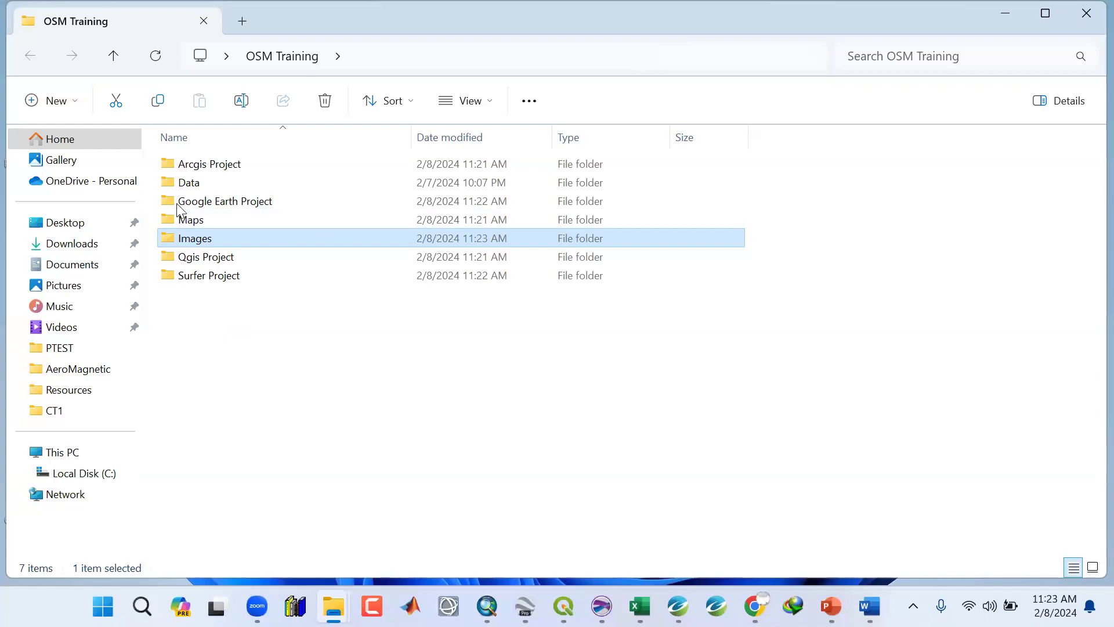
{"action": "left_click", "coordinate": [197, 166]}
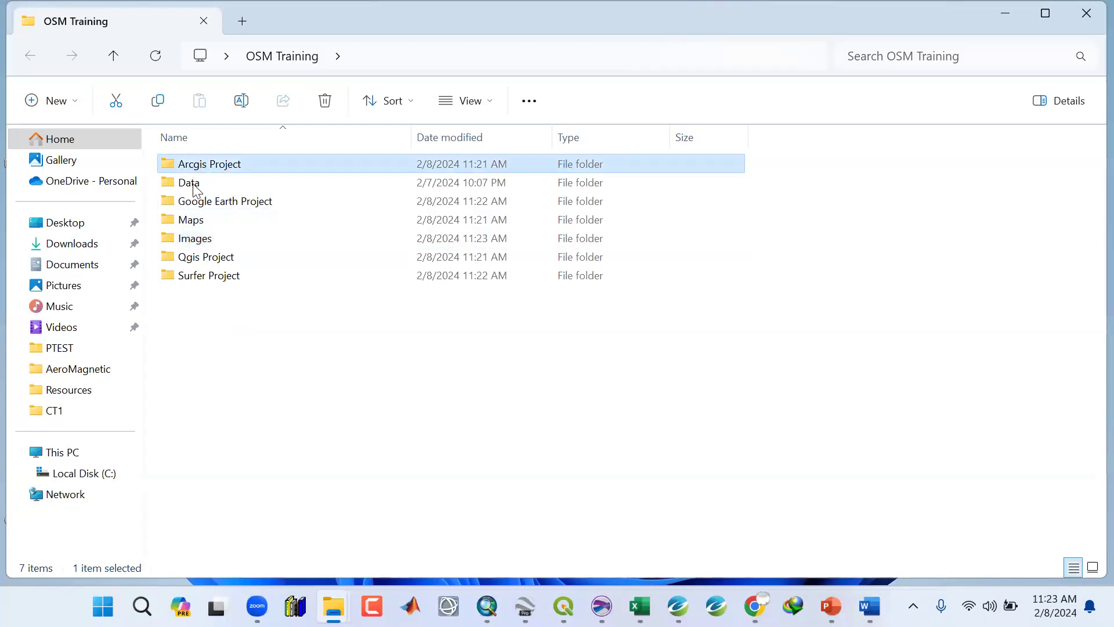
Review the subfolders in the OSM Training folder, then close the folder window.
{"action": "left_click", "coordinate": [195, 186]}
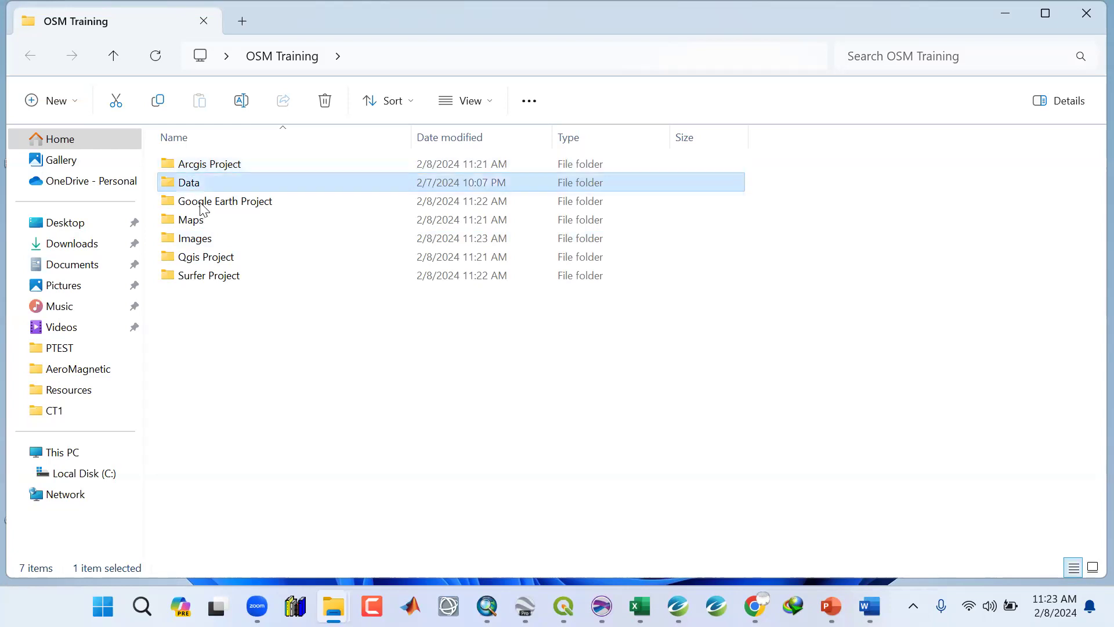
{"action": "key", "text": "Down"}
{"action": "key", "text": "Down"}
{"action": "key", "text": "Down"}
{"action": "key", "text": "Down"}
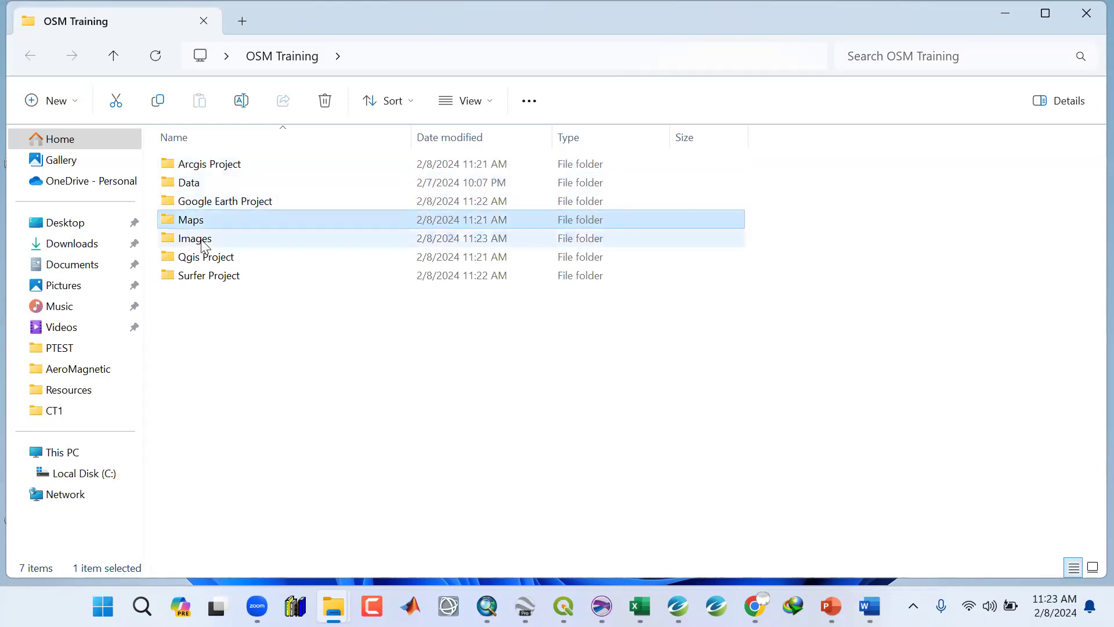
{"action": "key", "text": "Down"}
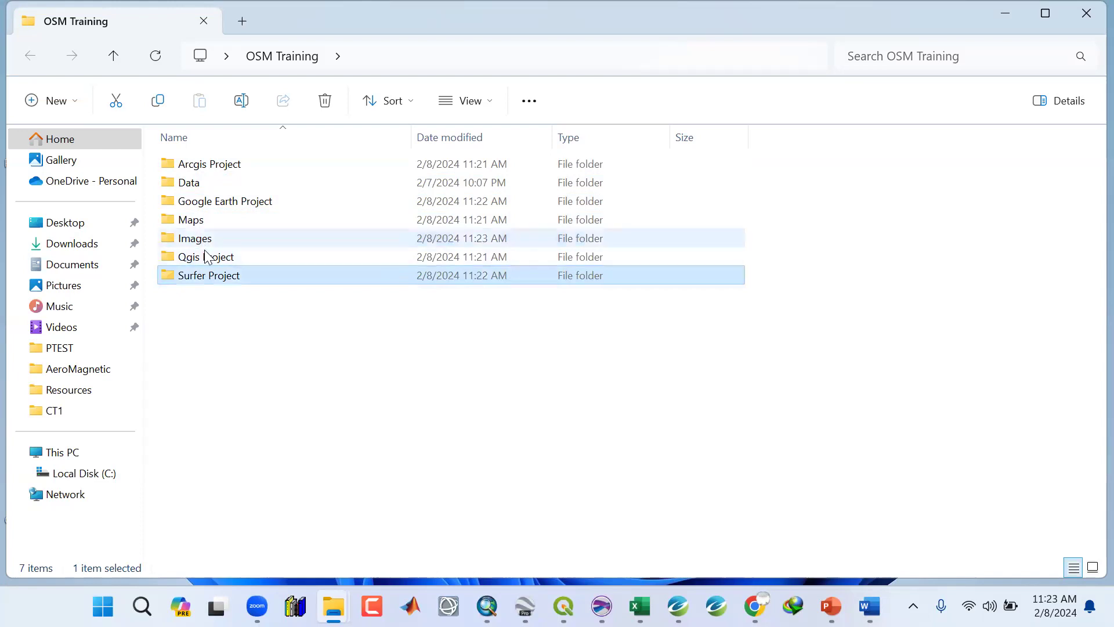
{"action": "left_click", "coordinate": [201, 223]}
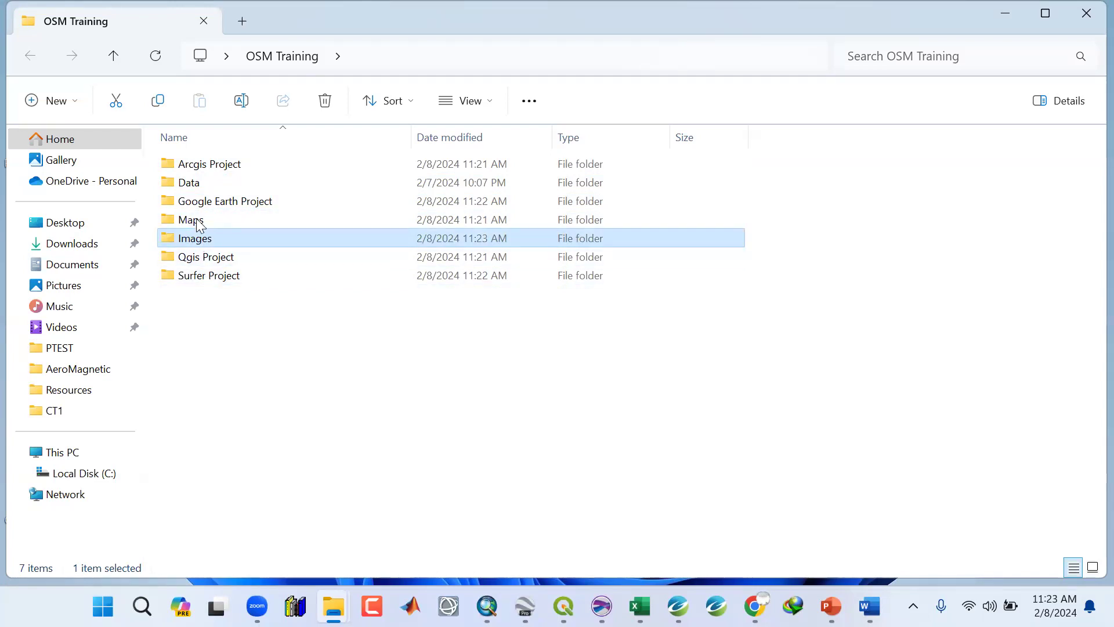
{"action": "key", "text": "Down"}
{"action": "key", "text": "Up"}
{"action": "key", "text": "Up"}
{"action": "key", "text": "Up"}
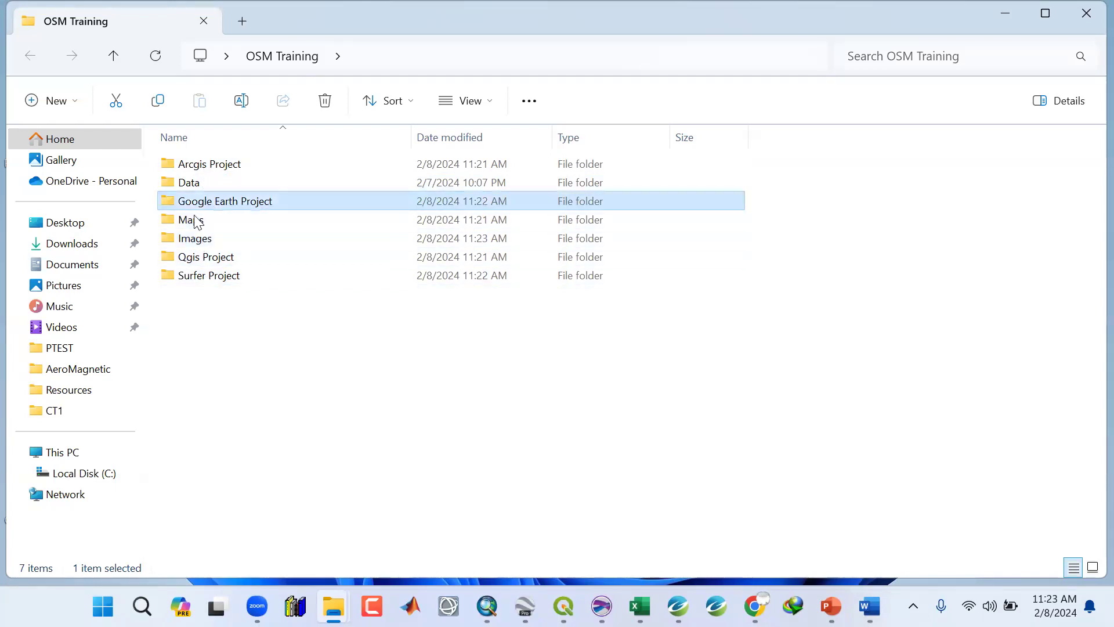
{"action": "key", "text": "Up"}
{"action": "key", "text": "Down"}
{"action": "key", "text": "Down"}
{"action": "key", "text": "Down"}
{"action": "key", "text": "Down"}
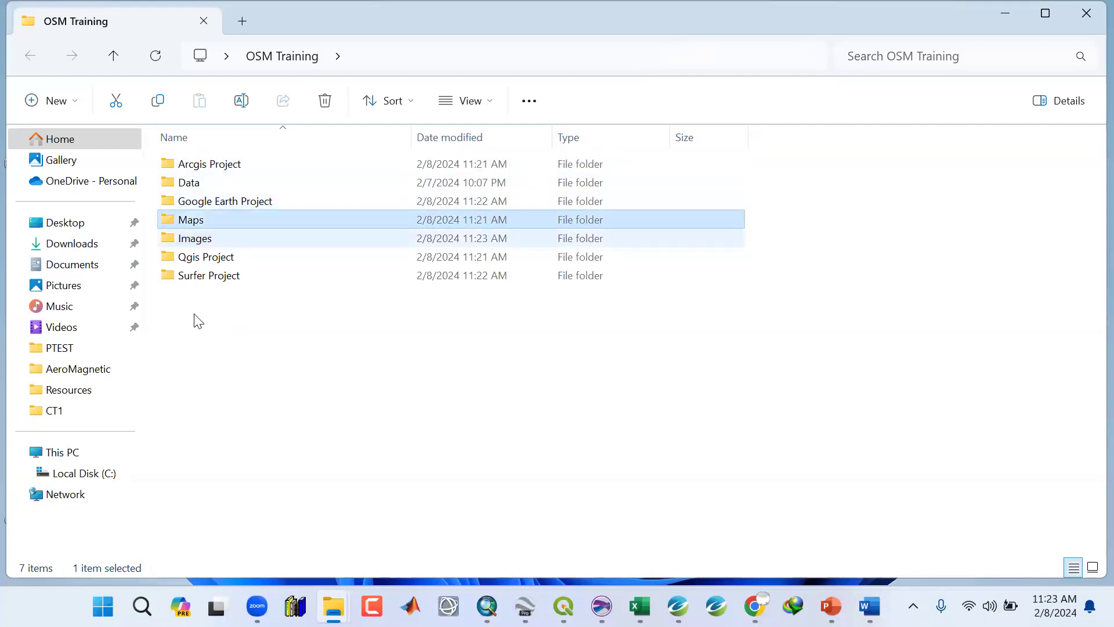
{"action": "key", "text": "Down"}
{"action": "key", "text": "Down"}
{"action": "left_click", "coordinate": [201, 153]}
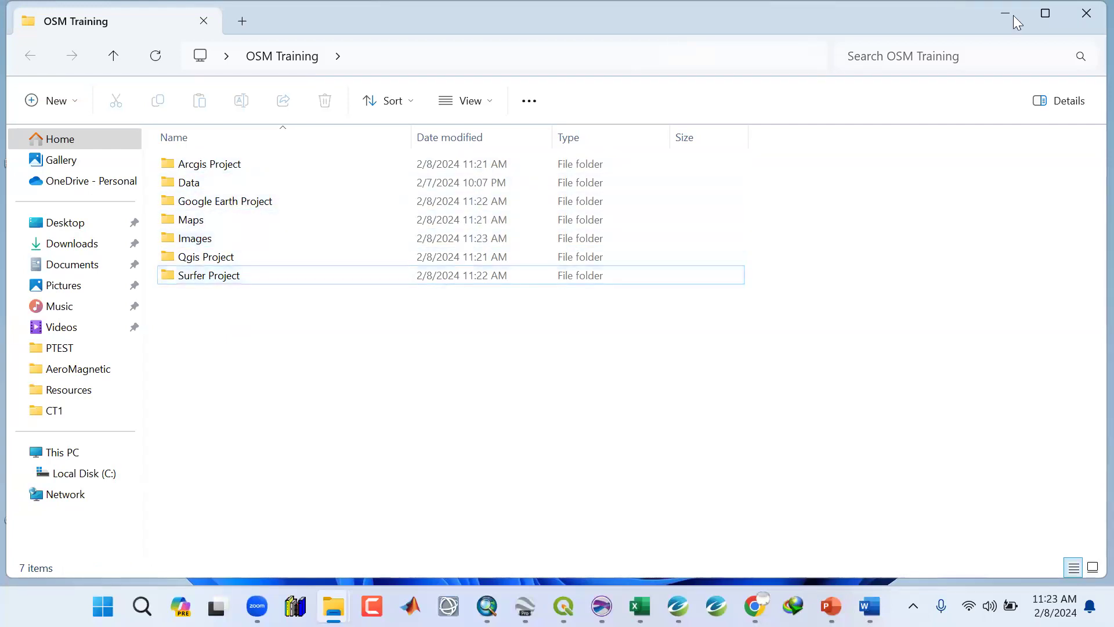
{"action": "left_click", "coordinate": [1084, 14]}
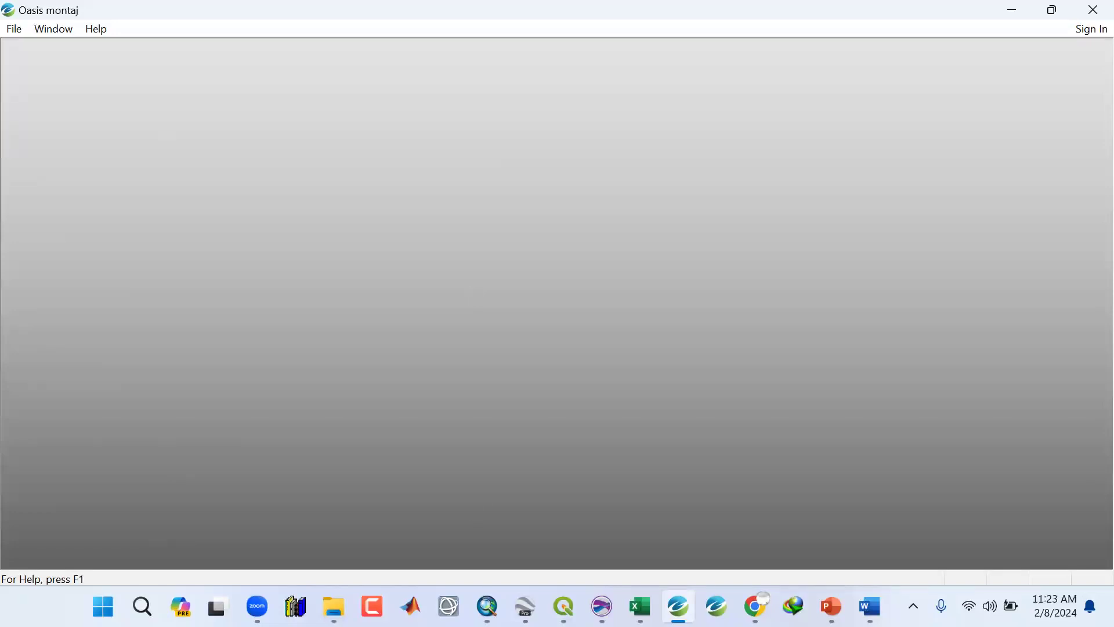
Show the training presentation slide on initial setup and grid inspection, then return to Oasis montaj.
{"action": "mouse_move", "coordinate": [487, 607]}
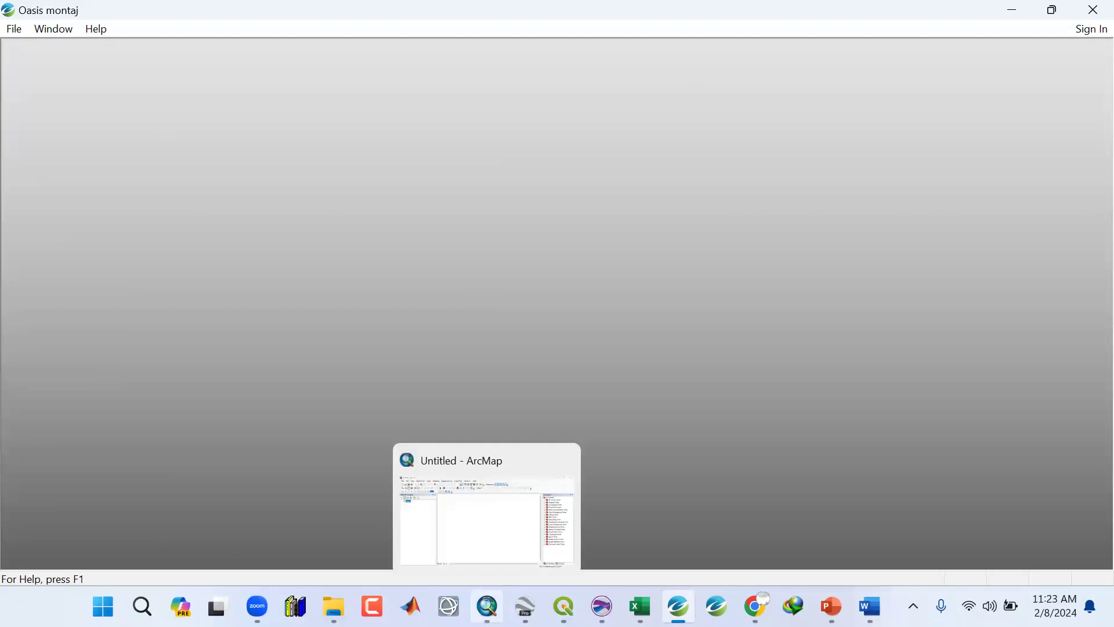
{"action": "mouse_move", "coordinate": [564, 606]}
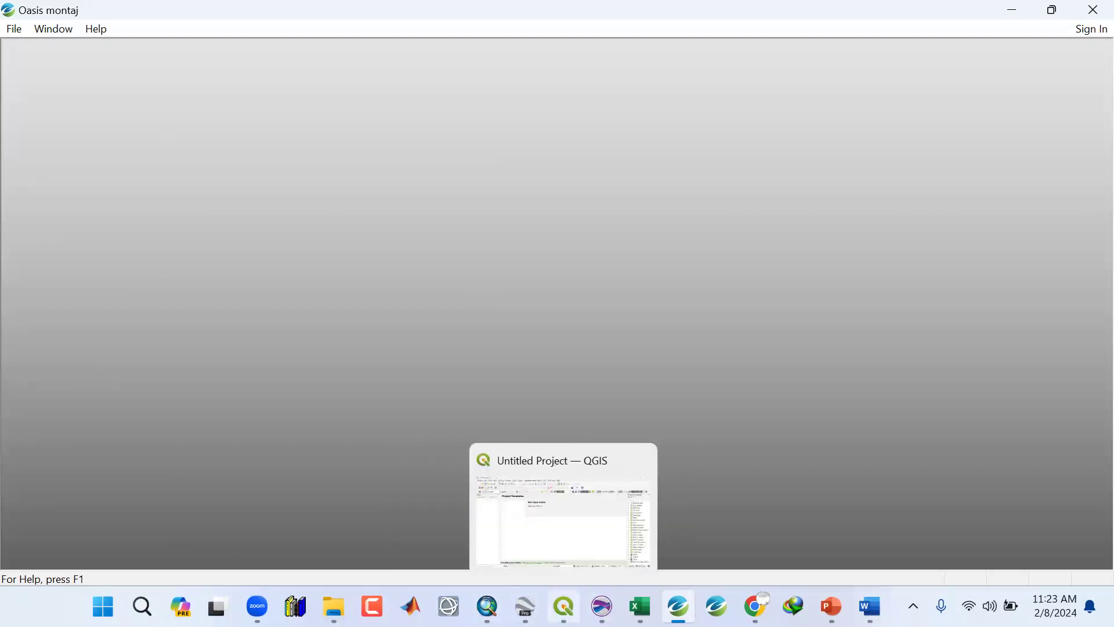
{"action": "mouse_move", "coordinate": [602, 607]}
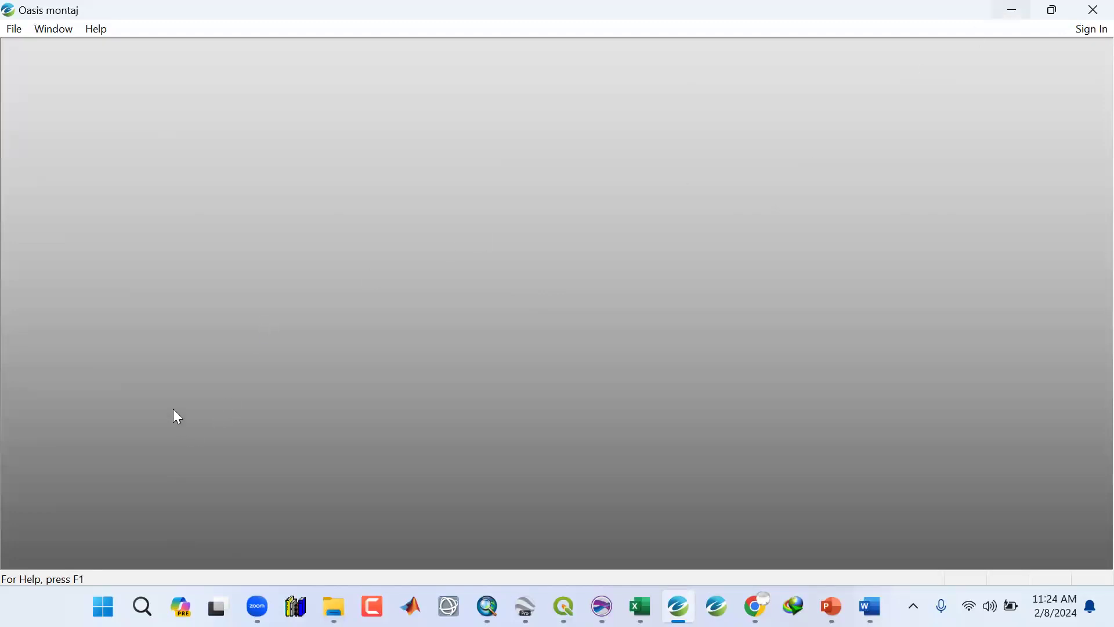
{"action": "left_click", "coordinate": [1113, 625]}
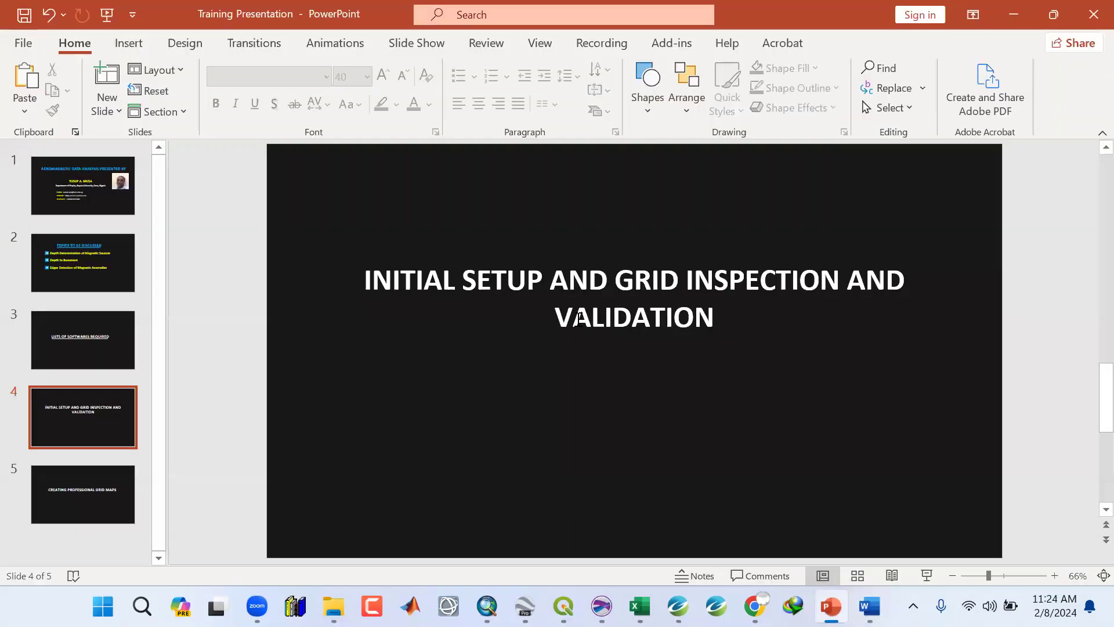
{"action": "left_click", "coordinate": [1009, 13]}
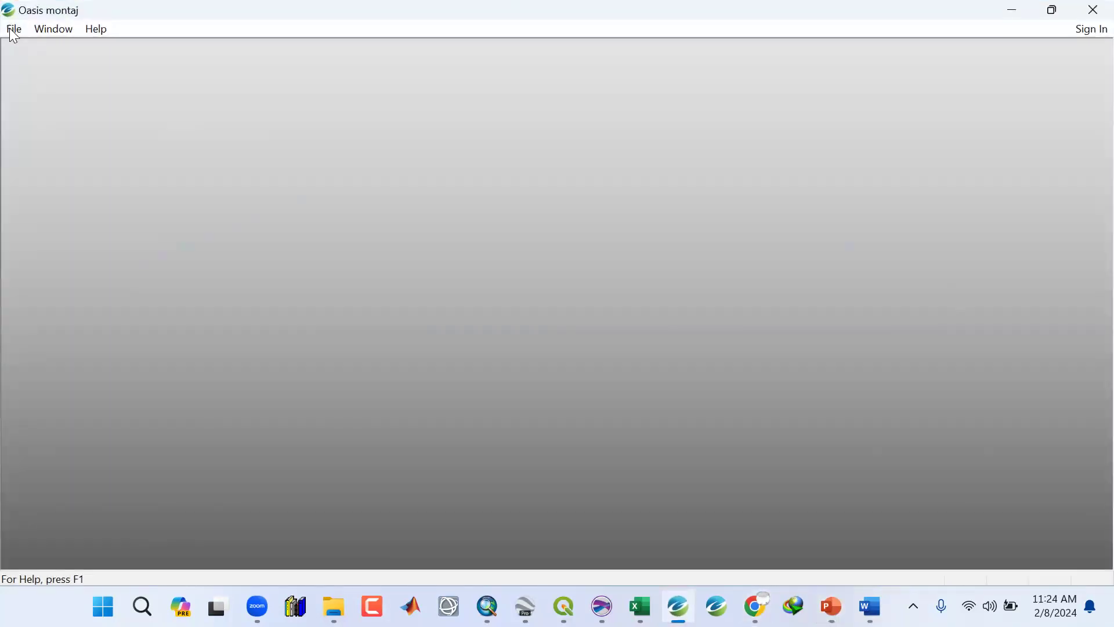
Create a new Oasis montaj project named Training1 saved as a Geosoft project in the Desktop's OSM Training folder.
{"action": "left_click", "coordinate": [12, 30]}
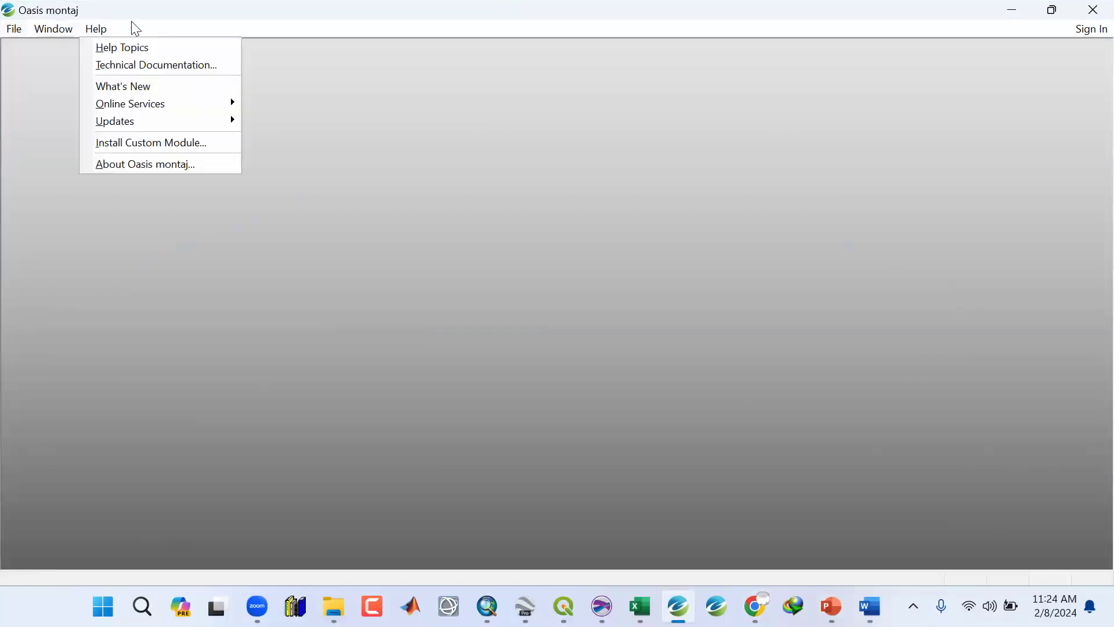
{"action": "left_click", "coordinate": [54, 30]}
{"action": "left_click", "coordinate": [103, 30]}
{"action": "mouse_move", "coordinate": [17, 32]}
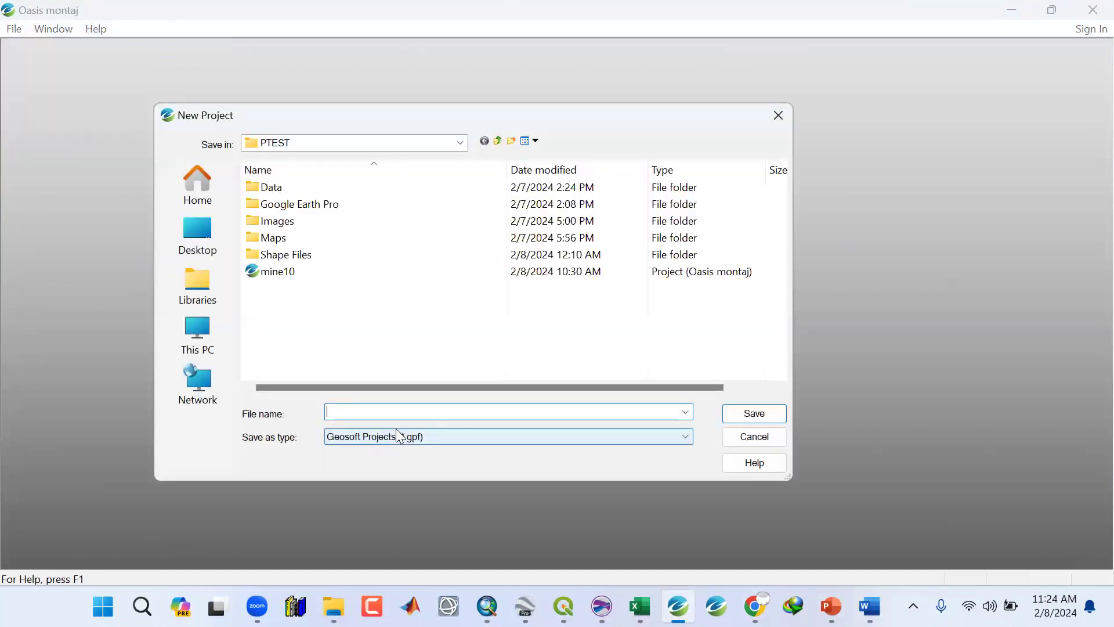
{"action": "left_click", "coordinate": [195, 253]}
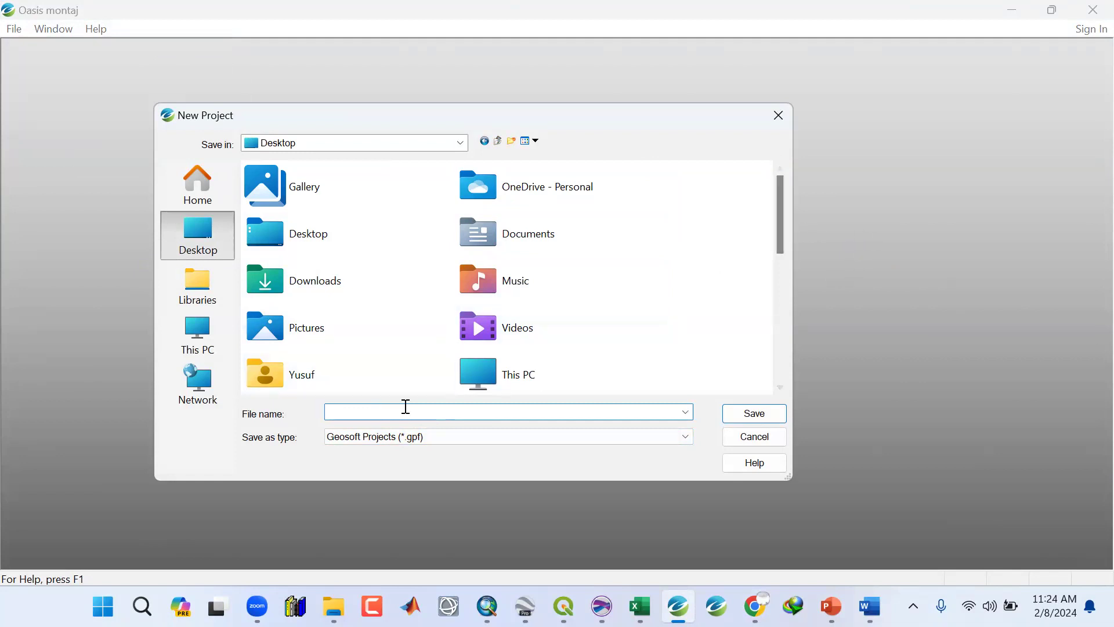
{"action": "left_click_drag", "start_coordinate": [781, 244], "coordinate": [763, 375]}
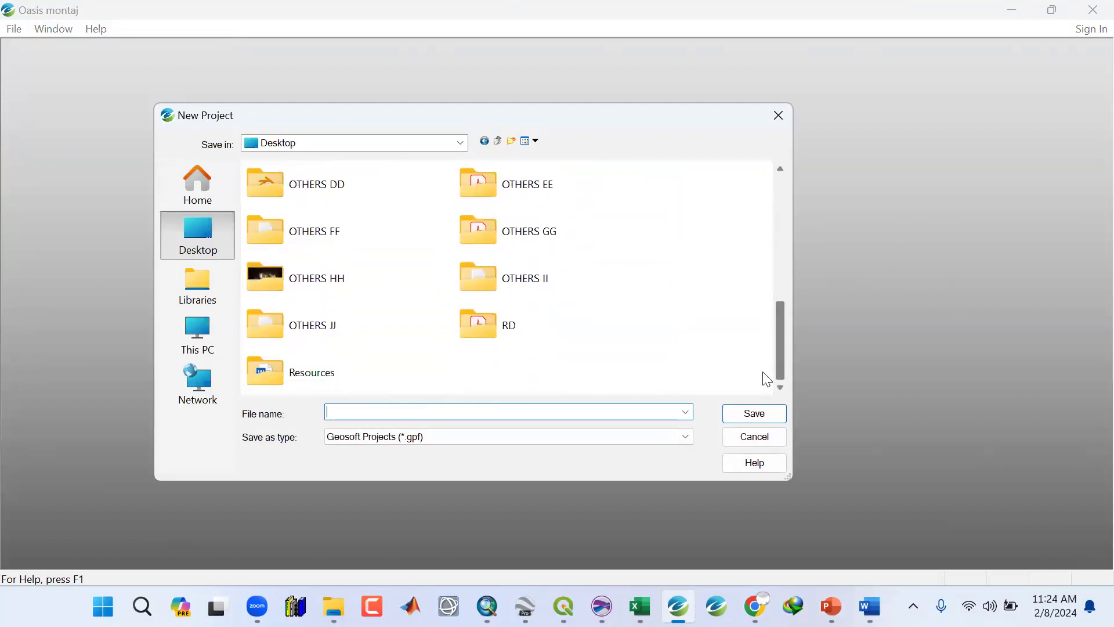
{"action": "scroll", "coordinate": [765, 360], "scroll_direction": "up", "scroll_amount": 3}
{"action": "double_click", "coordinate": [501, 238]}
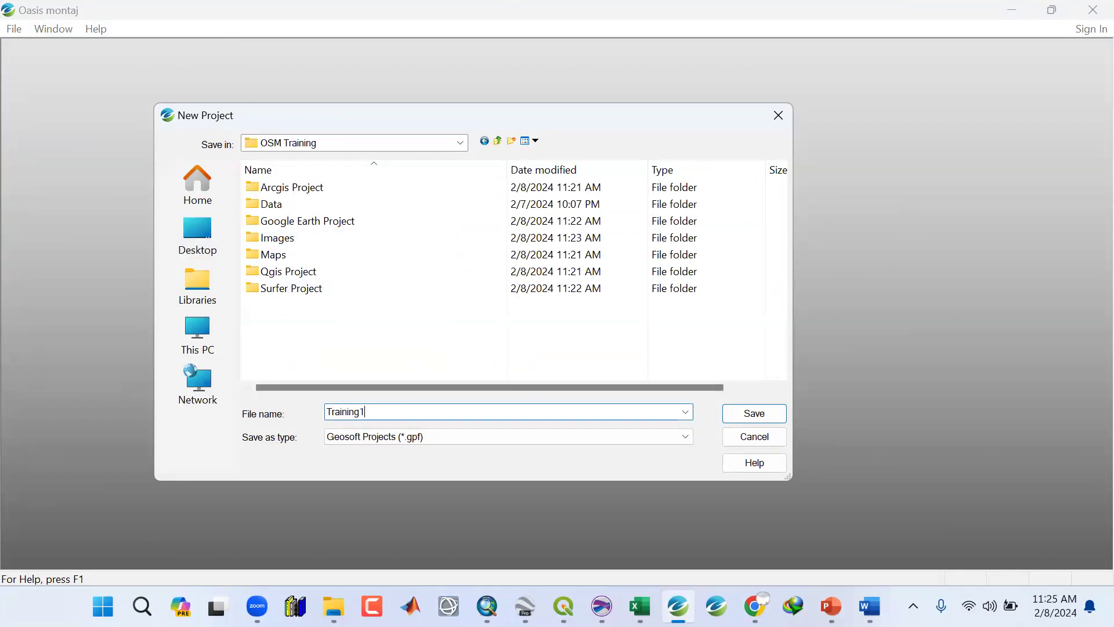
{"action": "left_click", "coordinate": [402, 437]}
{"action": "left_click", "coordinate": [405, 455]}
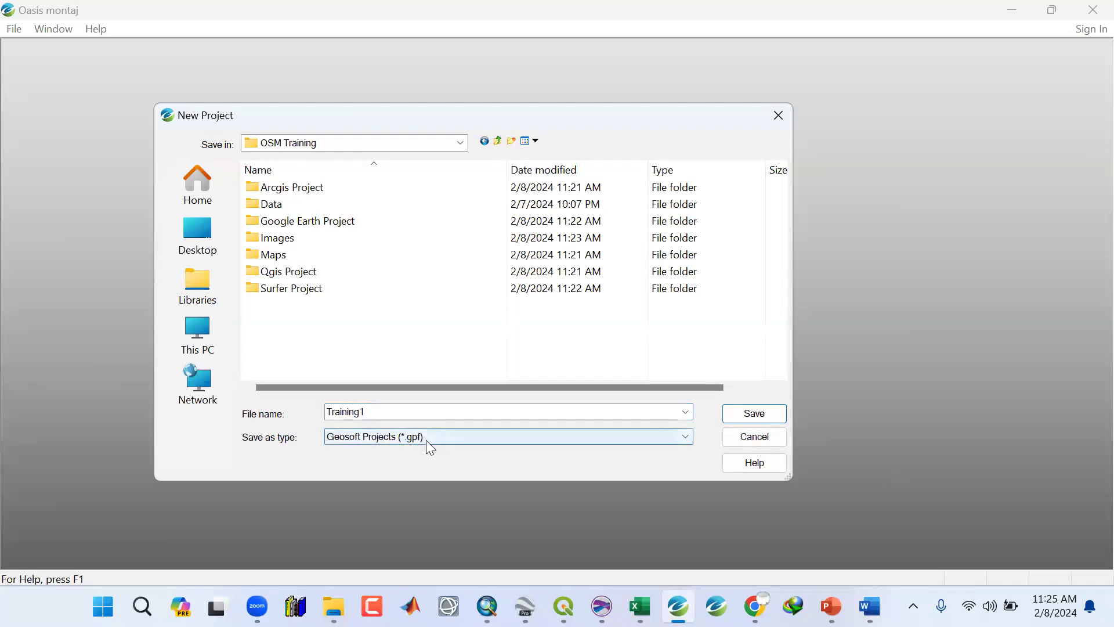
{"action": "left_click", "coordinate": [745, 417]}
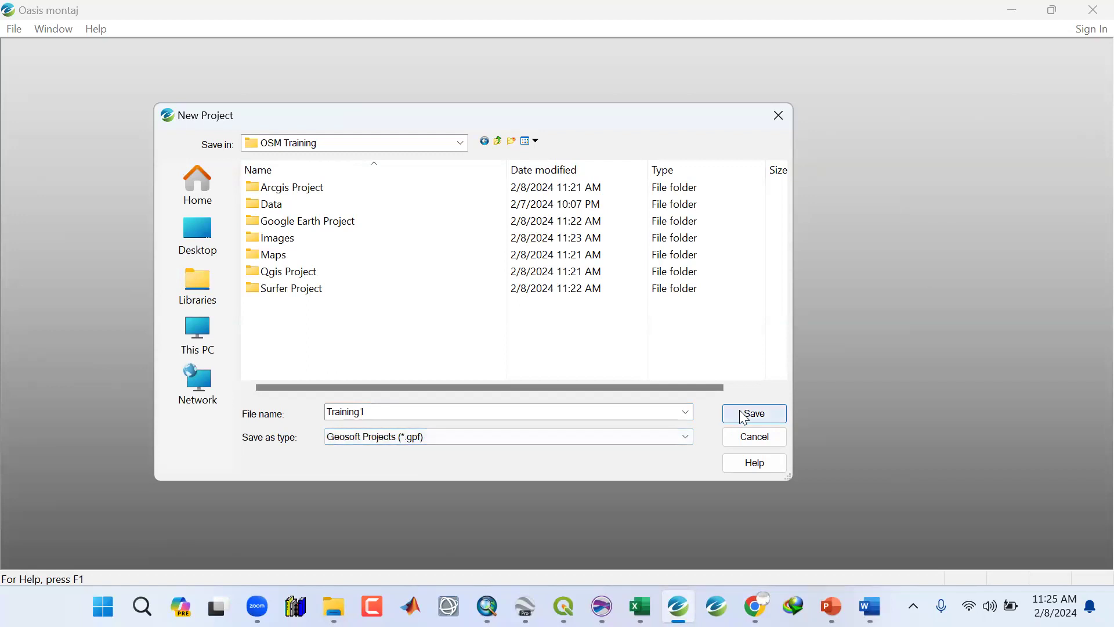
{"action": "left_click", "coordinate": [744, 416]}
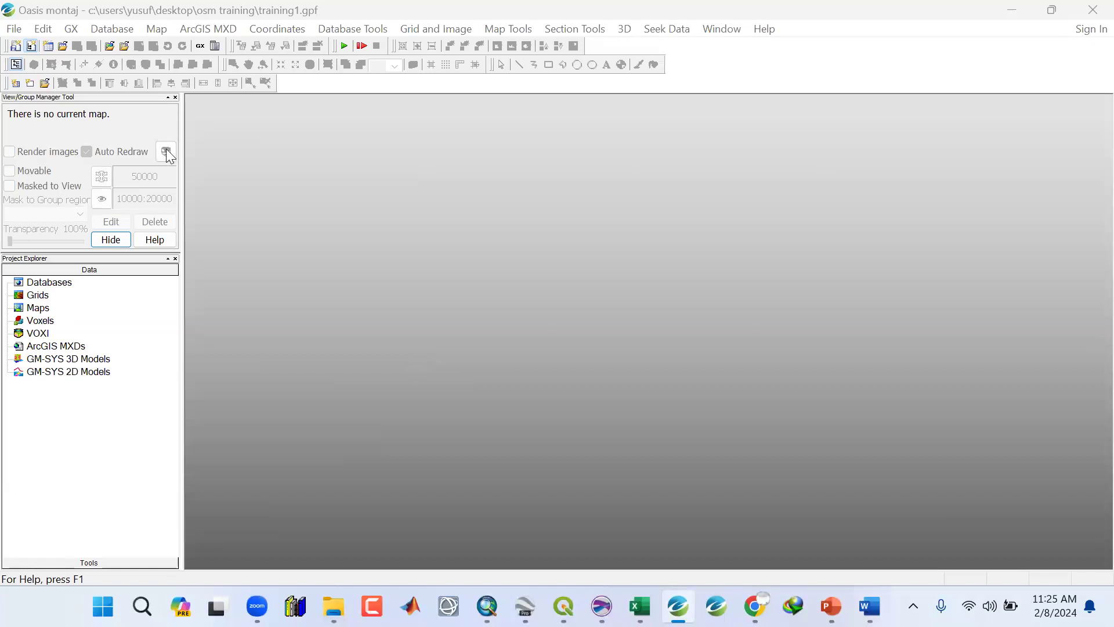
Close the View/Group Manager panel, save the current project, and minimize Oasis montaj.
{"action": "left_click", "coordinate": [176, 97]}
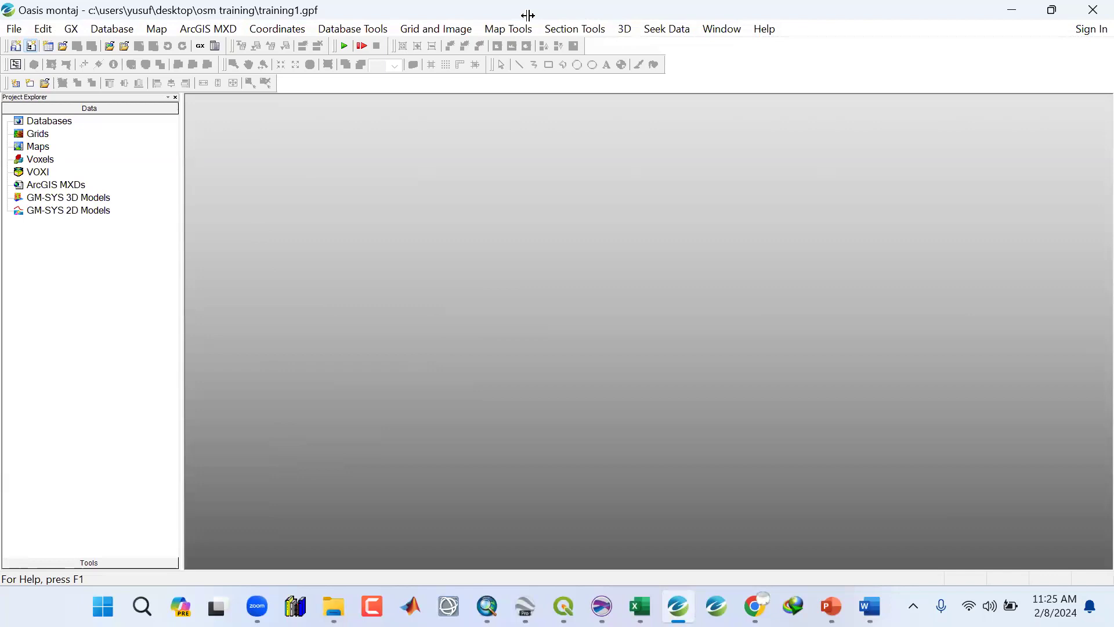
{"action": "left_click", "coordinate": [15, 26]}
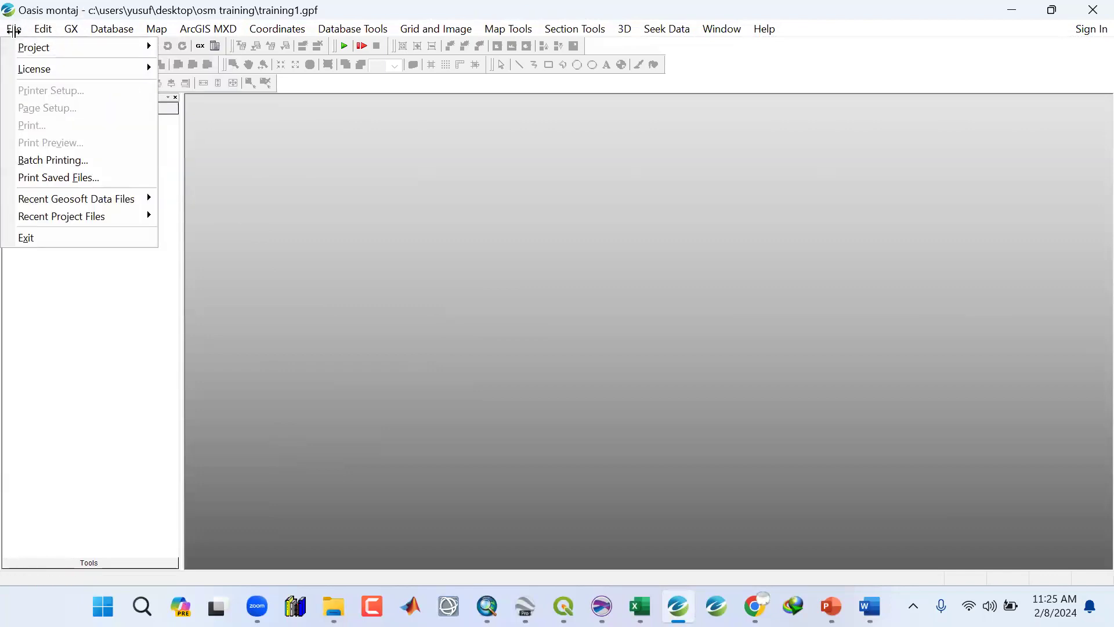
{"action": "mouse_move", "coordinate": [141, 47]}
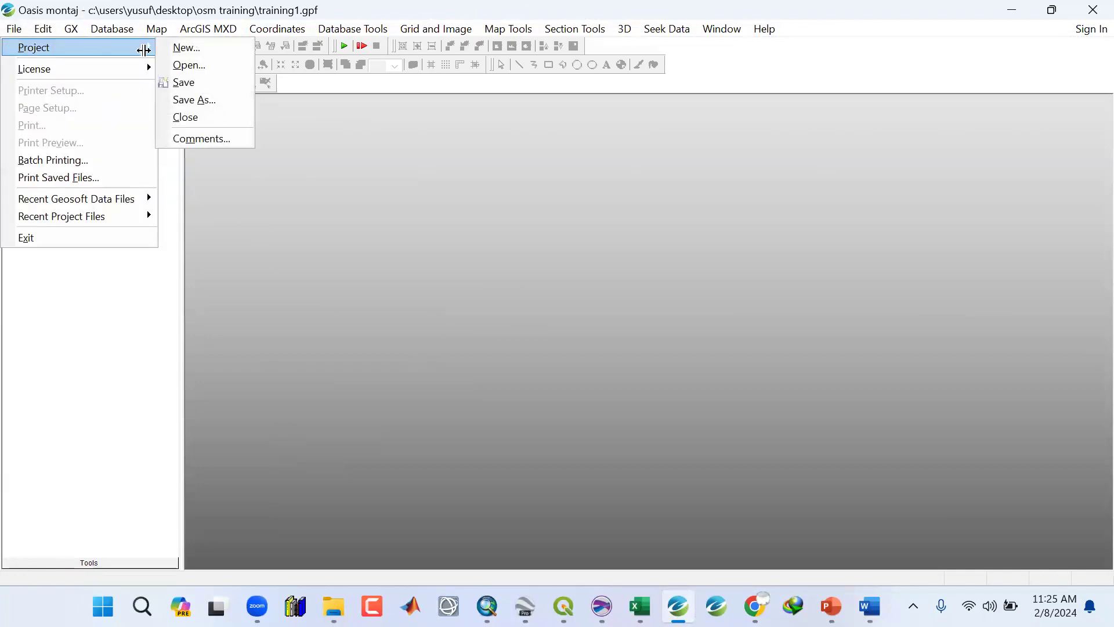
{"action": "left_click", "coordinate": [184, 82]}
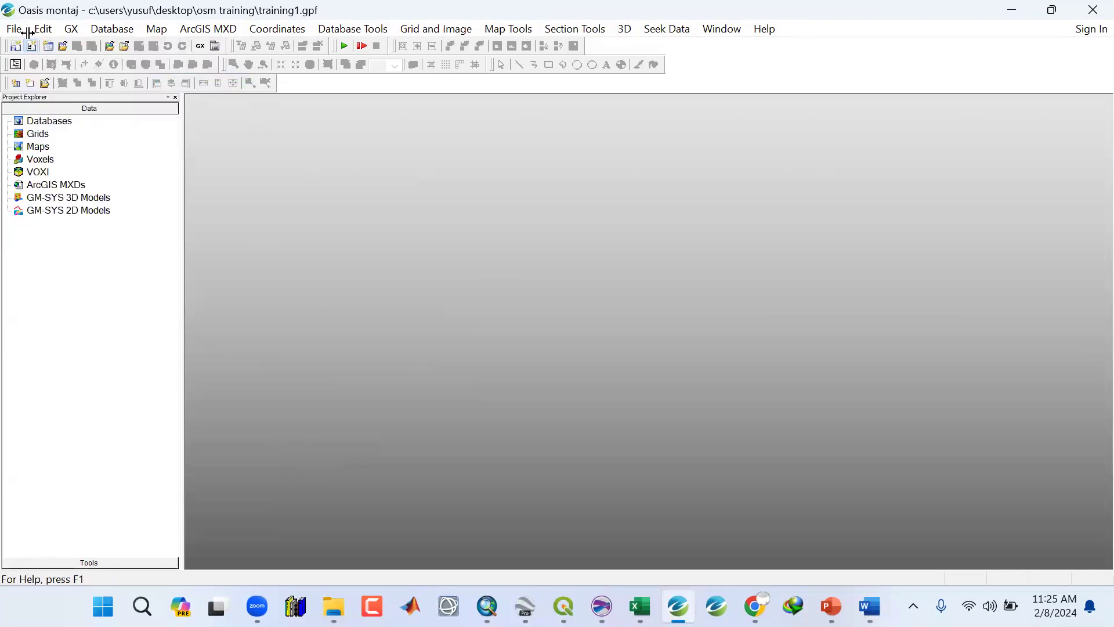
{"action": "left_click", "coordinate": [999, 12]}
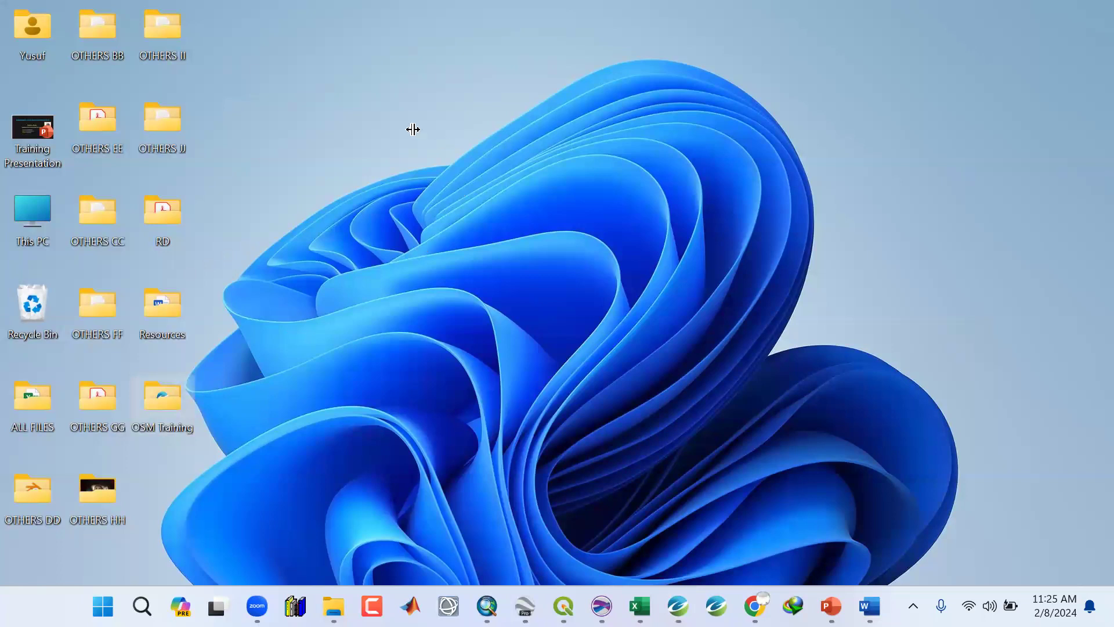
Open the OSM Training folder from the desktop to inspect the saved Training1 project file.
{"action": "right_click", "coordinate": [175, 393]}
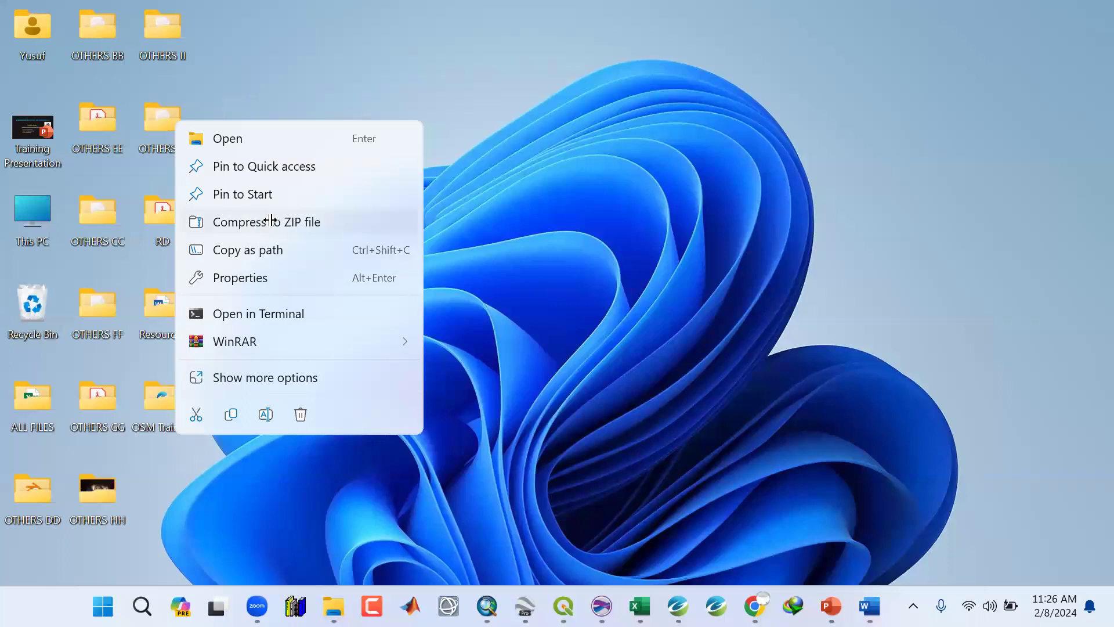
{"action": "left_click", "coordinate": [625, 184]}
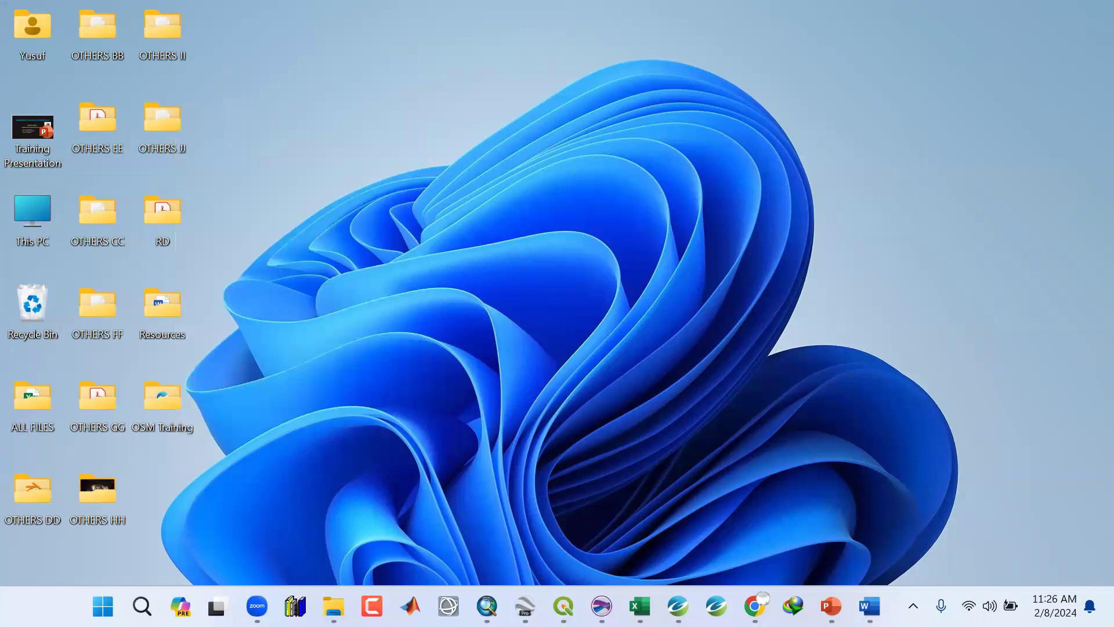
{"action": "mouse_move", "coordinate": [336, 596]}
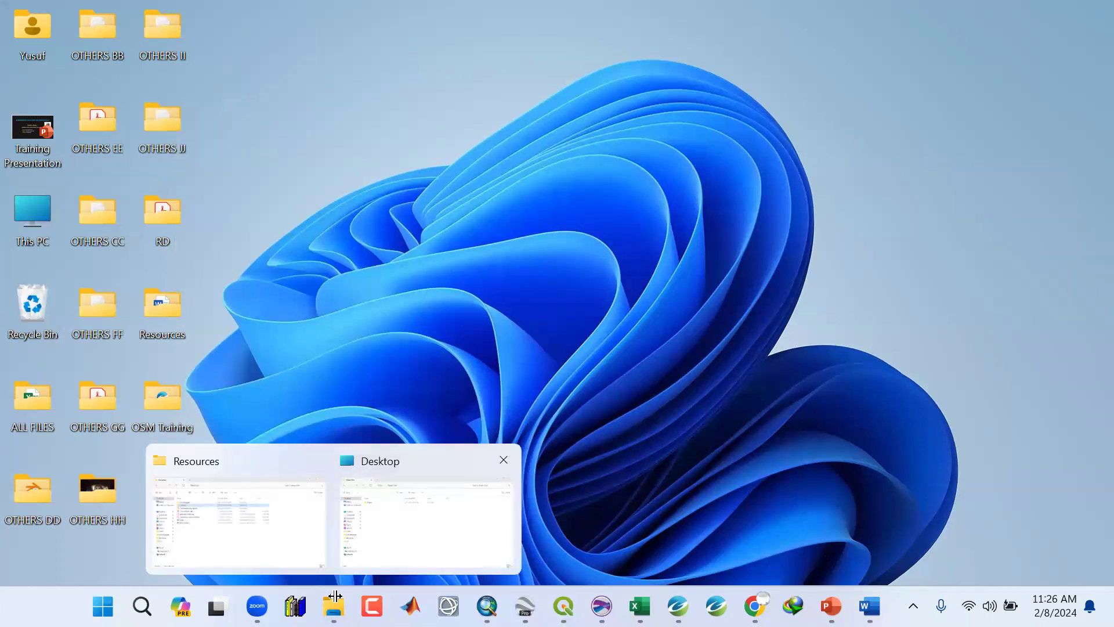
{"action": "left_click", "coordinate": [427, 522]}
{"action": "left_click", "coordinate": [1086, 14]}
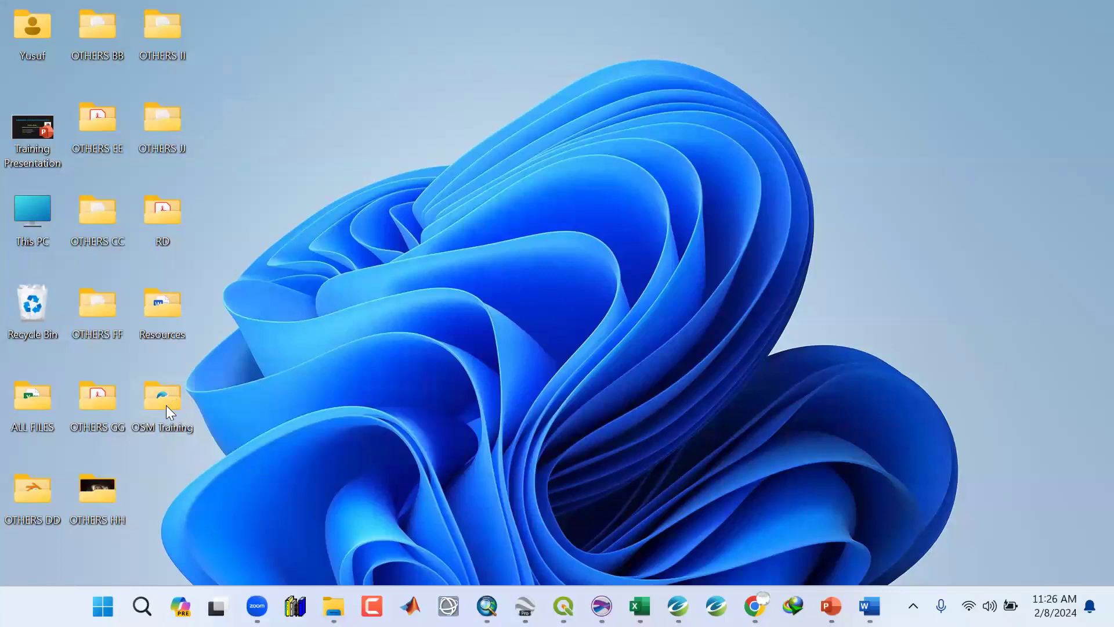
{"action": "double_click", "coordinate": [165, 400]}
{"action": "left_click", "coordinate": [197, 296]}
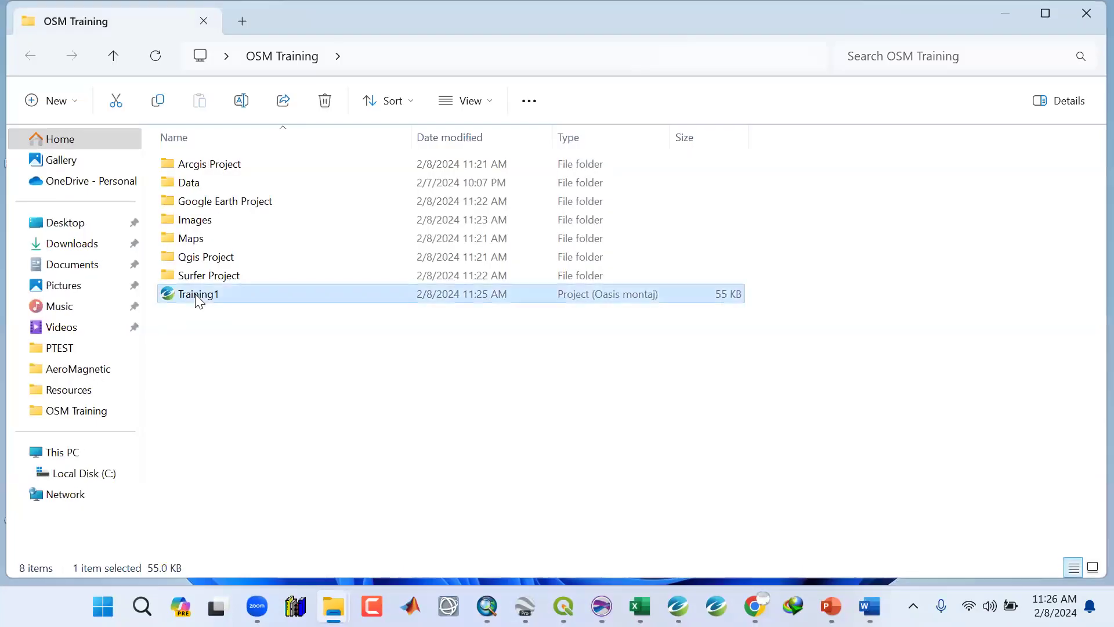
{"action": "right_click", "coordinate": [197, 296]}
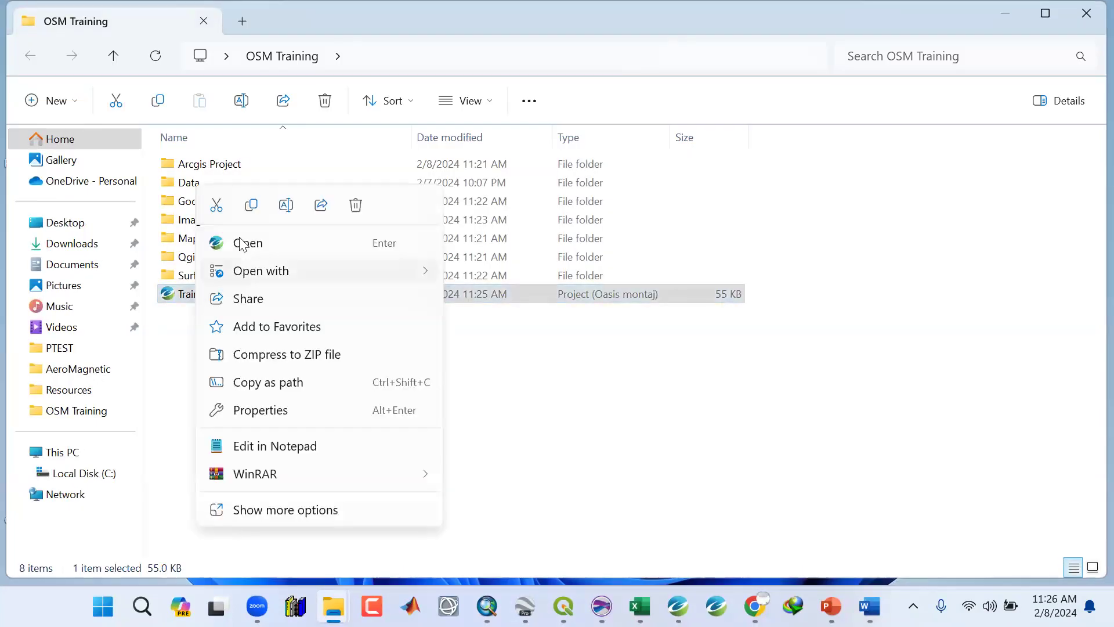
{"action": "left_click", "coordinate": [611, 28]}
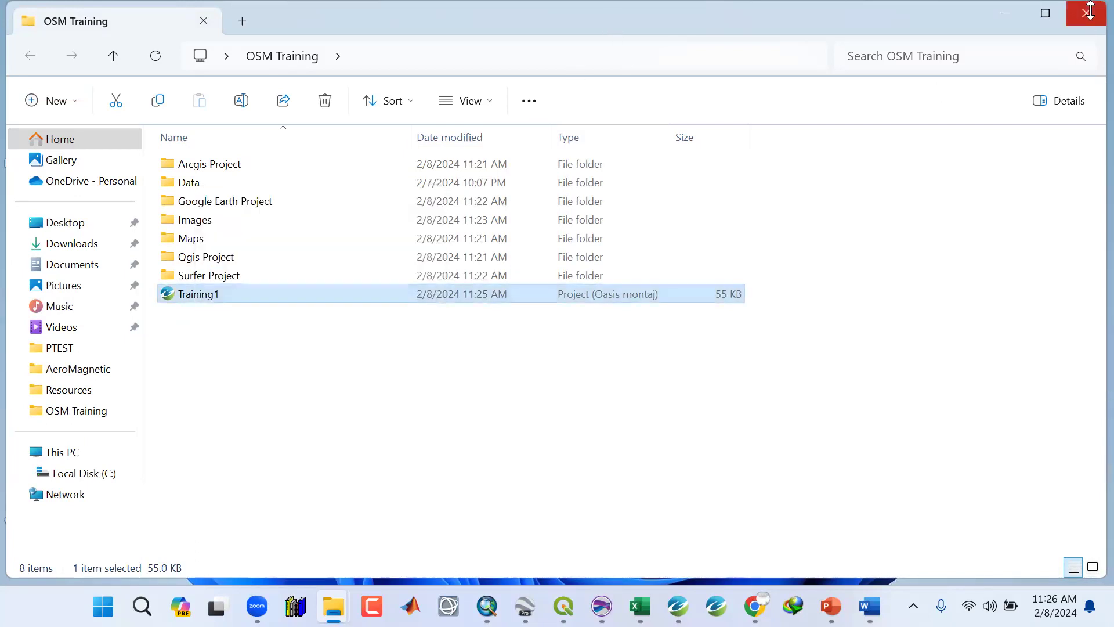
{"action": "left_click", "coordinate": [210, 416]}
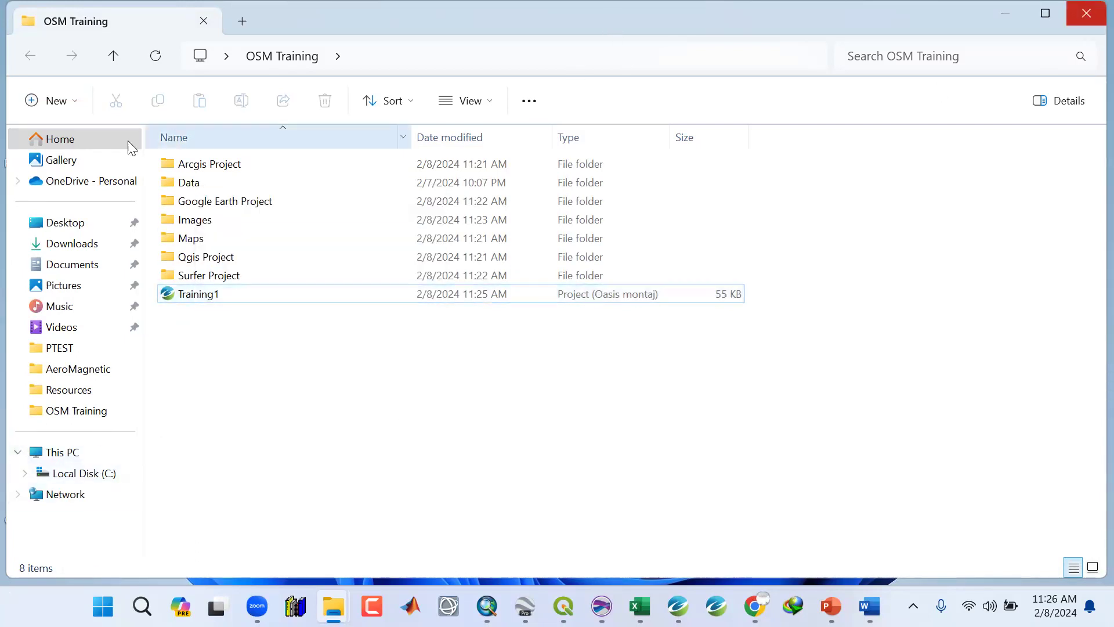
{"action": "left_click", "coordinate": [77, 109]}
{"action": "left_click", "coordinate": [79, 146]}
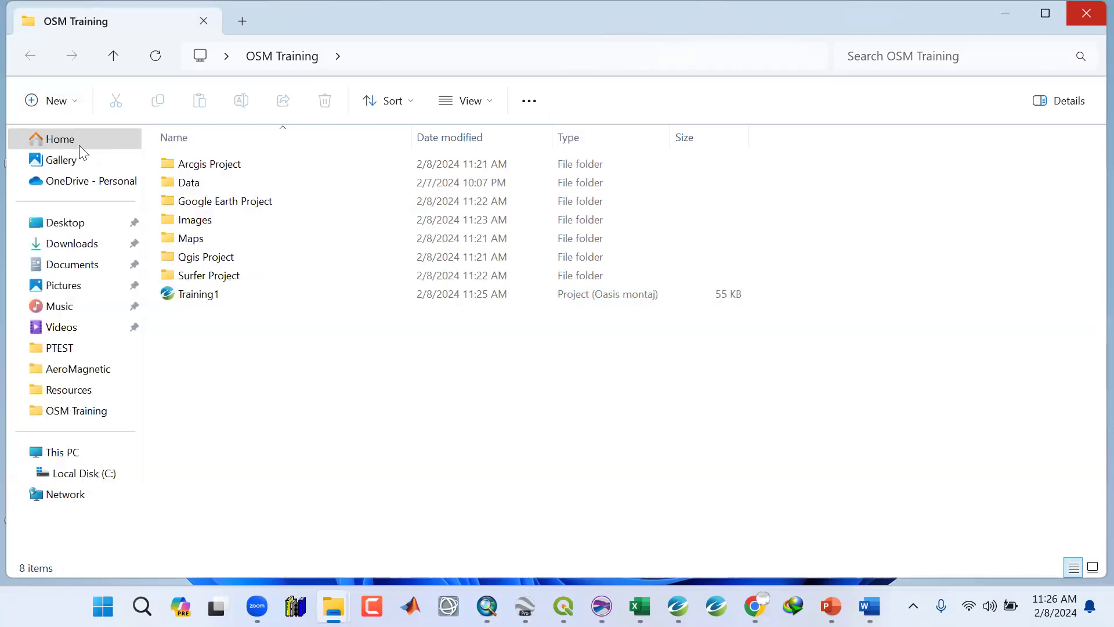
Name the new folder in OSM Training "Shape Files" and close the folder window.
{"action": "type", "text": "Sha"}
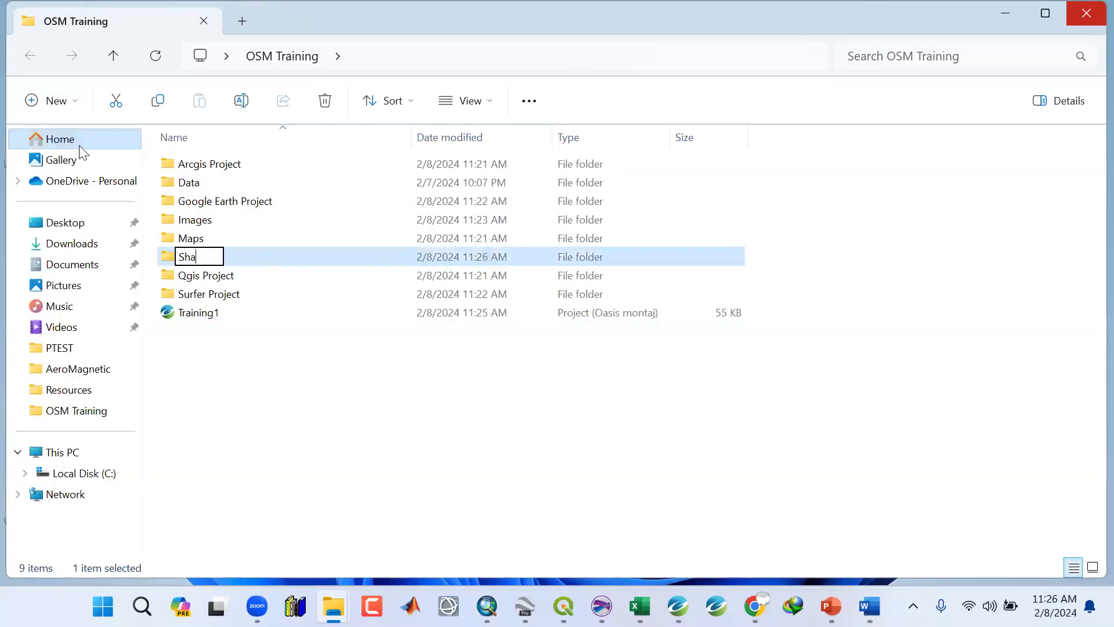
{"action": "type", "text": "pe Files"}
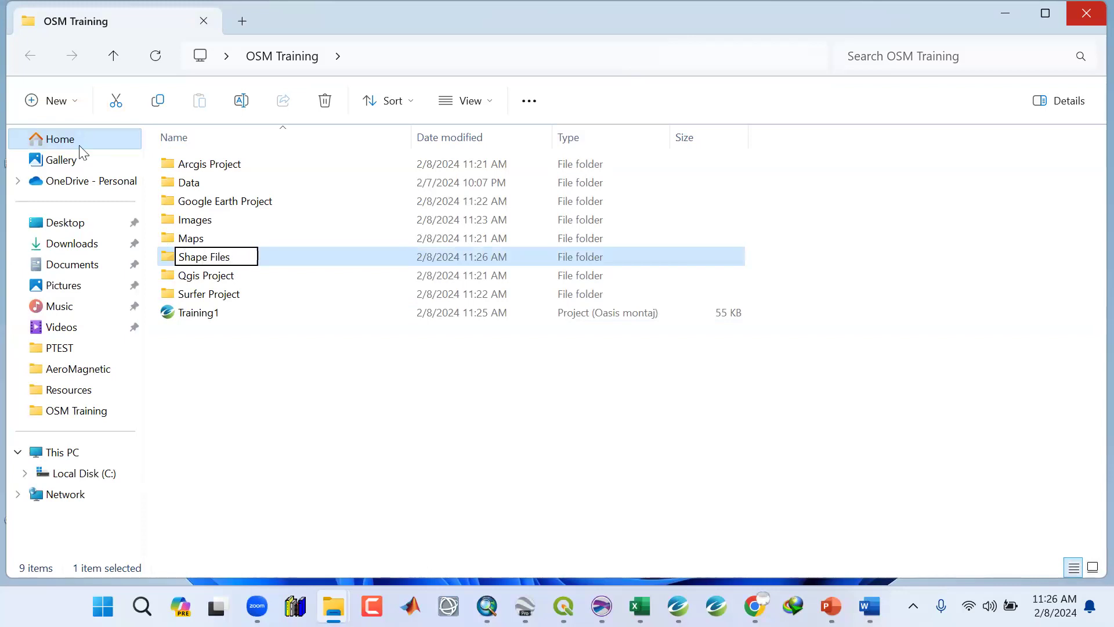
{"action": "key", "text": "Return"}
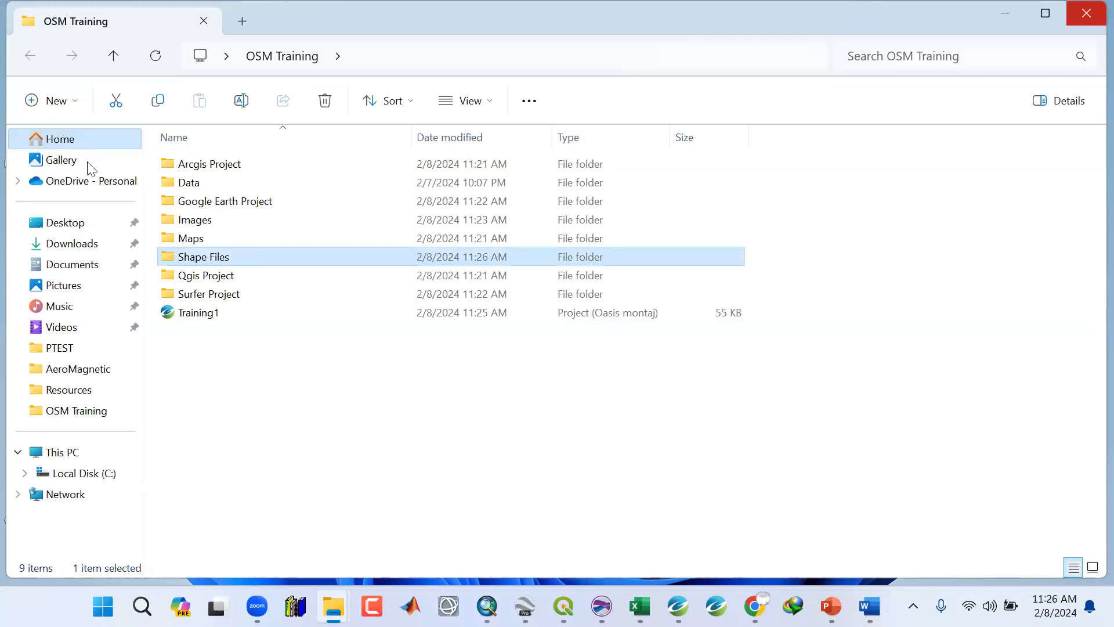
{"action": "left_click", "coordinate": [1084, 22]}
Switch back to Oasis montaj and save the Training1 project.
{"action": "mouse_move", "coordinate": [755, 606]}
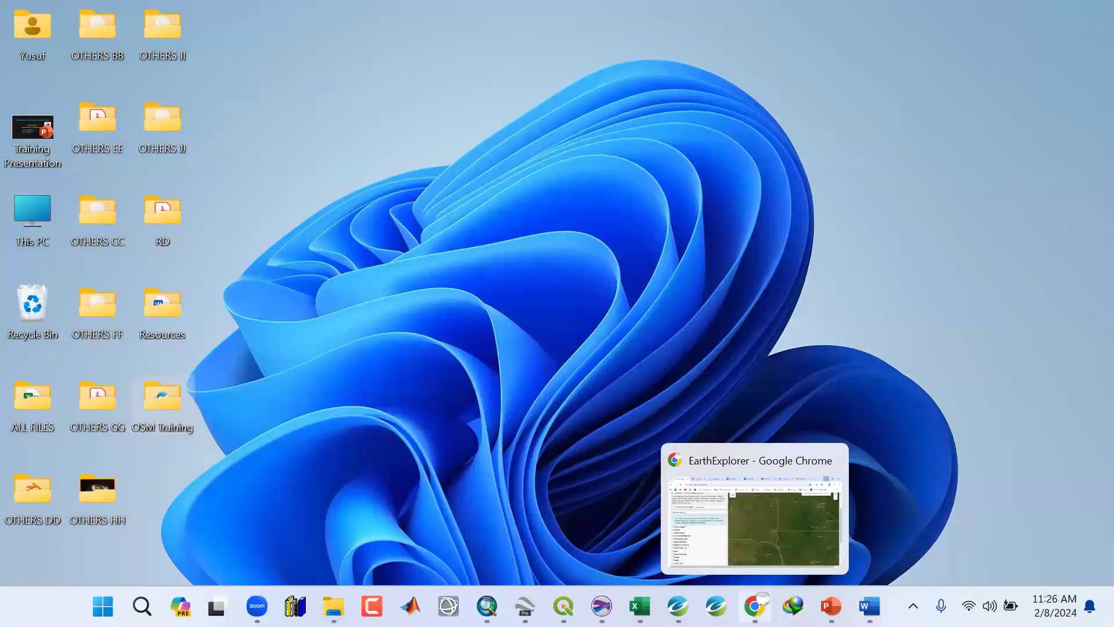
{"action": "left_click", "coordinate": [677, 606]}
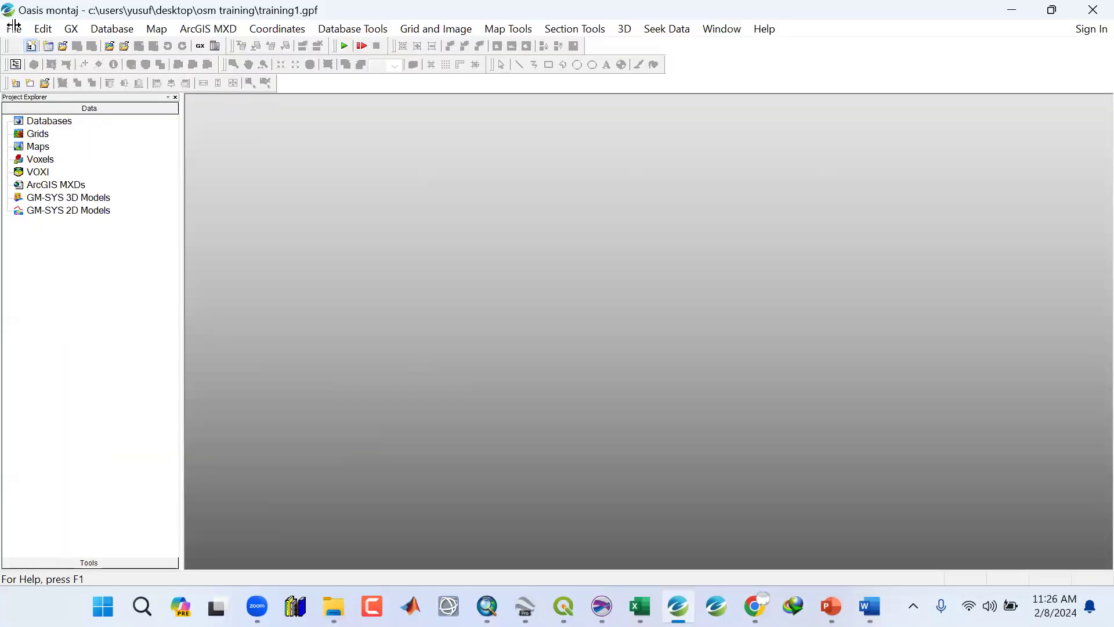
{"action": "left_click", "coordinate": [14, 26]}
{"action": "mouse_move", "coordinate": [15, 45]}
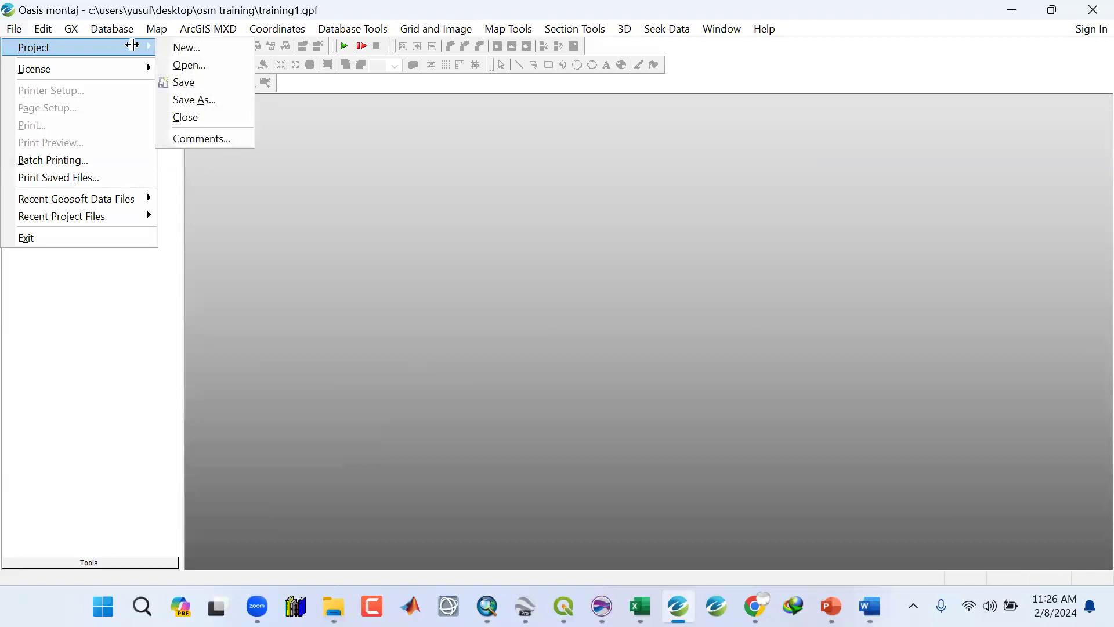
{"action": "left_click", "coordinate": [183, 82]}
Browse the File, GX, Database import/export and Map menus to review their commands.
{"action": "left_click", "coordinate": [18, 27]}
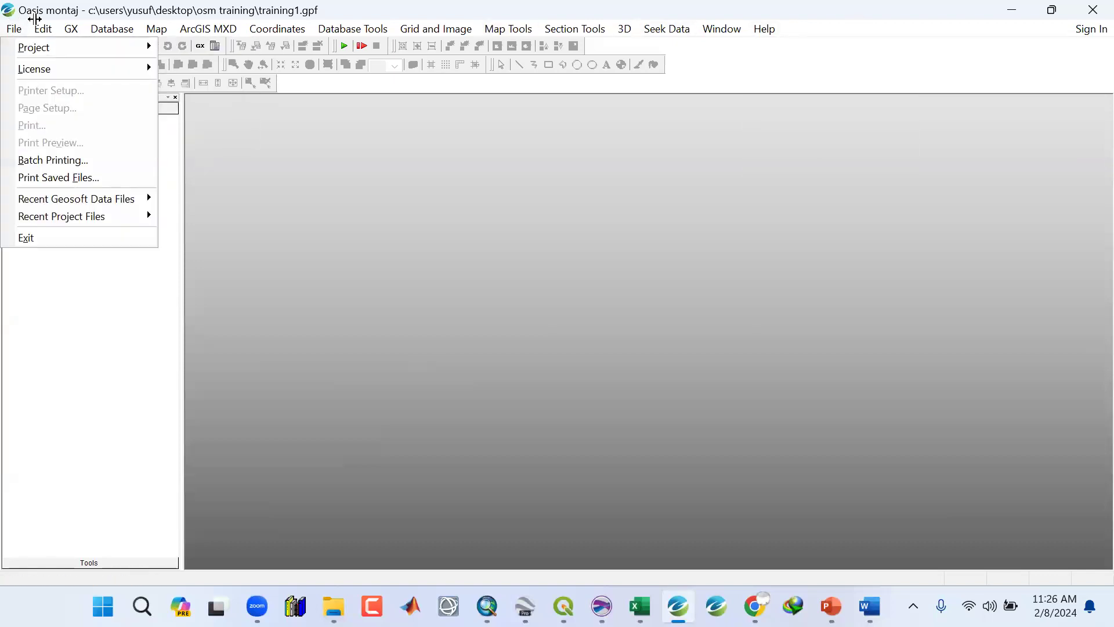
{"action": "mouse_move", "coordinate": [39, 22]}
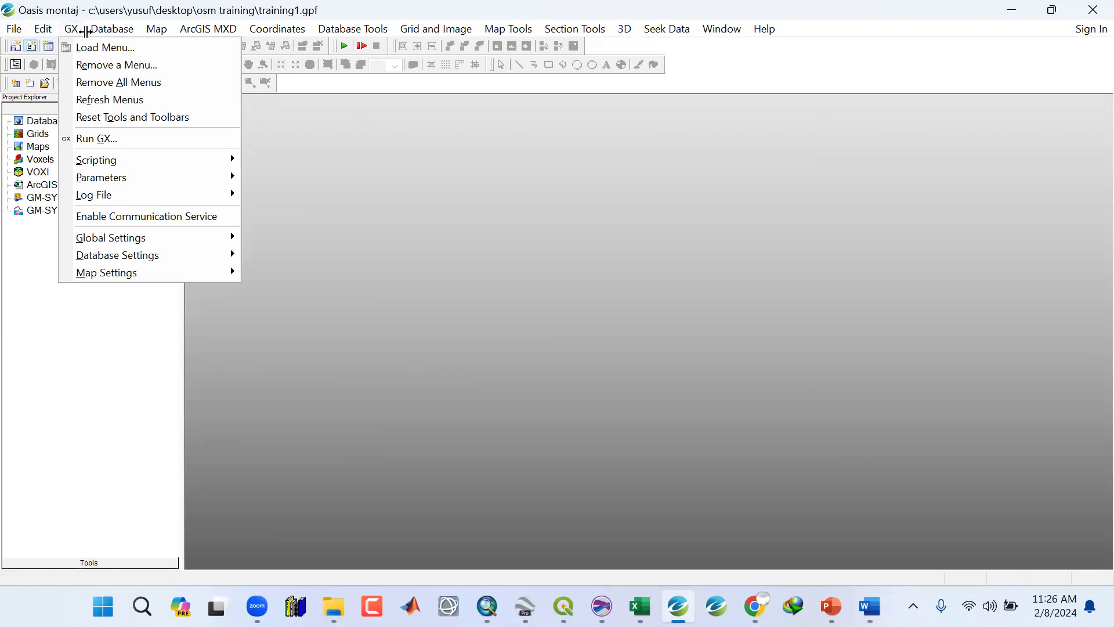
{"action": "mouse_move", "coordinate": [323, 21]}
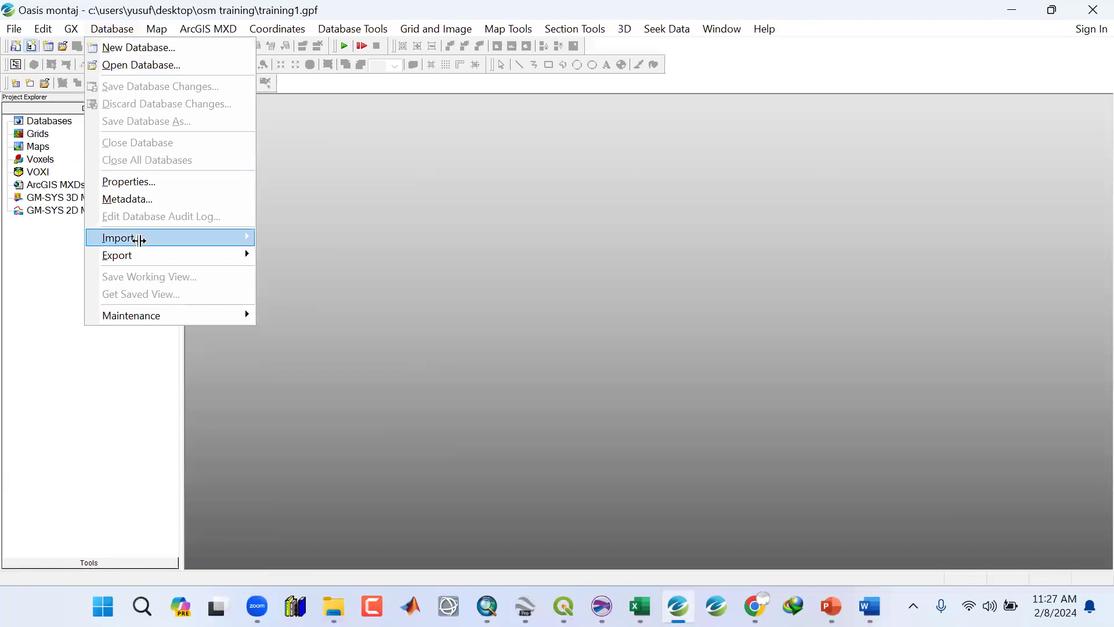
{"action": "mouse_move", "coordinate": [140, 240]}
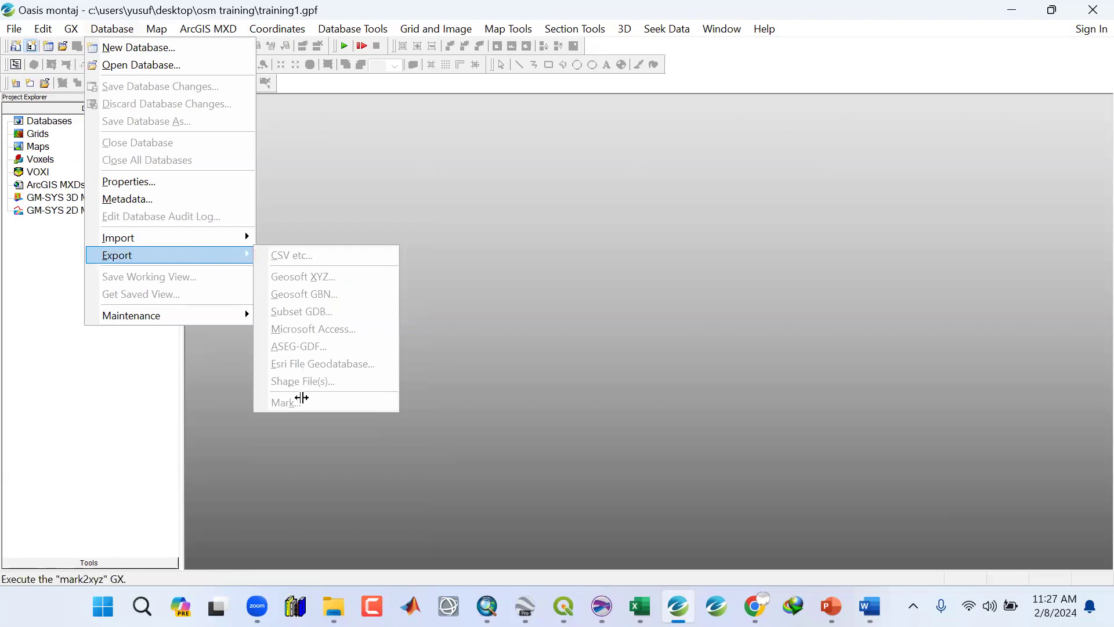
{"action": "left_click", "coordinate": [137, 256]}
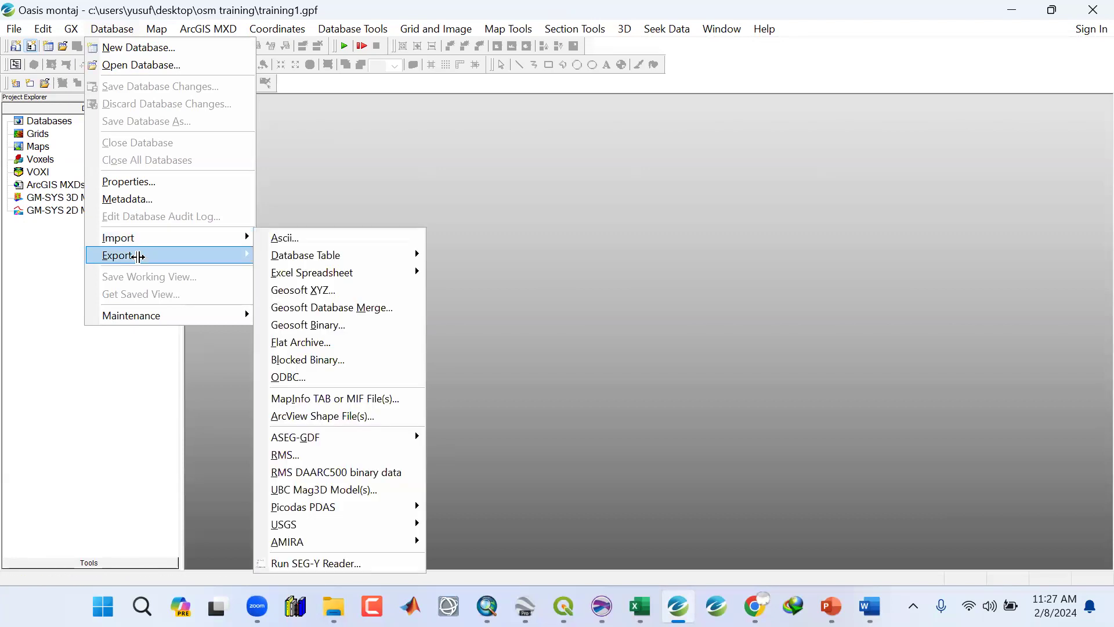
{"action": "mouse_move", "coordinate": [128, 239]}
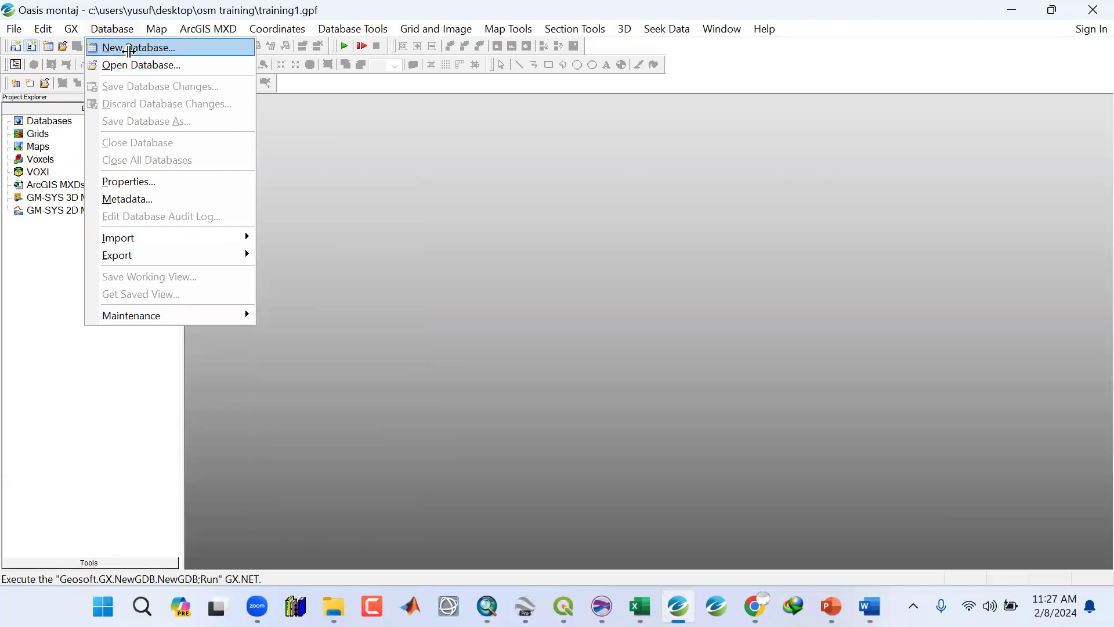
{"action": "mouse_move", "coordinate": [150, 29]}
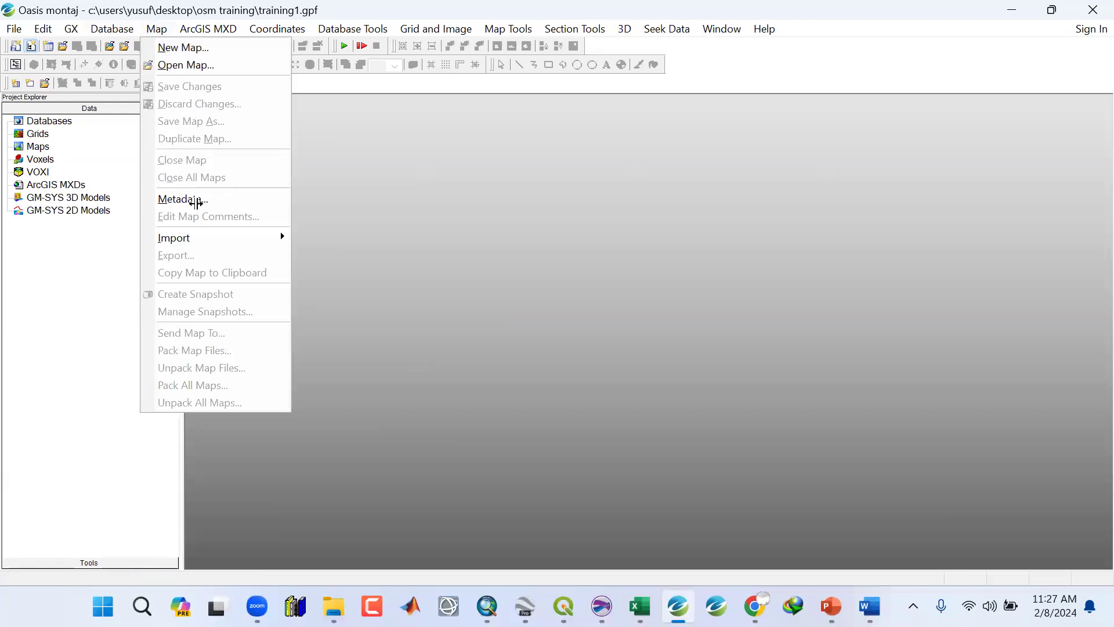
{"action": "mouse_move", "coordinate": [197, 231]}
{"action": "mouse_move", "coordinate": [200, 27]}
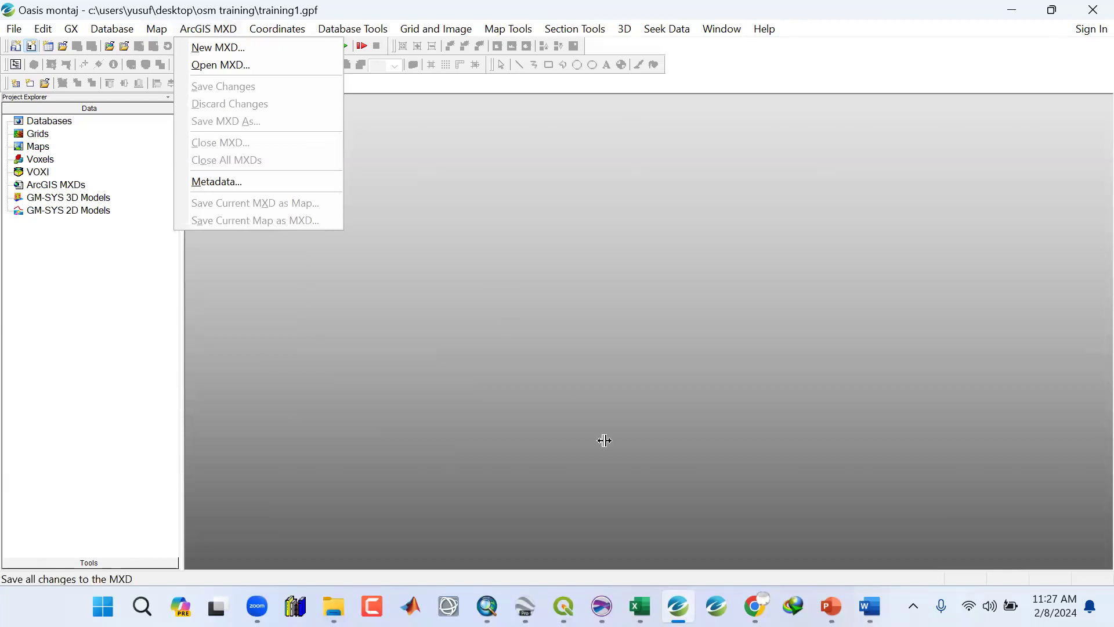
Bring up ArcMap briefly, minimize it, and review the ArcGIS MXD menu in Oasis montaj.
{"action": "left_click", "coordinate": [487, 605]}
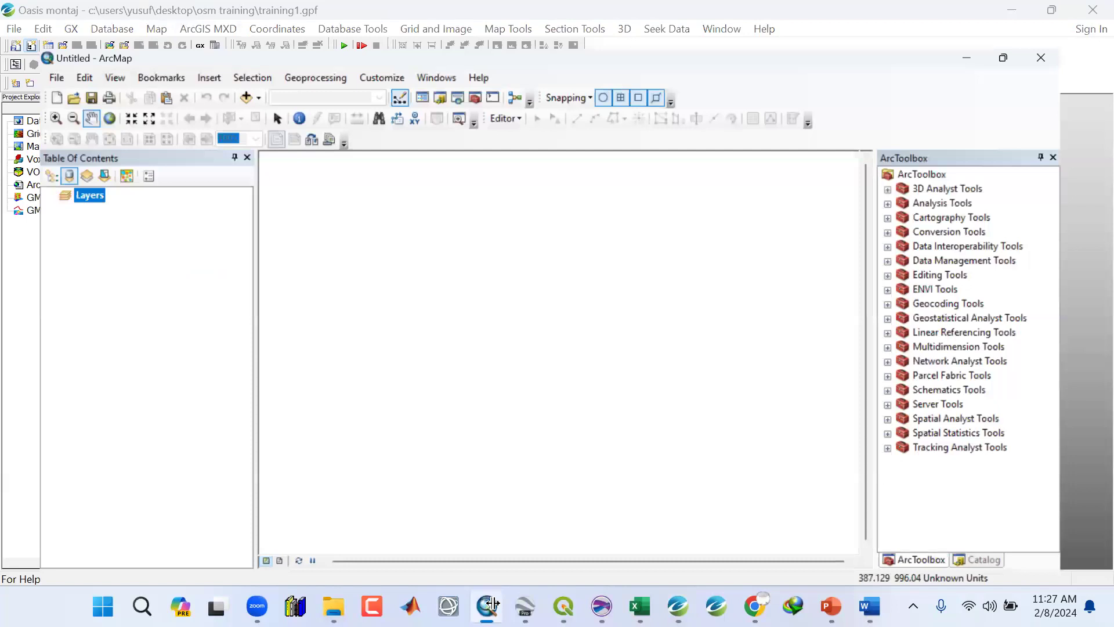
{"action": "left_click", "coordinate": [1014, 11]}
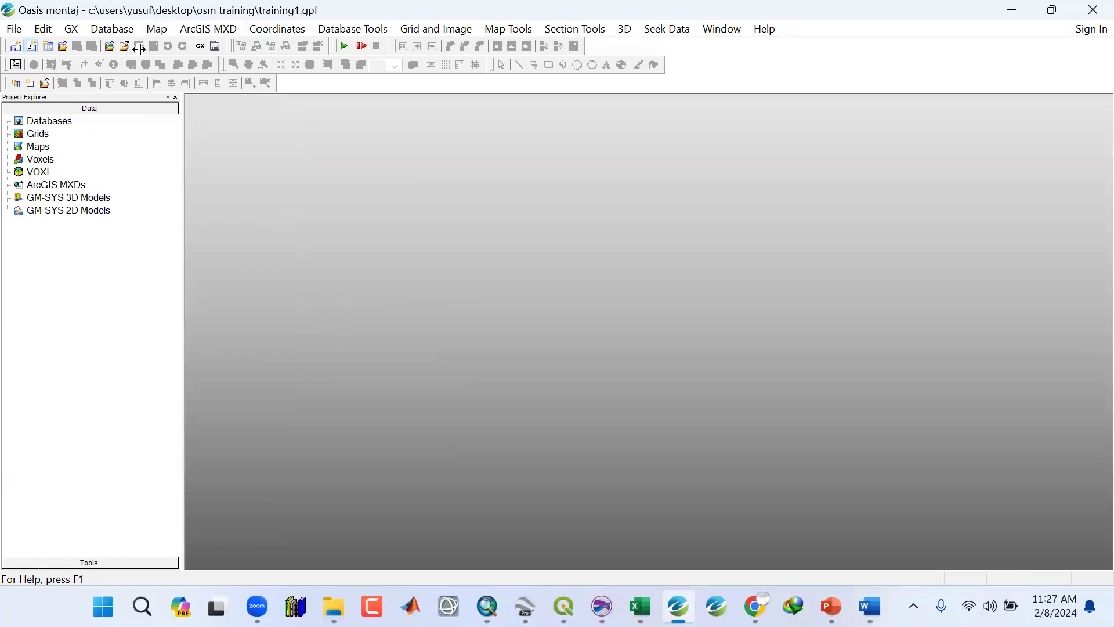
{"action": "left_click", "coordinate": [210, 29]}
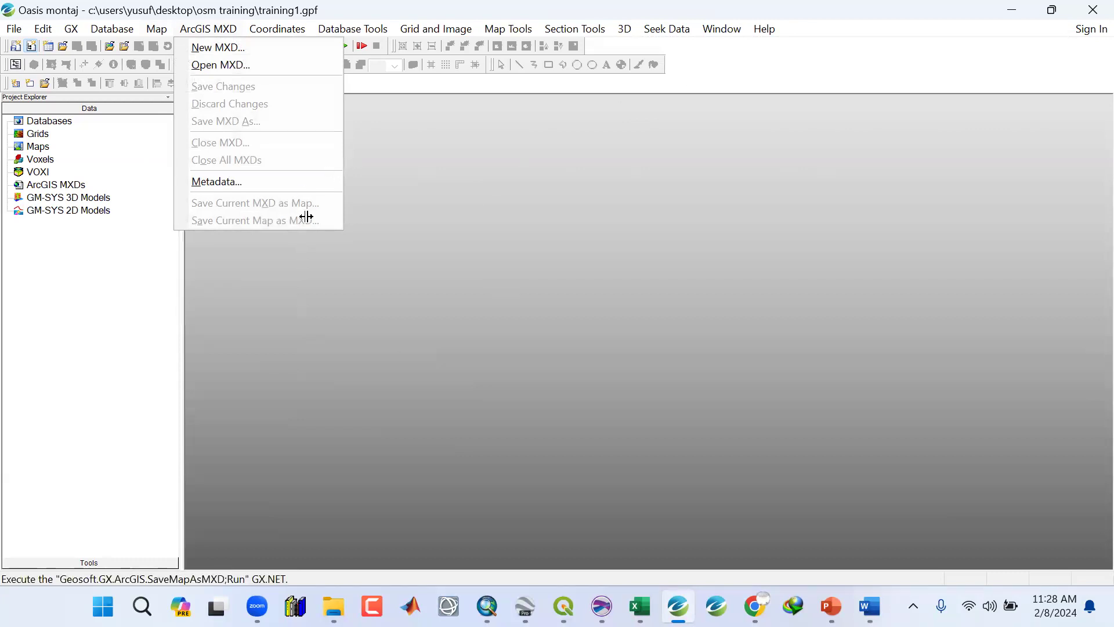
{"action": "left_click", "coordinate": [578, 123]}
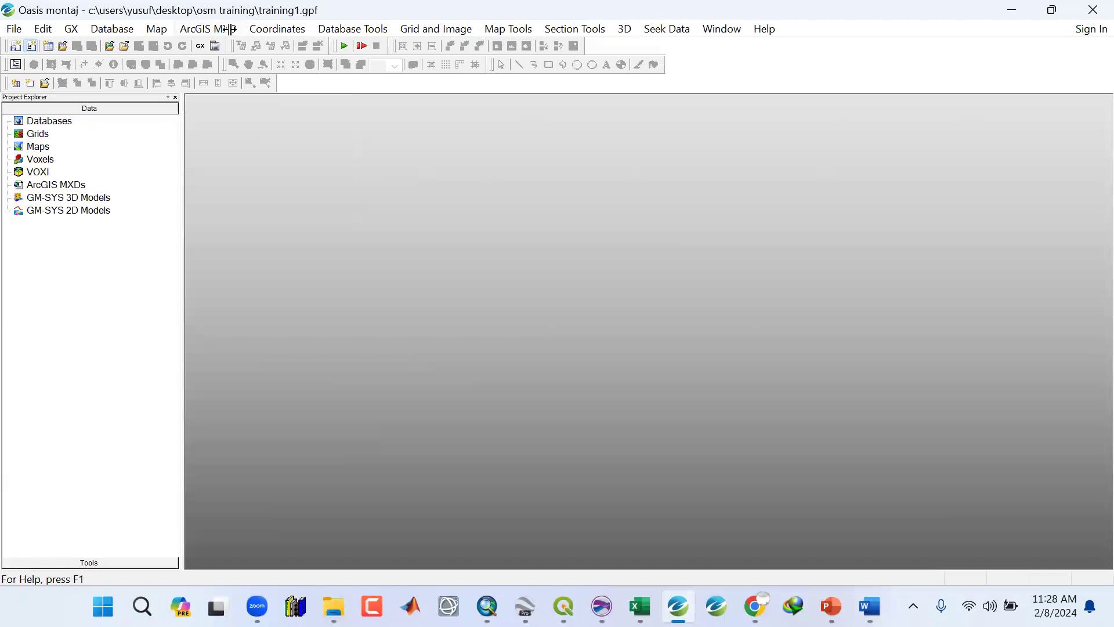
Browse the Coordinates, Database Tools, Grid and Image, Map Tools, Section Tools and Window menus.
{"action": "left_click", "coordinate": [280, 29]}
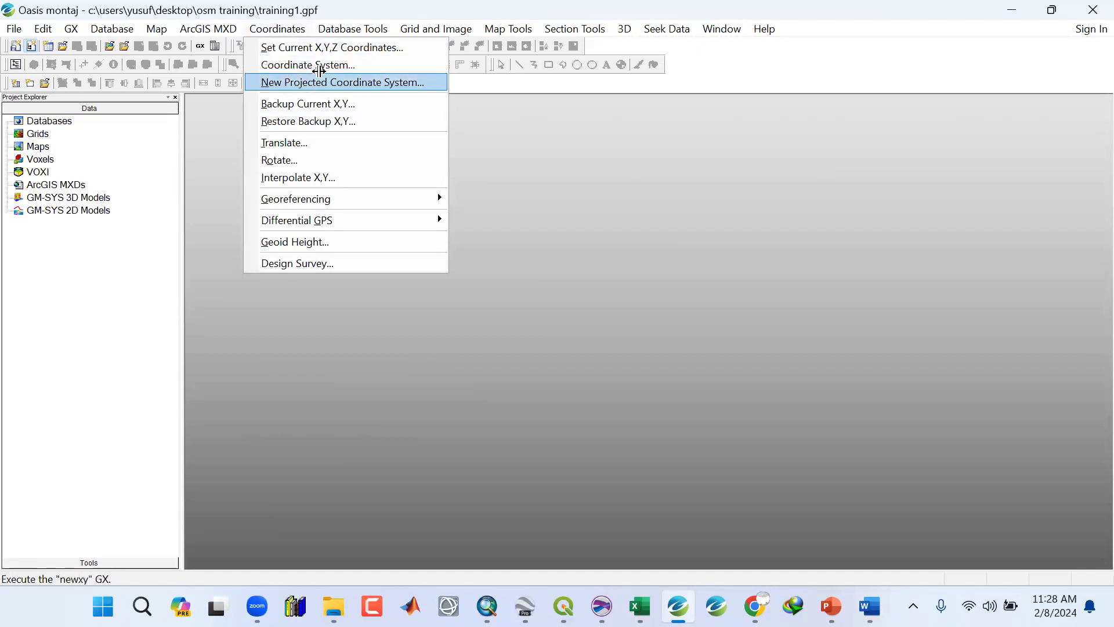
{"action": "mouse_move", "coordinate": [341, 29]}
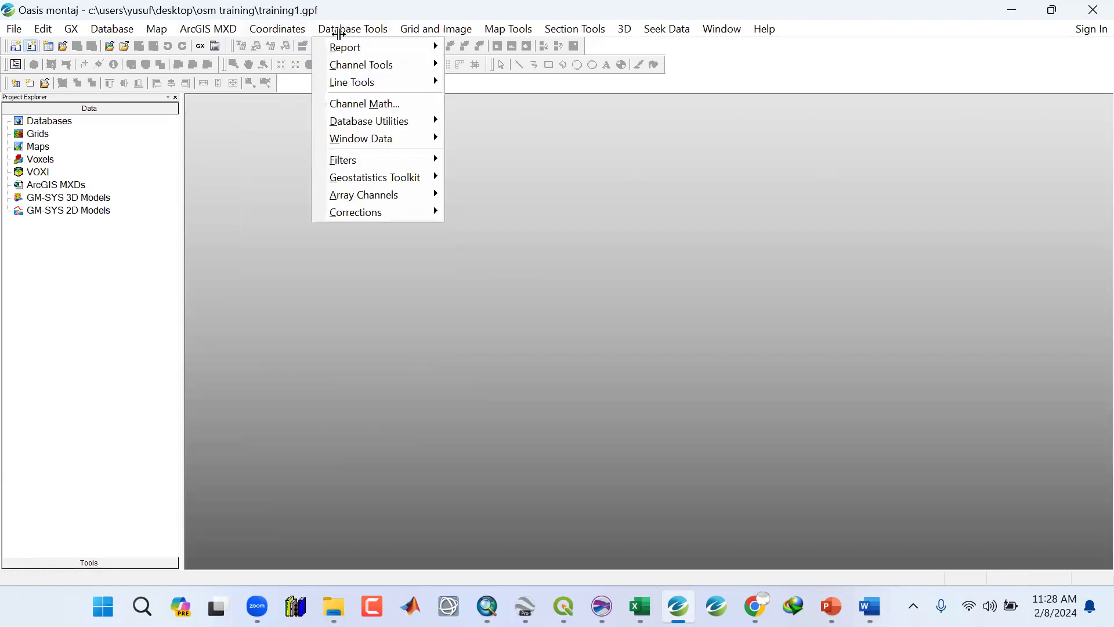
{"action": "mouse_move", "coordinate": [343, 65]}
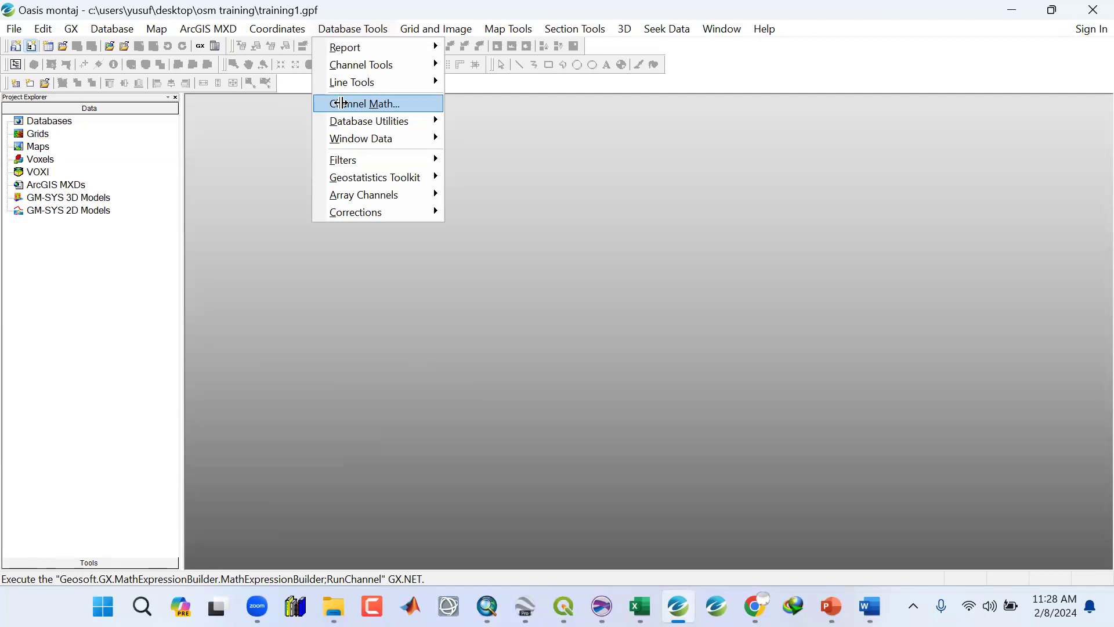
{"action": "mouse_move", "coordinate": [346, 120]}
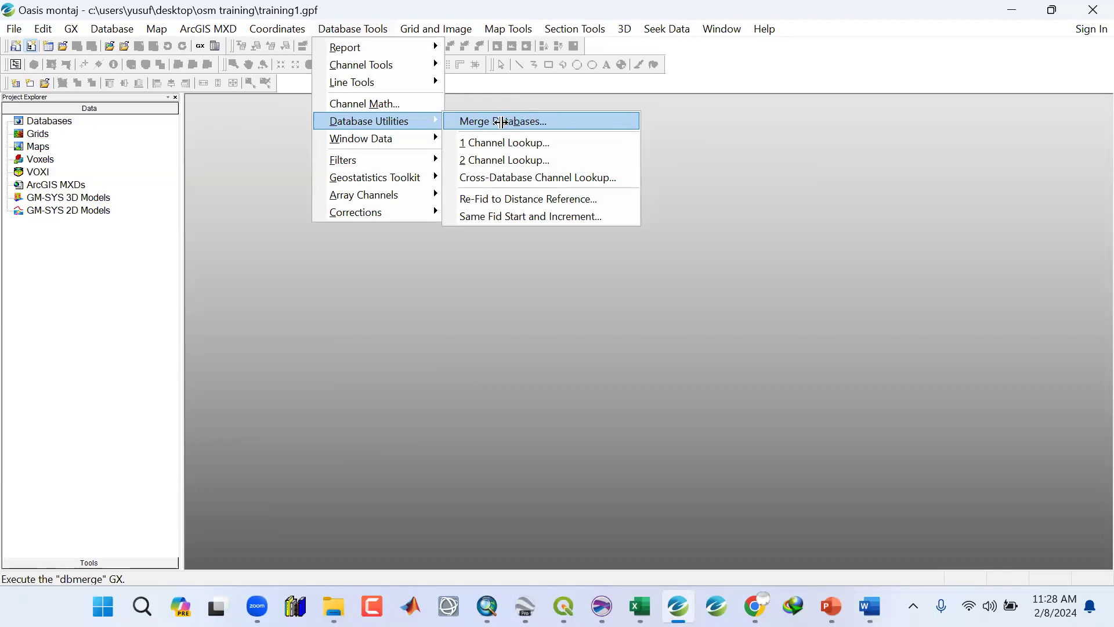
{"action": "mouse_move", "coordinate": [412, 138]}
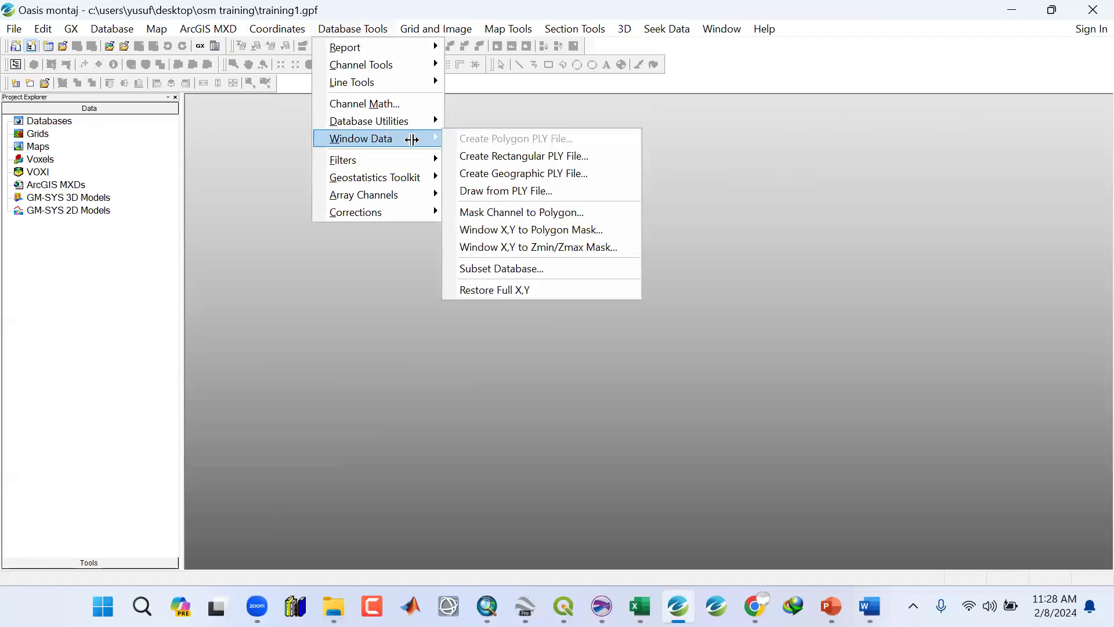
{"action": "mouse_move", "coordinate": [390, 160]}
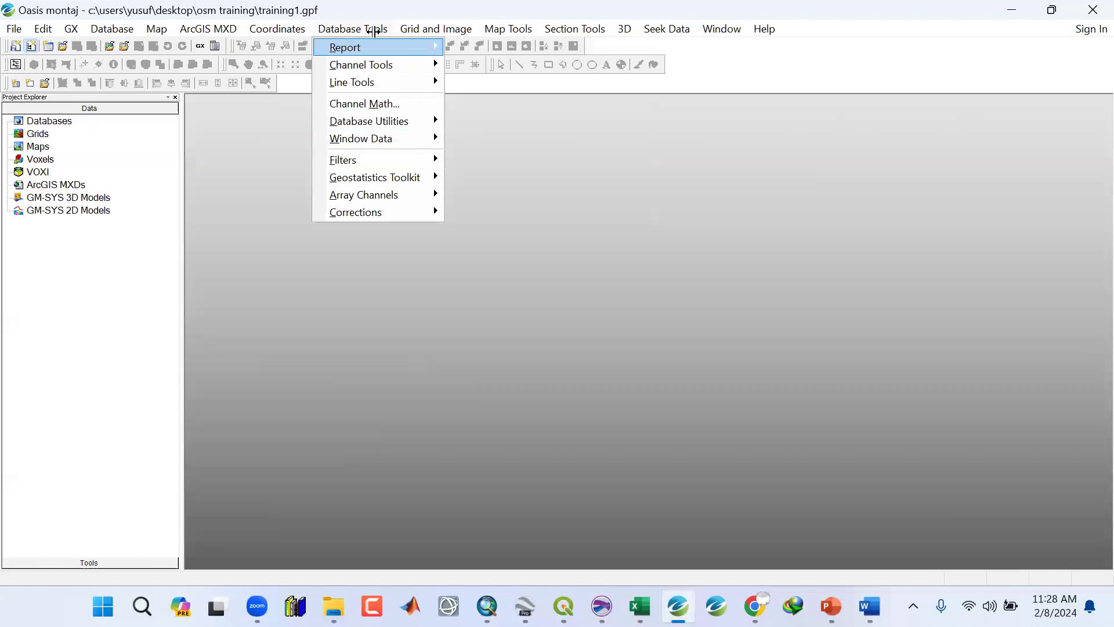
{"action": "mouse_move", "coordinate": [419, 29]}
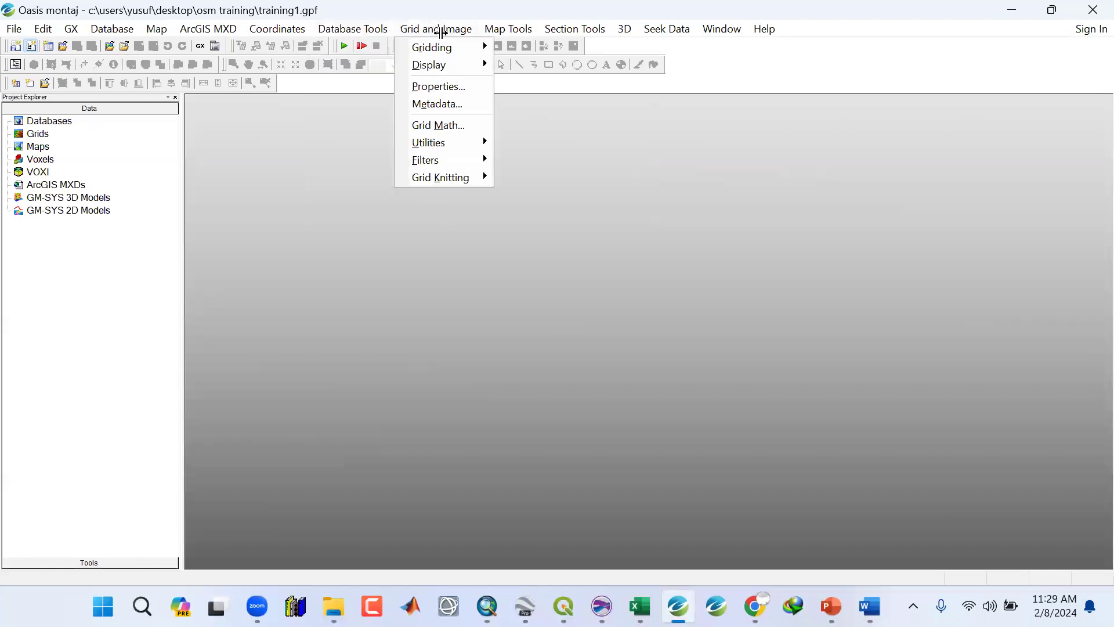
{"action": "mouse_move", "coordinate": [438, 46]}
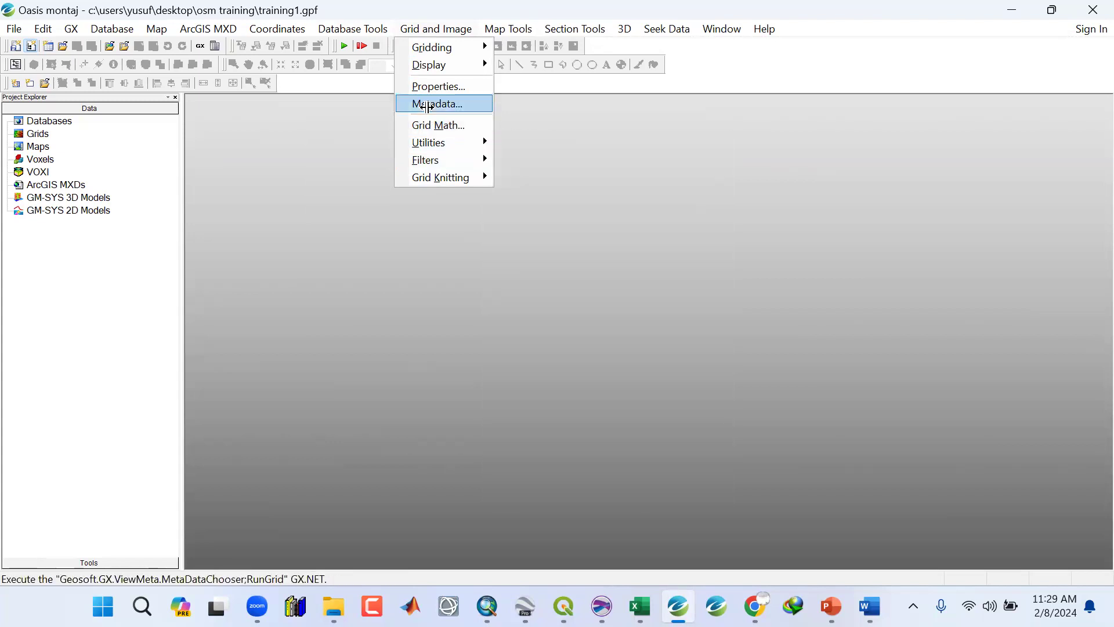
{"action": "mouse_move", "coordinate": [508, 27]}
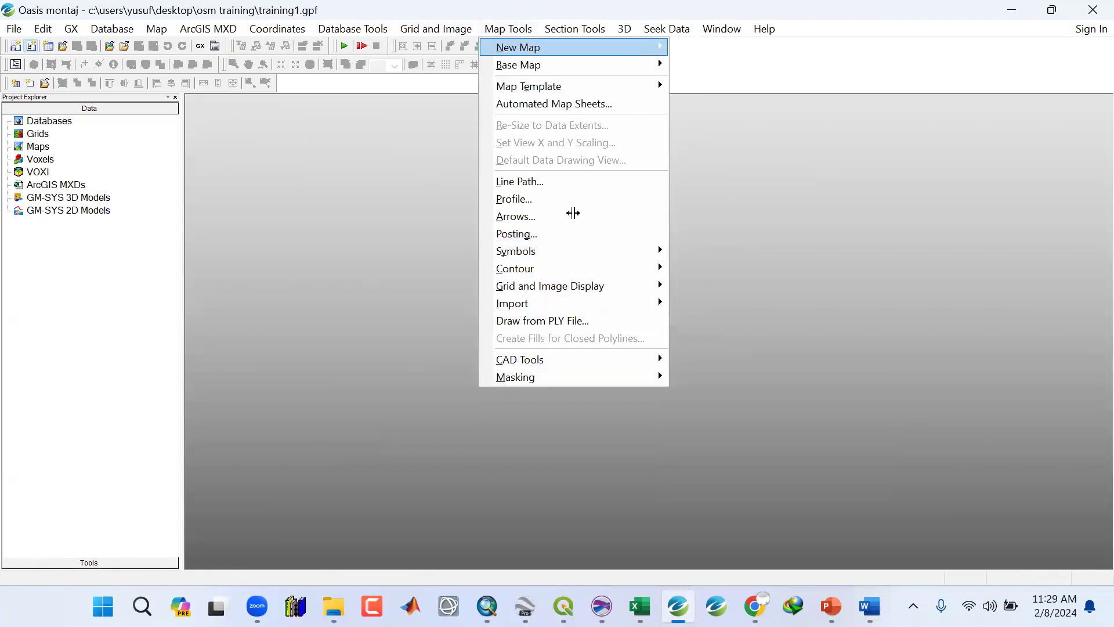
{"action": "mouse_move", "coordinate": [575, 29]}
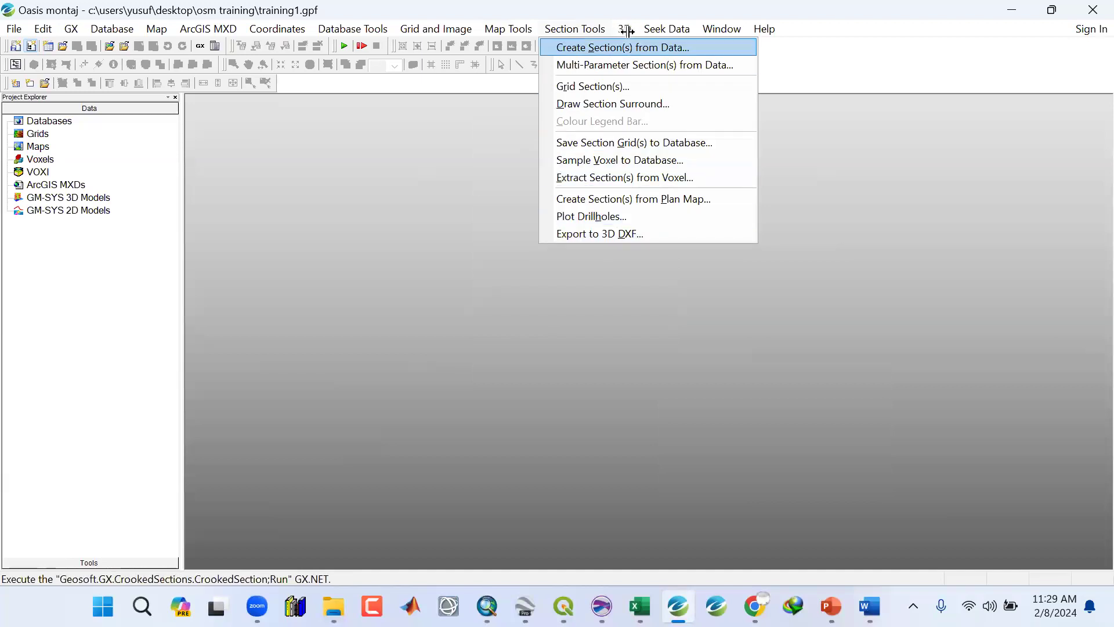
{"action": "mouse_move", "coordinate": [665, 25]}
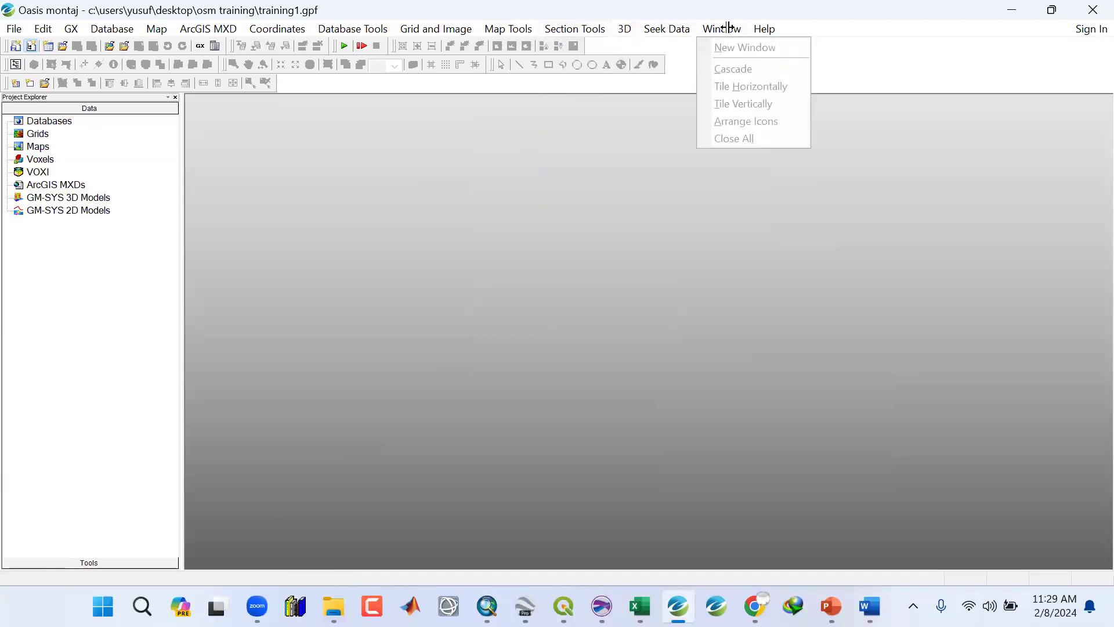
{"action": "mouse_move", "coordinate": [715, 32]}
{"action": "left_click", "coordinate": [915, 46]}
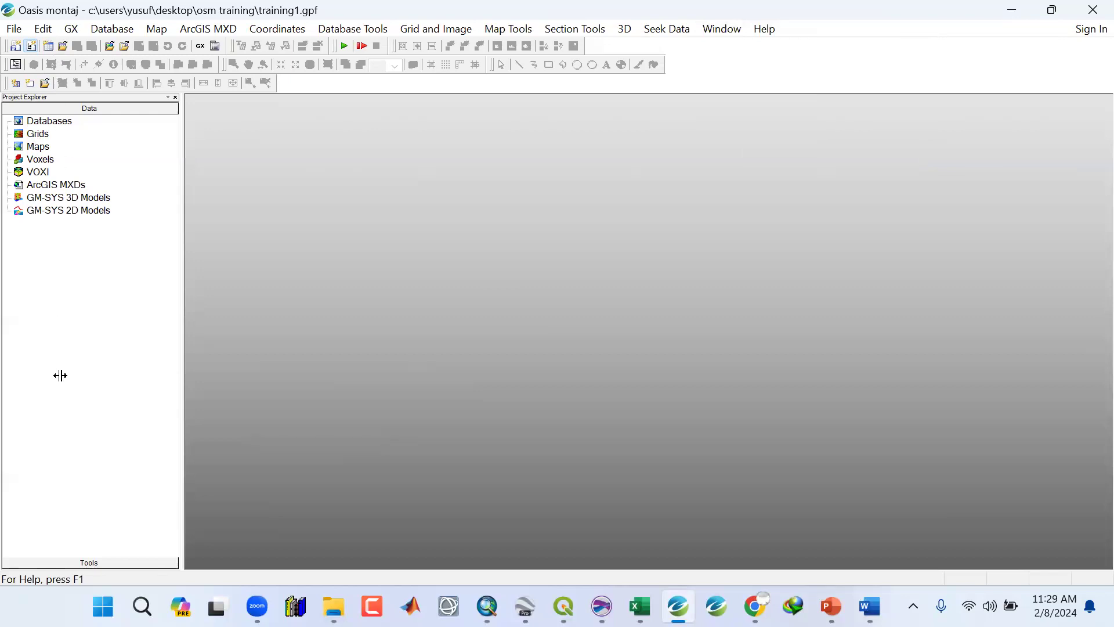
Select each Project Explorer category in turn, from Databases through GM-SYS 2D Models, to review them.
{"action": "left_click", "coordinate": [39, 122]}
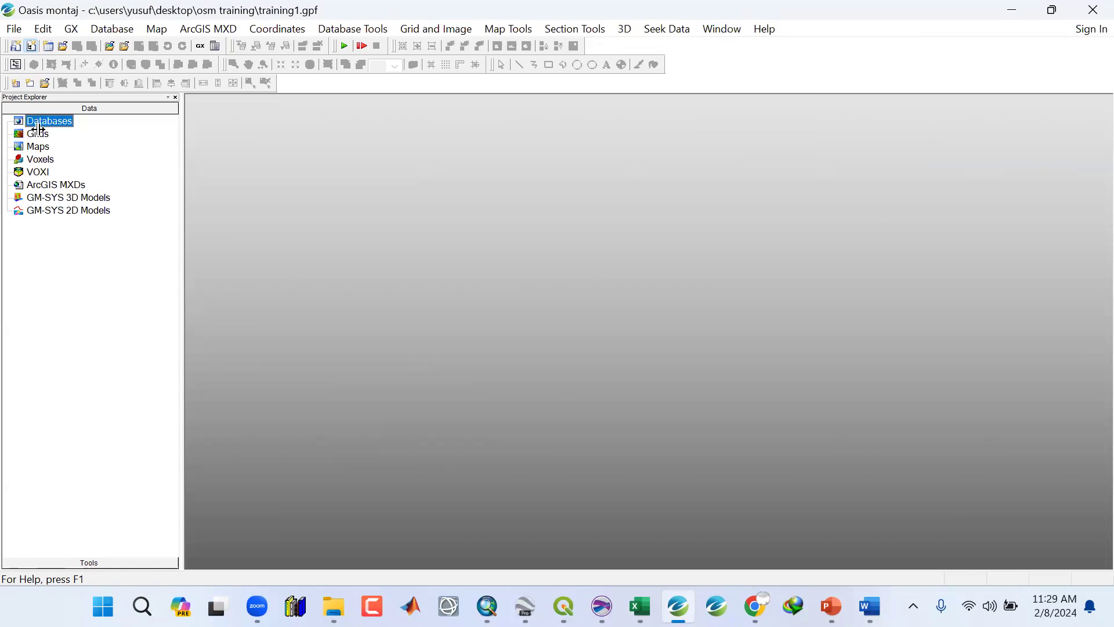
{"action": "key", "text": "Down"}
{"action": "key", "text": "Down"}
{"action": "key", "text": "Up"}
{"action": "key", "text": "Up"}
{"action": "left_click", "coordinate": [39, 136]}
{"action": "left_click", "coordinate": [39, 147]}
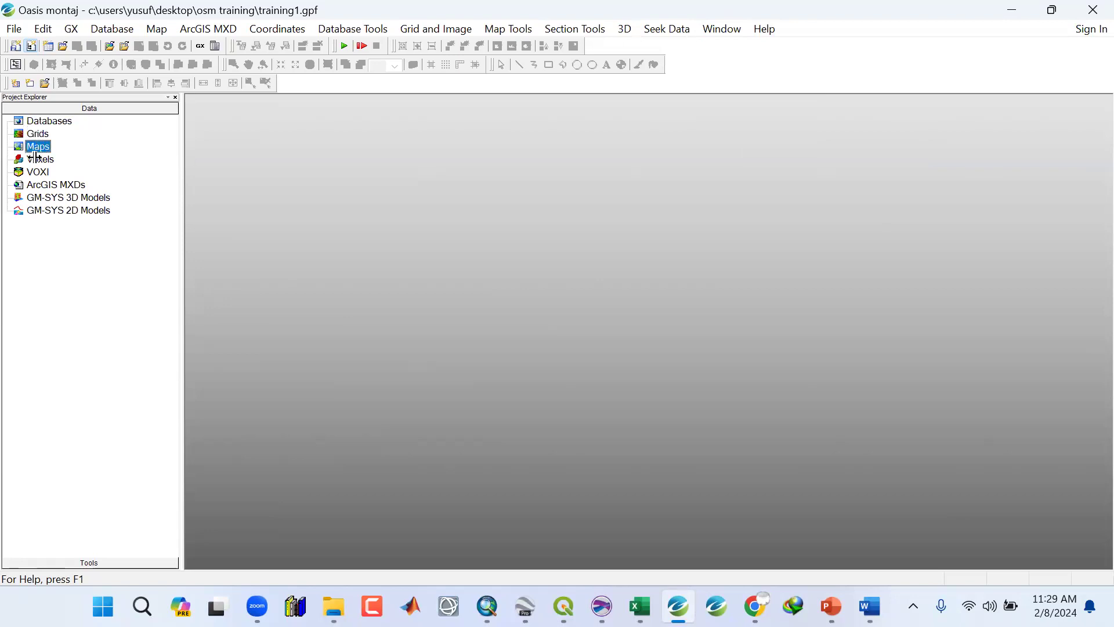
{"action": "left_click", "coordinate": [36, 187]}
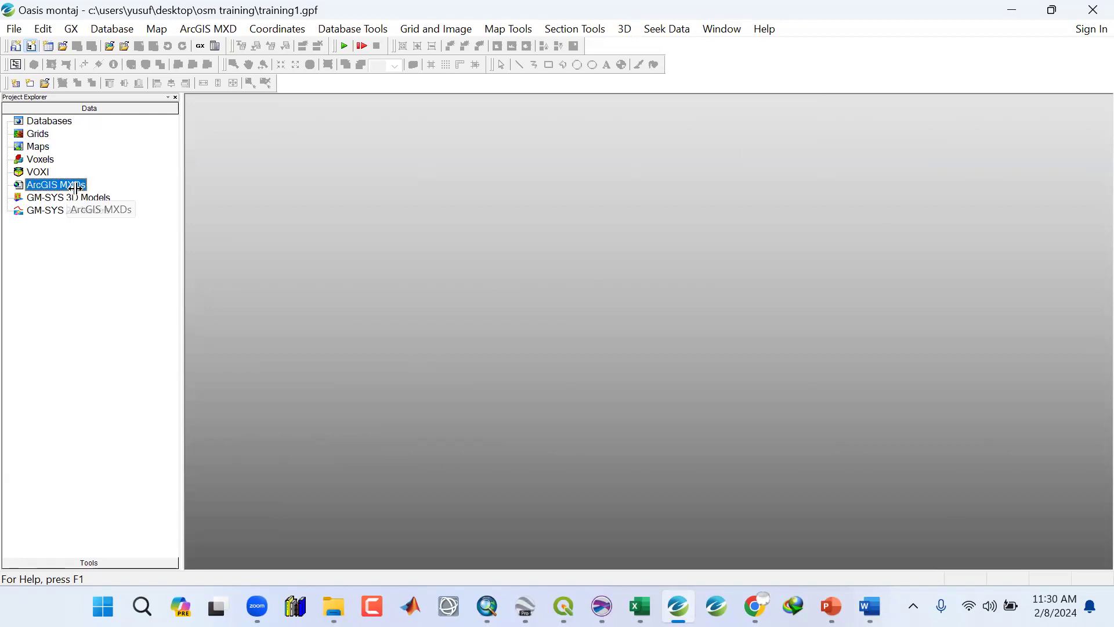
{"action": "left_click", "coordinate": [71, 212]}
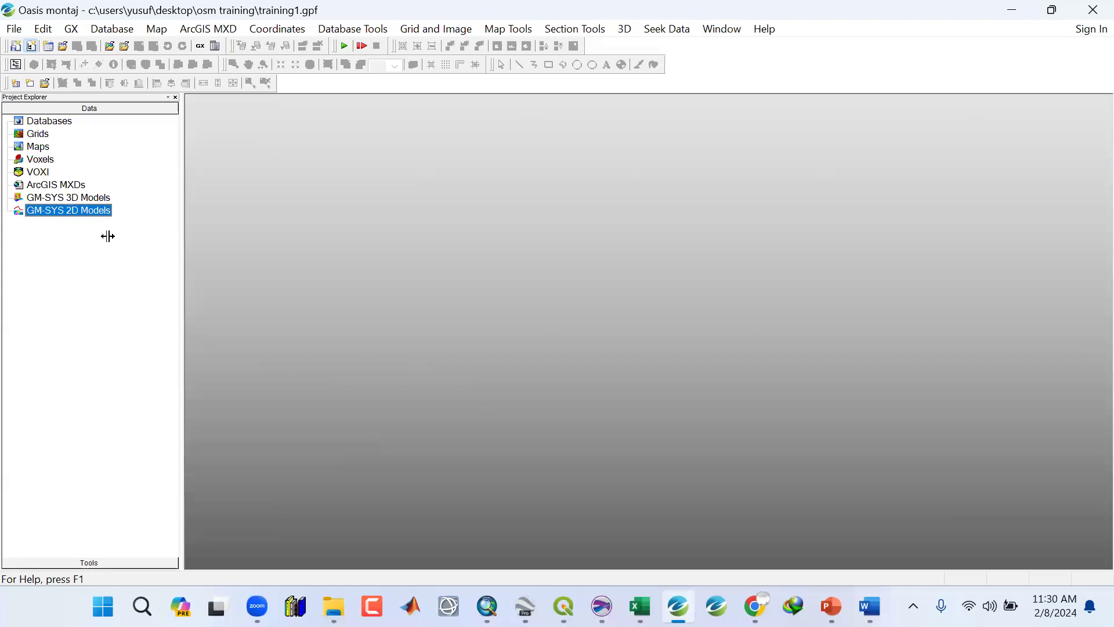
{"action": "left_click", "coordinate": [75, 193]}
{"action": "left_click", "coordinate": [76, 185]}
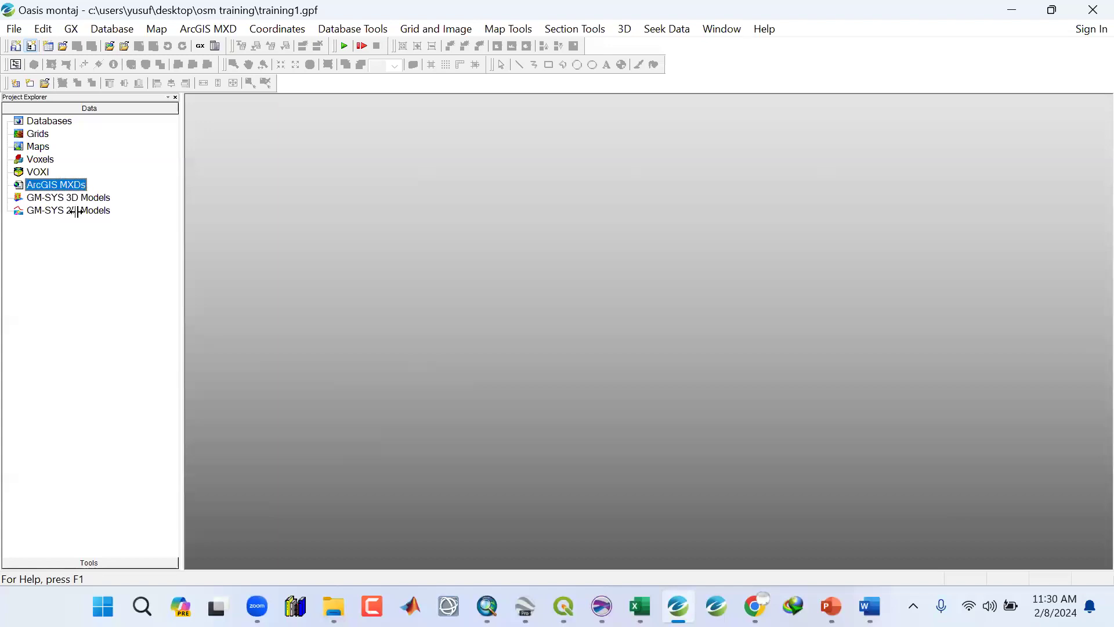
Add the 80_KANO_TMI grid from the OSM Training Data folder to the project's Grids.
{"action": "left_click", "coordinate": [77, 211]}
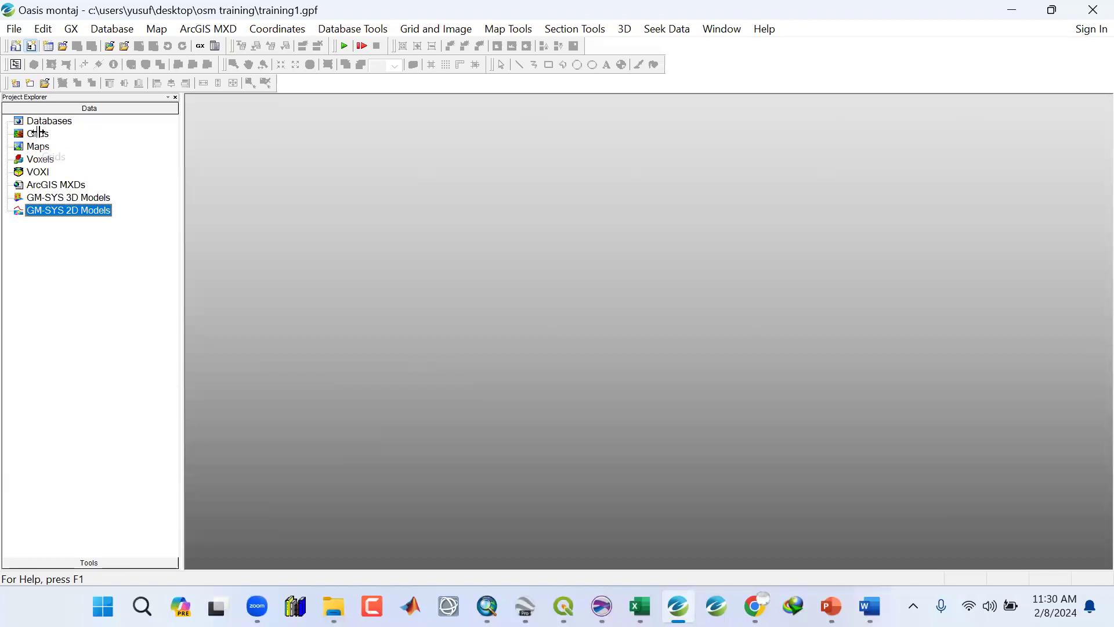
{"action": "left_click", "coordinate": [39, 132]}
{"action": "right_click", "coordinate": [39, 132]}
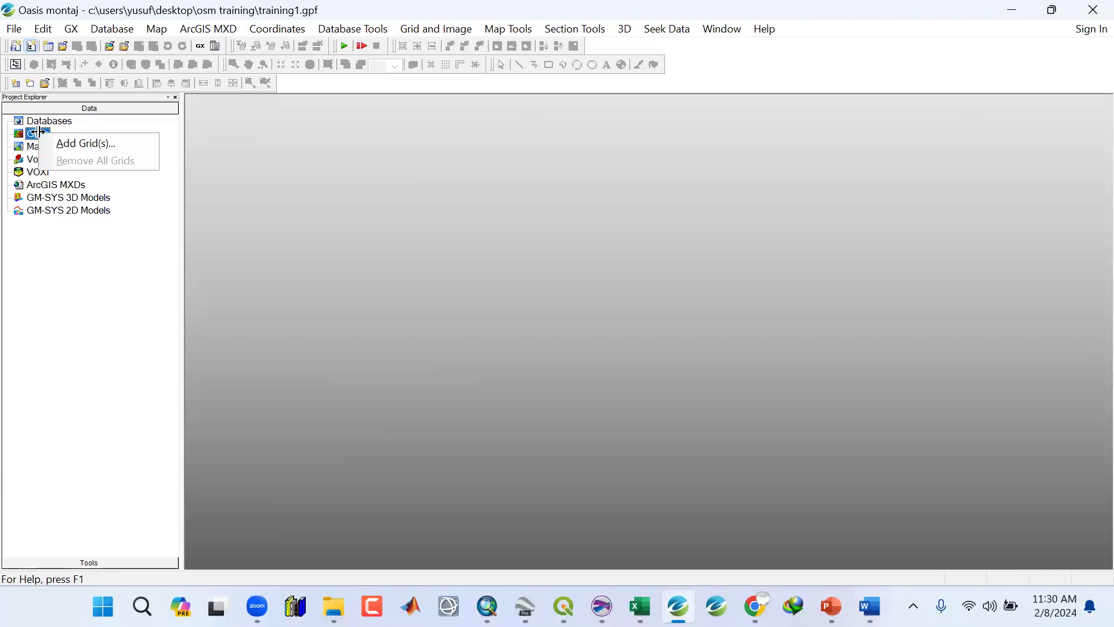
{"action": "left_click", "coordinate": [30, 131]}
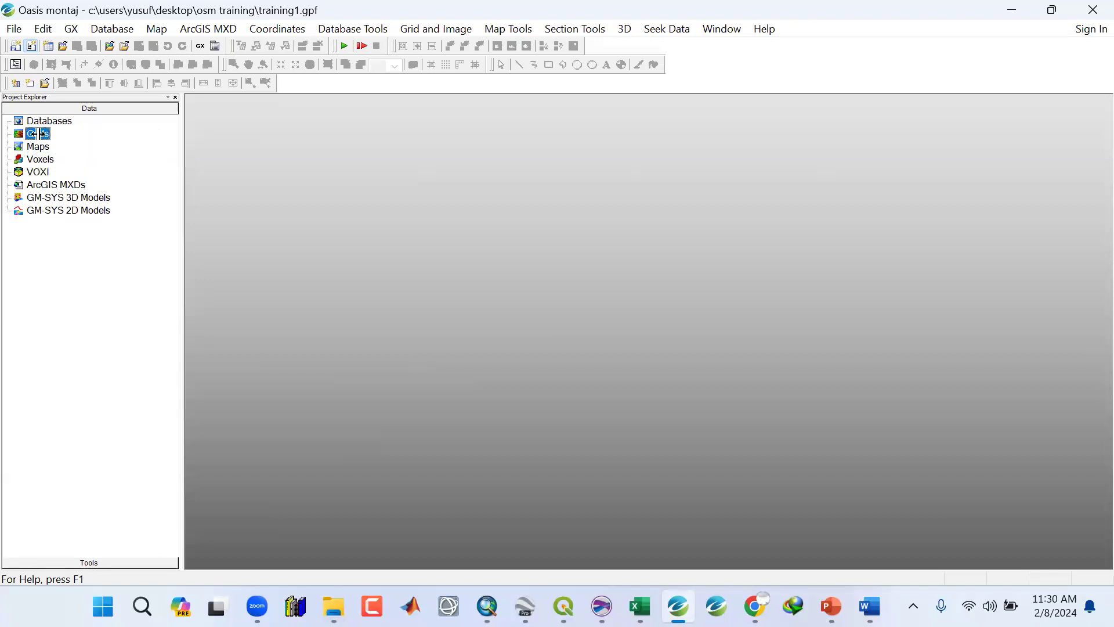
{"action": "right_click", "coordinate": [36, 134]}
{"action": "left_click", "coordinate": [82, 143]}
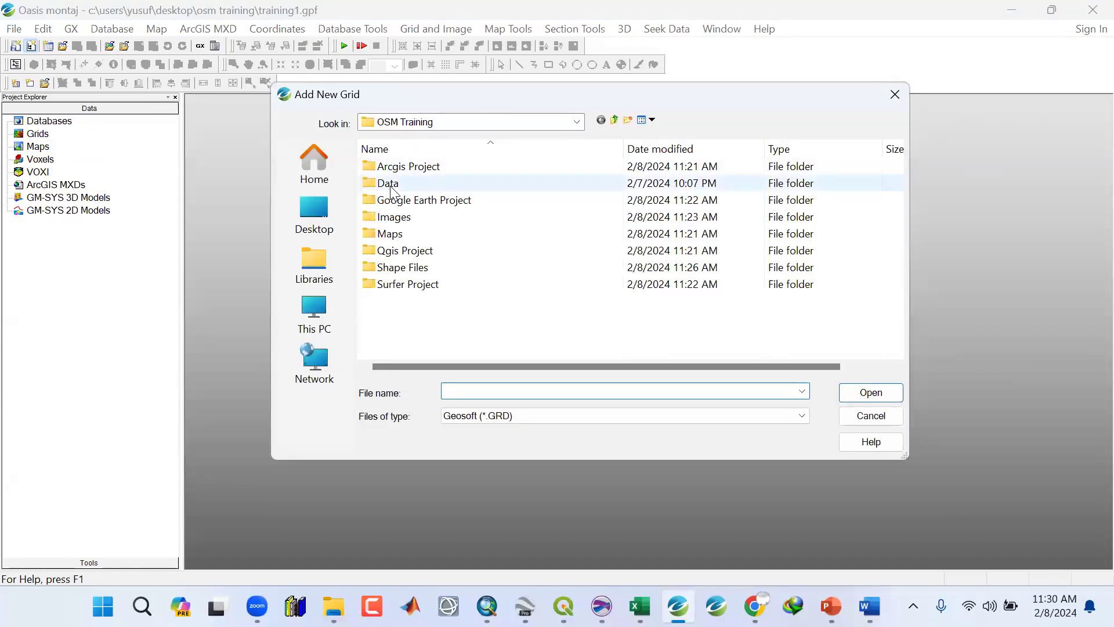
{"action": "double_click", "coordinate": [389, 184]}
{"action": "left_click", "coordinate": [391, 186]}
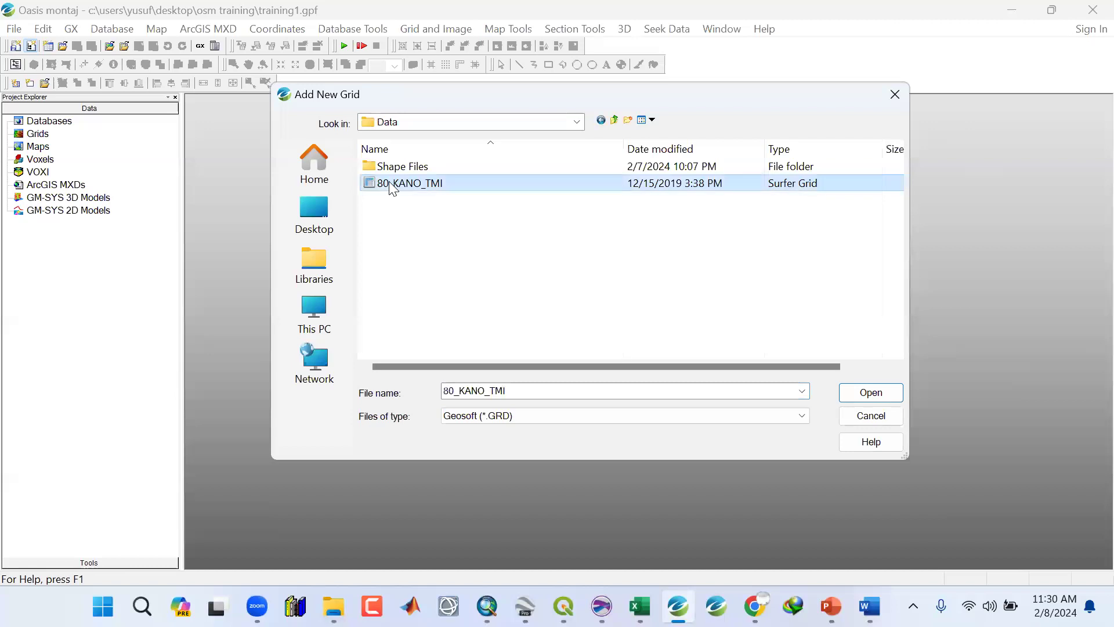
{"action": "left_click", "coordinate": [868, 399]}
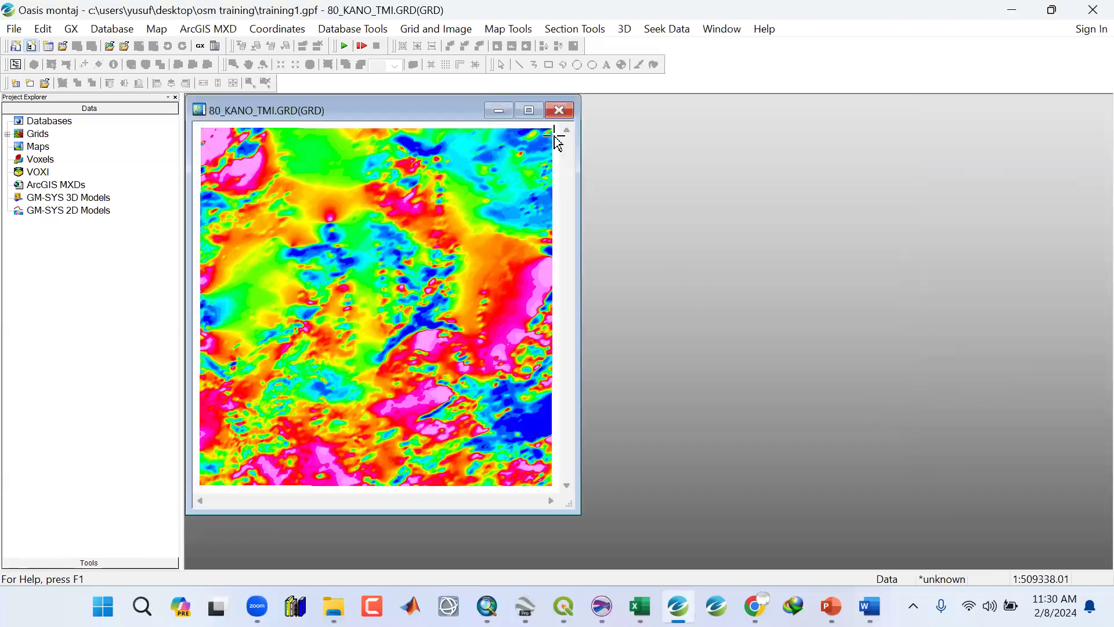
Maximize the 80_KANO_TMI grid window.
{"action": "left_click", "coordinate": [529, 110]}
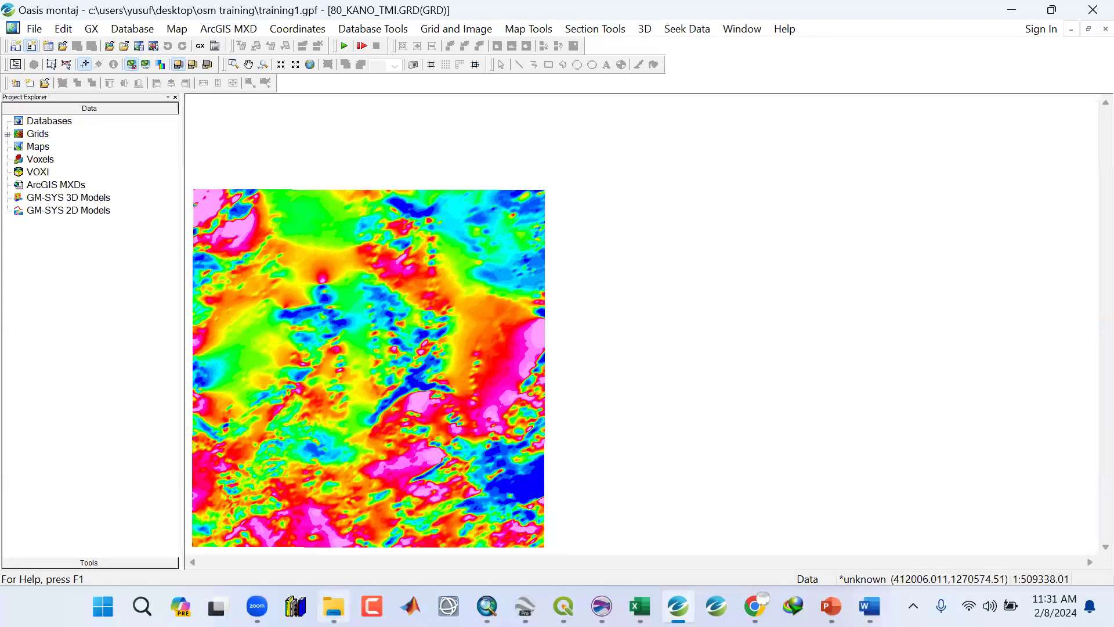
{"action": "left_click", "coordinate": [334, 606]}
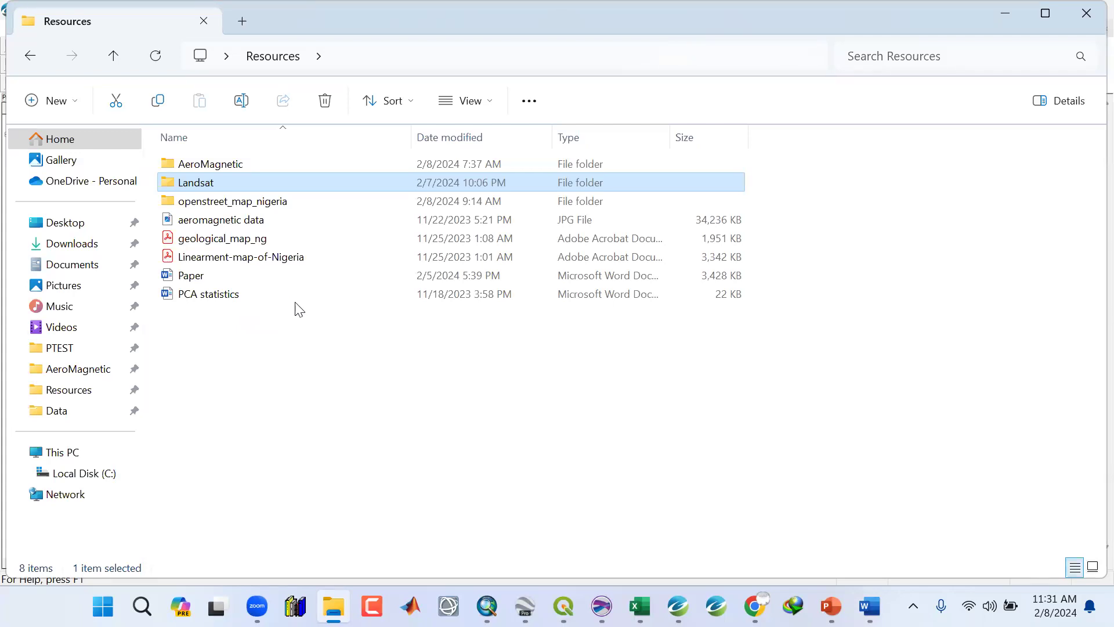
{"action": "left_click", "coordinate": [1012, 11]}
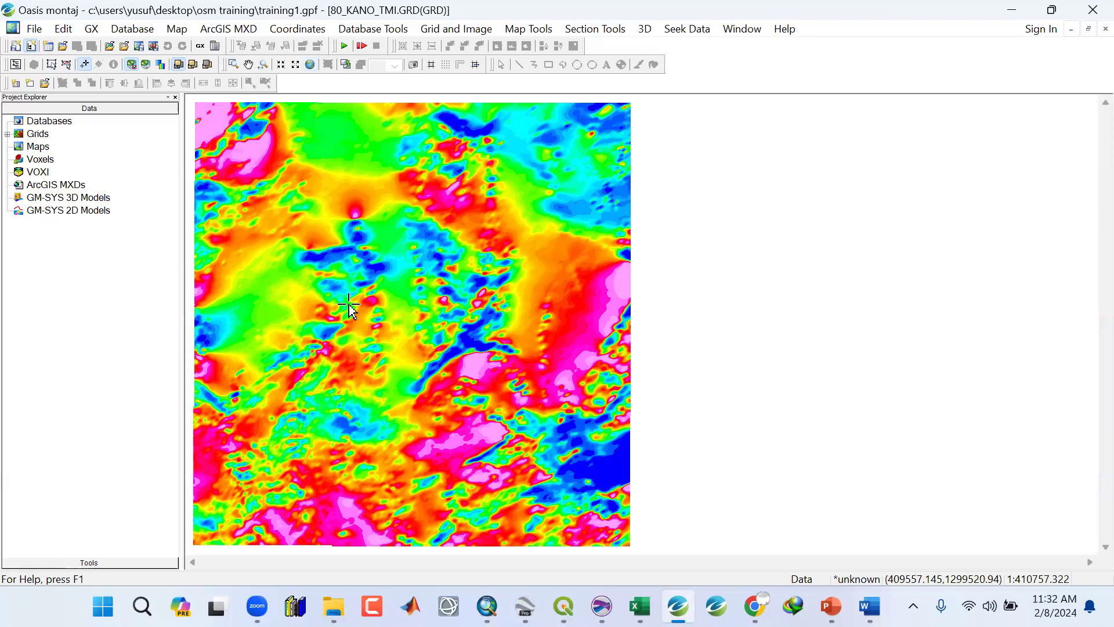
Try the Fixed Zoom In and Zoom to Full Map tools on the grid.
{"action": "left_click", "coordinate": [281, 65]}
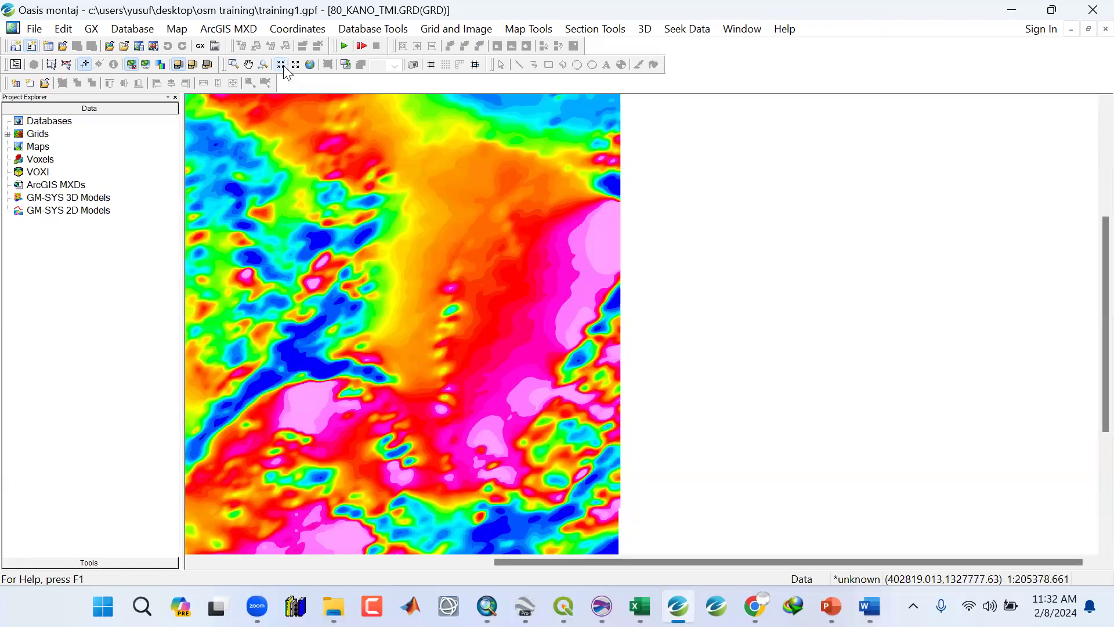
{"action": "left_click", "coordinate": [284, 66]}
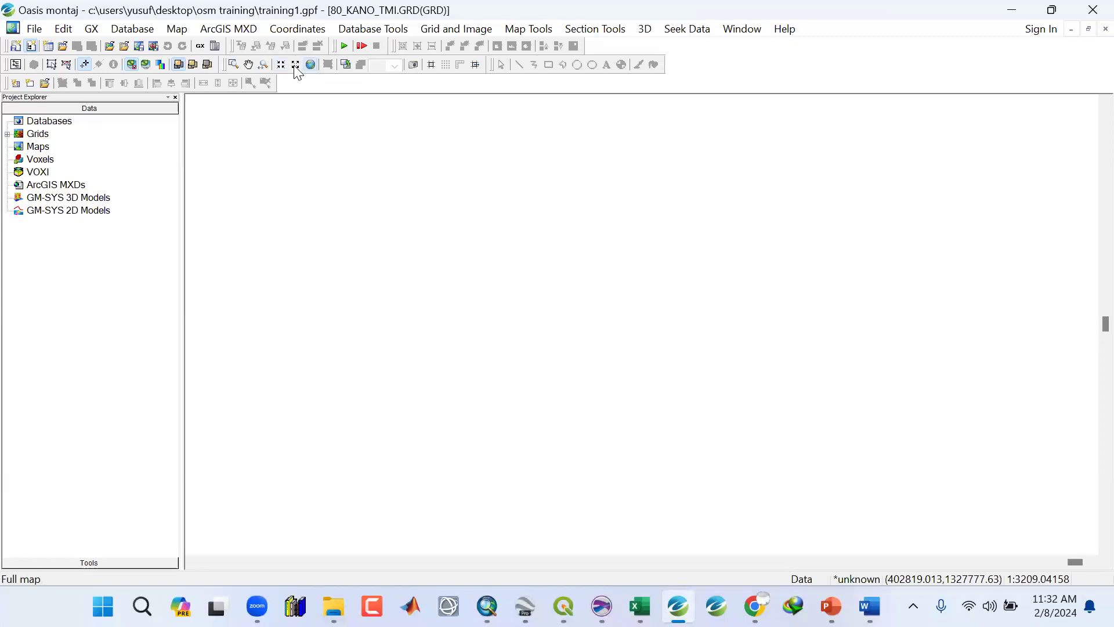
{"action": "left_click", "coordinate": [295, 66]}
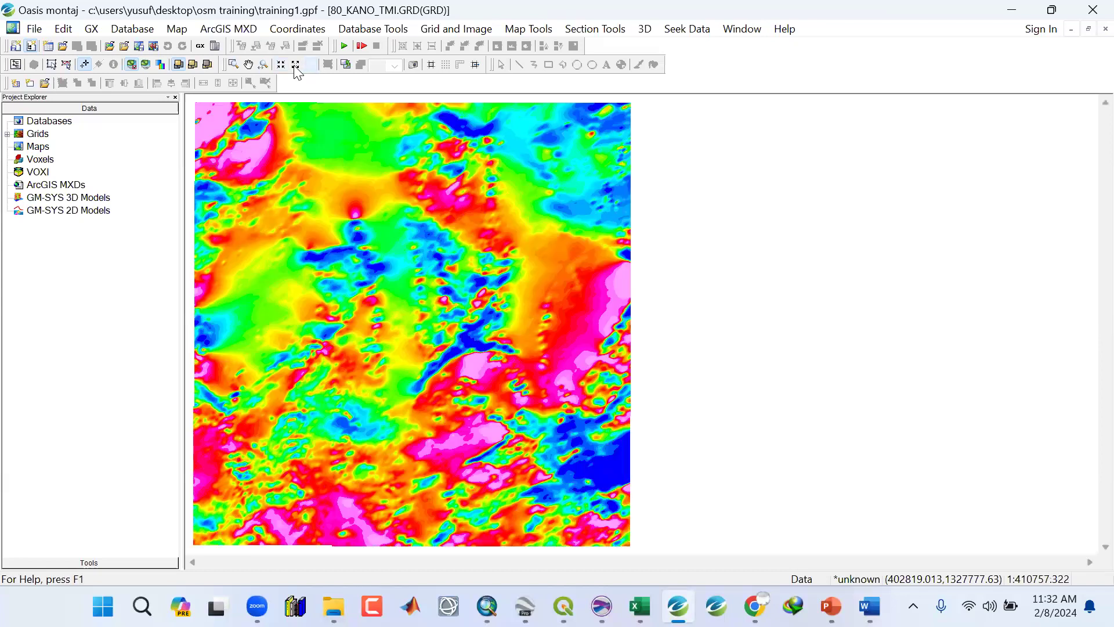
{"action": "left_click", "coordinate": [311, 64]}
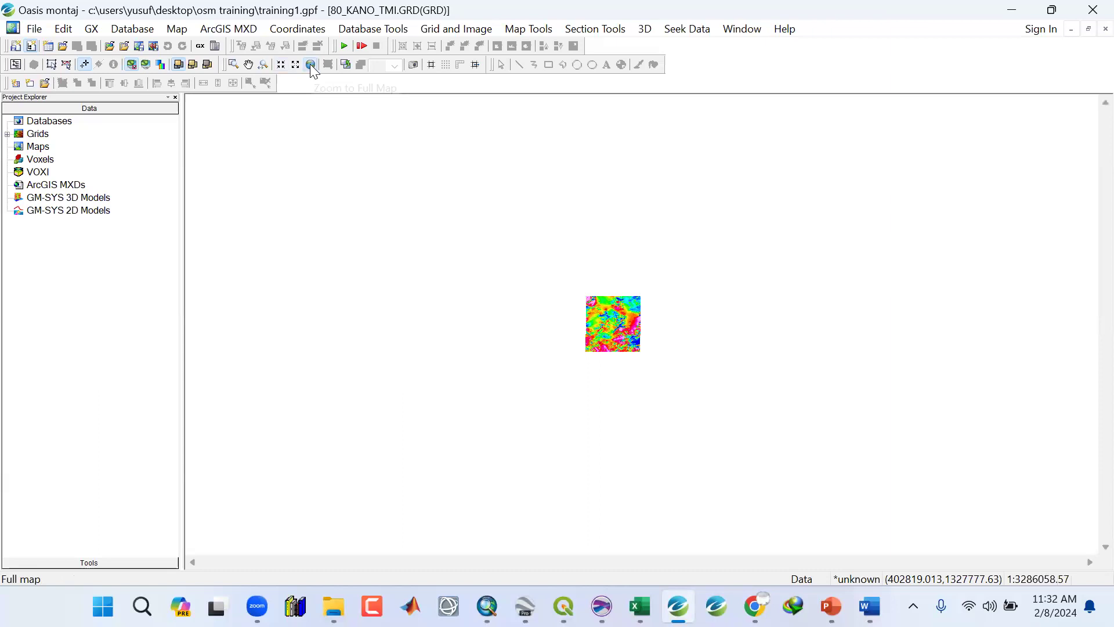
{"action": "left_click", "coordinate": [249, 66]}
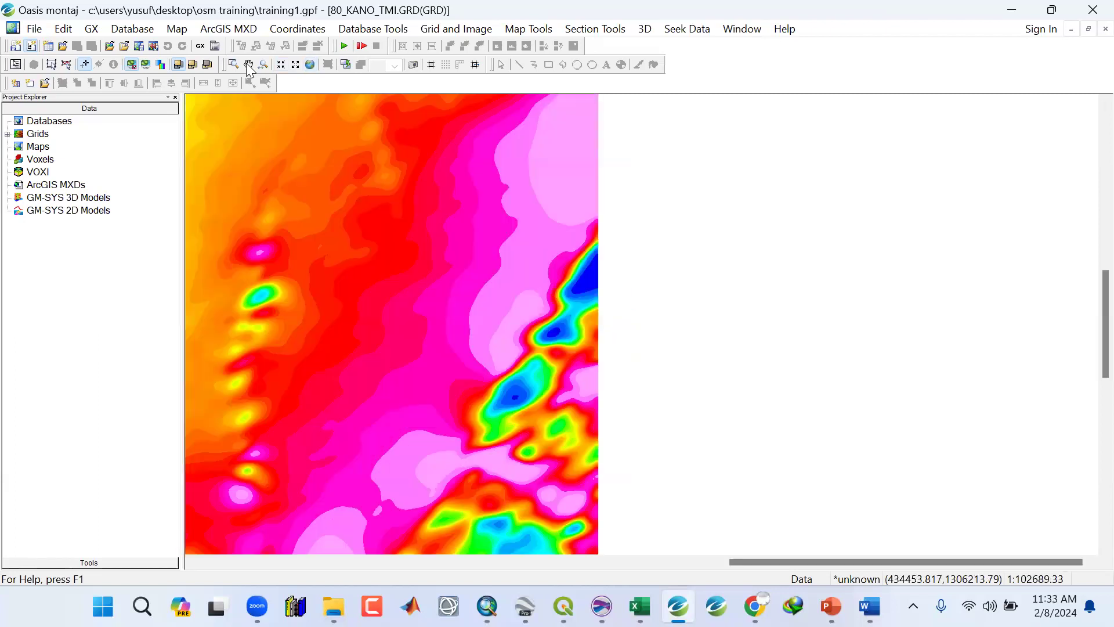
{"action": "left_click", "coordinate": [248, 66]}
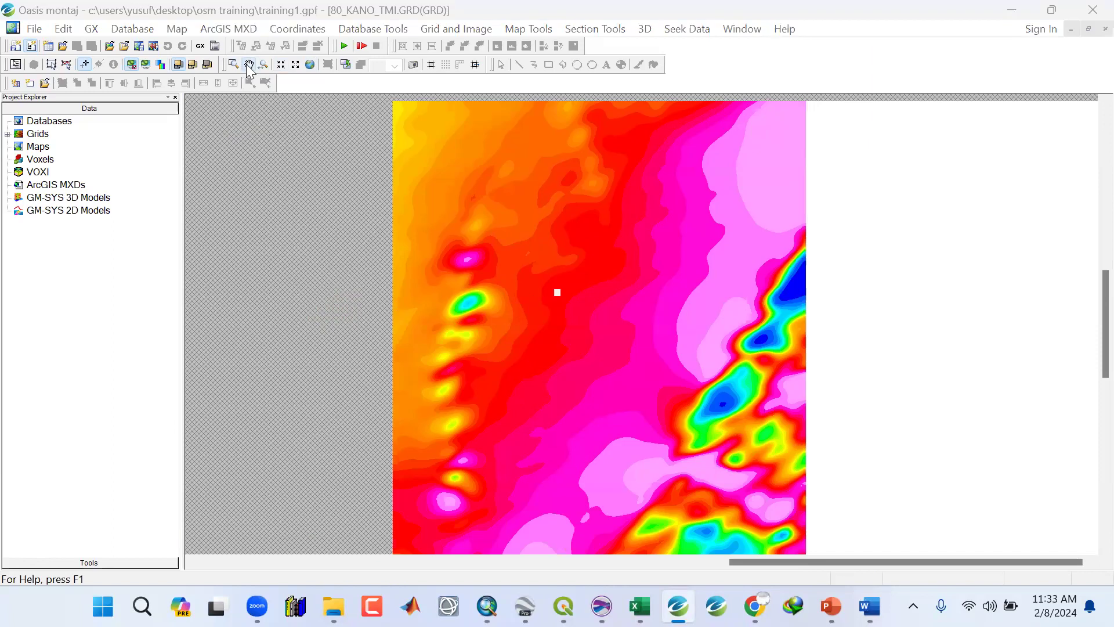
Pan around the grid with the Pan tool, then return to the full map view.
{"action": "left_click", "coordinate": [246, 64]}
{"action": "left_click_drag", "start_coordinate": [256, 256], "coordinate": [448, 255]}
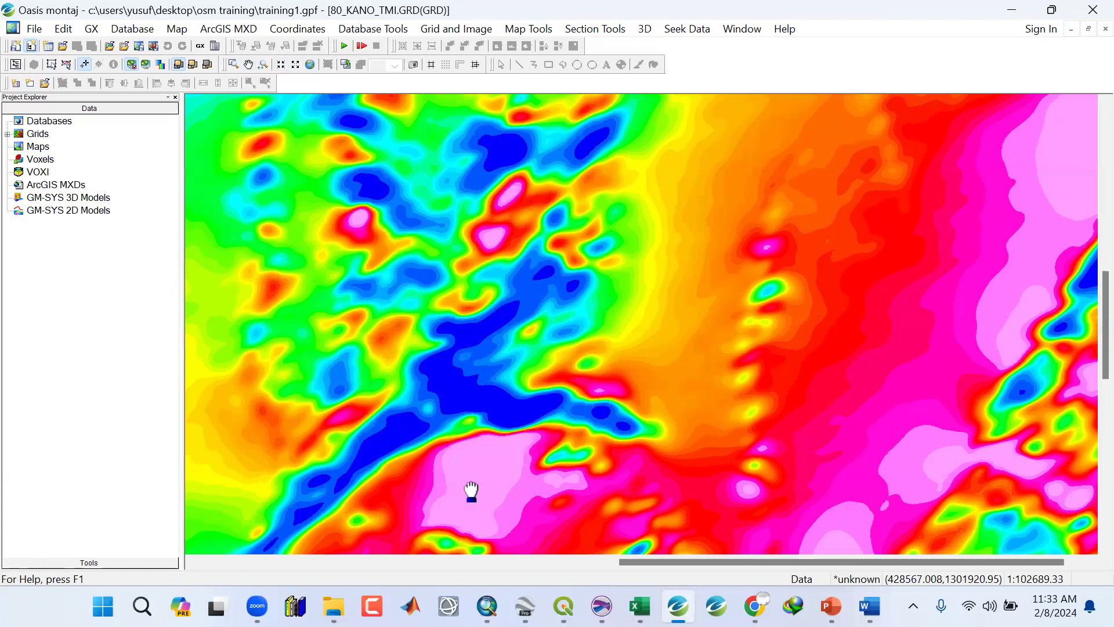
{"action": "key", "text": "alt+Tab"}
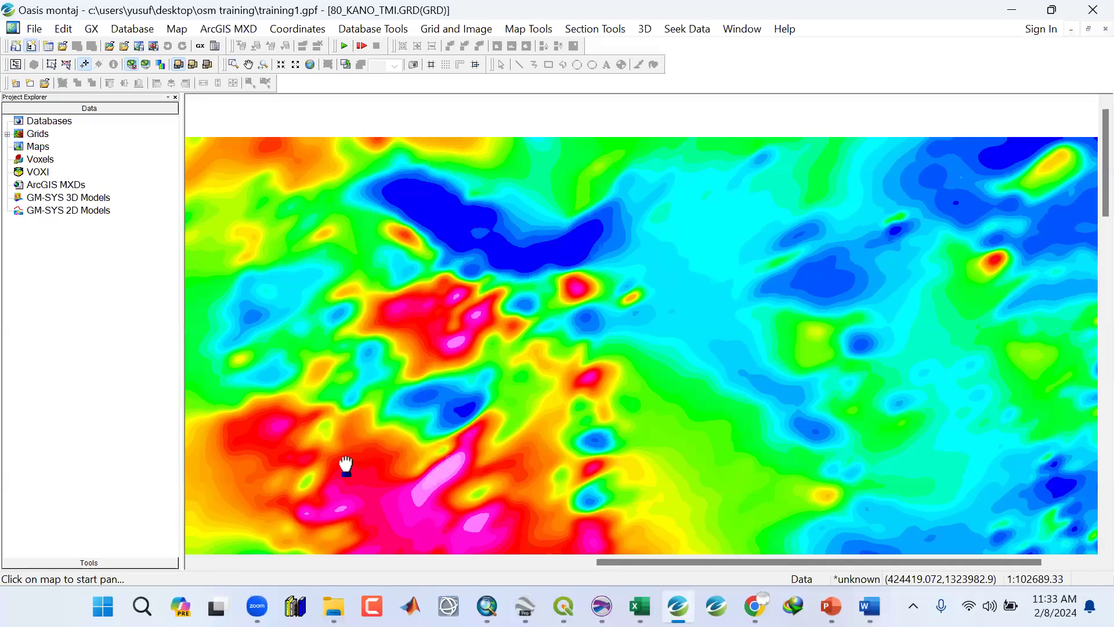
{"action": "left_click_drag", "start_coordinate": [345, 466], "coordinate": [361, 288]}
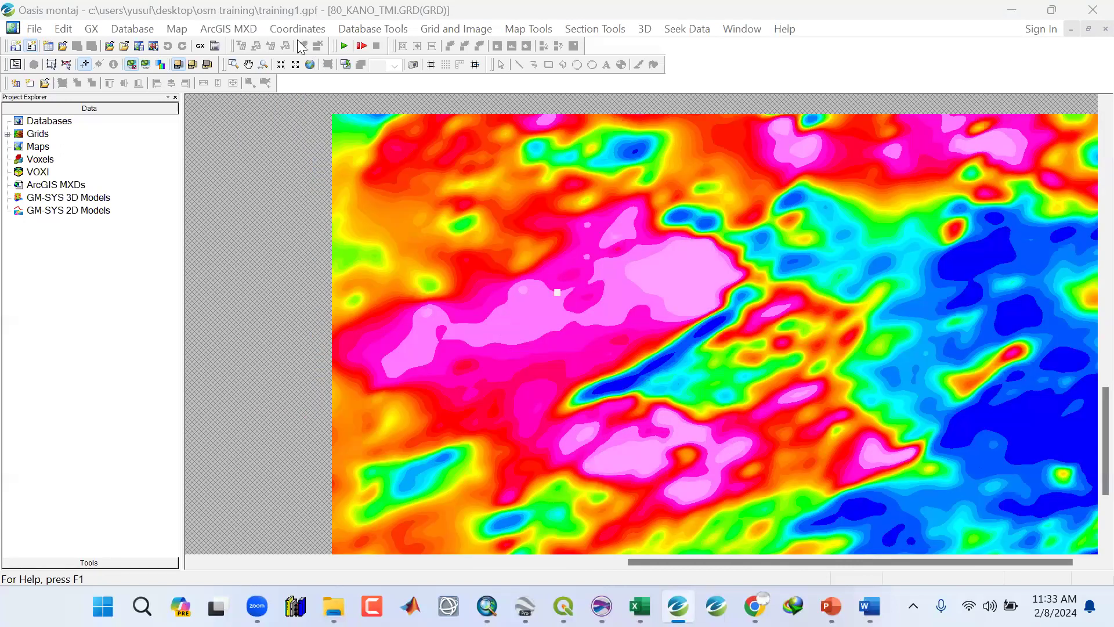
{"action": "left_click", "coordinate": [310, 65]}
{"action": "left_click", "coordinate": [455, 347]}
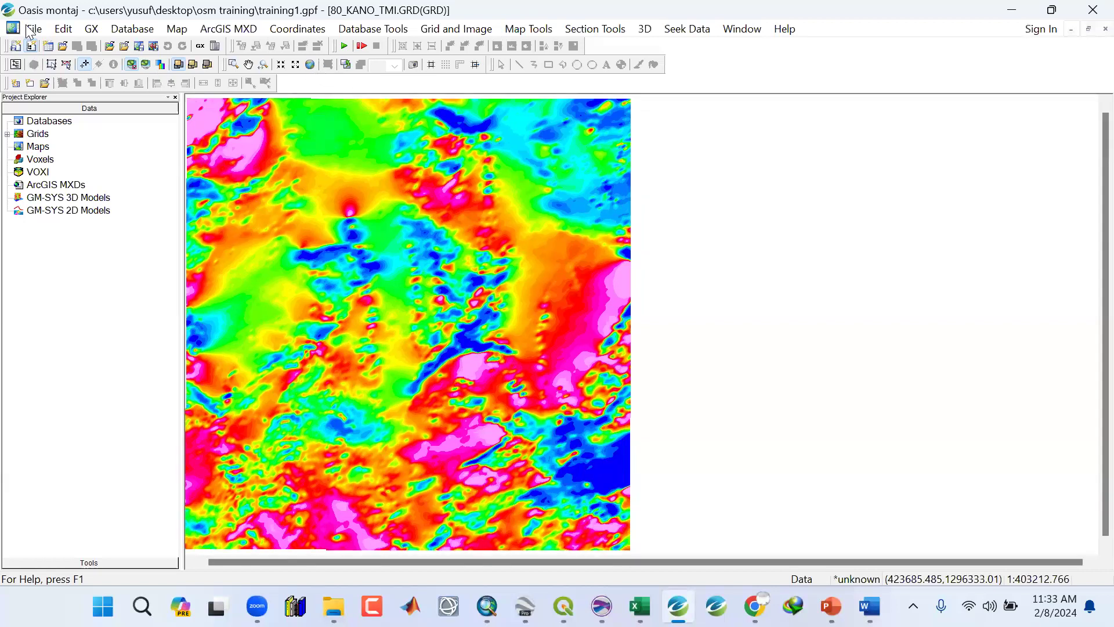
{"action": "left_click", "coordinate": [33, 46]}
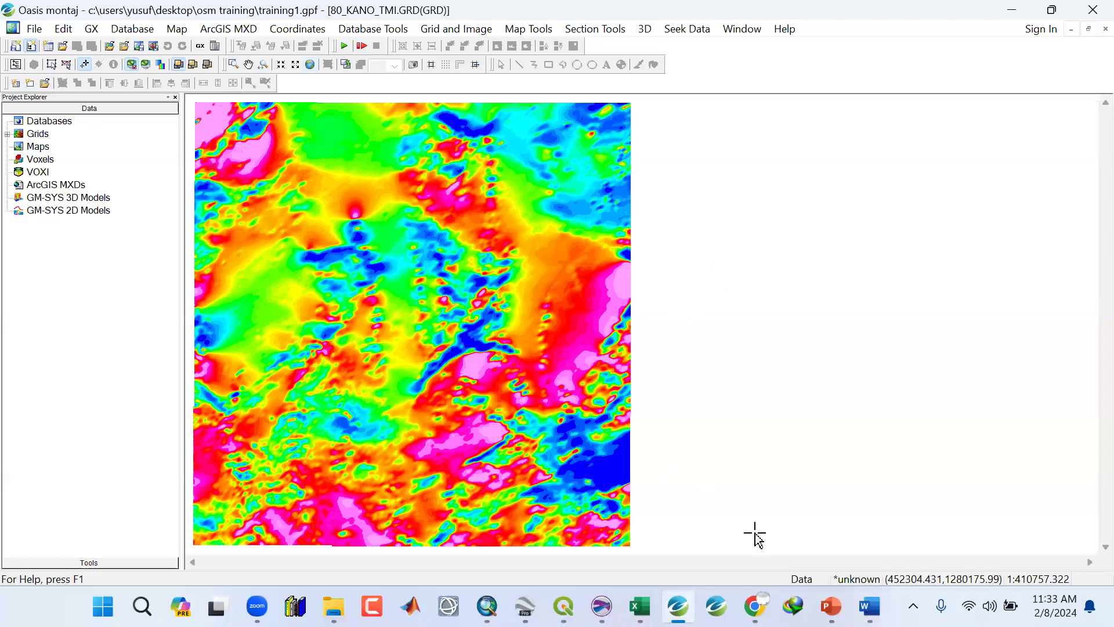
Open the Point Values utility for grids.
{"action": "left_click", "coordinate": [40, 133]}
{"action": "left_click", "coordinate": [41, 123]}
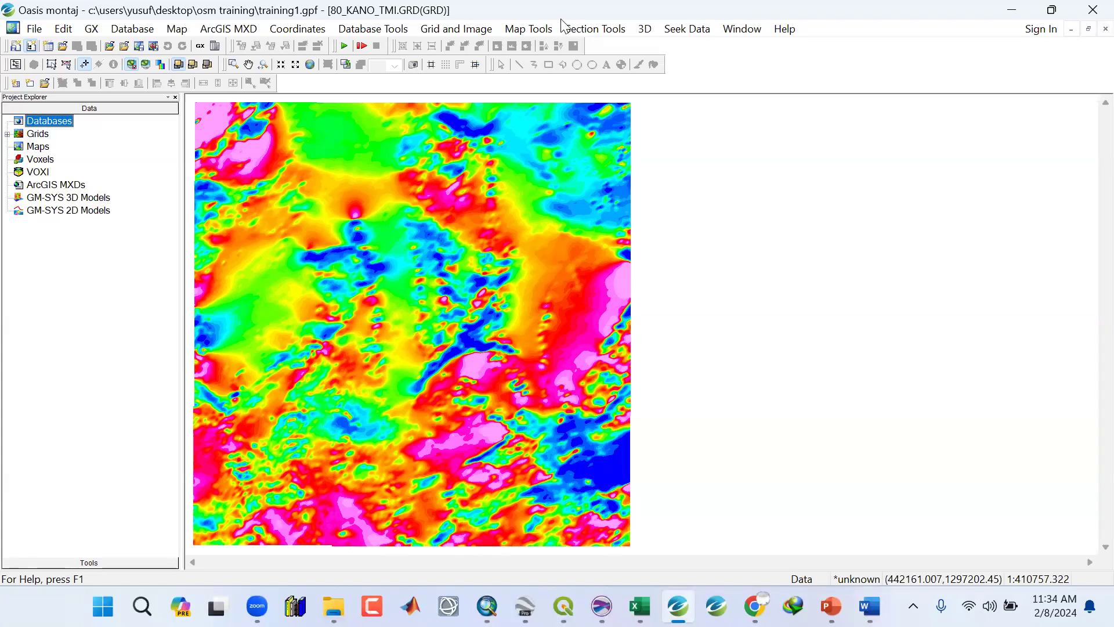
{"action": "left_click", "coordinate": [456, 29]}
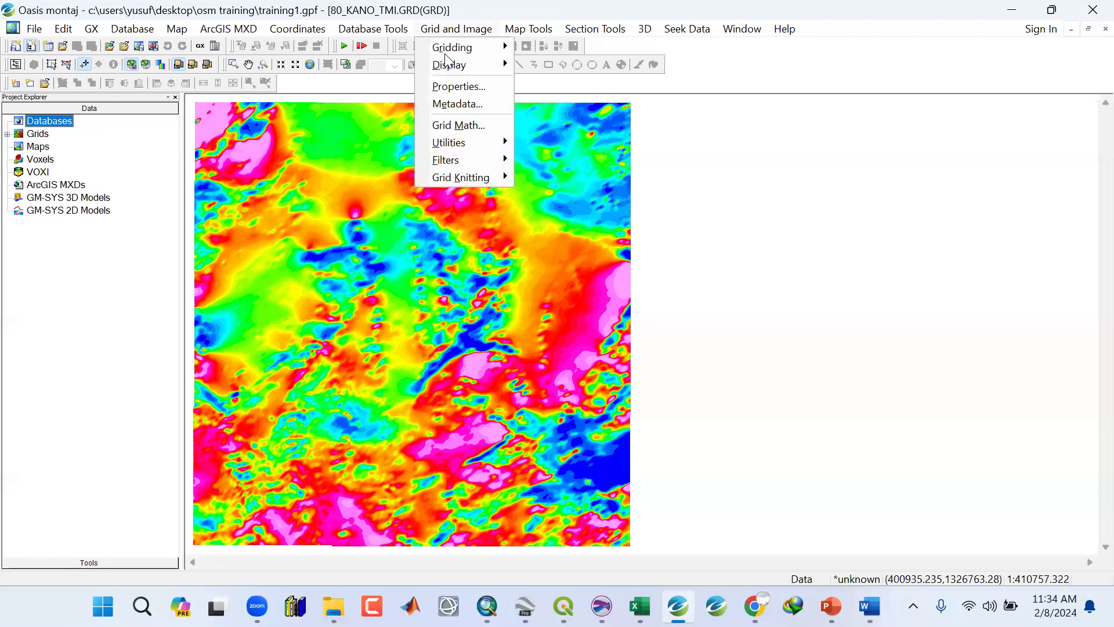
{"action": "key", "text": "Down"}
{"action": "key", "text": "Right"}
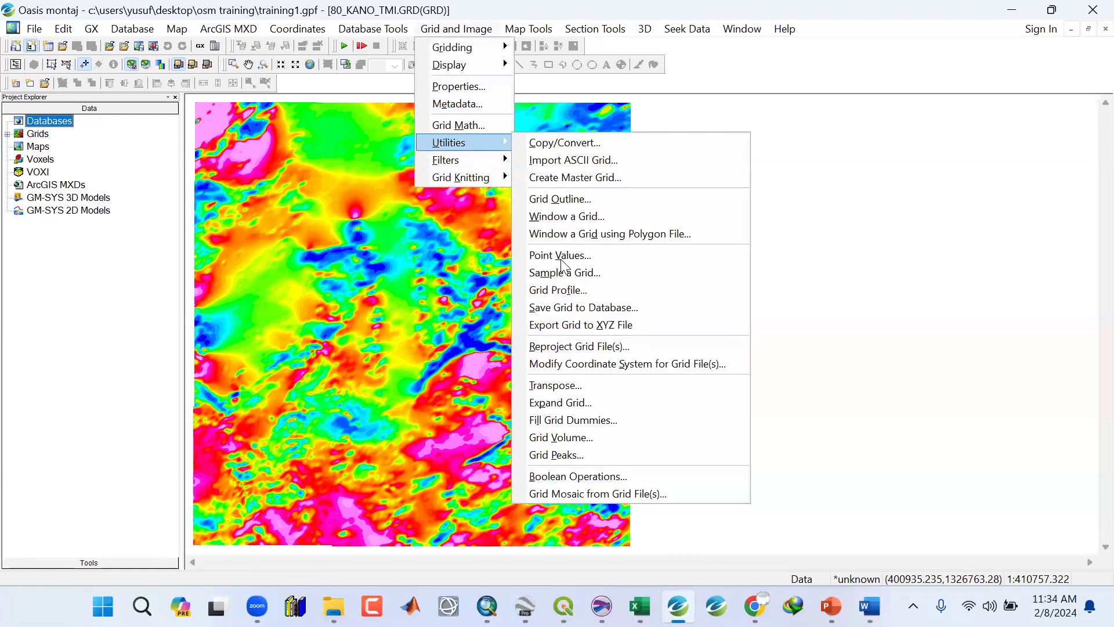
{"action": "key", "text": "Down"}
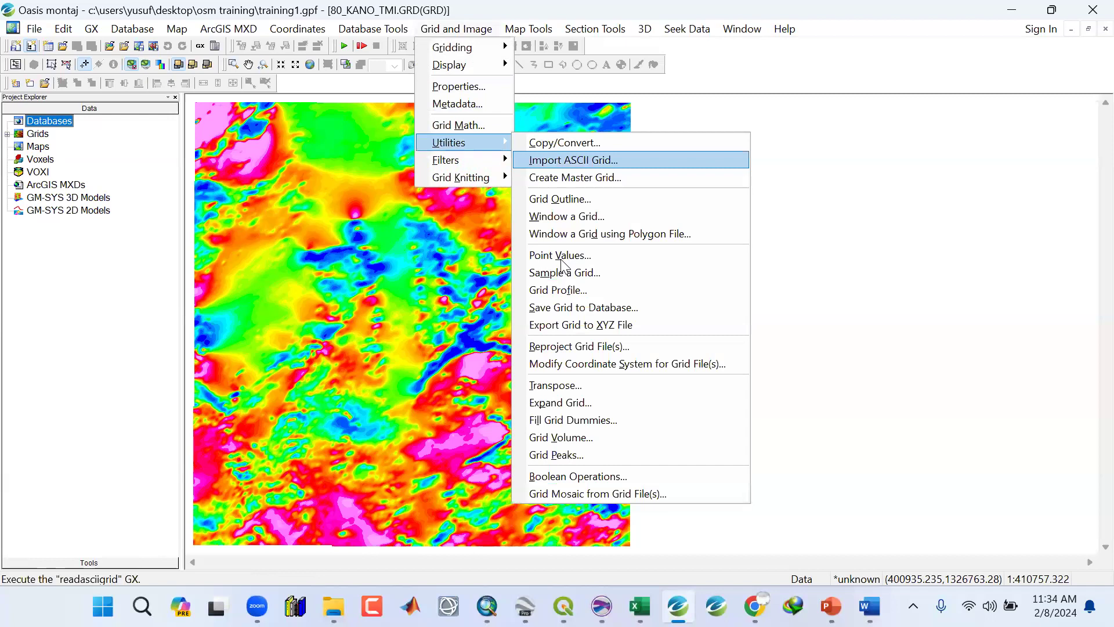
{"action": "key", "text": "Down"}
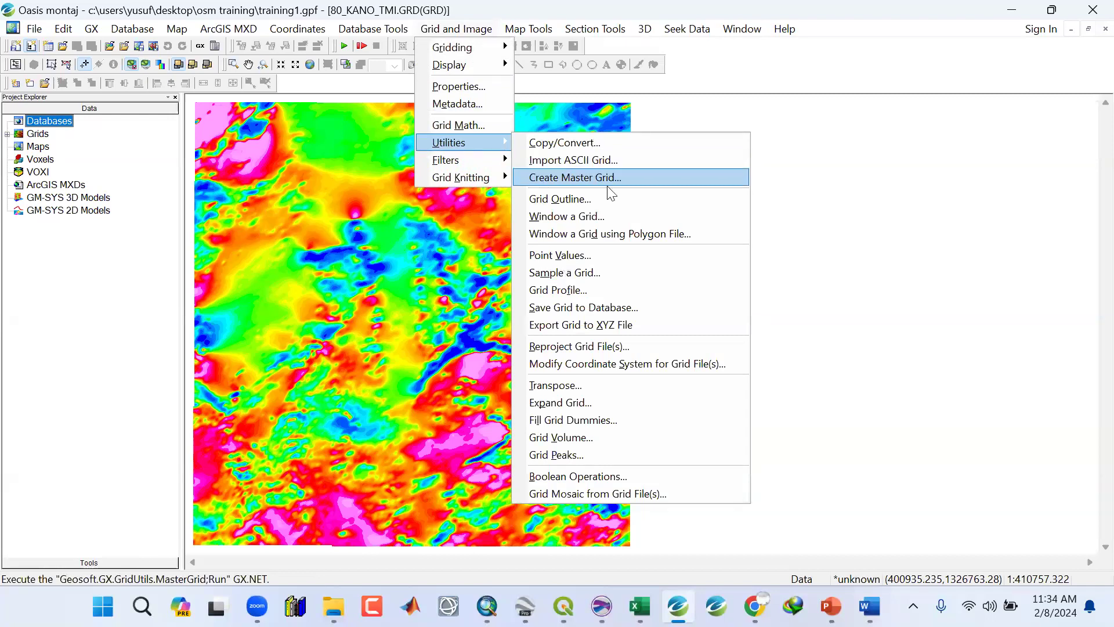
{"action": "left_click", "coordinate": [636, 256]}
{"action": "left_click", "coordinate": [672, 264]}
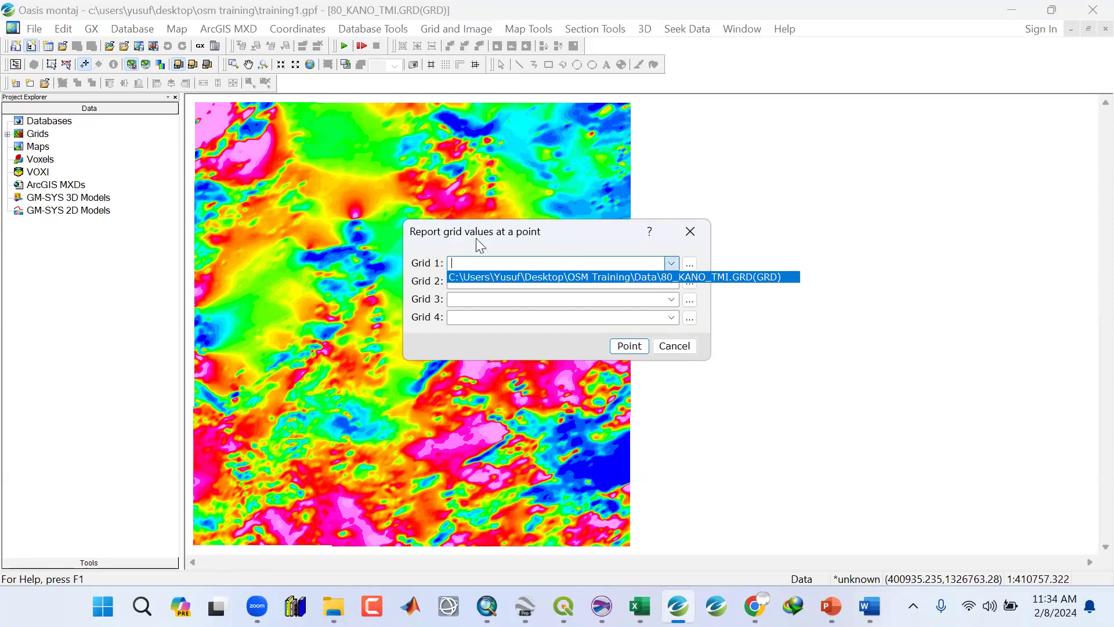
Open the help topic for the grid values dialog and read its description.
{"action": "left_click", "coordinate": [420, 266]}
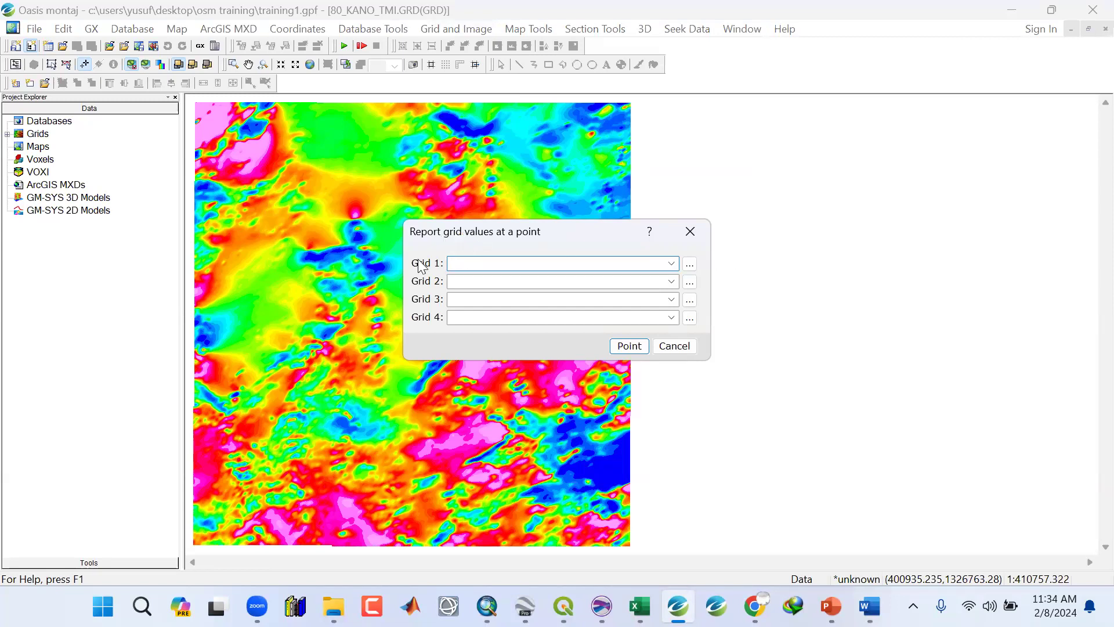
{"action": "left_click", "coordinate": [648, 233]}
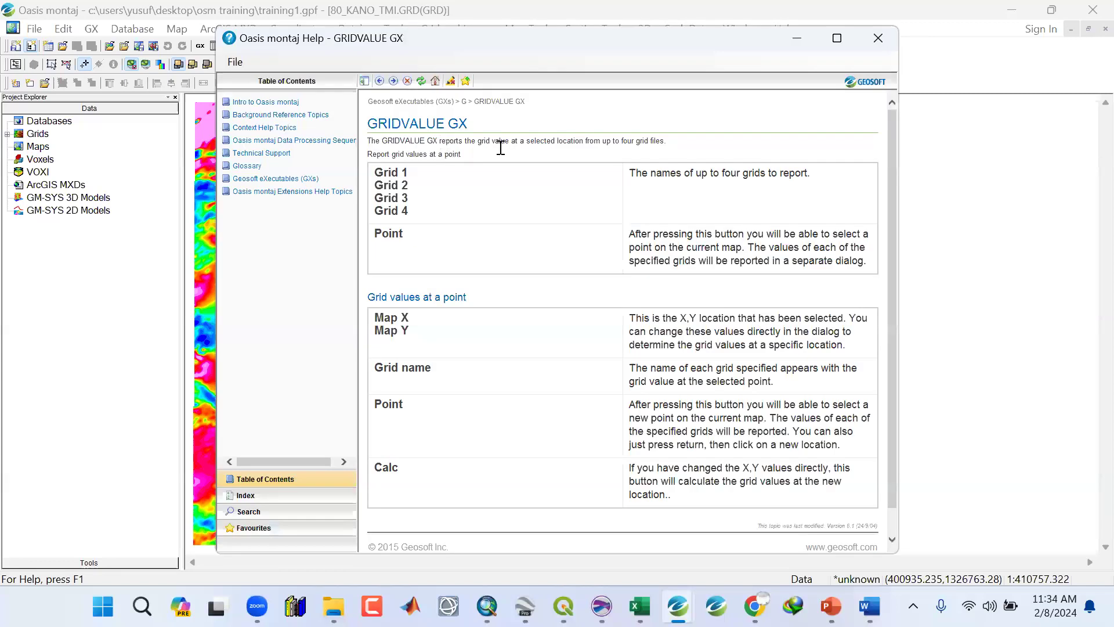
{"action": "left_click_drag", "start_coordinate": [439, 141], "coordinate": [675, 142]}
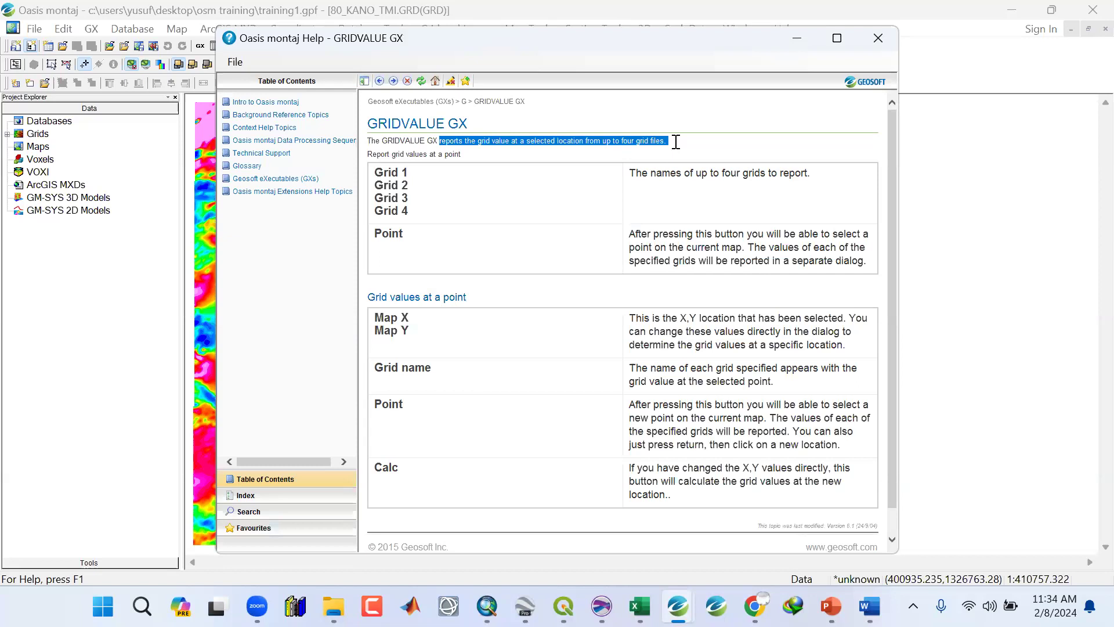
{"action": "left_click", "coordinate": [627, 149]}
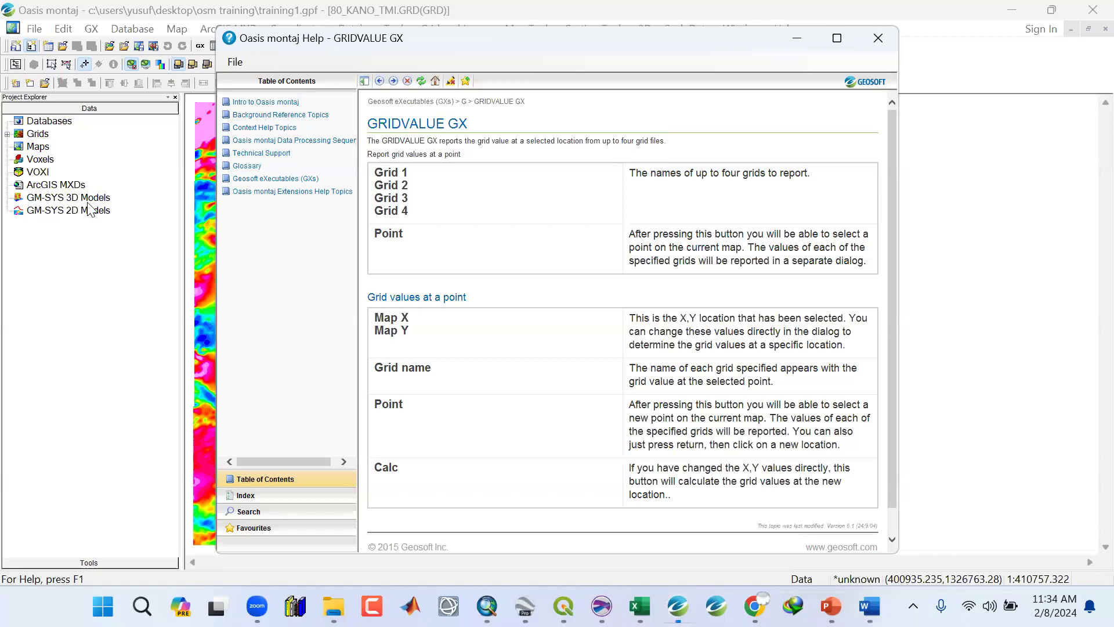
{"action": "left_click", "coordinate": [31, 139]}
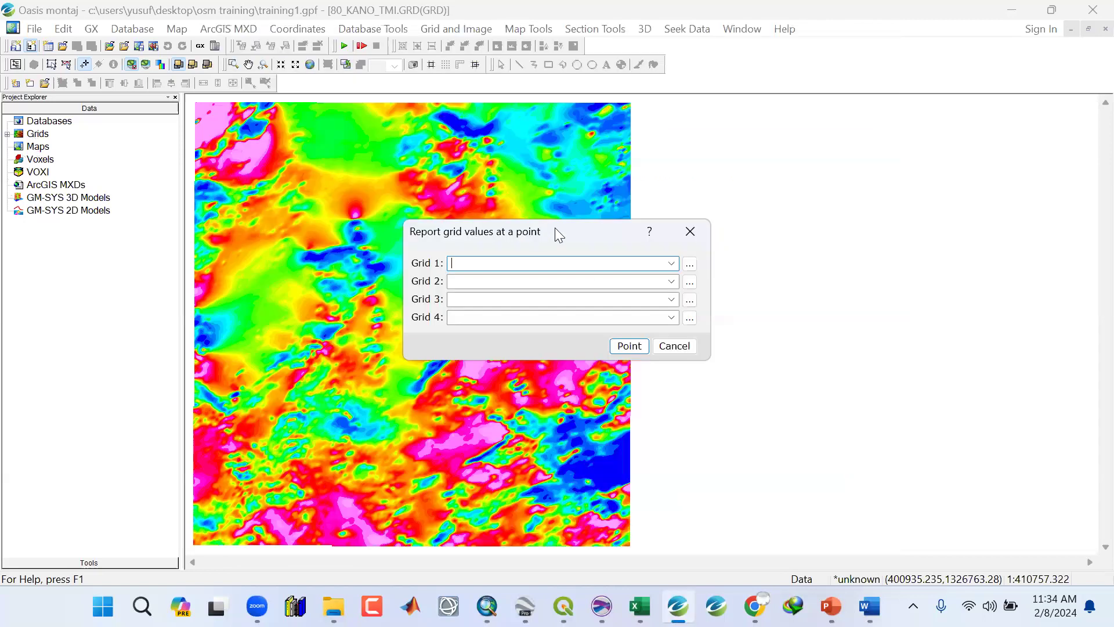
Set Grid 1 to the 80_KANO_TMI grid and start picking a point on the map.
{"action": "left_click", "coordinate": [673, 264]}
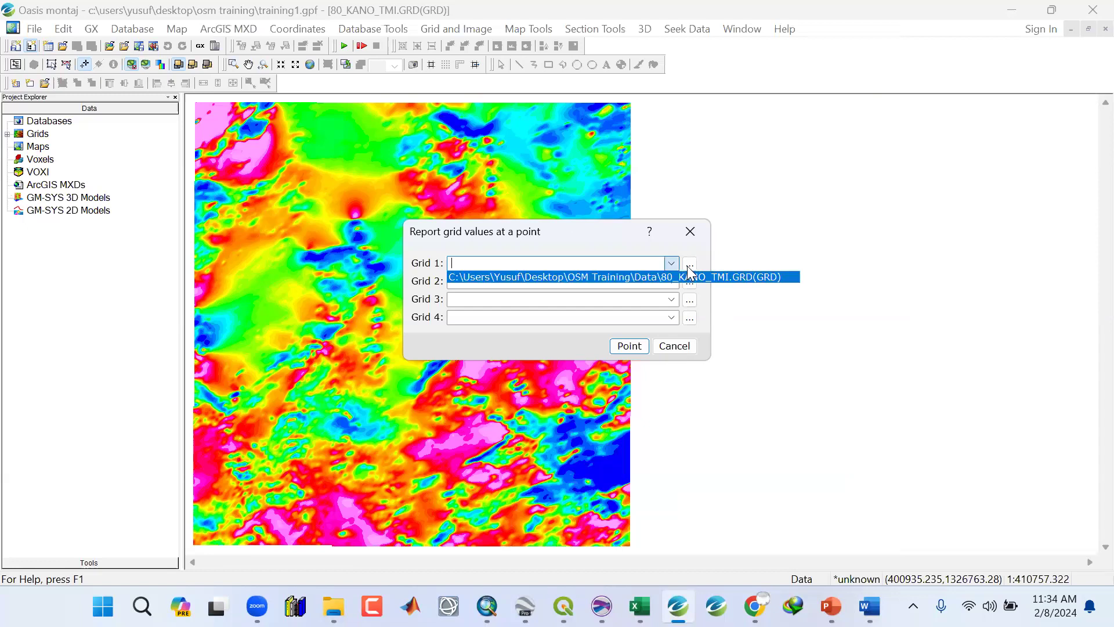
{"action": "left_click", "coordinate": [673, 268]}
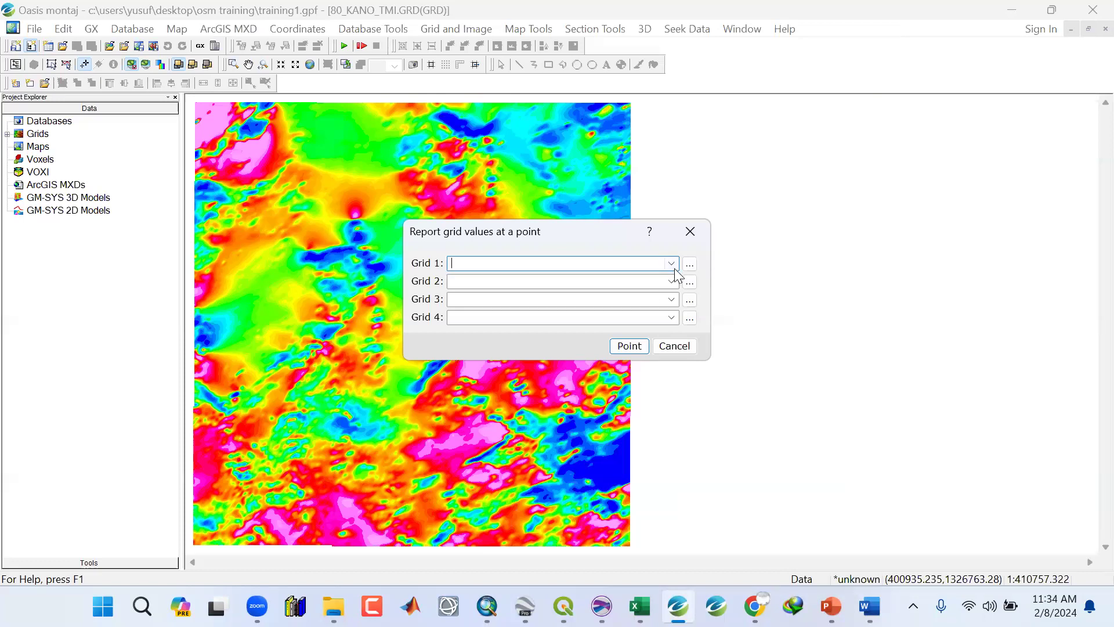
{"action": "left_click", "coordinate": [671, 264]}
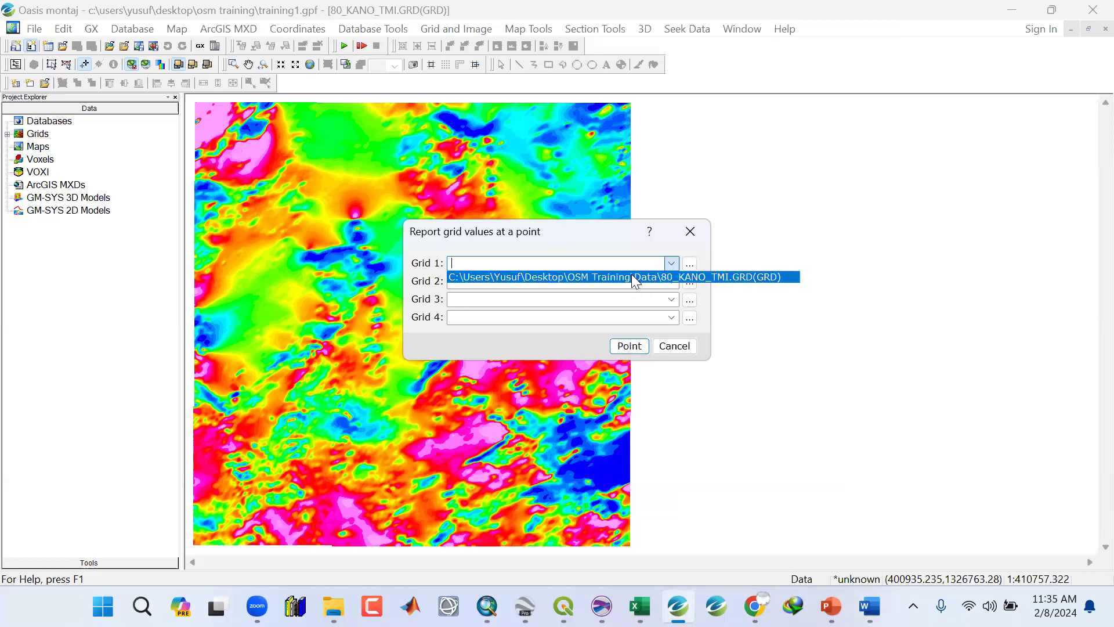
{"action": "left_click", "coordinate": [630, 348]}
{"action": "left_click", "coordinate": [629, 346]}
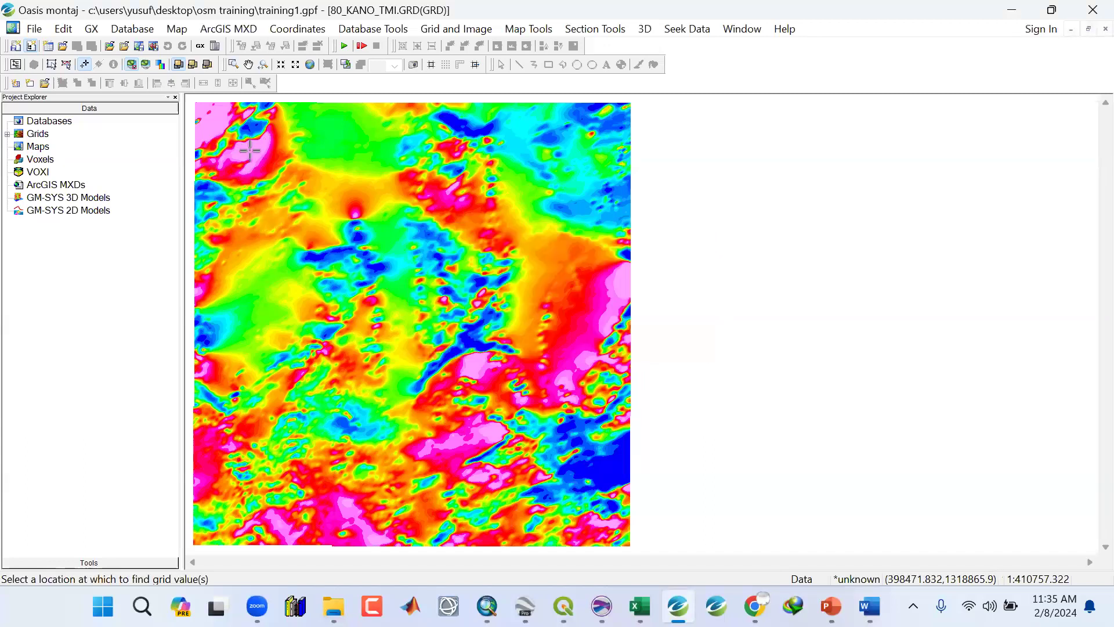
Pick a point on the map and read its 80_KANO_TMI grid value in the point values dialog, then close it.
{"action": "left_click", "coordinate": [249, 150]}
{"action": "left_click", "coordinate": [496, 172]}
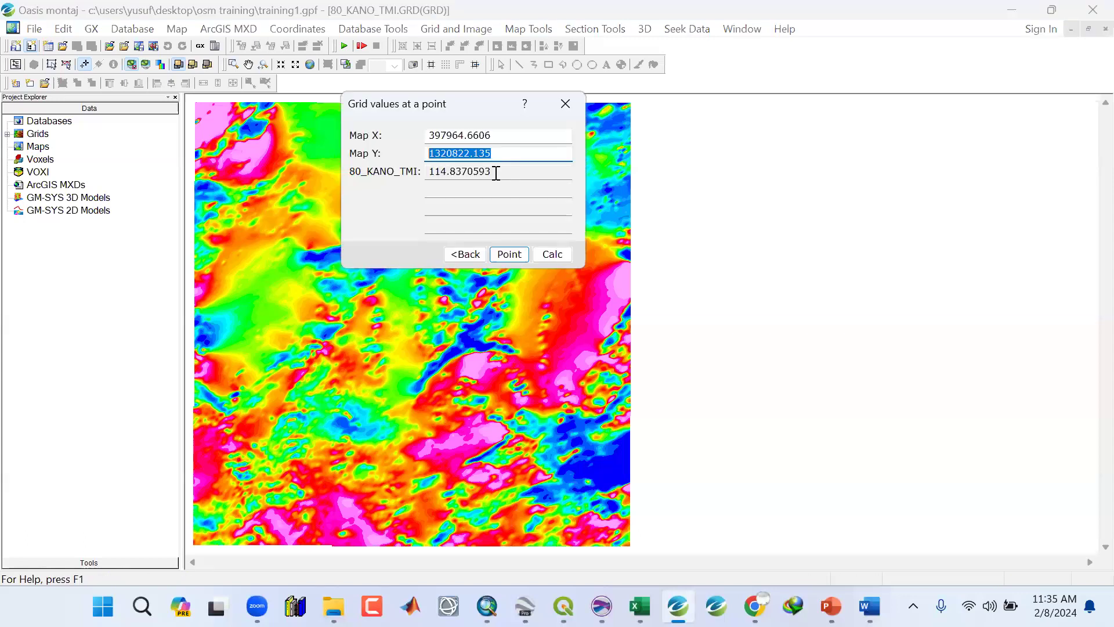
{"action": "left_click", "coordinate": [432, 171]}
{"action": "double_click", "coordinate": [430, 169]}
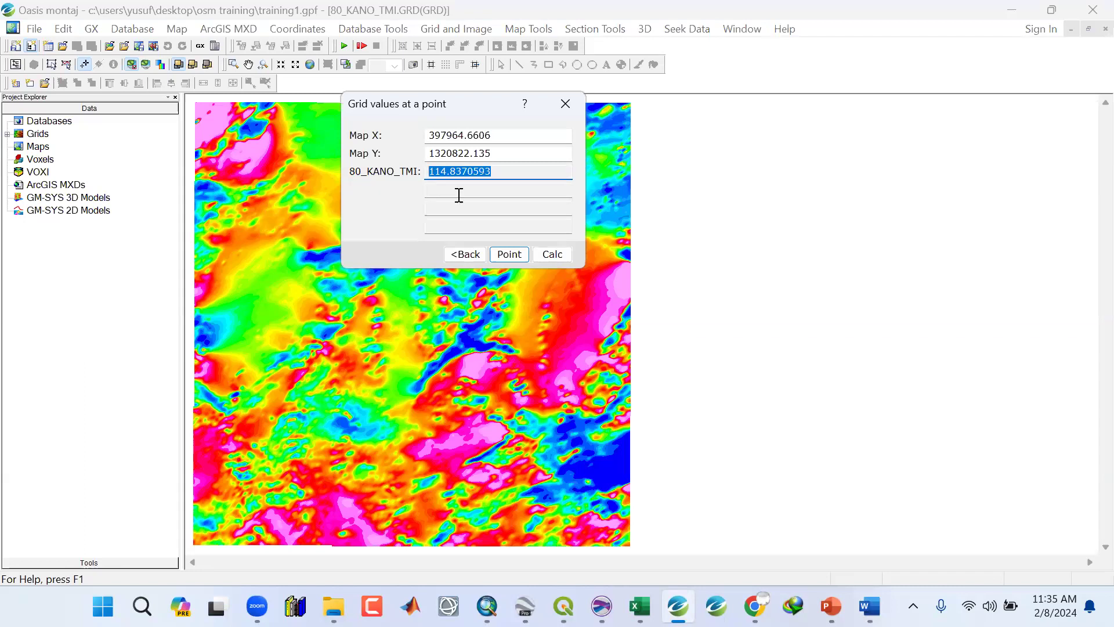
{"action": "left_click", "coordinate": [505, 255]}
{"action": "left_click", "coordinate": [553, 106]}
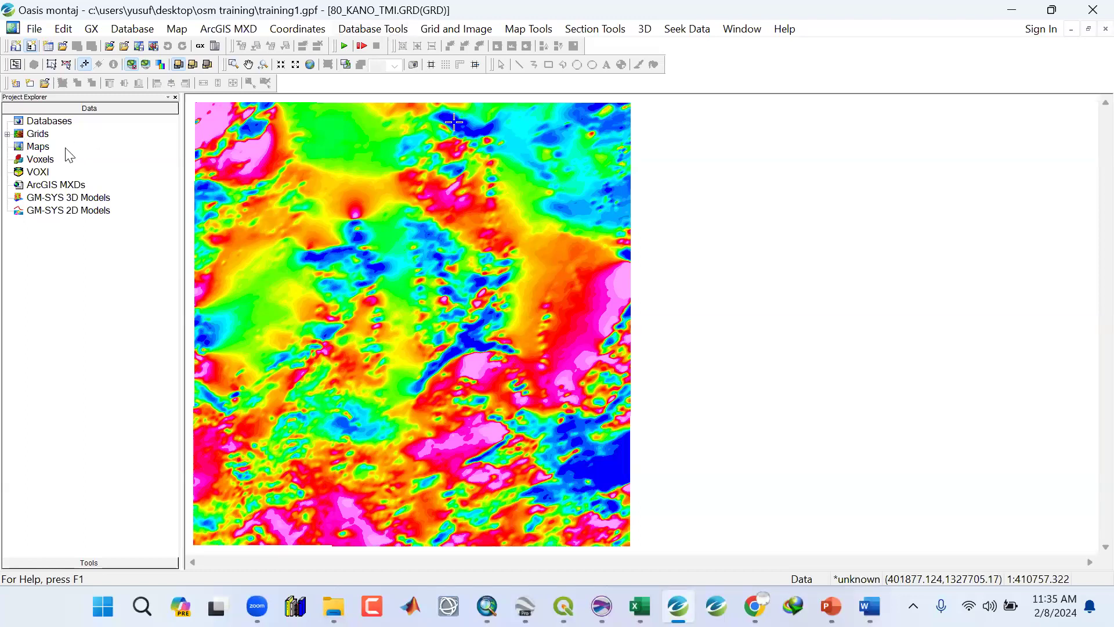
Expand the Grids folder and open the Save Grid to Database utility.
{"action": "left_click", "coordinate": [8, 134]}
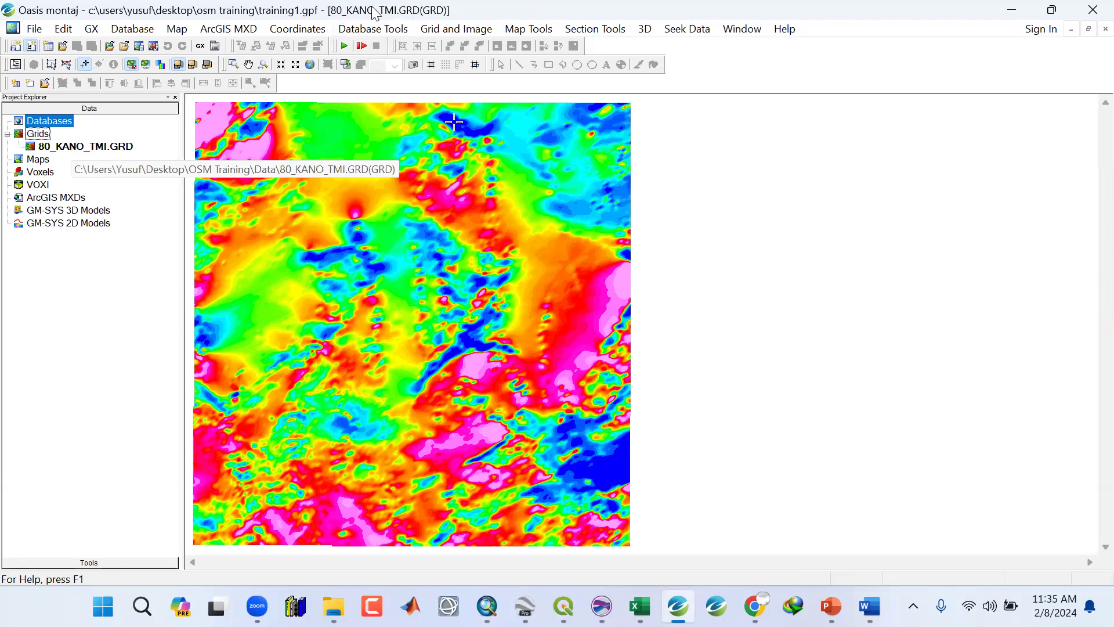
{"action": "left_click", "coordinate": [450, 32]}
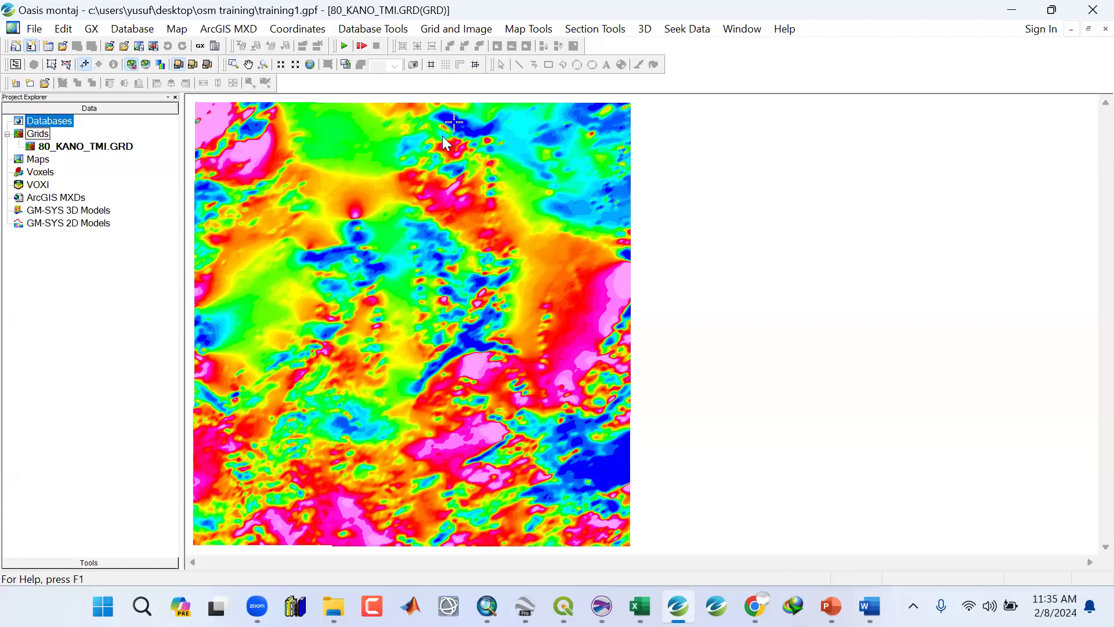
{"action": "mouse_move", "coordinate": [457, 144]}
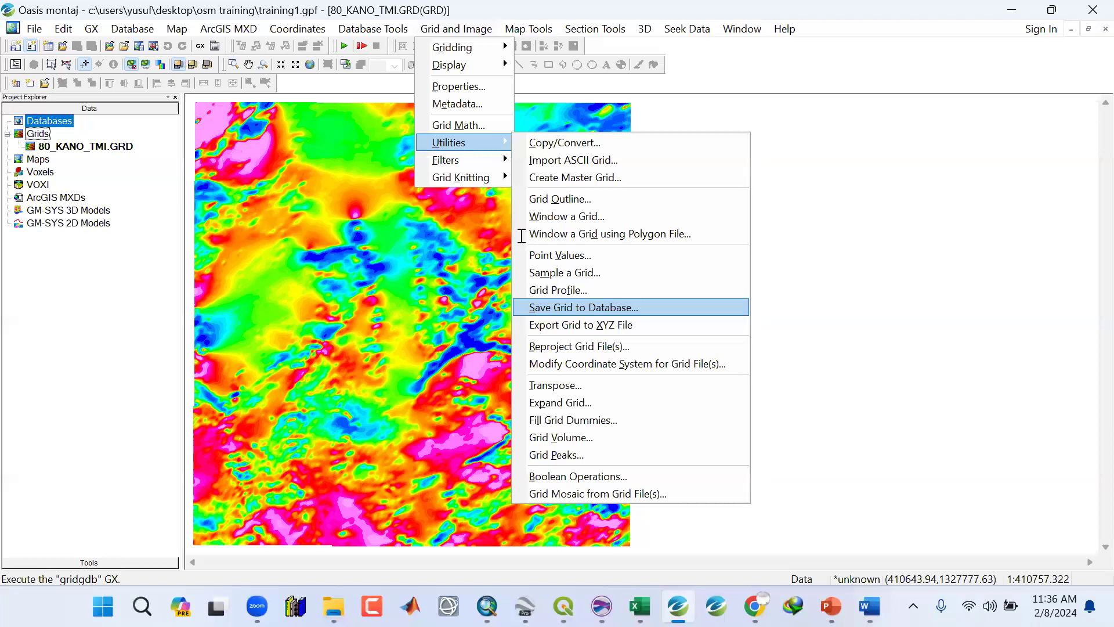
{"action": "key", "text": "Return"}
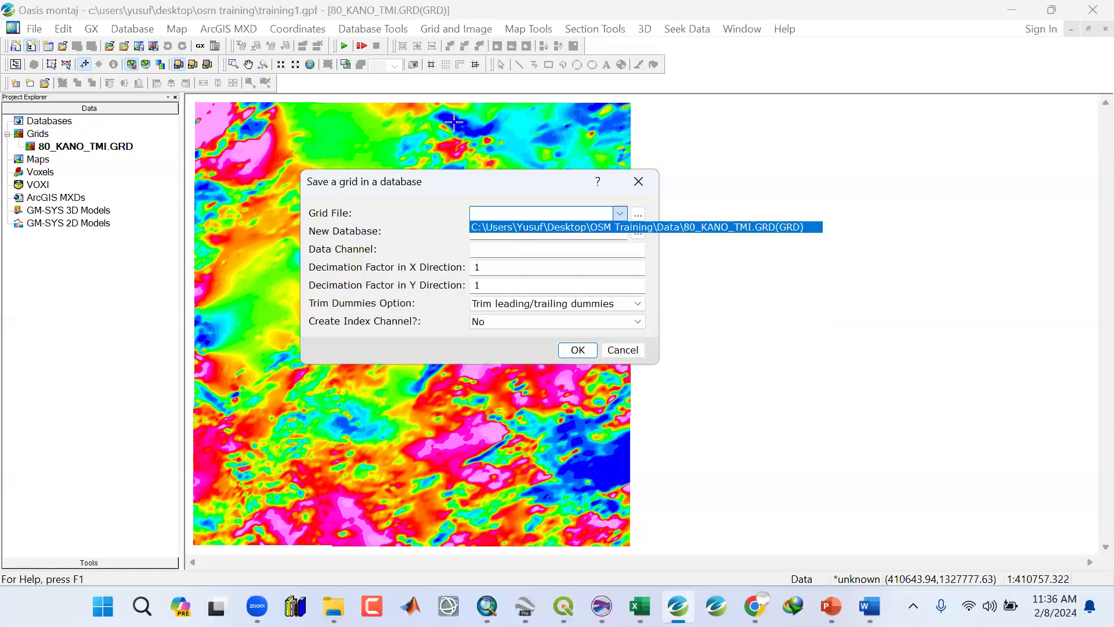
Choose the 80_KANO_TMI grid file, name the new database TMI, and set the data channel to Z.
{"action": "key", "text": "Tab"}
{"action": "type", "text": "TM"}
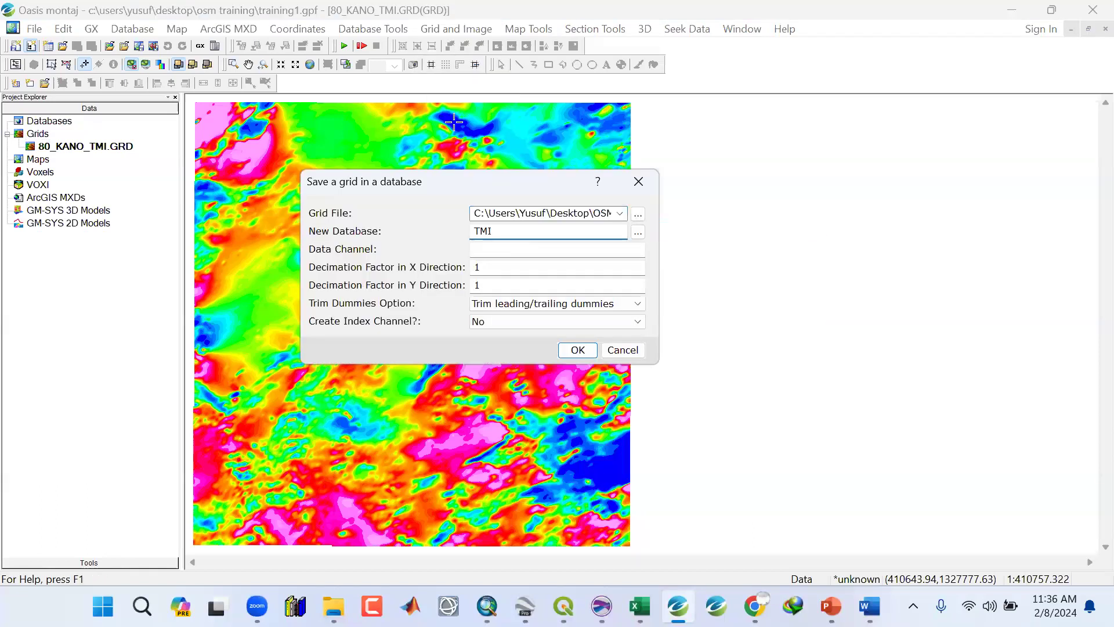
{"action": "type", "text": "I"}
{"action": "left_click", "coordinate": [483, 255]}
{"action": "type", "text": "Z"}
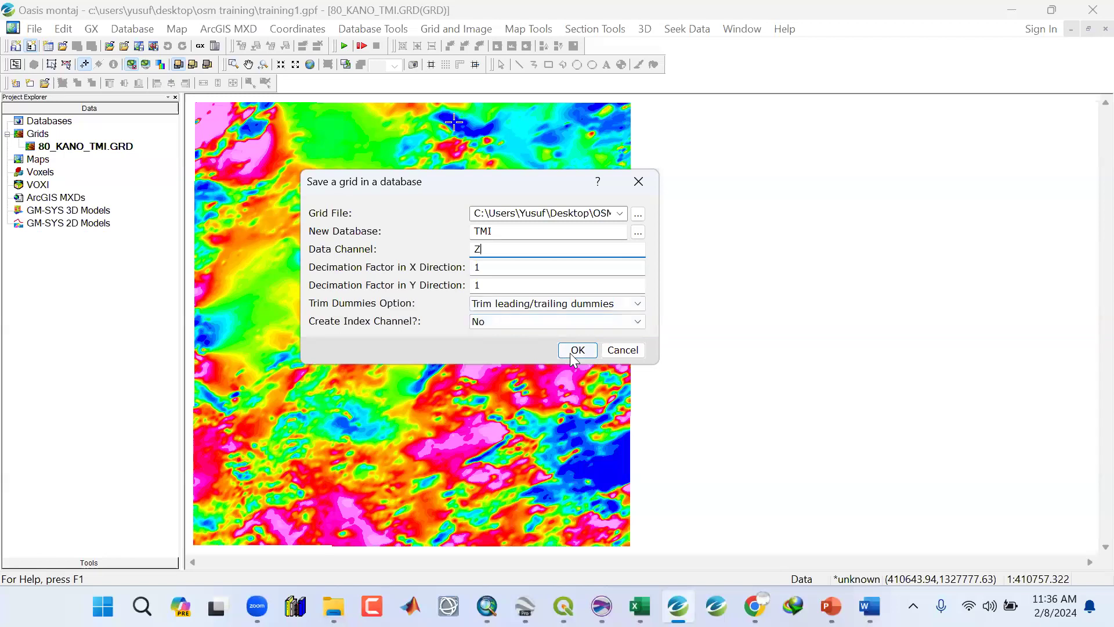
Review the help topic for the grid-to-database options, then run the export into the TMI database.
{"action": "left_click", "coordinate": [597, 181]}
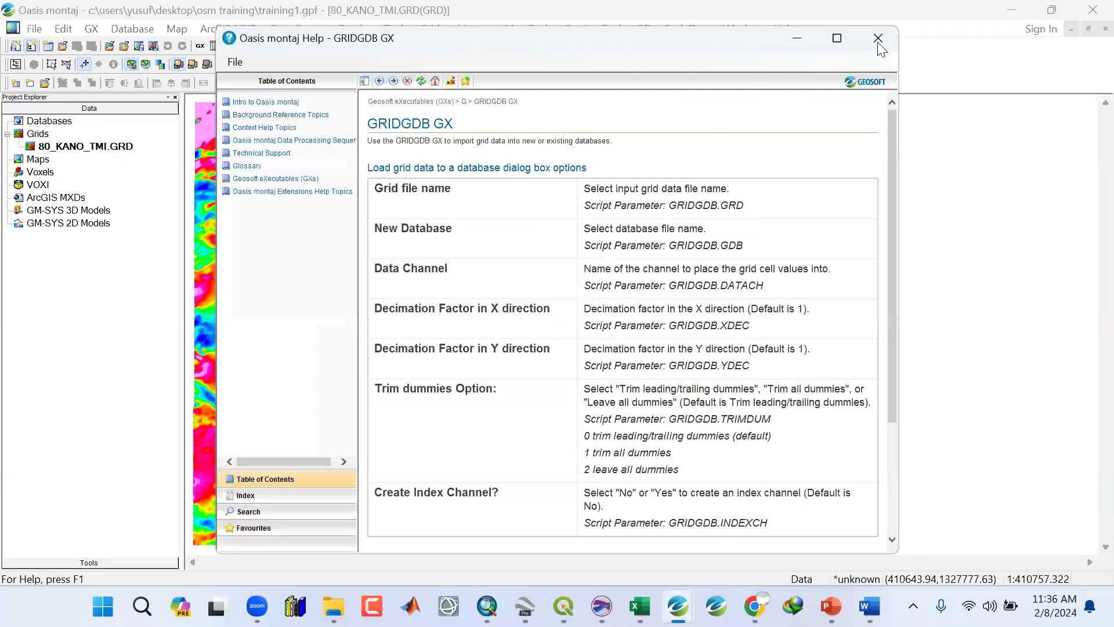
{"action": "scroll", "coordinate": [877, 43], "scroll_direction": "down", "scroll_amount": 3}
{"action": "left_click", "coordinate": [878, 42]}
{"action": "scroll", "coordinate": [569, 325], "scroll_direction": "up", "scroll_amount": 3}
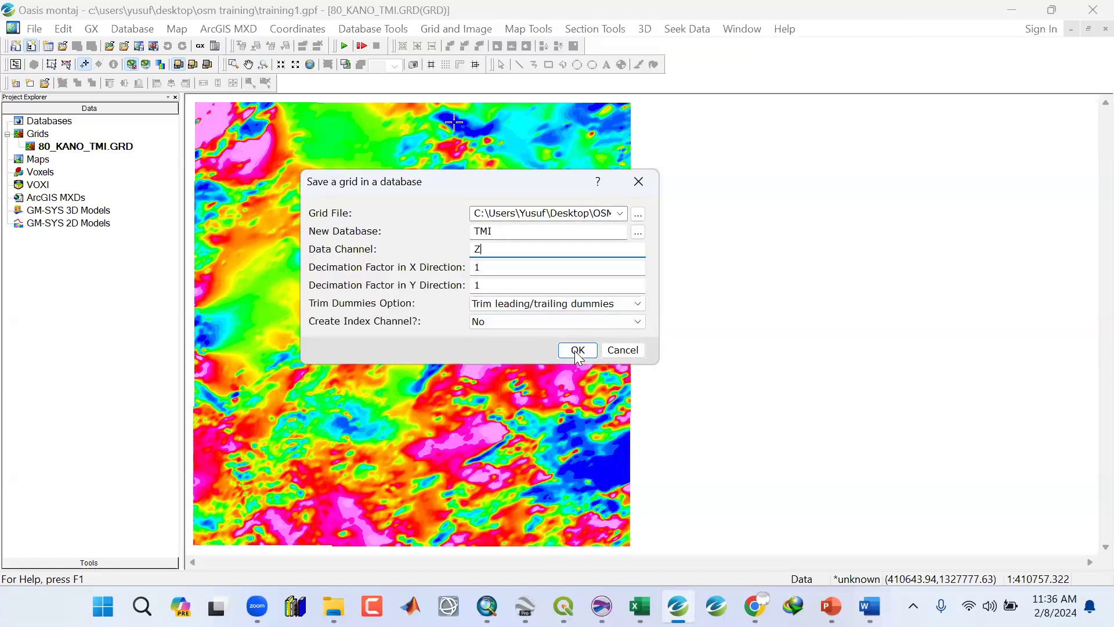
{"action": "left_click", "coordinate": [578, 351]}
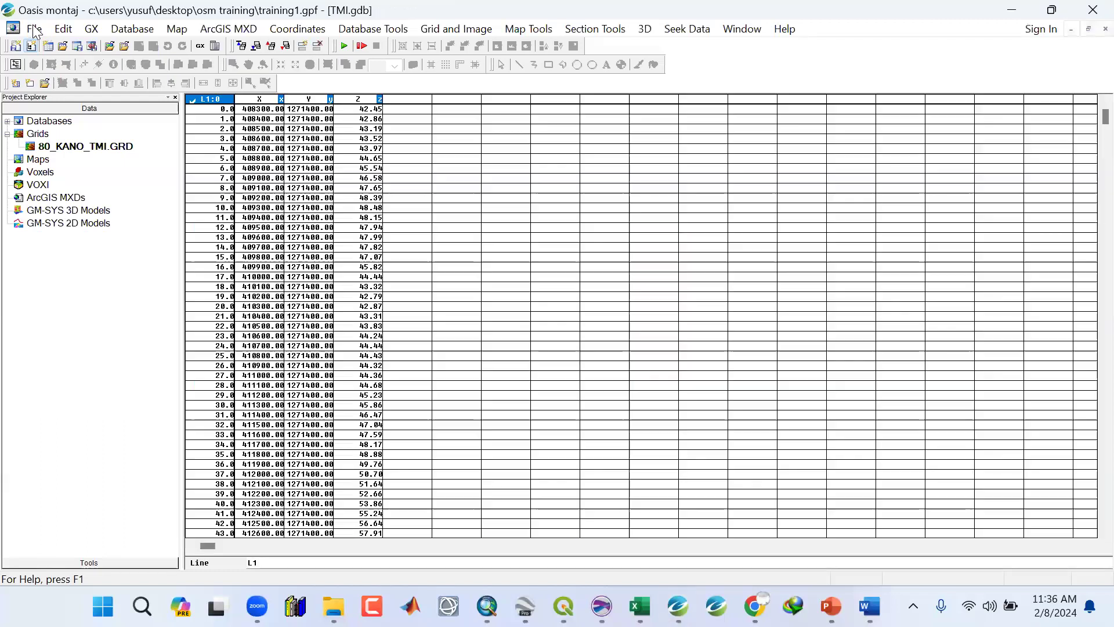
Save the project without saving the changes to the displayed grid map.
{"action": "left_click", "coordinate": [33, 29]}
{"action": "mouse_move", "coordinate": [165, 48]}
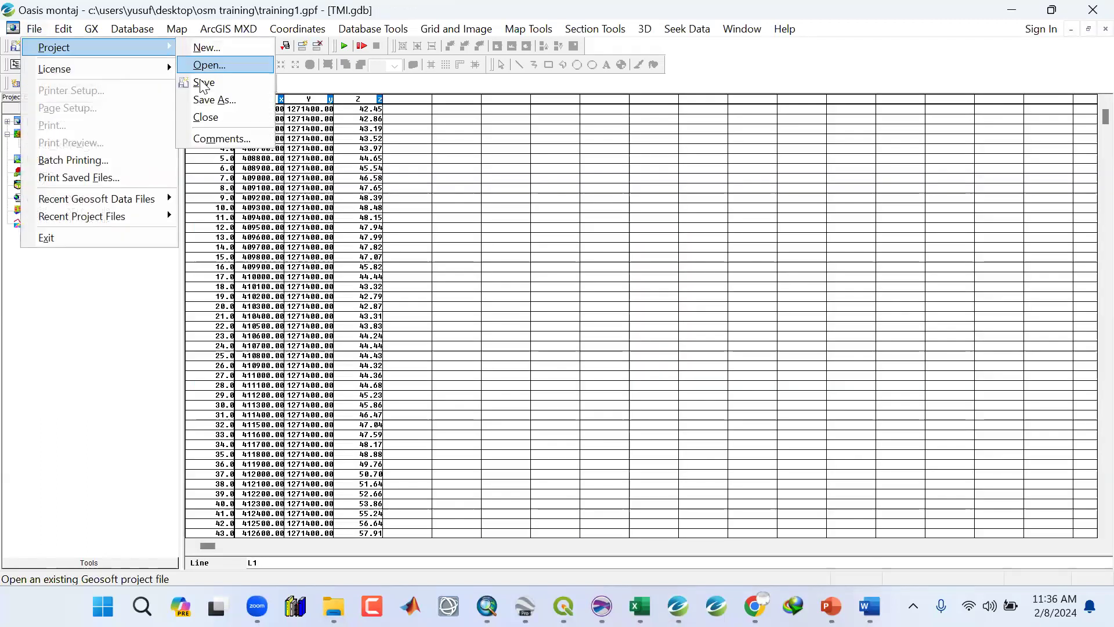
{"action": "left_click", "coordinate": [203, 84]}
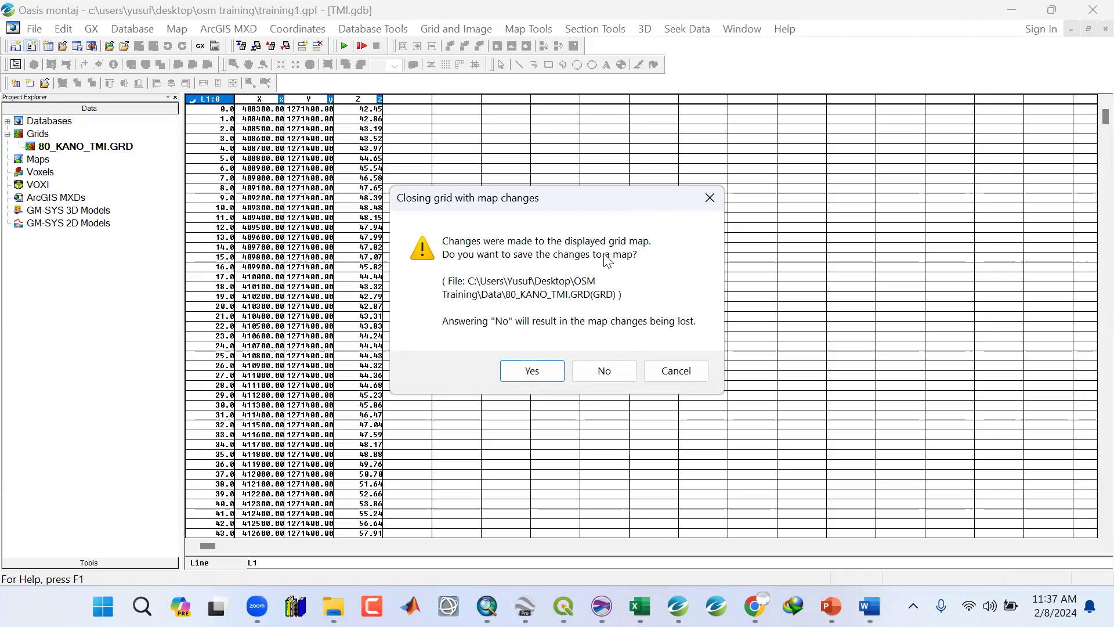
{"action": "left_click", "coordinate": [605, 372]}
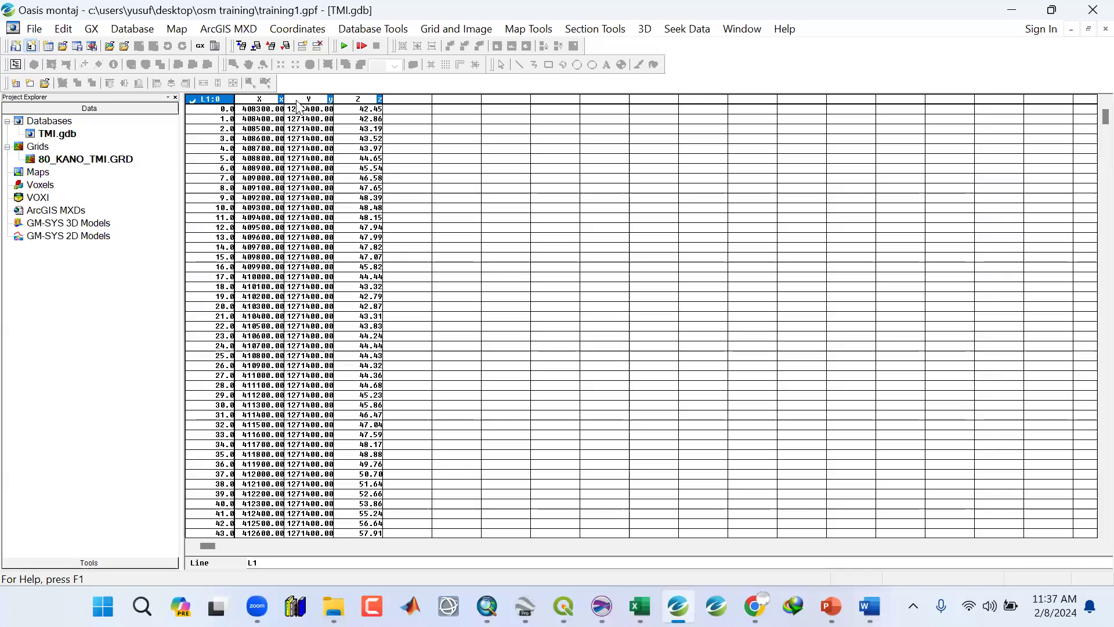
Browse the X, Y and Z channel values of the first line in the TMI database.
{"action": "left_click", "coordinate": [278, 99]}
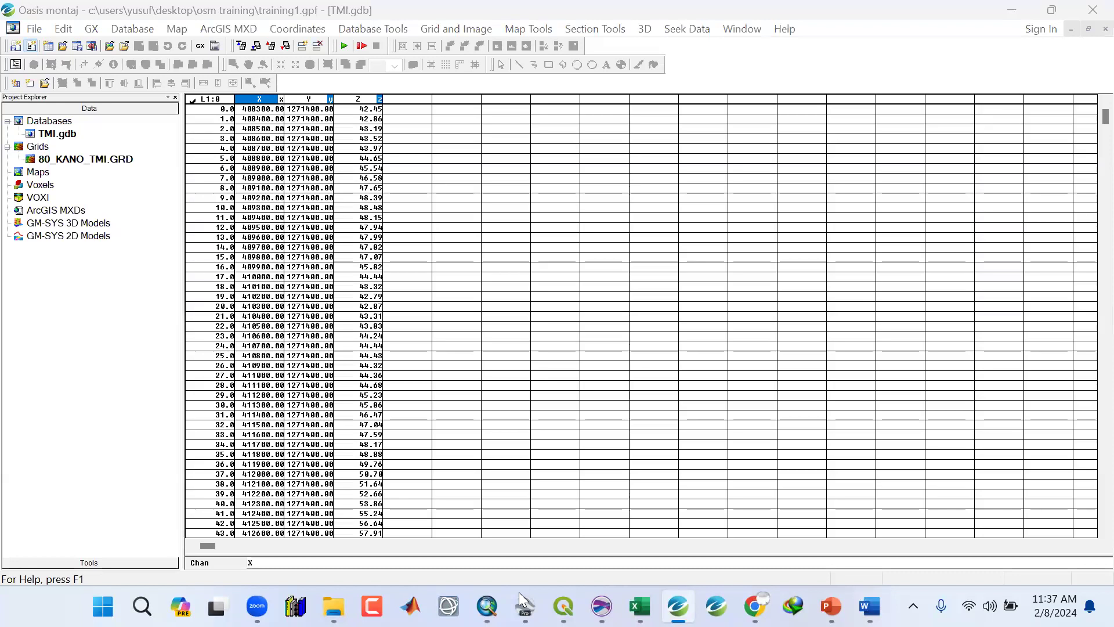
{"action": "left_click_drag", "start_coordinate": [518, 592], "coordinate": [434, 299]}
{"action": "left_click_drag", "start_coordinate": [1105, 118], "coordinate": [1105, 498]}
{"action": "scroll", "coordinate": [441, 111], "scroll_direction": "up", "scroll_amount": 20}
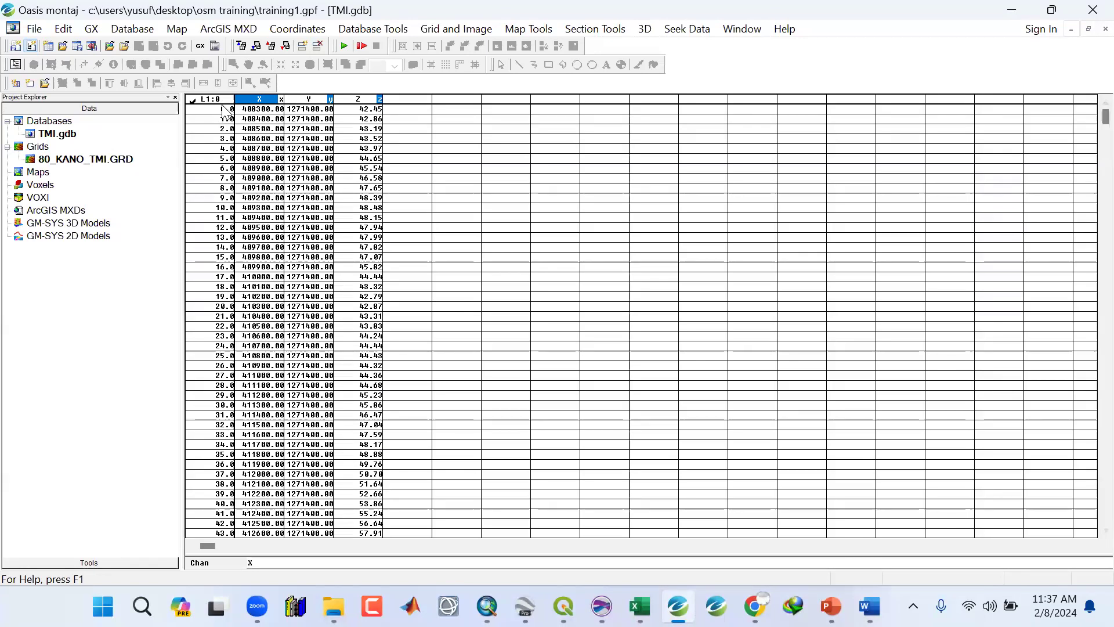
{"action": "left_click", "coordinate": [1087, 106]}
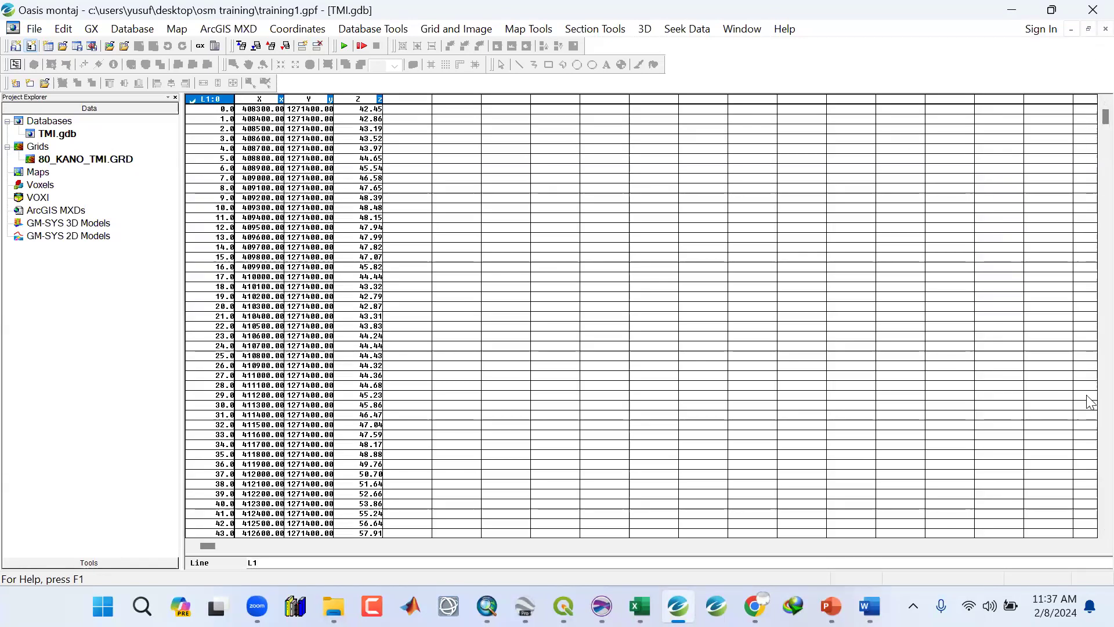
{"action": "scroll", "coordinate": [1090, 476], "scroll_direction": "down", "scroll_amount": 20}
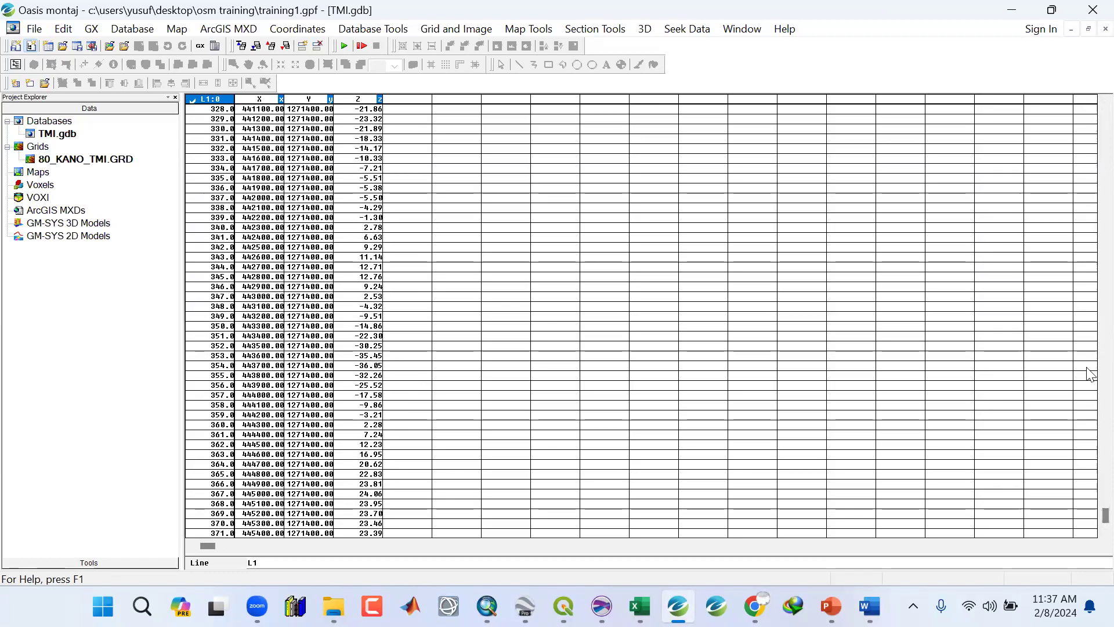
{"action": "scroll", "coordinate": [201, 115], "scroll_direction": "up", "scroll_amount": 20}
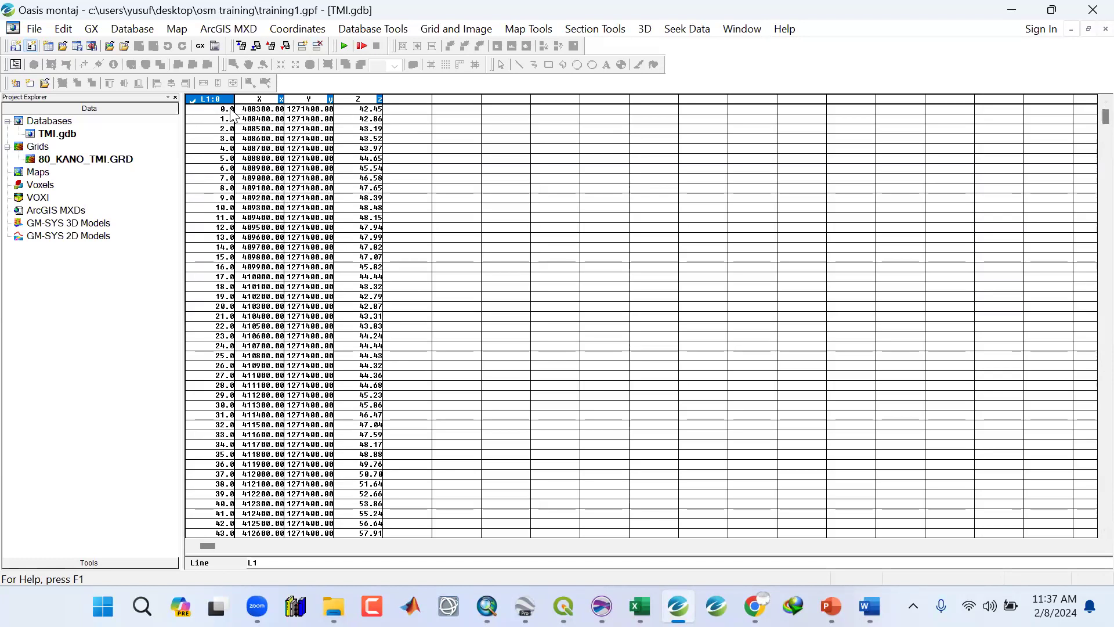
Open the database's line list, scroll through the lines, and jump to the last line, L554.
{"action": "right_click", "coordinate": [210, 129]}
{"action": "left_click", "coordinate": [237, 107]}
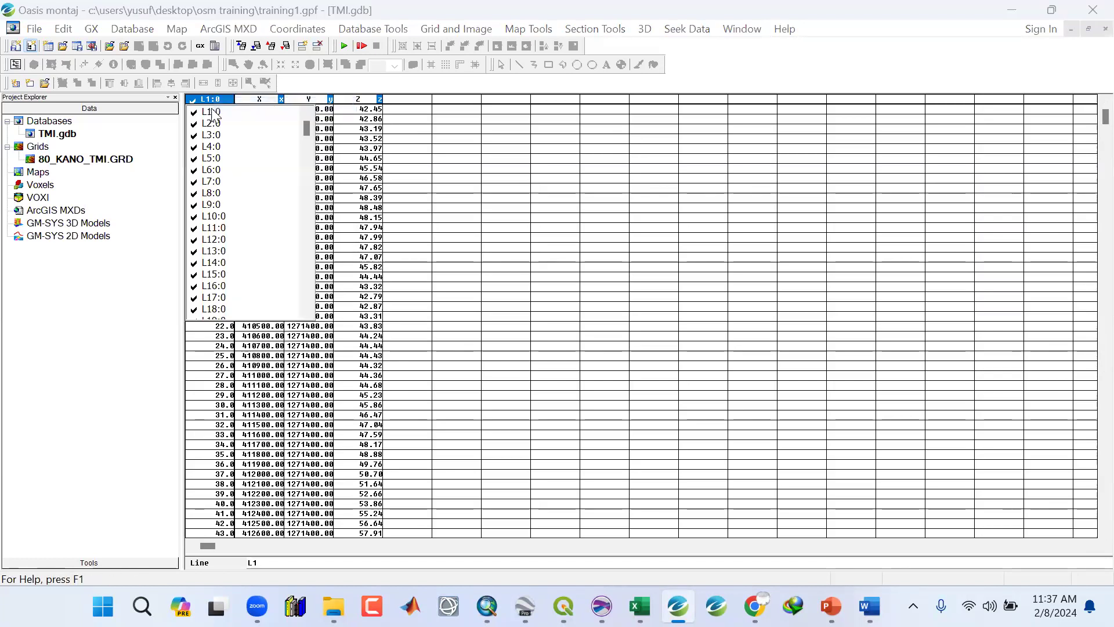
{"action": "left_click", "coordinate": [231, 111]}
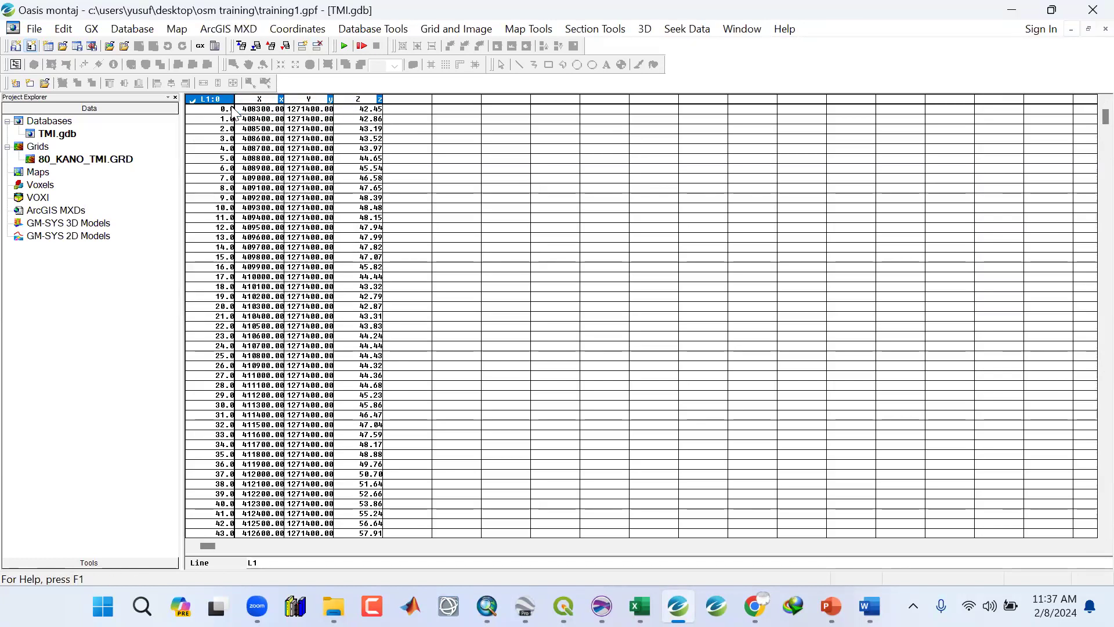
{"action": "right_click", "coordinate": [231, 110]}
{"action": "left_click", "coordinate": [239, 109]}
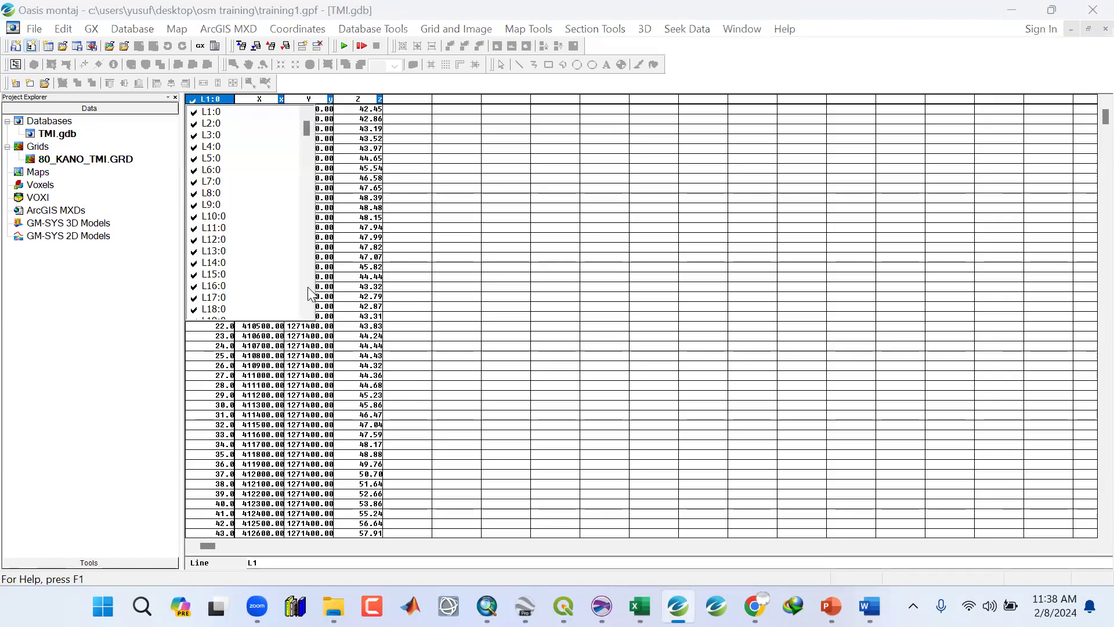
{"action": "scroll", "coordinate": [220, 290], "scroll_direction": "down", "scroll_amount": 20}
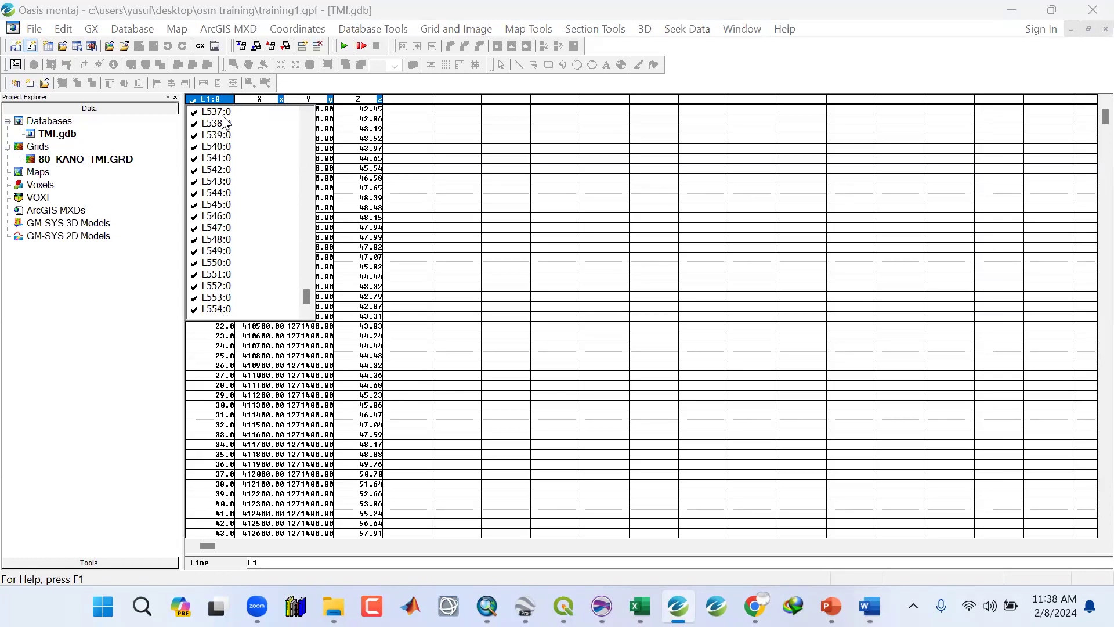
{"action": "key", "text": "Escape"}
{"action": "key", "text": "ctrl+End"}
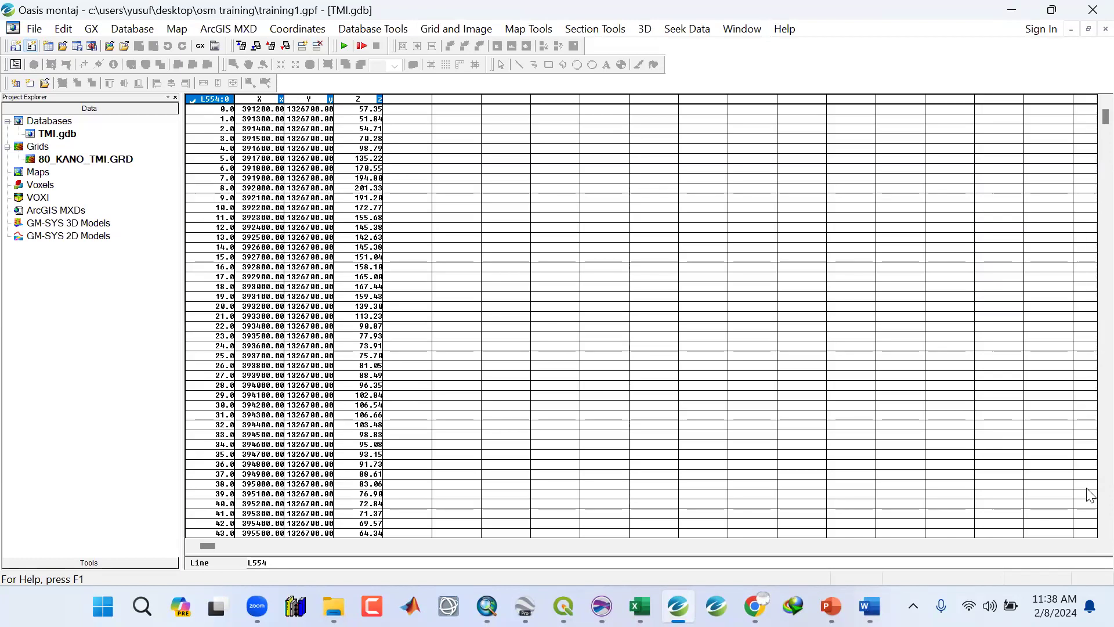
Scroll through line L554's values and open the line list from the line header.
{"action": "scroll", "coordinate": [574, 471], "scroll_direction": "down", "scroll_amount": 12}
{"action": "scroll", "coordinate": [1087, 514], "scroll_direction": "down", "scroll_amount": 20}
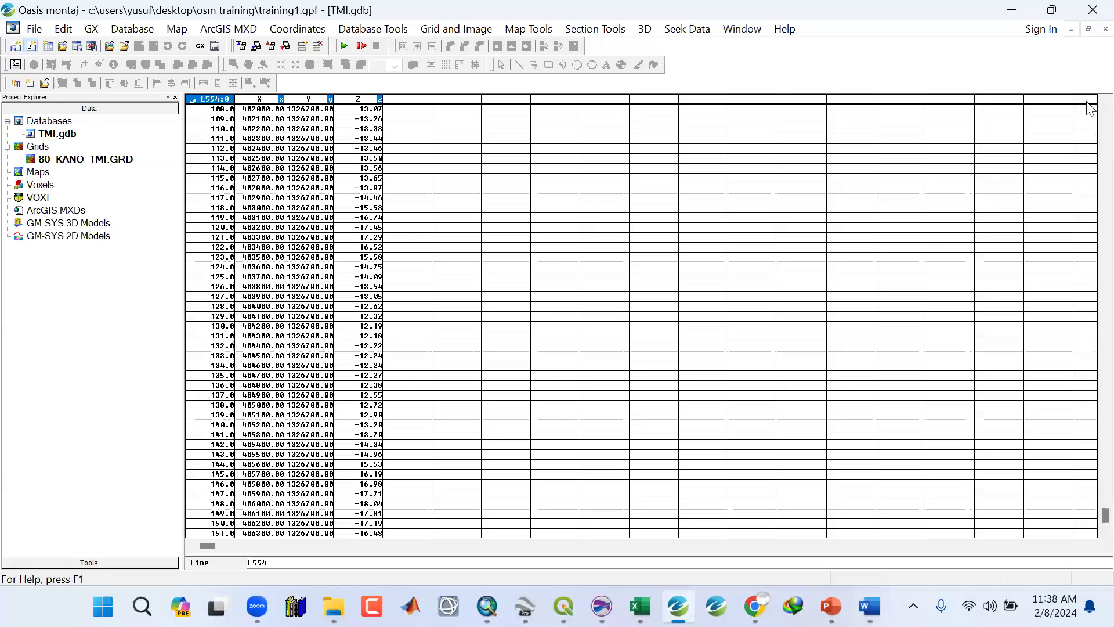
{"action": "scroll", "coordinate": [380, 182], "scroll_direction": "up", "scroll_amount": 20}
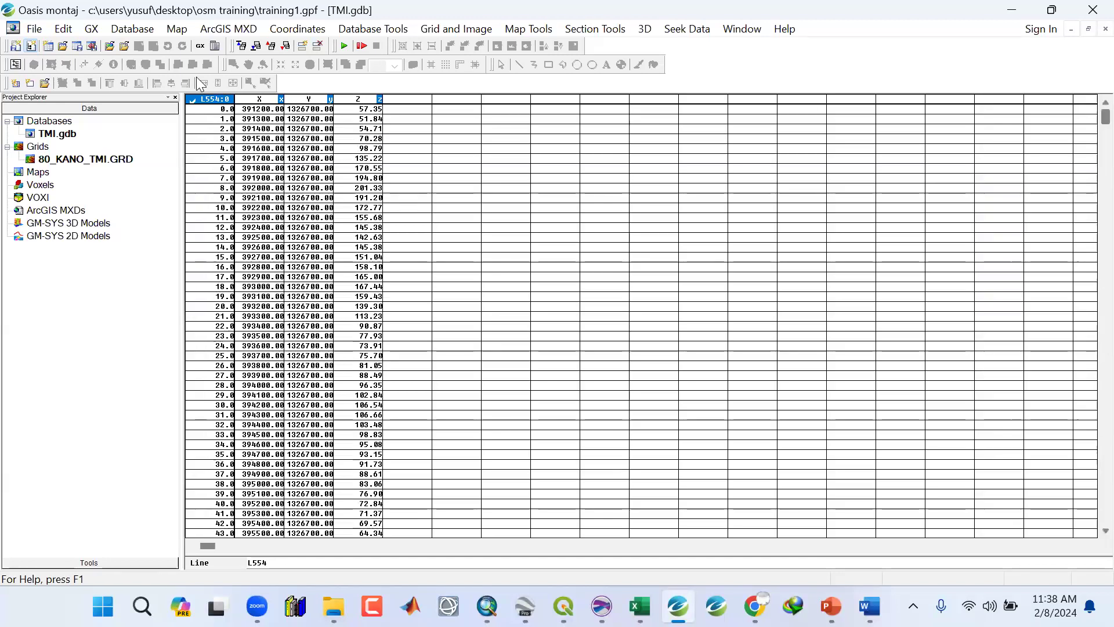
{"action": "right_click", "coordinate": [225, 108]}
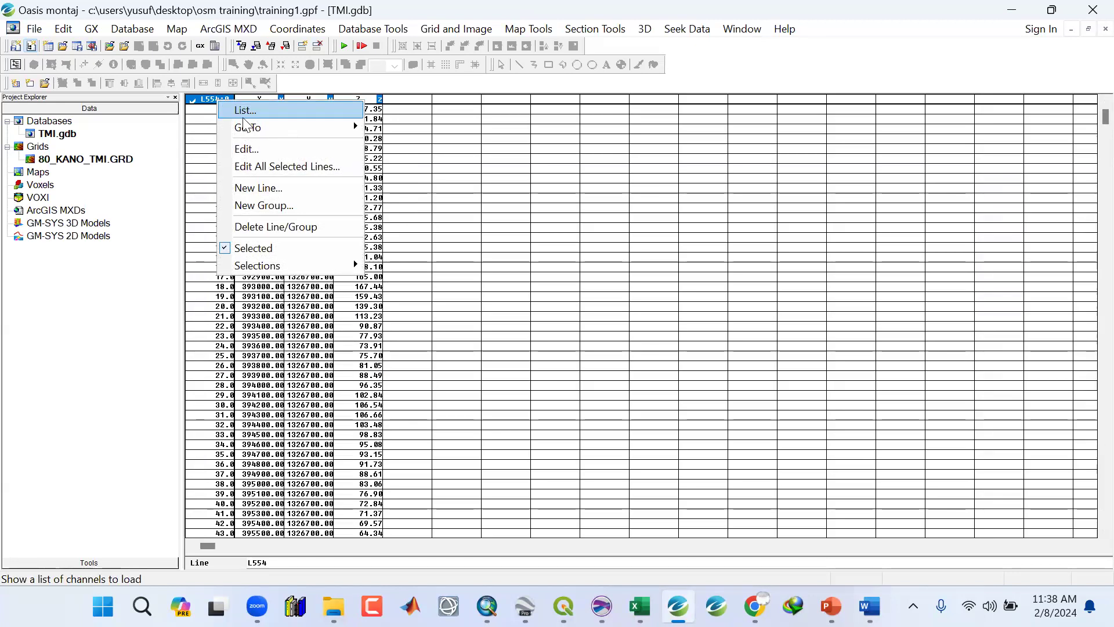
{"action": "left_click", "coordinate": [224, 111]}
{"action": "left_click", "coordinate": [277, 110]}
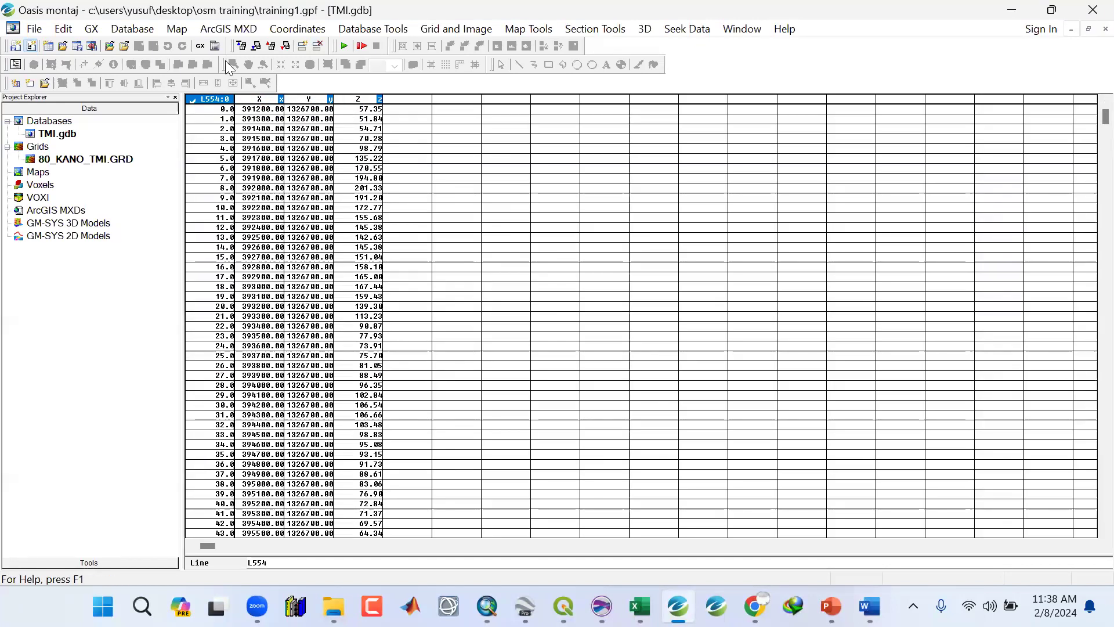
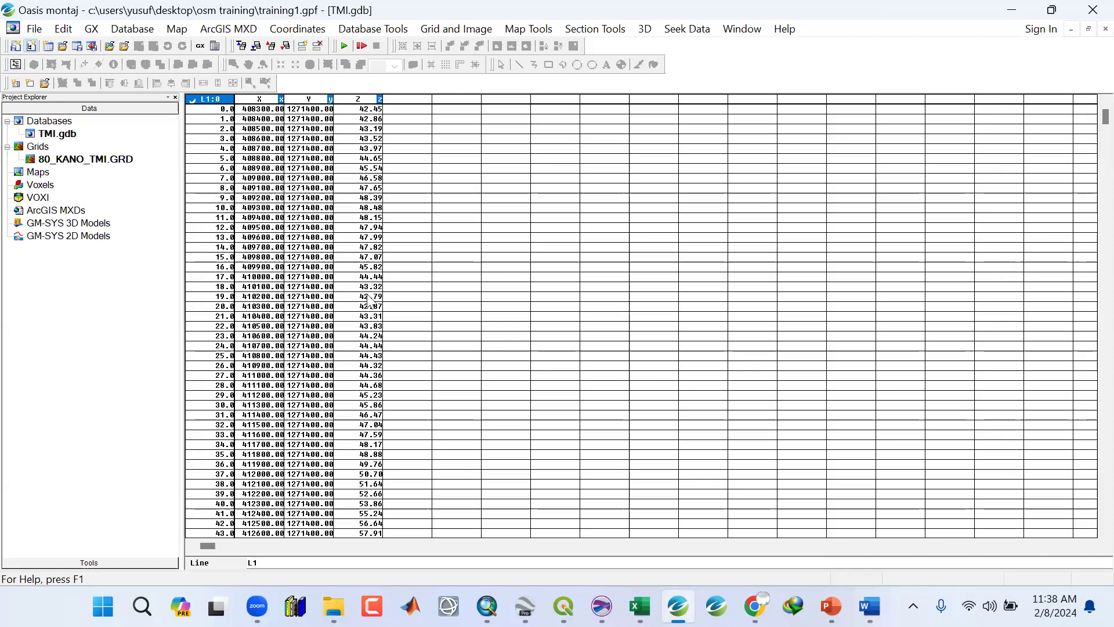
Rename the X channel of the TMI database as DDD.
{"action": "left_click", "coordinate": [268, 103]}
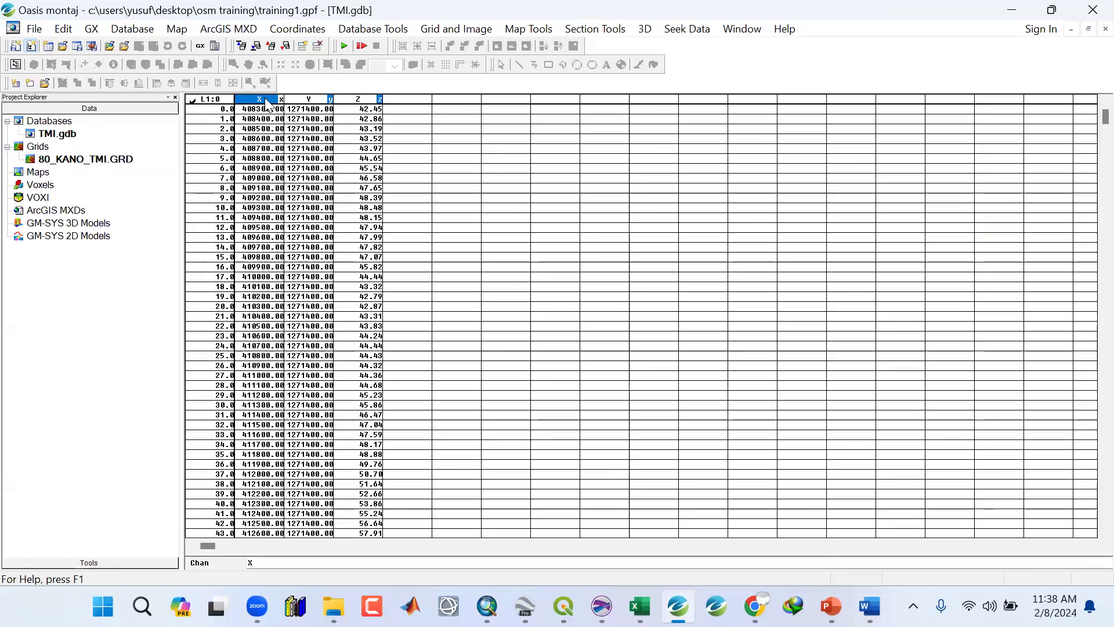
{"action": "right_click", "coordinate": [268, 102]}
{"action": "left_click", "coordinate": [305, 125]}
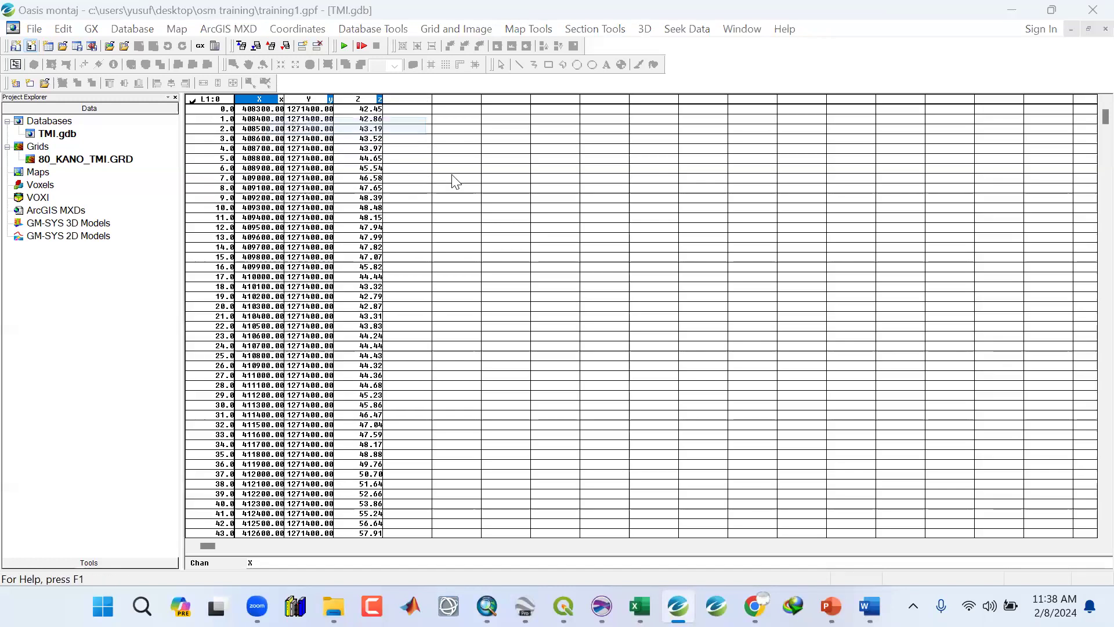
{"action": "type", "text": "DDD"}
{"action": "left_click", "coordinate": [516, 440]}
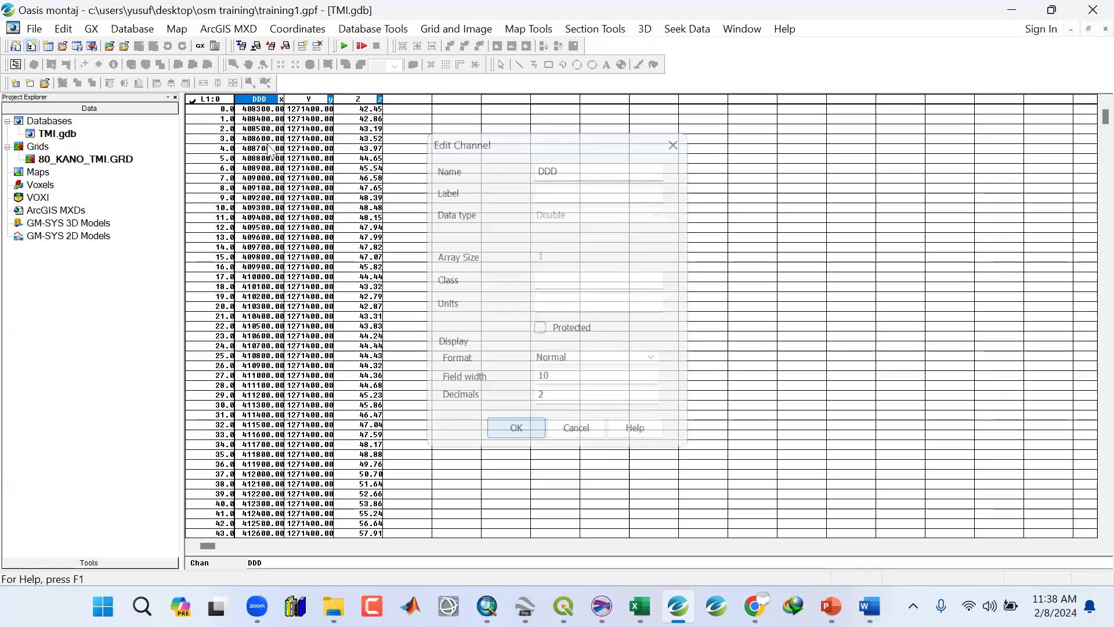
Rename the DDD channel back to X.
{"action": "right_click", "coordinate": [255, 104]}
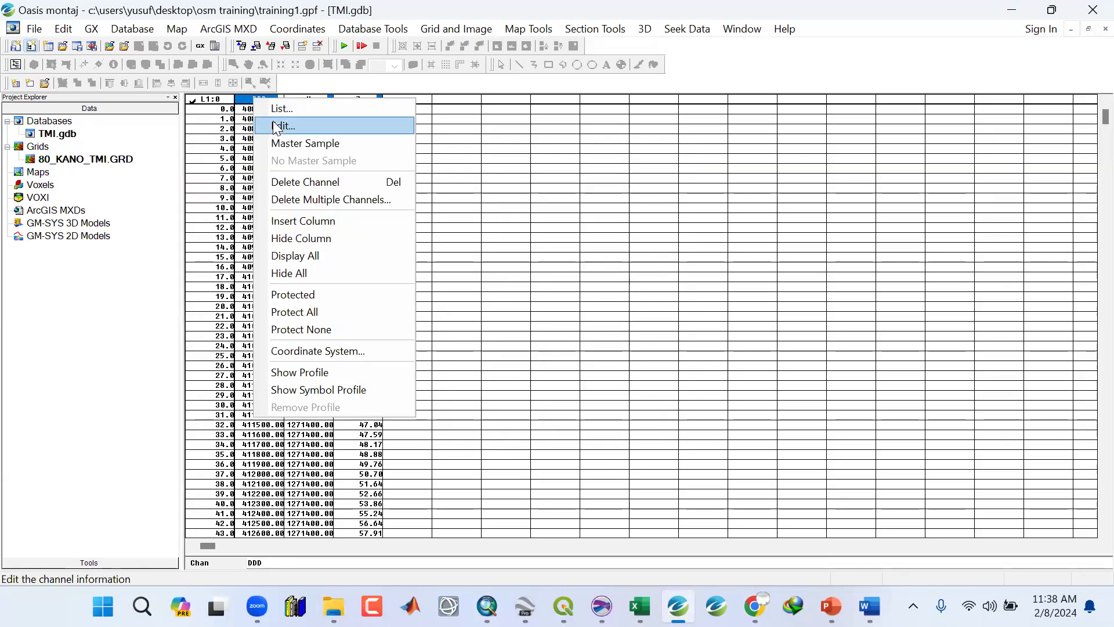
{"action": "left_click", "coordinate": [276, 126]}
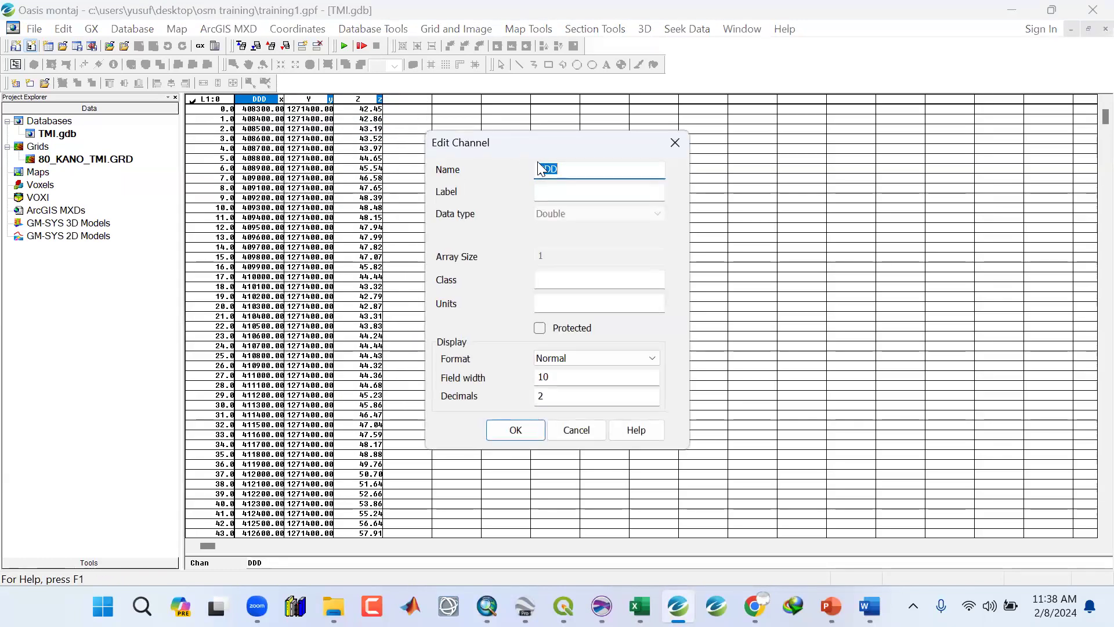
{"action": "type", "text": "X"}
{"action": "left_click", "coordinate": [533, 430]}
Widen the X channel column slightly.
{"action": "mouse_move", "coordinate": [285, 99]}
{"action": "left_mouse_down"}
{"action": "mouse_move", "coordinate": [351, 102]}
{"action": "mouse_move", "coordinate": [264, 100]}
{"action": "mouse_move", "coordinate": [340, 92]}
{"action": "mouse_move", "coordinate": [295, 95]}
{"action": "left_mouse_up"}
{"action": "right_click", "coordinate": [274, 100]}
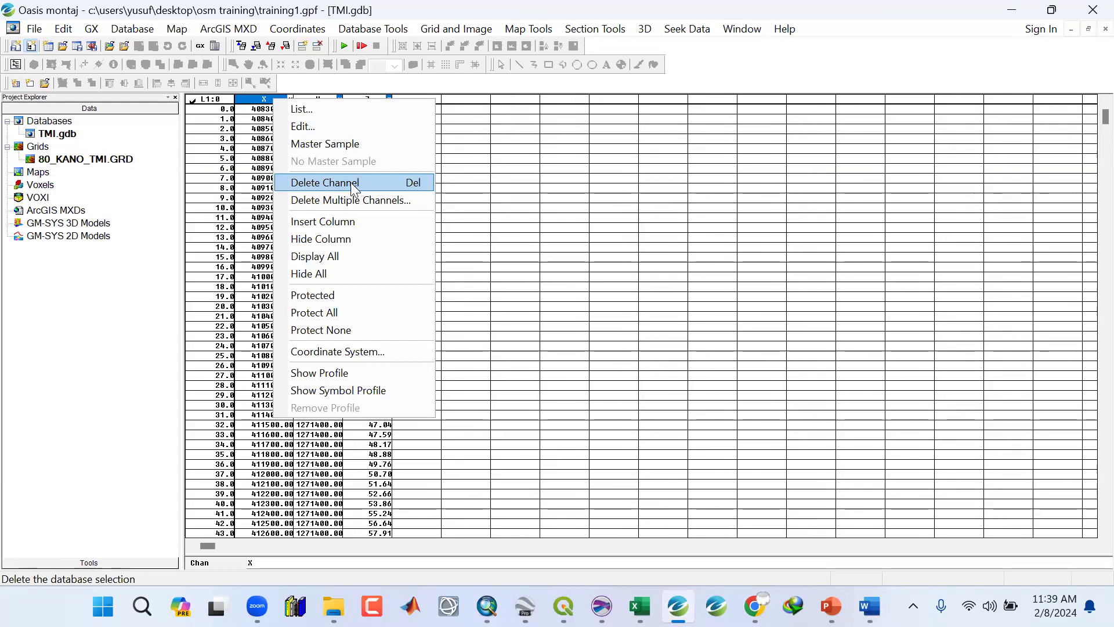
{"action": "left_click", "coordinate": [511, 174]}
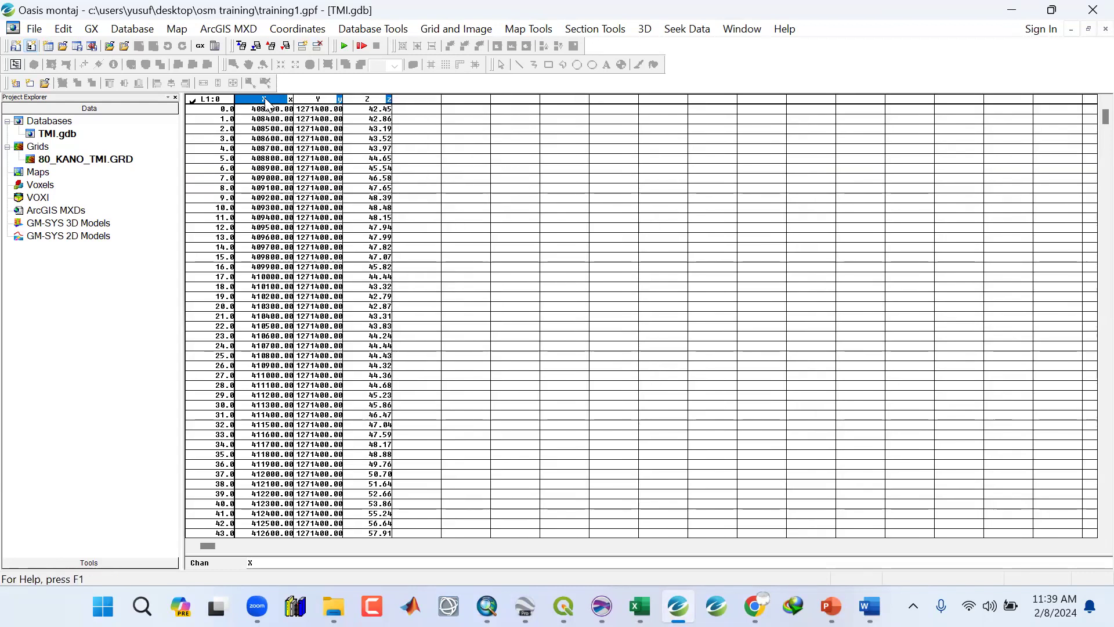
{"action": "right_click", "coordinate": [265, 100]}
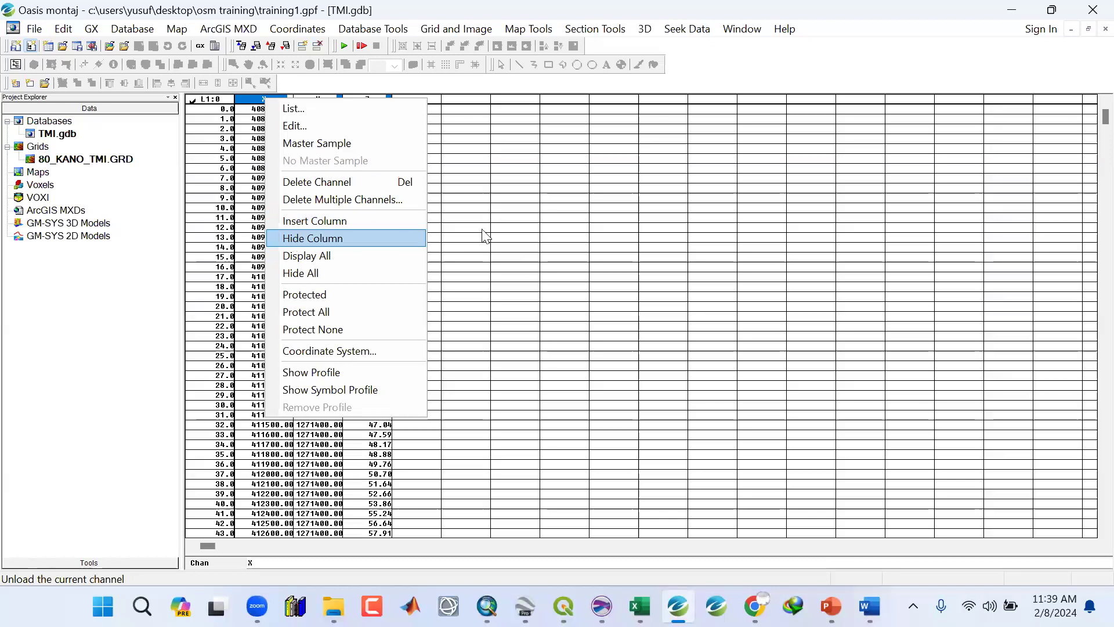
{"action": "left_click", "coordinate": [502, 230]}
{"action": "left_click", "coordinate": [369, 141]}
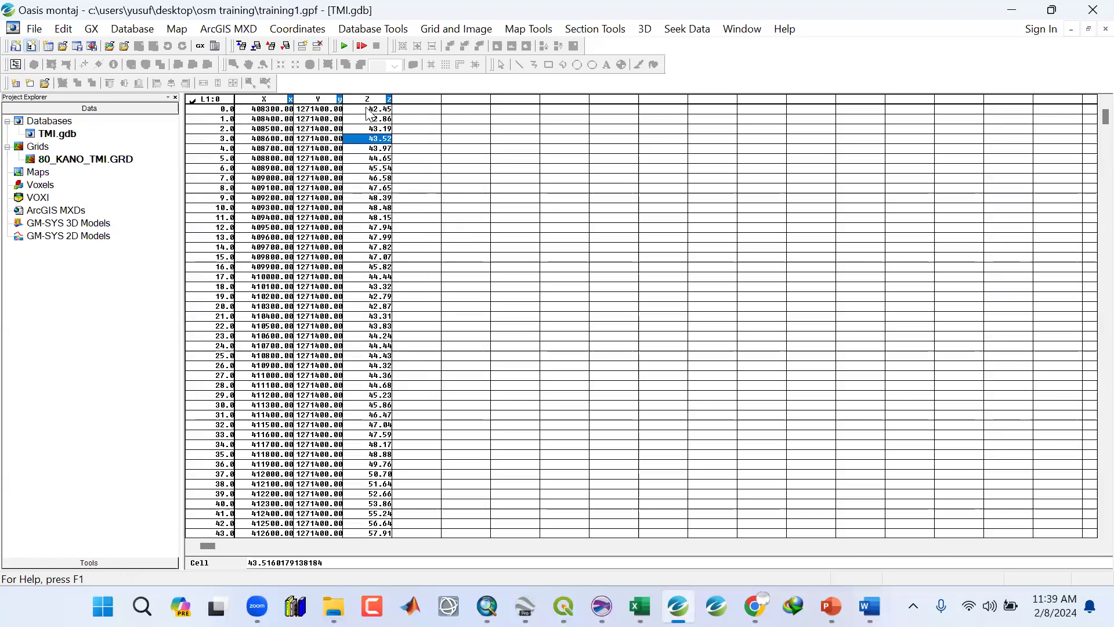
{"action": "left_click", "coordinate": [387, 99]}
{"action": "left_click", "coordinate": [318, 100]}
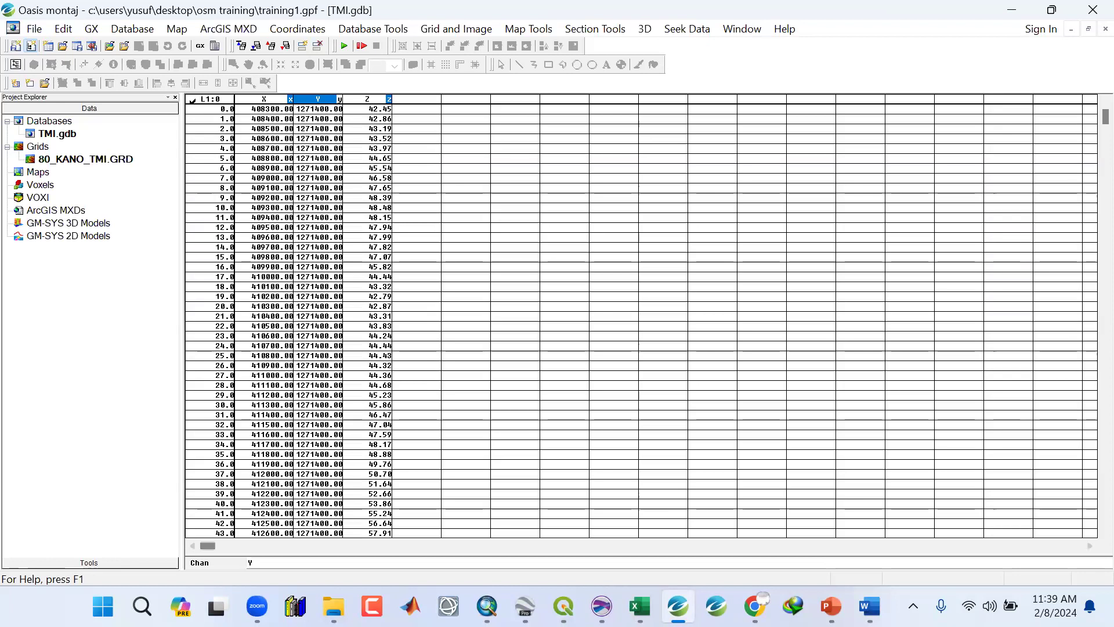
{"action": "left_click", "coordinate": [333, 606]}
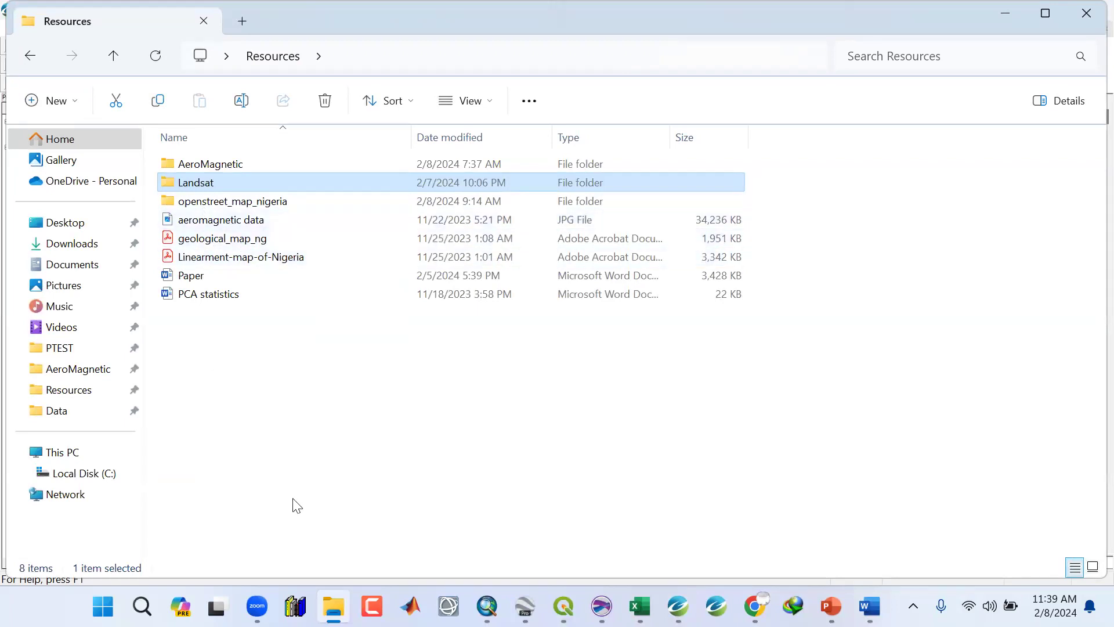
{"action": "left_click", "coordinate": [1004, 6]}
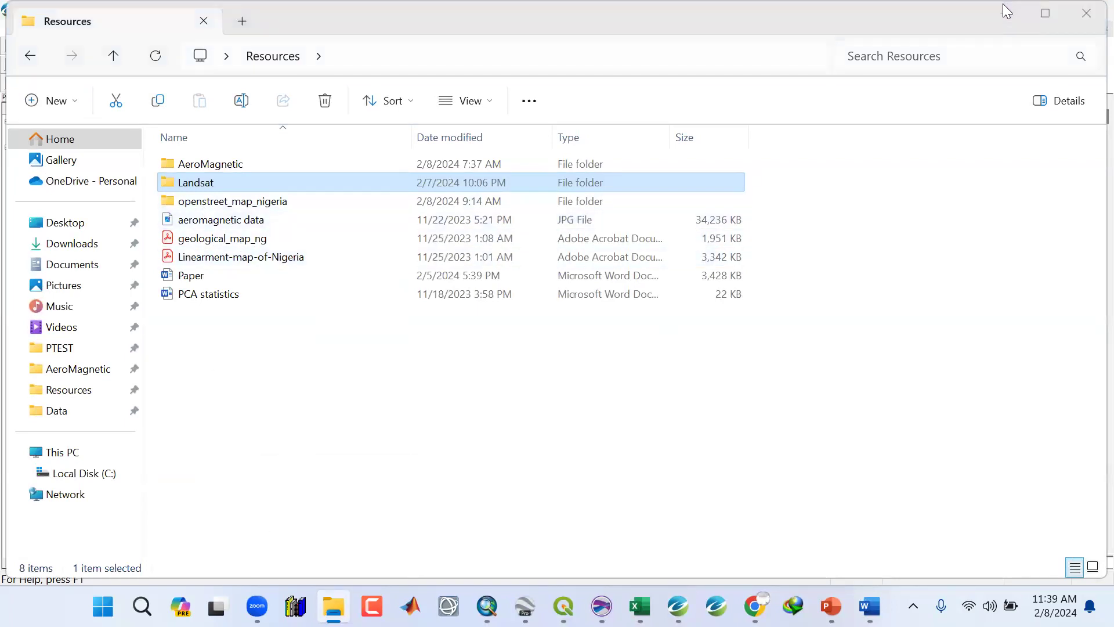
{"action": "left_click", "coordinate": [1006, 8]}
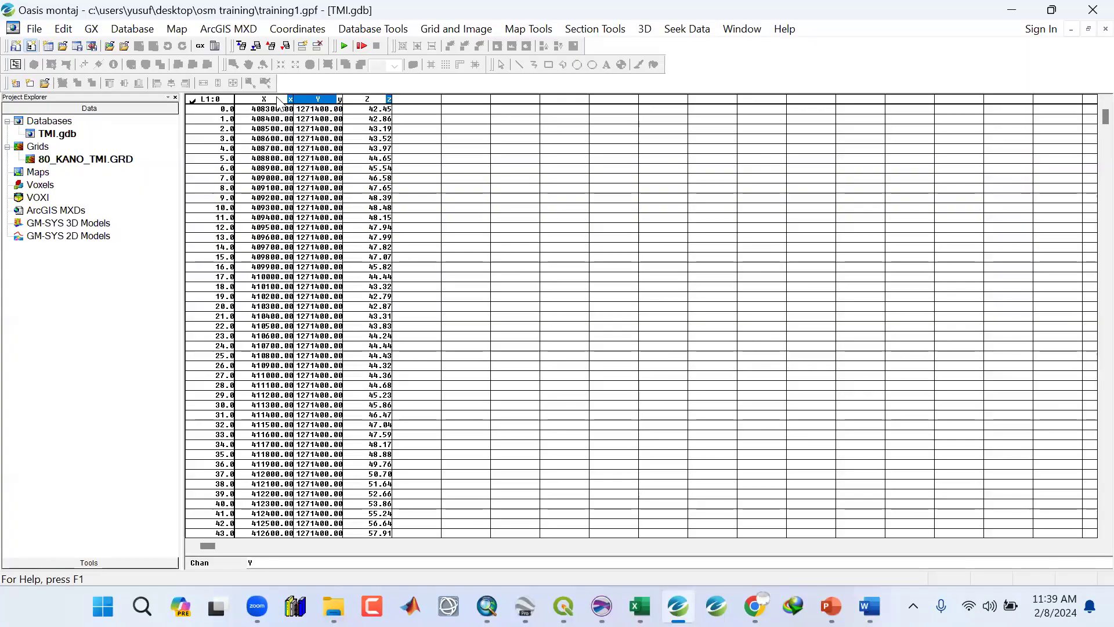
Assign a projected coordinate system, UTM zone 32N, to the X and Y channels.
{"action": "left_click", "coordinate": [275, 98]}
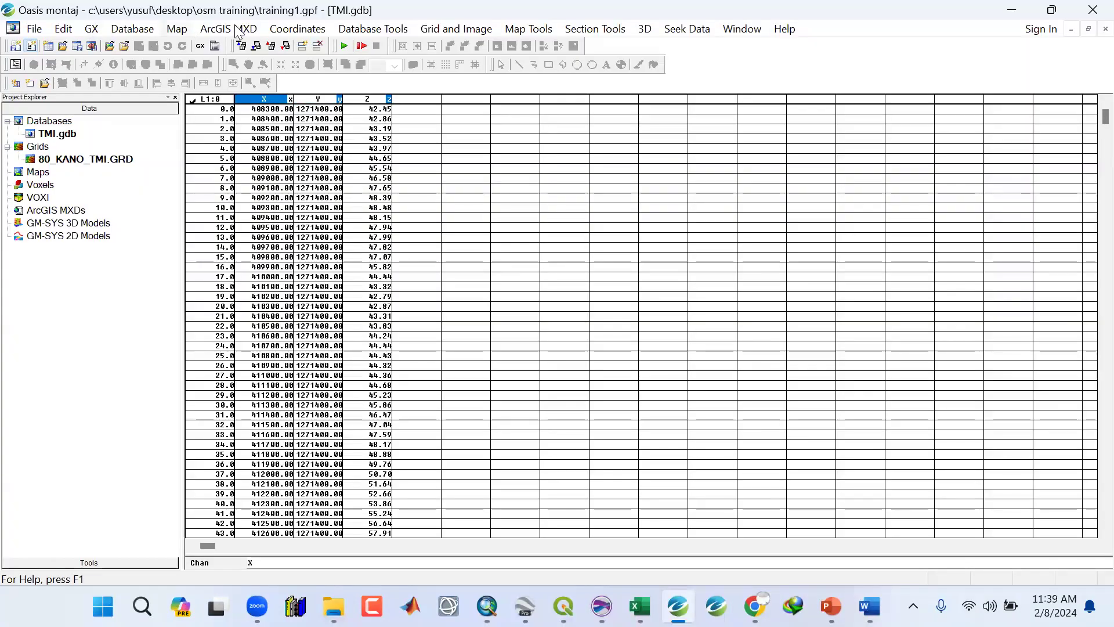
{"action": "left_click", "coordinate": [302, 30]}
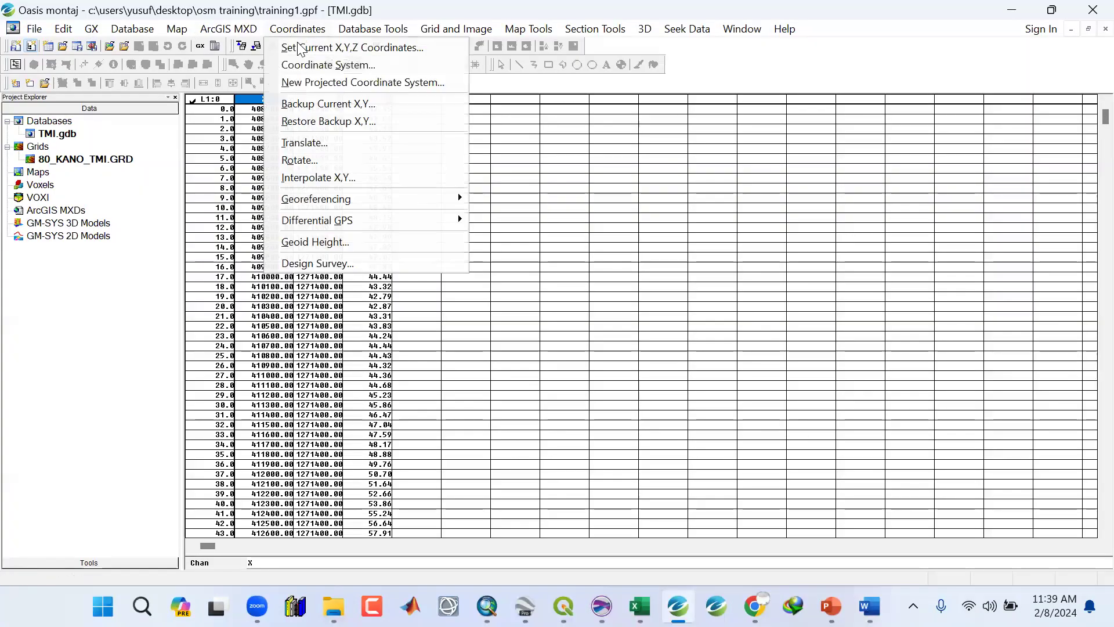
{"action": "left_click", "coordinate": [315, 65]}
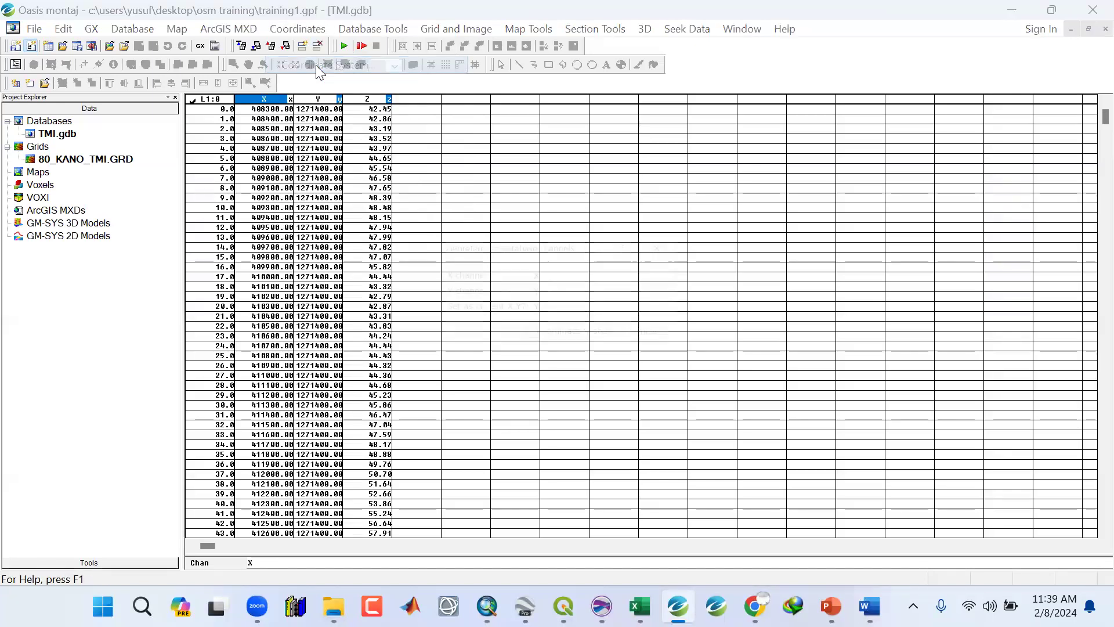
{"action": "left_click_drag", "start_coordinate": [446, 245], "coordinate": [371, 145]}
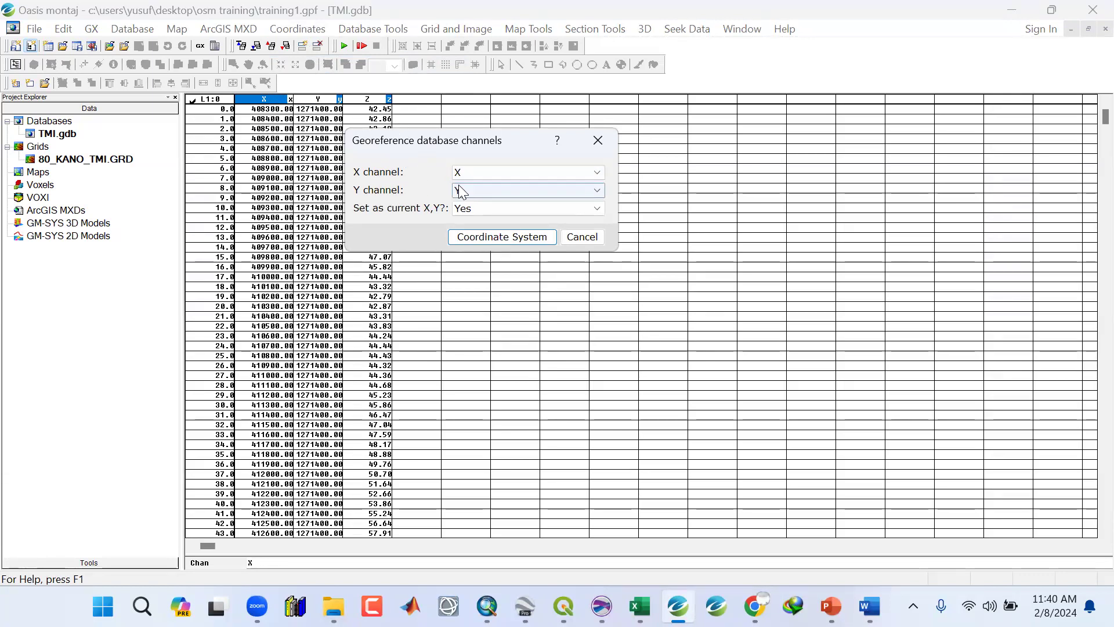
{"action": "left_click", "coordinate": [492, 237]}
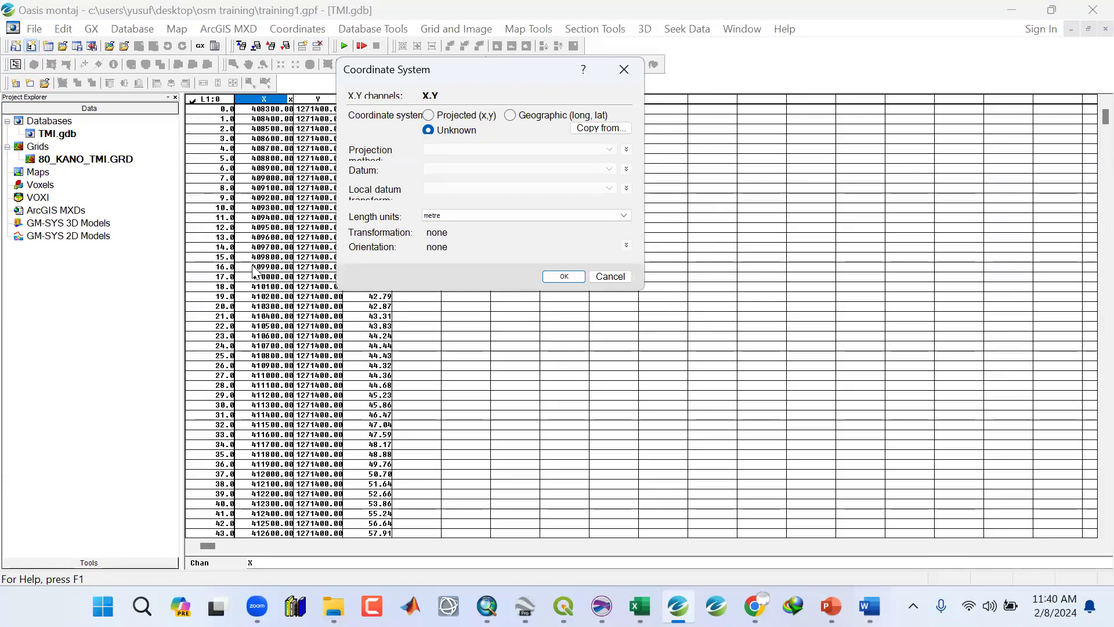
{"action": "left_click", "coordinate": [429, 116]}
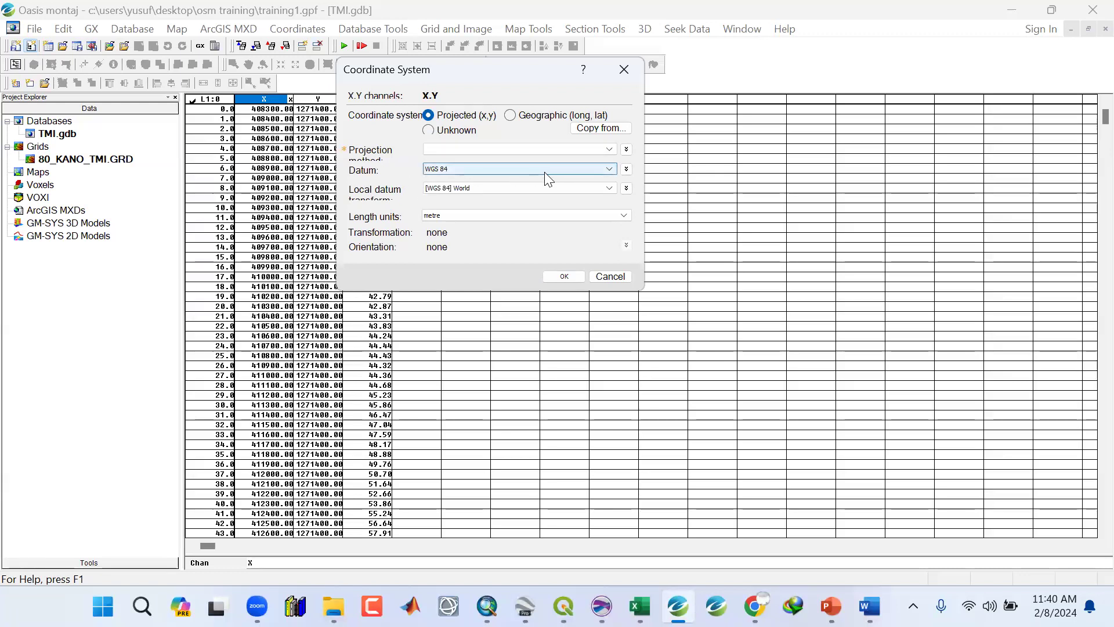
{"action": "left_click", "coordinate": [609, 150]}
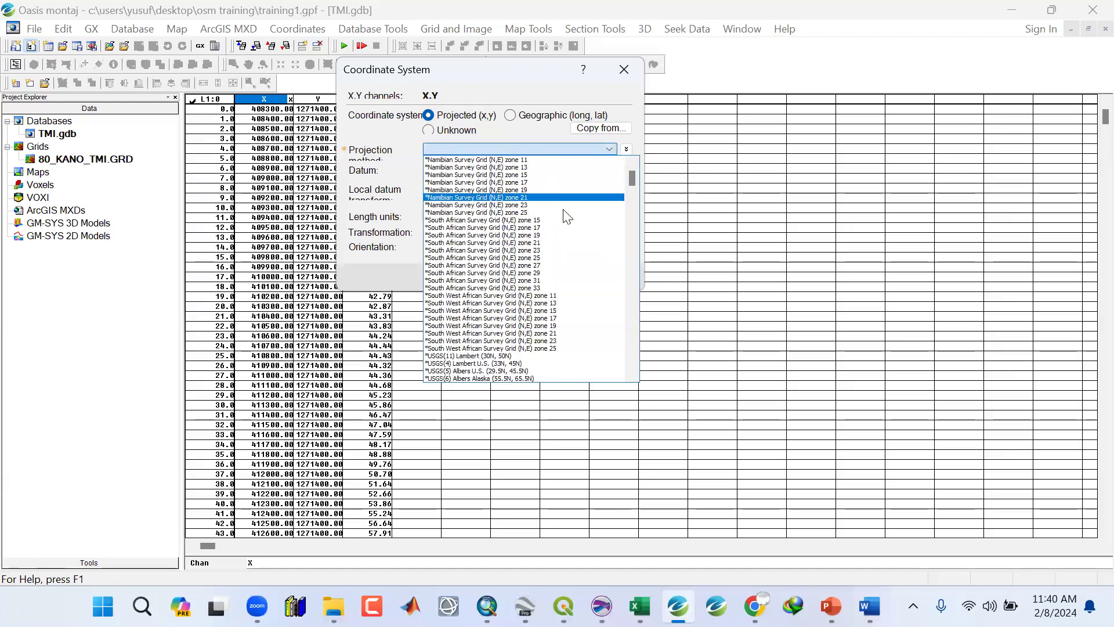
{"action": "scroll", "coordinate": [498, 305], "scroll_direction": "down", "scroll_amount": 5}
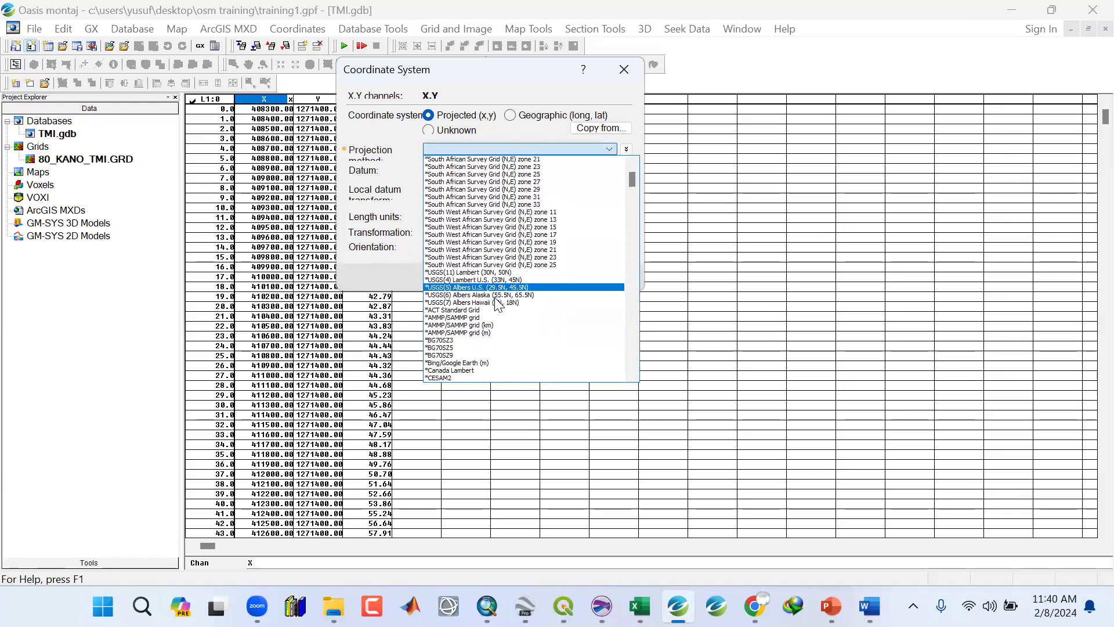
{"action": "key", "text": "u"}
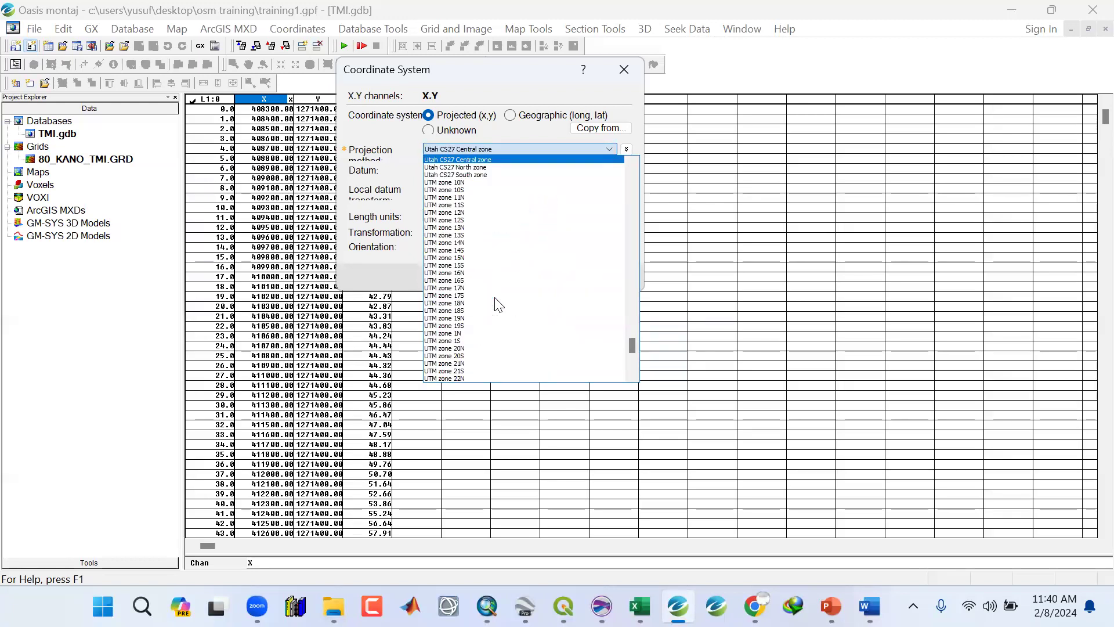
{"action": "left_click_drag", "start_coordinate": [631, 349], "coordinate": [631, 356]}
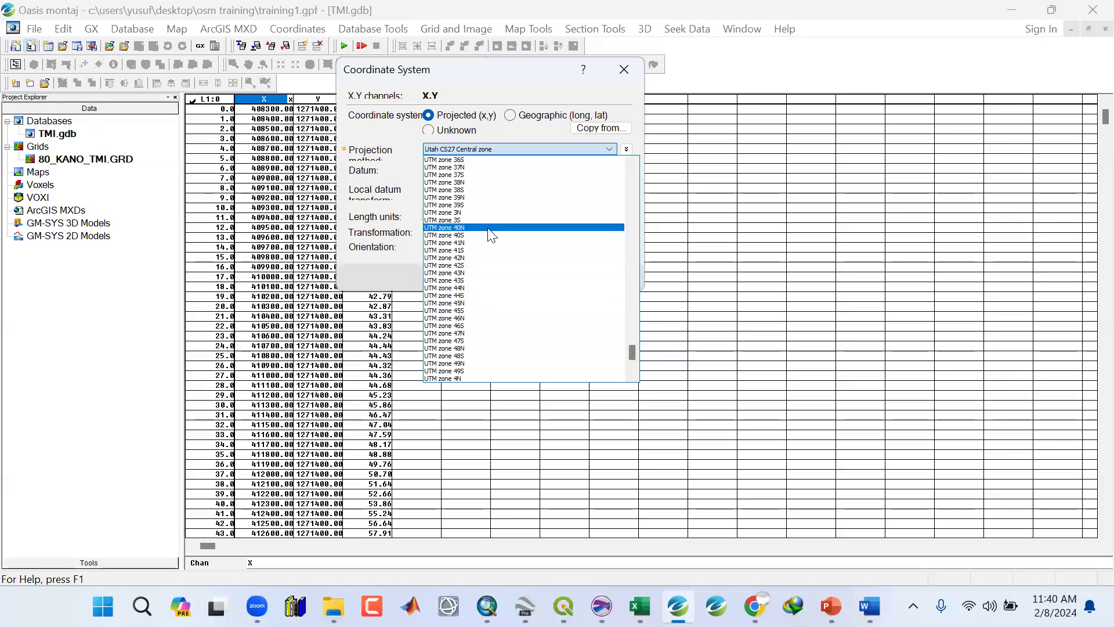
{"action": "scroll", "coordinate": [489, 235], "scroll_direction": "up", "scroll_amount": 1}
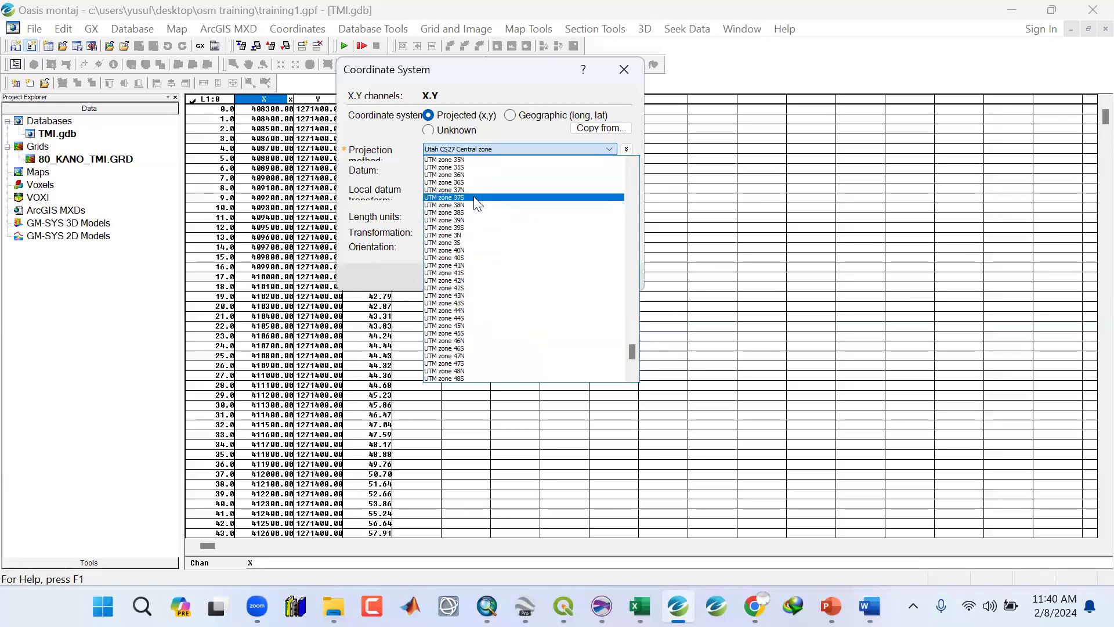
{"action": "scroll", "coordinate": [485, 191], "scroll_direction": "up", "scroll_amount": 3}
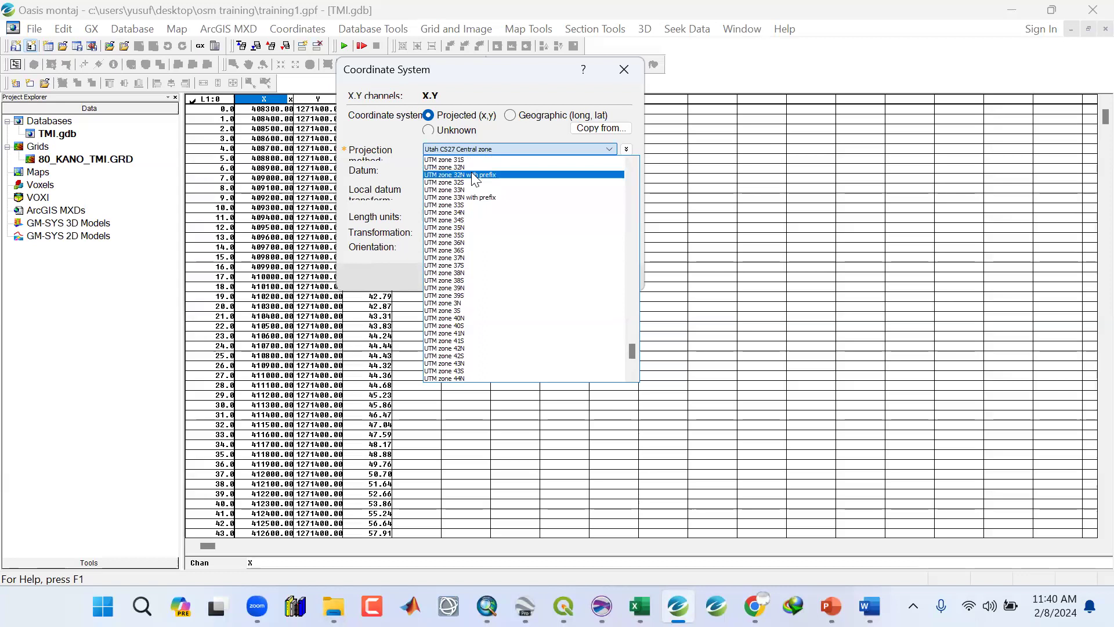
{"action": "scroll", "coordinate": [467, 197], "scroll_direction": "up", "scroll_amount": 2}
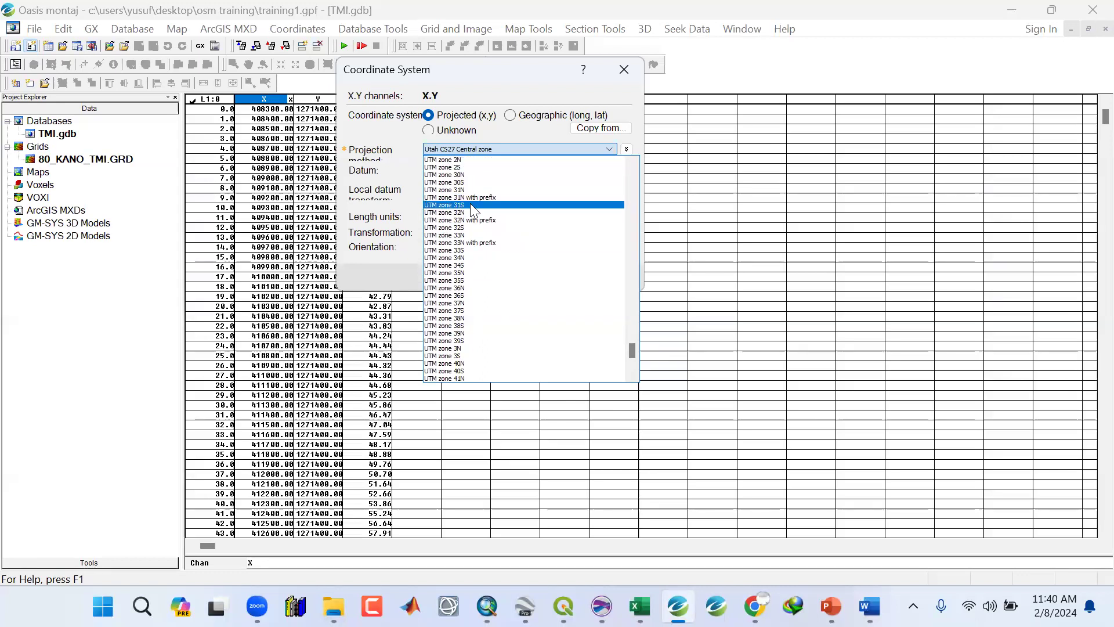
{"action": "left_click", "coordinate": [462, 213]}
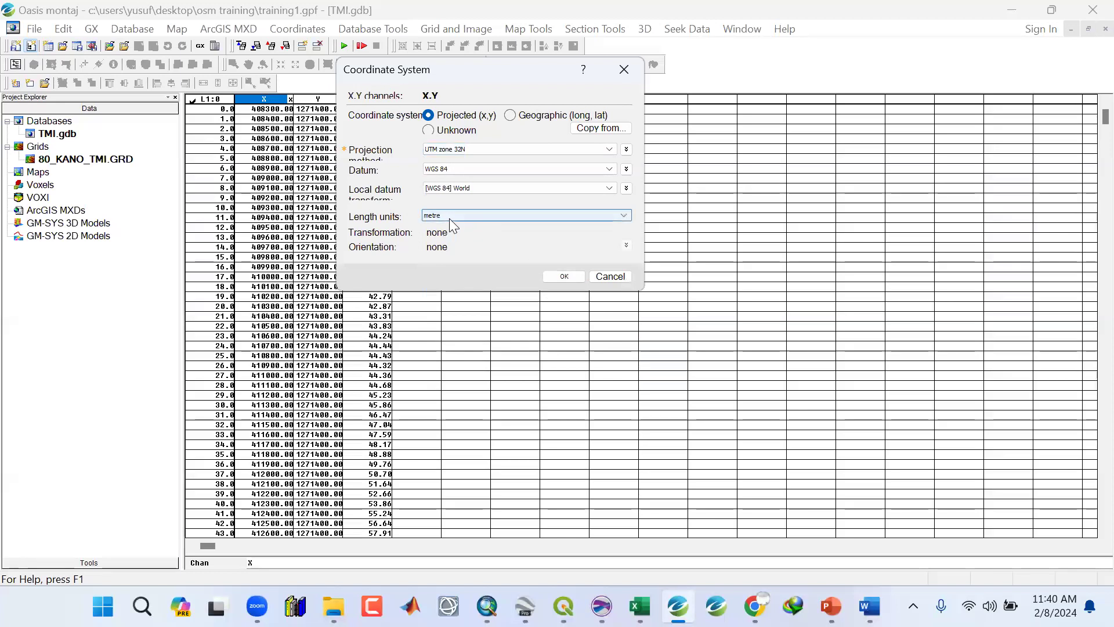
{"action": "left_click", "coordinate": [564, 276]}
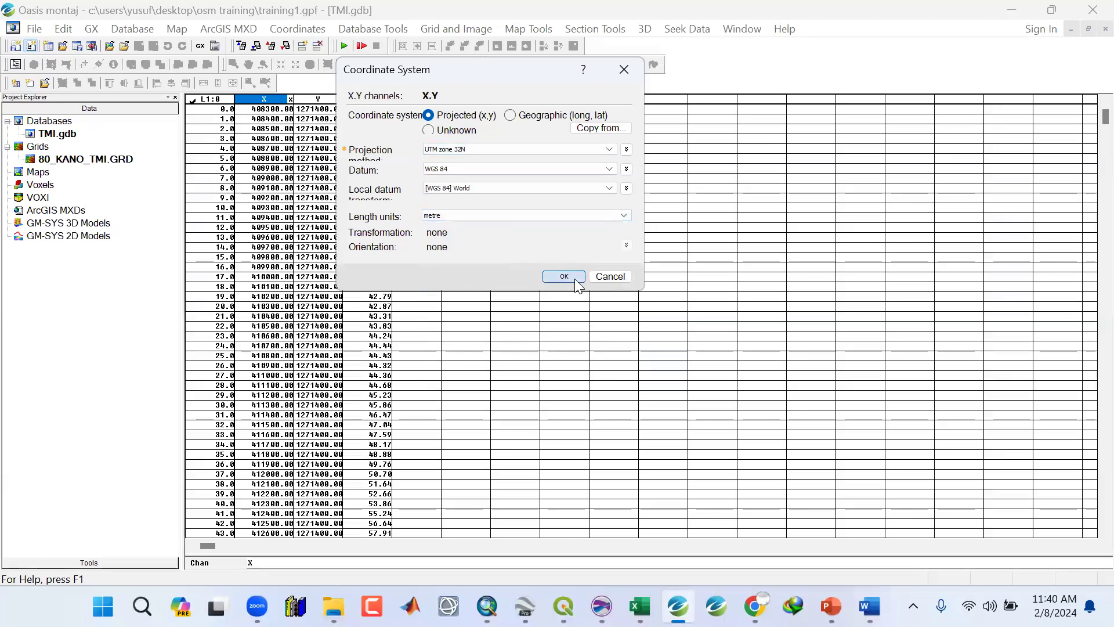
Inspect database cells and reopen the X,Y channels' coordinate system settings to review them.
{"action": "left_click", "coordinate": [328, 258]}
{"action": "left_click", "coordinate": [276, 326]}
{"action": "left_click", "coordinate": [272, 405]}
{"action": "left_click", "coordinate": [319, 395]}
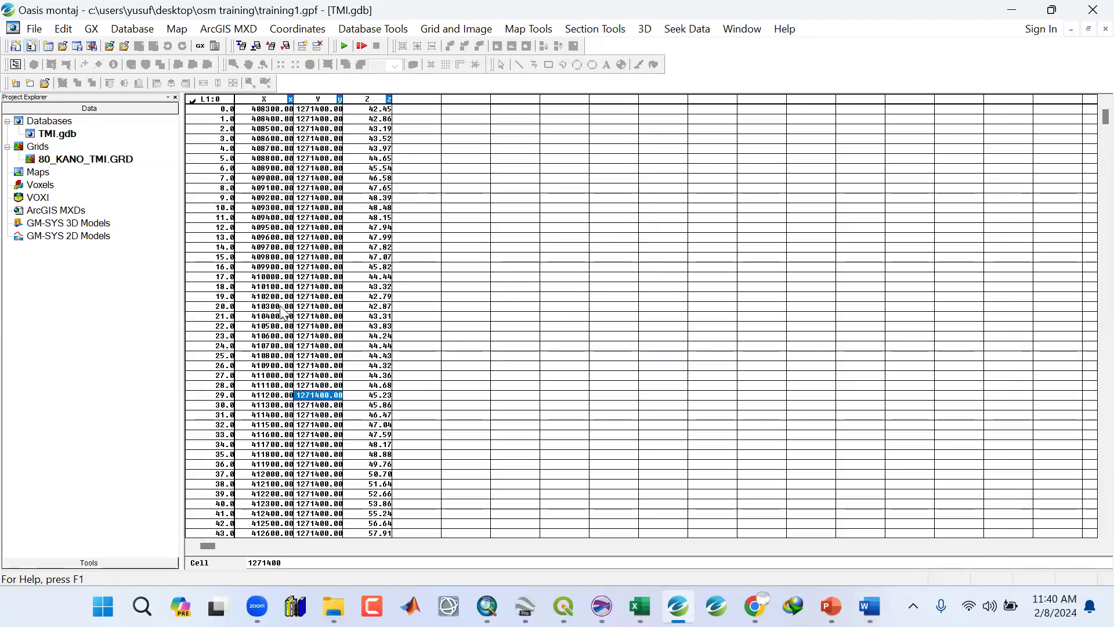
{"action": "left_click", "coordinate": [273, 306]}
{"action": "left_click", "coordinate": [297, 29]}
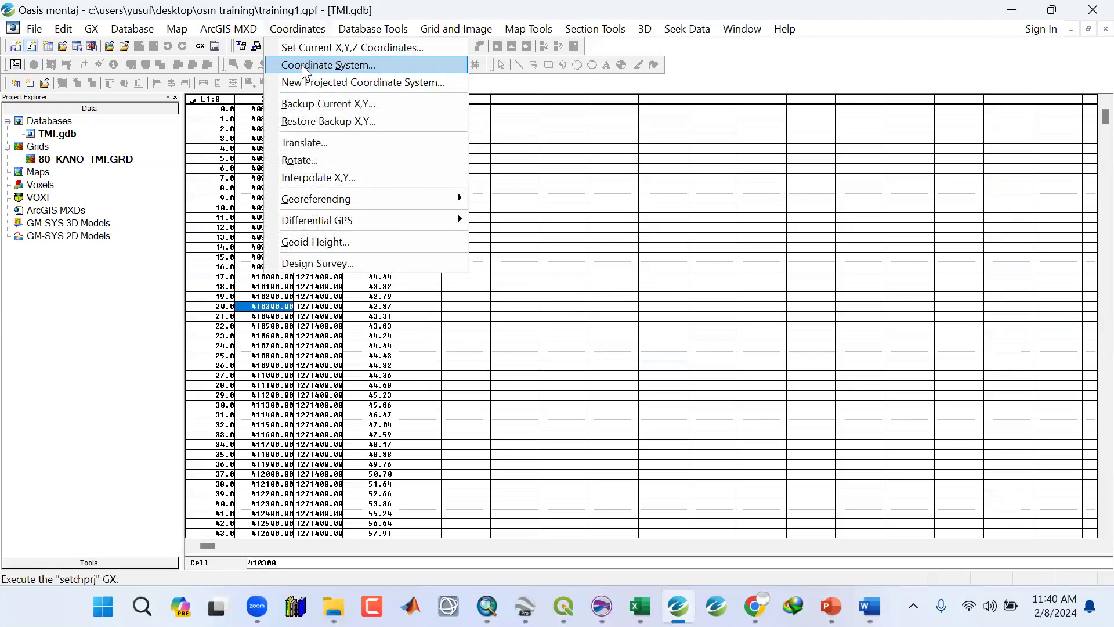
{"action": "left_click", "coordinate": [302, 65]}
{"action": "left_click", "coordinate": [546, 338]}
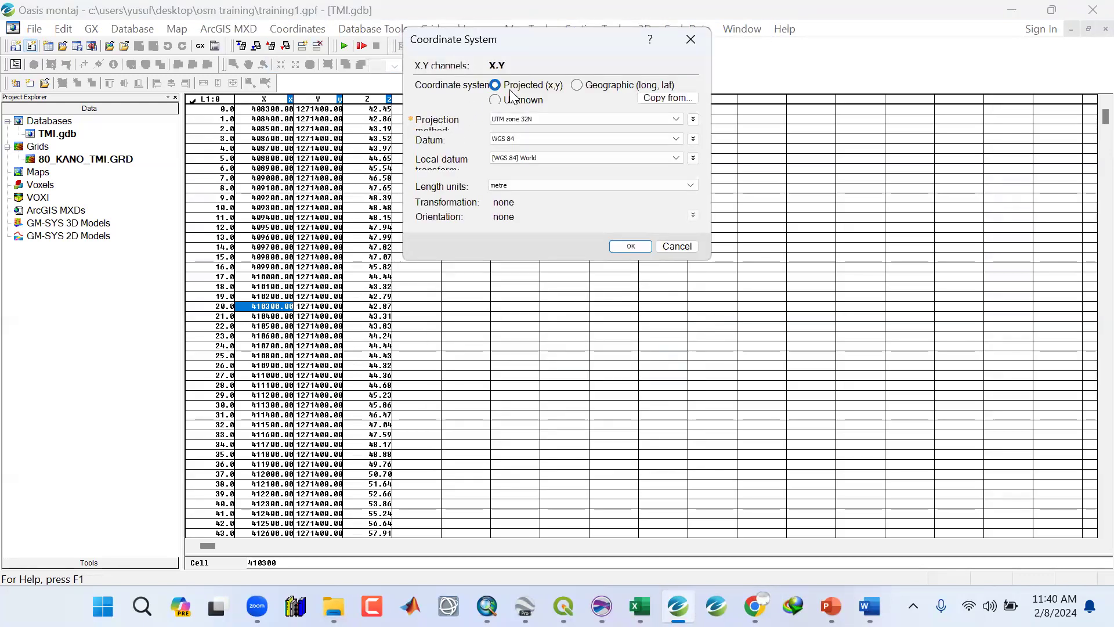
{"action": "left_click", "coordinate": [691, 39]}
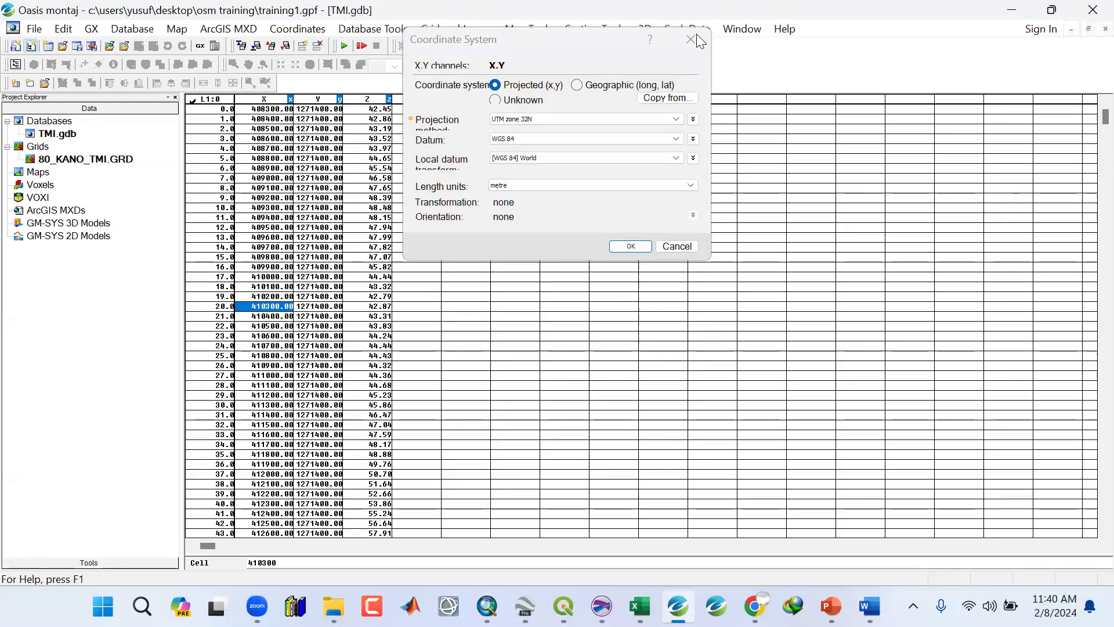
Insert a blank column before the X channel.
{"action": "left_click", "coordinate": [281, 140]}
{"action": "left_click", "coordinate": [320, 110]}
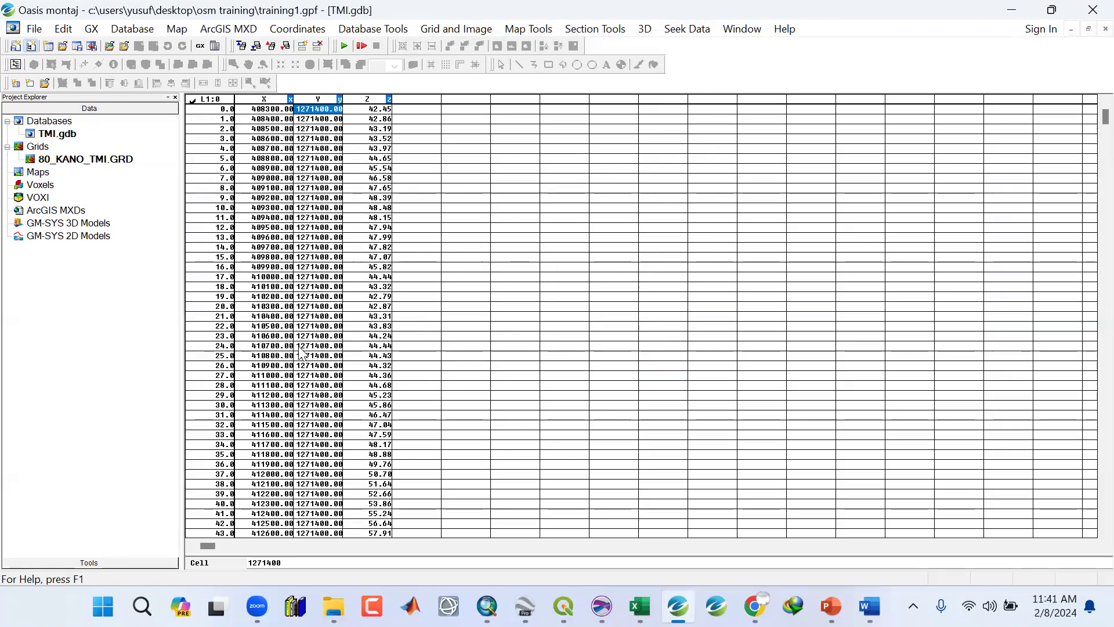
{"action": "left_click", "coordinate": [262, 101]}
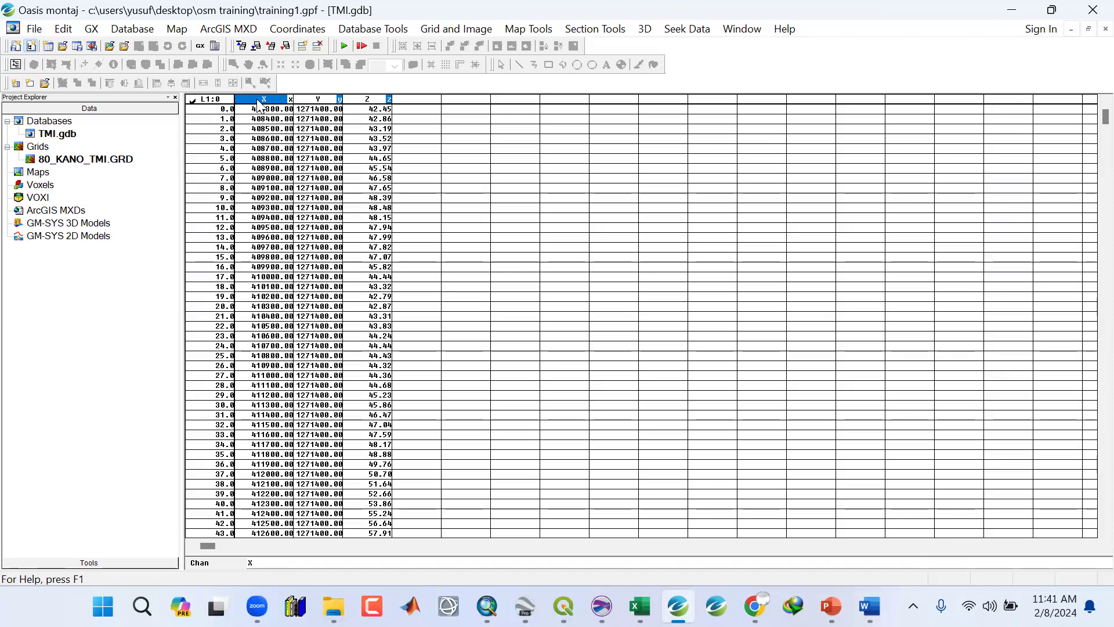
{"action": "right_click", "coordinate": [259, 104]}
{"action": "left_click", "coordinate": [293, 225]}
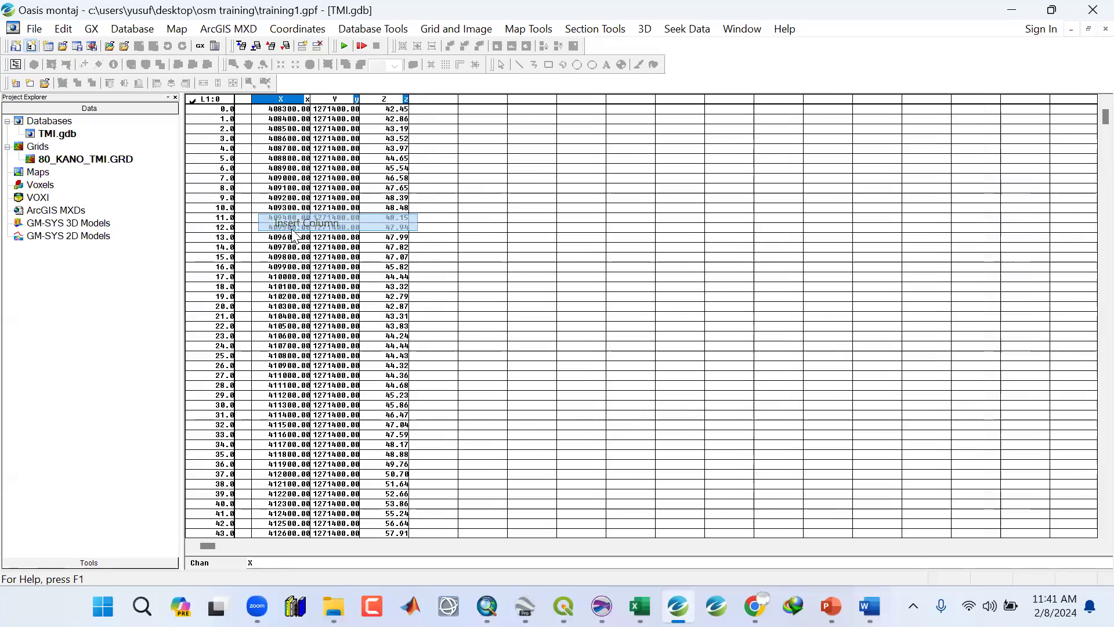
Insert a second blank column before the X channel.
{"action": "left_click", "coordinate": [243, 99]}
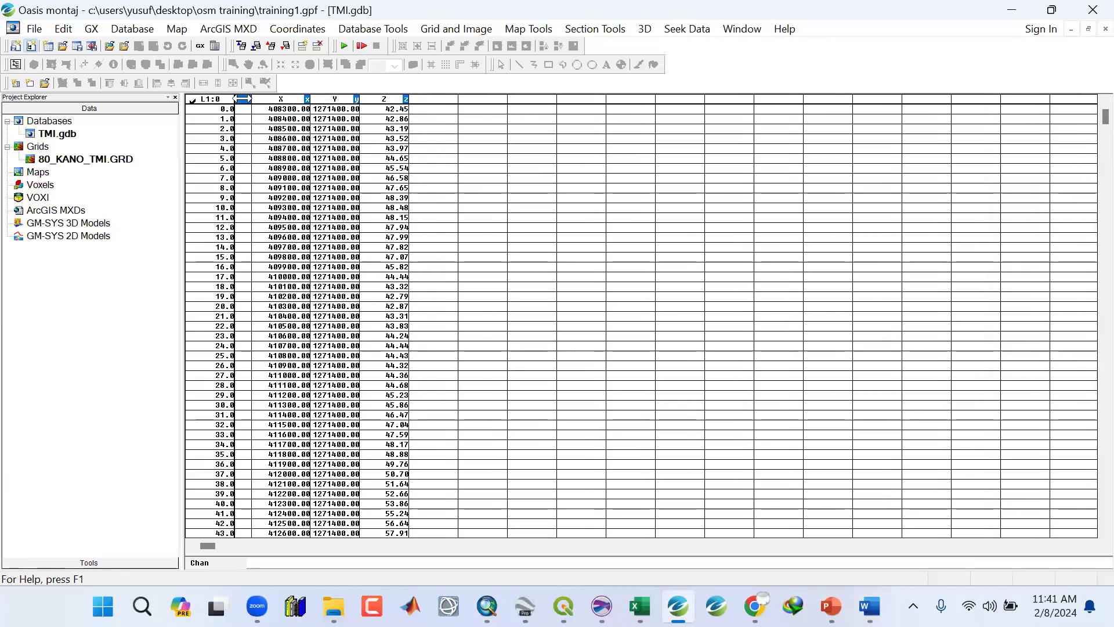
{"action": "right_click", "coordinate": [243, 98]}
{"action": "left_click", "coordinate": [269, 170]}
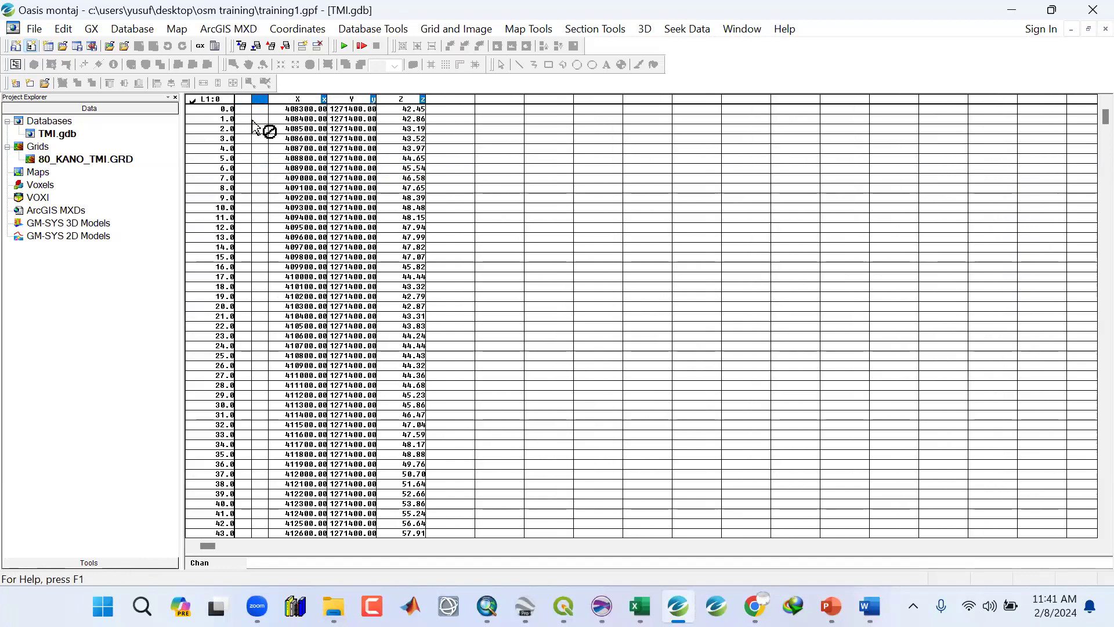
{"action": "right_click", "coordinate": [243, 105]}
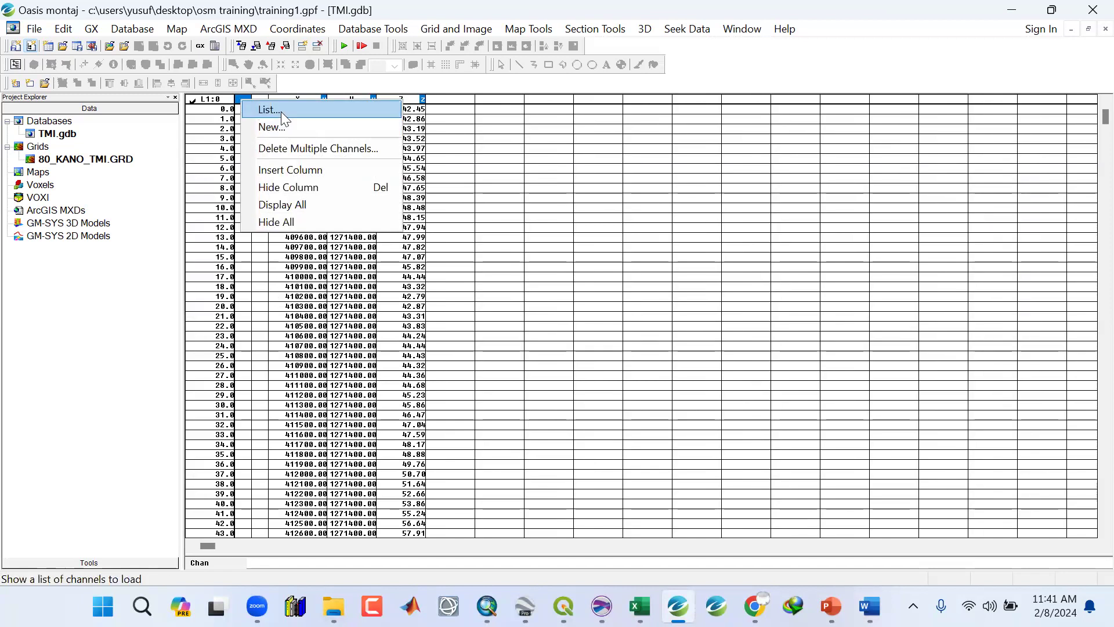
{"action": "left_click", "coordinate": [423, 145]}
Create a new channel named LONG in the first blank column with 3 decimals.
{"action": "right_click", "coordinate": [244, 100]}
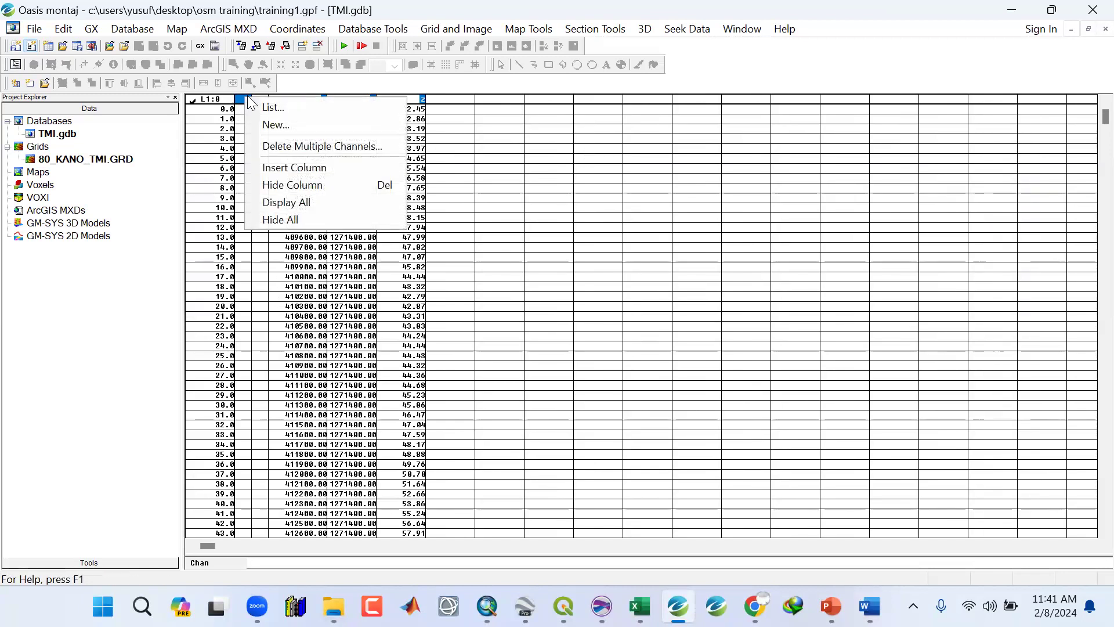
{"action": "left_click", "coordinate": [267, 120]}
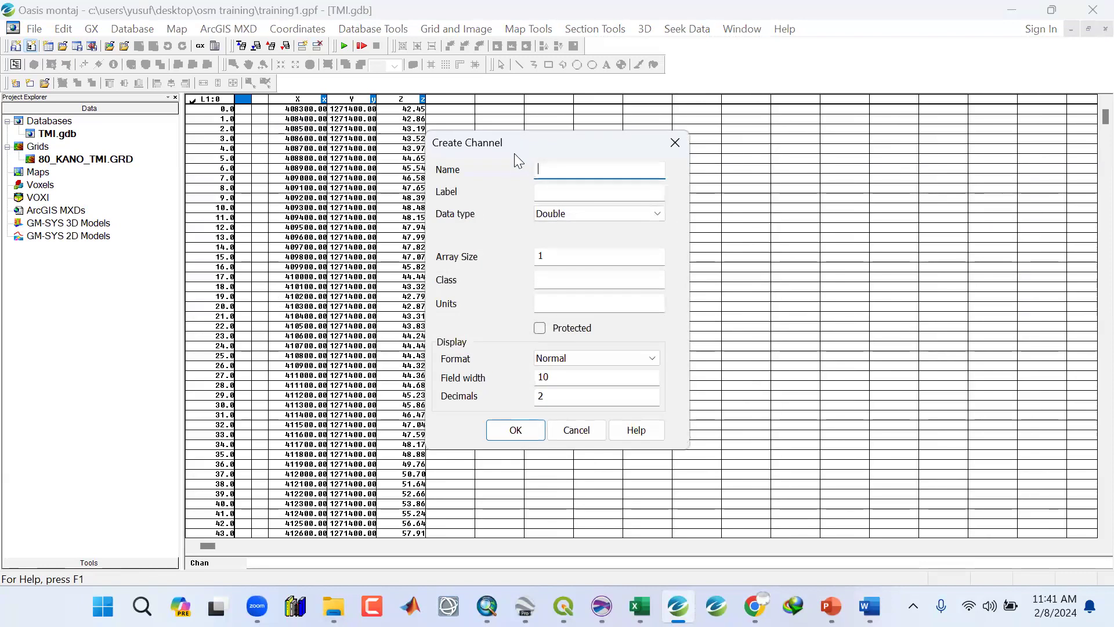
{"action": "type", "text": "LONG"}
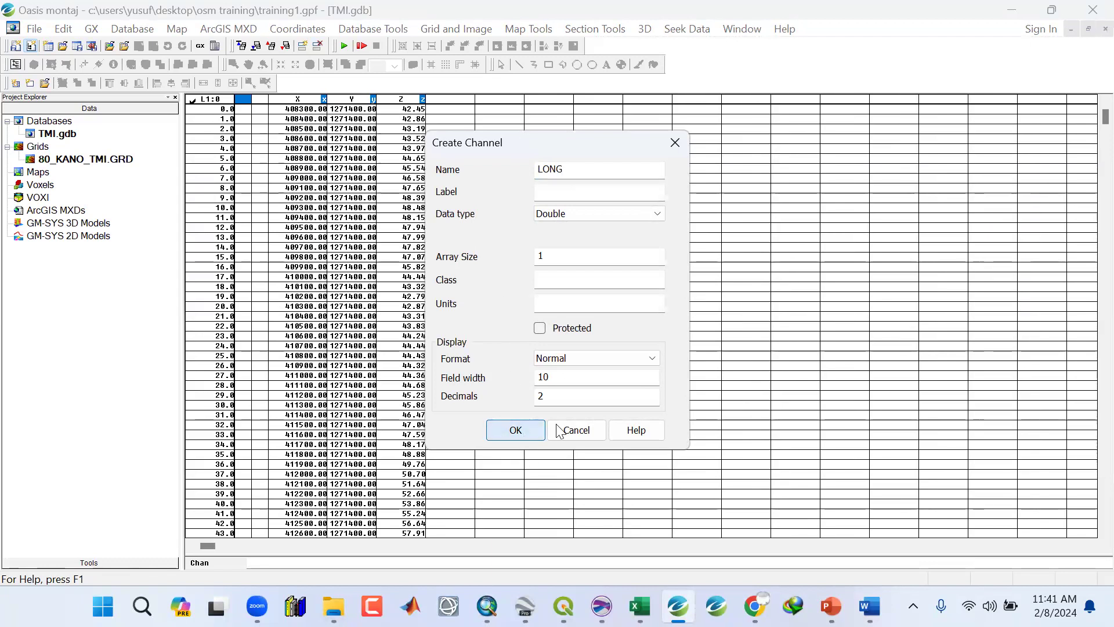
{"action": "left_click_drag", "start_coordinate": [550, 400], "coordinate": [522, 394]}
{"action": "type", "text": "3"}
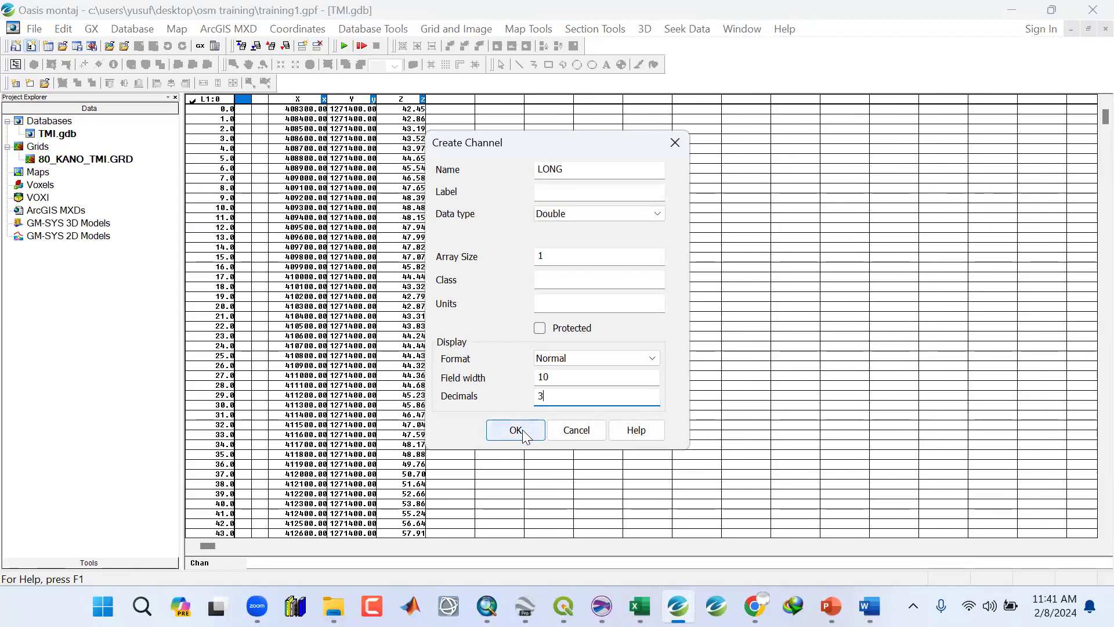
{"action": "left_click", "coordinate": [524, 434]}
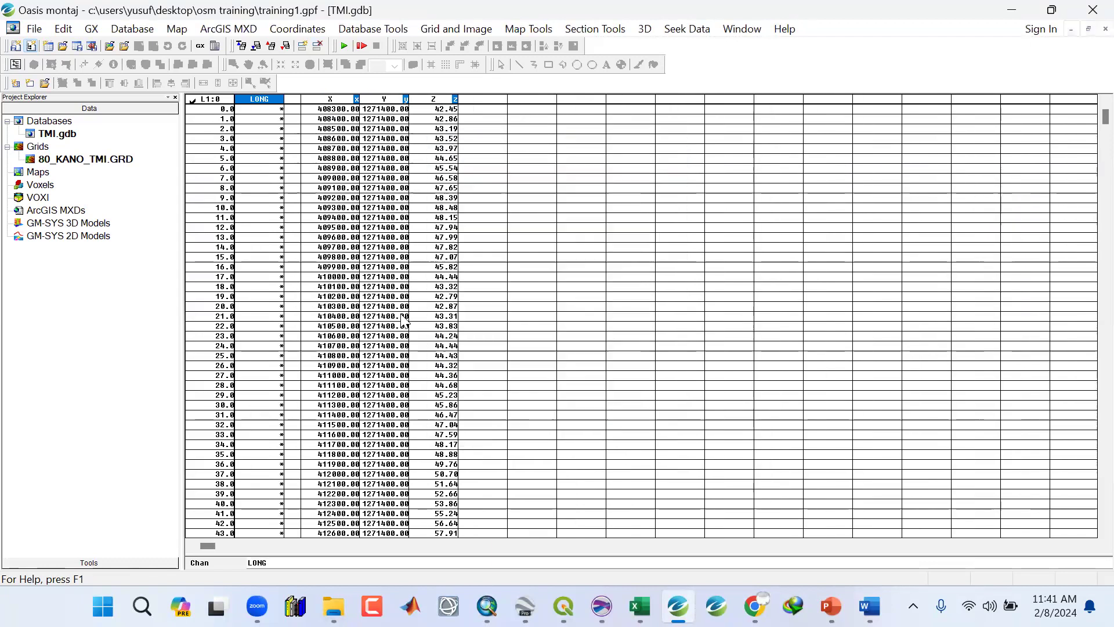
Create a new channel named LAT in the second blank column with 3 decimals.
{"action": "left_click", "coordinate": [293, 98]}
{"action": "right_click", "coordinate": [293, 99]}
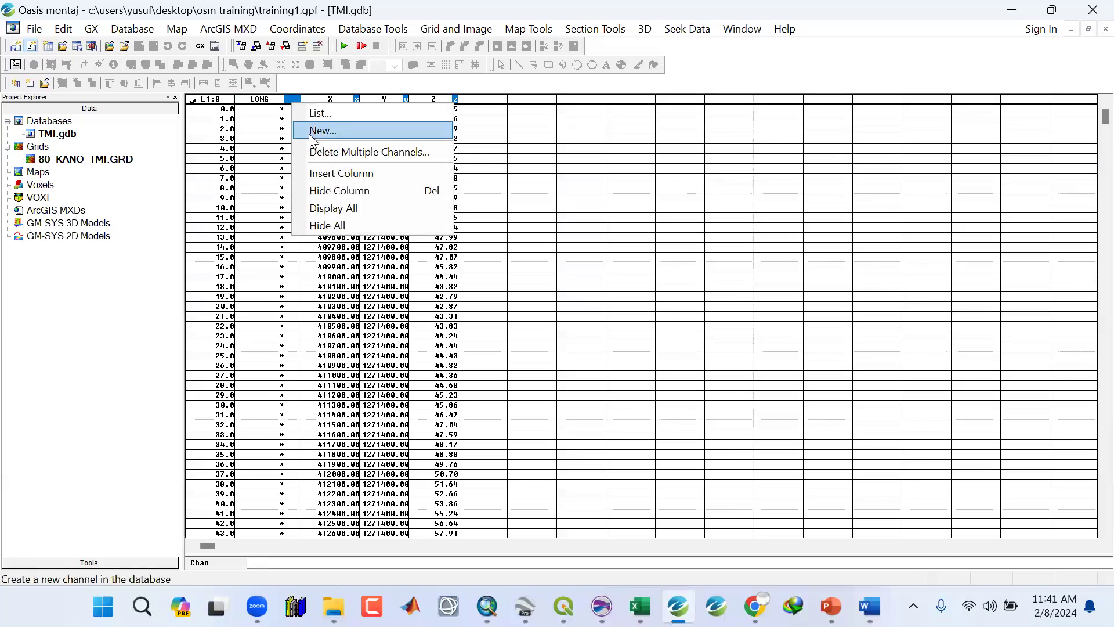
{"action": "left_click", "coordinate": [316, 131]}
{"action": "type", "text": "L"}
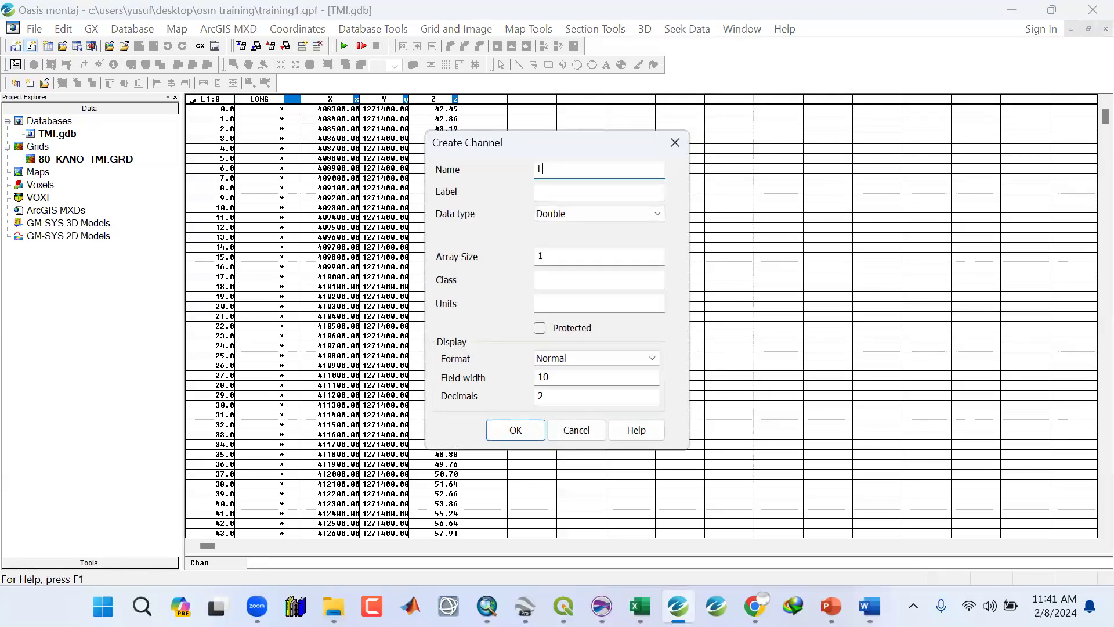
{"action": "left_click", "coordinate": [533, 397]}
{"action": "type", "text": "3"}
{"action": "left_click", "coordinate": [513, 430]}
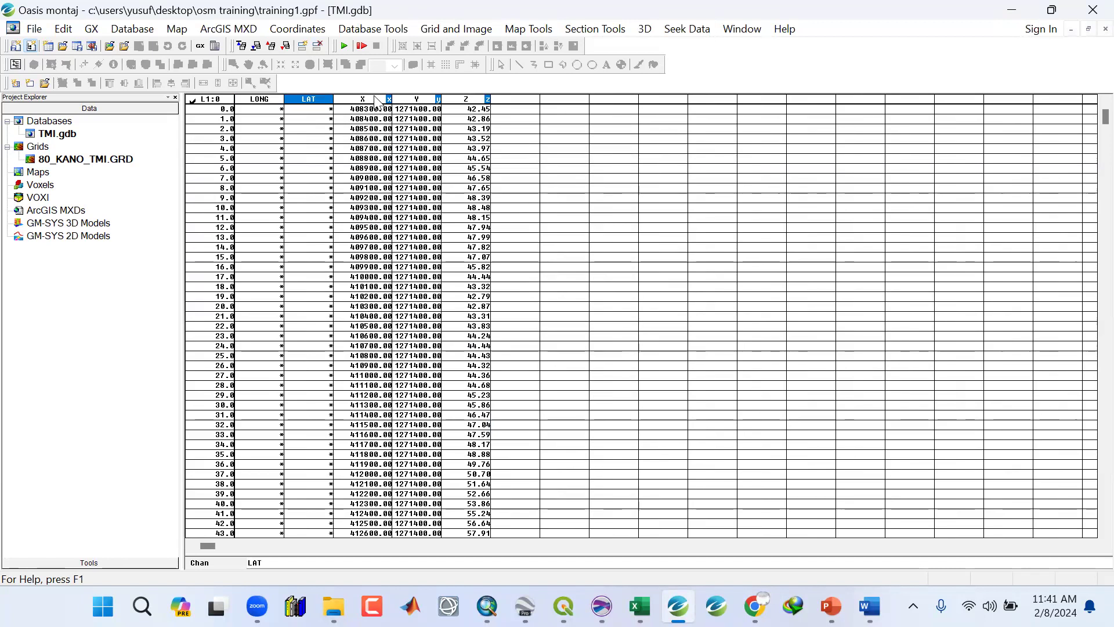
Start a new projected coordinate conversion using X and Y as the existing channels in UTM zone 32N.
{"action": "left_click", "coordinate": [376, 100]}
{"action": "left_click", "coordinate": [259, 102]}
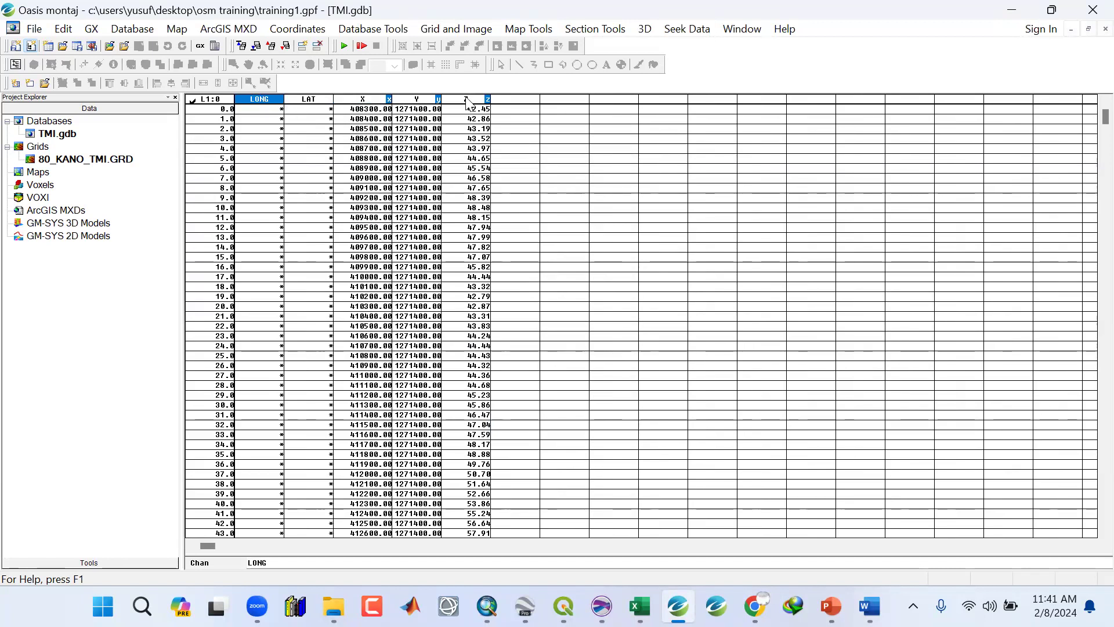
{"action": "left_click", "coordinate": [427, 102]}
{"action": "left_click", "coordinate": [309, 102]}
{"action": "left_click", "coordinate": [295, 29]}
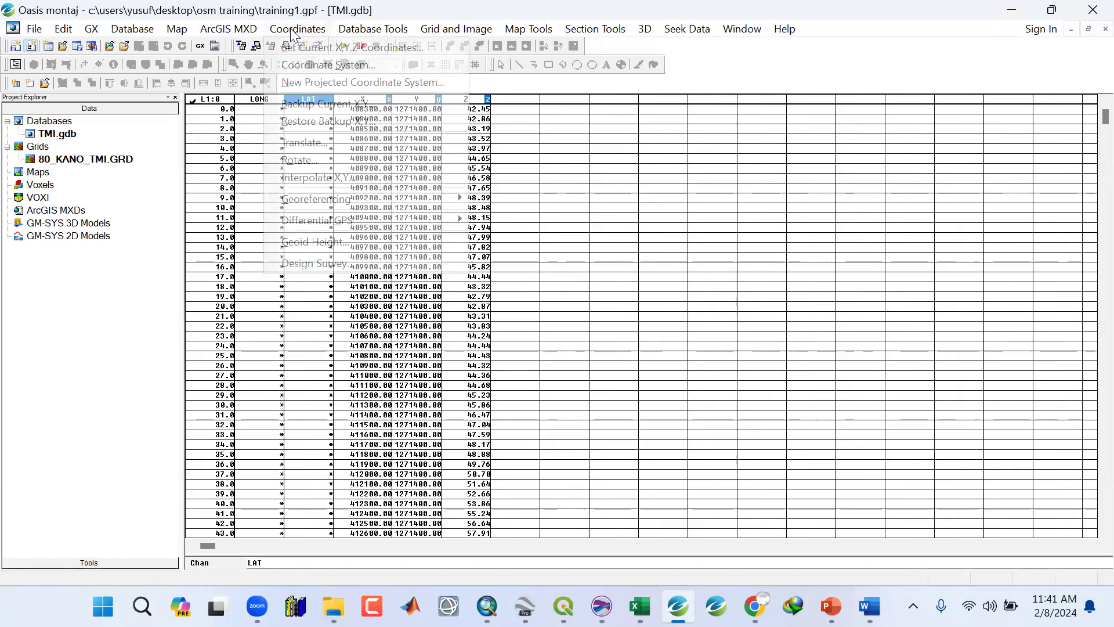
{"action": "left_click", "coordinate": [309, 80]}
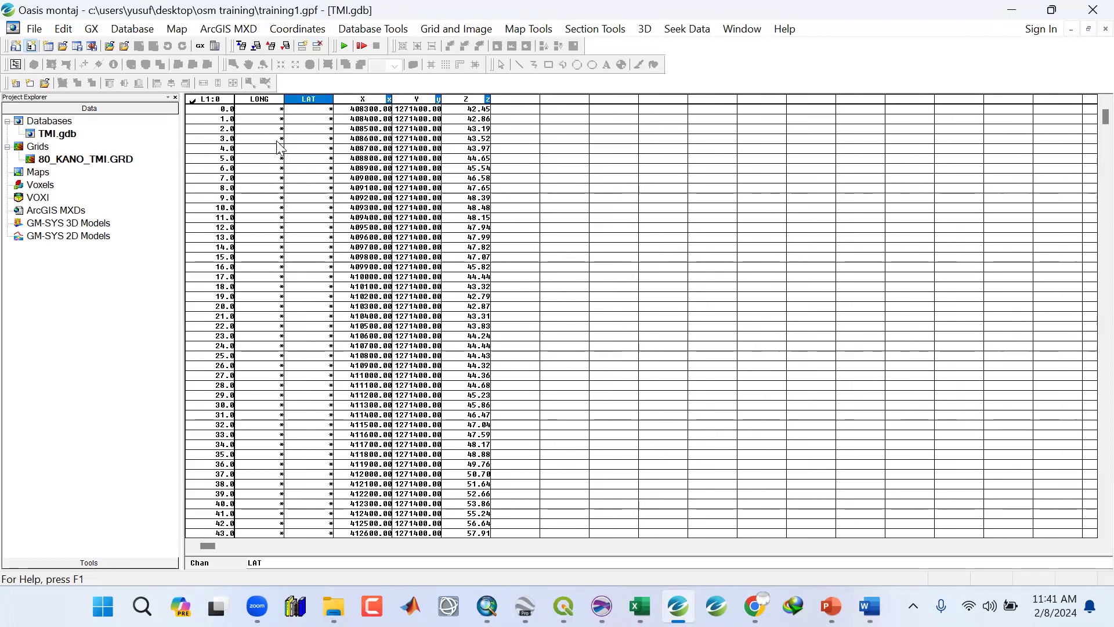
{"action": "left_click", "coordinate": [302, 30]}
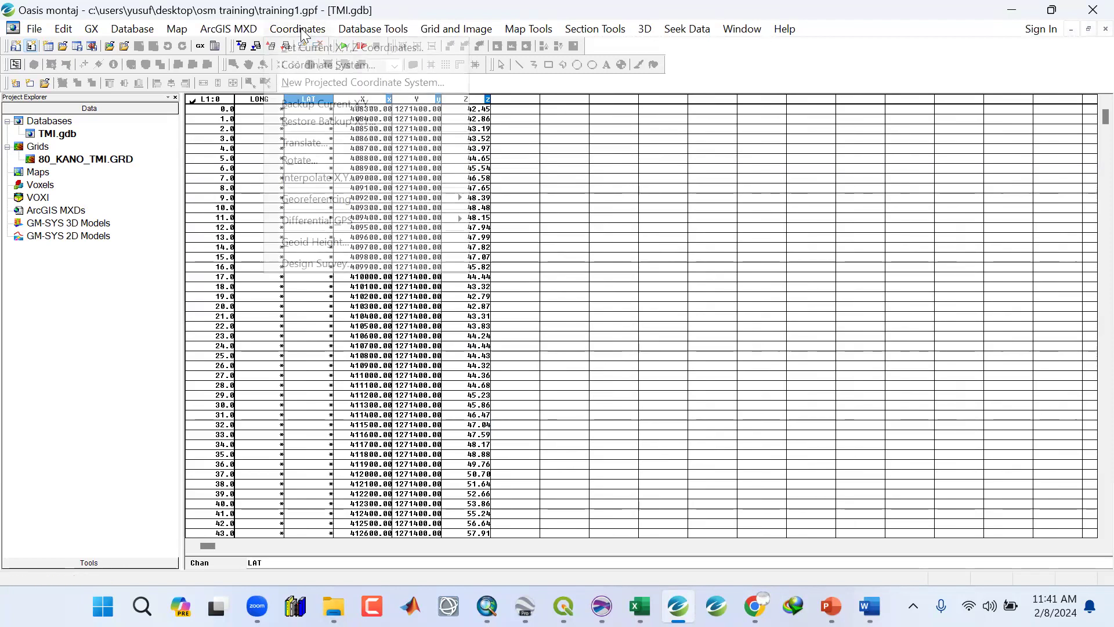
{"action": "left_click", "coordinate": [308, 83]}
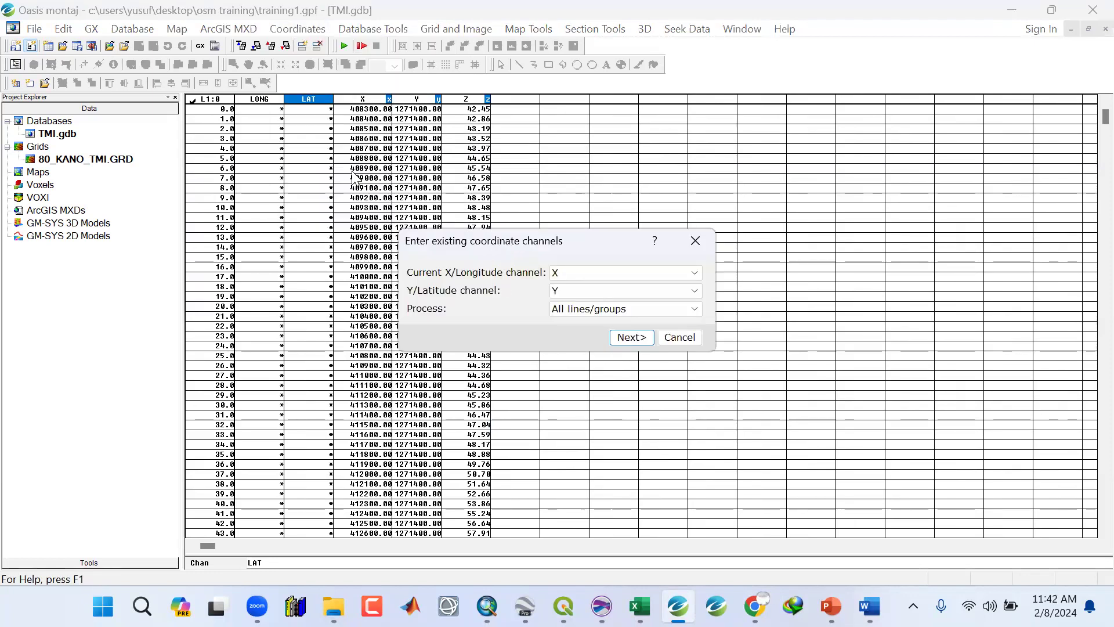
{"action": "left_click_drag", "start_coordinate": [500, 243], "coordinate": [376, 157]}
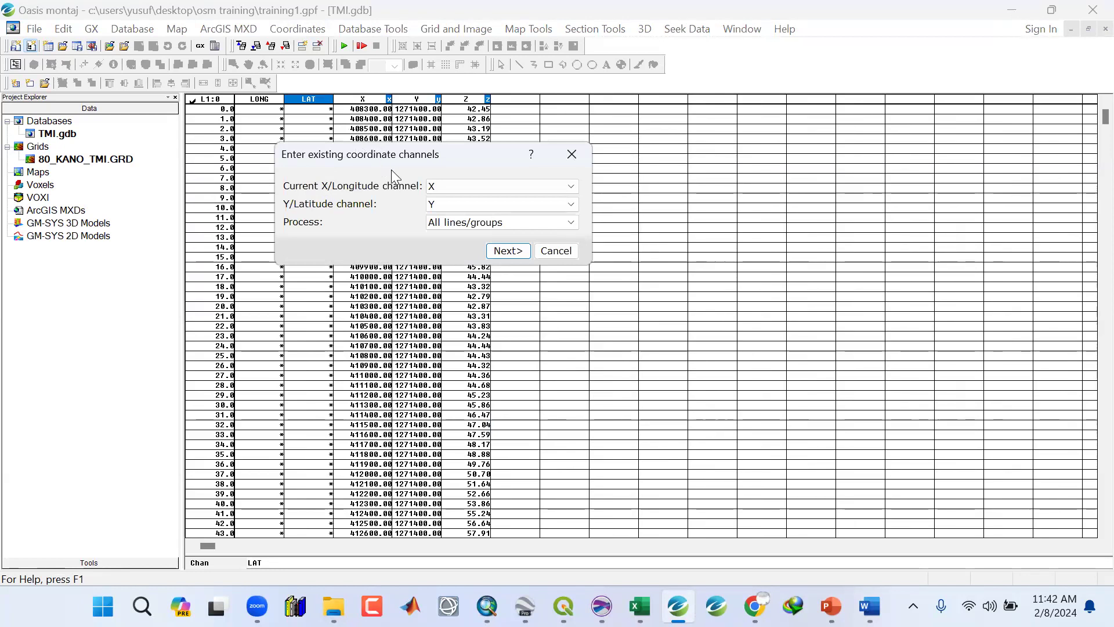
{"action": "left_click", "coordinate": [504, 257]}
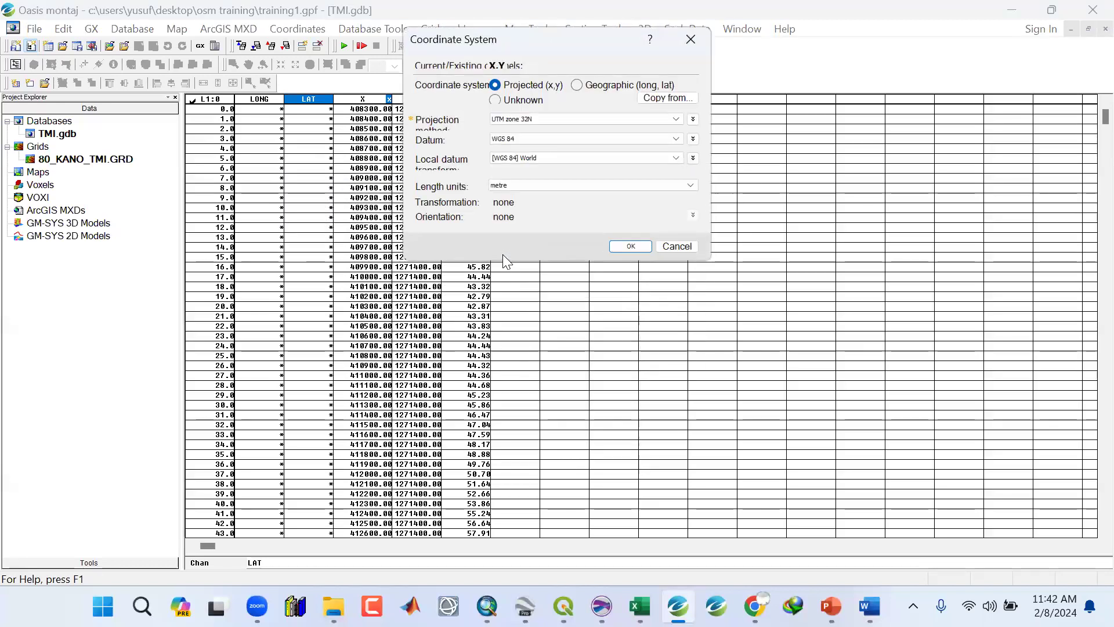
{"action": "left_click", "coordinate": [628, 247]}
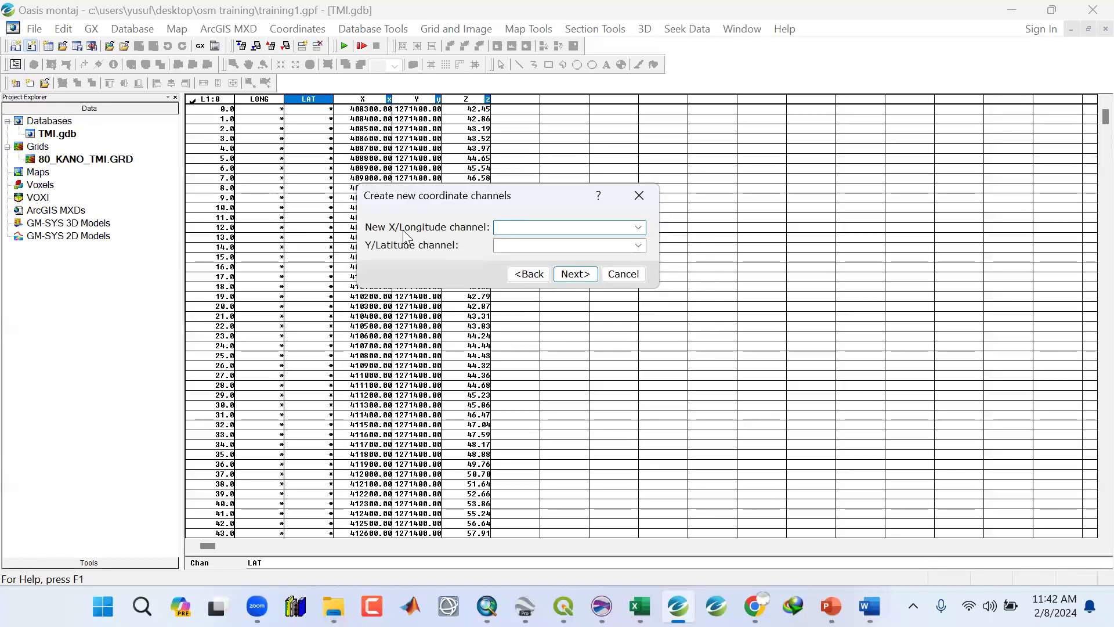
Output the converted coordinates to the LONG and LAT channels as geographic WGS 84 coordinates.
{"action": "left_click", "coordinate": [638, 227]}
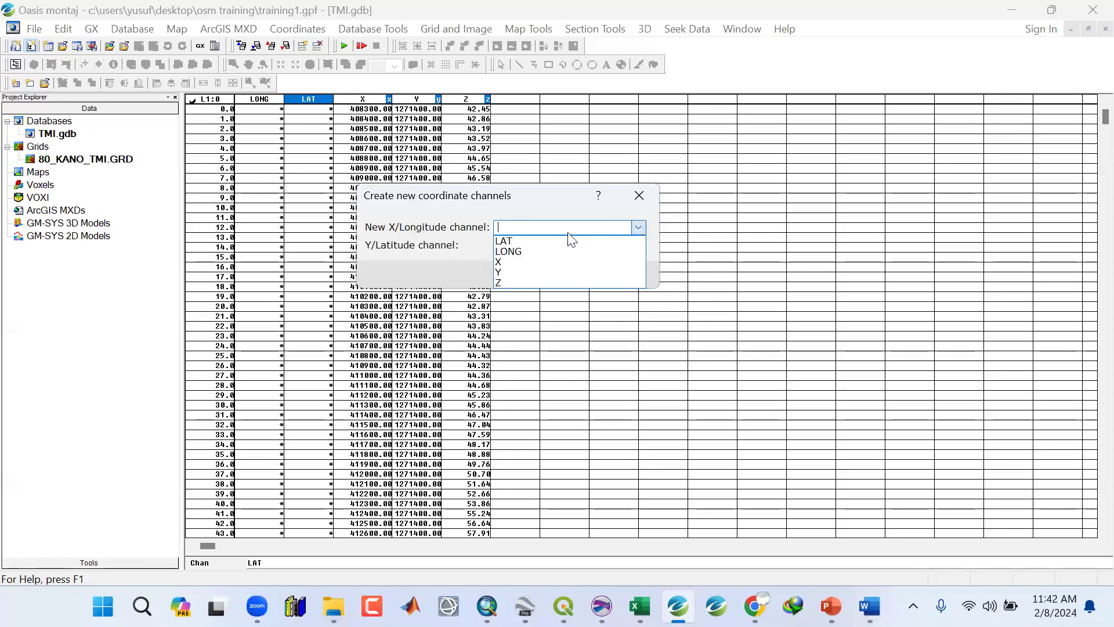
{"action": "left_click", "coordinate": [525, 252]}
{"action": "left_click", "coordinate": [638, 245]}
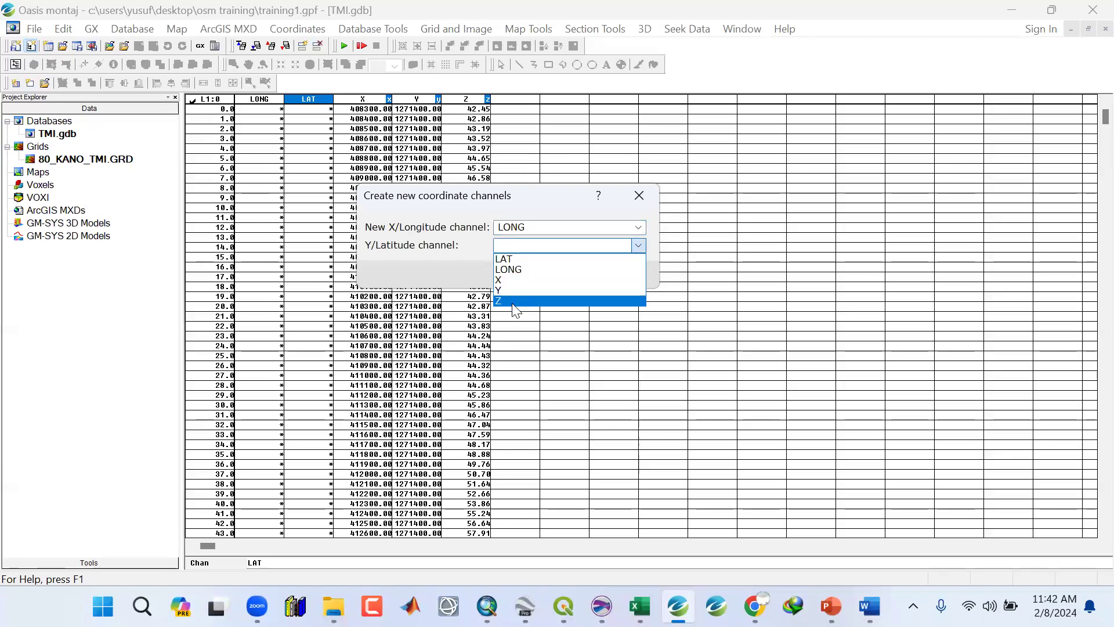
{"action": "left_click", "coordinate": [511, 259]}
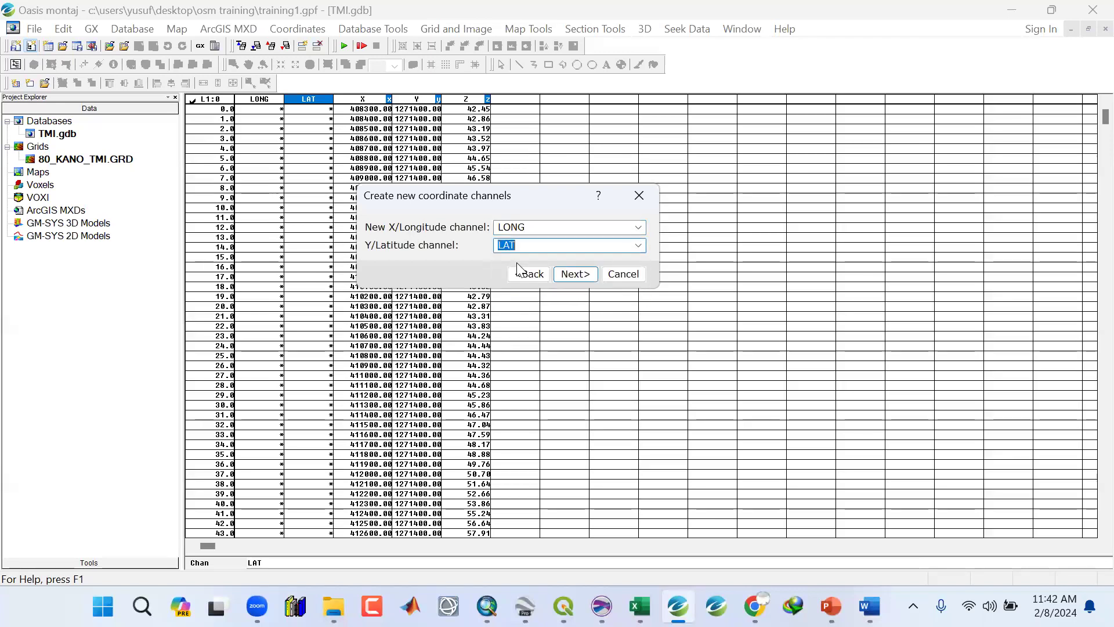
{"action": "left_click", "coordinate": [573, 272]}
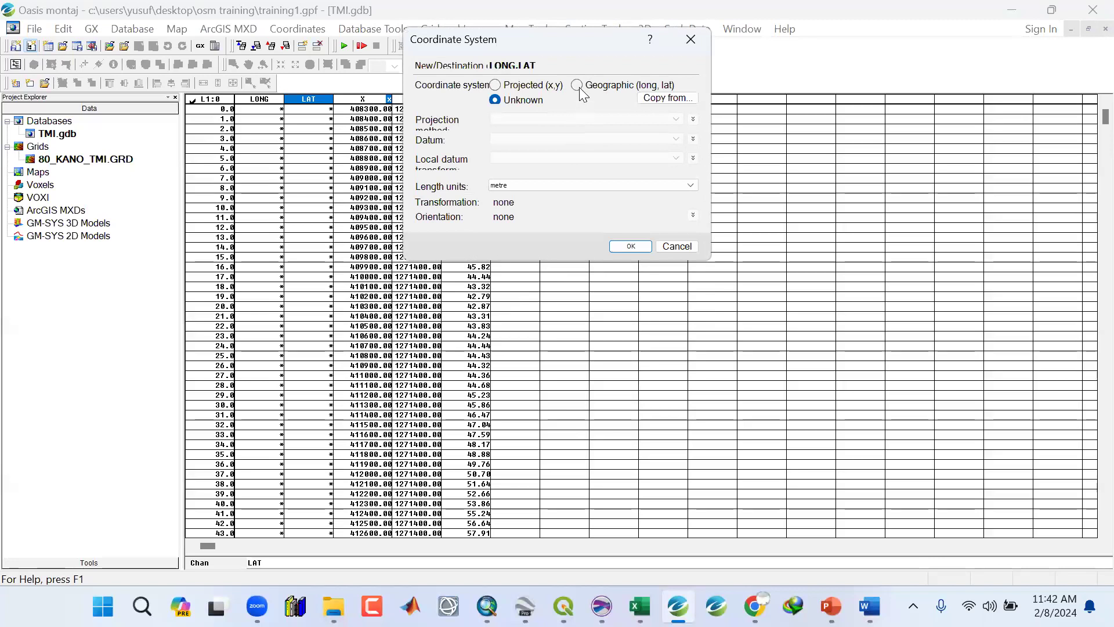
{"action": "left_click", "coordinate": [576, 85]}
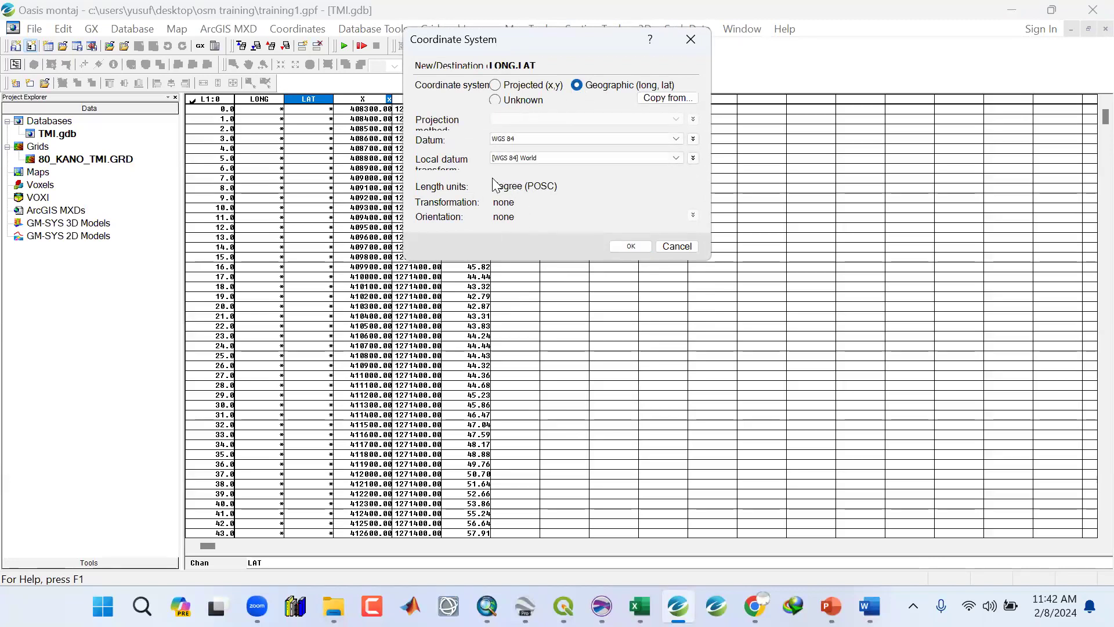
{"action": "left_click", "coordinate": [627, 247]}
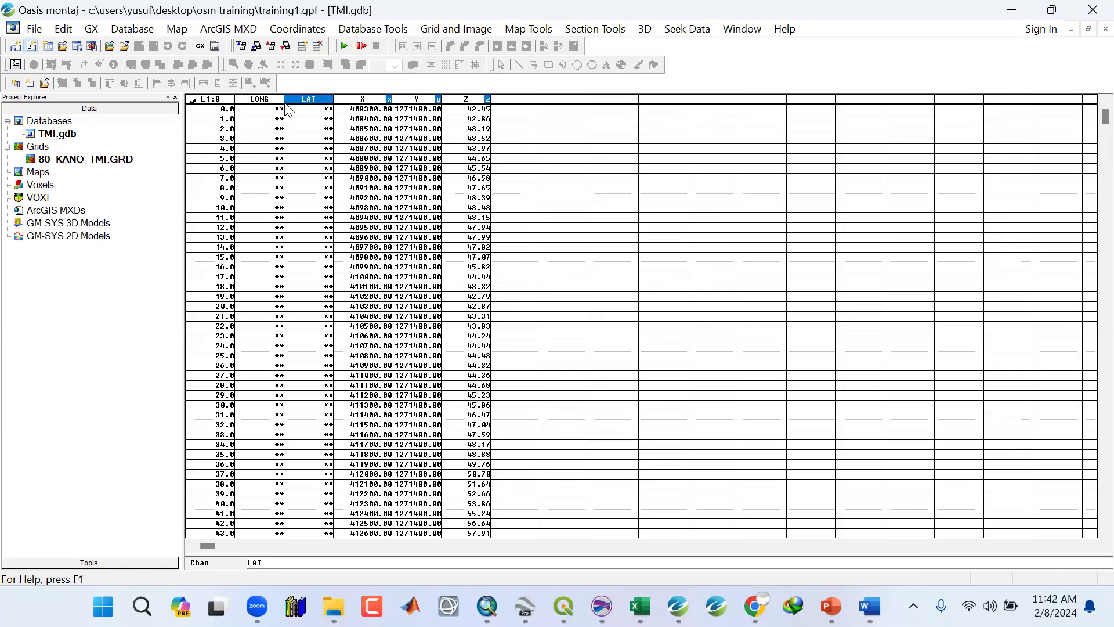
Widen the LAT column and set the LONG channel's display format to Normal with field width 11 and 3 decimals.
{"action": "left_click_drag", "start_coordinate": [286, 105], "coordinate": [349, 104]}
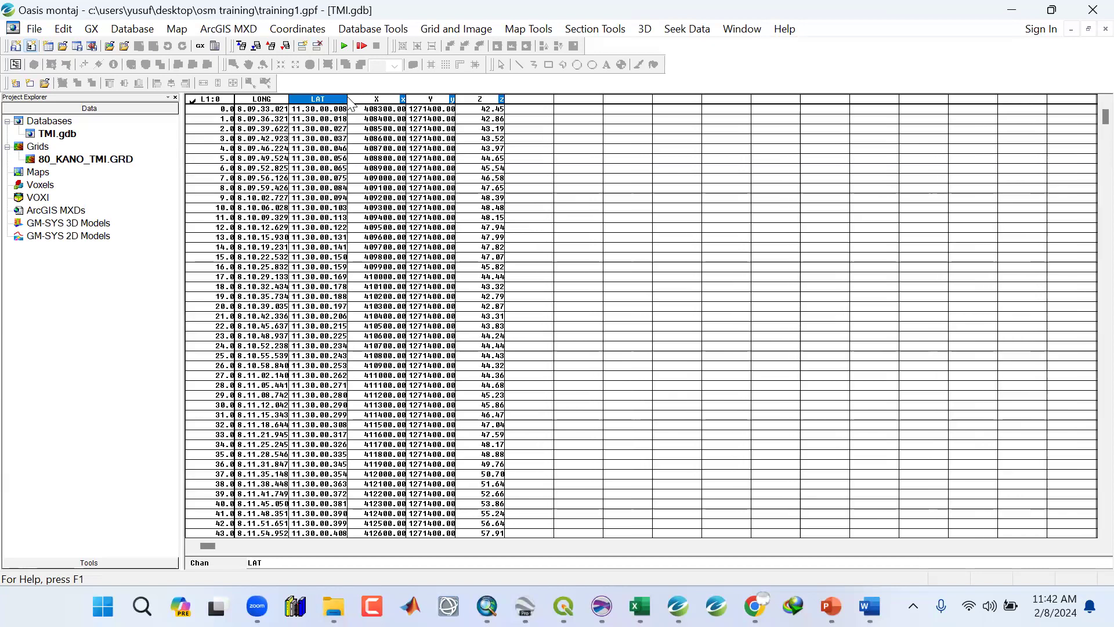
{"action": "left_click", "coordinate": [269, 100]}
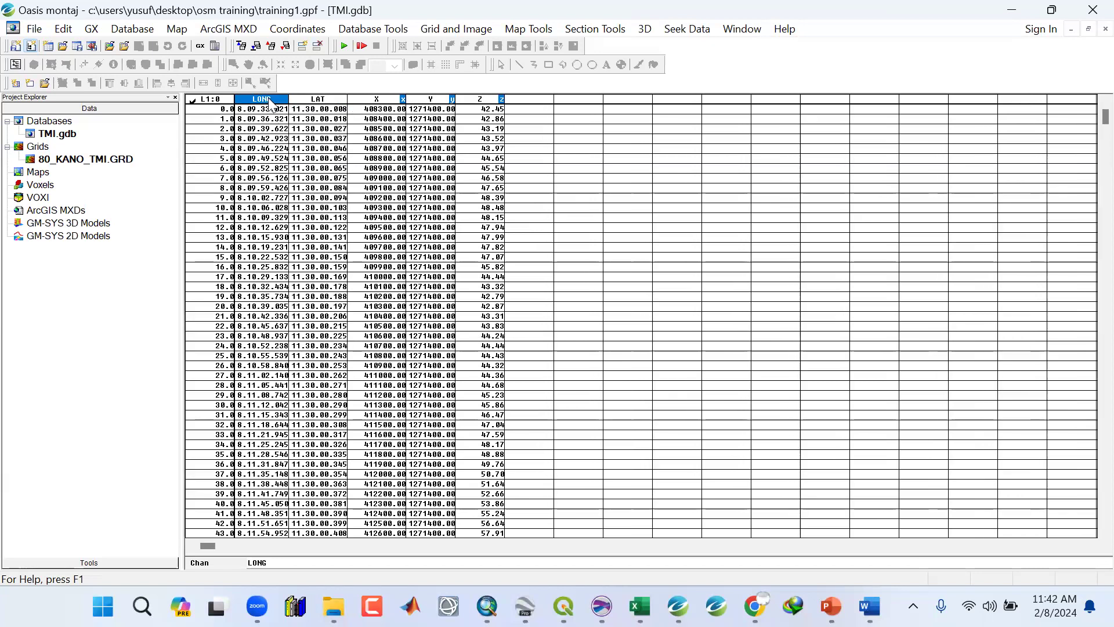
{"action": "right_click", "coordinate": [271, 103]}
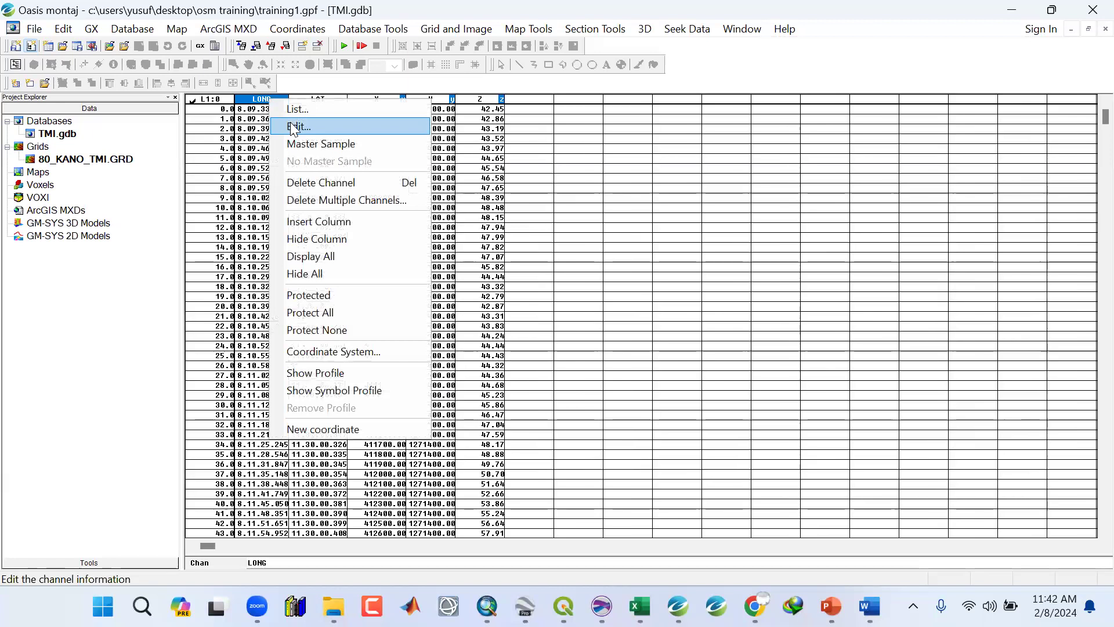
{"action": "left_click", "coordinate": [290, 109]}
{"action": "left_click", "coordinate": [591, 354]}
{"action": "left_click", "coordinate": [575, 378]}
{"action": "left_click", "coordinate": [573, 396]}
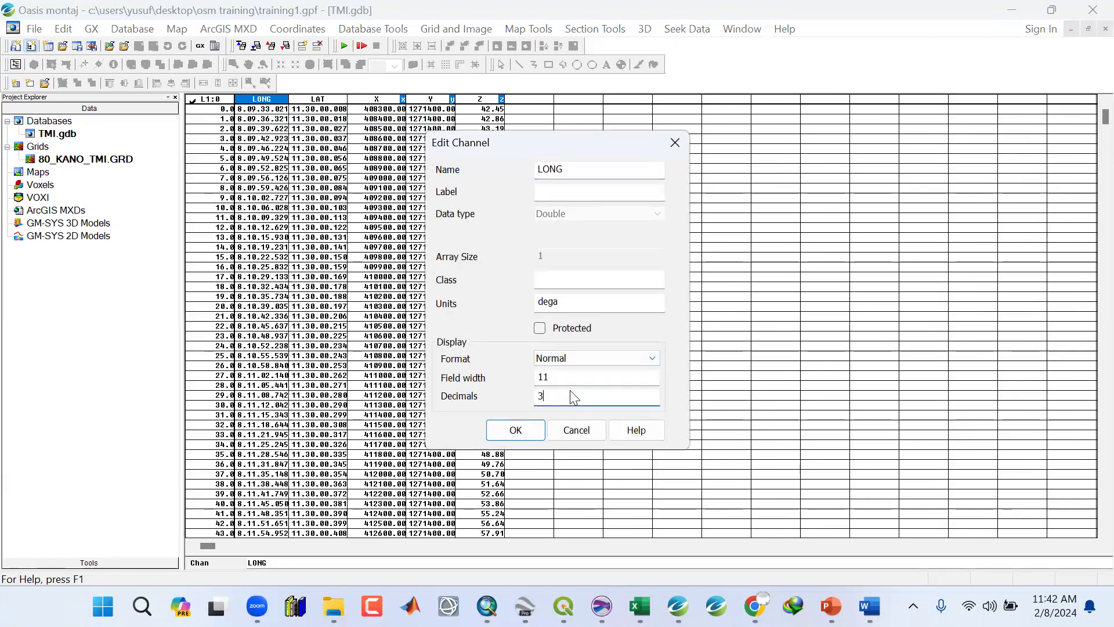
{"action": "left_click", "coordinate": [516, 430]}
Narrow the LONG column and set the LAT channel's display format to Normal.
{"action": "mouse_move", "coordinate": [289, 97]}
{"action": "left_mouse_down"}
{"action": "mouse_move", "coordinate": [298, 97]}
{"action": "mouse_move", "coordinate": [279, 98]}
{"action": "left_mouse_up"}
{"action": "left_click", "coordinate": [298, 100]}
{"action": "right_click", "coordinate": [296, 100]}
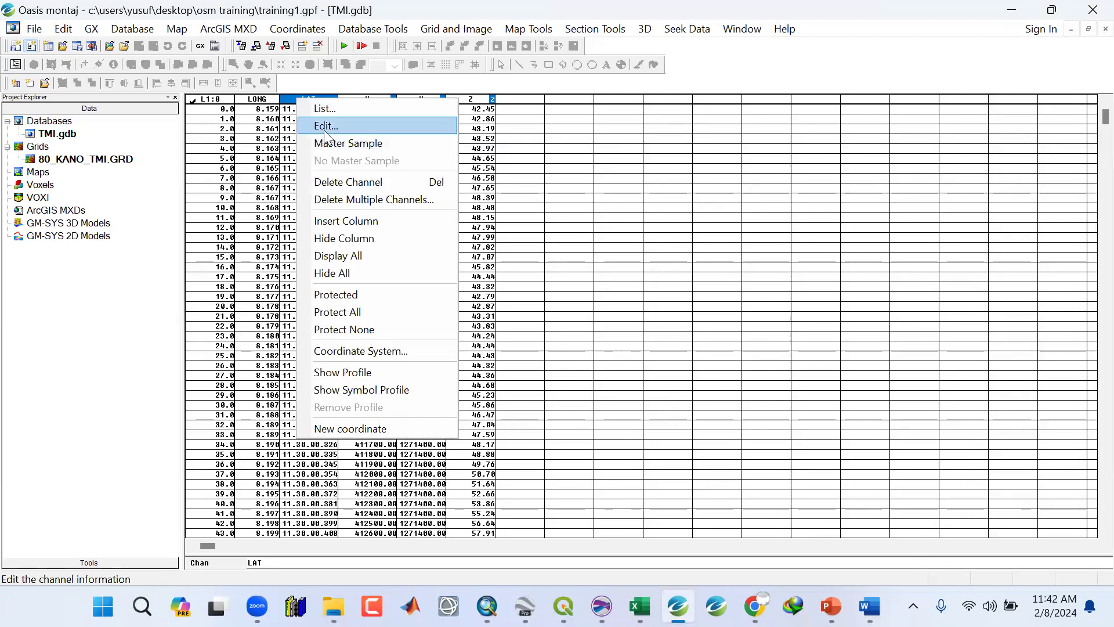
{"action": "left_click", "coordinate": [324, 130]}
{"action": "left_click", "coordinate": [557, 357]}
{"action": "left_click", "coordinate": [556, 369]}
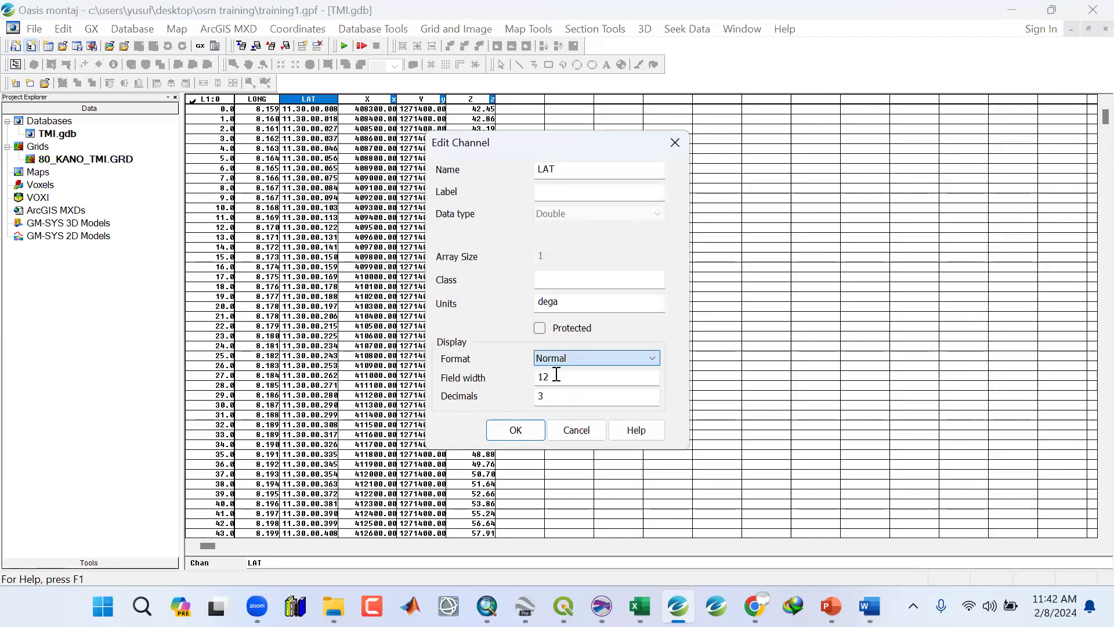
{"action": "left_click", "coordinate": [516, 430]}
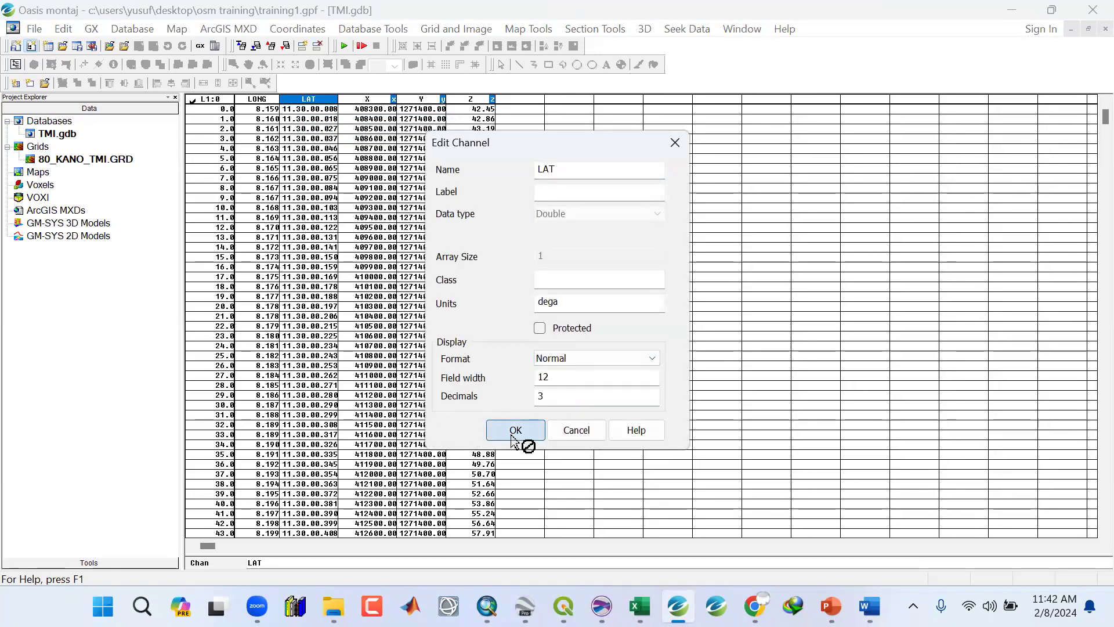
Save the TMI database.
{"action": "left_click", "coordinate": [355, 218]}
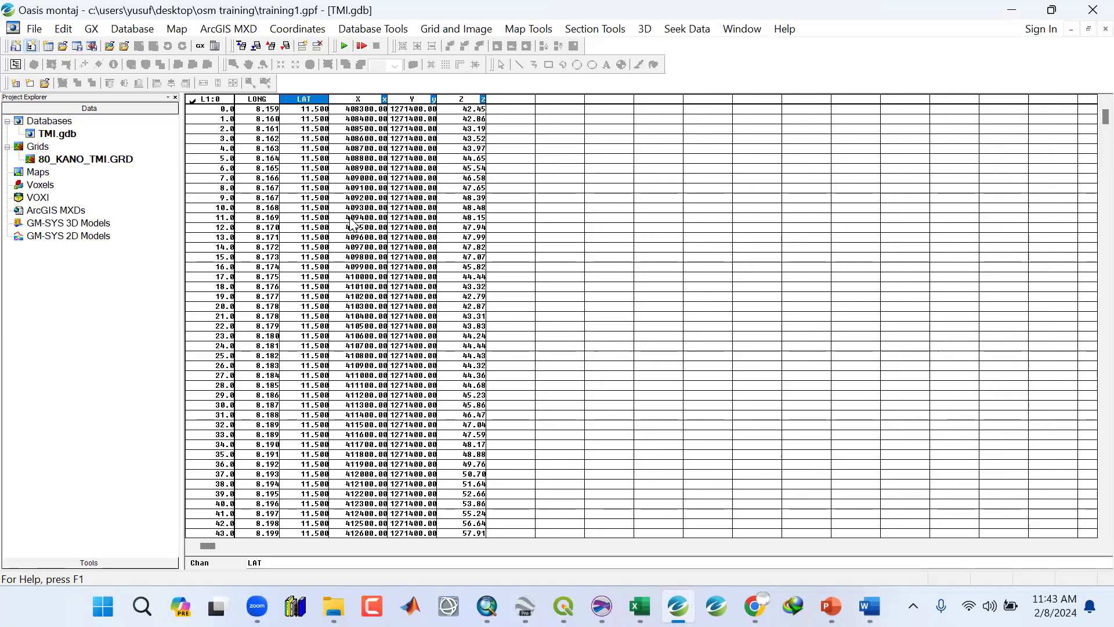
{"action": "left_click", "coordinate": [34, 29]}
{"action": "mouse_move", "coordinate": [70, 47]}
{"action": "left_click", "coordinate": [206, 81]}
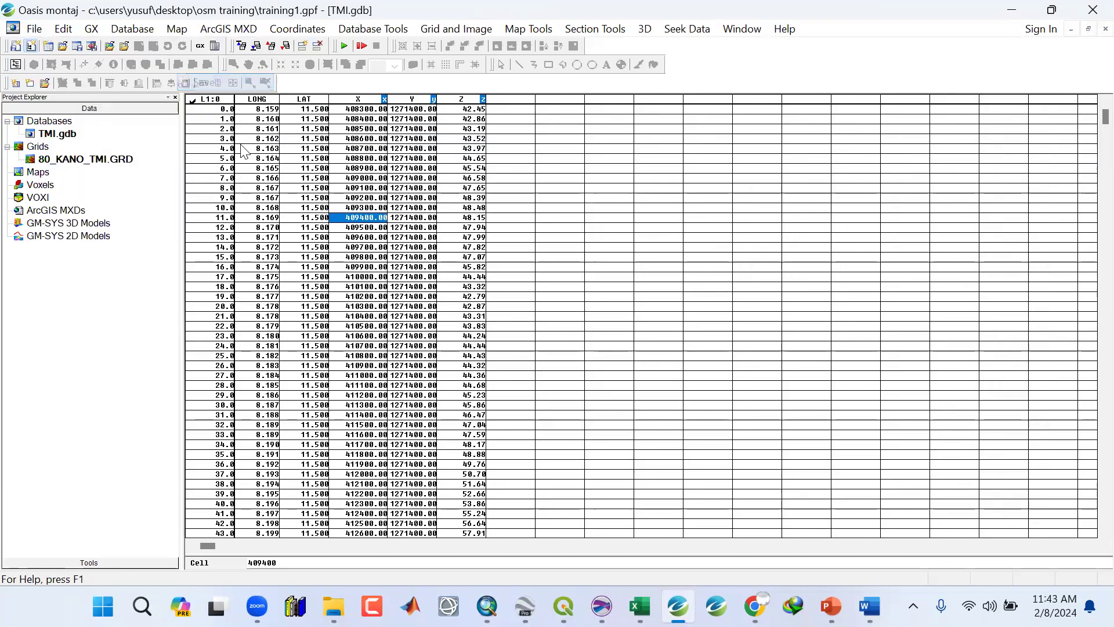
Select and inspect cells in the X channel.
{"action": "left_click", "coordinate": [360, 326]}
{"action": "left_click", "coordinate": [357, 384]}
{"action": "left_click", "coordinate": [372, 229]}
{"action": "left_click", "coordinate": [373, 180]}
{"action": "left_click", "coordinate": [367, 168]}
{"action": "left_click", "coordinate": [370, 225]}
{"action": "left_click_drag", "start_coordinate": [351, 306], "coordinate": [351, 316]}
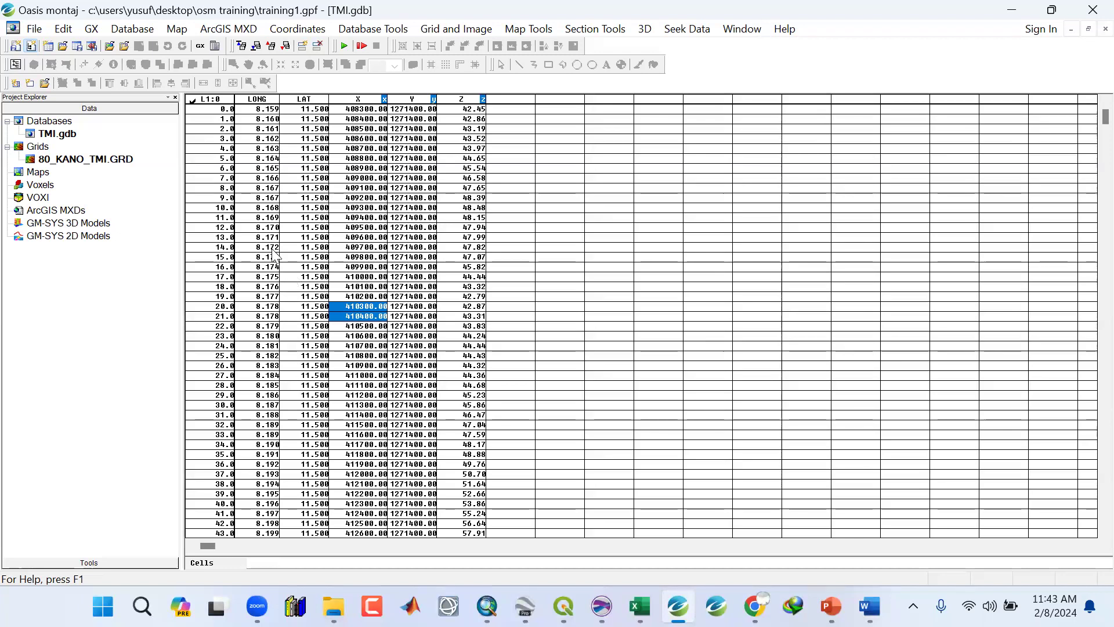
Select the LONG, X and Y channel columns to inspect them.
{"action": "left_click", "coordinate": [266, 100]}
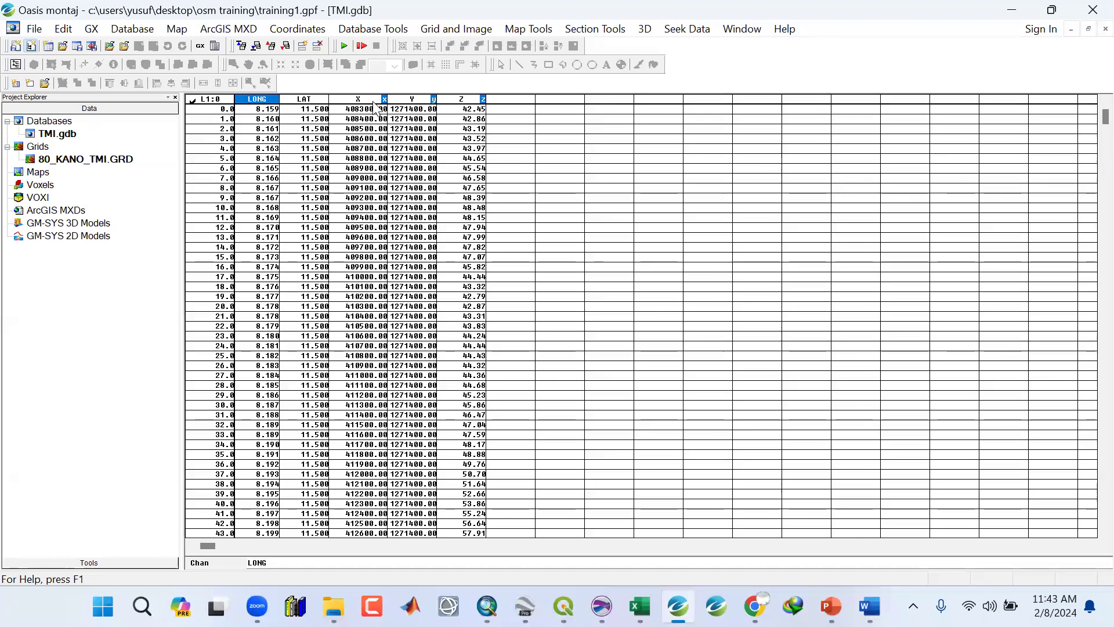
{"action": "left_click", "coordinate": [373, 101]}
{"action": "left_click", "coordinate": [414, 100]}
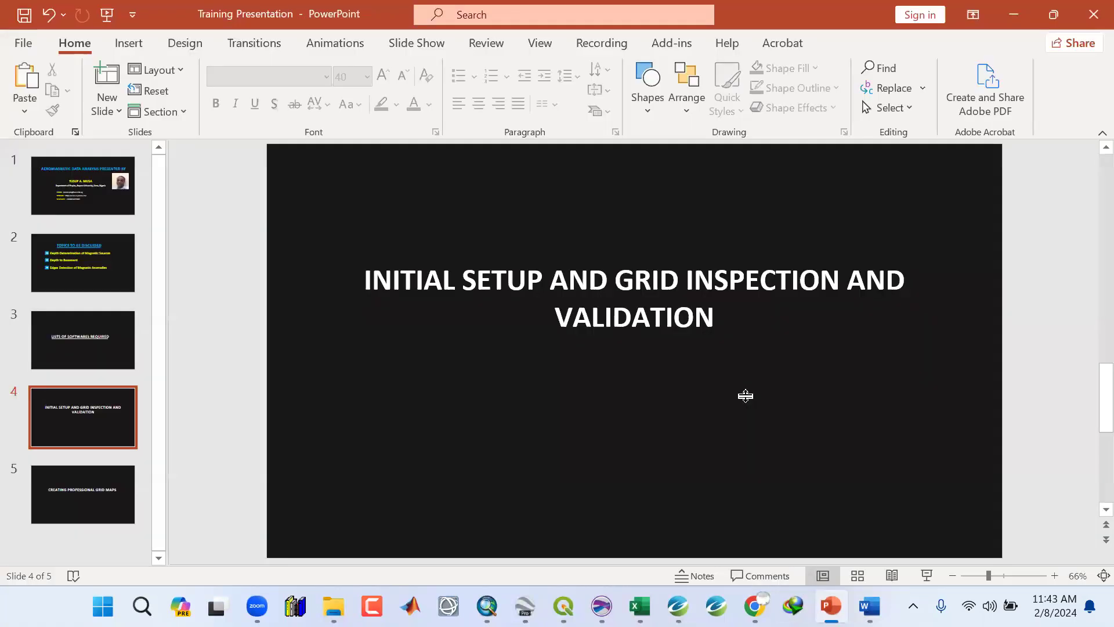
Switch briefly to the PowerPoint training presentation and return to the database.
{"action": "left_click", "coordinate": [827, 605]}
{"action": "left_click", "coordinate": [1009, 13]}
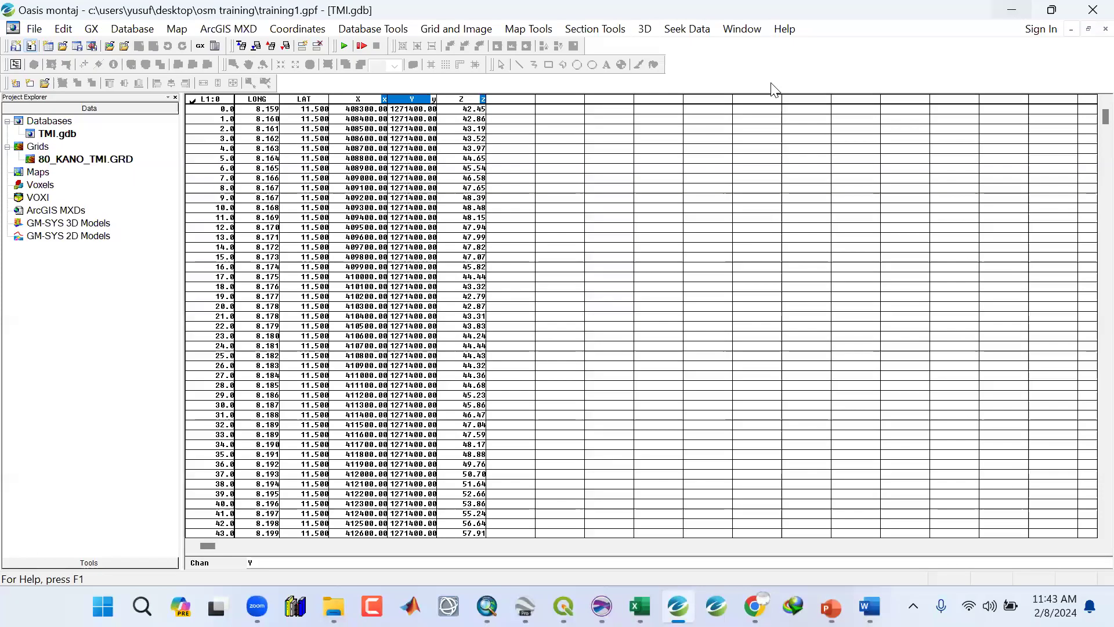
Inspect several cell values down the LAT channel.
{"action": "left_click", "coordinate": [333, 162]}
{"action": "left_click", "coordinate": [318, 188]}
{"action": "left_click", "coordinate": [308, 286]}
{"action": "left_click", "coordinate": [304, 365]}
{"action": "left_click", "coordinate": [315, 434]}
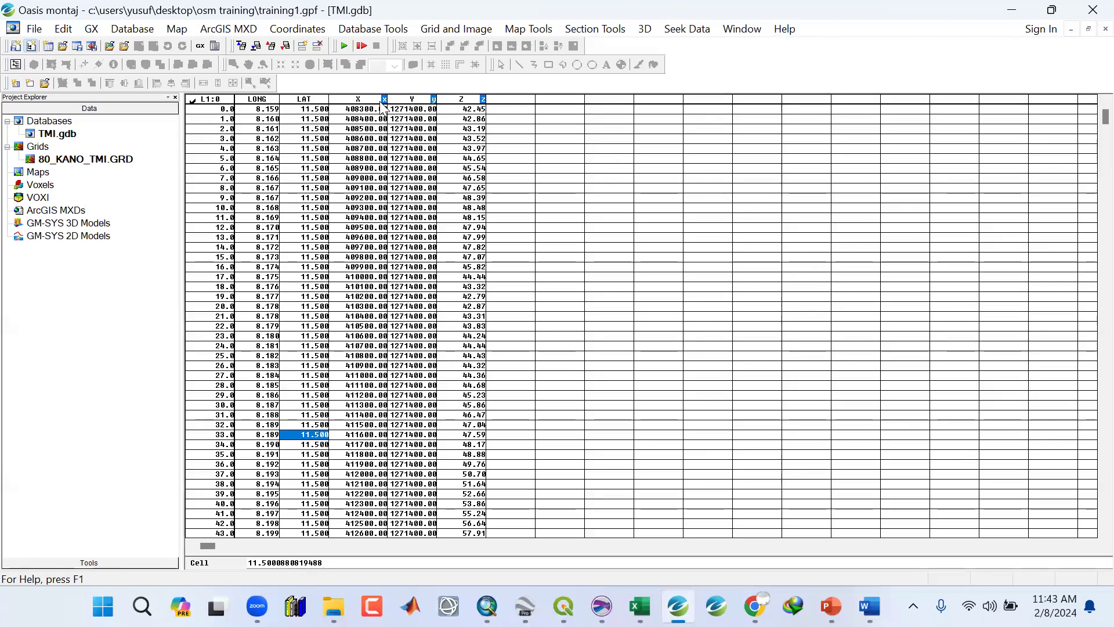
Set the current X,Y channels so X (Easting) is LONG and Y (Northing) is LAT, keeping Z.
{"action": "left_click", "coordinate": [297, 29]}
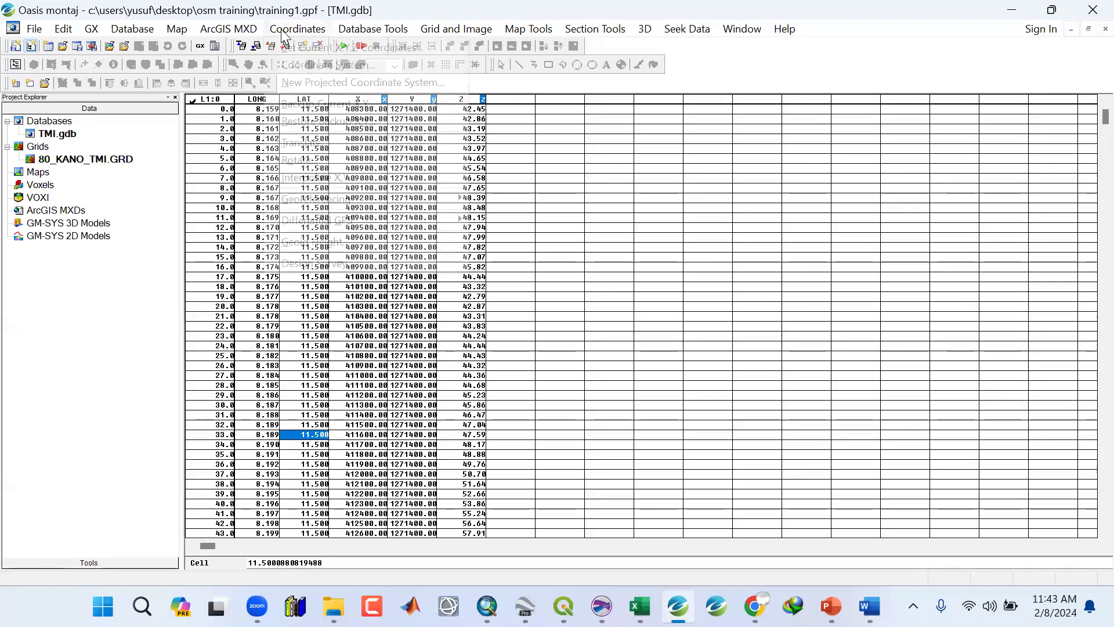
{"action": "left_click", "coordinate": [296, 50]}
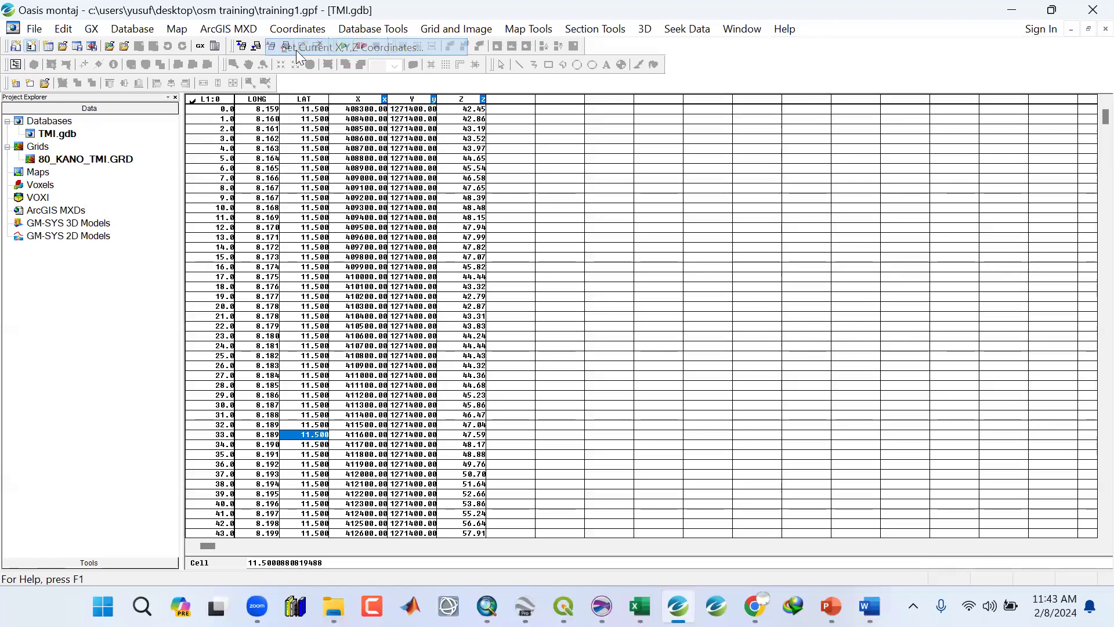
{"action": "left_click_drag", "start_coordinate": [521, 248], "coordinate": [503, 182]}
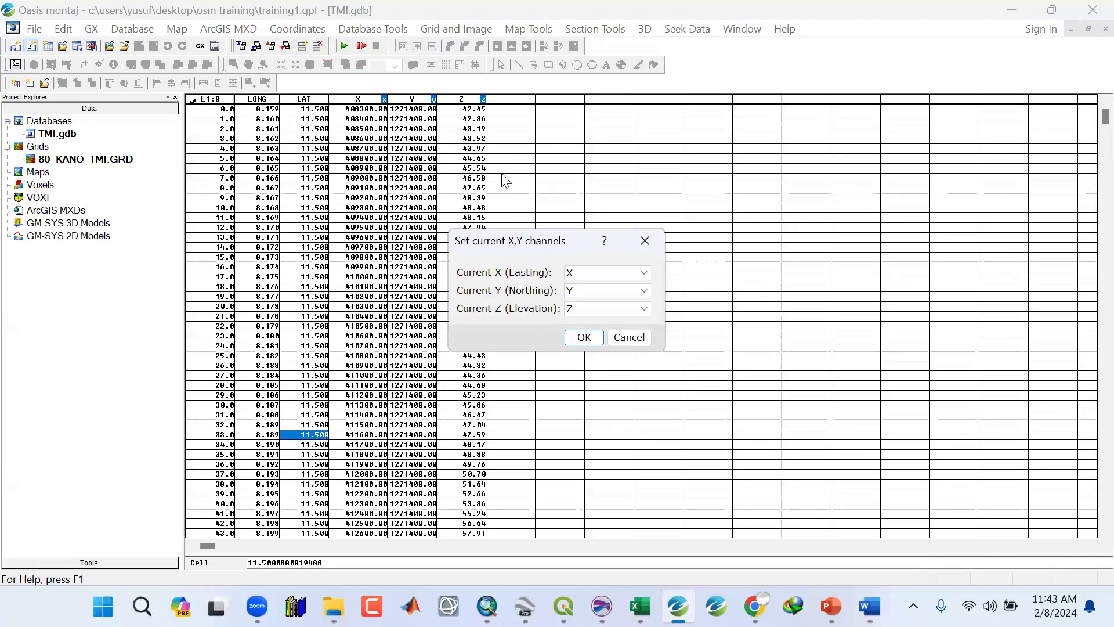
{"action": "left_click", "coordinate": [572, 204]}
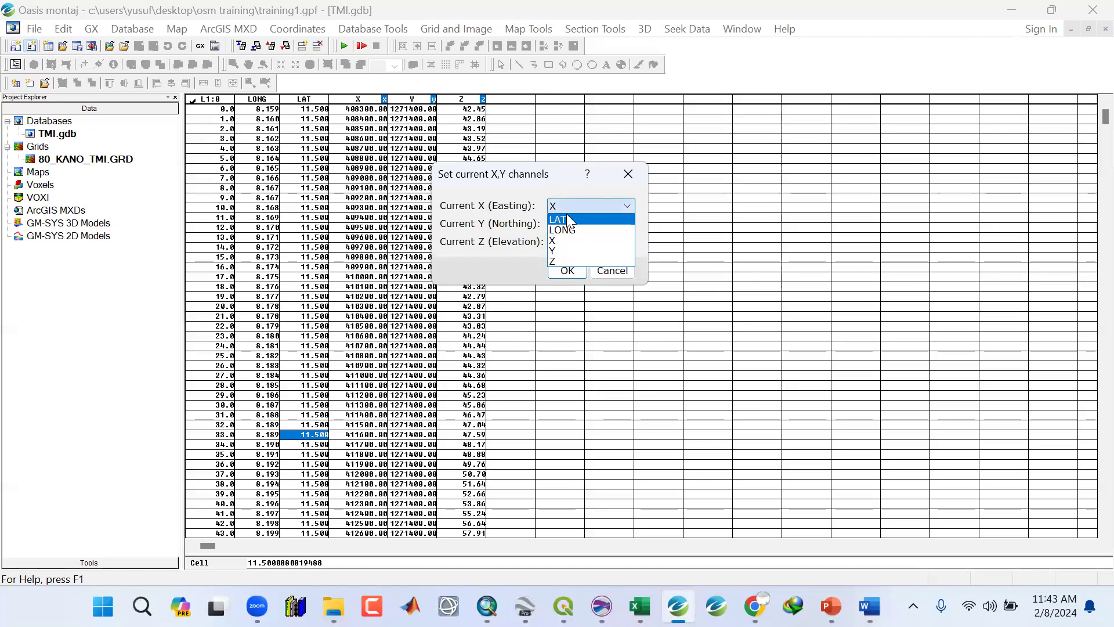
{"action": "left_click", "coordinate": [564, 225]}
{"action": "left_click", "coordinate": [607, 226]}
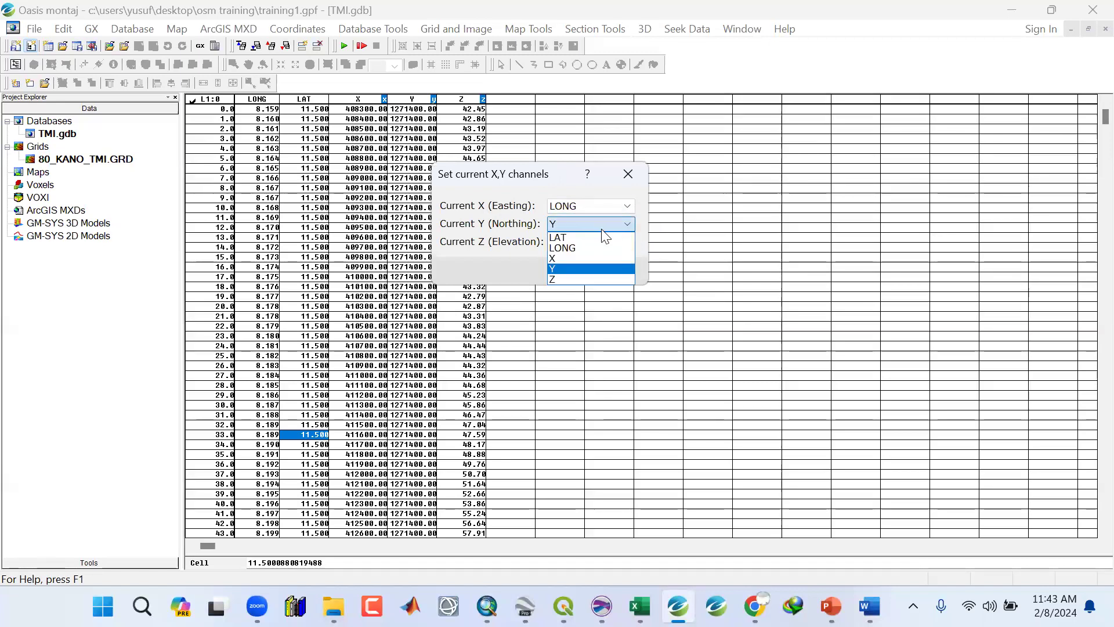
{"action": "left_click", "coordinate": [603, 234]}
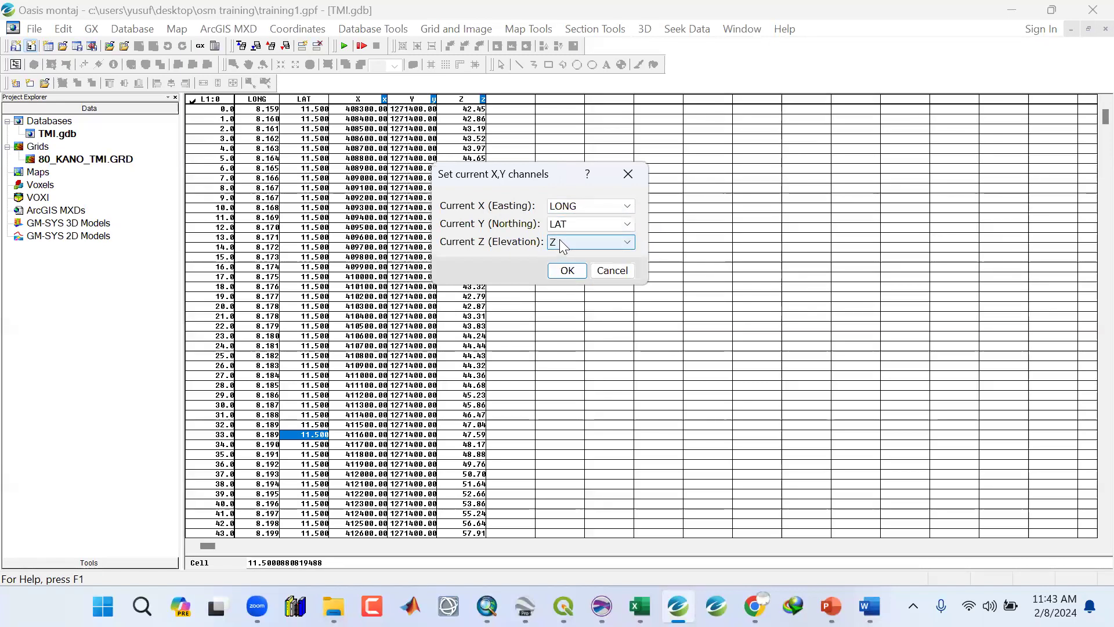
{"action": "left_click", "coordinate": [567, 270]}
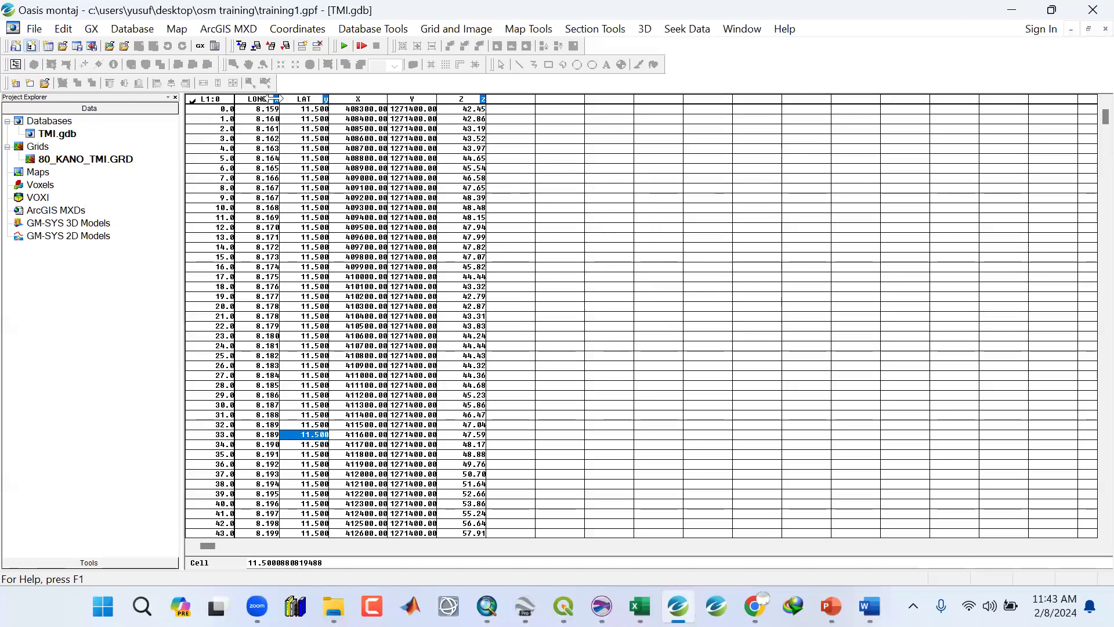
Check individual cell values in the LAT channel again.
{"action": "left_click", "coordinate": [319, 118]}
{"action": "left_click", "coordinate": [321, 227]}
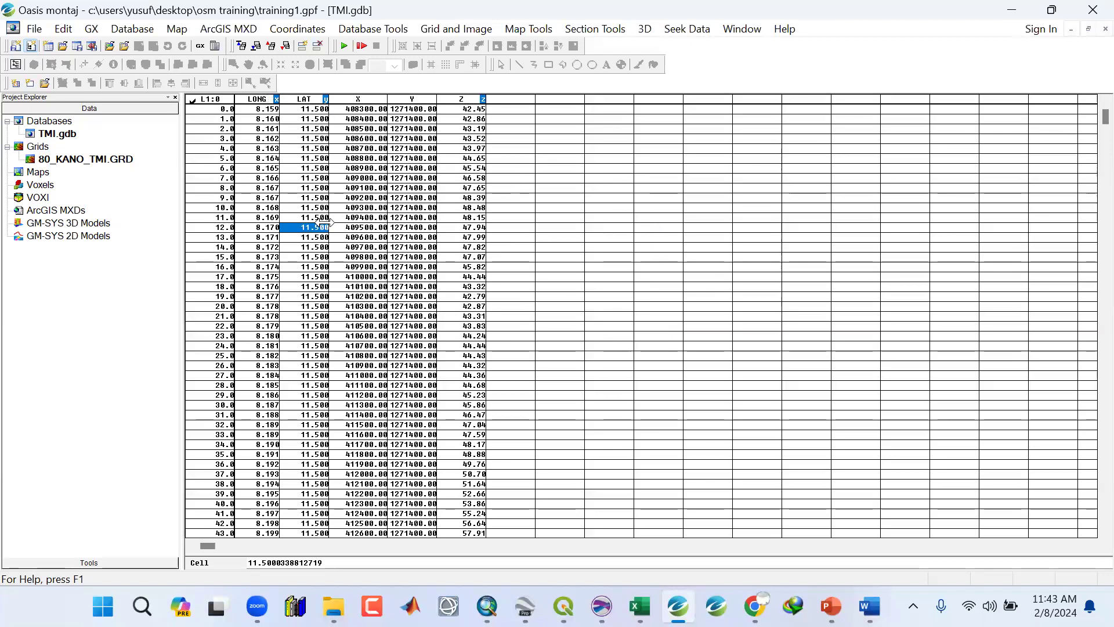
{"action": "left_click", "coordinate": [33, 28]}
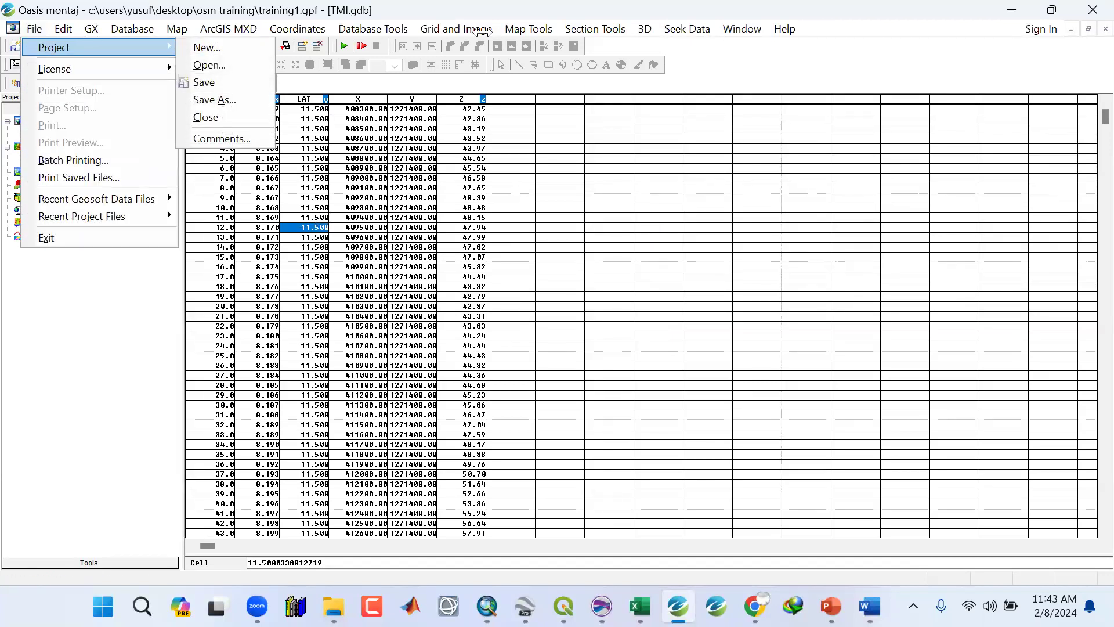
{"action": "mouse_move", "coordinate": [438, 26]}
{"action": "mouse_move", "coordinate": [465, 48]}
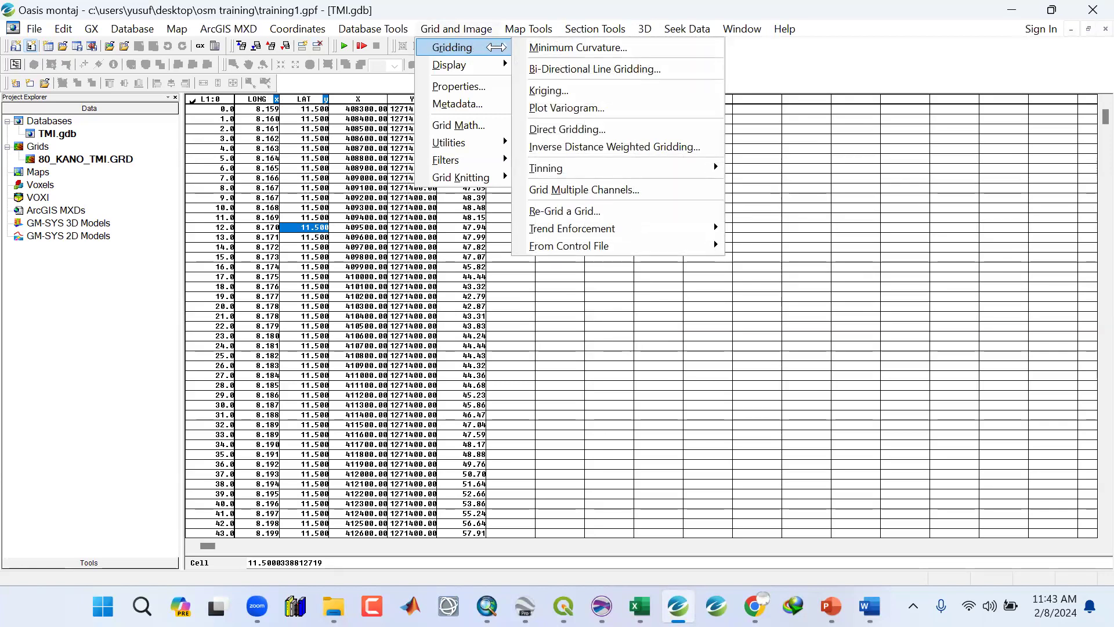
{"action": "left_click", "coordinate": [849, 53]}
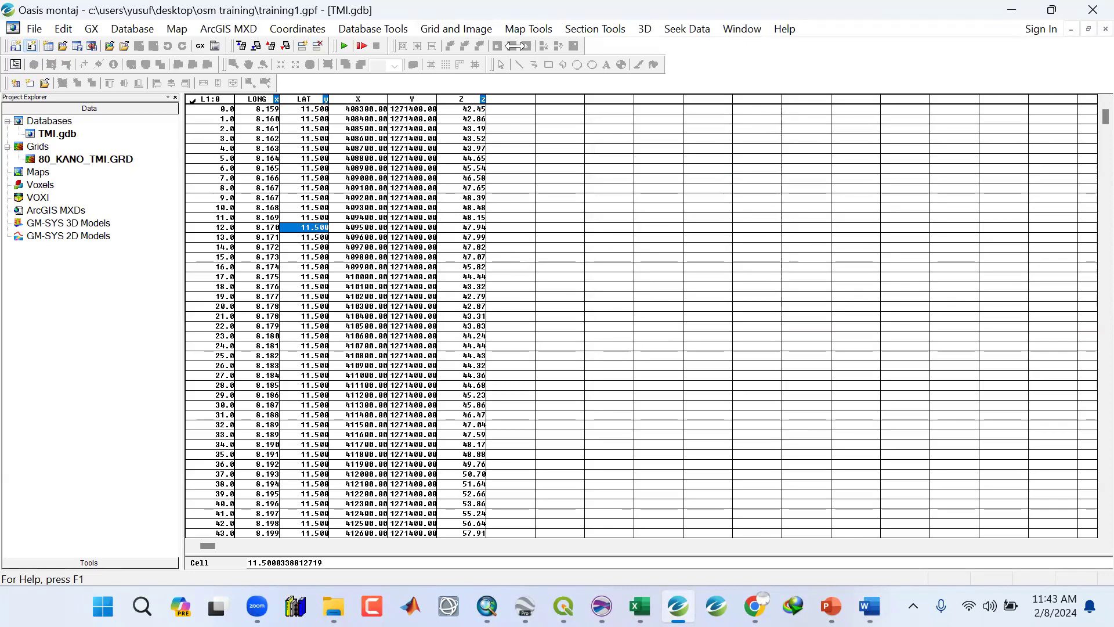
Create a minimum curvature grid named TMI_LL from the Z channel.
{"action": "left_click", "coordinate": [478, 29]}
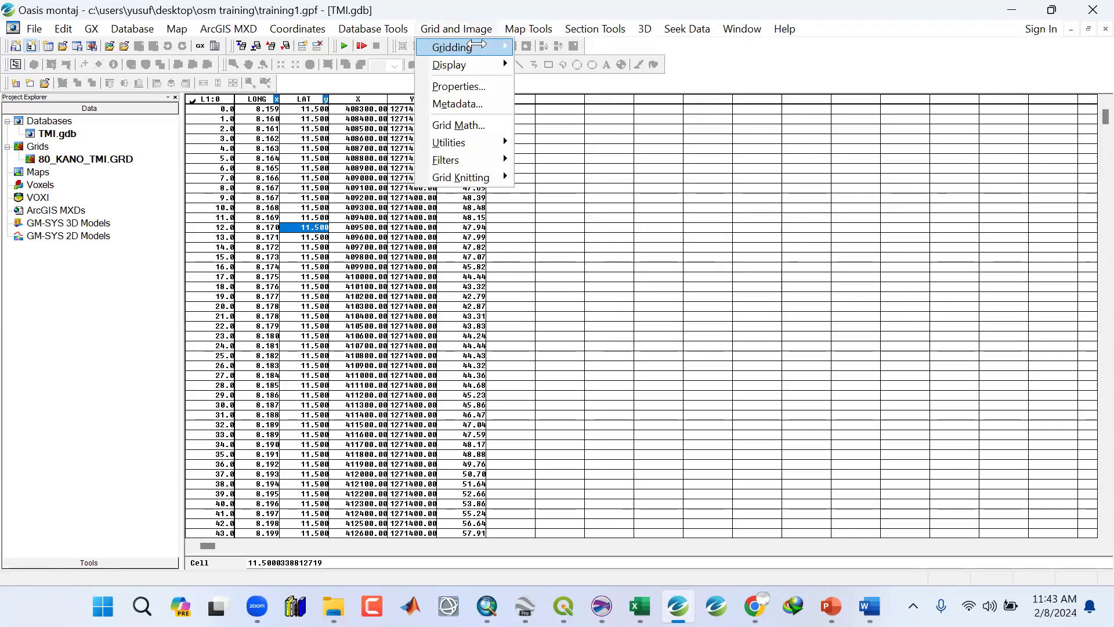
{"action": "mouse_move", "coordinate": [477, 45]}
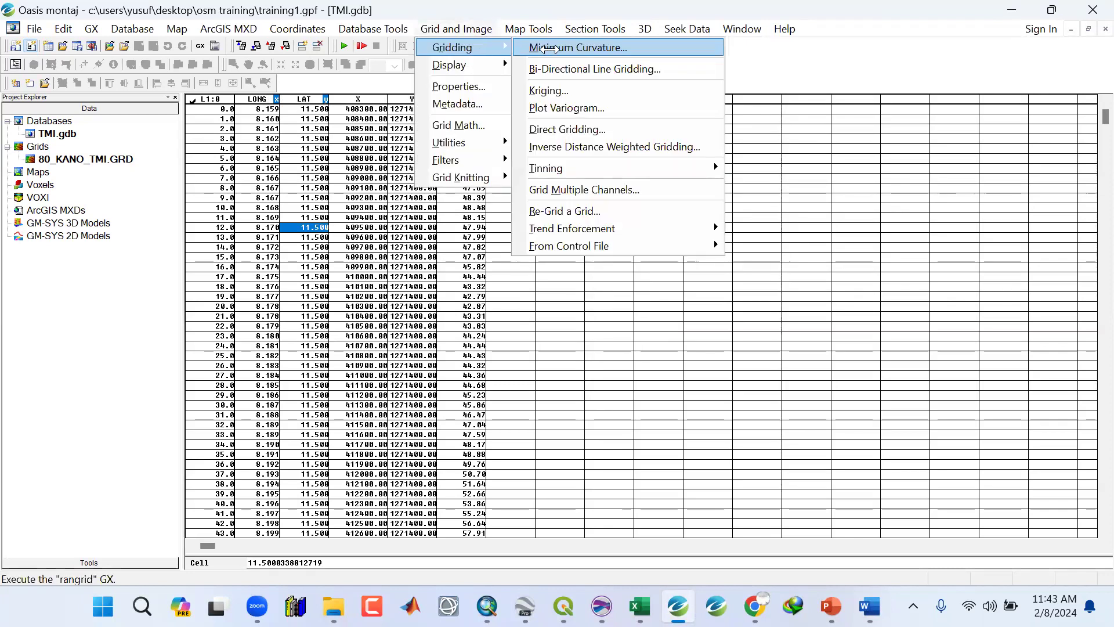
{"action": "left_click", "coordinate": [552, 49]}
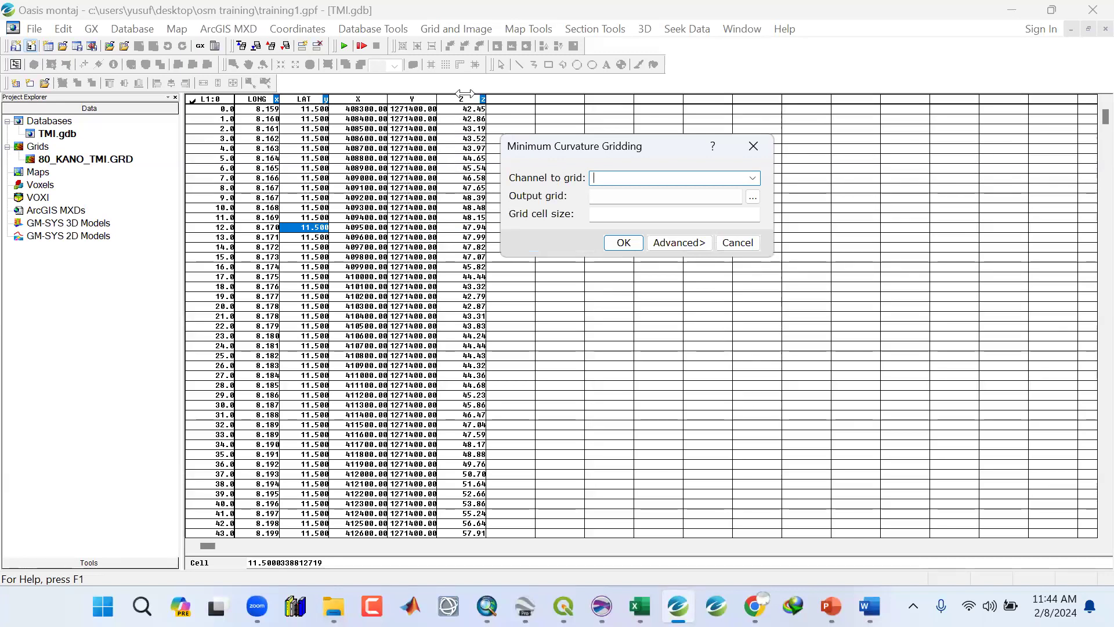
{"action": "left_click", "coordinate": [752, 178]}
{"action": "left_click", "coordinate": [597, 235]}
{"action": "left_click", "coordinate": [608, 202]}
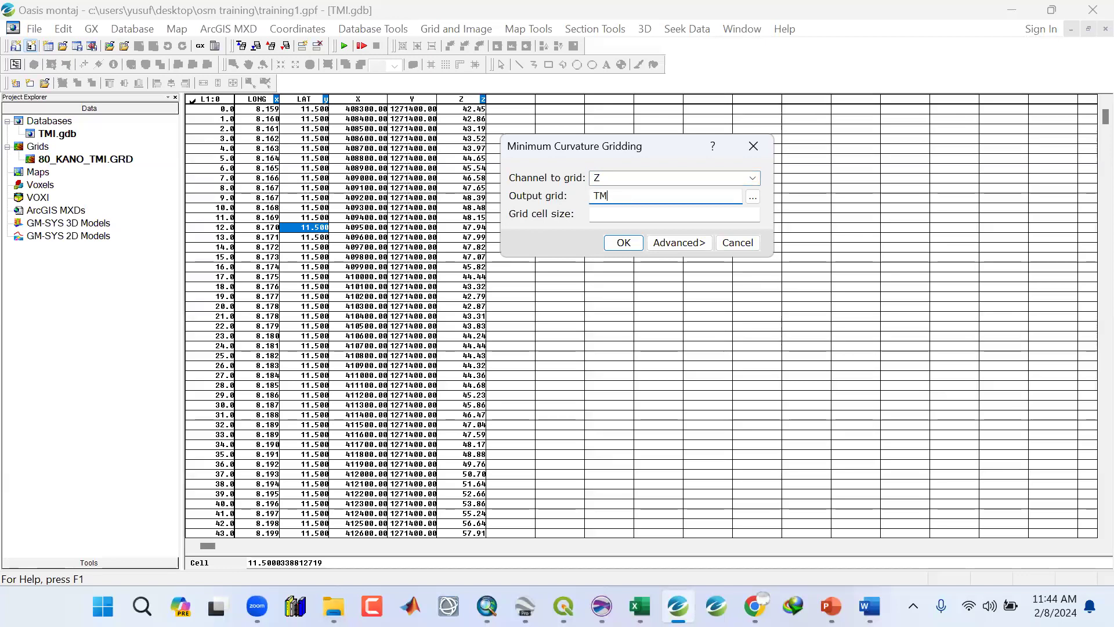
{"action": "type", "text": "TMI_LL"}
{"action": "left_click", "coordinate": [591, 213]}
{"action": "left_click_drag", "start_coordinate": [549, 148], "coordinate": [569, 163]}
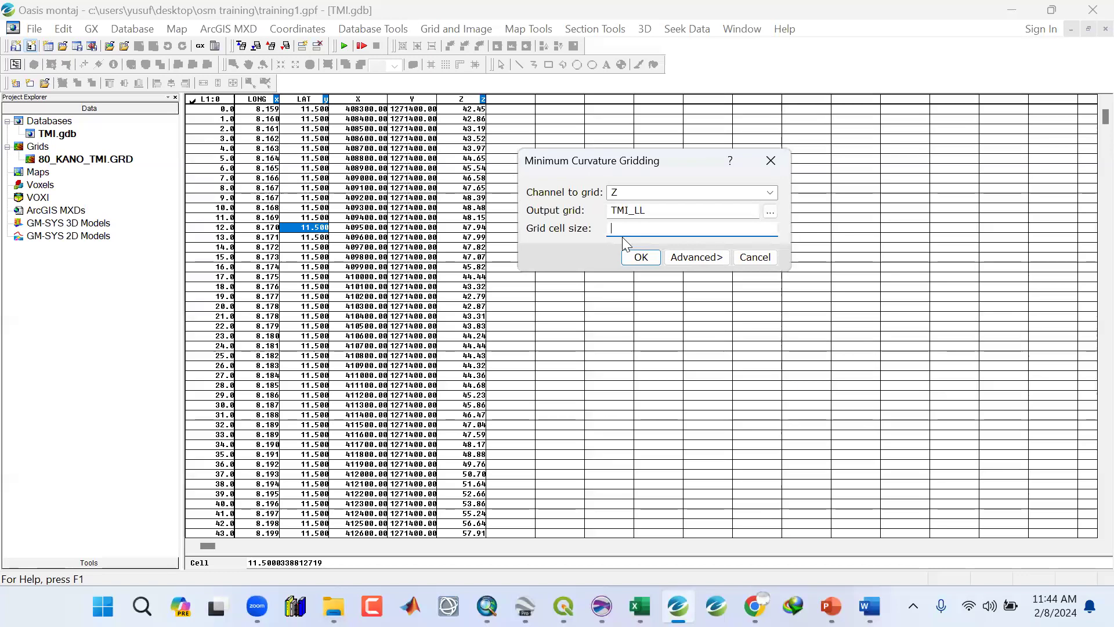
{"action": "left_click", "coordinate": [638, 258]}
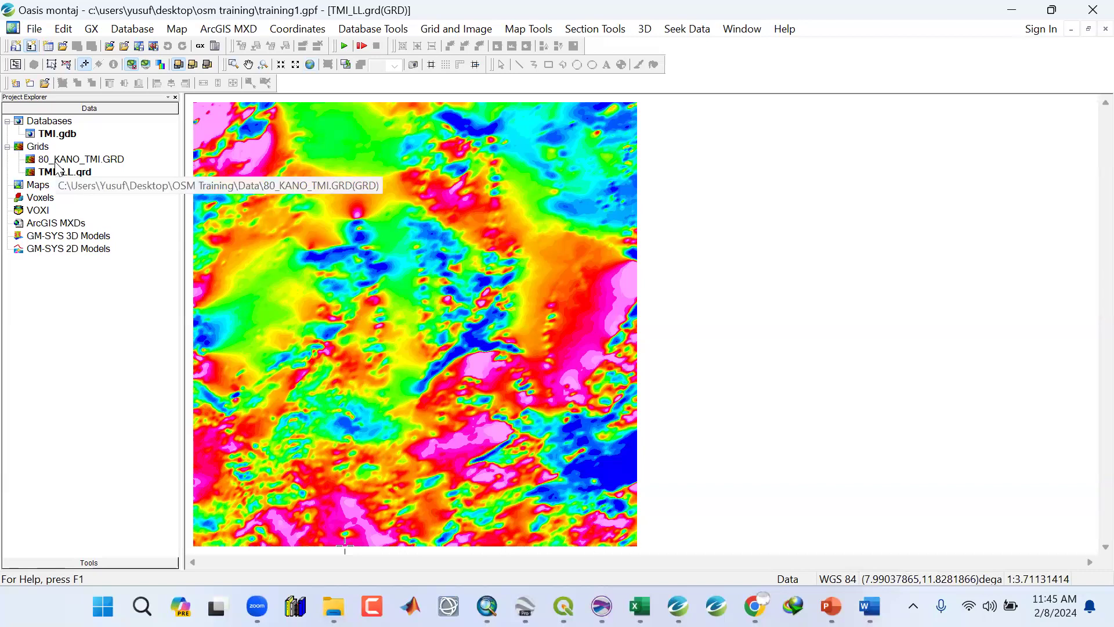
Remove the 80_KANO_TMI.GRD grid from the project.
{"action": "left_click", "coordinate": [57, 163]}
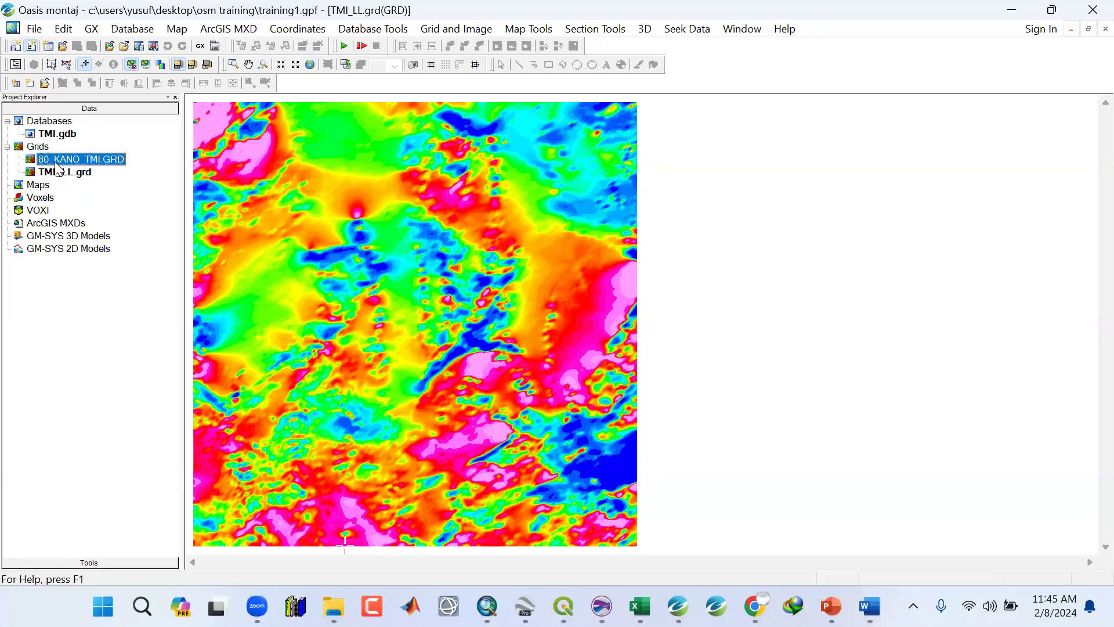
{"action": "right_click", "coordinate": [57, 167]}
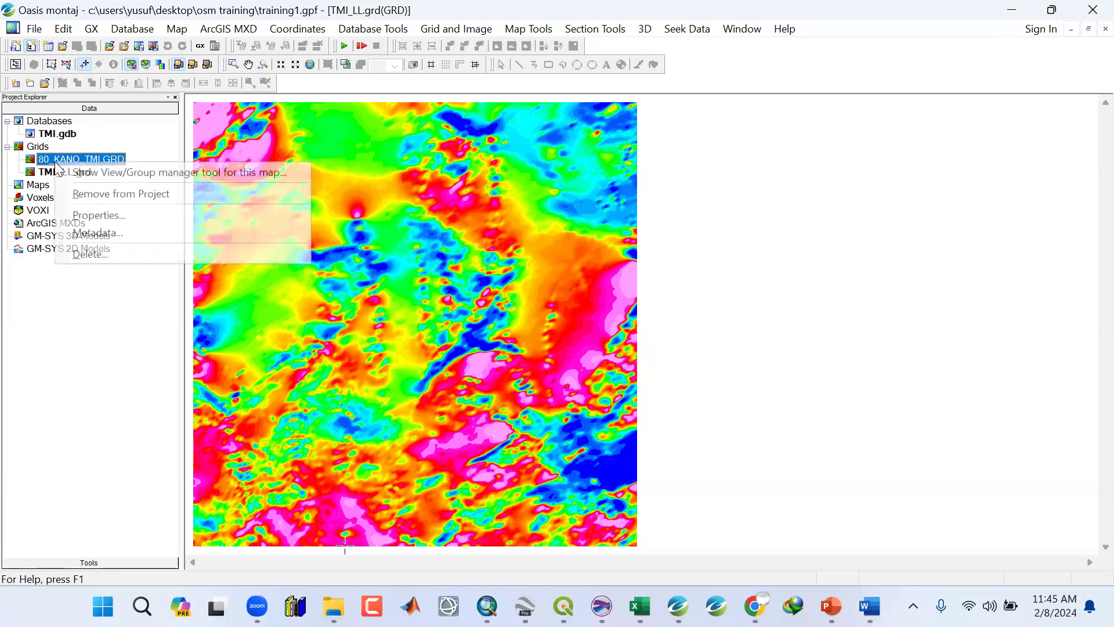
{"action": "left_click", "coordinate": [79, 160]}
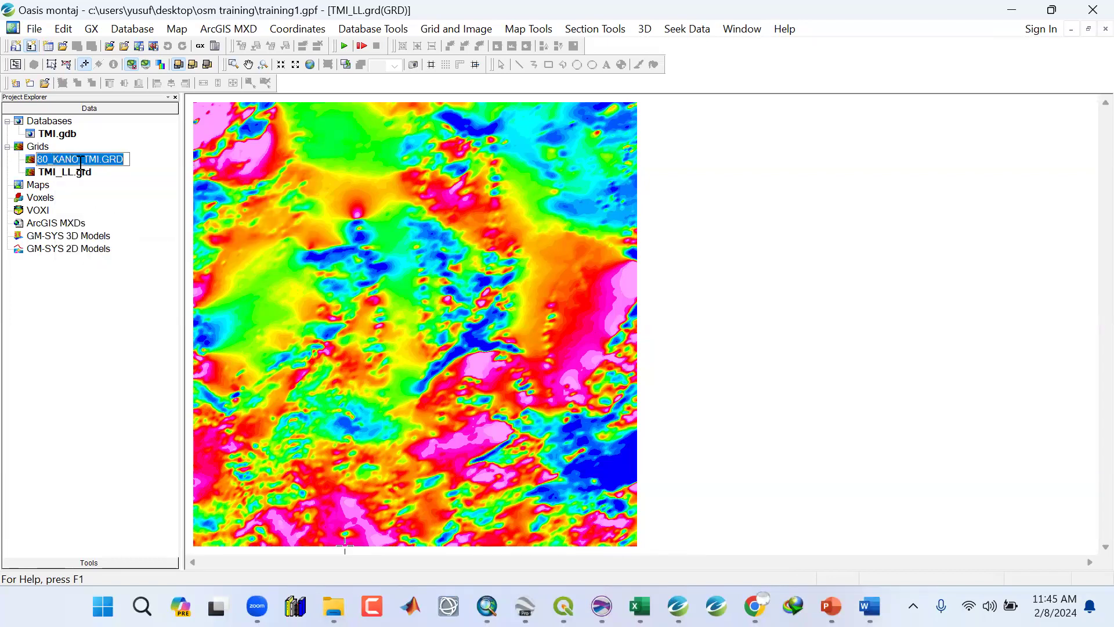
{"action": "left_click", "coordinate": [124, 193]}
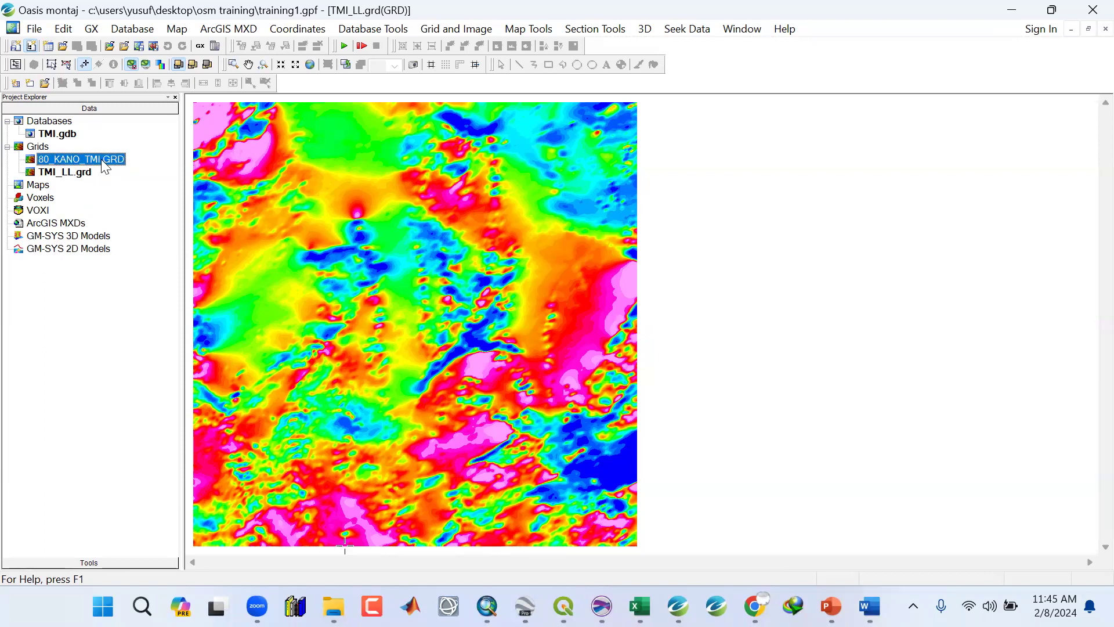
{"action": "right_click", "coordinate": [139, 221]}
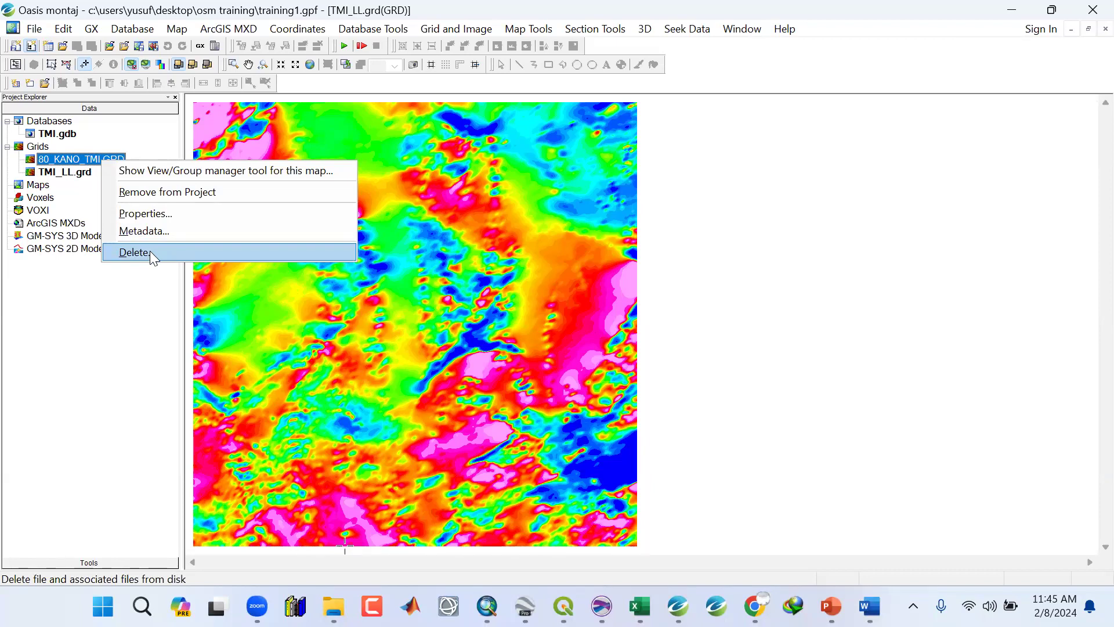
{"action": "left_click", "coordinate": [158, 197]}
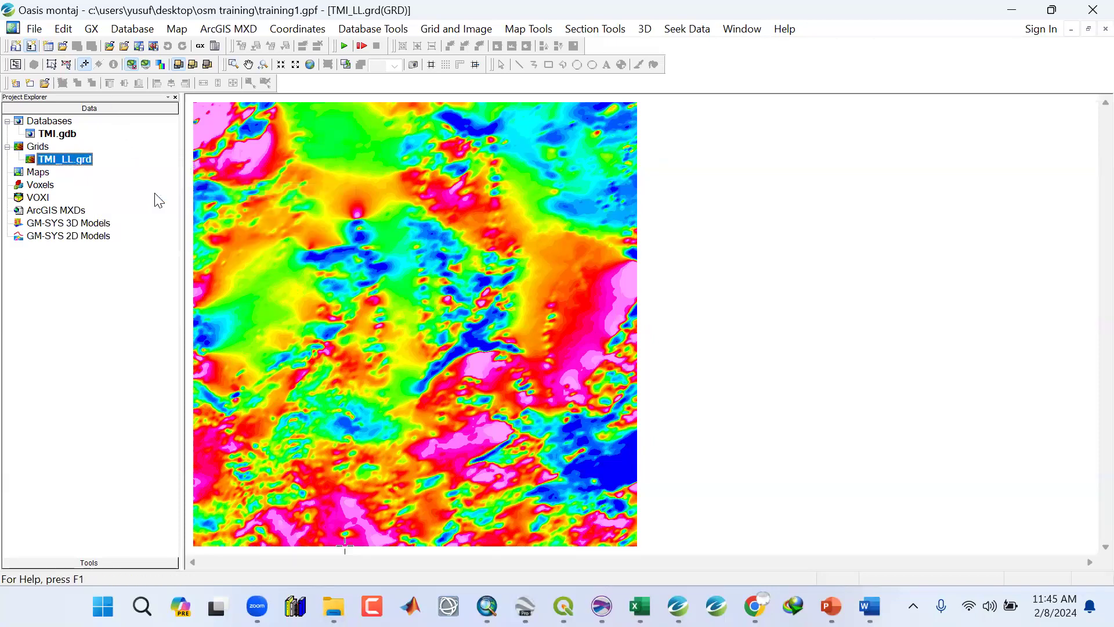
{"action": "left_click", "coordinate": [38, 29]}
{"action": "mouse_move", "coordinate": [50, 47]}
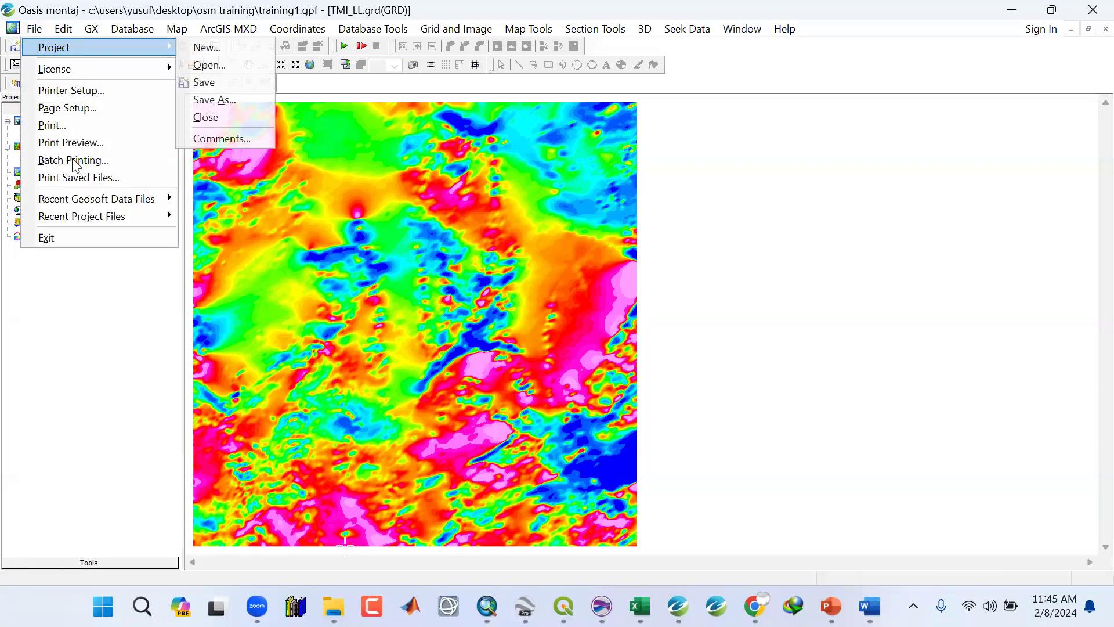
{"action": "left_click", "coordinate": [315, 184]}
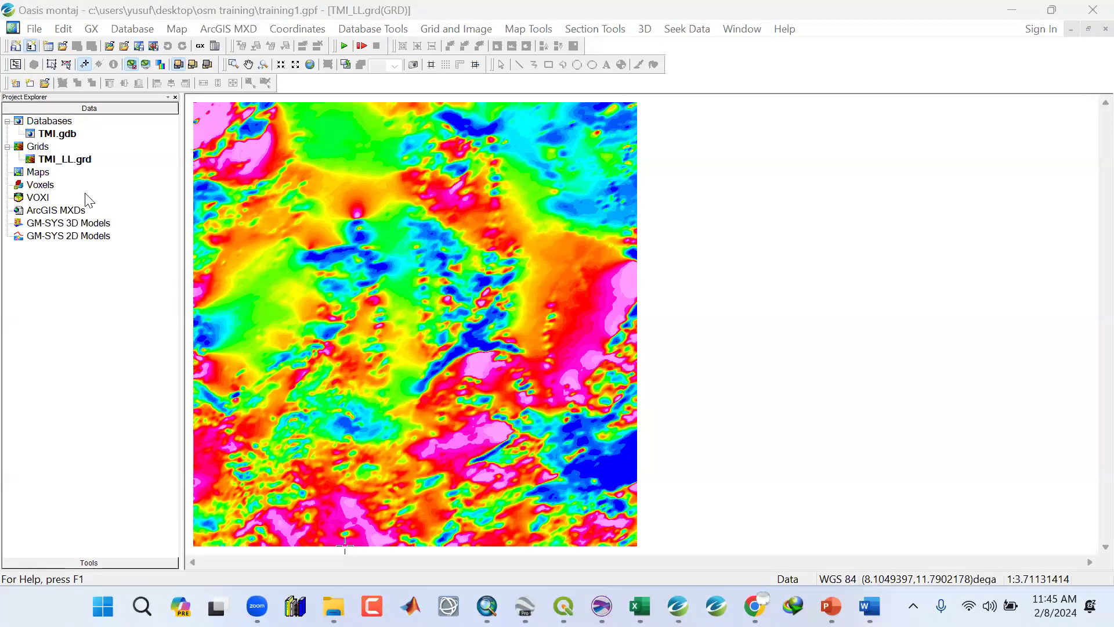
Select the TMI_LL map and export the full map in Keyhole Markup Language (*.kmz) format.
{"action": "left_click", "coordinate": [66, 66]}
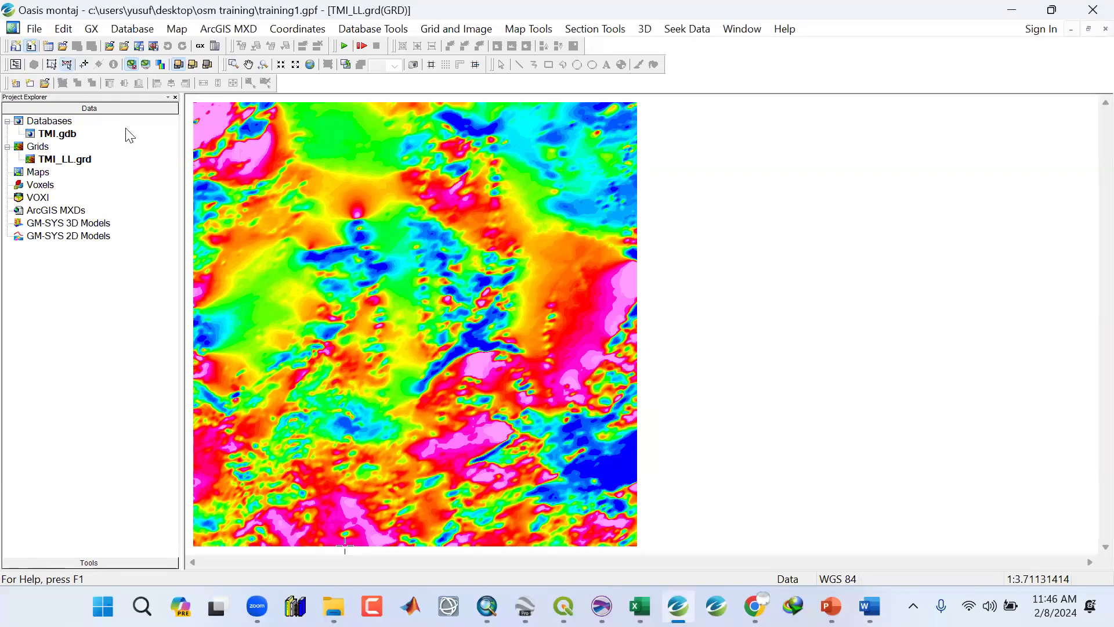
{"action": "left_click", "coordinate": [339, 214]}
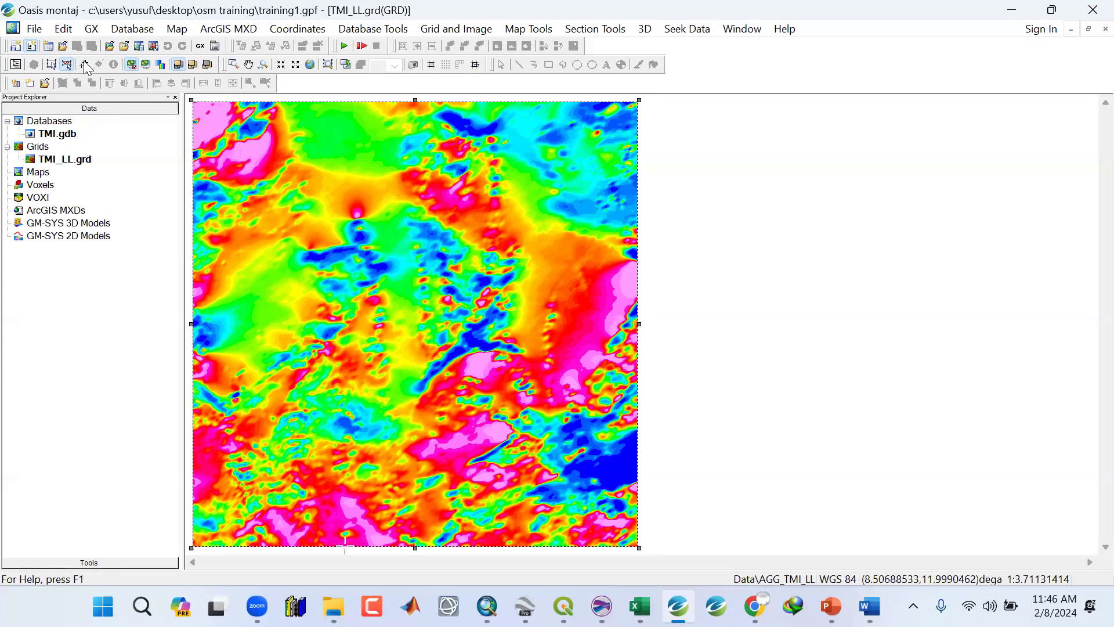
{"action": "left_click", "coordinate": [177, 29]}
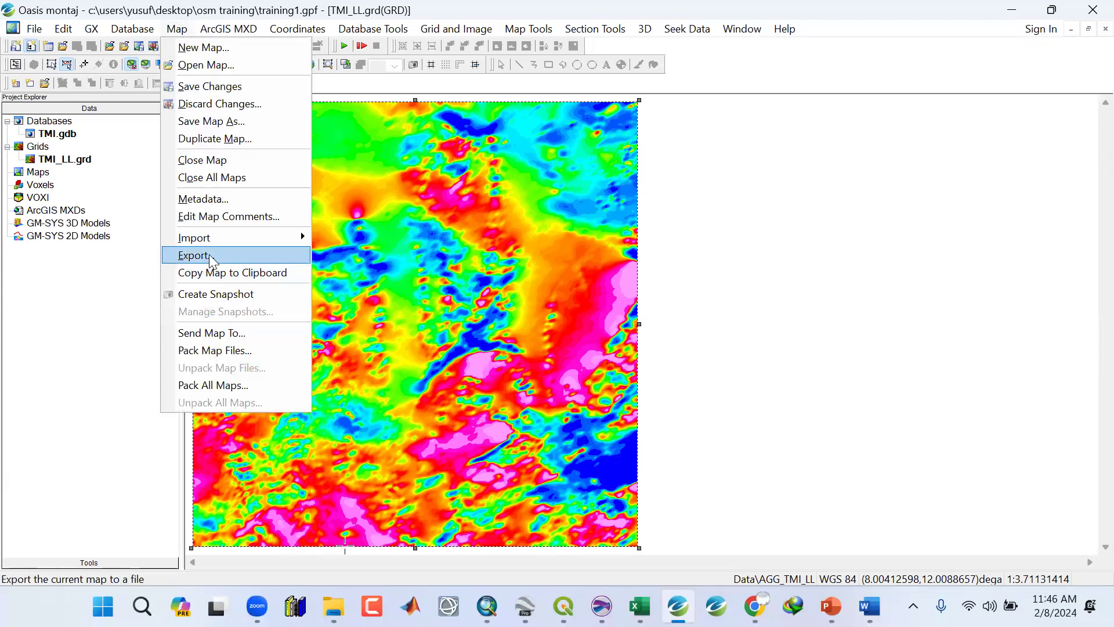
{"action": "left_click", "coordinate": [209, 254]}
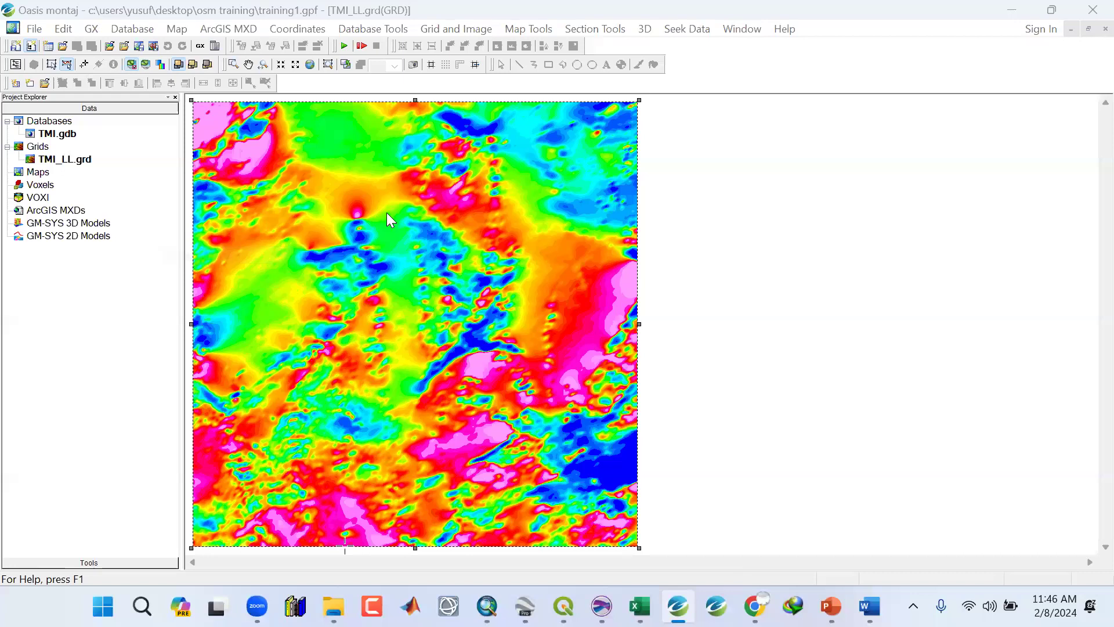
{"action": "left_click", "coordinate": [416, 185]}
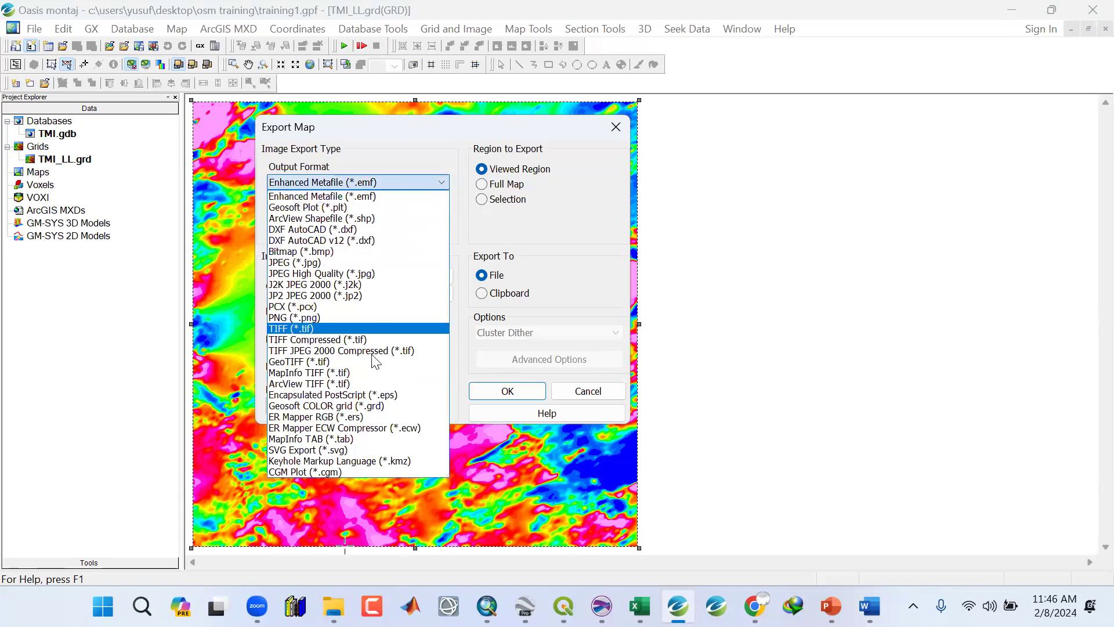
{"action": "left_click", "coordinate": [315, 461]}
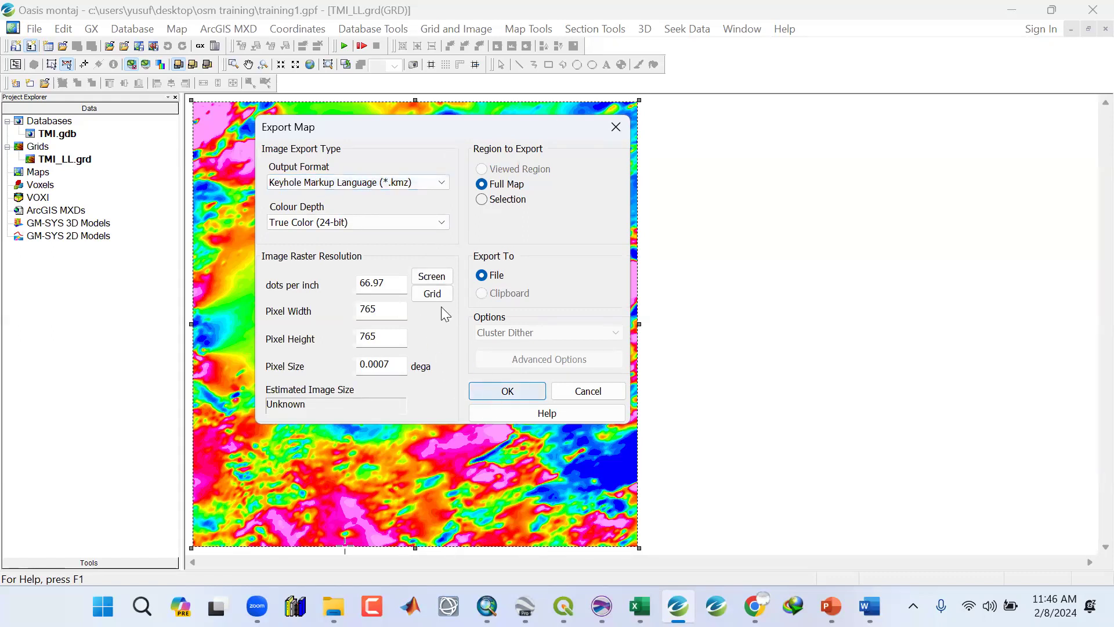
{"action": "left_click", "coordinate": [444, 183]}
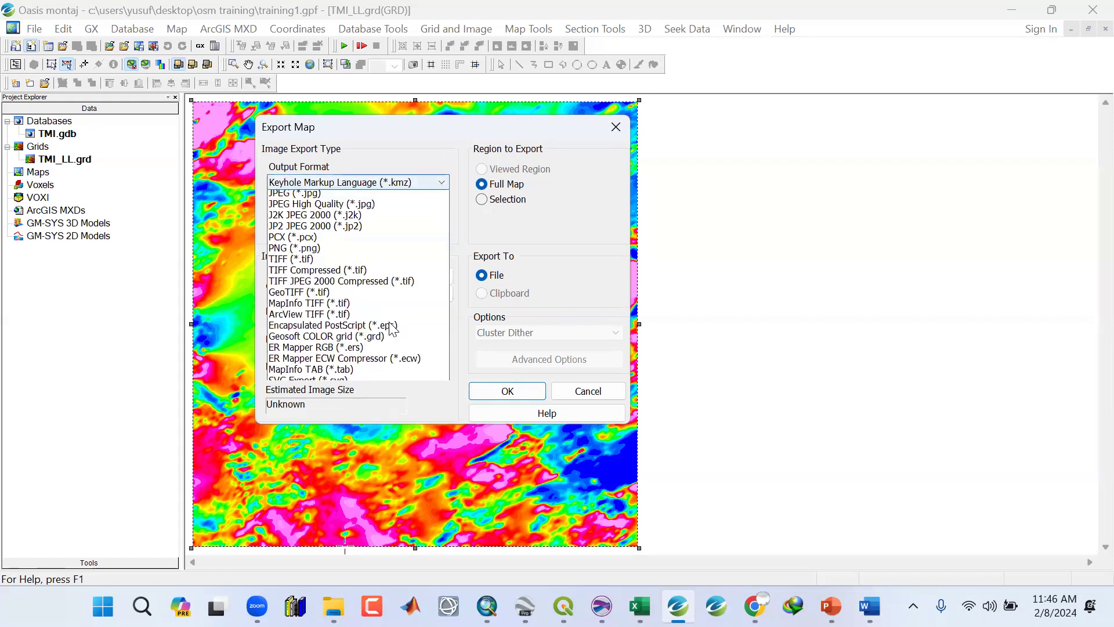
{"action": "left_click", "coordinate": [354, 461]}
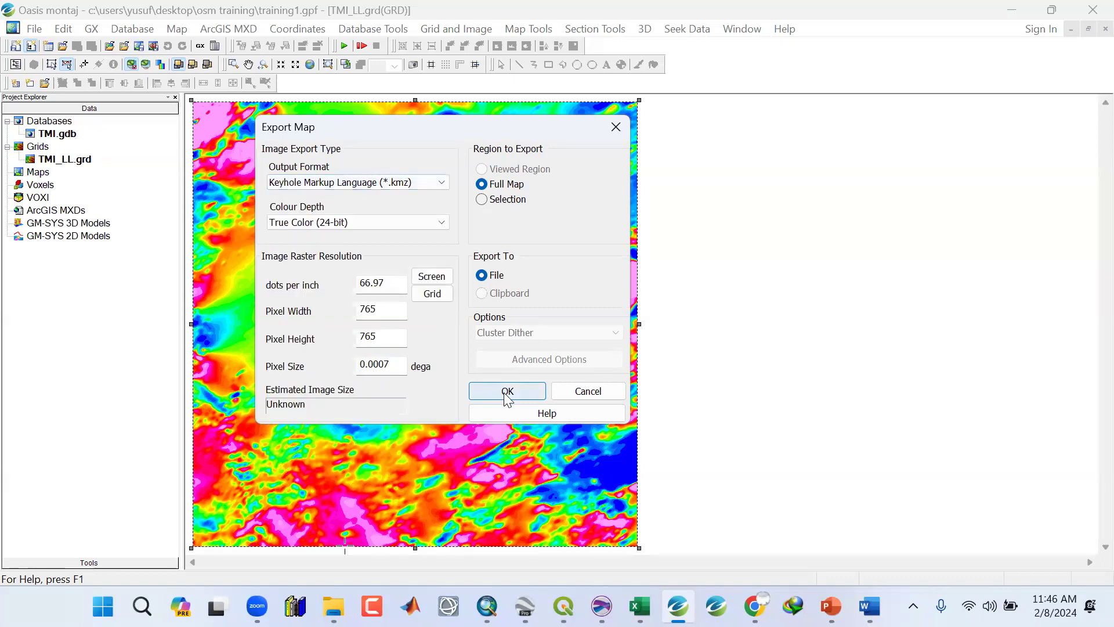
{"action": "left_click", "coordinate": [506, 391]}
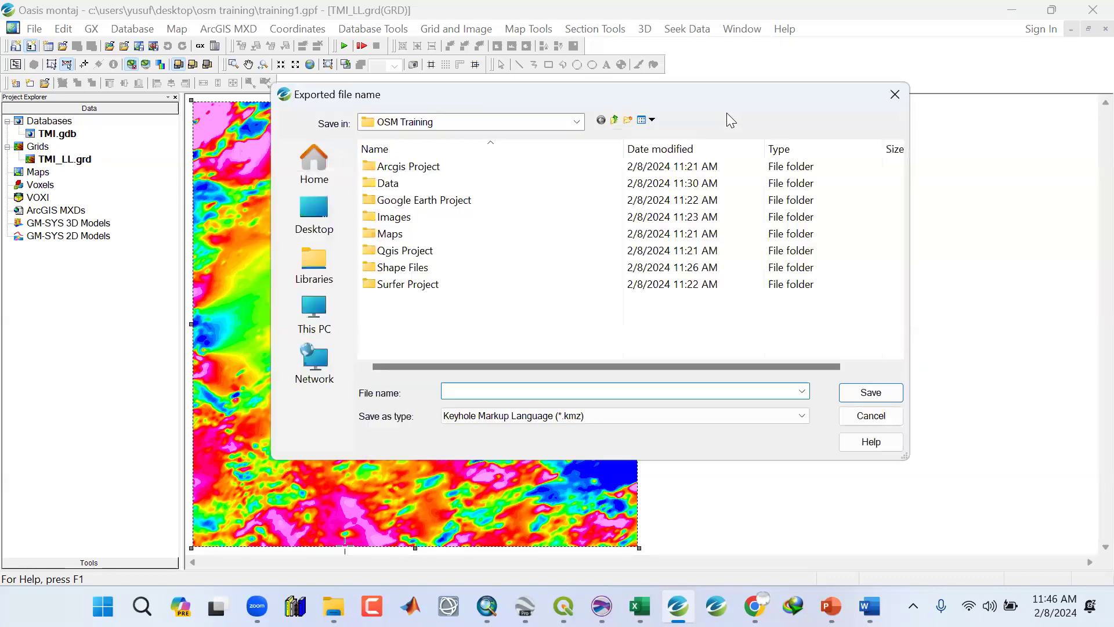
Save the exported KMZ file as TMI in the Google Earth Project folder.
{"action": "double_click", "coordinate": [415, 202]}
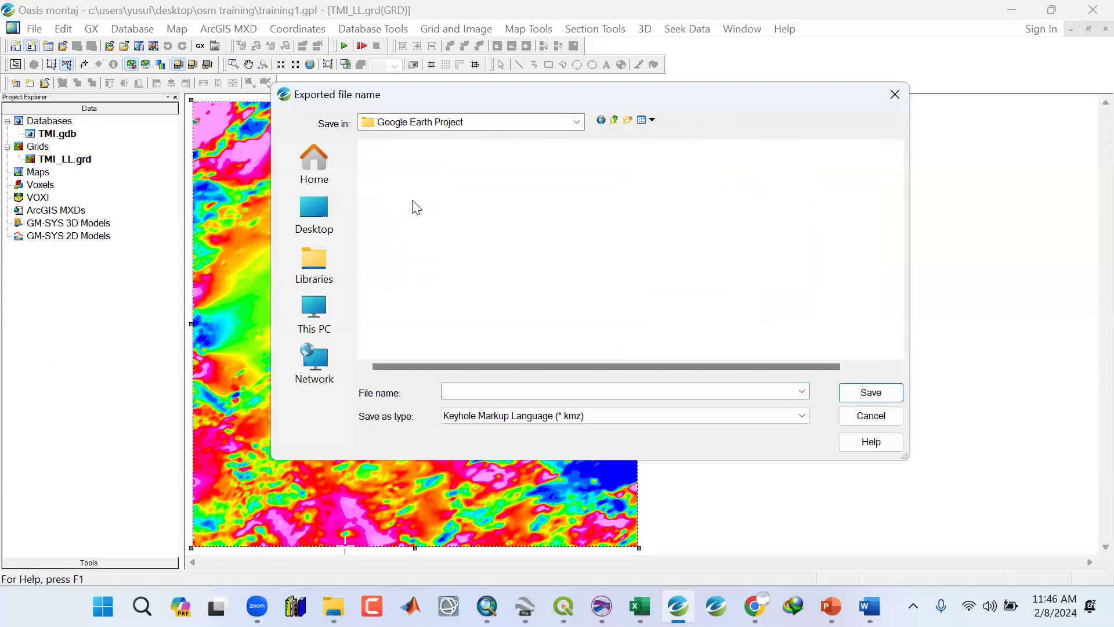
{"action": "left_click", "coordinate": [468, 396]}
{"action": "type", "text": "TMI"}
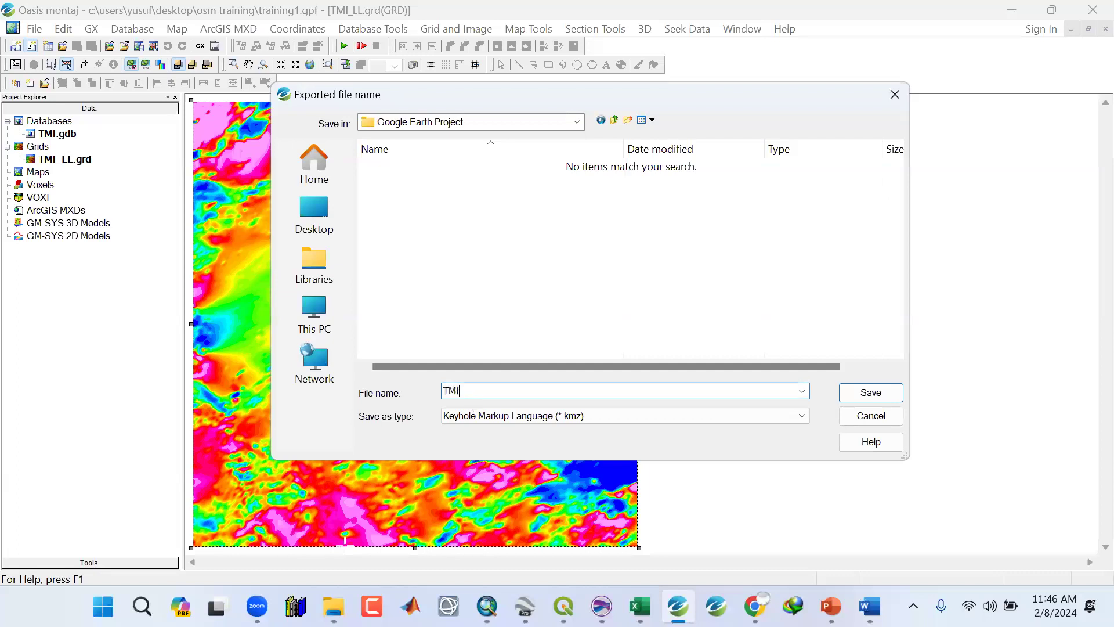
{"action": "left_click", "coordinate": [871, 393]}
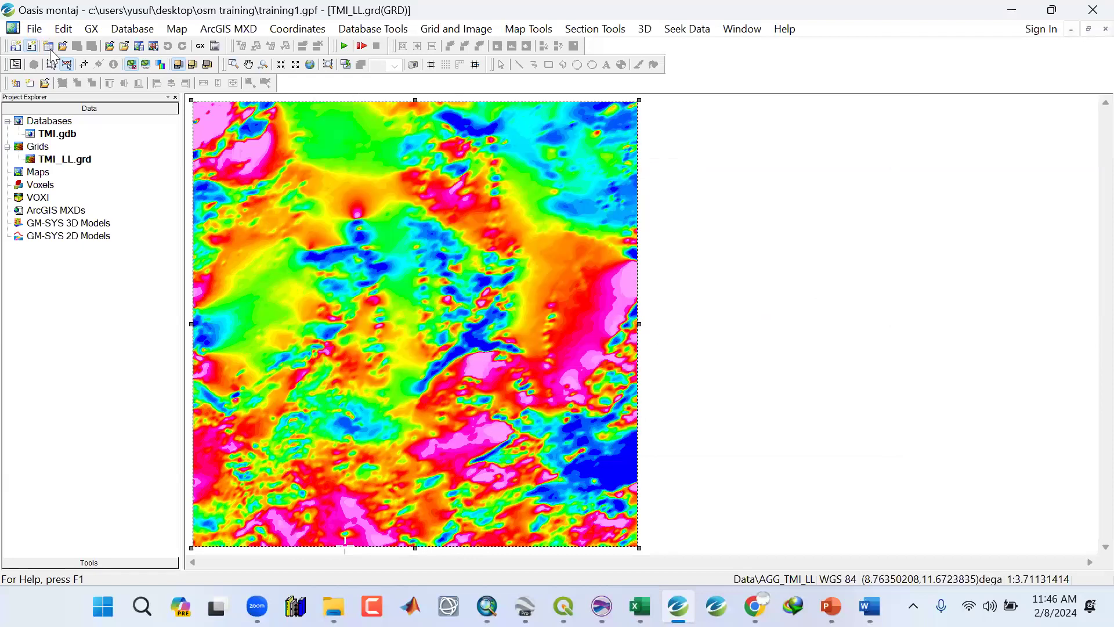
Open the exported TMI KMZ file from the OSM Training Google Earth Project folder in Google Earth.
{"action": "left_click", "coordinate": [921, 292]}
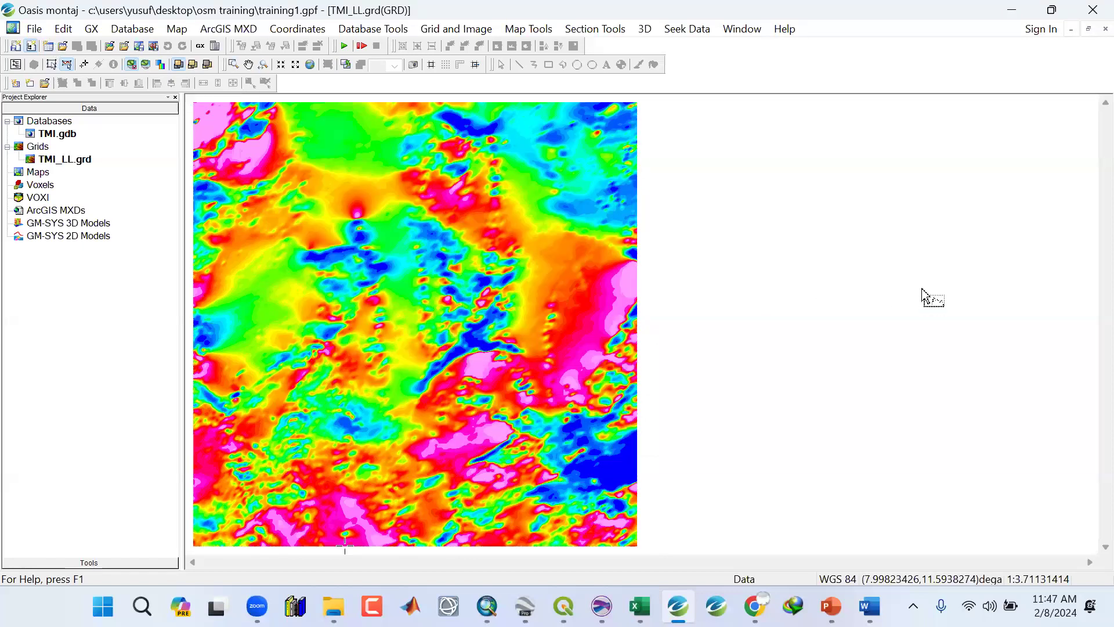
{"action": "key", "text": "super+d"}
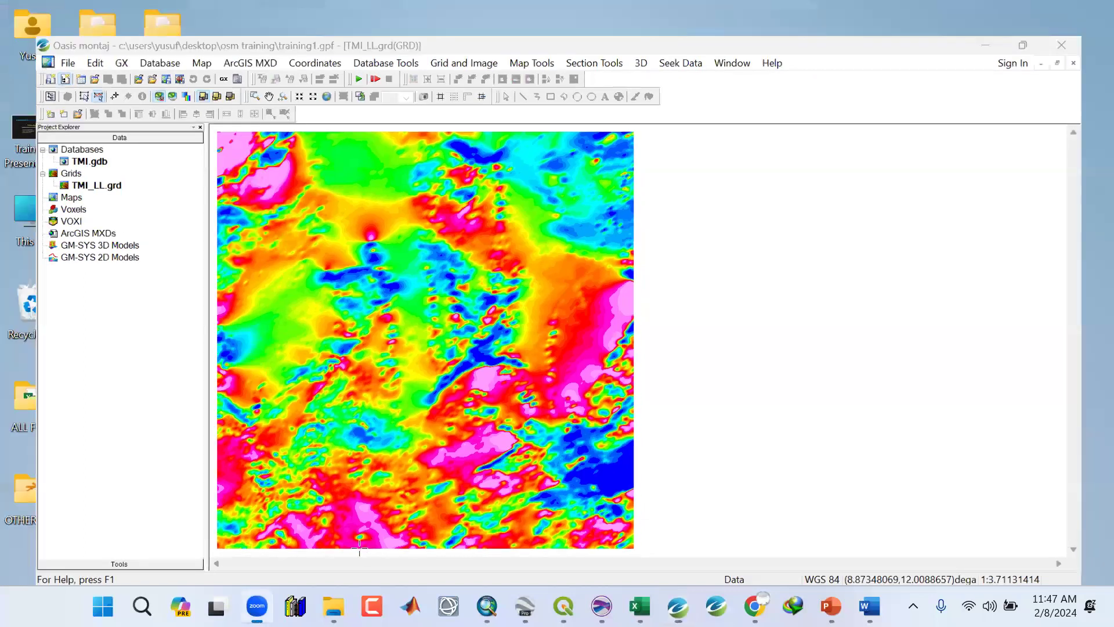
{"action": "left_click", "coordinate": [334, 606]}
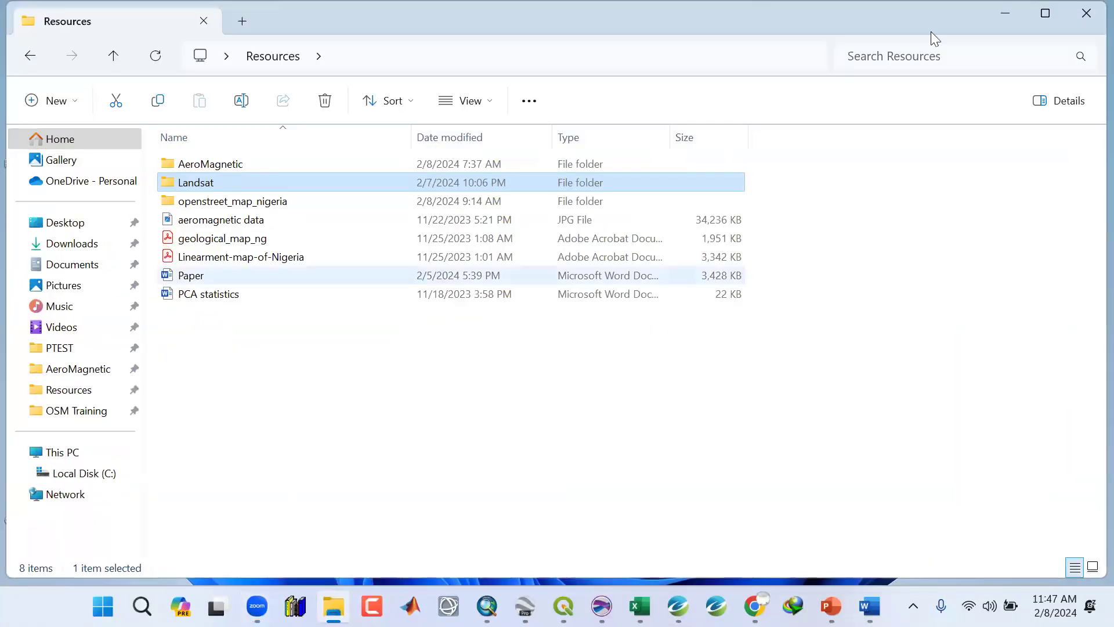
{"action": "key", "text": "super+d"}
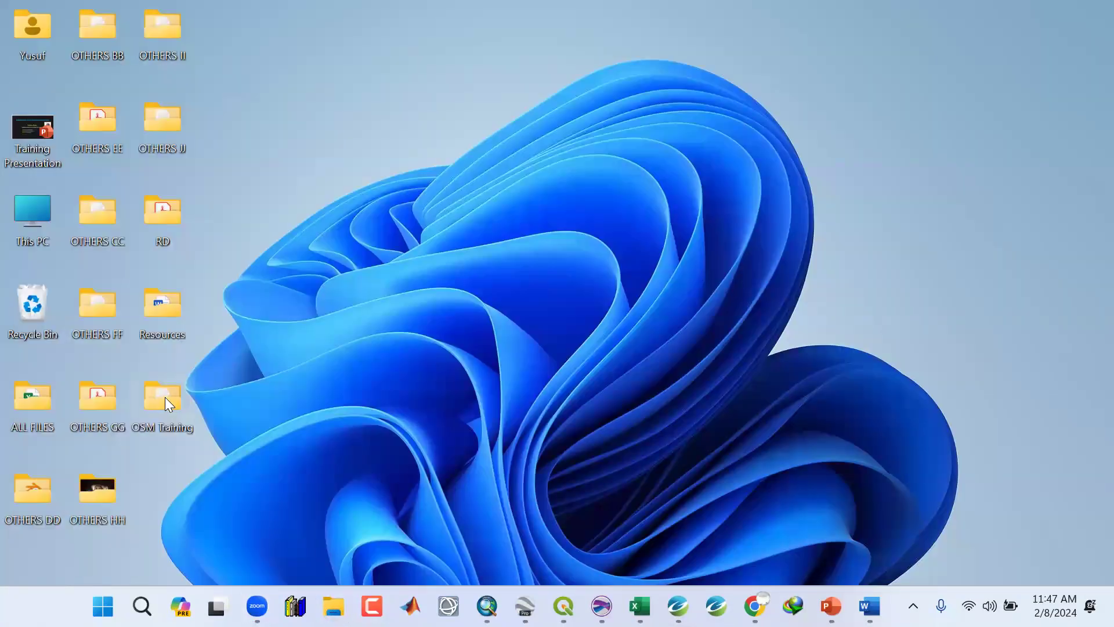
{"action": "double_click", "coordinate": [165, 397]}
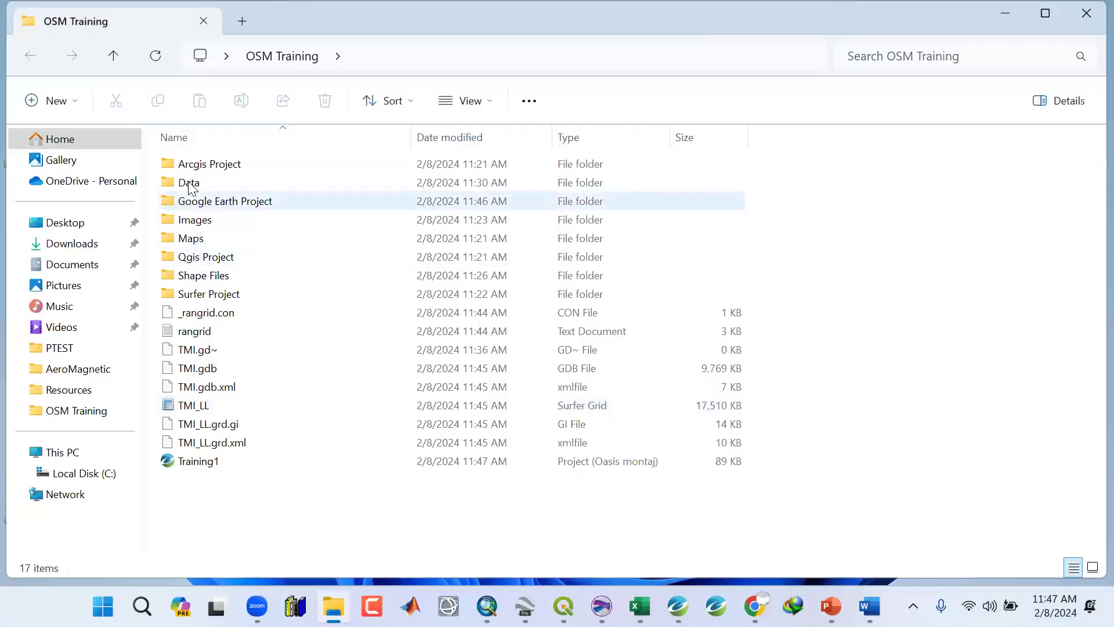
{"action": "double_click", "coordinate": [201, 203]}
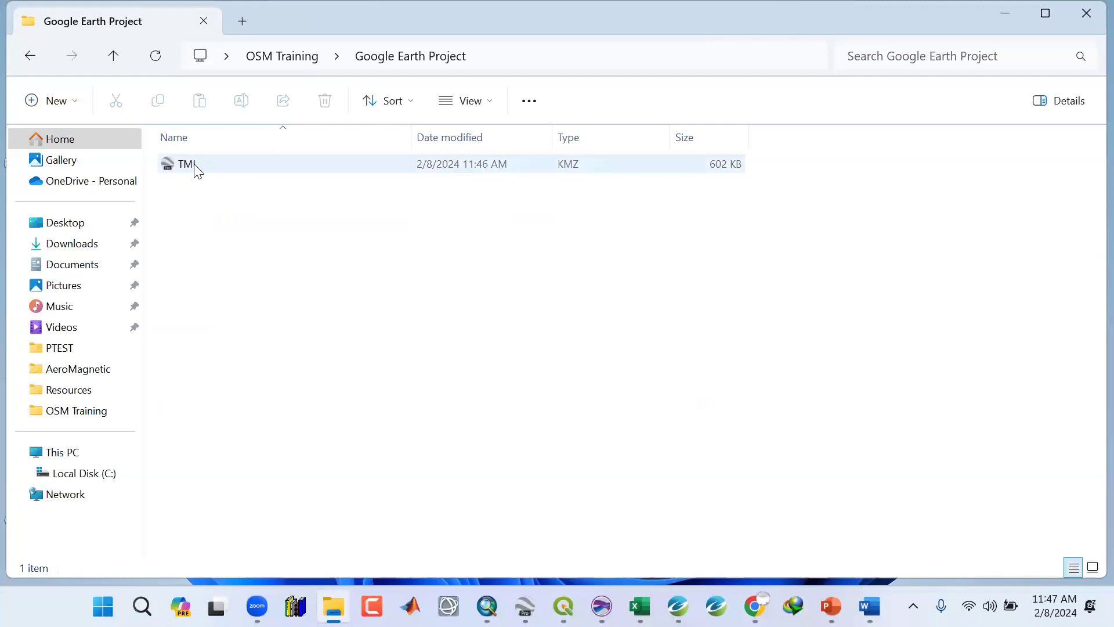
{"action": "left_click", "coordinate": [193, 164]}
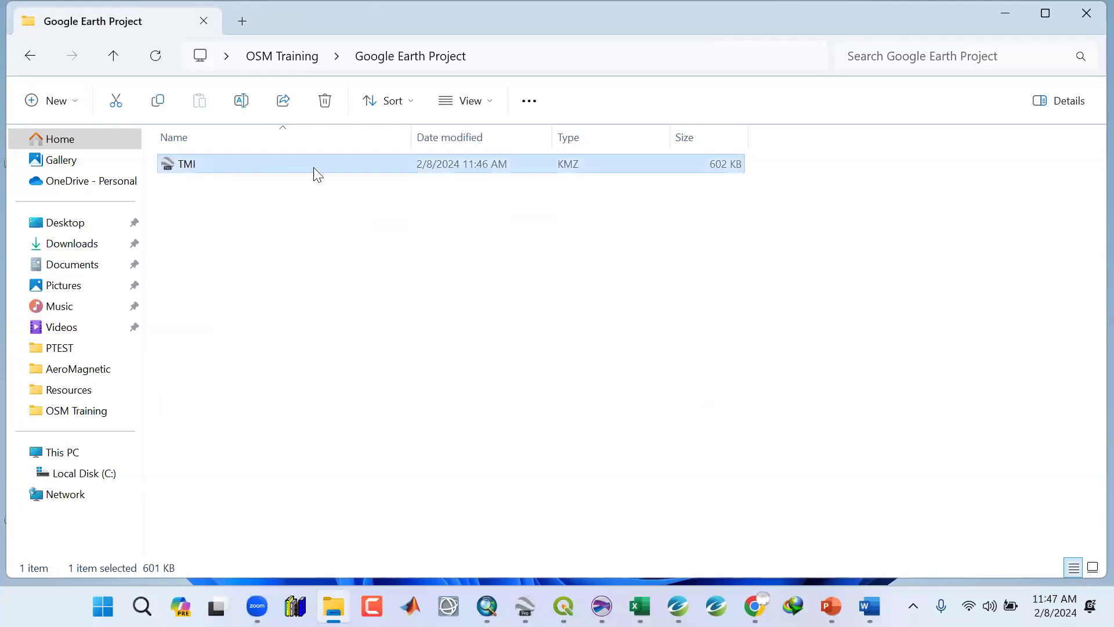
{"action": "right_click", "coordinate": [186, 166]}
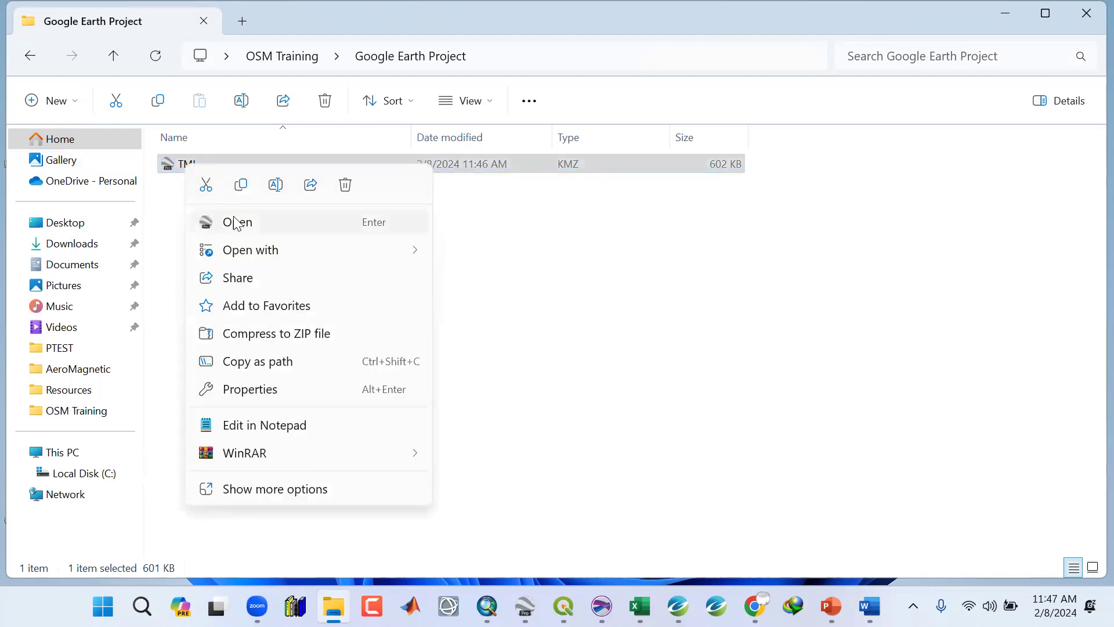
{"action": "left_click", "coordinate": [235, 222]}
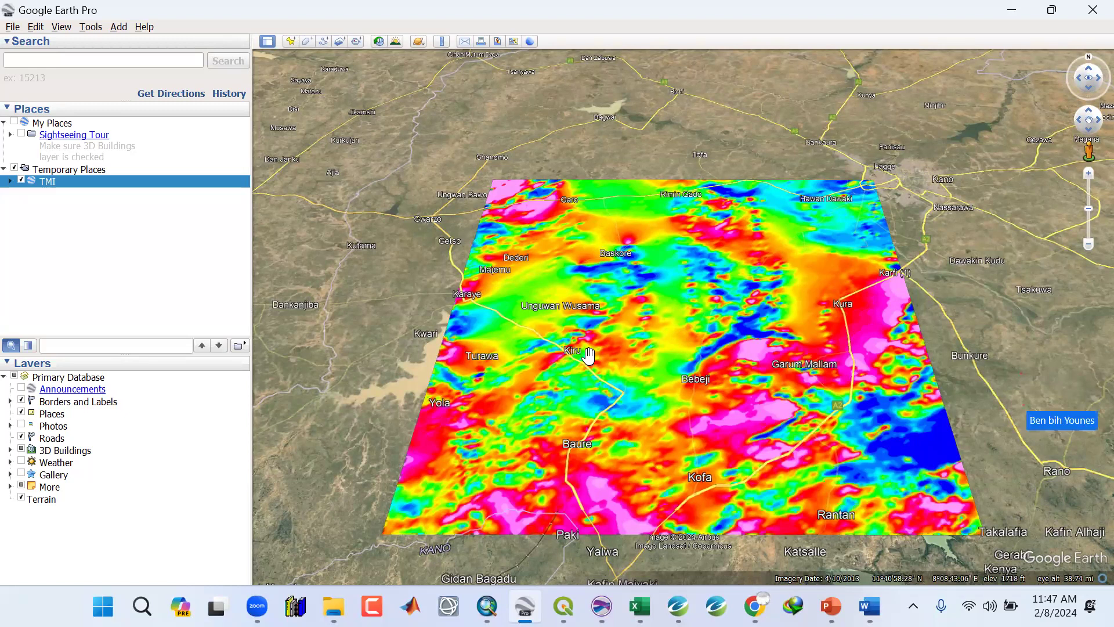
Zoom out over the TMI overlay and toggle the Places layer off and back on.
{"action": "scroll", "coordinate": [618, 358], "scroll_direction": "down", "scroll_amount": 1}
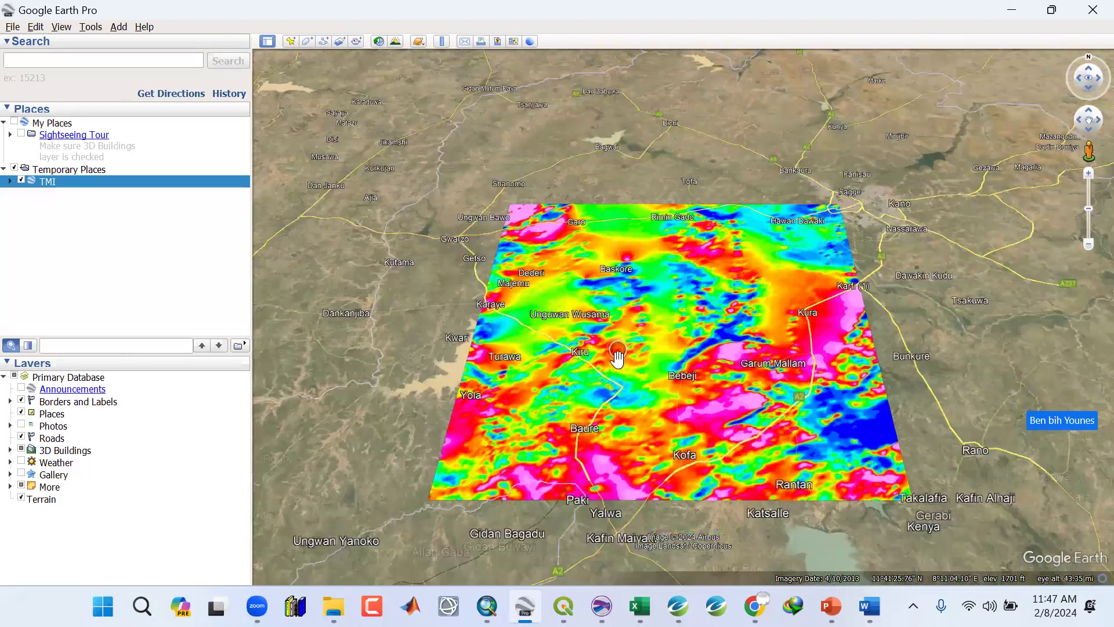
{"action": "scroll", "coordinate": [617, 358], "scroll_direction": "down", "scroll_amount": 2}
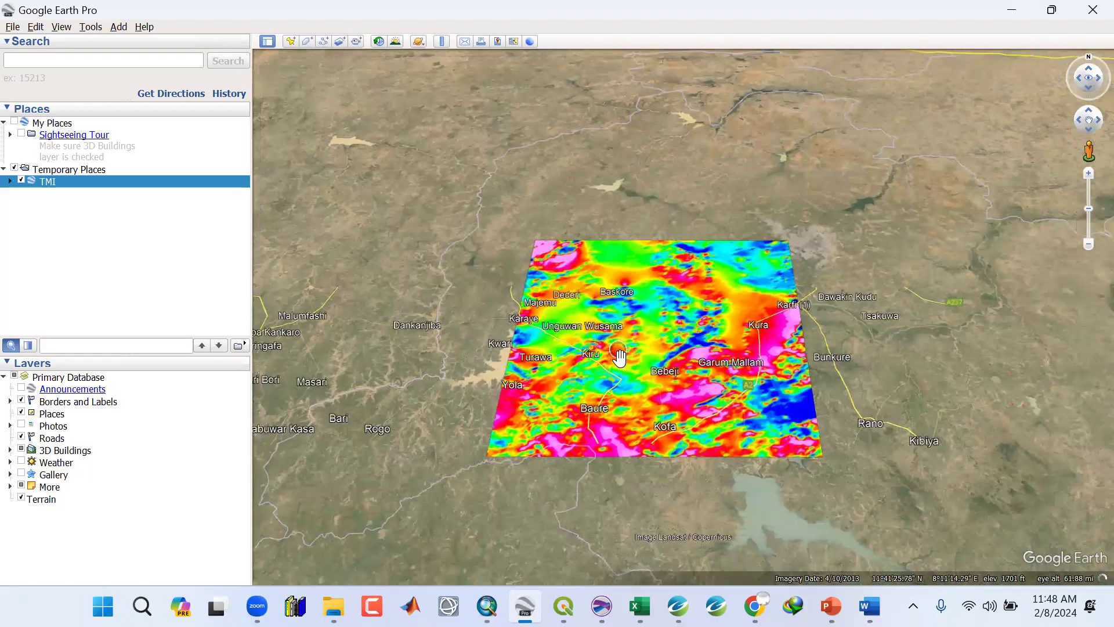
{"action": "scroll", "coordinate": [622, 360], "scroll_direction": "down", "scroll_amount": 2}
{"action": "scroll", "coordinate": [702, 528], "scroll_direction": "down", "scroll_amount": 1}
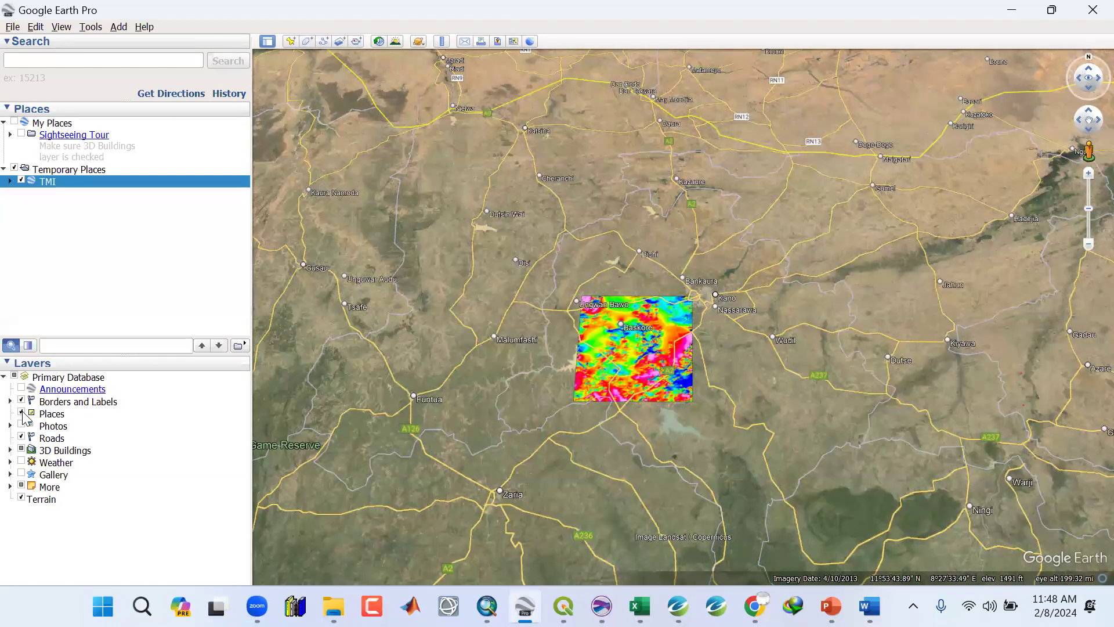
{"action": "left_click", "coordinate": [22, 413]}
{"action": "left_click", "coordinate": [22, 438]}
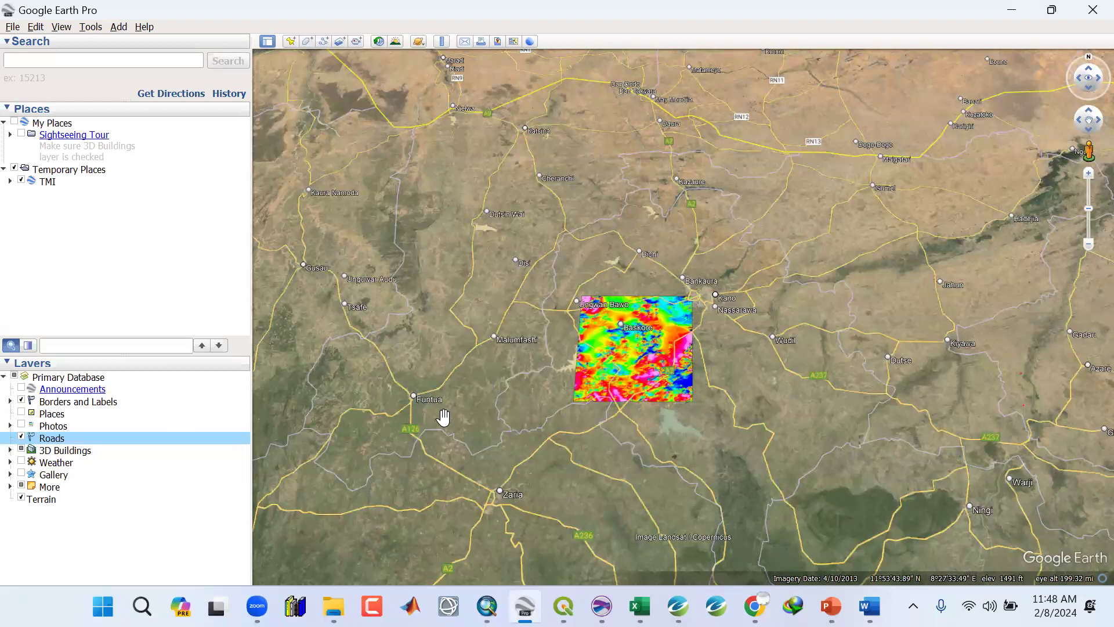
{"action": "left_click", "coordinate": [21, 412]}
Zoom and pan across the TMI overlay to examine it against the surrounding towns and roads.
{"action": "scroll", "coordinate": [609, 387], "scroll_direction": "up", "scroll_amount": 2}
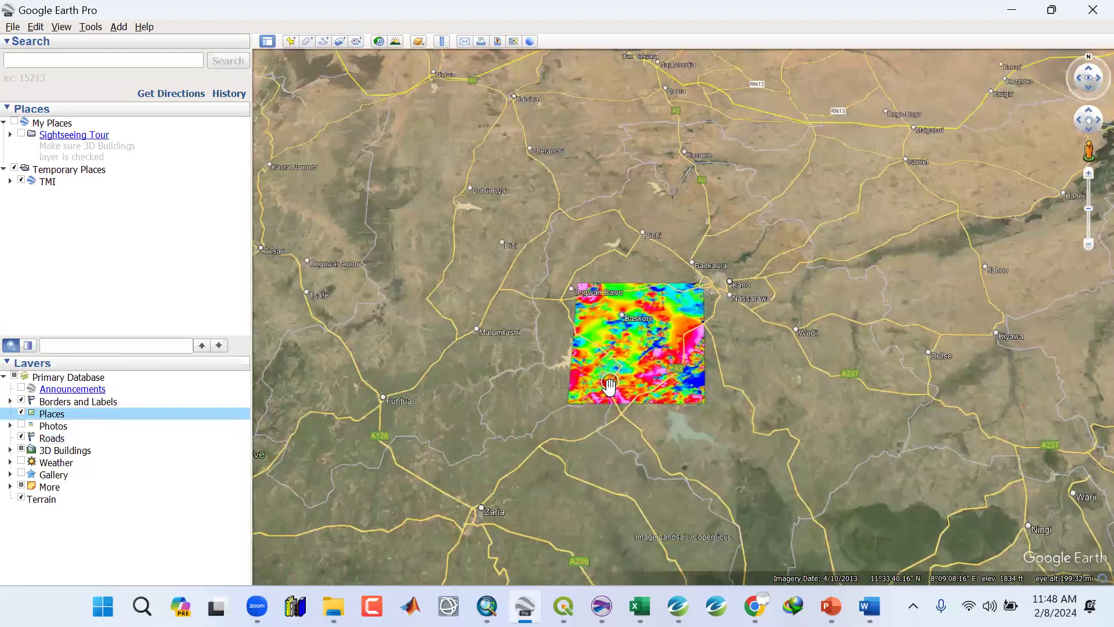
{"action": "scroll", "coordinate": [609, 387], "scroll_direction": "up", "scroll_amount": 2}
{"action": "scroll", "coordinate": [627, 264], "scroll_direction": "up", "scroll_amount": 2}
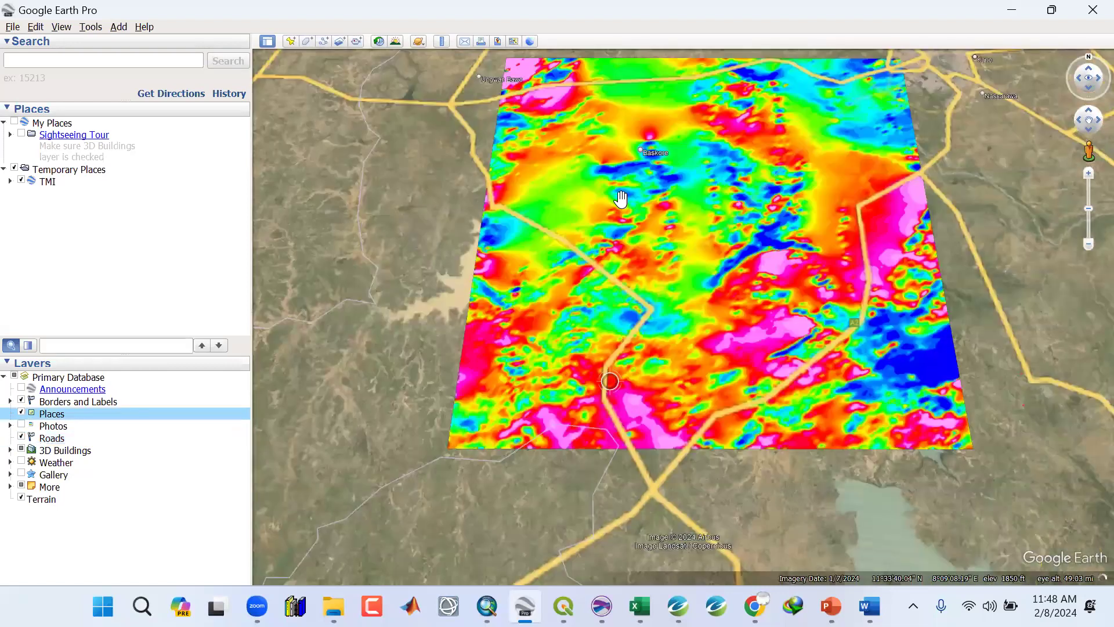
{"action": "scroll", "coordinate": [603, 167], "scroll_direction": "up", "scroll_amount": 2}
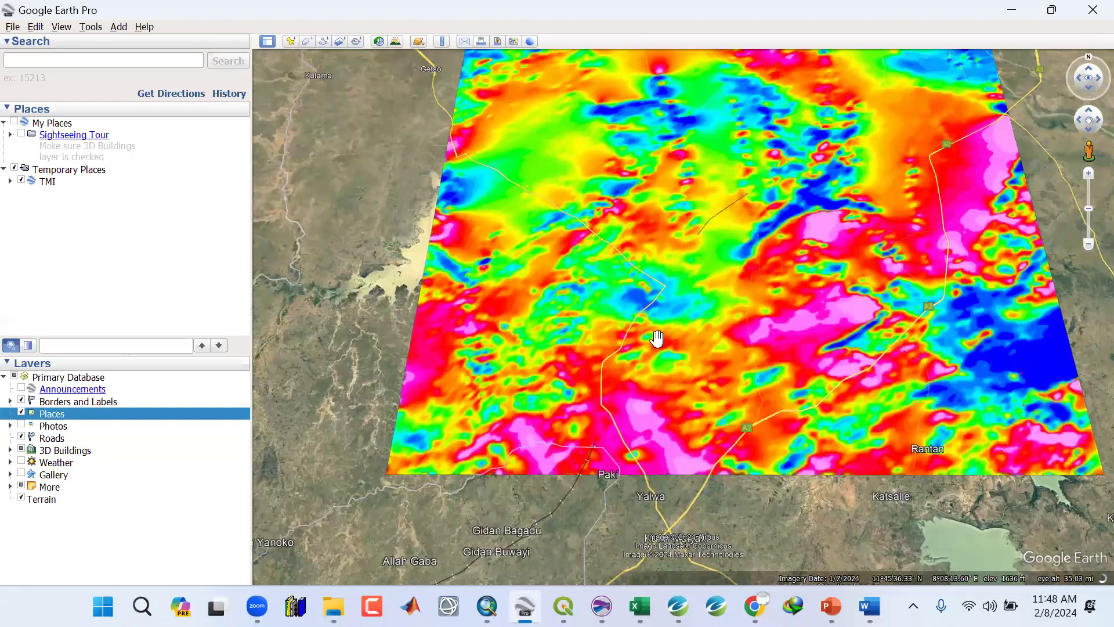
{"action": "left_click_drag", "start_coordinate": [686, 175], "coordinate": [657, 338]}
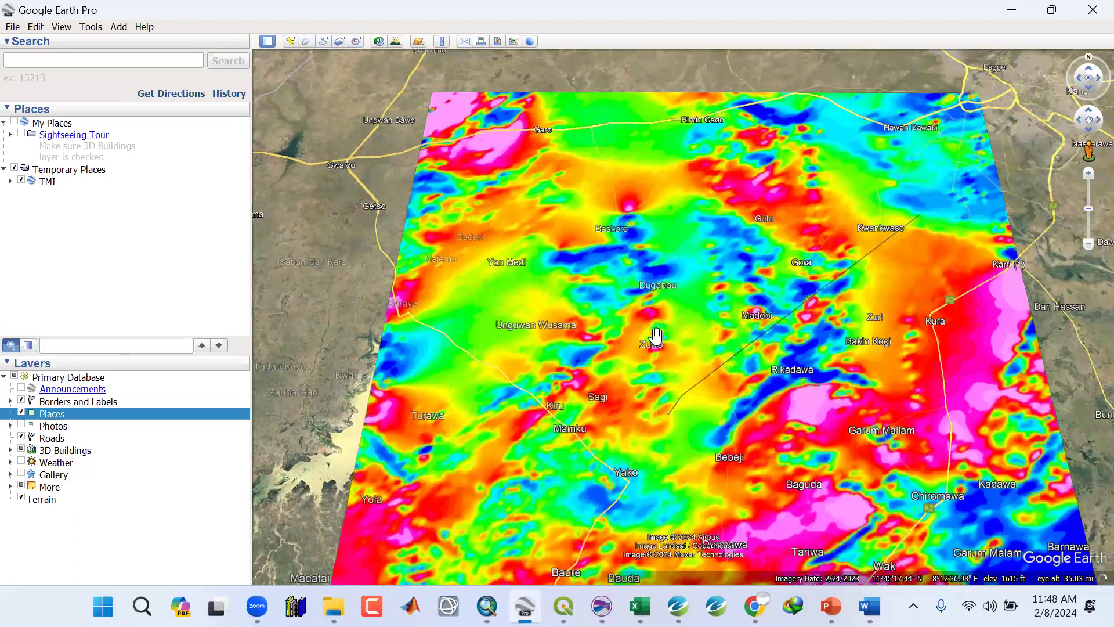
{"action": "scroll", "coordinate": [656, 335], "scroll_direction": "down", "scroll_amount": 2}
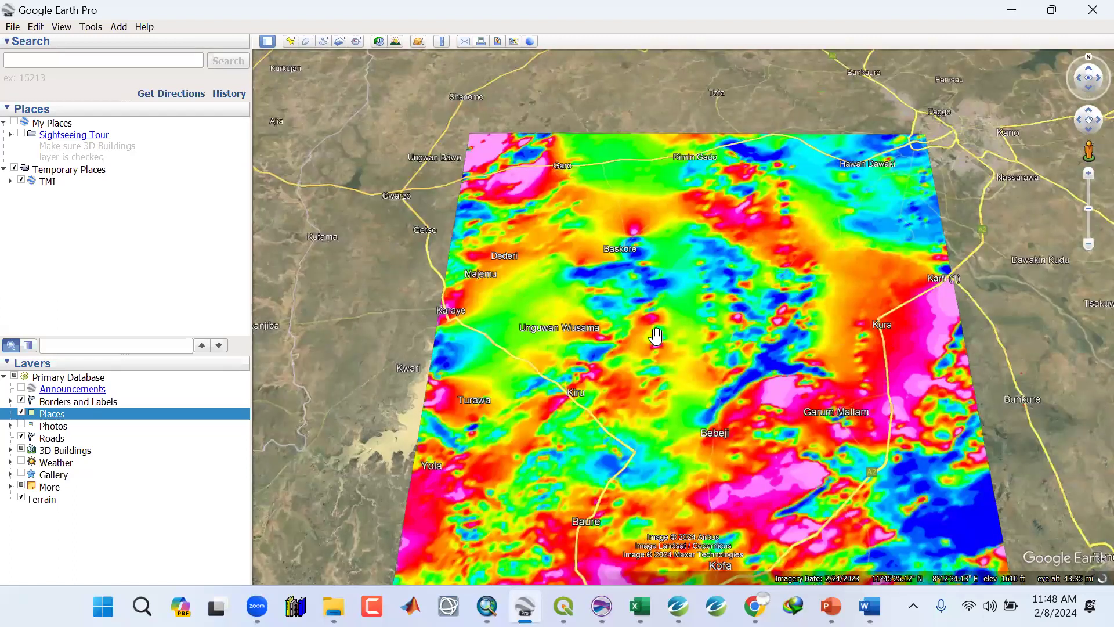
{"action": "scroll", "coordinate": [655, 336], "scroll_direction": "up", "scroll_amount": 3}
{"action": "scroll", "coordinate": [656, 336], "scroll_direction": "down", "scroll_amount": 1}
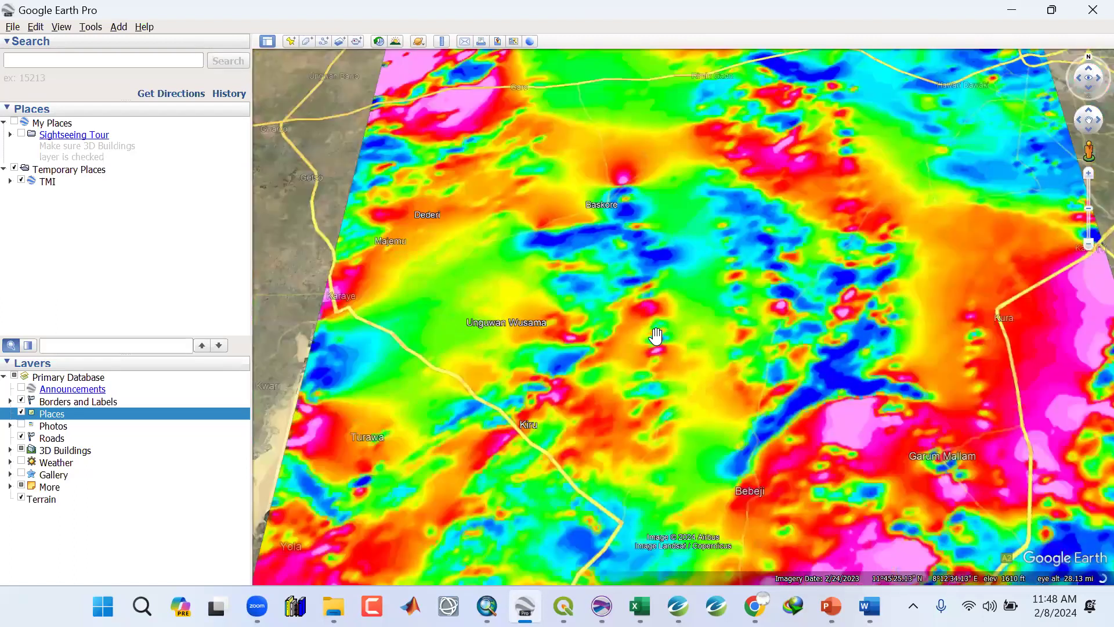
{"action": "scroll", "coordinate": [557, 233], "scroll_direction": "down", "scroll_amount": 1}
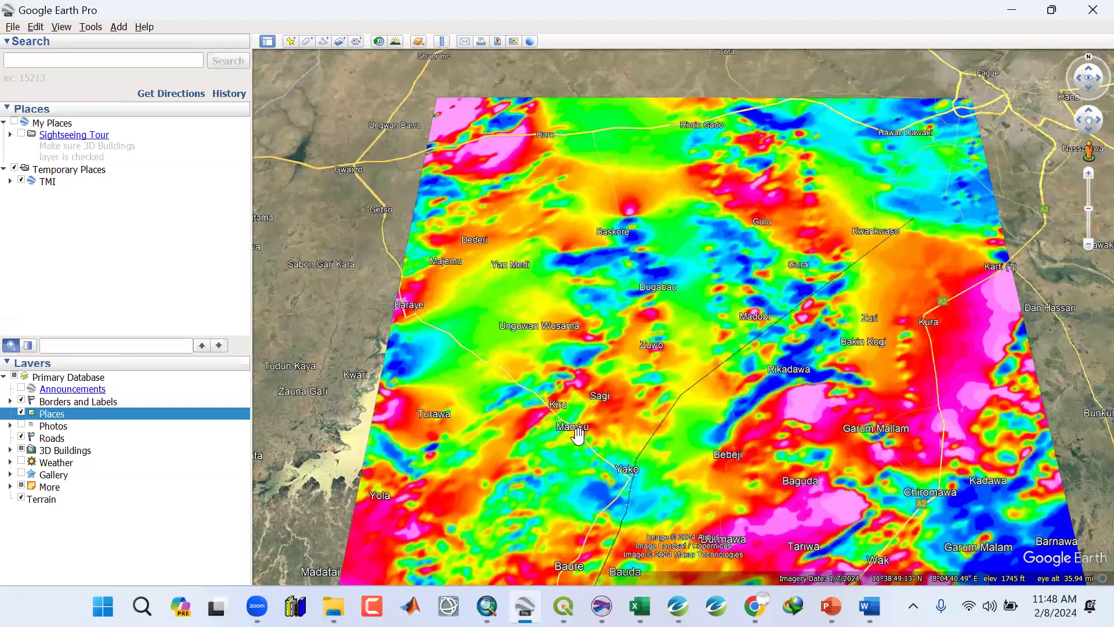
{"action": "scroll", "coordinate": [524, 400], "scroll_direction": "down", "scroll_amount": 2}
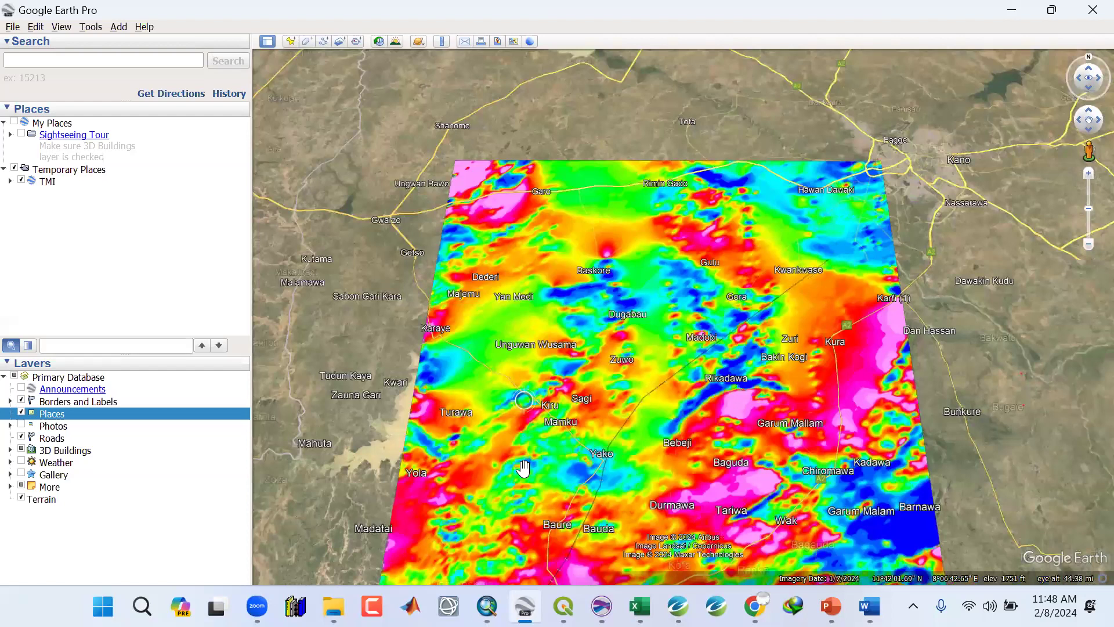
{"action": "scroll", "coordinate": [567, 430], "scroll_direction": "down", "scroll_amount": 3}
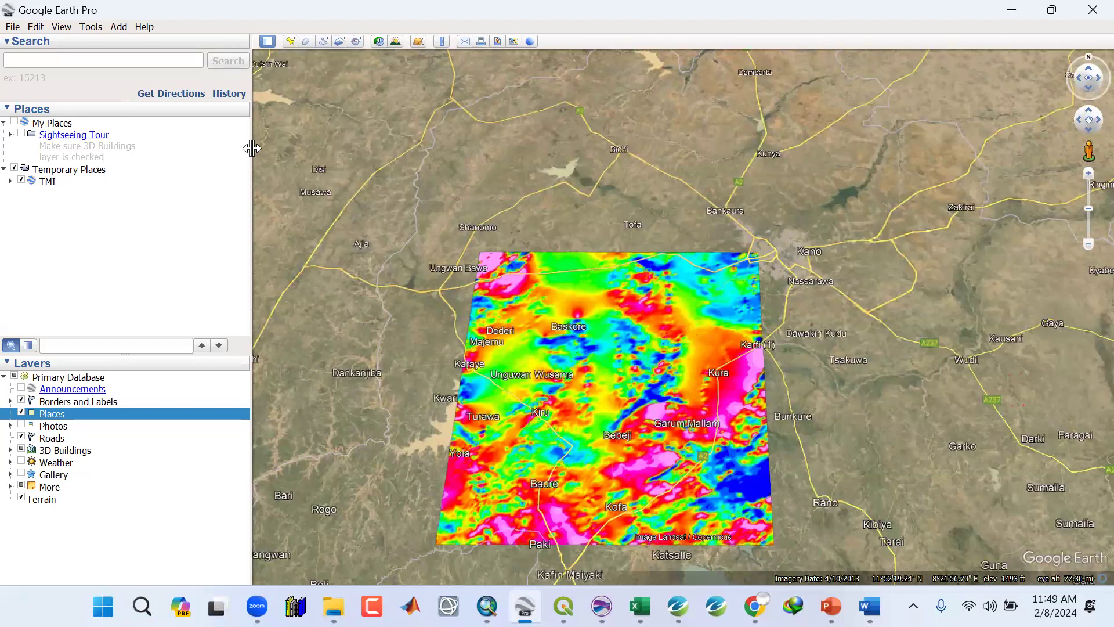
{"action": "left_click_drag", "start_coordinate": [244, 148], "coordinate": [236, 143]}
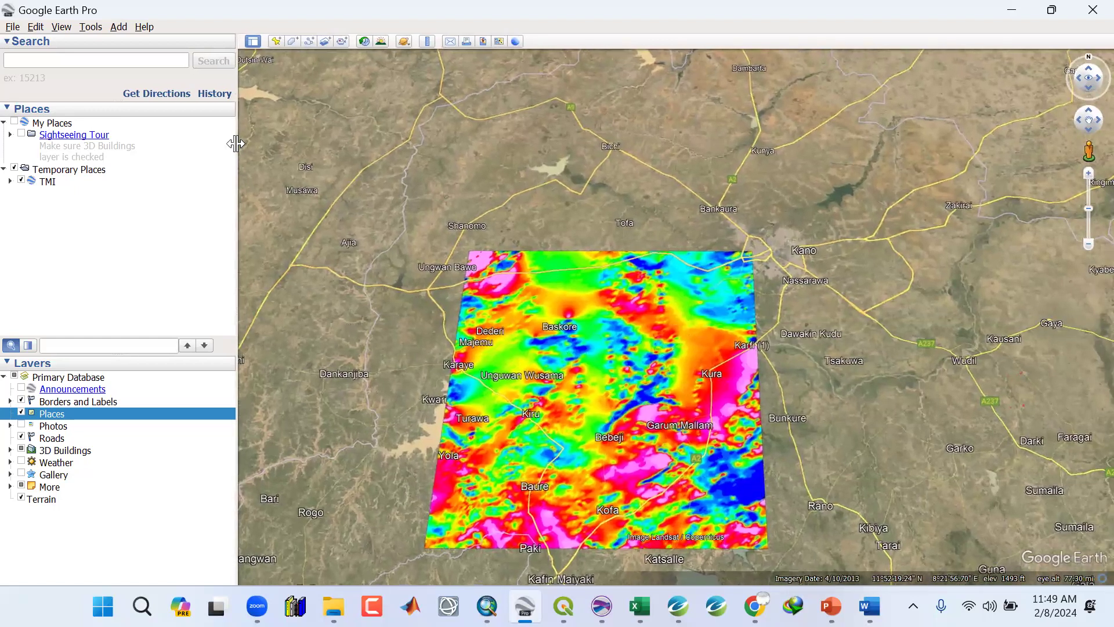
Hide the TMI overlay and zoom in and out to inspect the satellite imagery beneath it.
{"action": "left_click", "coordinate": [20, 181]}
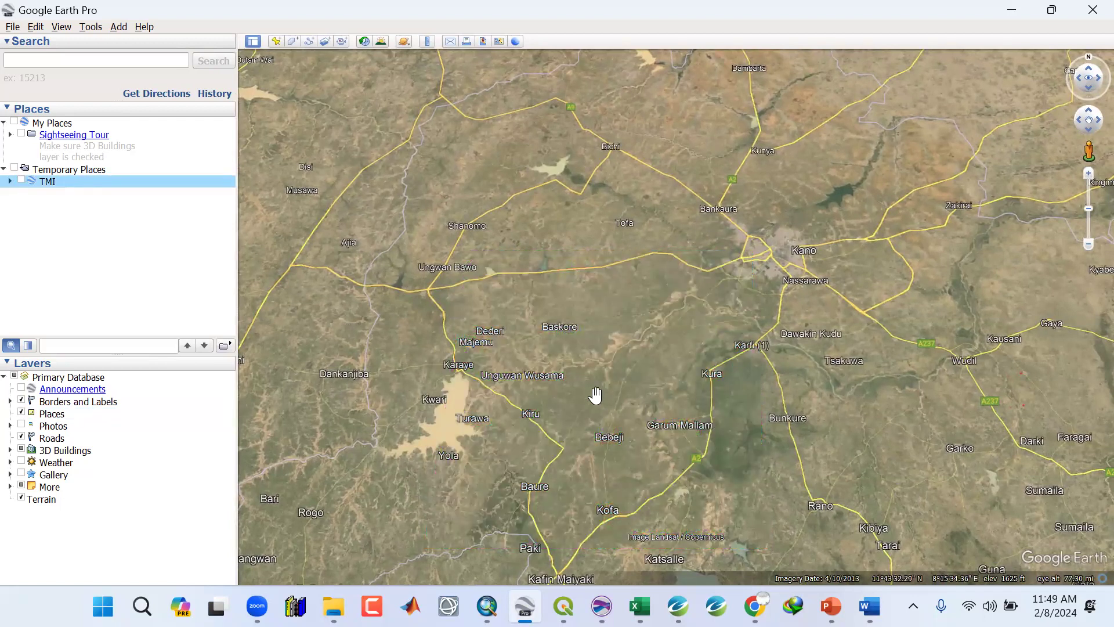
{"action": "scroll", "coordinate": [600, 381], "scroll_direction": "up", "scroll_amount": 1}
{"action": "scroll", "coordinate": [601, 381], "scroll_direction": "up", "scroll_amount": 4}
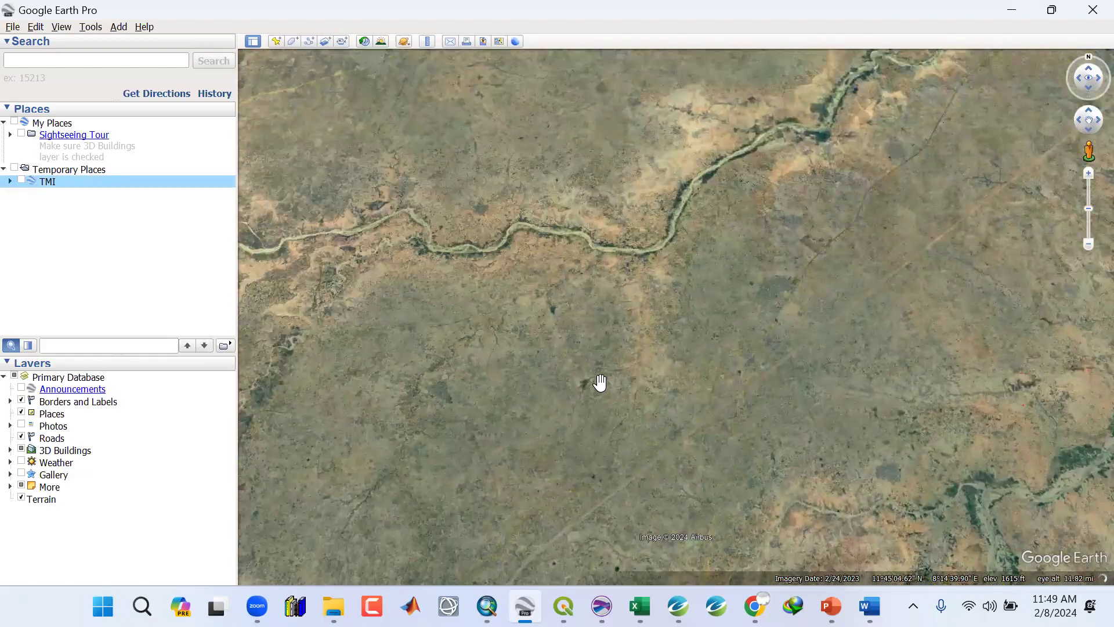
{"action": "scroll", "coordinate": [599, 380], "scroll_direction": "down", "scroll_amount": 1}
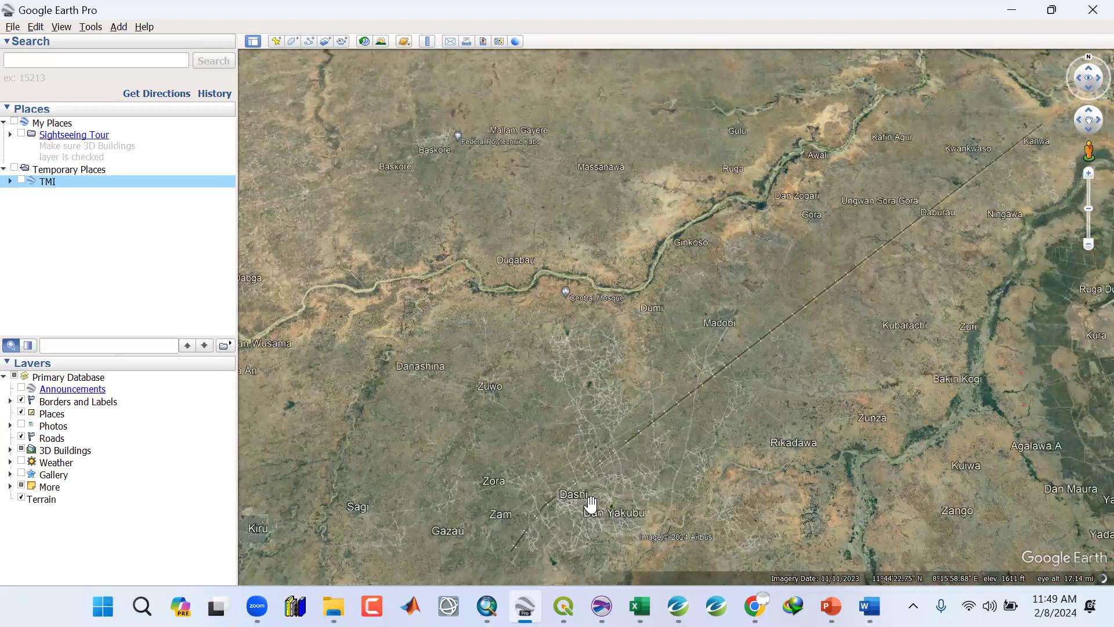
{"action": "scroll", "coordinate": [662, 415], "scroll_direction": "down", "scroll_amount": 2}
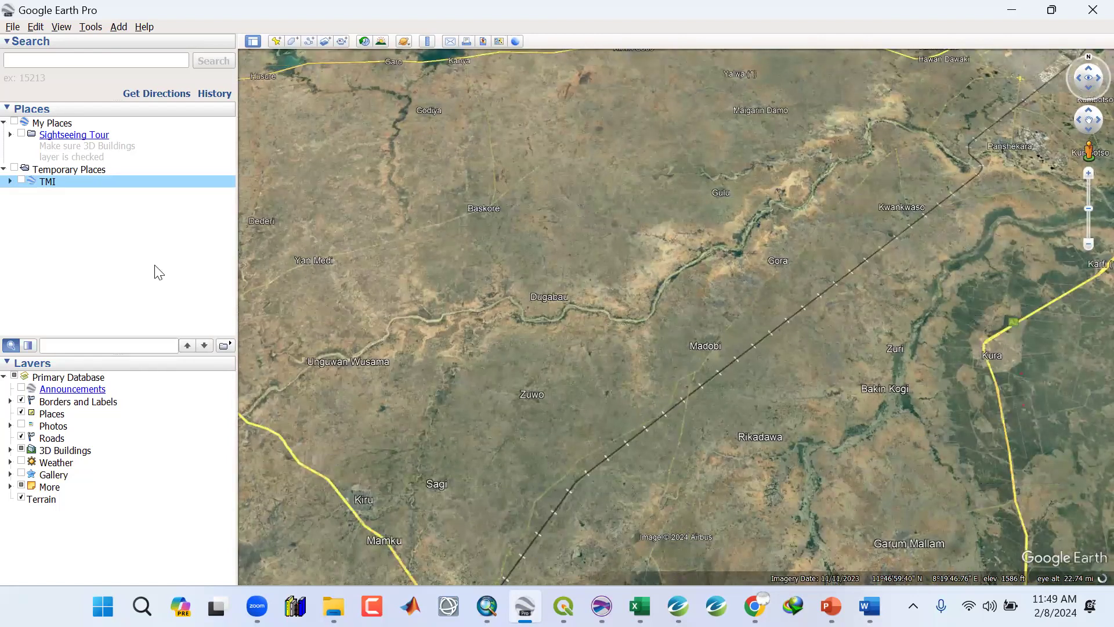
Show the TMI overlay again, zoom out to see it whole, and minimize Google Earth.
{"action": "left_click", "coordinate": [22, 181]}
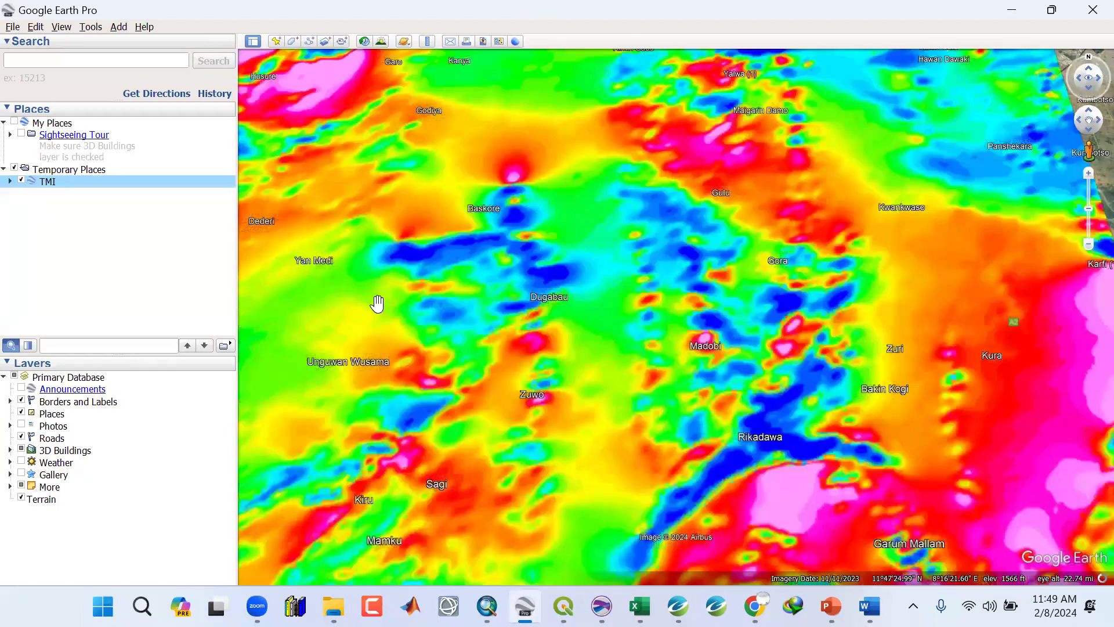
{"action": "scroll", "coordinate": [387, 284], "scroll_direction": "down", "scroll_amount": 1}
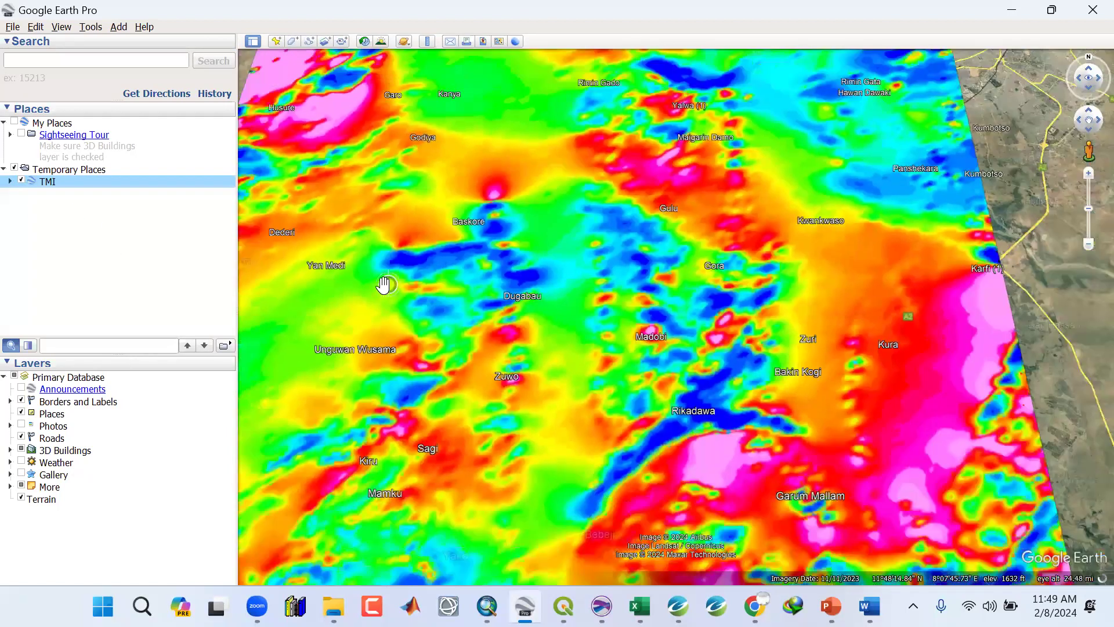
{"action": "scroll", "coordinate": [385, 284], "scroll_direction": "down", "scroll_amount": 4}
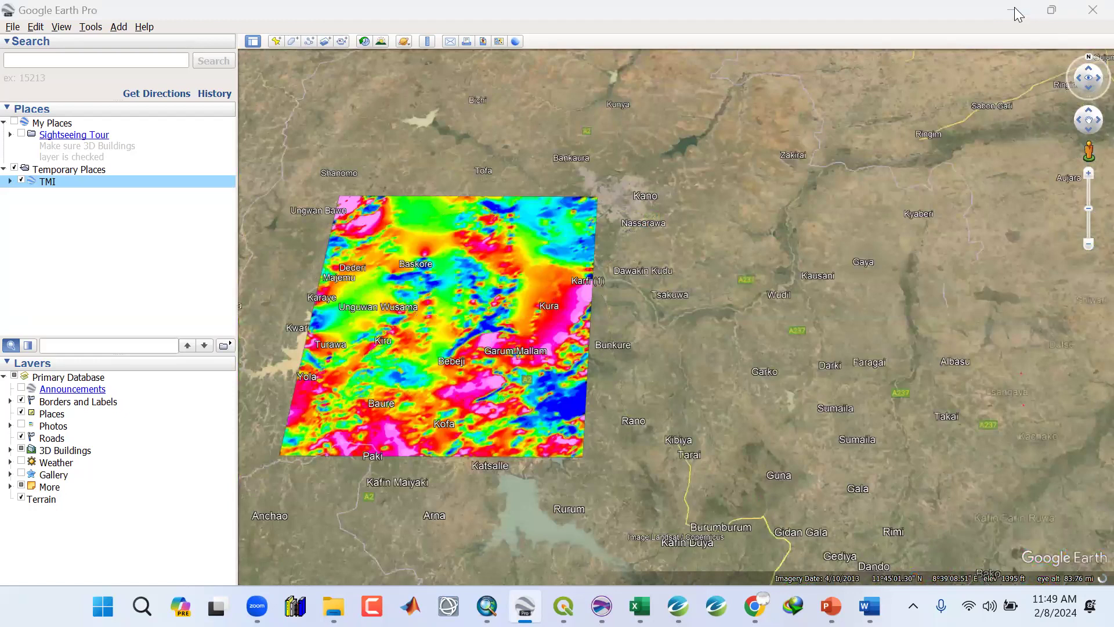
{"action": "left_click", "coordinate": [1002, 16]}
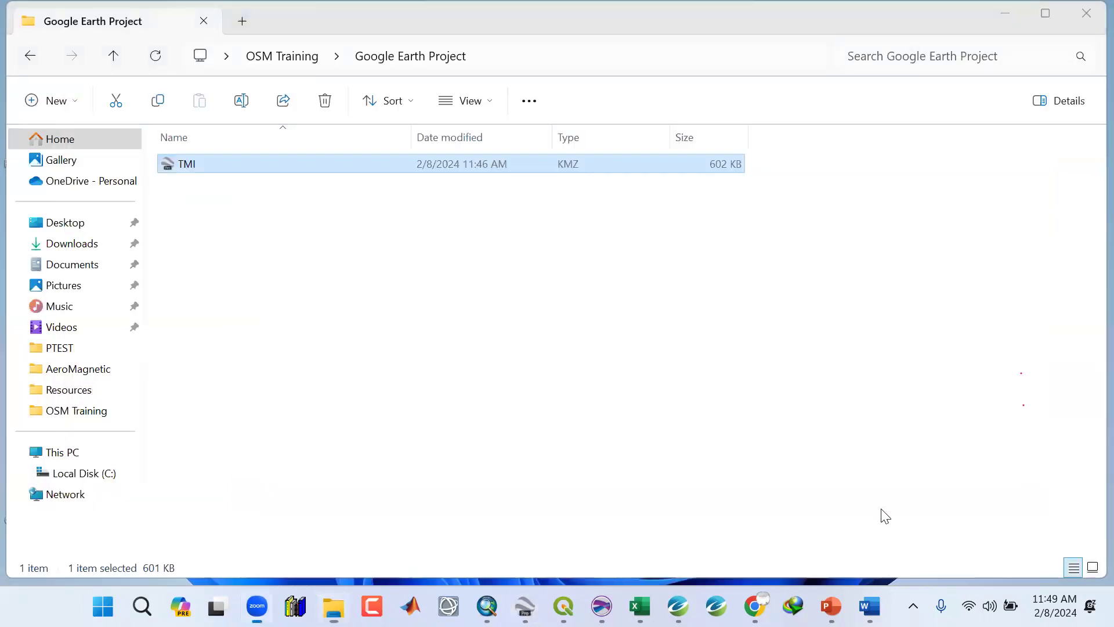
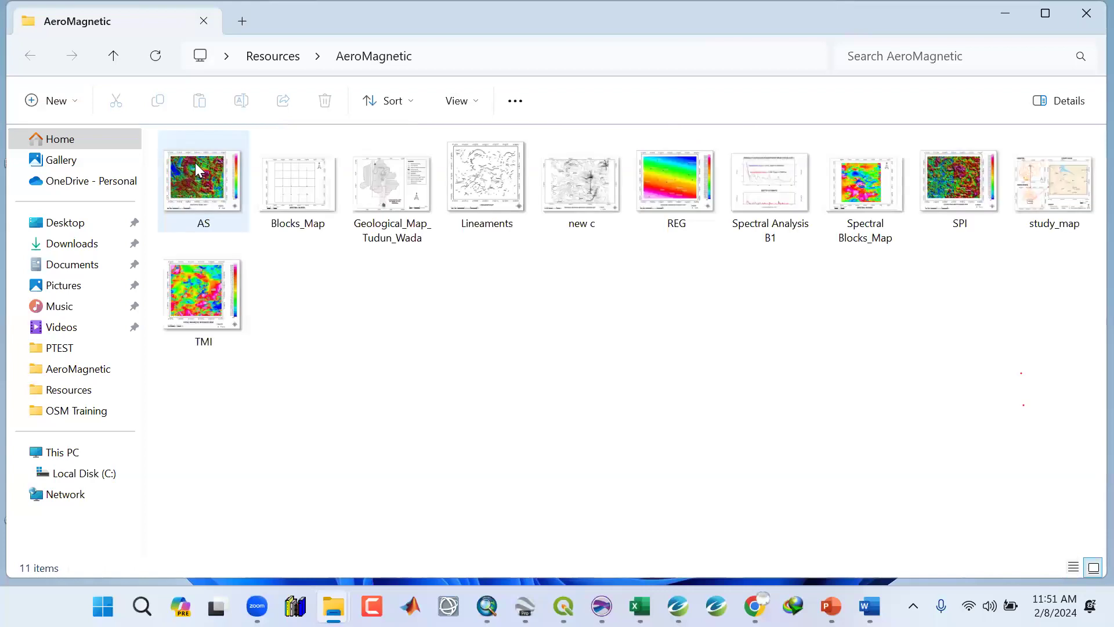
Open the TMI map image from the AeroMagnetic folder, zoom in and out on it, and close it.
{"action": "double_click", "coordinate": [195, 300]}
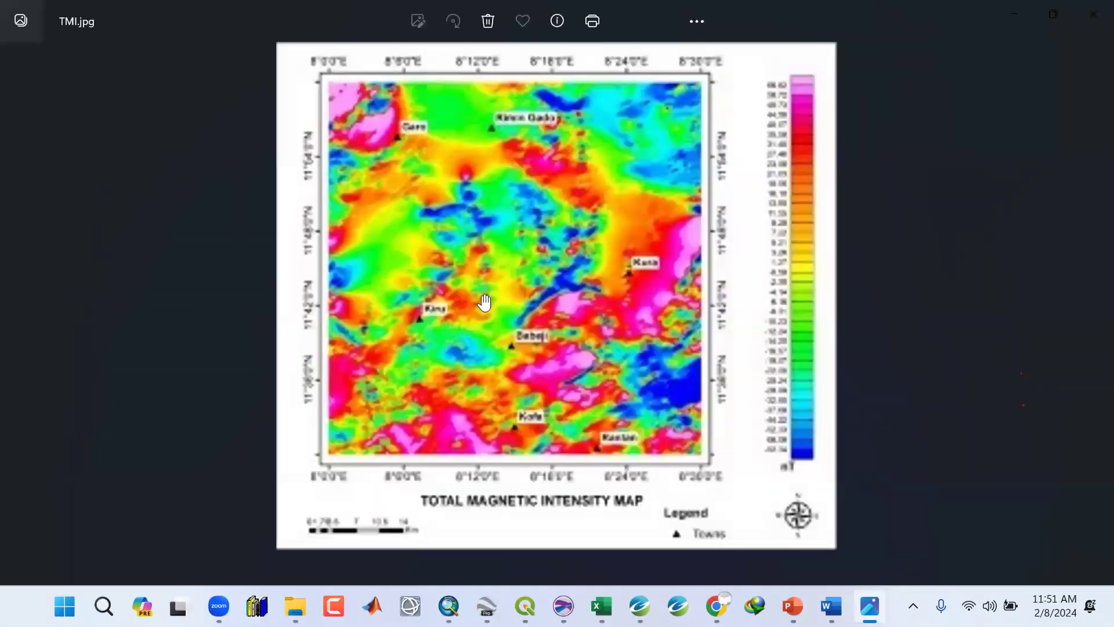
{"action": "scroll", "coordinate": [483, 291], "scroll_direction": "up", "scroll_amount": 4}
{"action": "scroll", "coordinate": [483, 290], "scroll_direction": "down", "scroll_amount": 3}
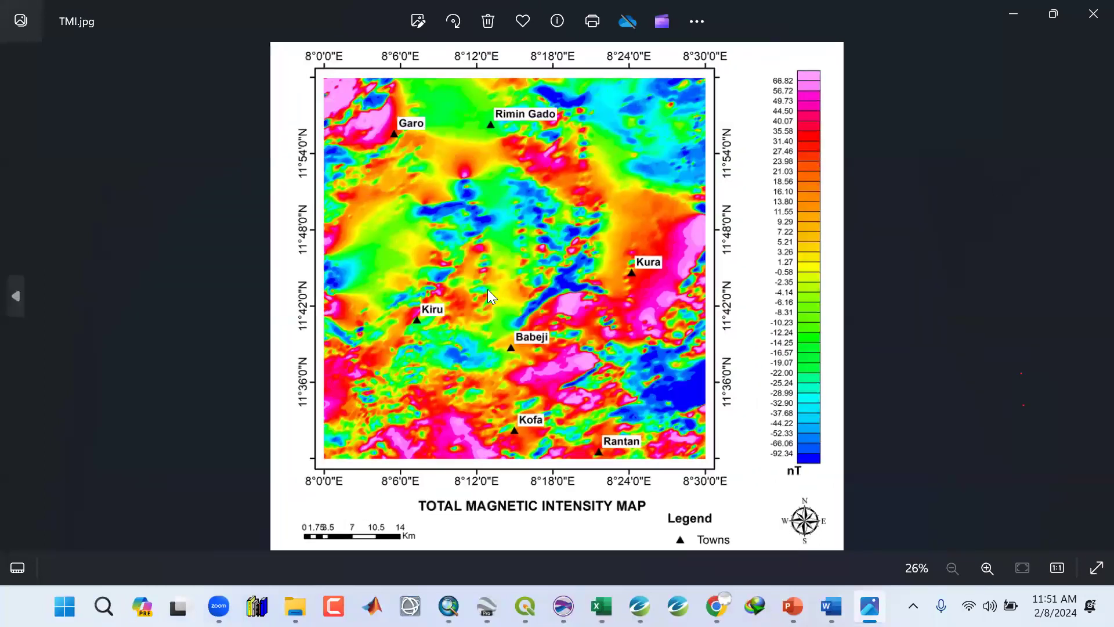
{"action": "left_click", "coordinate": [1089, 16]}
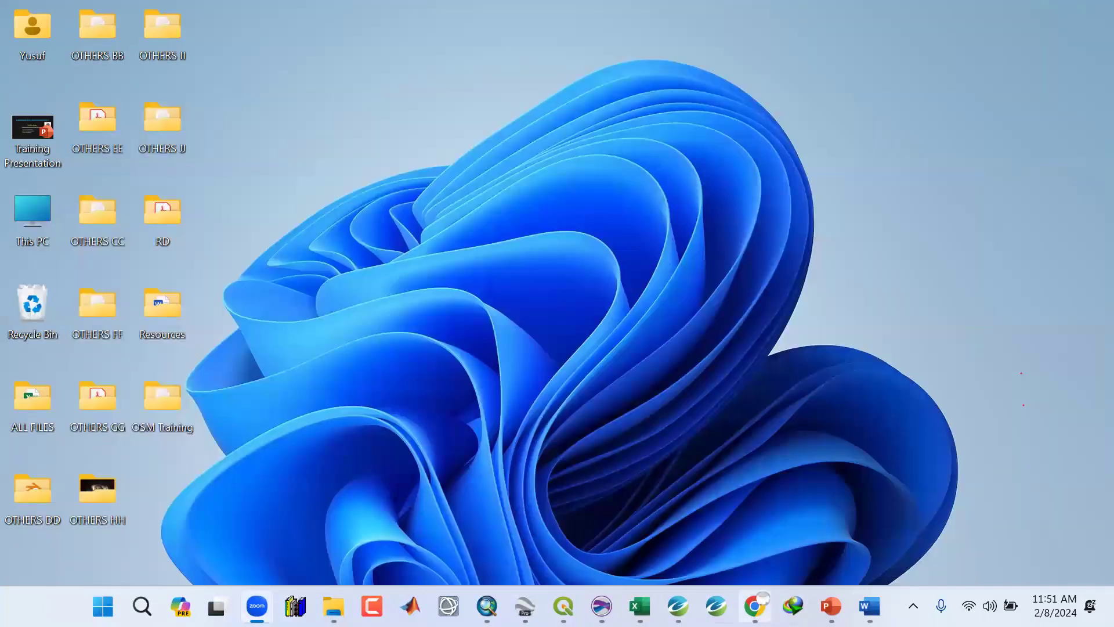
Start a new map in Oasis montaj and scan its data range from the TMI_LL grid.
{"action": "left_click", "coordinate": [678, 606]}
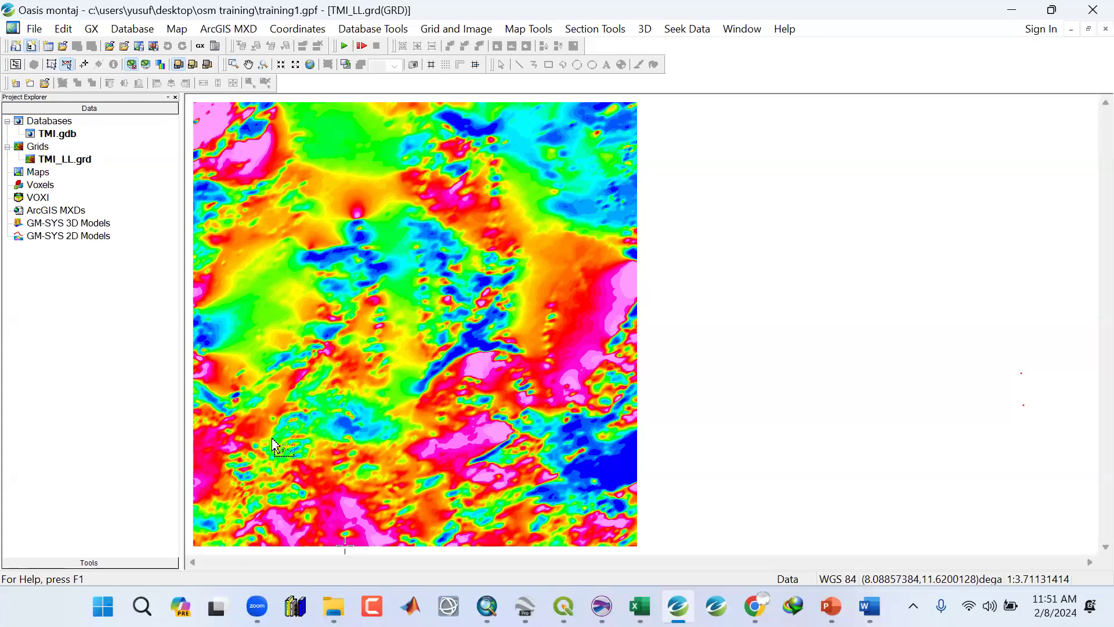
{"action": "left_click", "coordinate": [179, 32]}
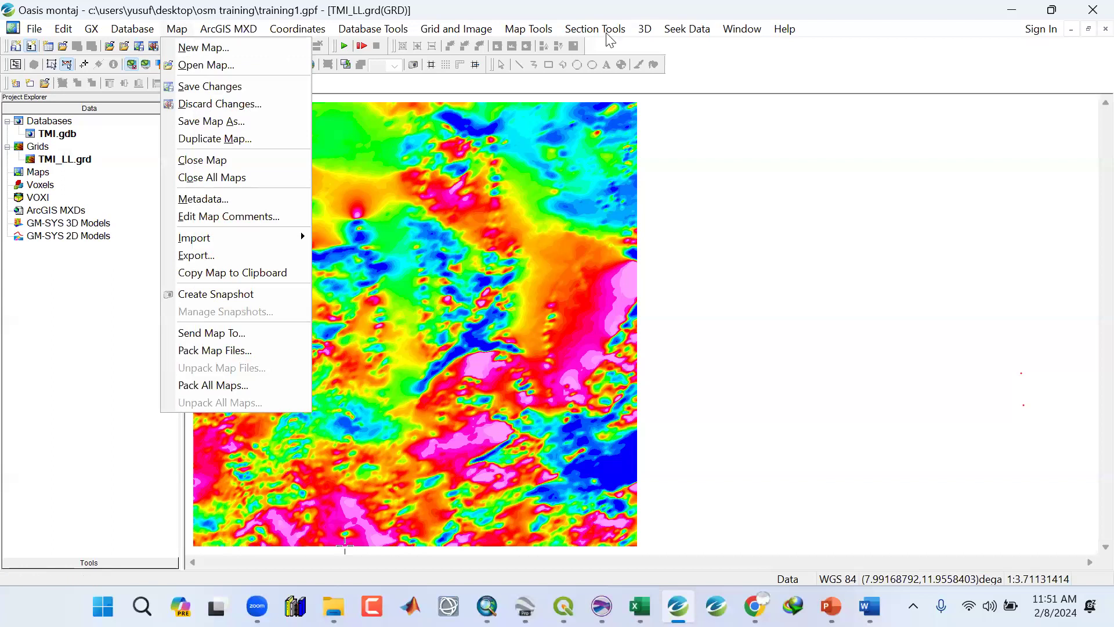
{"action": "left_click", "coordinate": [59, 258]}
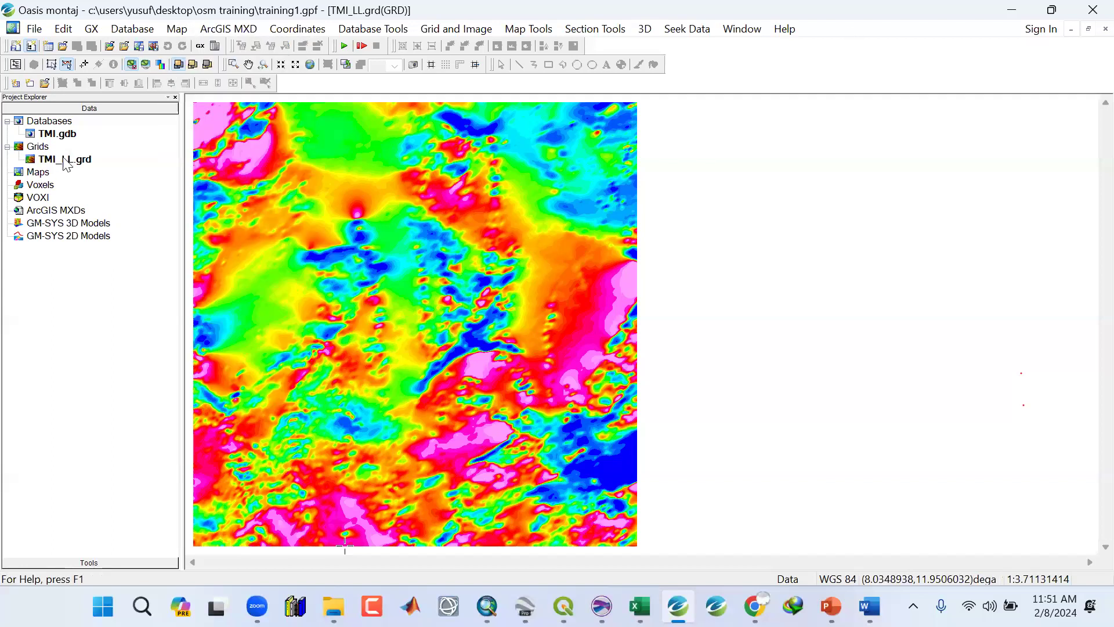
{"action": "left_click", "coordinate": [177, 30]}
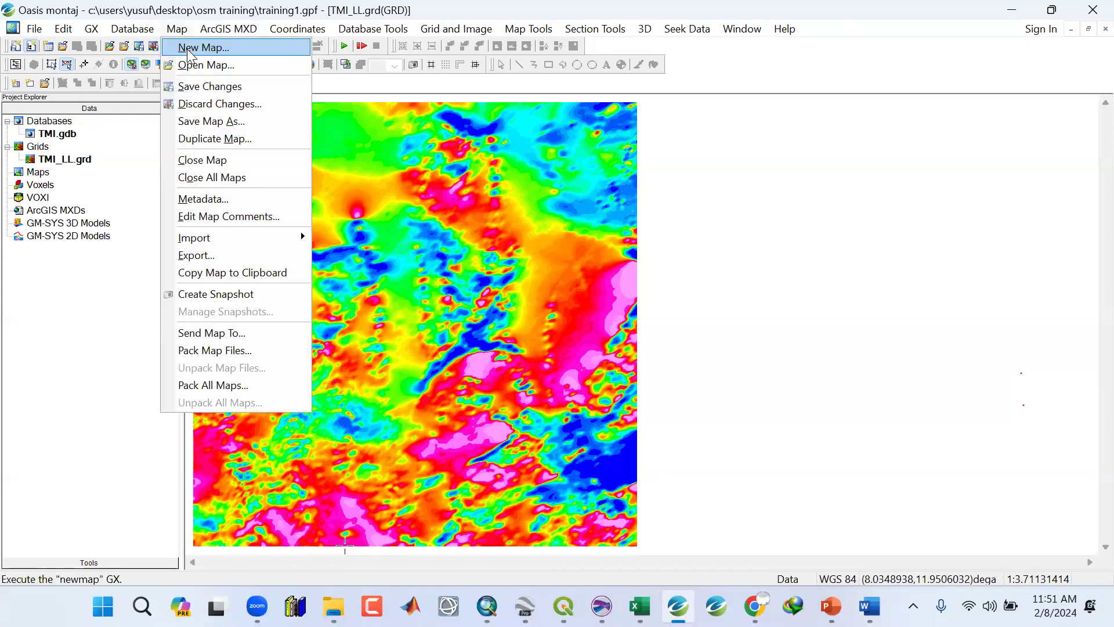
{"action": "left_click", "coordinate": [188, 49]}
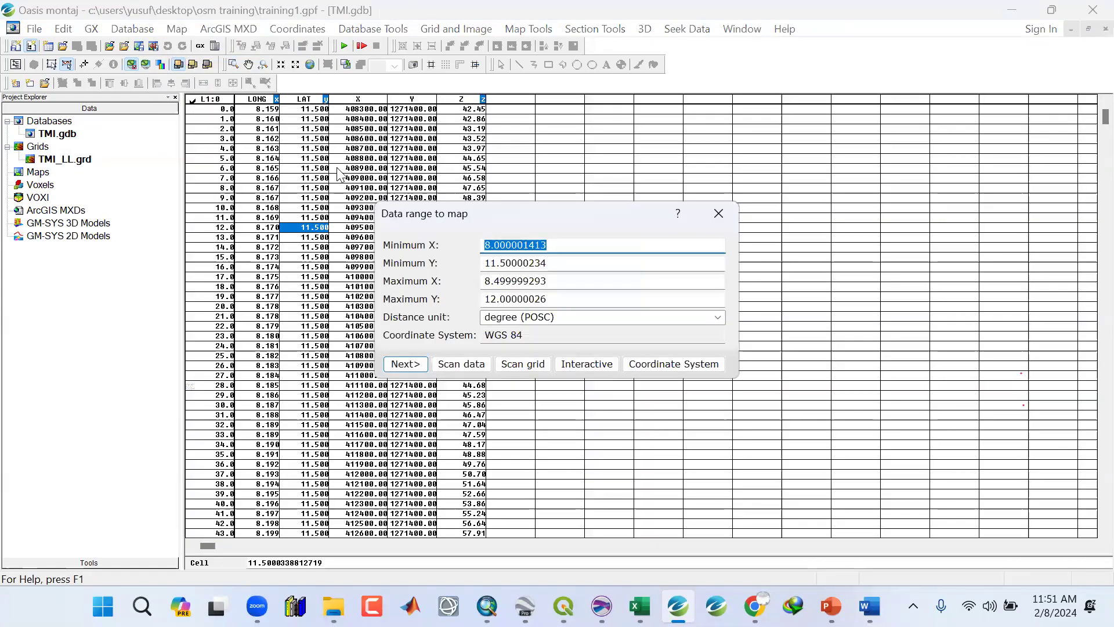
{"action": "left_click_drag", "start_coordinate": [452, 212], "coordinate": [397, 129]}
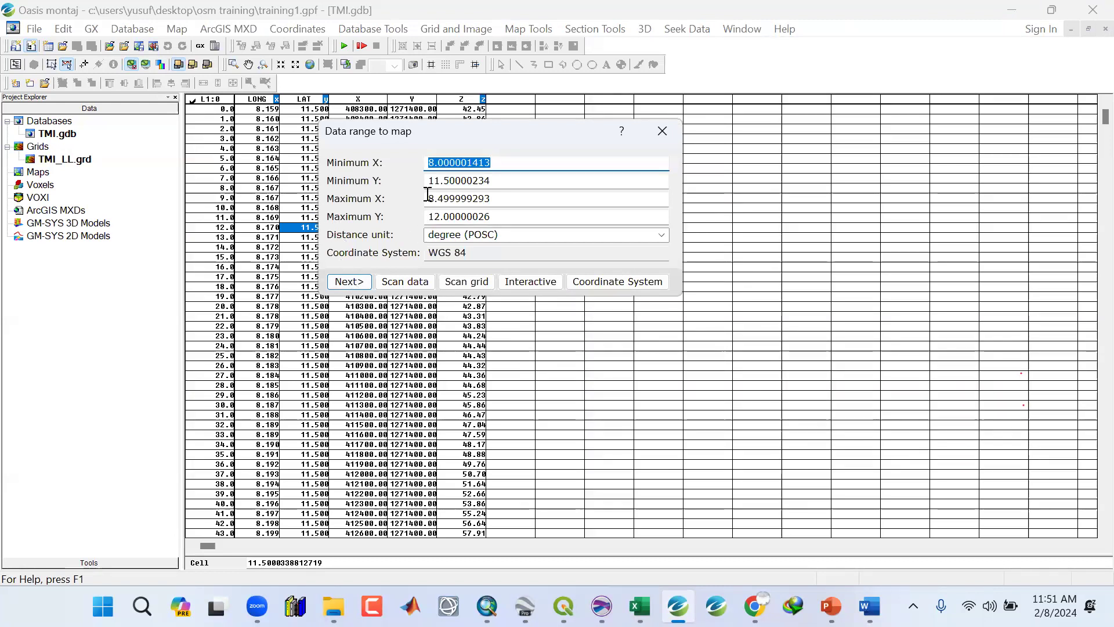
{"action": "left_click", "coordinate": [462, 283]}
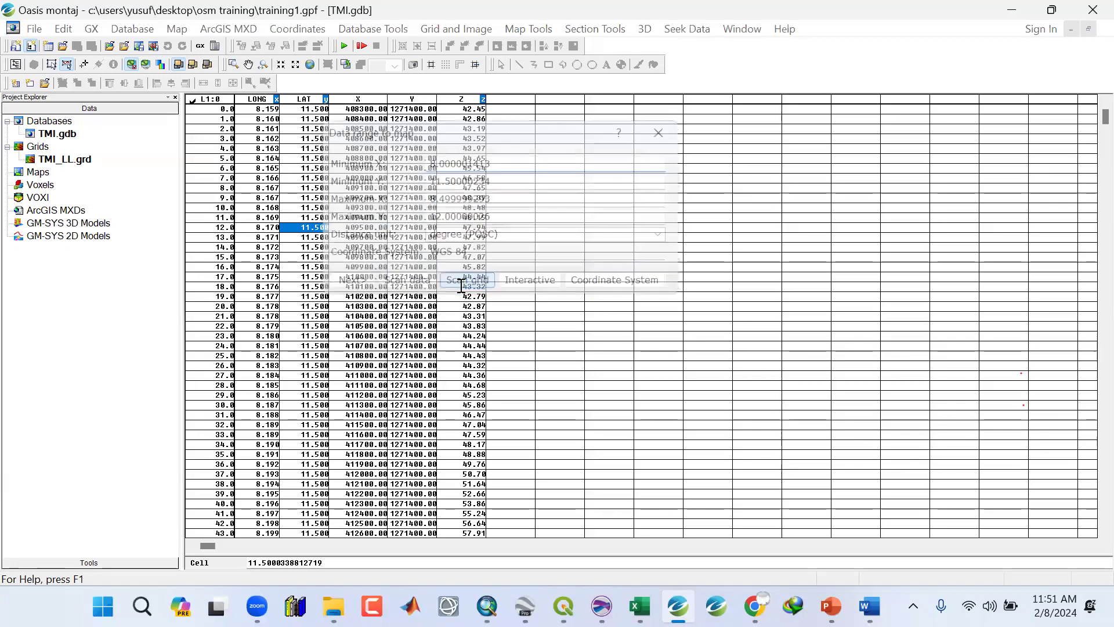
{"action": "left_click_drag", "start_coordinate": [464, 248], "coordinate": [416, 152]}
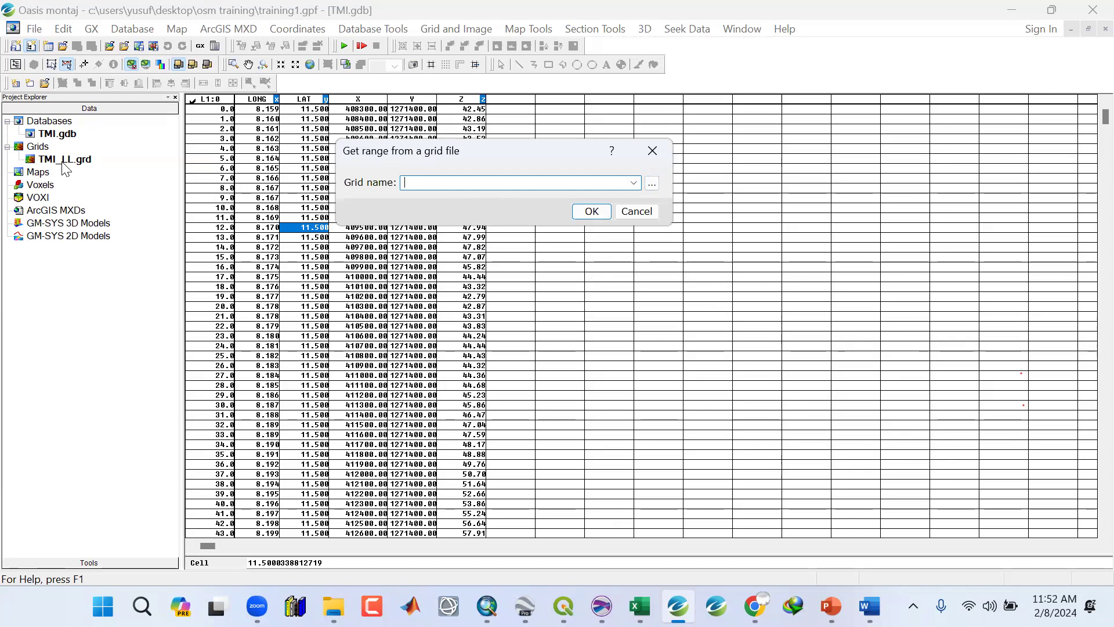
{"action": "left_click", "coordinate": [634, 182]}
{"action": "left_click", "coordinate": [438, 195]}
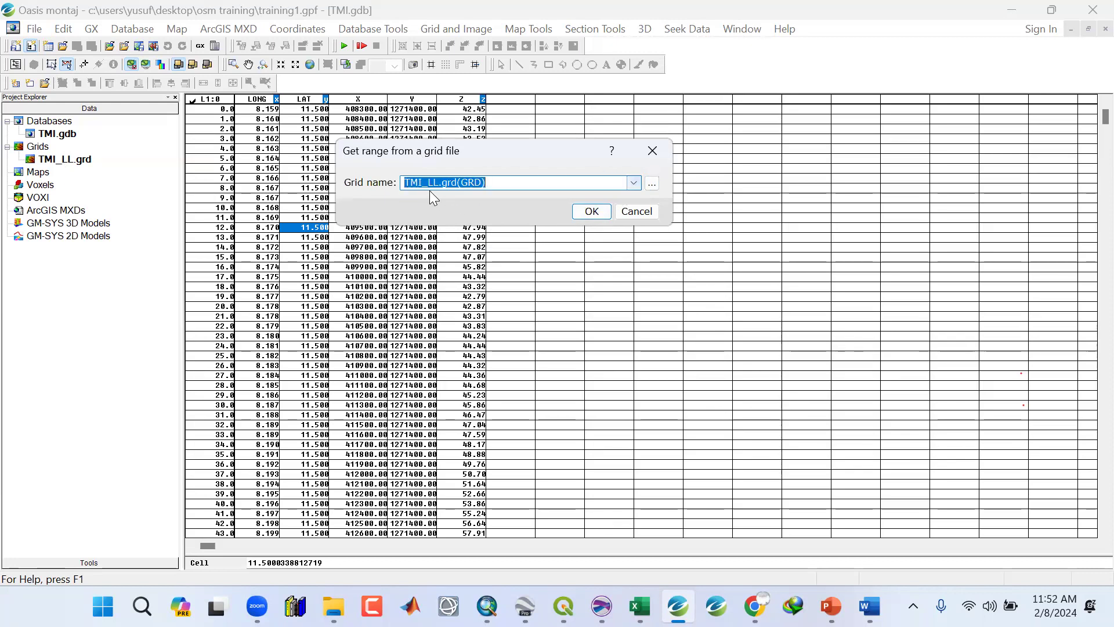
{"action": "left_click", "coordinate": [439, 182]}
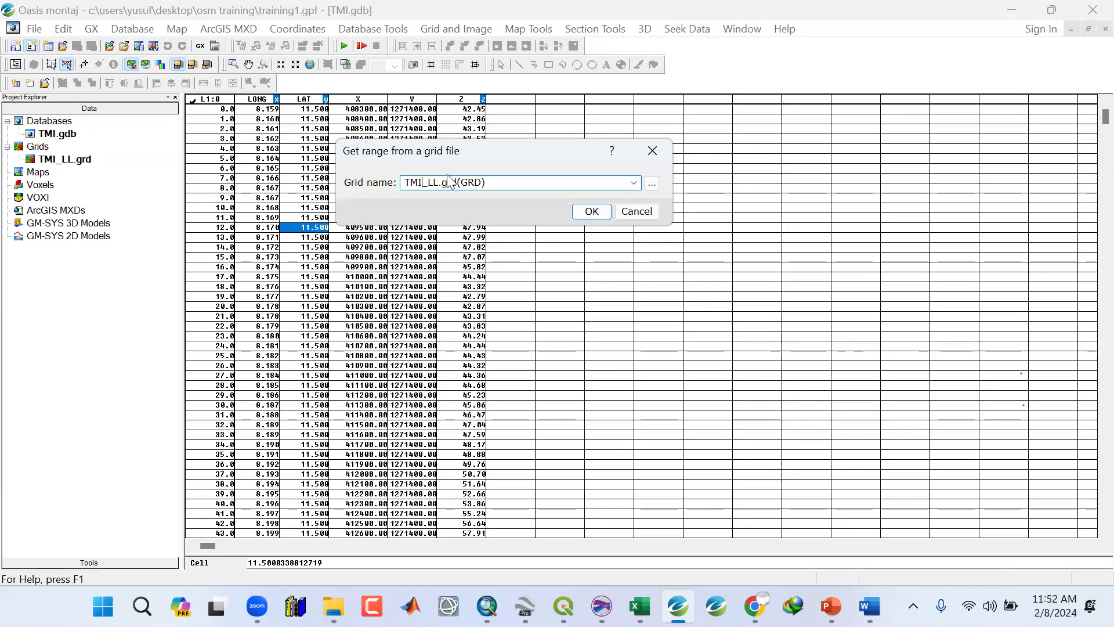
{"action": "left_click", "coordinate": [590, 212]}
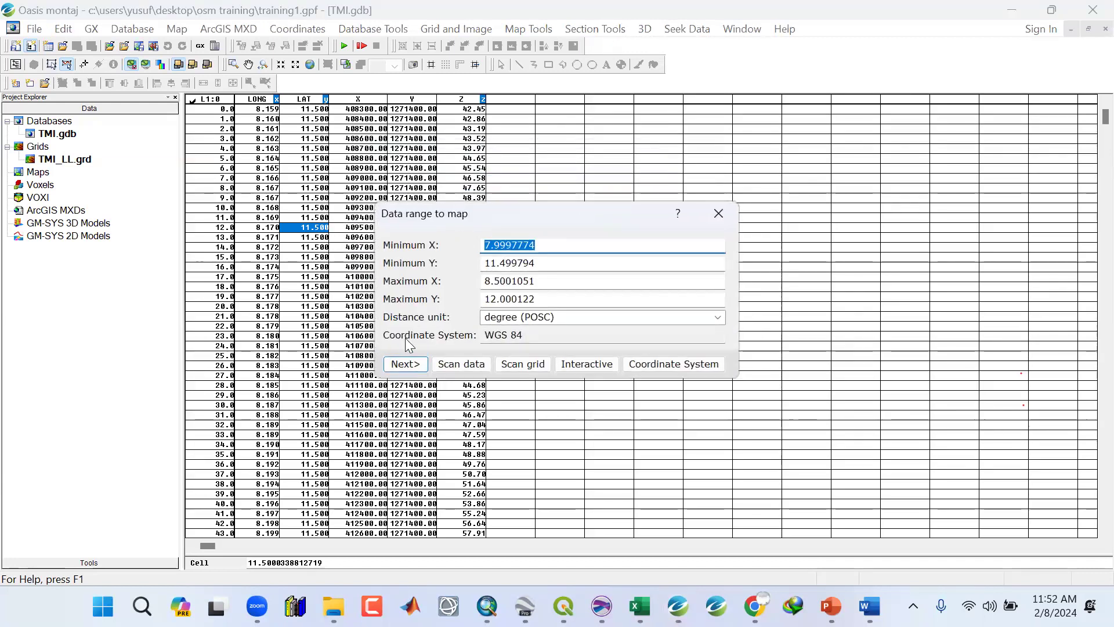
{"action": "left_click", "coordinate": [404, 364]}
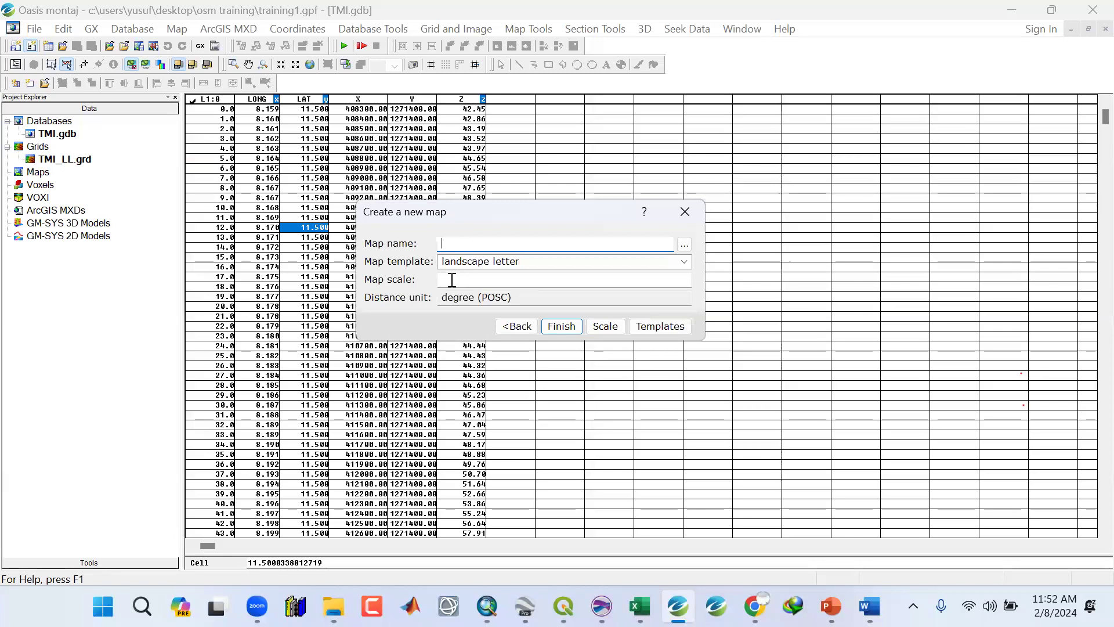
Calculate the map scale, name the new map TMI, and finish creating it.
{"action": "left_click", "coordinate": [611, 329]}
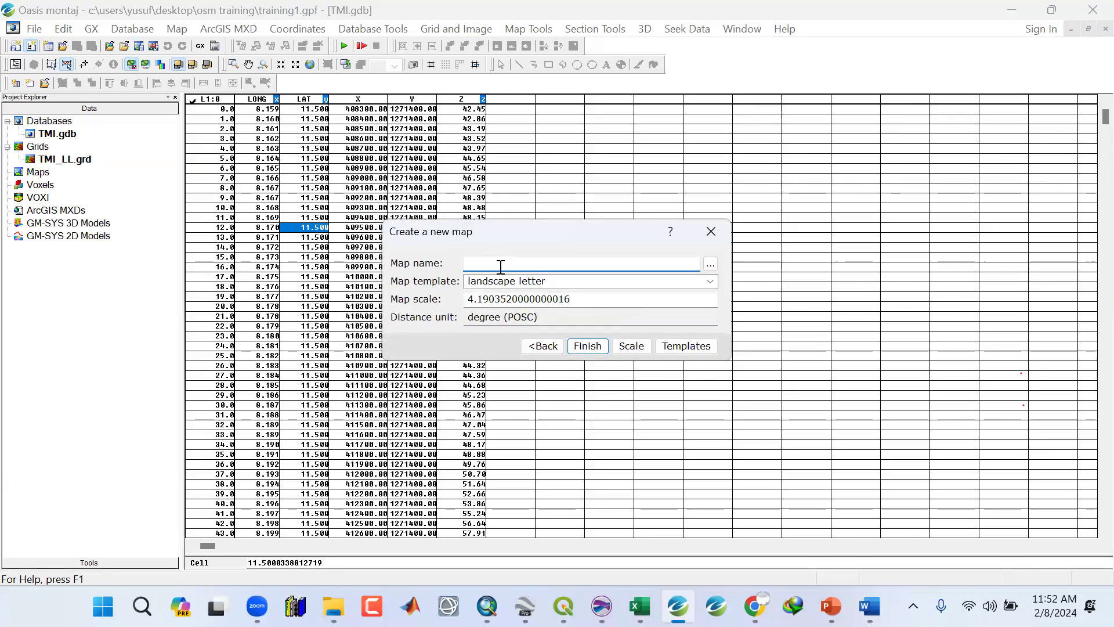
{"action": "type", "text": "TMI"}
{"action": "left_click", "coordinate": [585, 351]}
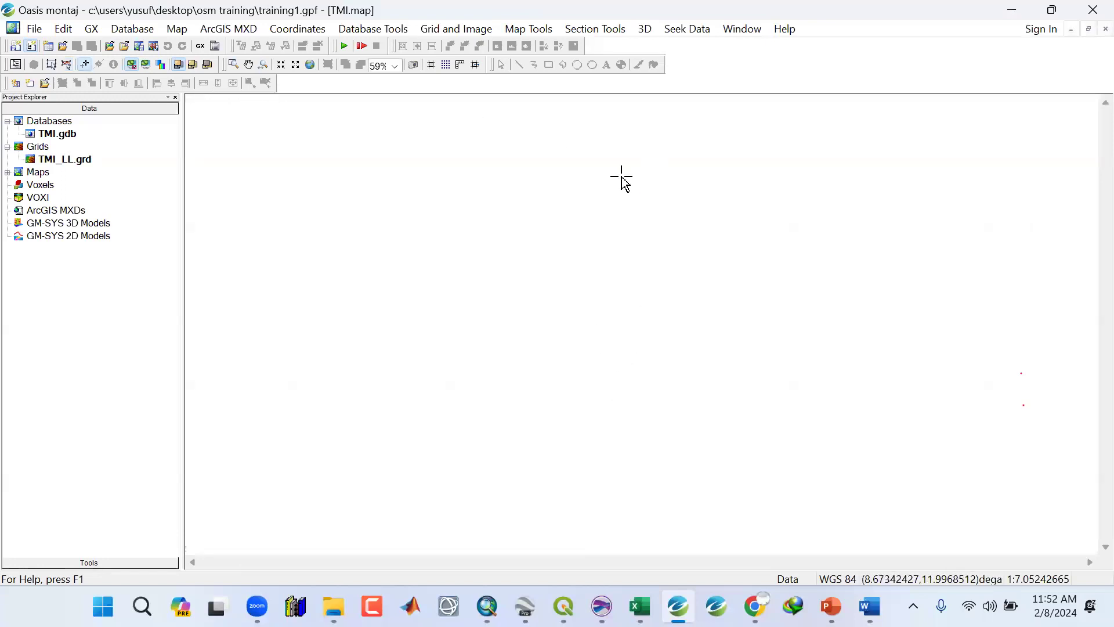
Open Draw Base Map and set the layout's right margin to 5 cm and left margin to 2 cm.
{"action": "left_click", "coordinate": [532, 29]}
{"action": "mouse_move", "coordinate": [539, 72]}
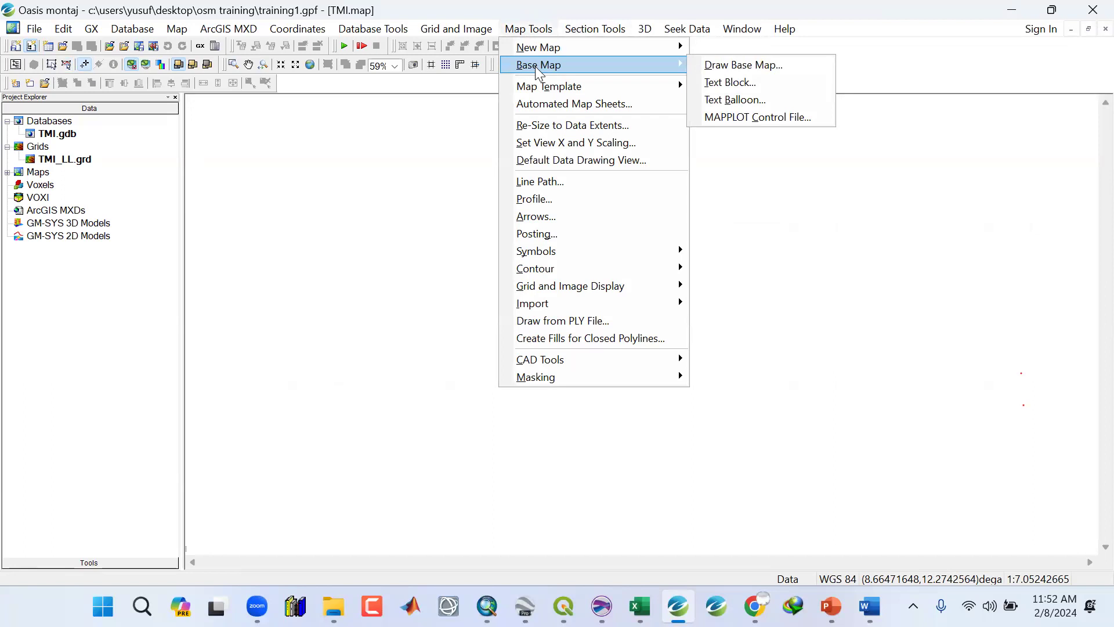
{"action": "mouse_move", "coordinate": [485, 32]}
{"action": "mouse_move", "coordinate": [529, 30]}
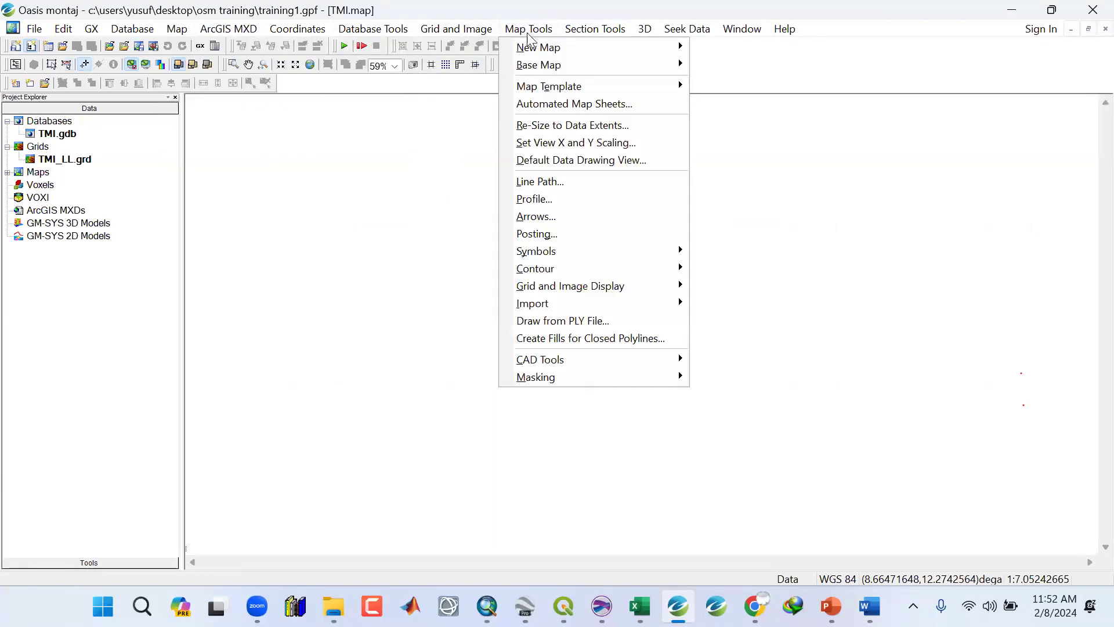
{"action": "mouse_move", "coordinate": [616, 68]}
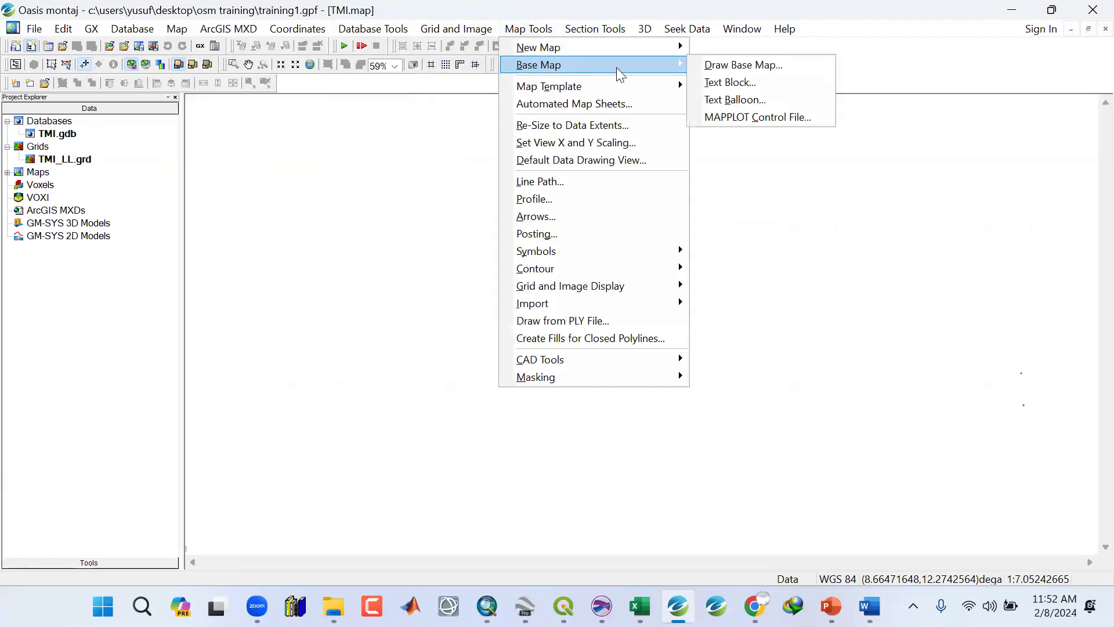
{"action": "left_click", "coordinate": [742, 68]}
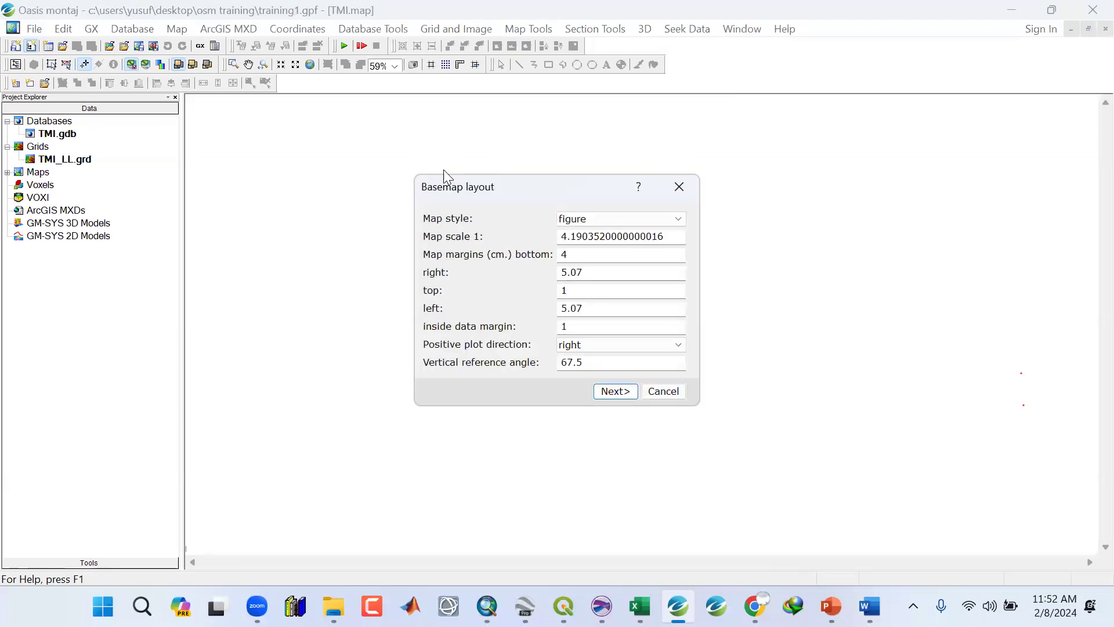
{"action": "left_click_drag", "start_coordinate": [614, 240], "coordinate": [549, 234]}
{"action": "type", "text": "5"}
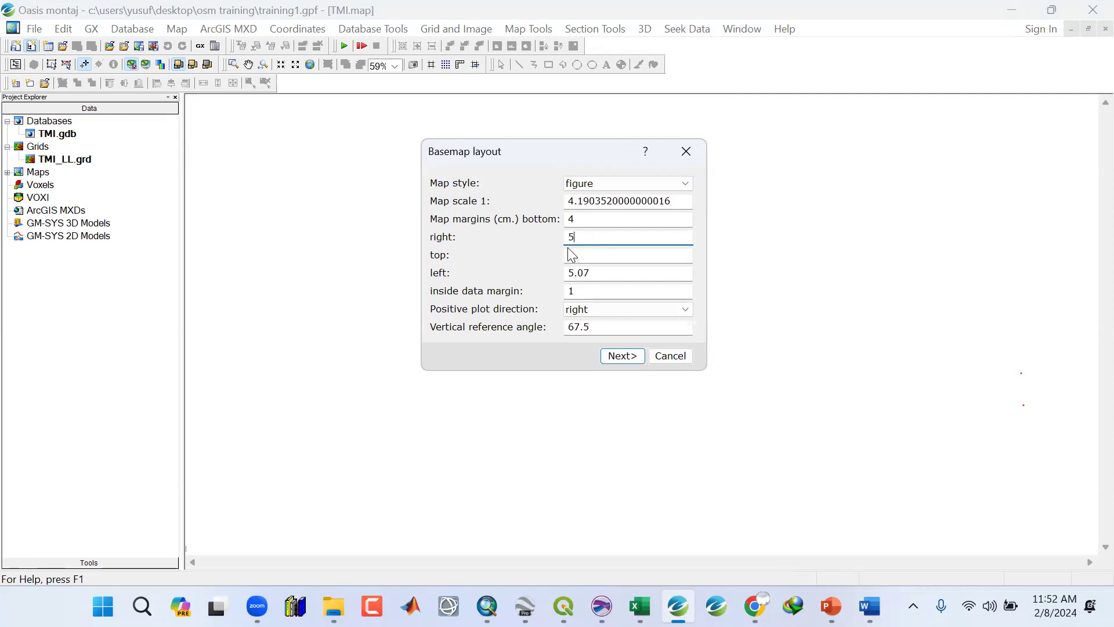
{"action": "left_click_drag", "start_coordinate": [598, 275], "coordinate": [551, 272]}
{"action": "type", "text": "2"}
{"action": "left_click_drag", "start_coordinate": [597, 237], "coordinate": [570, 232]}
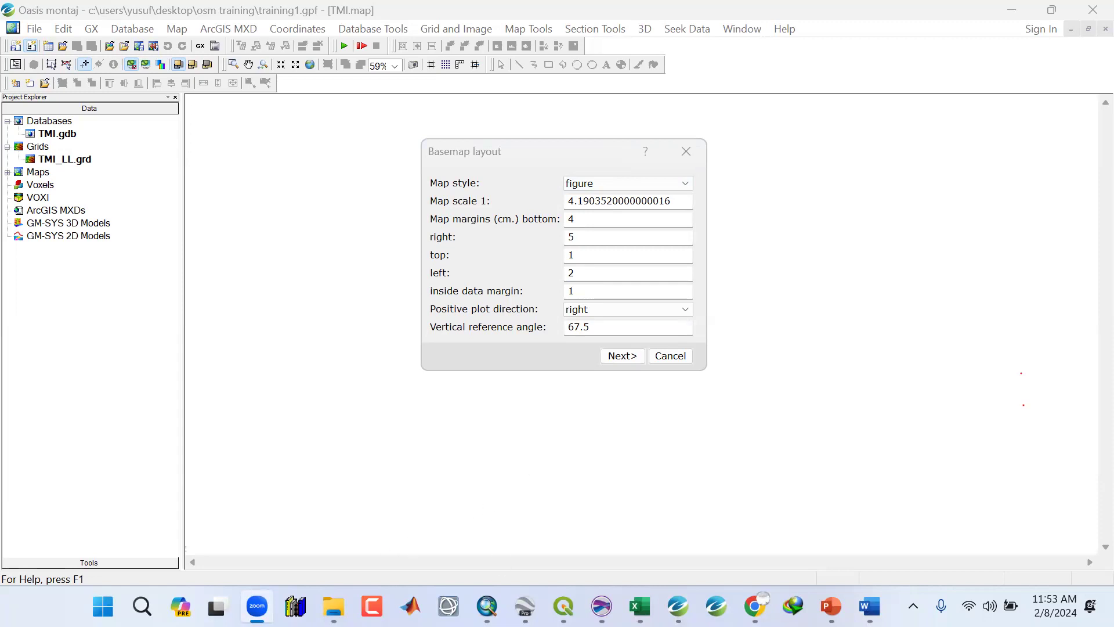
Browse to the Google Earth Project folder's TMI KMZ and view the overlay in Google Earth before returning.
{"action": "left_click", "coordinate": [334, 606]}
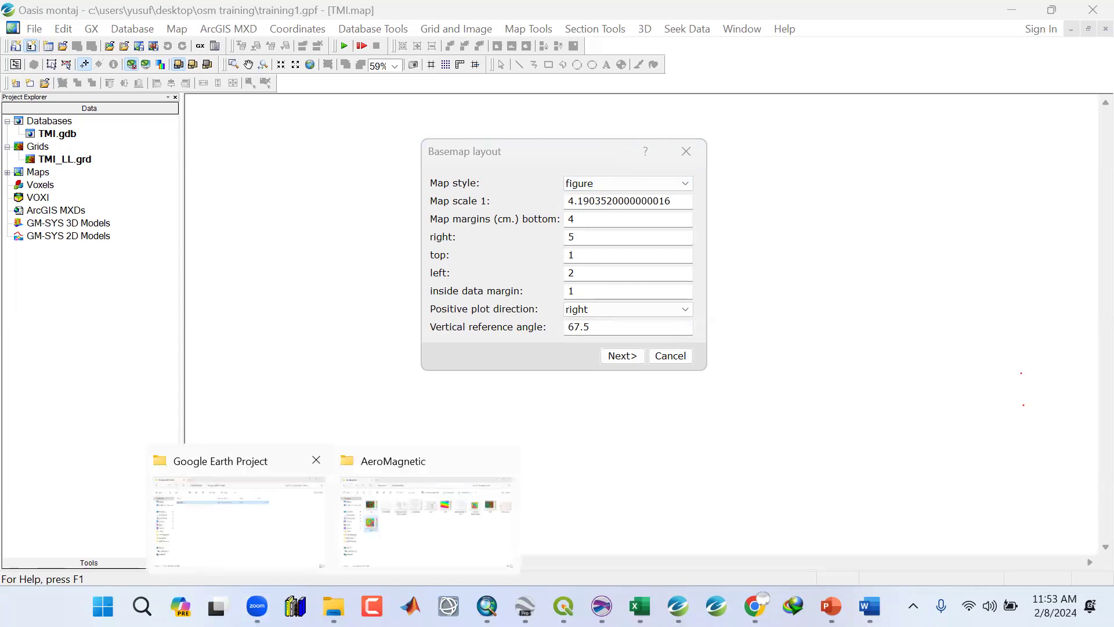
{"action": "left_click", "coordinate": [240, 521]}
{"action": "left_click", "coordinate": [113, 57]}
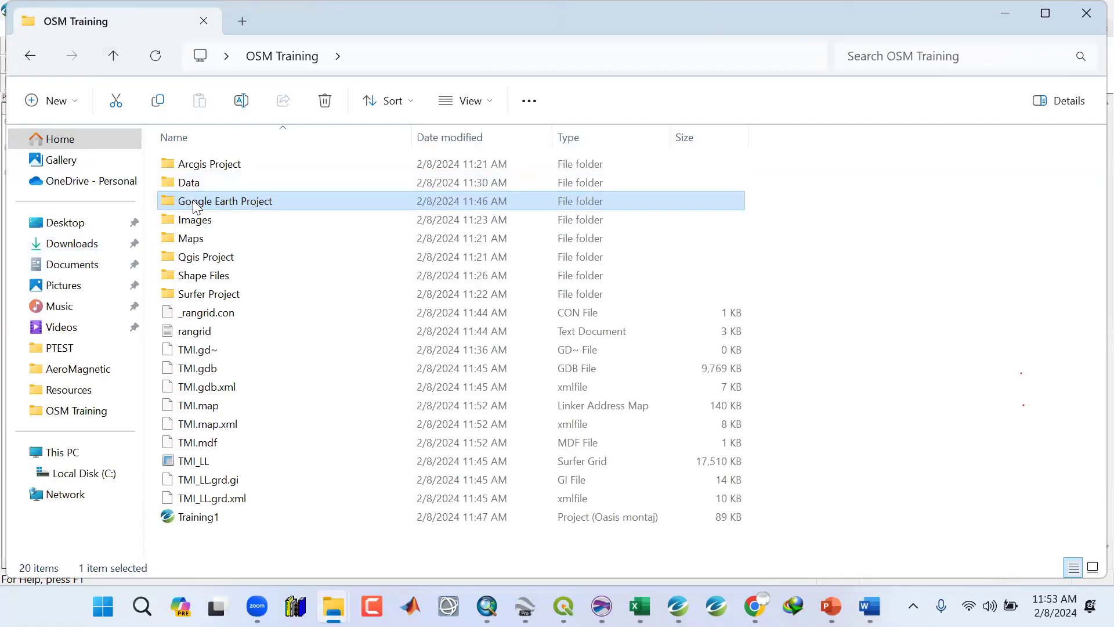
{"action": "double_click", "coordinate": [196, 202]}
{"action": "left_click", "coordinate": [194, 165]}
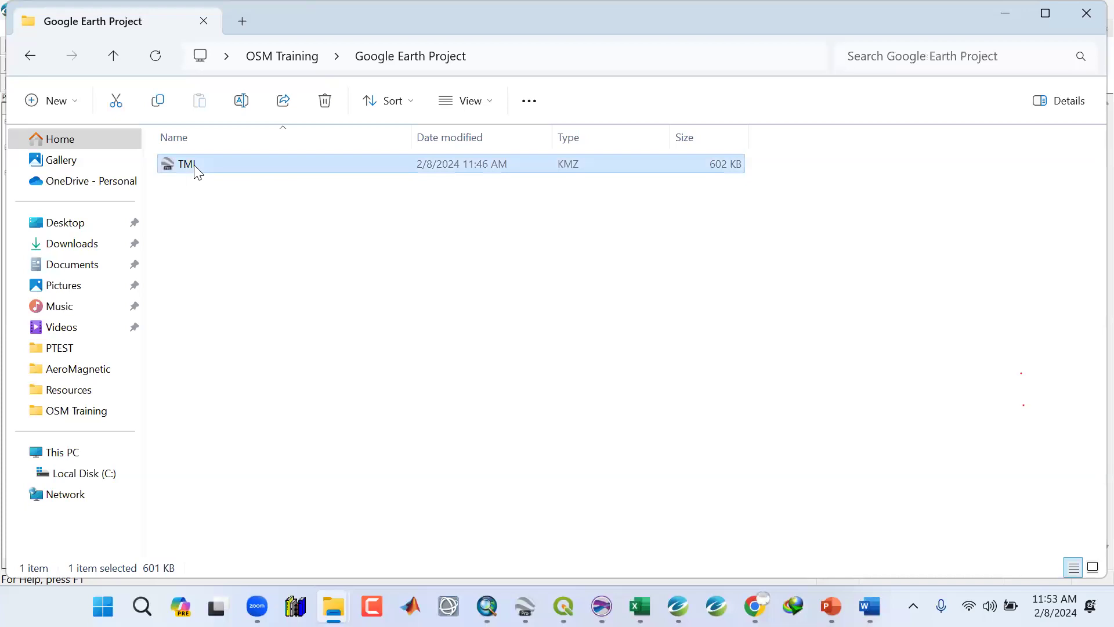
{"action": "right_click", "coordinate": [193, 165]}
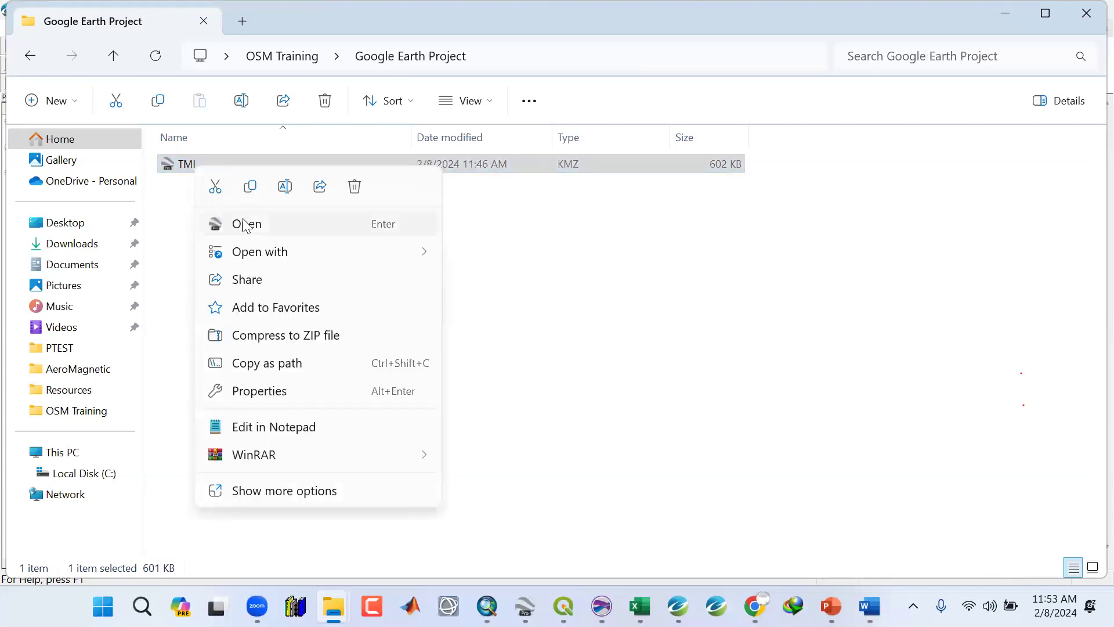
{"action": "left_click", "coordinate": [1005, 12]}
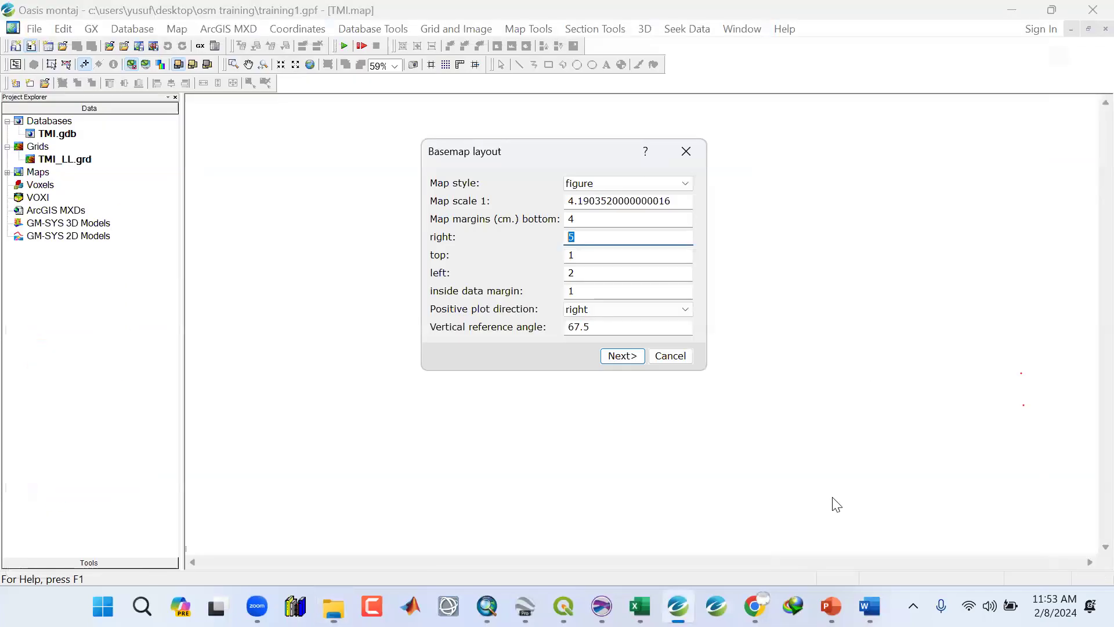
{"action": "left_click", "coordinate": [526, 606]}
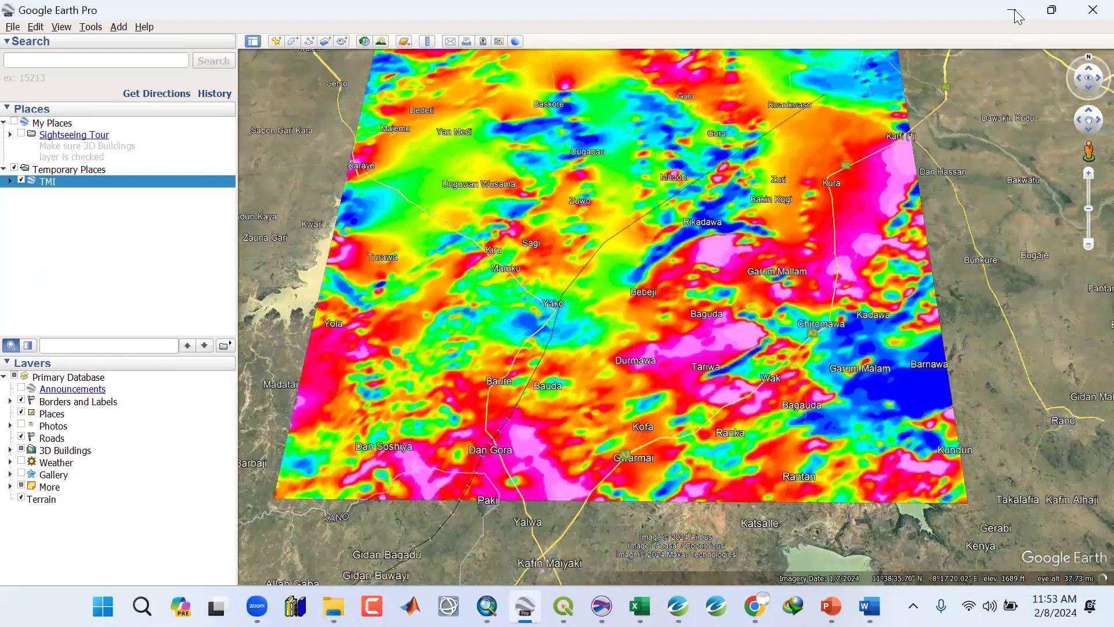
{"action": "left_click", "coordinate": [1012, 10]}
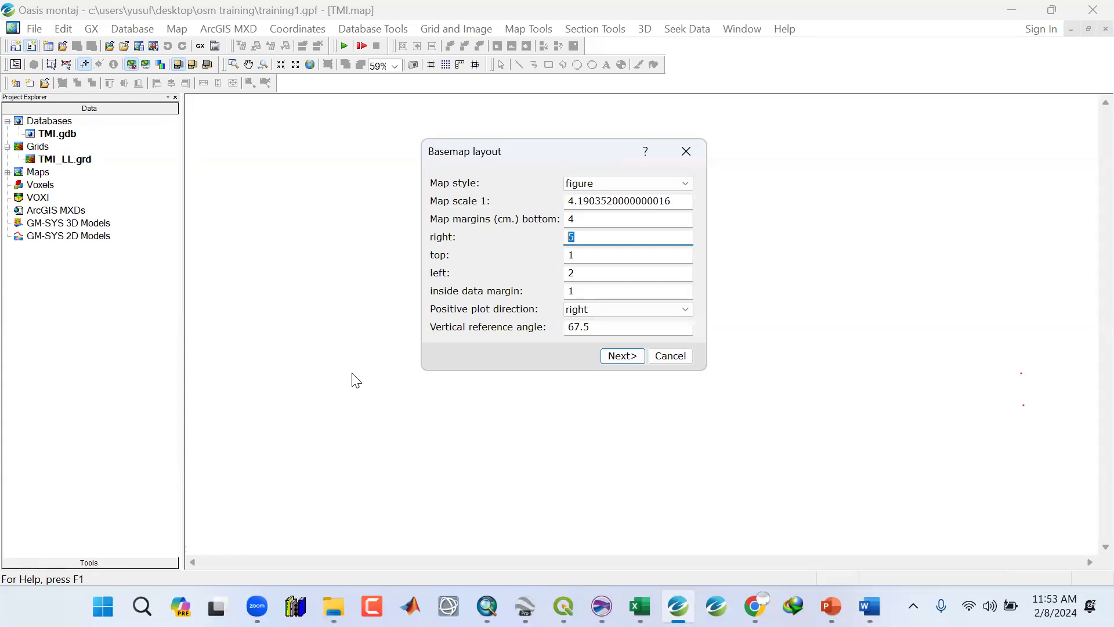
Accept the basemap layout, then set the figure base map's reference grid to edge ticks and compass annotation direction to +X is East.
{"action": "left_click_drag", "start_coordinate": [493, 157], "coordinate": [462, 158]}
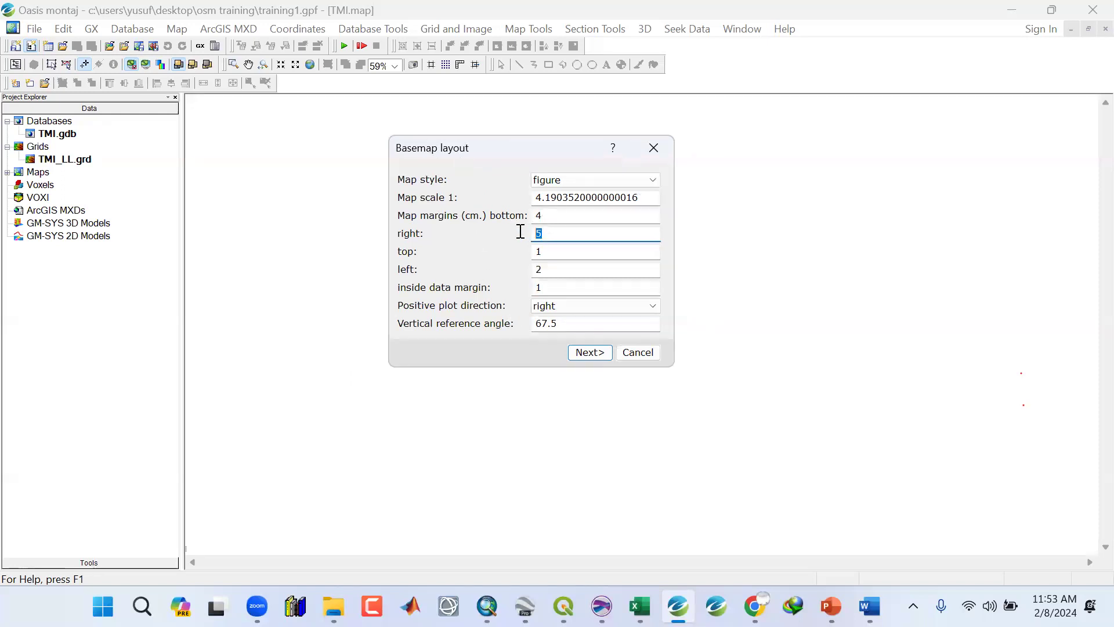
{"action": "double_click", "coordinate": [544, 268]}
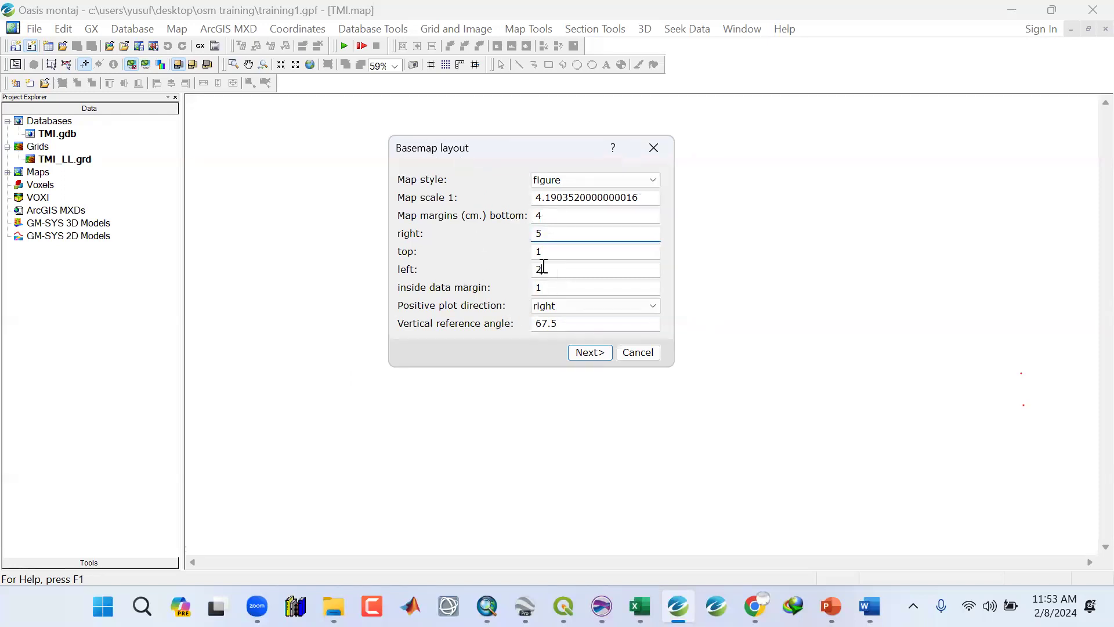
{"action": "left_click", "coordinate": [580, 353]}
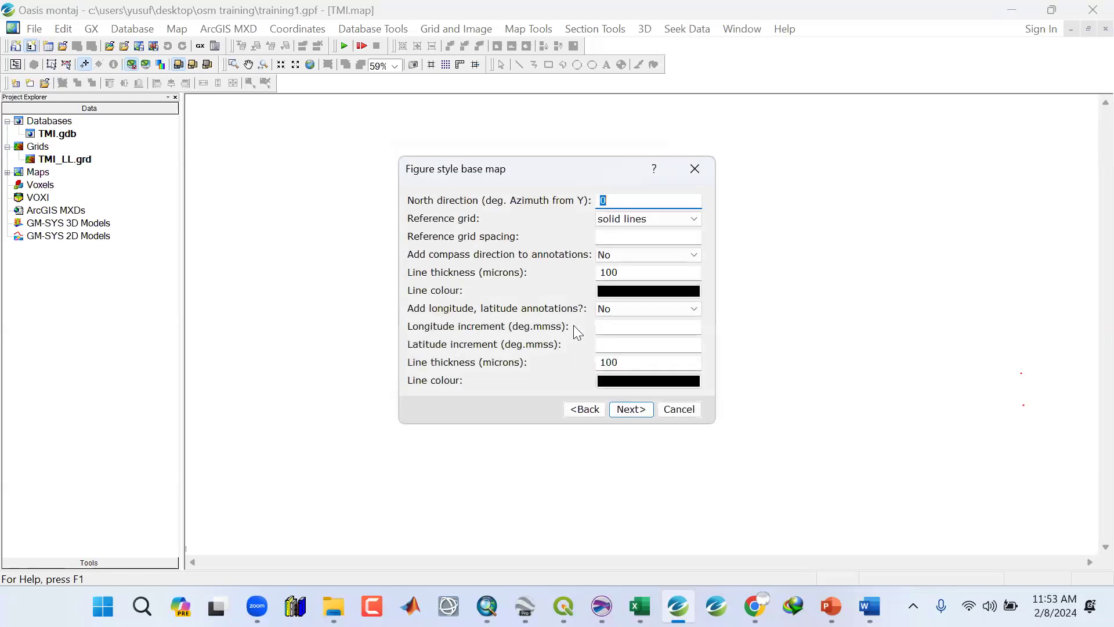
{"action": "left_click_drag", "start_coordinate": [540, 173], "coordinate": [444, 143]}
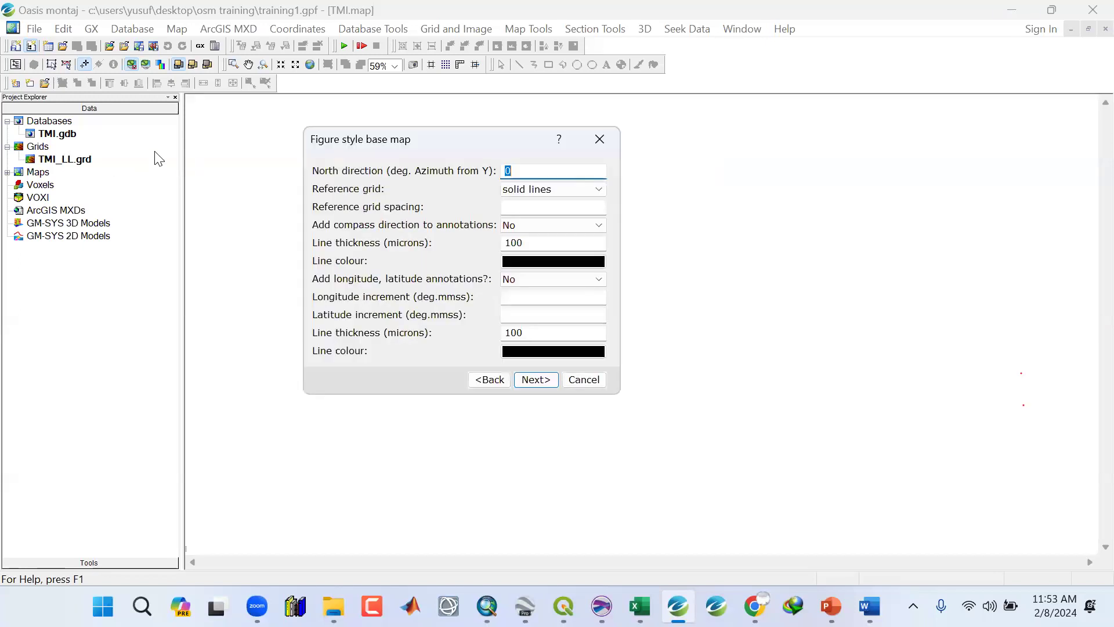
{"action": "left_click", "coordinate": [522, 189]}
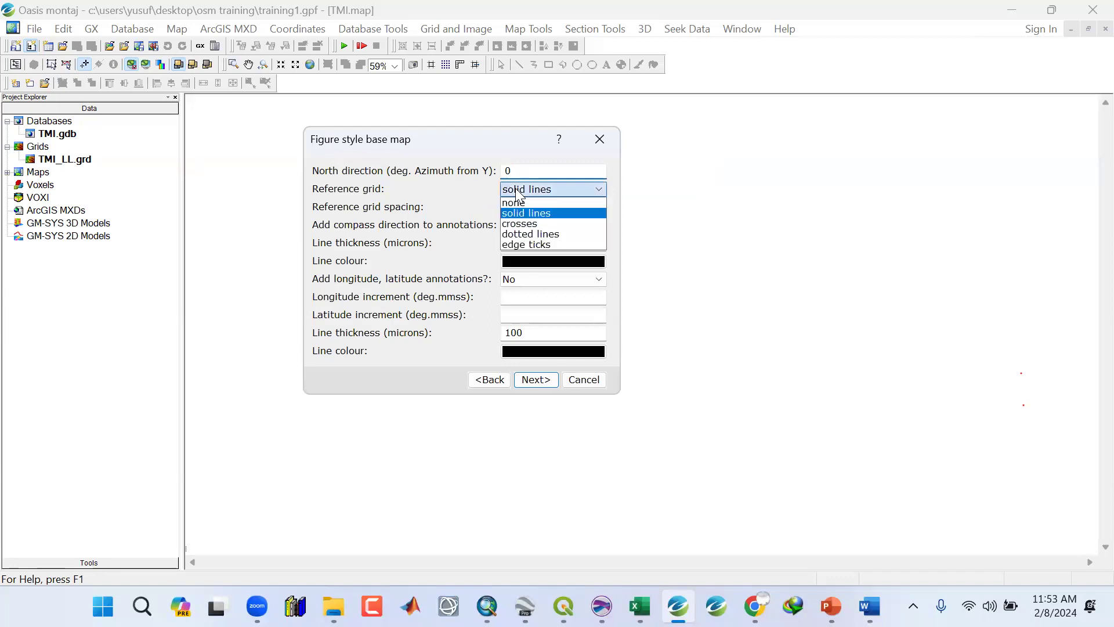
{"action": "left_click", "coordinate": [507, 244]}
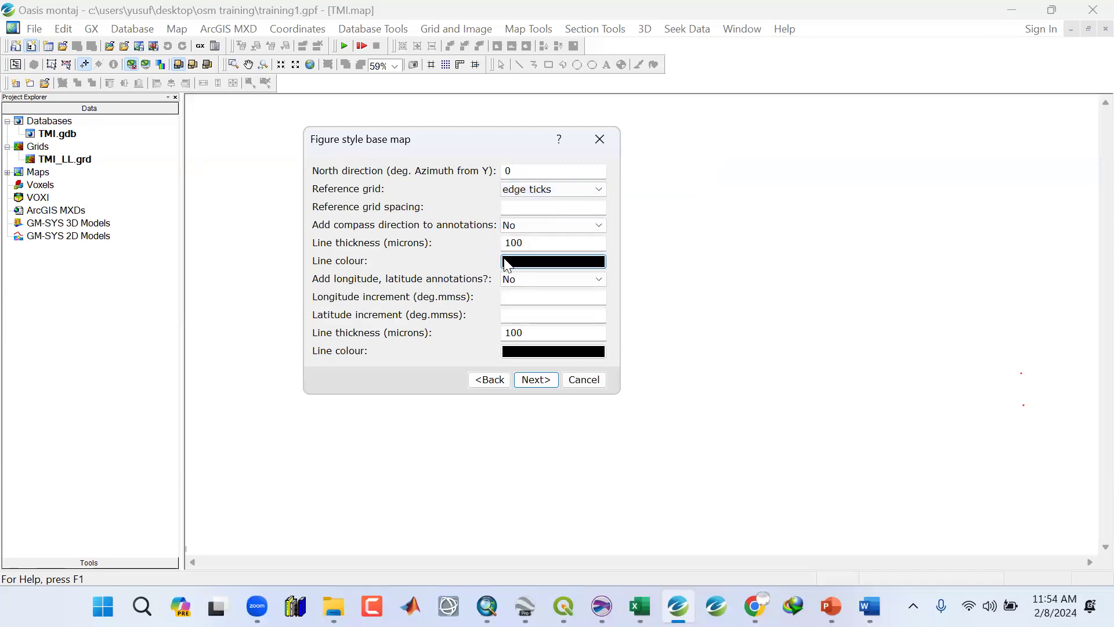
{"action": "left_click", "coordinate": [527, 226]}
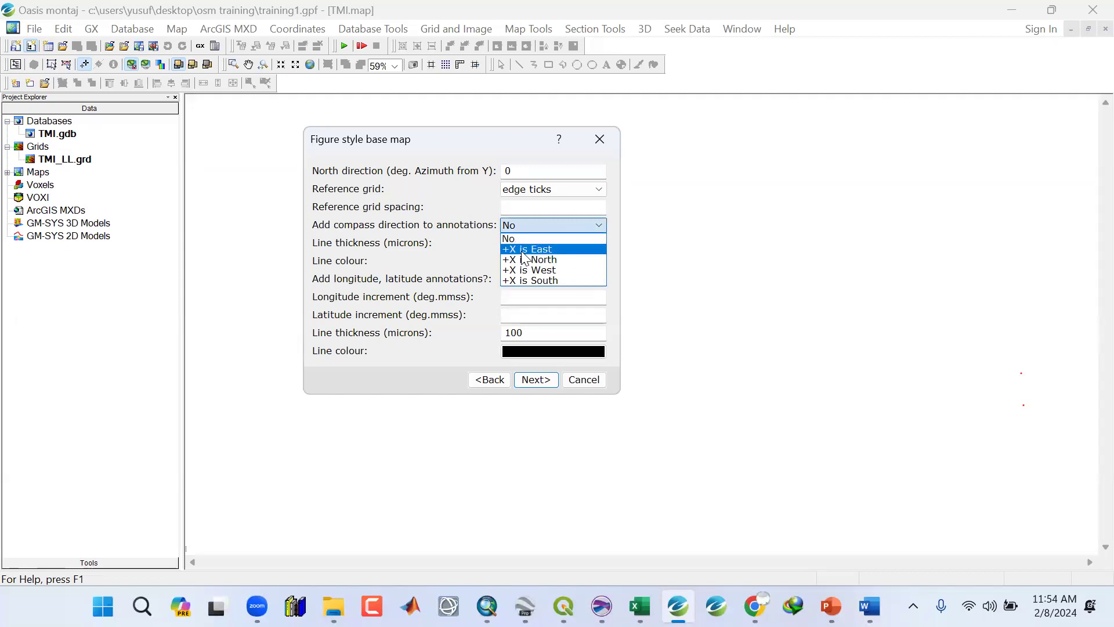
{"action": "left_click", "coordinate": [525, 250]}
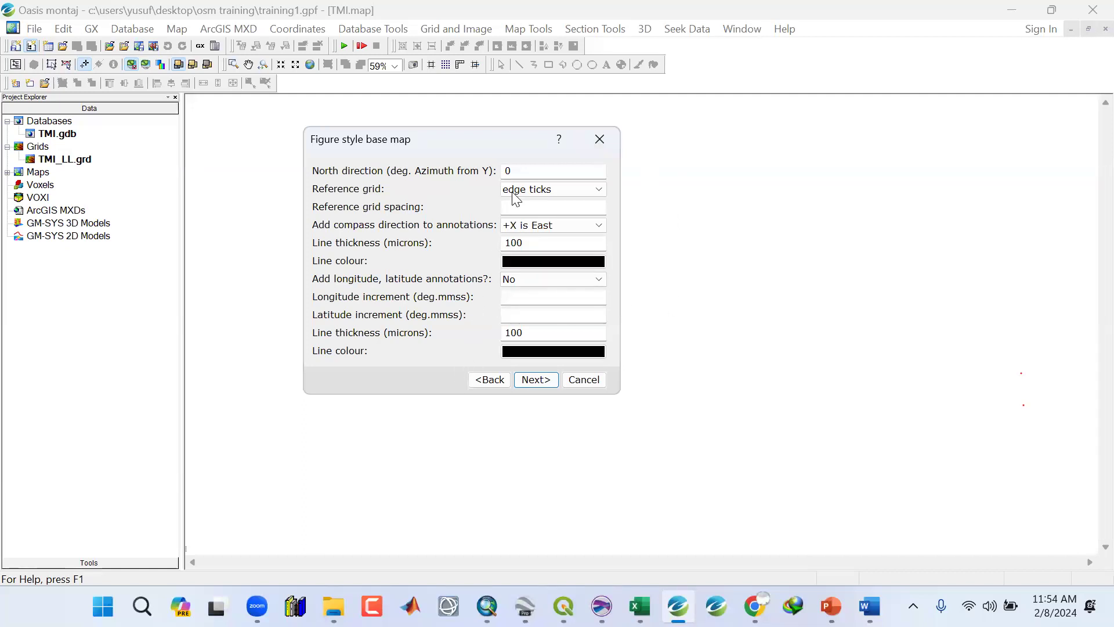
{"action": "left_click", "coordinate": [530, 380]}
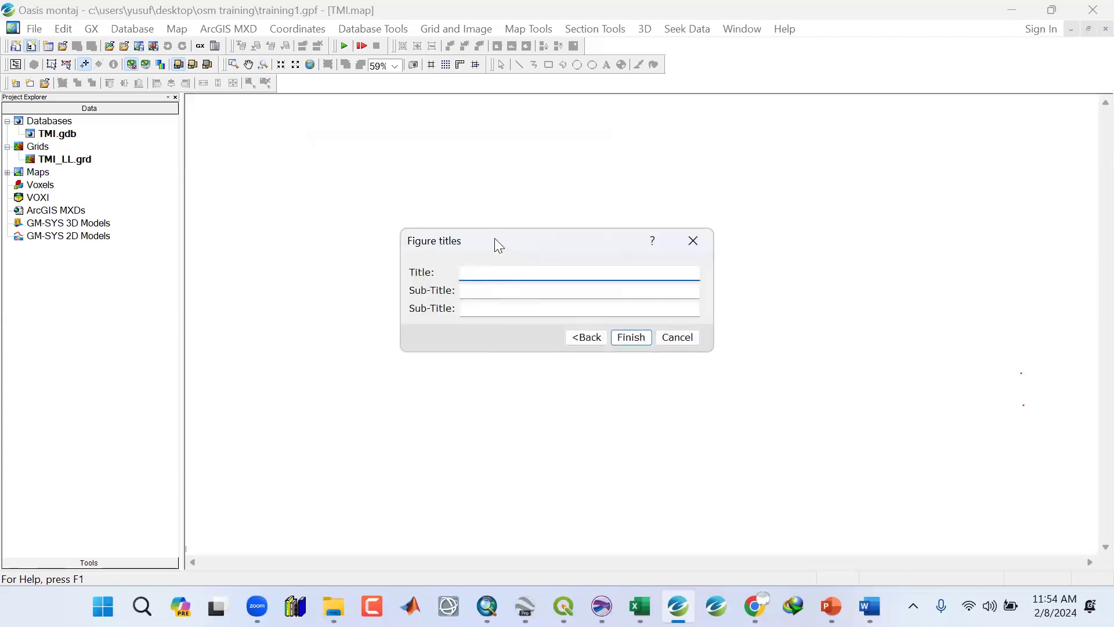
Title the figure TMI MAP and finish drawing the base map.
{"action": "left_click_drag", "start_coordinate": [495, 239], "coordinate": [448, 237]}
{"action": "type", "text": "TMI MAP"}
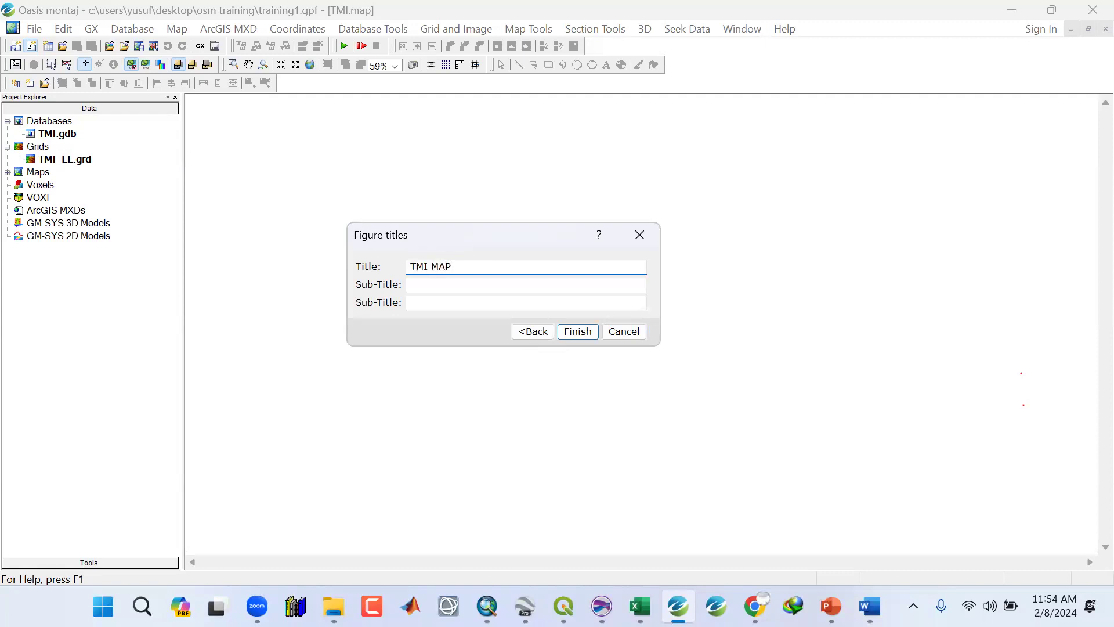
{"action": "left_click", "coordinate": [577, 331]}
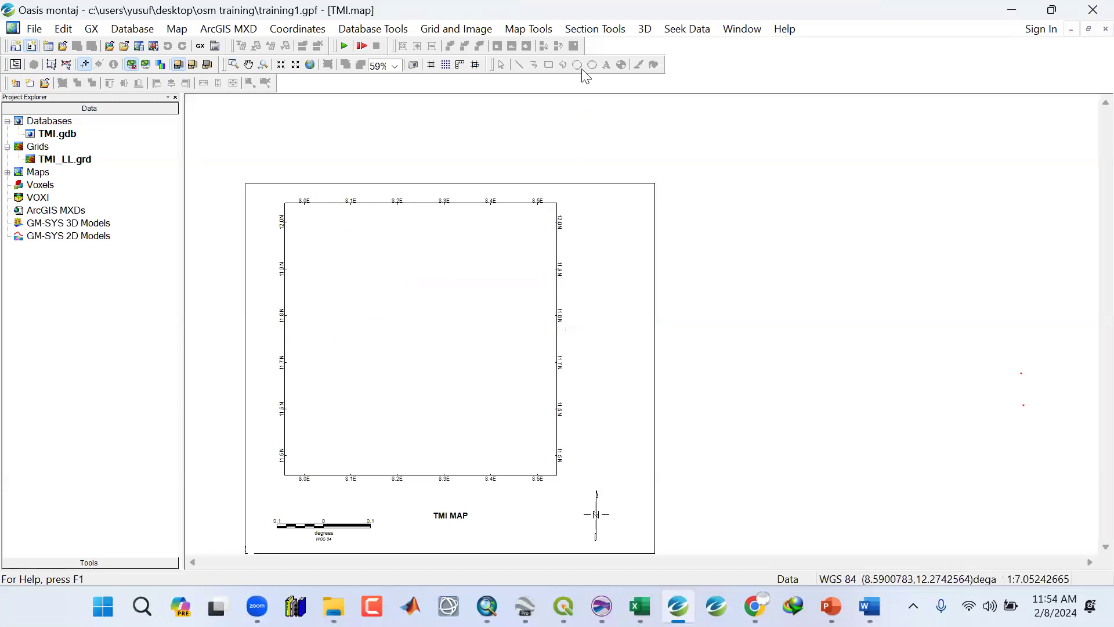
Display the TMI_LL grid as a single grid on the current map with histogram equalization colours.
{"action": "left_click", "coordinate": [526, 29]}
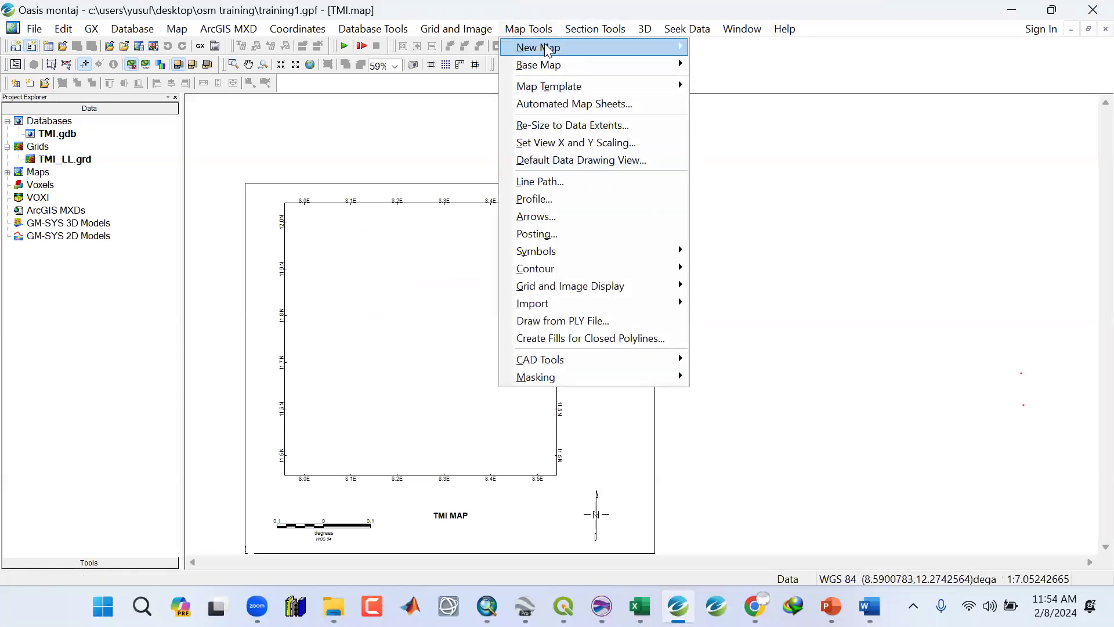
{"action": "mouse_move", "coordinate": [571, 291]}
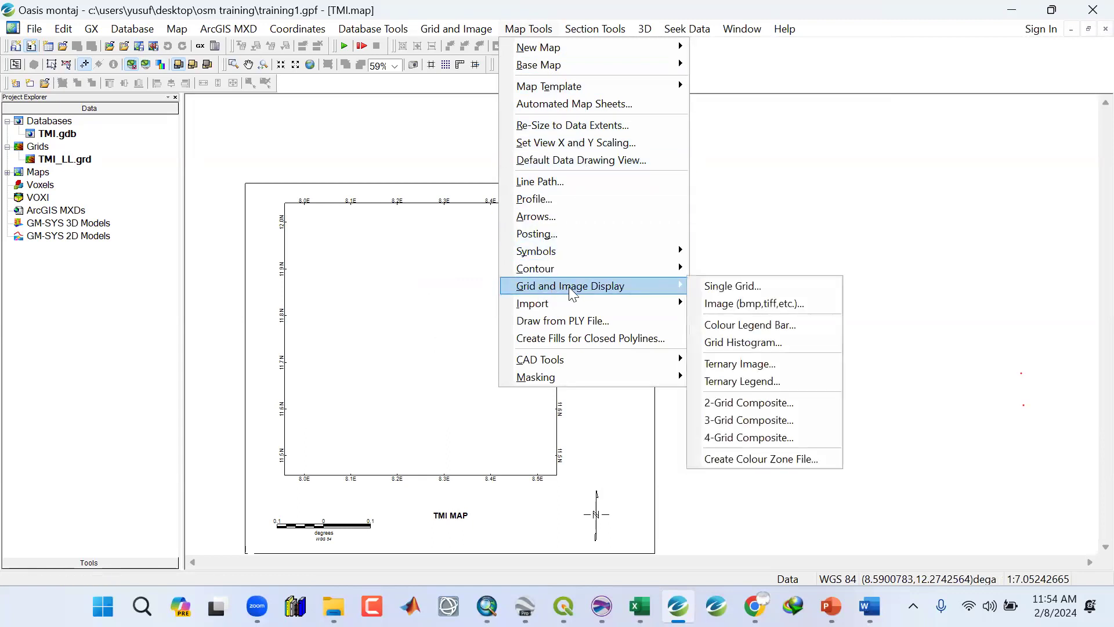
{"action": "left_click", "coordinate": [727, 291]}
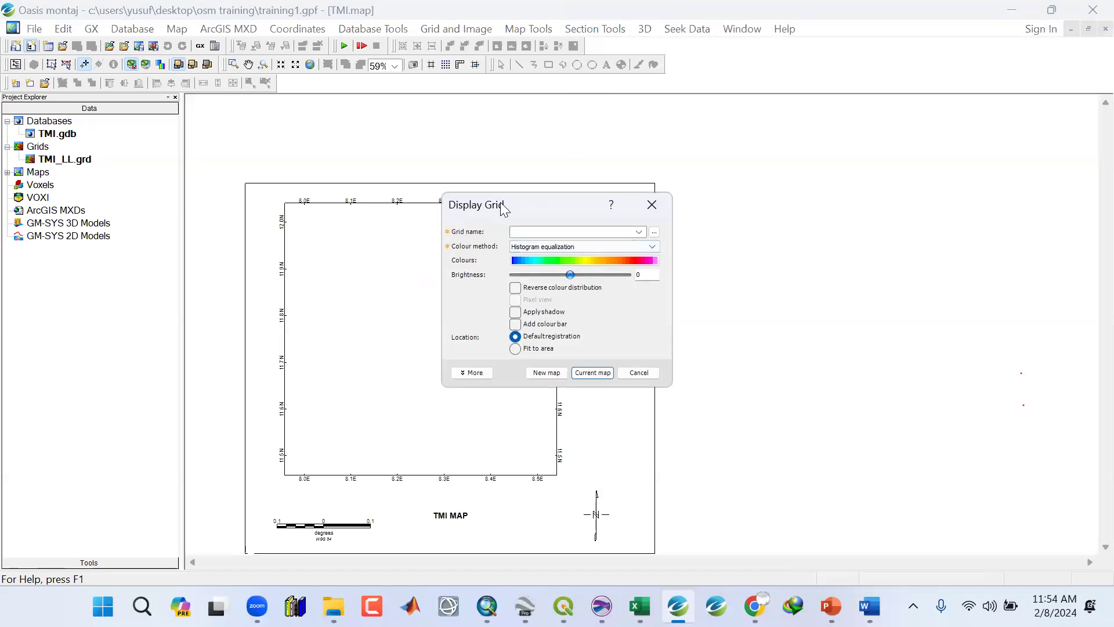
{"action": "left_click_drag", "start_coordinate": [500, 202], "coordinate": [499, 117]}
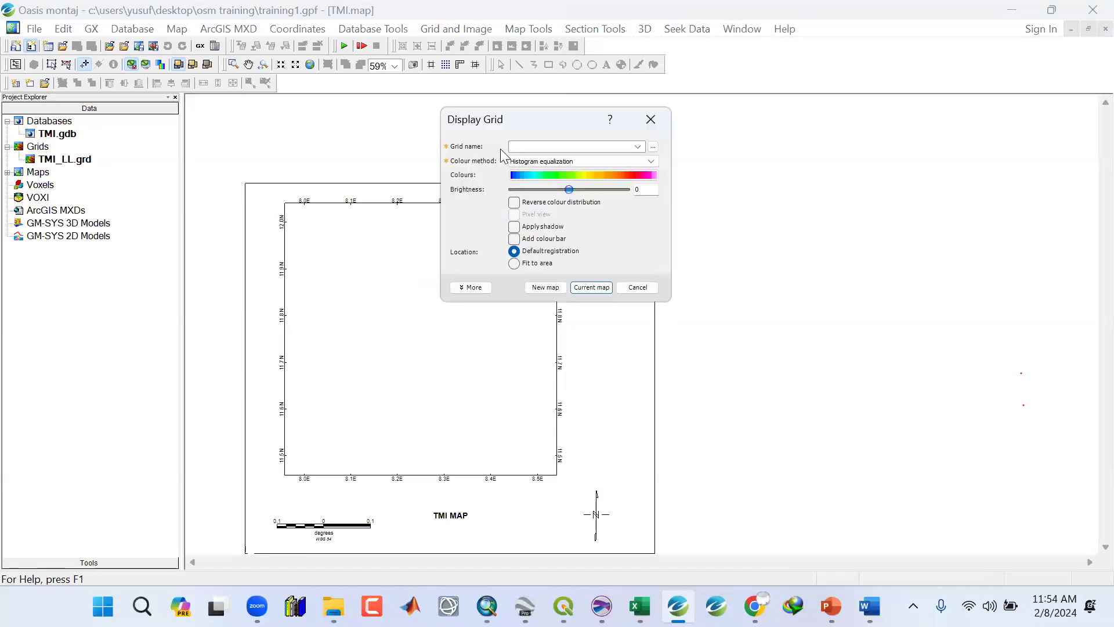
{"action": "left_click", "coordinate": [639, 146]}
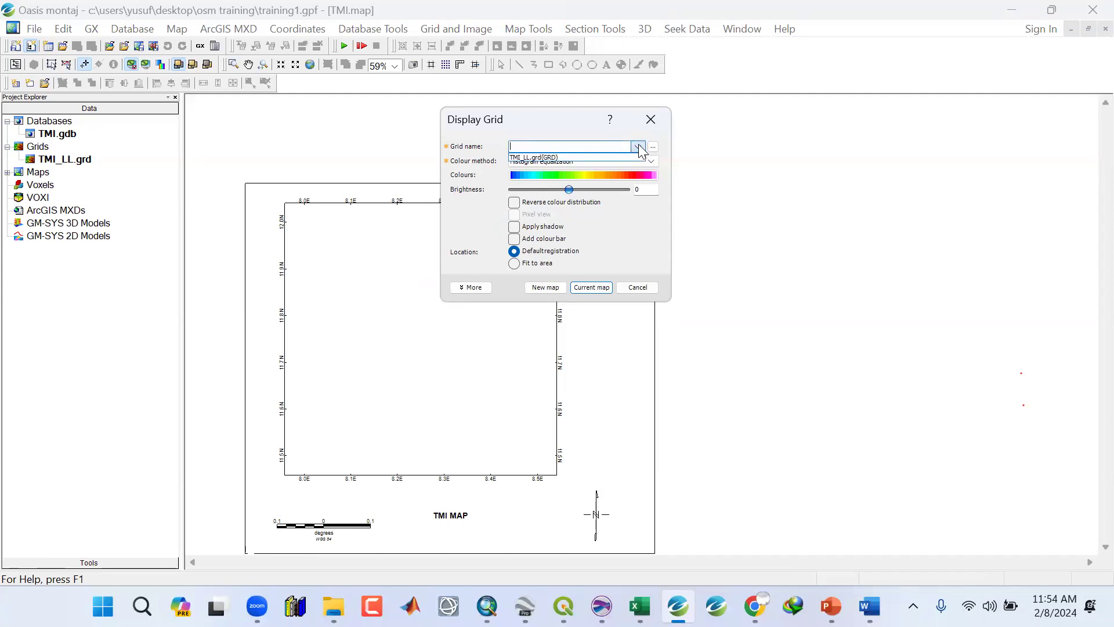
{"action": "left_click", "coordinate": [530, 158]}
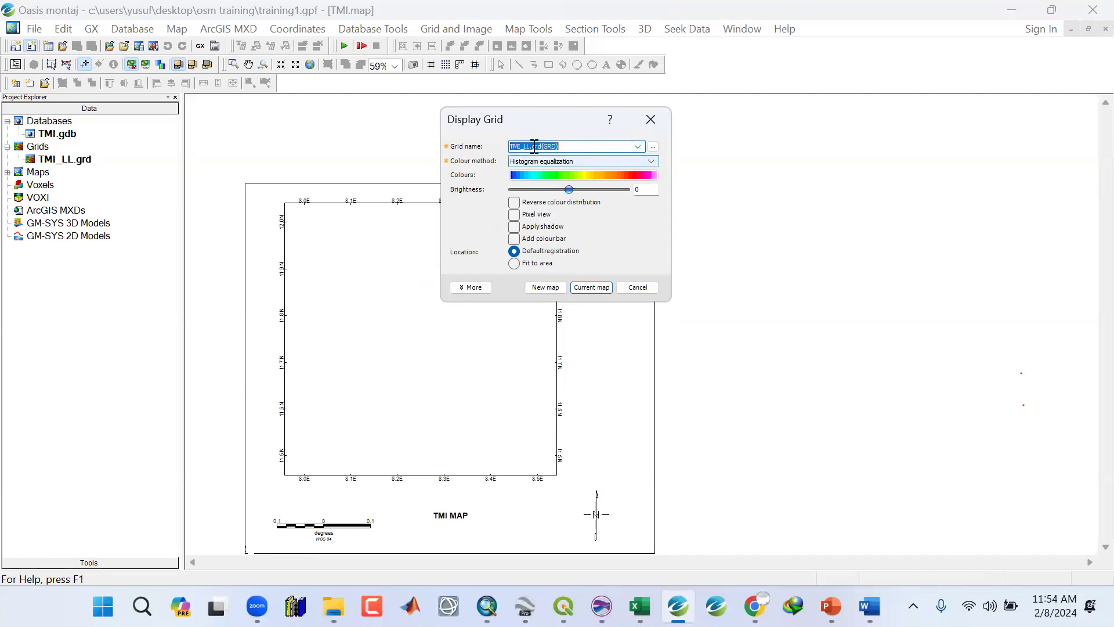
{"action": "left_click", "coordinate": [556, 146]}
{"action": "left_click_drag", "start_coordinate": [555, 147], "coordinate": [472, 145]}
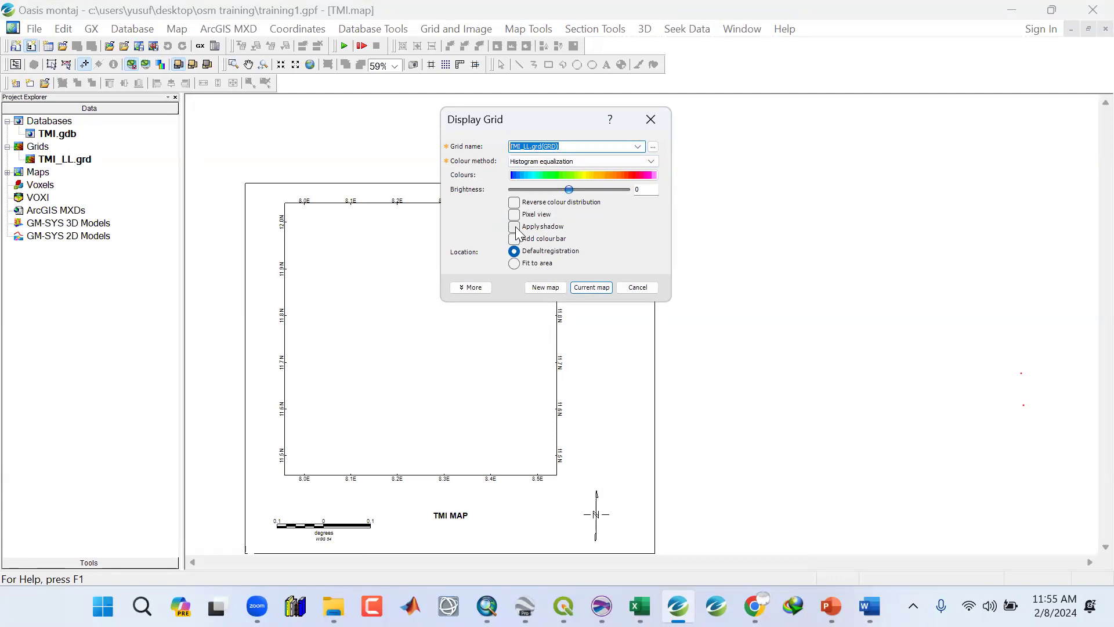
{"action": "left_click", "coordinate": [590, 288]}
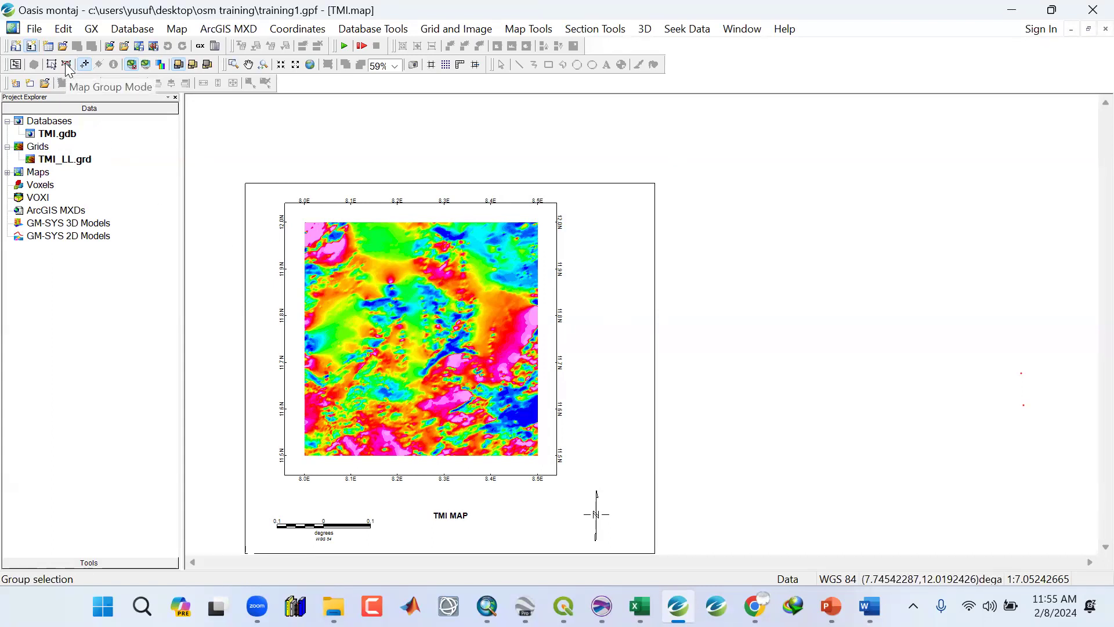
Select the displayed grid group on the map and delete it.
{"action": "left_click", "coordinate": [67, 67]}
{"action": "left_click", "coordinate": [442, 341]}
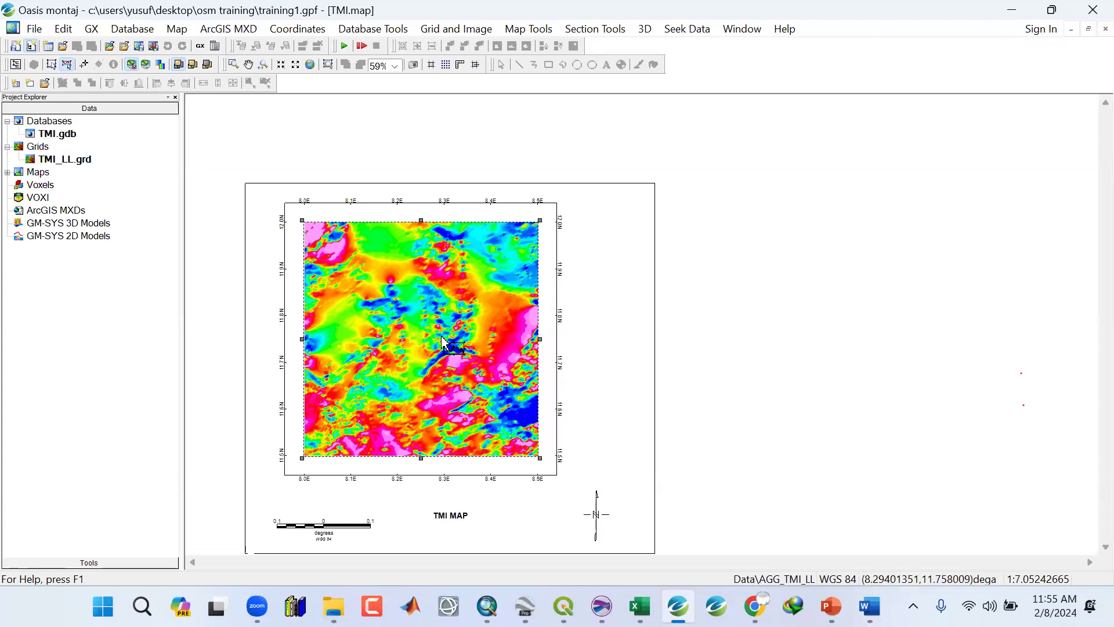
{"action": "key", "text": "Delete"}
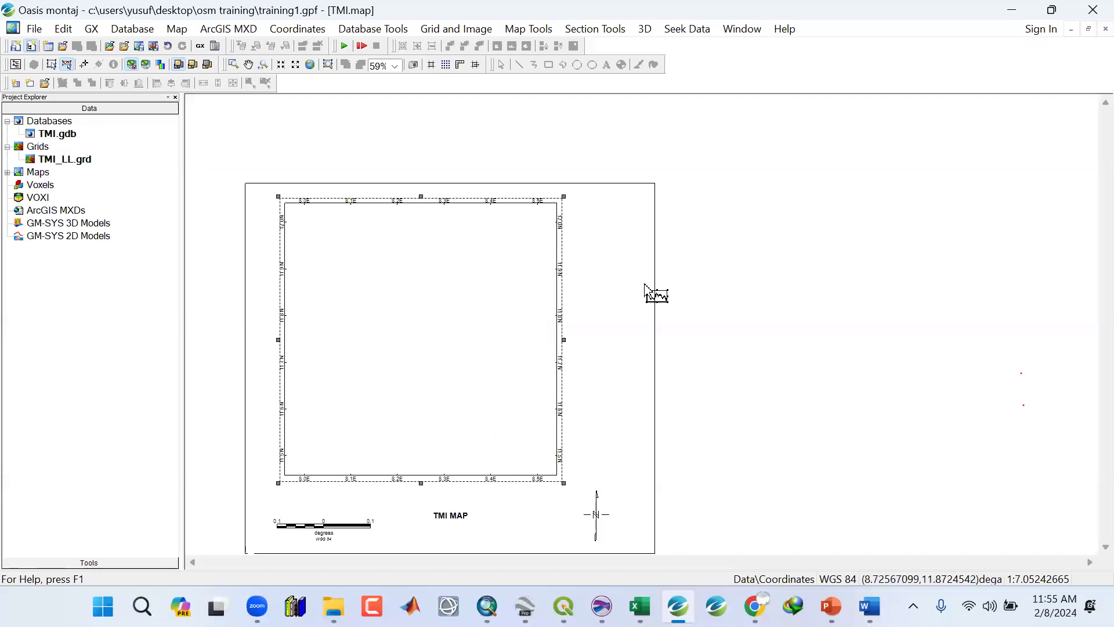
{"action": "left_click", "coordinate": [717, 273]}
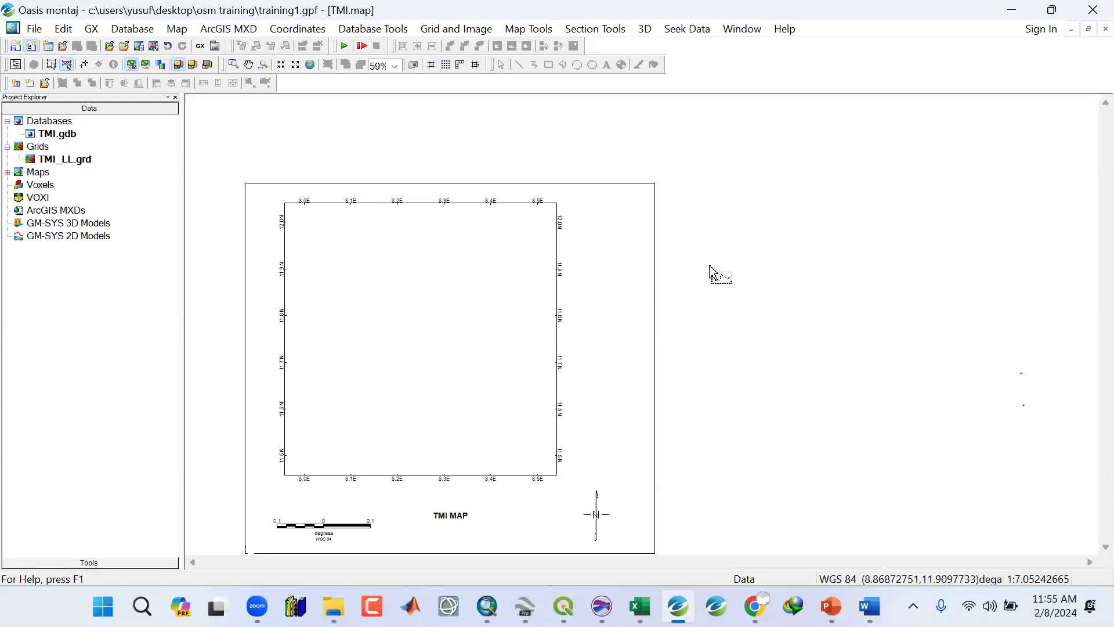
{"action": "left_click", "coordinate": [85, 64]}
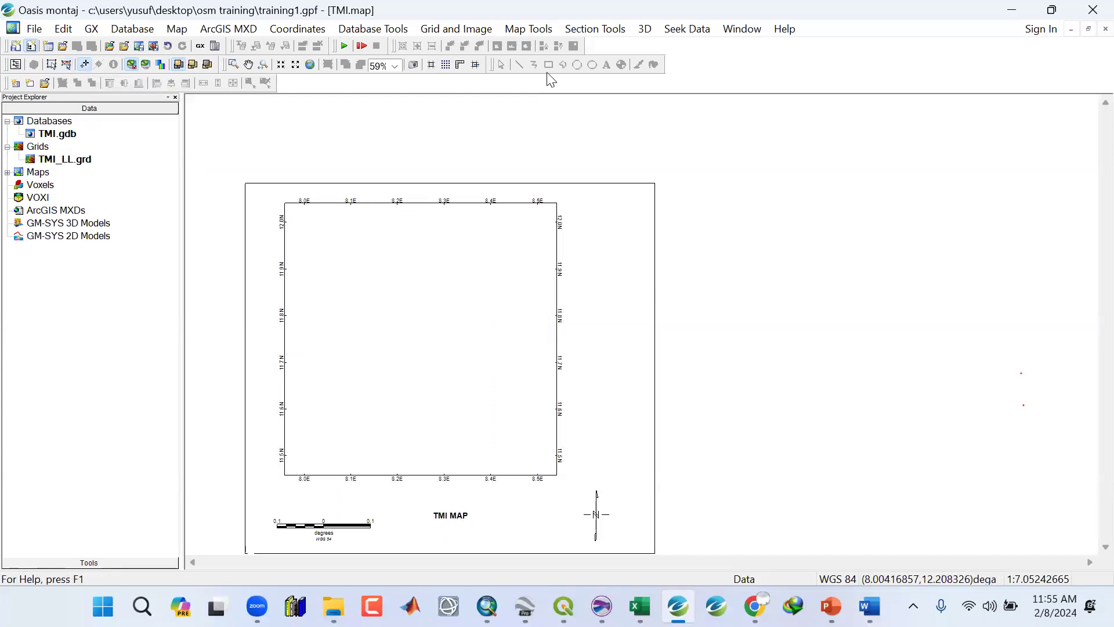
Redisplay the TMI_LL grid on the current map with shadow applied, reviewing the shading effect and data range options.
{"action": "left_click", "coordinate": [535, 30]}
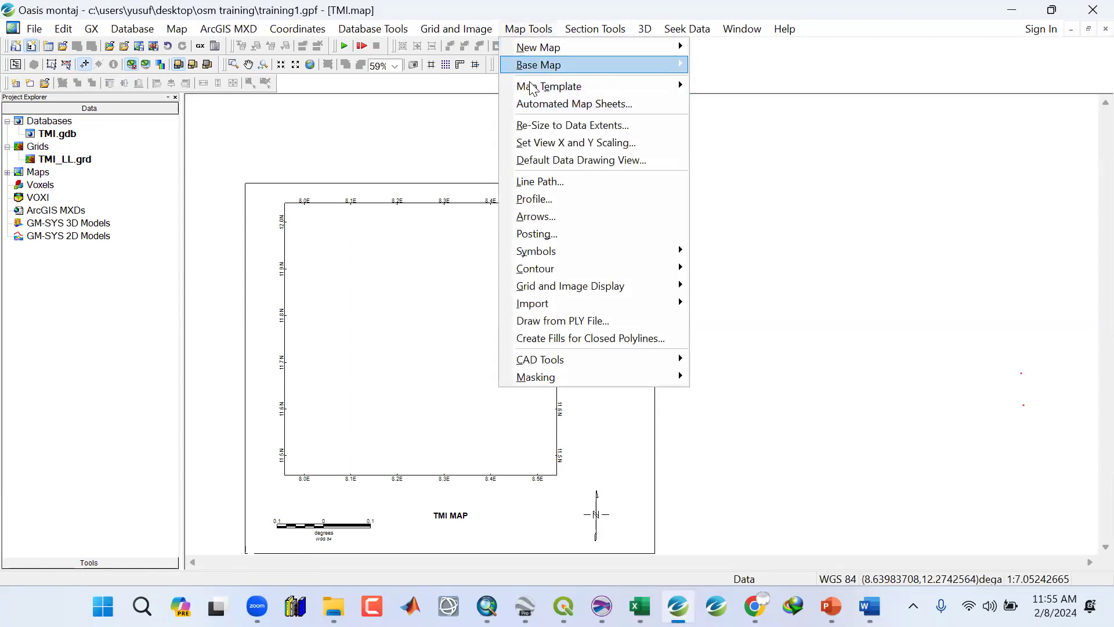
{"action": "mouse_move", "coordinate": [549, 285]}
{"action": "left_click", "coordinate": [734, 286]}
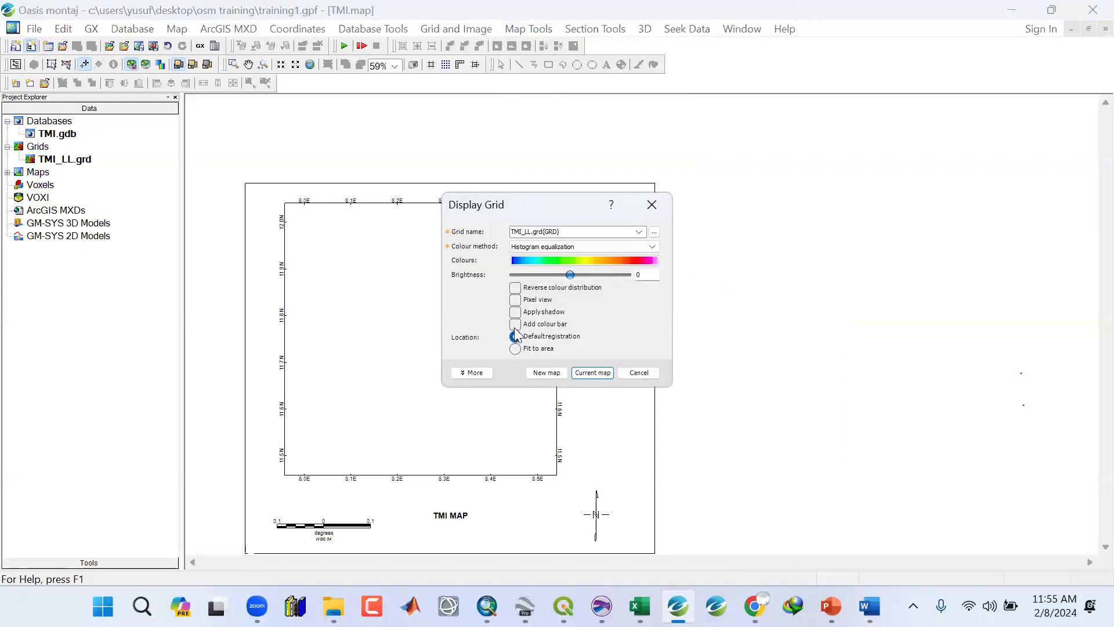
{"action": "left_click", "coordinate": [515, 313]}
{"action": "left_click", "coordinate": [473, 379]}
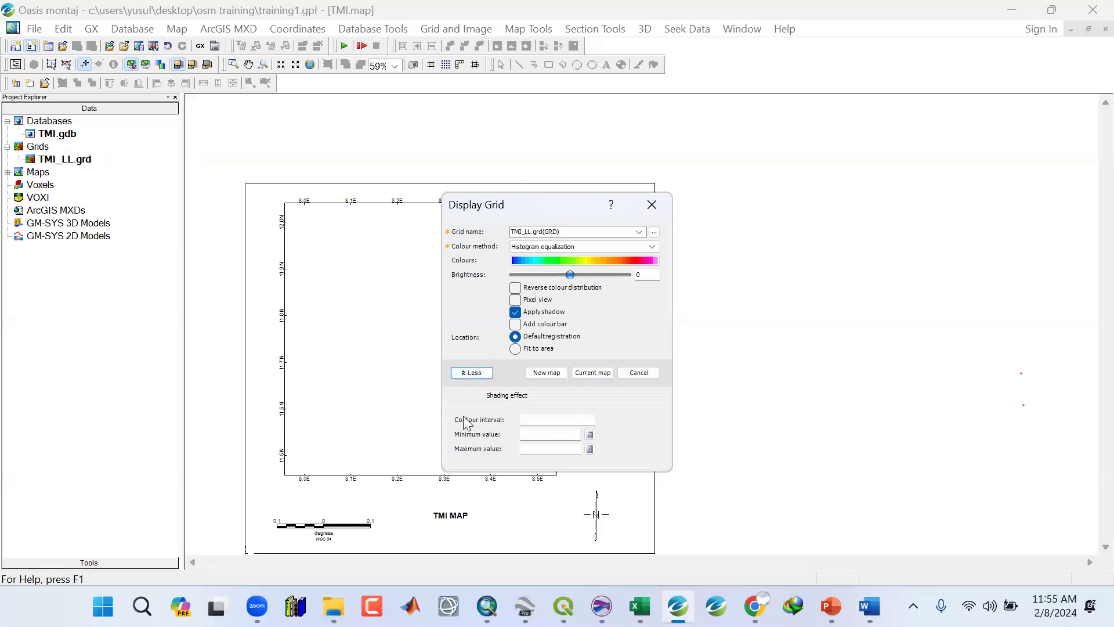
{"action": "left_click", "coordinate": [498, 397]}
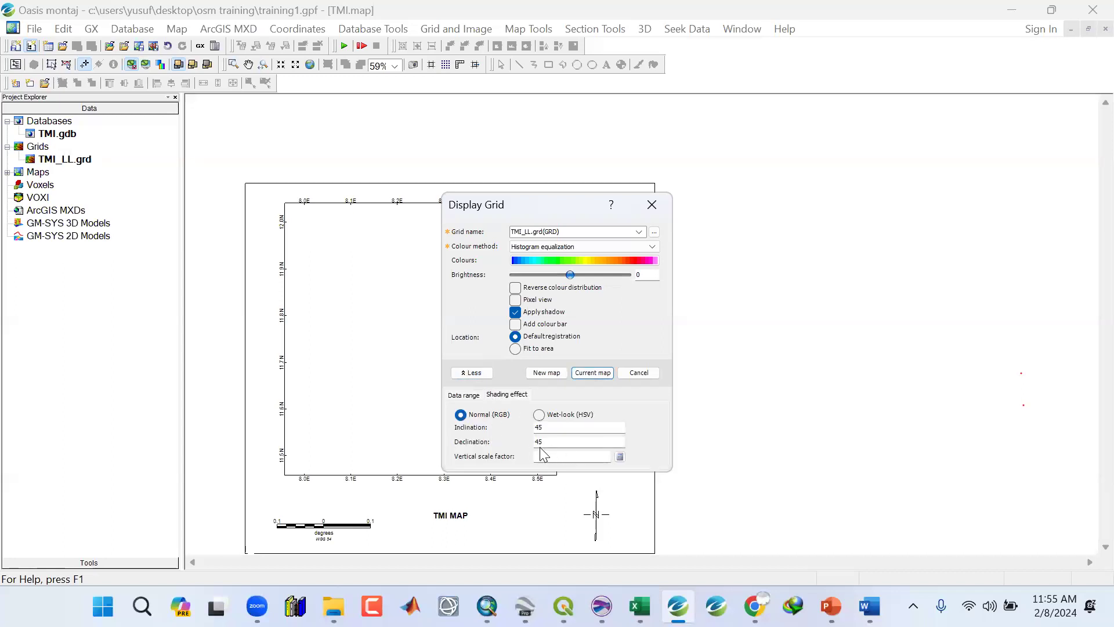
{"action": "left_click", "coordinate": [464, 397]}
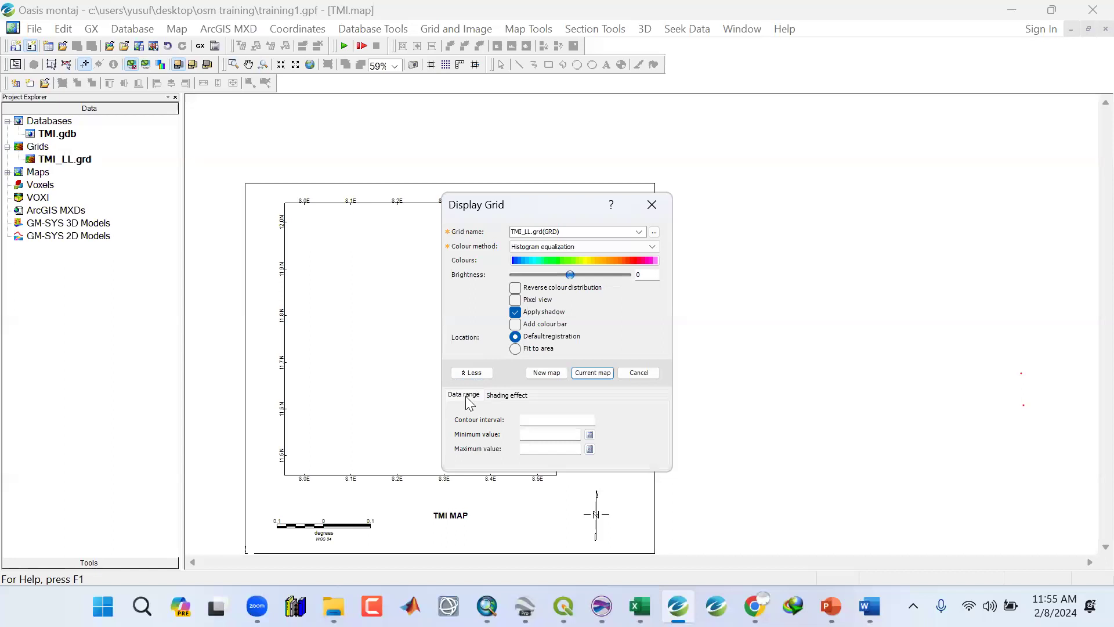
{"action": "left_click", "coordinate": [471, 376]}
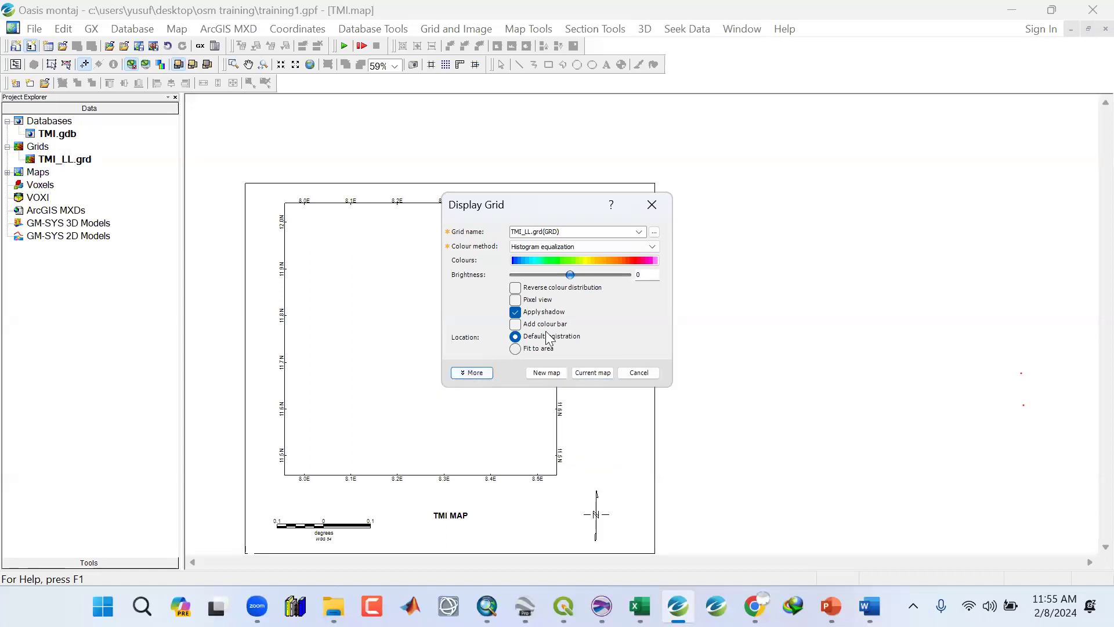
{"action": "left_click", "coordinate": [582, 374]}
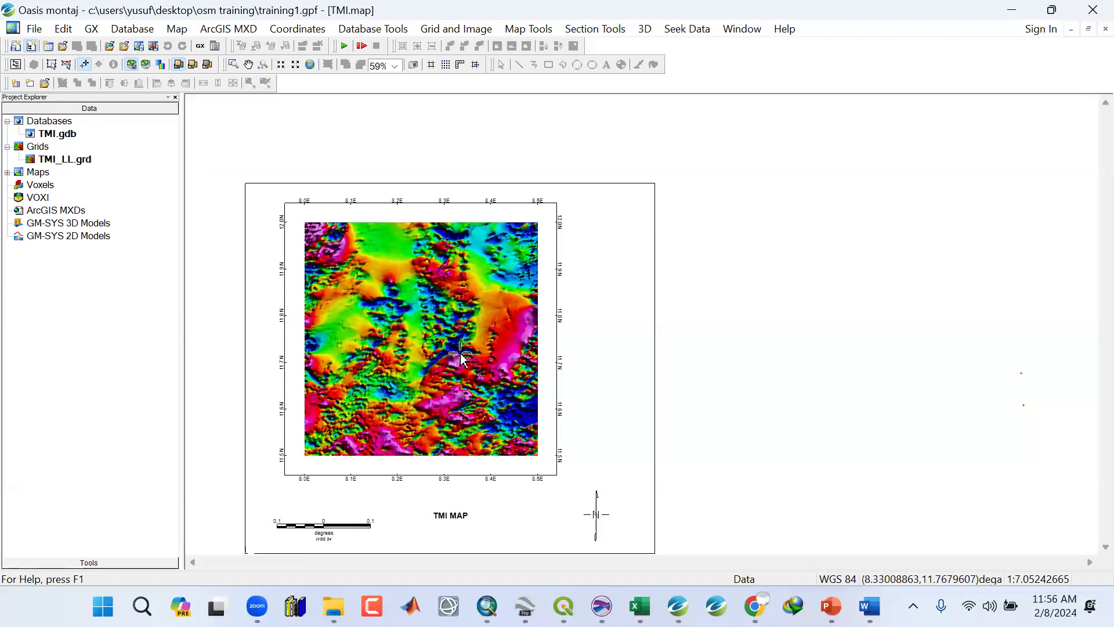
Select the shaded grid group on the map and delete it.
{"action": "left_click", "coordinate": [67, 64]}
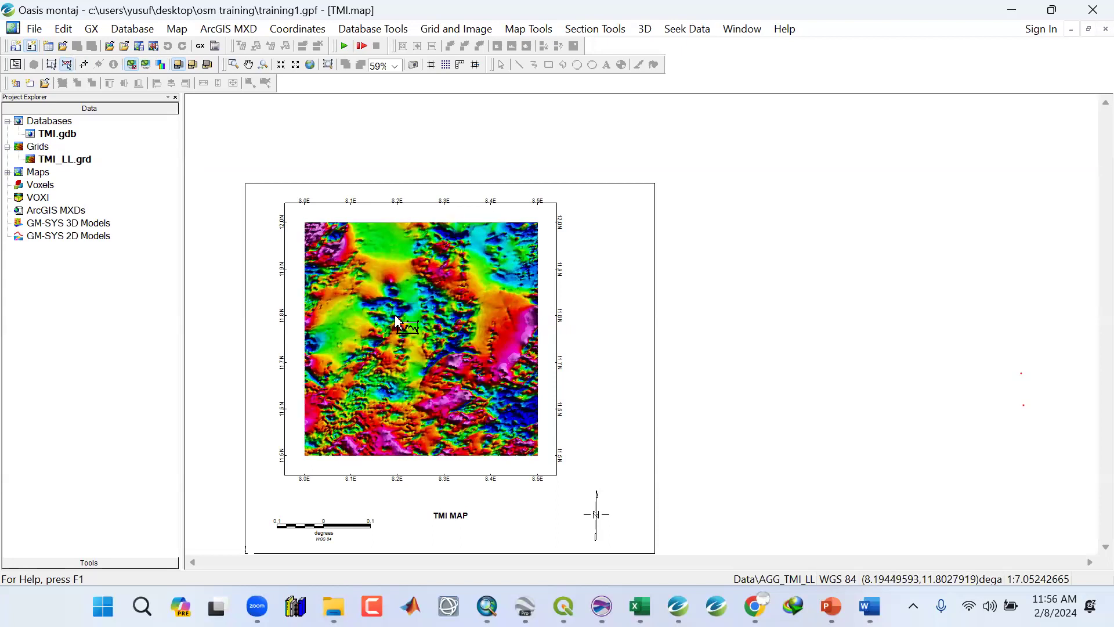
{"action": "left_click", "coordinate": [397, 321]}
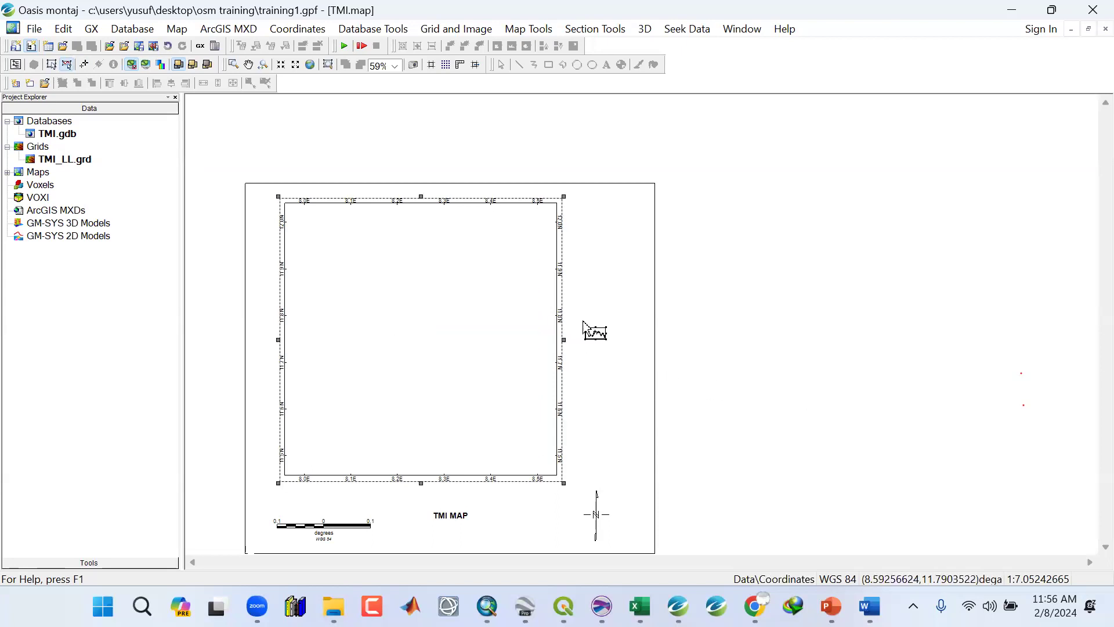
{"action": "left_click", "coordinate": [83, 64]}
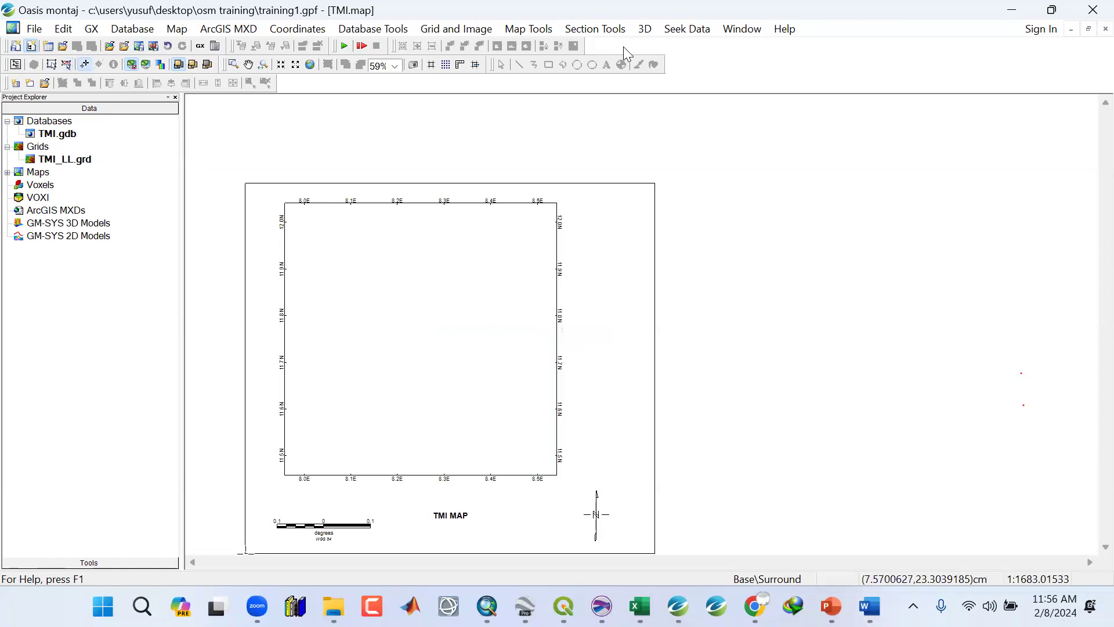
Redisplay the TMI_LL grid on the current map as a single grid with histogram equalization colours and no shading.
{"action": "left_click", "coordinate": [528, 29]}
{"action": "mouse_move", "coordinate": [580, 286]}
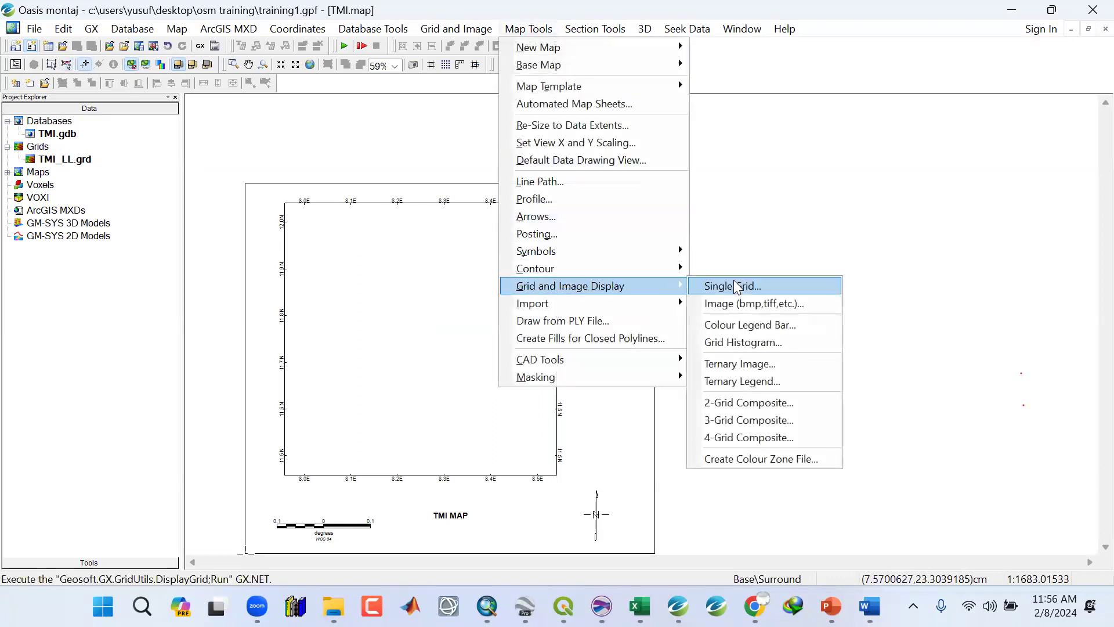
{"action": "left_click", "coordinate": [733, 284]}
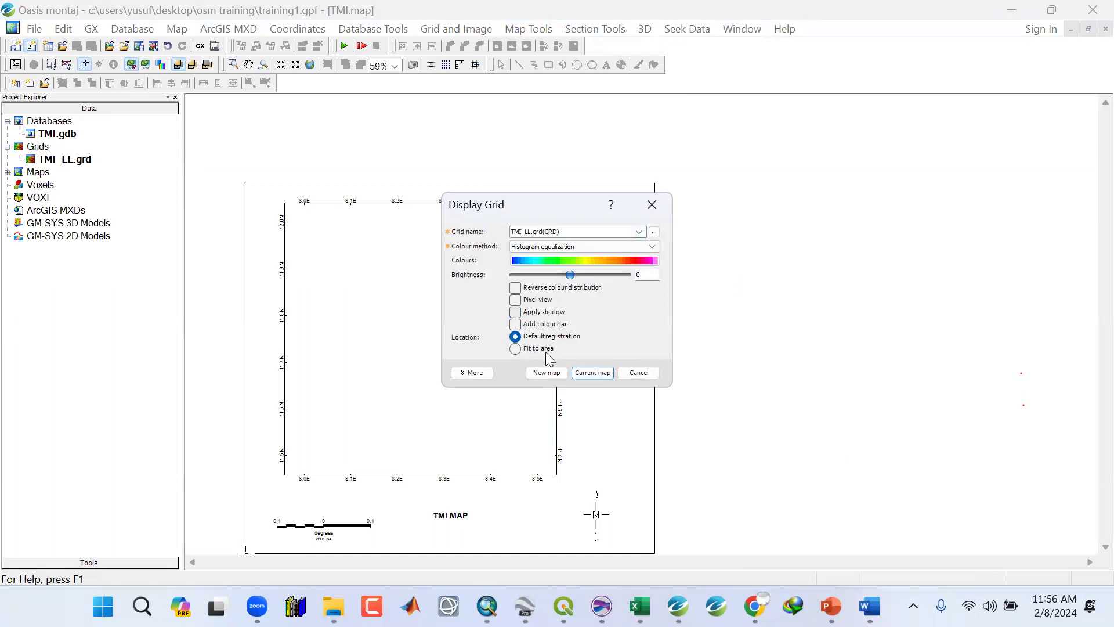
{"action": "left_click", "coordinate": [593, 374]}
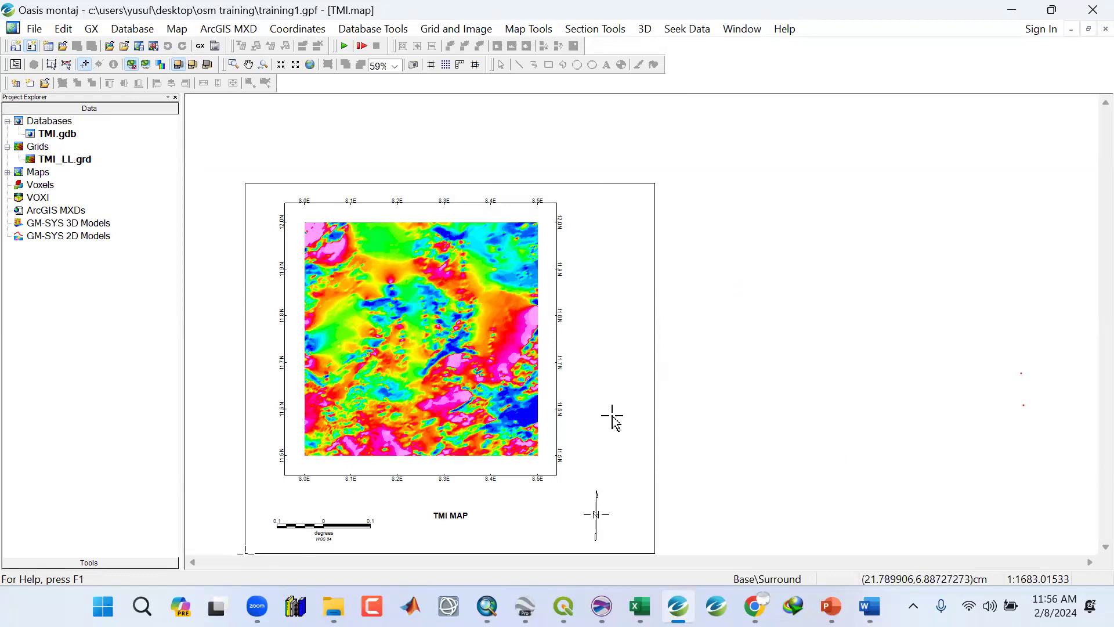
Open the Colour Legend Bar tool for the TMI_LL grid layer, title it nT, and expand the extra options.
{"action": "left_click", "coordinate": [528, 29]}
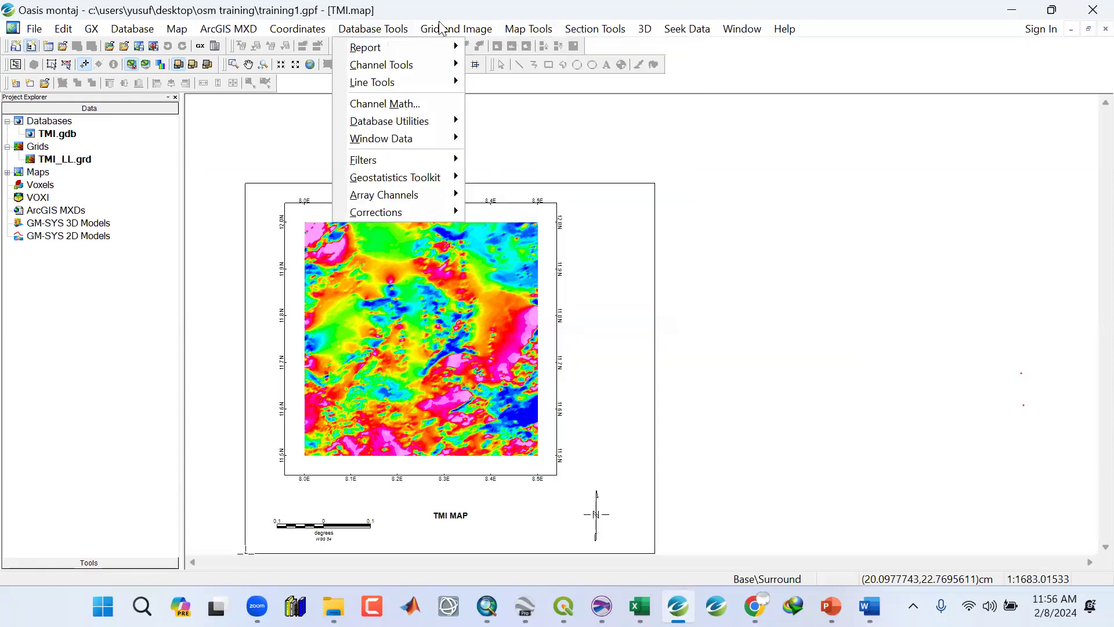
{"action": "mouse_move", "coordinate": [570, 286]}
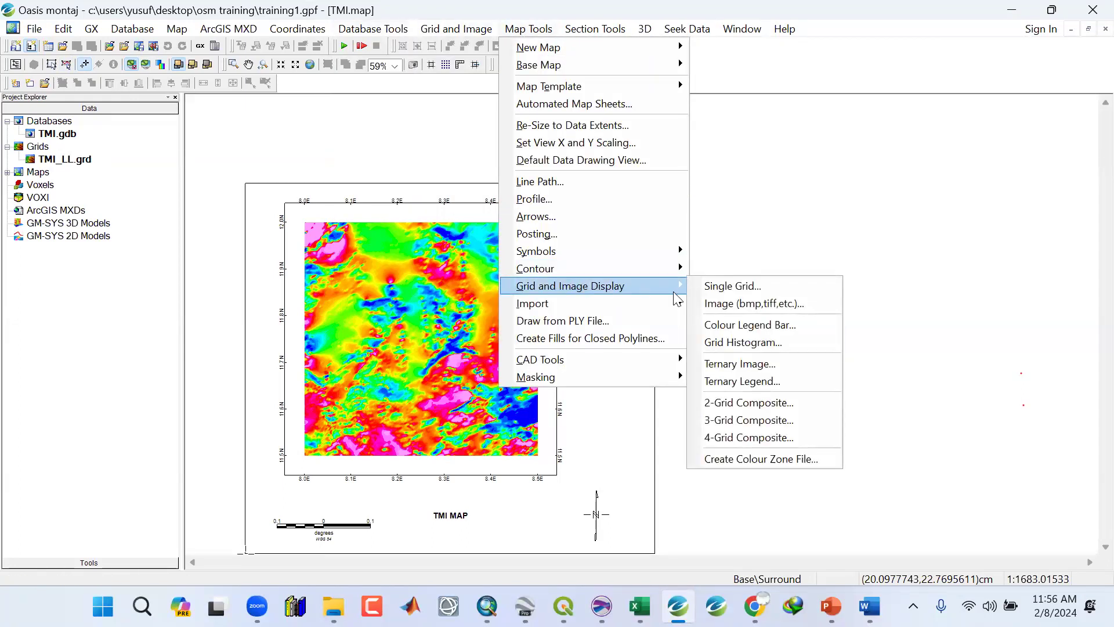
{"action": "left_click", "coordinate": [747, 326]}
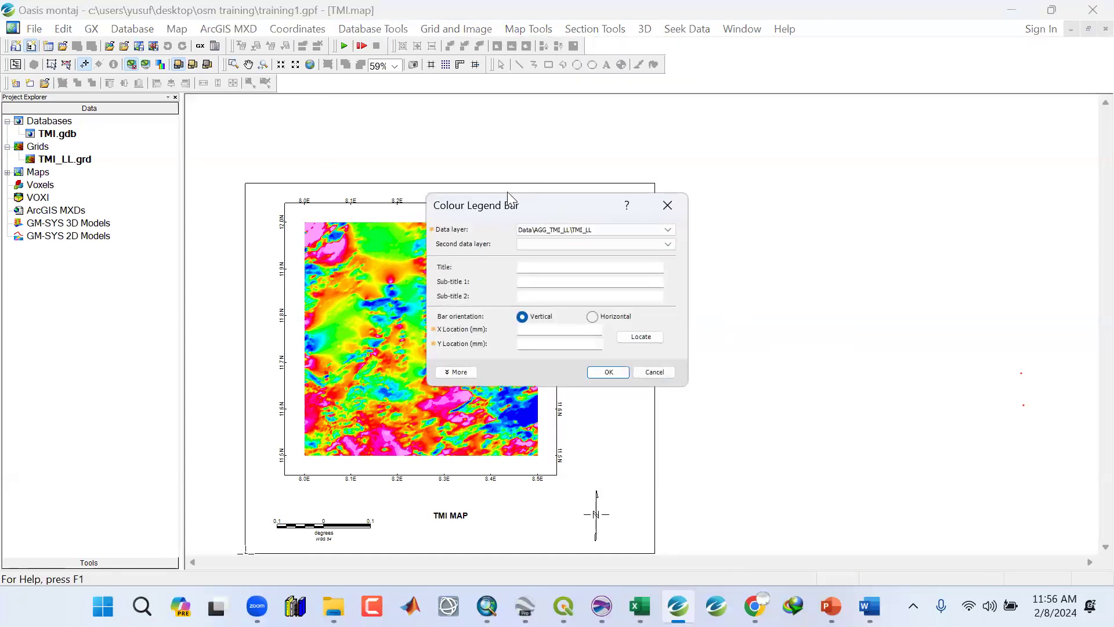
{"action": "left_click_drag", "start_coordinate": [497, 210], "coordinate": [710, 138]}
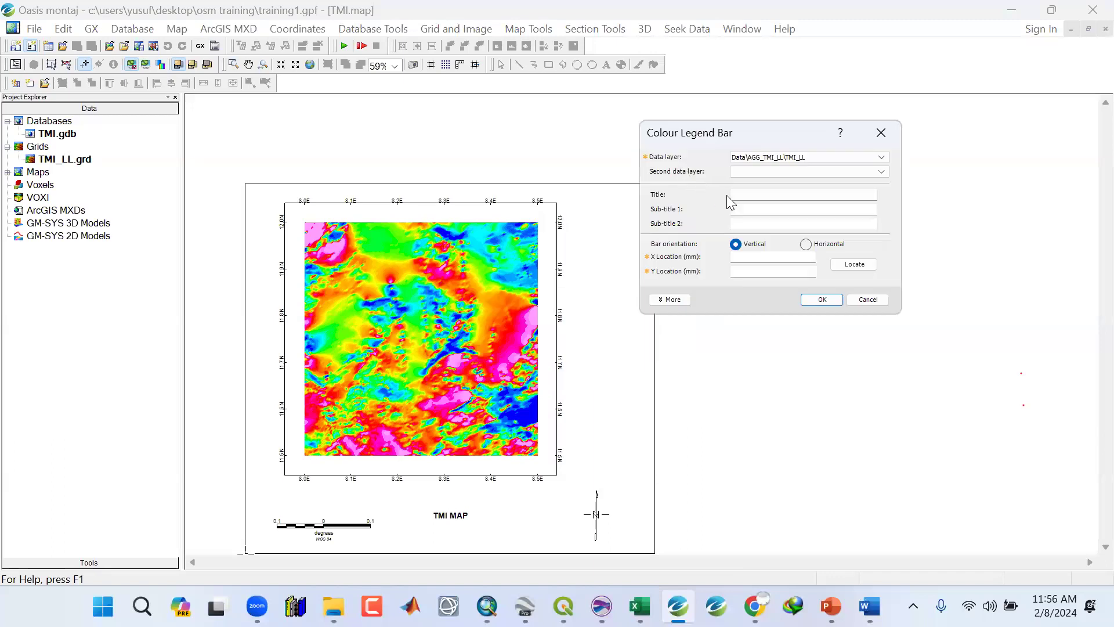
{"action": "left_click", "coordinate": [737, 197]}
{"action": "left_click", "coordinate": [672, 302]}
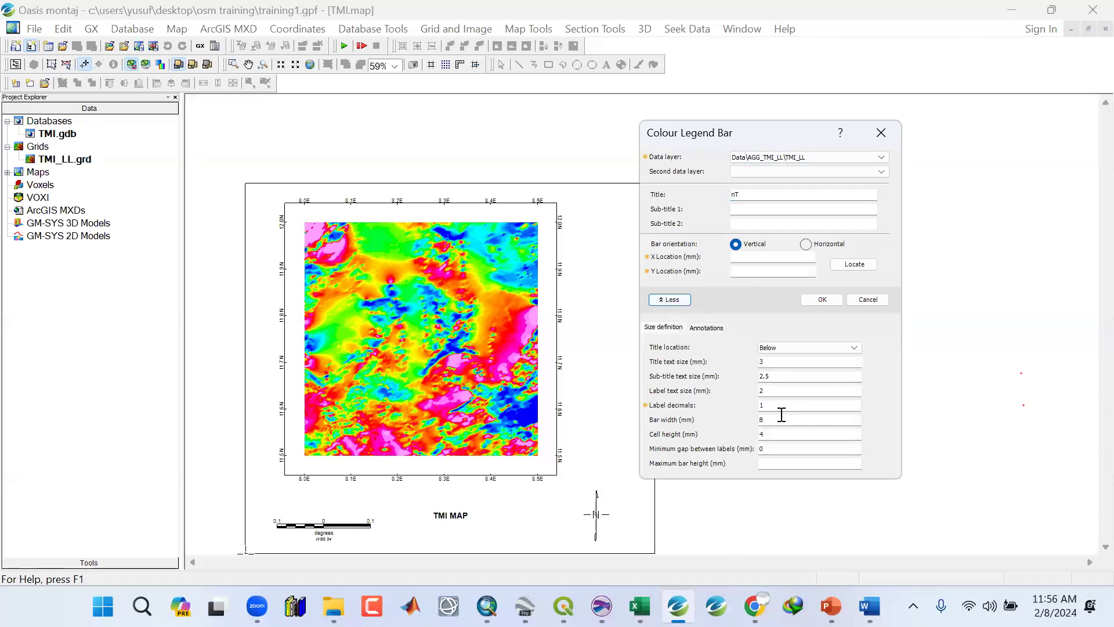
Review the legend's size definition settings, collapse the extra options, and keep the vertical bar orientation.
{"action": "left_click_drag", "start_coordinate": [772, 361], "coordinate": [750, 355]}
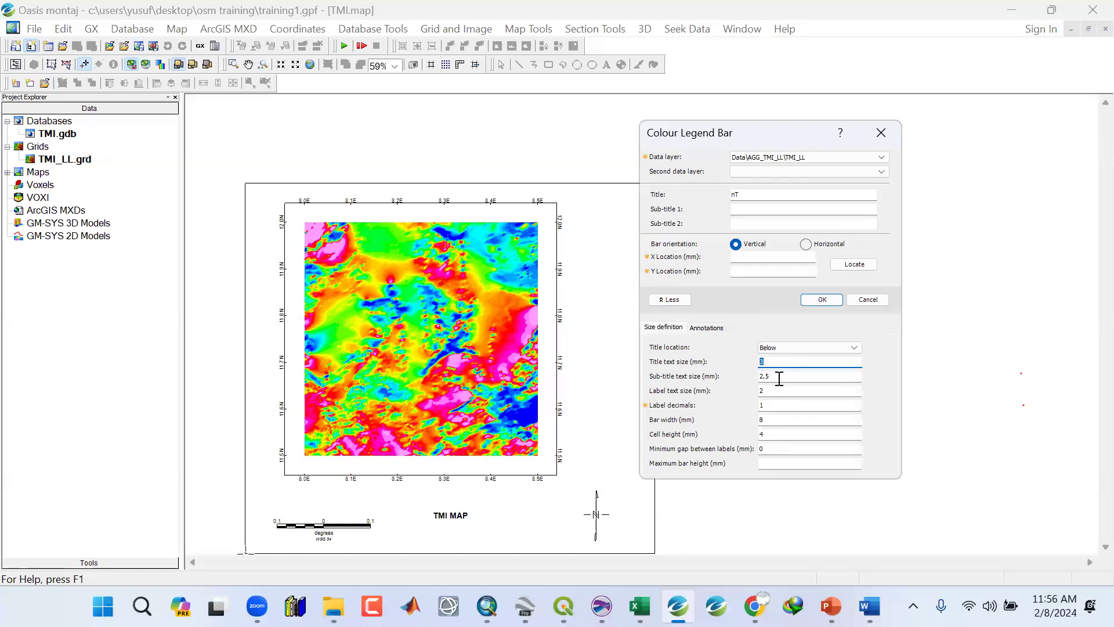
{"action": "left_click", "coordinate": [673, 300]}
{"action": "left_click", "coordinate": [673, 299]}
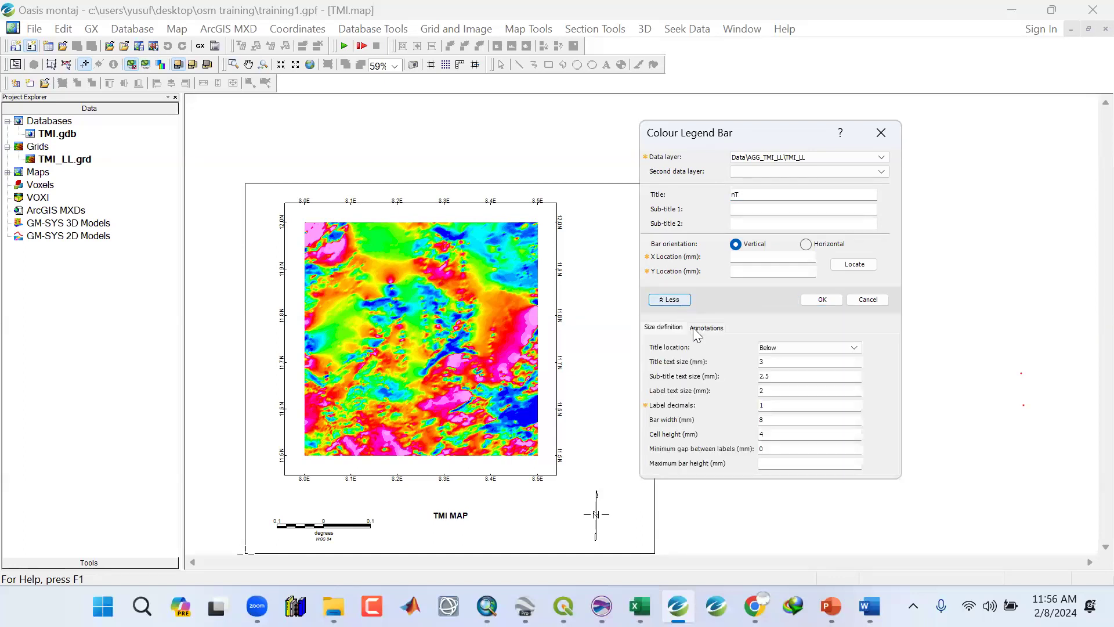
{"action": "left_click", "coordinate": [774, 404]}
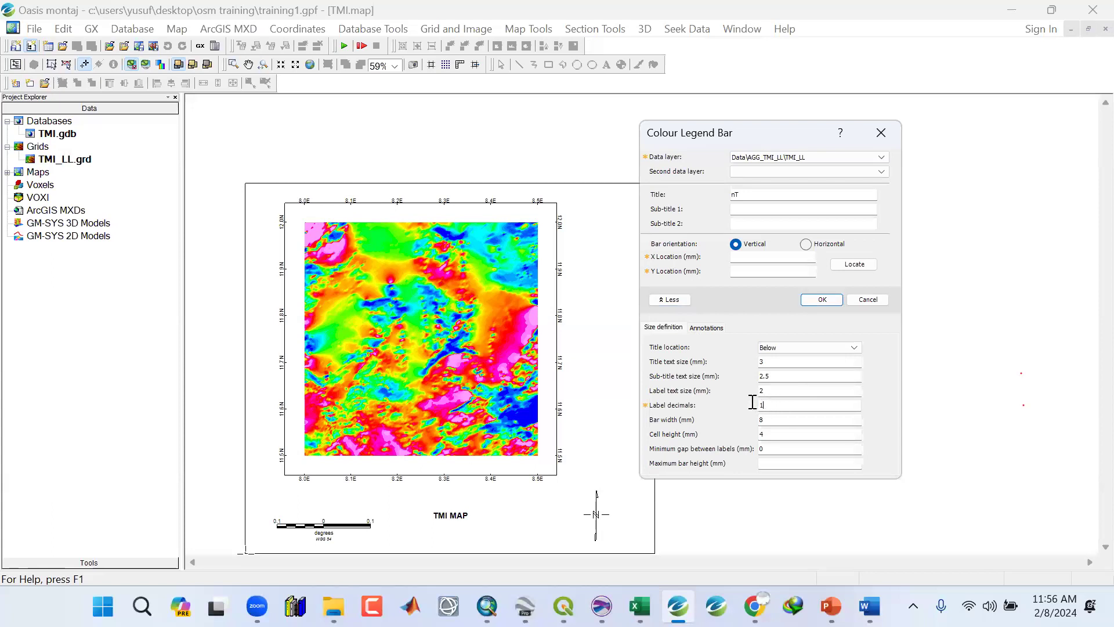
{"action": "left_click", "coordinate": [688, 299]}
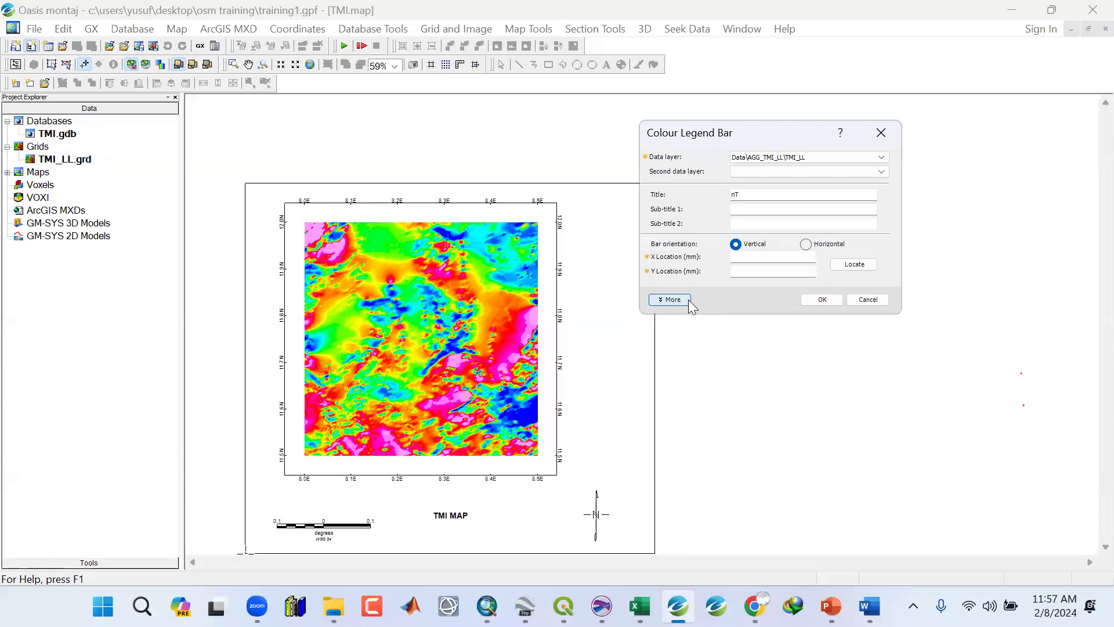
{"action": "left_click", "coordinate": [806, 245]}
{"action": "left_click", "coordinate": [736, 243]}
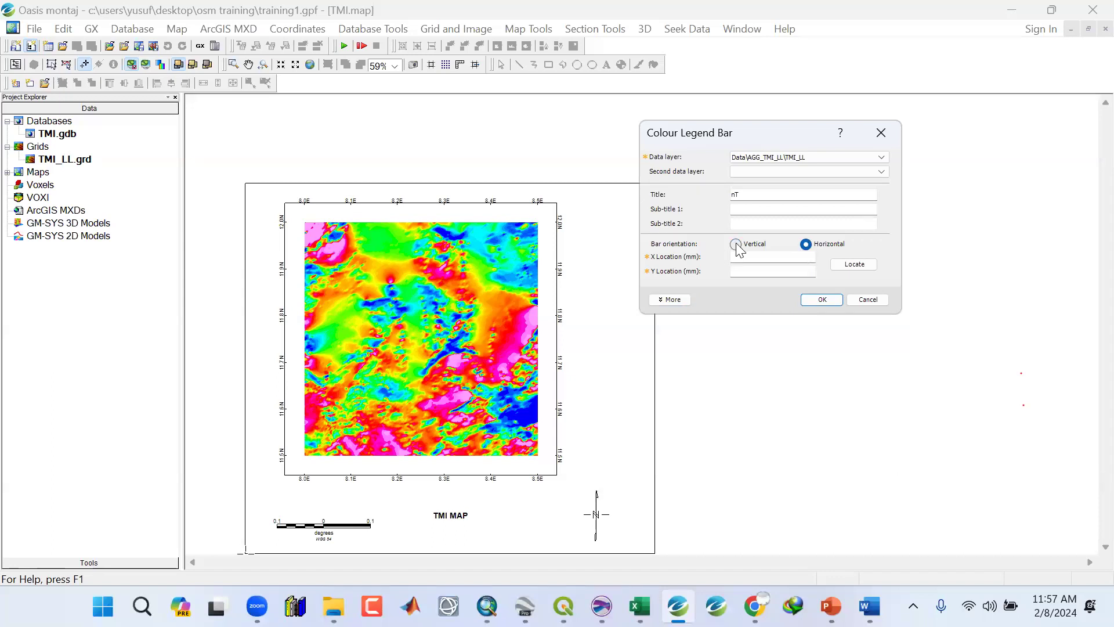
Locate the legend's bottom-left corner on the map right of the grid, near the north arrow, and create the vertical colour bar.
{"action": "left_click", "coordinate": [850, 265]}
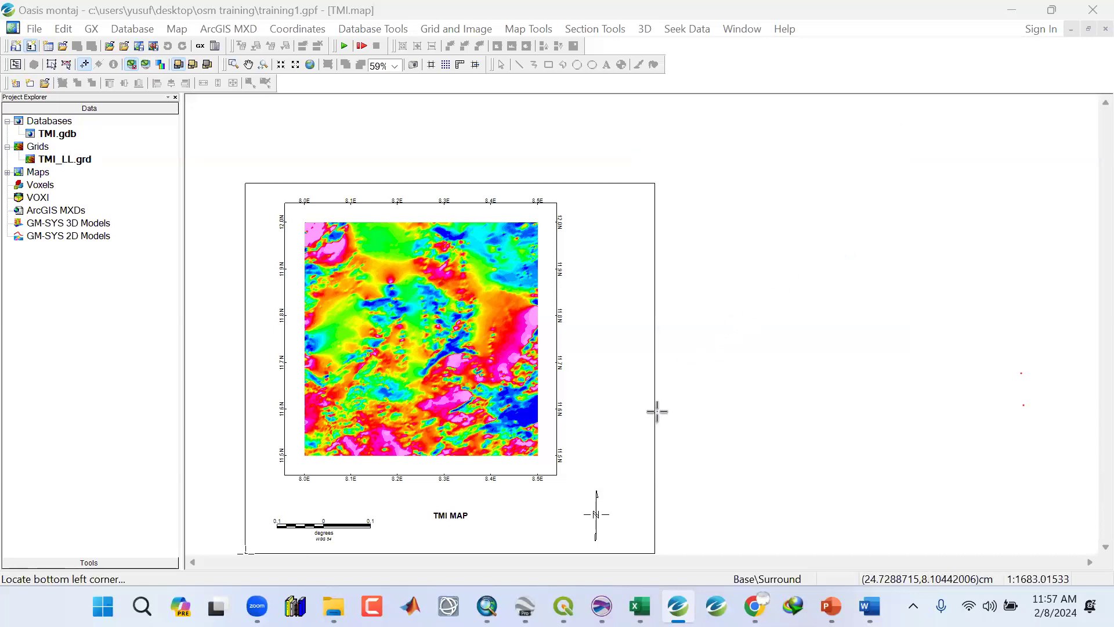
{"action": "left_click", "coordinate": [615, 508]}
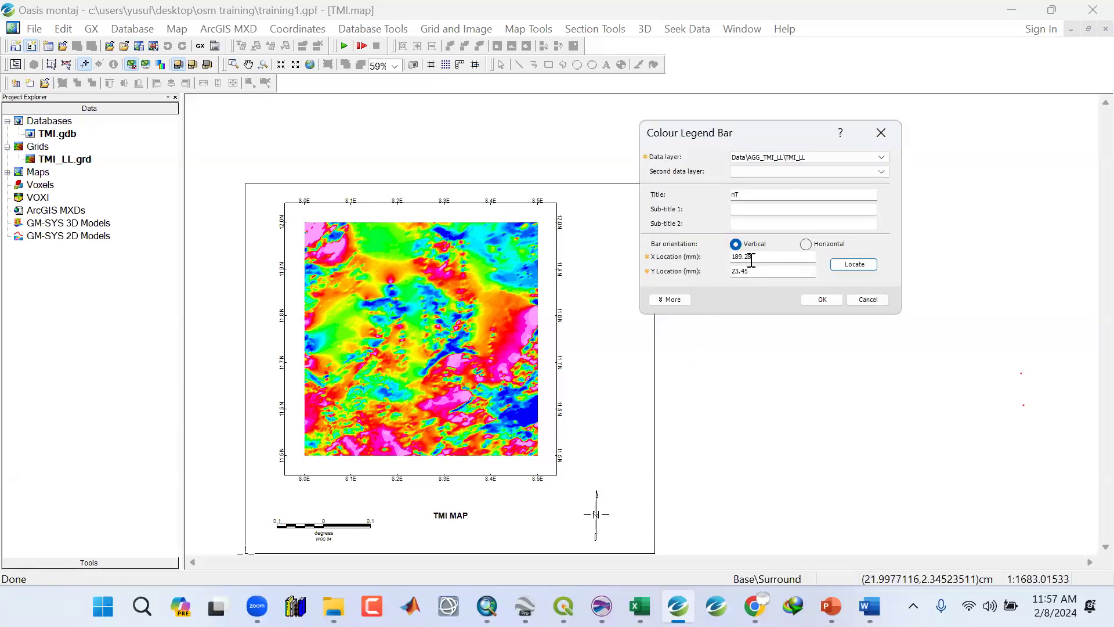
{"action": "left_click", "coordinate": [821, 300]}
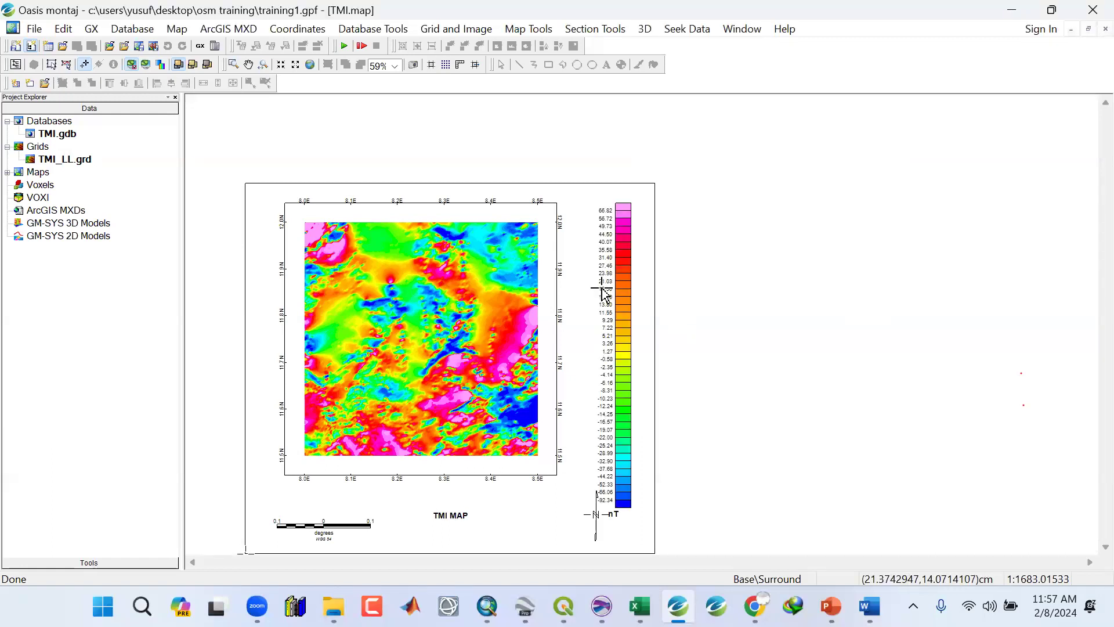
Move and fit the colour legend bar so it sits beside the grid's right edge.
{"action": "left_click", "coordinate": [68, 65]}
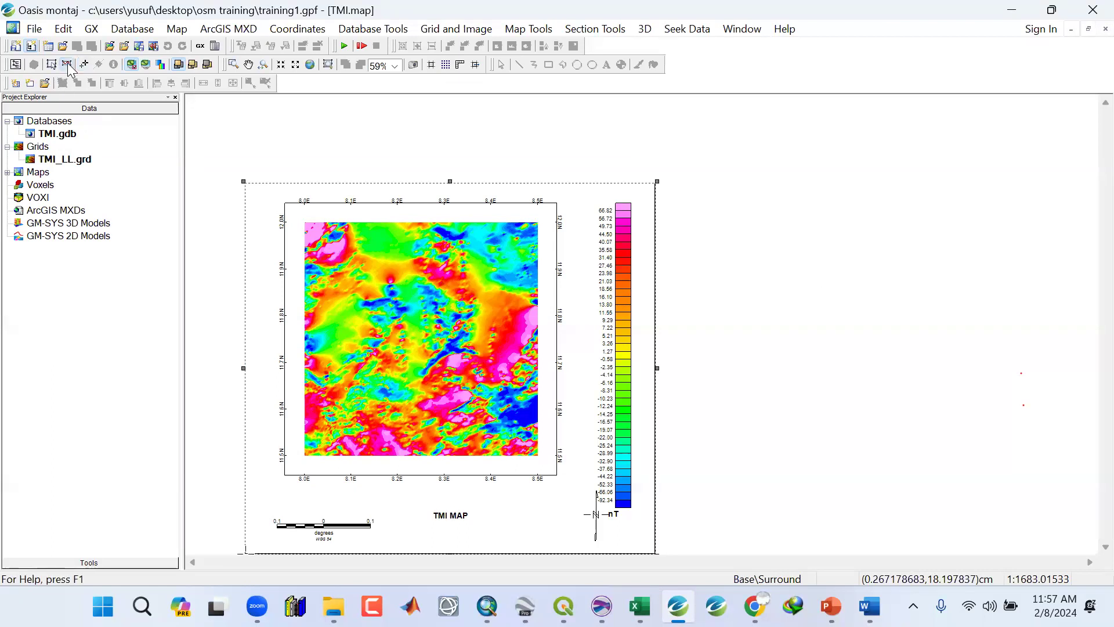
{"action": "left_click", "coordinate": [608, 285]}
{"action": "left_click_drag", "start_coordinate": [614, 201], "coordinate": [614, 229]}
{"action": "left_click_drag", "start_coordinate": [620, 382], "coordinate": [612, 345]}
{"action": "left_click_drag", "start_coordinate": [607, 196], "coordinate": [608, 205]}
{"action": "left_click", "coordinate": [719, 377]}
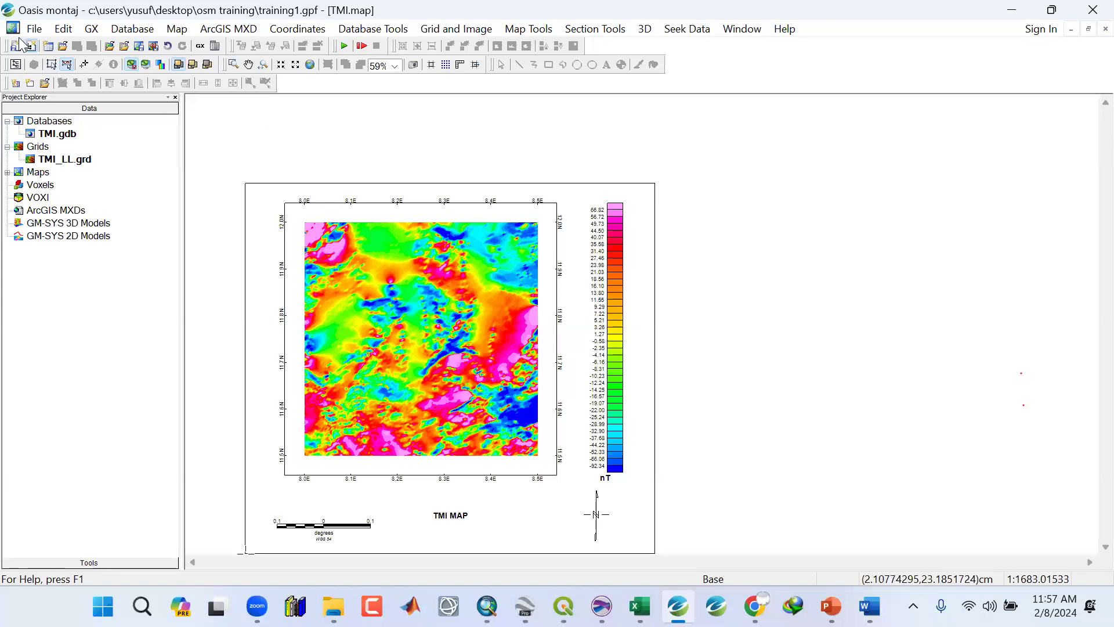
Save the current project.
{"action": "left_click", "coordinate": [34, 29]}
{"action": "mouse_move", "coordinate": [46, 49]}
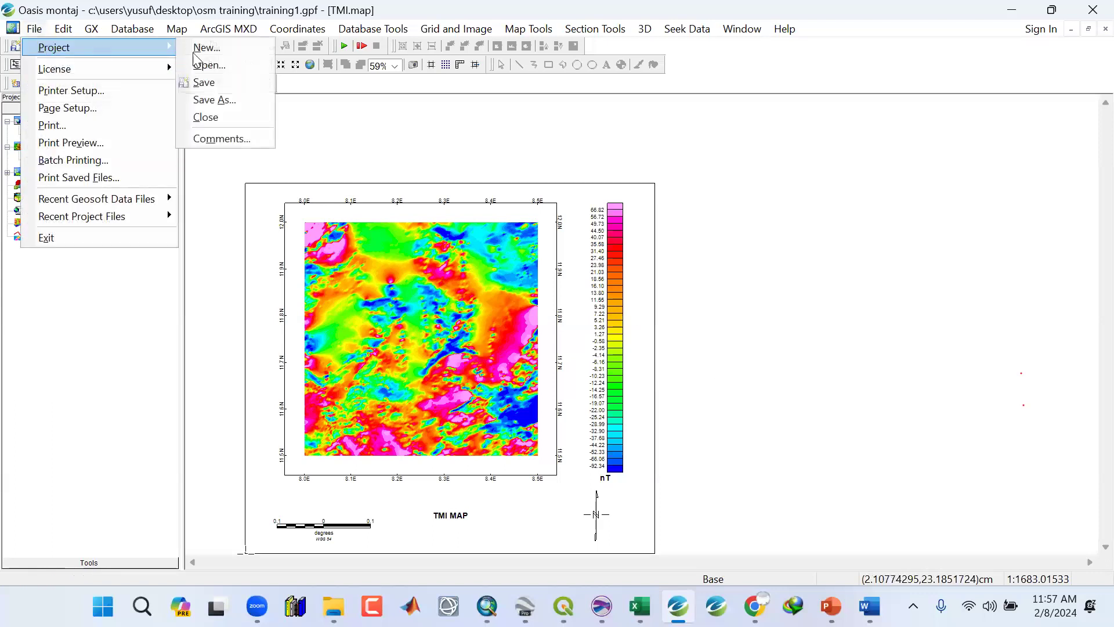
{"action": "left_click", "coordinate": [200, 82]}
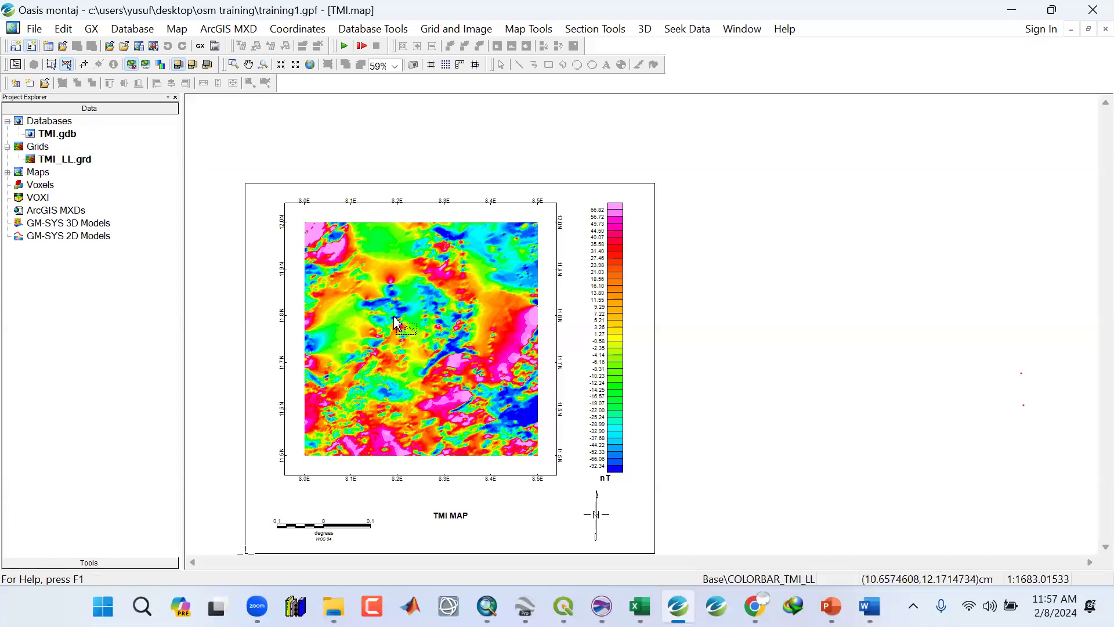
Zoom in on the map to inspect the colour legend bar labels, then zoom back out.
{"action": "scroll", "coordinate": [394, 318], "scroll_direction": "down", "scroll_amount": 2}
{"action": "scroll", "coordinate": [392, 330], "scroll_direction": "up", "scroll_amount": 3}
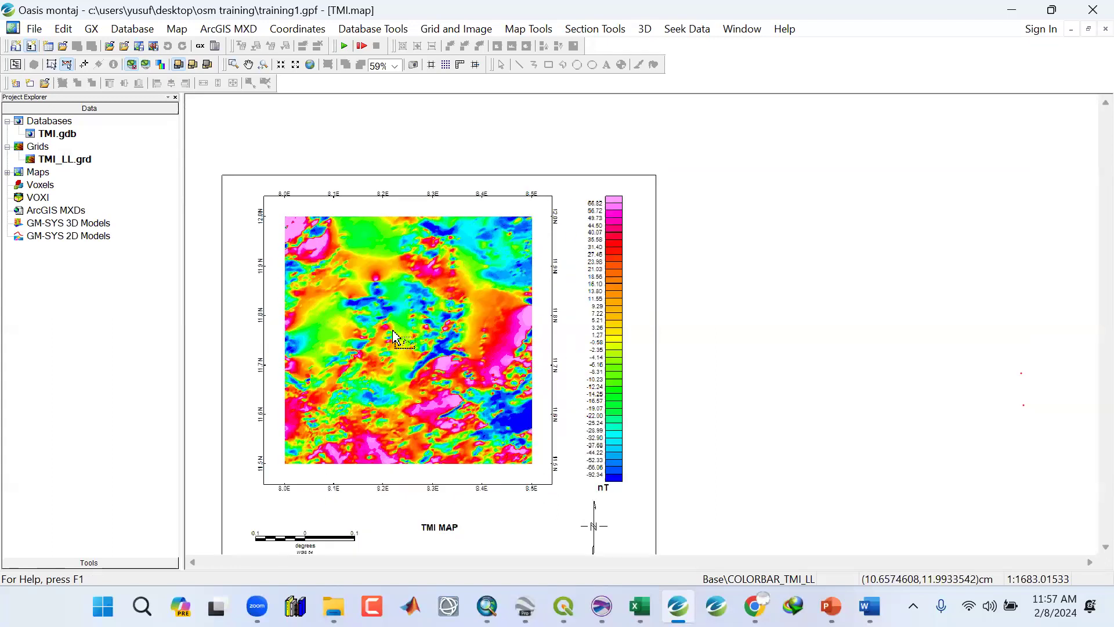
{"action": "scroll", "coordinate": [394, 337], "scroll_direction": "up", "scroll_amount": 2}
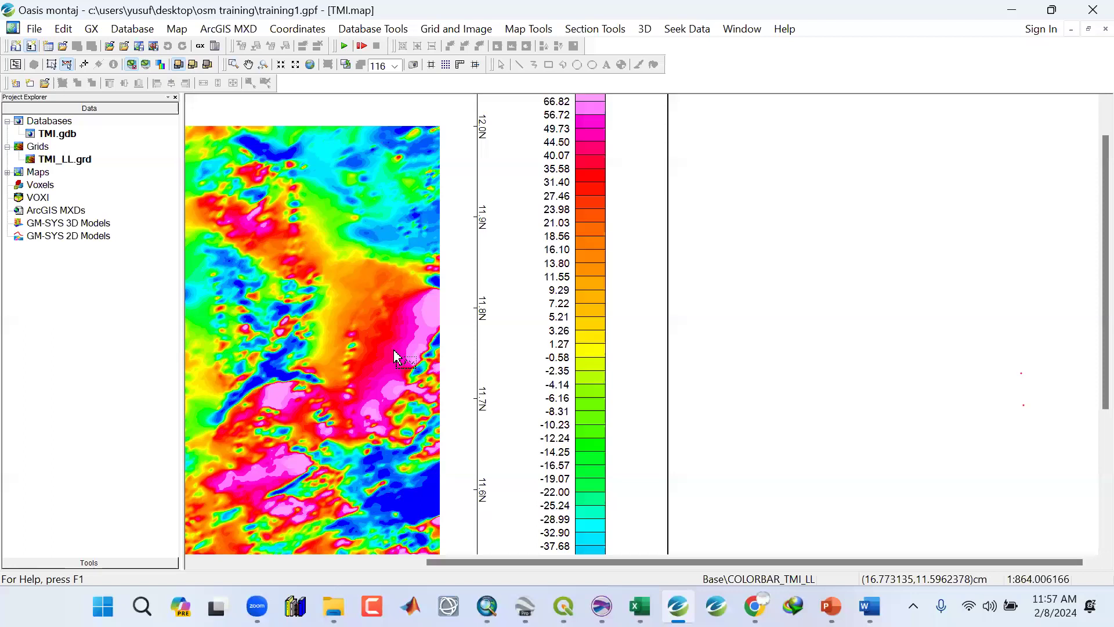
{"action": "scroll", "coordinate": [396, 356], "scroll_direction": "down", "scroll_amount": 1}
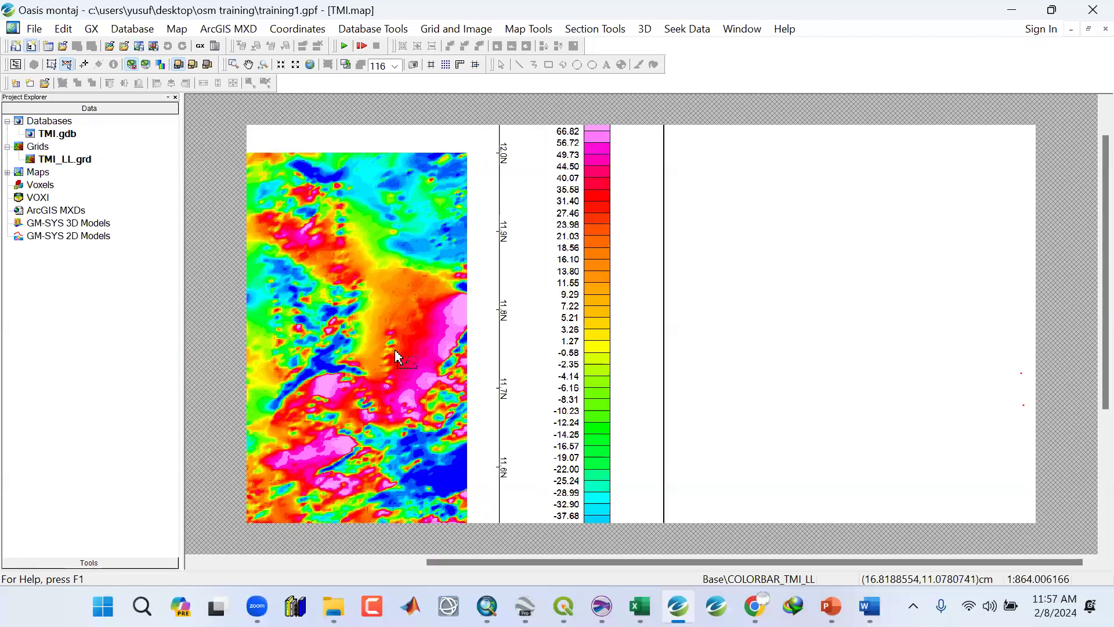
{"action": "scroll", "coordinate": [395, 356], "scroll_direction": "down", "scroll_amount": 2}
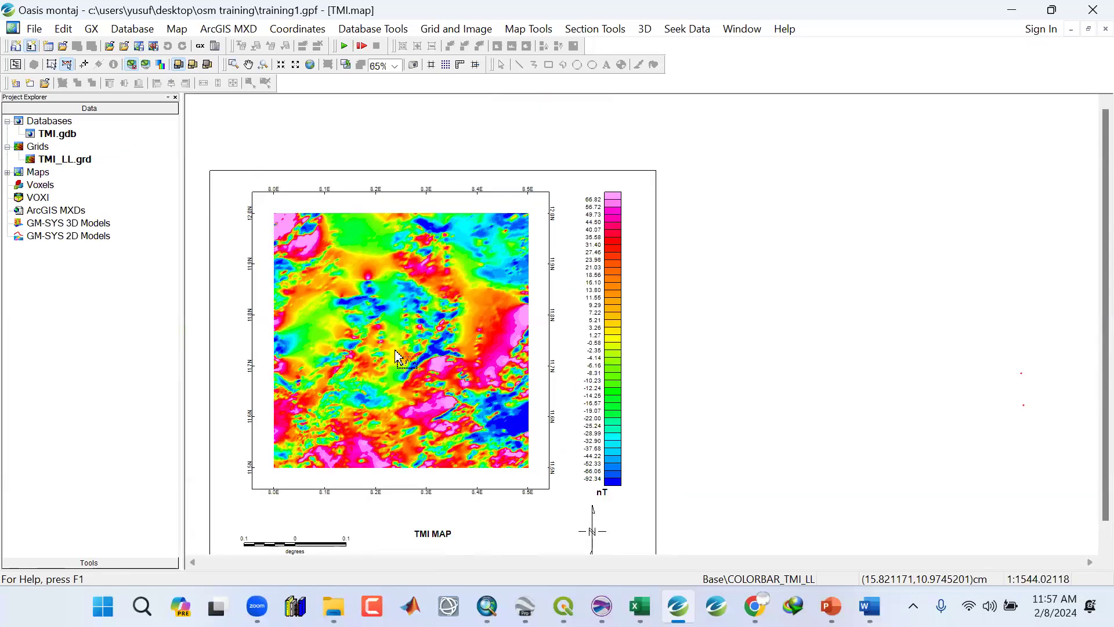
{"action": "scroll", "coordinate": [395, 356], "scroll_direction": "down", "scroll_amount": 1}
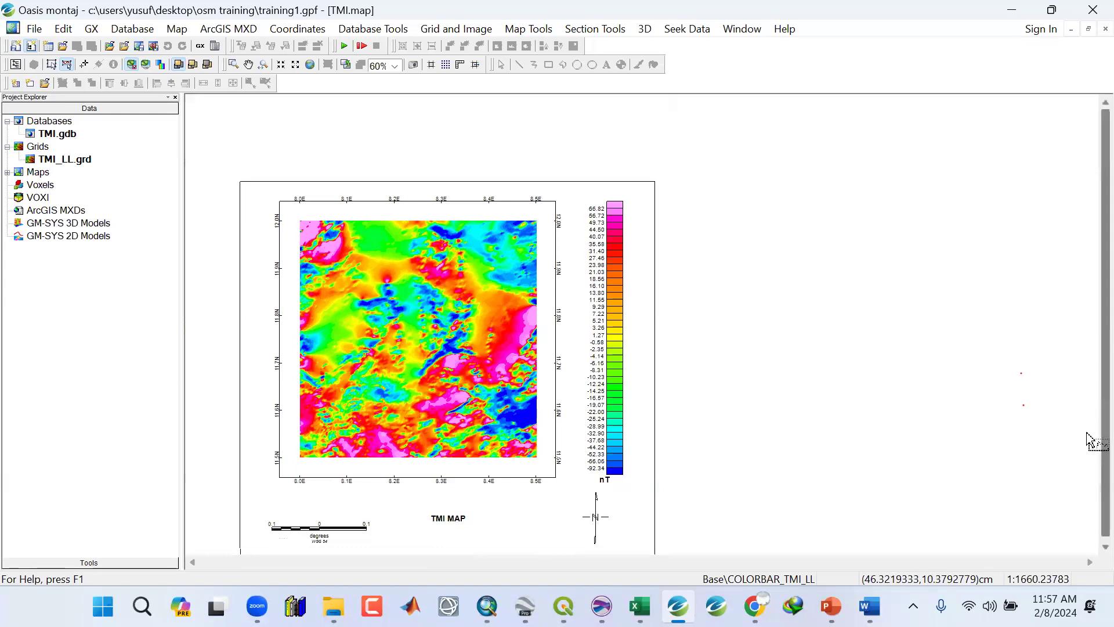
{"action": "scroll", "coordinate": [1086, 433], "scroll_direction": "down", "scroll_amount": 1}
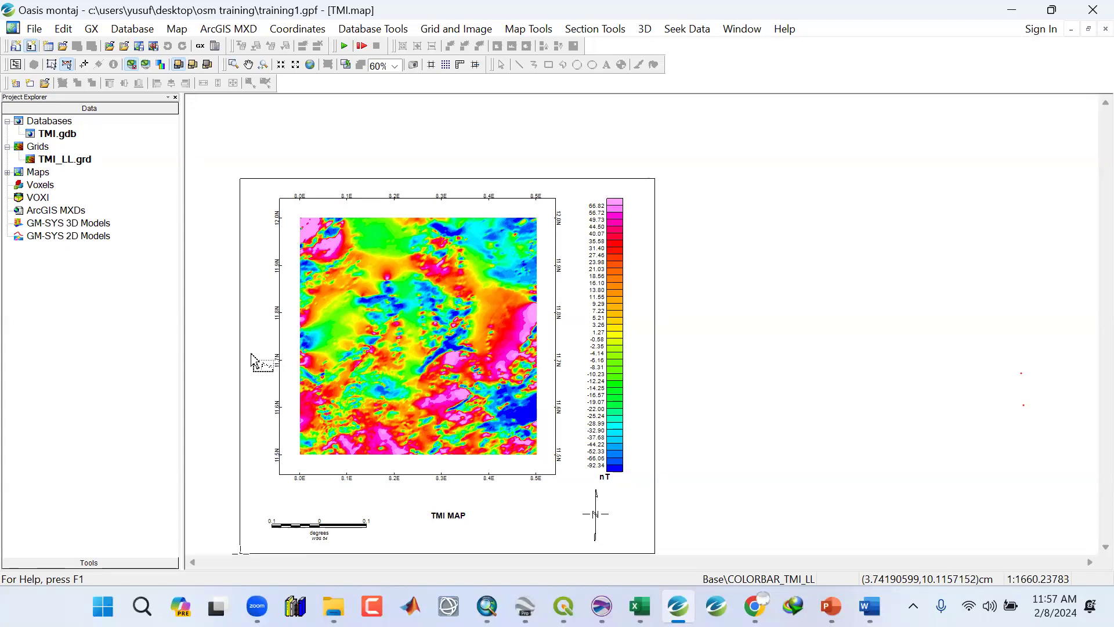
Export the full map as a JPEG High Quality image named TMI_OSM in the Images folder, then minimize the program.
{"action": "left_click", "coordinate": [176, 30]}
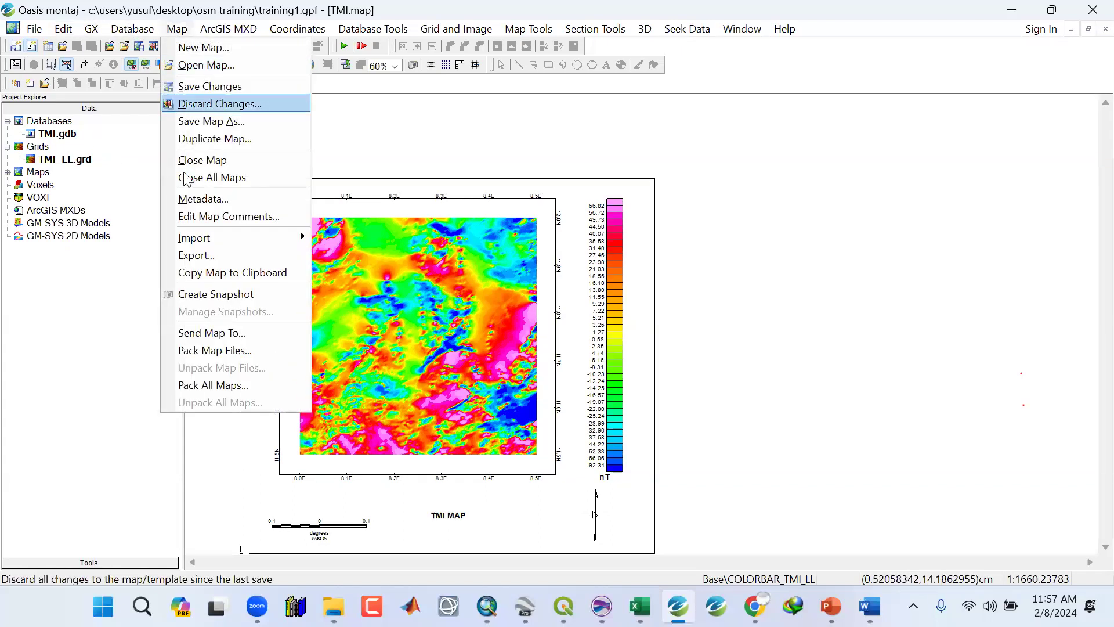
{"action": "left_click", "coordinate": [190, 256]}
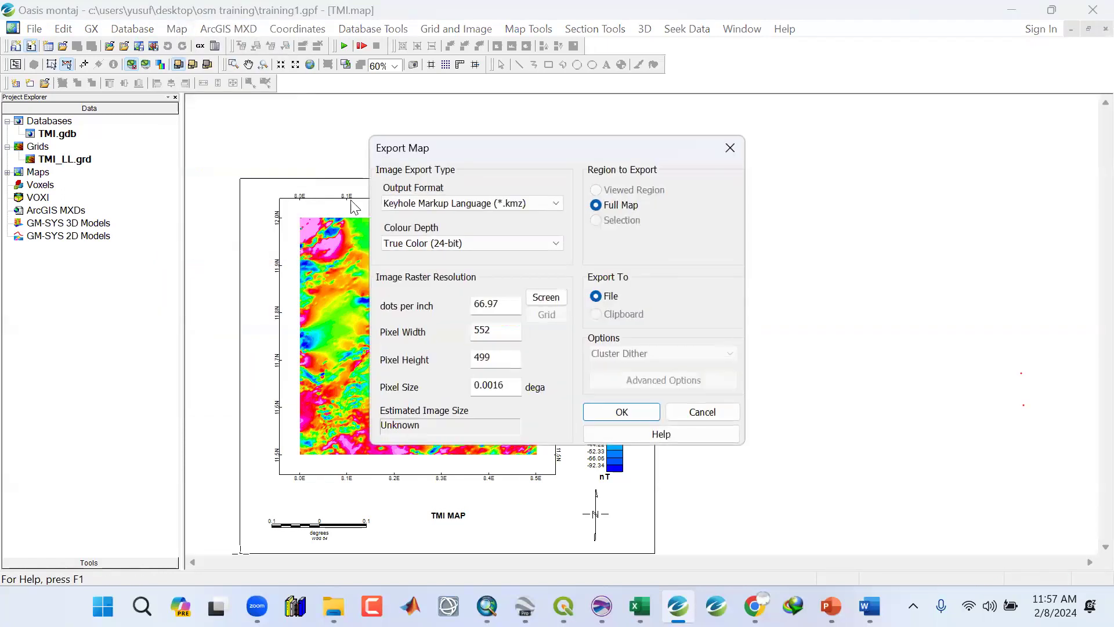
{"action": "left_click_drag", "start_coordinate": [426, 150], "coordinate": [349, 122]}
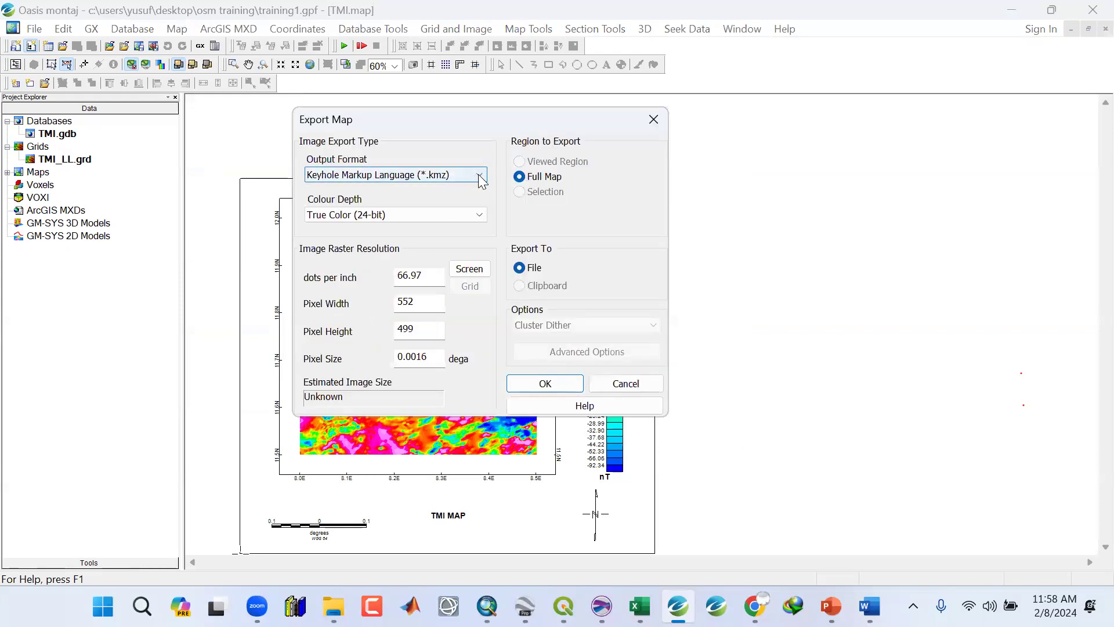
{"action": "left_click", "coordinate": [480, 176]}
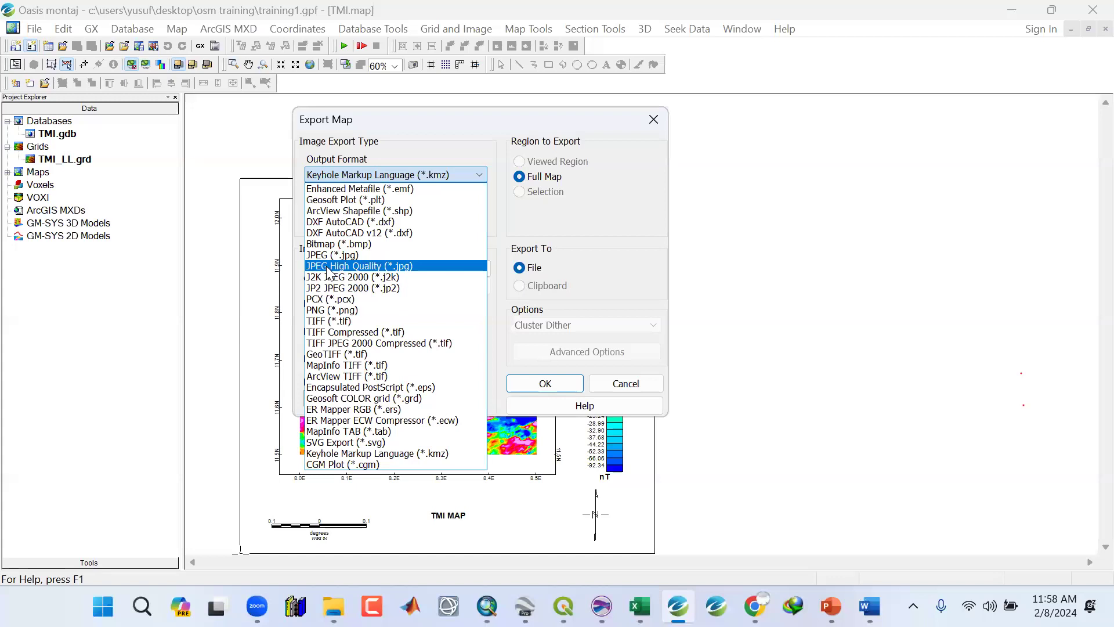
{"action": "left_click", "coordinate": [399, 268]}
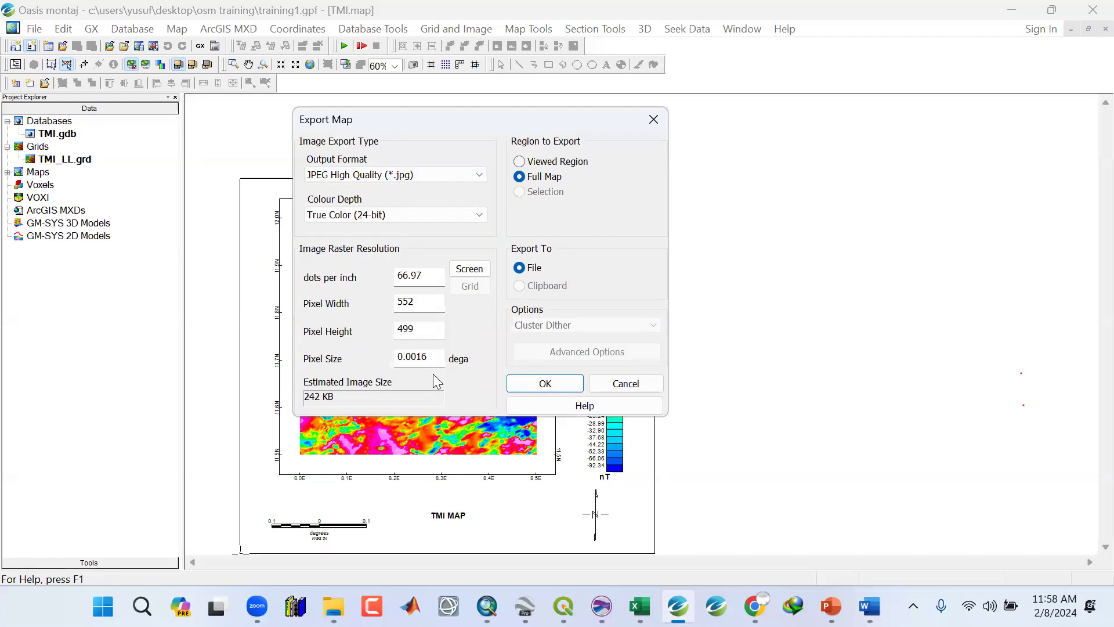
{"action": "left_click", "coordinate": [528, 384]}
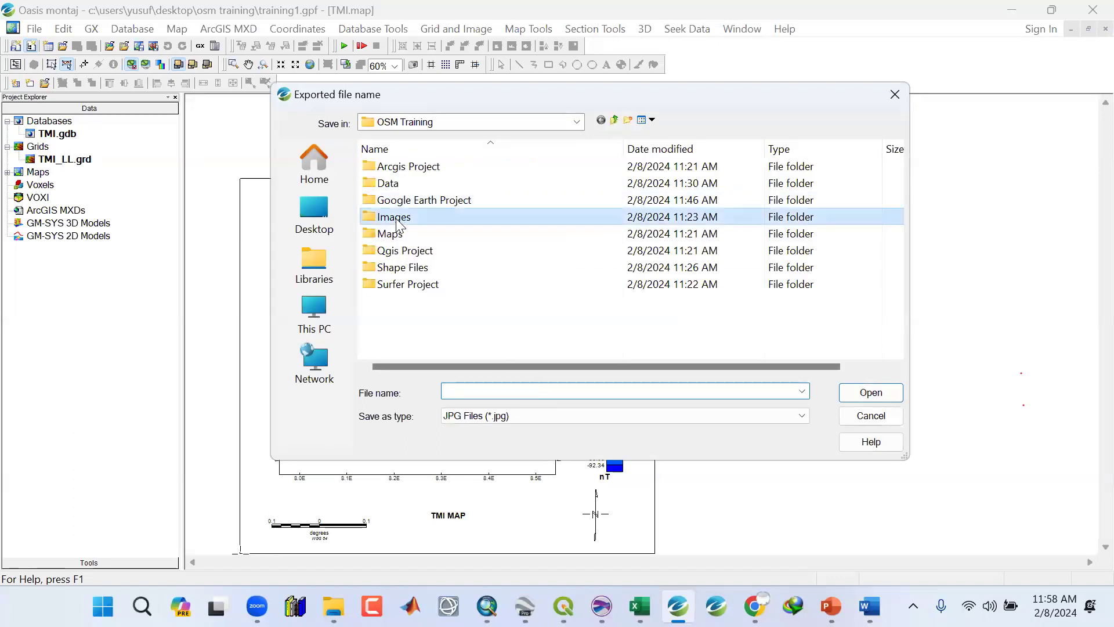
{"action": "double_click", "coordinate": [396, 219]}
{"action": "type", "text": "TMI_OSM"}
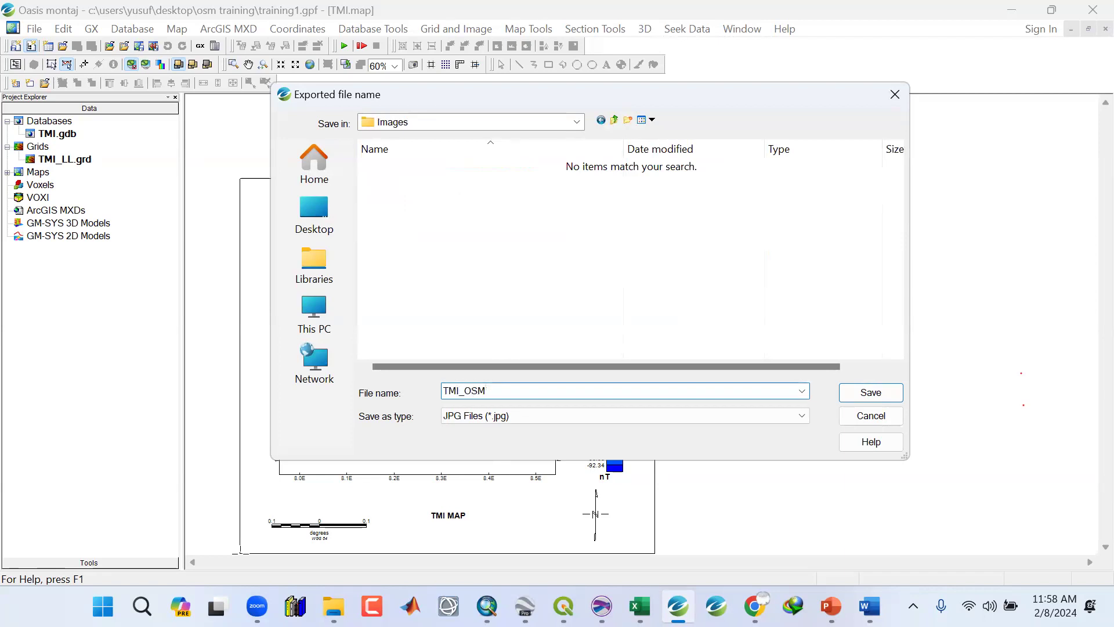
{"action": "left_click", "coordinate": [882, 392]}
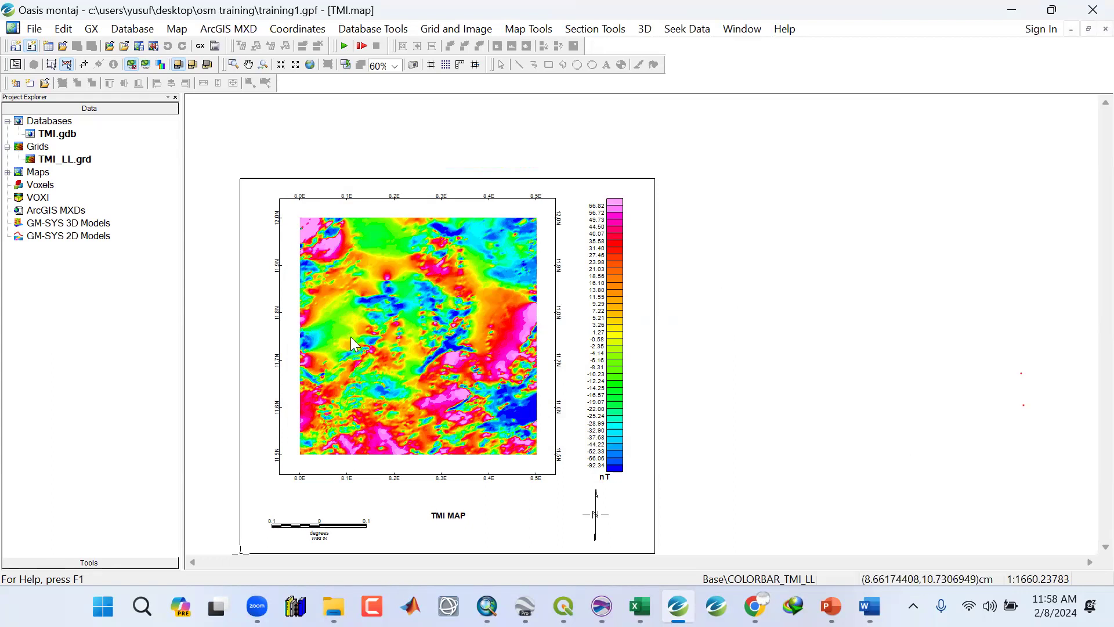
{"action": "left_click", "coordinate": [1013, 10]}
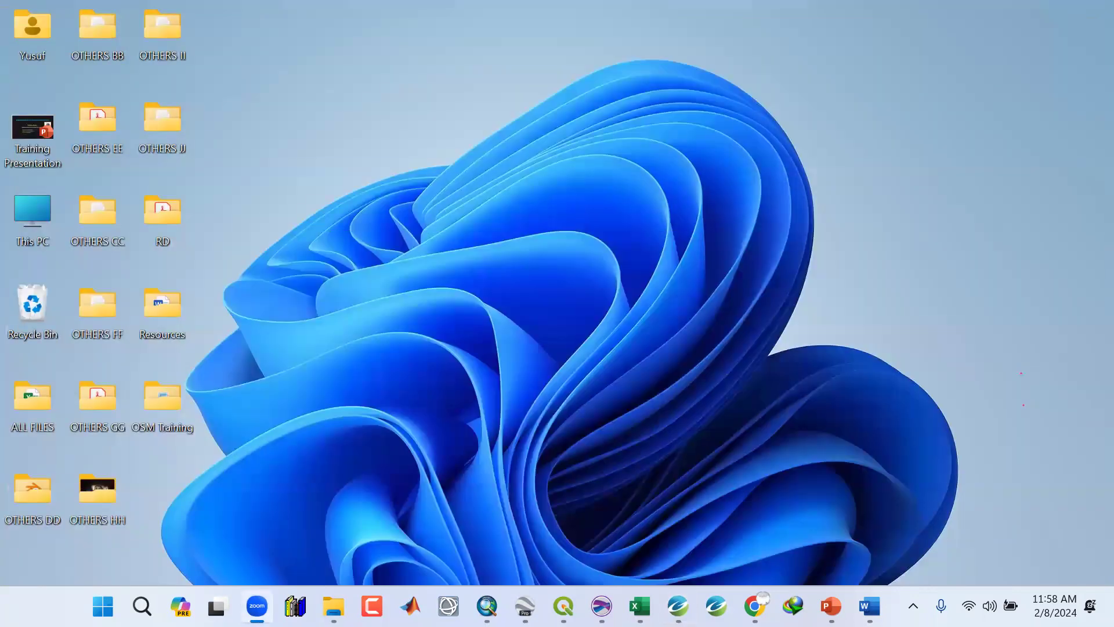
Open the Images folder inside the OSM Training project folder in File Explorer.
{"action": "left_click", "coordinate": [333, 607]}
{"action": "left_click", "coordinate": [238, 510]}
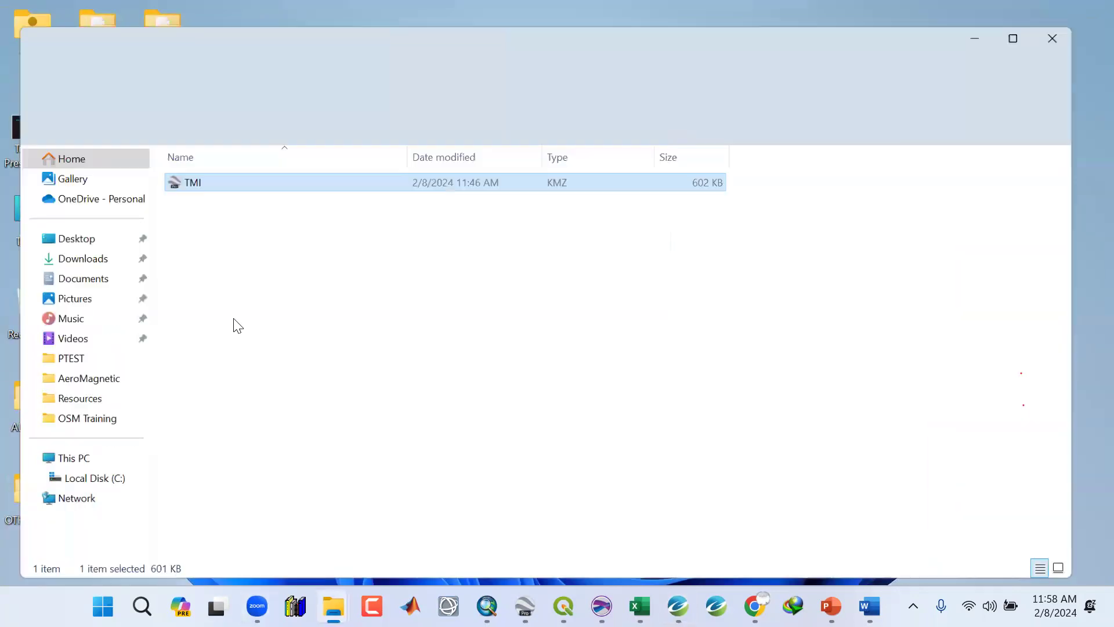
{"action": "left_click", "coordinate": [113, 56]}
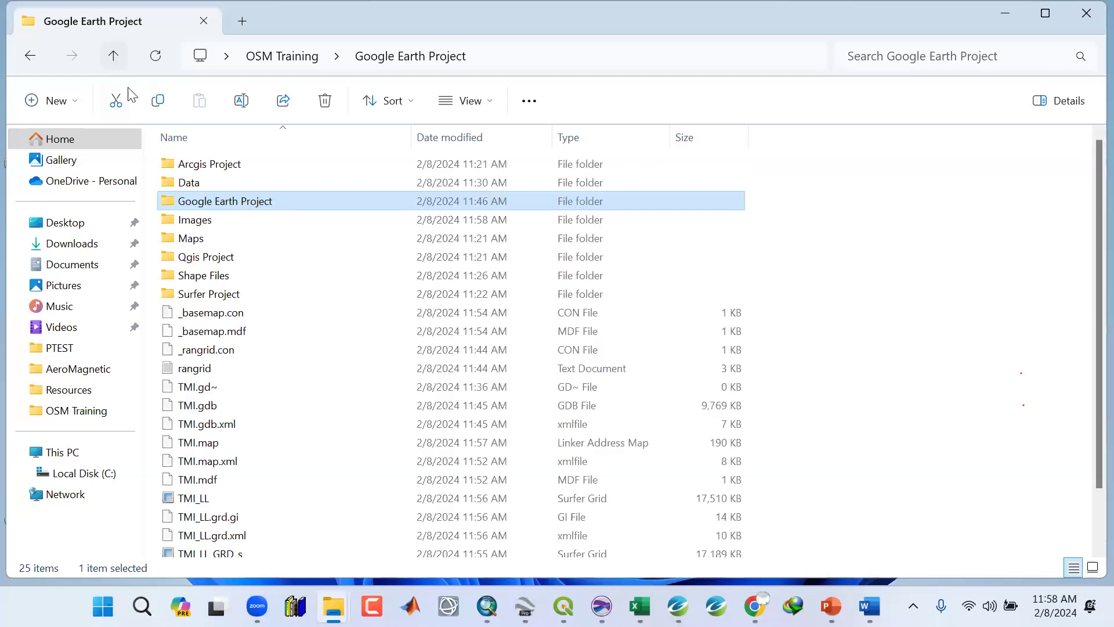
{"action": "double_click", "coordinate": [198, 222]}
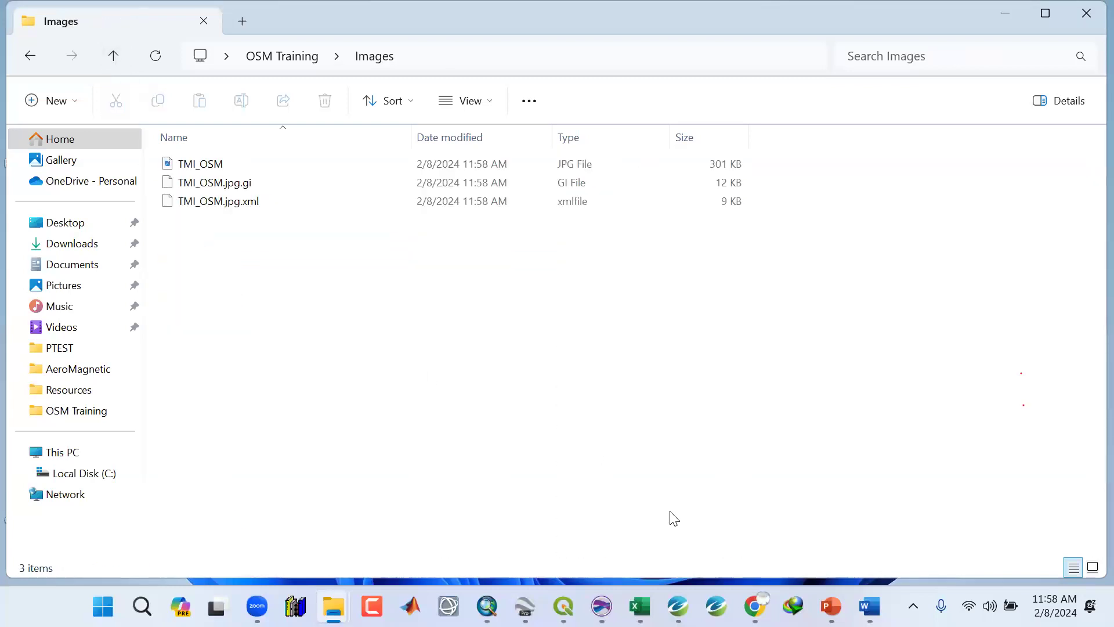
Switch the Images folder to large icons and select the TMI_OSM image.
{"action": "left_click", "coordinate": [680, 605]}
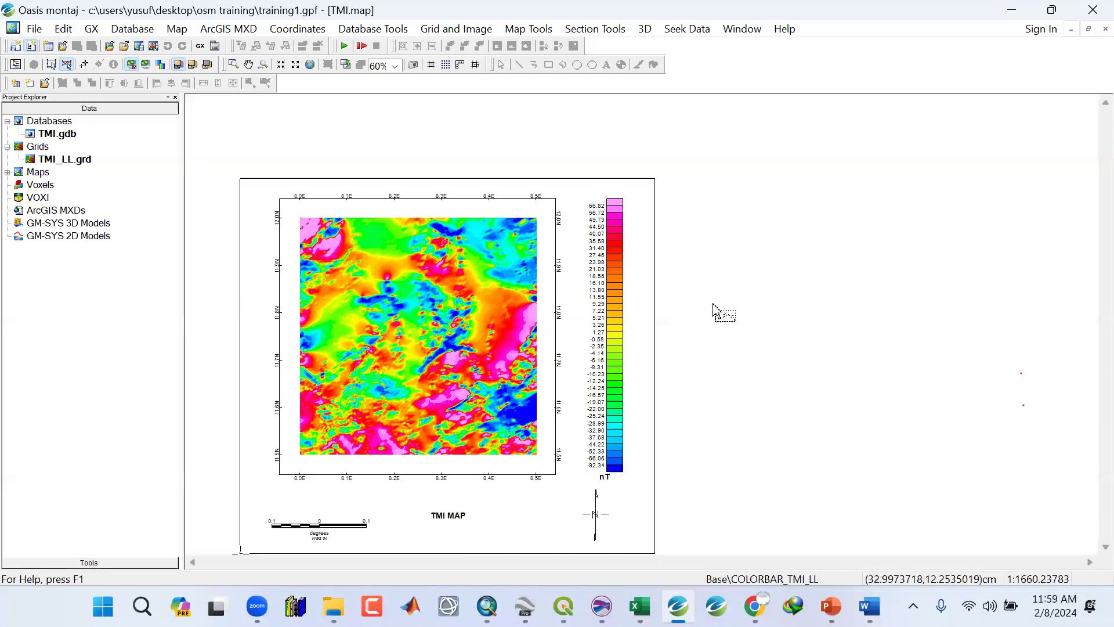
{"action": "left_click", "coordinate": [1011, 10]}
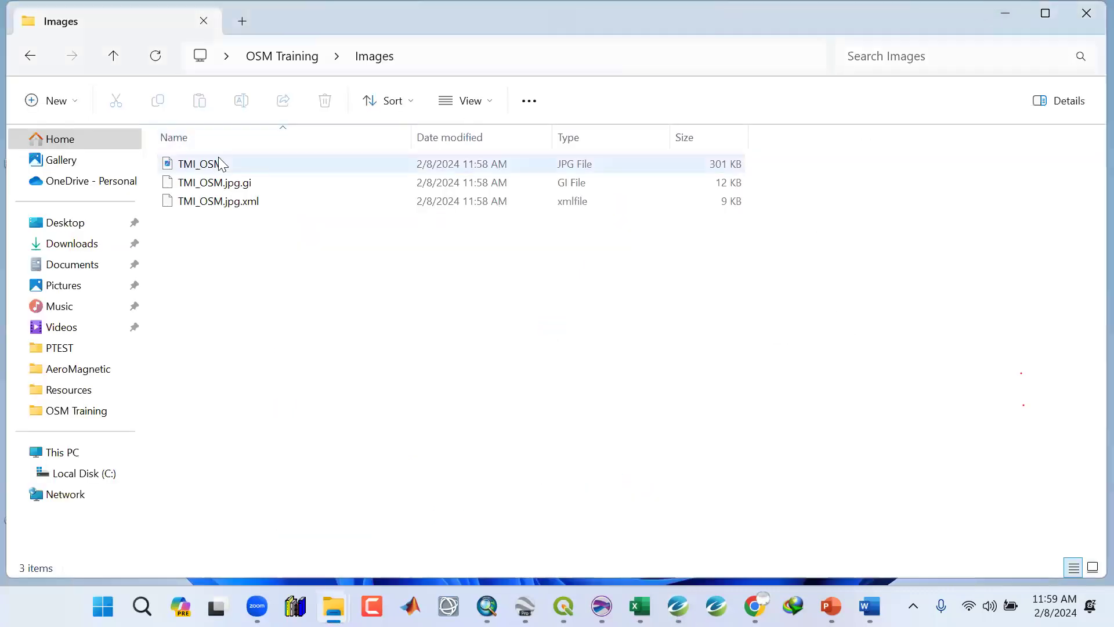
{"action": "right_click", "coordinate": [352, 253]}
{"action": "mouse_move", "coordinate": [429, 270]}
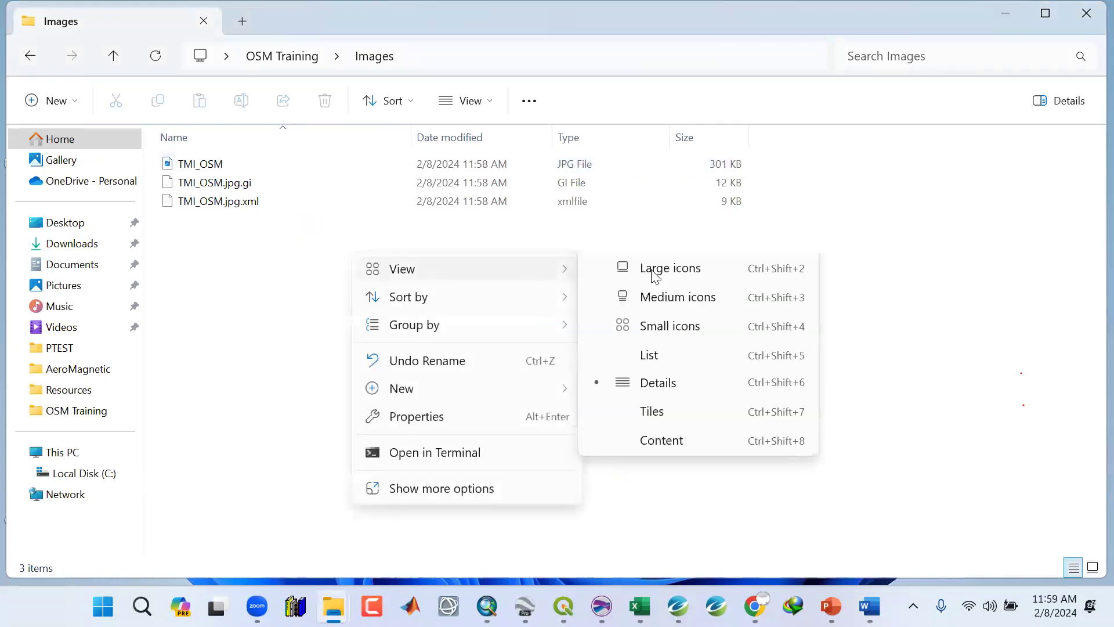
{"action": "left_click", "coordinate": [655, 276]}
{"action": "left_click", "coordinate": [253, 209]}
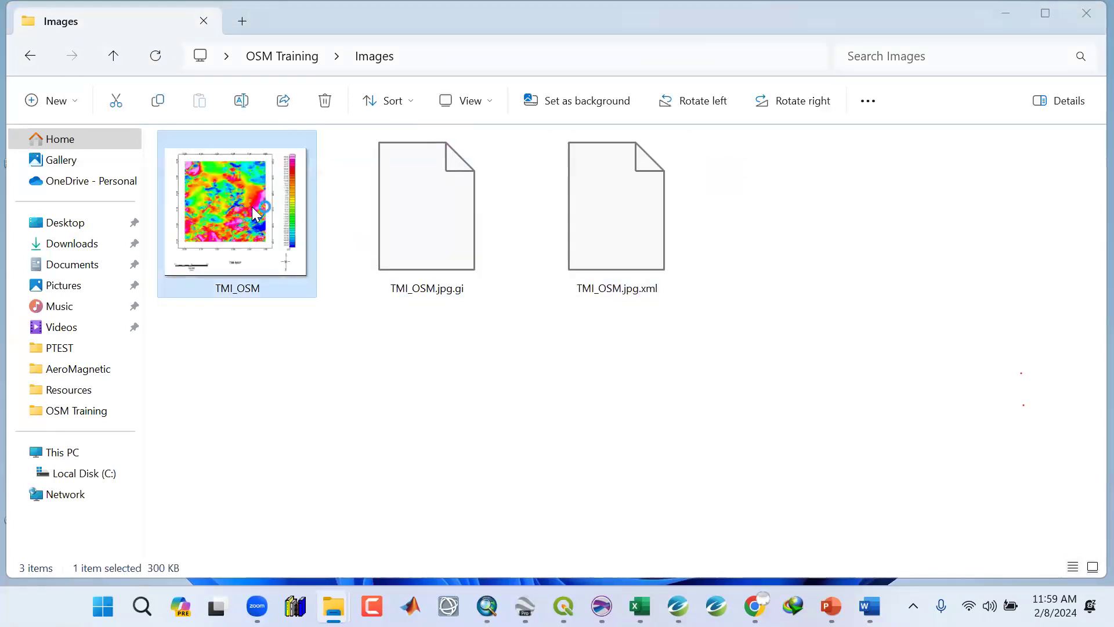
Open the exported TMI_OSM image and zoom in to inspect the map and colour legend labels, then close the viewer.
{"action": "double_click", "coordinate": [252, 207]}
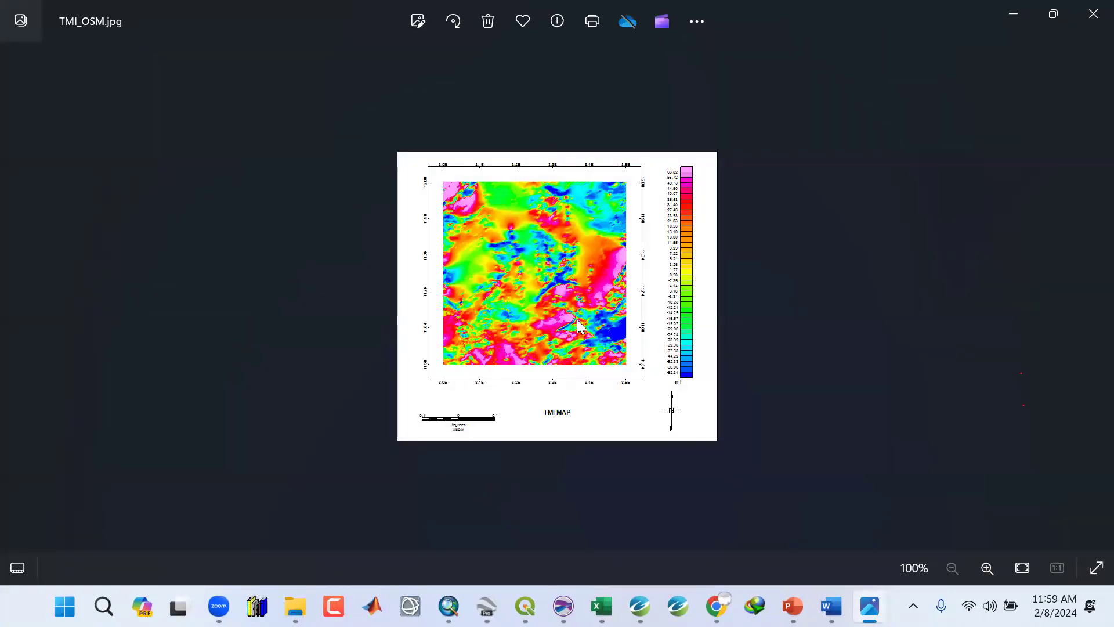
{"action": "scroll", "coordinate": [575, 325], "scroll_direction": "up", "scroll_amount": 2}
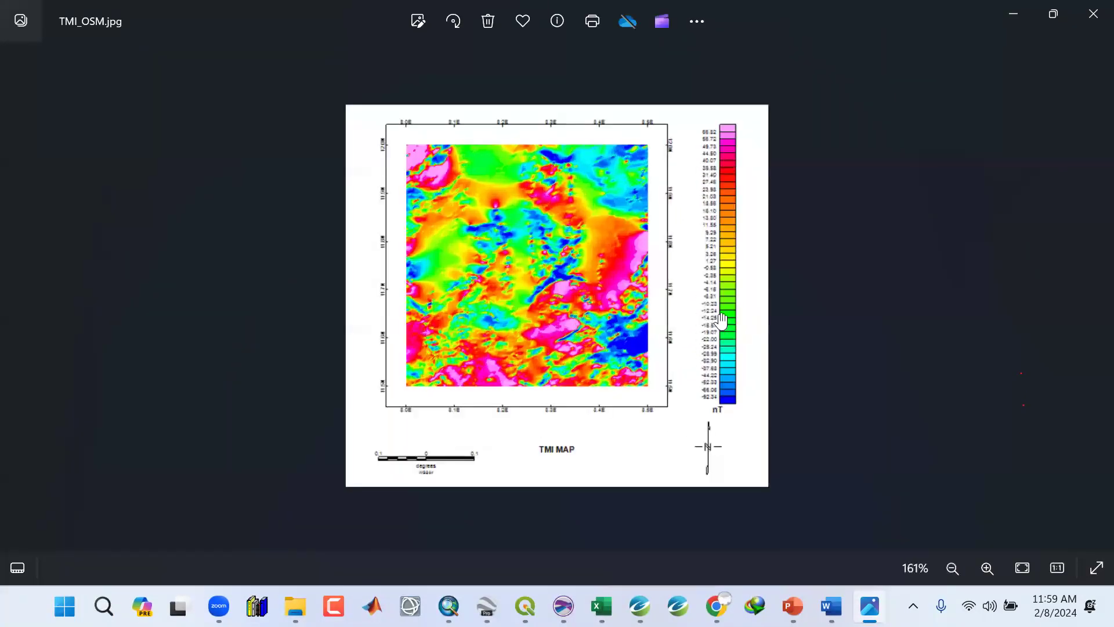
{"action": "scroll", "coordinate": [726, 319], "scroll_direction": "up", "scroll_amount": 3}
{"action": "scroll", "coordinate": [581, 322], "scroll_direction": "up", "scroll_amount": 3}
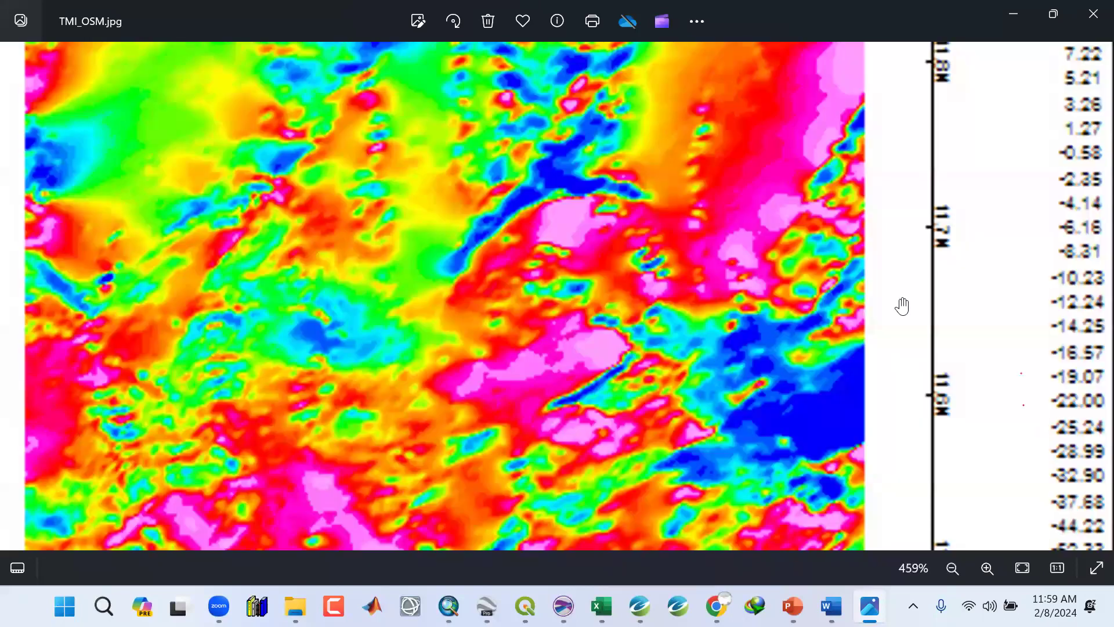
{"action": "left_click_drag", "start_coordinate": [1074, 287], "coordinate": [902, 306]}
{"action": "scroll", "coordinate": [902, 306], "scroll_direction": "up", "scroll_amount": 3}
{"action": "left_click_drag", "start_coordinate": [931, 176], "coordinate": [934, 365]}
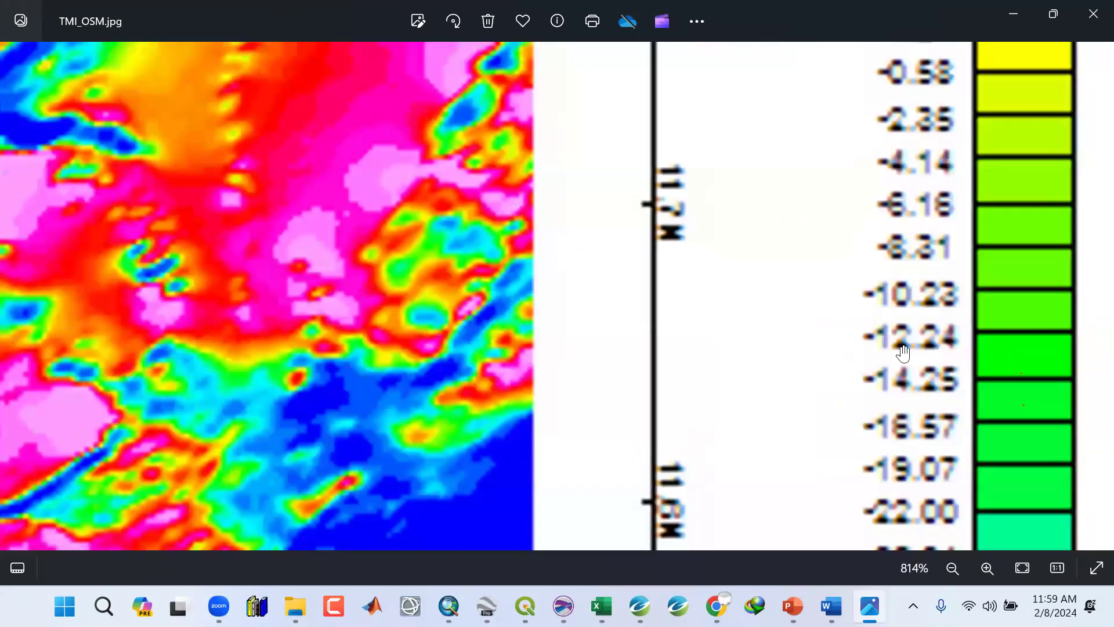
{"action": "scroll", "coordinate": [444, 315], "scroll_direction": "down", "scroll_amount": 2}
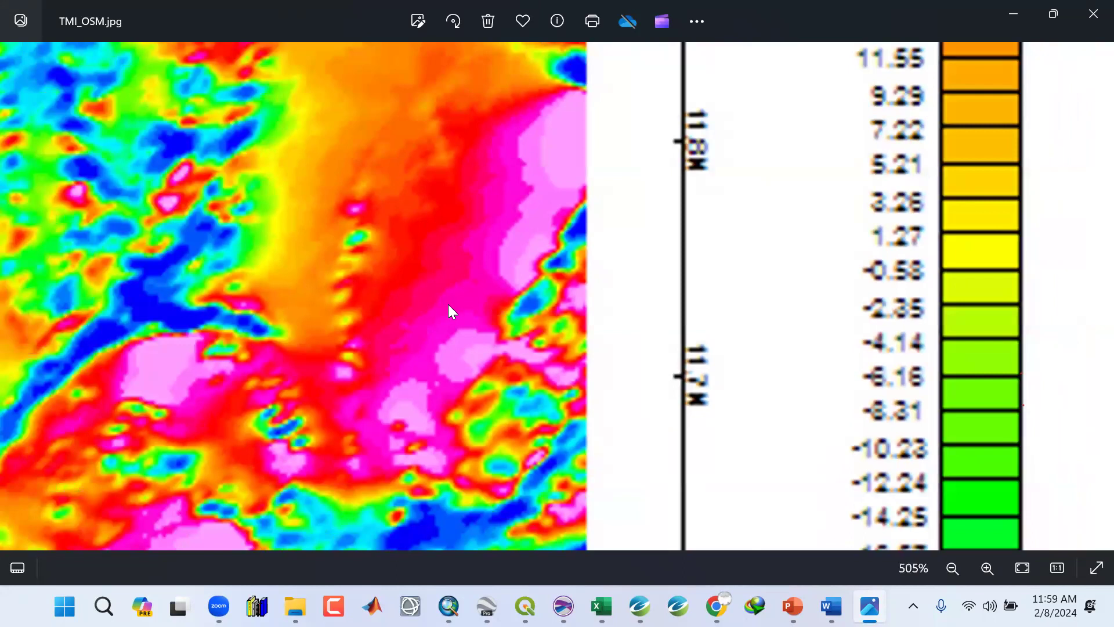
{"action": "scroll", "coordinate": [448, 304], "scroll_direction": "down", "scroll_amount": 4}
{"action": "scroll", "coordinate": [390, 152], "scroll_direction": "up", "scroll_amount": 1}
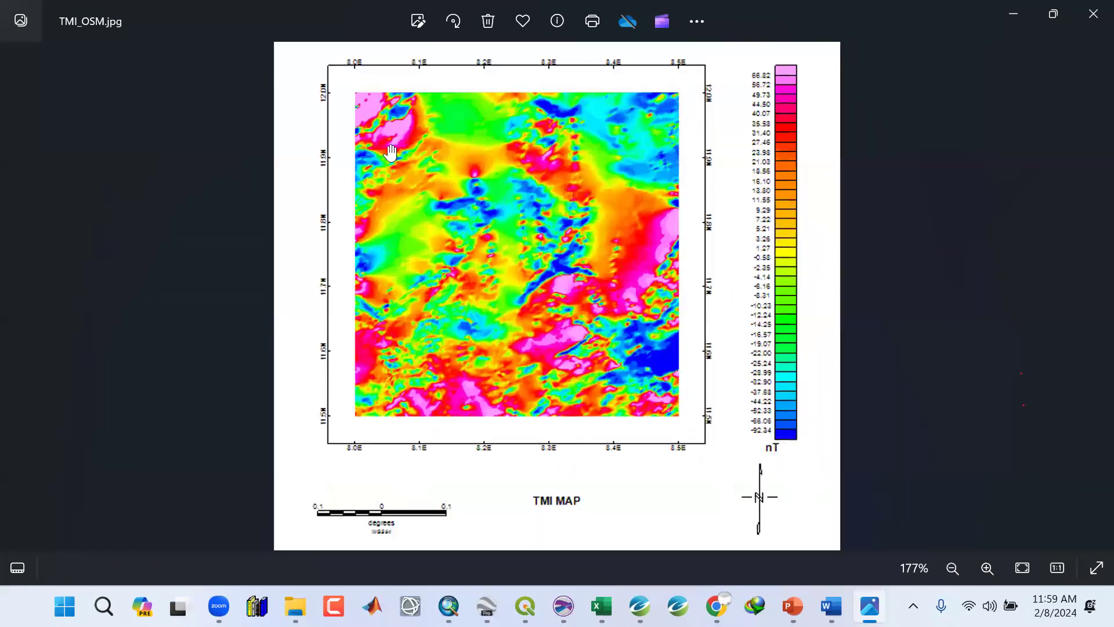
{"action": "scroll", "coordinate": [386, 195], "scroll_direction": "up", "scroll_amount": 2}
{"action": "scroll", "coordinate": [396, 306], "scroll_direction": "down", "scroll_amount": 3}
{"action": "scroll", "coordinate": [319, 378], "scroll_direction": "up", "scroll_amount": 3}
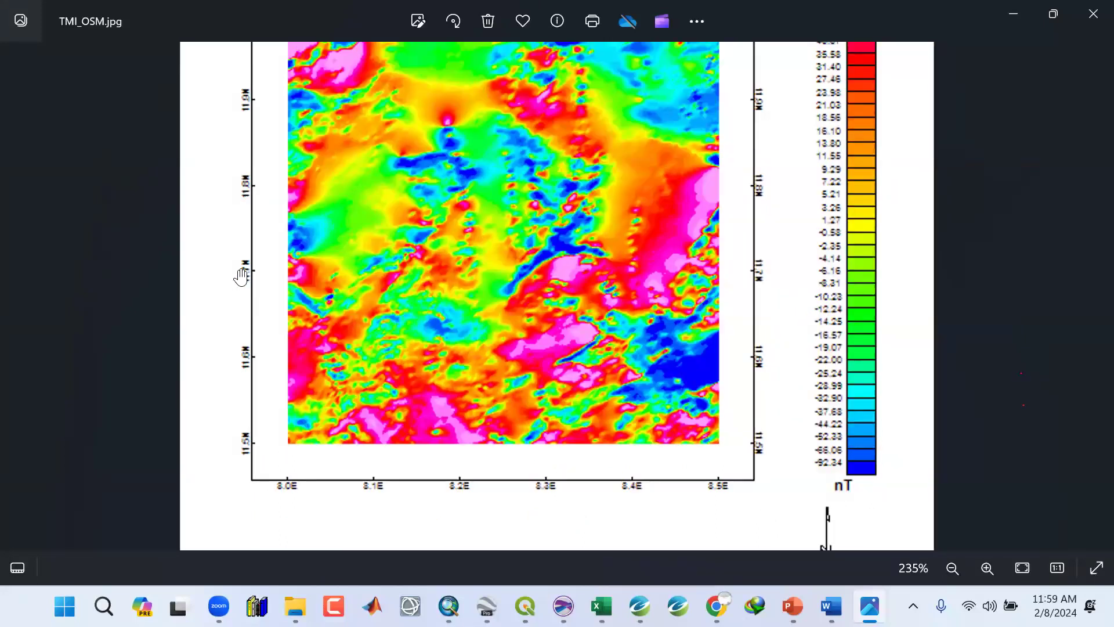
{"action": "scroll", "coordinate": [484, 289], "scroll_direction": "down", "scroll_amount": 4}
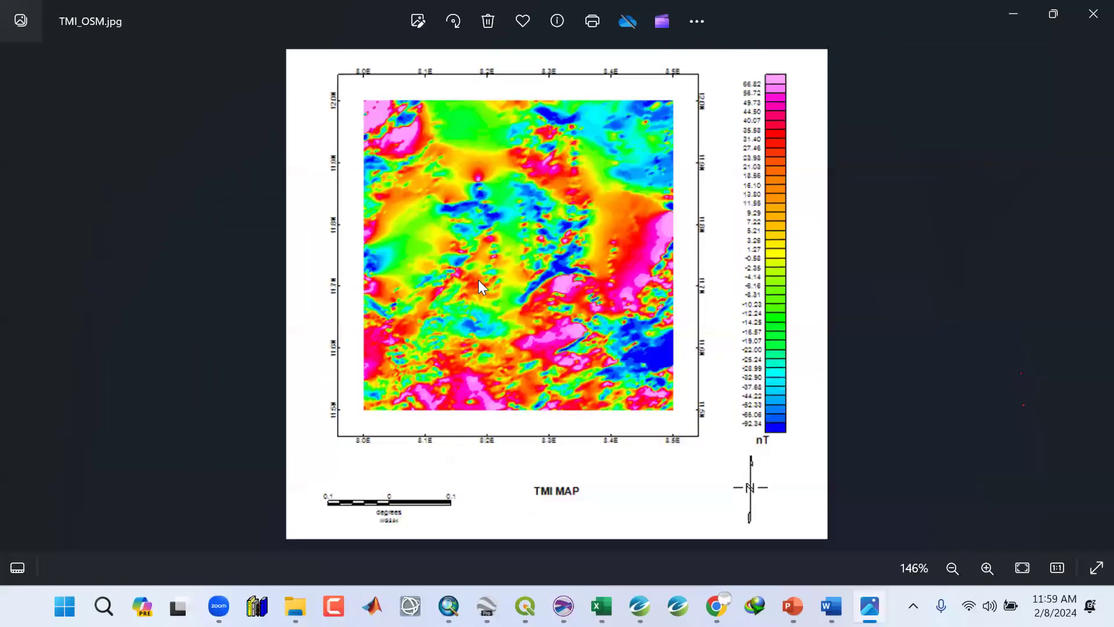
{"action": "scroll", "coordinate": [529, 272], "scroll_direction": "up", "scroll_amount": 3}
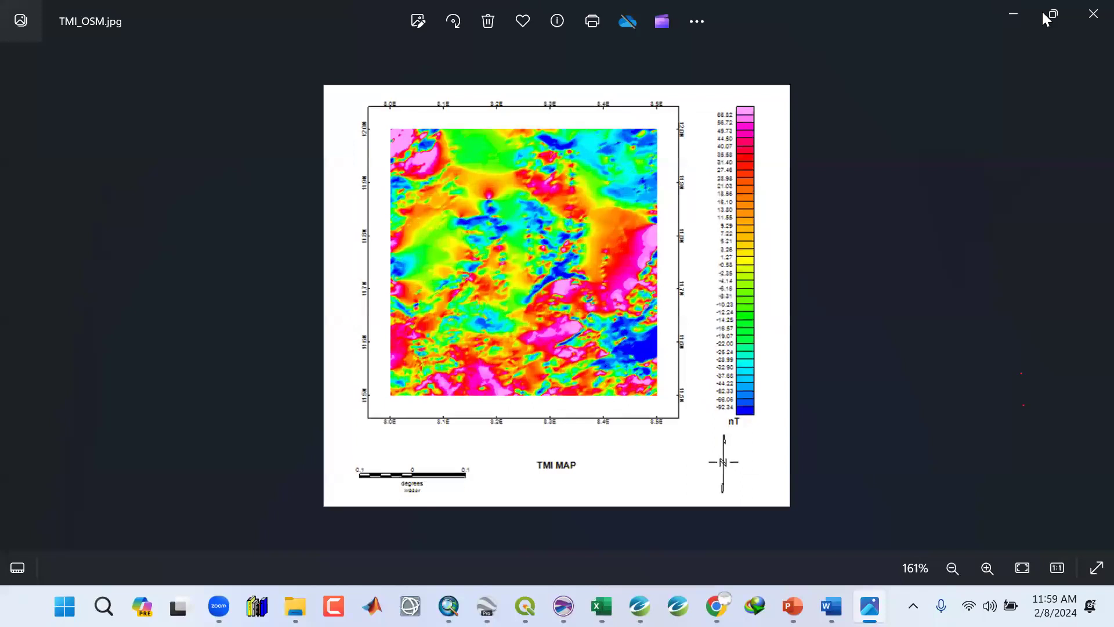
{"action": "left_click", "coordinate": [1091, 11]}
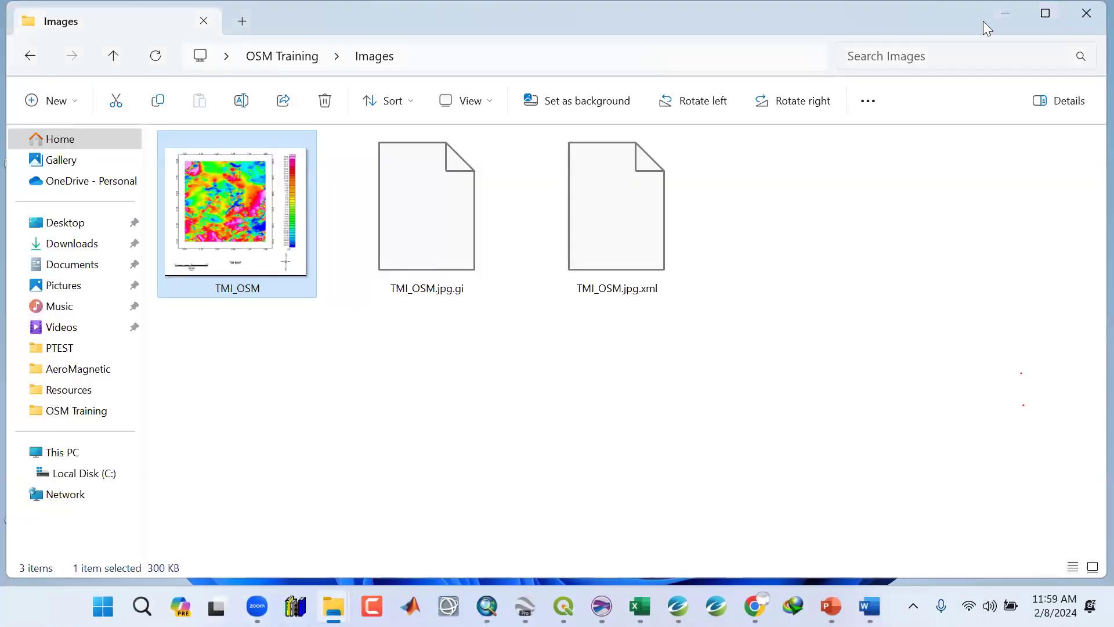
{"action": "left_click", "coordinate": [1005, 16]}
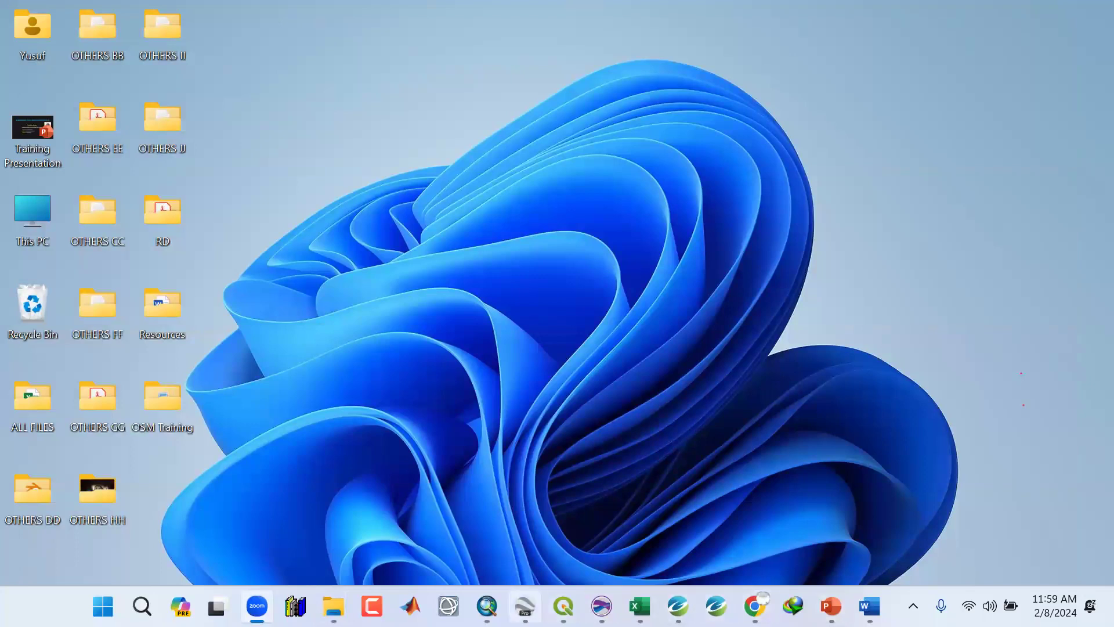
{"action": "left_click", "coordinate": [487, 605]}
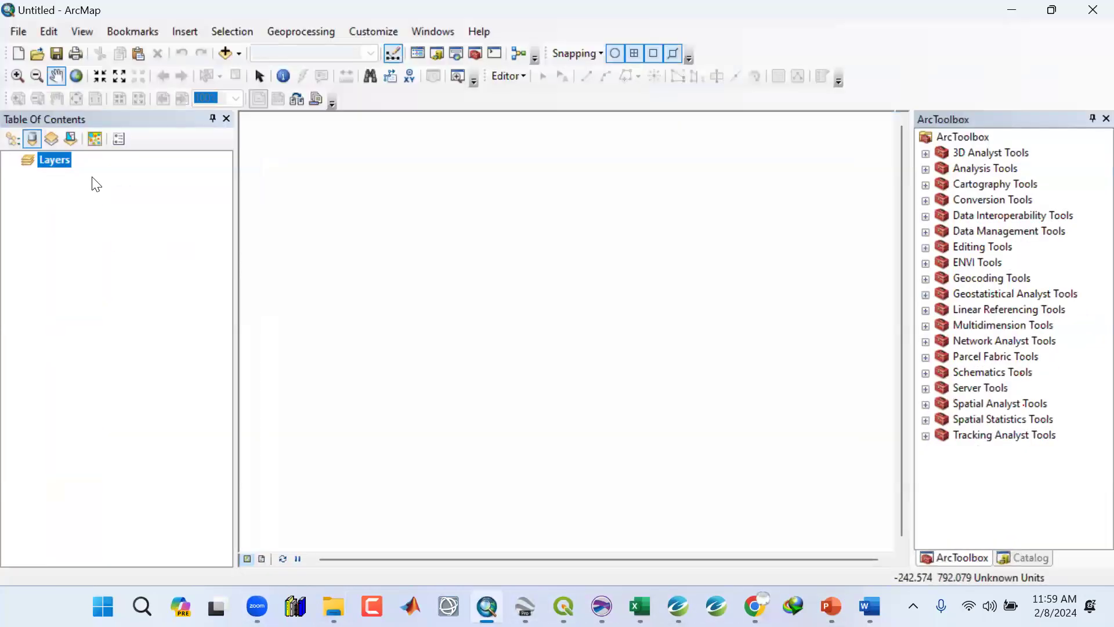
{"action": "left_click", "coordinate": [487, 606]}
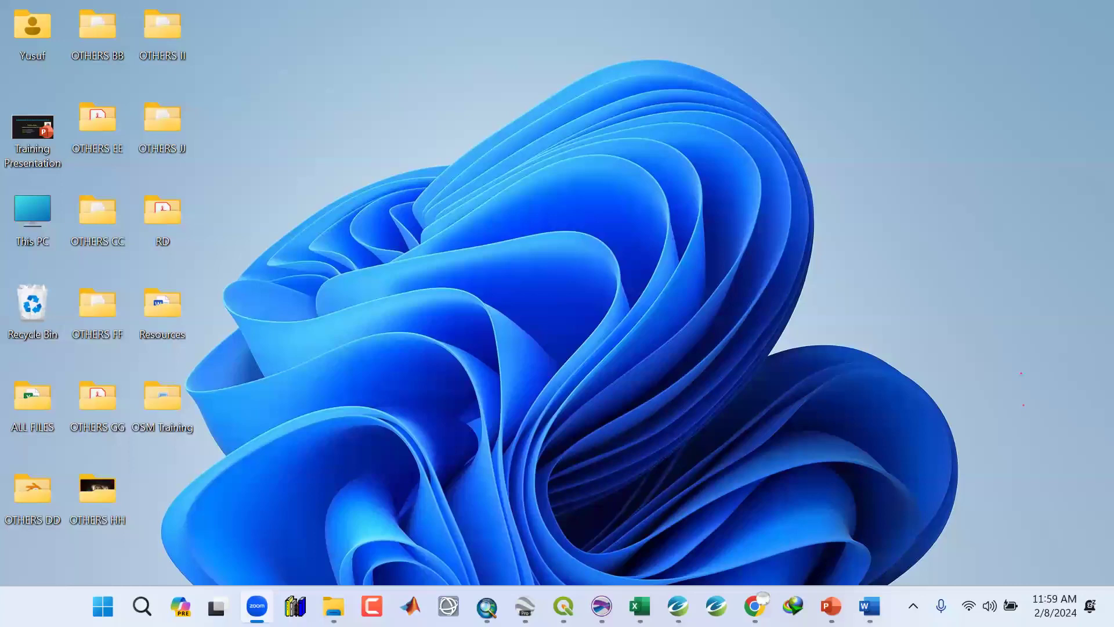
Save the current map as an ArcGIS MXD named TMI.mxd in the Maps folder for ArcGIS 9.2.
{"action": "left_click", "coordinate": [678, 605]}
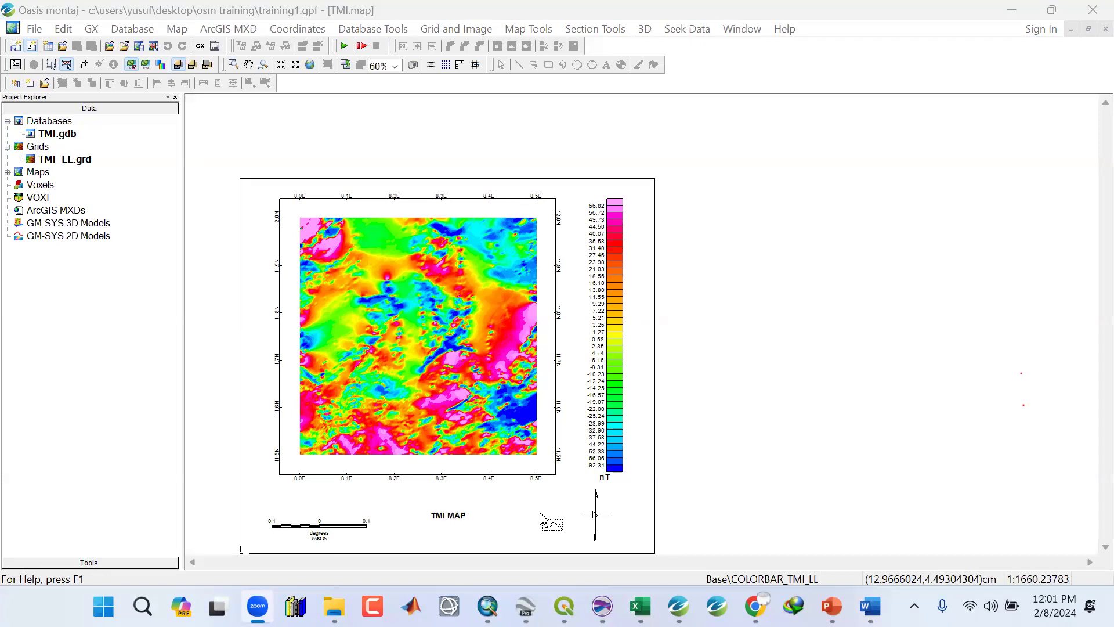
{"action": "left_click_drag", "start_coordinate": [540, 513], "coordinate": [491, 561]}
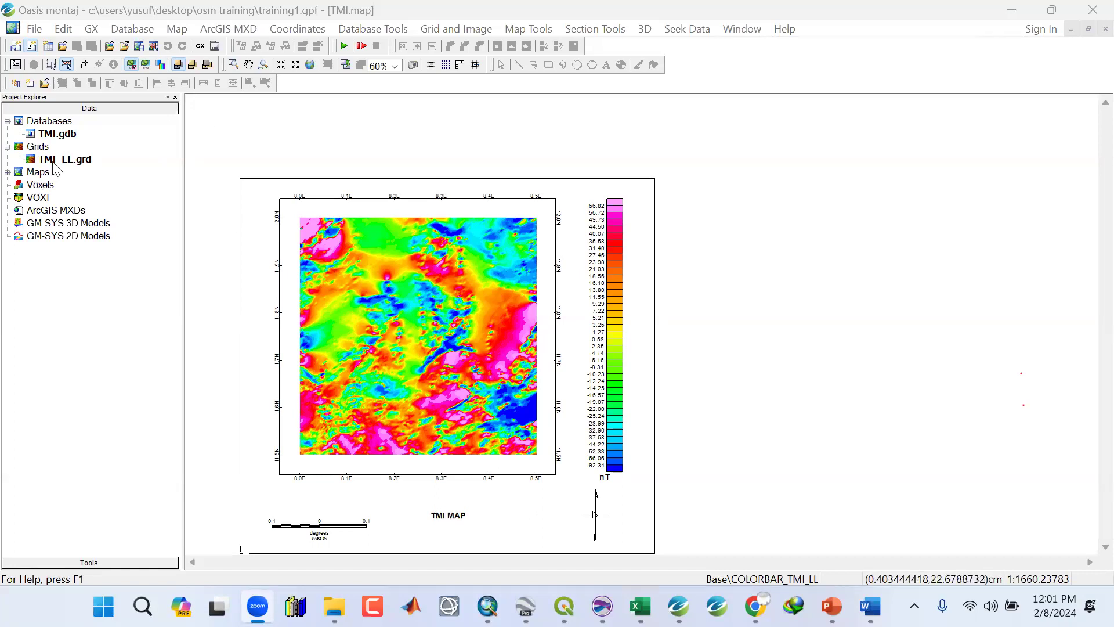
{"action": "left_click", "coordinate": [224, 32]}
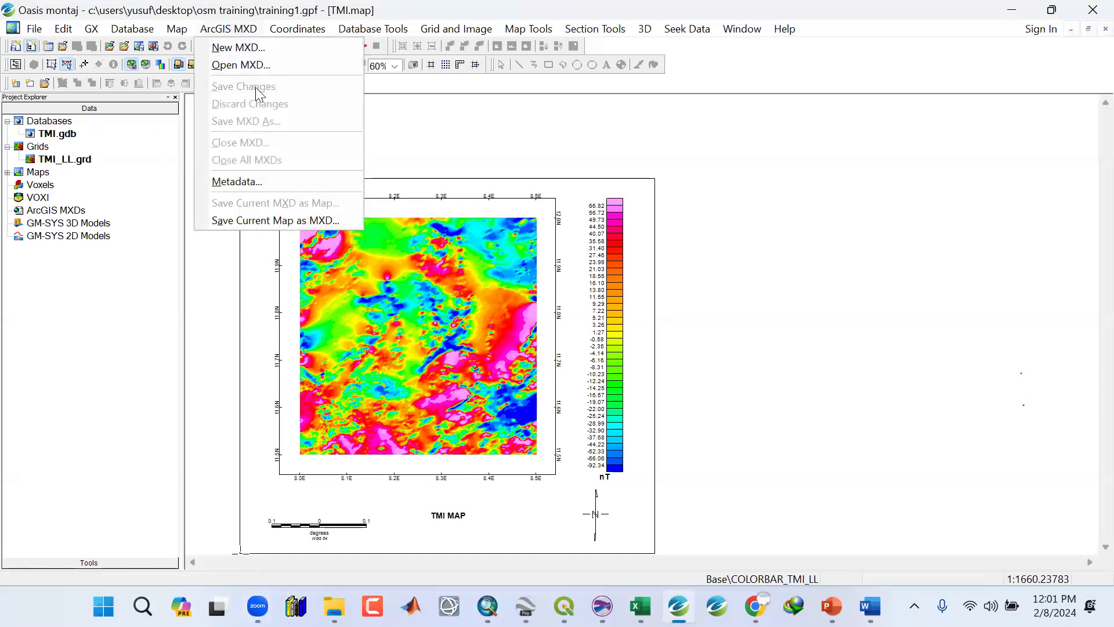
{"action": "left_click", "coordinate": [243, 224]}
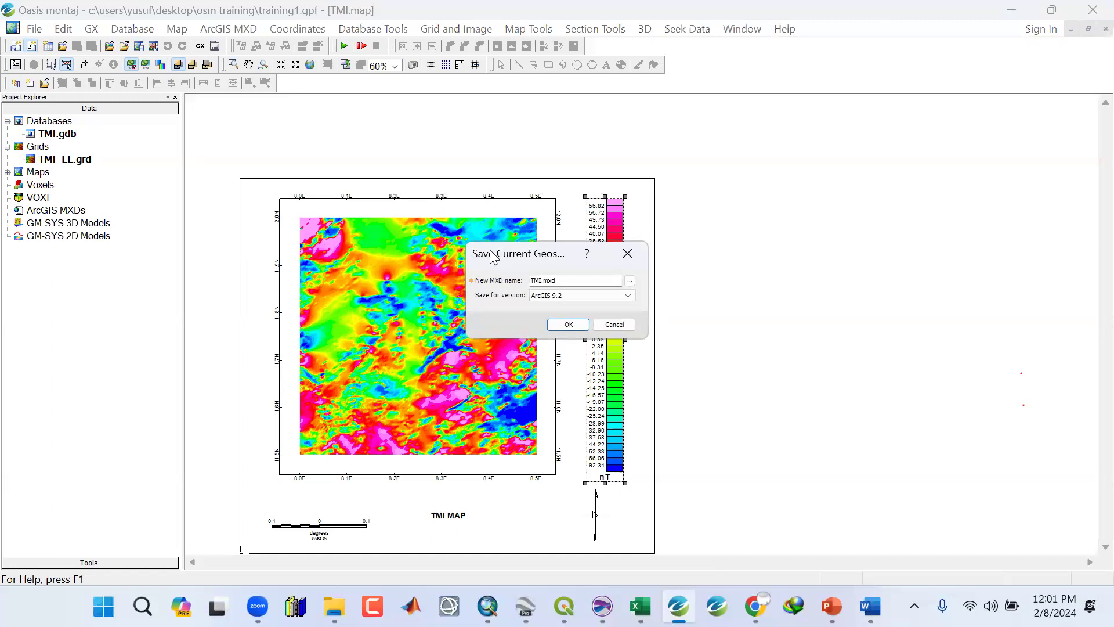
{"action": "left_click_drag", "start_coordinate": [485, 255], "coordinate": [301, 159]}
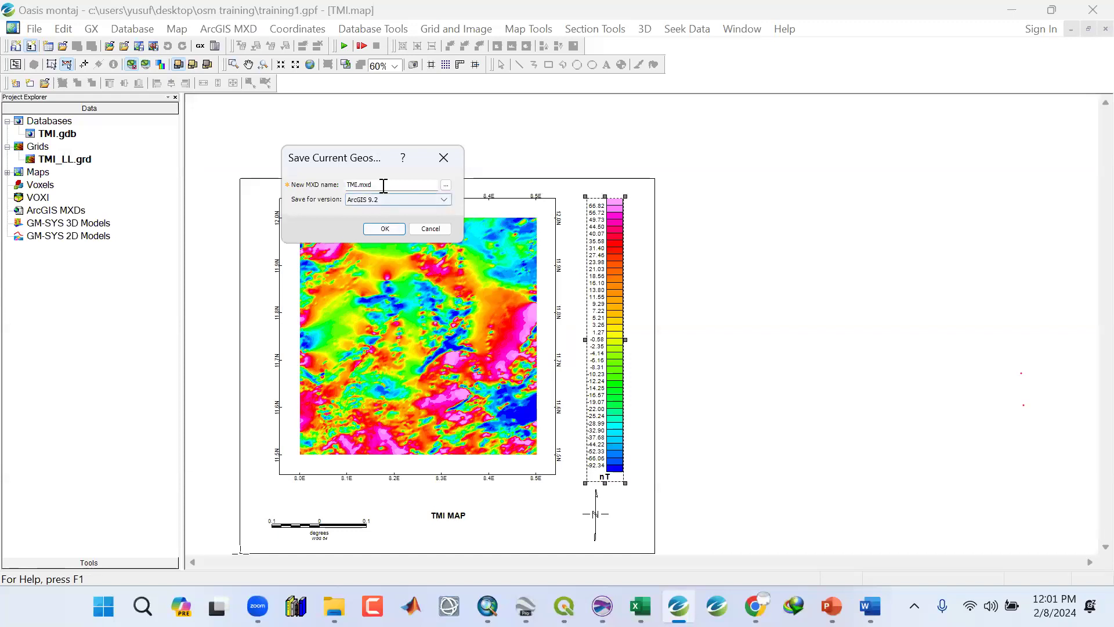
{"action": "left_click", "coordinate": [446, 185]}
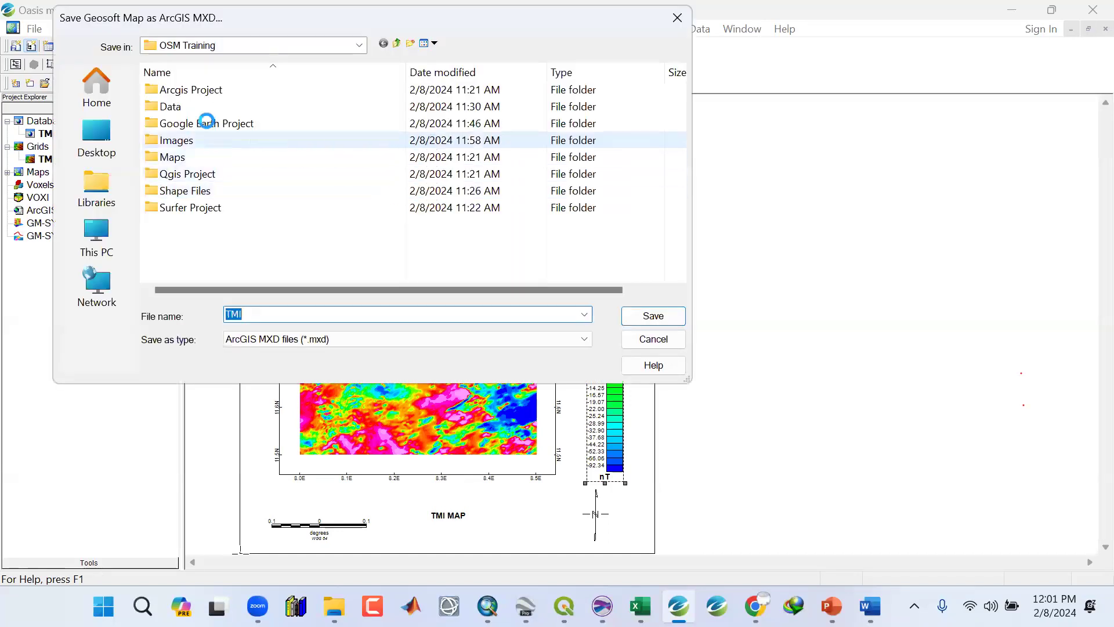
{"action": "double_click", "coordinate": [172, 157]}
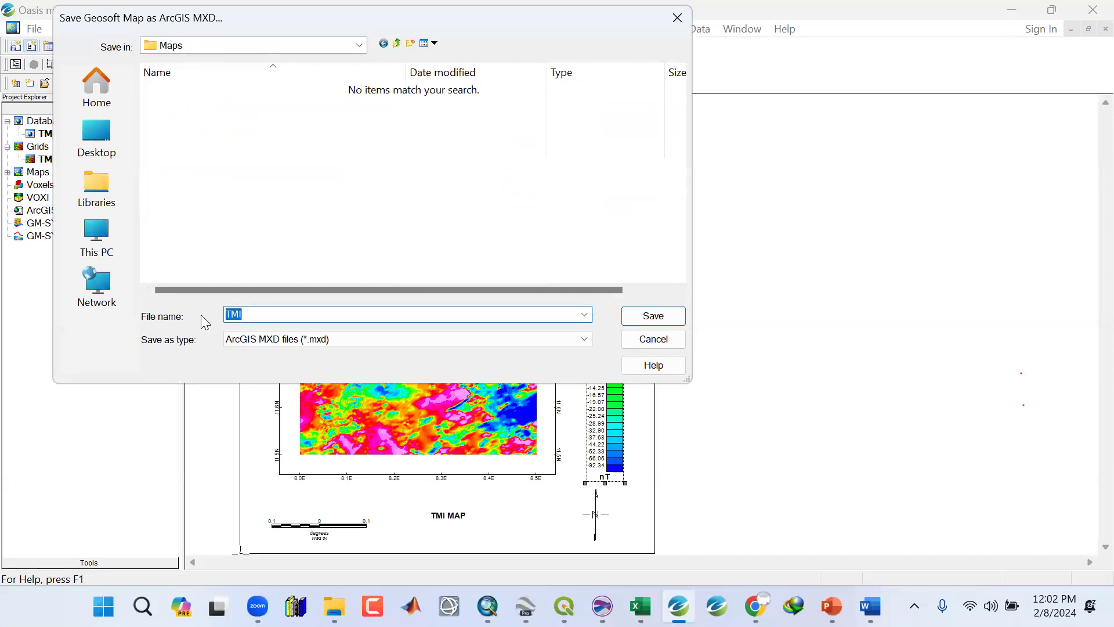
{"action": "left_click", "coordinate": [667, 317]}
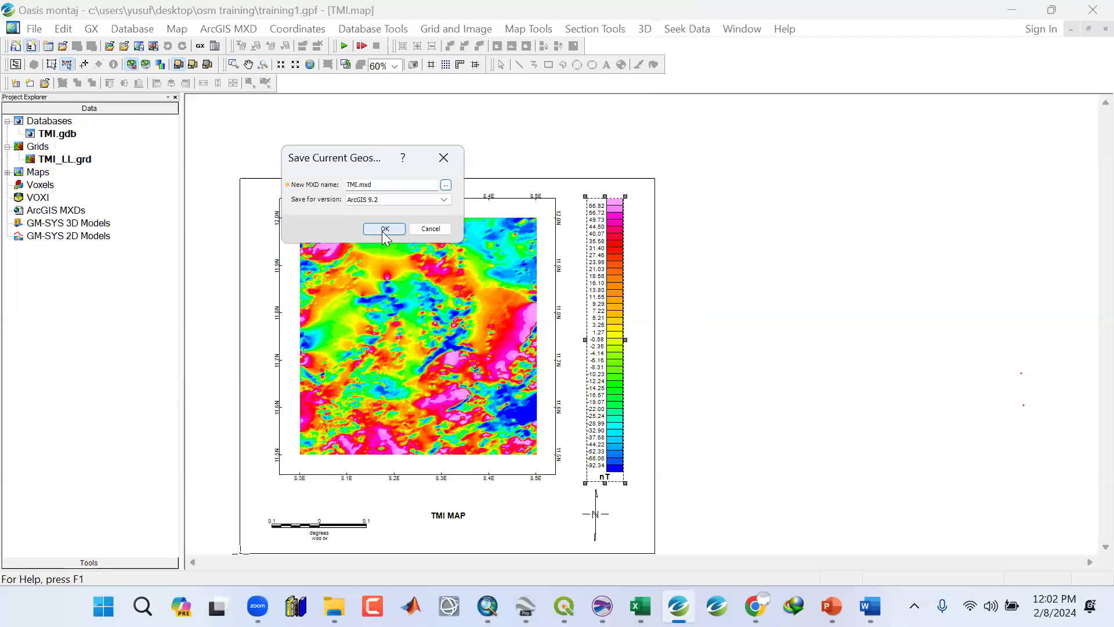
{"action": "left_click", "coordinate": [383, 230]}
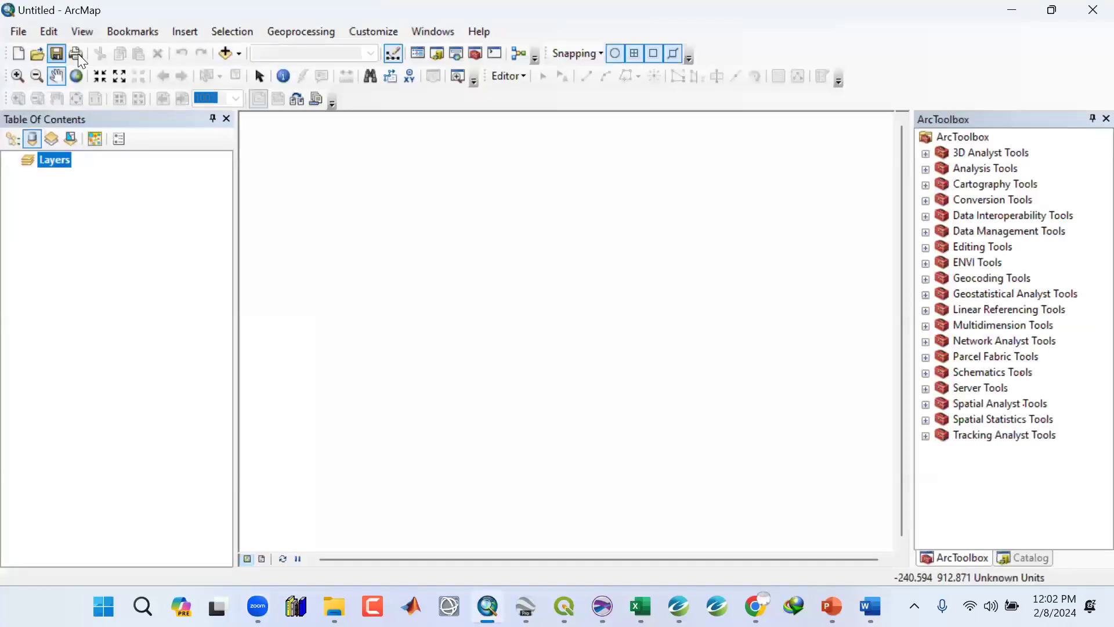
{"action": "left_click", "coordinate": [1012, 11]}
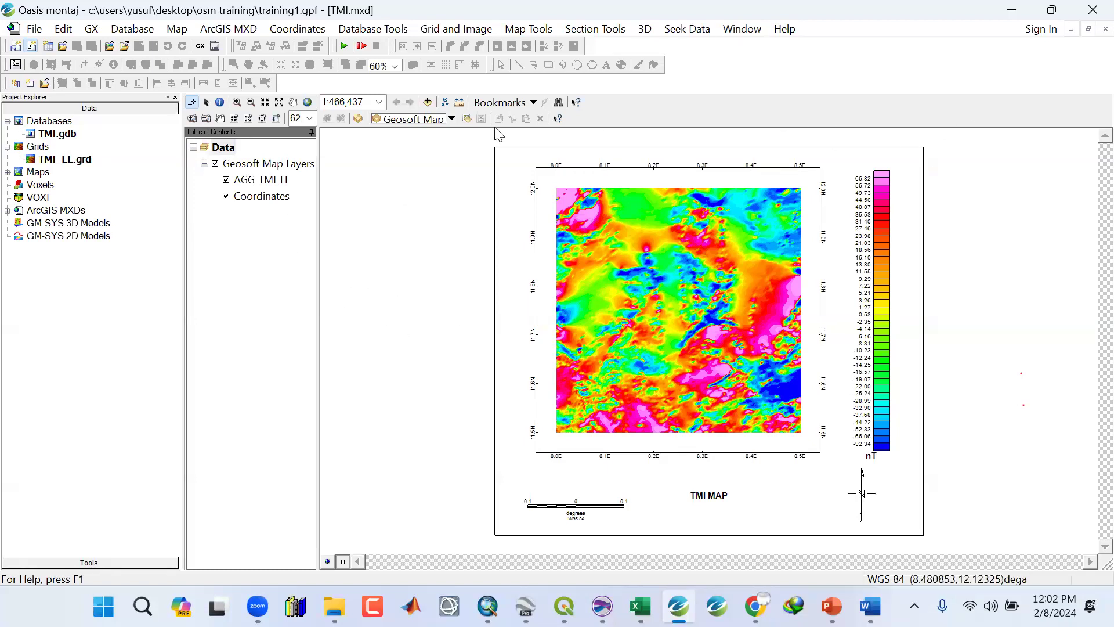
Close all open windows in the project, saving all modified documents.
{"action": "left_click", "coordinate": [744, 30]}
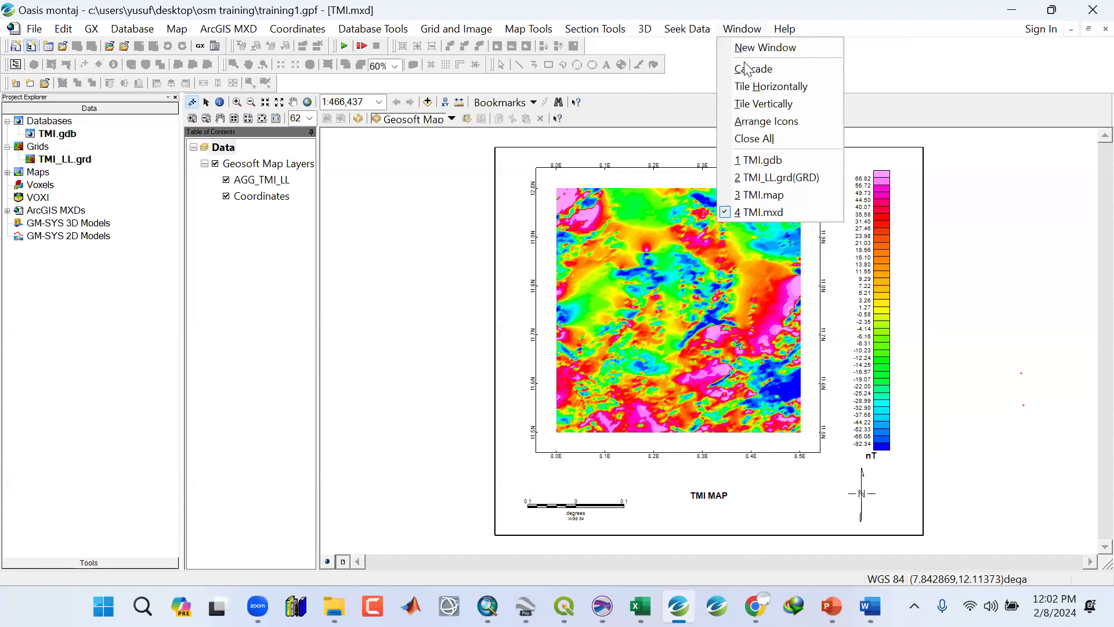
{"action": "left_click", "coordinate": [754, 143]}
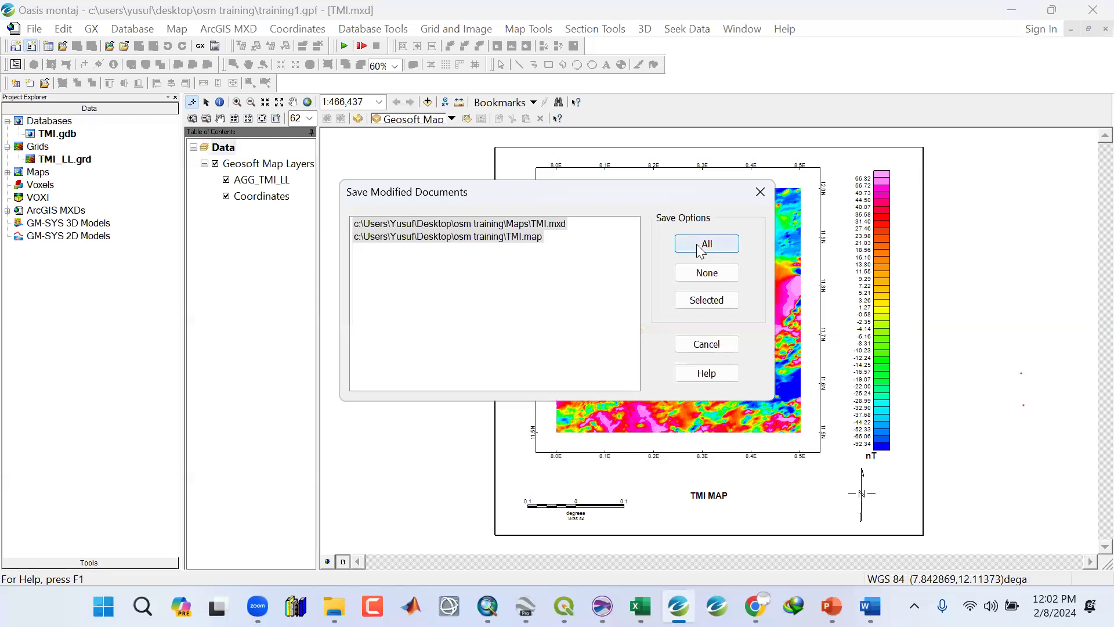
{"action": "left_click", "coordinate": [697, 245]}
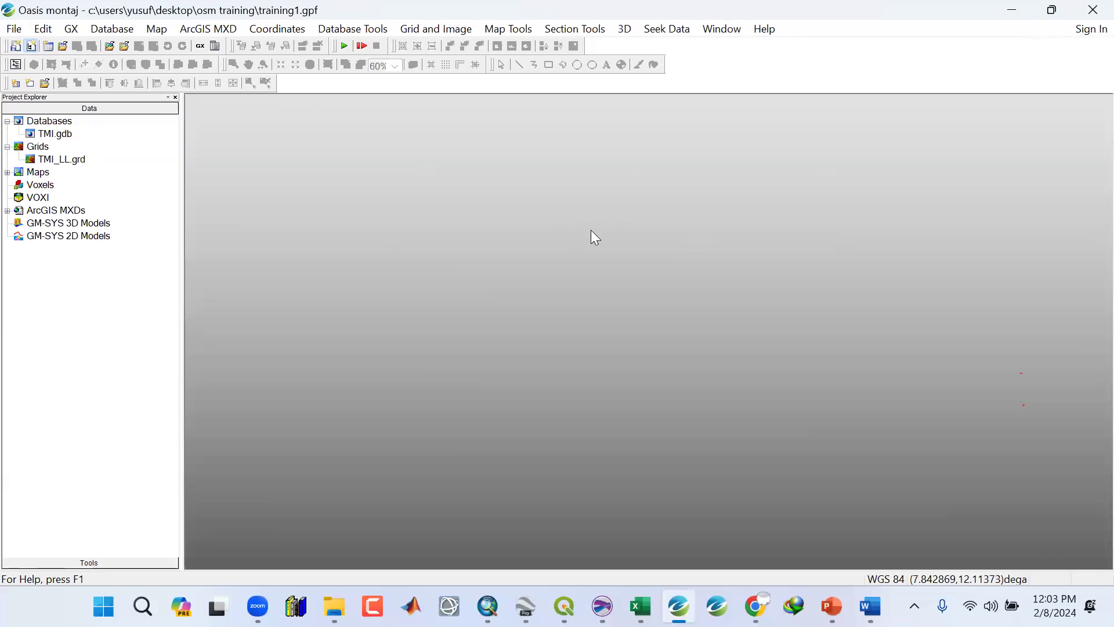
Reopen the TMI map from the project explorer and minimize the program.
{"action": "double_click", "coordinate": [48, 162]}
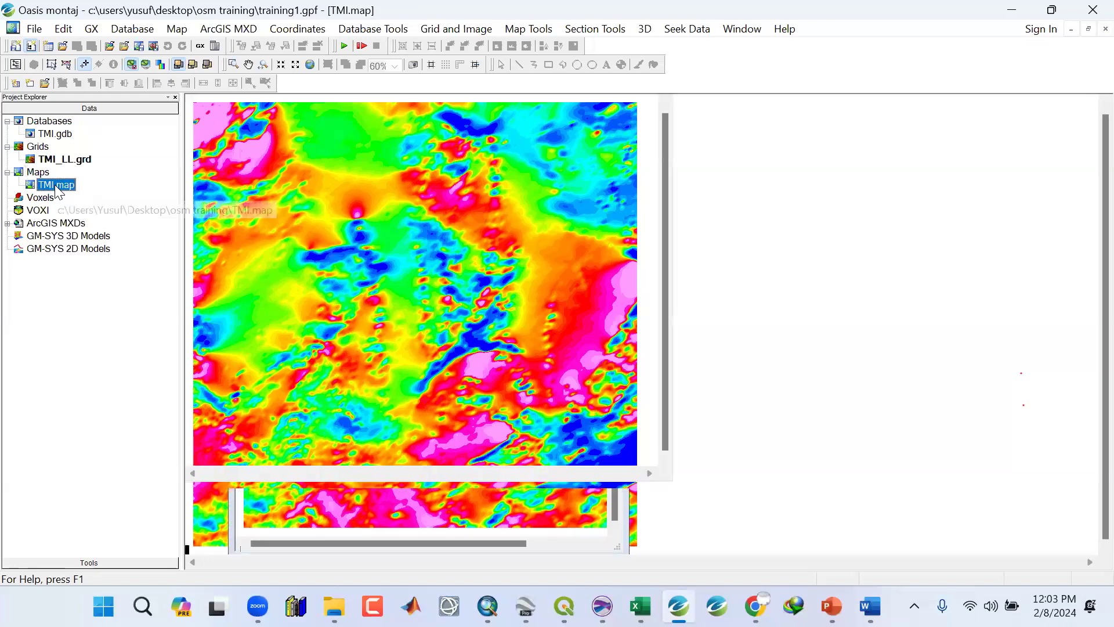
{"action": "left_click", "coordinate": [1009, 9]}
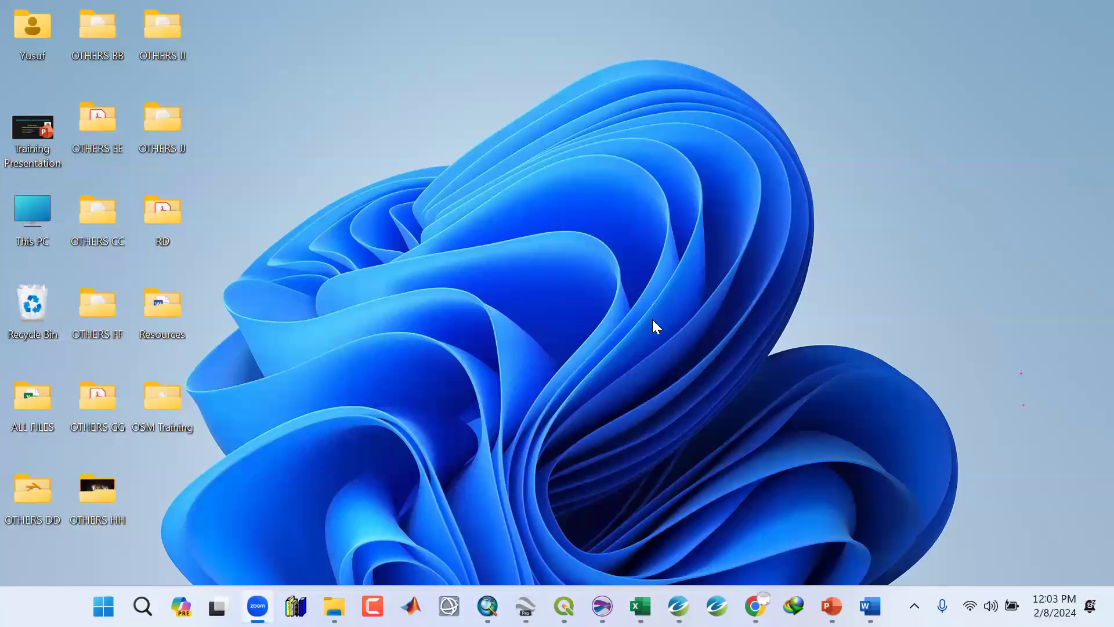
Open the TMI map document from the Maps folder of OSM Training in ArcMap.
{"action": "left_click", "coordinate": [469, 591]}
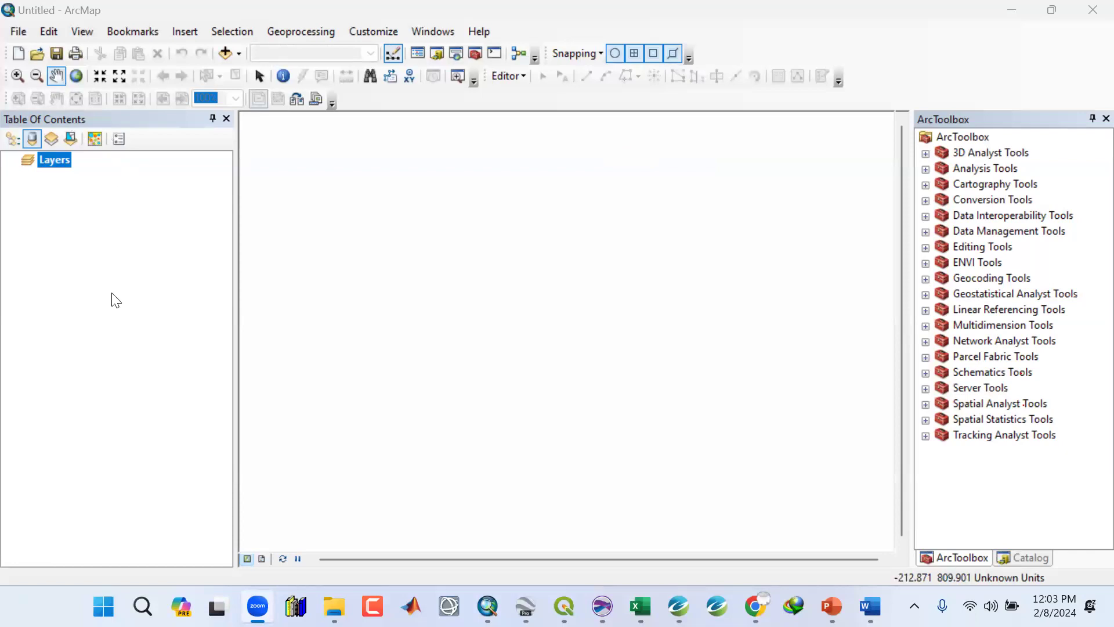
{"action": "left_click", "coordinate": [14, 31]}
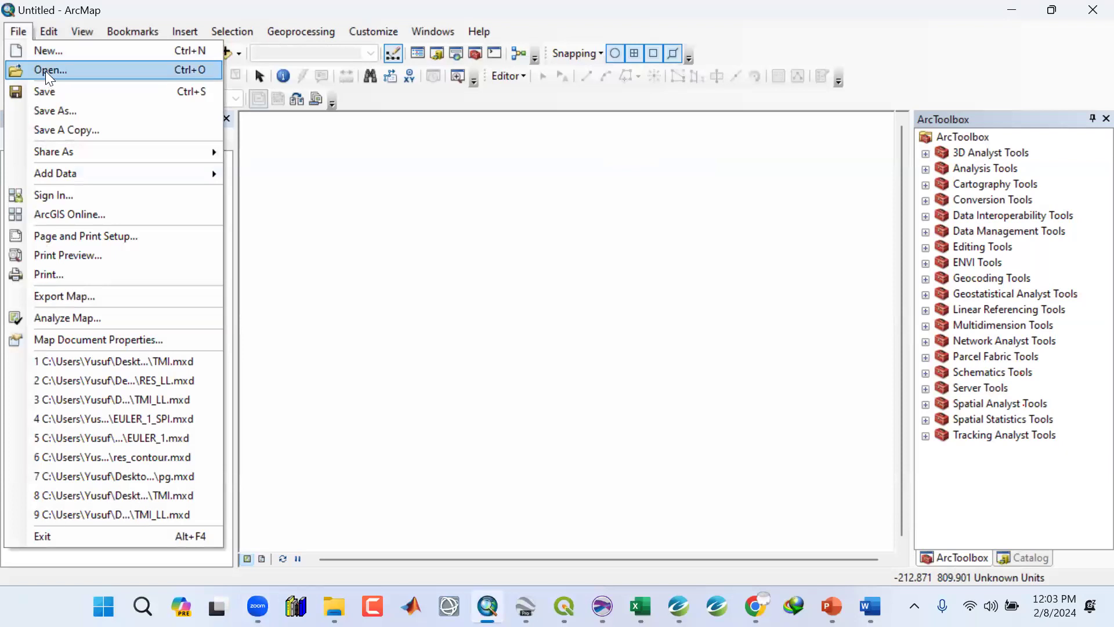
{"action": "left_click", "coordinate": [45, 70]}
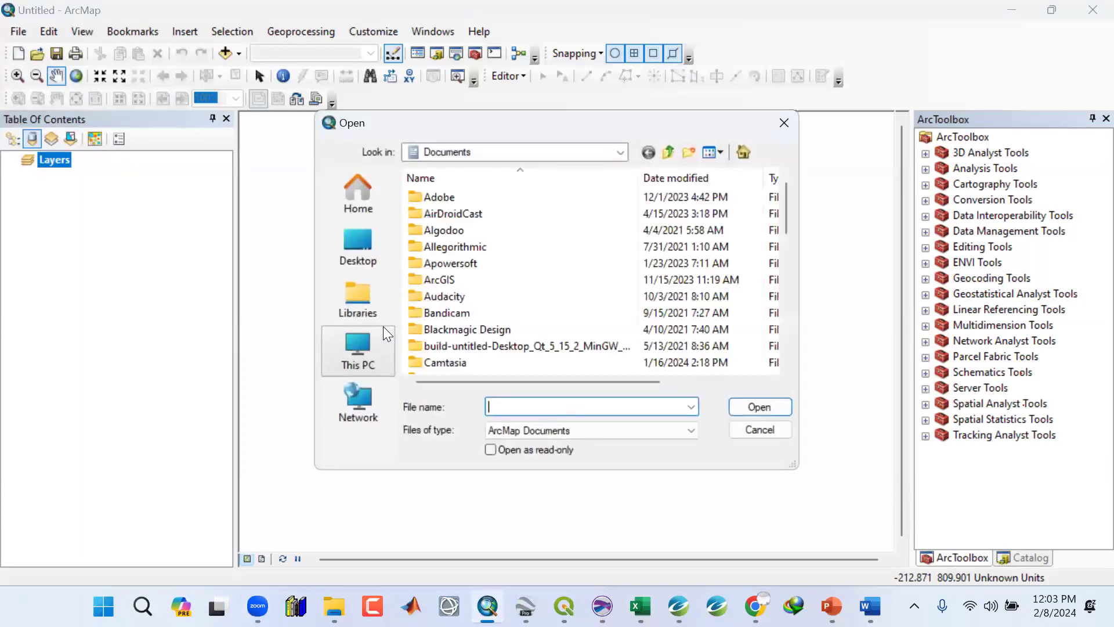
{"action": "left_click", "coordinate": [340, 242]}
{"action": "scroll", "coordinate": [538, 293], "scroll_direction": "down", "scroll_amount": 3}
{"action": "scroll", "coordinate": [531, 290], "scroll_direction": "down", "scroll_amount": 5}
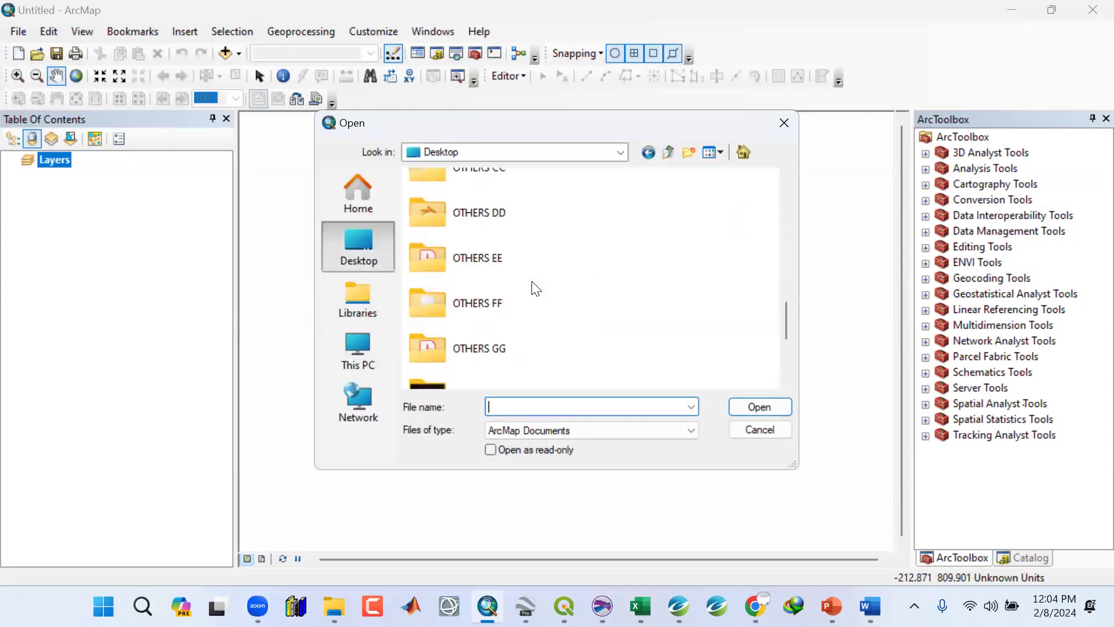
{"action": "scroll", "coordinate": [531, 289], "scroll_direction": "up", "scroll_amount": 5}
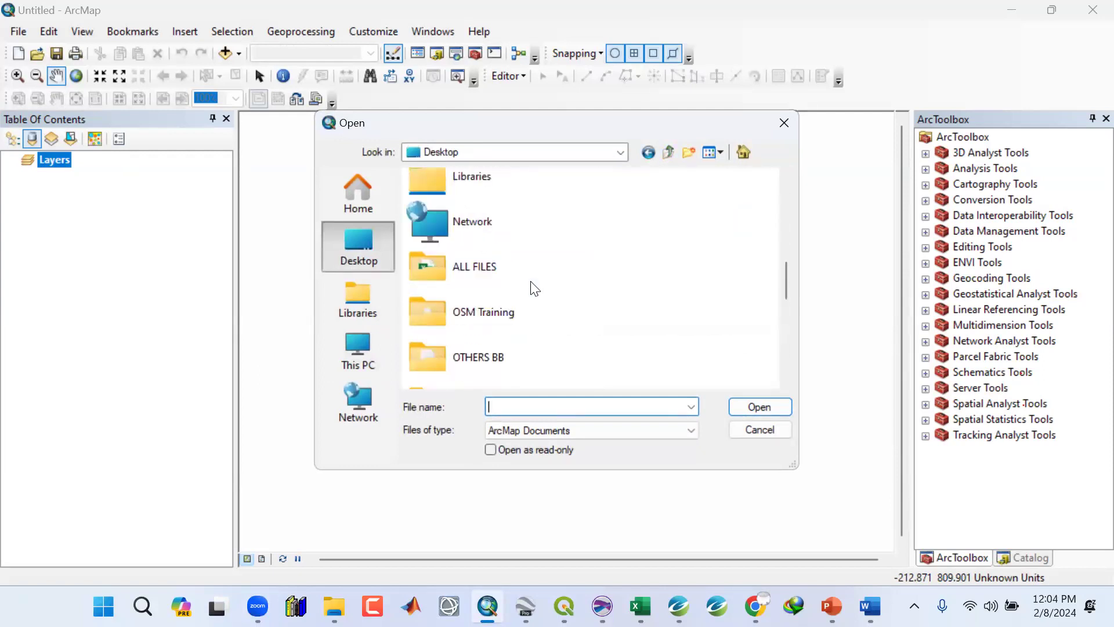
{"action": "double_click", "coordinate": [485, 302]}
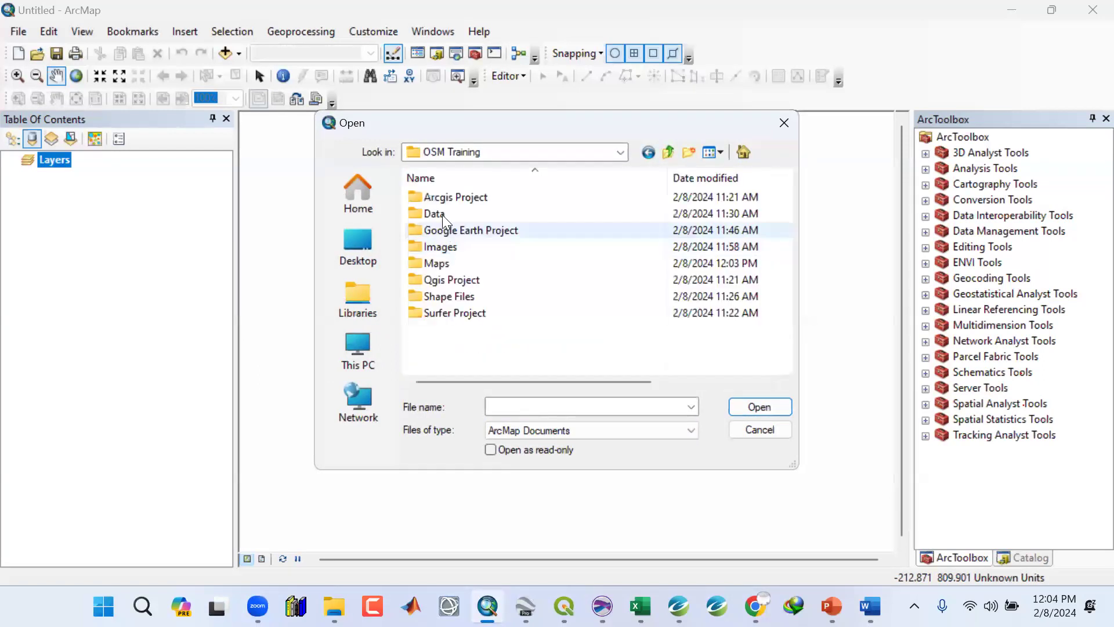
{"action": "double_click", "coordinate": [439, 264]}
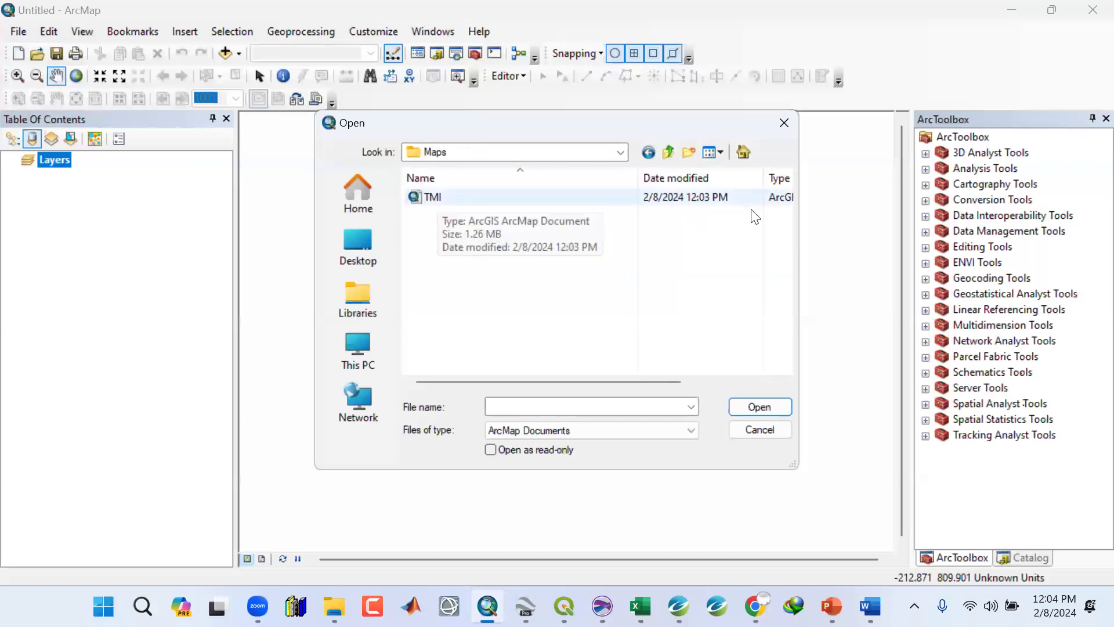
{"action": "left_click_drag", "start_coordinate": [798, 232], "coordinate": [849, 232]}
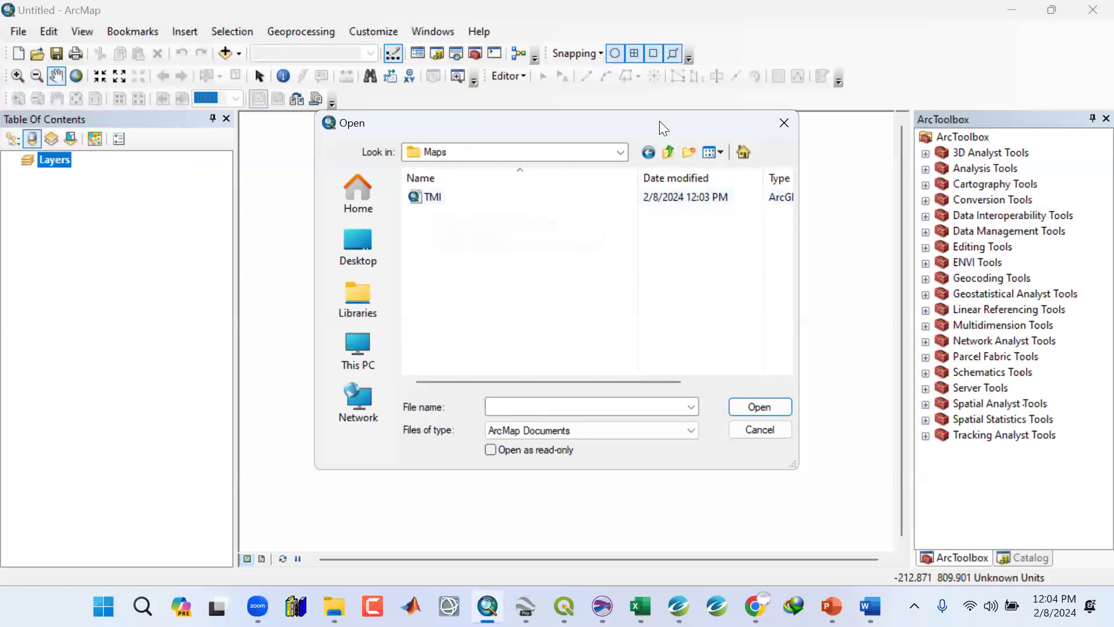
{"action": "left_click_drag", "start_coordinate": [630, 124], "coordinate": [391, 134]}
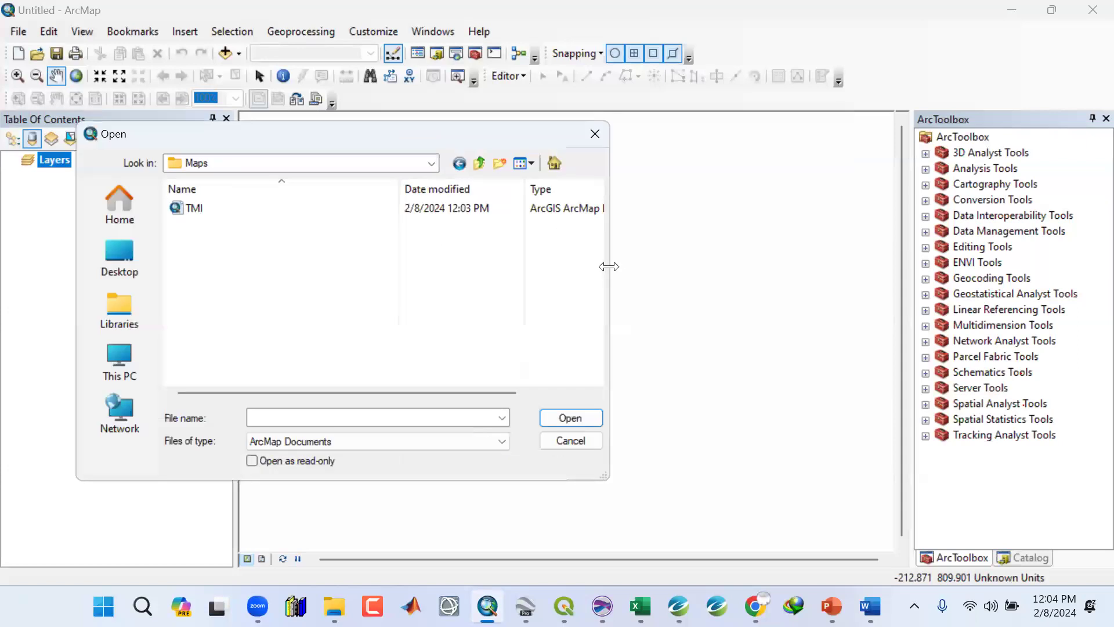
{"action": "left_click_drag", "start_coordinate": [608, 266], "coordinate": [813, 267]}
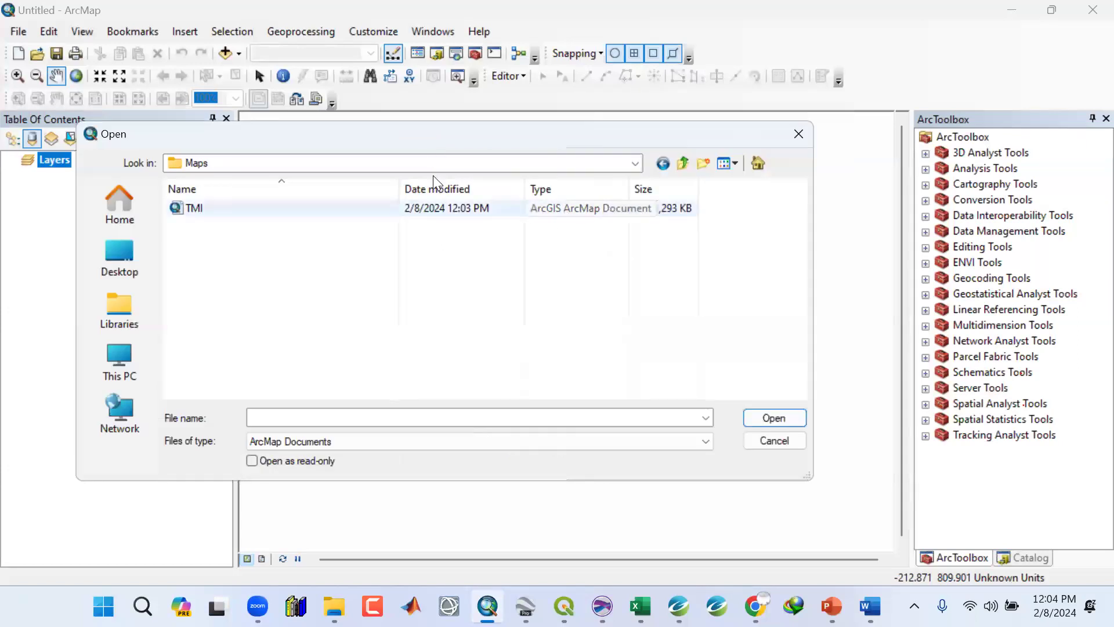
{"action": "left_click_drag", "start_coordinate": [405, 136], "coordinate": [499, 135]}
{"action": "left_click", "coordinate": [292, 205]}
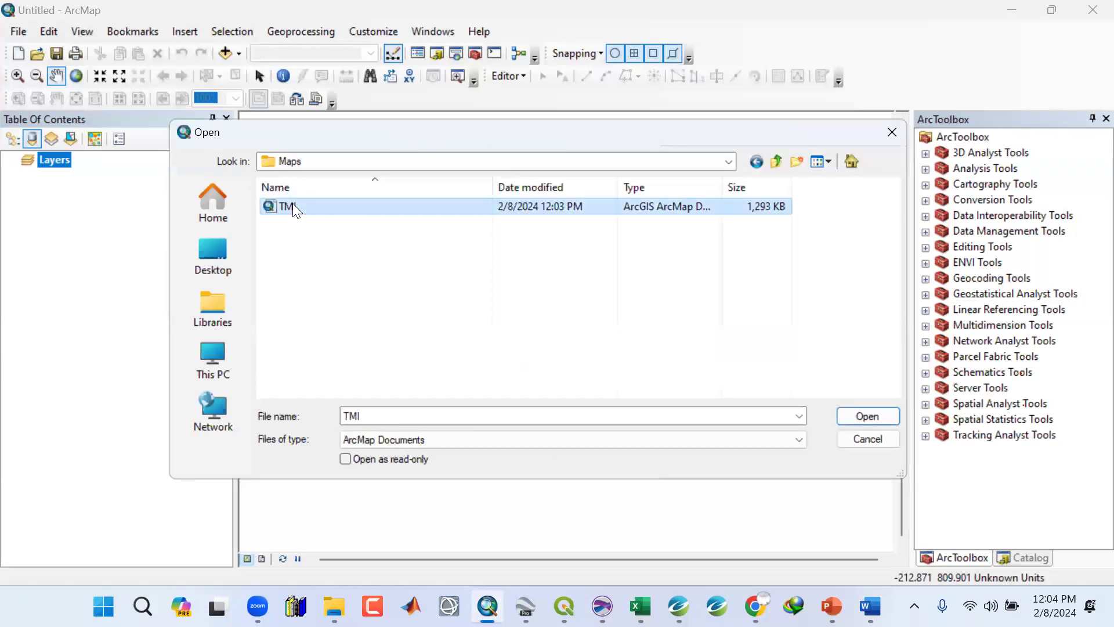
{"action": "left_click", "coordinate": [877, 422]}
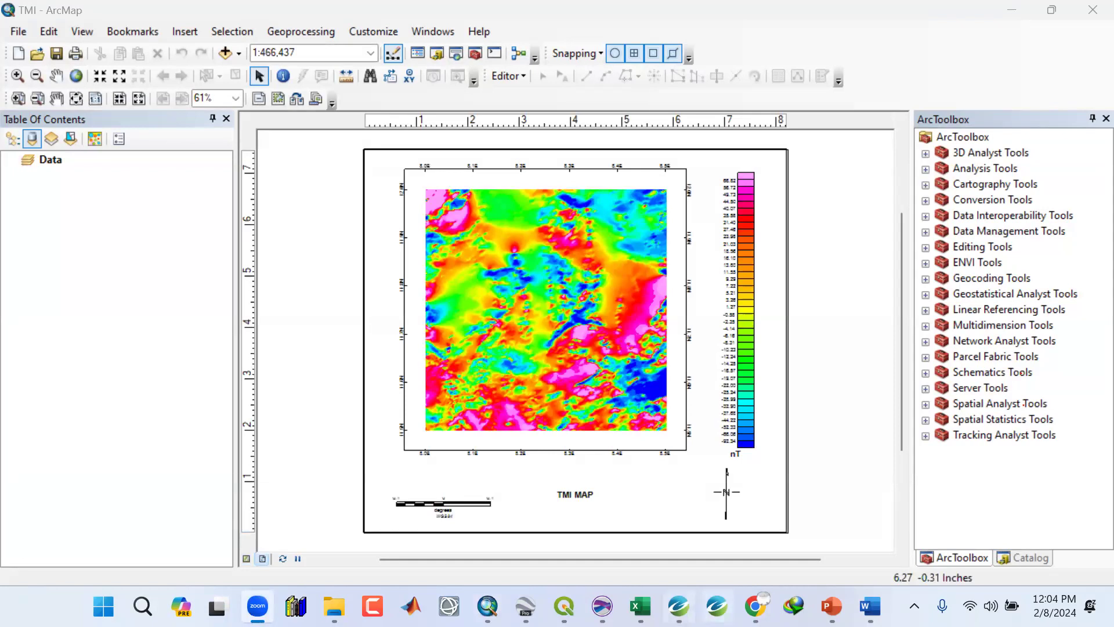
Open the reference TMI.jpg image from the Images folder to compare layouts, then minimize it.
{"action": "mouse_move", "coordinate": [679, 606]}
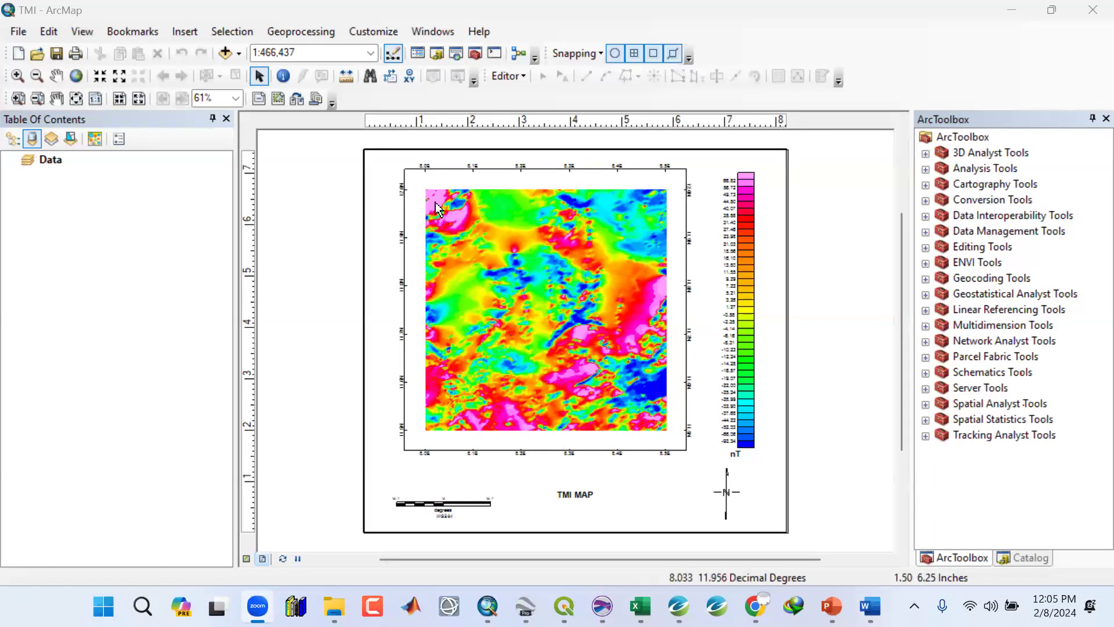
{"action": "mouse_move", "coordinate": [337, 602]}
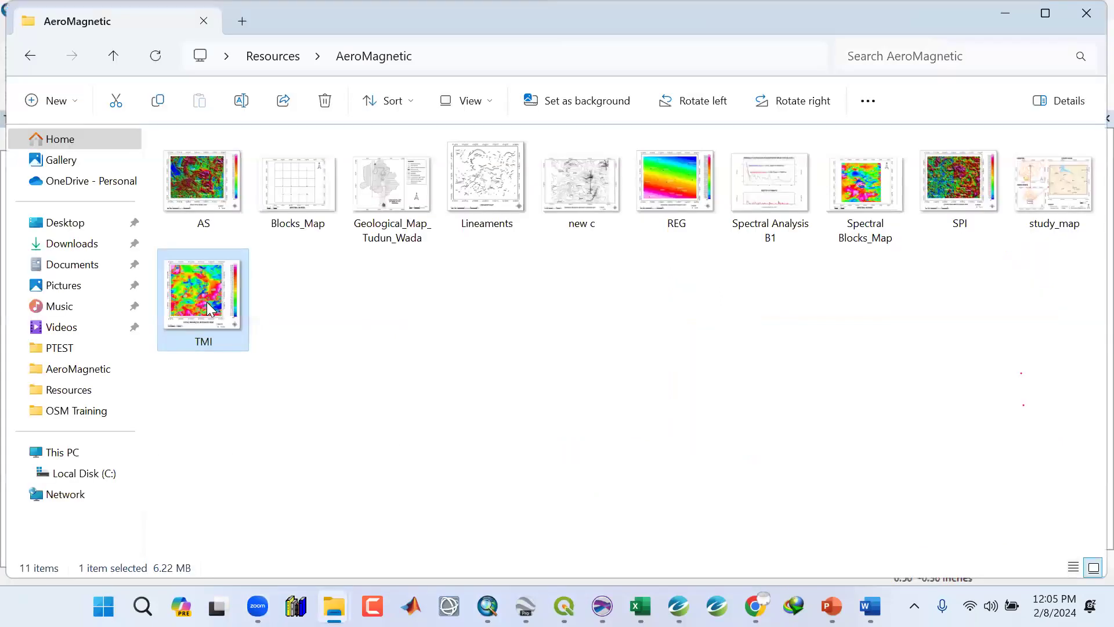
{"action": "double_click", "coordinate": [206, 302]}
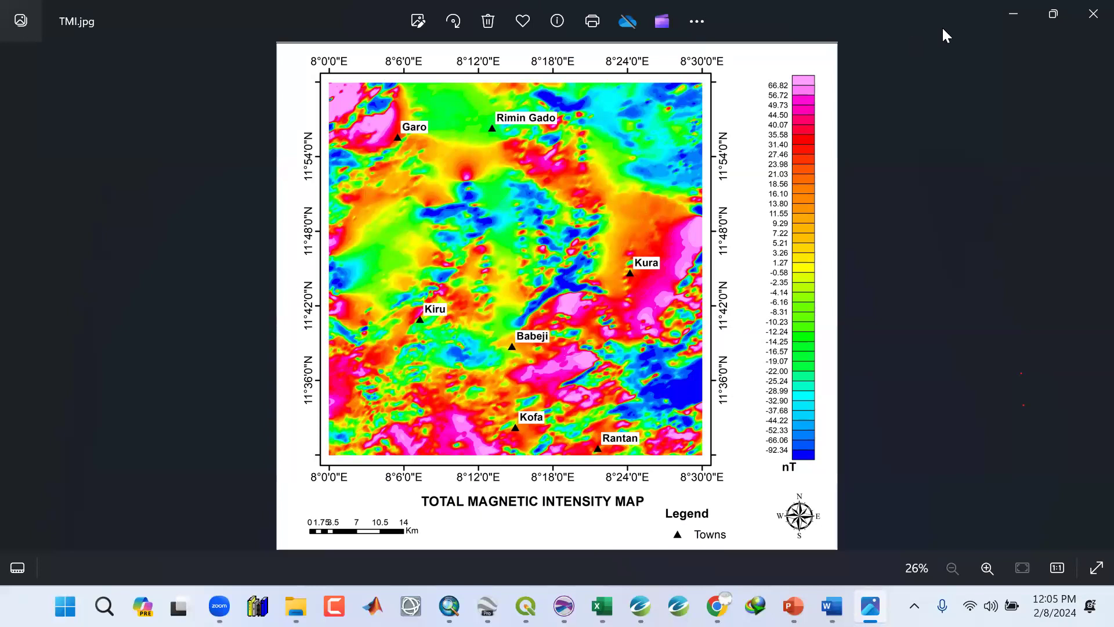
{"action": "left_click", "coordinate": [1011, 16]}
{"action": "left_click", "coordinate": [1012, 15]}
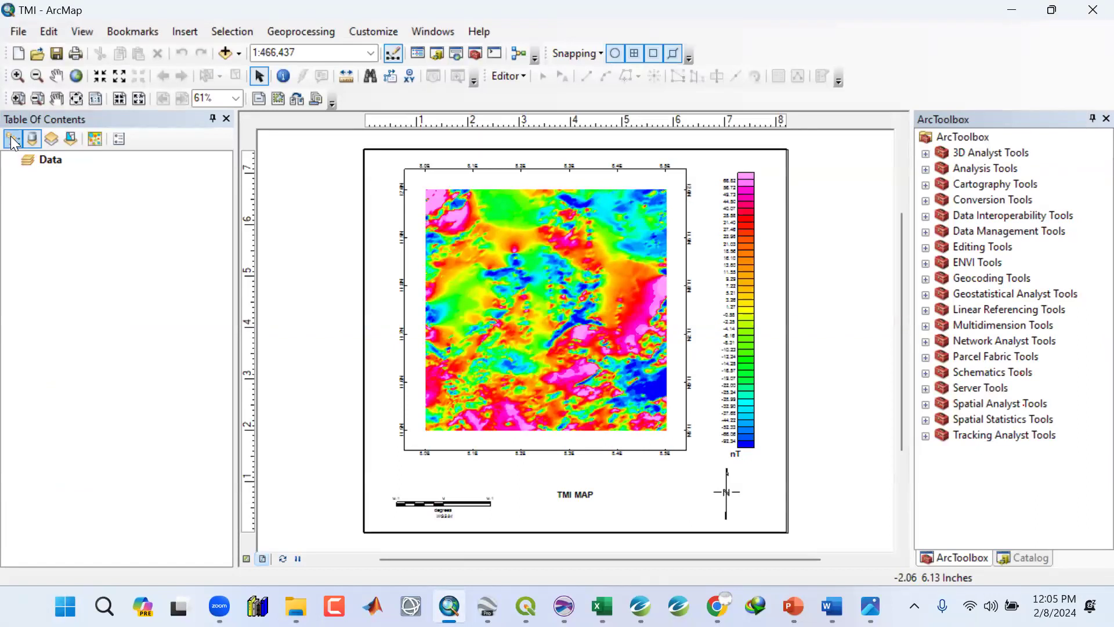
Switch the table of contents listing modes and toggle the AGG_TMI_LL and Coordinates layers off and back on.
{"action": "left_click", "coordinate": [32, 140]}
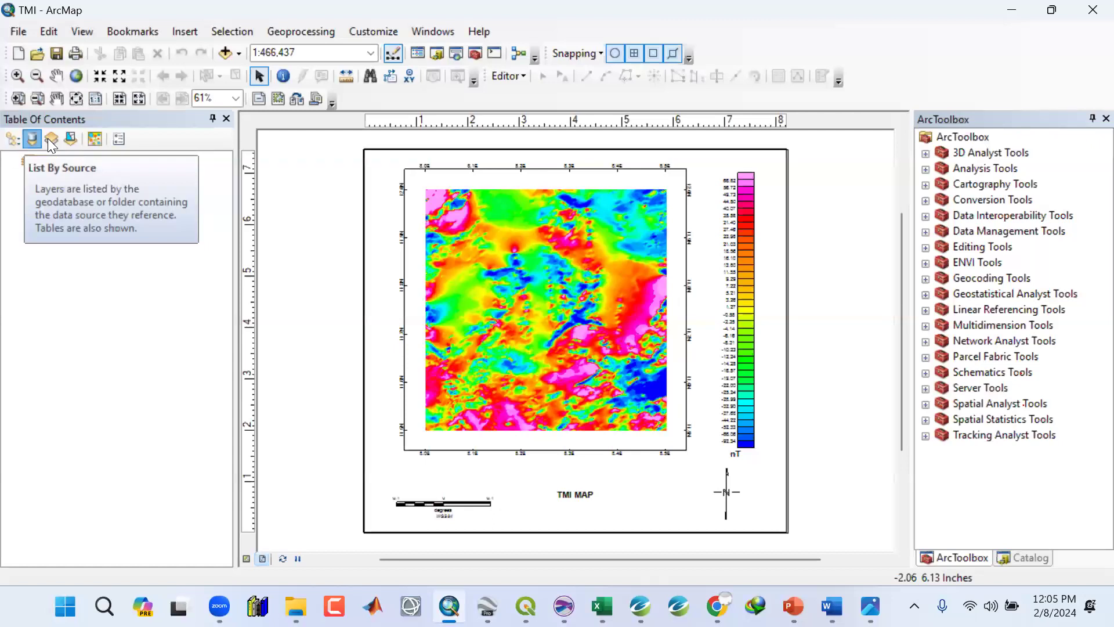
{"action": "left_click", "coordinate": [50, 143]}
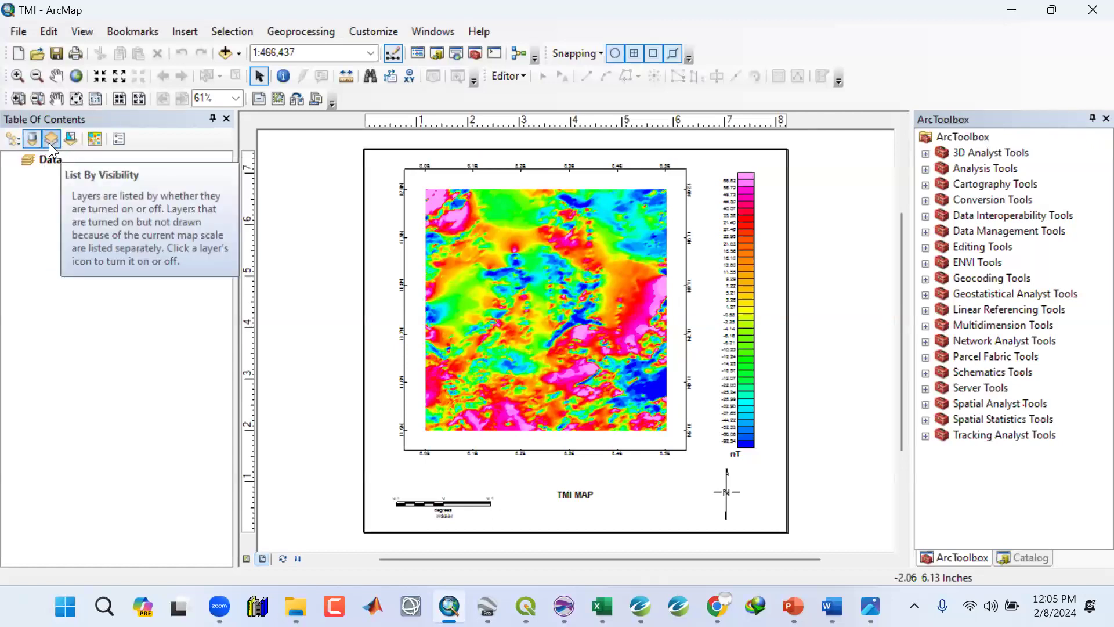
{"action": "left_click", "coordinate": [49, 143]}
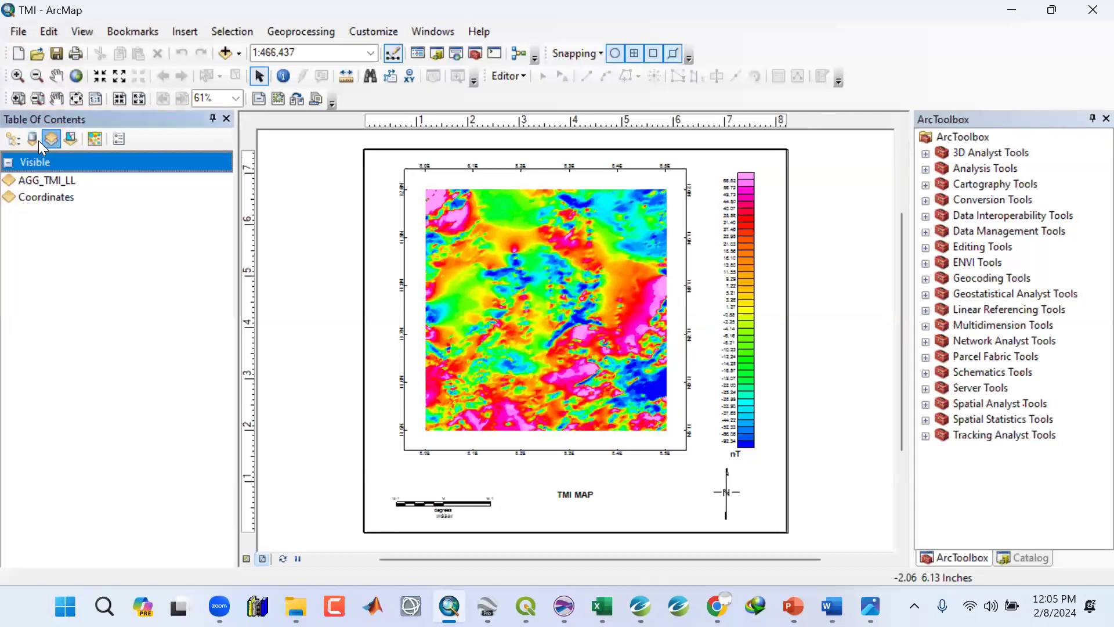
{"action": "left_click", "coordinate": [13, 139]}
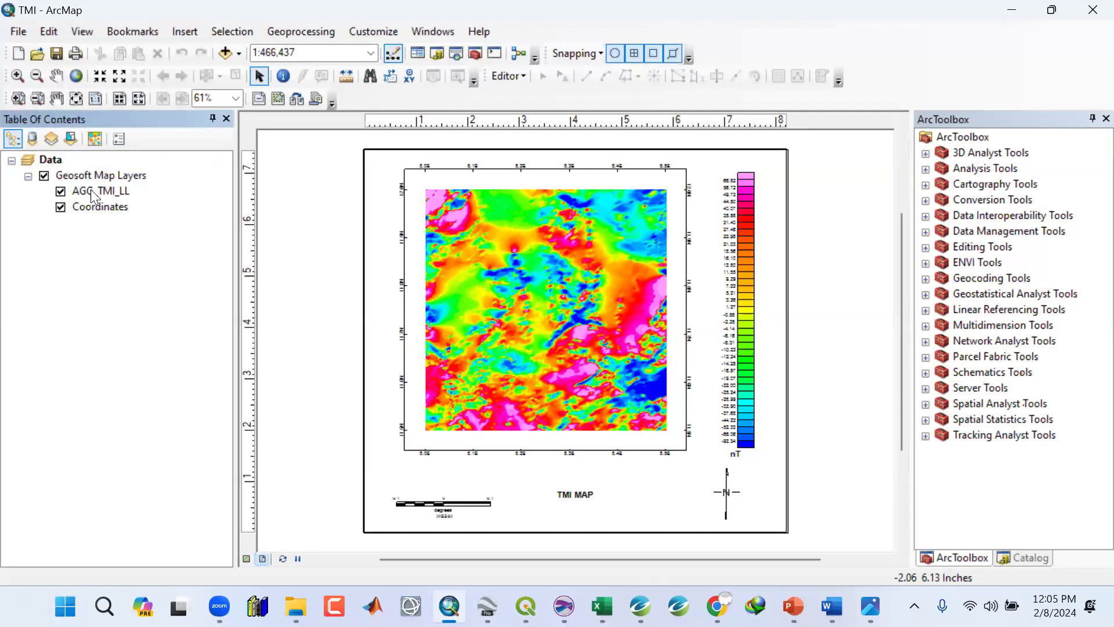
{"action": "left_click", "coordinate": [61, 191]}
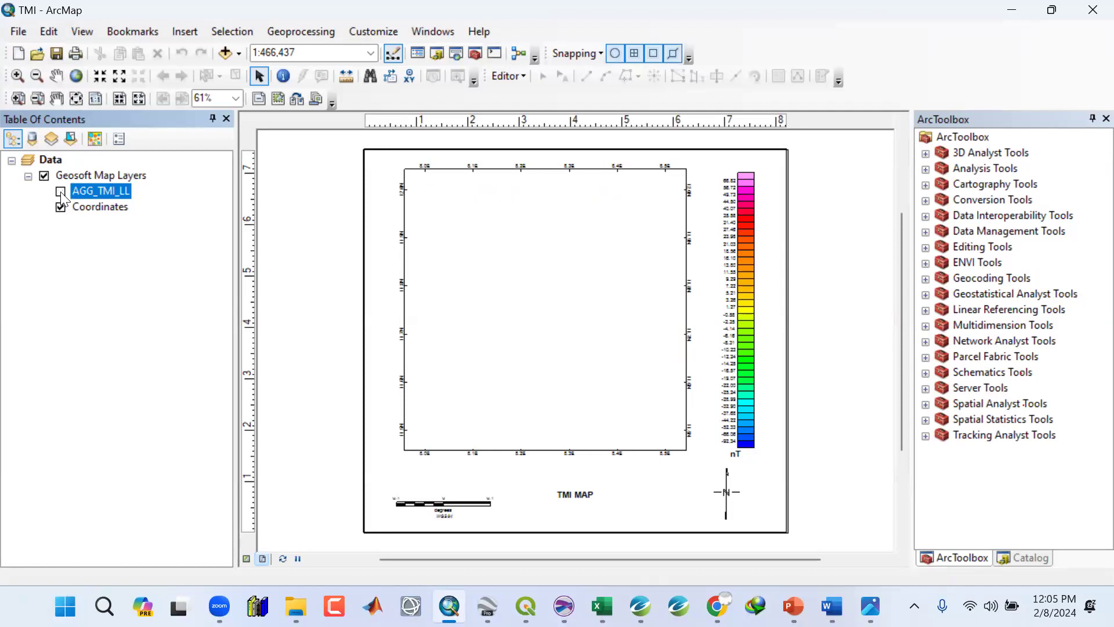
{"action": "left_click", "coordinate": [60, 192]}
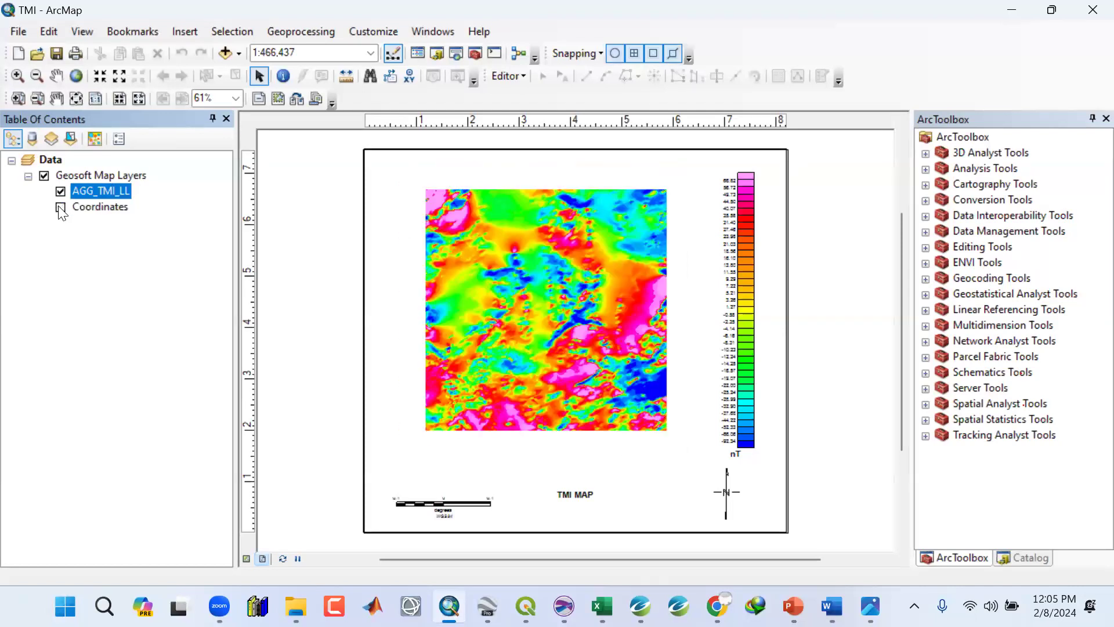
{"action": "left_click", "coordinate": [60, 207]}
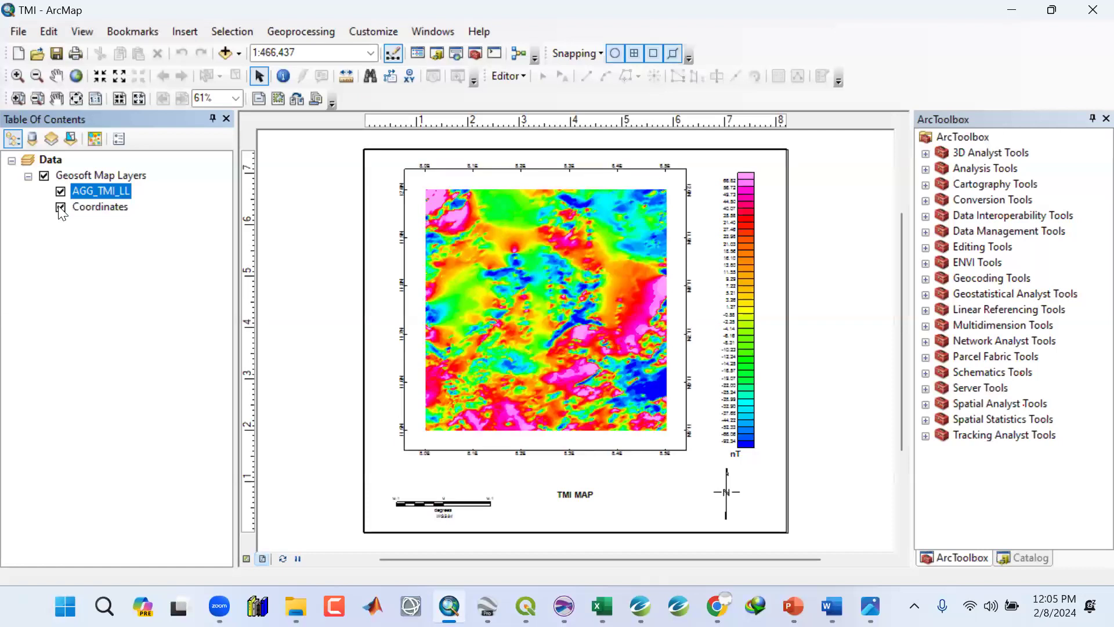
Delete the north arrow from the layout.
{"action": "left_click", "coordinate": [744, 253]}
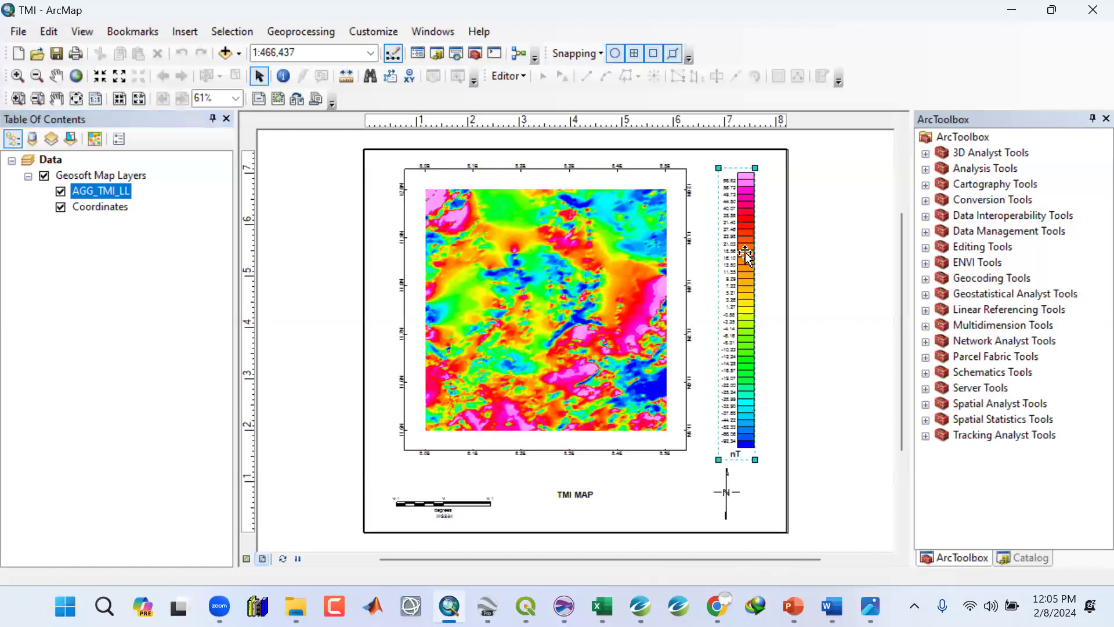
{"action": "left_click", "coordinate": [730, 498]}
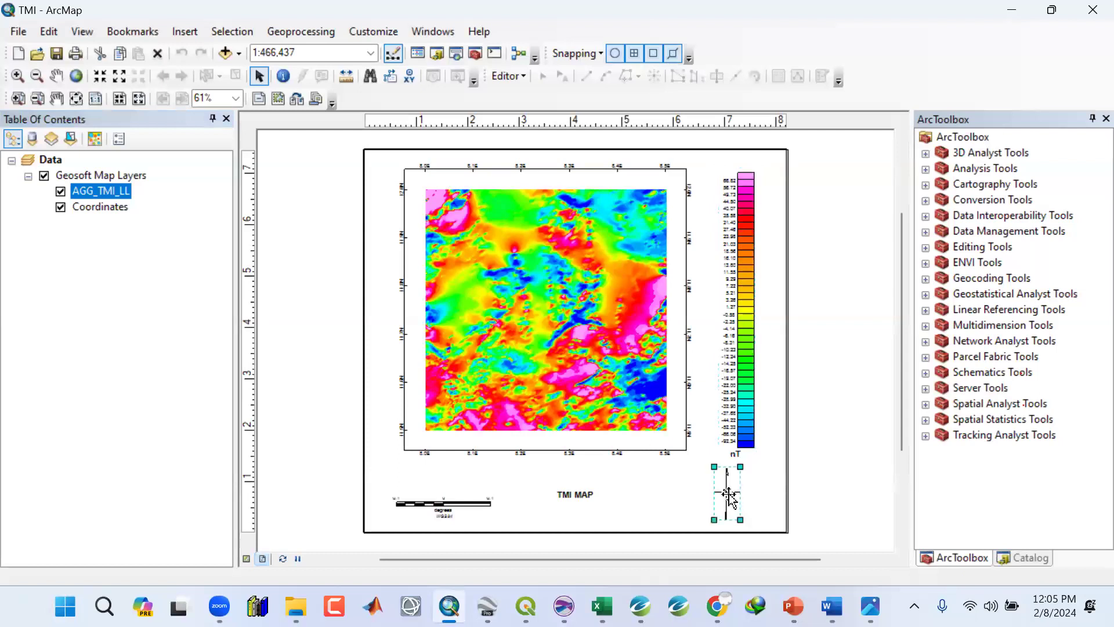
{"action": "key", "text": "Delete"}
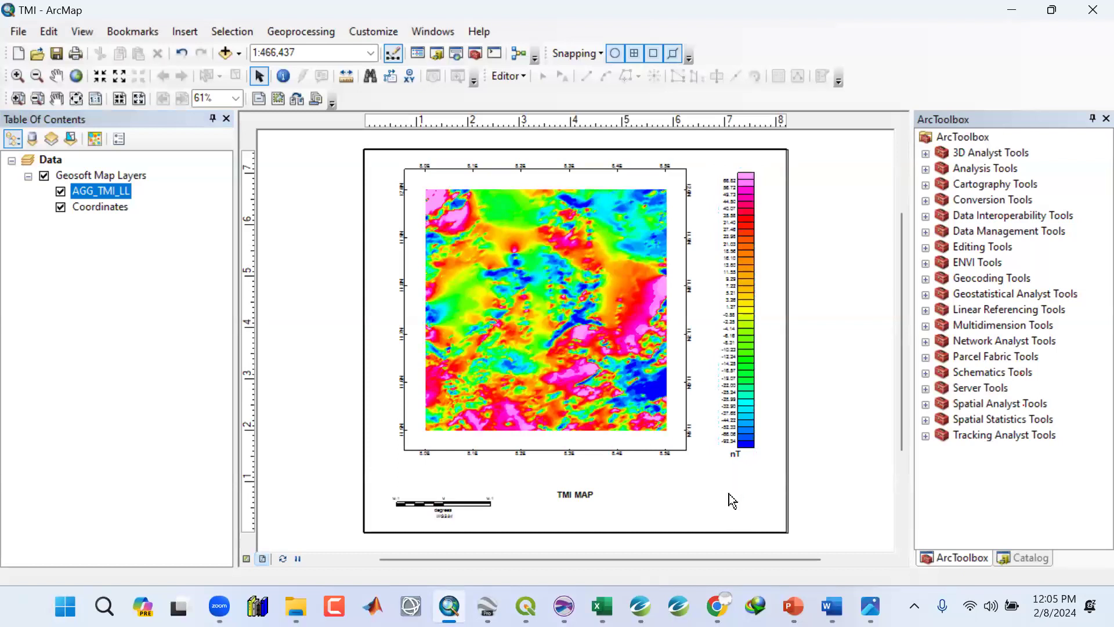
Delete the scale bar and the TMI MAP title text from the layout.
{"action": "left_click", "coordinate": [463, 503]}
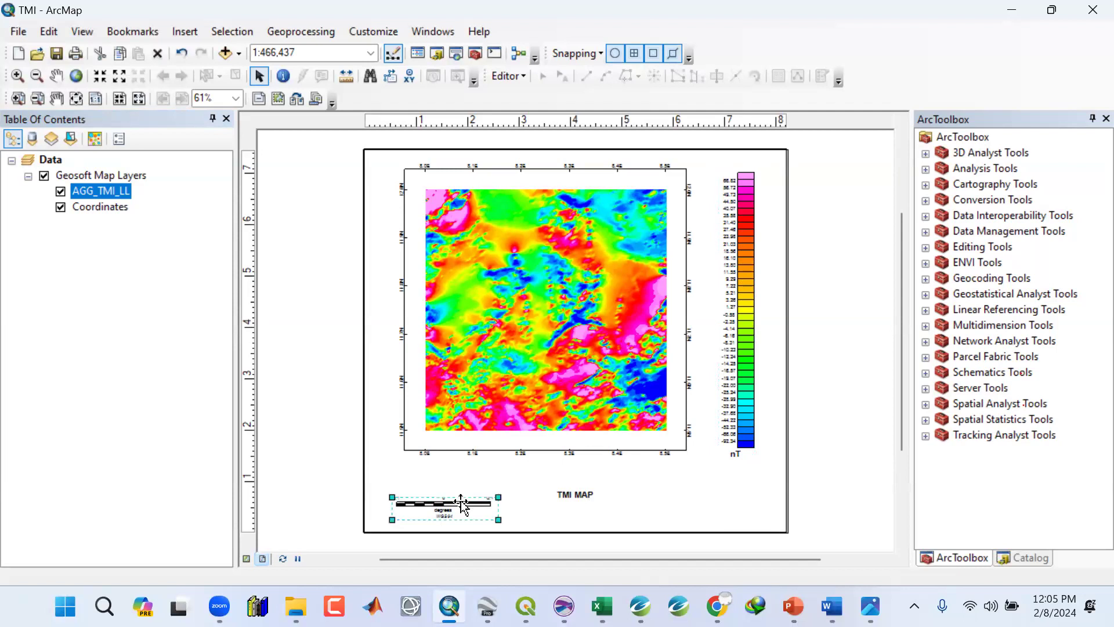
{"action": "key", "text": "Delete"}
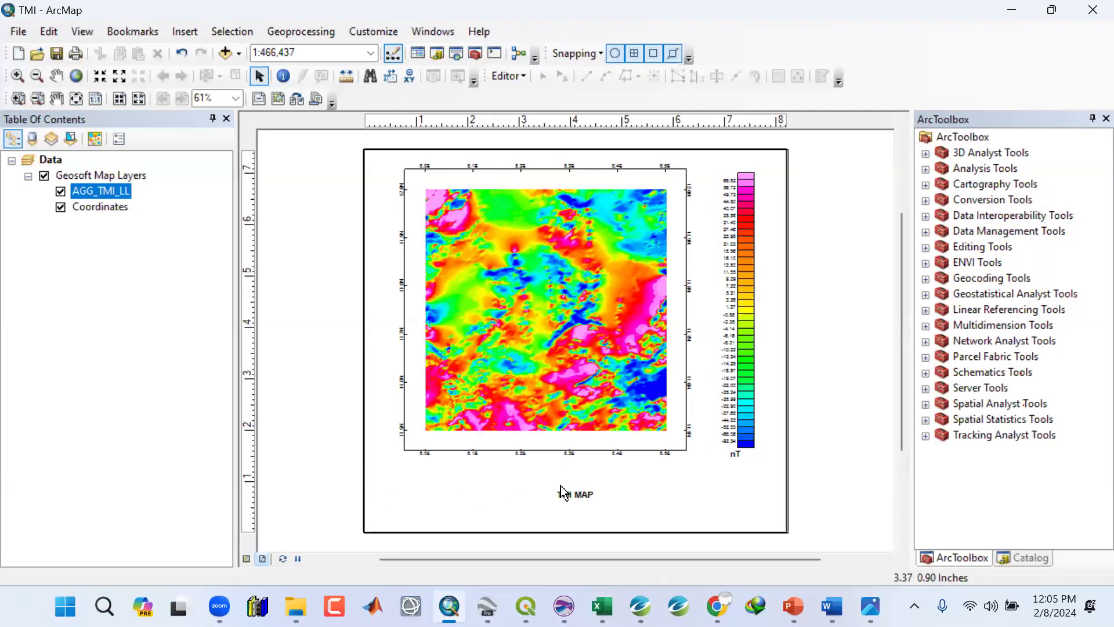
{"action": "left_click", "coordinate": [580, 495]}
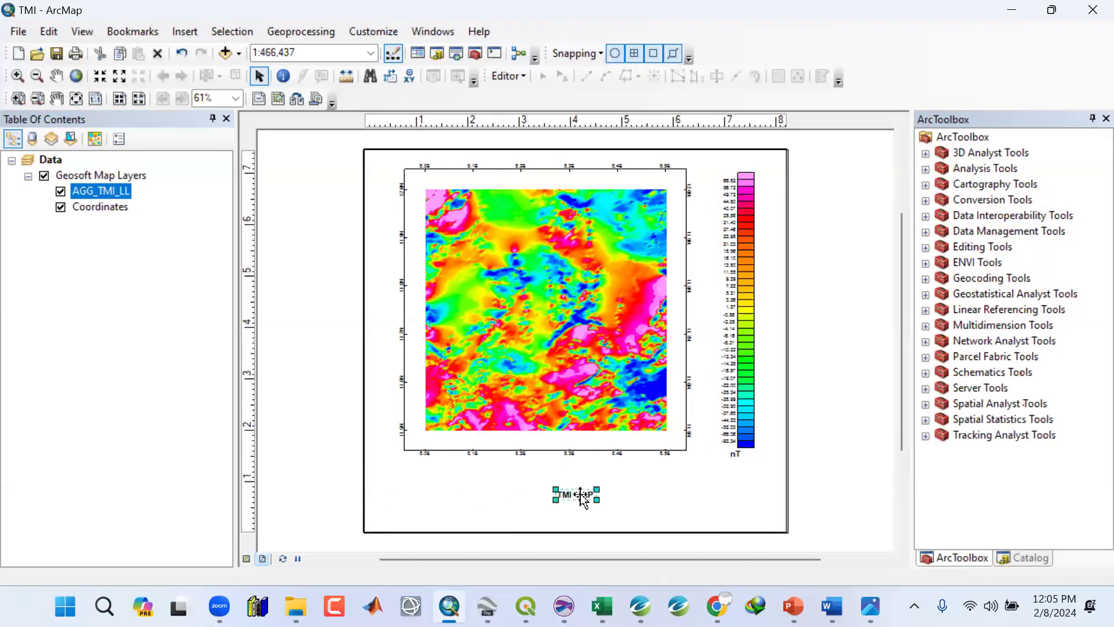
{"action": "key", "text": "Delete"}
Enlarge the colour legend slightly and nudge it right and down beside the map frame.
{"action": "left_click", "coordinate": [748, 390]}
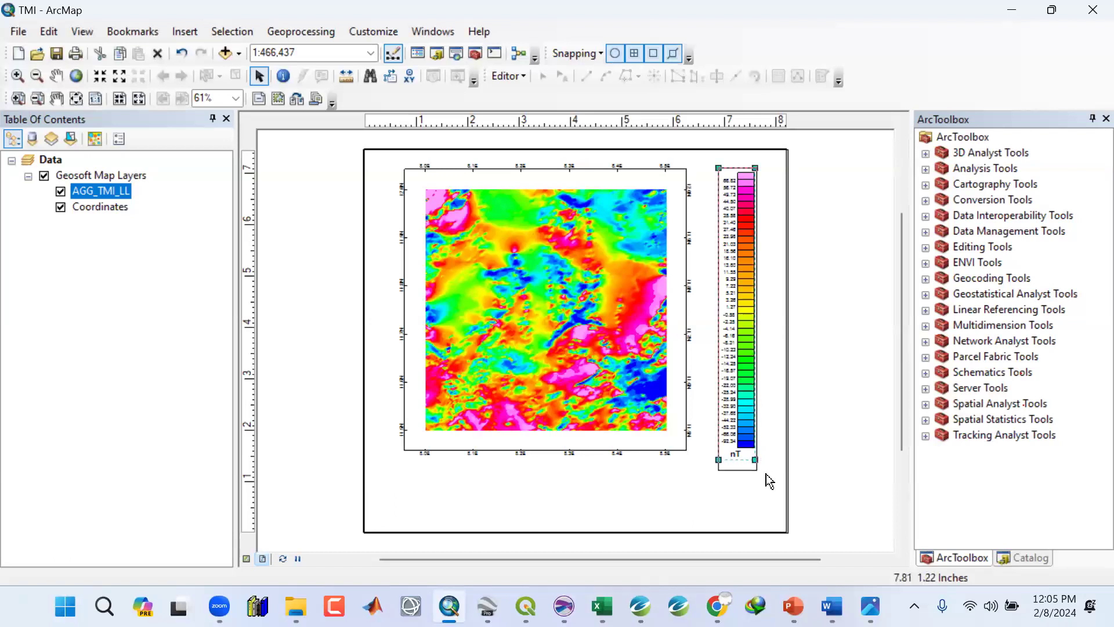
{"action": "left_click_drag", "start_coordinate": [762, 457], "coordinate": [756, 463]}
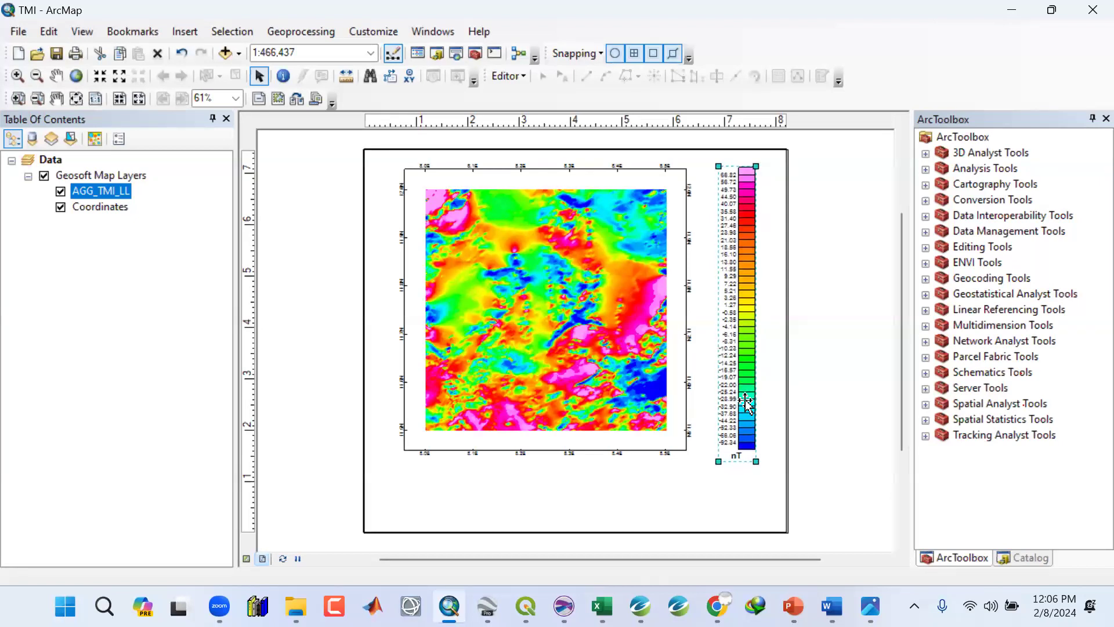
{"action": "key", "text": "Right"}
{"action": "key", "text": "Right"}
{"action": "key", "text": "Up"}
{"action": "key", "text": "Down"}
{"action": "key", "text": "Down"}
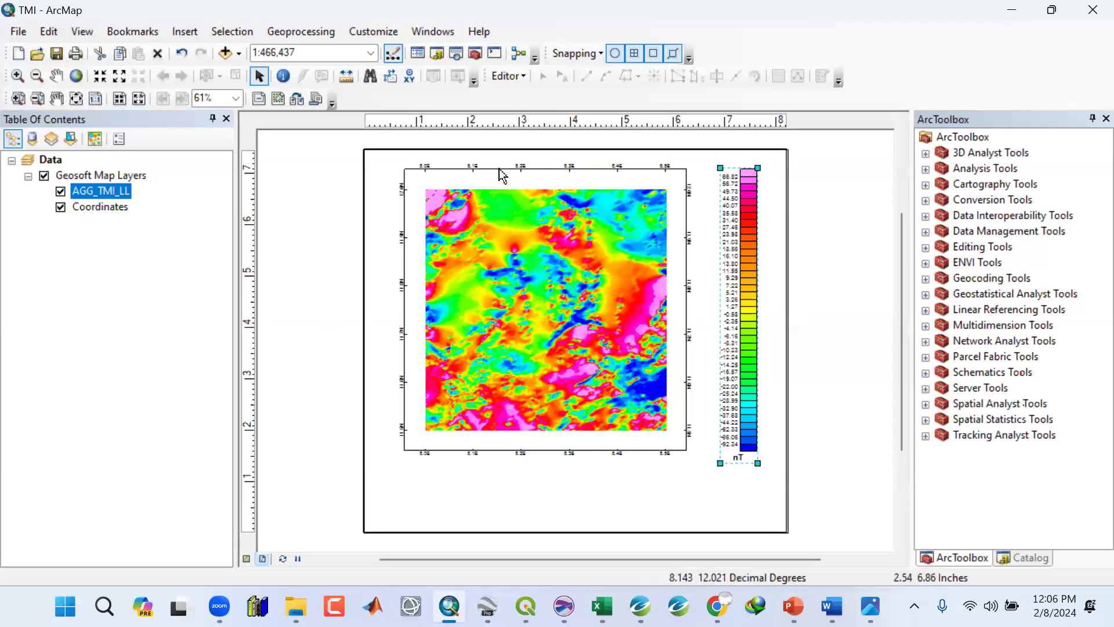
Zoom the map data frame in to a 1:400,000 scale and switch to Oasis montaj.
{"action": "left_click", "coordinate": [468, 170]}
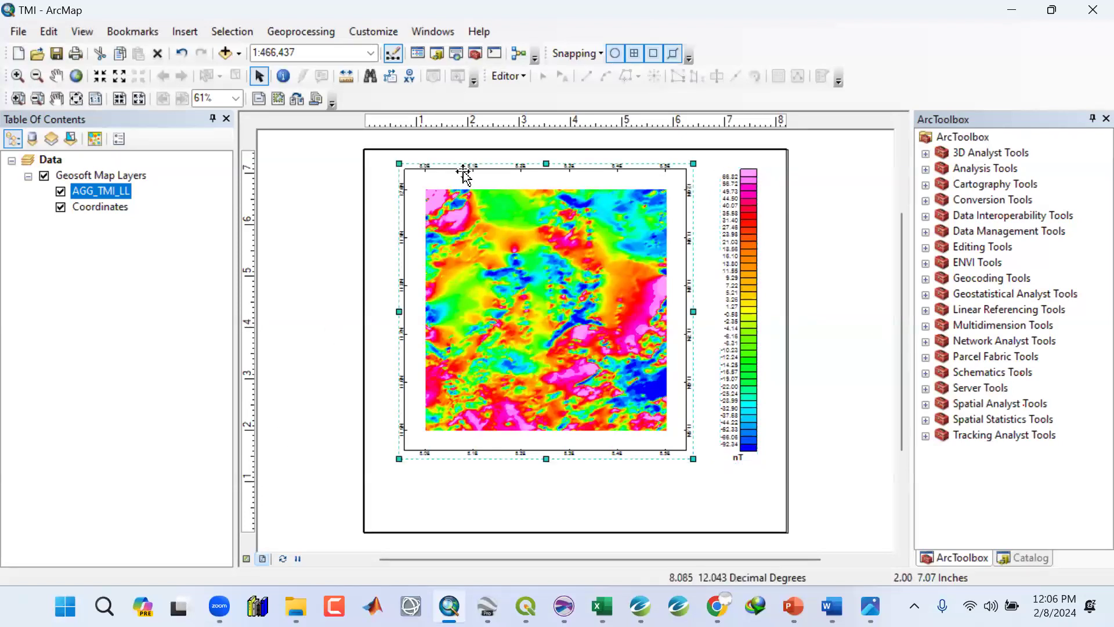
{"action": "left_click", "coordinate": [99, 76]}
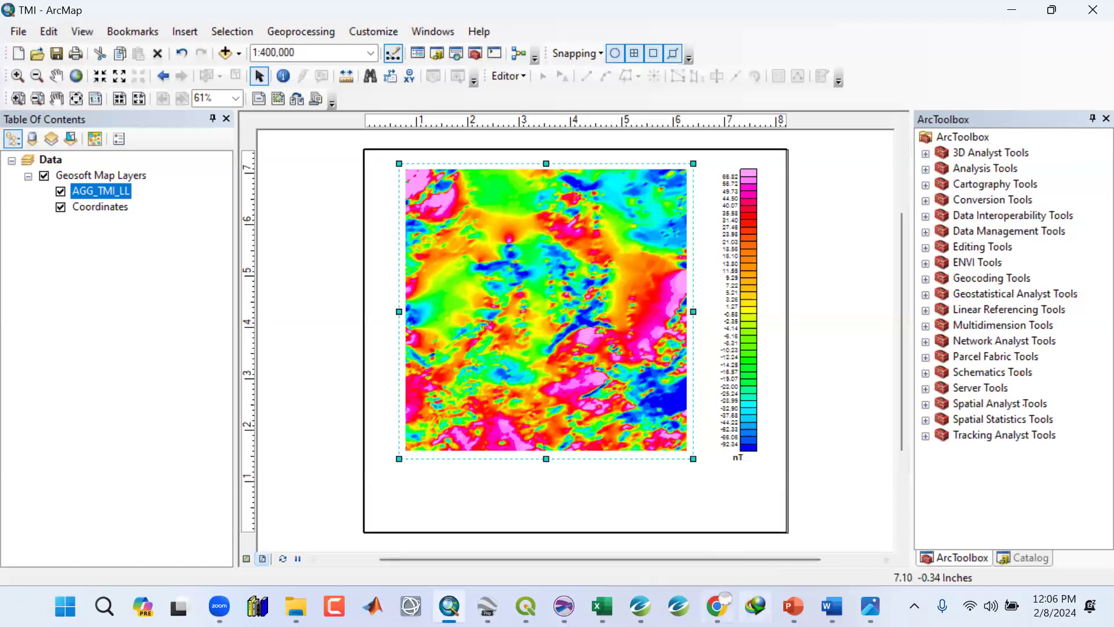
{"action": "left_click", "coordinate": [640, 605]}
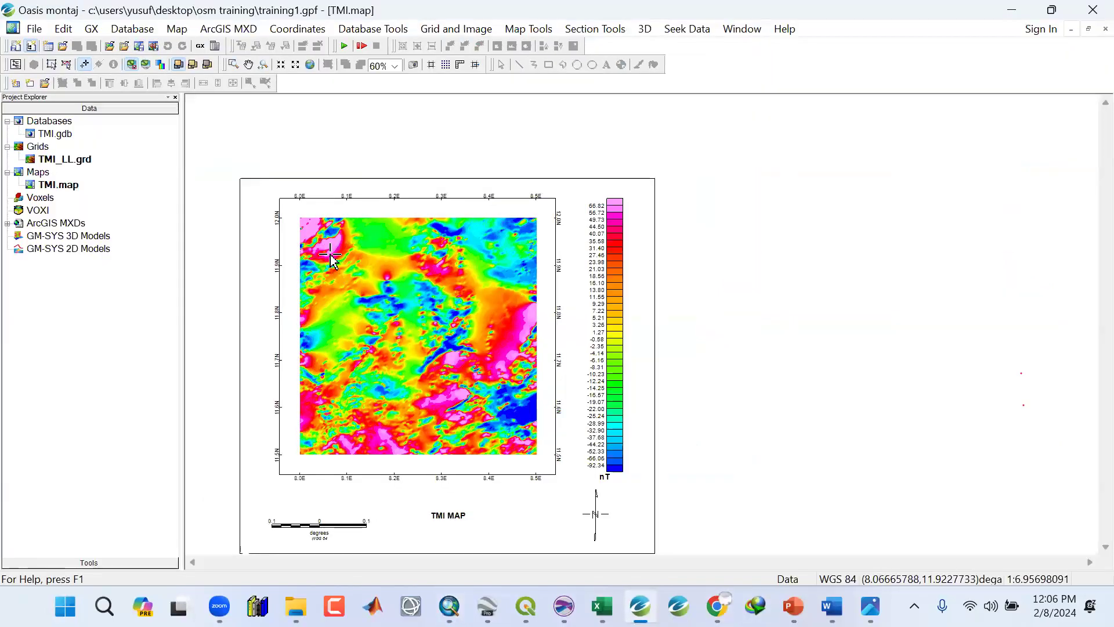
Zoom into the Oasis montaj map to examine the spacing of its latitude and longitude labels.
{"action": "scroll", "coordinate": [329, 256], "scroll_direction": "up", "scroll_amount": 3}
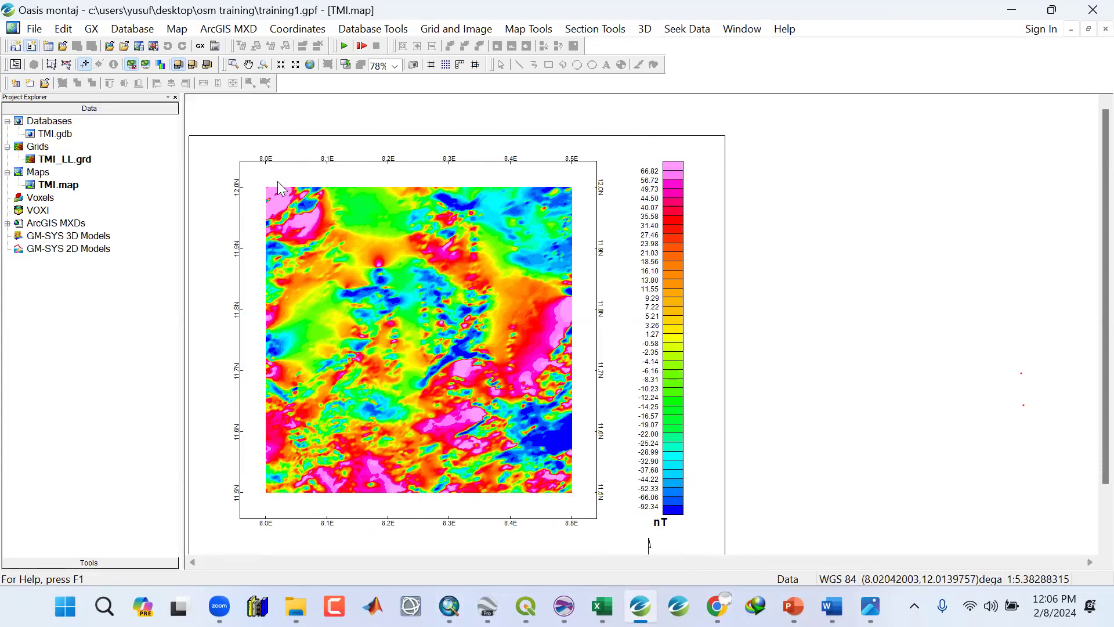
{"action": "scroll", "coordinate": [343, 528], "scroll_direction": "up", "scroll_amount": 2}
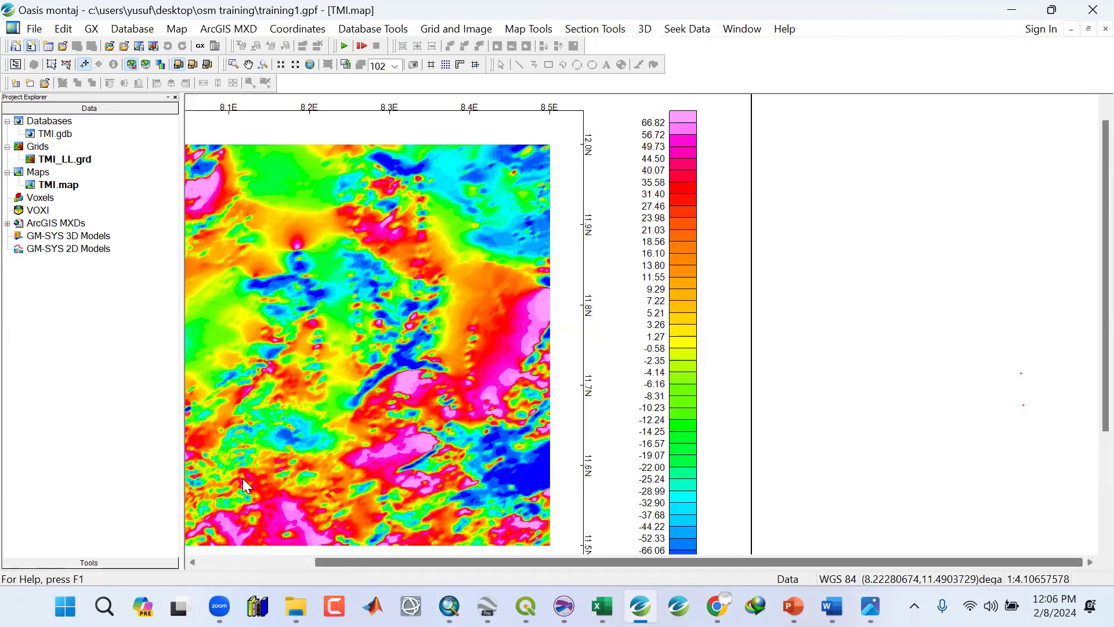
{"action": "scroll", "coordinate": [265, 108], "scroll_direction": "left", "scroll_amount": 2}
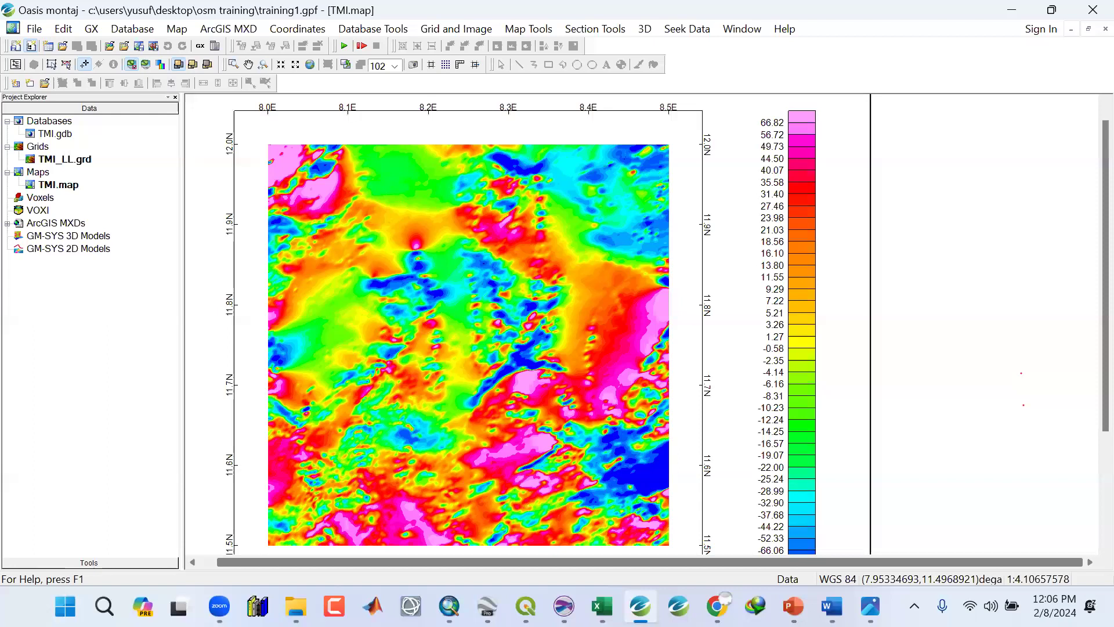
Open Calculator, compute 0.1 × 60 to convert the label interval to minutes, and close it.
{"action": "left_click", "coordinate": [65, 607]}
{"action": "type", "text": "c"}
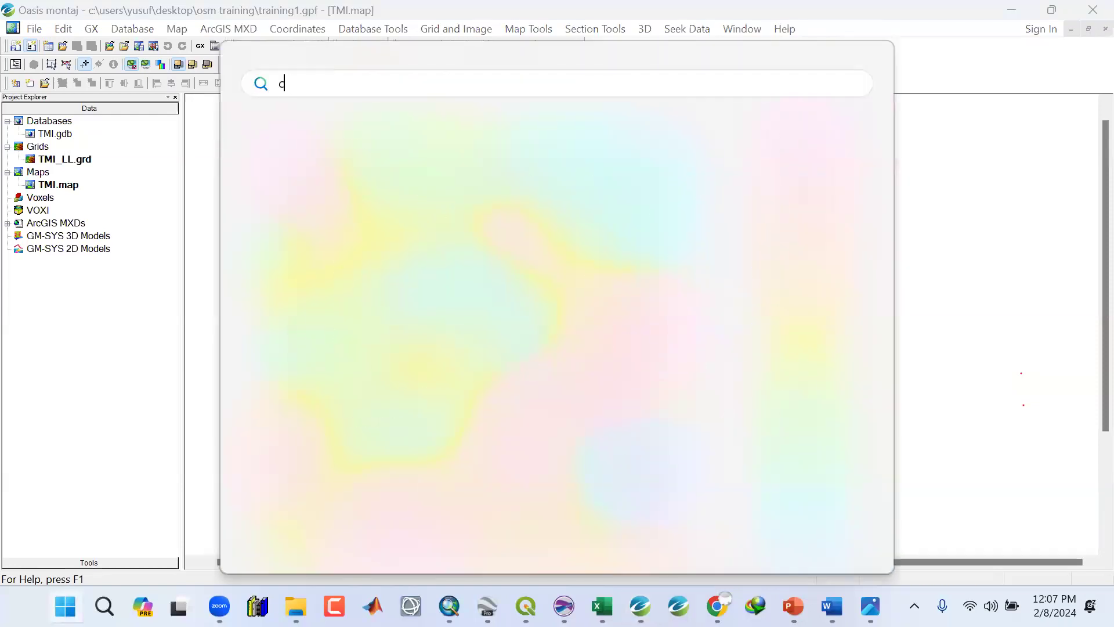
{"action": "type", "text": "al"}
{"action": "left_click", "coordinate": [417, 219]}
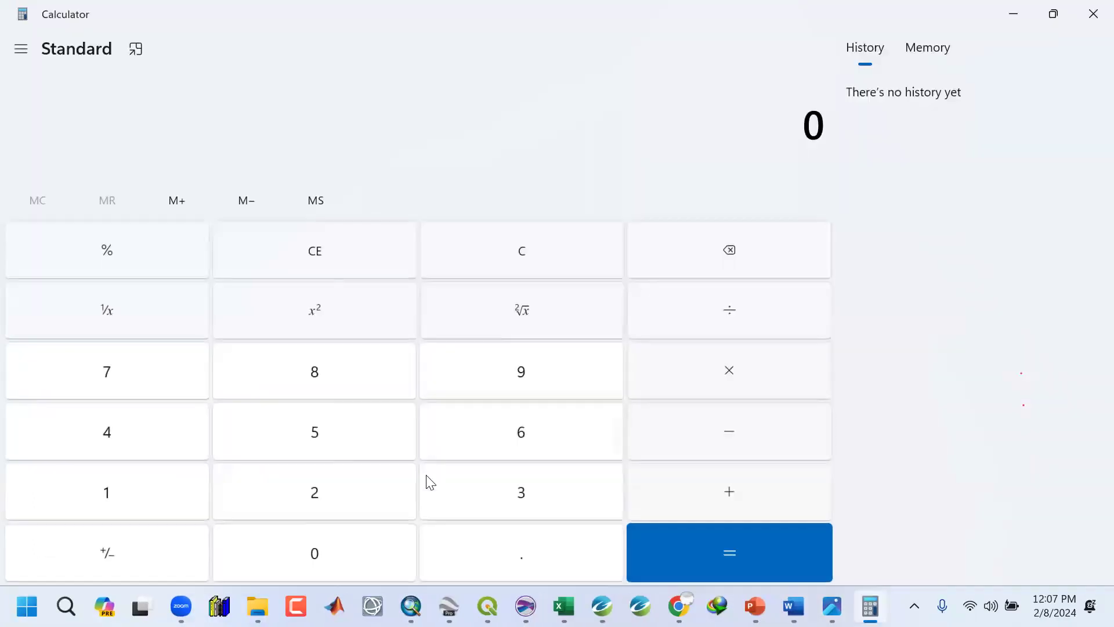
{"action": "left_click", "coordinate": [522, 556]}
{"action": "left_click", "coordinate": [130, 496]}
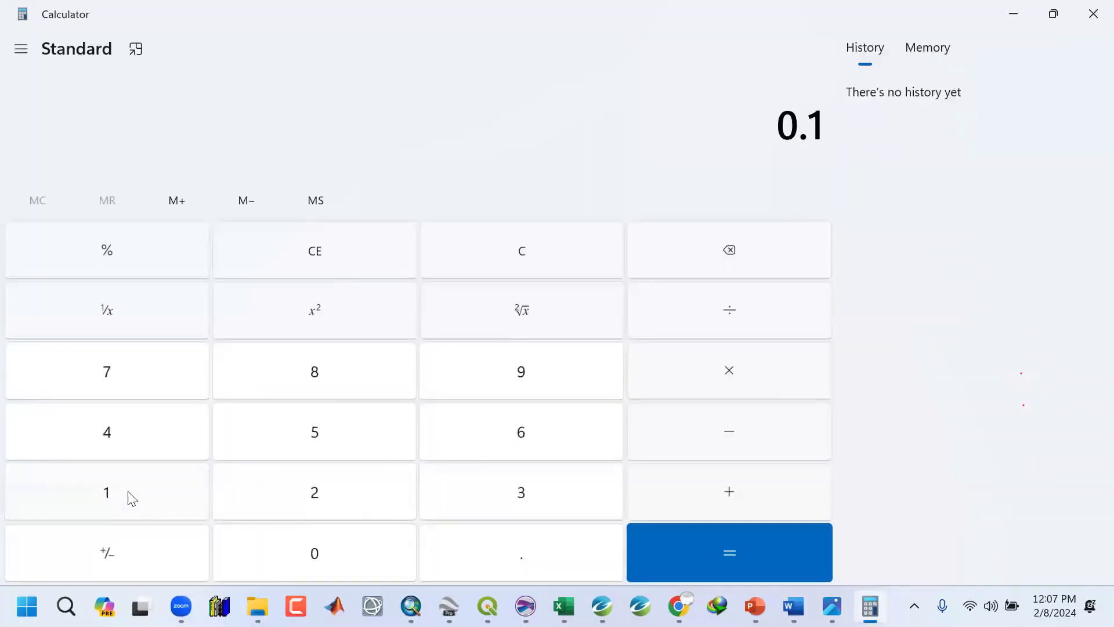
{"action": "left_click", "coordinate": [724, 379]}
{"action": "left_click", "coordinate": [548, 435]}
{"action": "left_click", "coordinate": [301, 557]}
{"action": "left_click", "coordinate": [804, 552]}
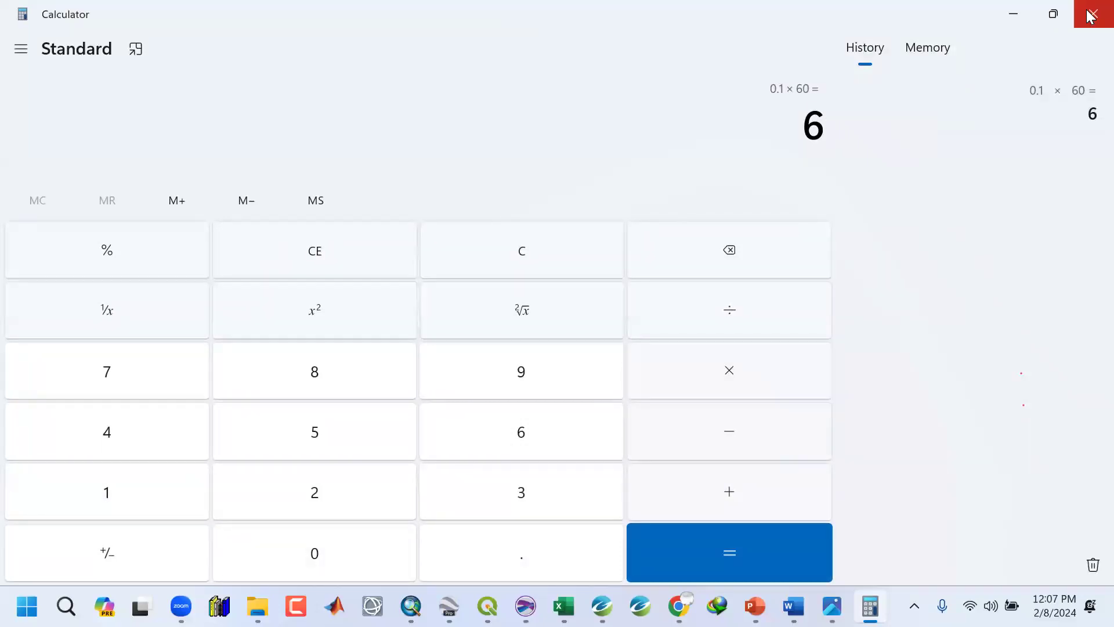
{"action": "left_click", "coordinate": [1012, 11]}
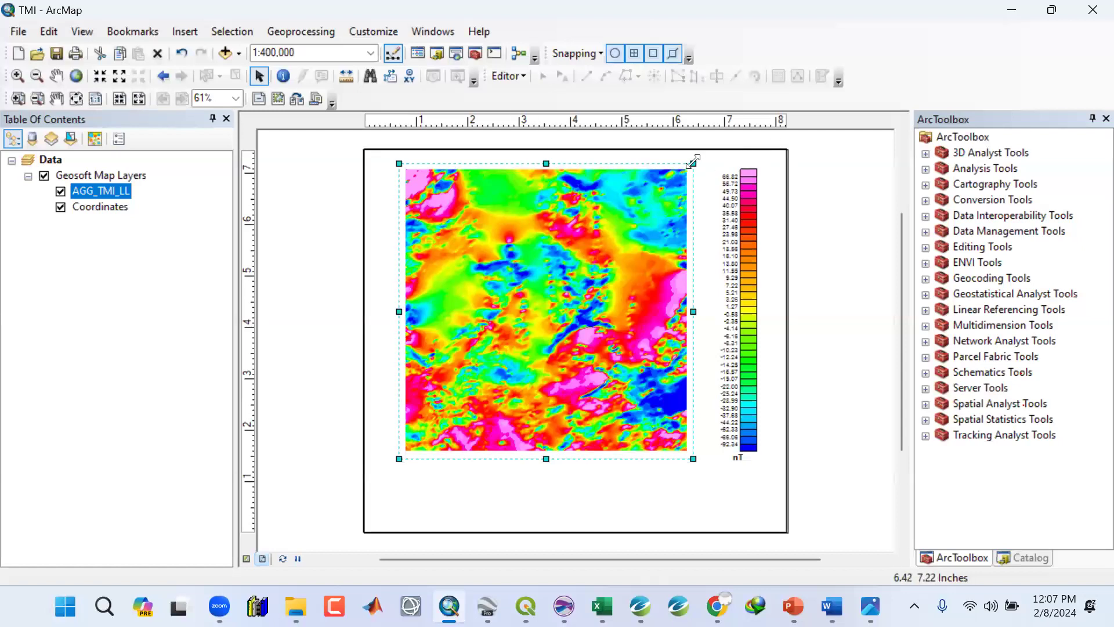
Open the ArcMap data frame properties and create a new Graticule reference grid with default wizard settings.
{"action": "right_click", "coordinate": [694, 166]}
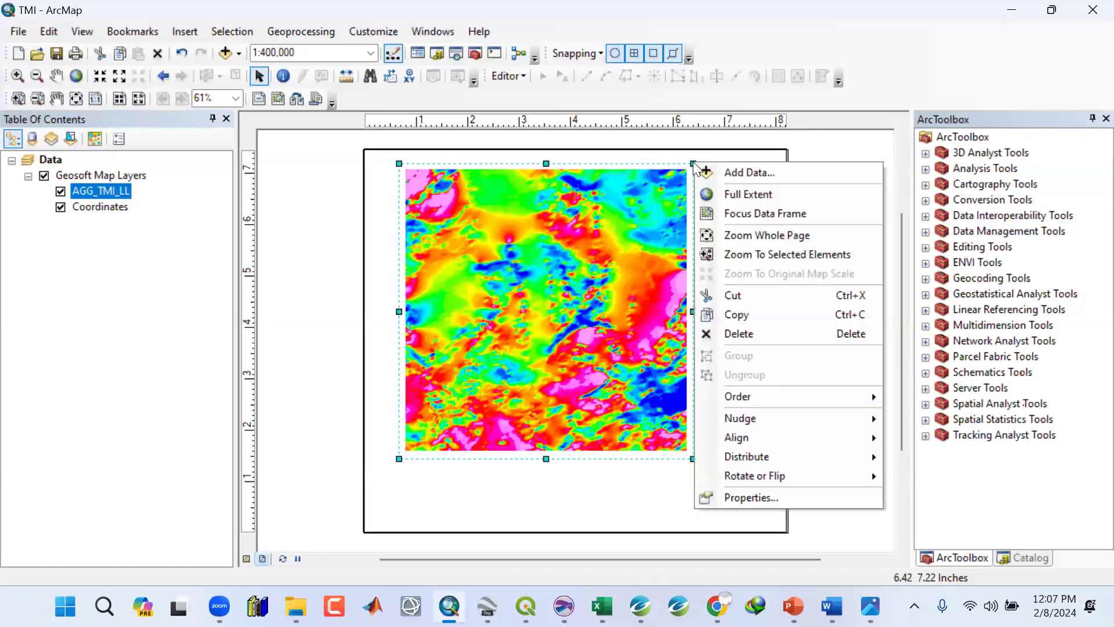
{"action": "left_click", "coordinate": [744, 498]}
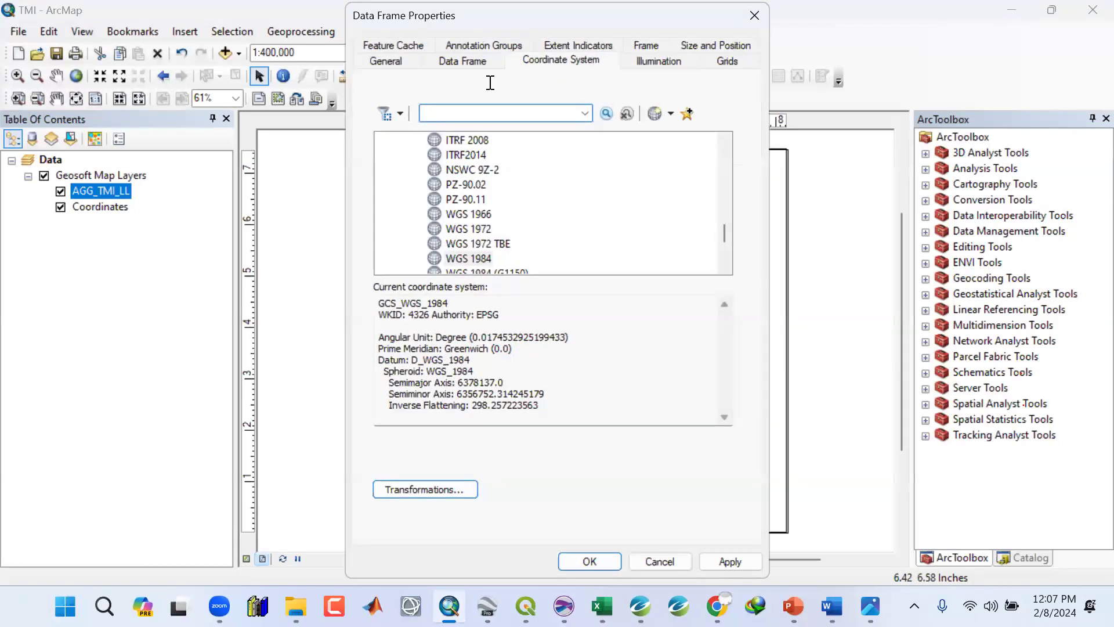
{"action": "left_click", "coordinate": [729, 60]}
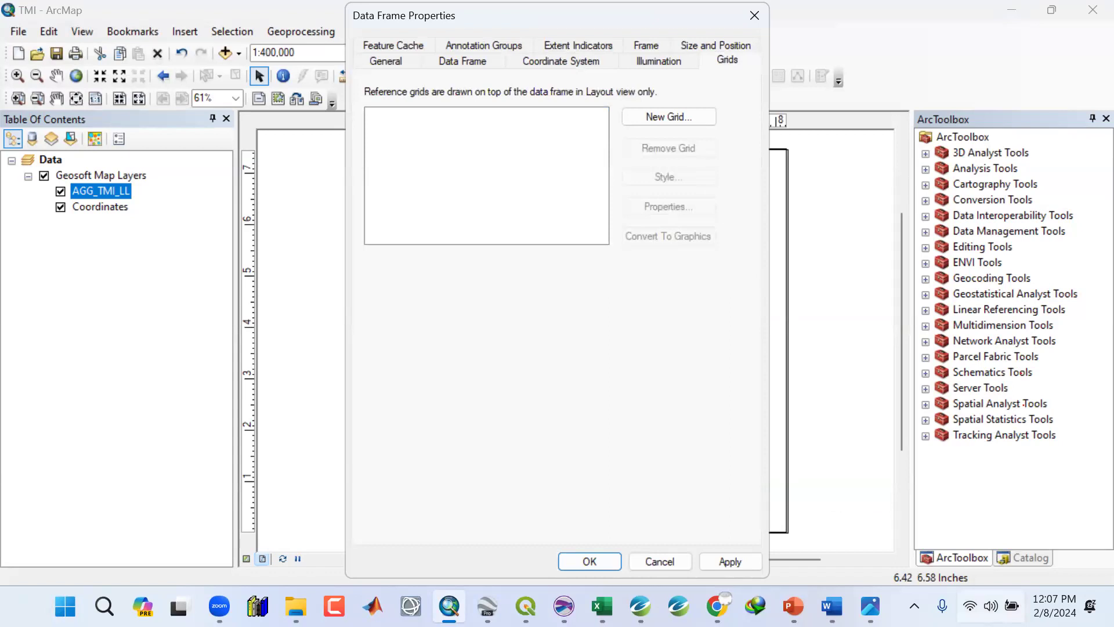
{"action": "left_click", "coordinate": [654, 123]}
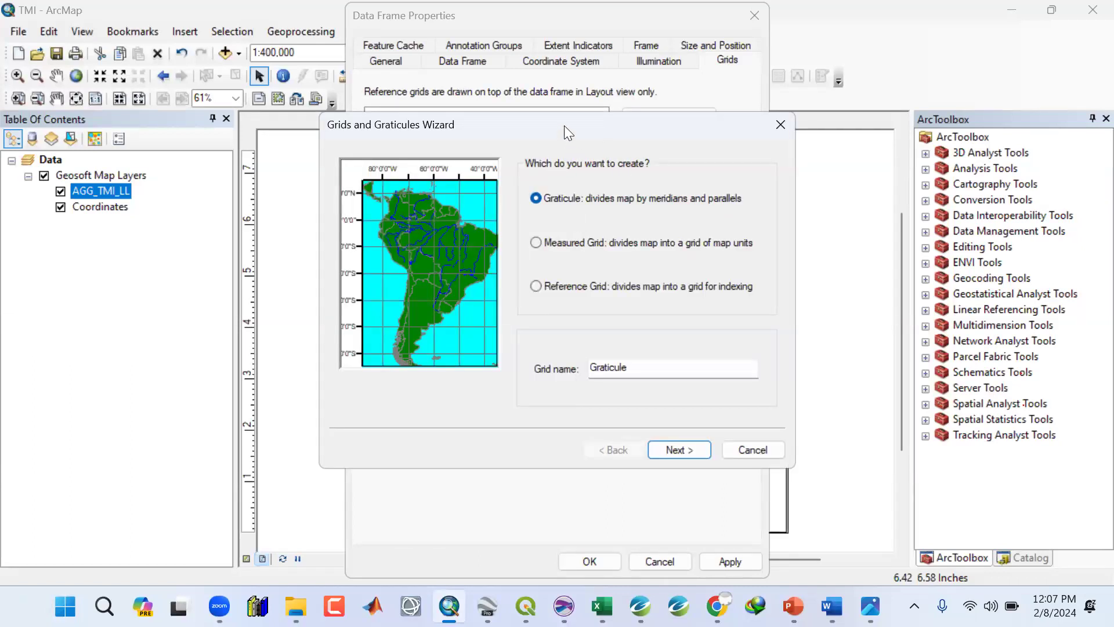
{"action": "key", "text": "Return"}
{"action": "left_click", "coordinate": [635, 428]}
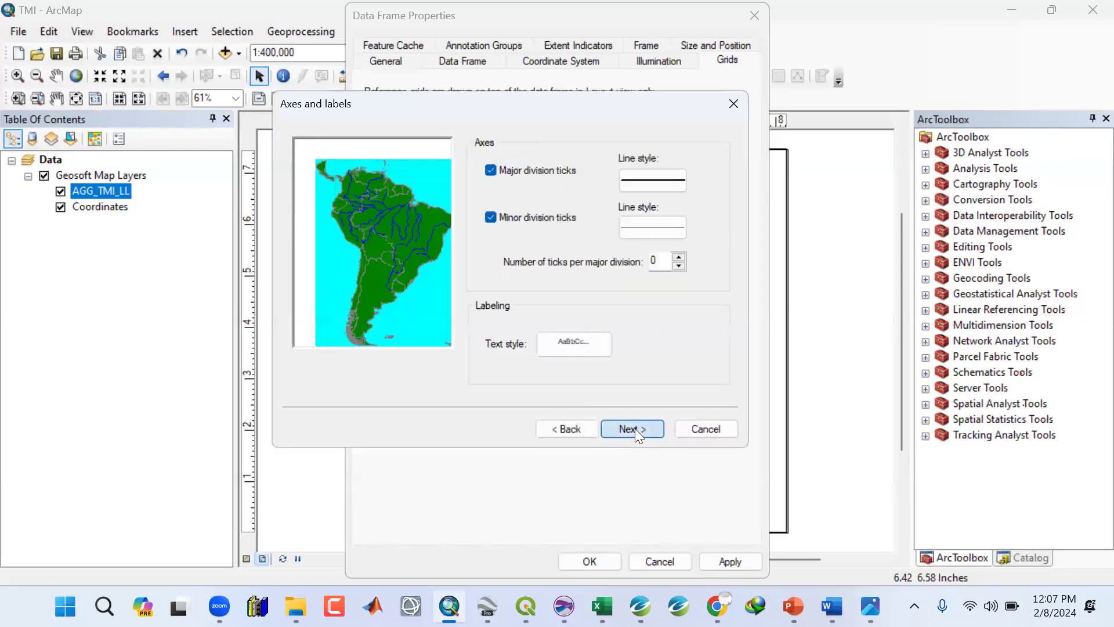
{"action": "left_click", "coordinate": [635, 429]}
{"action": "left_click", "coordinate": [632, 428]}
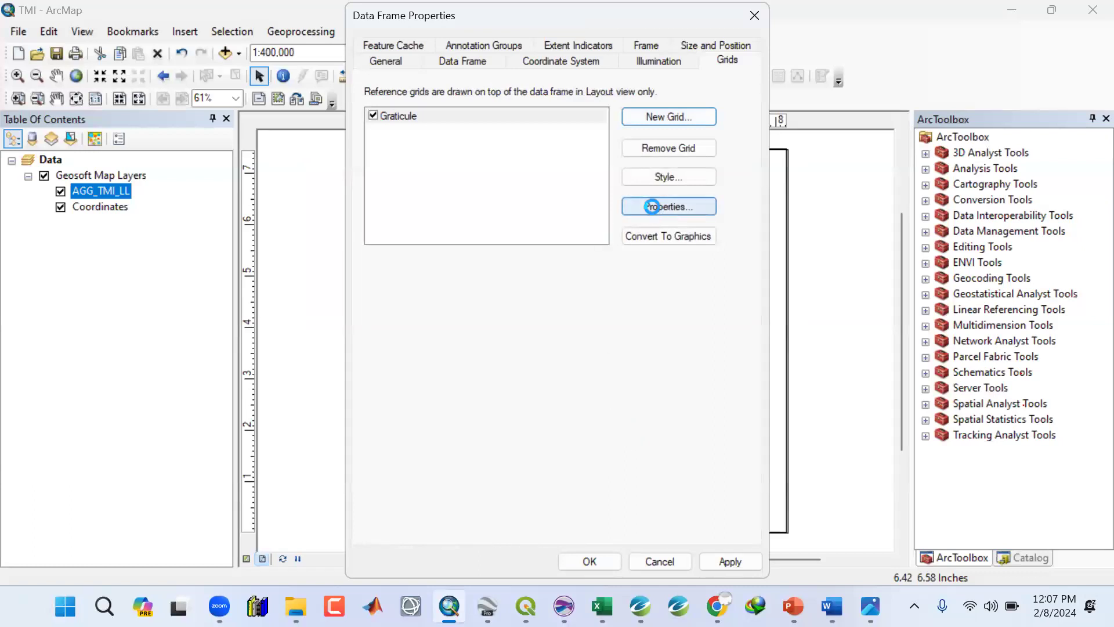
Set the graticule label size to 12 and make the left and right axis labels vertical.
{"action": "left_click", "coordinate": [652, 206]}
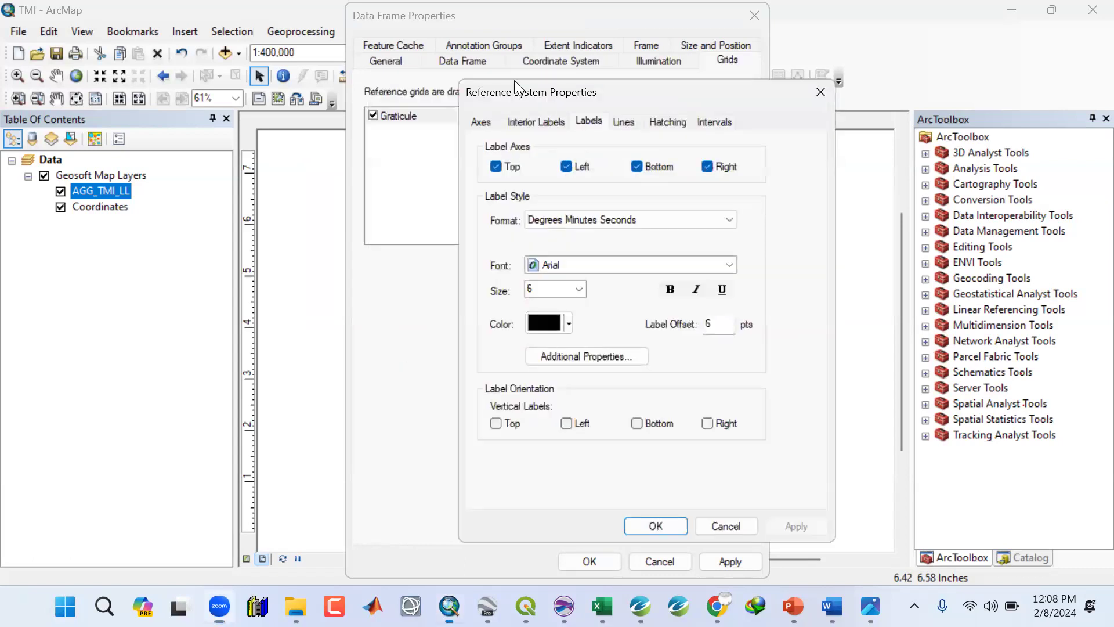
{"action": "left_click_drag", "start_coordinate": [528, 93], "coordinate": [486, 28]}
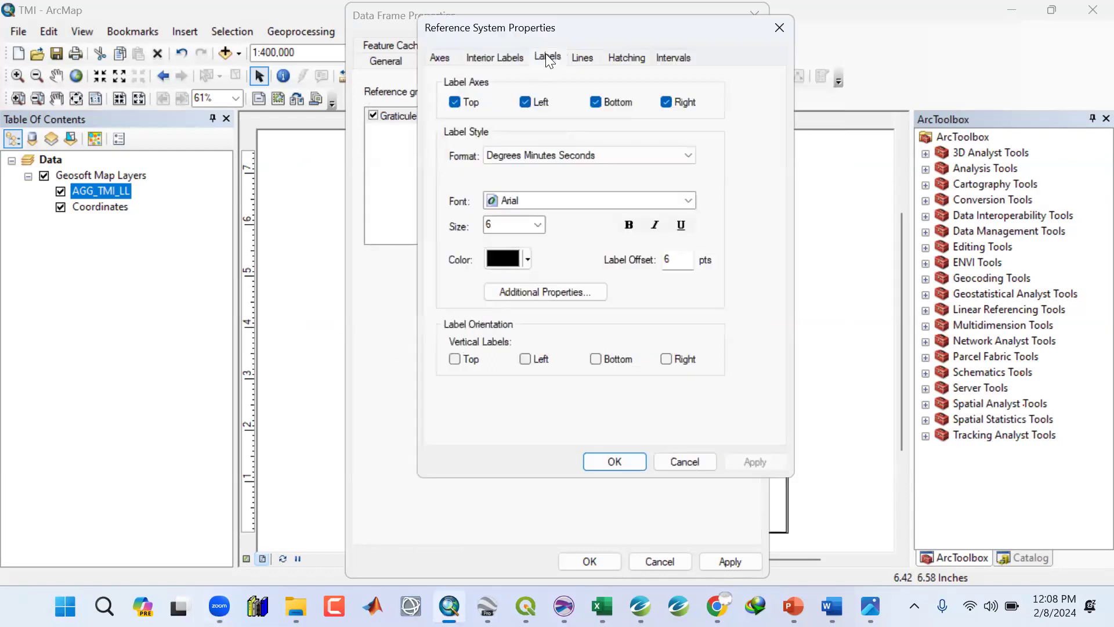
{"action": "left_click", "coordinate": [537, 224]}
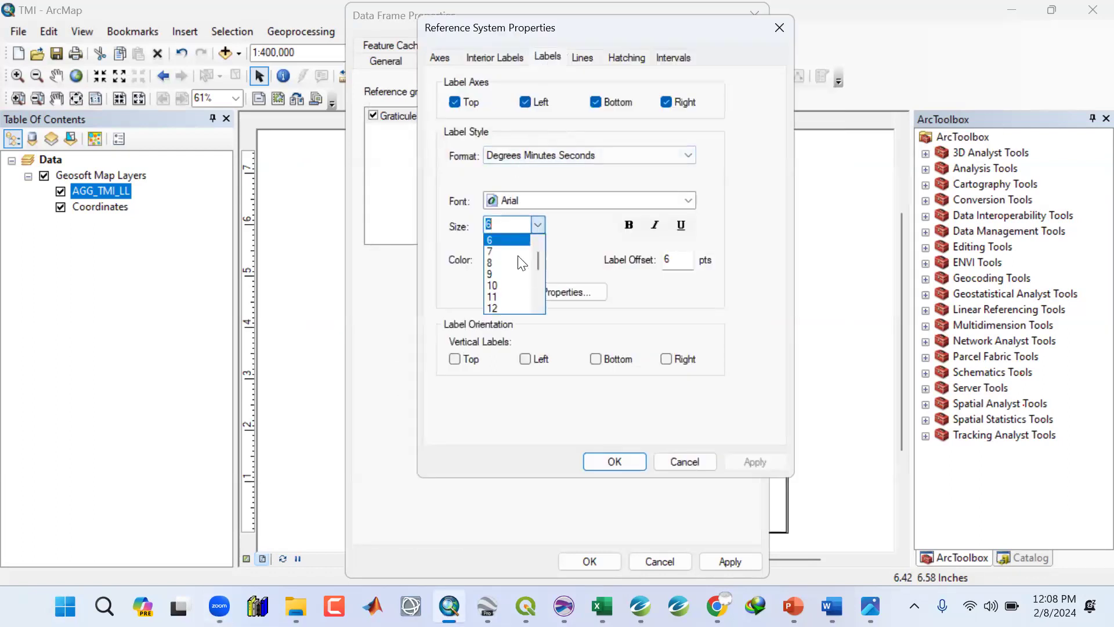
{"action": "left_click", "coordinate": [496, 307]}
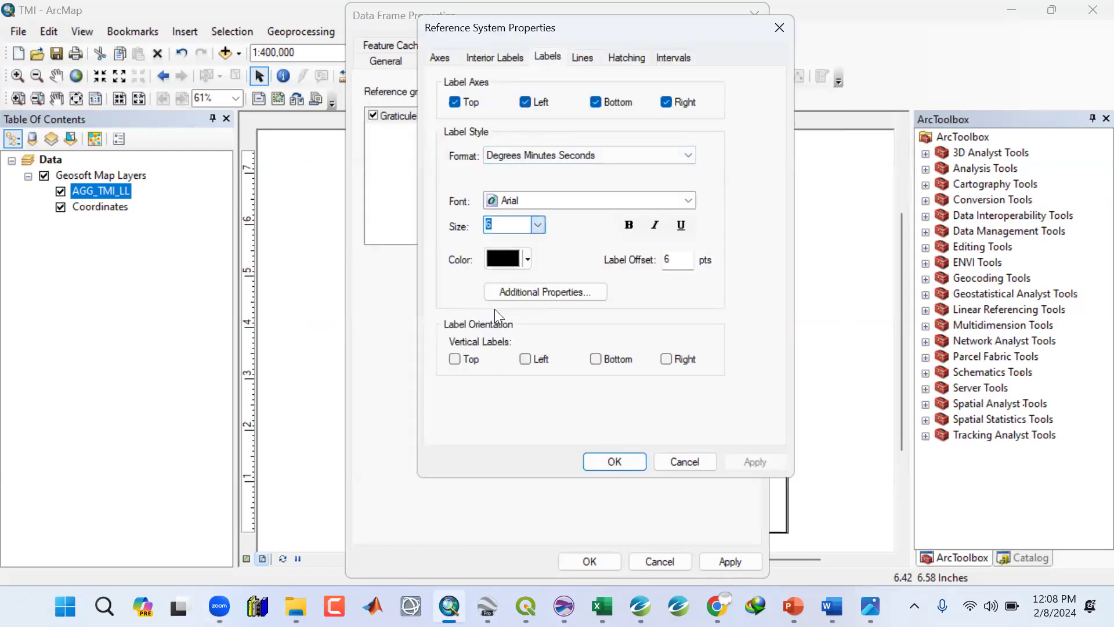
{"action": "left_click", "coordinate": [526, 360]}
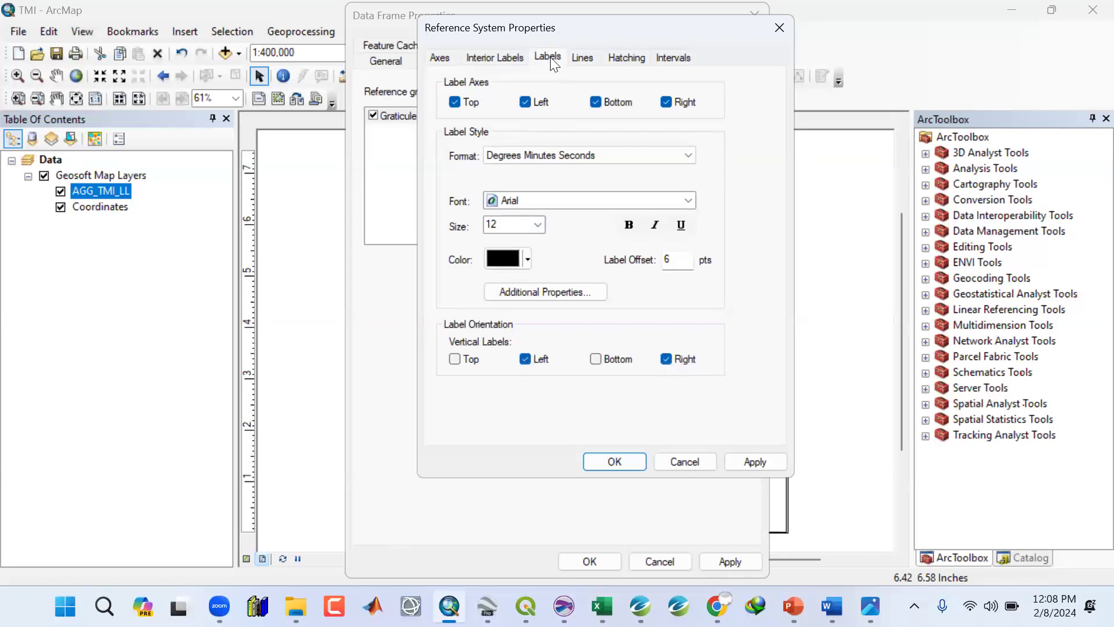
Hide graticule lines and ticks and switch the interval format to Degrees and Decimal Minutes.
{"action": "left_click", "coordinate": [587, 58]}
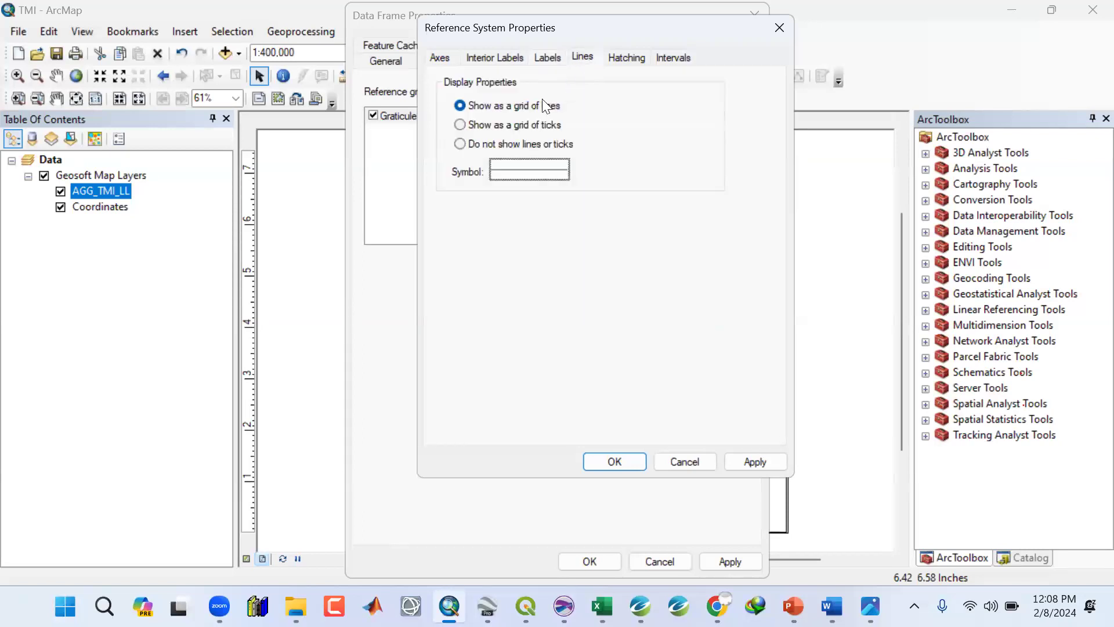
{"action": "left_click", "coordinate": [460, 143]}
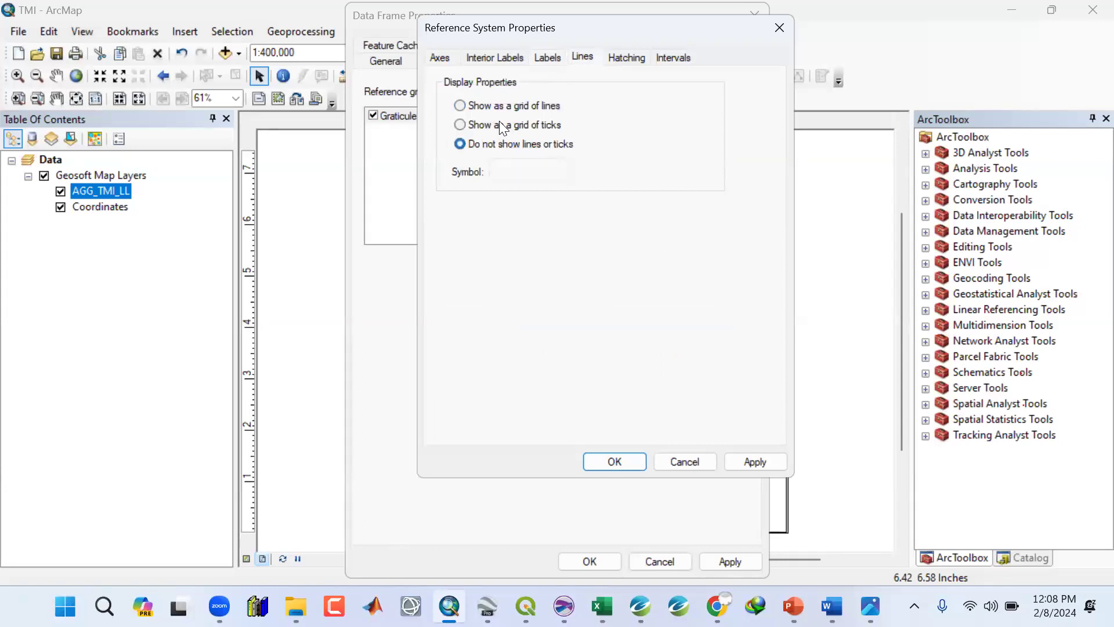
{"action": "left_click", "coordinate": [671, 57]}
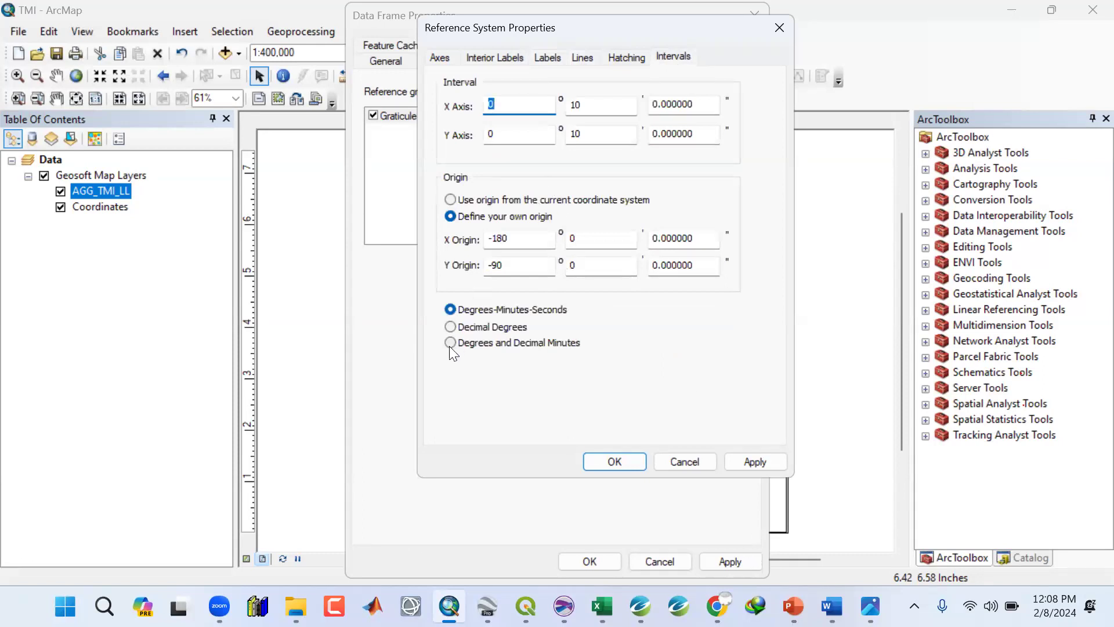
{"action": "left_click", "coordinate": [451, 327]}
{"action": "left_click", "coordinate": [464, 342]}
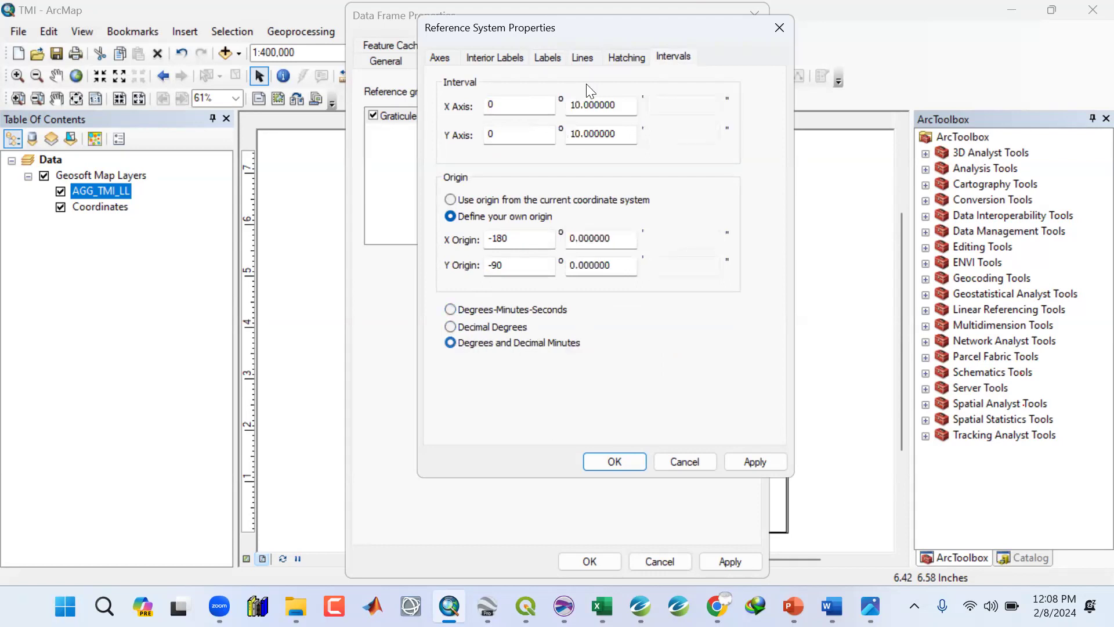
Set the graticule X and Y axis intervals to 0° 6 minutes and apply the data frame properties.
{"action": "left_click", "coordinate": [626, 105]}
{"action": "double_click", "coordinate": [568, 105]}
{"action": "type", "text": "6"}
{"action": "double_click", "coordinate": [566, 135]}
{"action": "type", "text": "6"}
{"action": "double_click", "coordinate": [498, 105]}
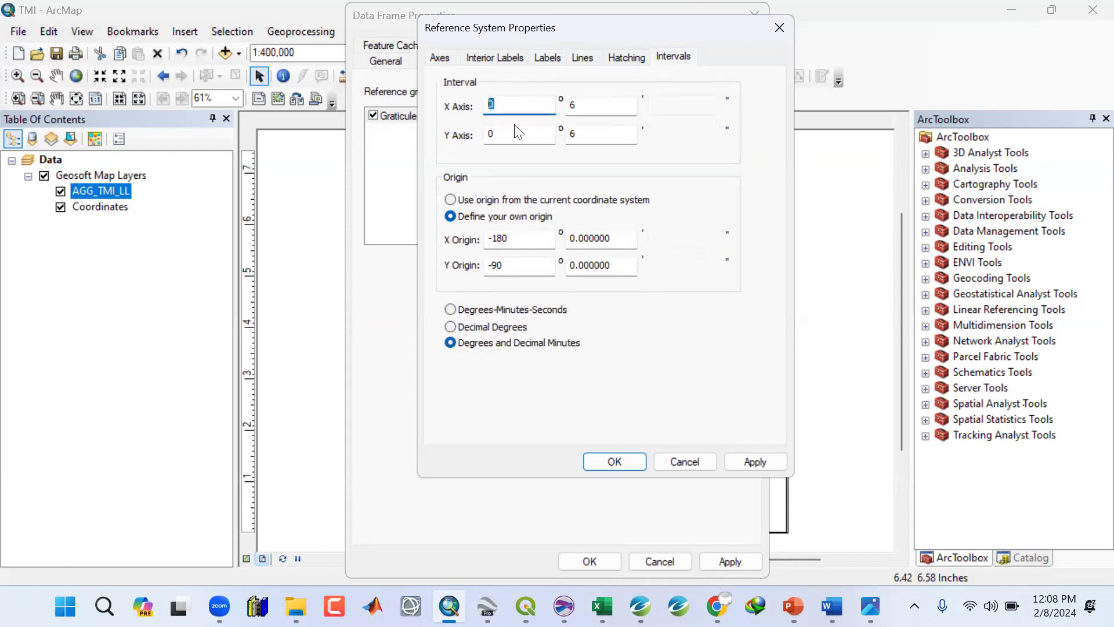
{"action": "double_click", "coordinate": [489, 127]}
{"action": "double_click", "coordinate": [575, 105]}
{"action": "double_click", "coordinate": [570, 132]}
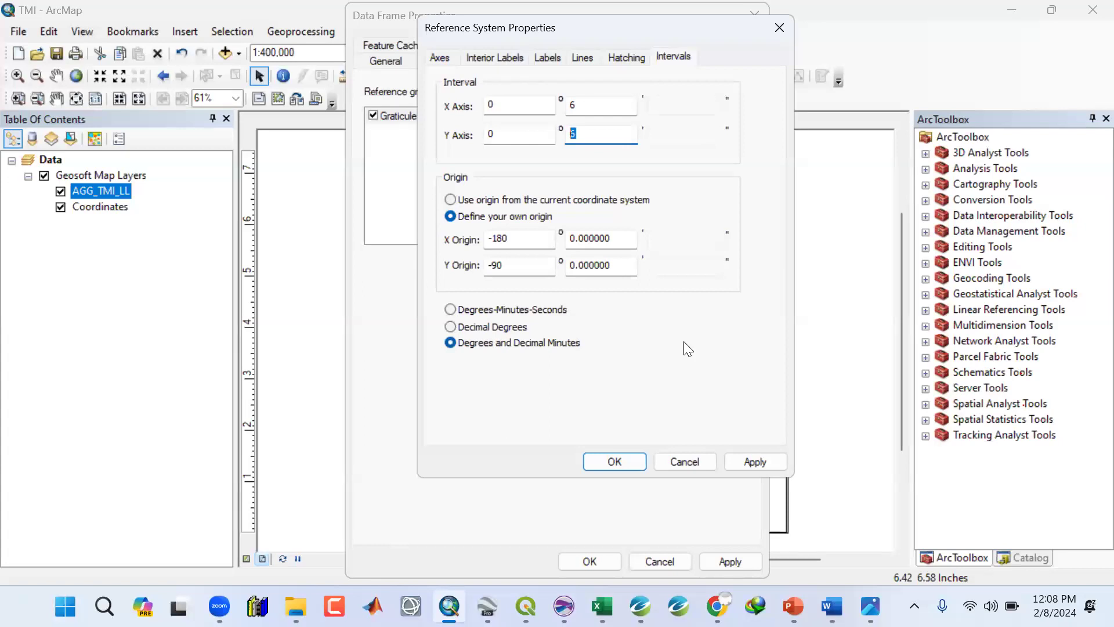
{"action": "type", "text": "6"}
{"action": "left_click", "coordinate": [740, 462]}
{"action": "left_click", "coordinate": [611, 462]}
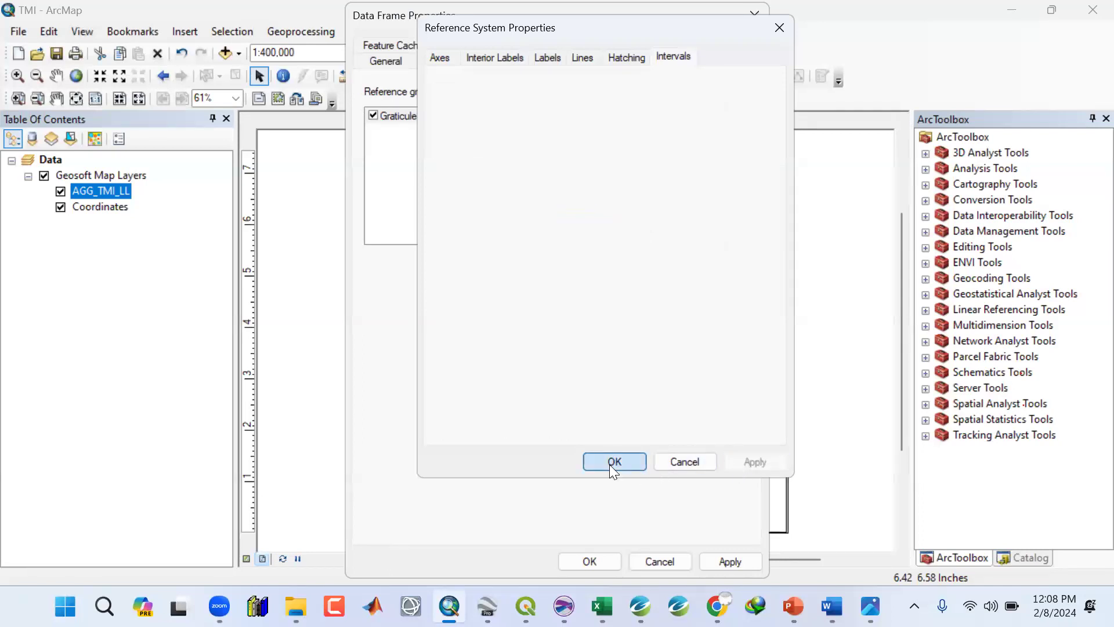
{"action": "left_click", "coordinate": [733, 561]}
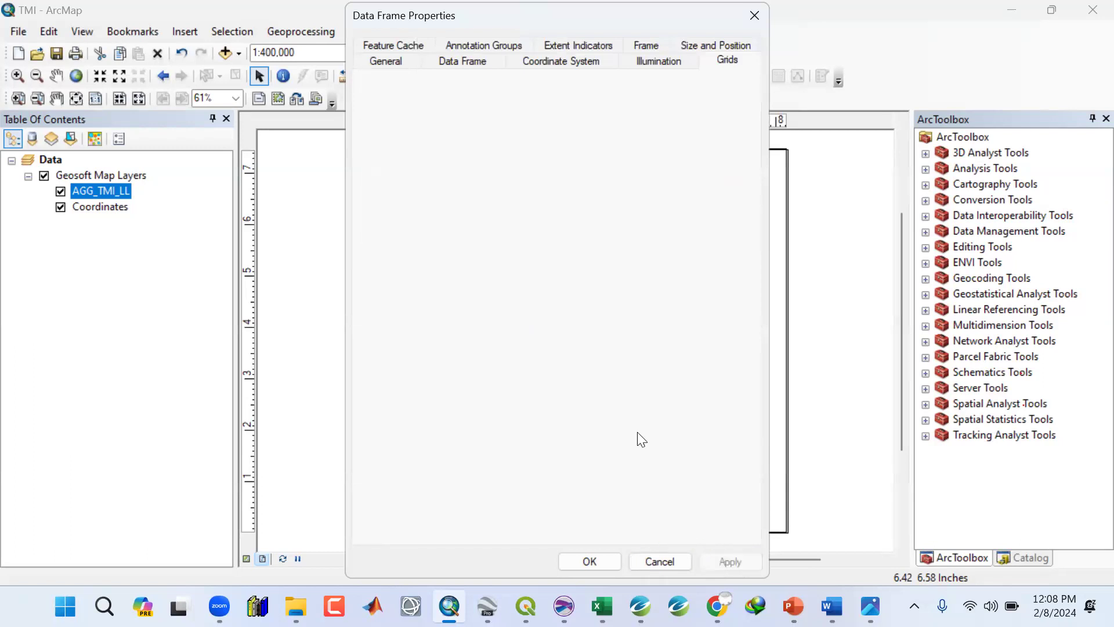
{"action": "left_click", "coordinate": [609, 551]}
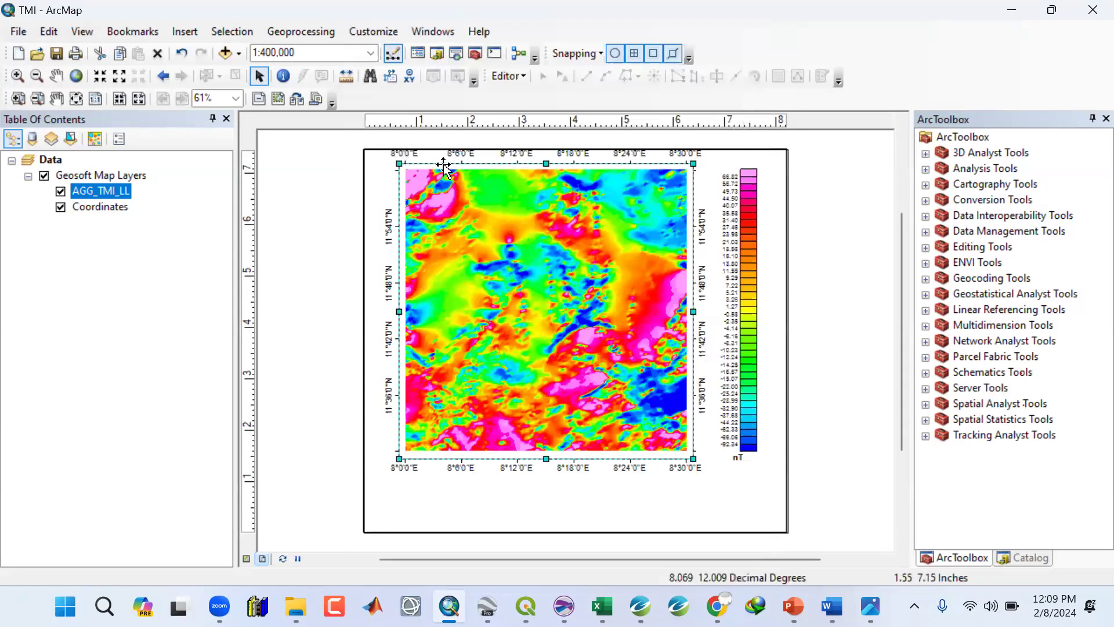
Move the map frame slightly down and nudge the colour legend down and right to align with it.
{"action": "left_click_drag", "start_coordinate": [443, 165], "coordinate": [443, 178]}
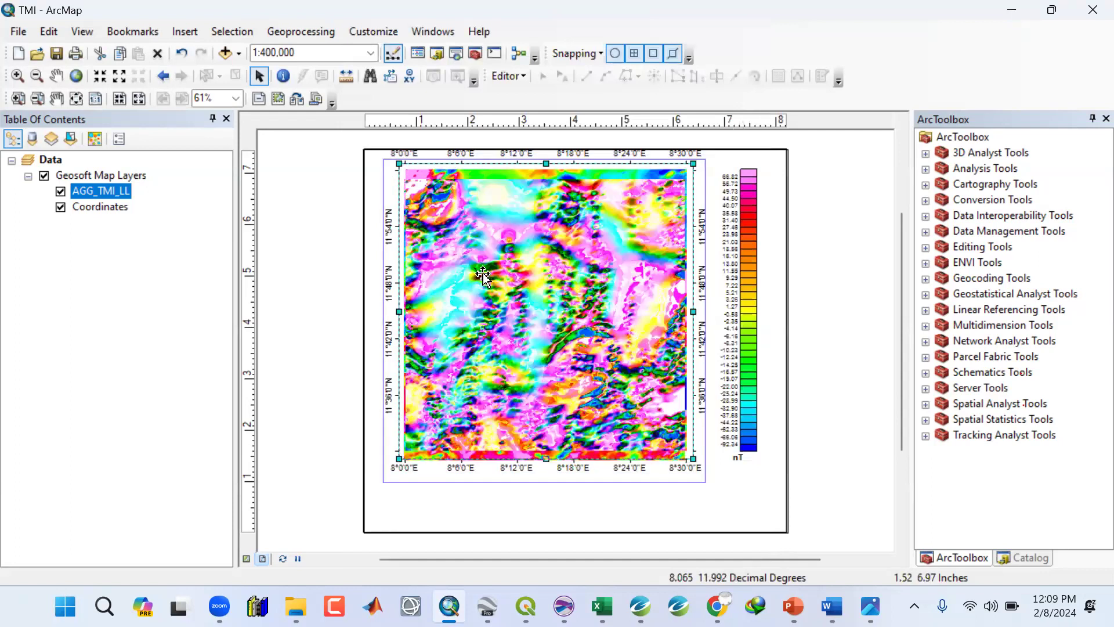
{"action": "left_click_drag", "start_coordinate": [734, 263], "coordinate": [735, 269]}
{"action": "left_click_drag", "start_coordinate": [763, 475], "coordinate": [761, 475]}
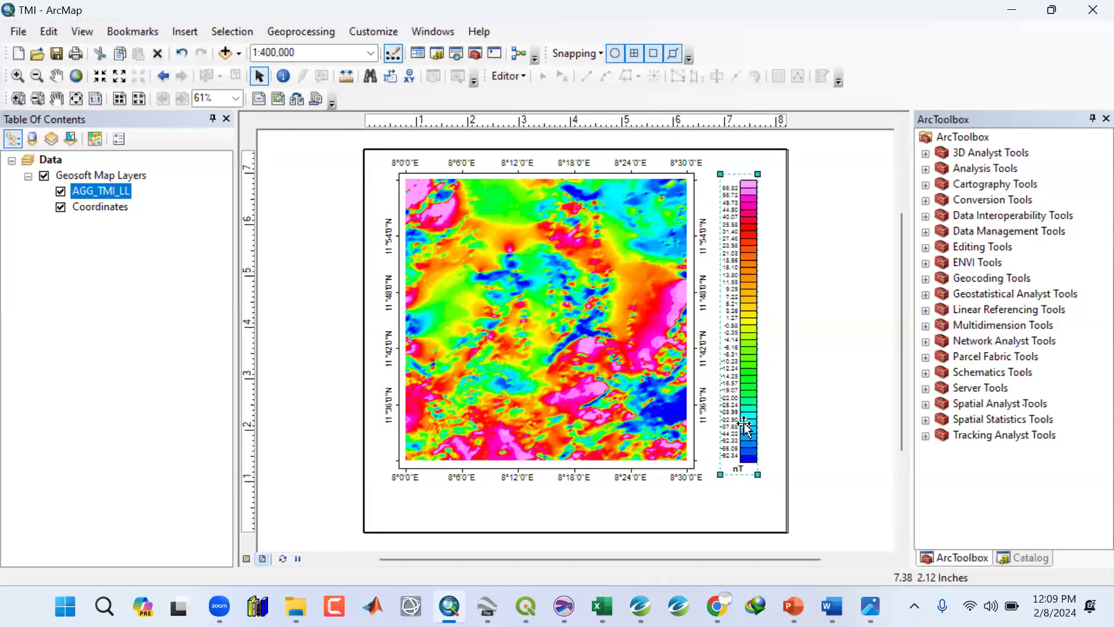
{"action": "left_click_drag", "start_coordinate": [749, 425], "coordinate": [749, 425]}
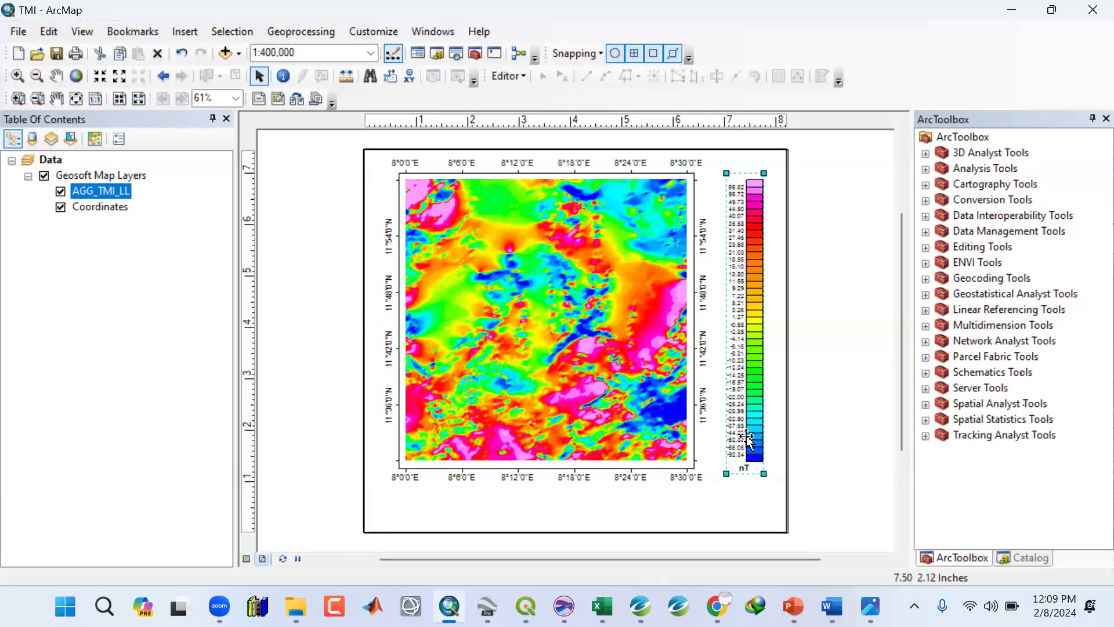
{"action": "left_click", "coordinate": [749, 519]}
{"action": "left_click", "coordinate": [836, 479]}
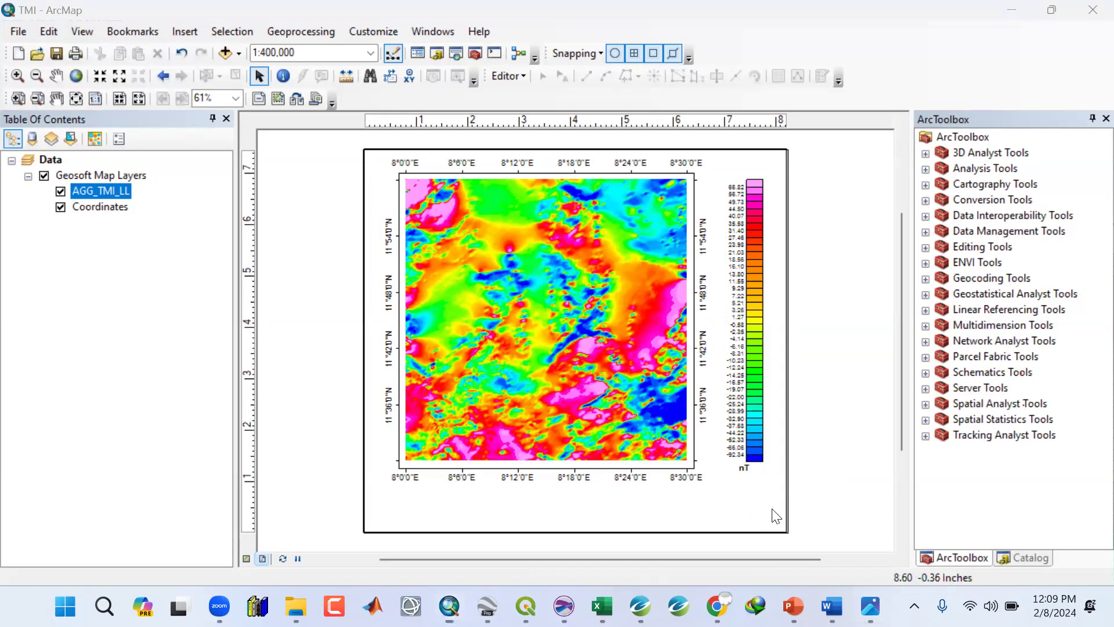
Compare with the reference map image, then insert an ESRI North 7 north arrow in the layout's lower-right corner.
{"action": "key", "text": "alt+Tab"}
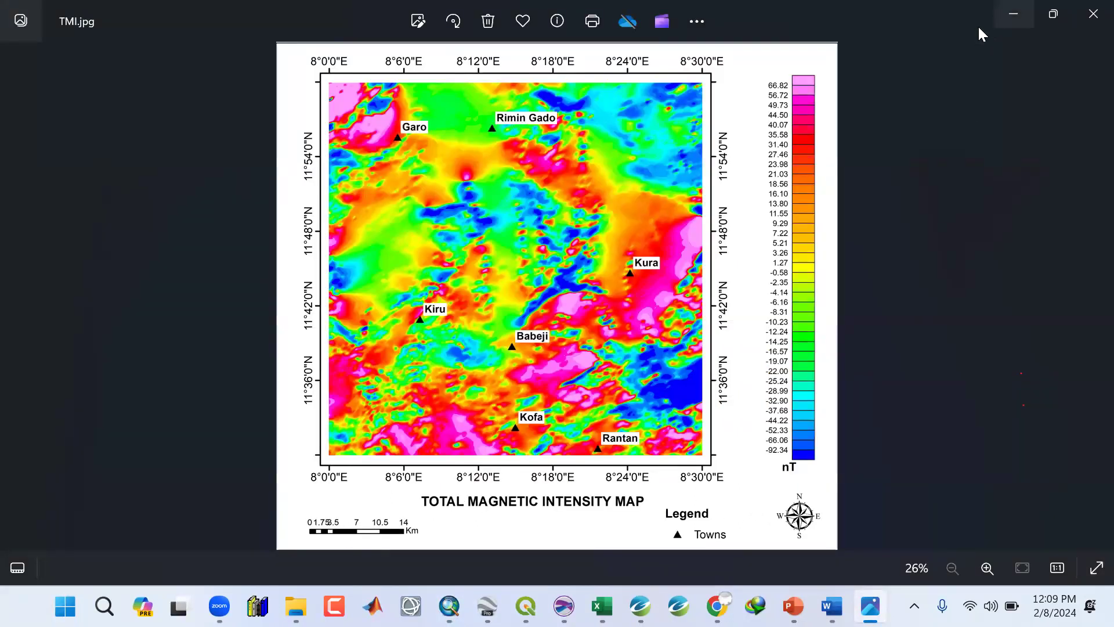
{"action": "key", "text": "alt+Tab"}
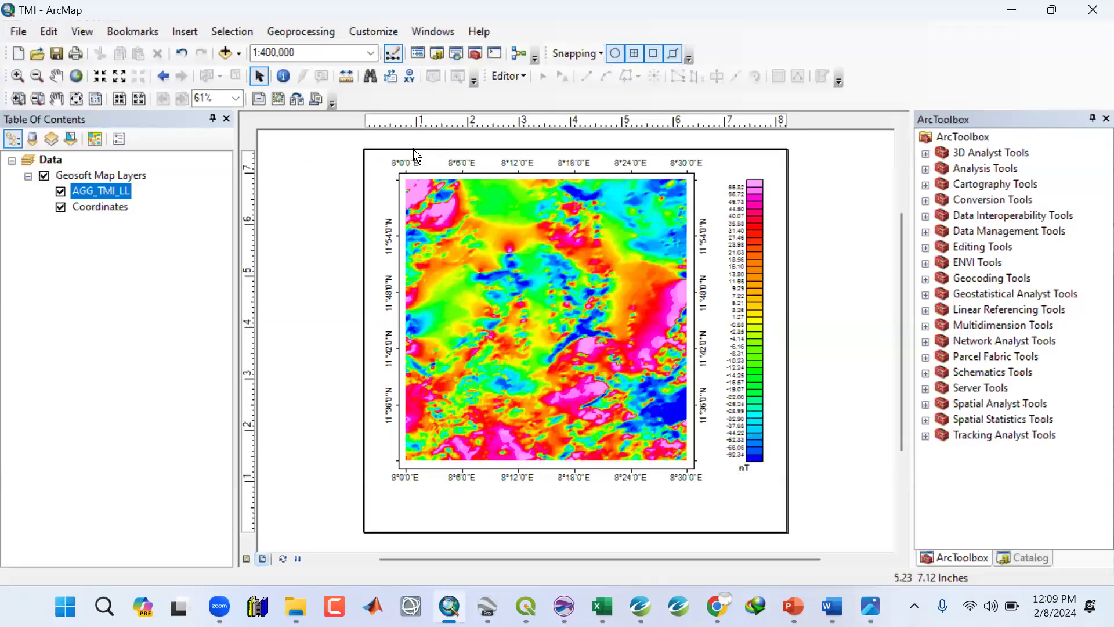
{"action": "left_click", "coordinate": [181, 35]}
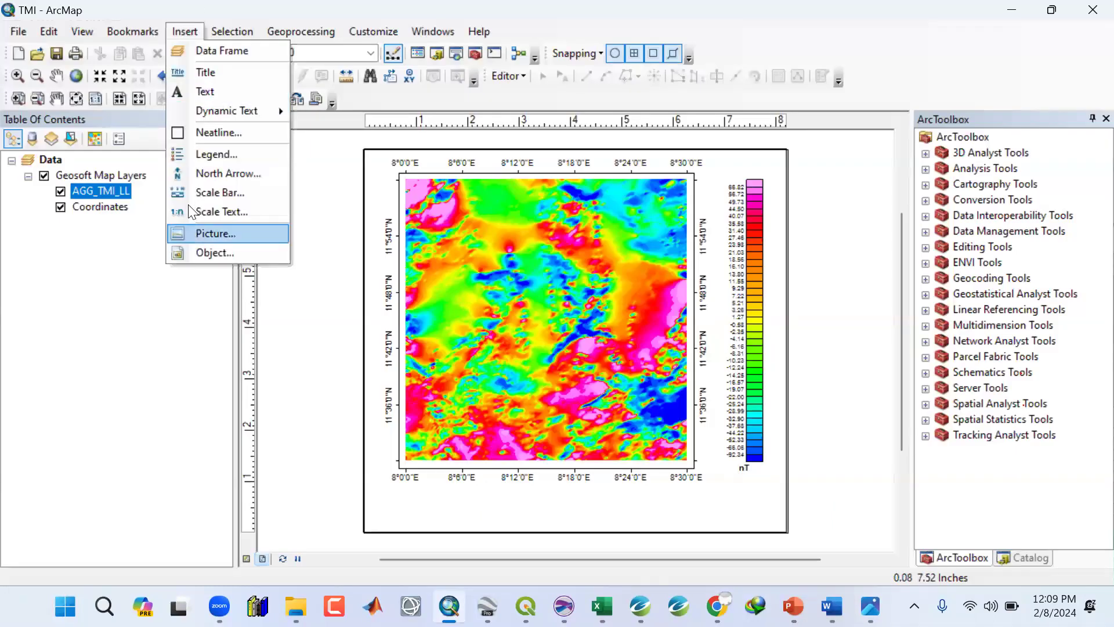
{"action": "left_click", "coordinate": [177, 173]}
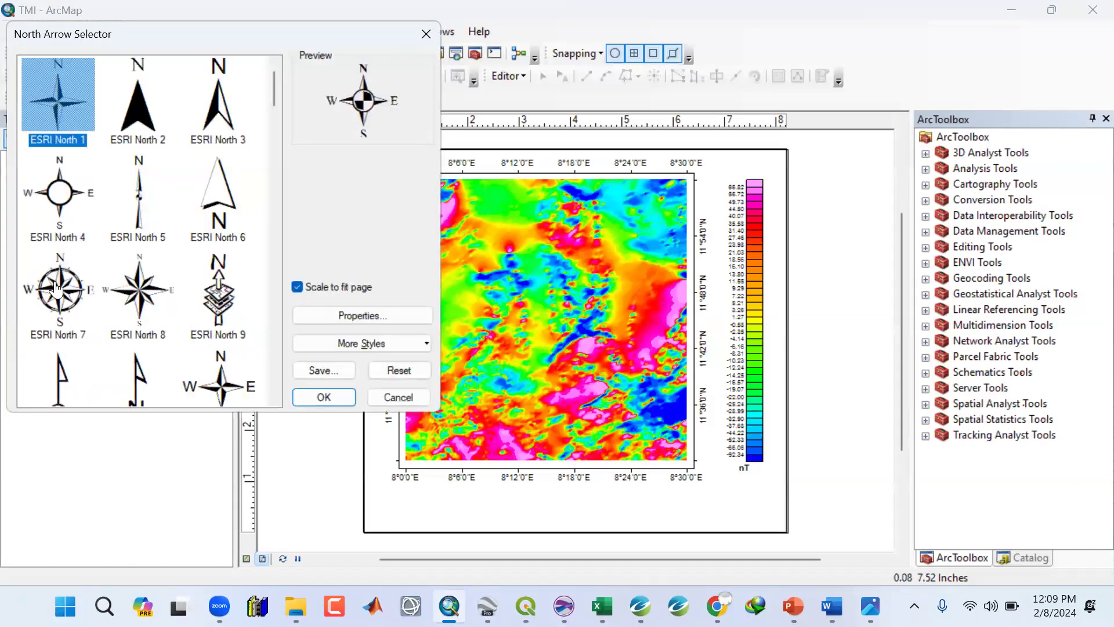
{"action": "left_click", "coordinate": [56, 288]}
{"action": "scroll", "coordinate": [275, 84], "scroll_direction": "down", "scroll_amount": 3}
{"action": "left_click_drag", "start_coordinate": [264, 200], "coordinate": [271, 84]}
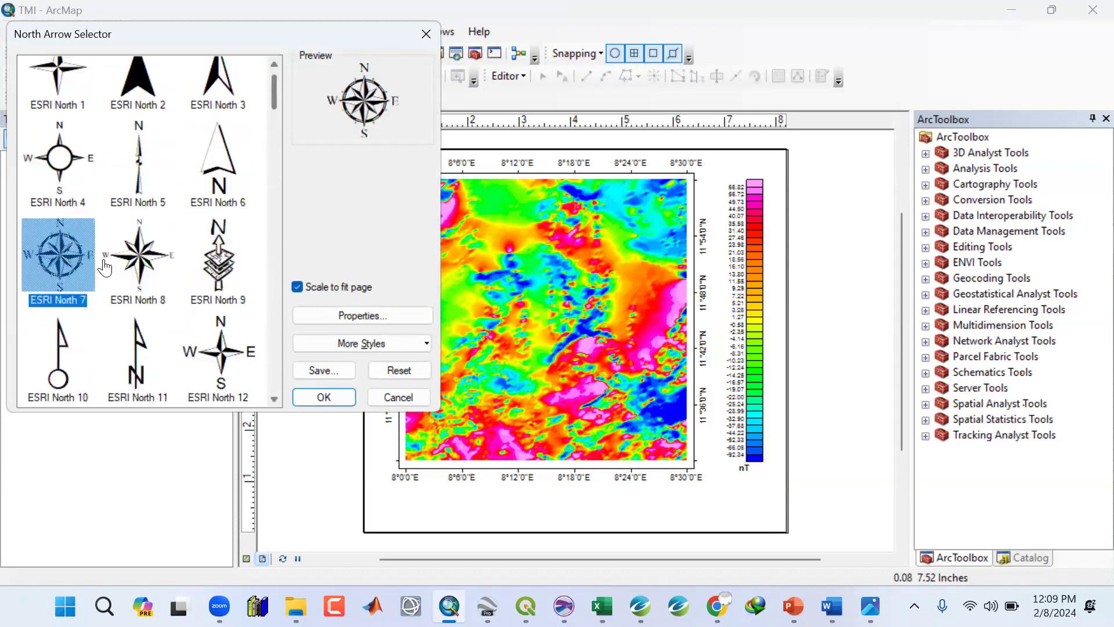
{"action": "scroll", "coordinate": [175, 325], "scroll_direction": "up", "scroll_amount": 1}
{"action": "left_click", "coordinate": [323, 396]}
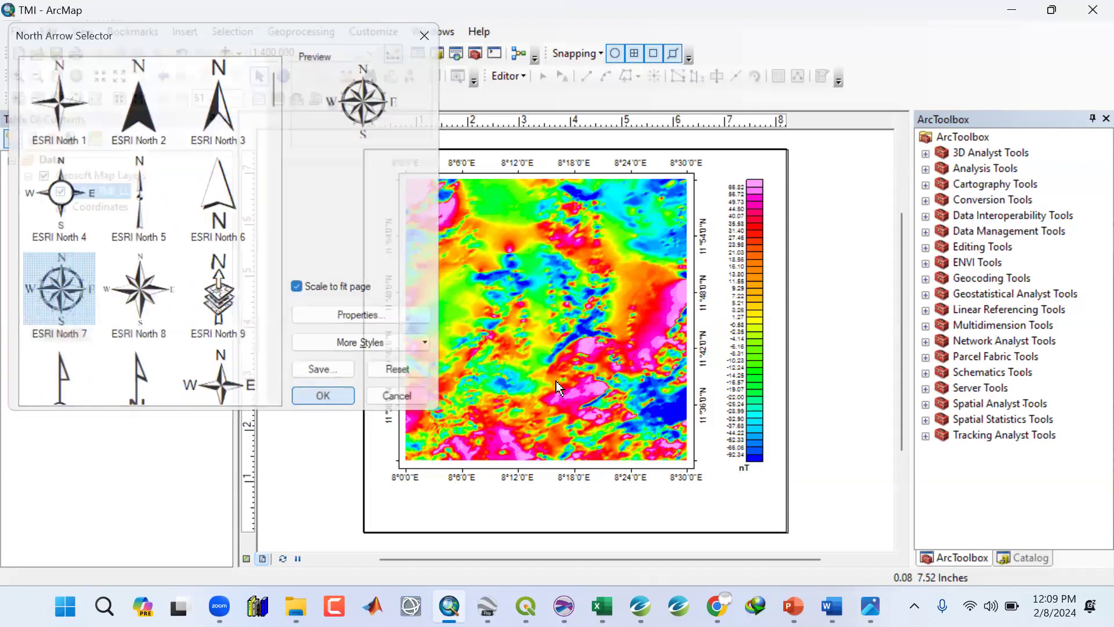
{"action": "left_click_drag", "start_coordinate": [696, 464], "coordinate": [737, 487]}
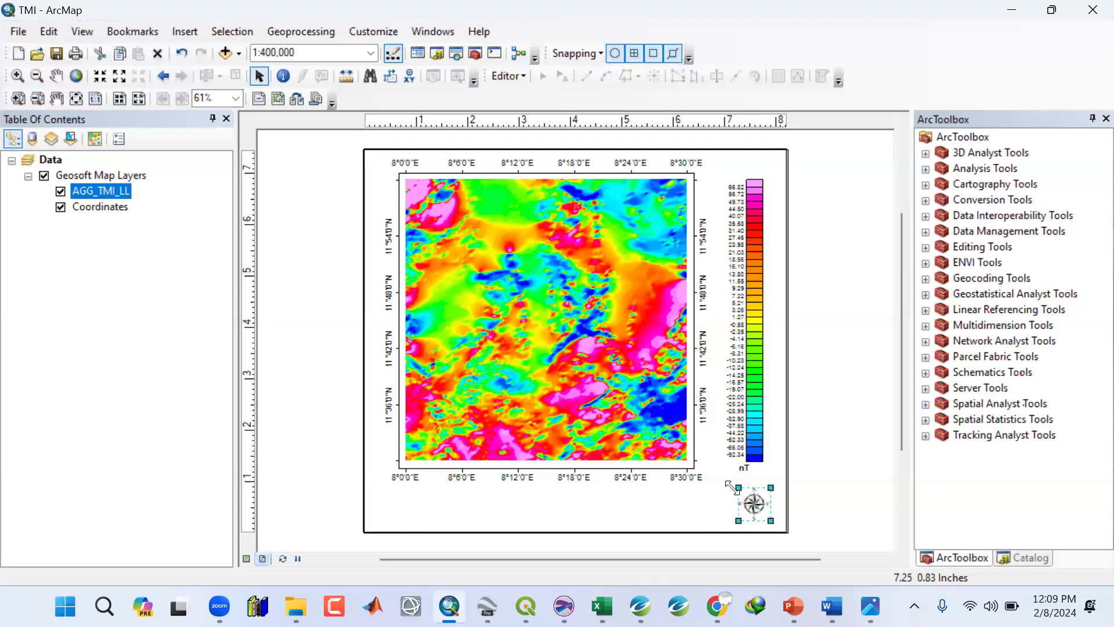
{"action": "left_click_drag", "start_coordinate": [733, 492], "coordinate": [749, 511]}
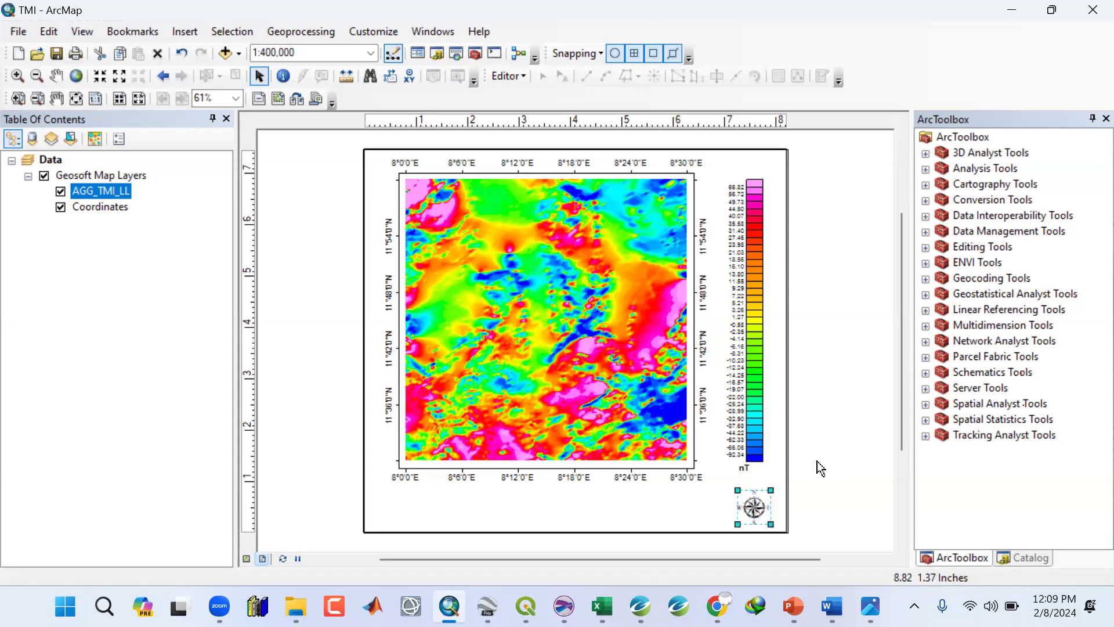
{"action": "left_click", "coordinate": [818, 463]}
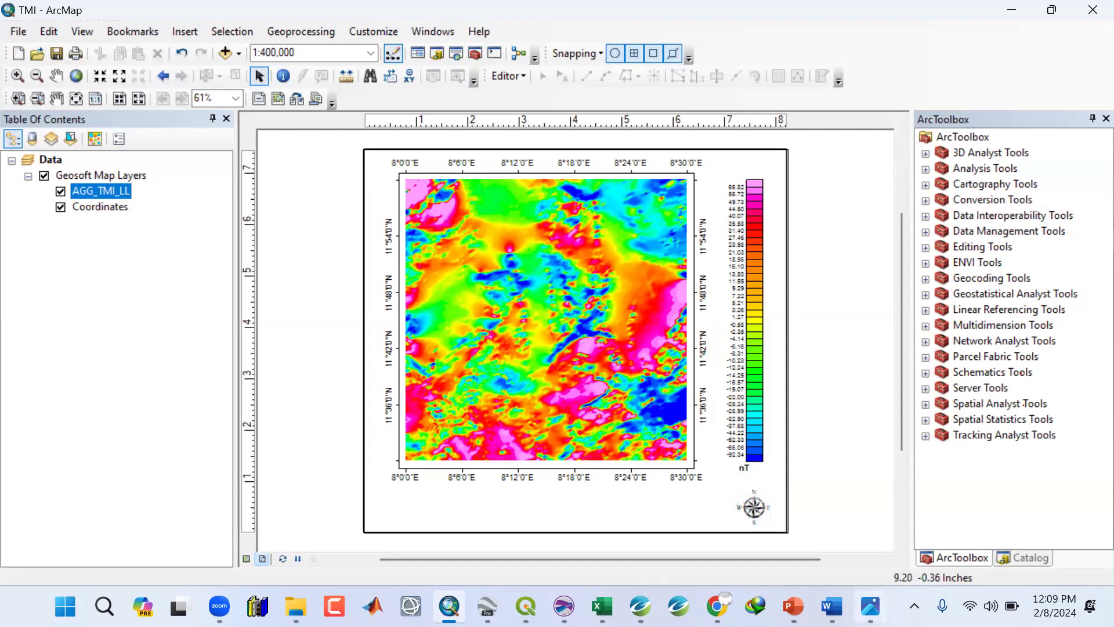
Insert a Double Alternating Scale Bar 1 Metric scale bar with its unit label set to Km.
{"action": "key", "text": "alt+Tab"}
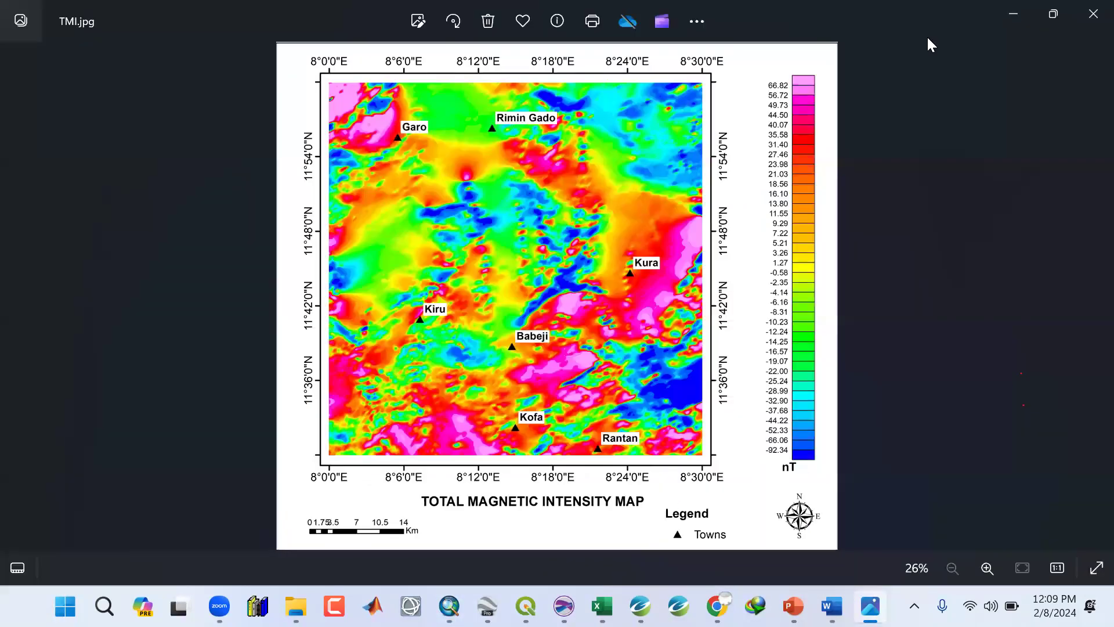
{"action": "left_click", "coordinate": [1012, 14]}
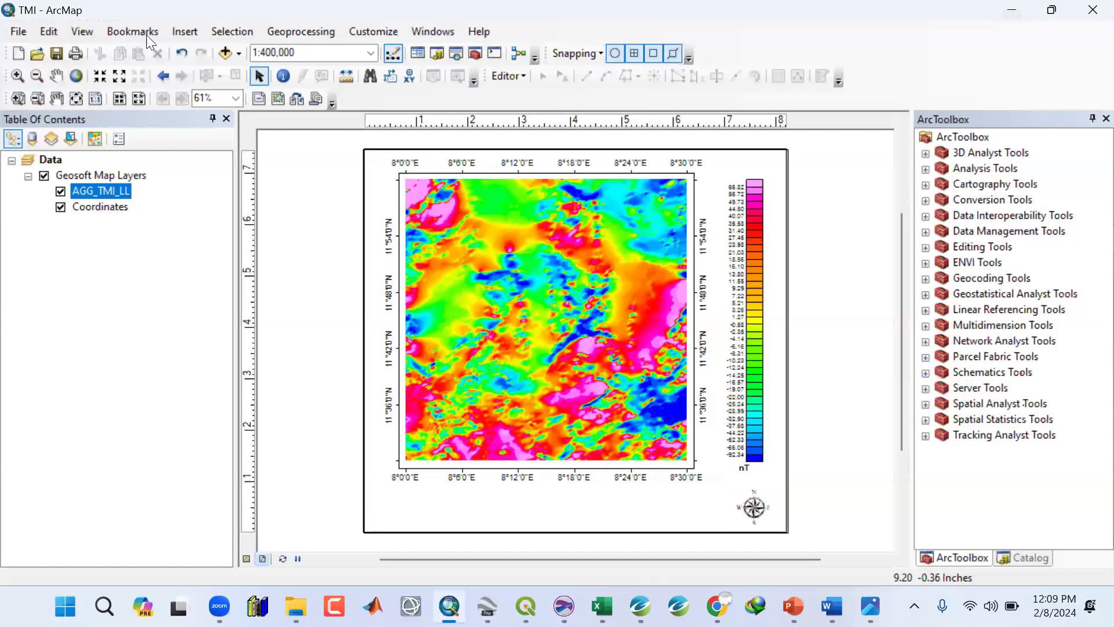
{"action": "left_click", "coordinate": [185, 31]}
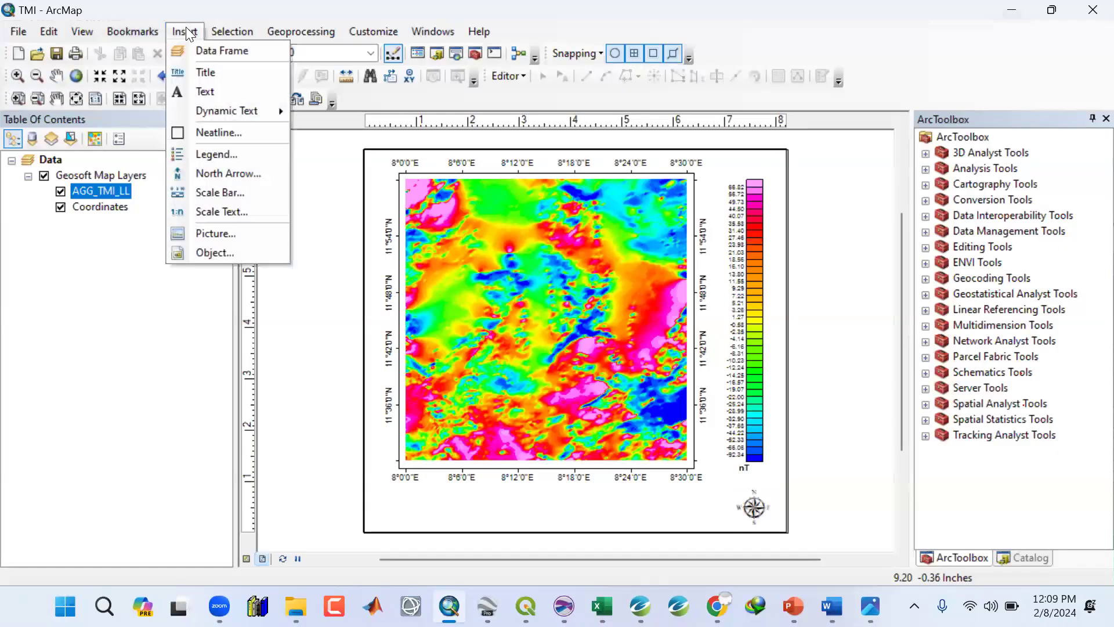
{"action": "left_click", "coordinate": [180, 195]}
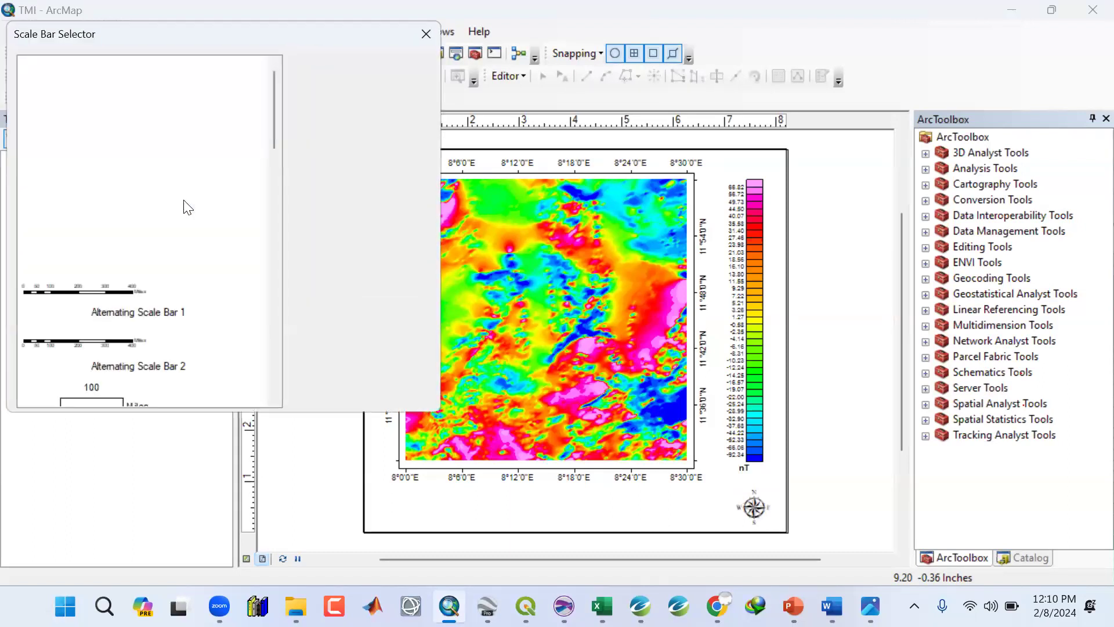
{"action": "left_click_drag", "start_coordinate": [273, 128], "coordinate": [269, 386]}
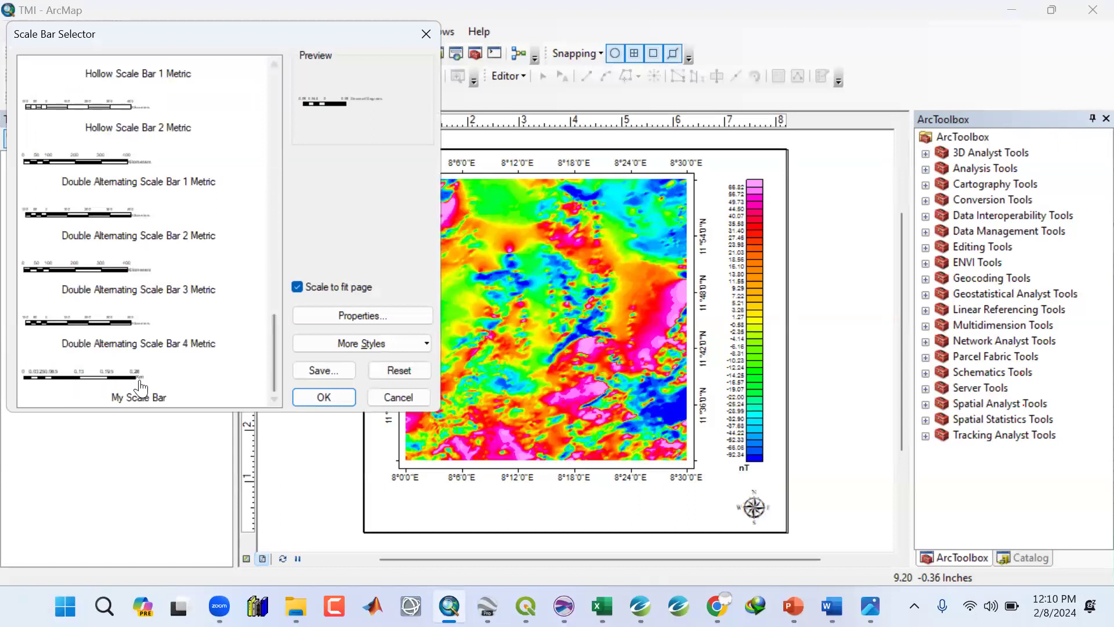
{"action": "scroll", "coordinate": [281, 330], "scroll_direction": "up", "scroll_amount": 4}
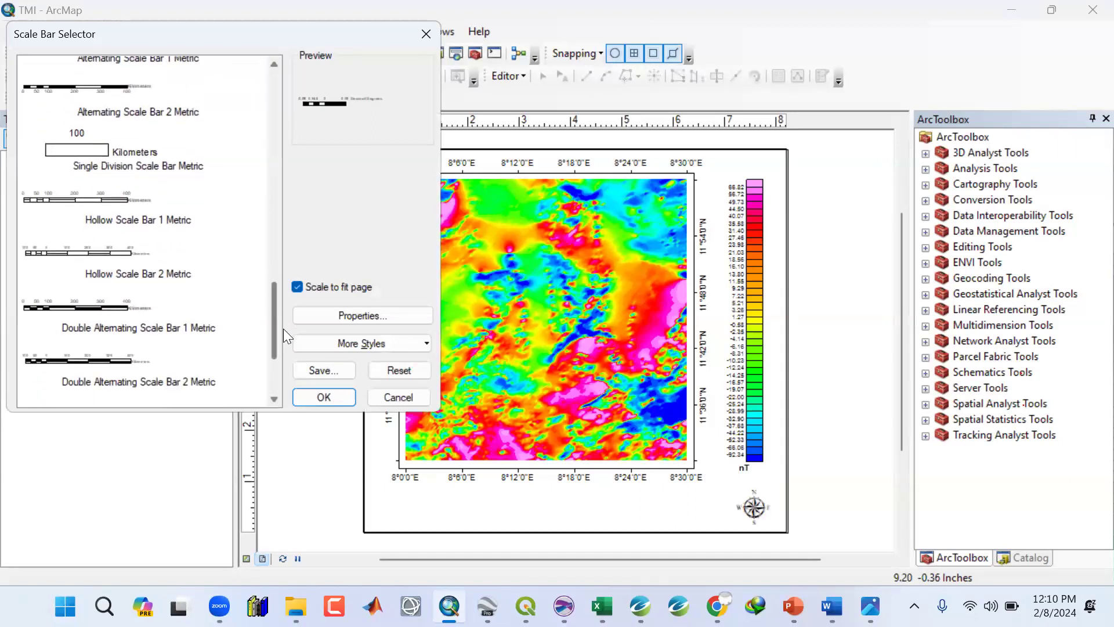
{"action": "left_click", "coordinate": [78, 313]}
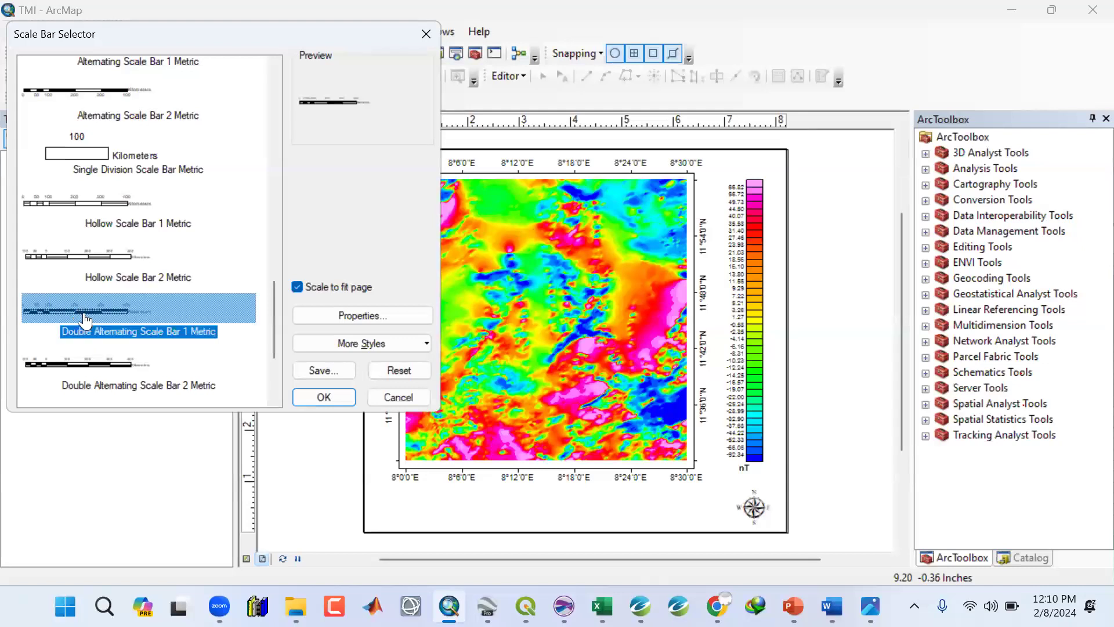
{"action": "left_click", "coordinate": [312, 315]}
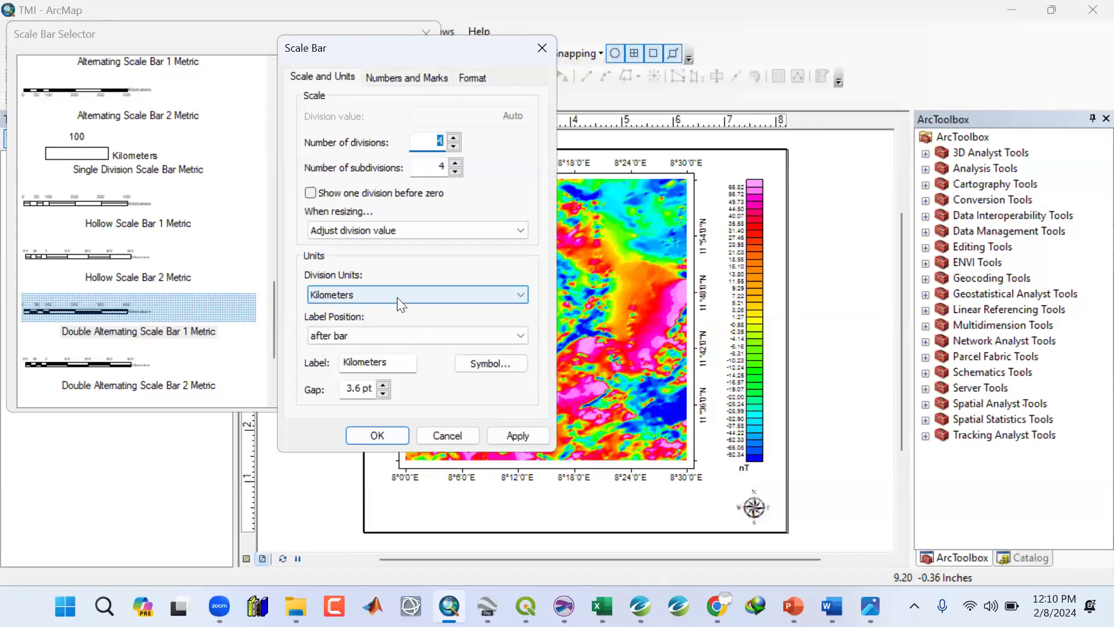
{"action": "left_click", "coordinate": [397, 360]}
{"action": "key", "text": "BackSpace"}
{"action": "key", "text": "BackSpace"}
{"action": "key", "text": "BackSpace"}
{"action": "key", "text": "BackSpace"}
{"action": "key", "text": "BackSpace"}
{"action": "key", "text": "BackSpace"}
{"action": "key", "text": "BackSpace"}
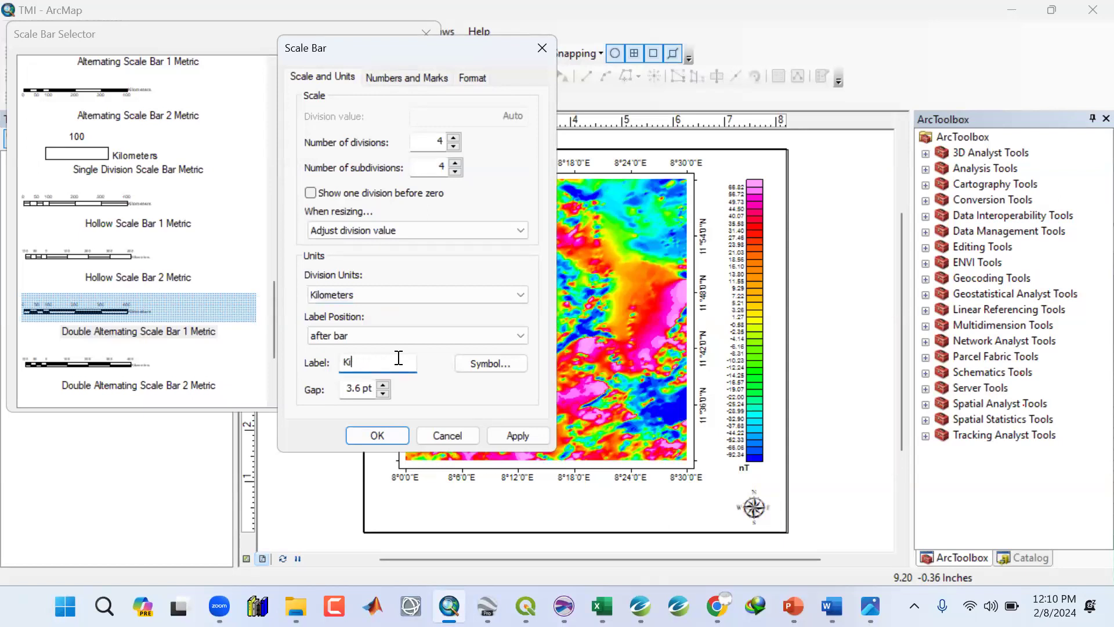
{"action": "type", "text": "m"}
{"action": "left_click", "coordinate": [519, 435]}
{"action": "left_click", "coordinate": [378, 435]}
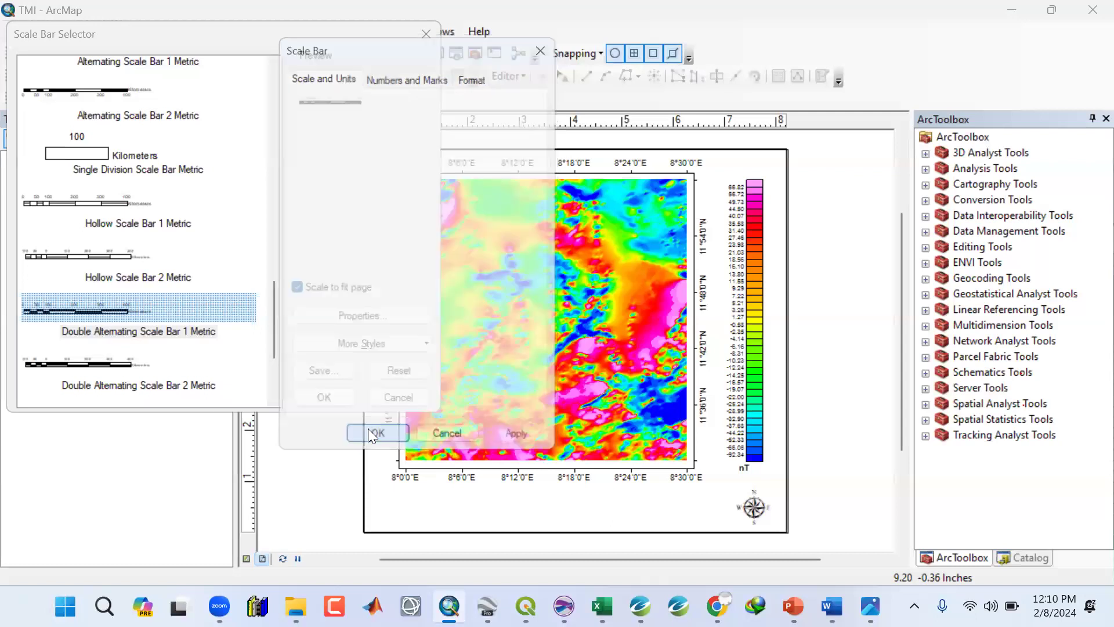
{"action": "left_click", "coordinate": [324, 394]}
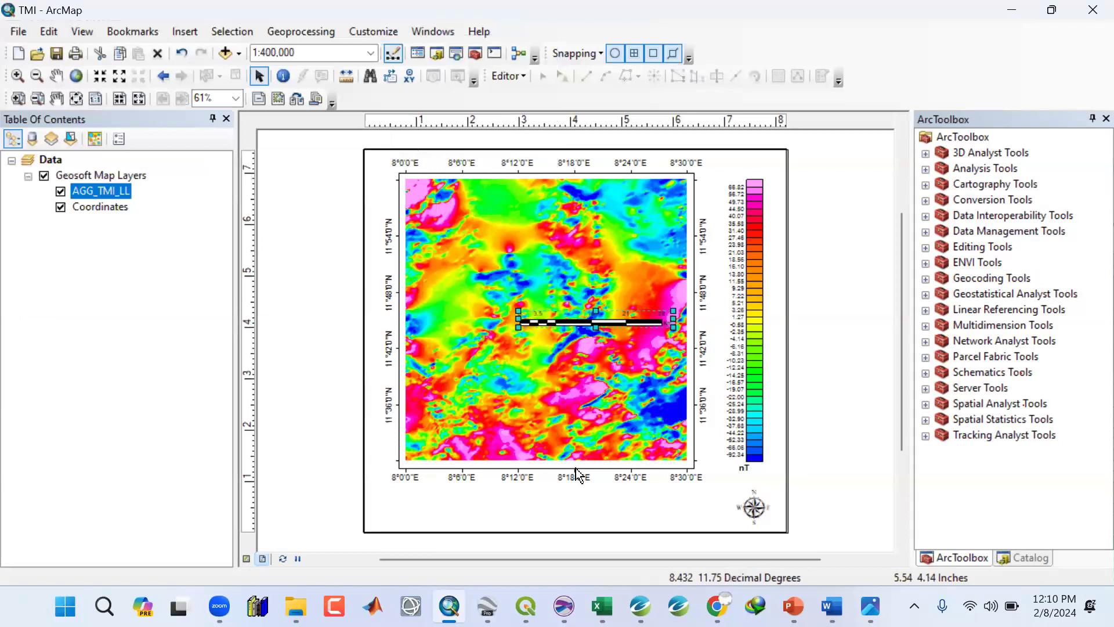
Move the scale bar below the map's lower-left corner.
{"action": "left_click_drag", "start_coordinate": [521, 508], "coordinate": [511, 507]}
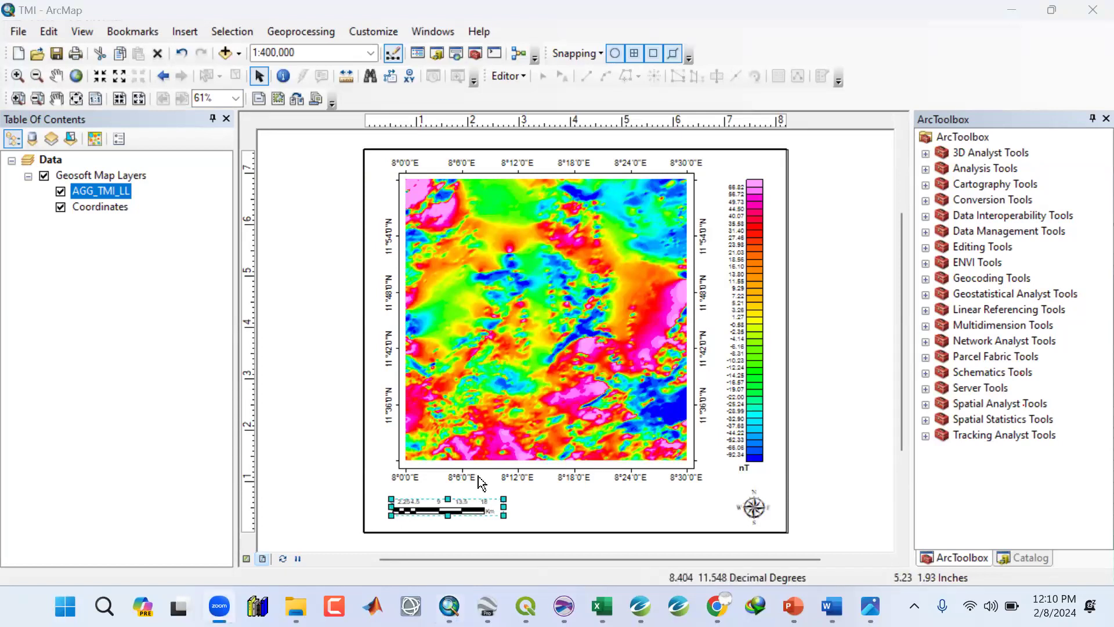
{"action": "left_click", "coordinate": [841, 473]}
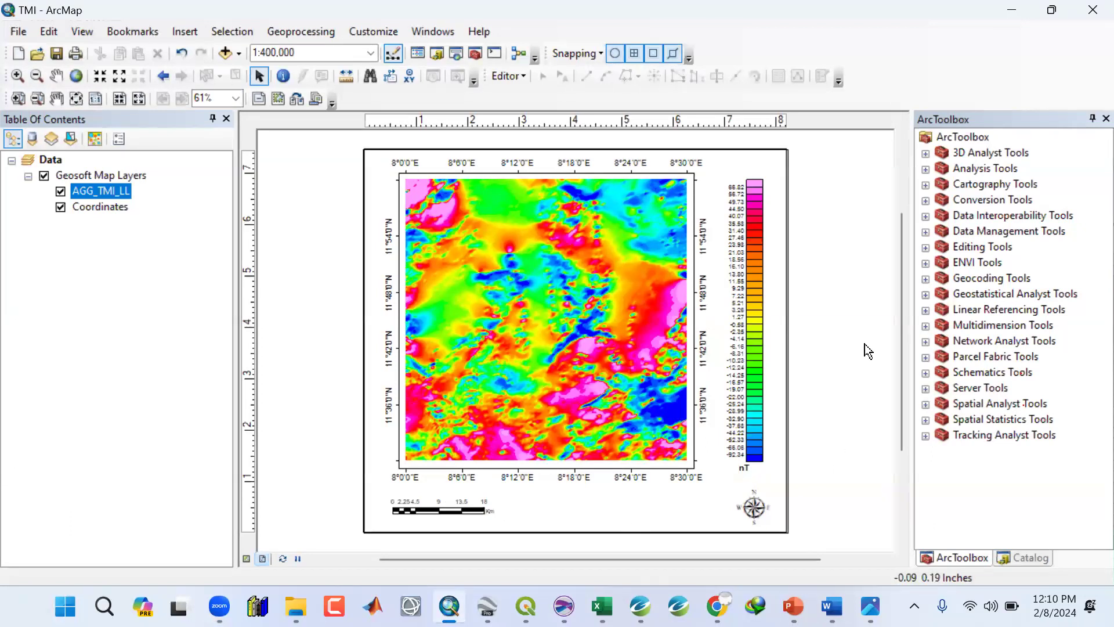
{"action": "left_click", "coordinate": [469, 512]}
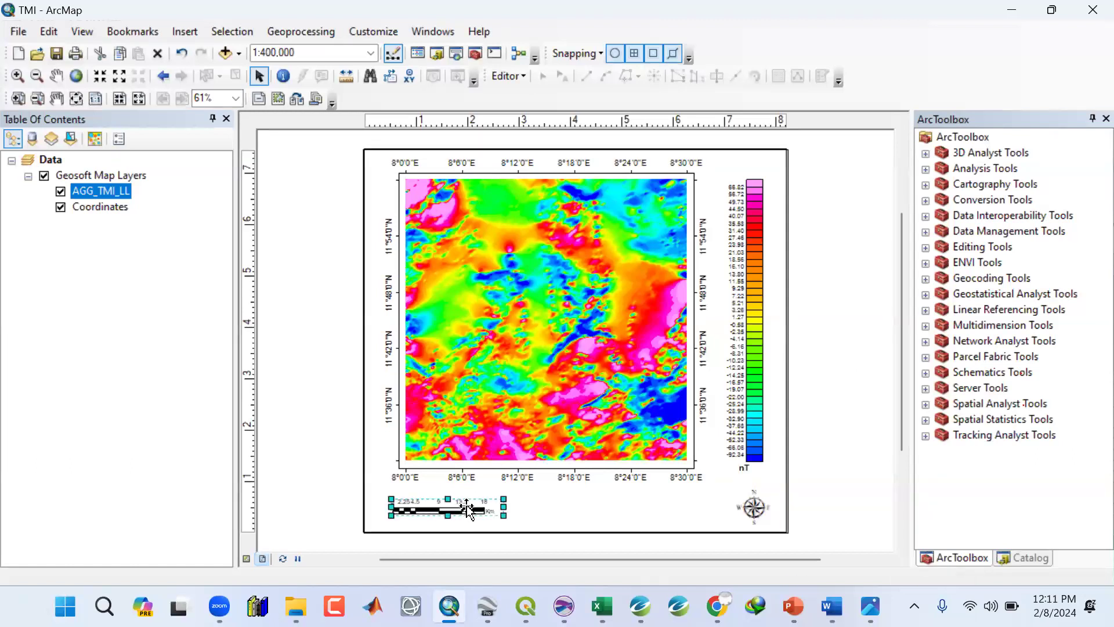
{"action": "left_click_drag", "start_coordinate": [467, 509], "coordinate": [468, 512]}
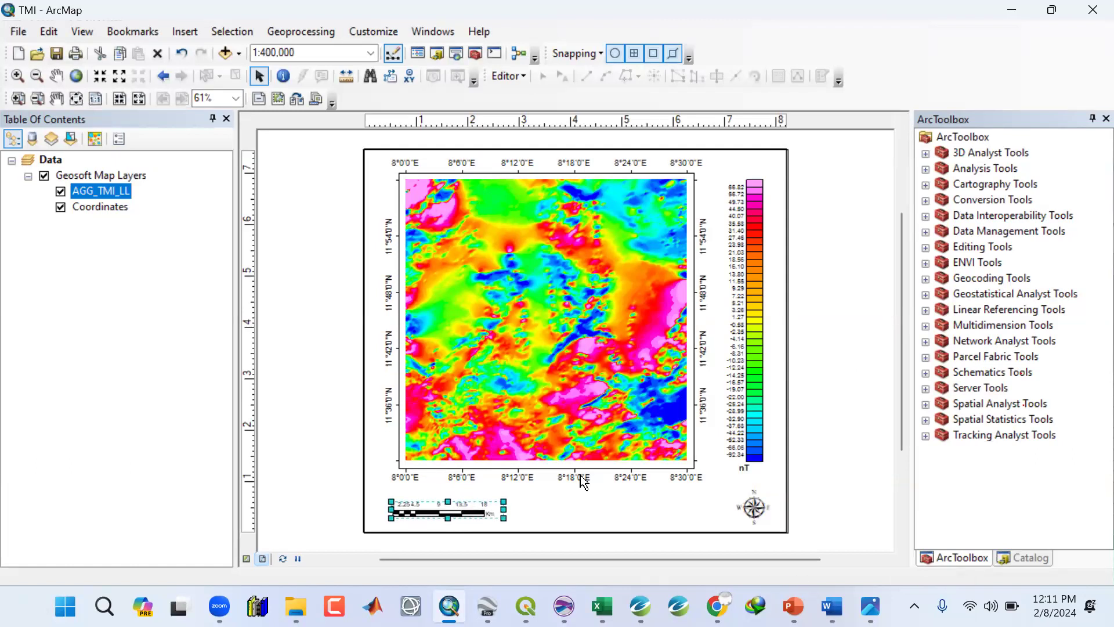
{"action": "left_click", "coordinate": [836, 463]}
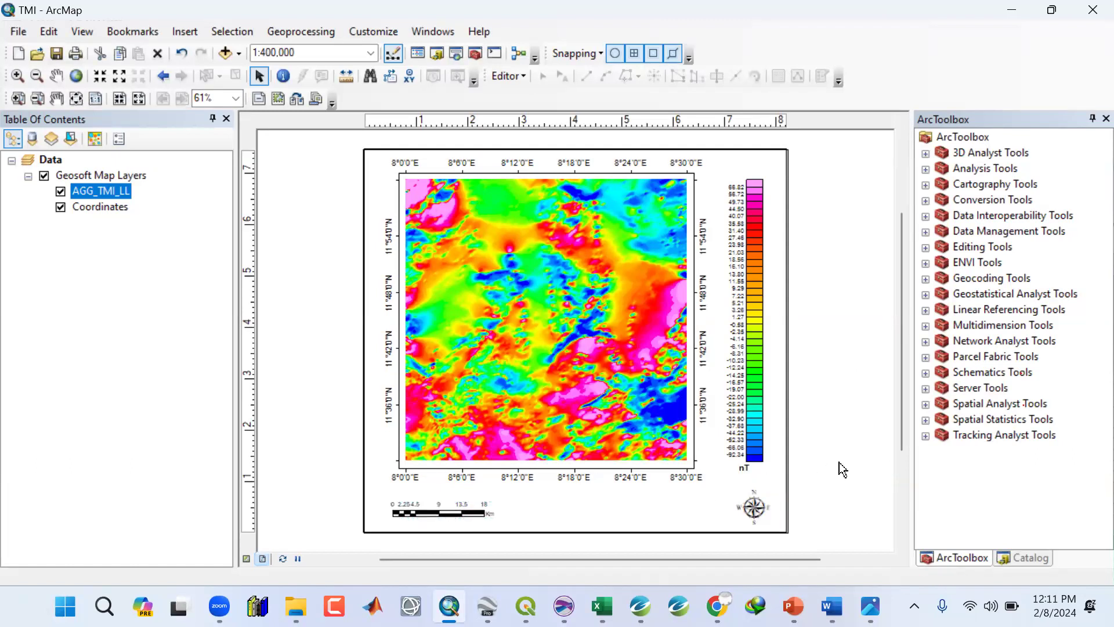
Insert a text element below the map and enter TOTAL MAGNETIC INTENSITY MAP as its text.
{"action": "left_click", "coordinate": [191, 34]}
{"action": "left_click", "coordinate": [181, 94]}
{"action": "left_click_drag", "start_coordinate": [576, 349], "coordinate": [566, 500]}
{"action": "double_click", "coordinate": [569, 503]}
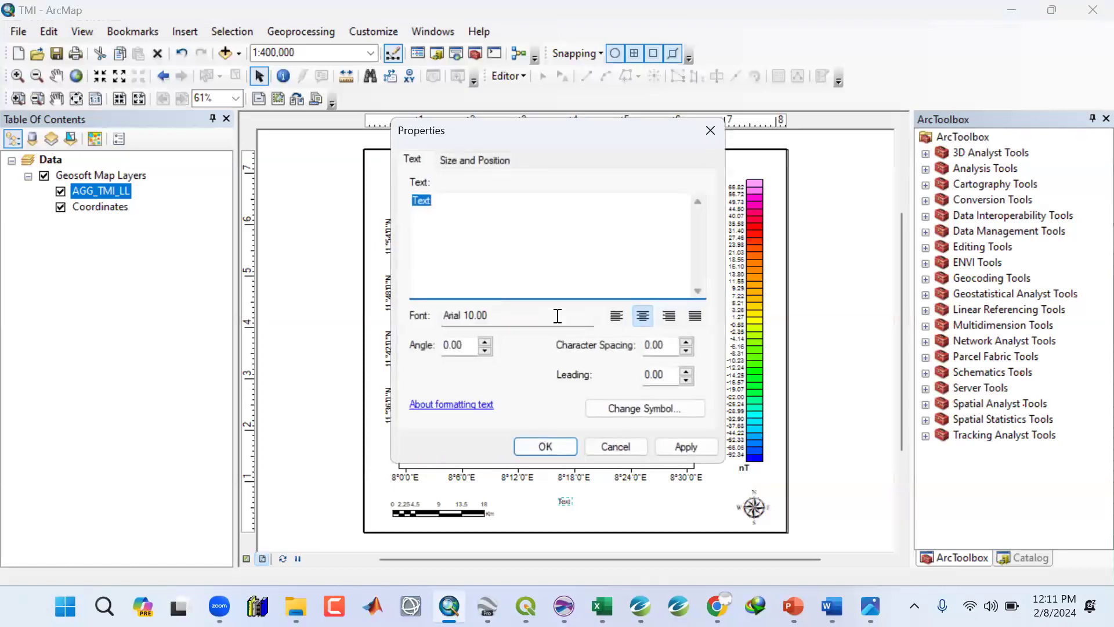
{"action": "type", "text": "TOTAL MAGNETI"}
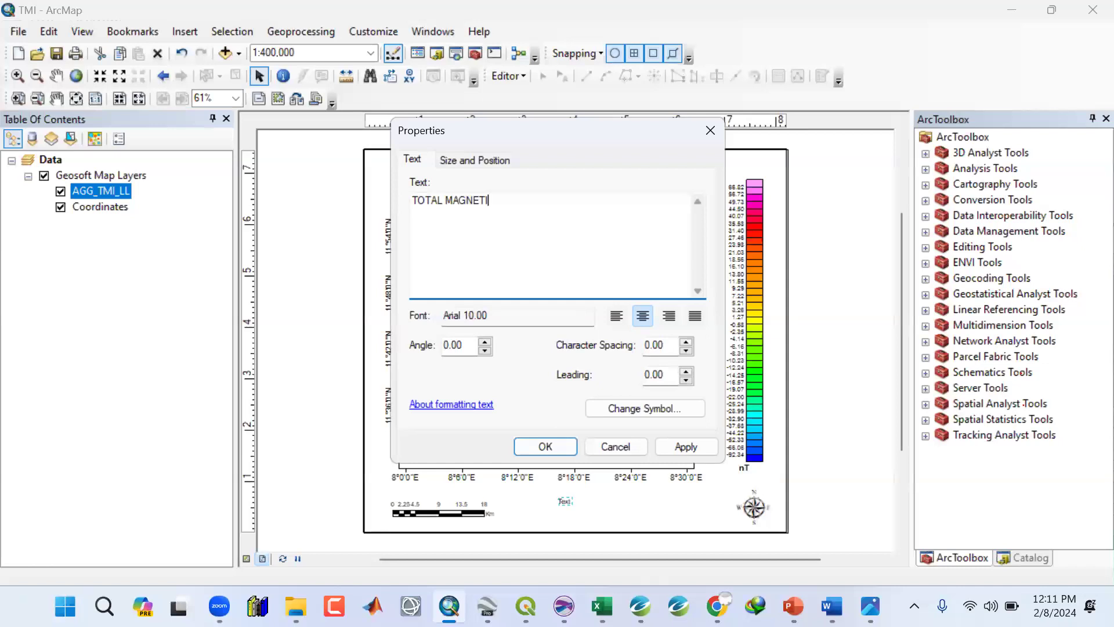
{"action": "type", "text": "C INTENSITY MAP"}
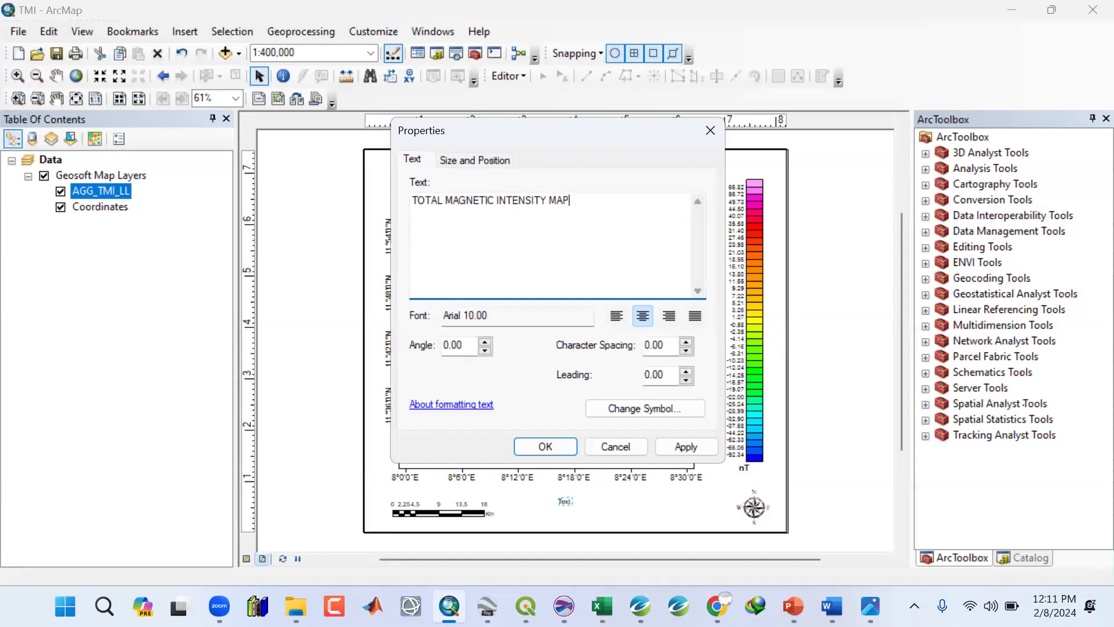
Make the title text 15 point bold and nudge it up just beneath the map's bottom coordinate labels.
{"action": "left_click", "coordinate": [618, 410]}
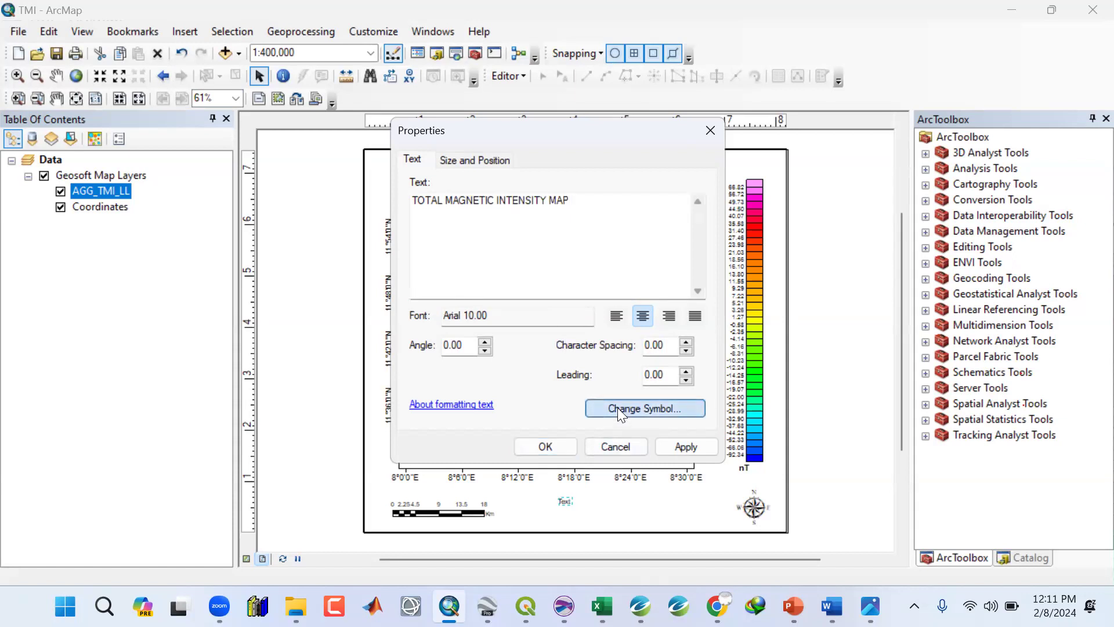
{"action": "left_click", "coordinate": [649, 289]}
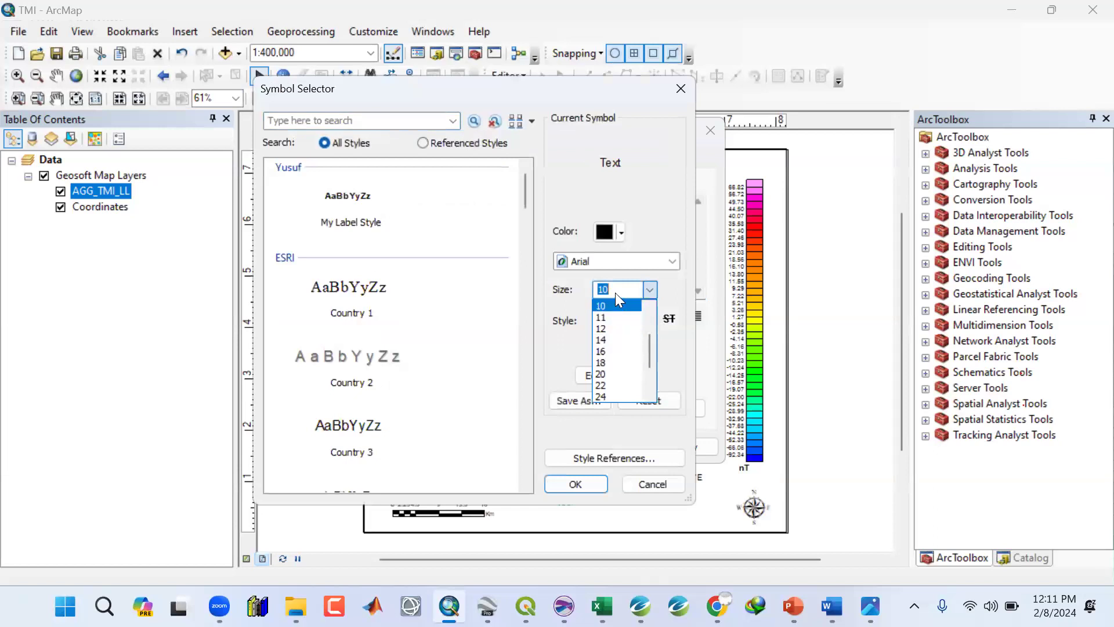
{"action": "type", "text": "15"}
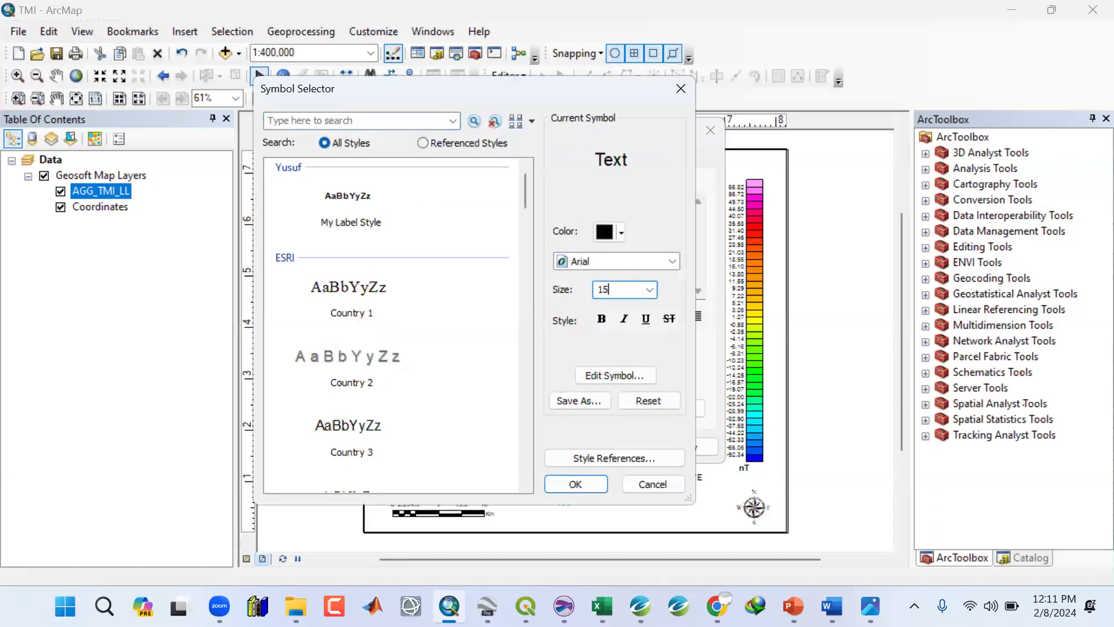
{"action": "left_click", "coordinate": [602, 318]}
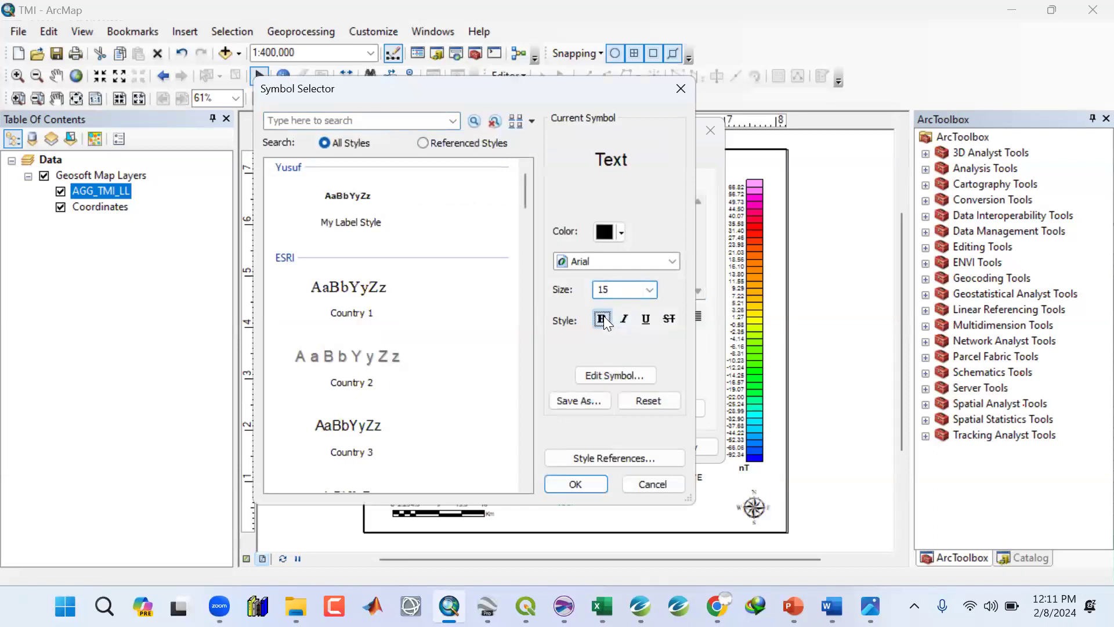
{"action": "left_click", "coordinate": [594, 478]}
{"action": "left_click", "coordinate": [676, 445]}
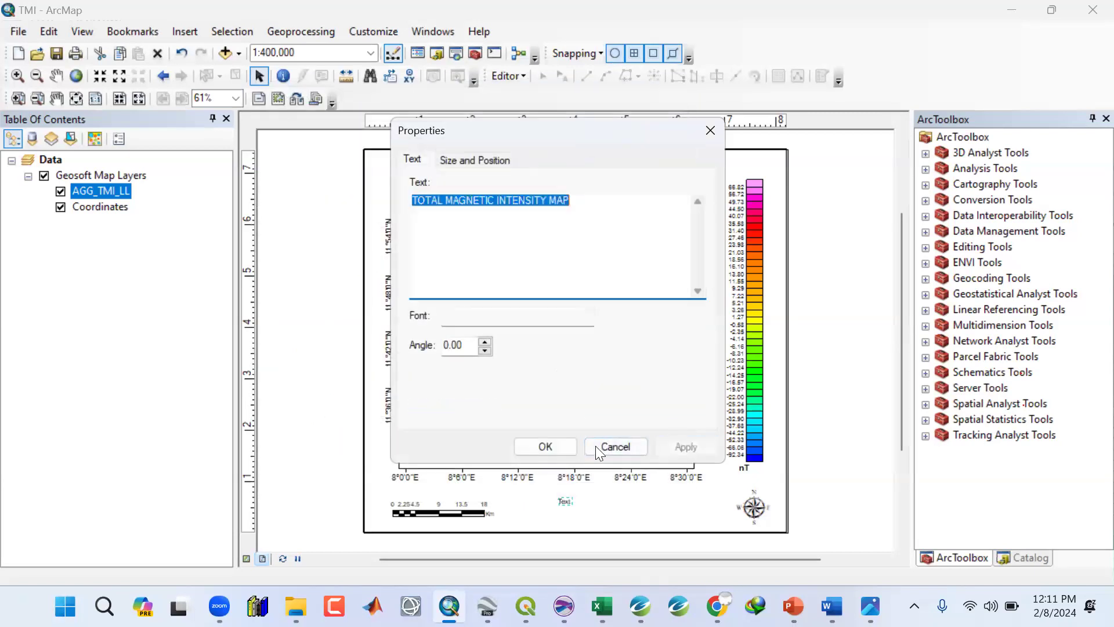
{"action": "left_click", "coordinate": [552, 448]}
{"action": "left_click_drag", "start_coordinate": [578, 503], "coordinate": [576, 492]}
{"action": "left_click", "coordinate": [811, 474]}
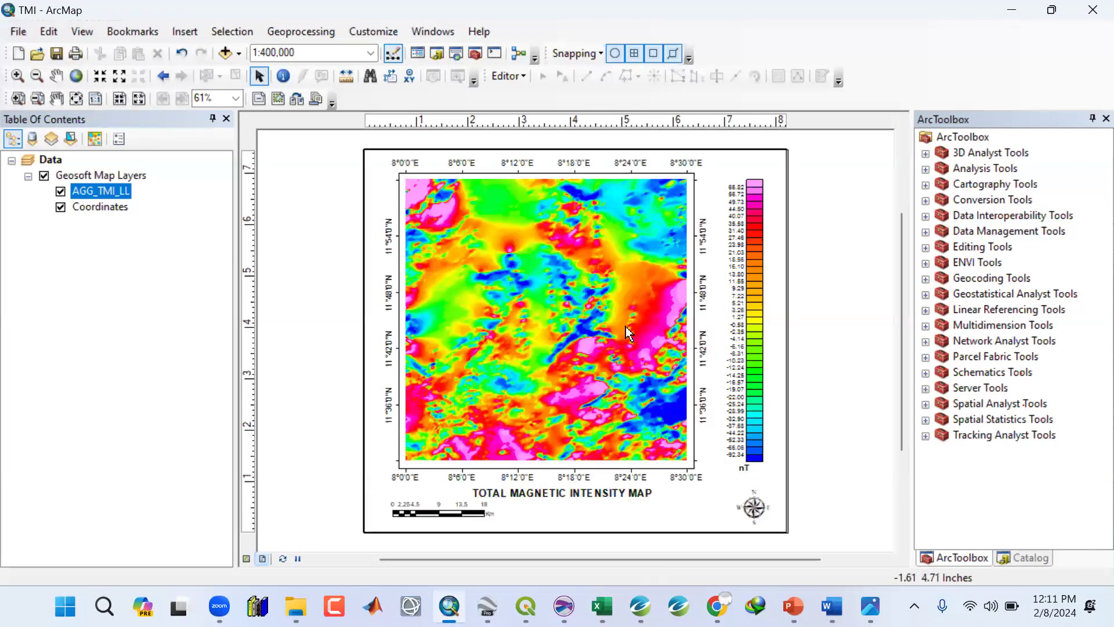
Open Export Map and browse to the Images folder inside OSM Training on the Desktop.
{"action": "left_click", "coordinate": [862, 606]}
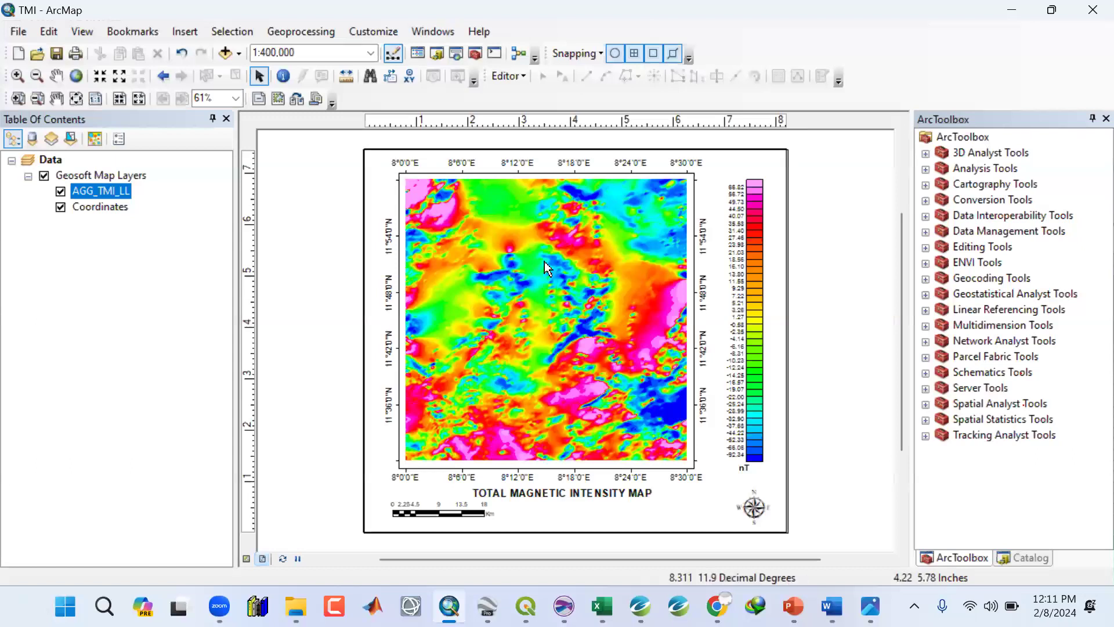
{"action": "left_click", "coordinate": [16, 31]}
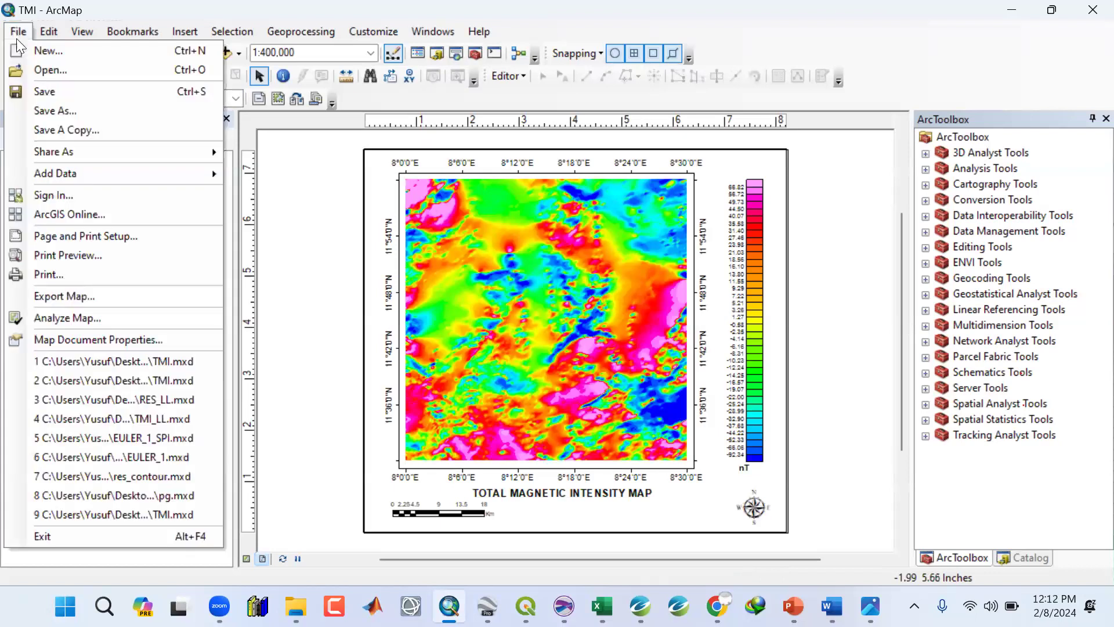
{"action": "left_click", "coordinate": [47, 297]}
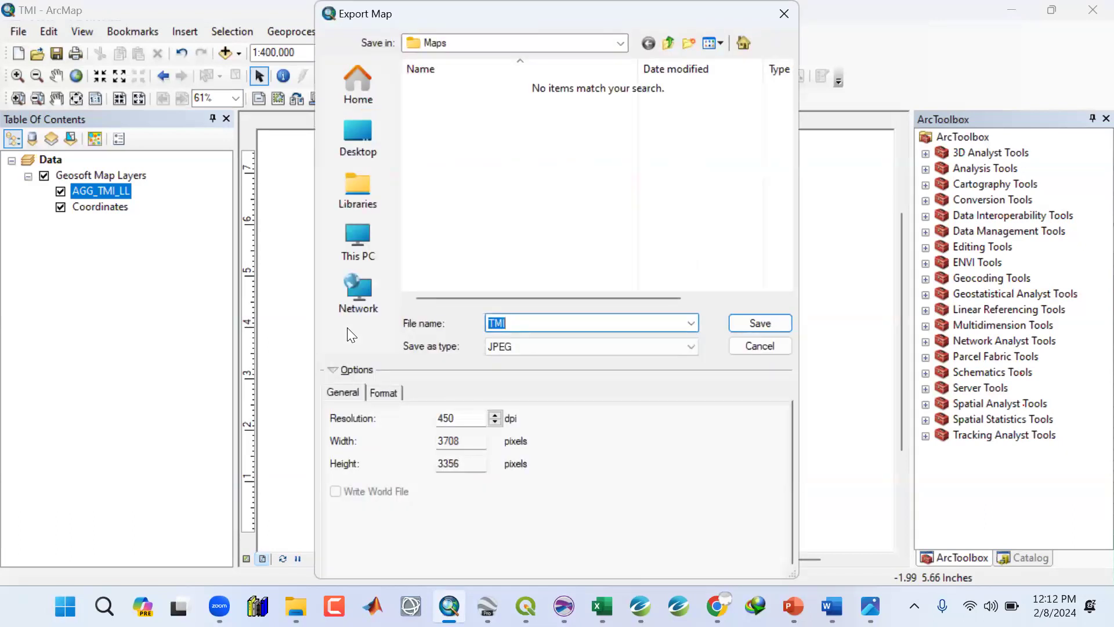
{"action": "left_click", "coordinate": [360, 143]}
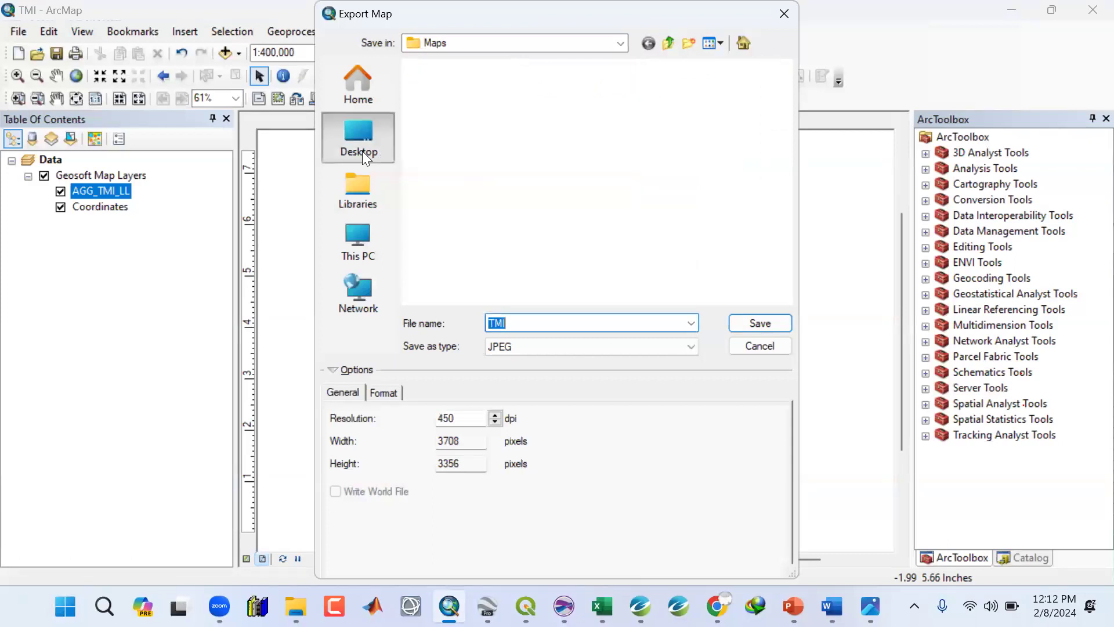
{"action": "scroll", "coordinate": [522, 187], "scroll_direction": "down", "scroll_amount": 3}
{"action": "scroll", "coordinate": [520, 186], "scroll_direction": "down", "scroll_amount": 5}
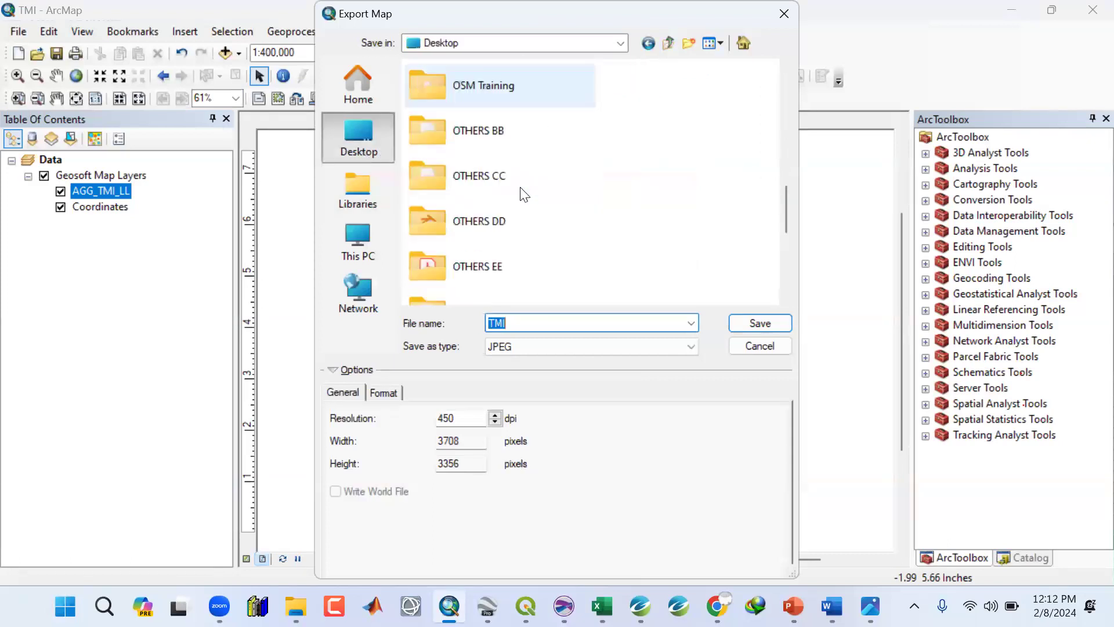
{"action": "scroll", "coordinate": [520, 187], "scroll_direction": "up", "scroll_amount": 4}
{"action": "double_click", "coordinate": [493, 208]}
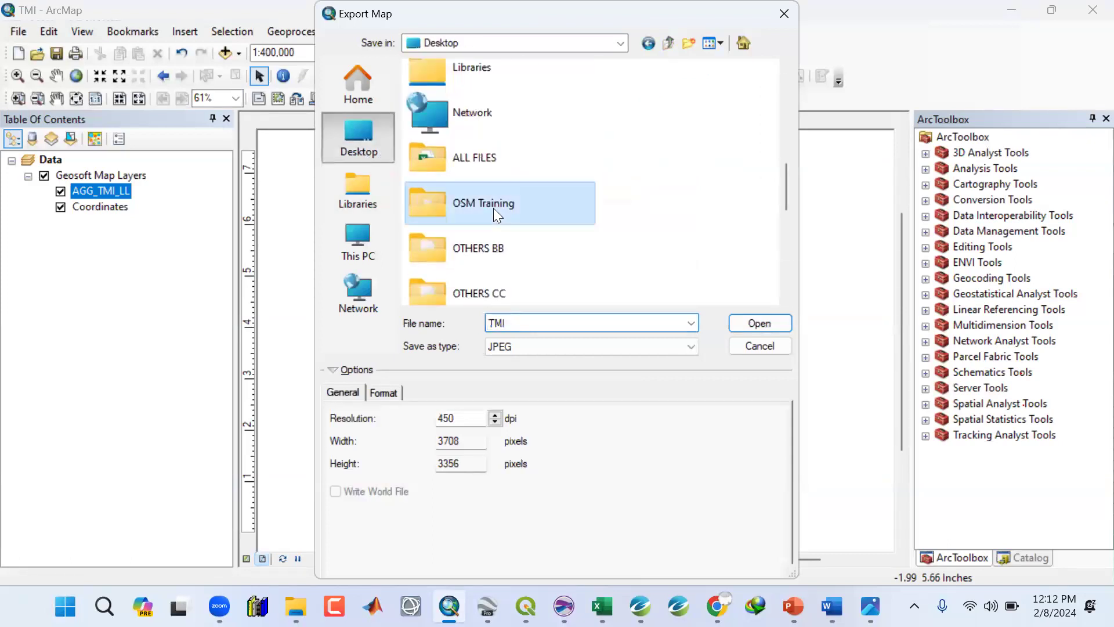
{"action": "double_click", "coordinate": [451, 140]}
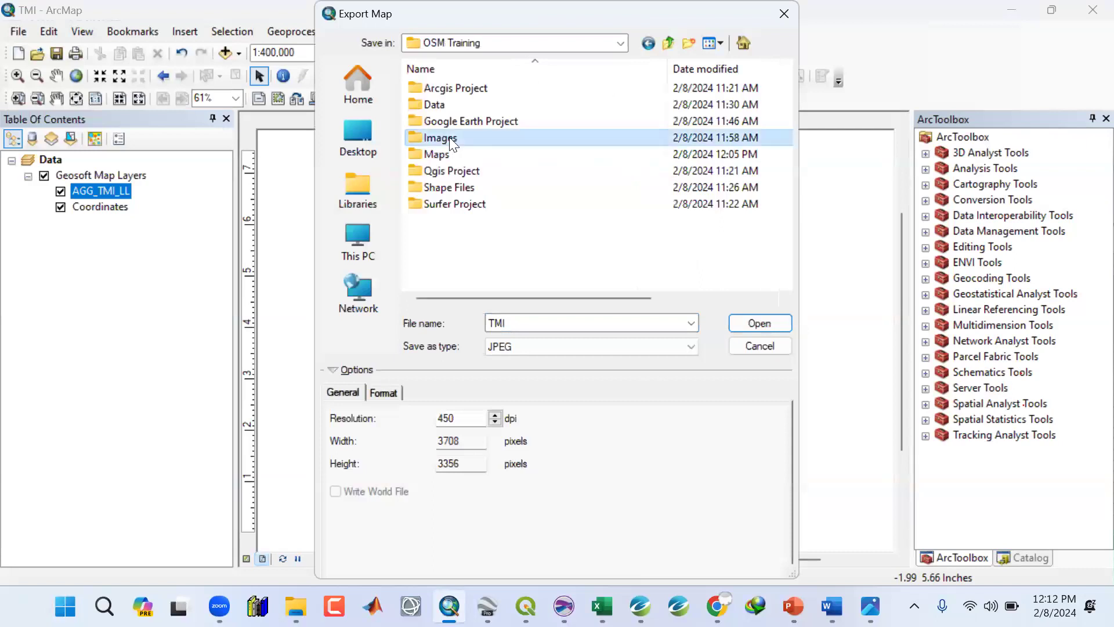
Name the export TMI_ARCG1 and save the layout as a 450 dpi JPEG.
{"action": "double_click", "coordinate": [522, 323]}
{"action": "left_click", "coordinate": [523, 323]}
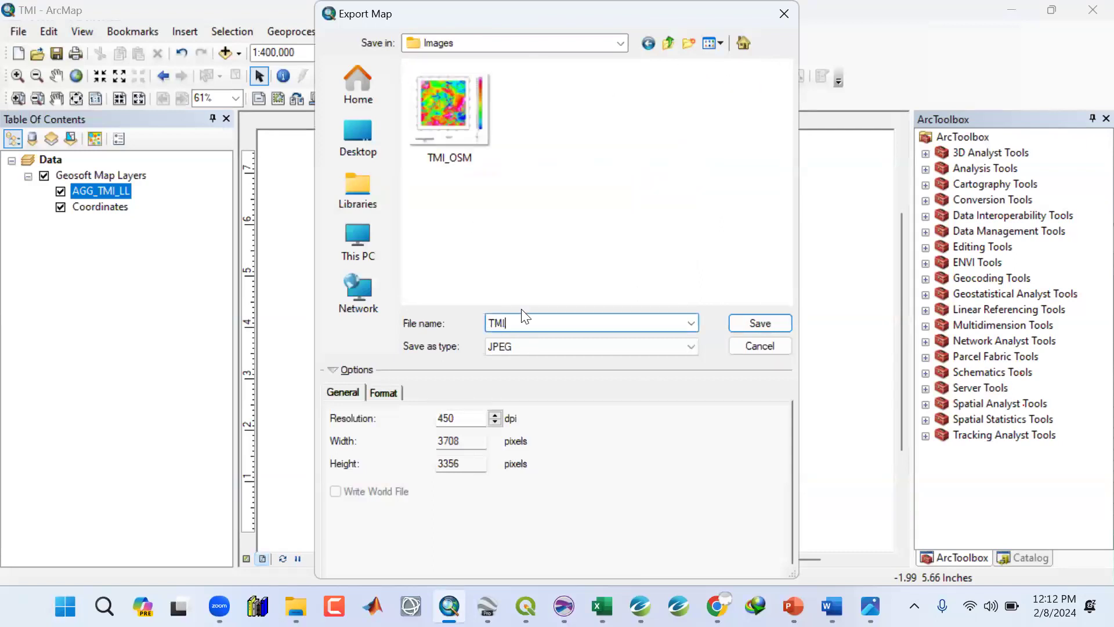
{"action": "type", "text": "_ARCG1"}
{"action": "left_click", "coordinate": [649, 405]}
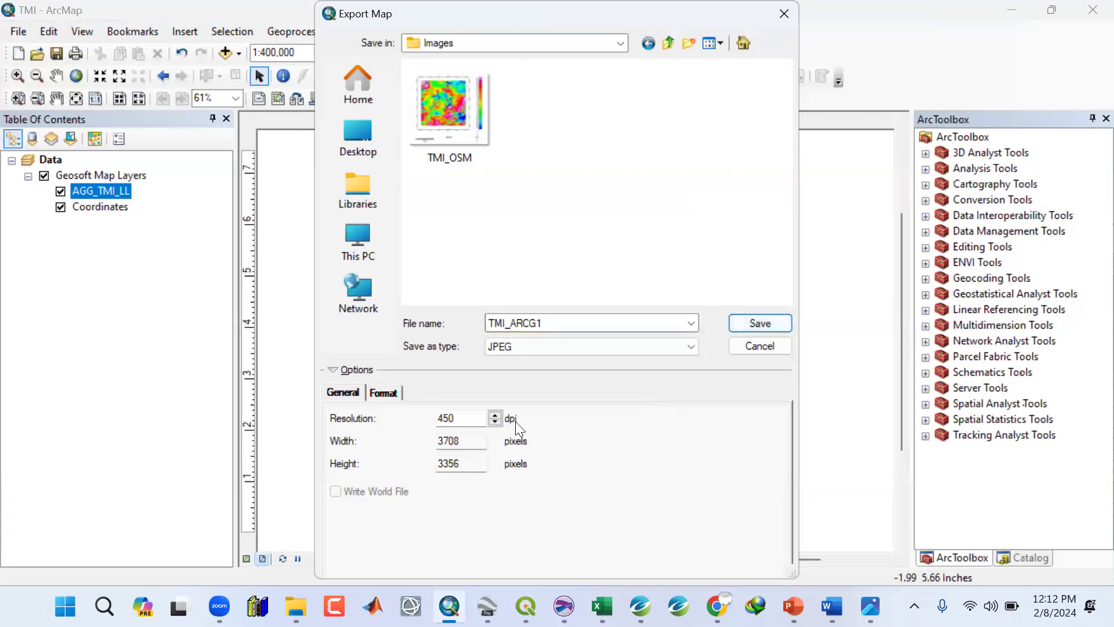
{"action": "left_click_drag", "start_coordinate": [456, 418], "coordinate": [431, 413]}
{"action": "left_click", "coordinate": [461, 420]}
{"action": "left_click", "coordinate": [744, 325]}
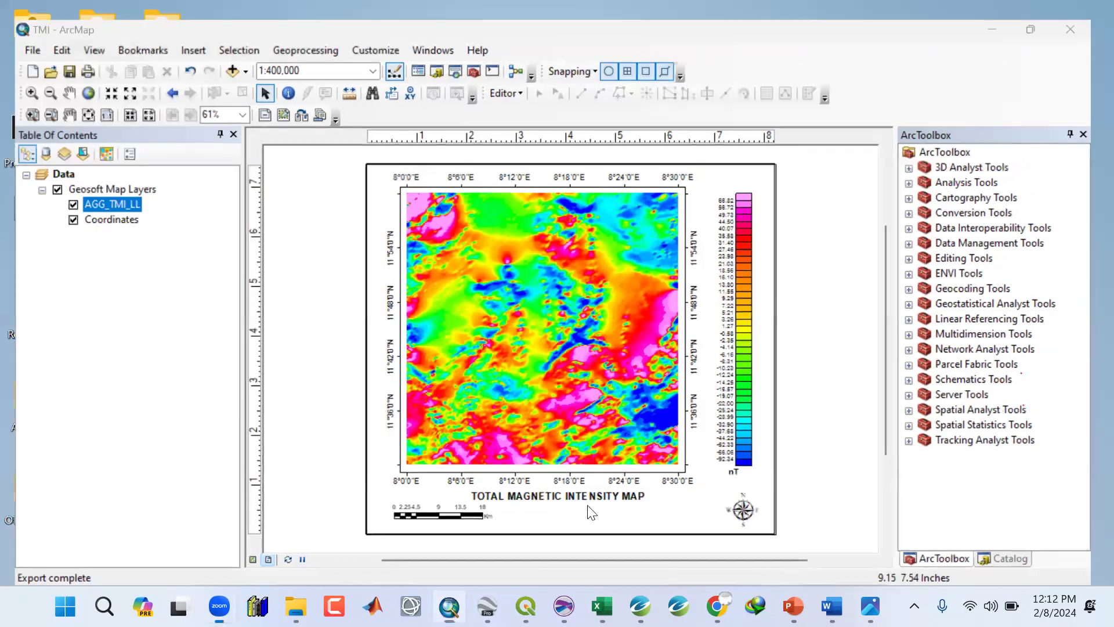
Open the earlier TMI_OSM image from the Images folder to compare it, then close it.
{"action": "left_click", "coordinate": [1007, 10]}
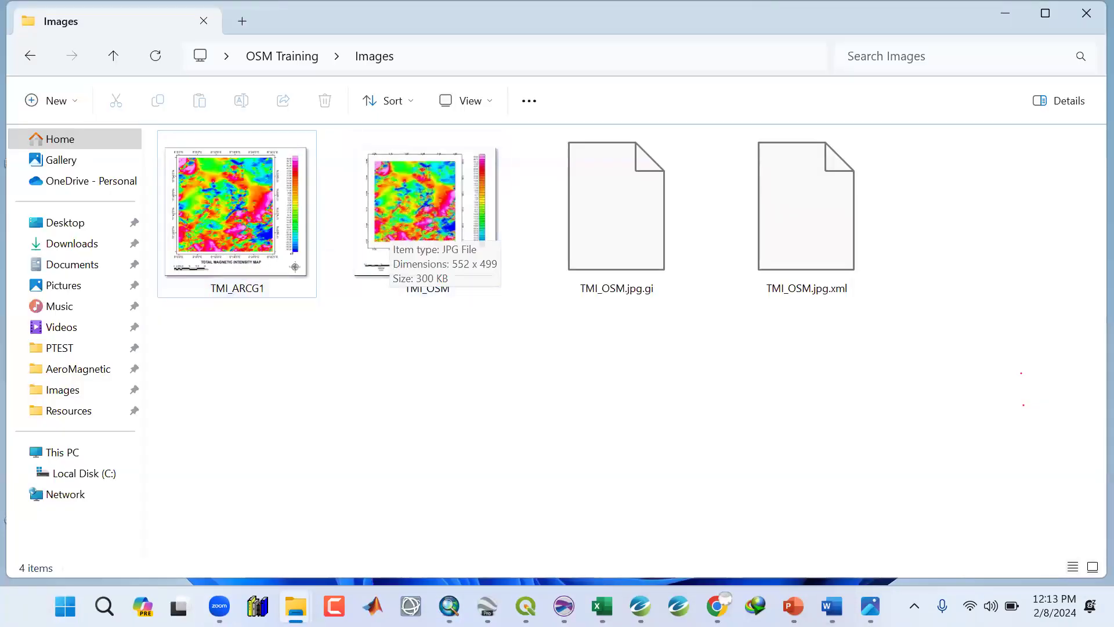
{"action": "mouse_move", "coordinate": [870, 607]}
{"action": "left_click", "coordinate": [439, 244]}
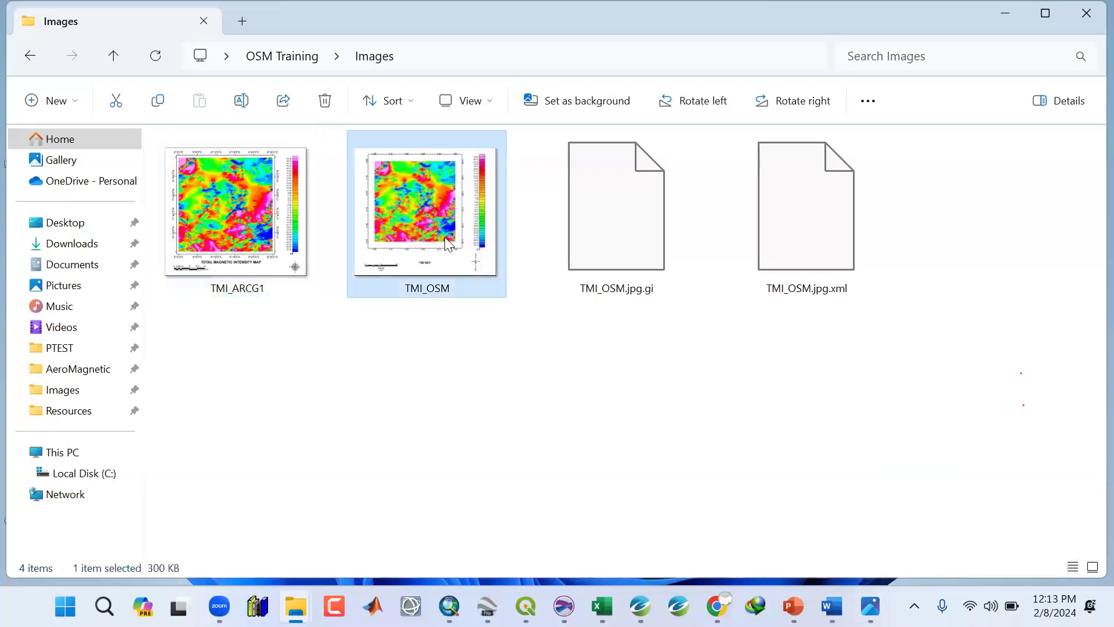
{"action": "double_click", "coordinate": [441, 247]}
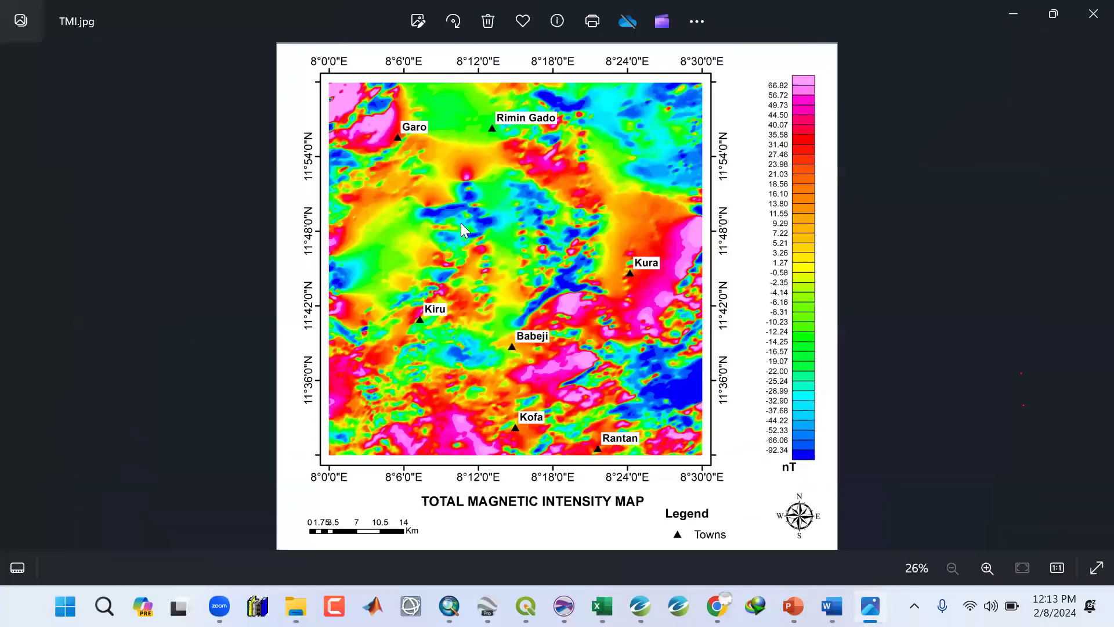
{"action": "left_click", "coordinate": [676, 14]}
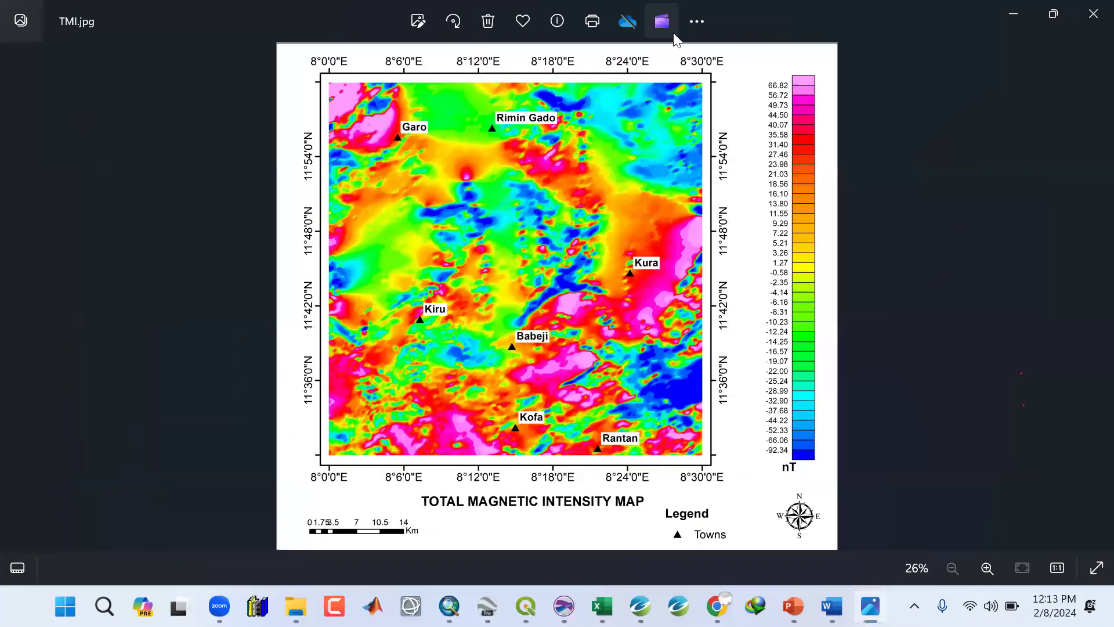
{"action": "left_click", "coordinate": [1089, 16]}
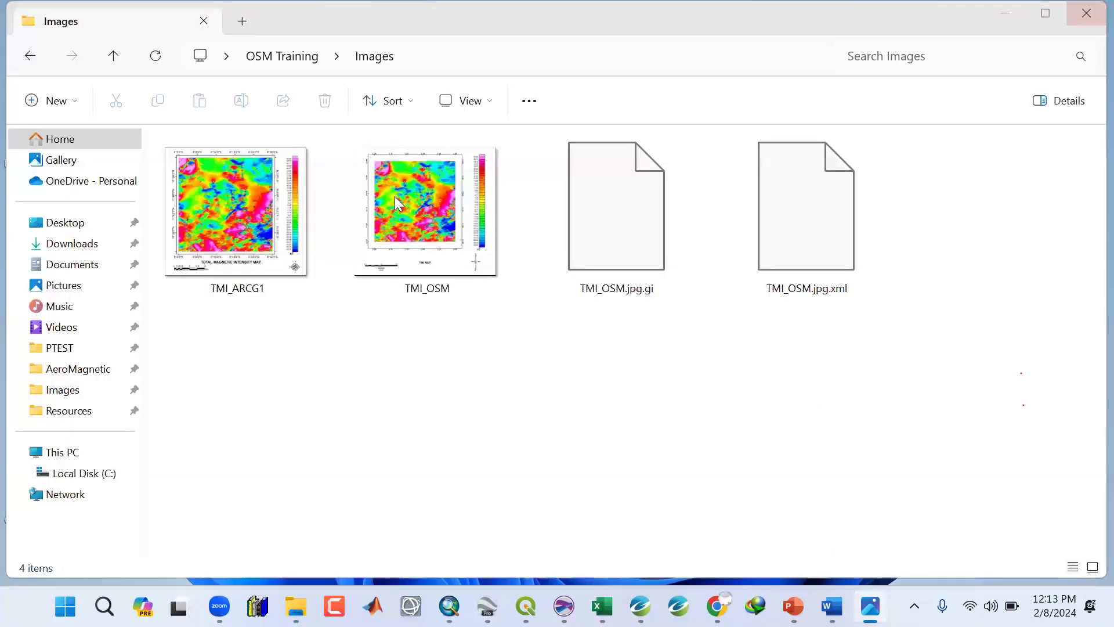
Open the exported TMI_ARCG1 image and zoom in to inspect its labels, legend and layout, then close it.
{"action": "left_click", "coordinate": [241, 219]}
{"action": "double_click", "coordinate": [240, 218]}
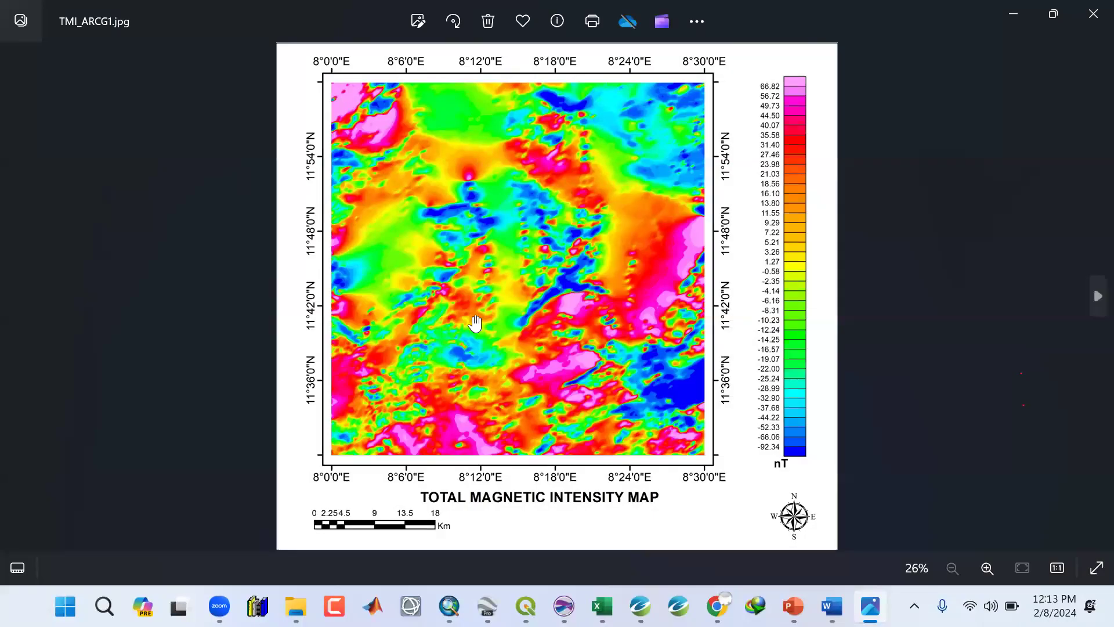
{"action": "scroll", "coordinate": [1032, 301], "scroll_direction": "up", "scroll_amount": 2}
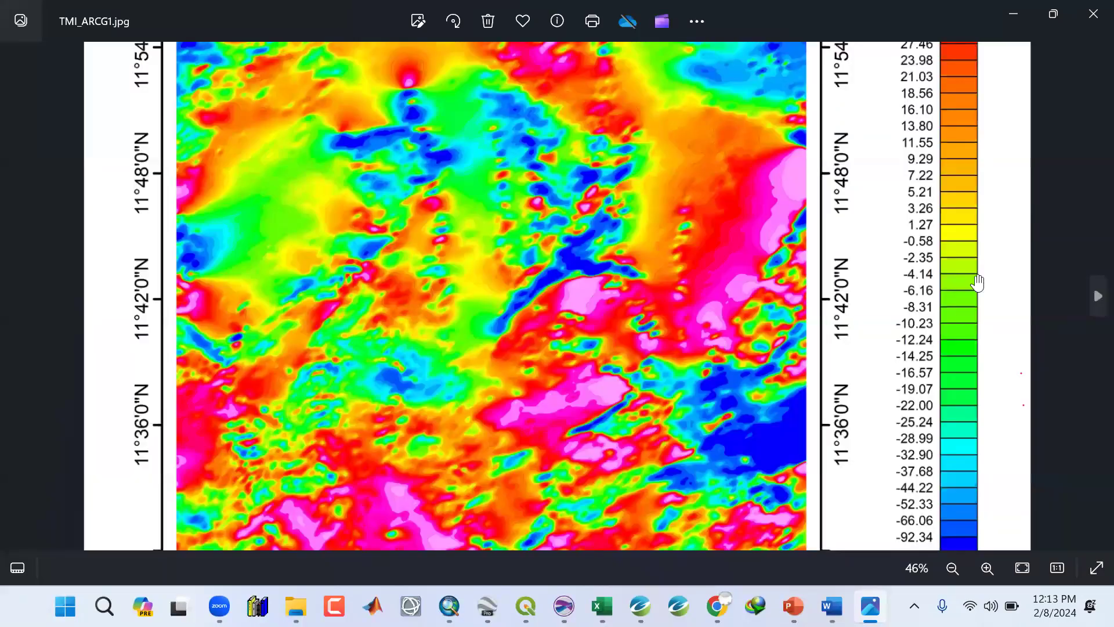
{"action": "scroll", "coordinate": [968, 282], "scroll_direction": "up", "scroll_amount": 6}
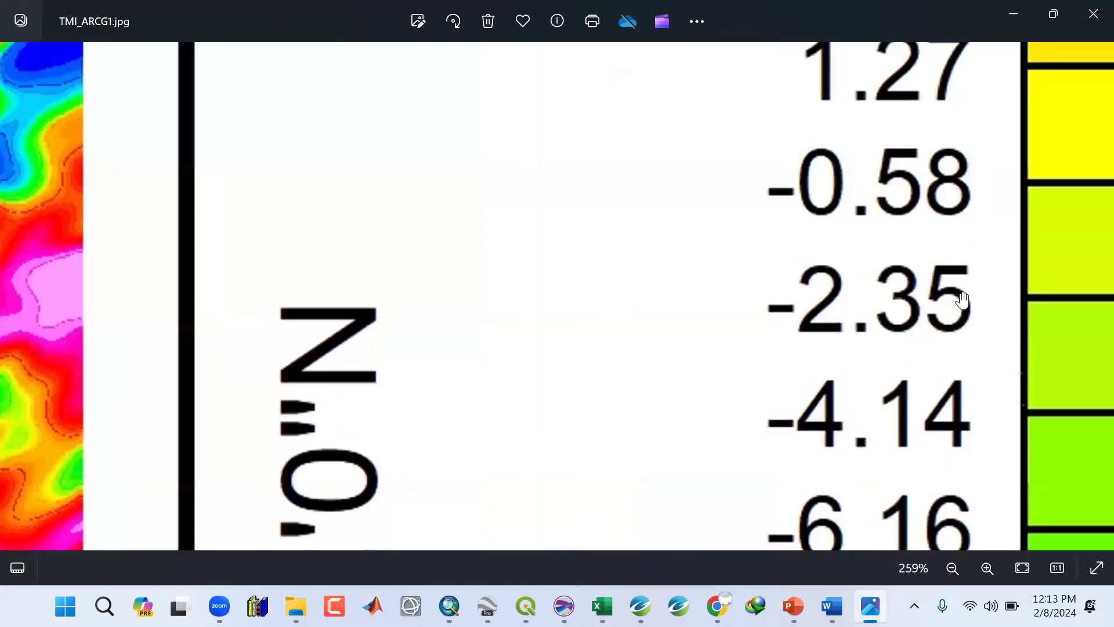
{"action": "scroll", "coordinate": [961, 295], "scroll_direction": "down", "scroll_amount": 2}
{"action": "scroll", "coordinate": [961, 294], "scroll_direction": "down", "scroll_amount": 3}
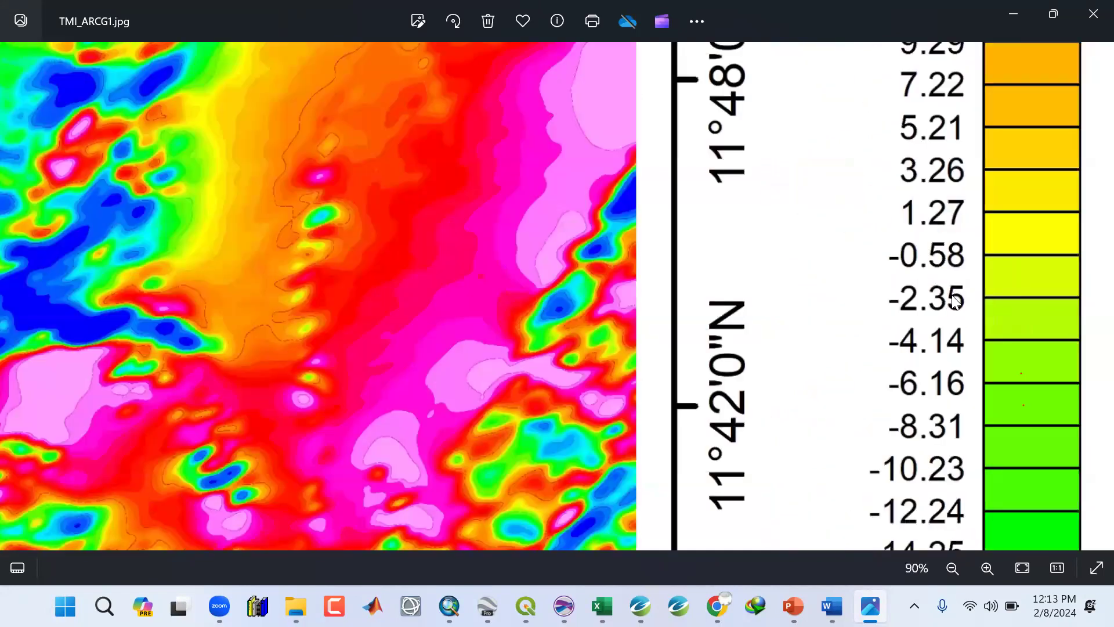
{"action": "scroll", "coordinate": [955, 296], "scroll_direction": "down", "scroll_amount": 3}
{"action": "scroll", "coordinate": [425, 290], "scroll_direction": "up", "scroll_amount": 2}
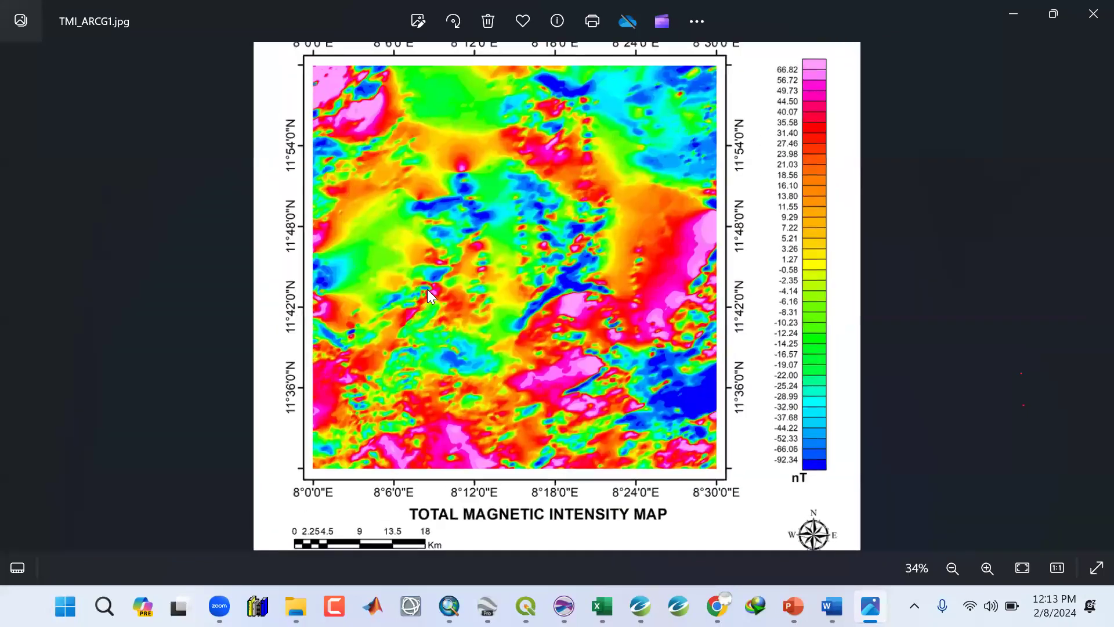
{"action": "scroll", "coordinate": [427, 289], "scroll_direction": "down", "scroll_amount": 2}
{"action": "scroll", "coordinate": [428, 293], "scroll_direction": "up", "scroll_amount": 4}
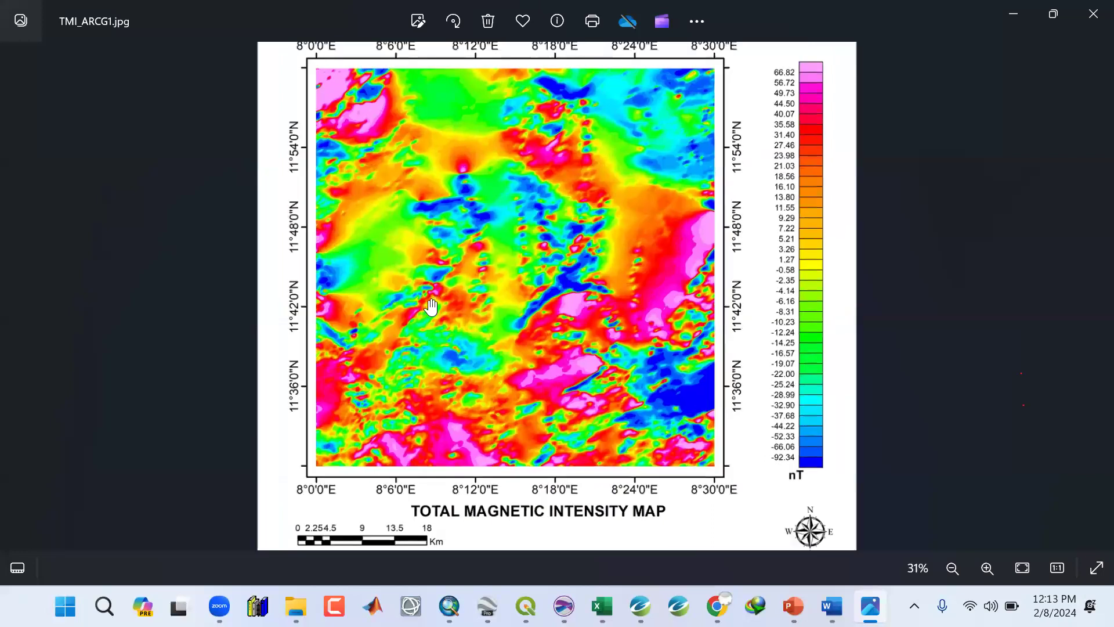
{"action": "scroll", "coordinate": [429, 300], "scroll_direction": "down", "scroll_amount": 2}
{"action": "scroll", "coordinate": [431, 304], "scroll_direction": "up", "scroll_amount": 2}
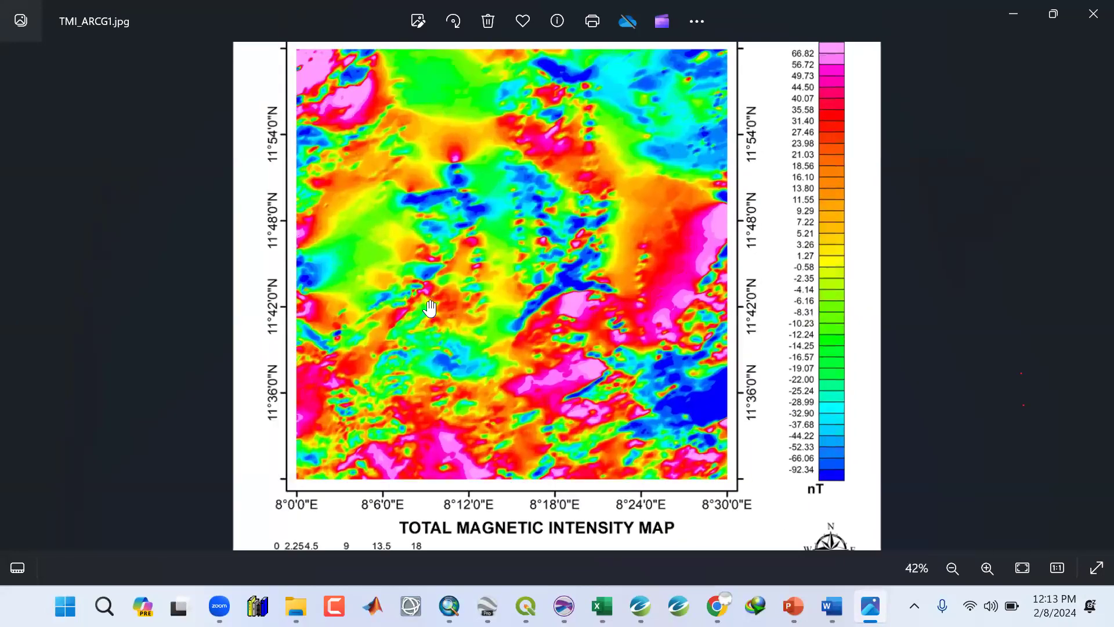
{"action": "scroll", "coordinate": [433, 308], "scroll_direction": "up", "scroll_amount": 3}
{"action": "scroll", "coordinate": [432, 305], "scroll_direction": "down", "scroll_amount": 4}
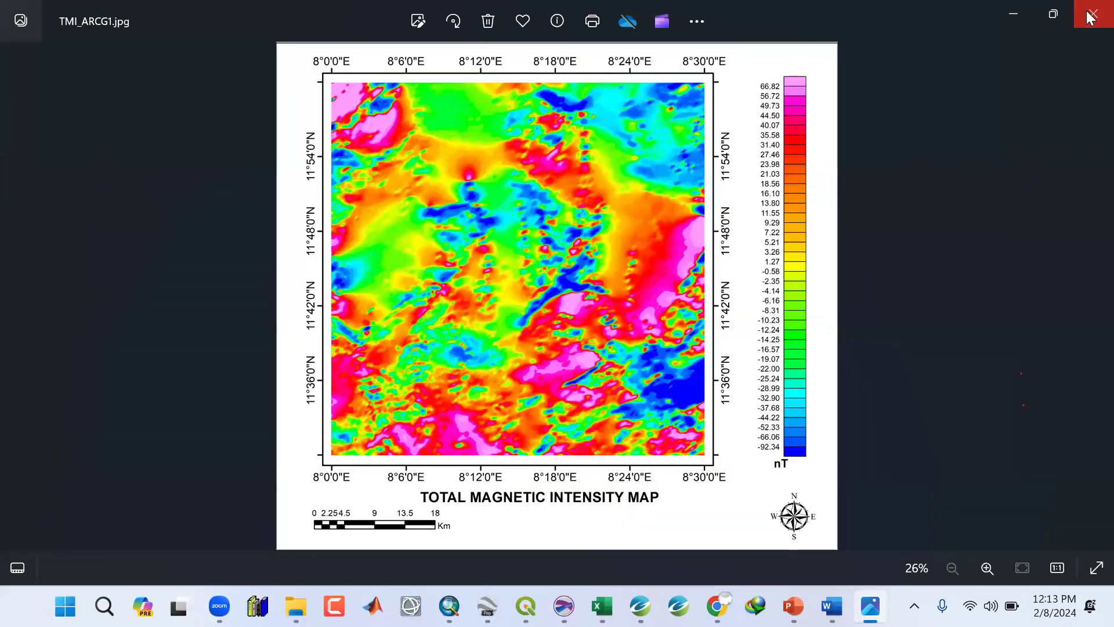
{"action": "left_click", "coordinate": [1090, 16]}
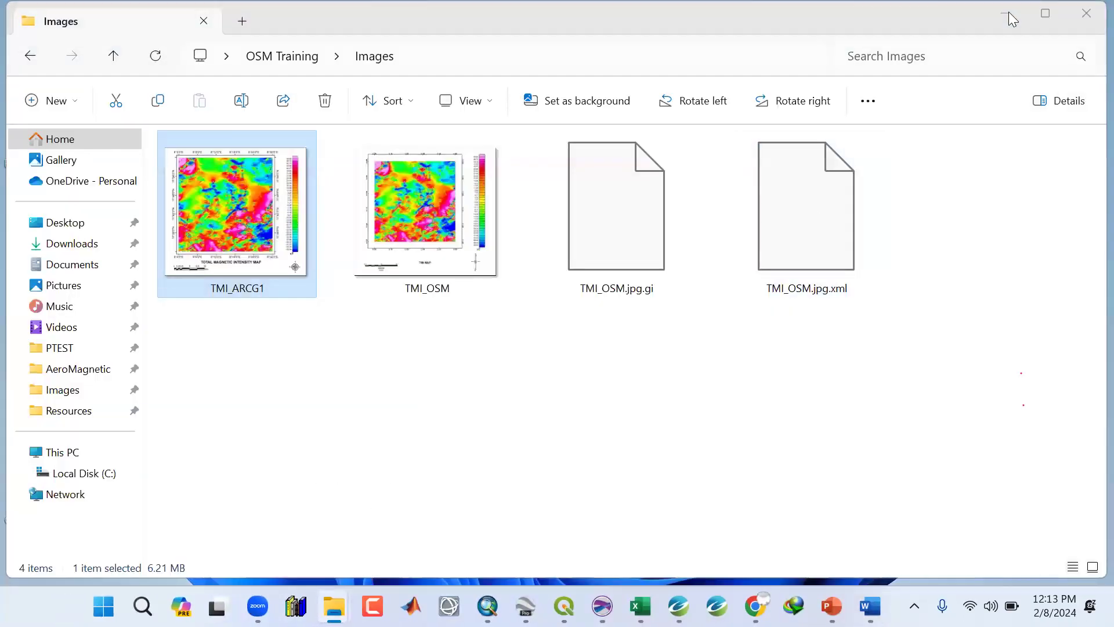
Minimize the file browser and switch back to the ArcMap layout window.
{"action": "left_click", "coordinate": [964, 47]}
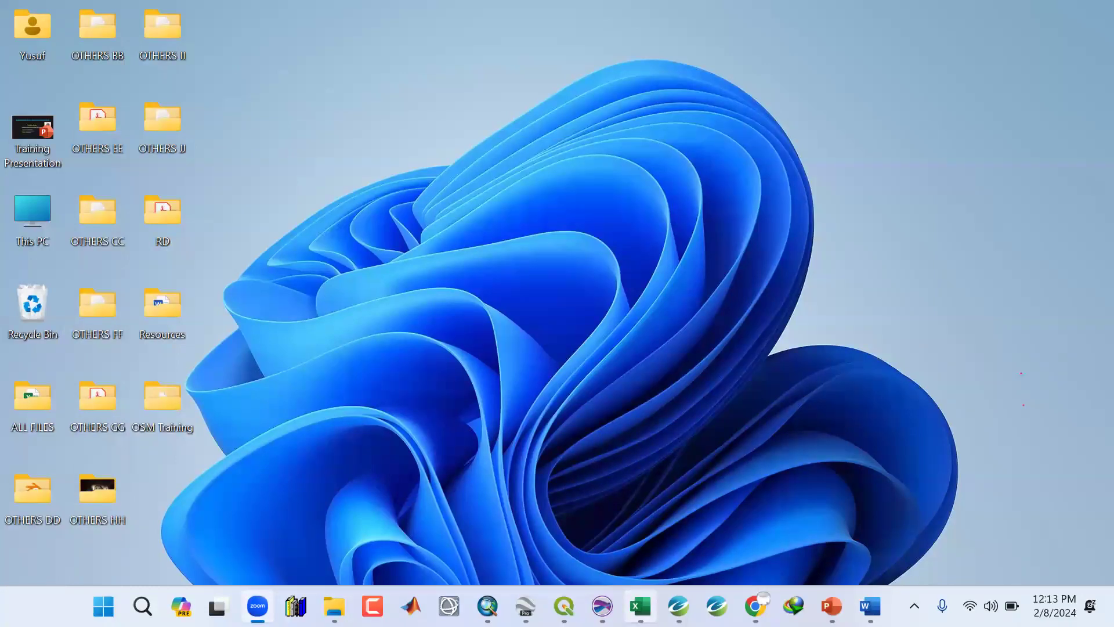
{"action": "mouse_move", "coordinate": [679, 606]}
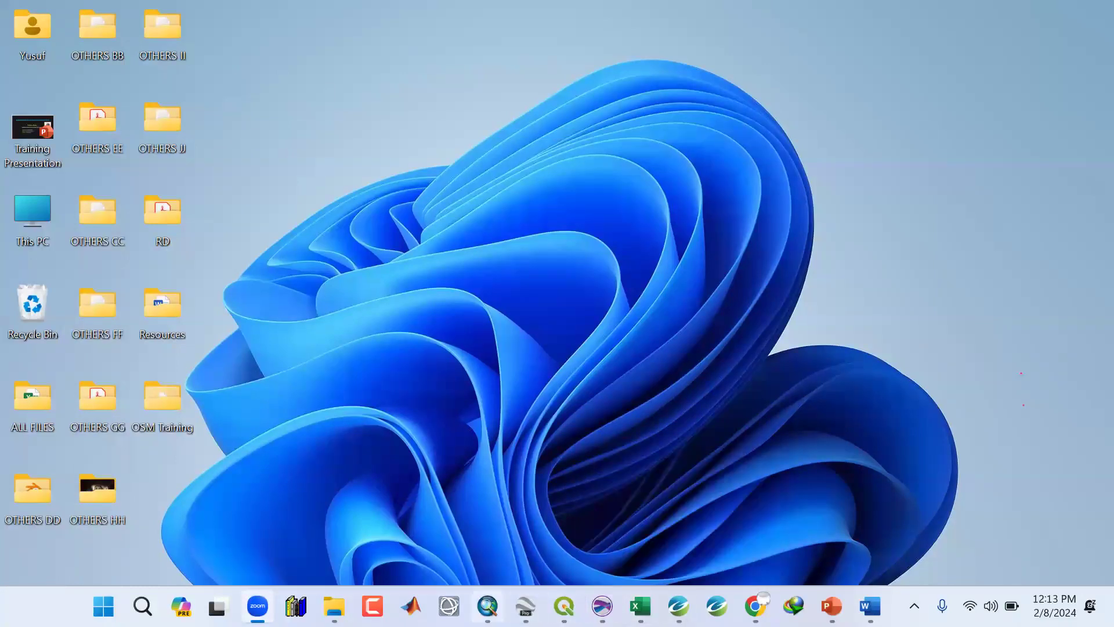
{"action": "left_click", "coordinate": [487, 606]}
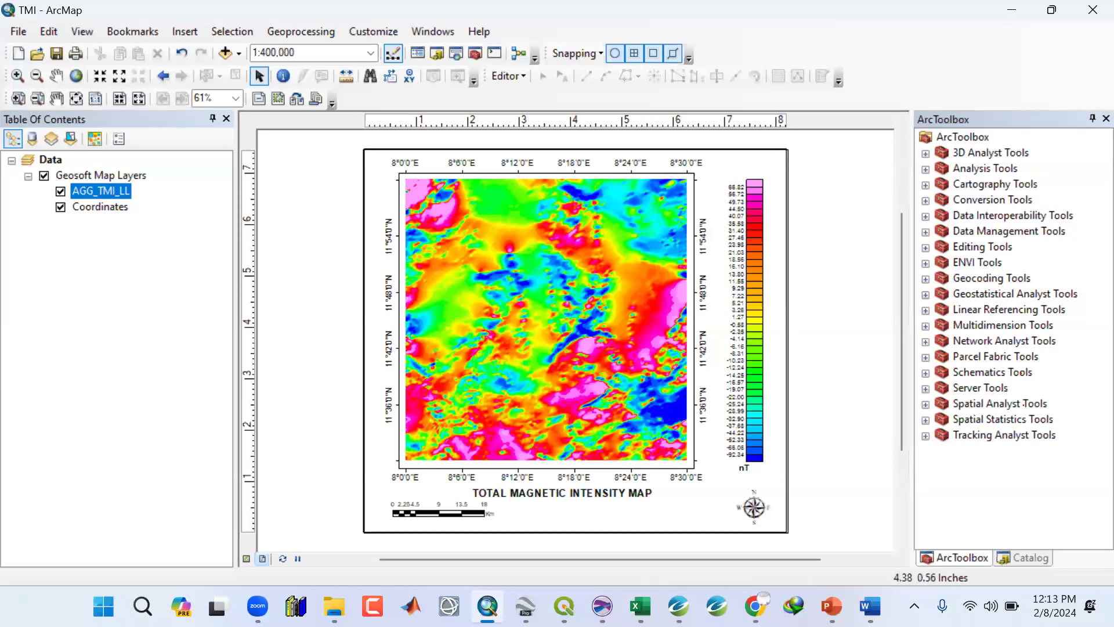
{"action": "left_click", "coordinate": [678, 606]}
{"action": "left_click", "coordinate": [488, 607]}
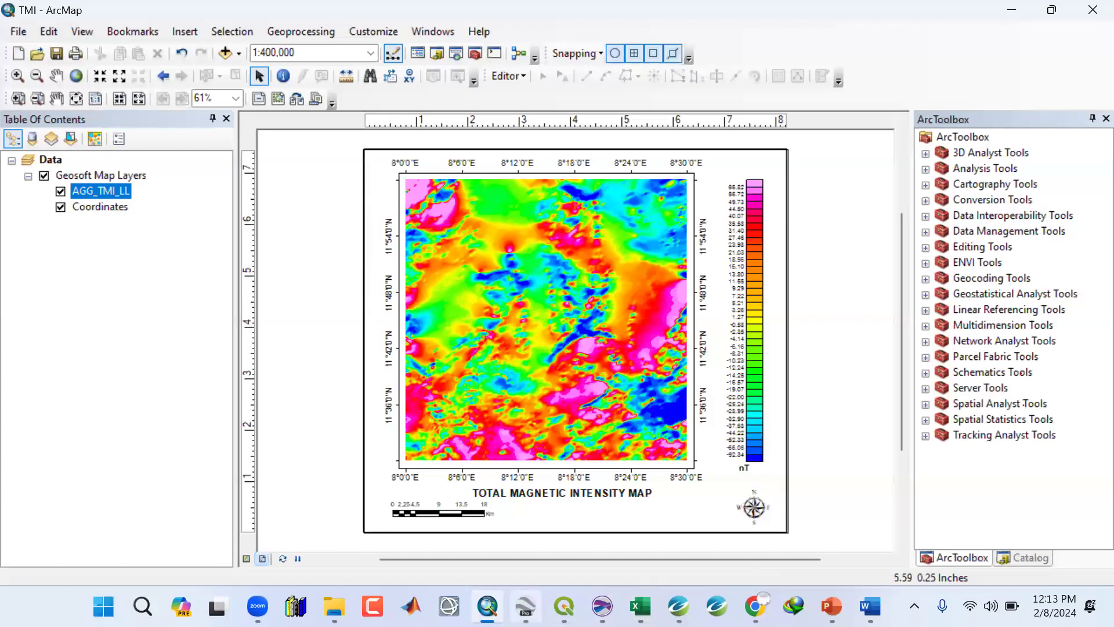
{"action": "left_click", "coordinate": [488, 606]}
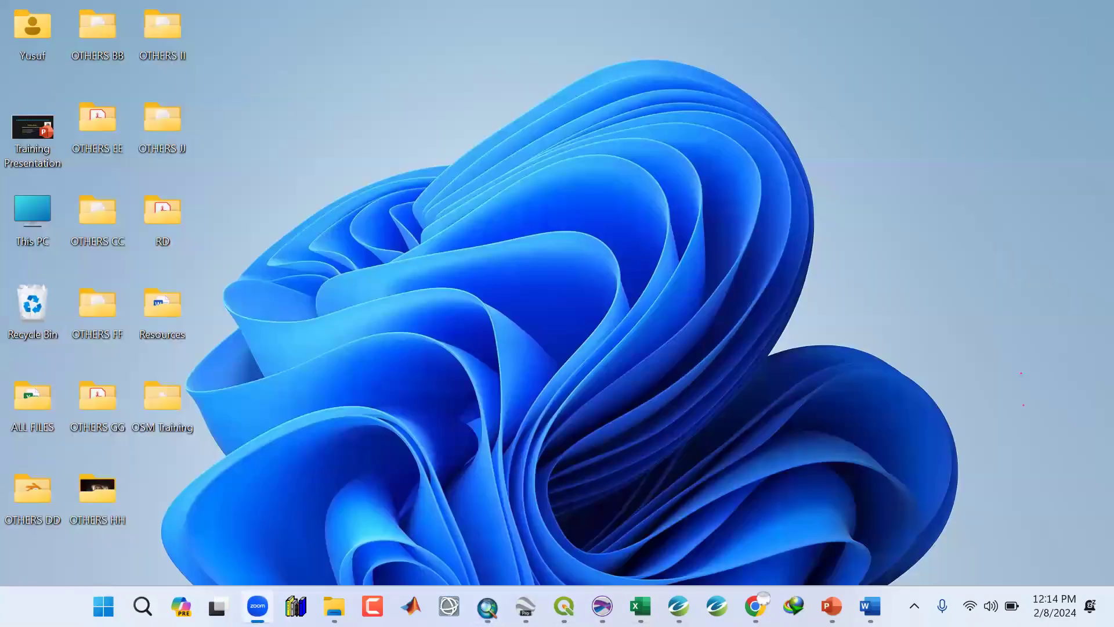
{"action": "left_click", "coordinate": [488, 606]}
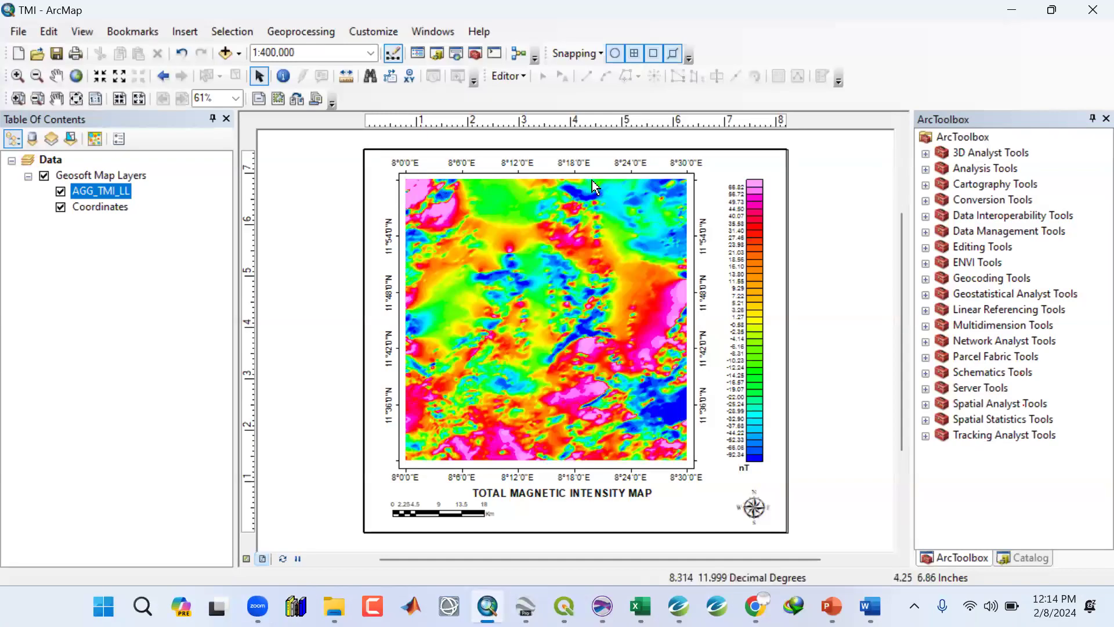
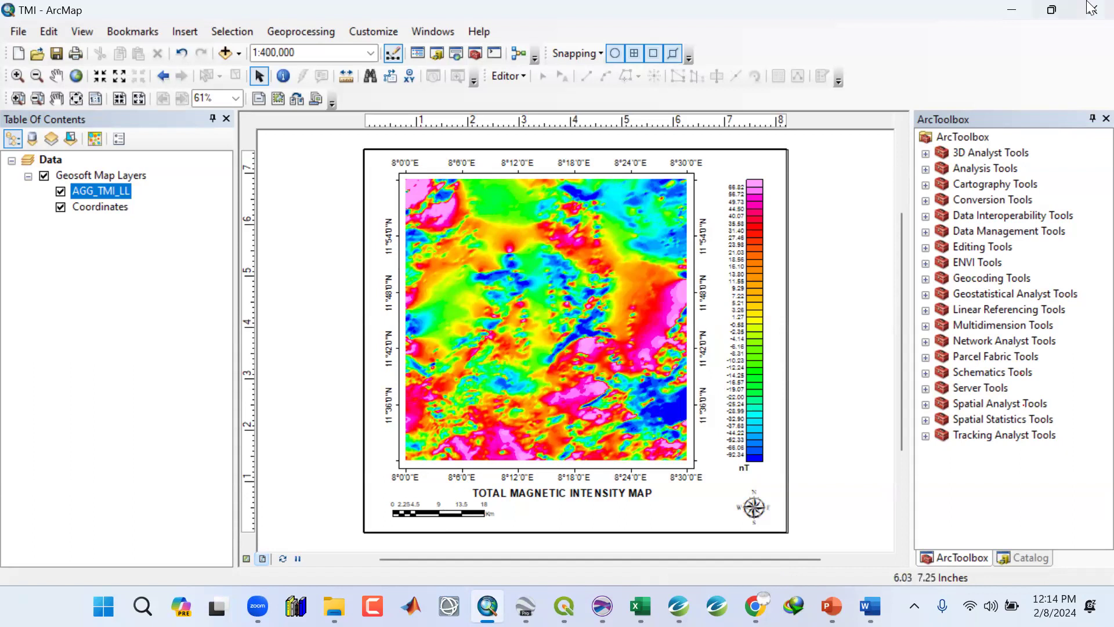
Minimize ArcMap and switch to Google Earth Pro showing the TMI overlay.
{"action": "left_click", "coordinate": [1009, 9]}
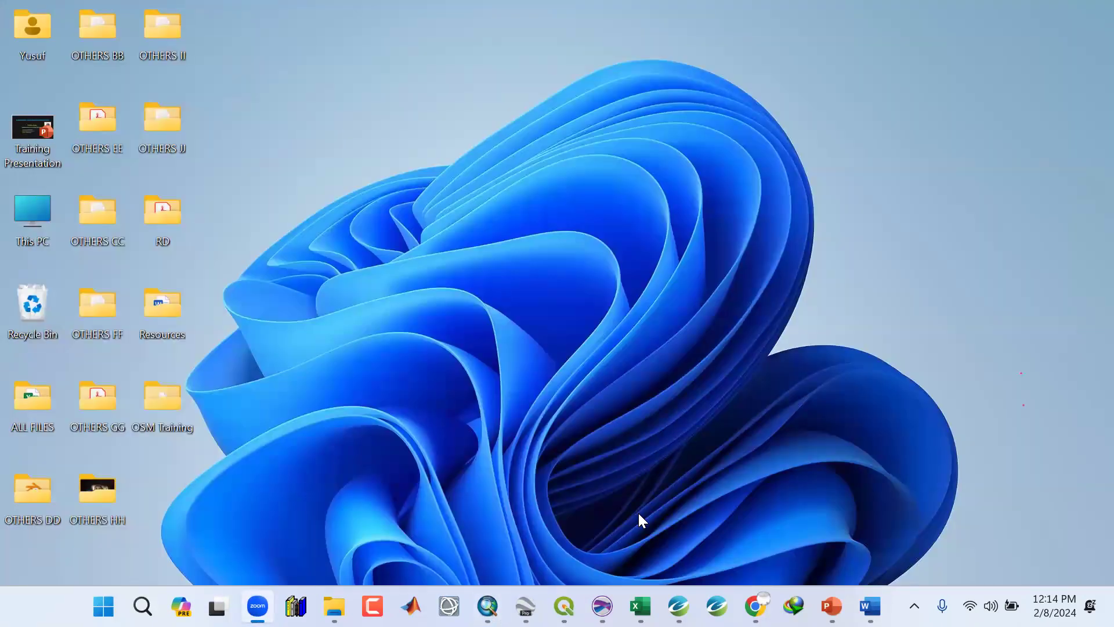
{"action": "left_click", "coordinate": [525, 606]}
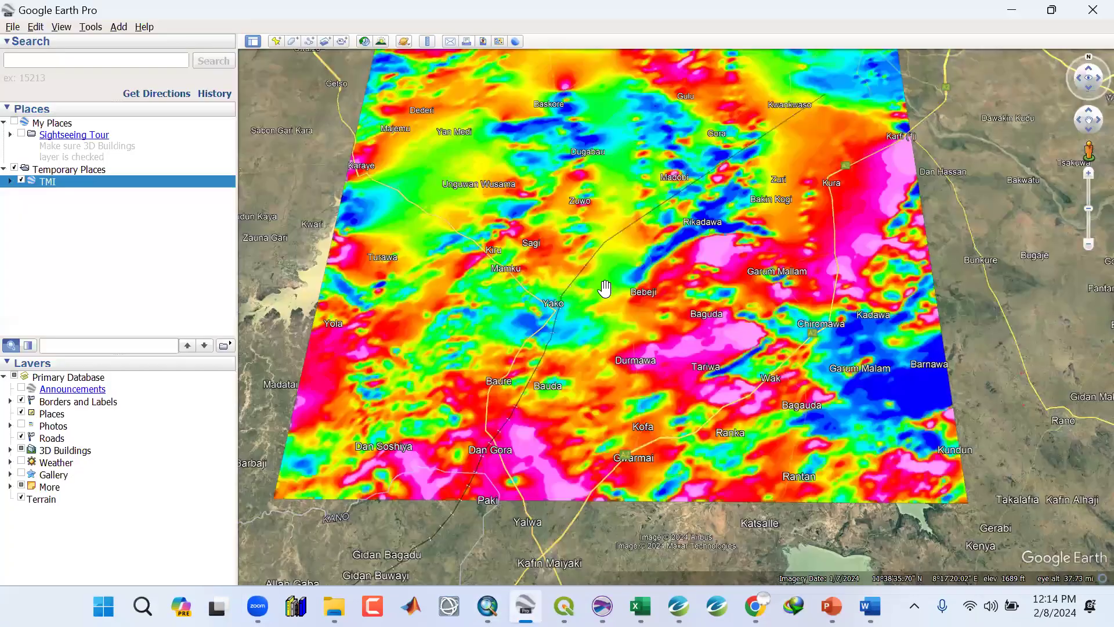
Delete the TMI overlay from Temporary Places, confirming the deletion.
{"action": "scroll", "coordinate": [604, 290], "scroll_direction": "down", "scroll_amount": 1}
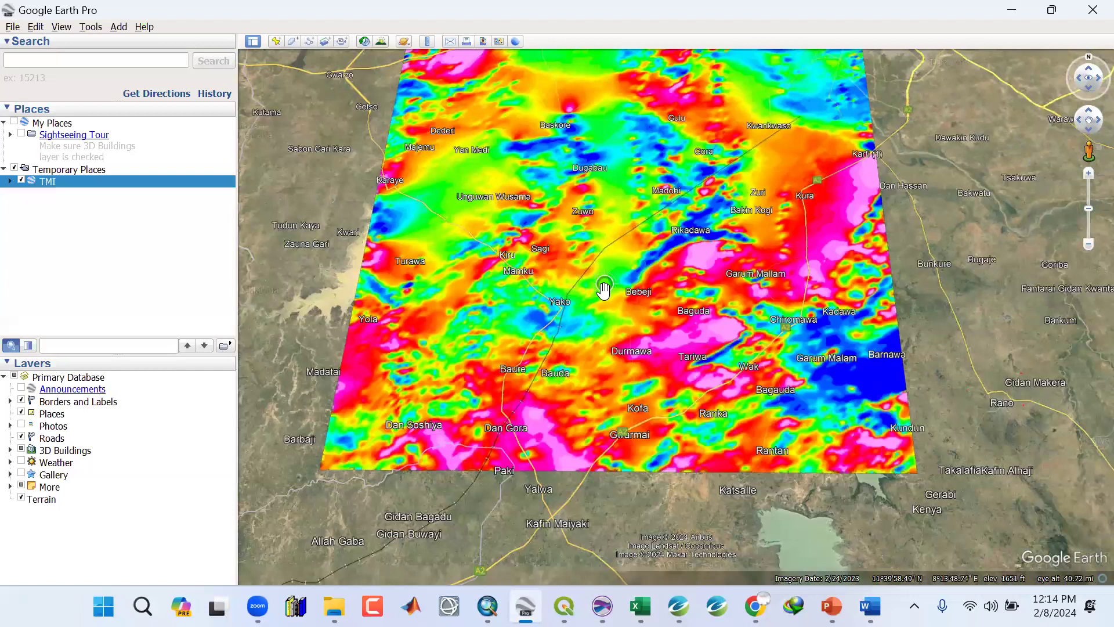
{"action": "scroll", "coordinate": [598, 290], "scroll_direction": "down", "scroll_amount": 2}
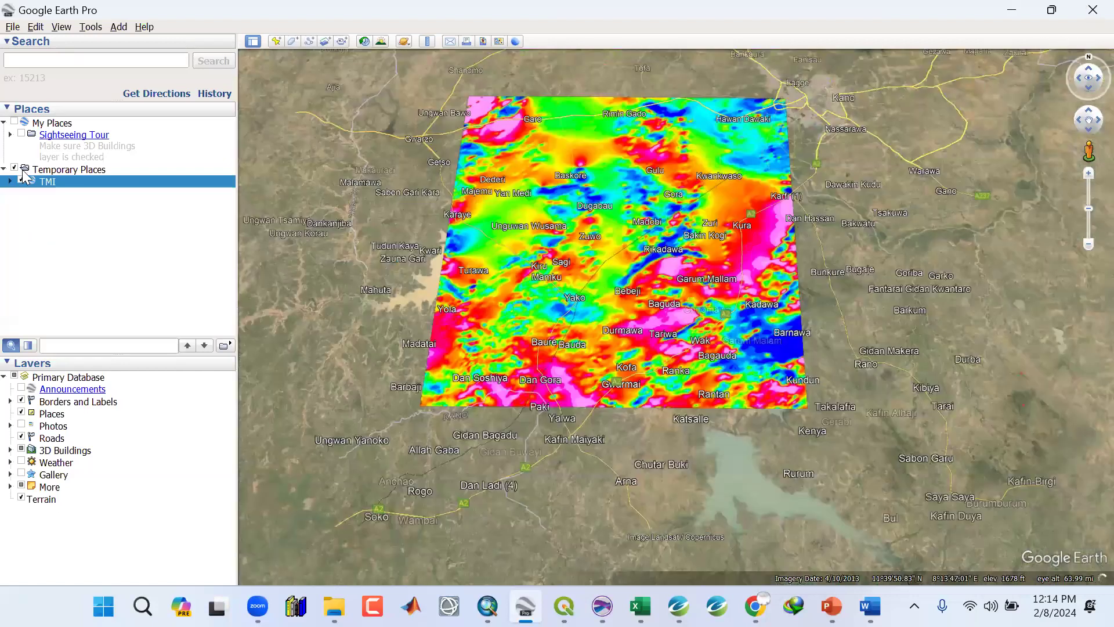
{"action": "double_click", "coordinate": [40, 181]}
{"action": "right_click", "coordinate": [49, 175]}
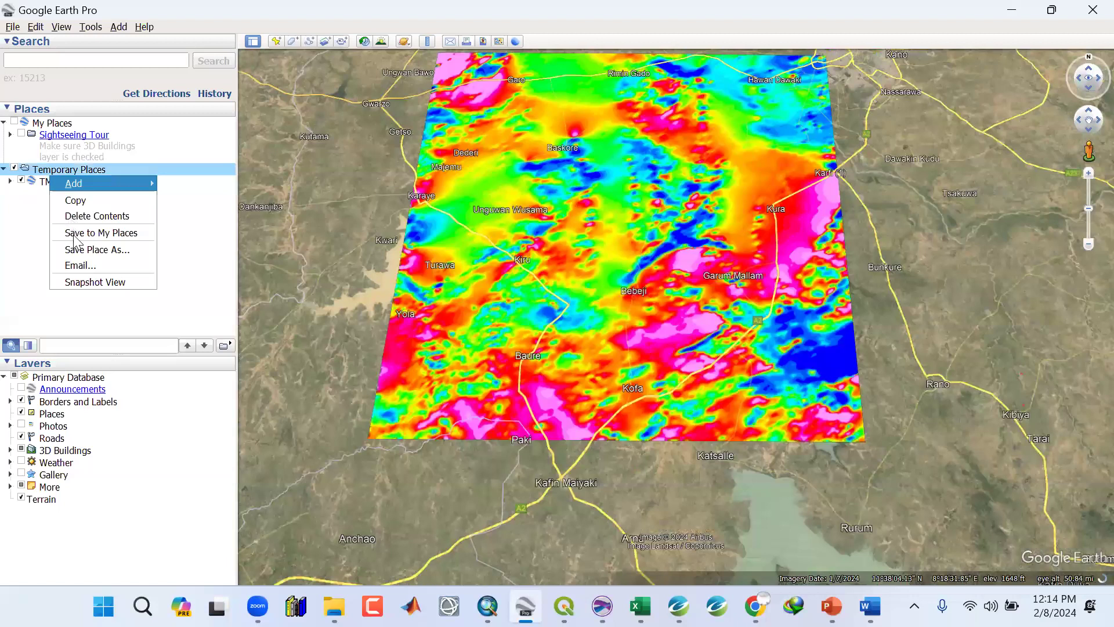
{"action": "right_click", "coordinate": [45, 182]}
{"action": "left_click", "coordinate": [82, 237]}
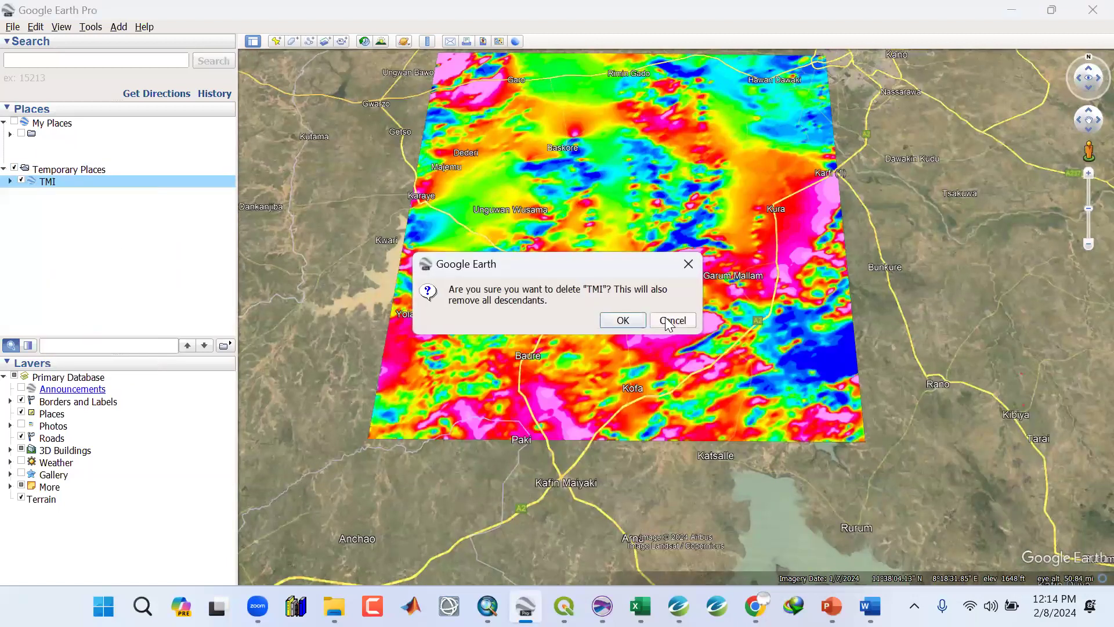
{"action": "left_click", "coordinate": [623, 321]}
Reopen the TMI KMZ file from the OSM Training > Google Earth Project folder in Google Earth.
{"action": "left_click", "coordinate": [1011, 3]}
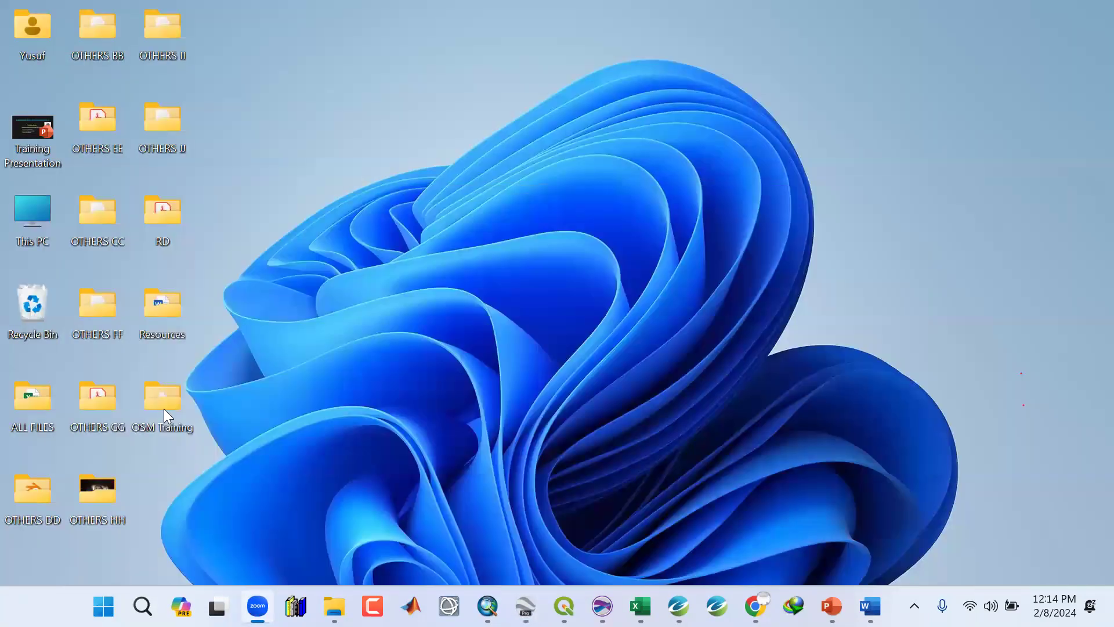
{"action": "left_click", "coordinate": [335, 606]}
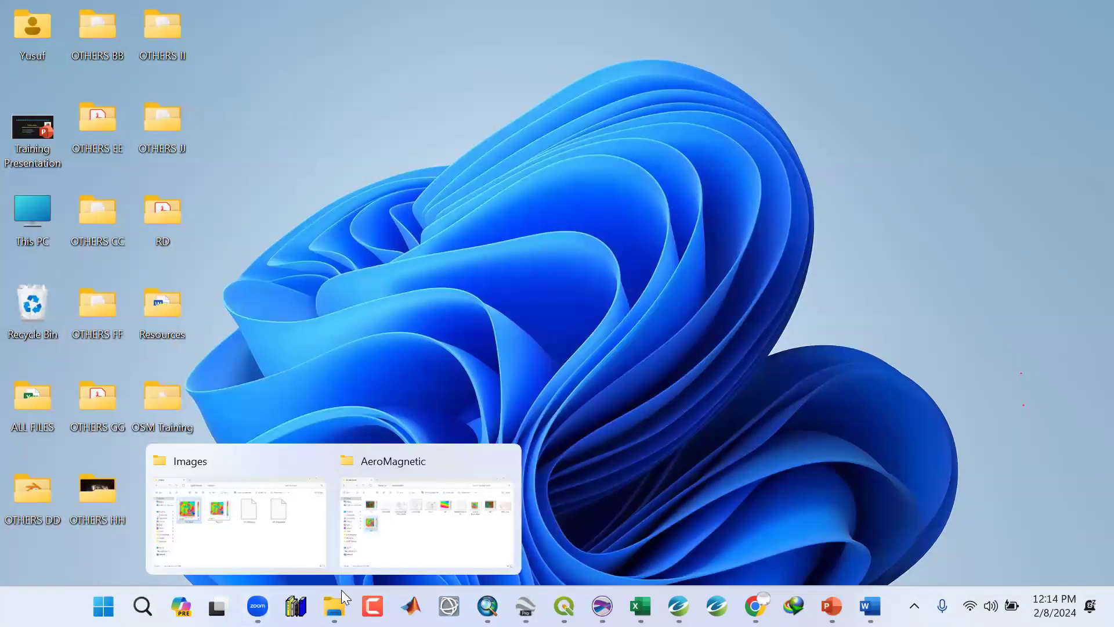
{"action": "double_click", "coordinate": [158, 389]}
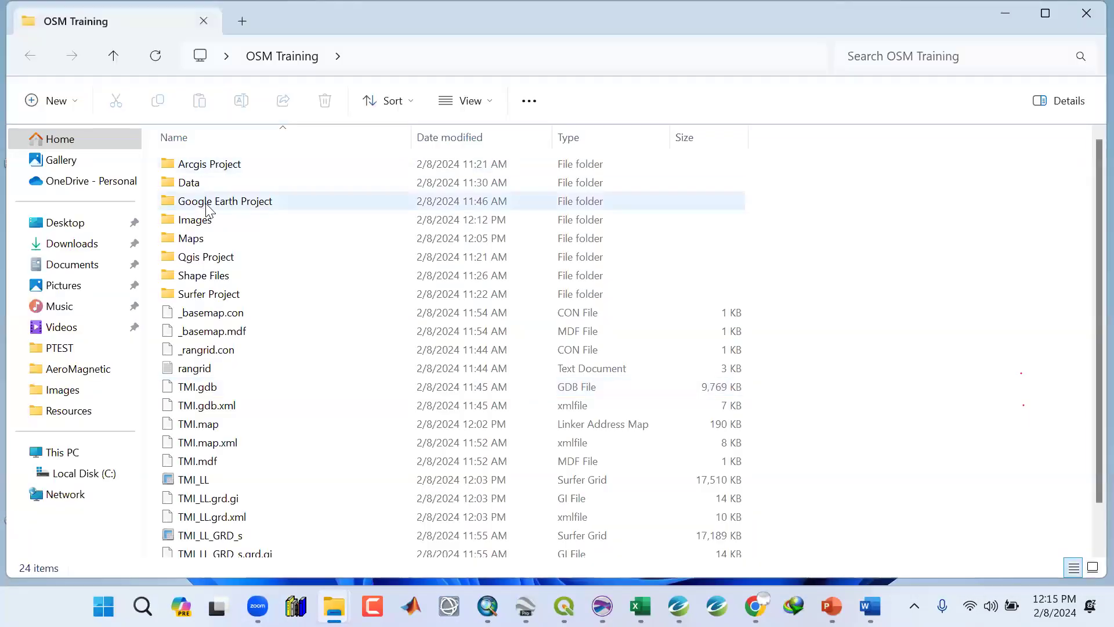
{"action": "double_click", "coordinate": [207, 204]}
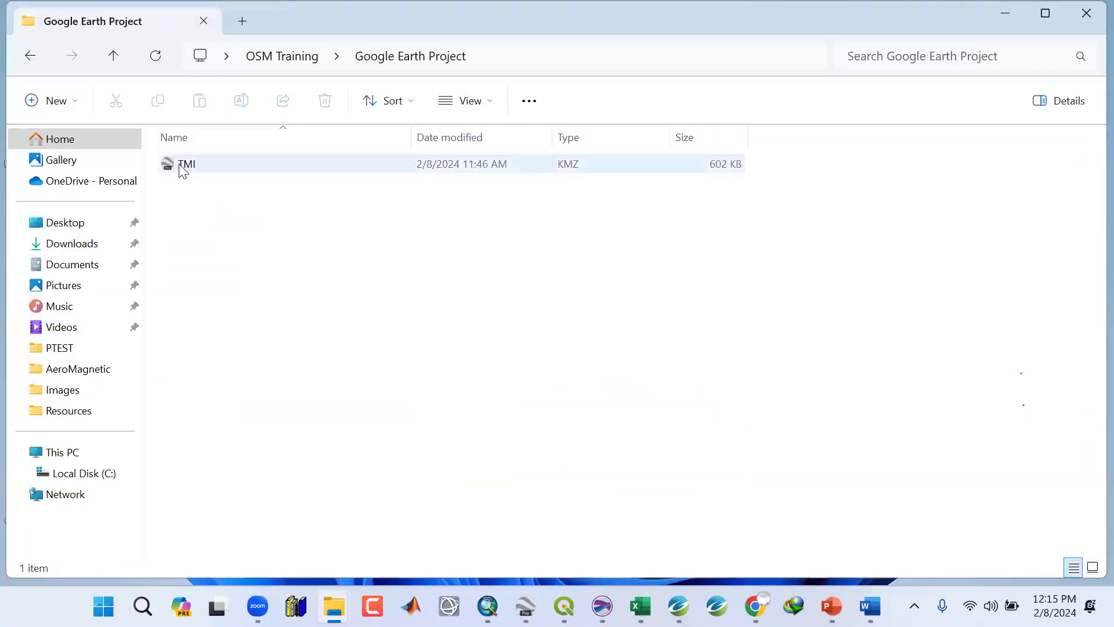
{"action": "left_click", "coordinate": [183, 170]}
{"action": "right_click", "coordinate": [181, 167]}
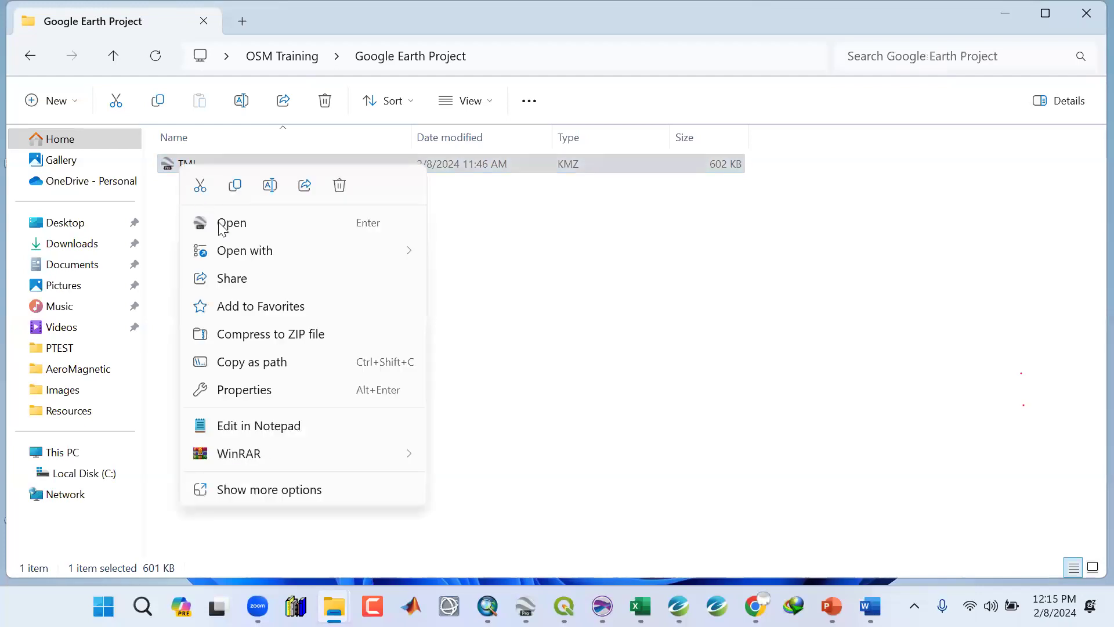
{"action": "left_click", "coordinate": [239, 227]}
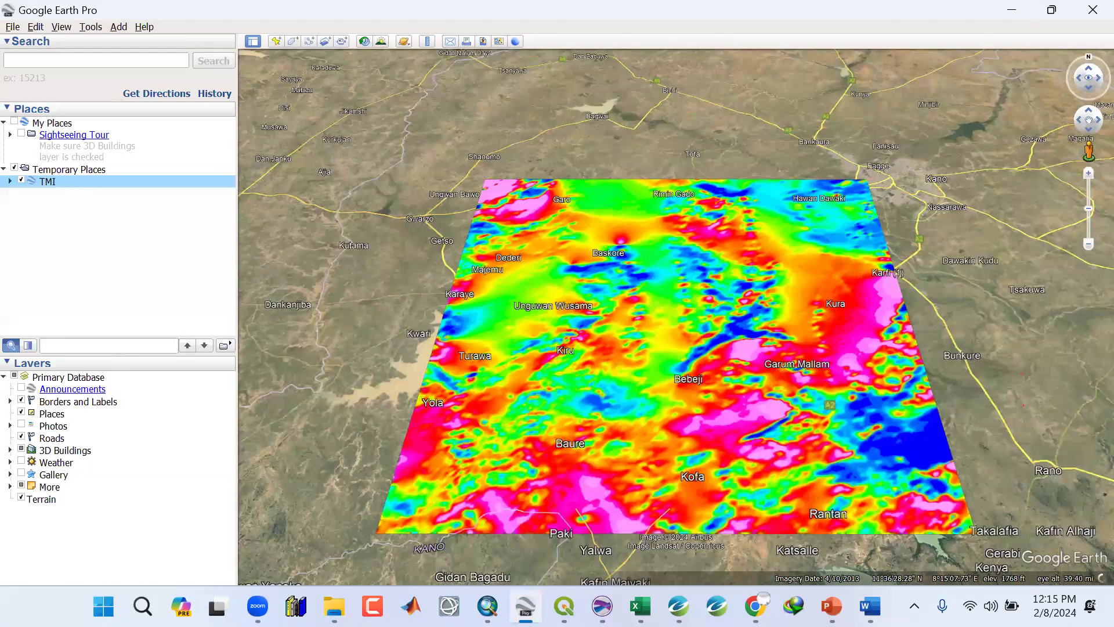
Open the TMI image in the AeroMagnetic folder for comparison, then return to Google Earth.
{"action": "left_click", "coordinate": [335, 606]}
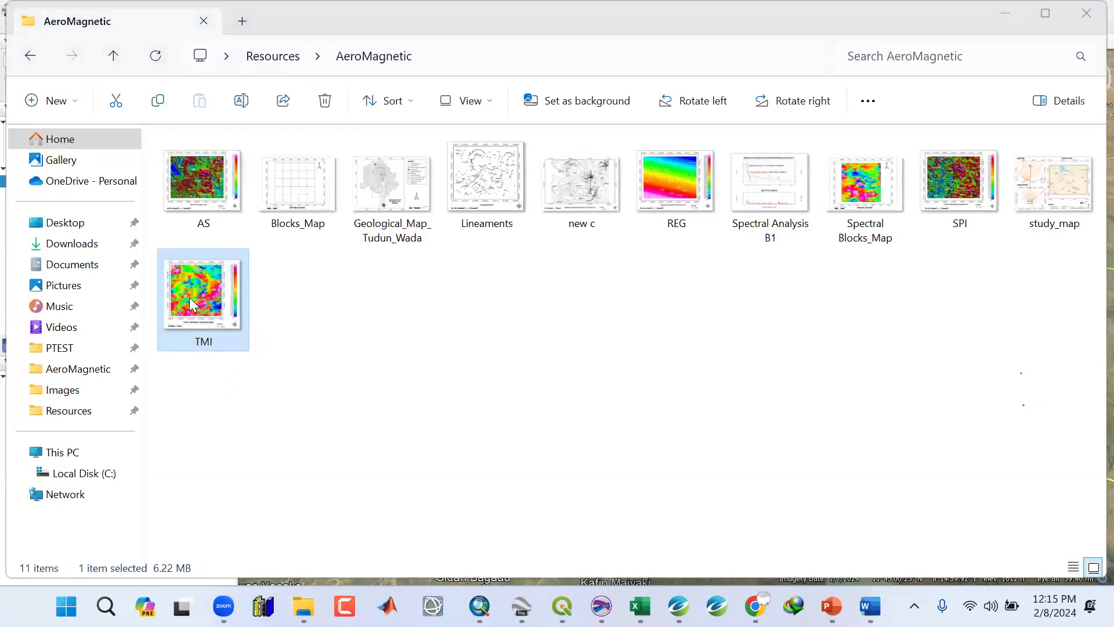
{"action": "double_click", "coordinate": [189, 297]}
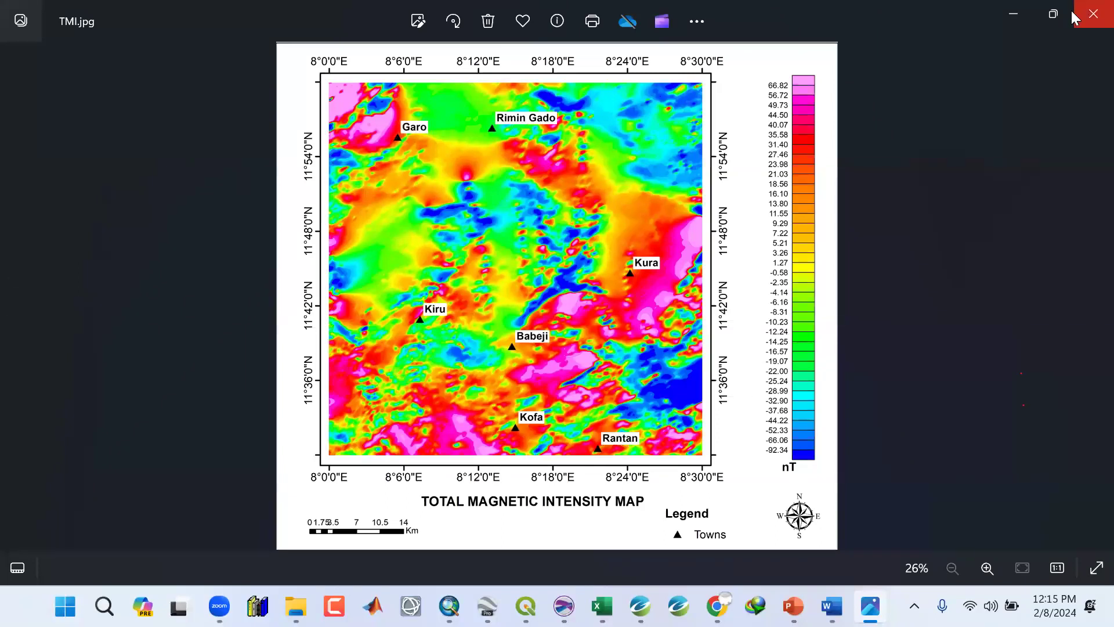
{"action": "left_click", "coordinate": [1017, 14]}
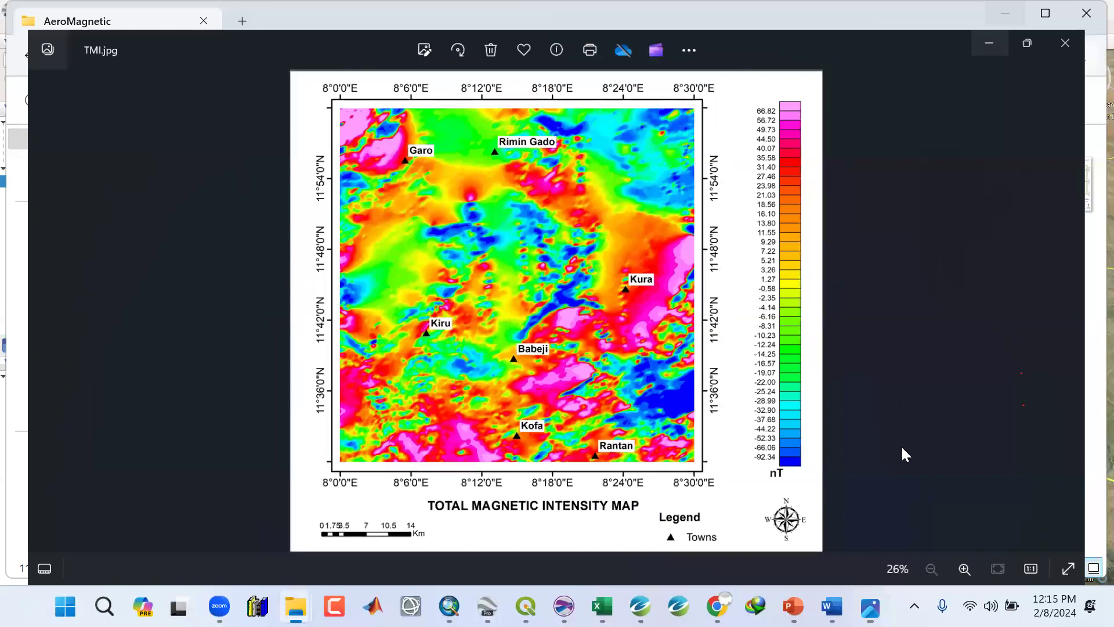
{"action": "left_click", "coordinate": [487, 606]}
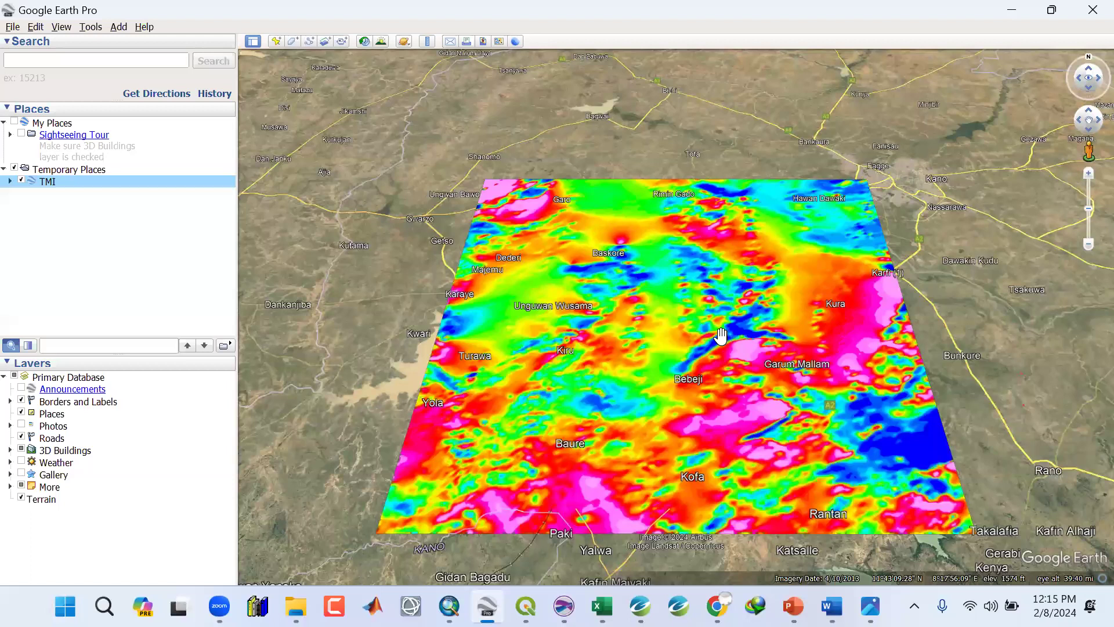
Zoom in and out across the TMI overlay to examine the town names and roads over it.
{"action": "scroll", "coordinate": [721, 336], "scroll_direction": "up", "scroll_amount": 2}
{"action": "scroll", "coordinate": [640, 325], "scroll_direction": "up", "scroll_amount": 1}
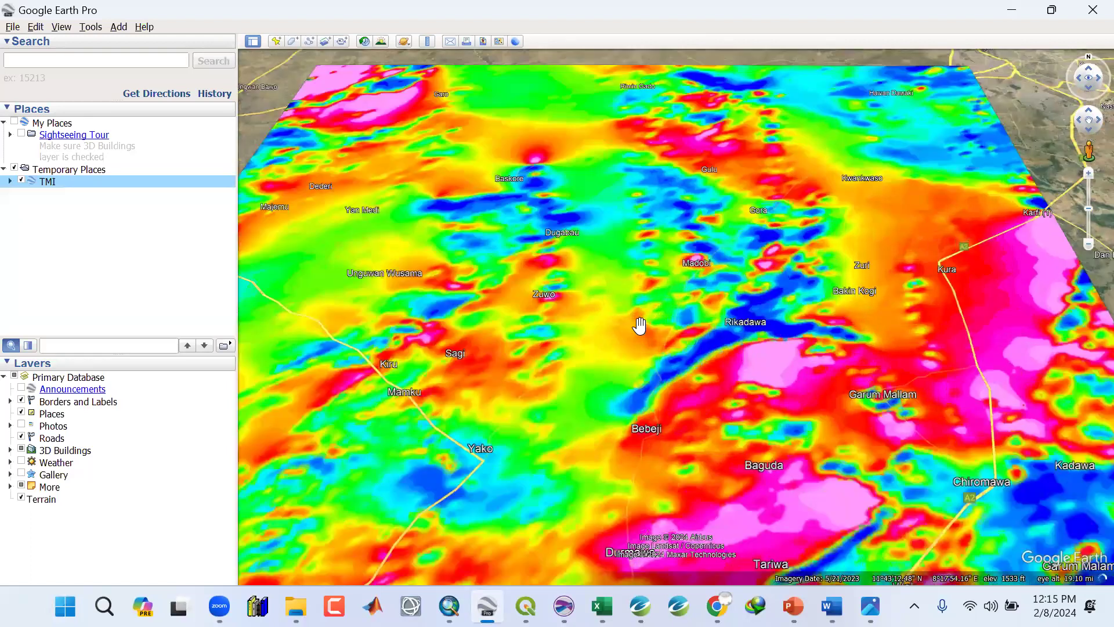
{"action": "scroll", "coordinate": [640, 325], "scroll_direction": "down", "scroll_amount": 1}
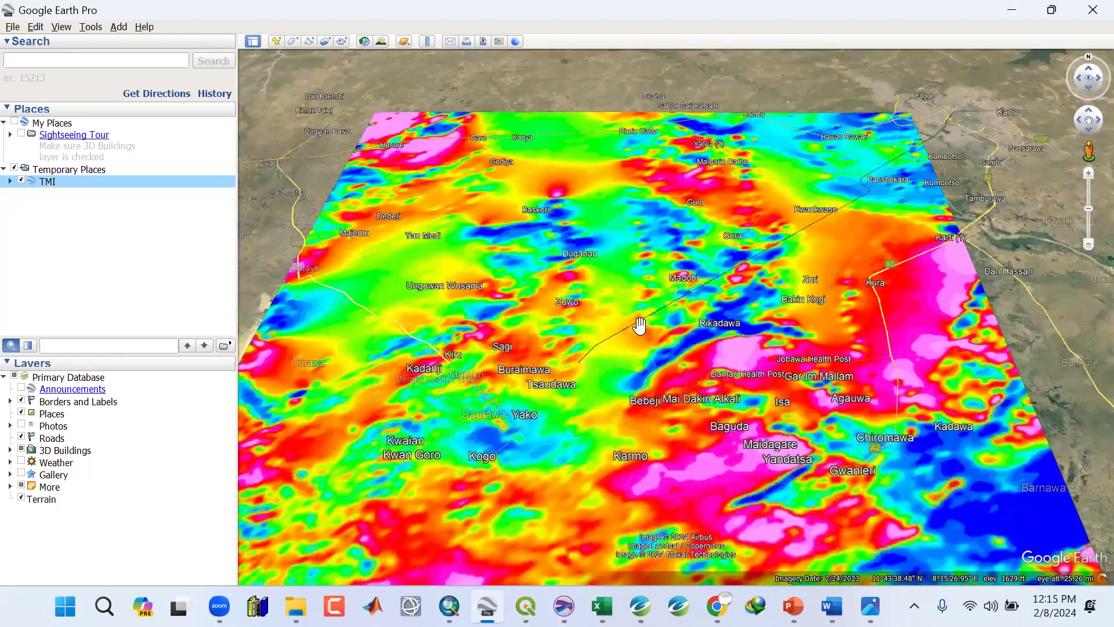
{"action": "scroll", "coordinate": [592, 445], "scroll_direction": "down", "scroll_amount": 1}
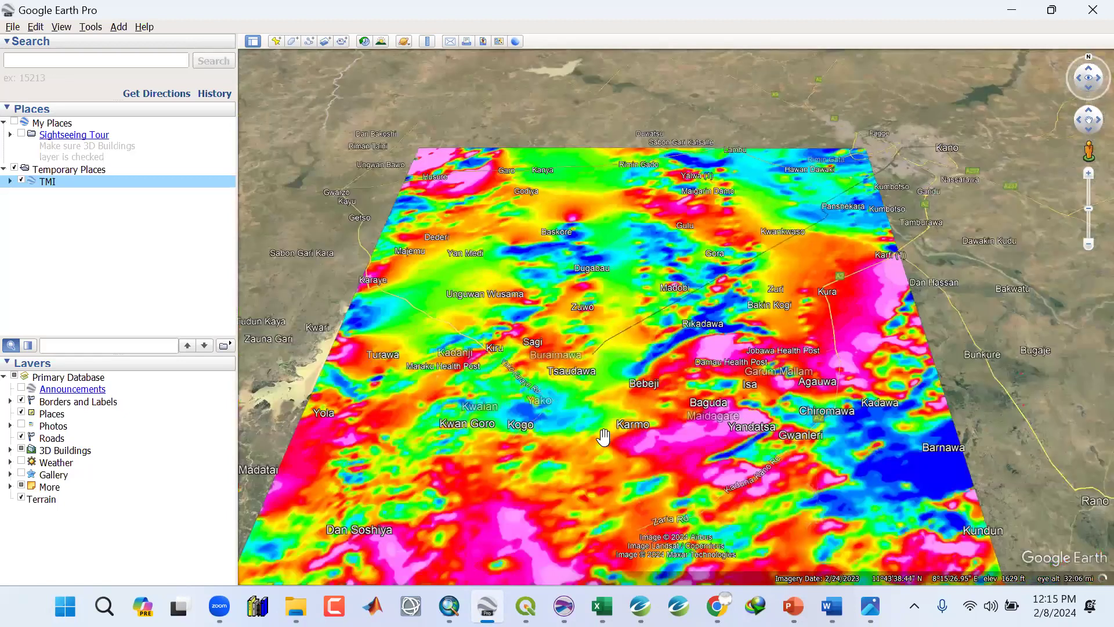
{"action": "scroll", "coordinate": [604, 434], "scroll_direction": "down", "scroll_amount": 1}
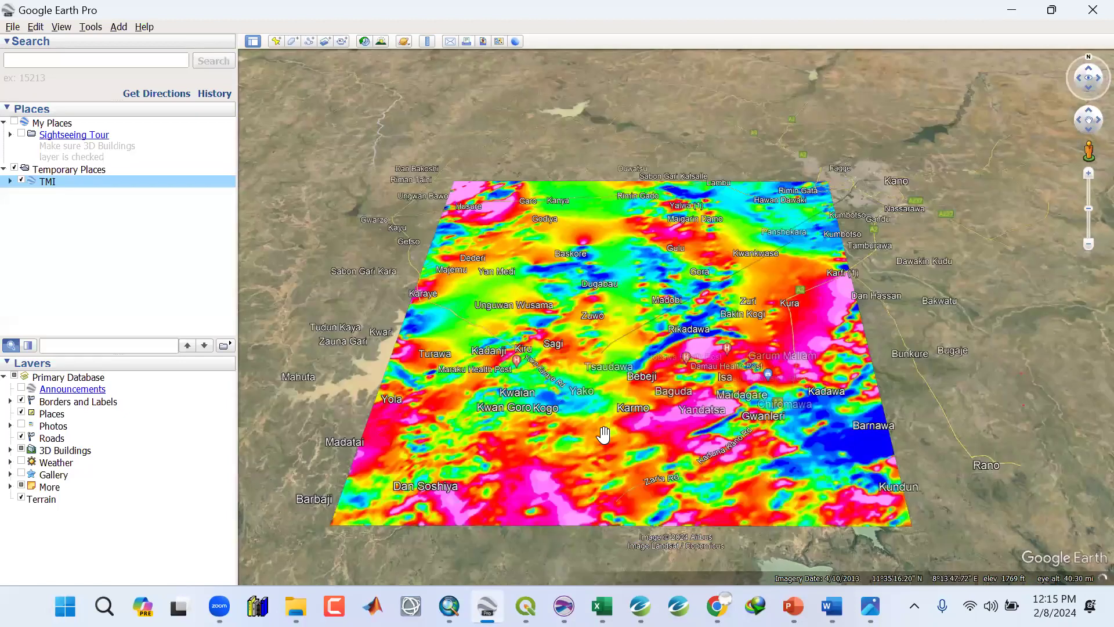
{"action": "scroll", "coordinate": [603, 434], "scroll_direction": "up", "scroll_amount": 1}
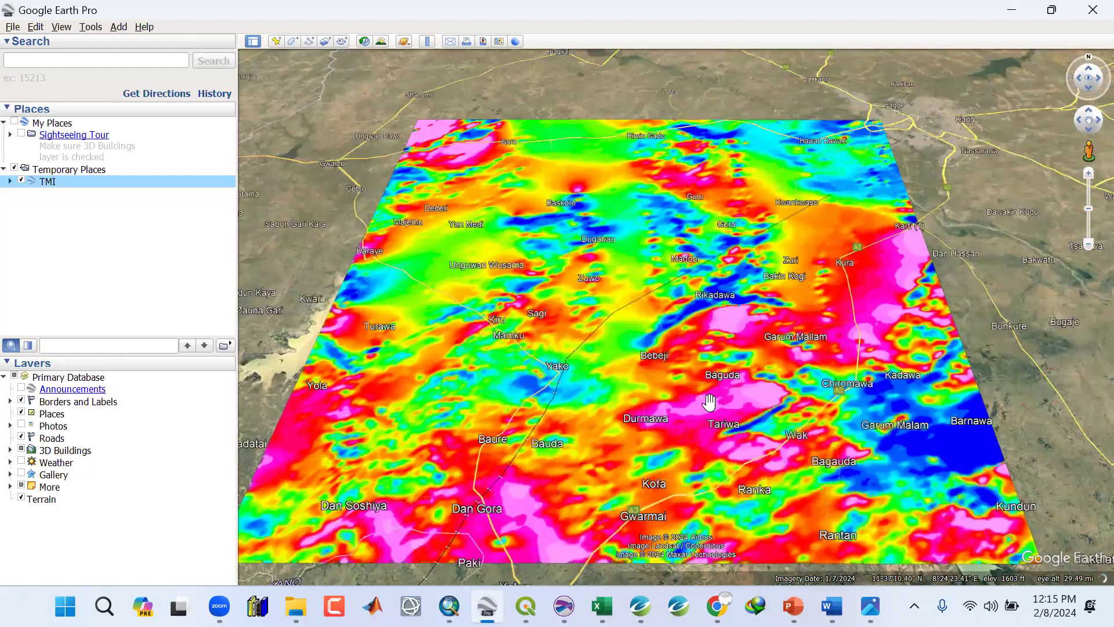
{"action": "scroll", "coordinate": [650, 401], "scroll_direction": "down", "scroll_amount": 1}
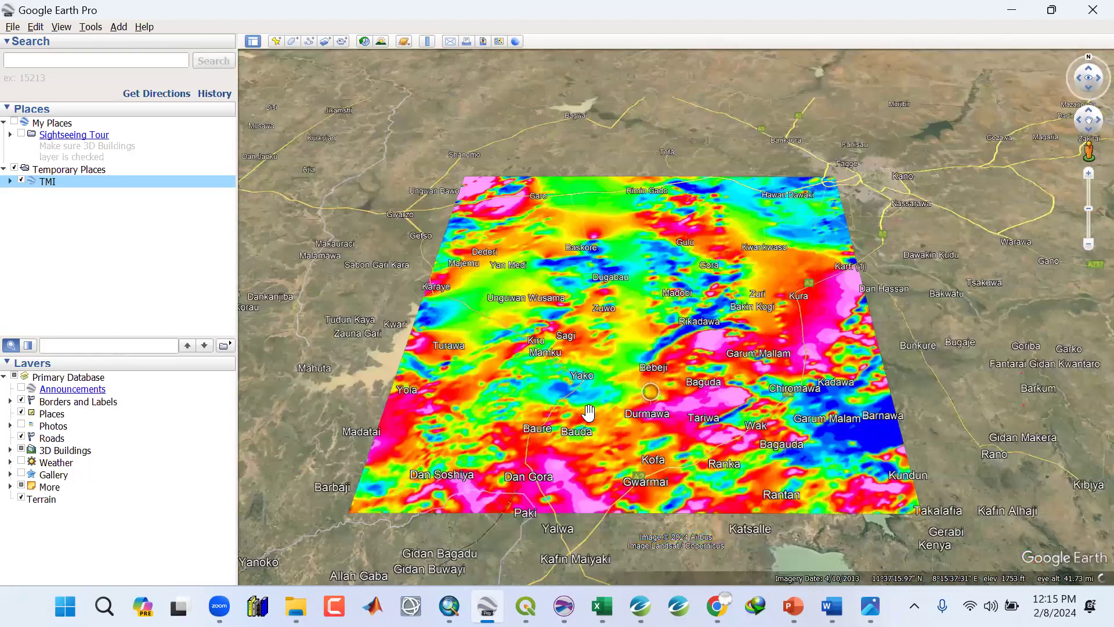
{"action": "scroll", "coordinate": [589, 413], "scroll_direction": "up", "scroll_amount": 1}
{"action": "scroll", "coordinate": [589, 412], "scroll_direction": "up", "scroll_amount": 1}
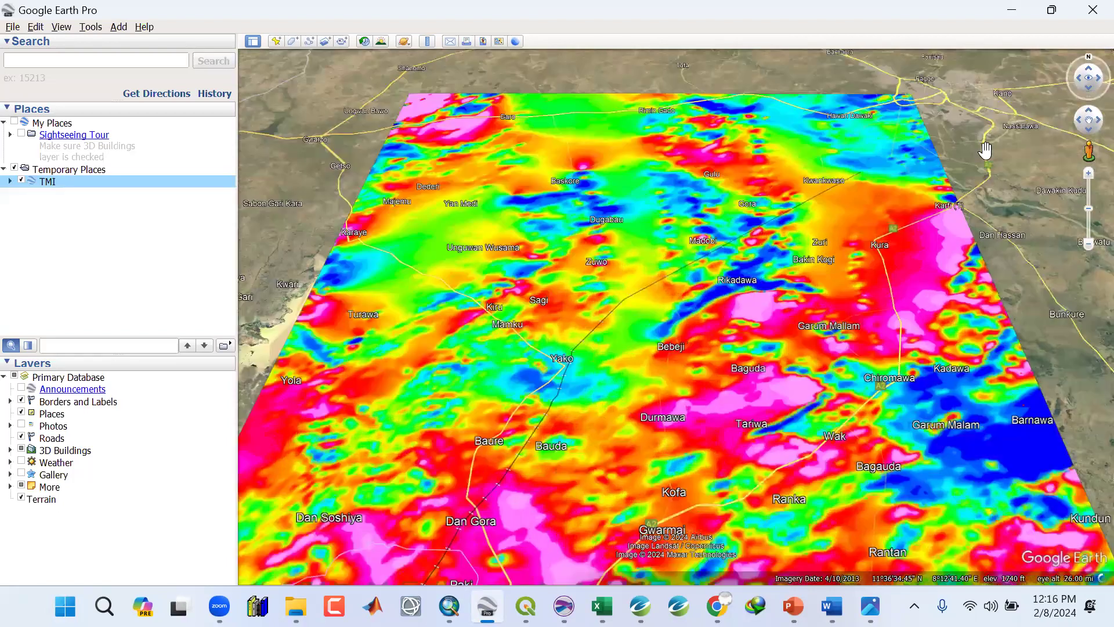
{"action": "right_click", "coordinate": [57, 188]}
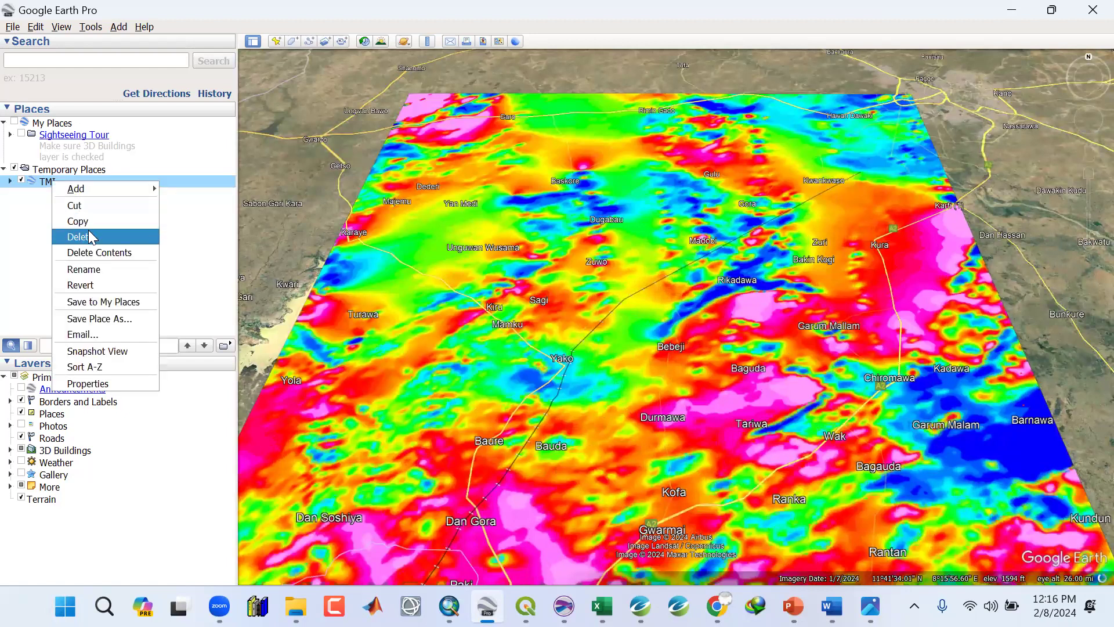
{"action": "left_click", "coordinate": [436, 20]}
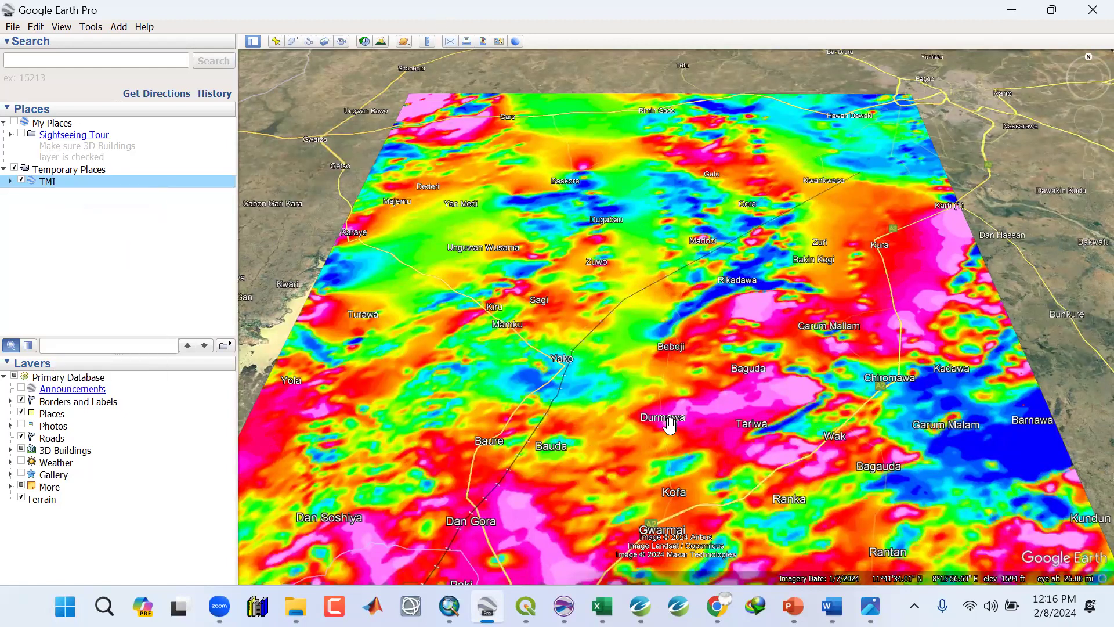
{"action": "scroll", "coordinate": [669, 425], "scroll_direction": "down", "scroll_amount": 1}
{"action": "scroll", "coordinate": [663, 395], "scroll_direction": "down", "scroll_amount": 1}
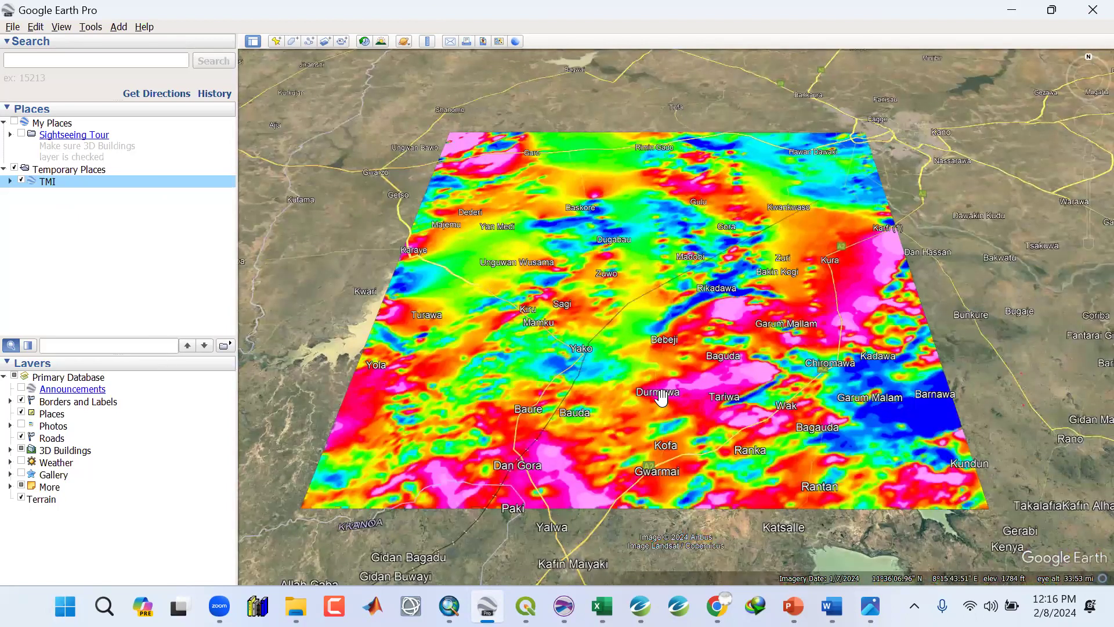
{"action": "scroll", "coordinate": [660, 399], "scroll_direction": "up", "scroll_amount": 2}
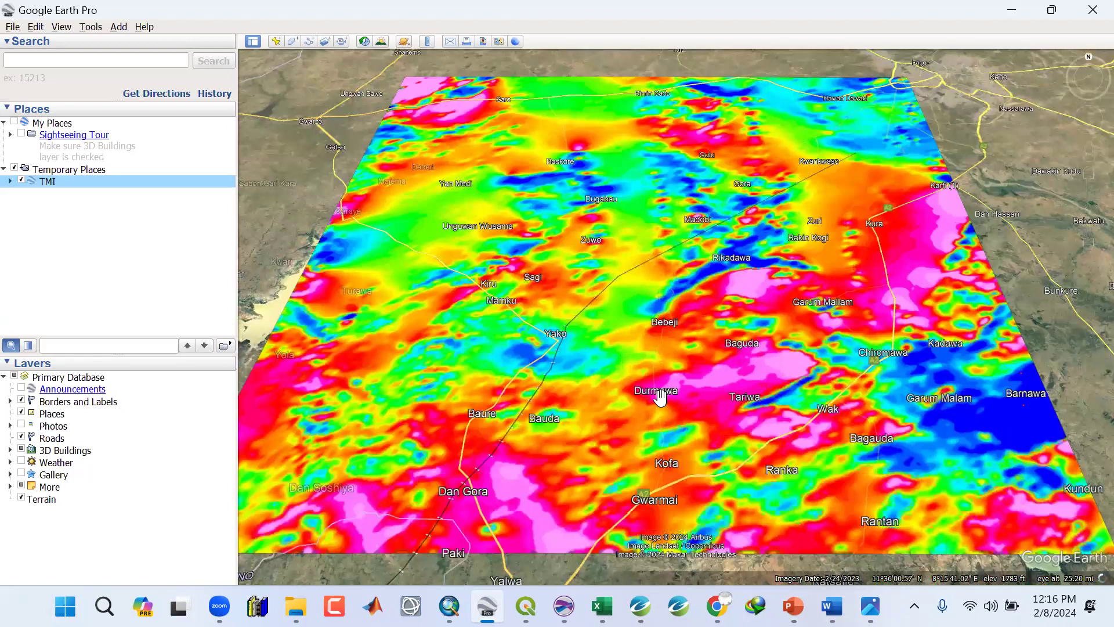
{"action": "scroll", "coordinate": [659, 398], "scroll_direction": "up", "scroll_amount": 2}
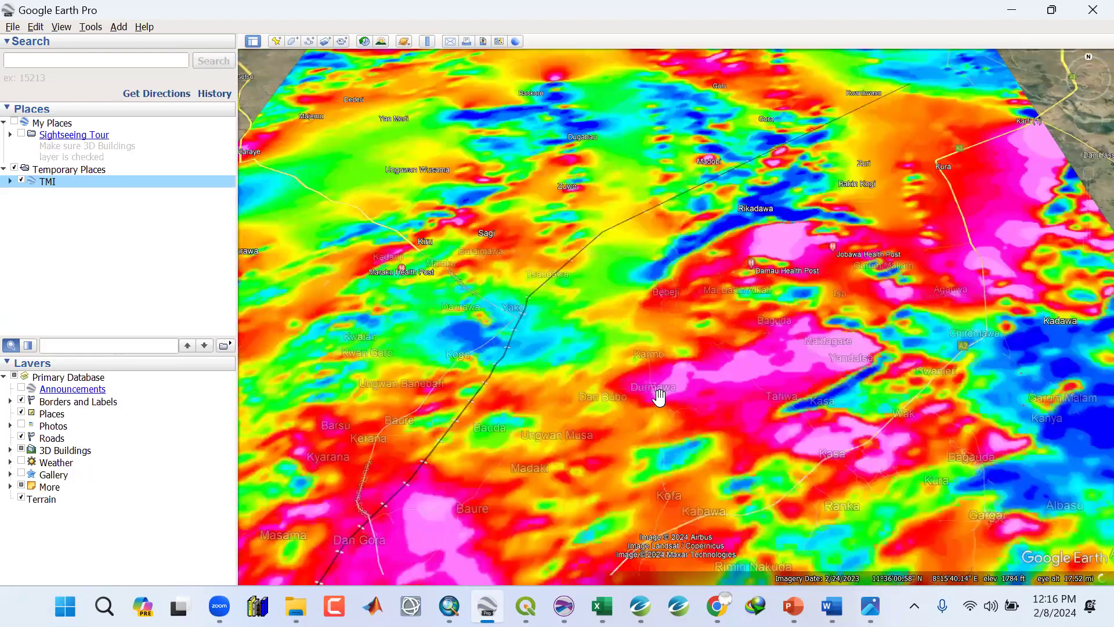
{"action": "scroll", "coordinate": [864, 409], "scroll_direction": "down", "scroll_amount": 2}
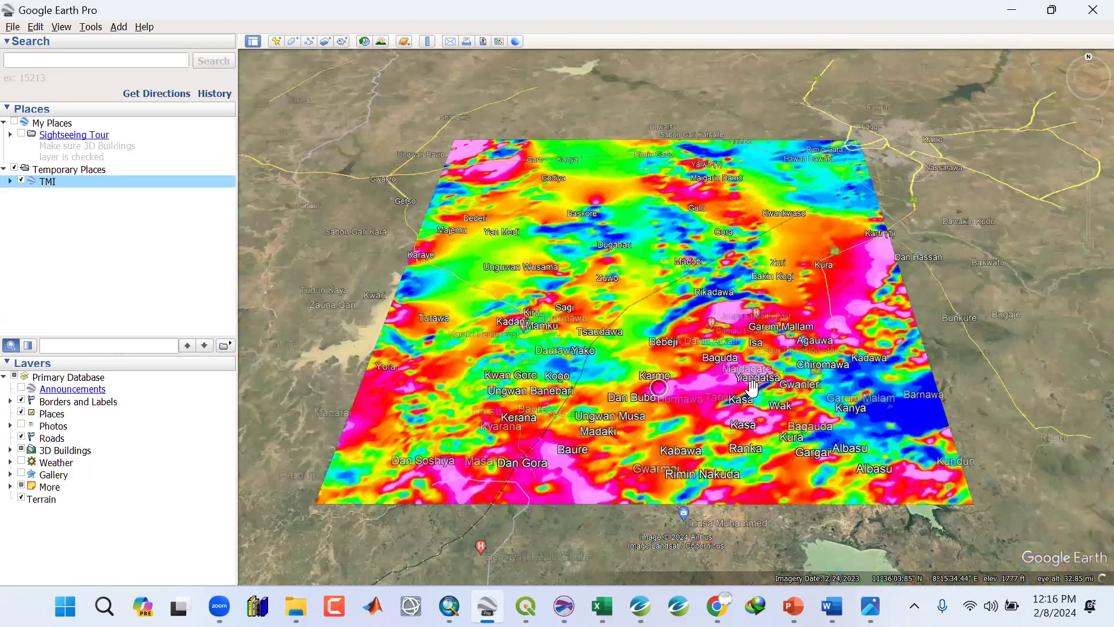
{"action": "scroll", "coordinate": [753, 386], "scroll_direction": "down", "scroll_amount": 2}
{"action": "scroll", "coordinate": [806, 407], "scroll_direction": "down", "scroll_amount": 2}
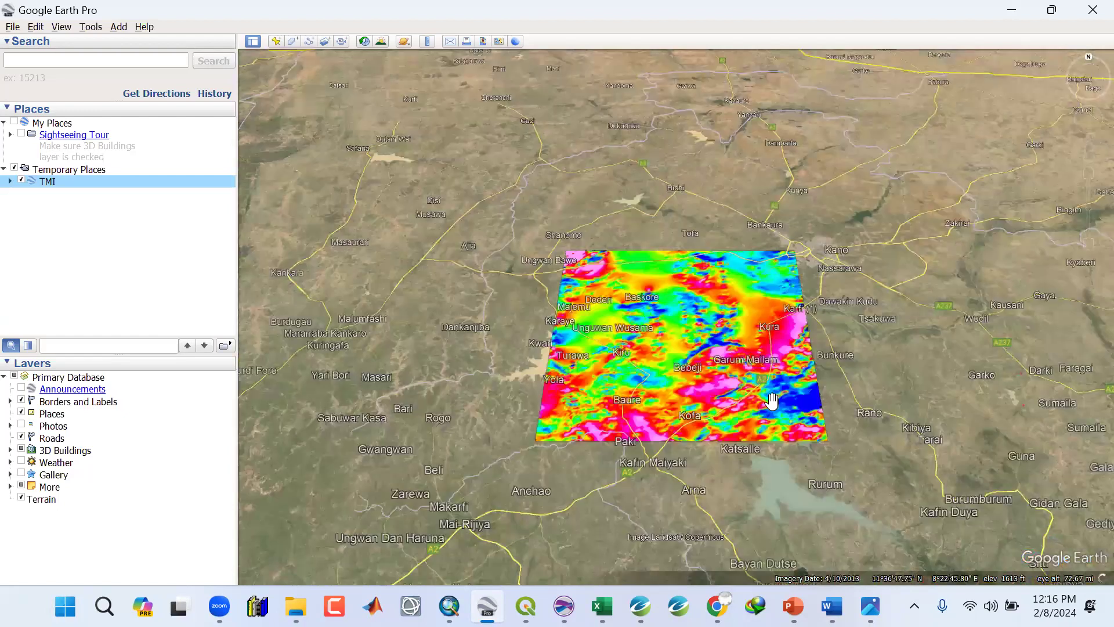
{"action": "scroll", "coordinate": [765, 346], "scroll_direction": "up", "scroll_amount": 2}
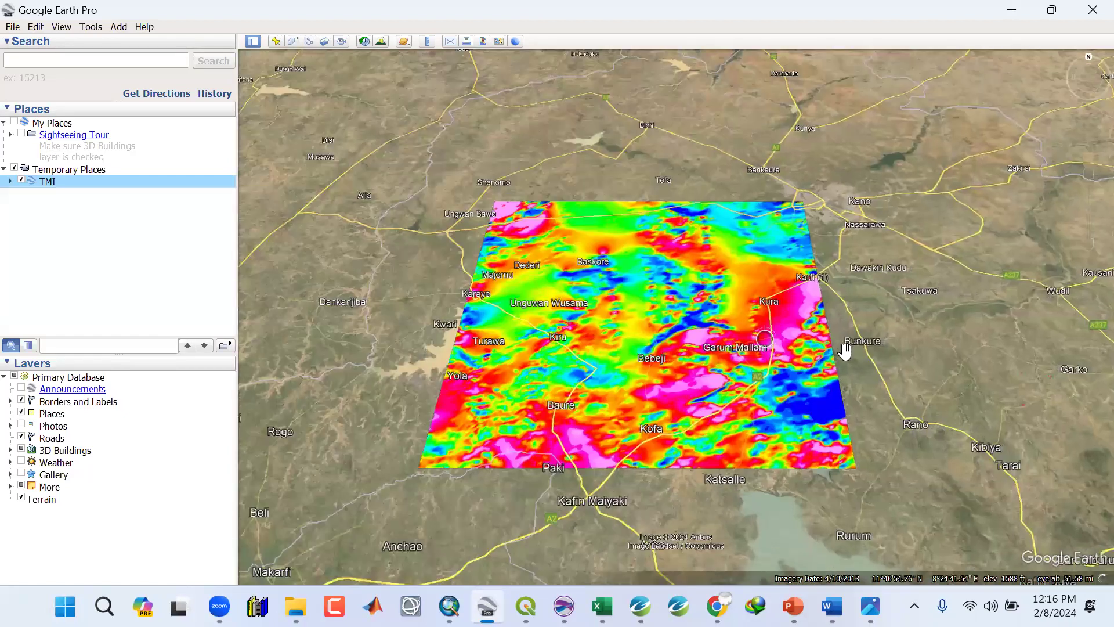
{"action": "scroll", "coordinate": [755, 347], "scroll_direction": "up", "scroll_amount": 1}
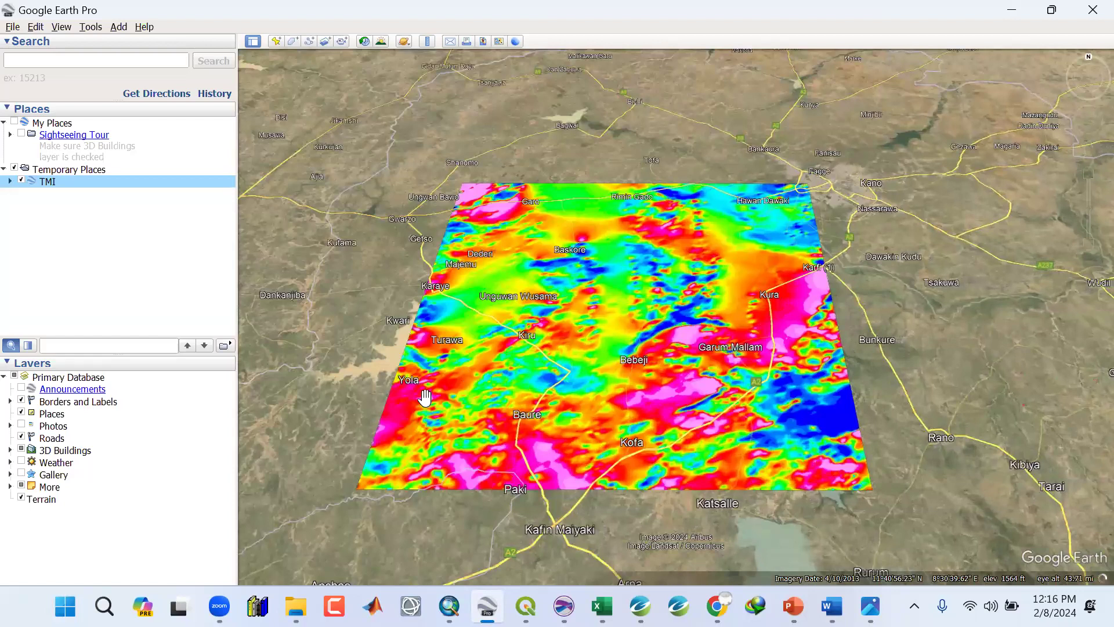
Create a new folder named Towns inside My Places.
{"action": "left_click", "coordinate": [50, 124]}
{"action": "left_click", "coordinate": [4, 123]}
{"action": "left_click", "coordinate": [6, 134]}
{"action": "left_click", "coordinate": [3, 122]}
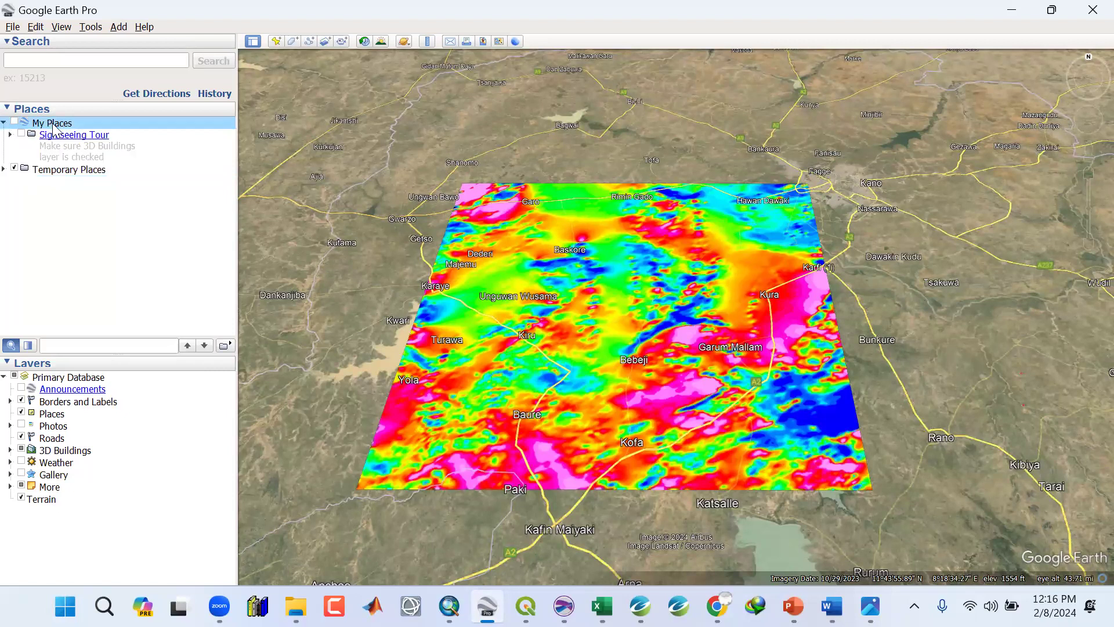
{"action": "right_click", "coordinate": [52, 125]}
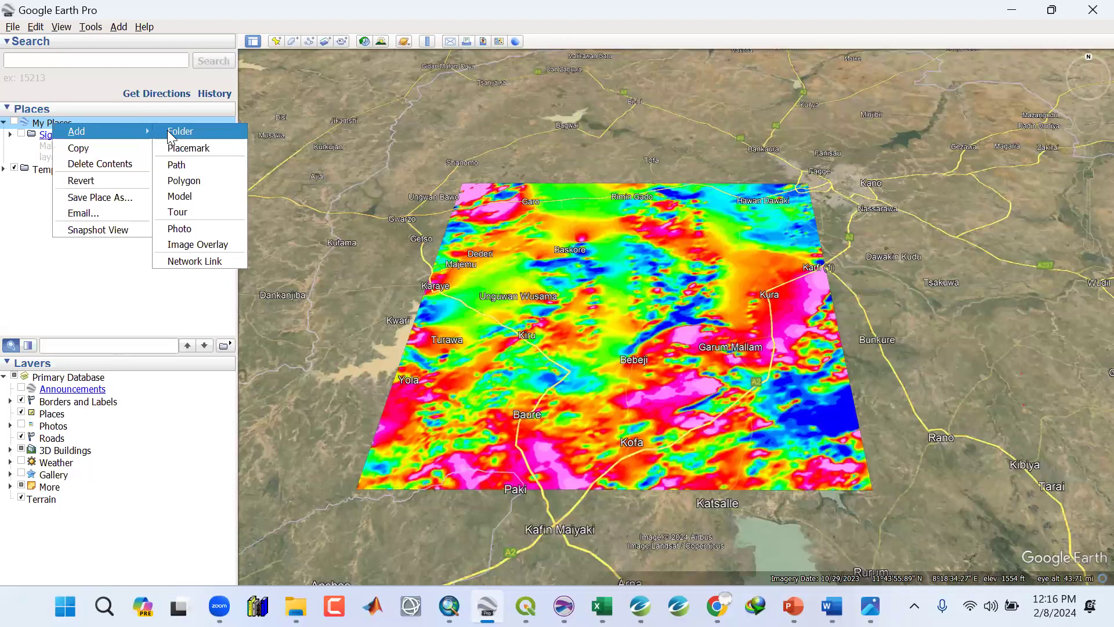
{"action": "left_click", "coordinate": [169, 130]}
{"action": "type", "text": "Towns"}
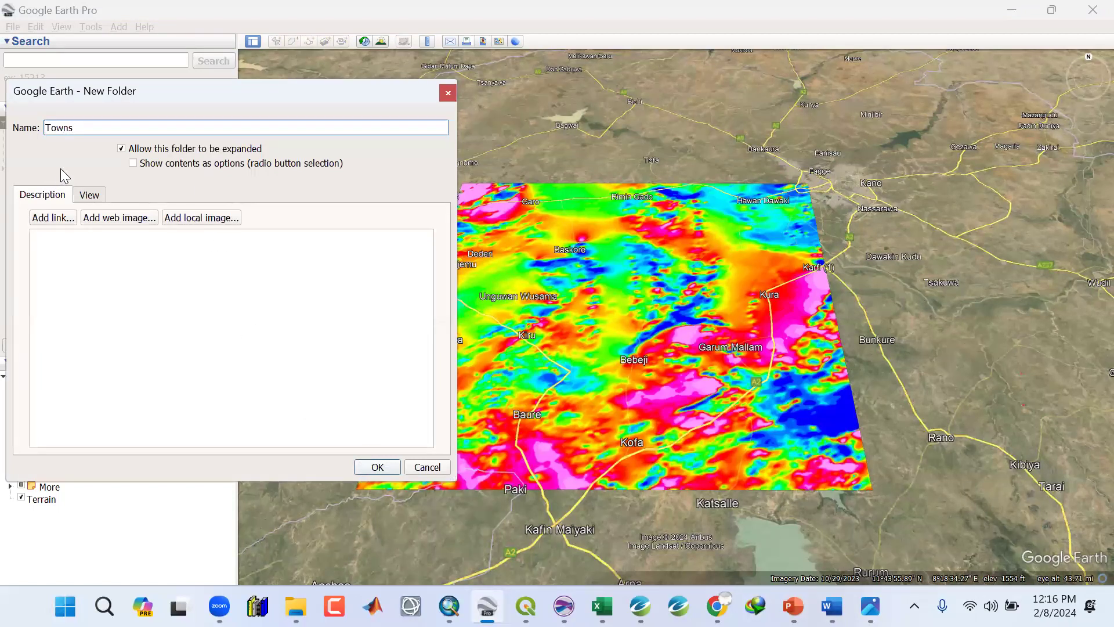
{"action": "key", "text": "Return"}
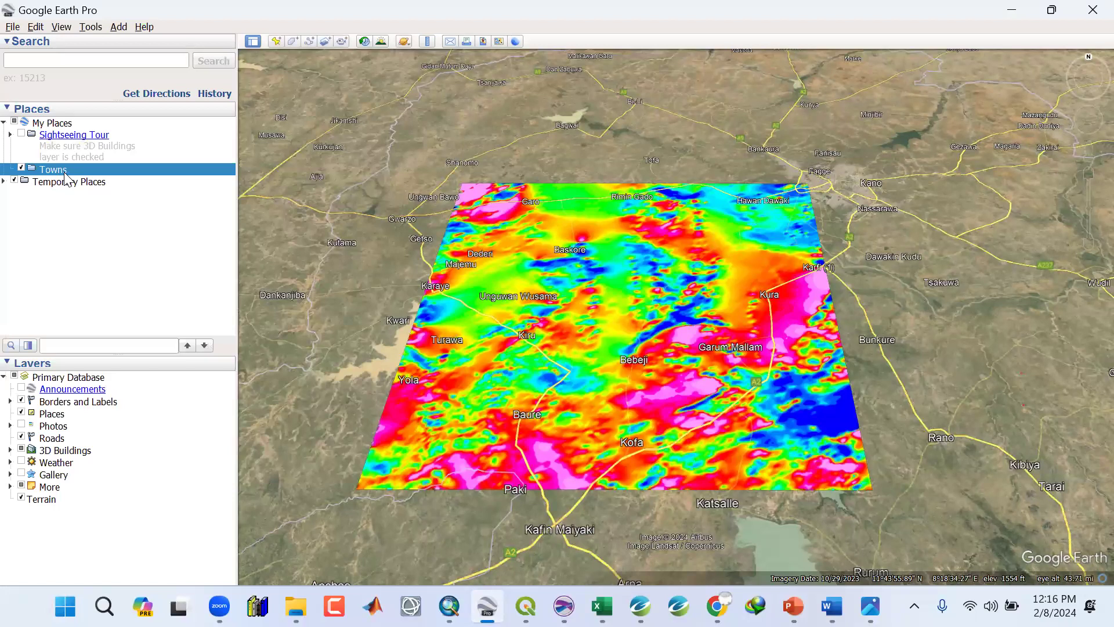
{"action": "right_click", "coordinate": [64, 172]}
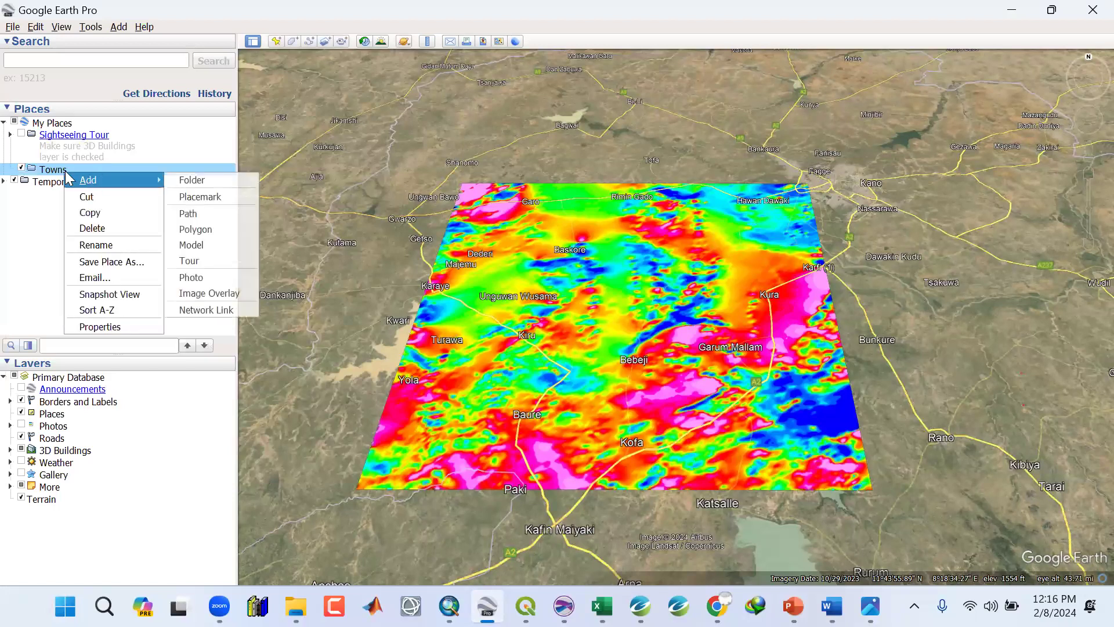
{"action": "left_click", "coordinate": [51, 177]}
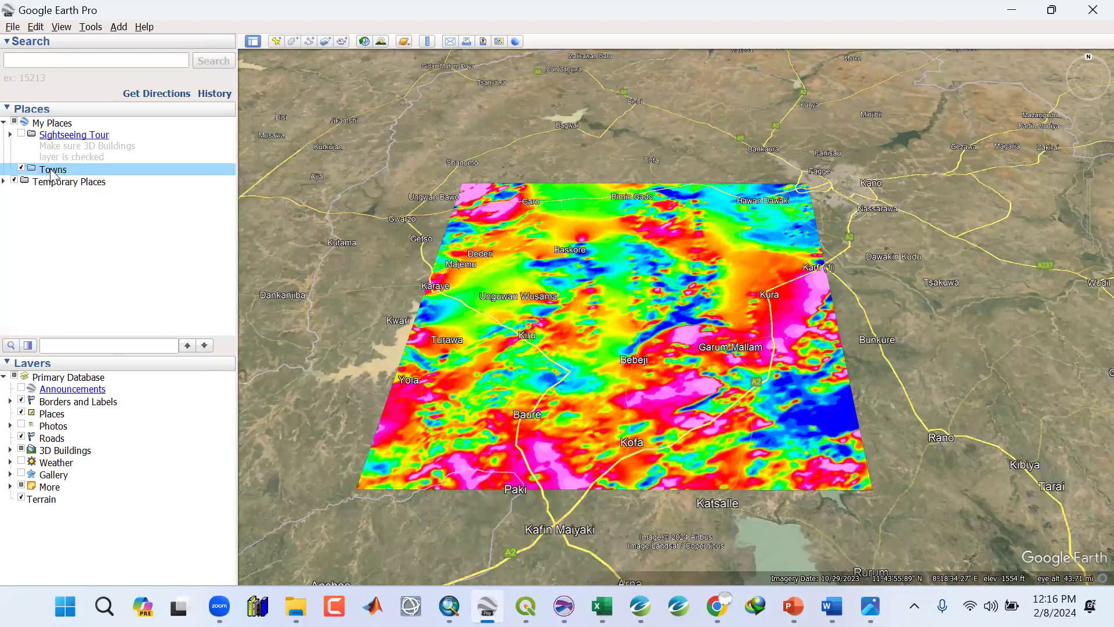
{"action": "right_click", "coordinate": [51, 171]}
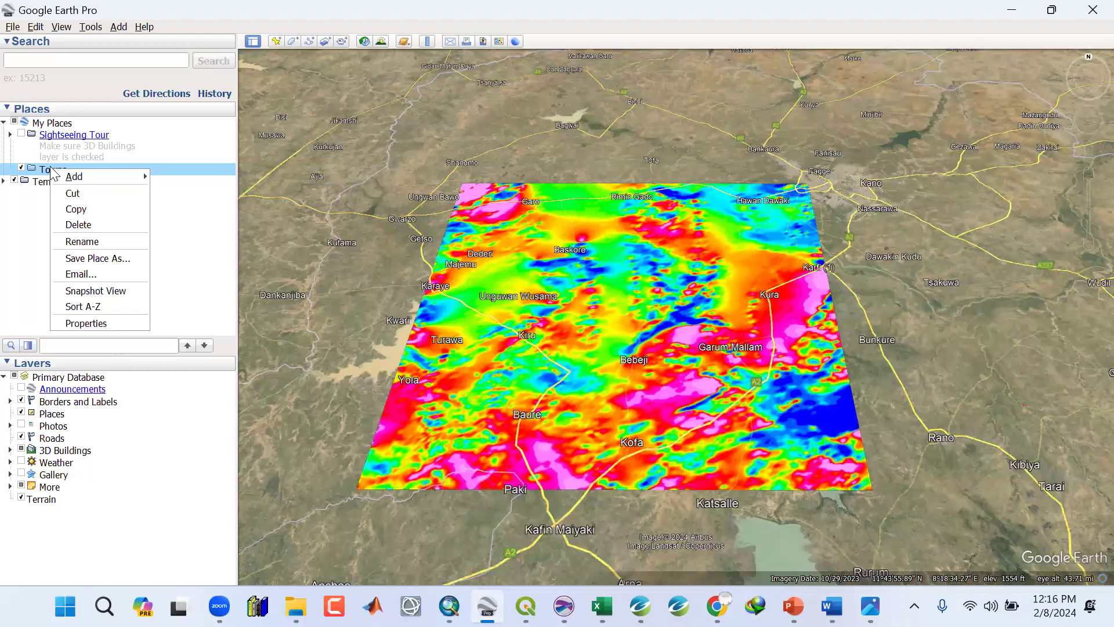
{"action": "left_click", "coordinate": [46, 172]}
{"action": "right_click", "coordinate": [44, 170]}
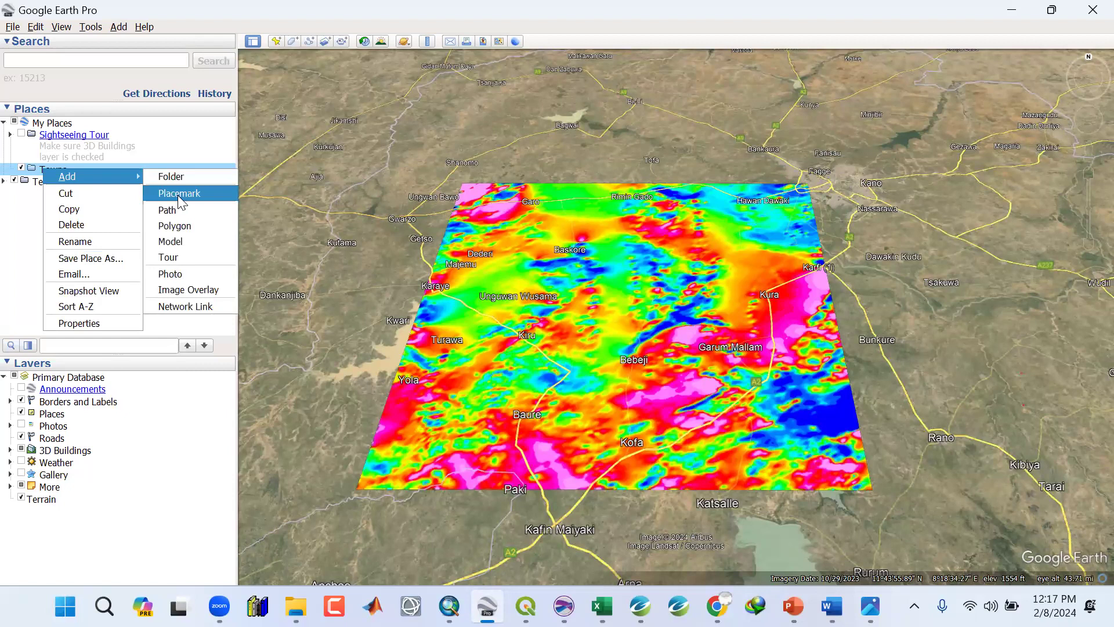
{"action": "left_click", "coordinate": [178, 195]}
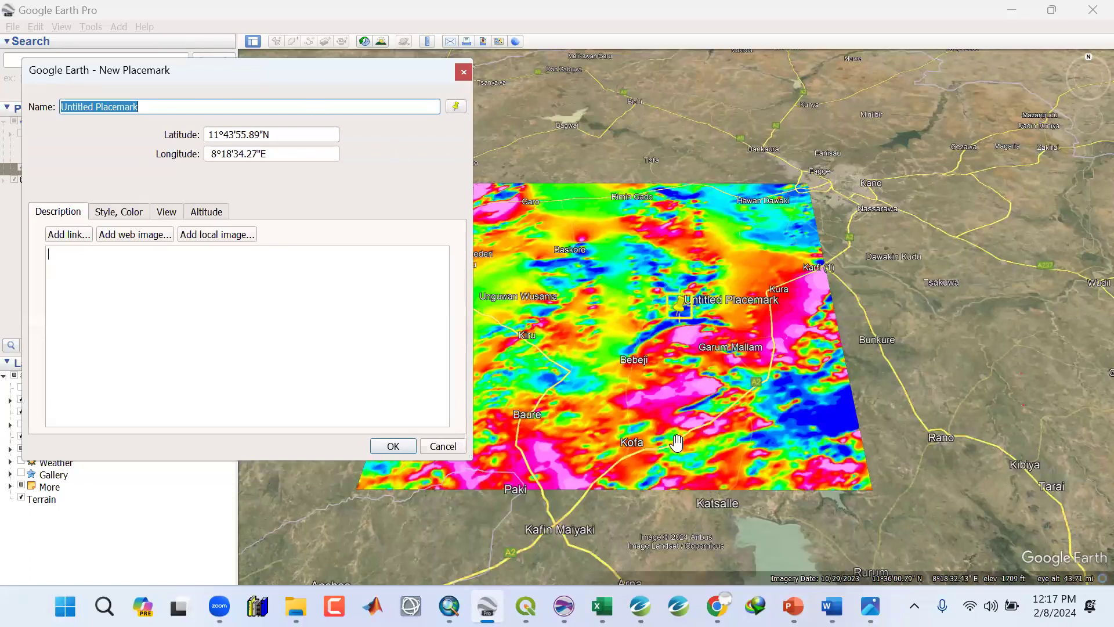
{"action": "scroll", "coordinate": [647, 469], "scroll_direction": "up", "scroll_amount": 2}
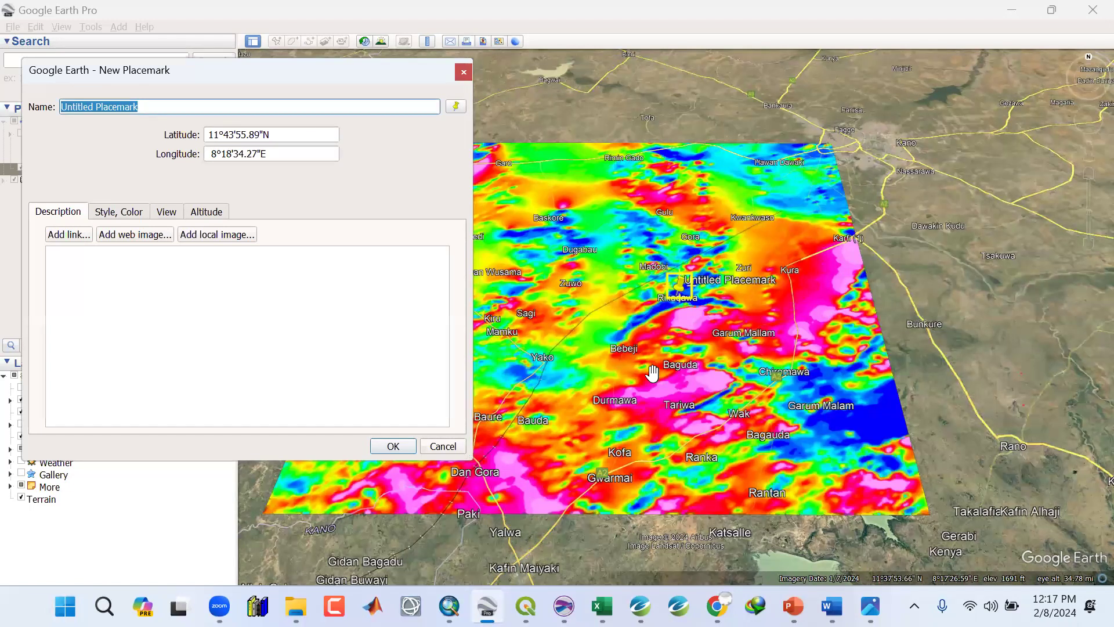
{"action": "scroll", "coordinate": [646, 368], "scroll_direction": "down", "scroll_amount": 2}
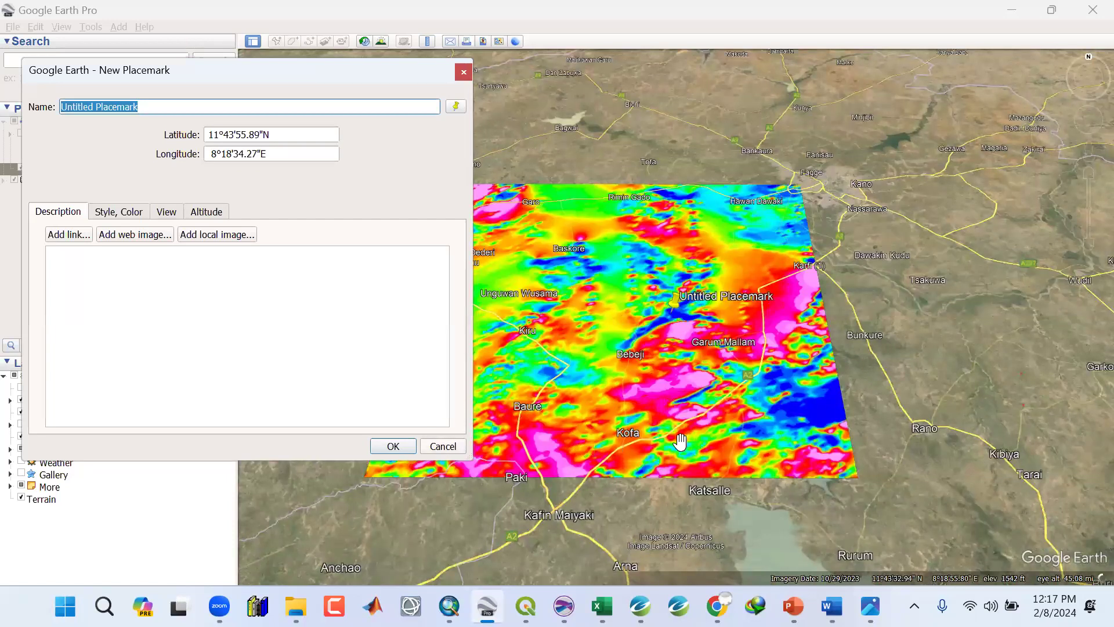
{"action": "scroll", "coordinate": [676, 435], "scroll_direction": "up", "scroll_amount": 1}
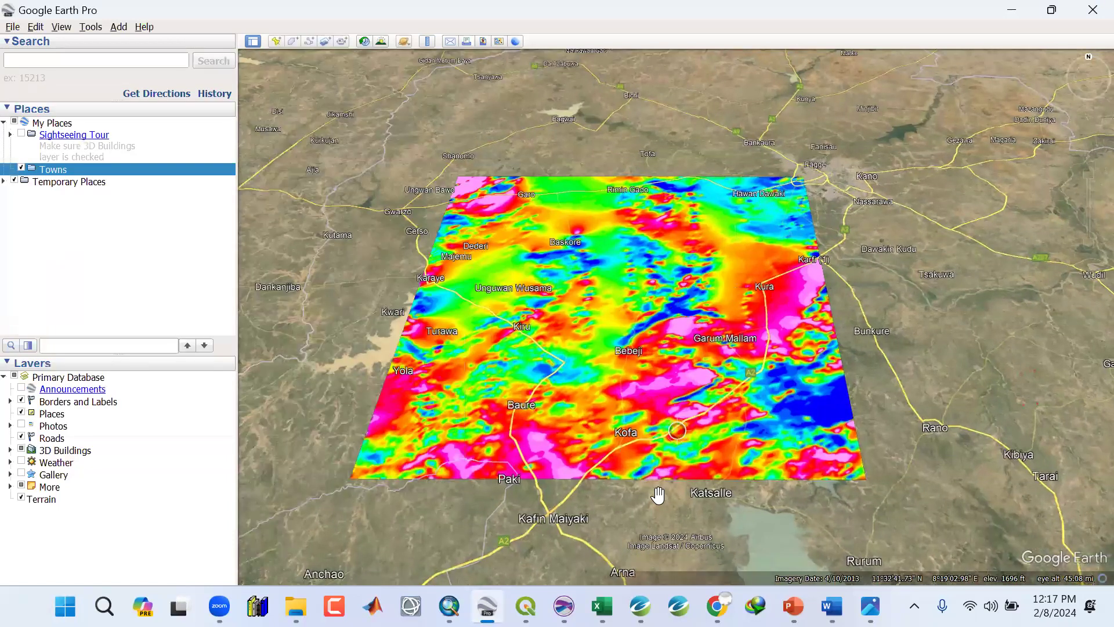
Add a placemark named Rantan to the Towns folder, positioned on the town of Rantan on the overlay.
{"action": "scroll", "coordinate": [659, 497], "scroll_direction": "up", "scroll_amount": 1}
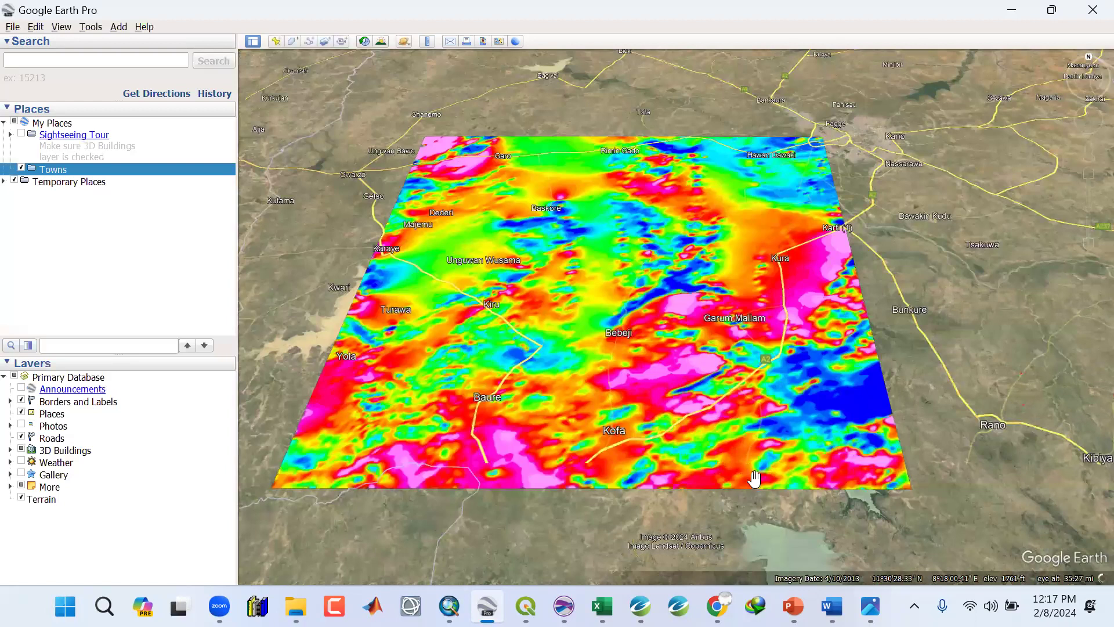
{"action": "right_click", "coordinate": [53, 172]}
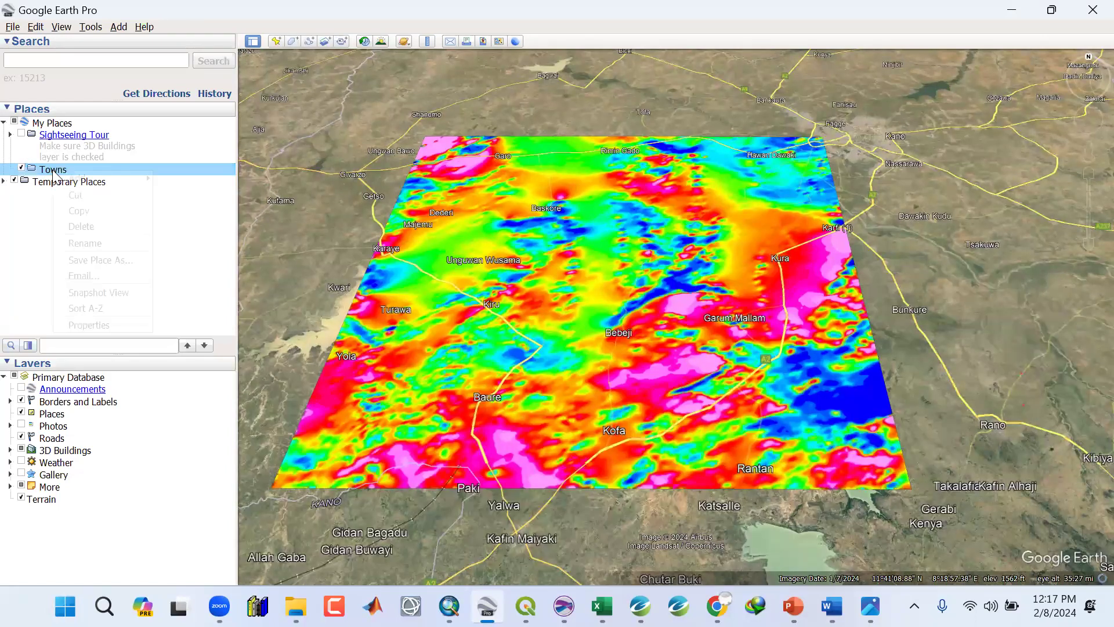
{"action": "mouse_move", "coordinate": [81, 178]}
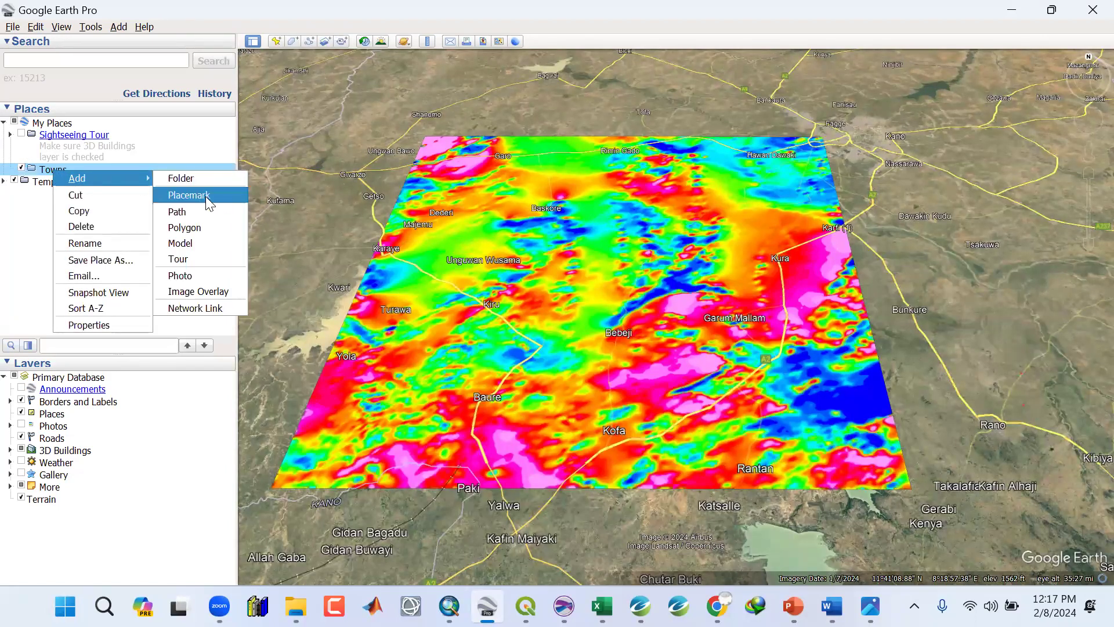
{"action": "left_click", "coordinate": [189, 195]}
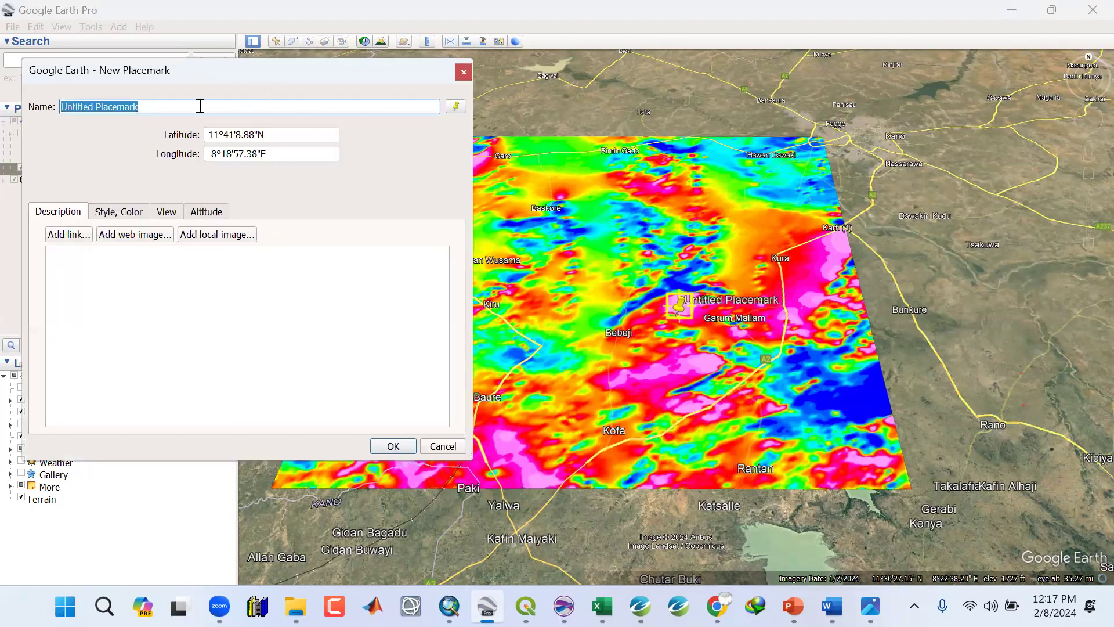
{"action": "type", "text": "Rantan"}
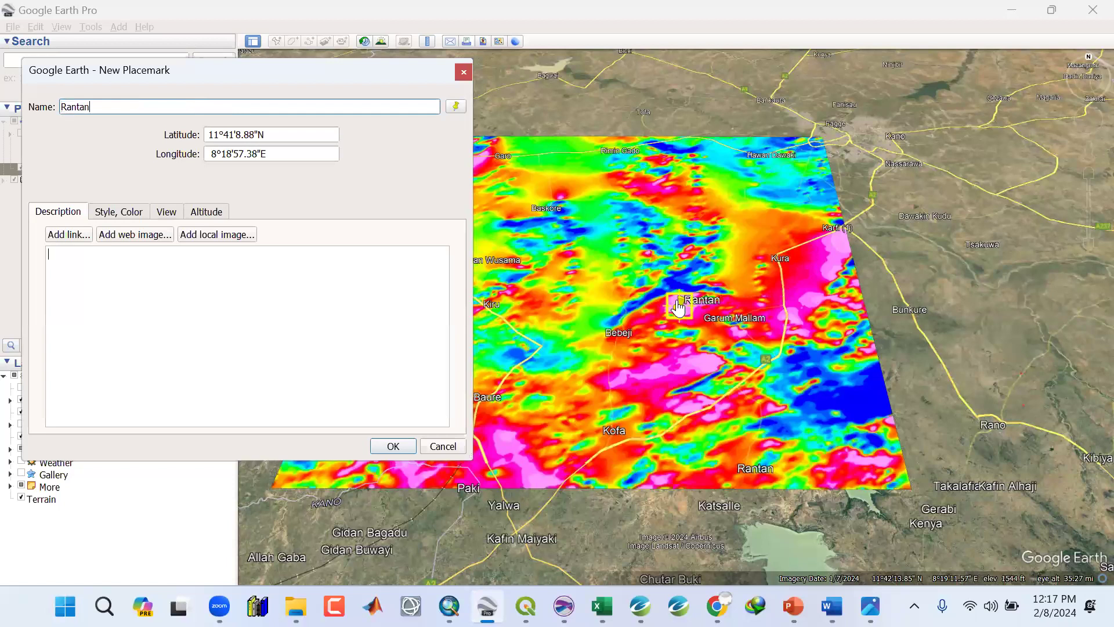
{"action": "left_click_drag", "start_coordinate": [699, 387], "coordinate": [728, 493]}
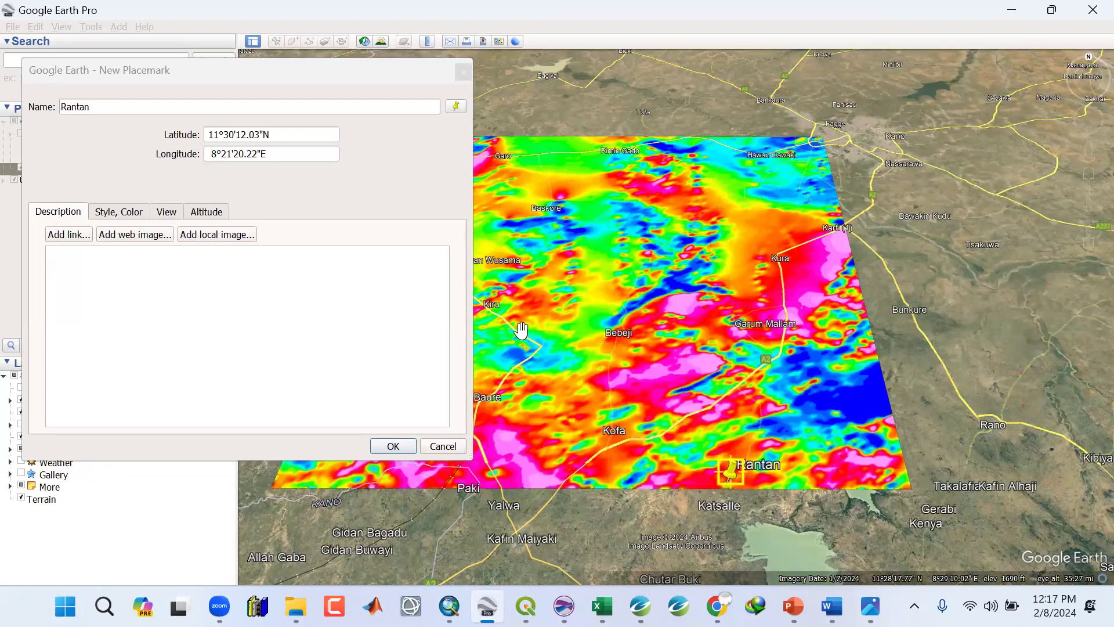
{"action": "left_click", "coordinate": [397, 446]}
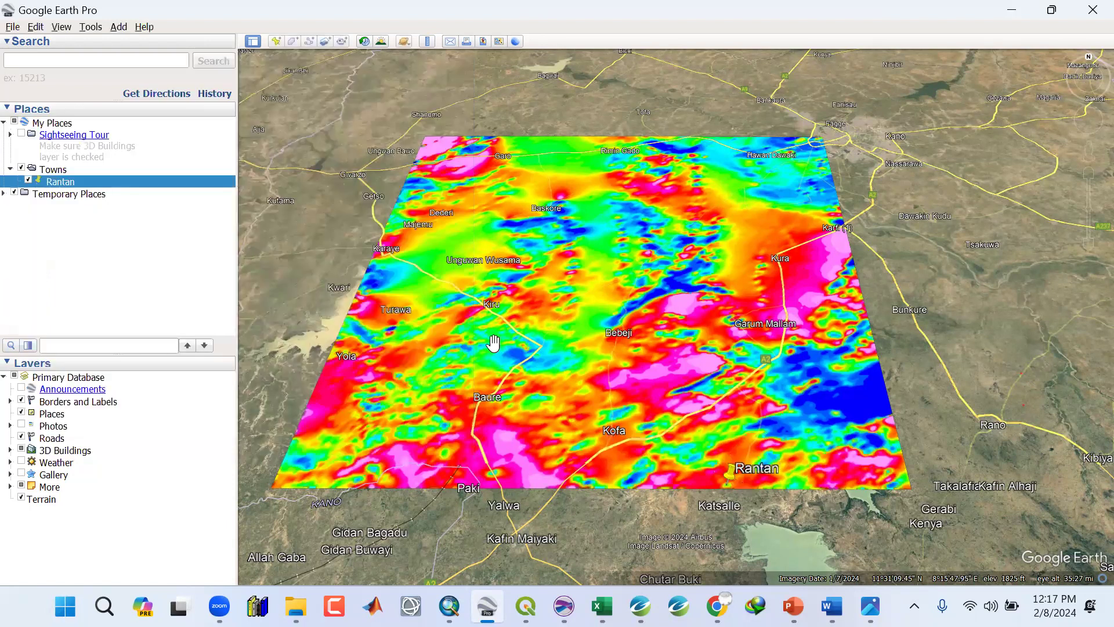
Add a placemark named Kiru to the Towns folder, positioned on the town of Kiru.
{"action": "left_click", "coordinate": [53, 170]}
{"action": "right_click", "coordinate": [55, 174]}
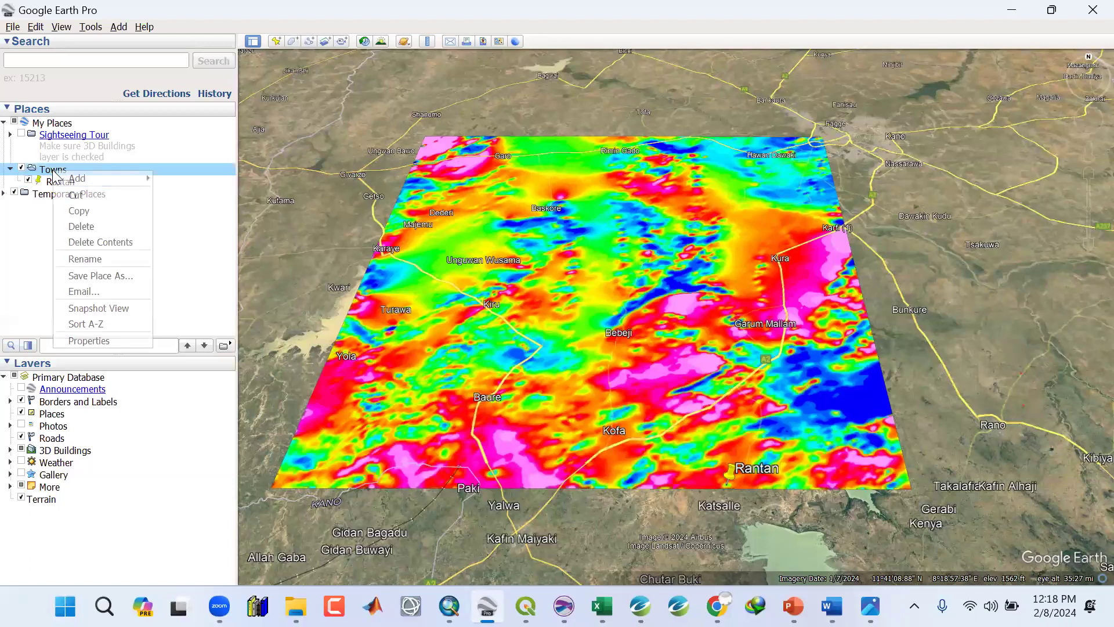
{"action": "left_click", "coordinate": [173, 194]}
{"action": "type", "text": "Kiru"}
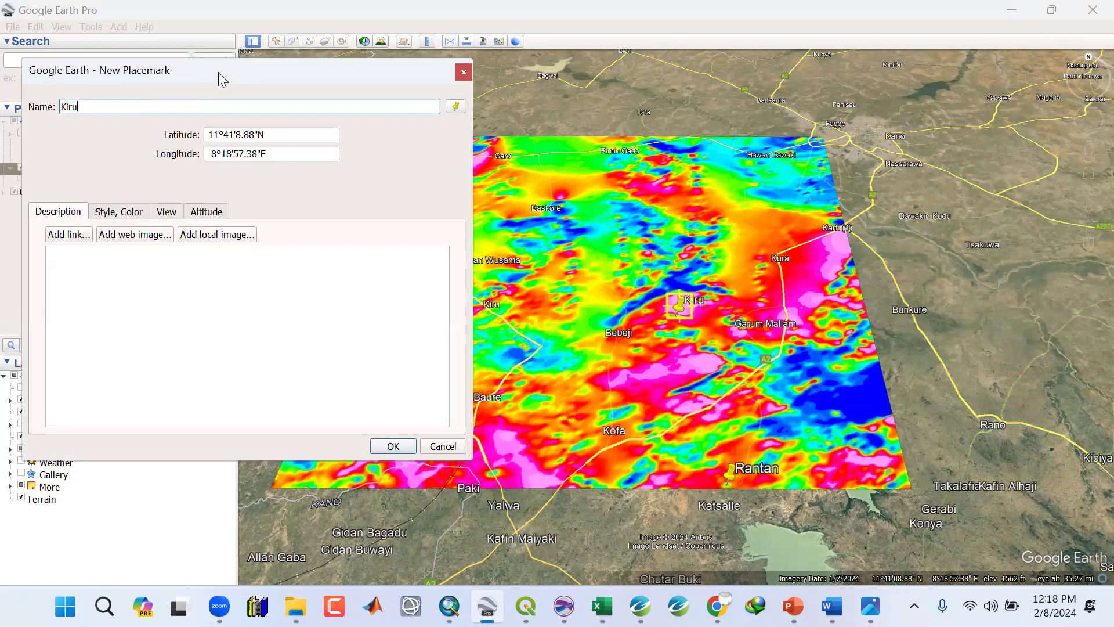
{"action": "left_click_drag", "start_coordinate": [219, 72], "coordinate": [180, 81]}
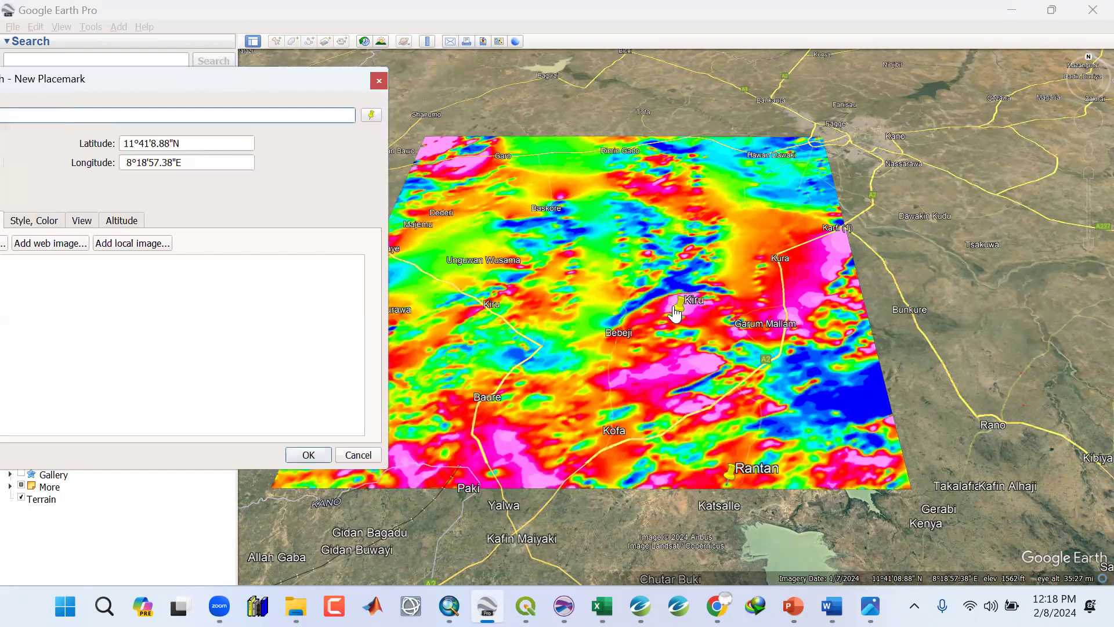
{"action": "left_click_drag", "start_coordinate": [485, 327], "coordinate": [481, 330]}
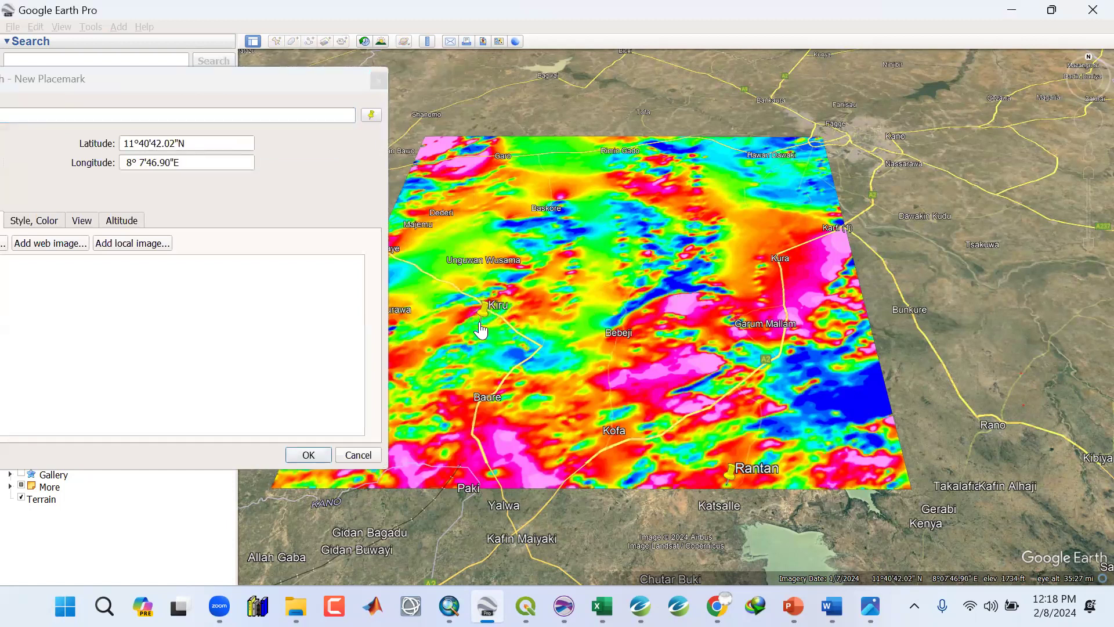
{"action": "left_click", "coordinate": [314, 453]}
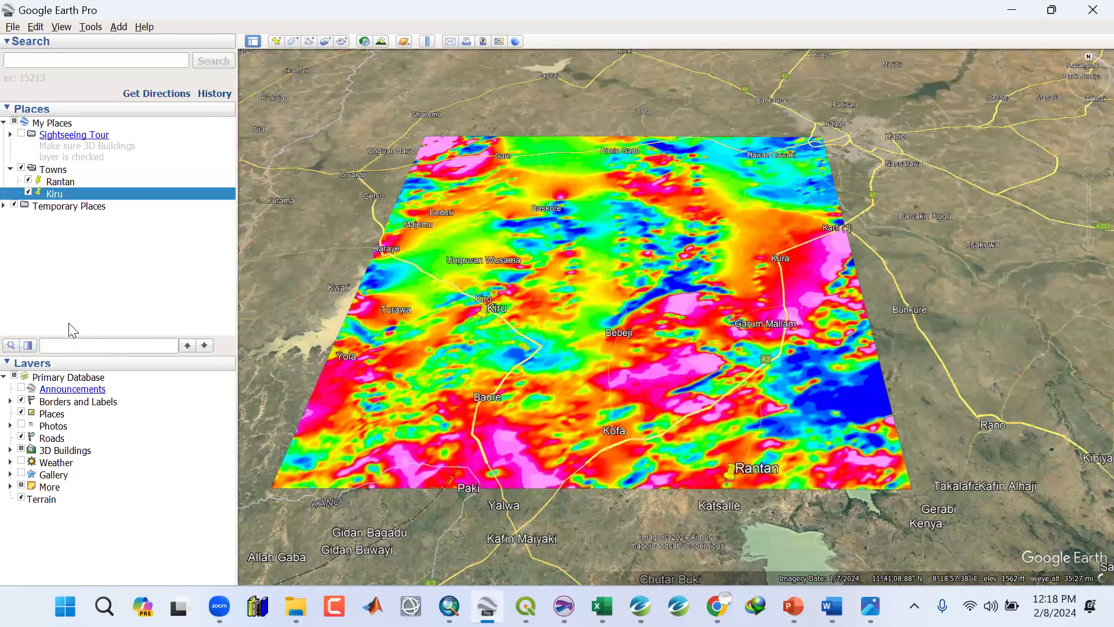
Reposition the Kiru placemark slightly so it sits exactly on the Kiru town label.
{"action": "right_click", "coordinate": [53, 196]}
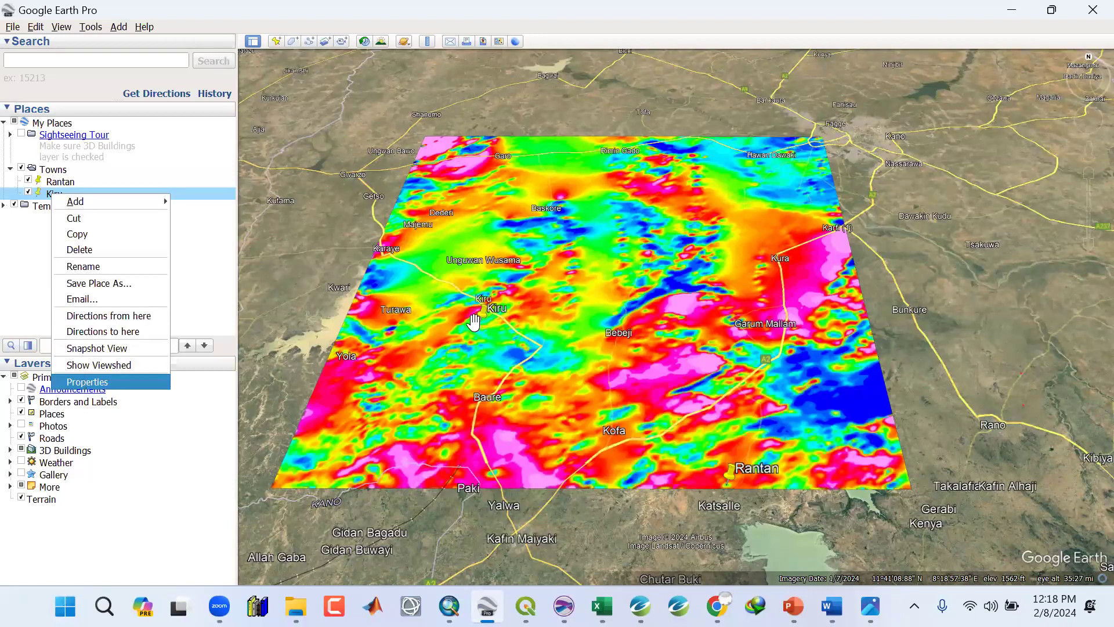
{"action": "key", "text": "Return"}
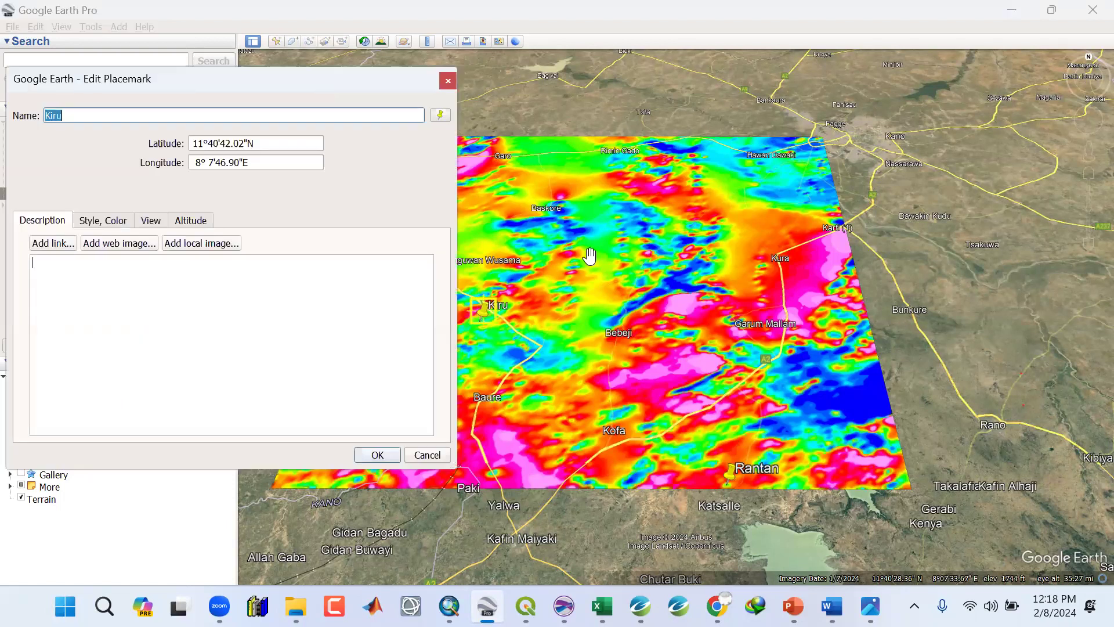
{"action": "left_click_drag", "start_coordinate": [474, 318], "coordinate": [474, 328]}
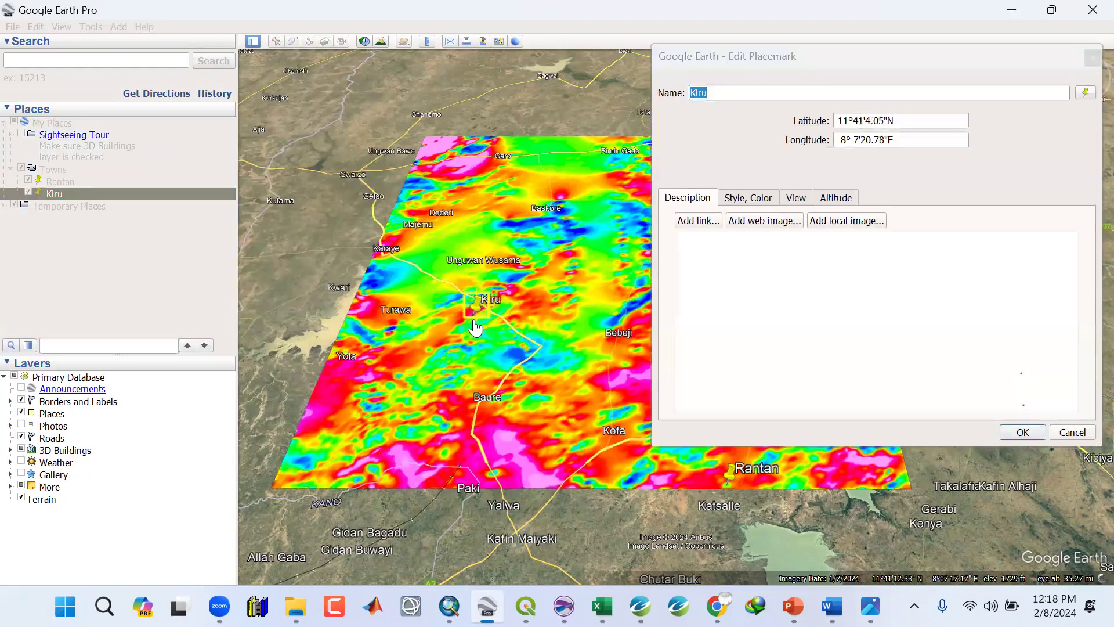
{"action": "left_click", "coordinate": [1011, 430]}
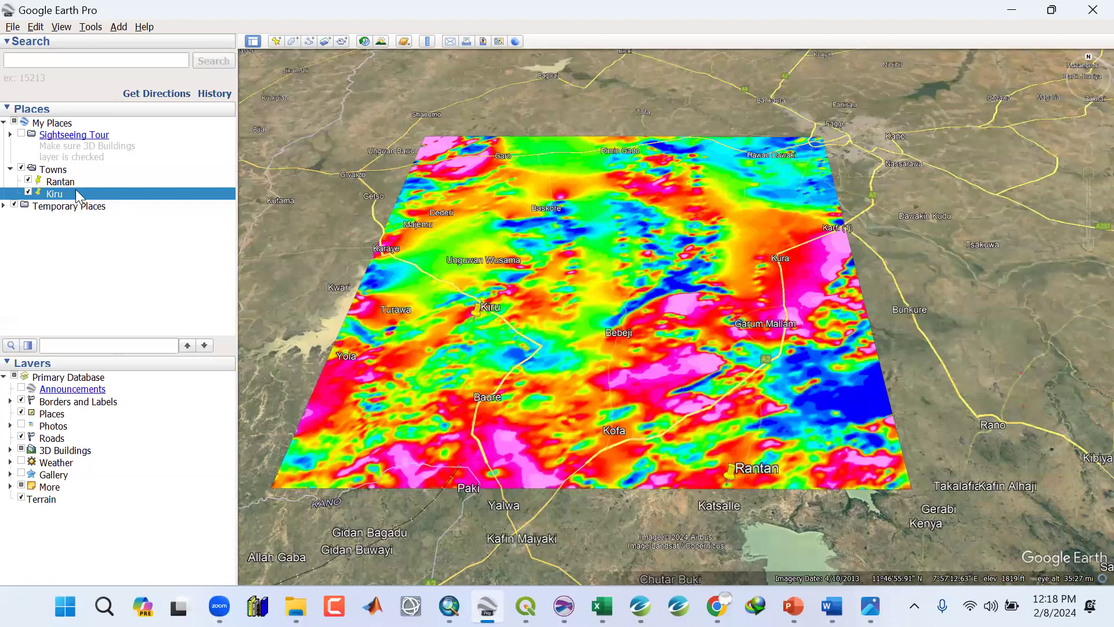
Add a placemark named Babeji to the Towns folder, positioned on the town of Babeji.
{"action": "left_click", "coordinate": [48, 174]}
{"action": "right_click", "coordinate": [48, 170]}
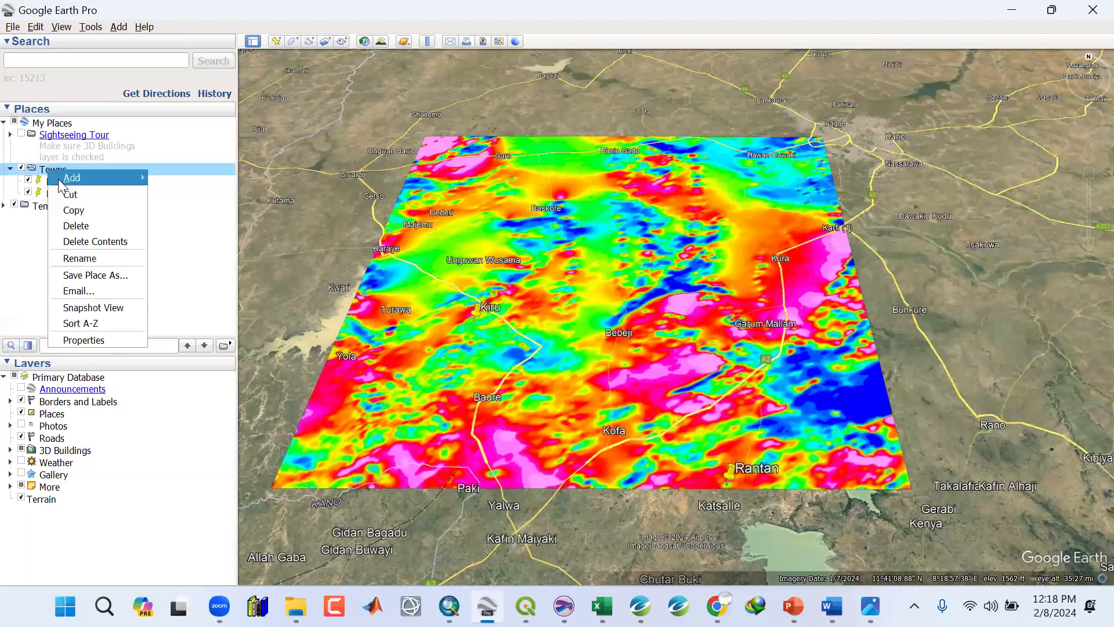
{"action": "mouse_move", "coordinate": [64, 180]}
{"action": "key", "text": "Return"}
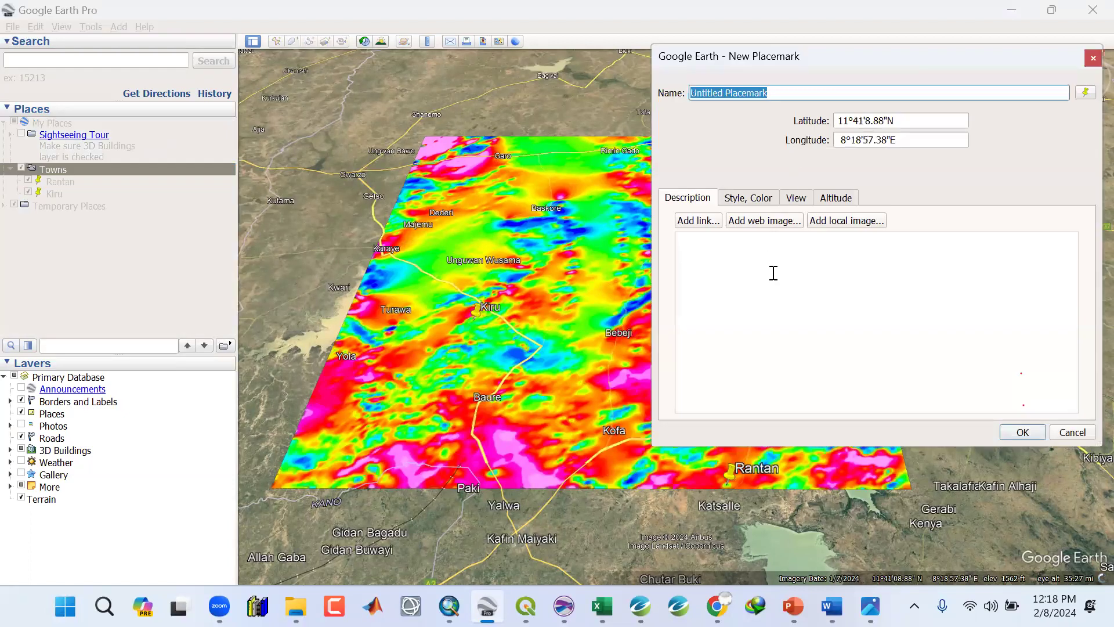
{"action": "type", "text": "Babeji"}
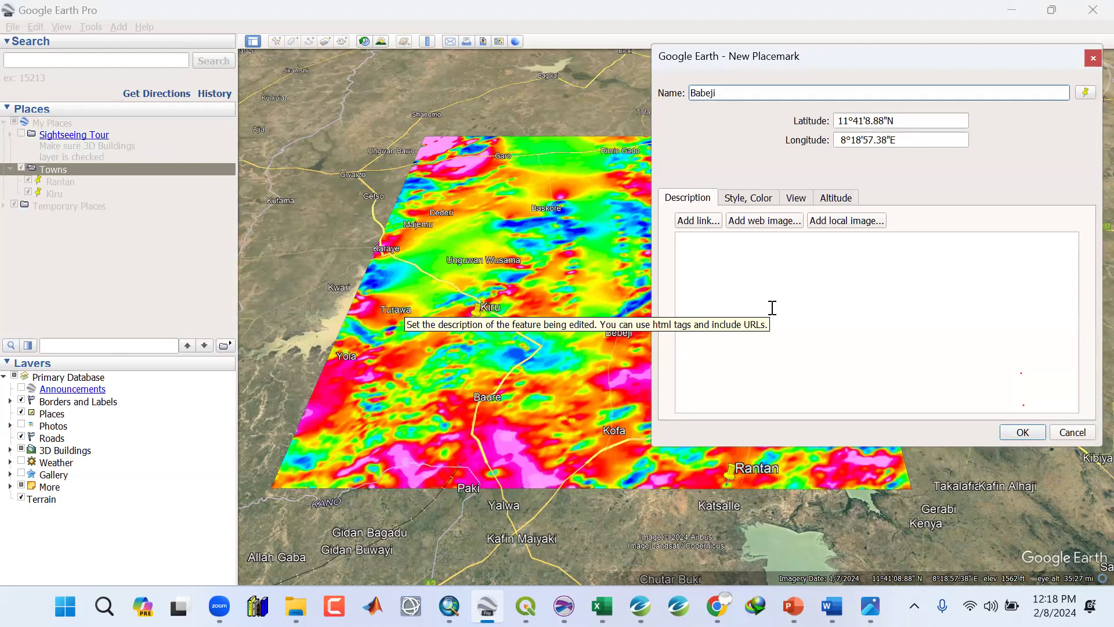
{"action": "left_click", "coordinate": [677, 393]}
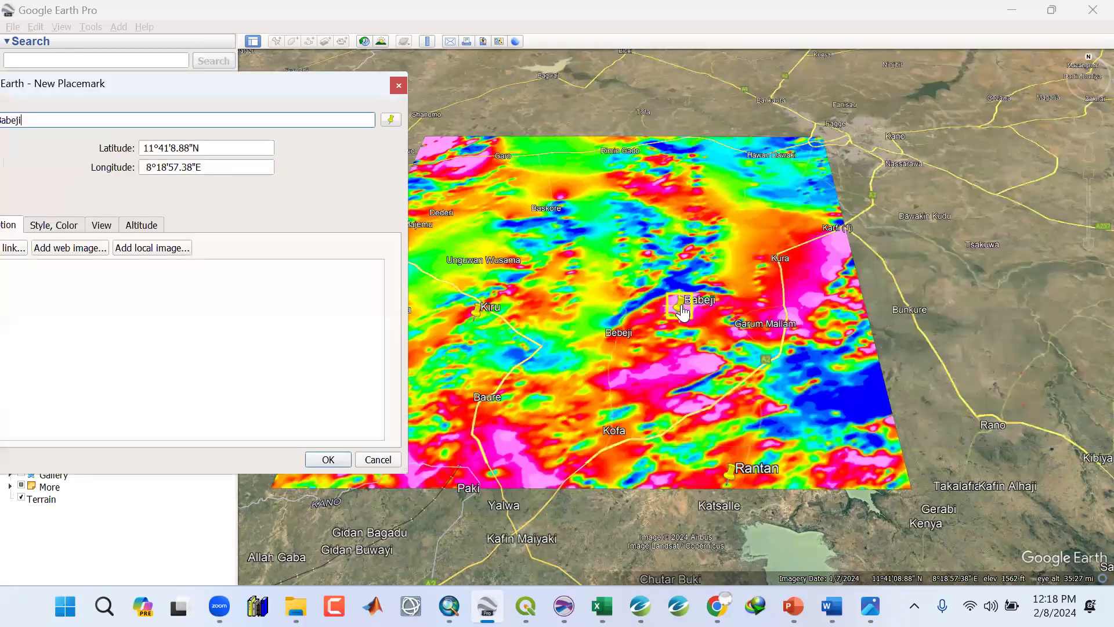
{"action": "left_click_drag", "start_coordinate": [679, 304], "coordinate": [599, 349]}
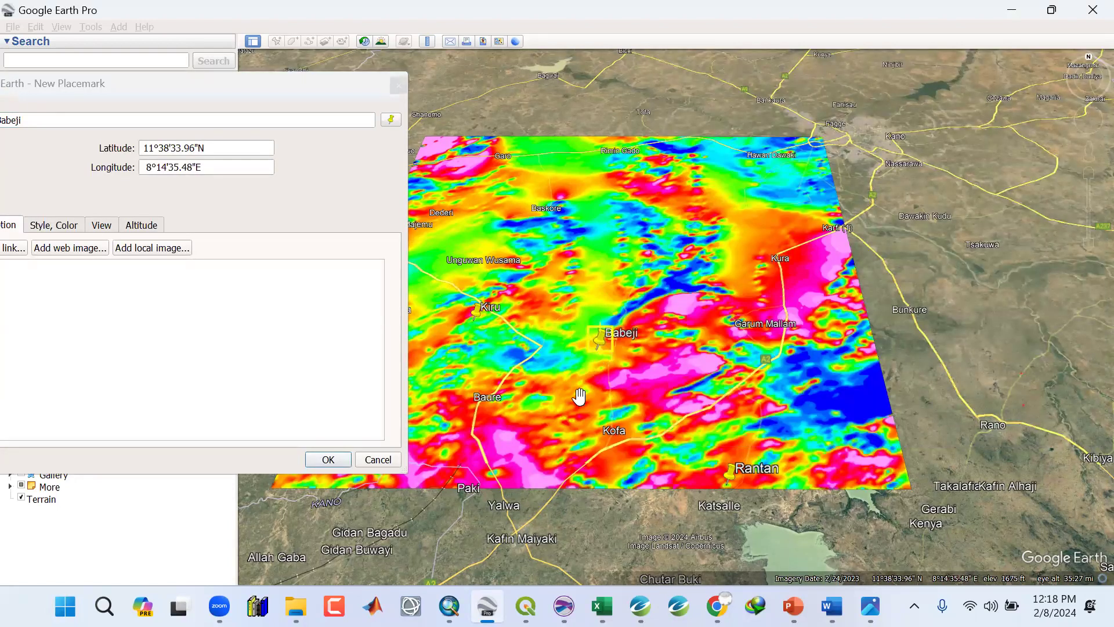
{"action": "left_click", "coordinate": [334, 456]}
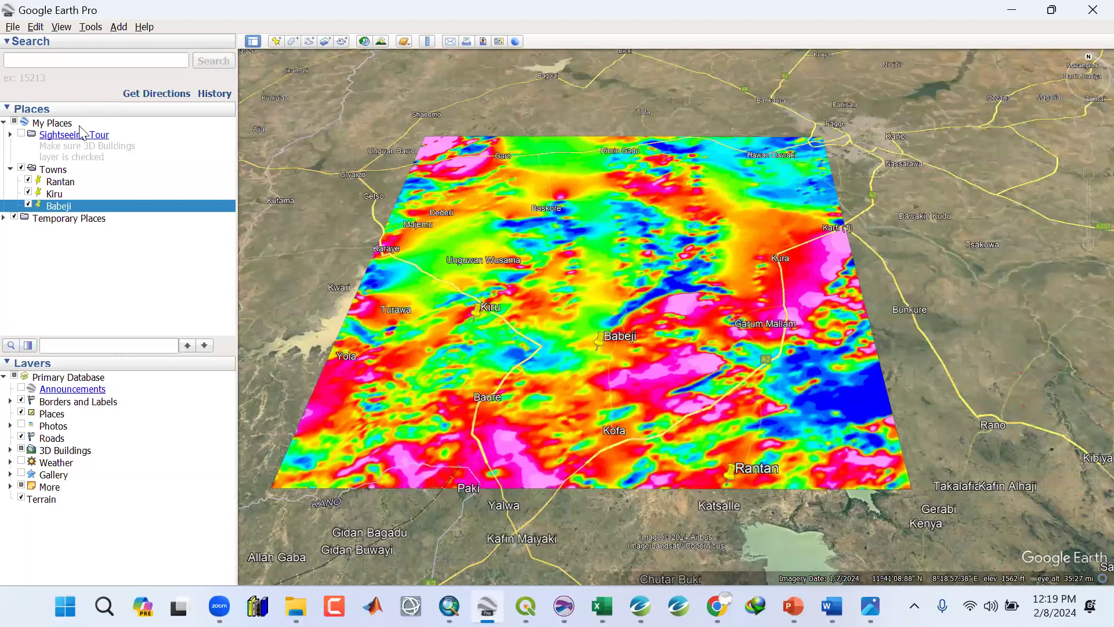
{"action": "left_click", "coordinate": [53, 170]}
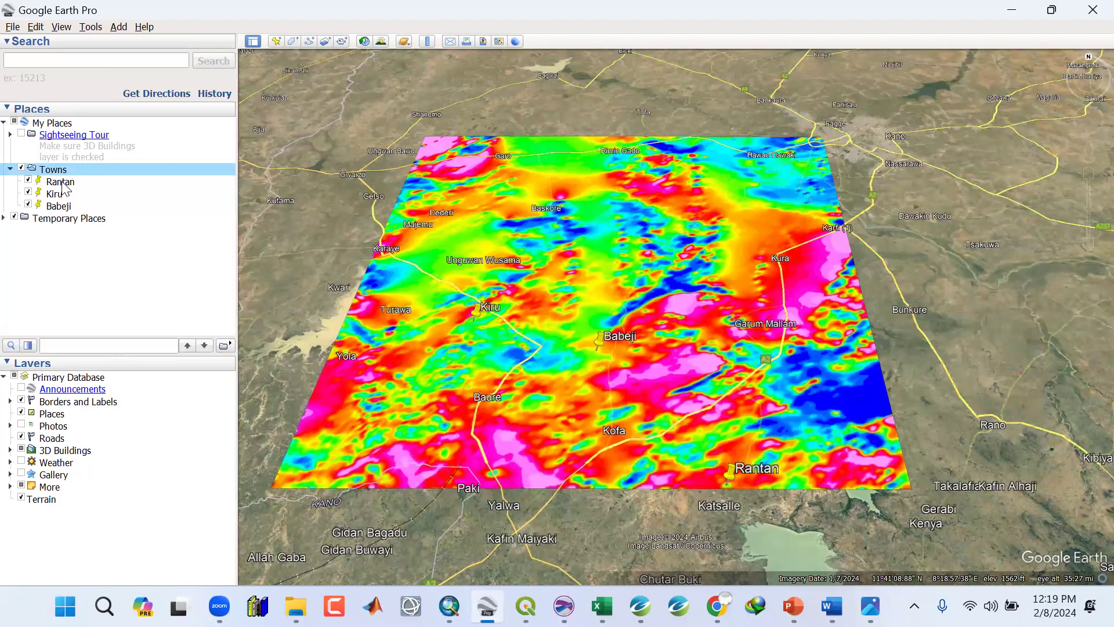
{"action": "left_click", "coordinate": [30, 181]}
{"action": "left_click", "coordinate": [29, 181]}
{"action": "left_click", "coordinate": [28, 181]}
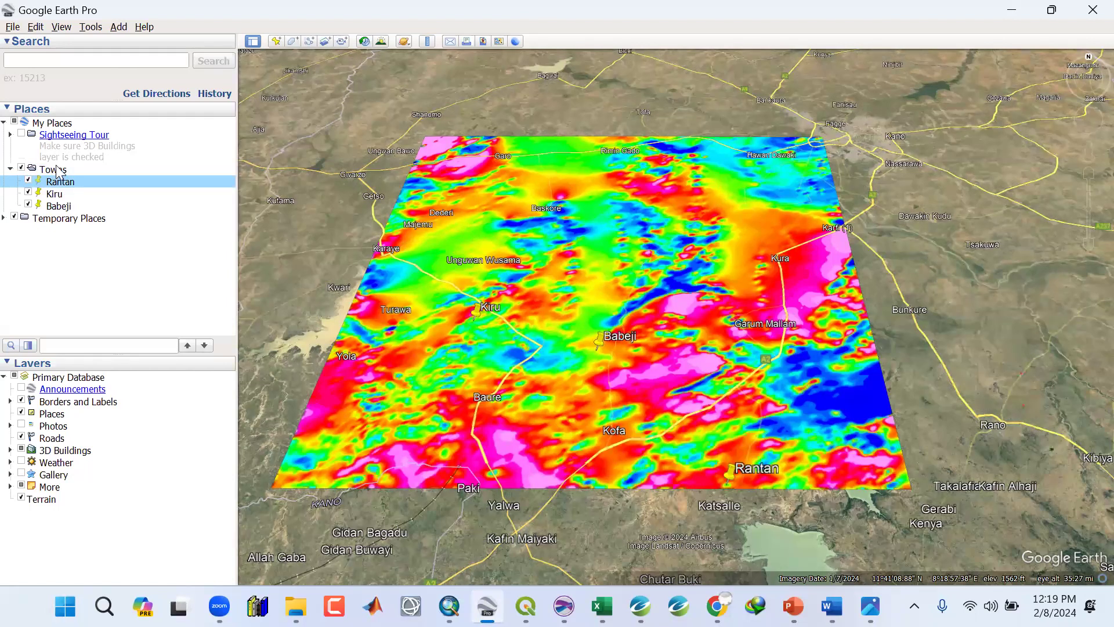
Save the Towns folder as a KMZ file named Towns in the Google Earth Project folder inside OSM Training on the Desktop.
{"action": "left_click", "coordinate": [52, 169]}
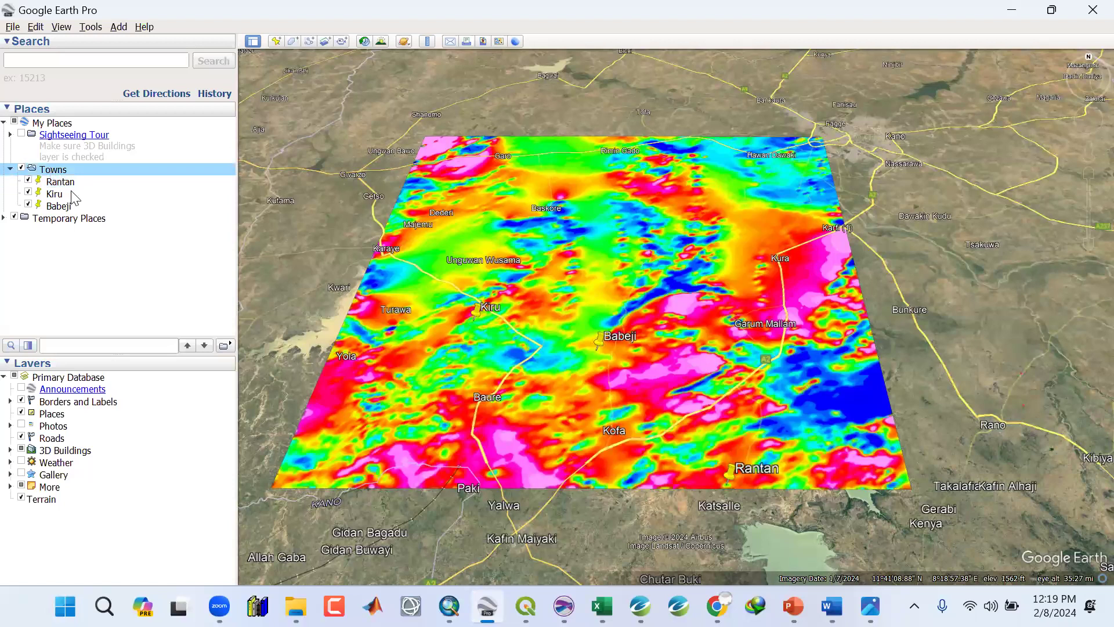
{"action": "right_click", "coordinate": [51, 169]}
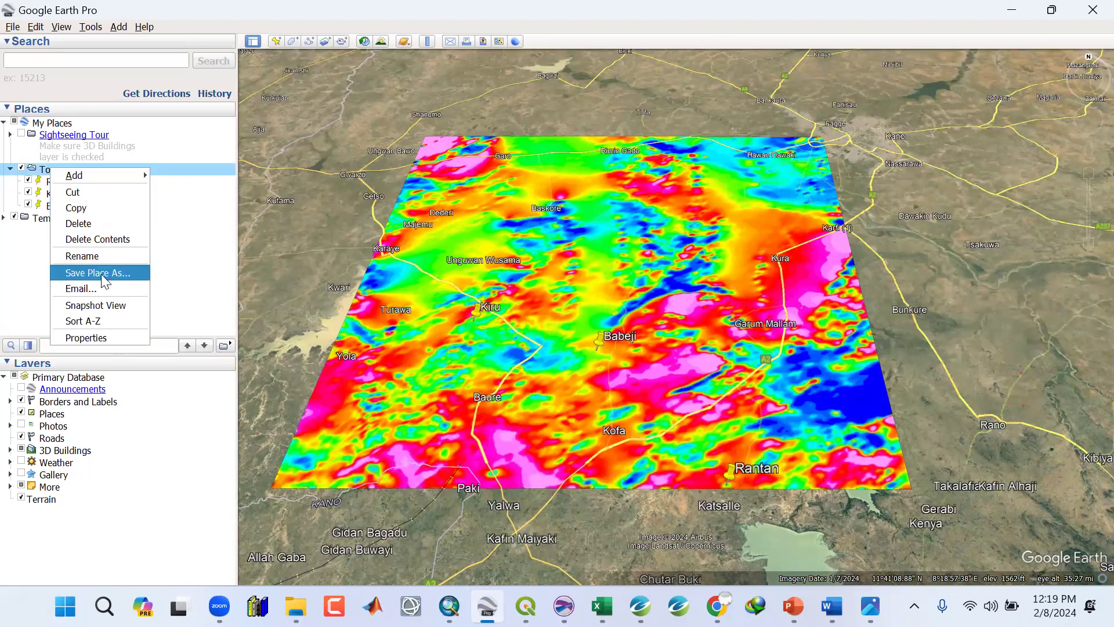
{"action": "left_click", "coordinate": [101, 274]}
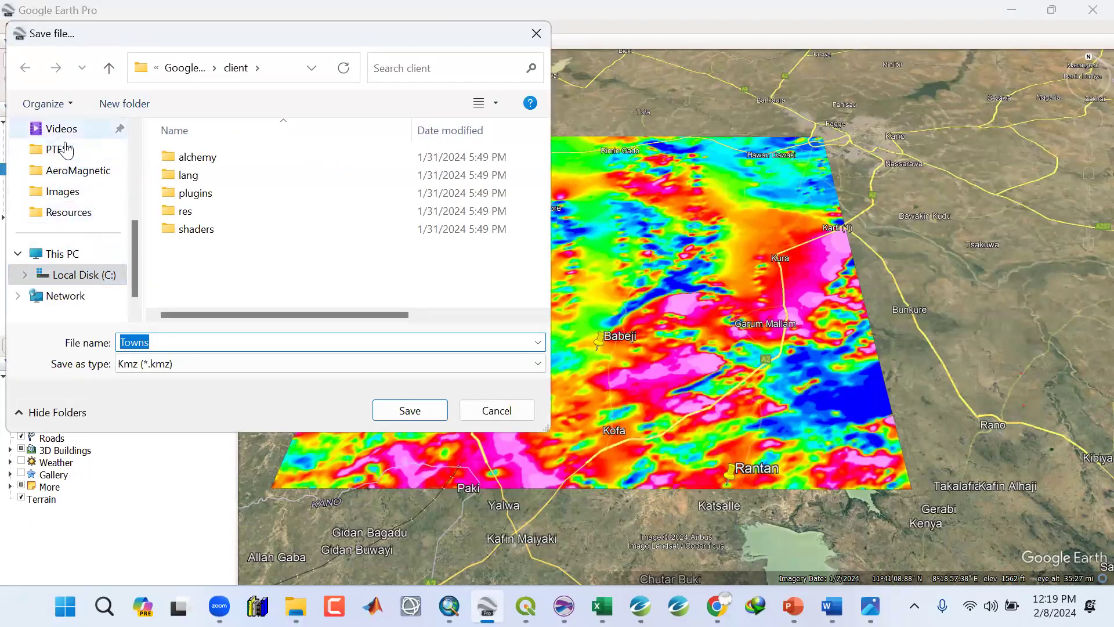
{"action": "scroll", "coordinate": [75, 227], "scroll_direction": "up", "scroll_amount": 3}
{"action": "left_click", "coordinate": [65, 216]}
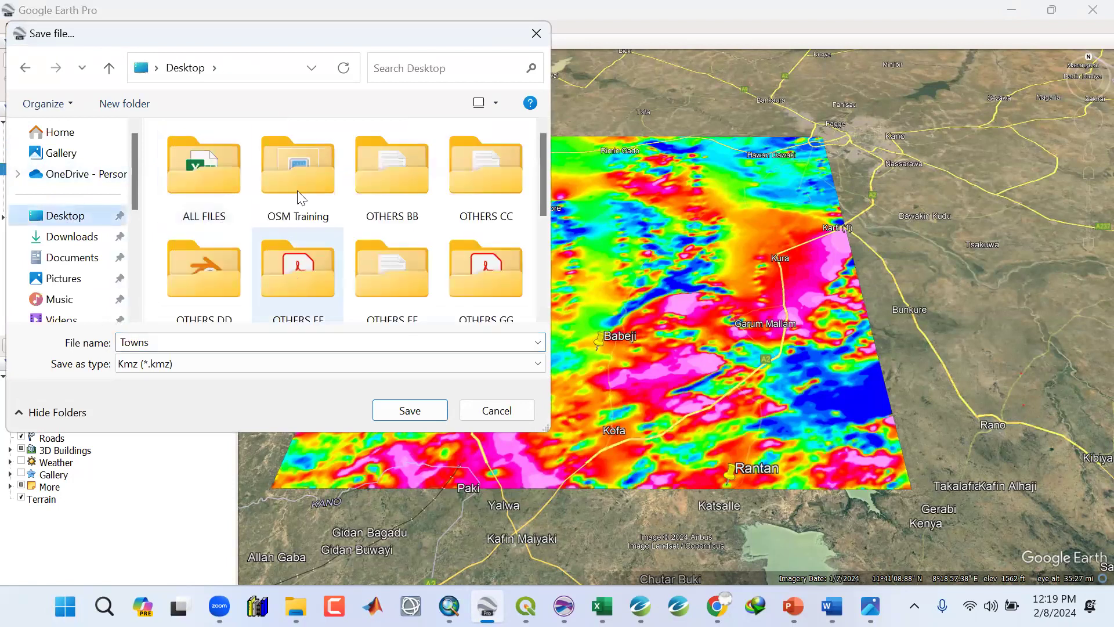
{"action": "double_click", "coordinate": [297, 192]}
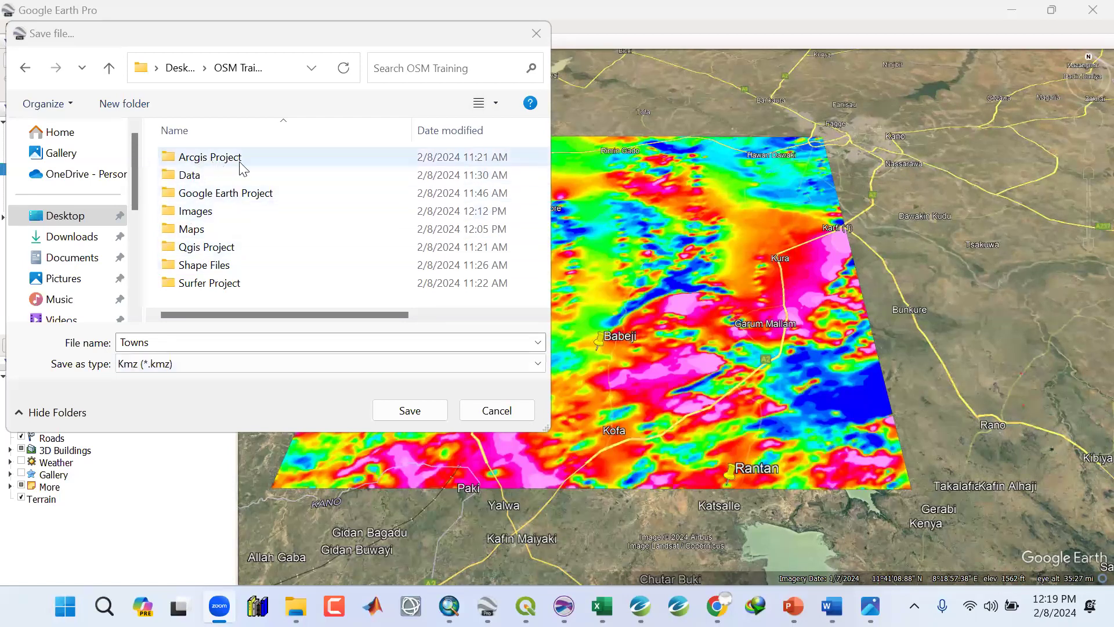
{"action": "double_click", "coordinate": [222, 197]}
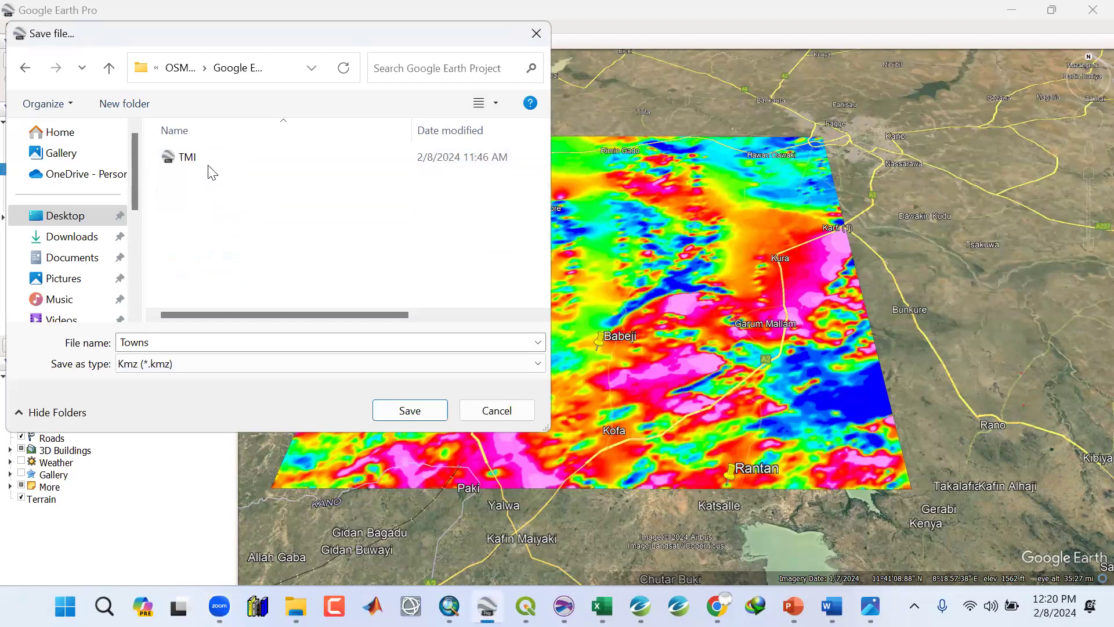
{"action": "left_click", "coordinate": [118, 347]}
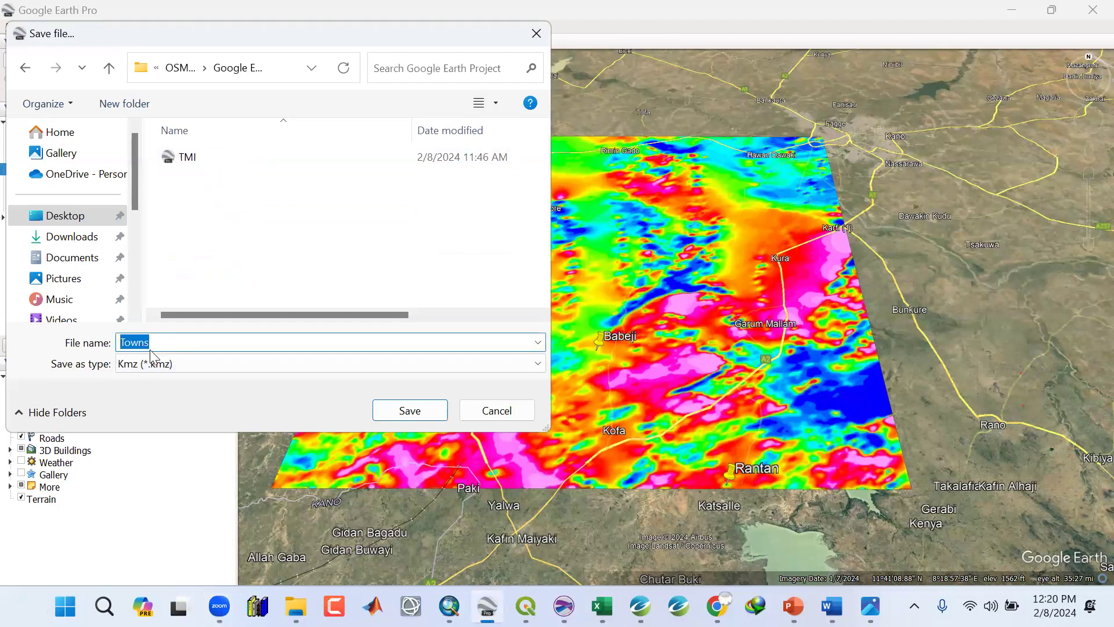
{"action": "left_click", "coordinate": [404, 414]}
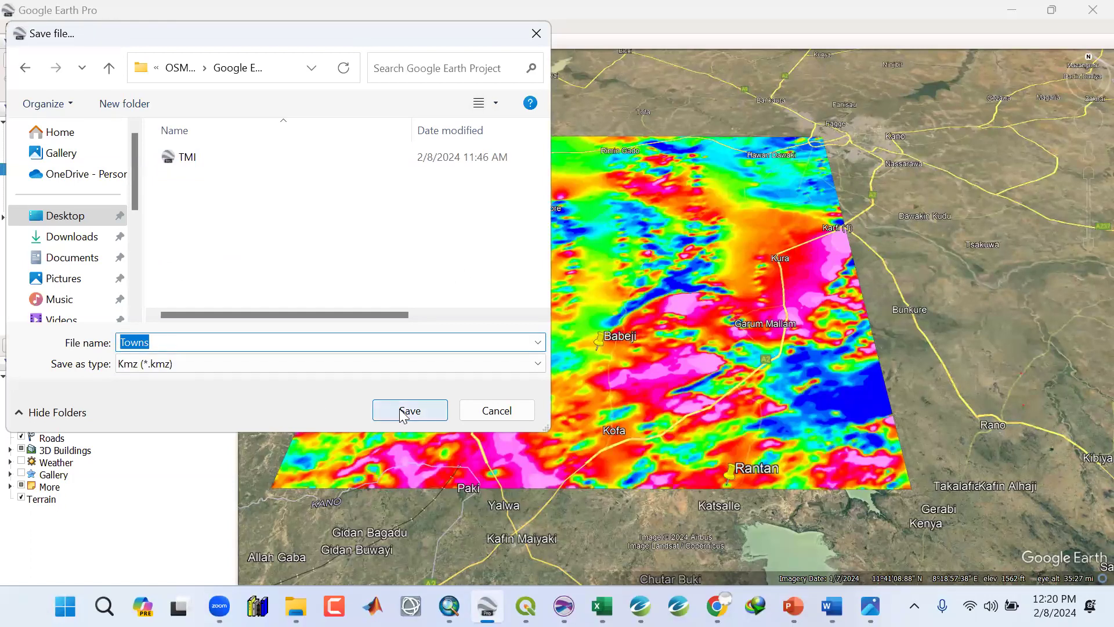
{"action": "left_click", "coordinate": [404, 413]}
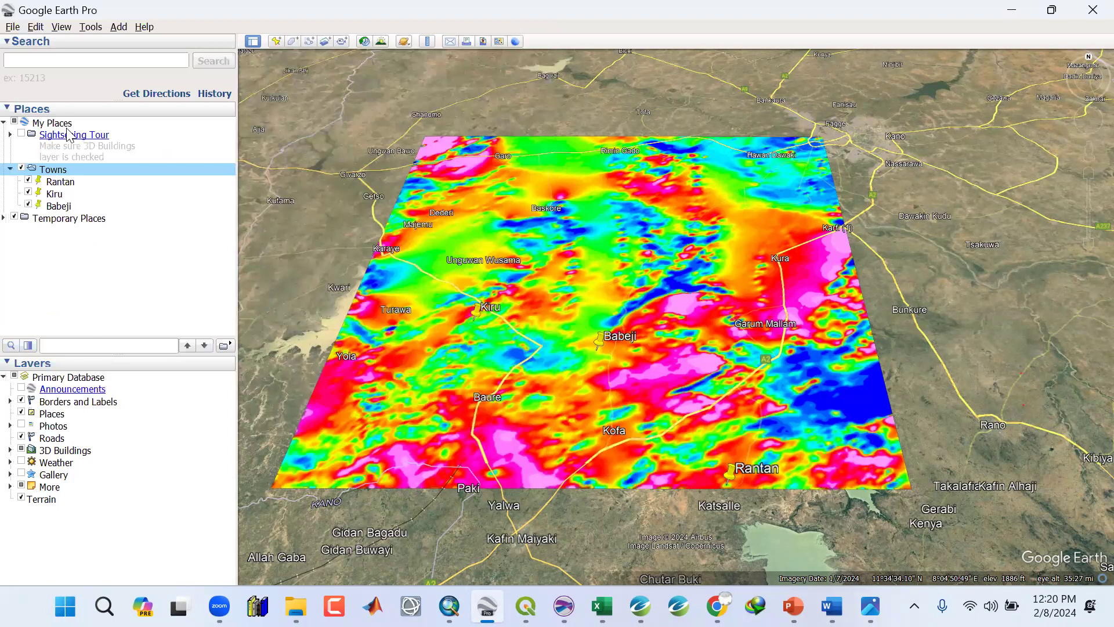
Close Google Earth and, in QGIS, add the Towns.kmz file from the Google Earth Project folder as a vector layer.
{"action": "left_click", "coordinate": [1091, 8]}
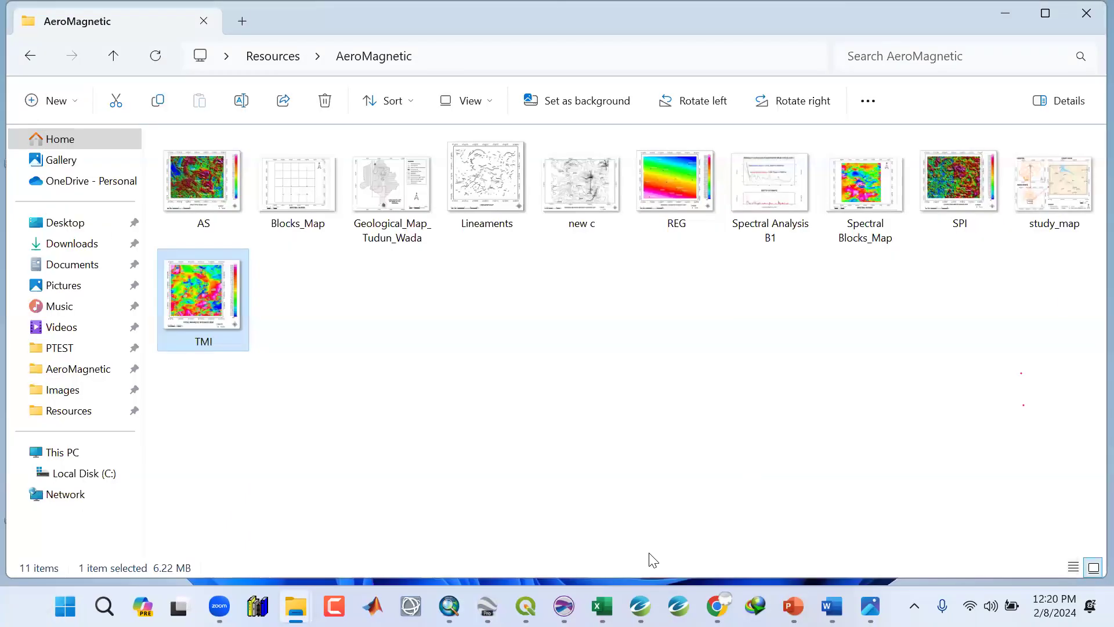
{"action": "left_click", "coordinate": [526, 606]}
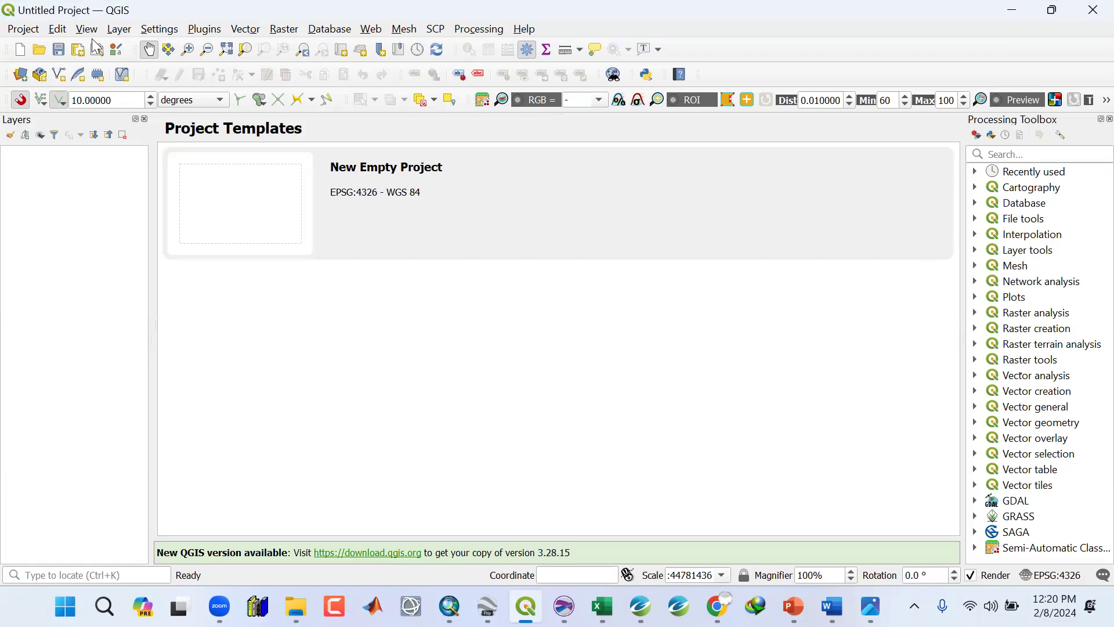
{"action": "left_click", "coordinate": [118, 31]}
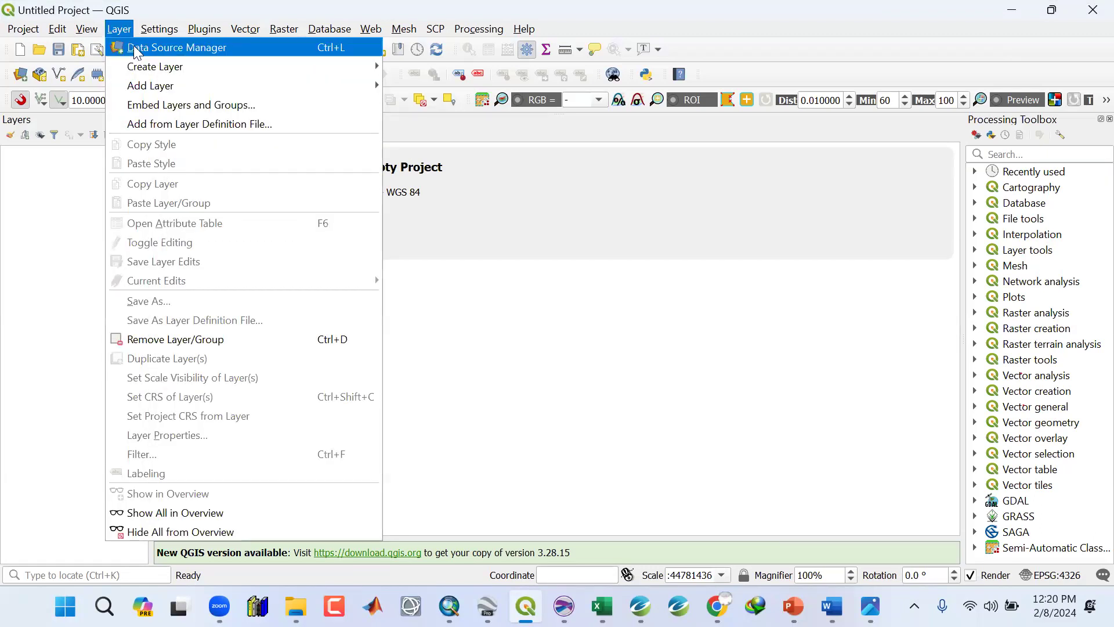
{"action": "left_click", "coordinate": [137, 48]}
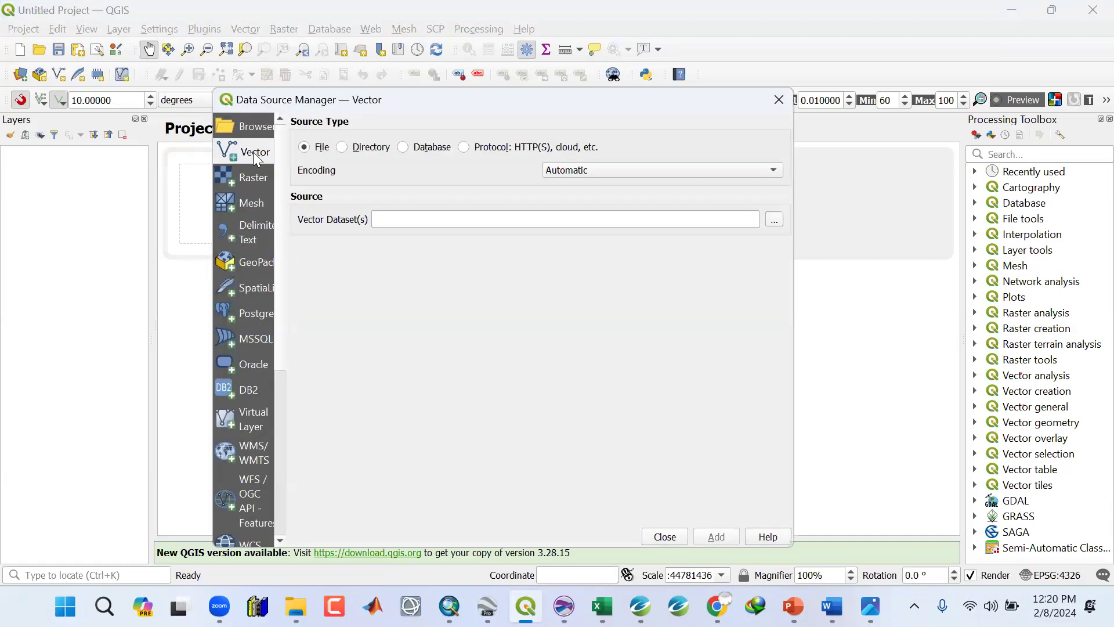
{"action": "left_click", "coordinate": [775, 221]}
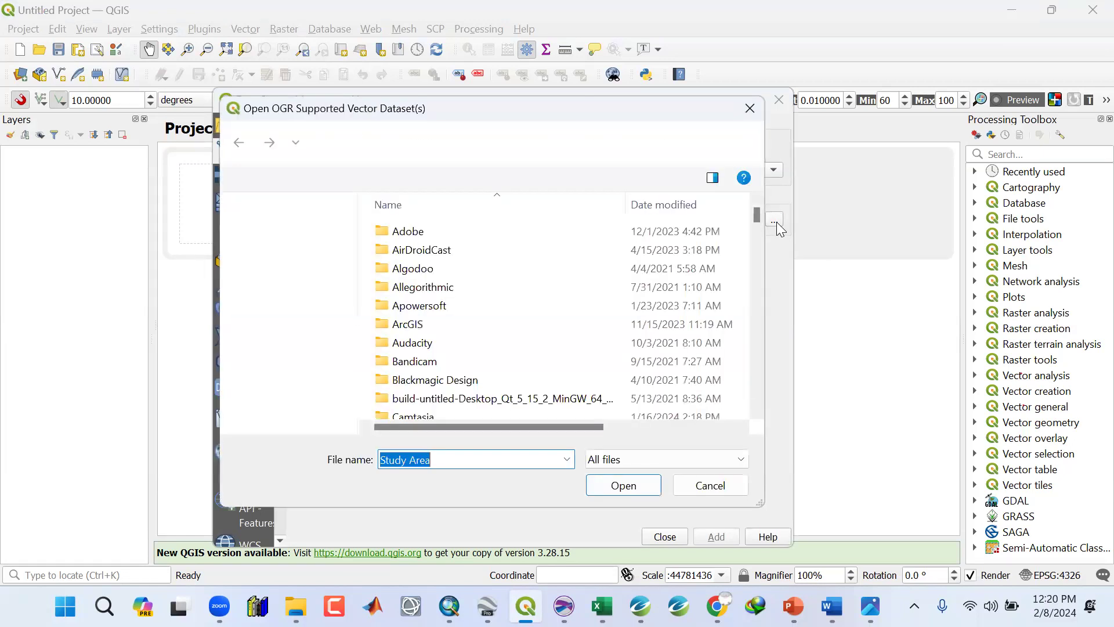
{"action": "left_click", "coordinate": [289, 248]}
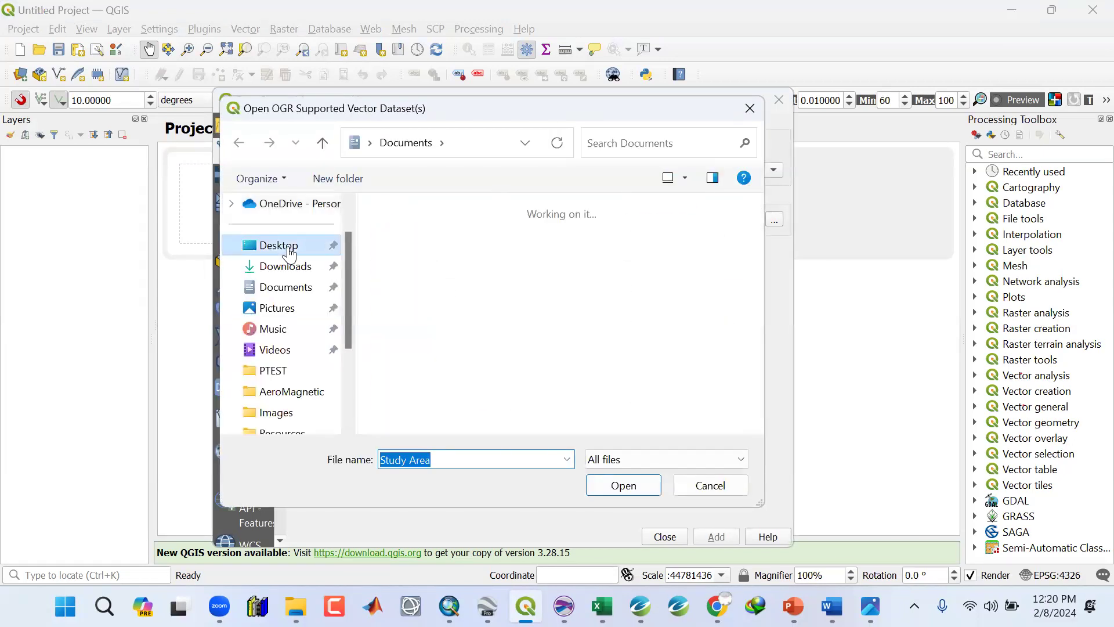
{"action": "double_click", "coordinate": [501, 258]}
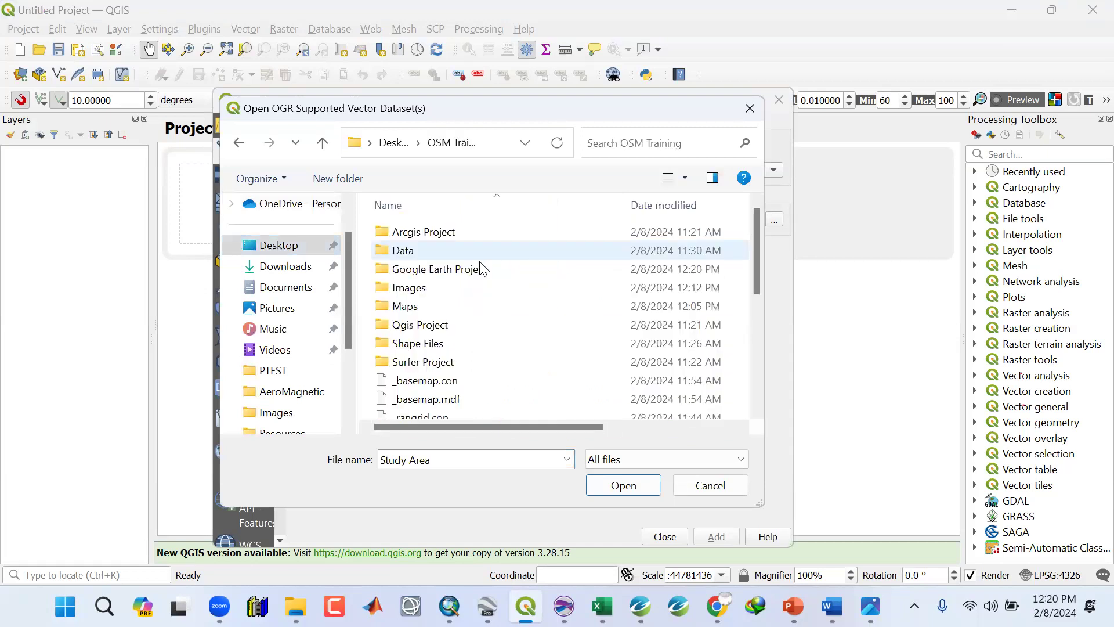
{"action": "double_click", "coordinate": [447, 269]}
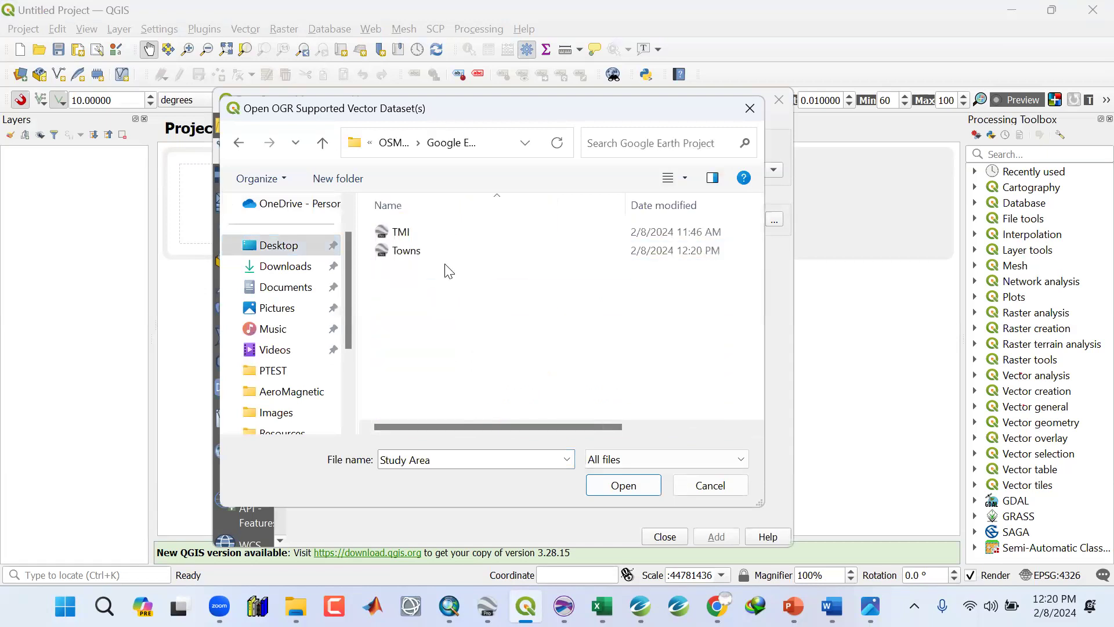
{"action": "left_click", "coordinate": [411, 254]}
{"action": "left_click", "coordinate": [605, 495]}
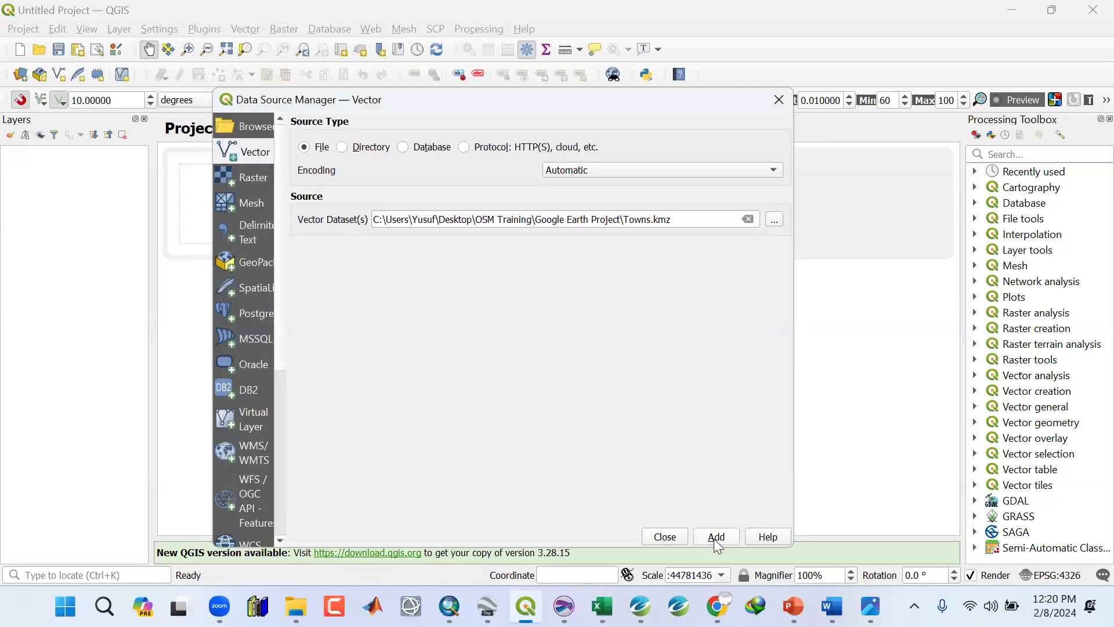
{"action": "left_click", "coordinate": [712, 539]}
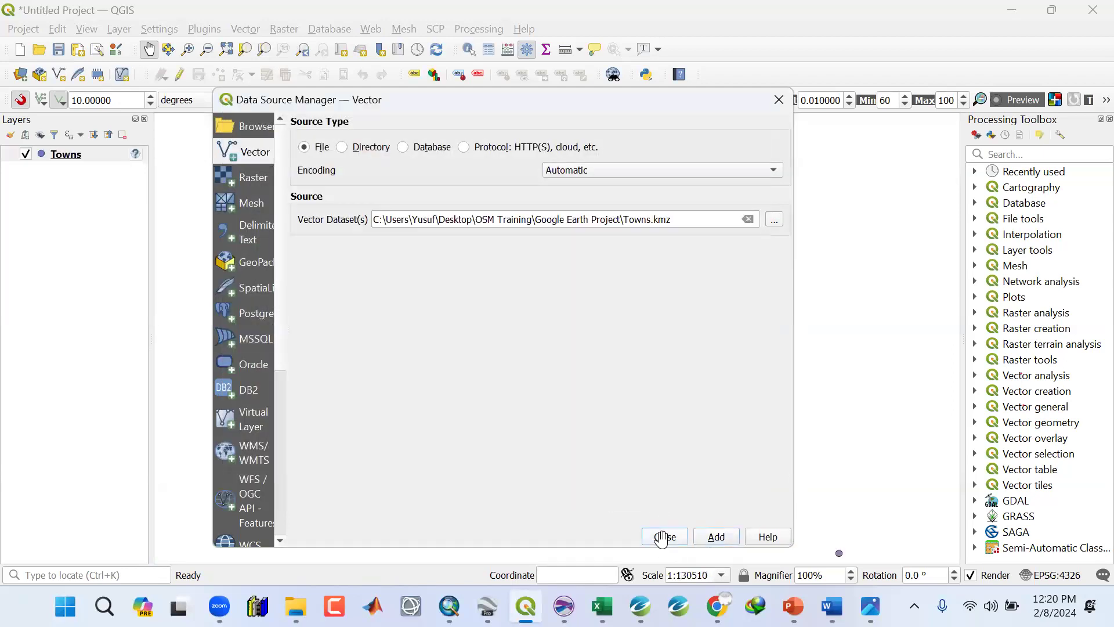
{"action": "left_click", "coordinate": [665, 537]}
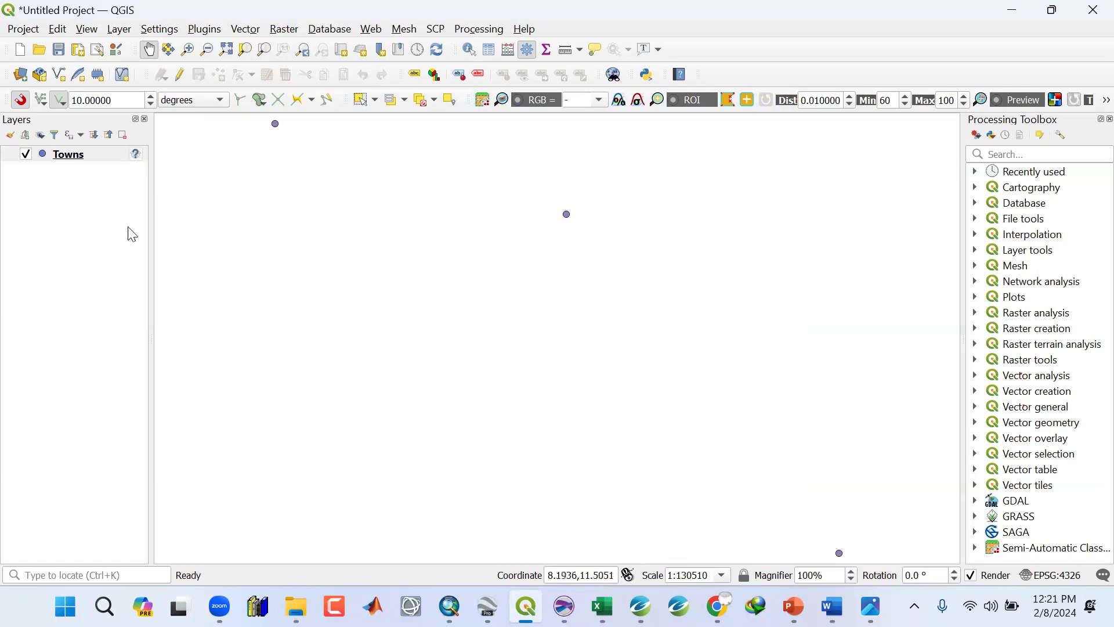
Assign the WGS 84 (EPSG:4326) coordinate reference system to the Towns layer.
{"action": "left_click", "coordinate": [74, 159]}
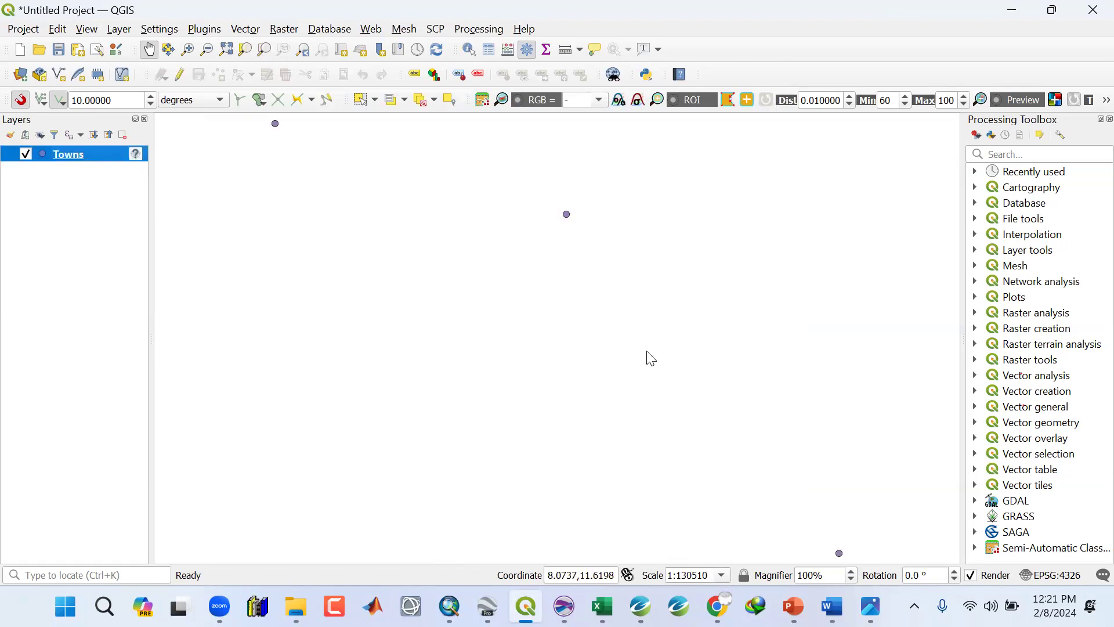
{"action": "left_click", "coordinate": [685, 272]}
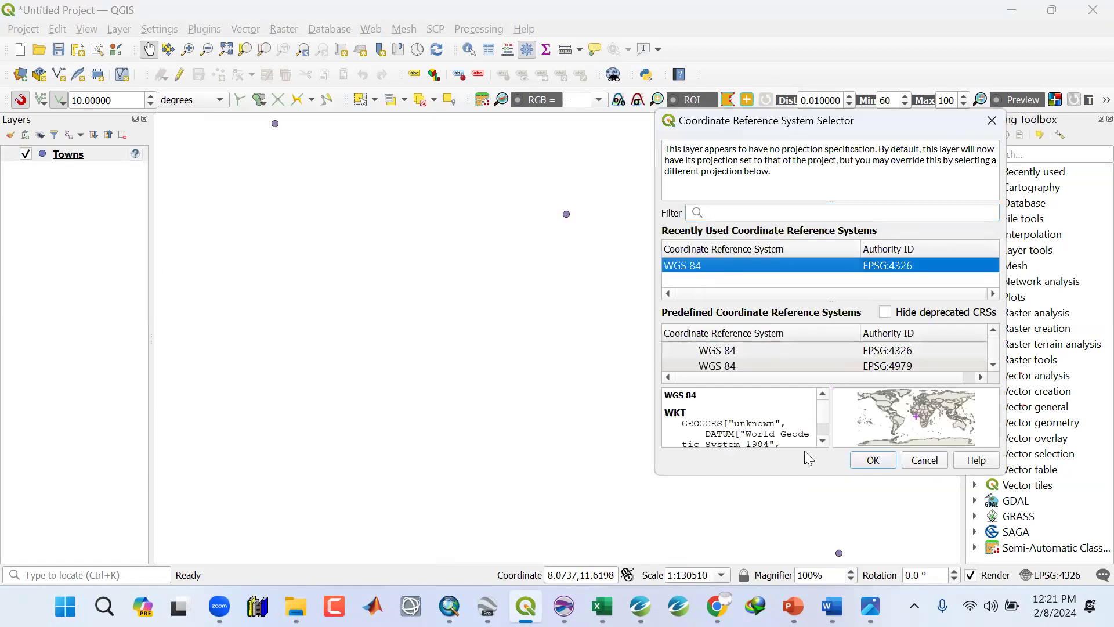
{"action": "left_click", "coordinate": [874, 460]}
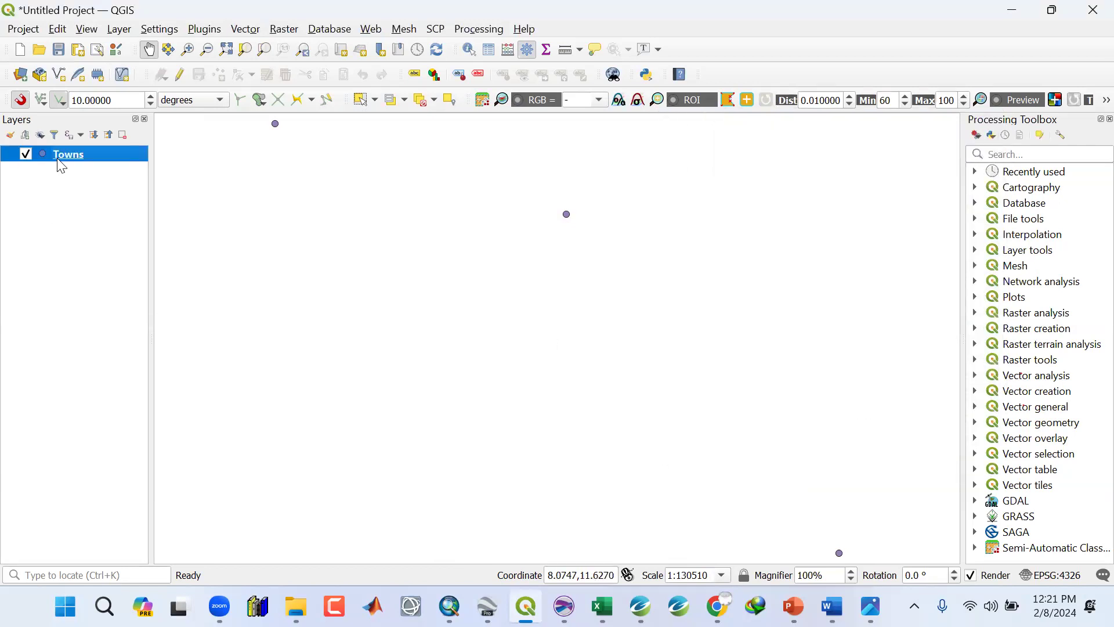
Export the Towns layer as an ESRI Shapefile named Towns in the Shape Files folder, without adding it to the map.
{"action": "right_click", "coordinate": [65, 161]}
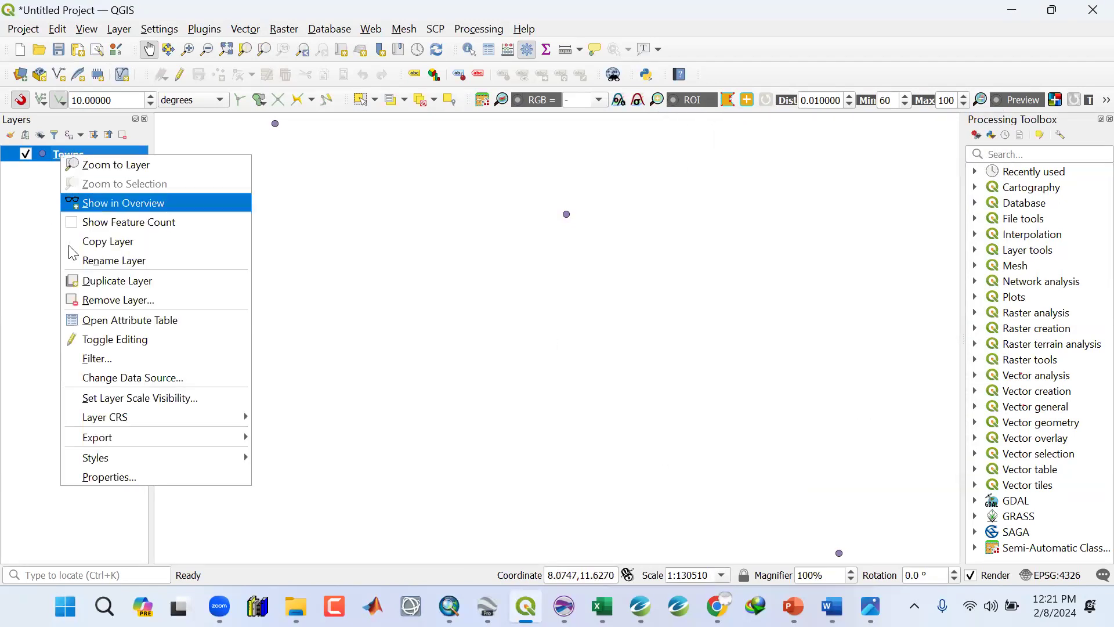
{"action": "mouse_move", "coordinate": [113, 436]}
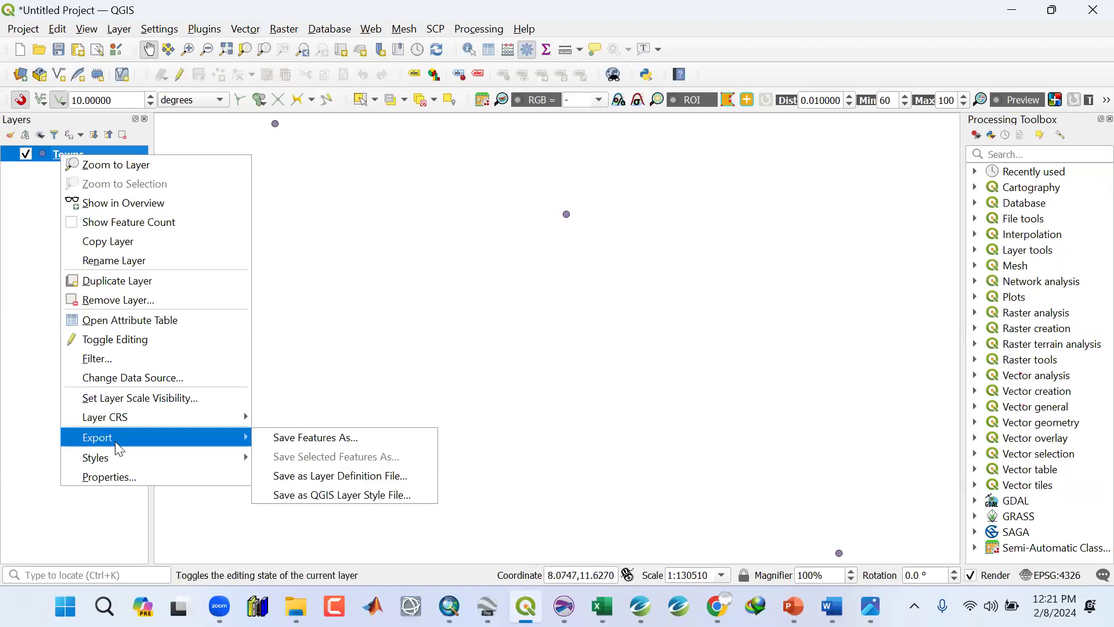
{"action": "left_click", "coordinate": [305, 438]}
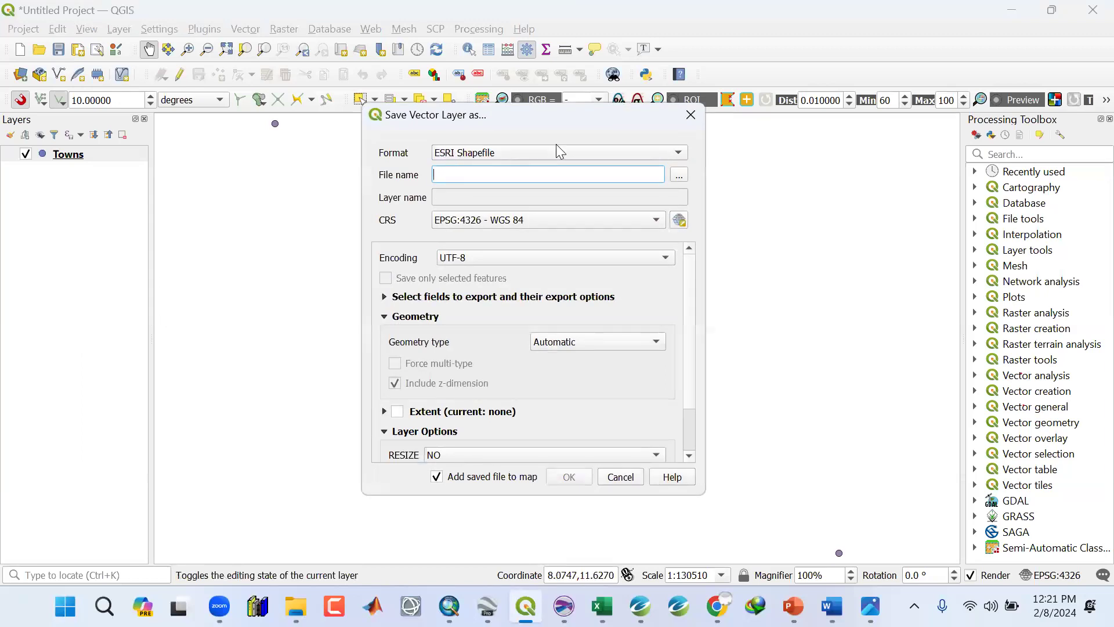
{"action": "left_click", "coordinate": [680, 177]}
{"action": "left_click", "coordinate": [437, 256]}
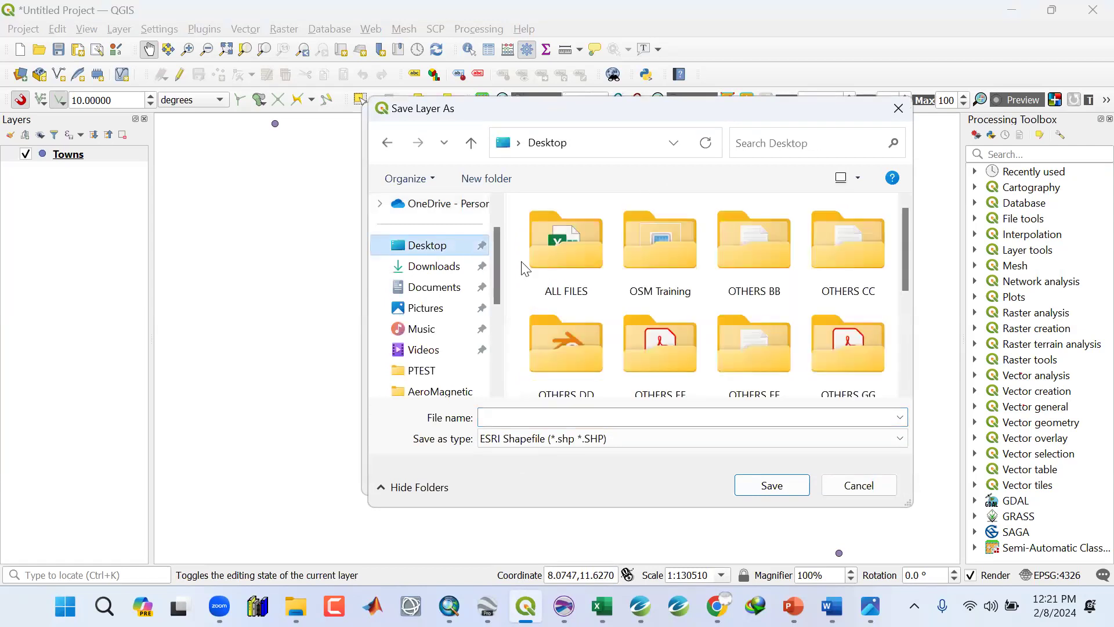
{"action": "double_click", "coordinate": [663, 256]}
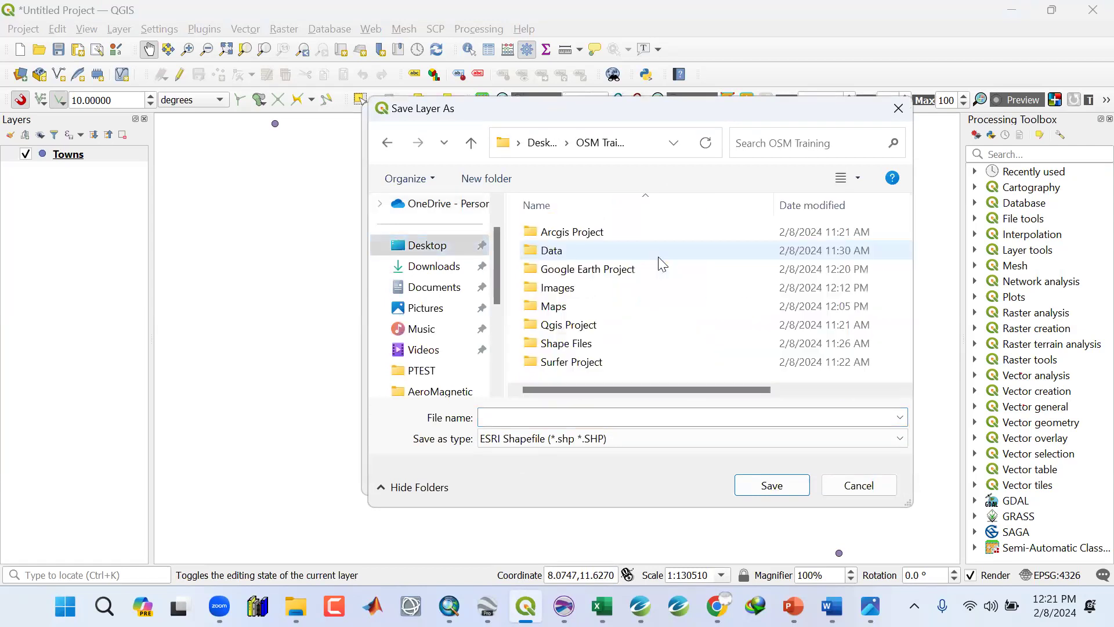
{"action": "double_click", "coordinate": [556, 346]}
{"action": "left_click", "coordinate": [527, 418]}
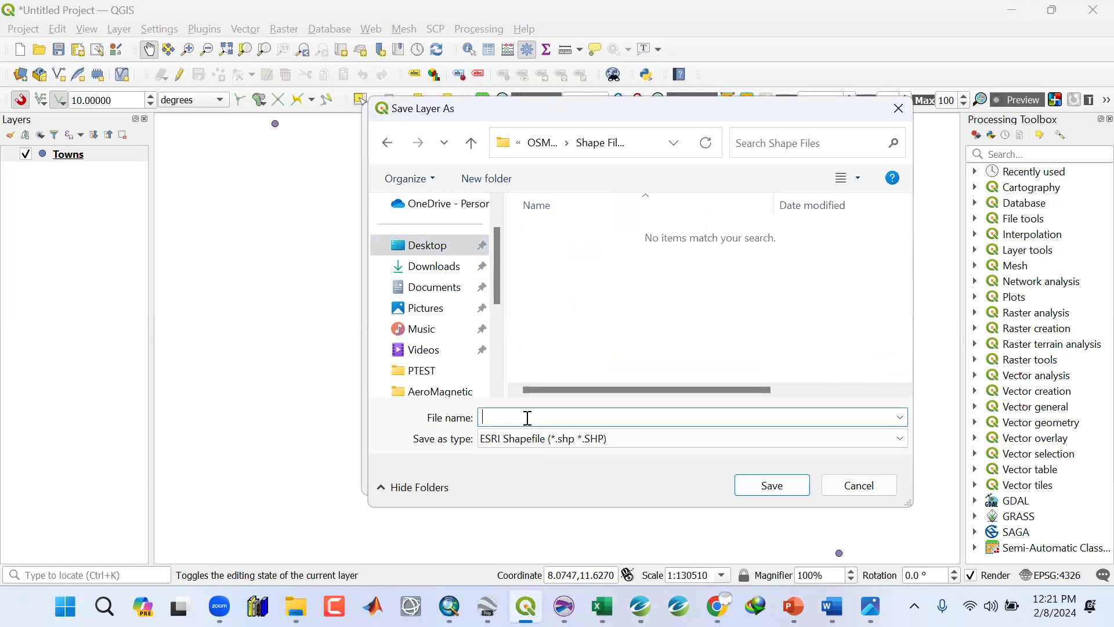
{"action": "type", "text": "Towns"}
{"action": "left_click", "coordinate": [763, 489]}
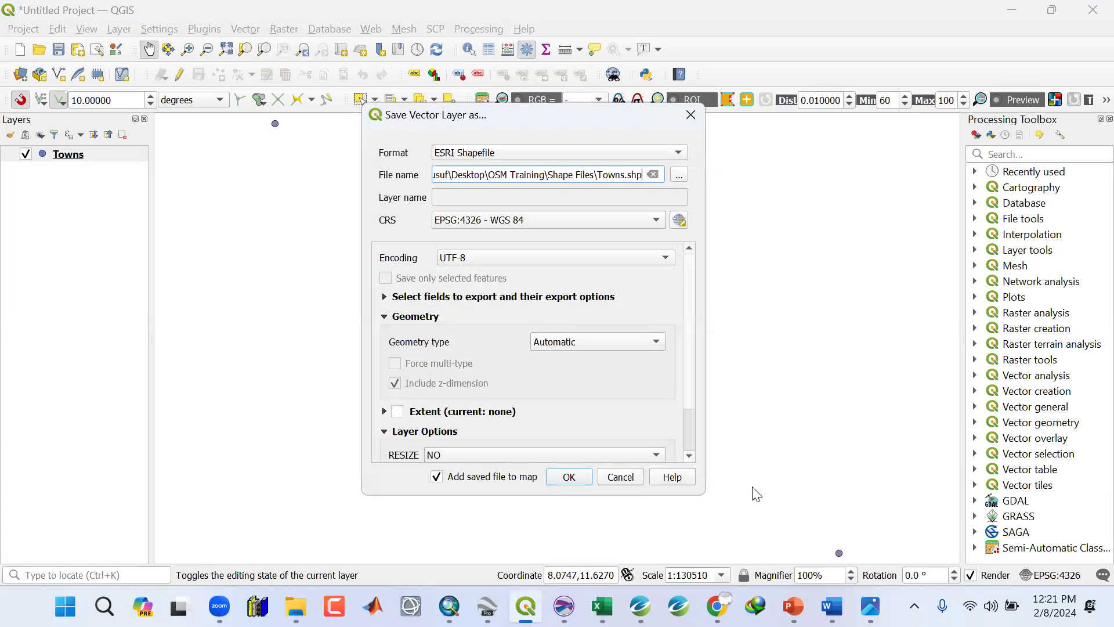
{"action": "left_click", "coordinate": [437, 476]}
{"action": "left_click", "coordinate": [568, 476]}
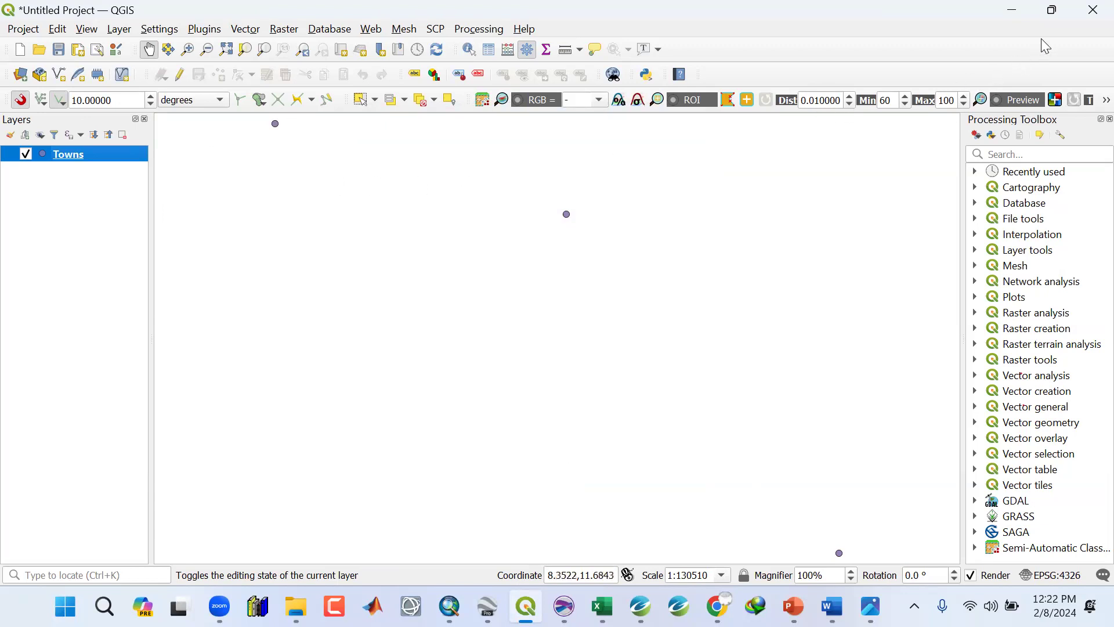
Close QGIS without saving the project.
{"action": "left_click", "coordinate": [1091, 13]}
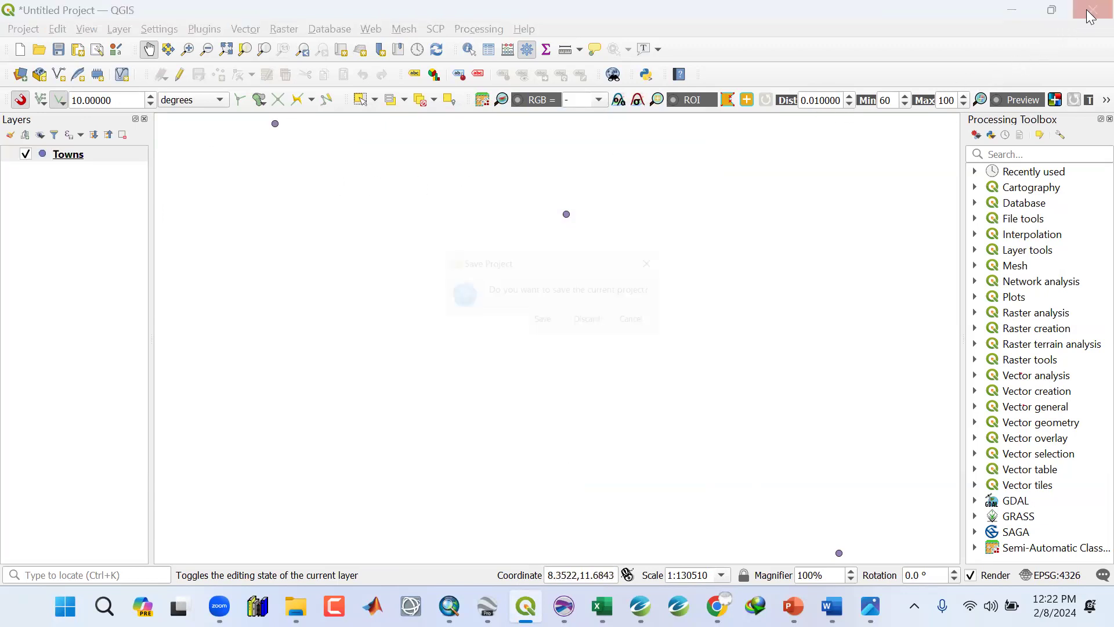
{"action": "left_click", "coordinate": [593, 323]}
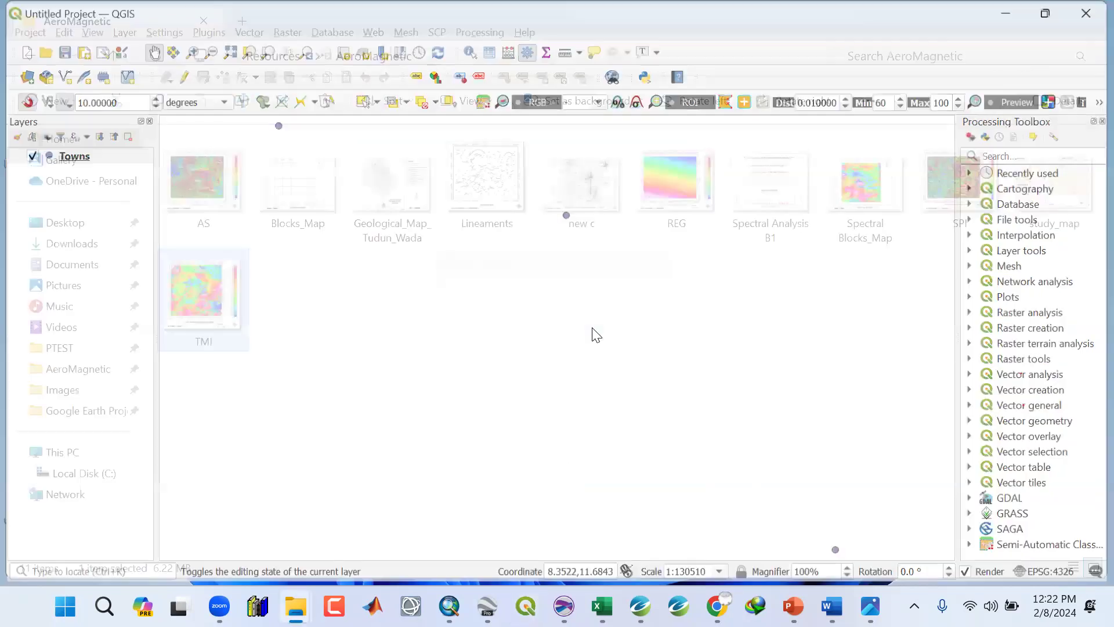
{"action": "left_click", "coordinate": [1004, 13]}
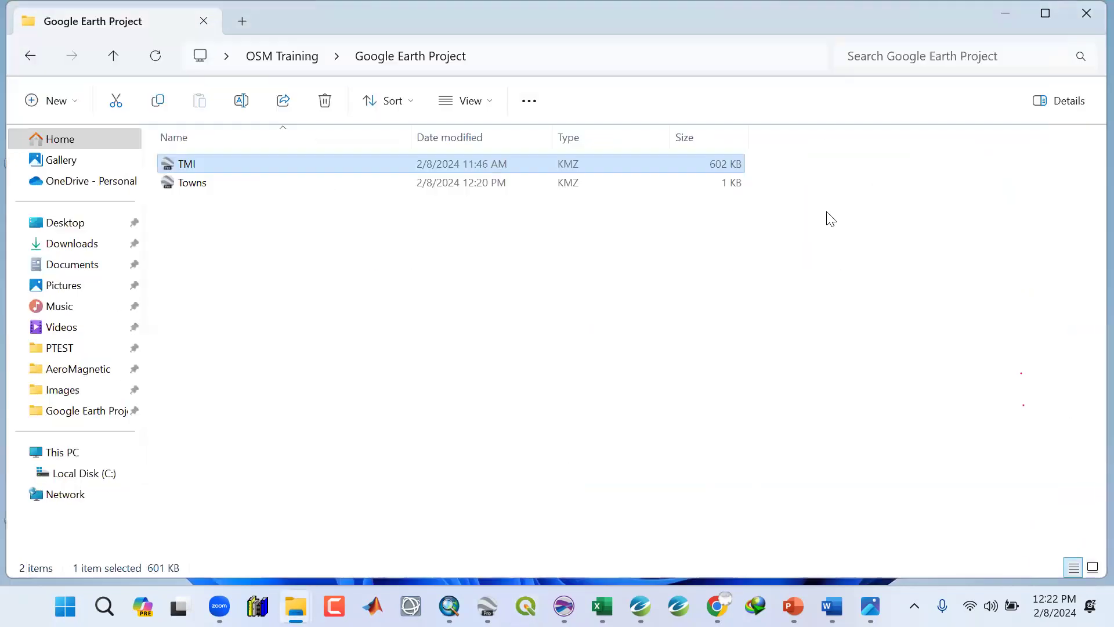
In ArcMap, add Towns.shp from the OSM Training Shape Files folder and place it in the Geosoft Map Layers group.
{"action": "left_click", "coordinate": [1005, 13]}
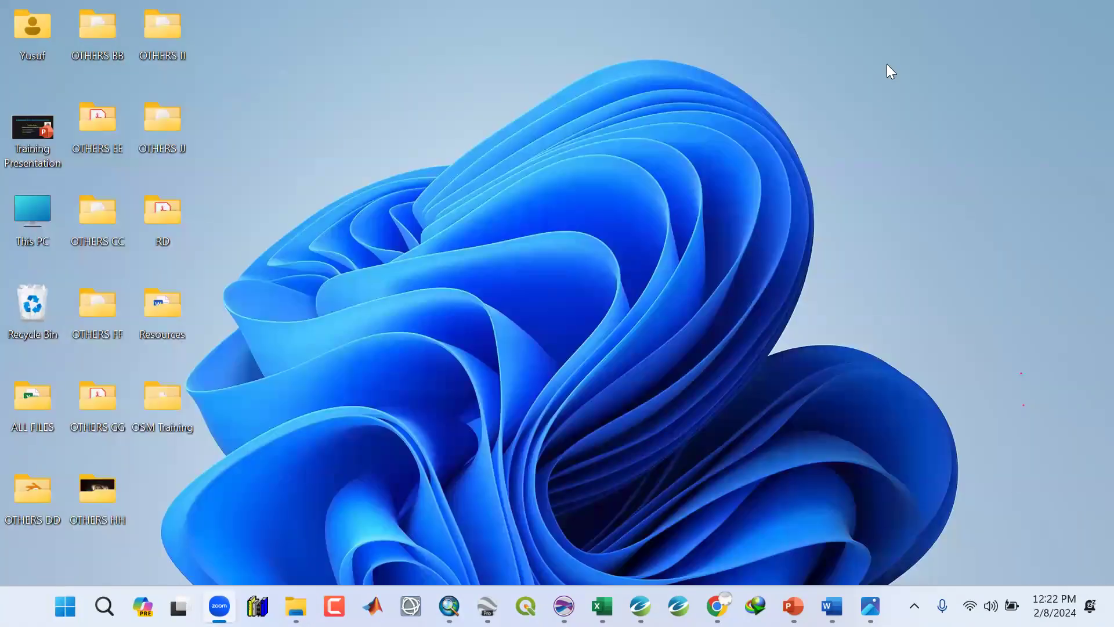
{"action": "key", "text": "alt+Tab"}
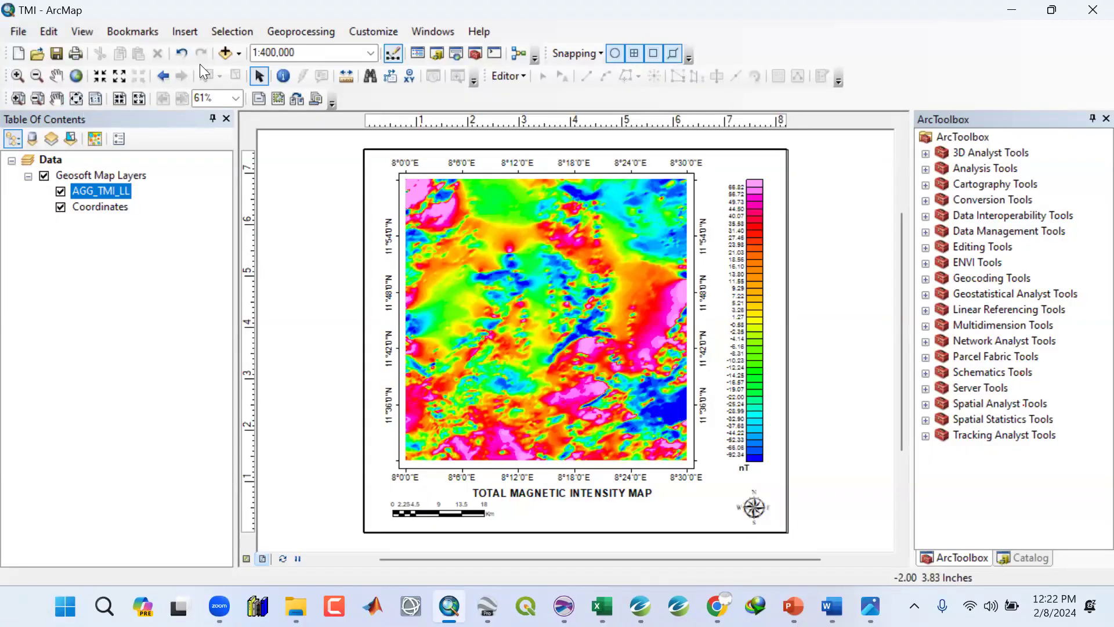
{"action": "left_click", "coordinate": [240, 52]}
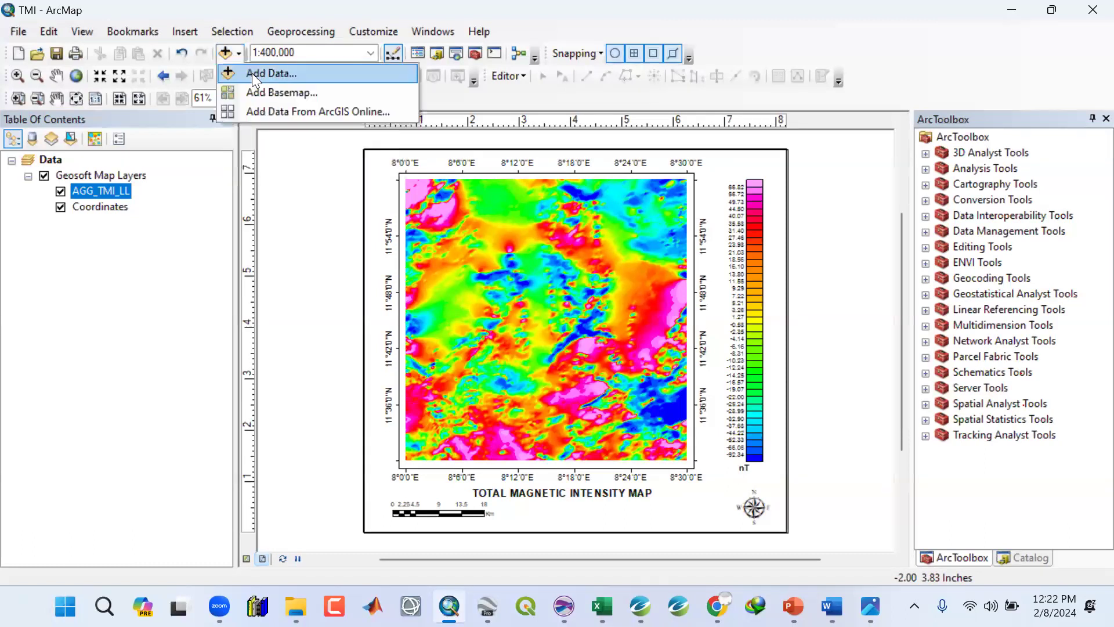
{"action": "left_click", "coordinate": [250, 73]}
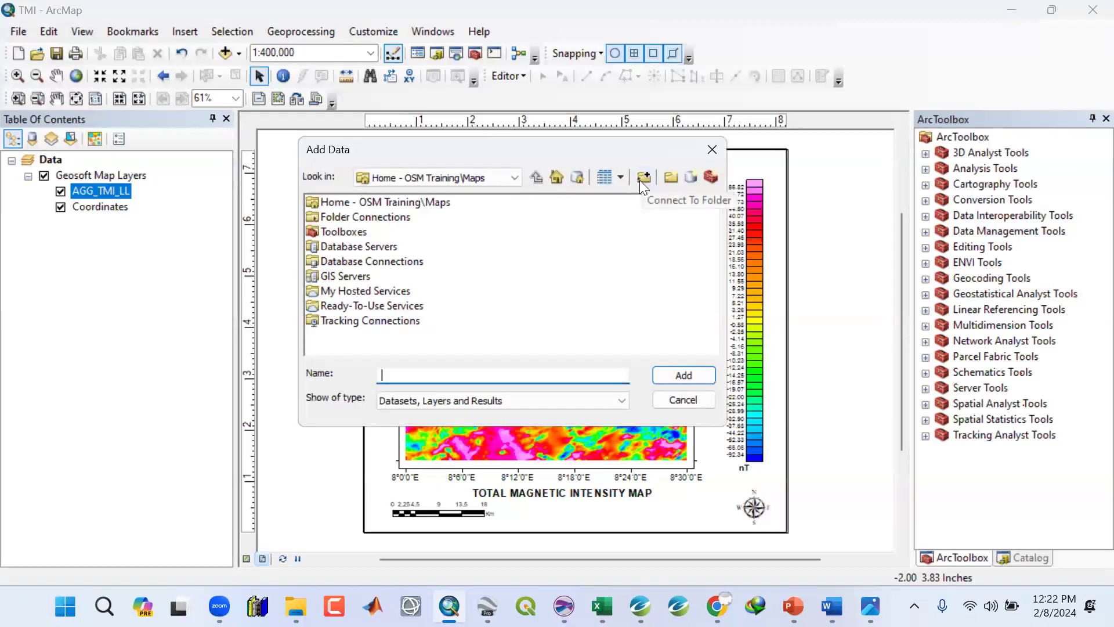
{"action": "left_click", "coordinate": [638, 182]}
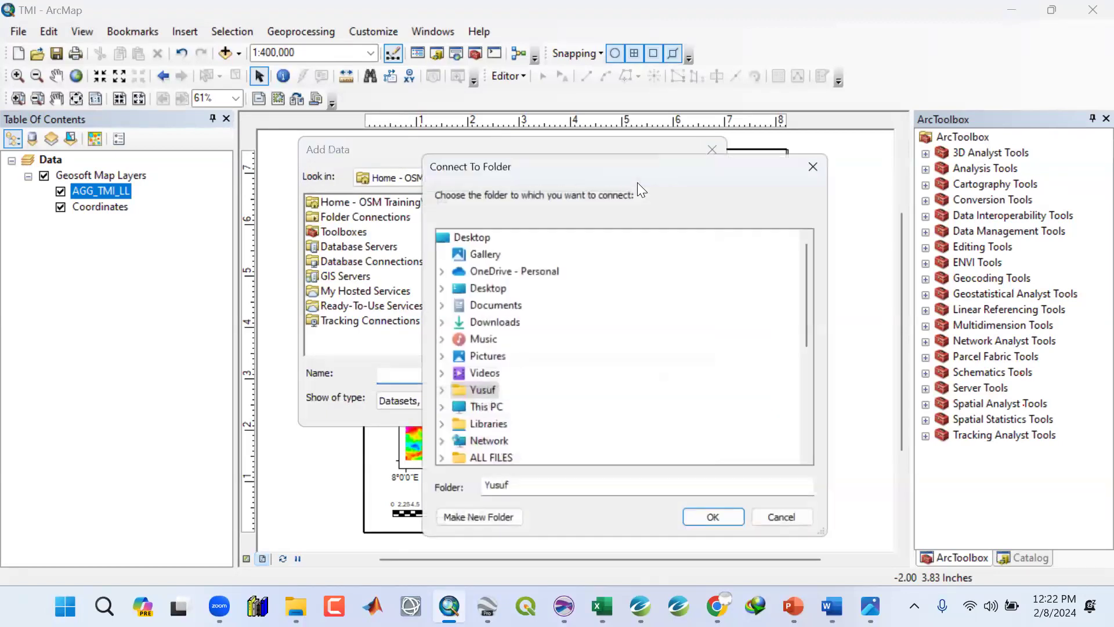
{"action": "scroll", "coordinate": [482, 400], "scroll_direction": "down", "scroll_amount": 3}
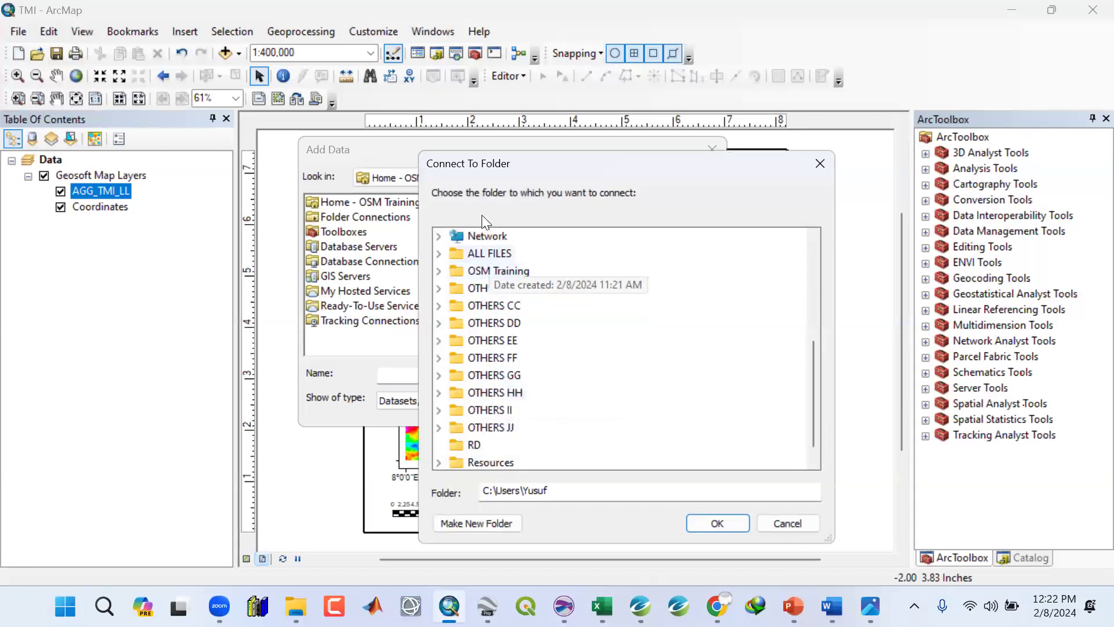
{"action": "double_click", "coordinate": [491, 271]}
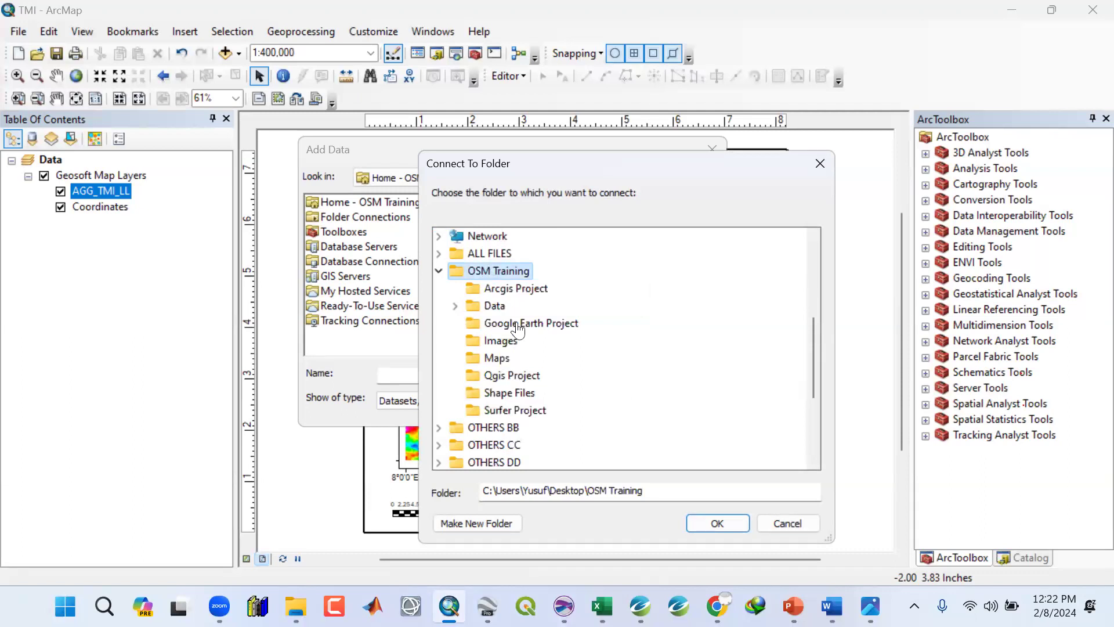
{"action": "left_click", "coordinate": [718, 524]}
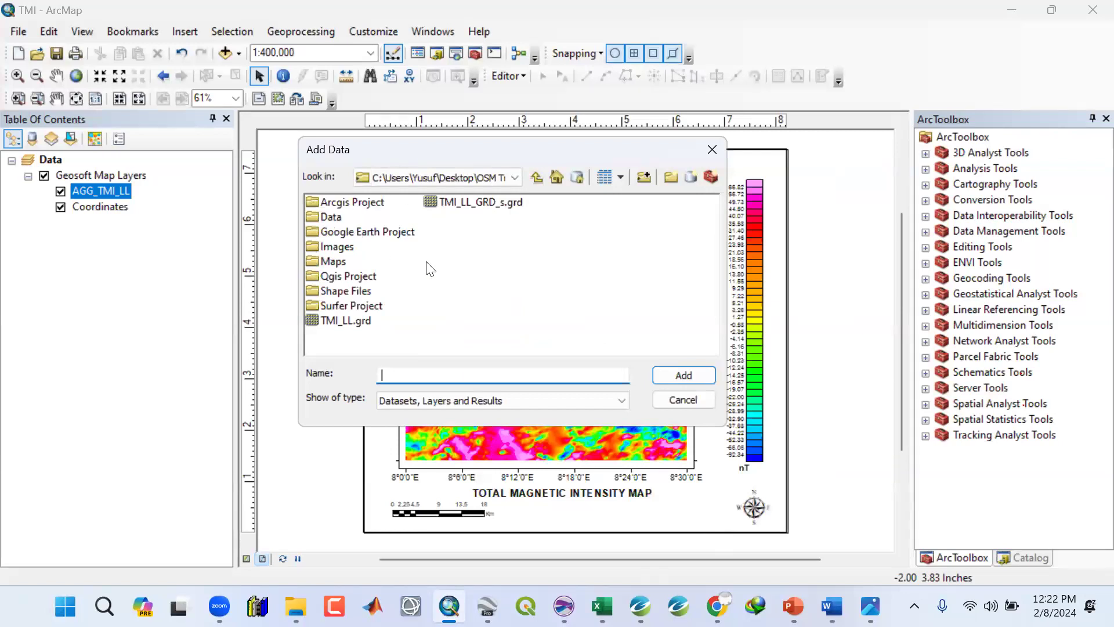
{"action": "double_click", "coordinate": [346, 292]}
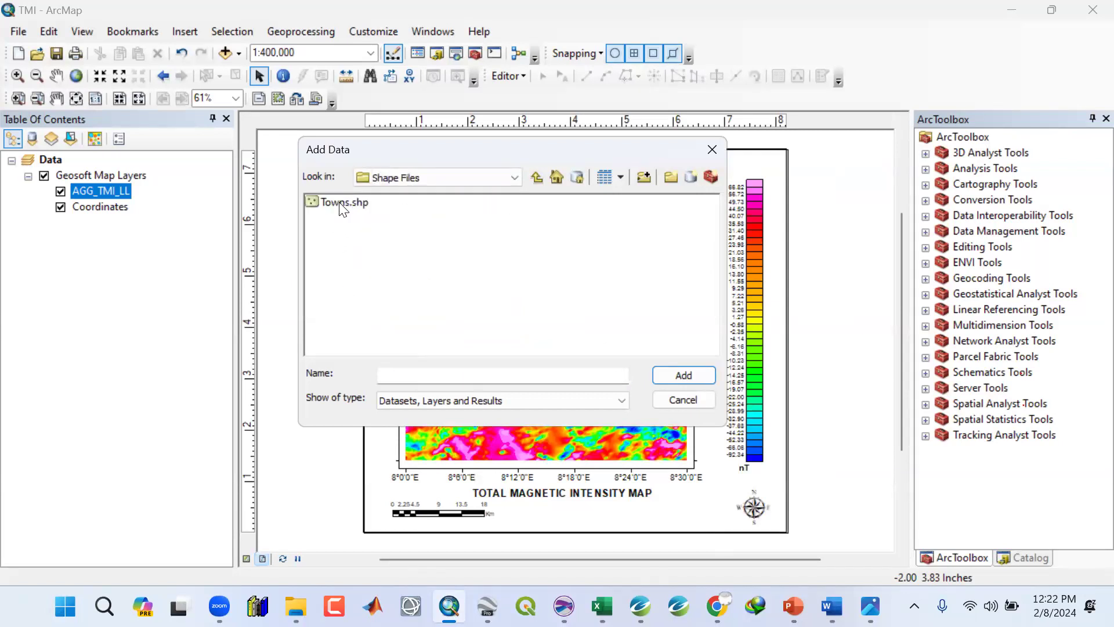
{"action": "left_click", "coordinate": [342, 208]}
{"action": "left_click", "coordinate": [676, 373]}
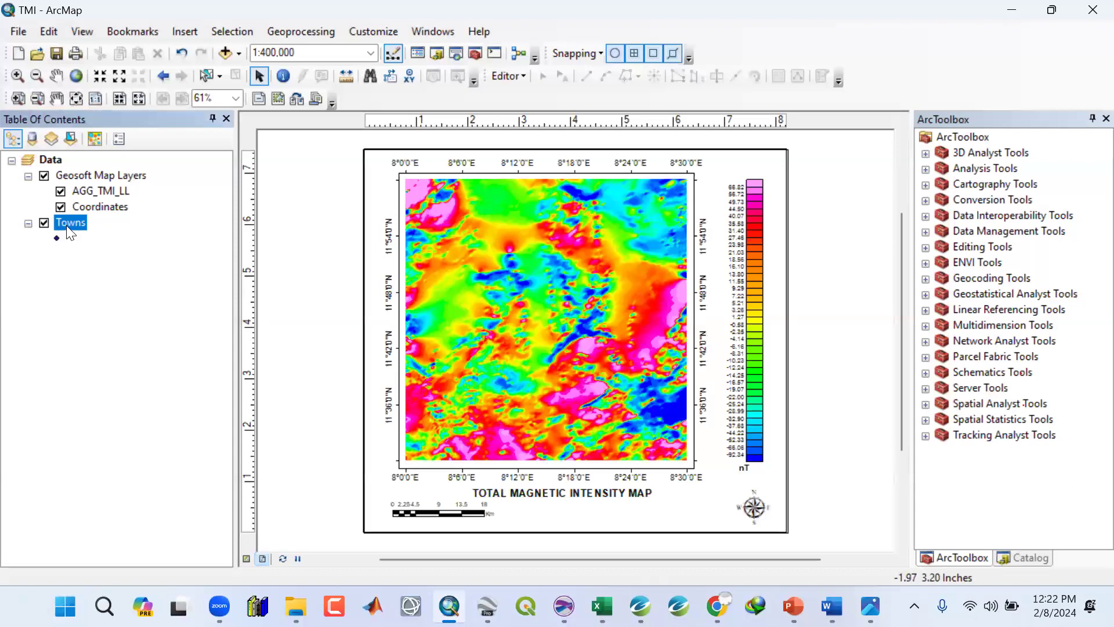
{"action": "left_click_drag", "start_coordinate": [64, 223], "coordinate": [65, 184]}
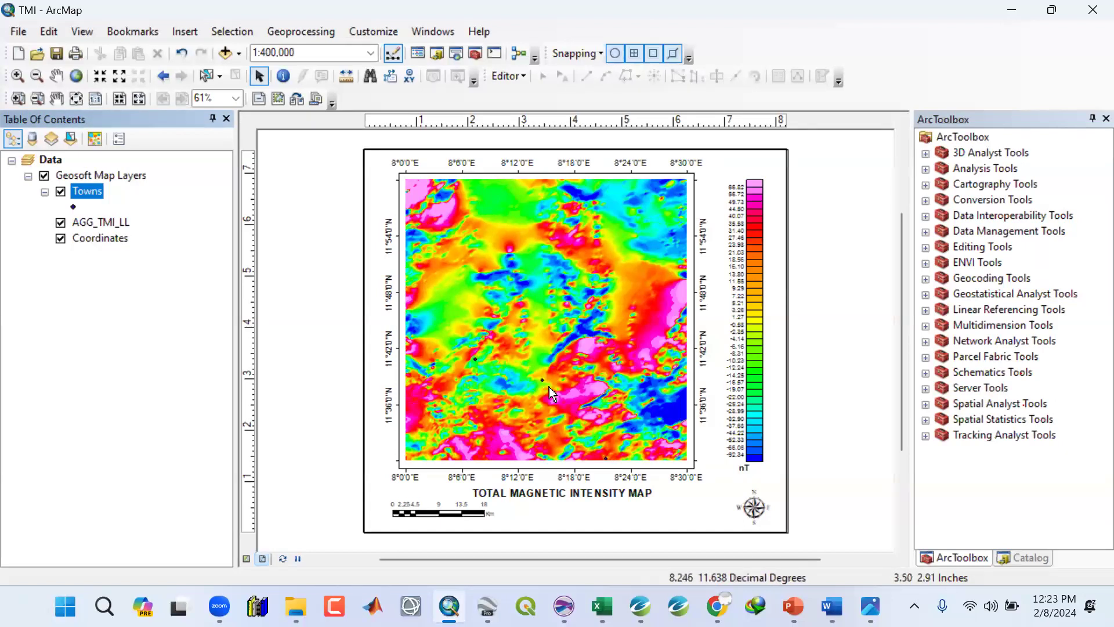
Set the Towns point symbol to a black Circle 1 at size 15.
{"action": "left_click", "coordinate": [73, 207]}
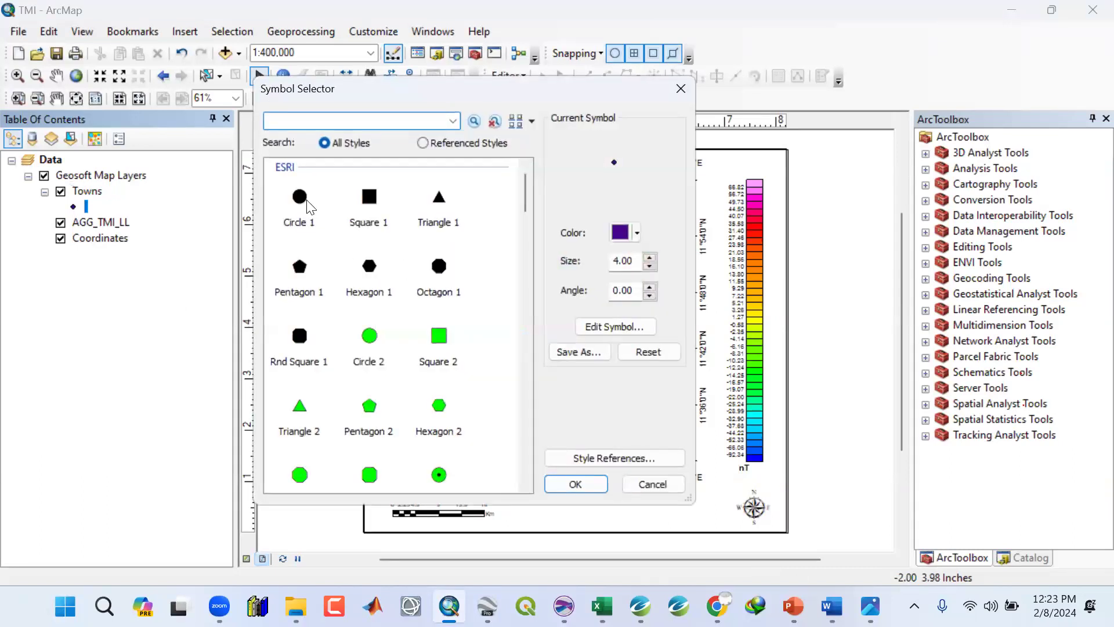
{"action": "left_click", "coordinate": [649, 266]}
{"action": "left_click", "coordinate": [650, 266]}
{"action": "left_click", "coordinate": [650, 266]}
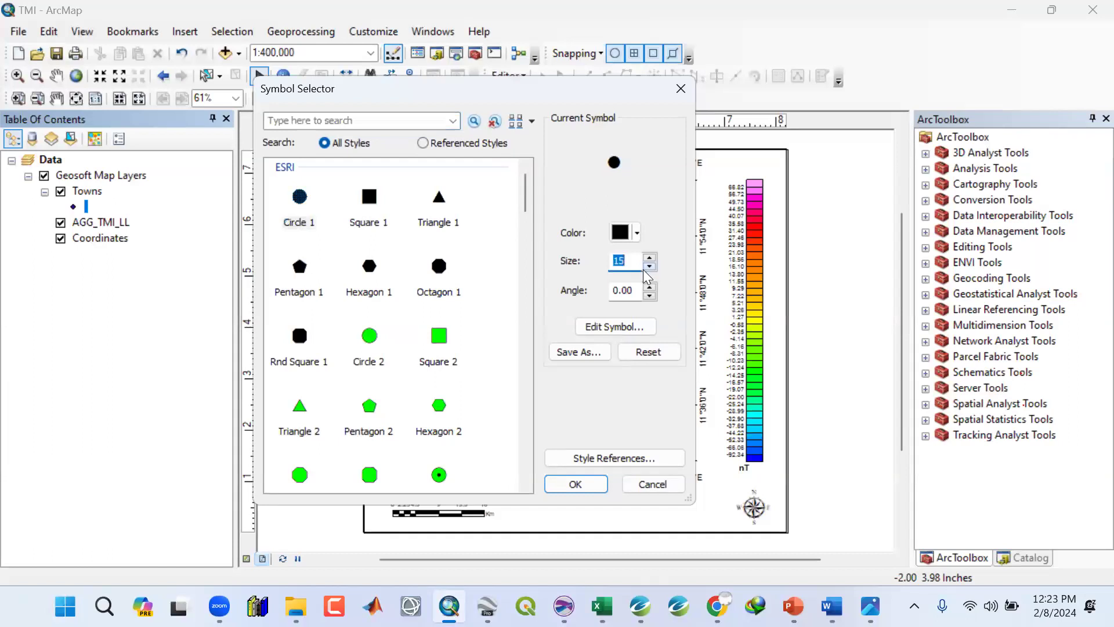
{"action": "left_click", "coordinate": [636, 232]}
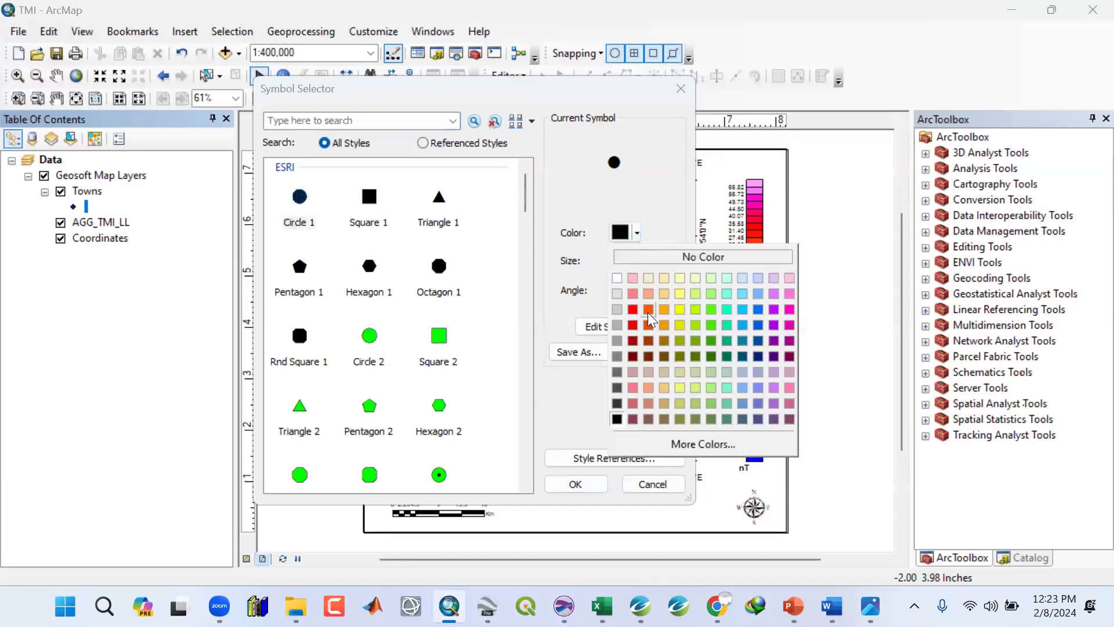
{"action": "left_click", "coordinate": [663, 206]}
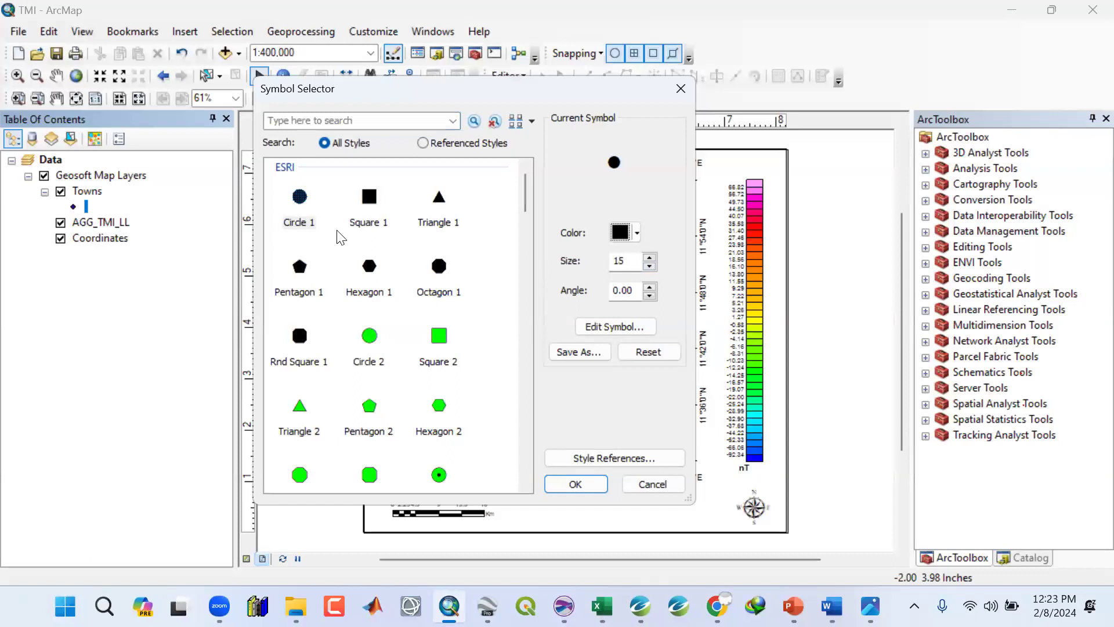
{"action": "left_click", "coordinate": [573, 482]}
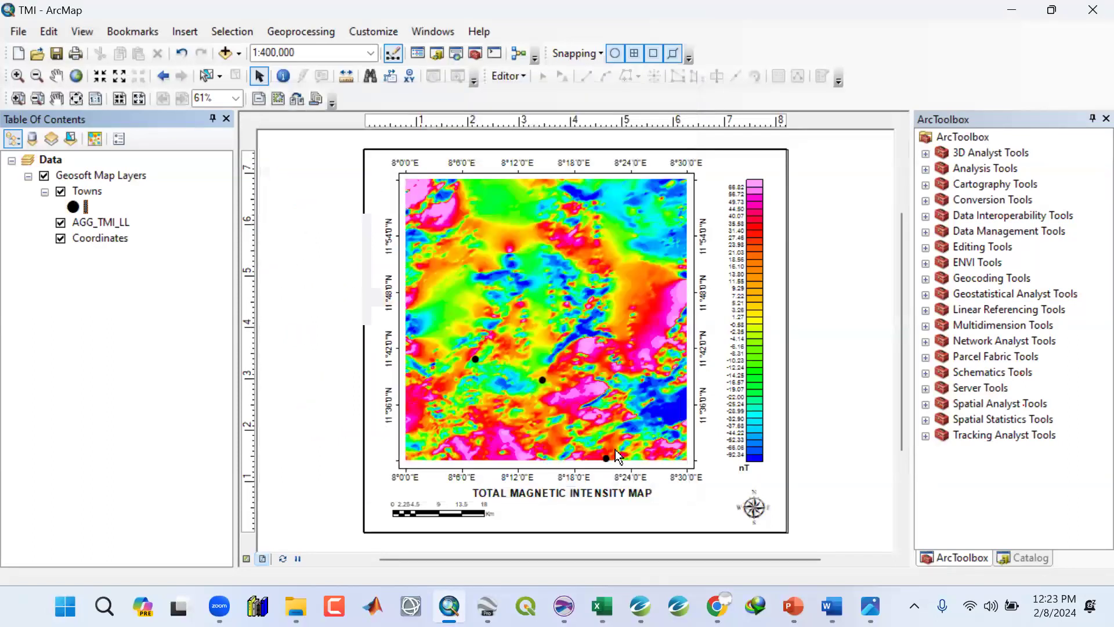
Reduce the Towns circle symbol size to 11.
{"action": "left_click", "coordinate": [74, 208]}
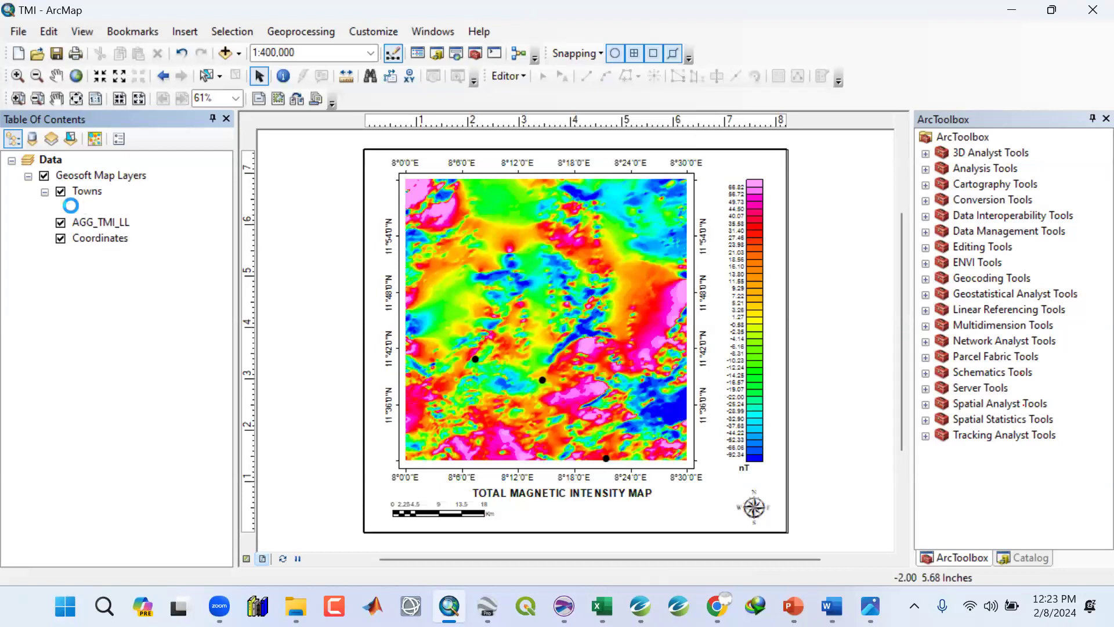
{"action": "left_click", "coordinate": [648, 262]}
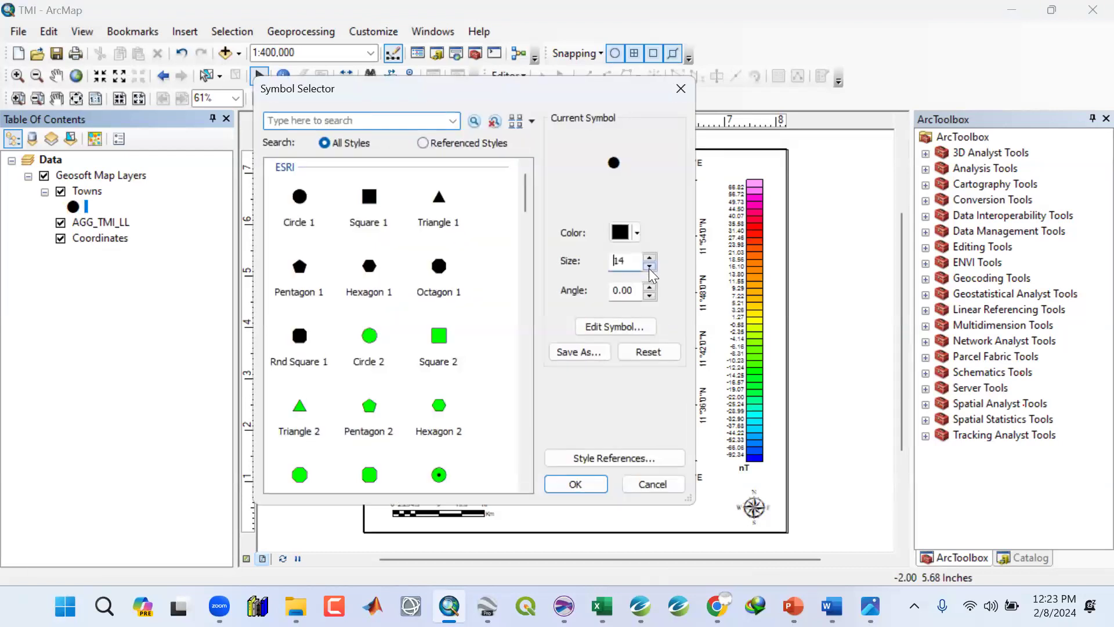
{"action": "left_click", "coordinate": [649, 267]}
{"action": "left_click", "coordinate": [648, 267]}
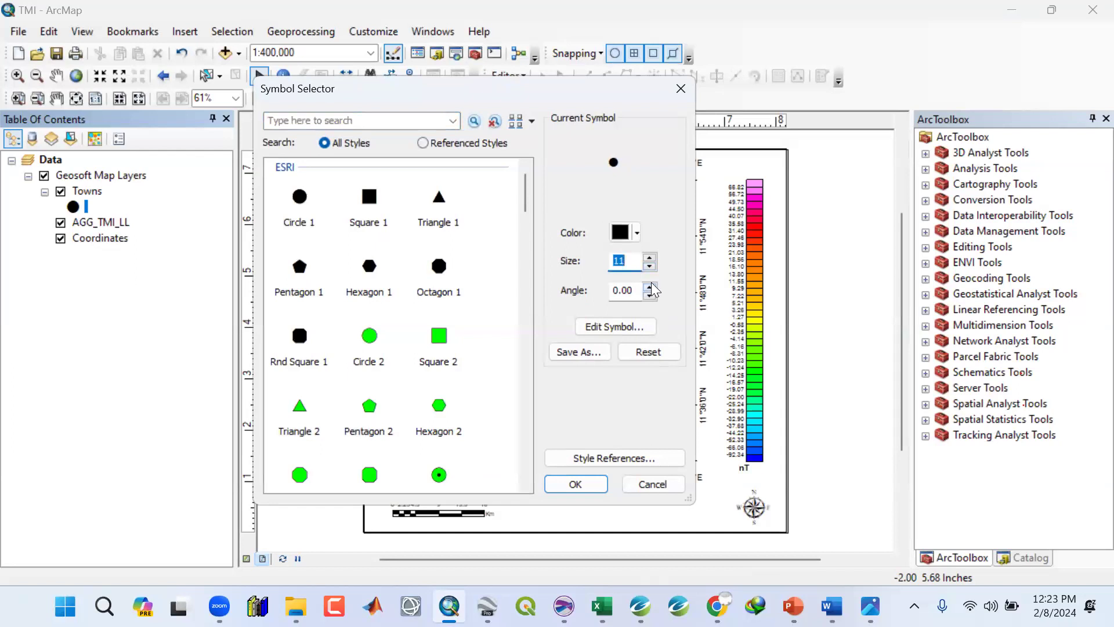
{"action": "left_click", "coordinate": [652, 264]}
{"action": "left_click", "coordinate": [590, 484]}
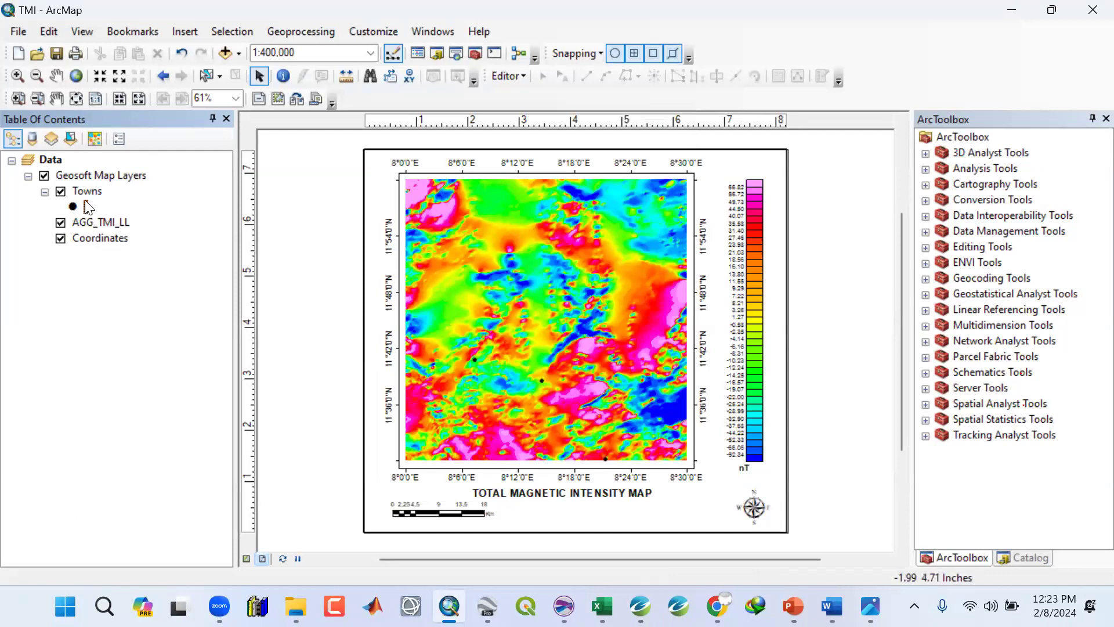
Turn on labels for the Towns layer using the Name field in bold Arial size 12.
{"action": "left_click", "coordinate": [85, 191]}
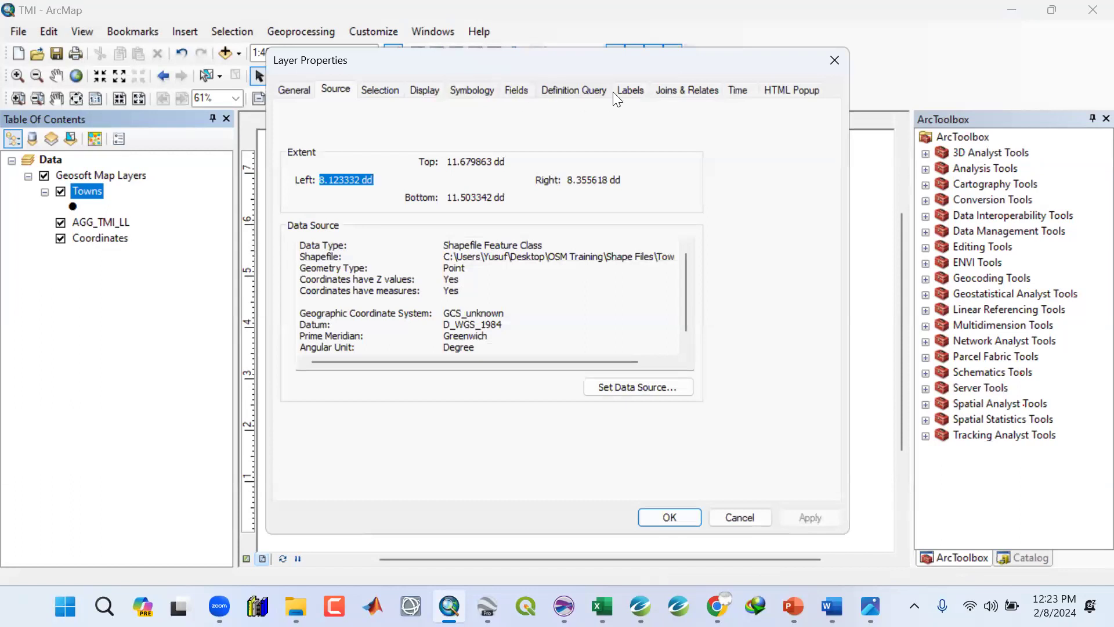
{"action": "left_click", "coordinate": [630, 93]}
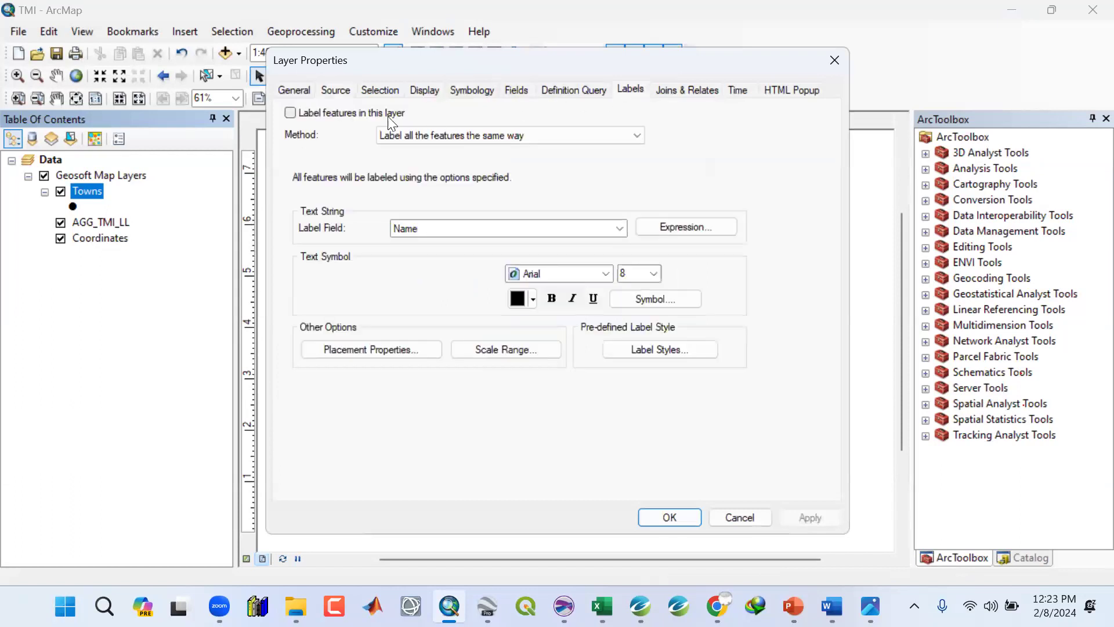
{"action": "left_click", "coordinate": [290, 112]}
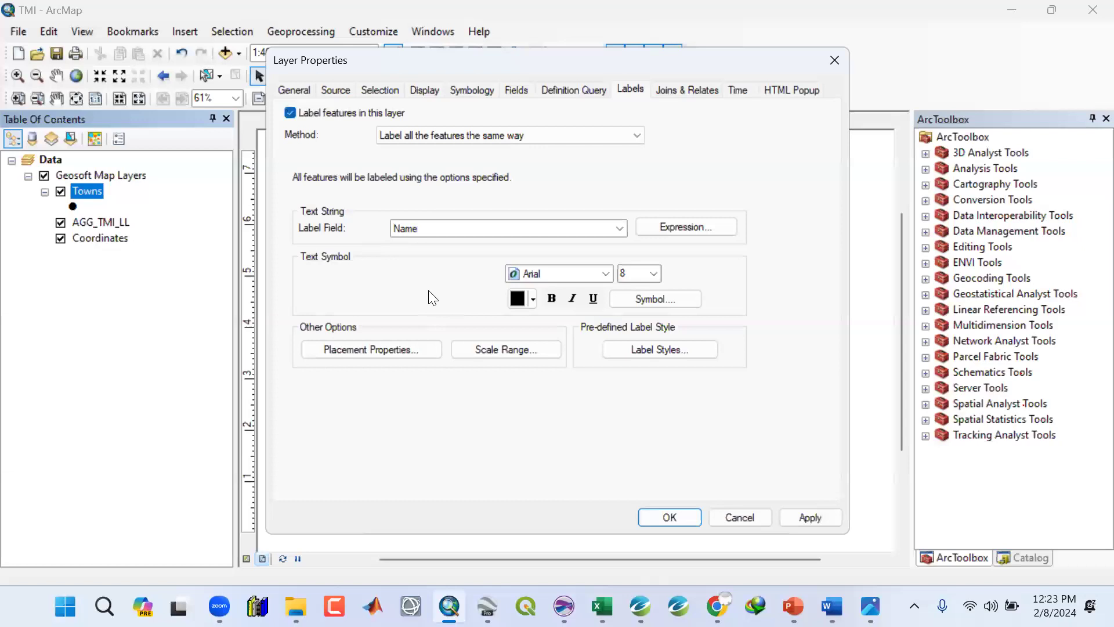
{"action": "left_click", "coordinate": [654, 273]}
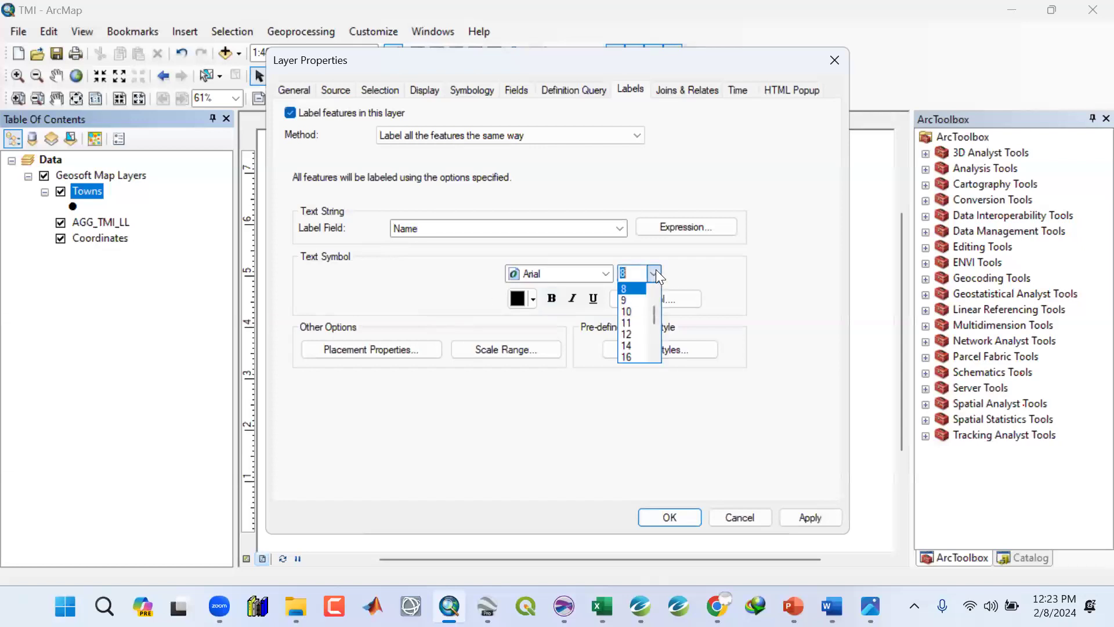
{"action": "left_click", "coordinate": [627, 333]}
{"action": "left_click", "coordinate": [552, 299]}
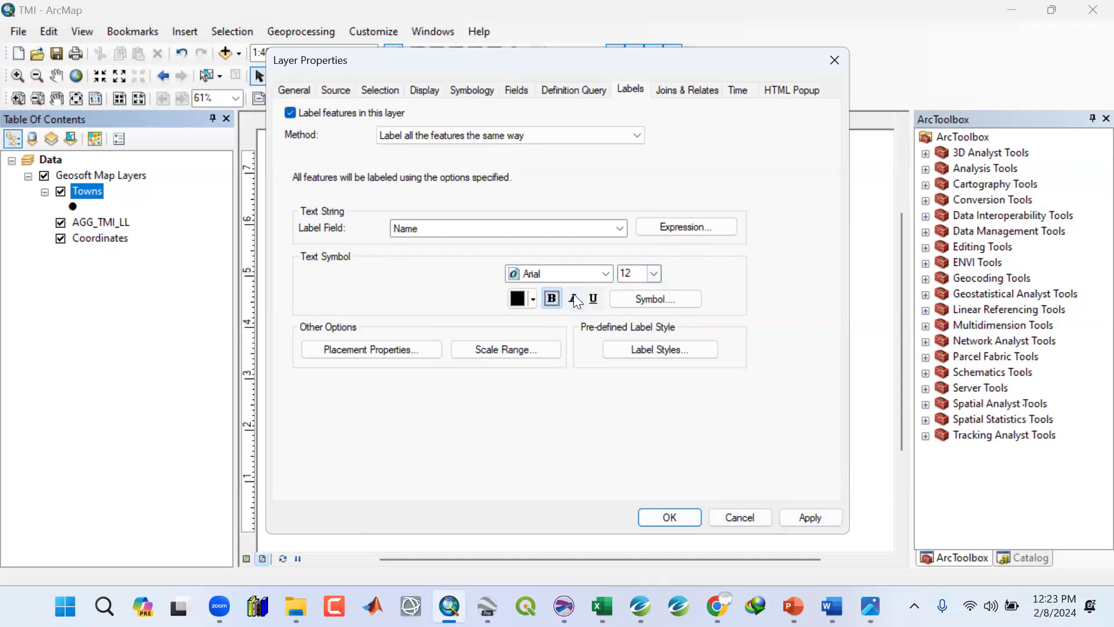
{"action": "left_click", "coordinate": [810, 518]}
{"action": "left_click", "coordinate": [668, 518]}
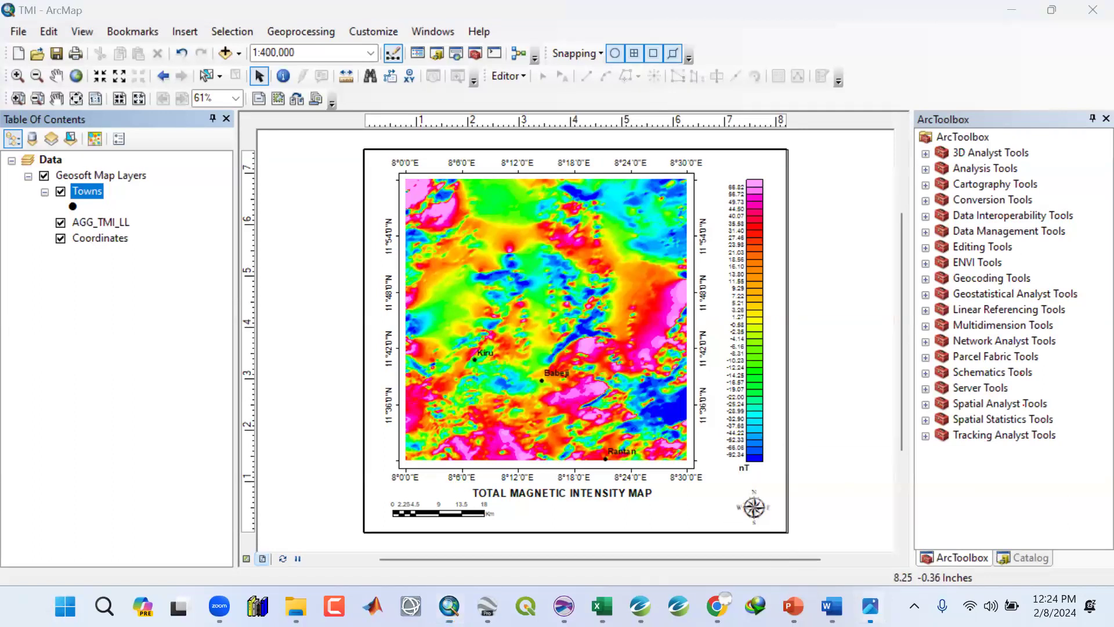
Compare with the TMI.jpg reference map and change the Towns symbol to Triangle 1 at size 11.
{"action": "left_click", "coordinate": [870, 606]}
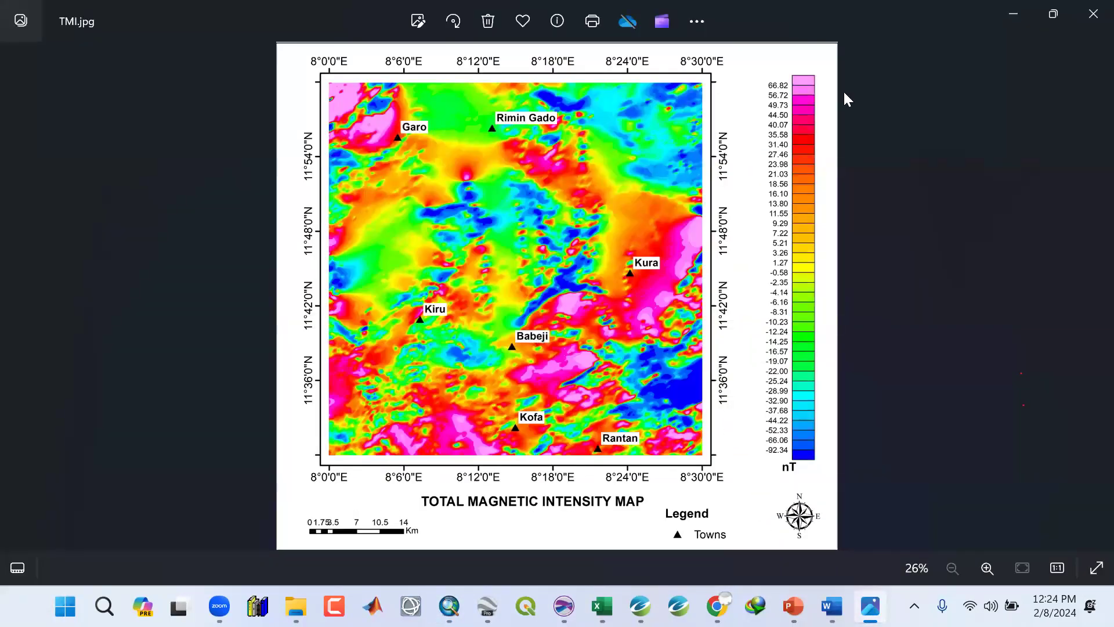
{"action": "left_click", "coordinate": [1025, 13]}
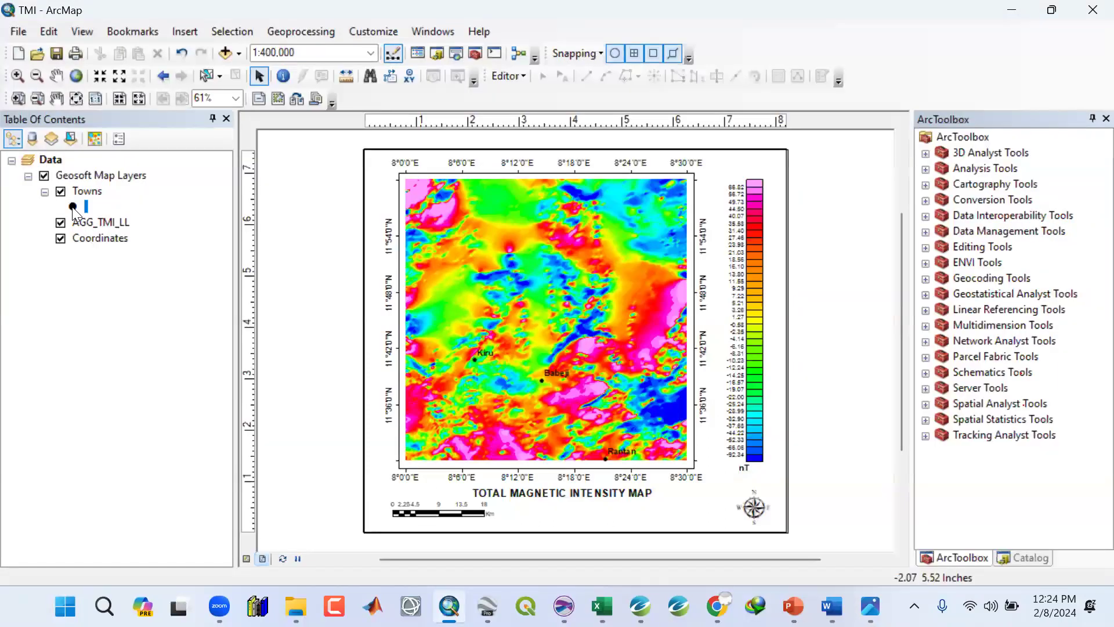
{"action": "left_click", "coordinate": [72, 206]}
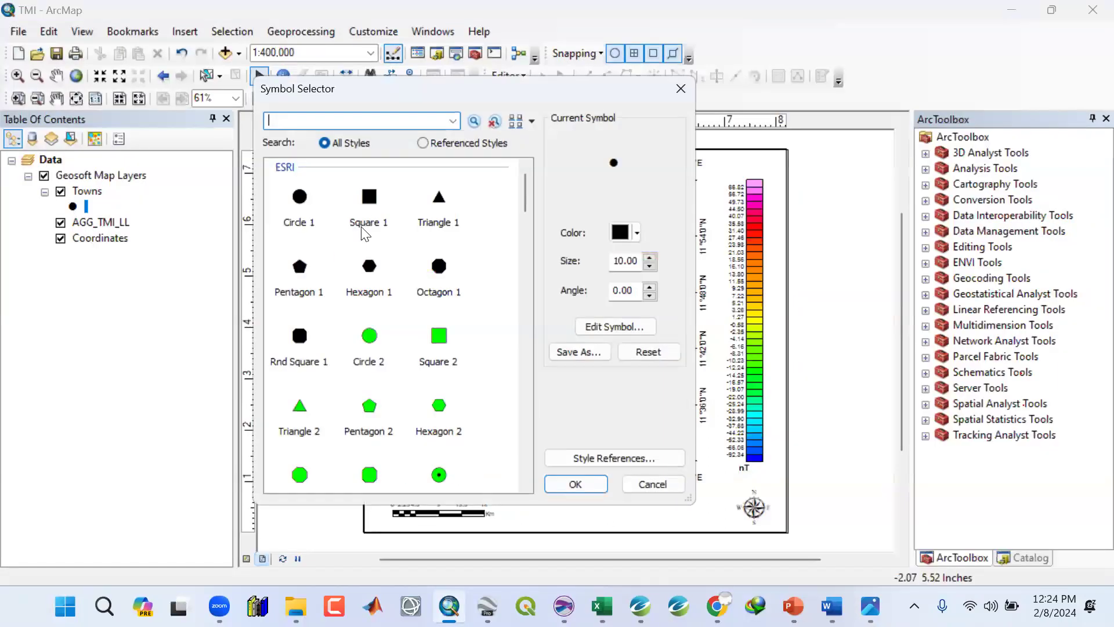
{"action": "left_click", "coordinate": [436, 209]}
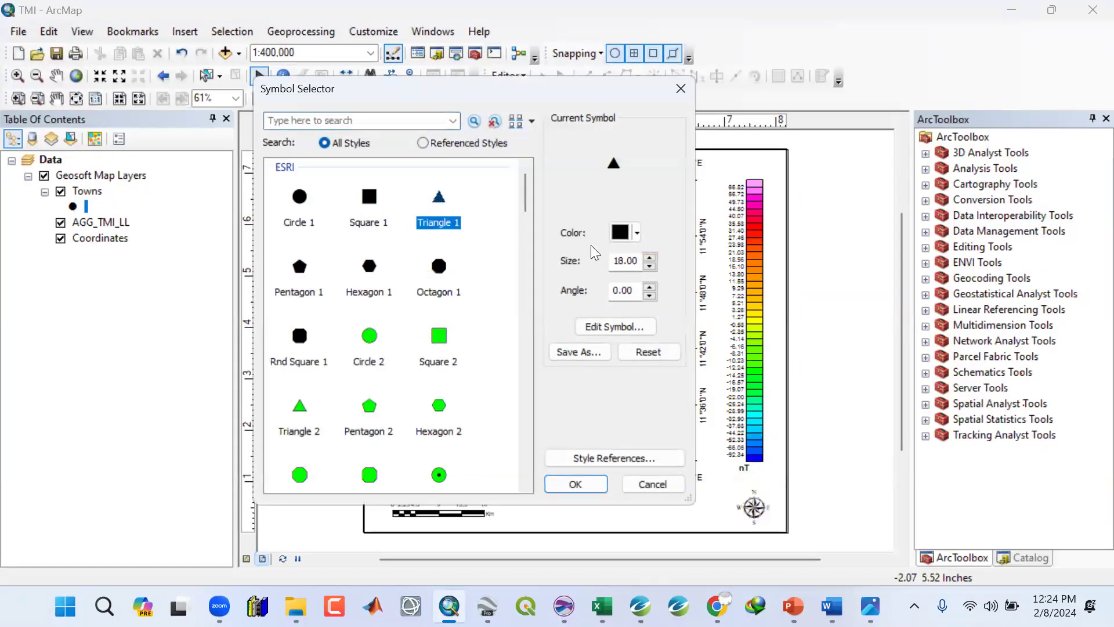
{"action": "left_click", "coordinate": [650, 268]}
{"action": "left_click", "coordinate": [650, 267]}
{"action": "left_click", "coordinate": [650, 267]}
{"action": "left_click", "coordinate": [650, 268]}
{"action": "left_click", "coordinate": [650, 268]}
{"action": "left_click", "coordinate": [650, 267]}
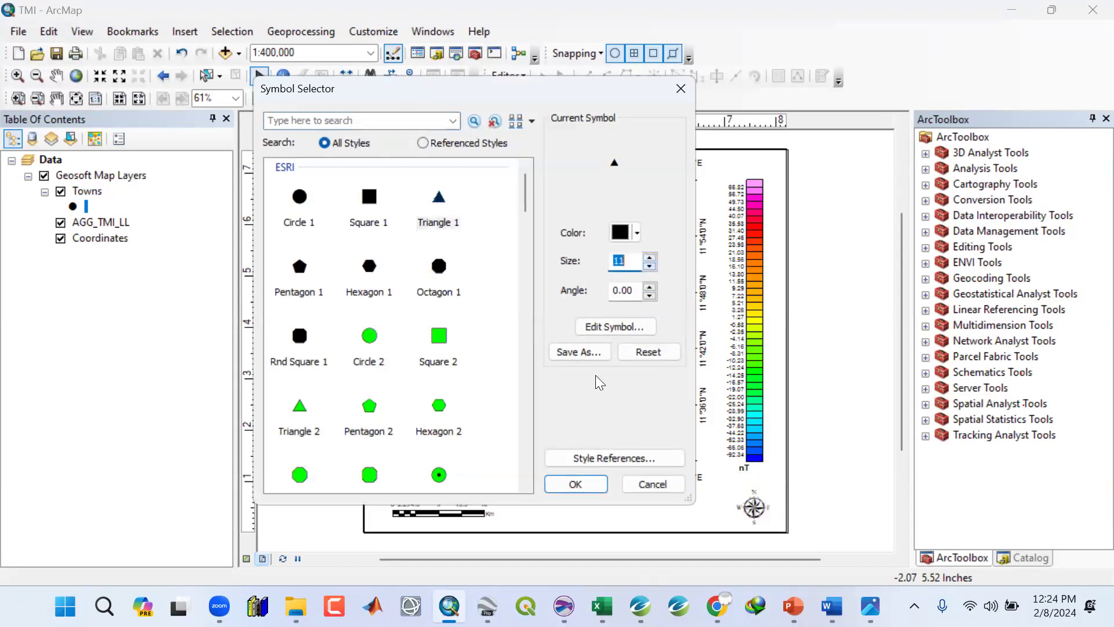
{"action": "left_click", "coordinate": [567, 485]}
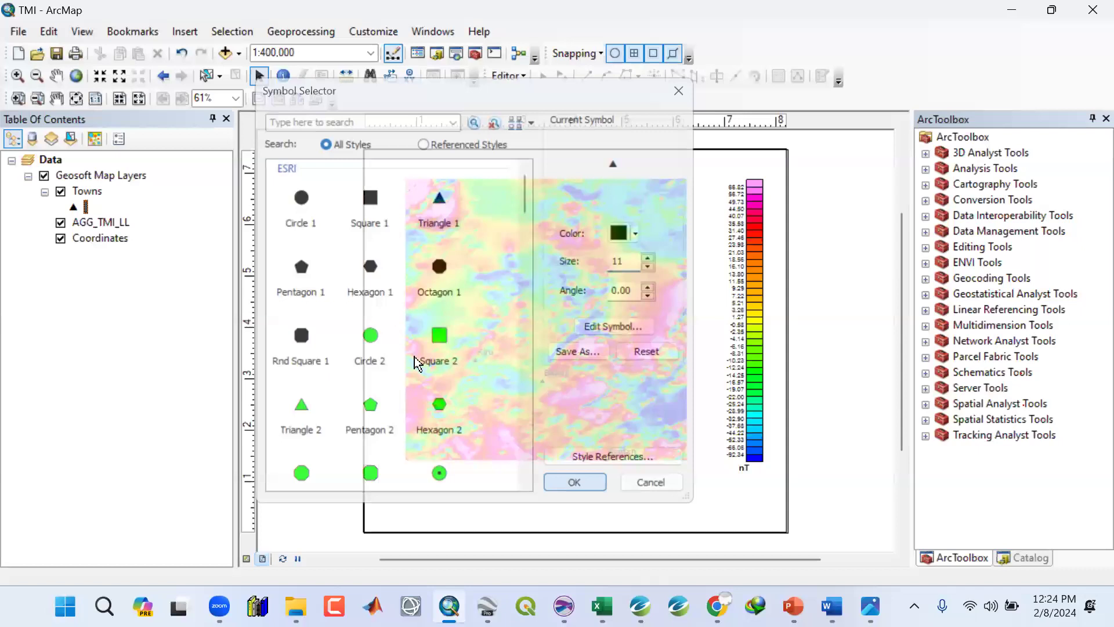
Open the Towns label symbol editor and turn on a text background behind the town labels.
{"action": "double_click", "coordinate": [85, 193]}
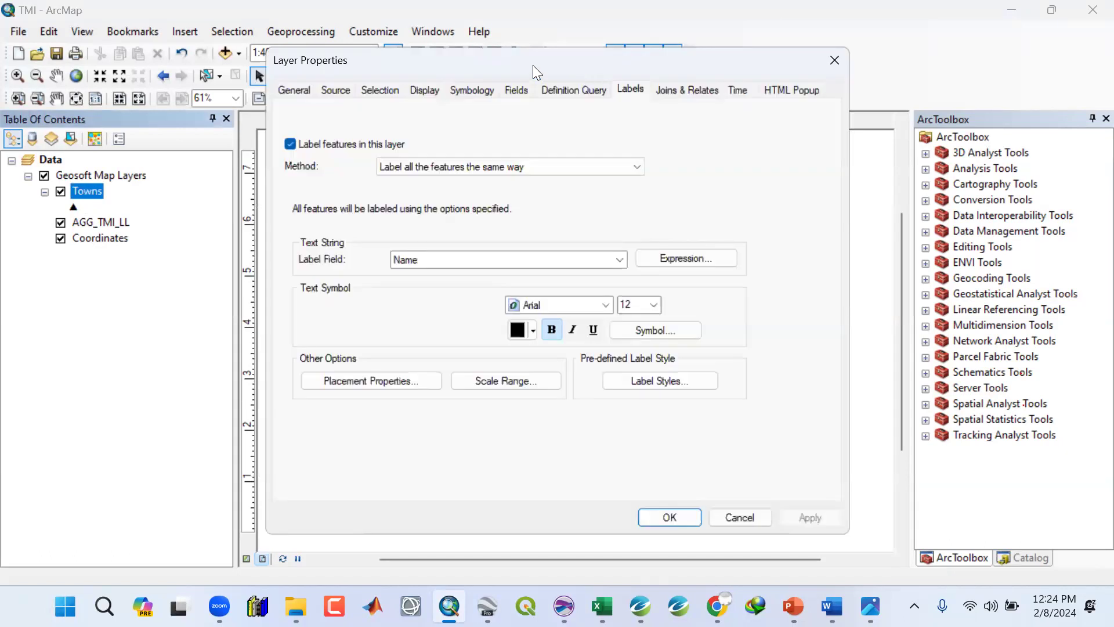
{"action": "left_click_drag", "start_coordinate": [533, 65], "coordinate": [251, 56]}
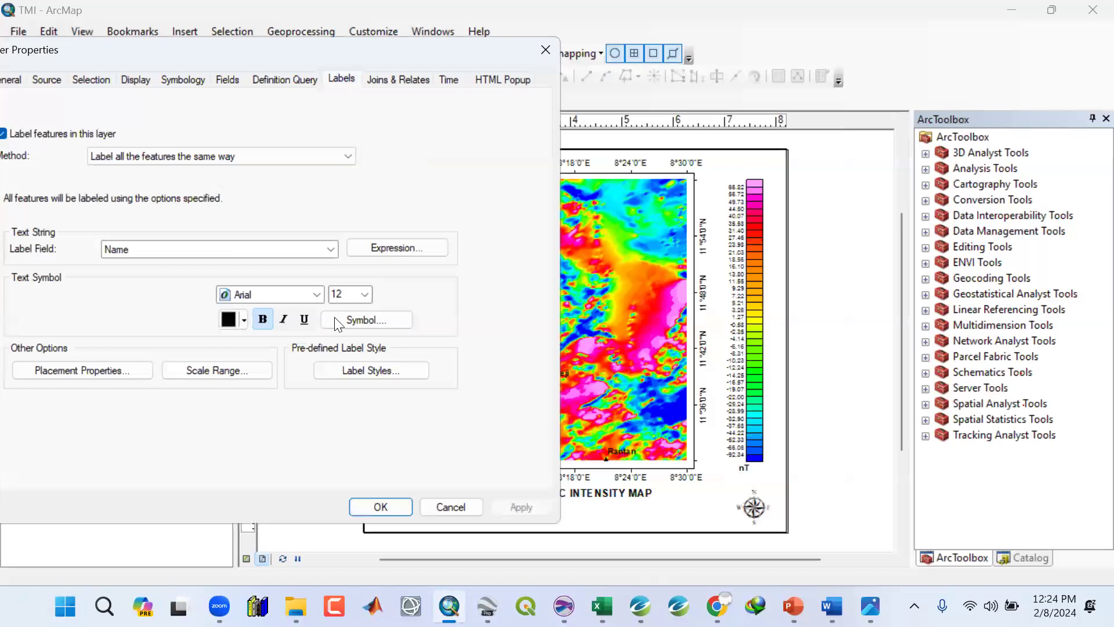
{"action": "left_click", "coordinate": [355, 319]}
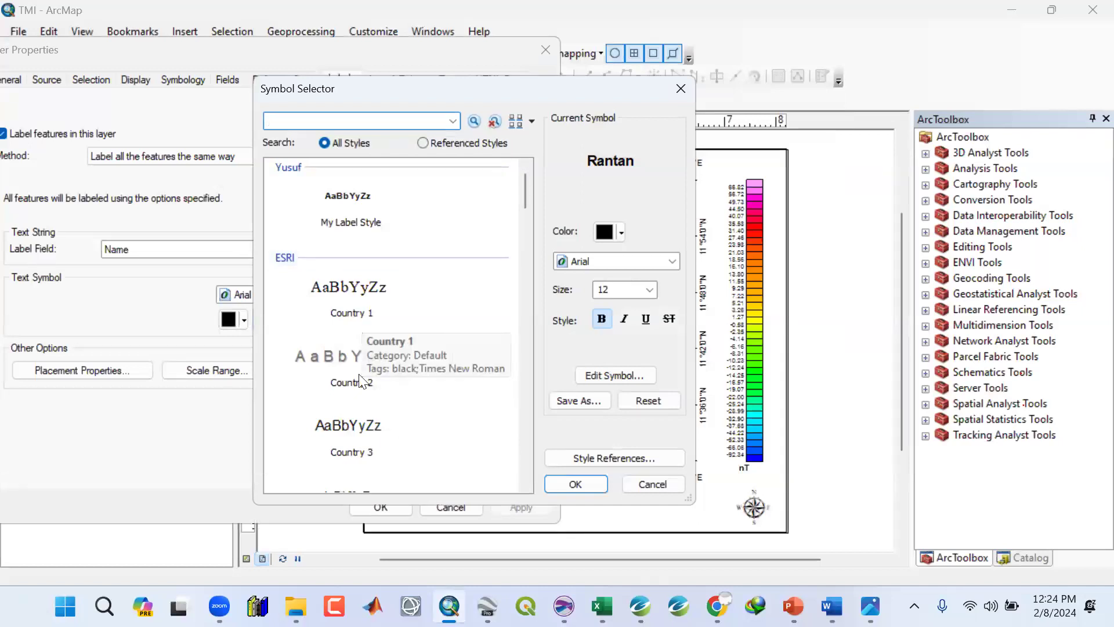
{"action": "left_click_drag", "start_coordinate": [526, 196], "coordinate": [529, 191]}
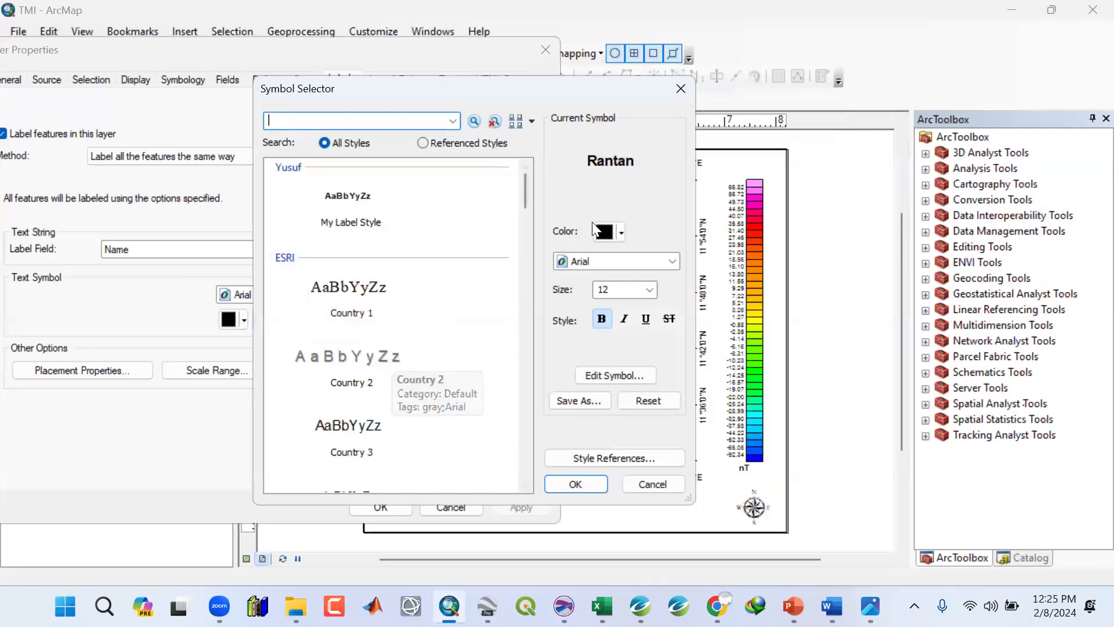
{"action": "left_click", "coordinate": [604, 370]}
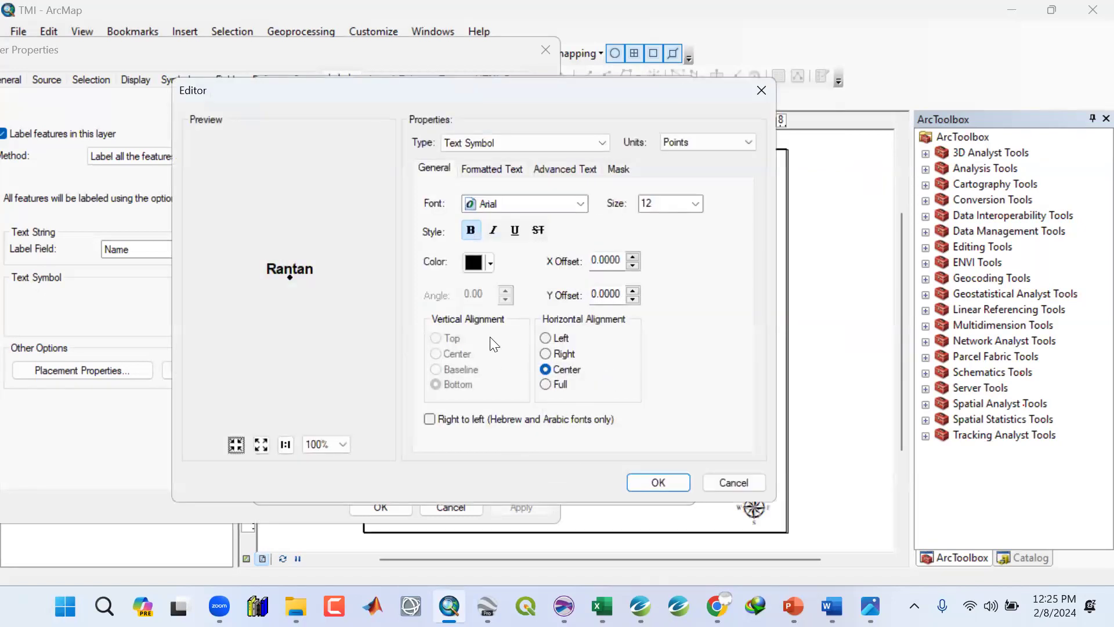
{"action": "left_click", "coordinate": [497, 170]}
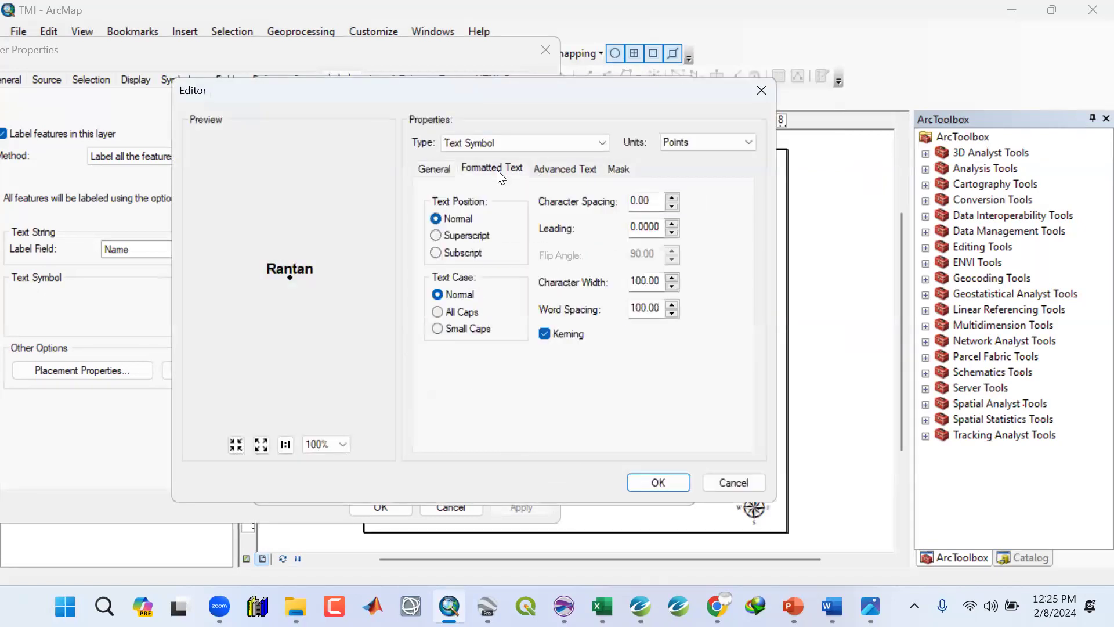
{"action": "left_click", "coordinate": [553, 172]}
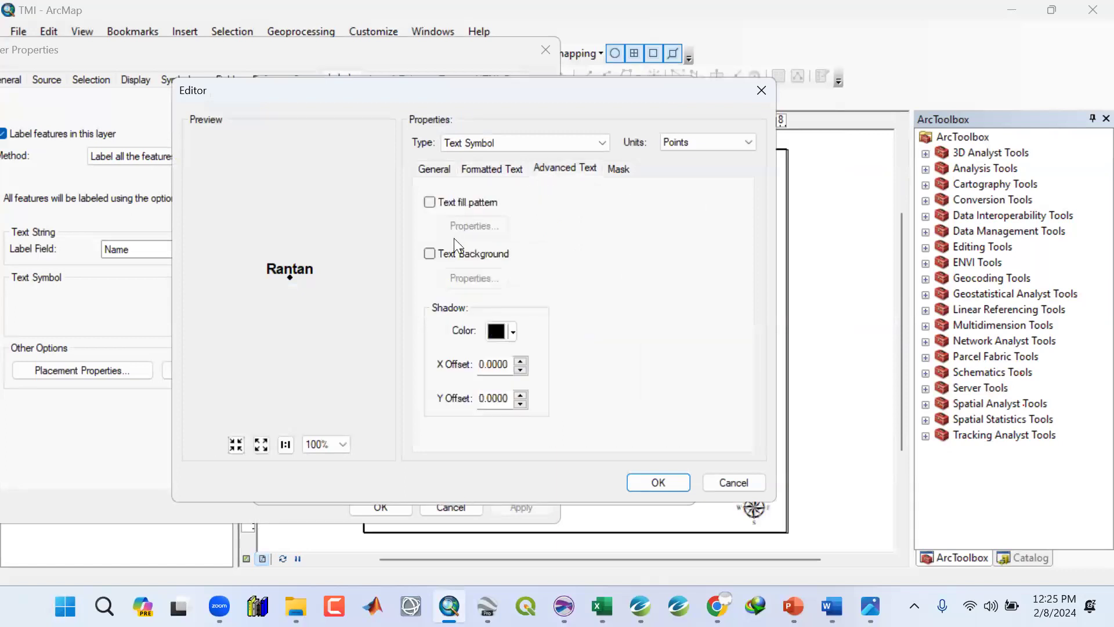
{"action": "left_click", "coordinate": [428, 253]}
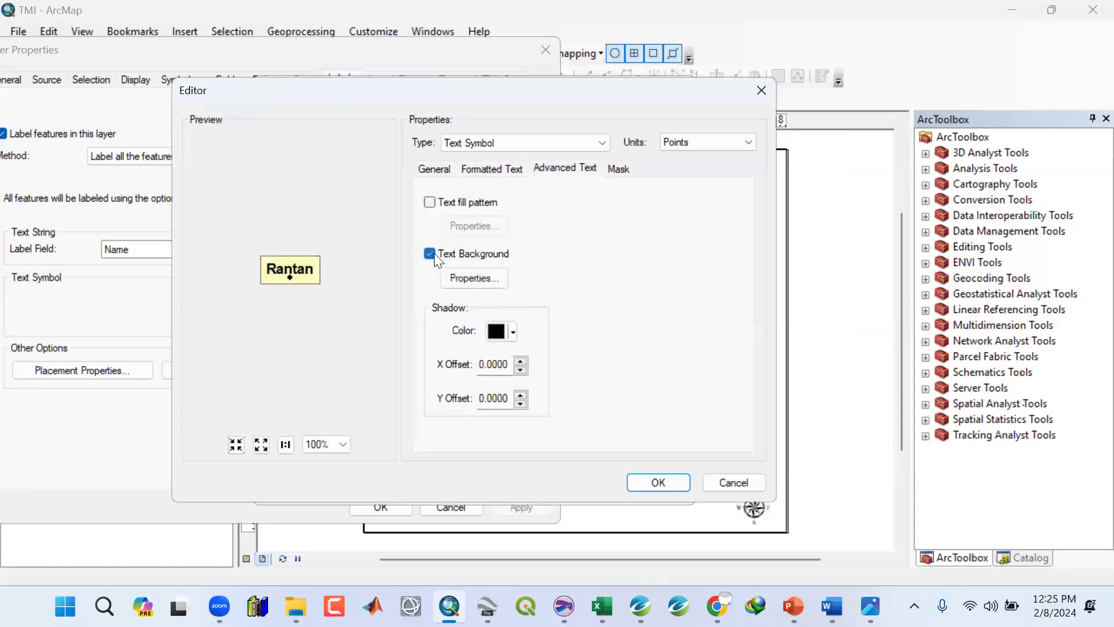
Set the label background balloon callout's fill colour and outline colour to white.
{"action": "left_click", "coordinate": [462, 278]}
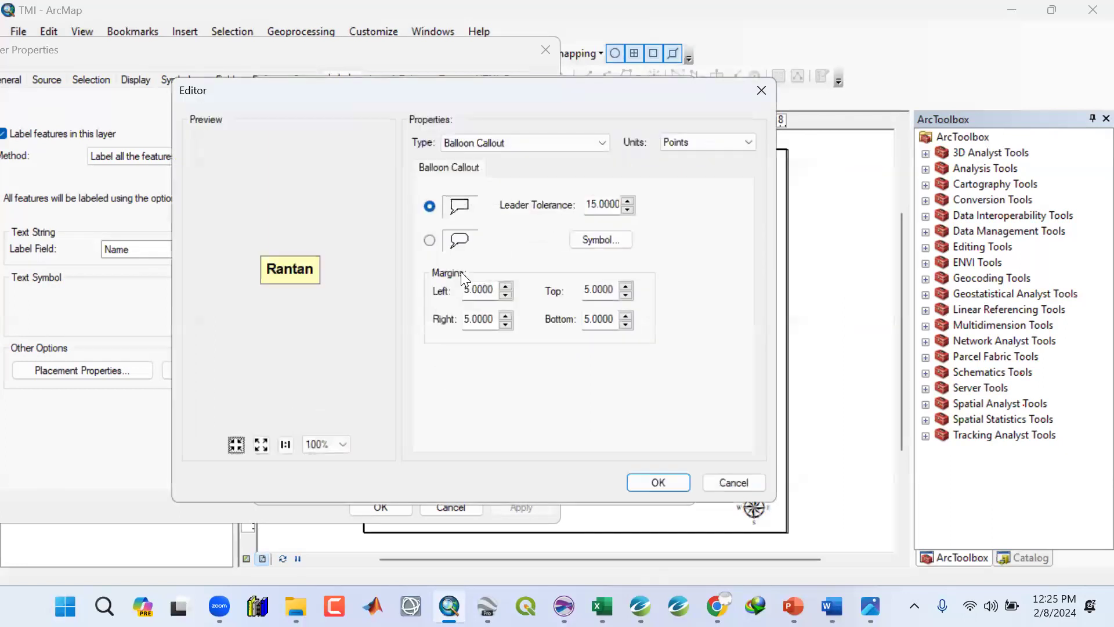
{"action": "left_click", "coordinate": [594, 238]}
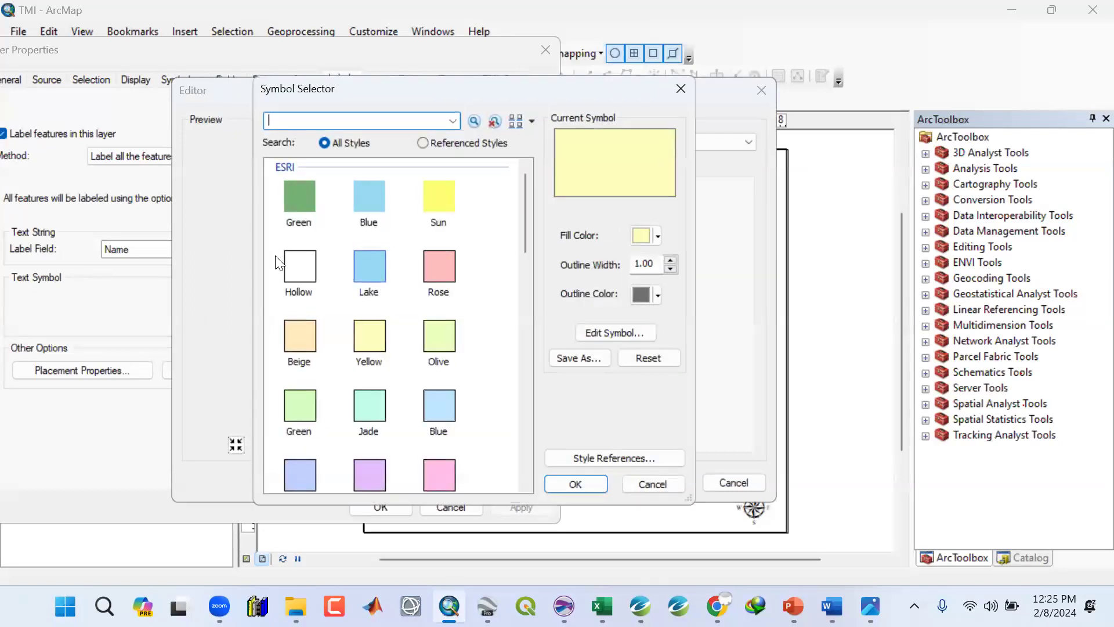
{"action": "left_click", "coordinate": [658, 235]}
{"action": "left_click", "coordinate": [640, 278]}
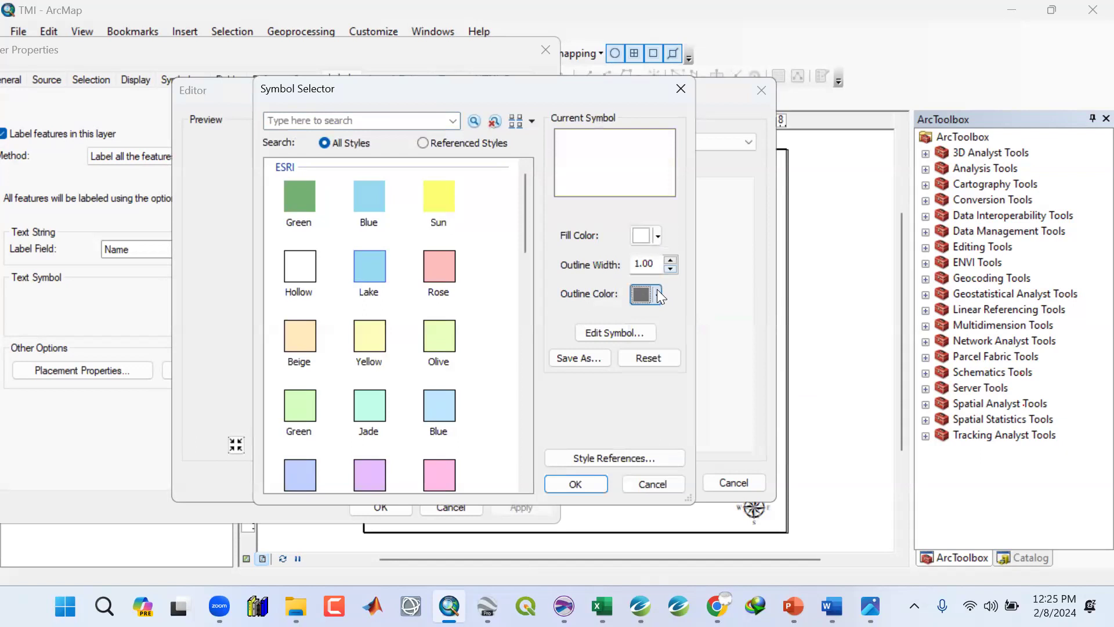
{"action": "left_click", "coordinate": [658, 295]}
{"action": "left_click", "coordinate": [637, 341]}
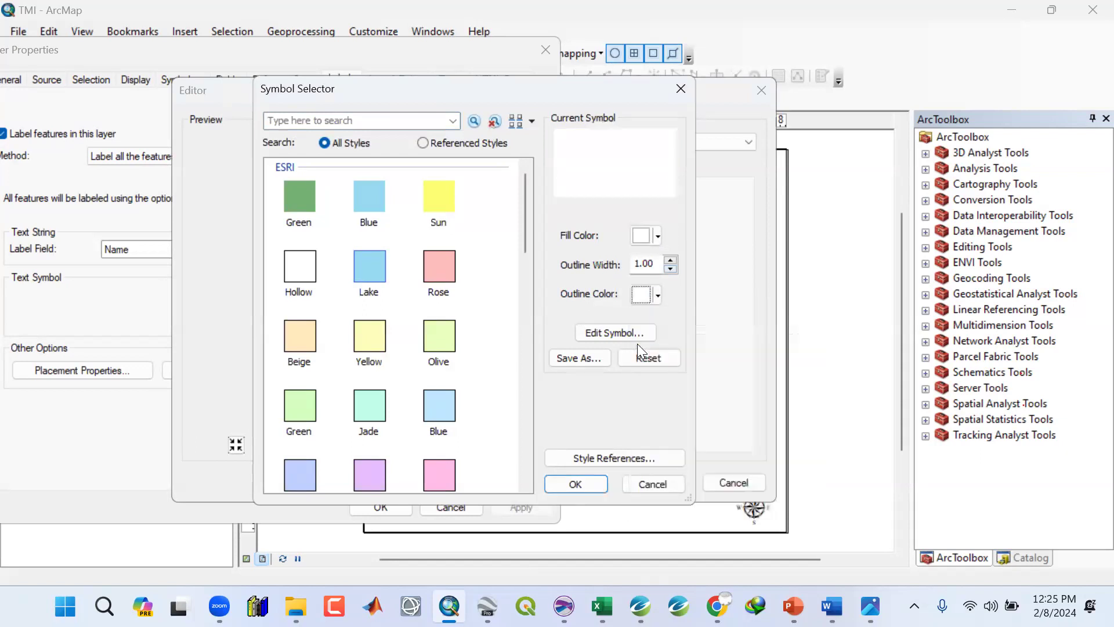
{"action": "left_click", "coordinate": [577, 484]}
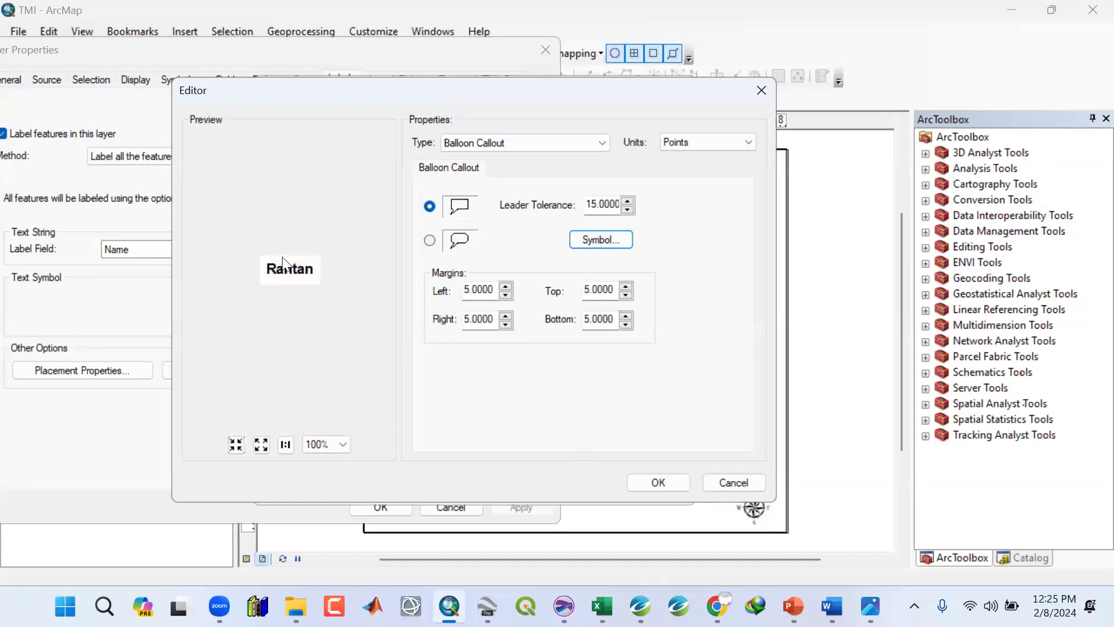
Set the callout margins to 2 on the left and right and 1 on the top and bottom.
{"action": "left_click", "coordinate": [625, 296]}
{"action": "left_click", "coordinate": [626, 296]}
{"action": "left_click", "coordinate": [626, 296]}
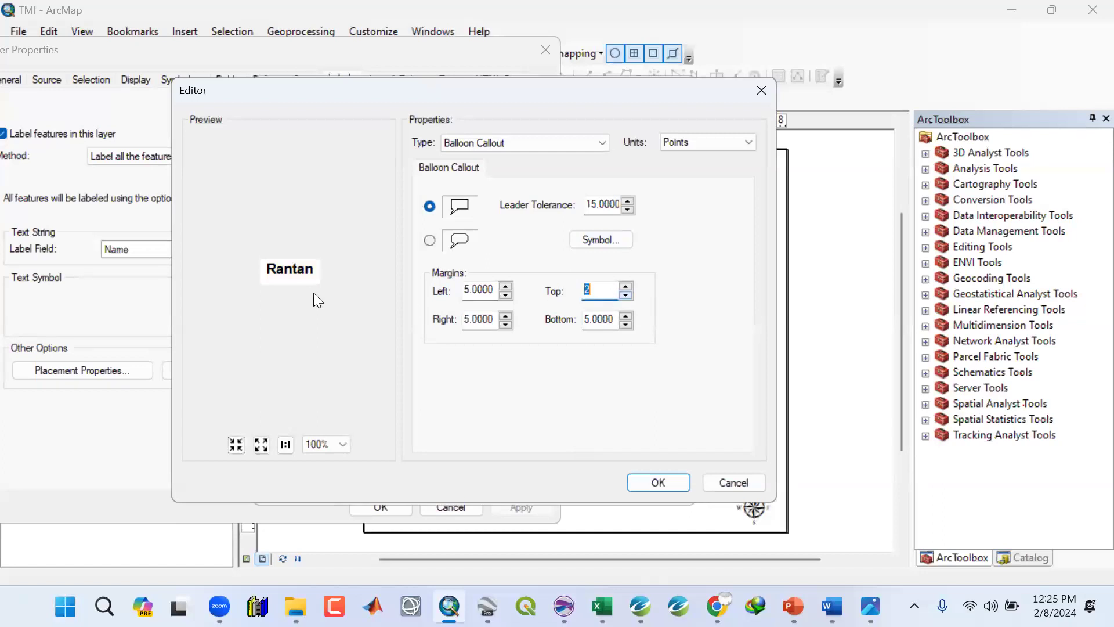
{"action": "left_click", "coordinate": [626, 294]}
{"action": "left_click", "coordinate": [625, 324]}
{"action": "left_click", "coordinate": [624, 324]}
{"action": "left_click", "coordinate": [624, 324]}
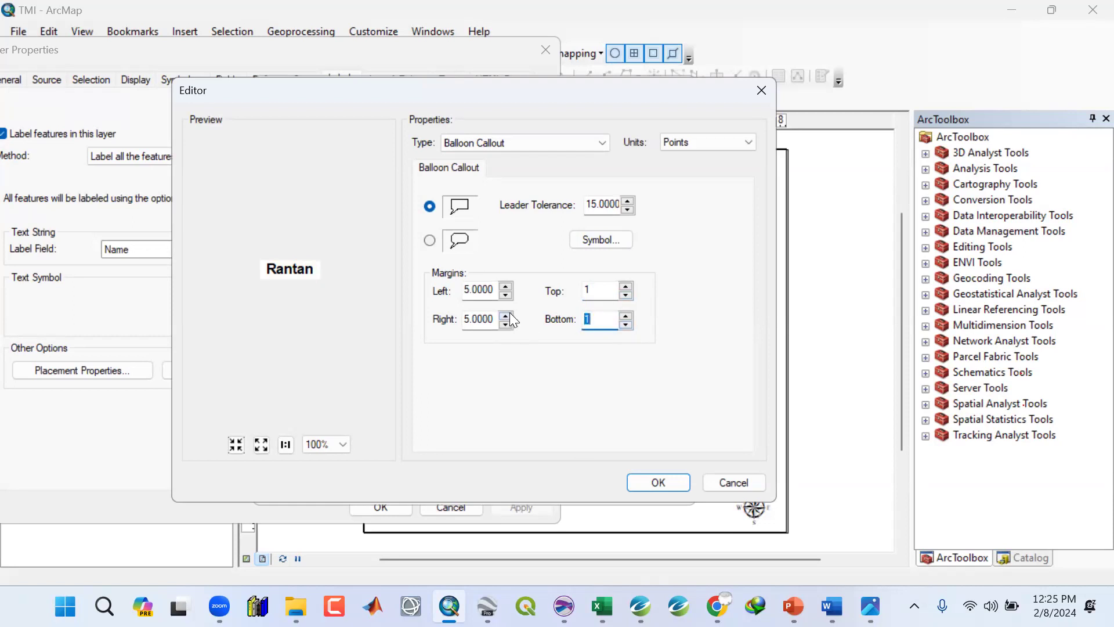
{"action": "left_click", "coordinate": [508, 324]}
{"action": "left_click", "coordinate": [508, 324]}
{"action": "left_click", "coordinate": [508, 324]}
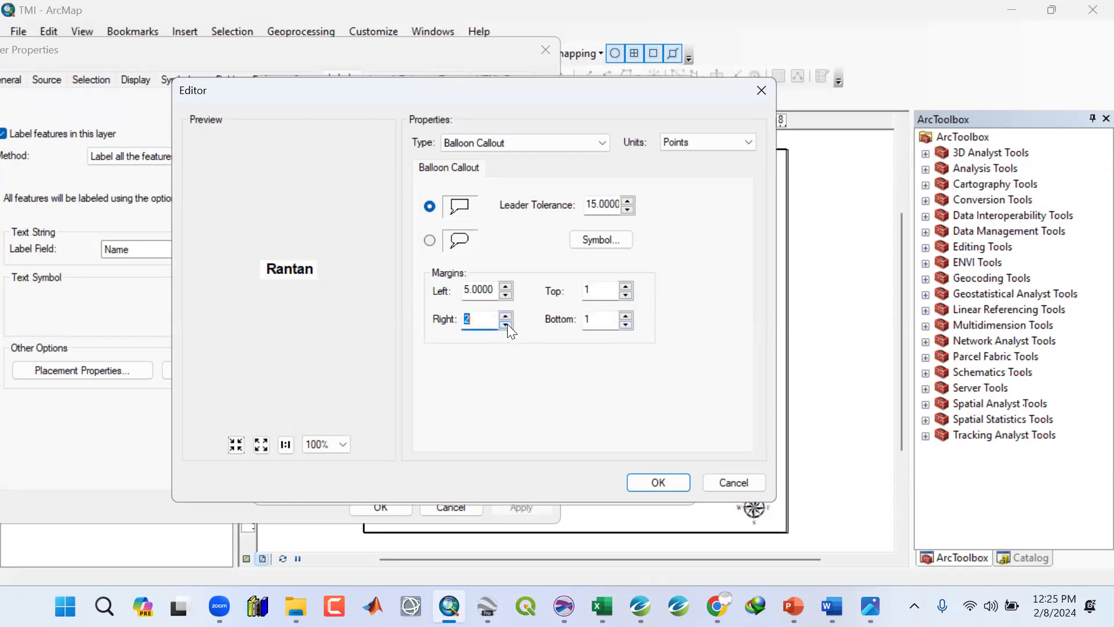
{"action": "left_click", "coordinate": [506, 294]}
{"action": "left_click", "coordinate": [506, 294]}
{"action": "left_click", "coordinate": [506, 295]}
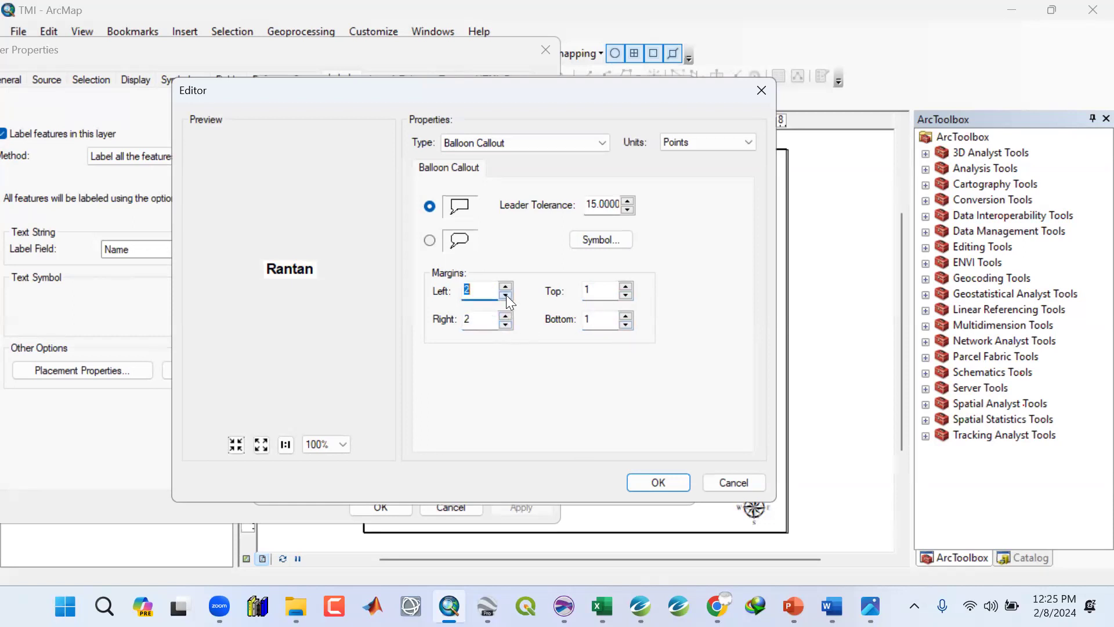
{"action": "left_click", "coordinate": [633, 485]}
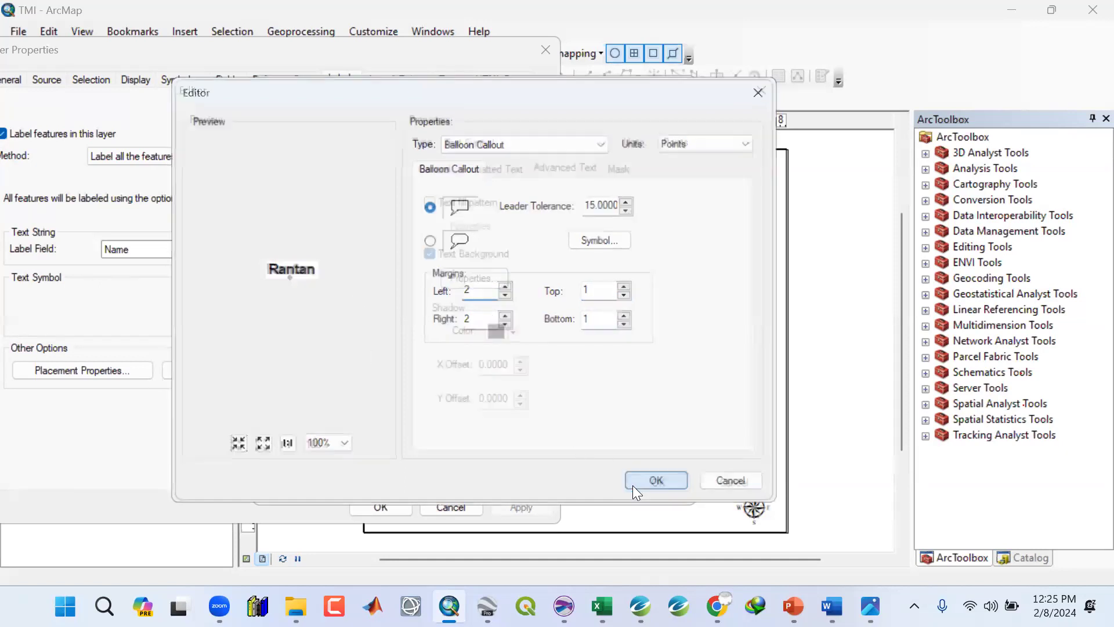
{"action": "left_click", "coordinate": [638, 481]}
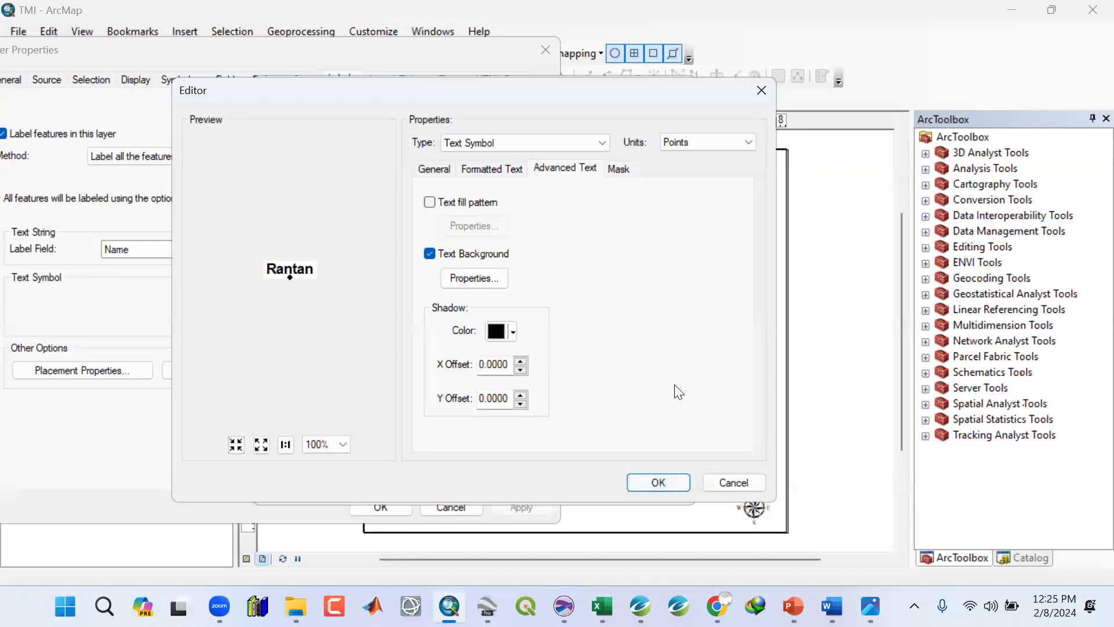
Review the label symbol's text, mask and callout background settings without changing them.
{"action": "left_click", "coordinate": [491, 170]}
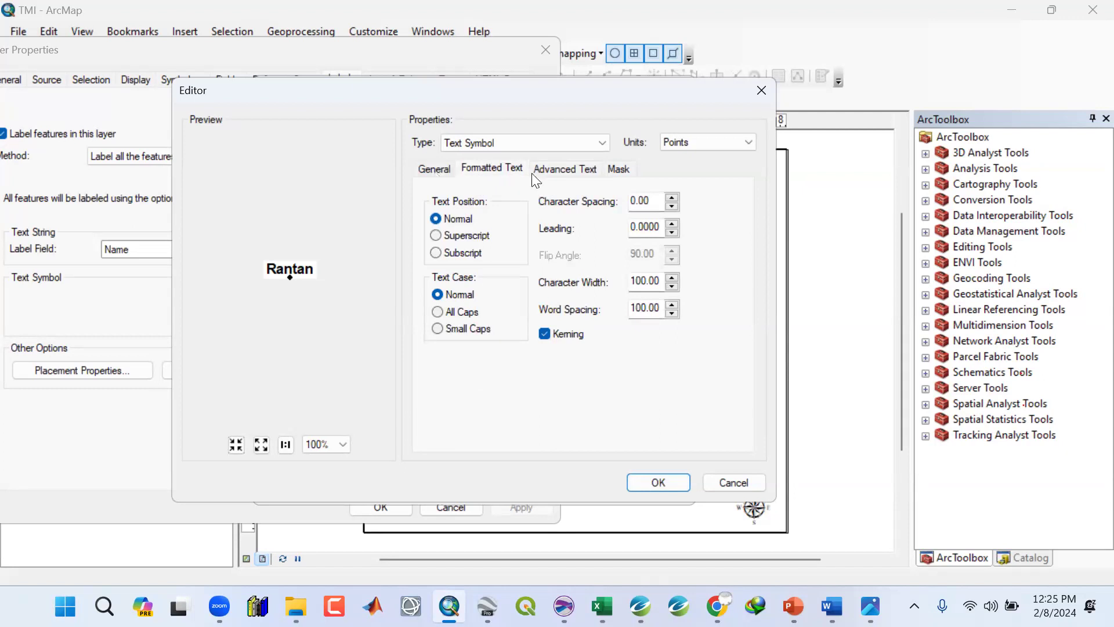
{"action": "left_click", "coordinate": [547, 173]}
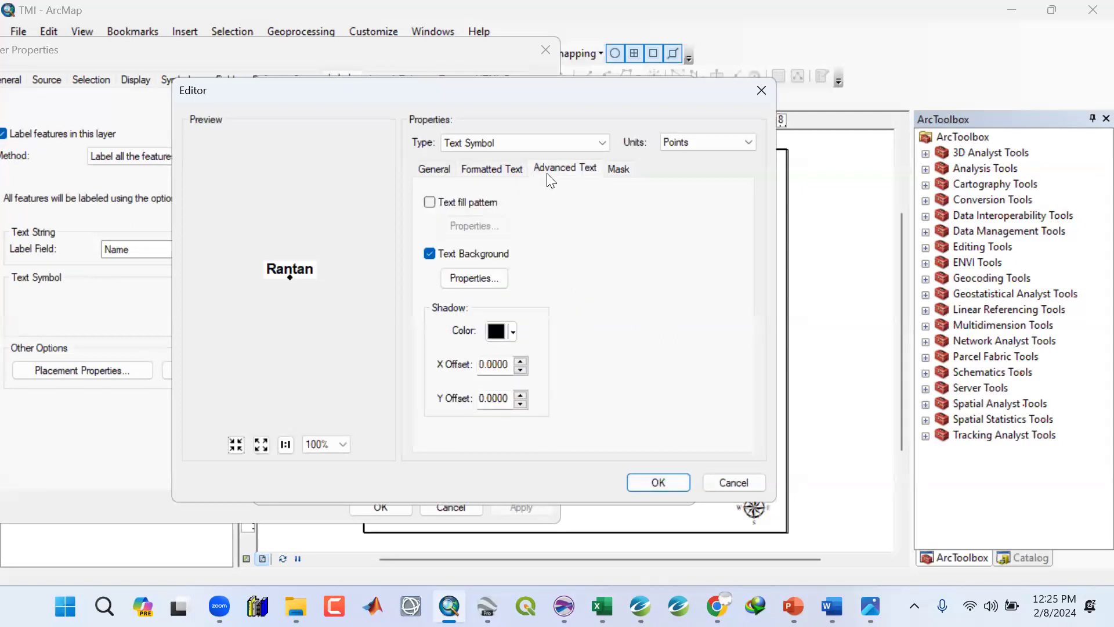
{"action": "left_click", "coordinate": [501, 173]}
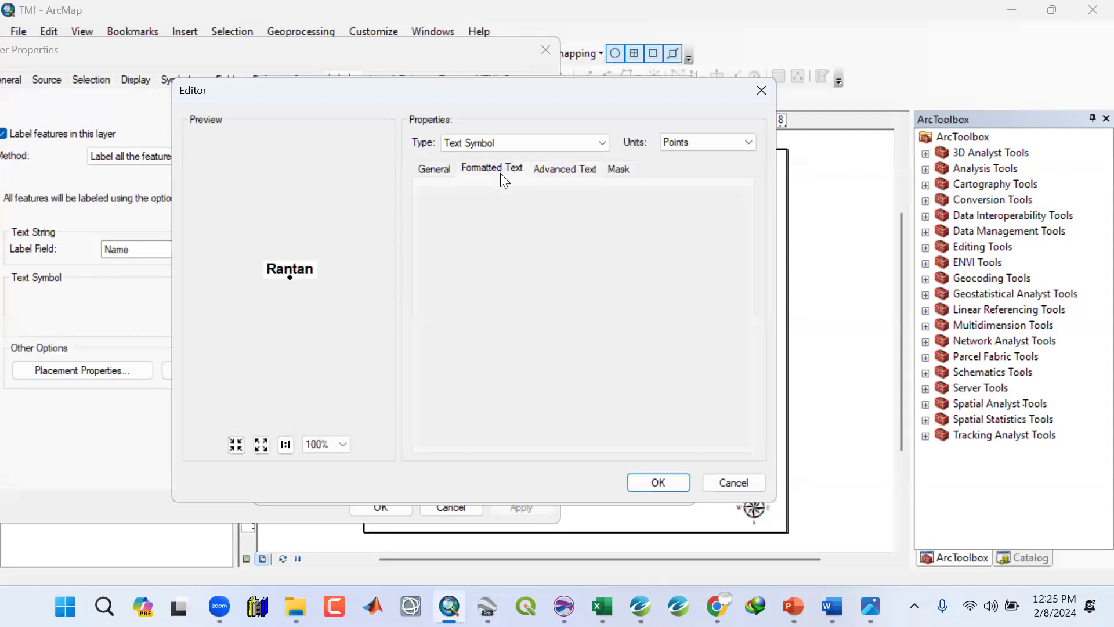
{"action": "left_click", "coordinate": [434, 170]}
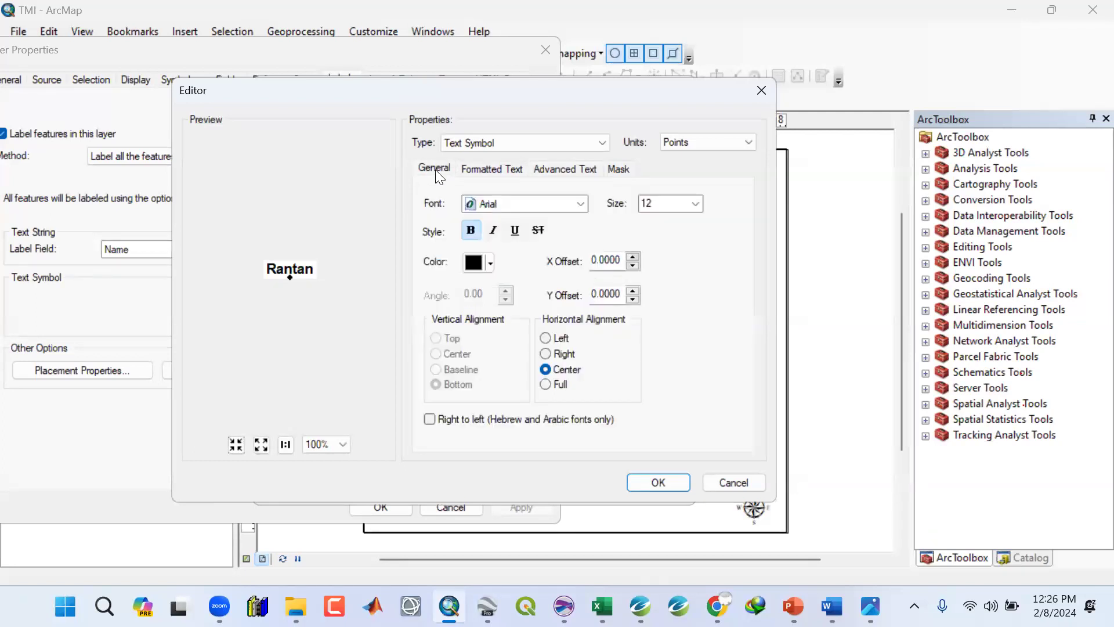
{"action": "left_click", "coordinate": [473, 165]}
{"action": "left_click", "coordinate": [535, 170]}
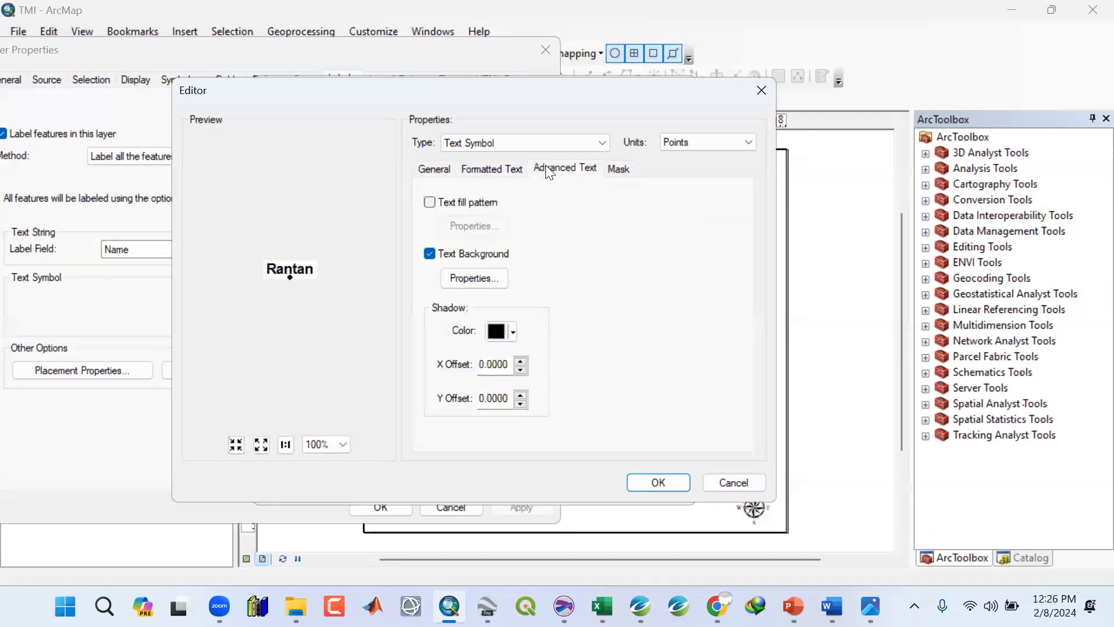
{"action": "left_click", "coordinate": [474, 280]}
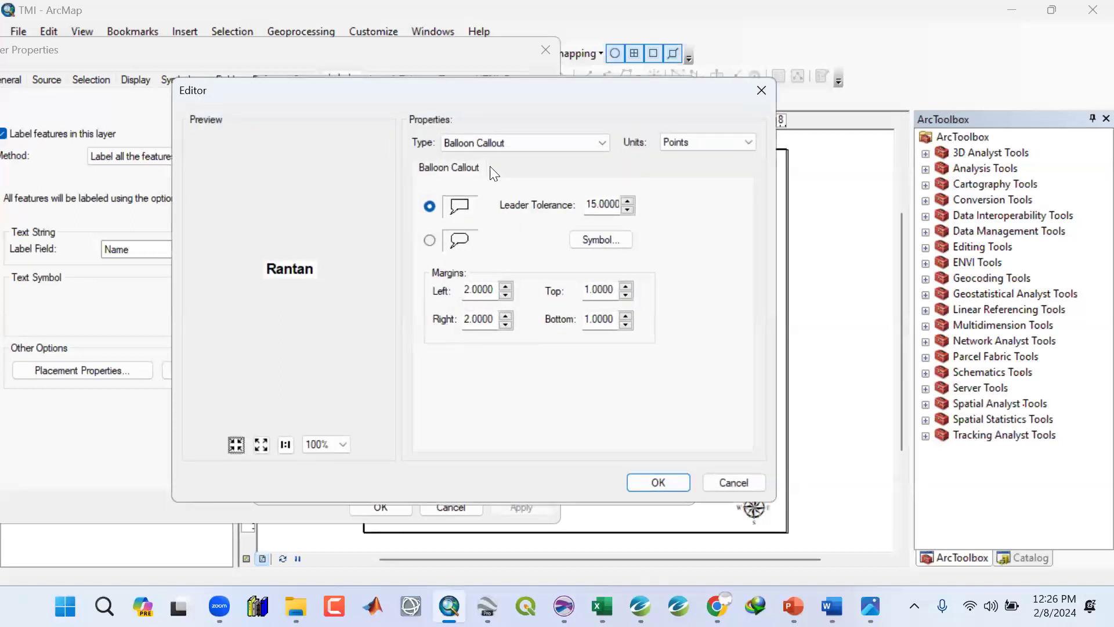
{"action": "left_click", "coordinate": [647, 482]}
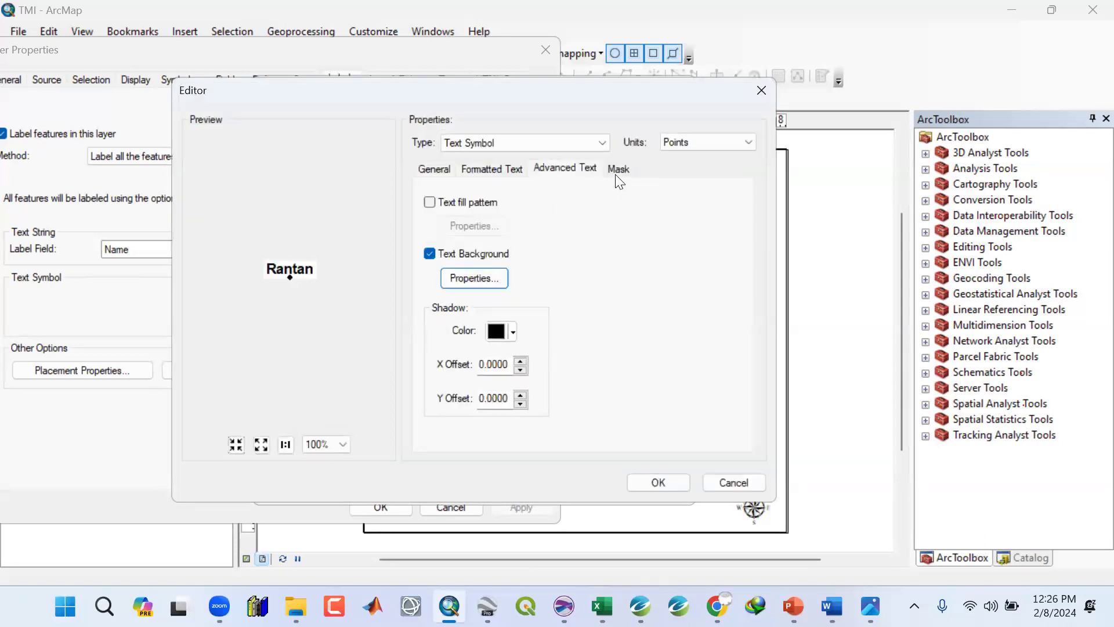
{"action": "left_click", "coordinate": [615, 169]}
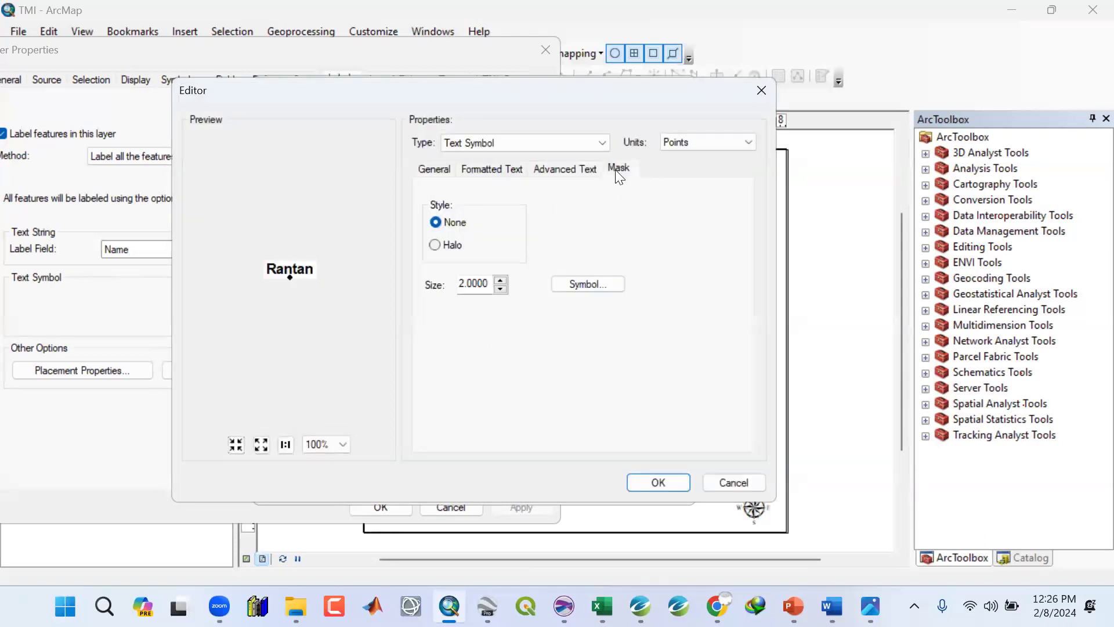
{"action": "left_click", "coordinate": [570, 167]}
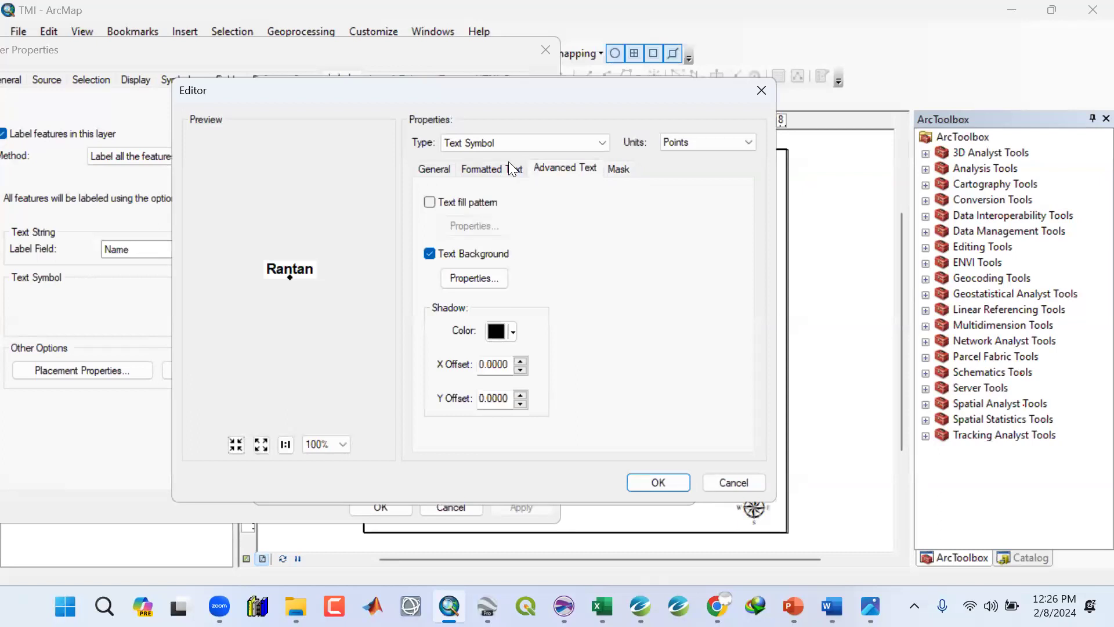
{"action": "left_click", "coordinate": [469, 281]}
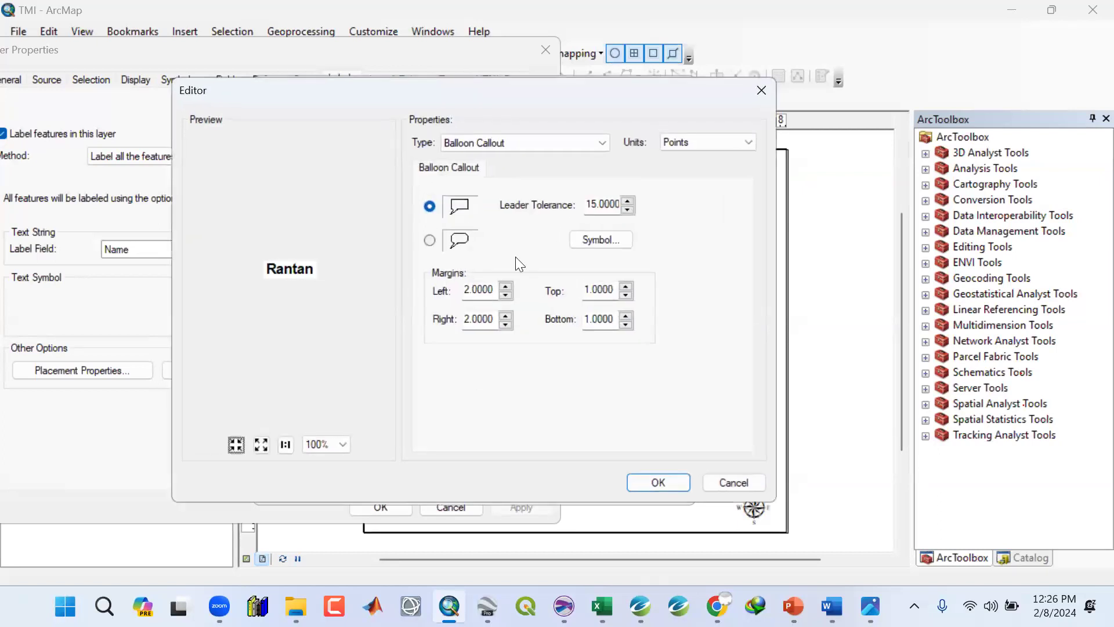
{"action": "left_click", "coordinate": [592, 239]}
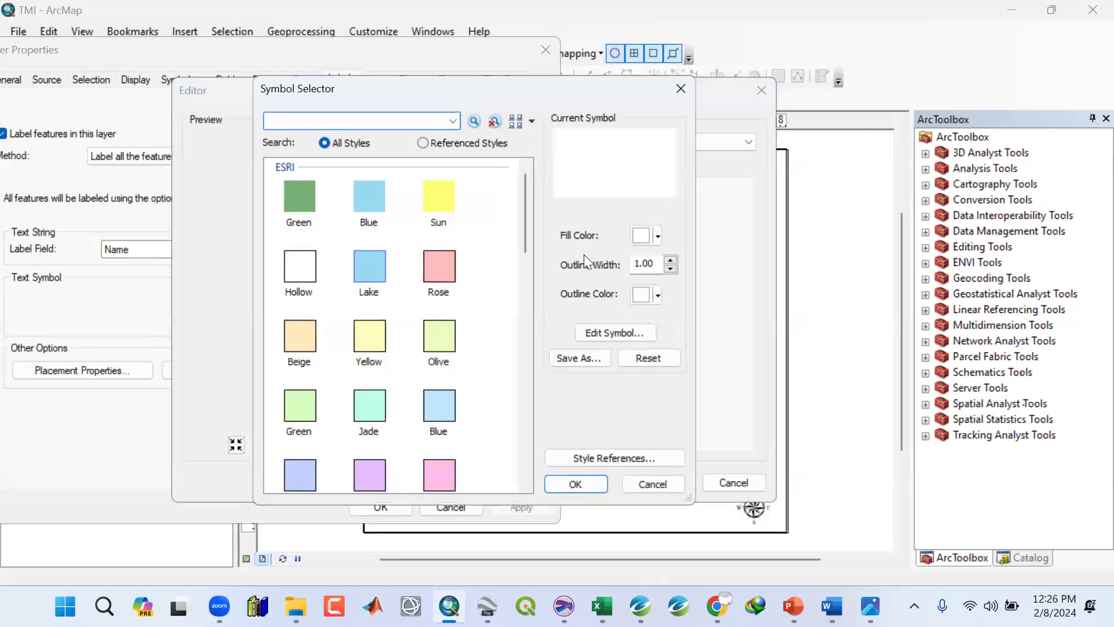
{"action": "left_click", "coordinate": [583, 483]}
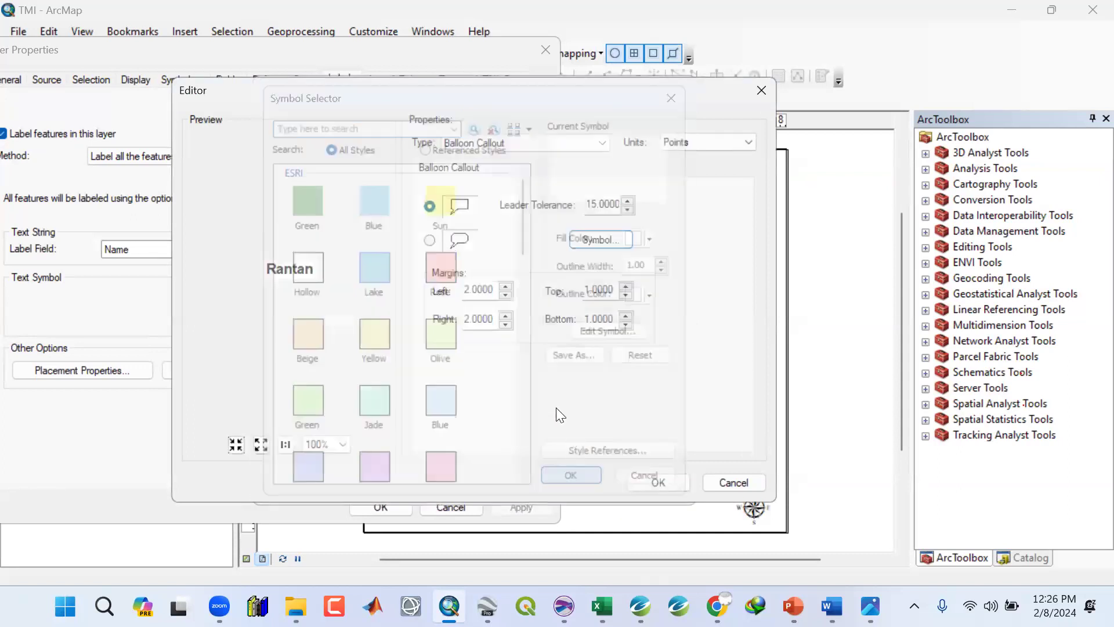
Apply the edited label symbol to the Towns layer labels and close the layer properties.
{"action": "left_click", "coordinate": [660, 483]}
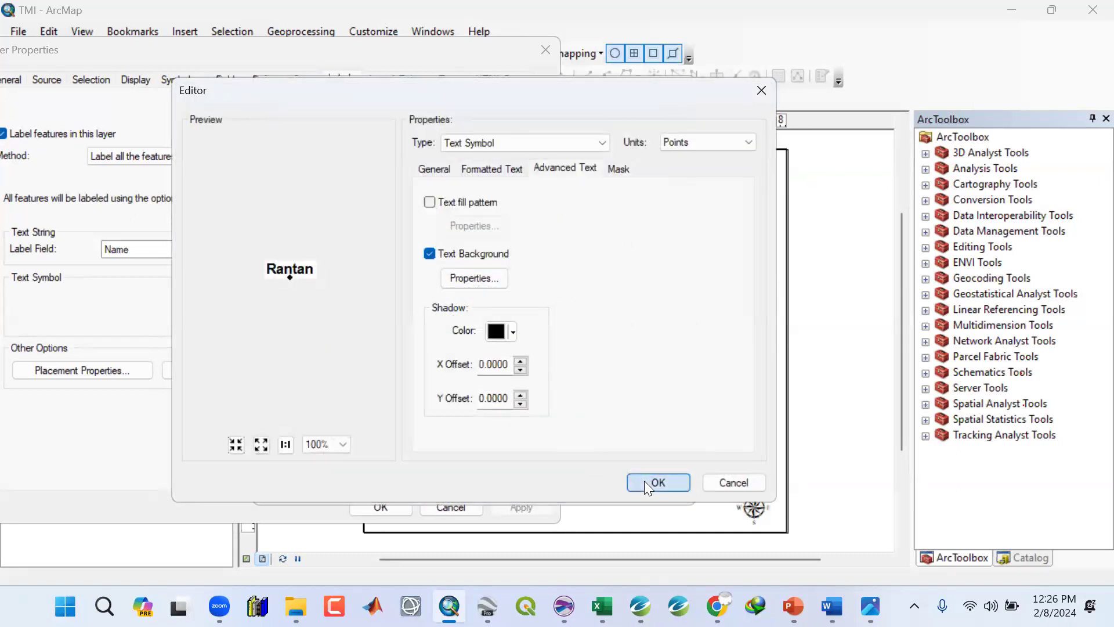
{"action": "left_click", "coordinate": [644, 480]}
{"action": "left_click", "coordinate": [590, 482]}
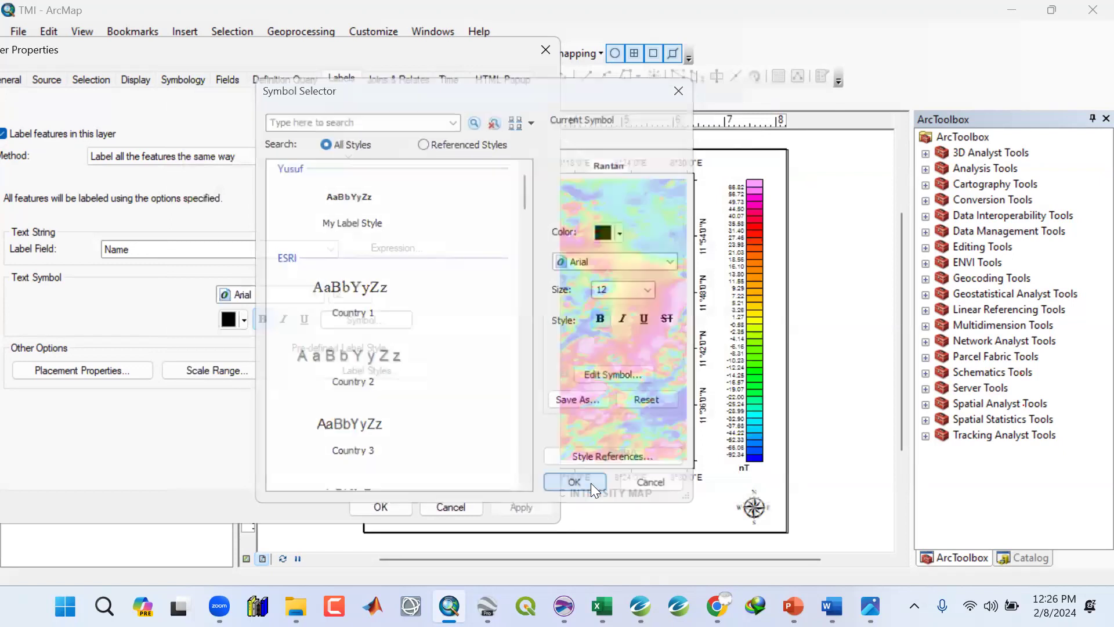
{"action": "left_click", "coordinate": [515, 502]}
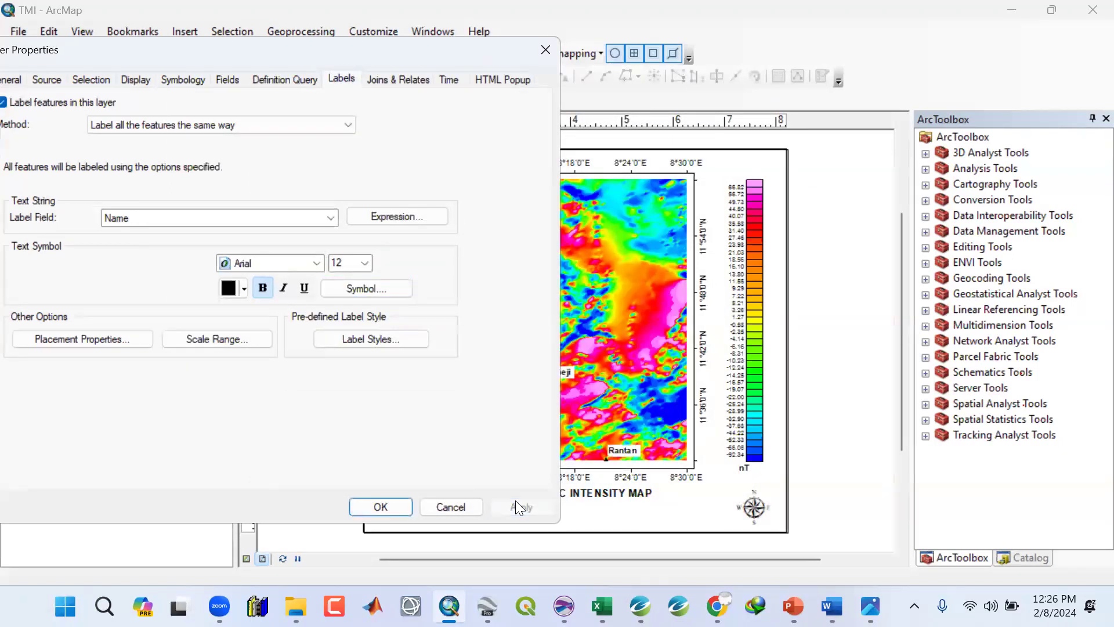
{"action": "left_click", "coordinate": [386, 509]}
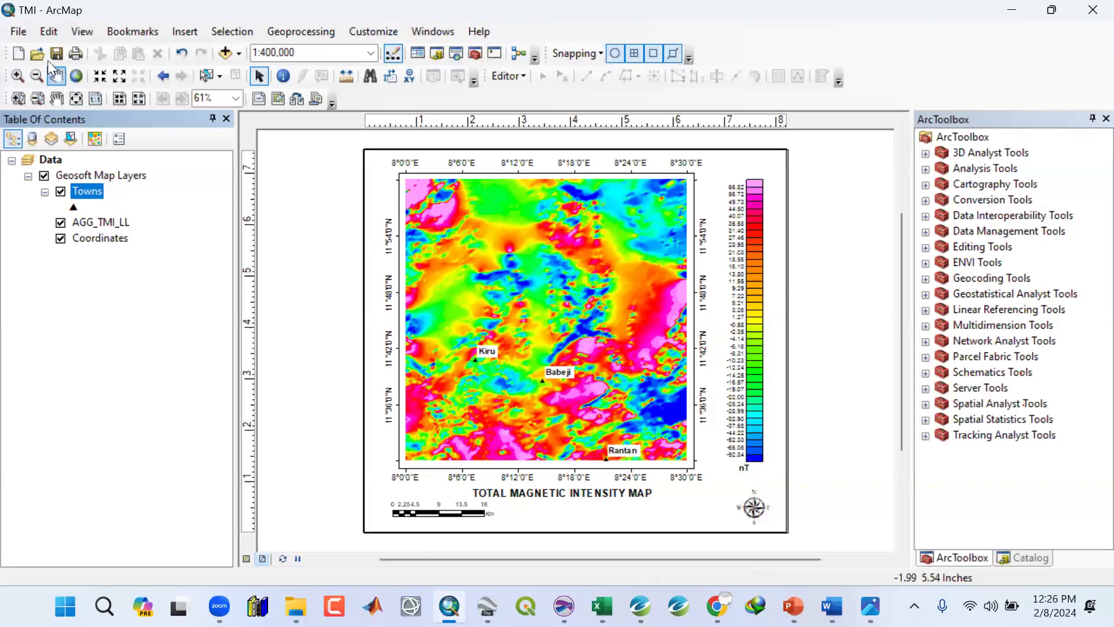
Compare the layout with the reference map image to check which elements are still missing.
{"action": "left_click", "coordinate": [17, 32]}
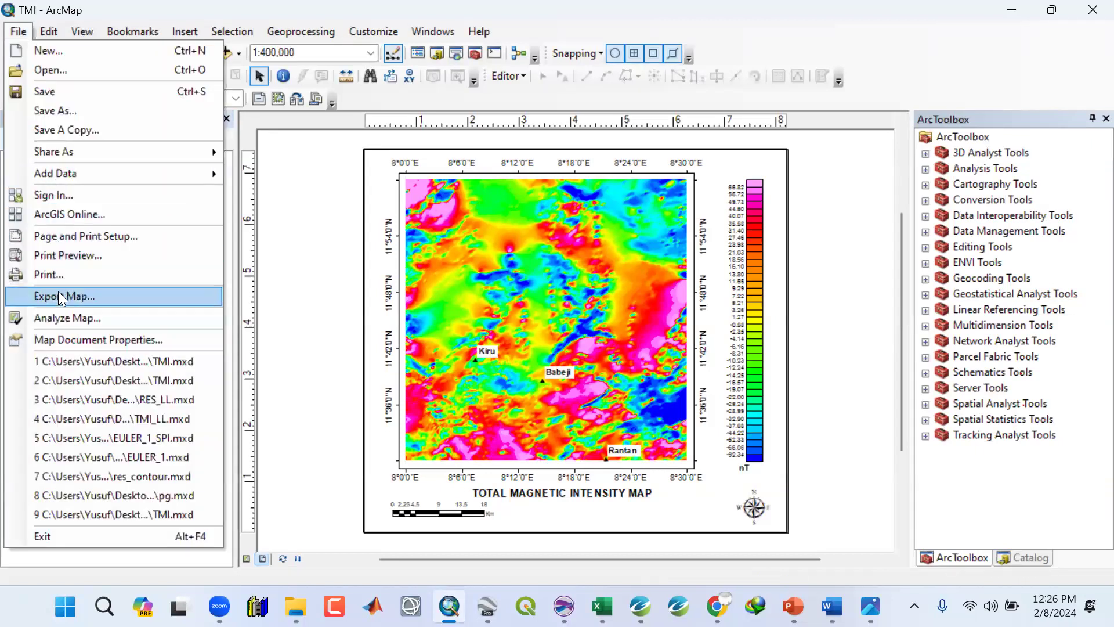
{"action": "left_click", "coordinate": [568, 339]}
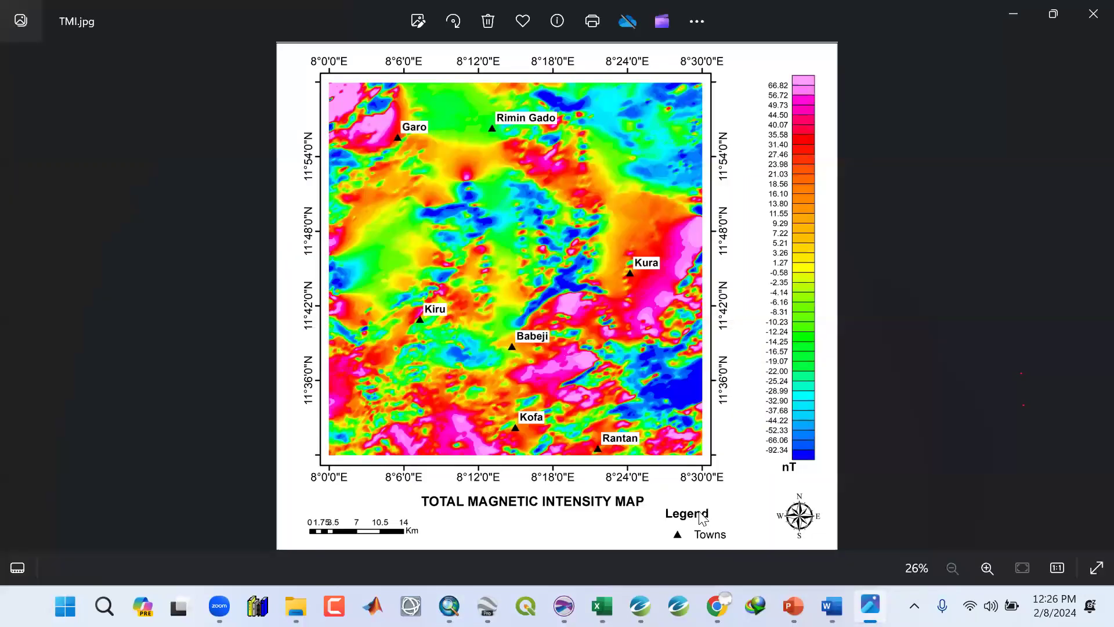
{"action": "left_click", "coordinate": [1012, 14]}
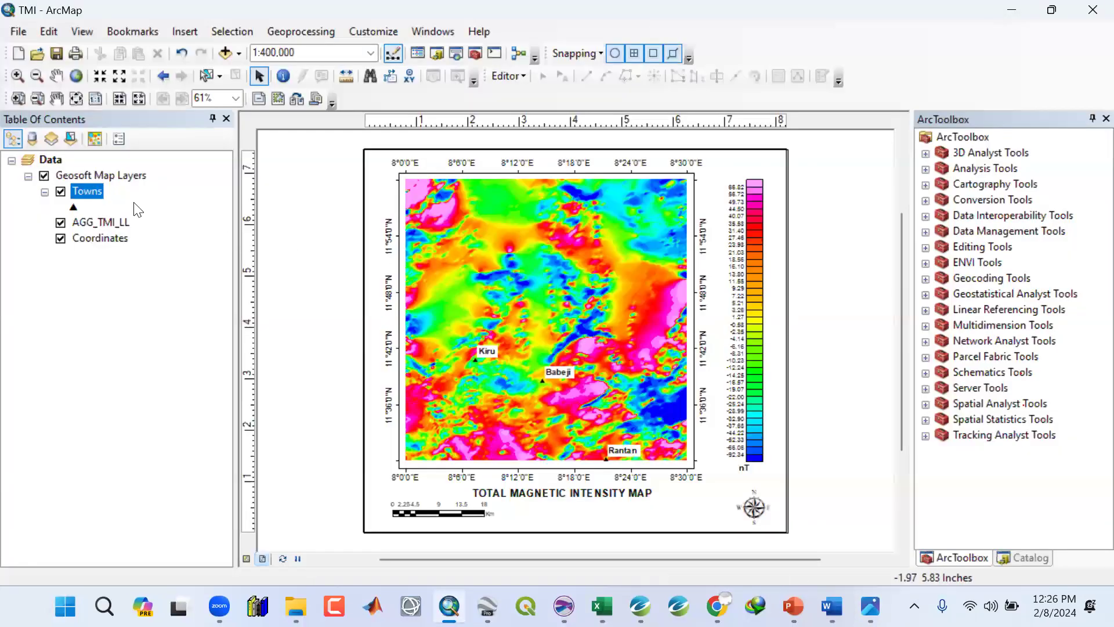
Insert a legend for the Towns layer and place it beside the map title near the north arrow.
{"action": "left_click", "coordinate": [193, 30]}
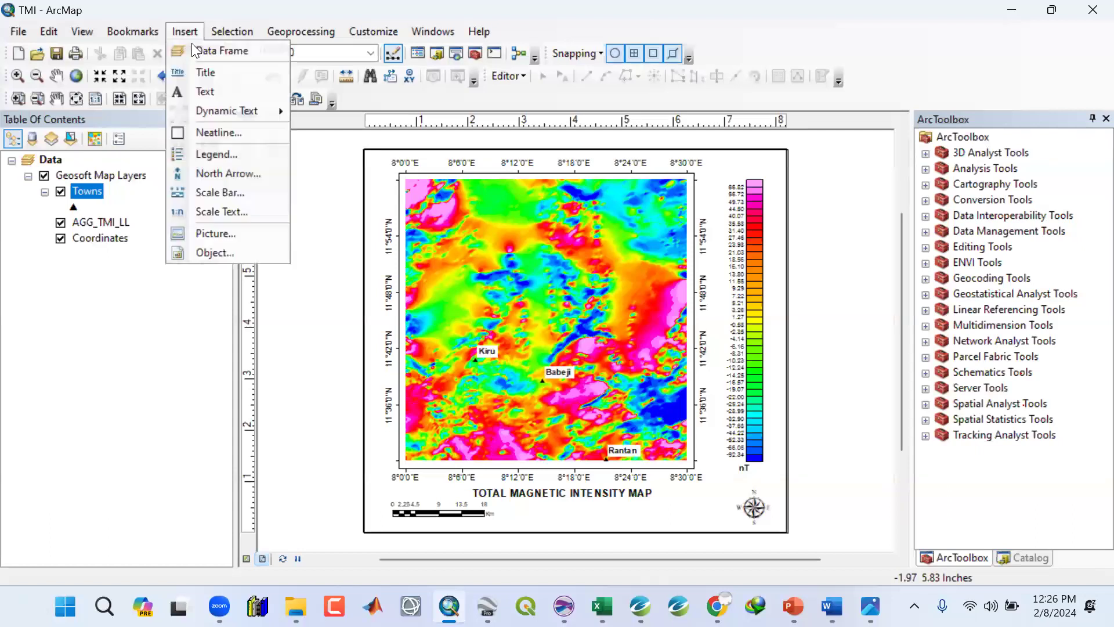
{"action": "left_click", "coordinate": [176, 152]}
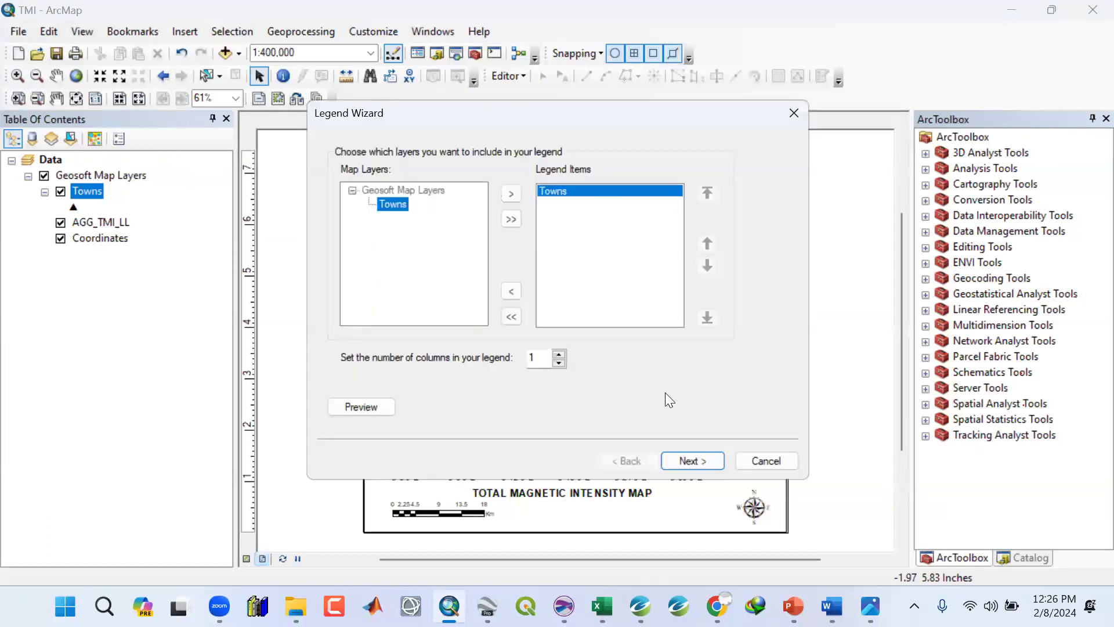
{"action": "left_click", "coordinate": [694, 461]}
{"action": "left_click", "coordinate": [694, 460]}
{"action": "left_click", "coordinate": [695, 460]}
{"action": "left_click", "coordinate": [694, 461]}
{"action": "left_click", "coordinate": [694, 458]}
{"action": "left_click_drag", "start_coordinate": [522, 389], "coordinate": [676, 510]}
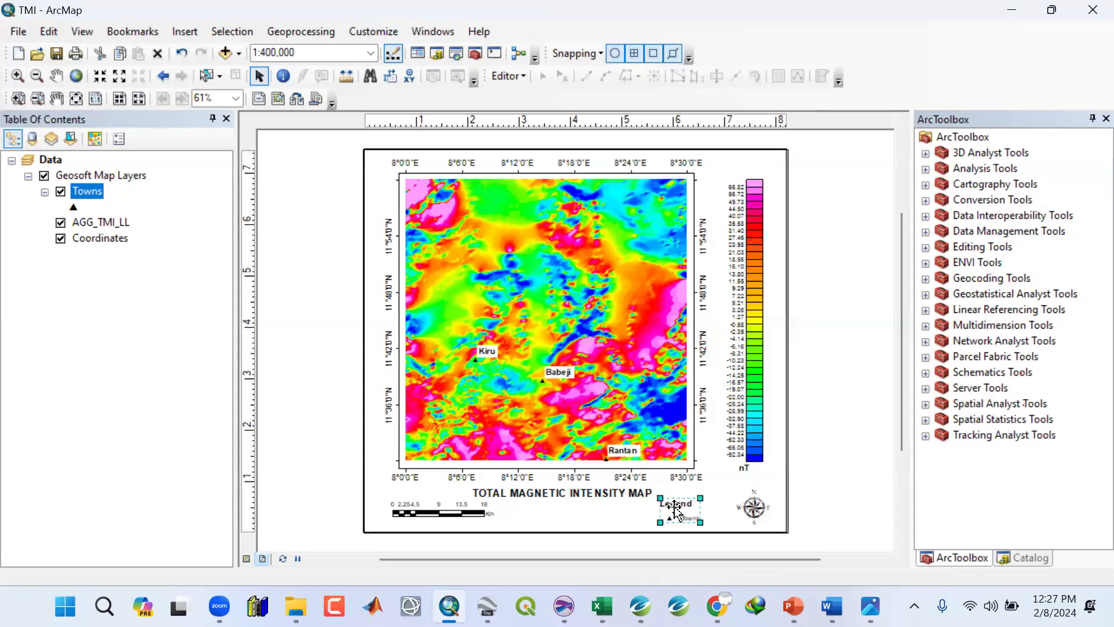
Set the legend item labels' font size to 12 and nudge the legend slightly lower.
{"action": "double_click", "coordinate": [674, 506]}
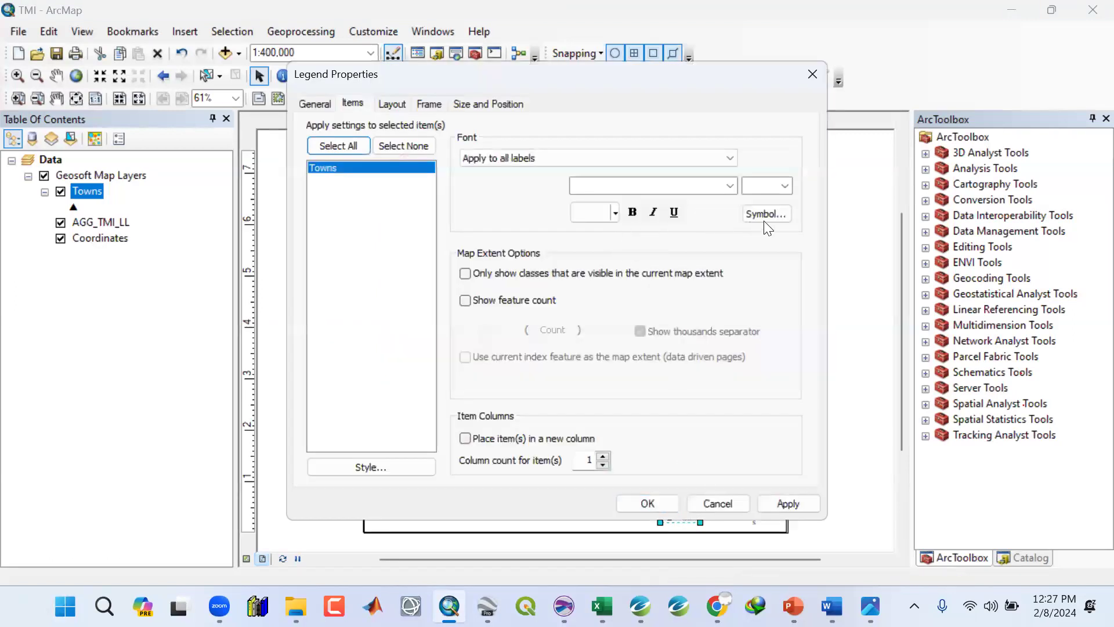
{"action": "left_click", "coordinate": [763, 212]}
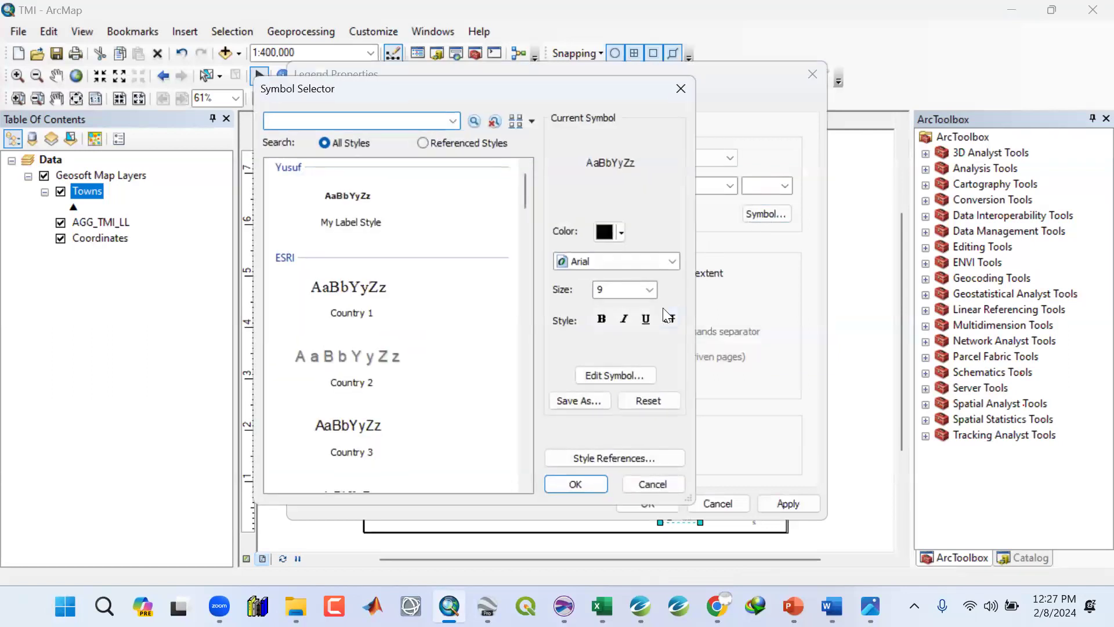
{"action": "left_click", "coordinate": [650, 288]}
{"action": "left_click", "coordinate": [602, 351]}
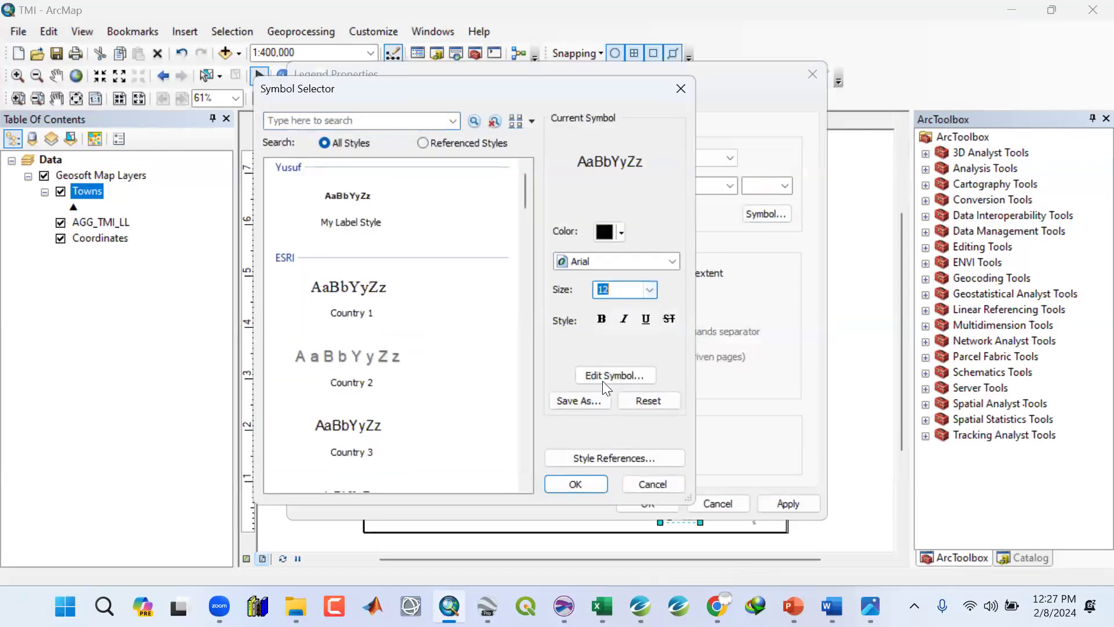
{"action": "left_click", "coordinate": [582, 488]}
{"action": "left_click", "coordinate": [773, 505]}
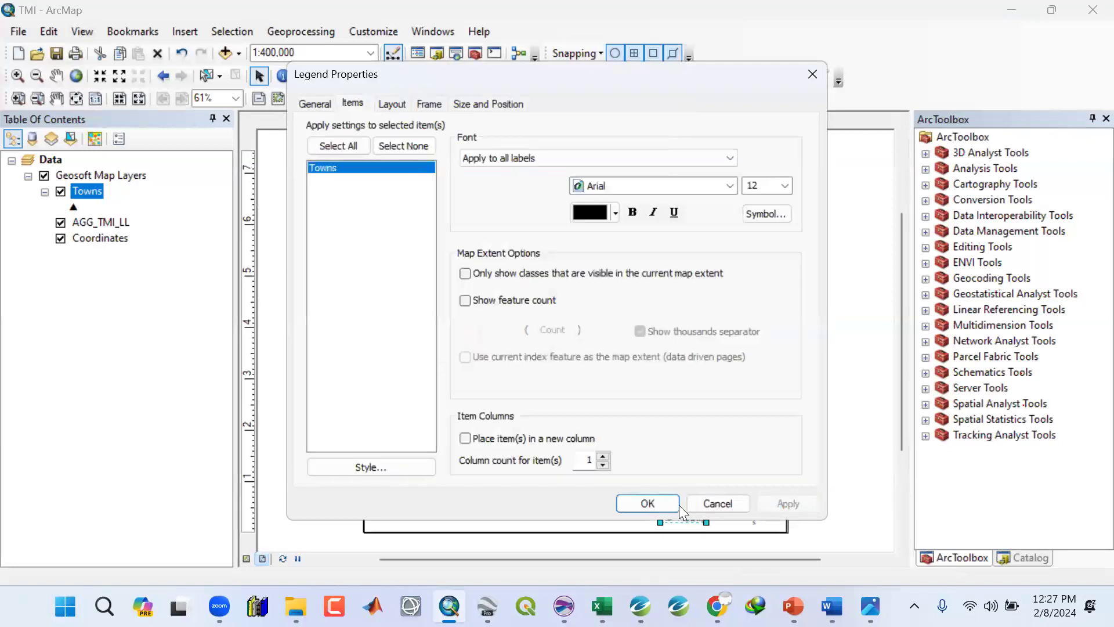
{"action": "left_click", "coordinate": [648, 503]}
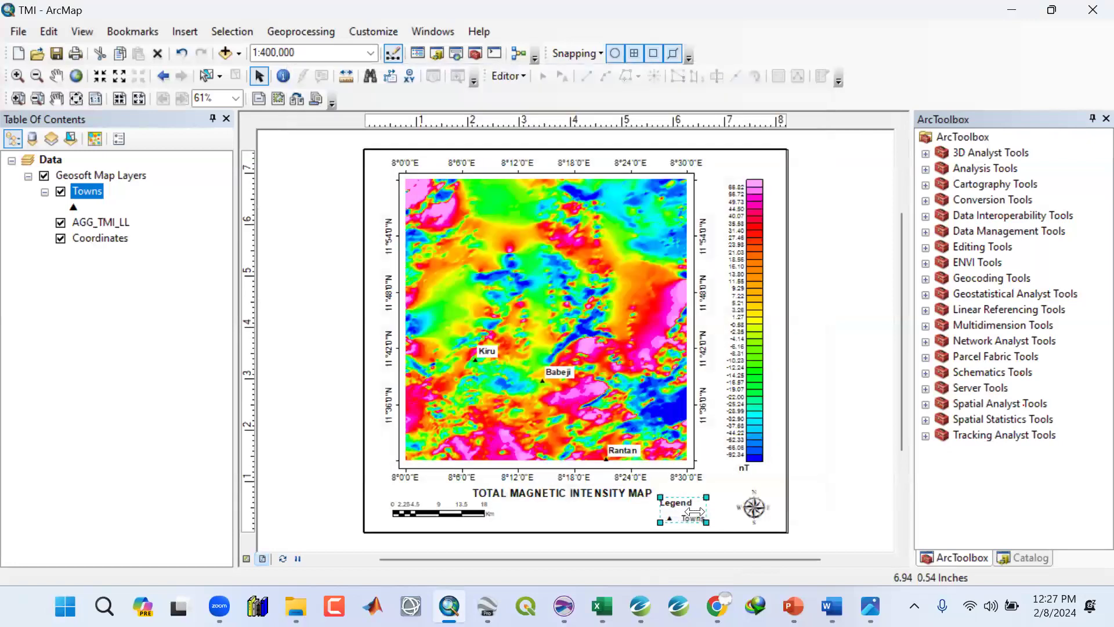
{"action": "left_click_drag", "start_coordinate": [694, 511], "coordinate": [695, 515]}
{"action": "left_click", "coordinate": [834, 493]}
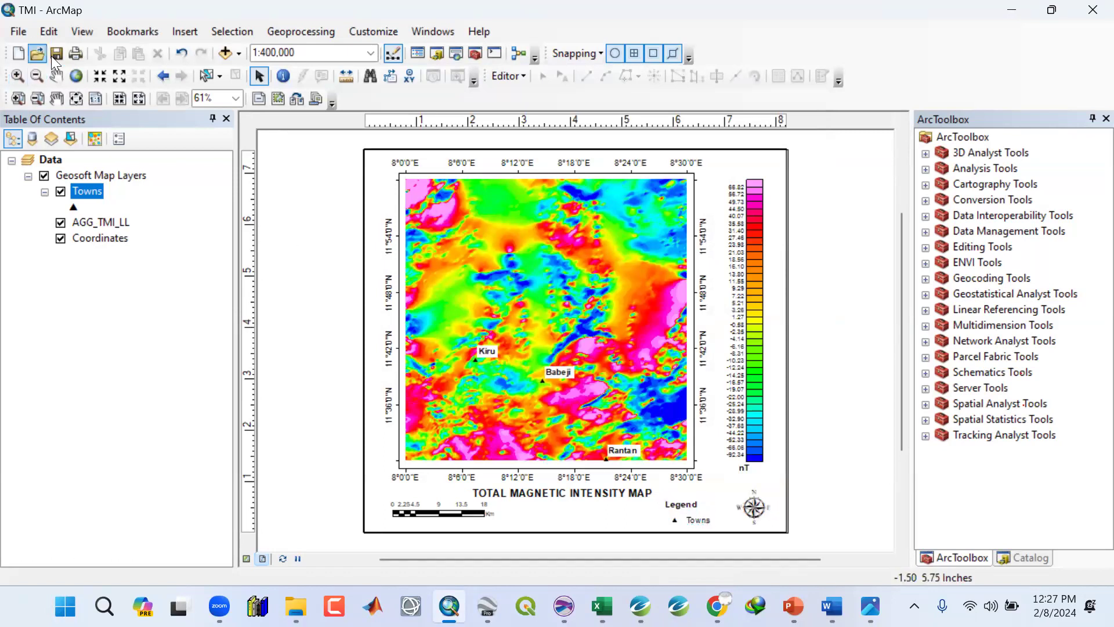
Export the map as a JPEG named TMI at 450 dpi into the Images folder.
{"action": "left_click", "coordinate": [21, 31]}
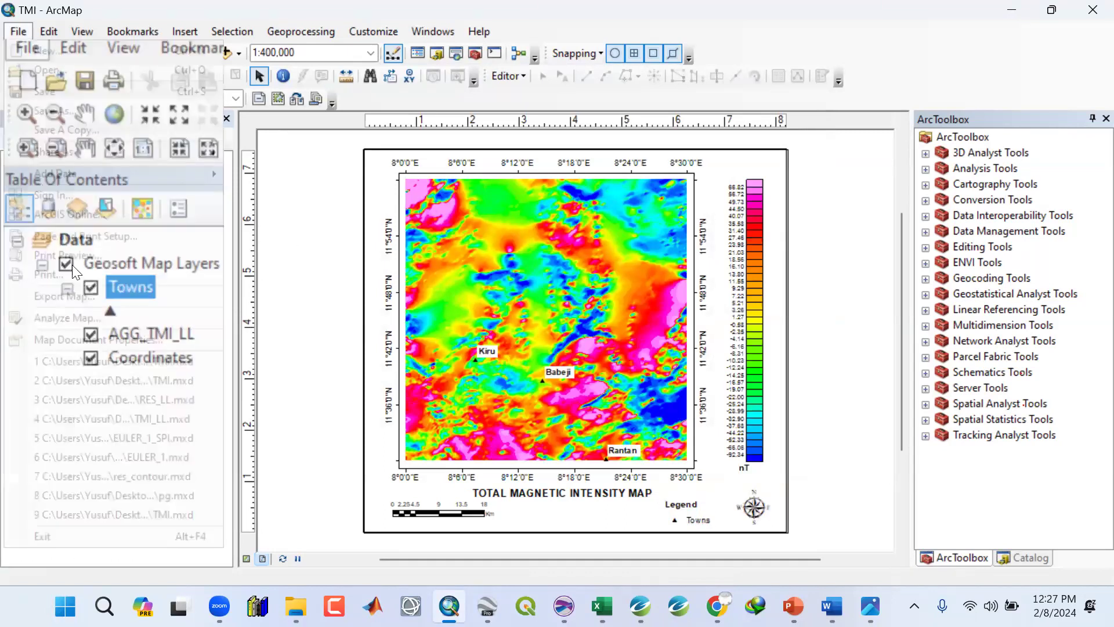
{"action": "left_click", "coordinate": [77, 295]}
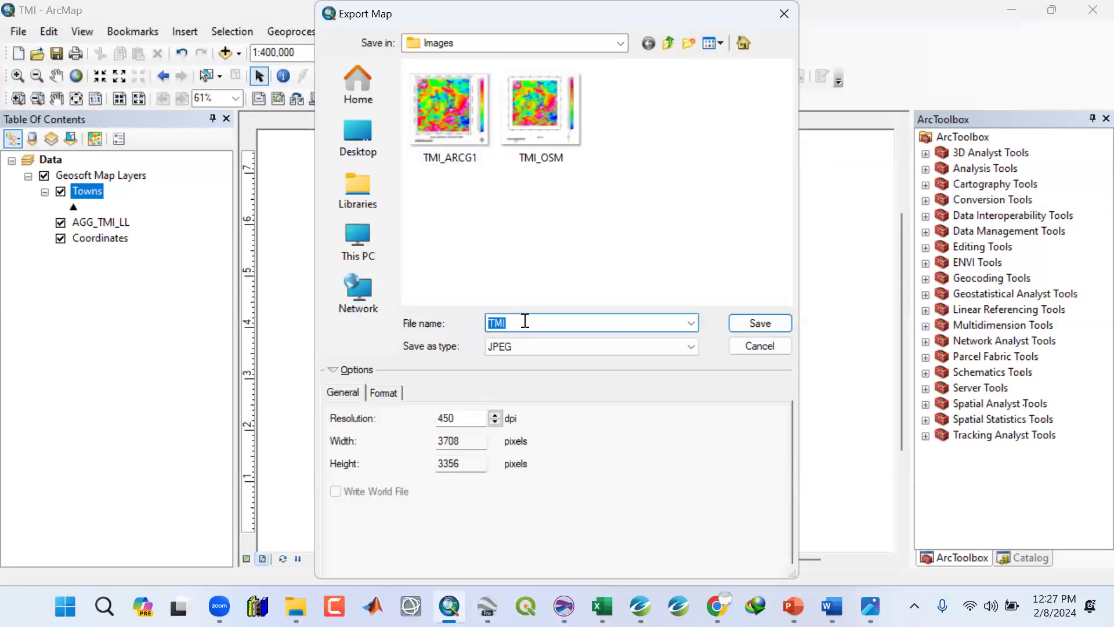
{"action": "left_click", "coordinate": [776, 323]}
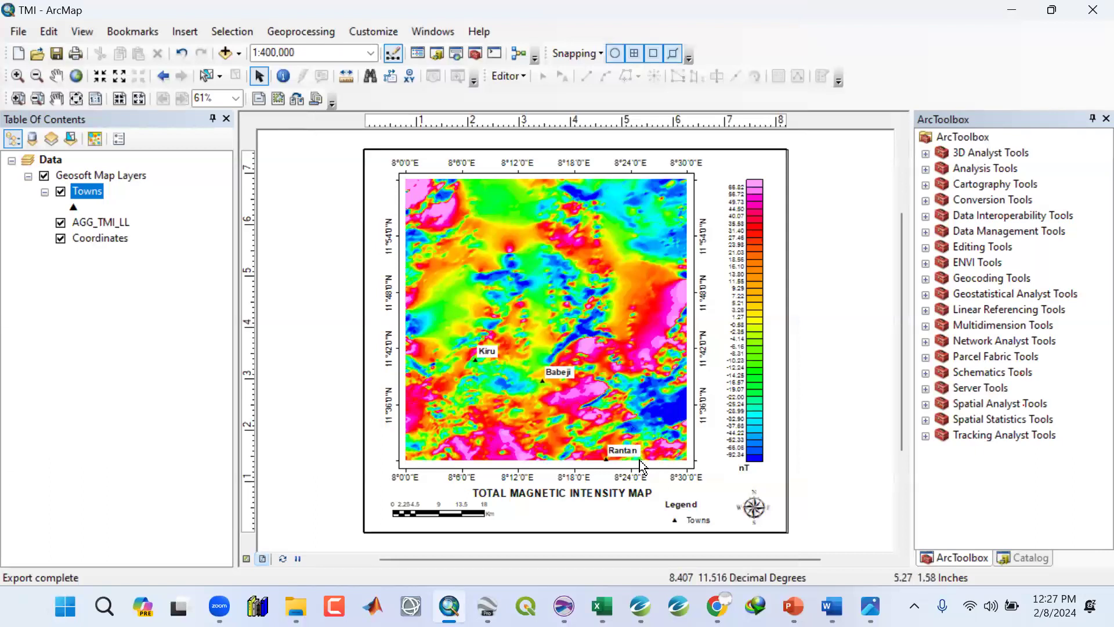
Open the exported TMI image from the Images folder and zoom in to inspect the town labels.
{"action": "left_click", "coordinate": [1012, 11]}
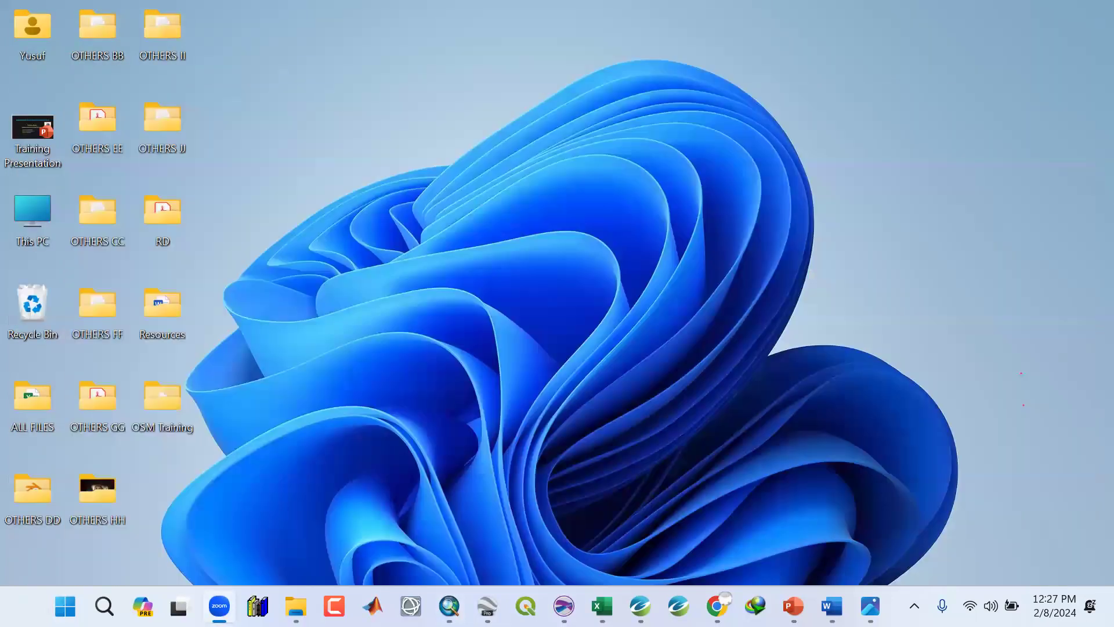
{"action": "left_click", "coordinate": [296, 606]}
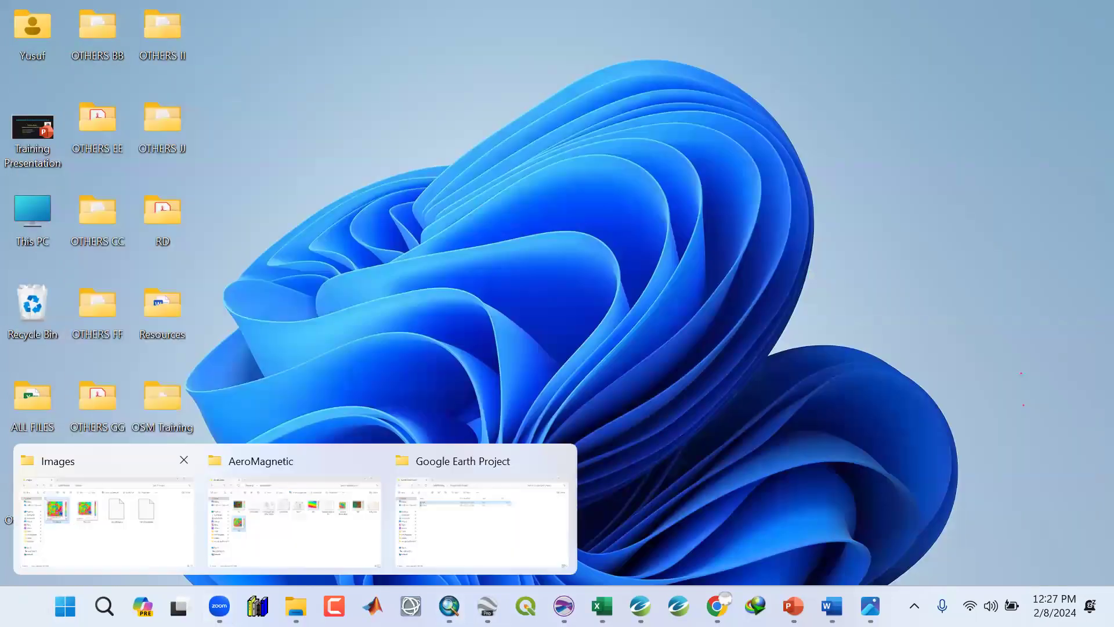
{"action": "left_click", "coordinate": [151, 503]}
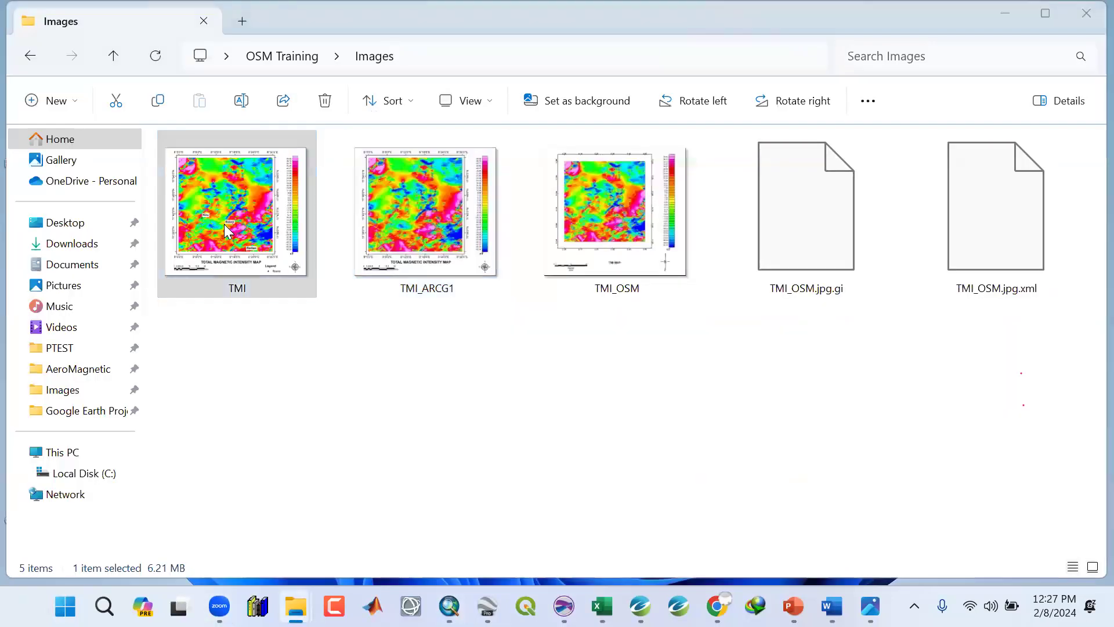
{"action": "double_click", "coordinate": [224, 224]}
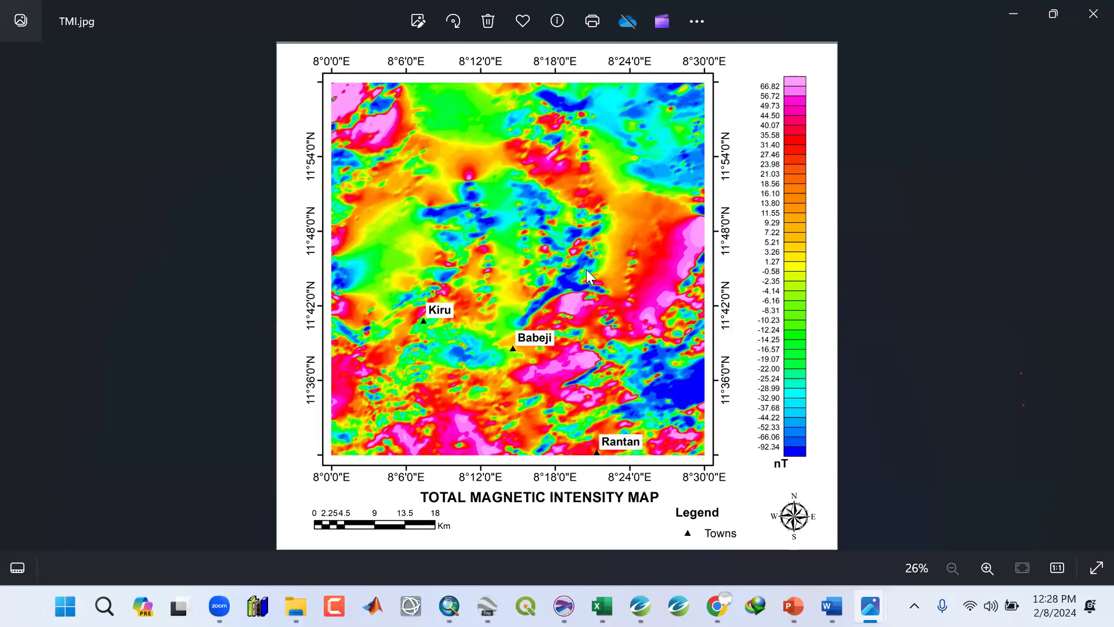
{"action": "scroll", "coordinate": [603, 290], "scroll_direction": "up", "scroll_amount": 3}
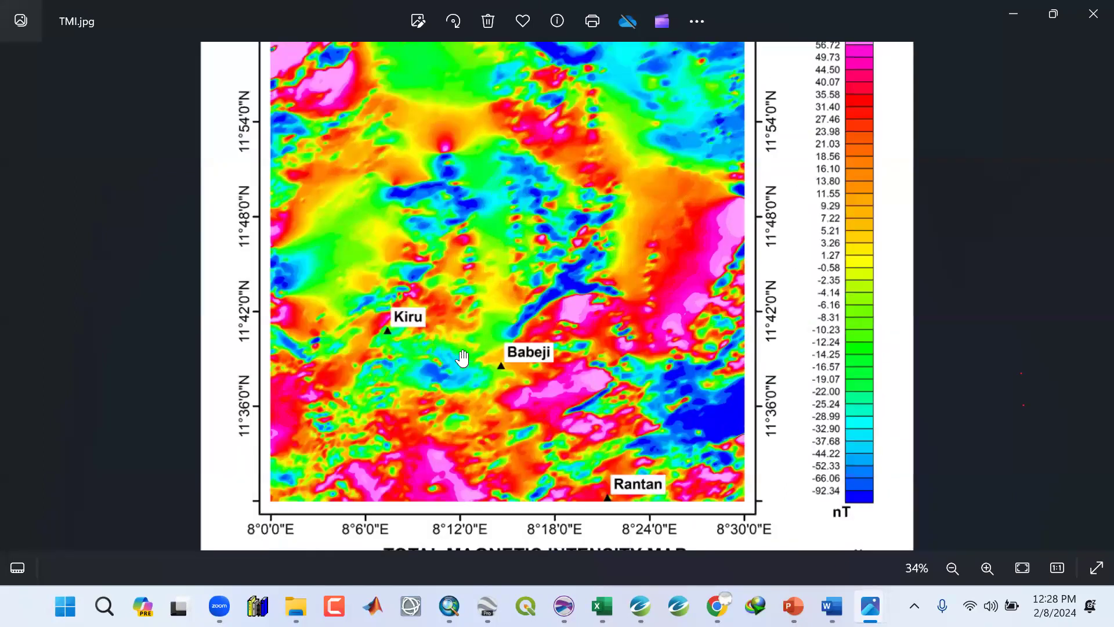
{"action": "scroll", "coordinate": [463, 360], "scroll_direction": "up", "scroll_amount": 4}
{"action": "scroll", "coordinate": [463, 359], "scroll_direction": "down", "scroll_amount": 1}
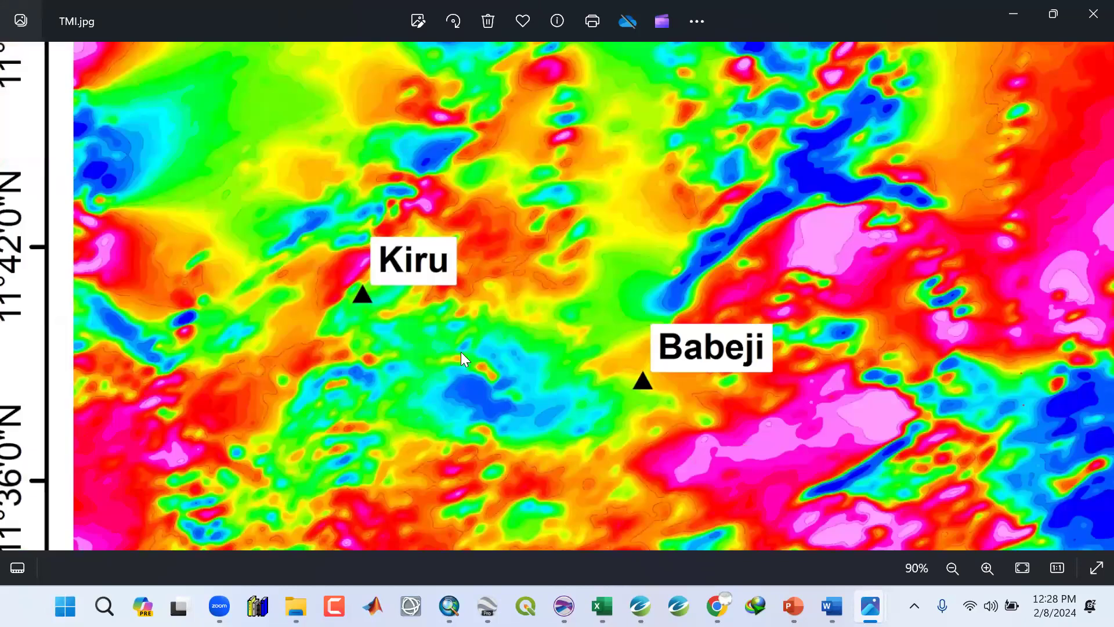
{"action": "scroll", "coordinate": [556, 313], "scroll_direction": "down", "scroll_amount": 6}
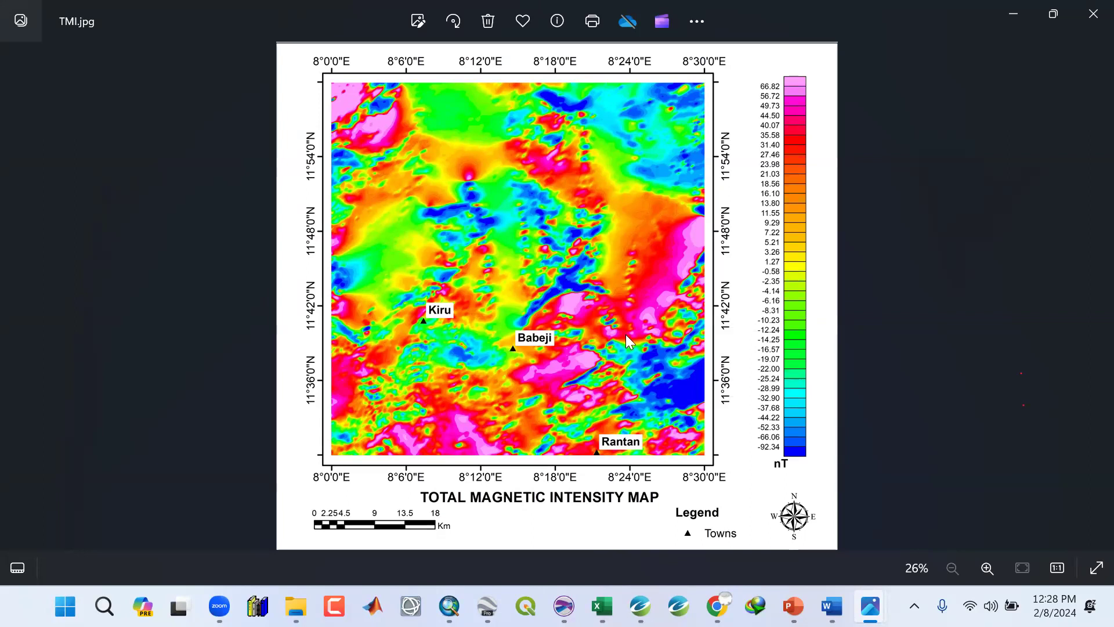
Close the image viewers and switch to the PowerPoint training presentation.
{"action": "left_click", "coordinate": [1087, 11]}
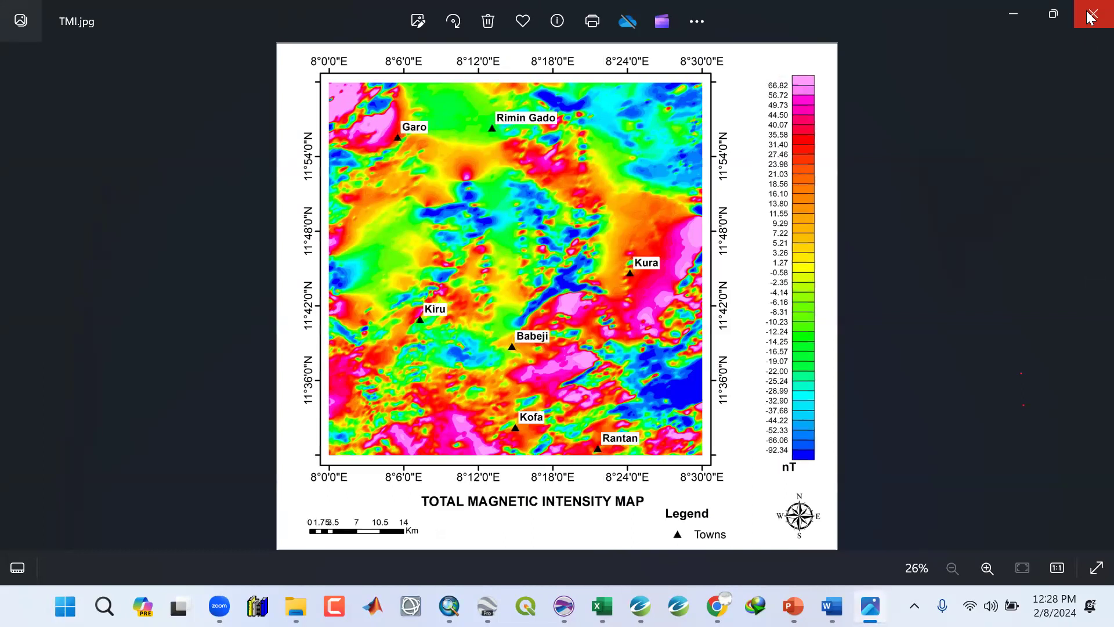
{"action": "left_click", "coordinate": [1090, 17]}
{"action": "left_click", "coordinate": [1006, 11]}
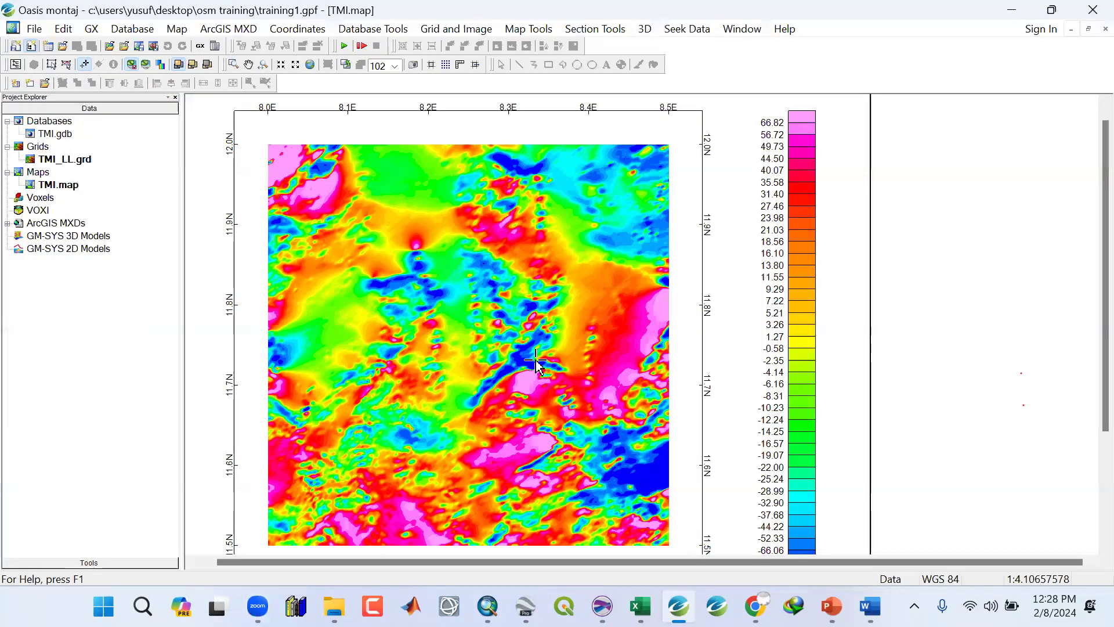
{"action": "scroll", "coordinate": [535, 360], "scroll_direction": "down", "scroll_amount": 1}
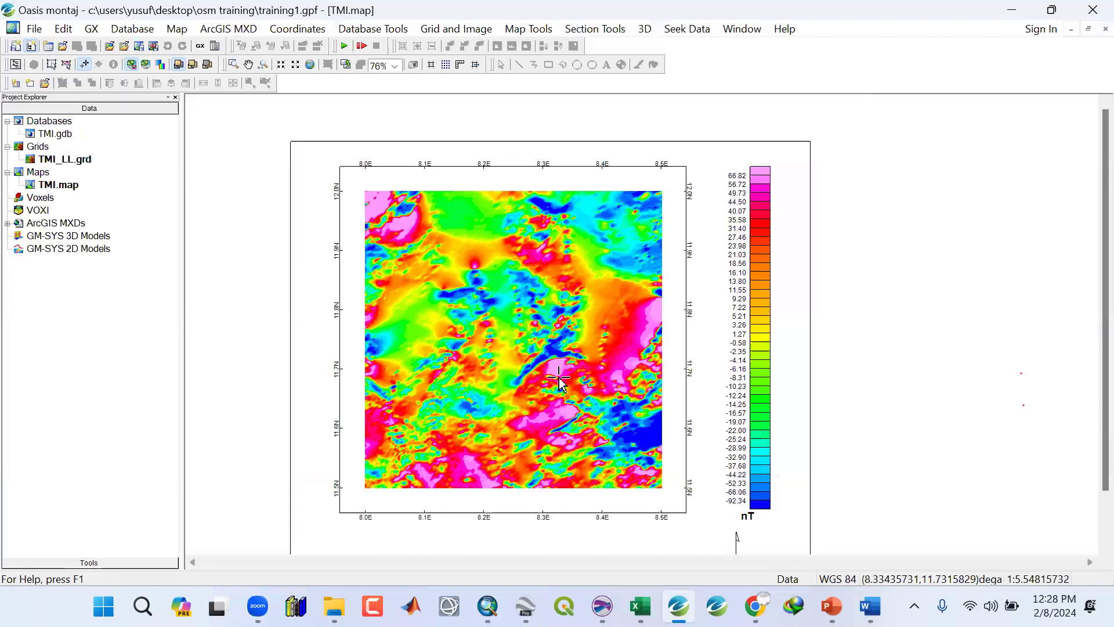
{"action": "left_click", "coordinate": [832, 606]}
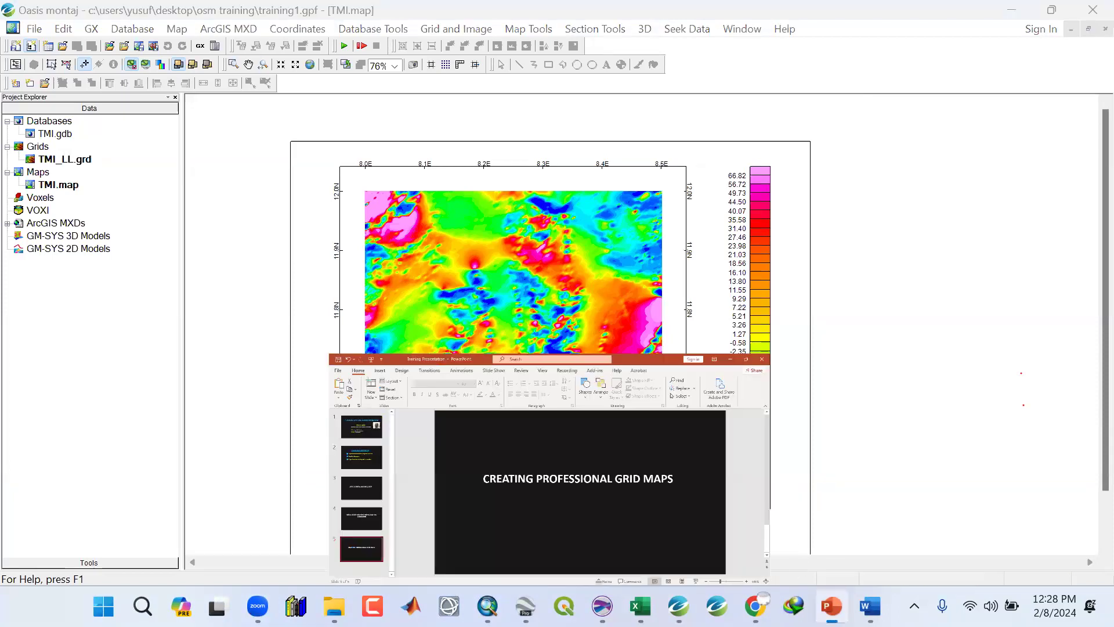
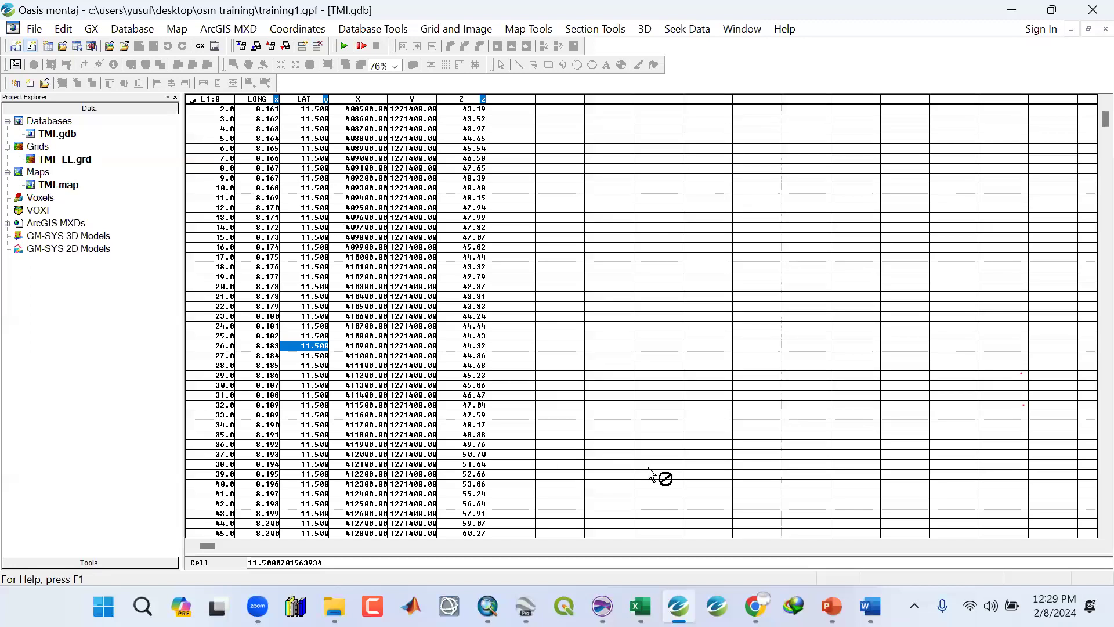
Switch to Excel, browse the Maps, Scatter and other chart type galleries, then minimize Excel.
{"action": "left_click", "coordinate": [641, 605]}
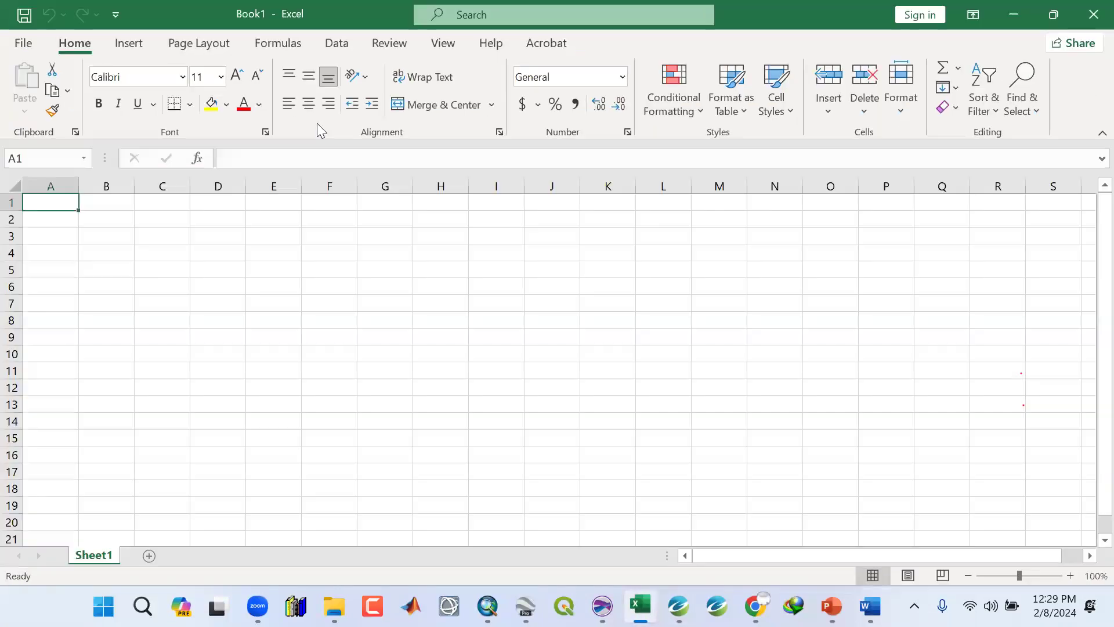
{"action": "left_click", "coordinate": [123, 46]}
{"action": "left_click", "coordinate": [559, 106]}
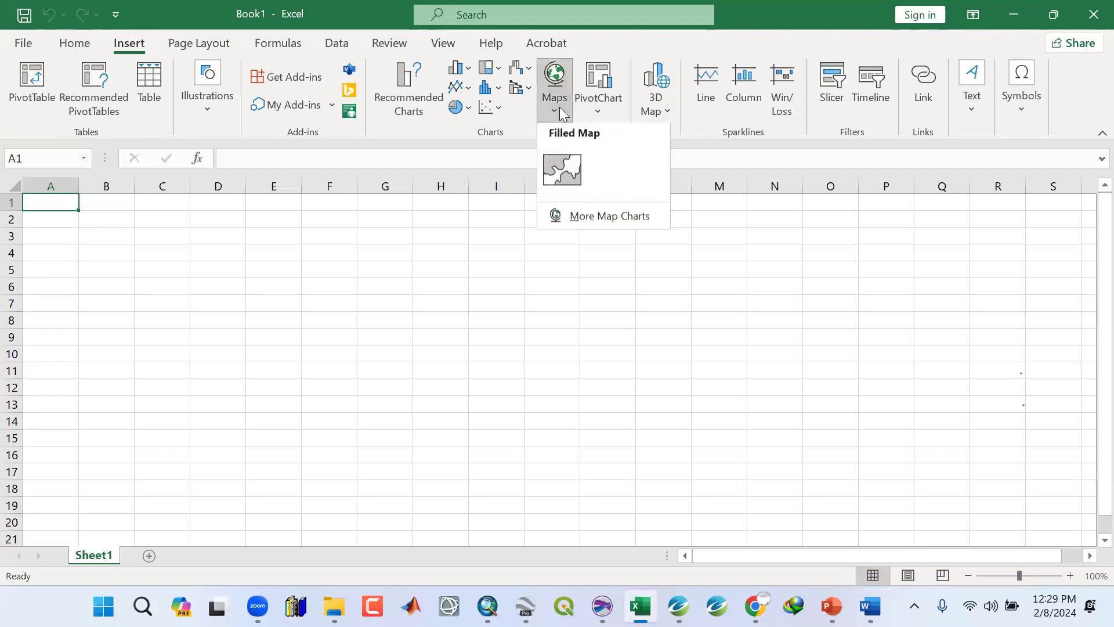
{"action": "left_click", "coordinate": [499, 106]}
{"action": "left_click", "coordinate": [499, 105]}
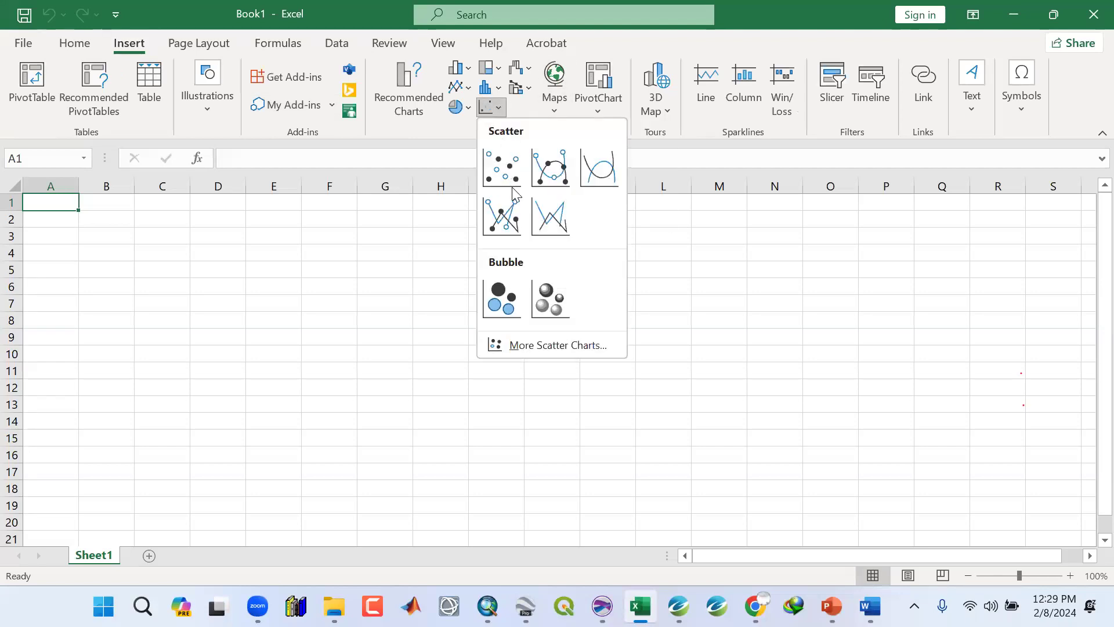
{"action": "left_click", "coordinate": [525, 70]}
{"action": "left_click", "coordinate": [525, 70]}
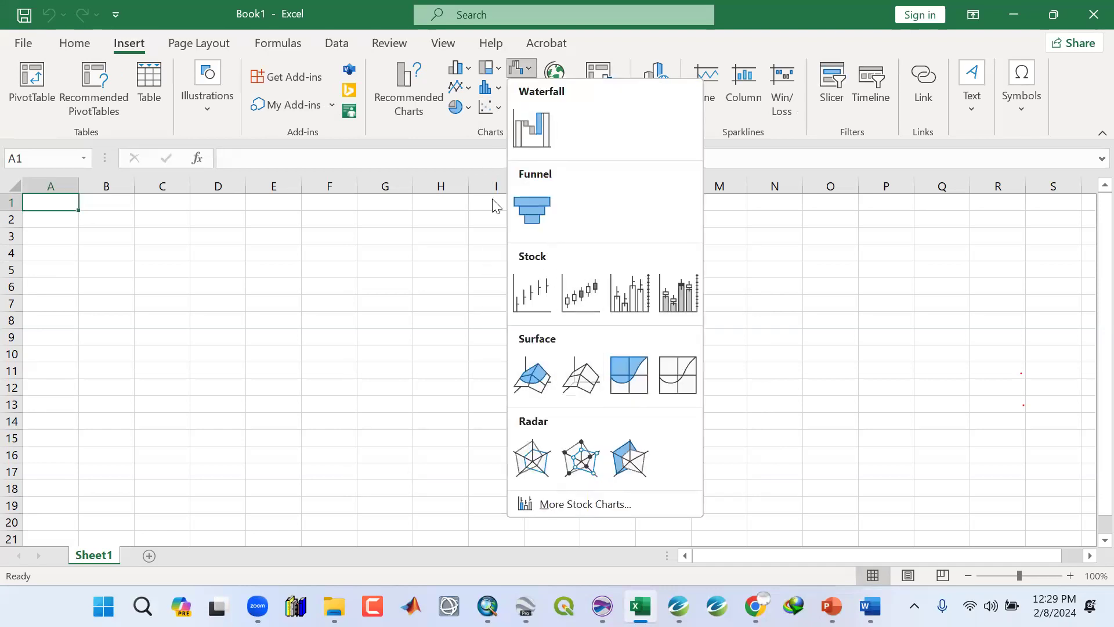
{"action": "left_click", "coordinate": [426, 128]}
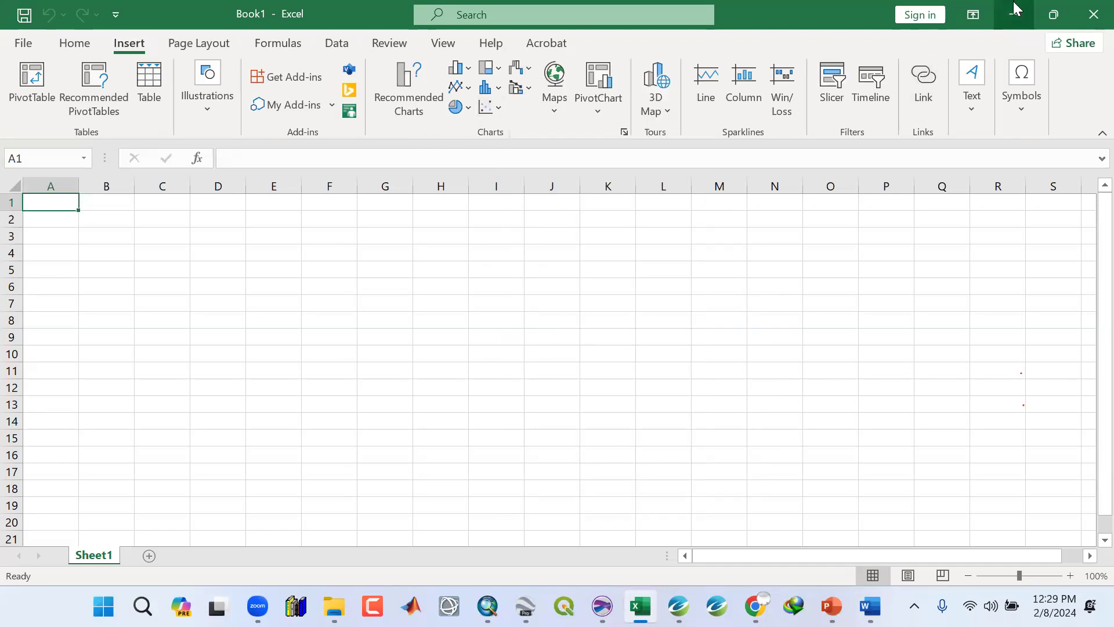
{"action": "left_click", "coordinate": [1021, 19]}
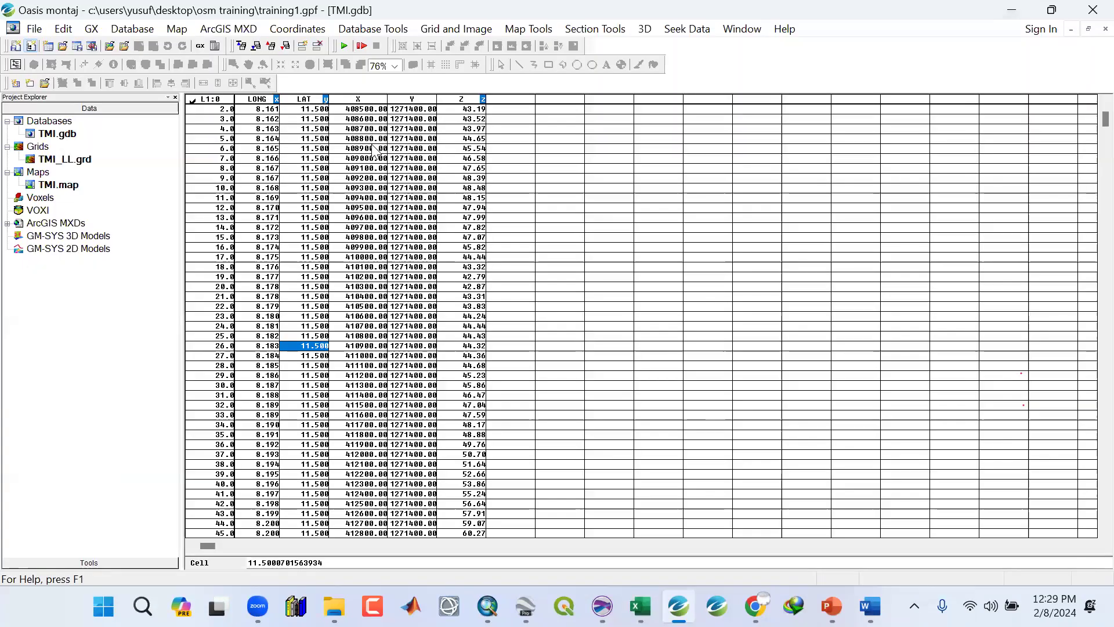
Inspect the X and Y coordinate values of the TMI database by selecting cells down the columns.
{"action": "left_click", "coordinate": [376, 197]}
{"action": "left_click", "coordinate": [371, 286]}
{"action": "left_click", "coordinate": [369, 355]}
{"action": "left_click", "coordinate": [367, 386]}
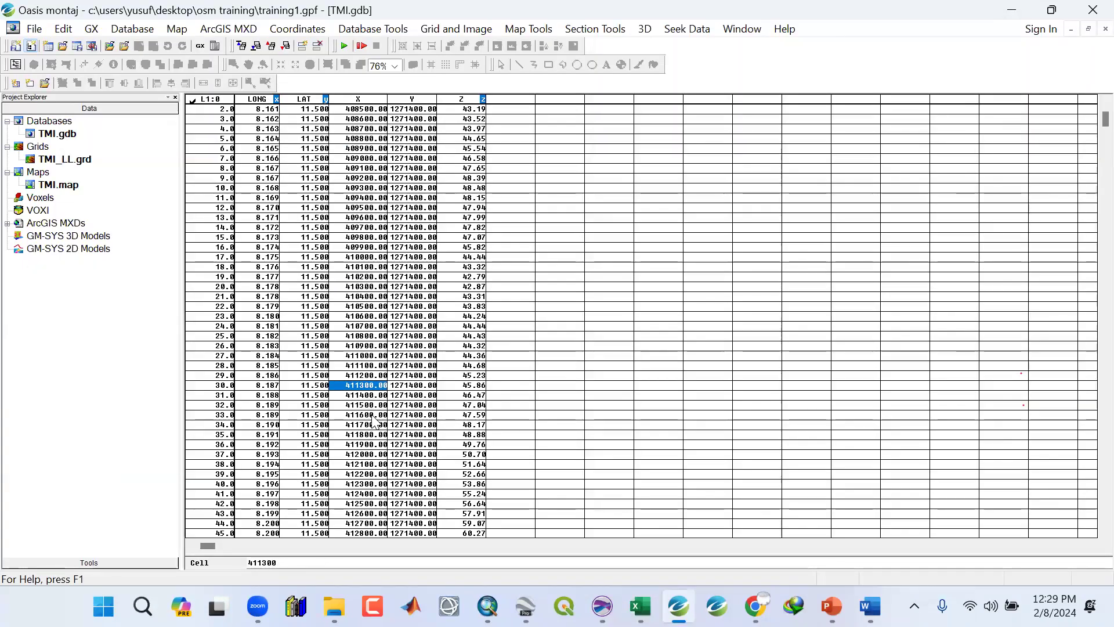
{"action": "left_click", "coordinate": [372, 434]}
{"action": "left_click", "coordinate": [365, 453]}
{"action": "left_click", "coordinate": [375, 386]}
{"action": "left_click", "coordinate": [362, 316]}
{"action": "left_click", "coordinate": [359, 207]}
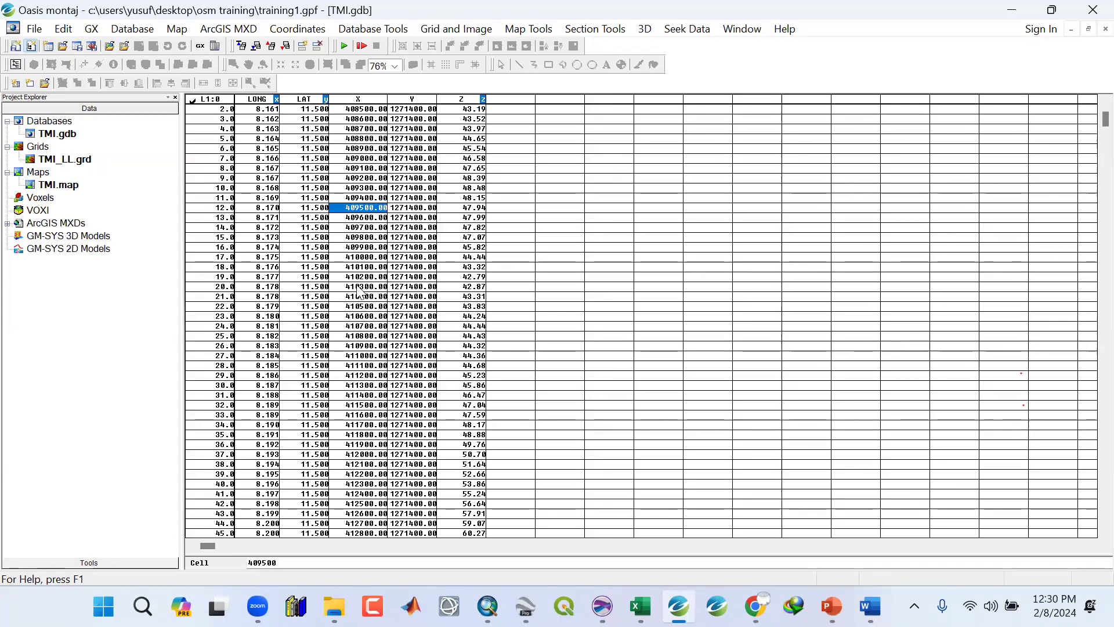
{"action": "key", "text": "Up"}
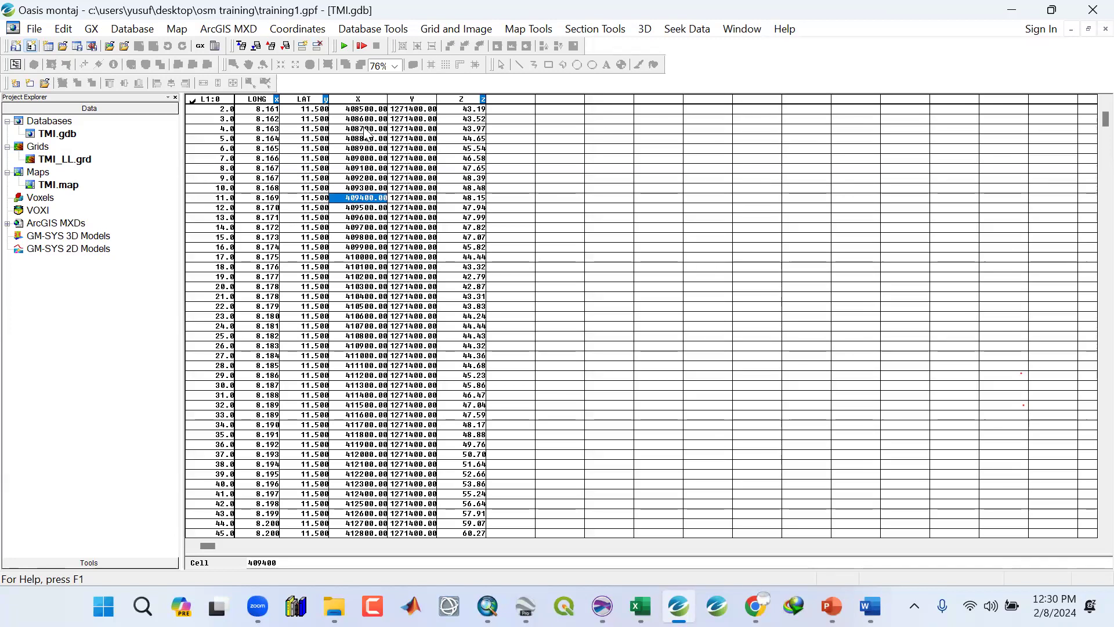
{"action": "left_click", "coordinate": [367, 128]}
{"action": "left_click", "coordinate": [366, 119]}
{"action": "left_click", "coordinate": [364, 109]}
{"action": "left_click", "coordinate": [356, 158]}
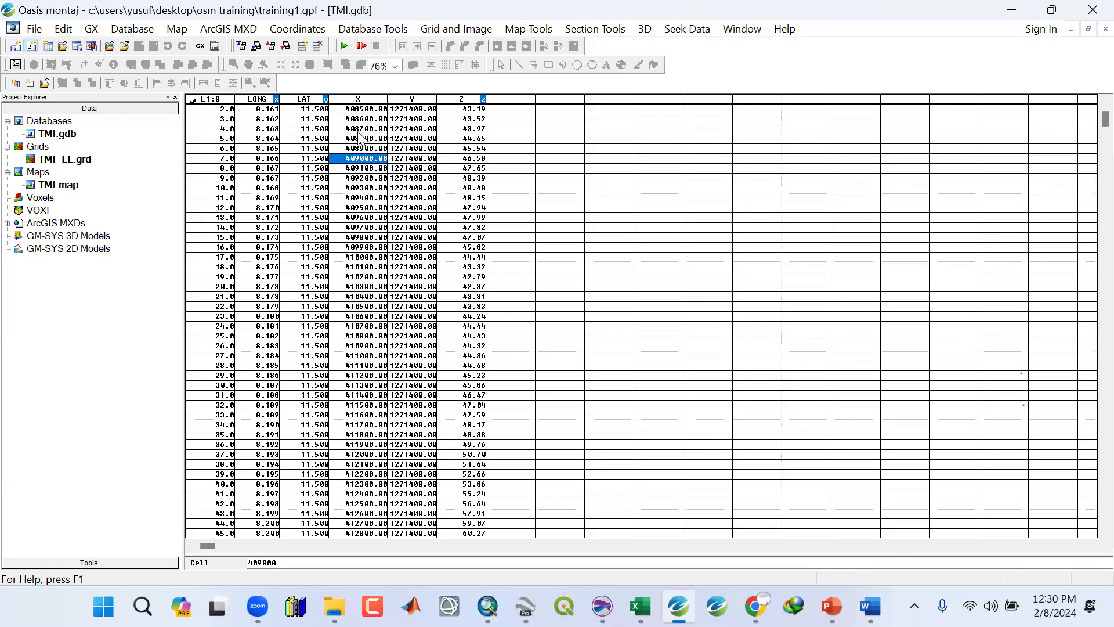
{"action": "left_click", "coordinate": [348, 99]}
{"action": "left_click", "coordinate": [415, 110]}
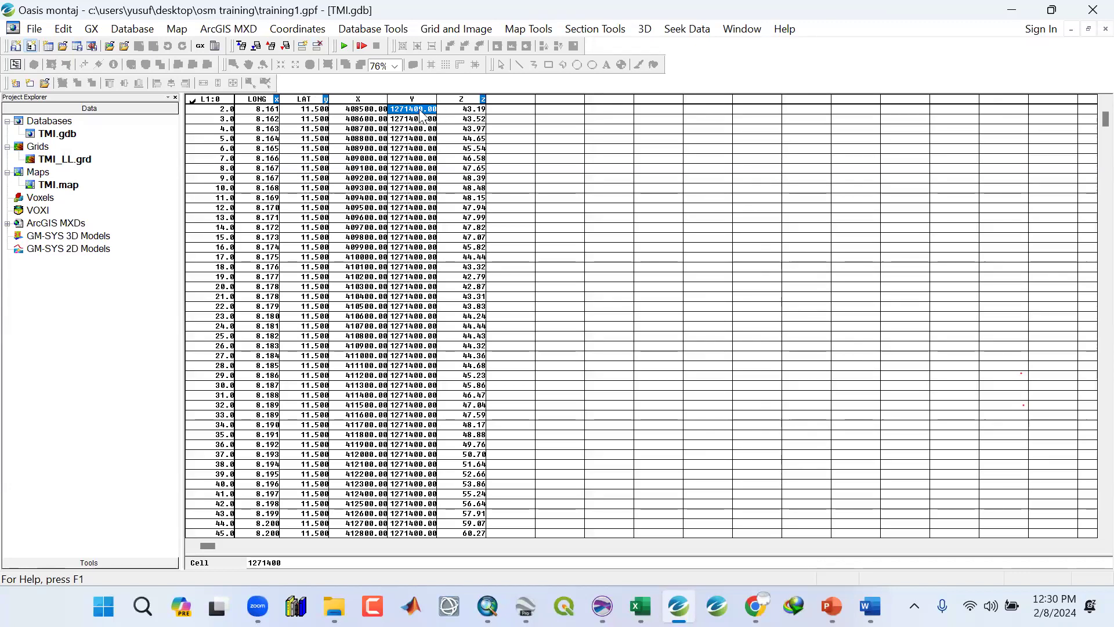
Step between the X, Y and Z columns of the first rows to read their full cell values.
{"action": "key", "text": "Right"}
{"action": "key", "text": "Left"}
{"action": "key", "text": "Left"}
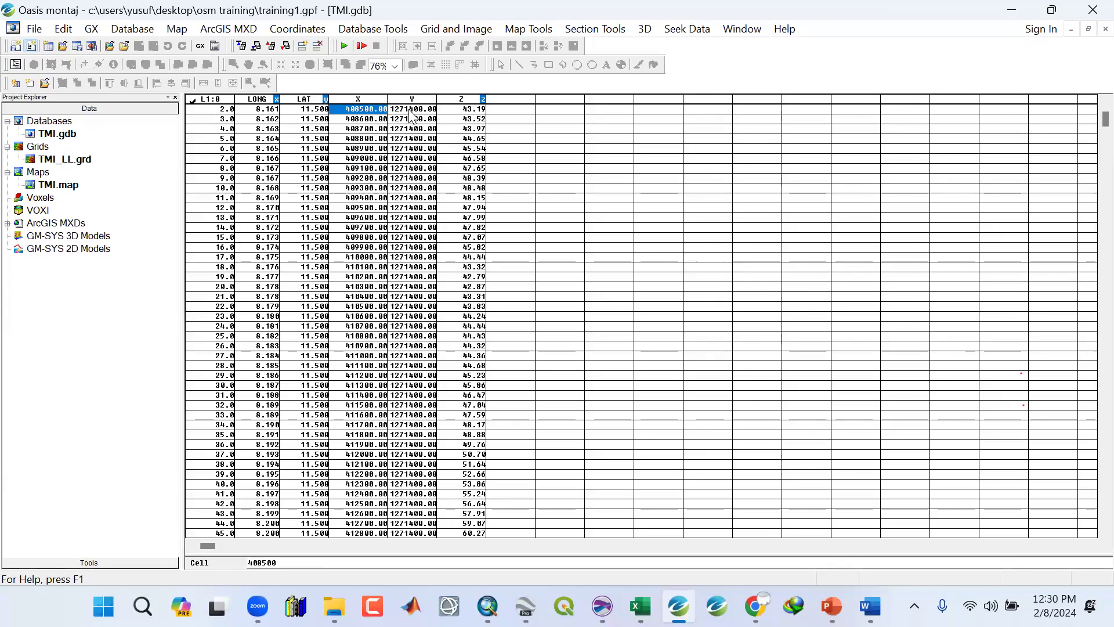
{"action": "key", "text": "Right"}
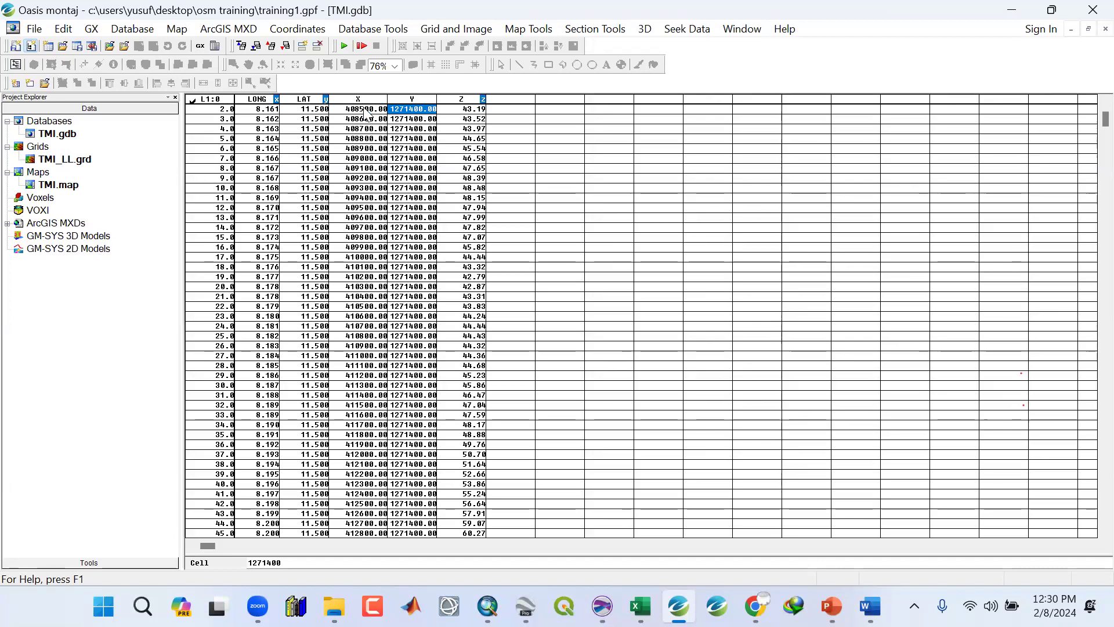
{"action": "key", "text": "Left"}
{"action": "key", "text": "Right"}
{"action": "key", "text": "Left"}
{"action": "key", "text": "Right"}
{"action": "key", "text": "Left"}
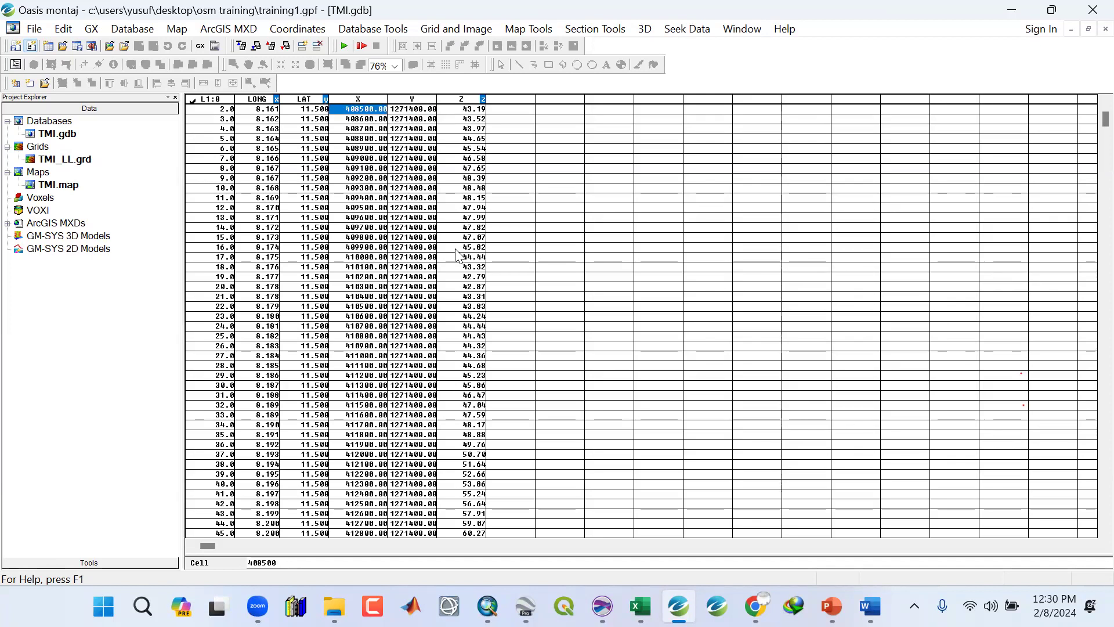
{"action": "key", "text": "Right"}
{"action": "key", "text": "Right"}
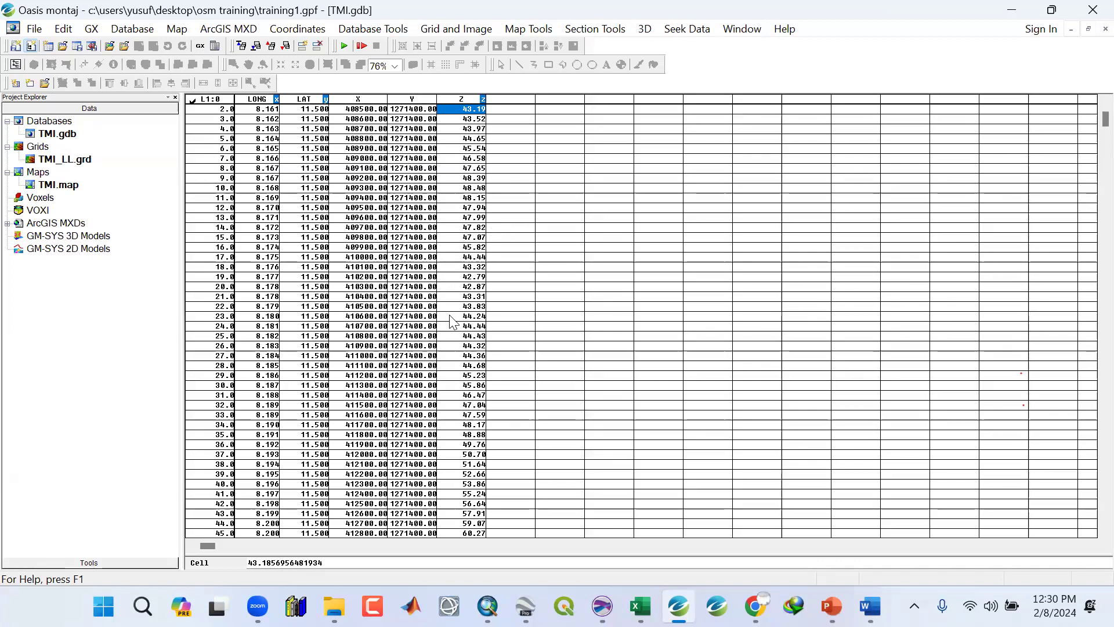
{"action": "key", "text": "Down"}
{"action": "key", "text": "Down"}
{"action": "key", "text": "Down"}
{"action": "key", "text": "Down"}
{"action": "key", "text": "Down"}
{"action": "key", "text": "Down"}
{"action": "key", "text": "Down"}
{"action": "key", "text": "Down"}
{"action": "key", "text": "Down"}
{"action": "key", "text": "Down"}
{"action": "key", "text": "Down"}
{"action": "key", "text": "Down"}
{"action": "key", "text": "Down"}
{"action": "key", "text": "Down"}
{"action": "key", "text": "Down"}
{"action": "key", "text": "Down"}
{"action": "key", "text": "Down"}
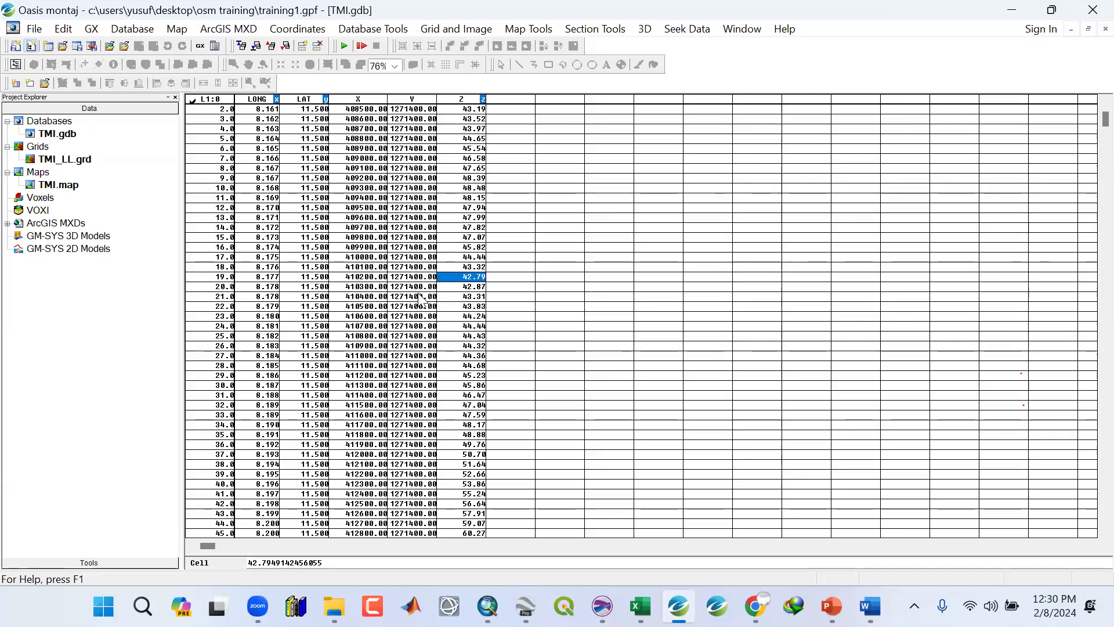
Examine the Y and X coordinate cells further down the TMI database spreadsheet.
{"action": "left_click", "coordinate": [406, 278]}
{"action": "left_click", "coordinate": [403, 308]}
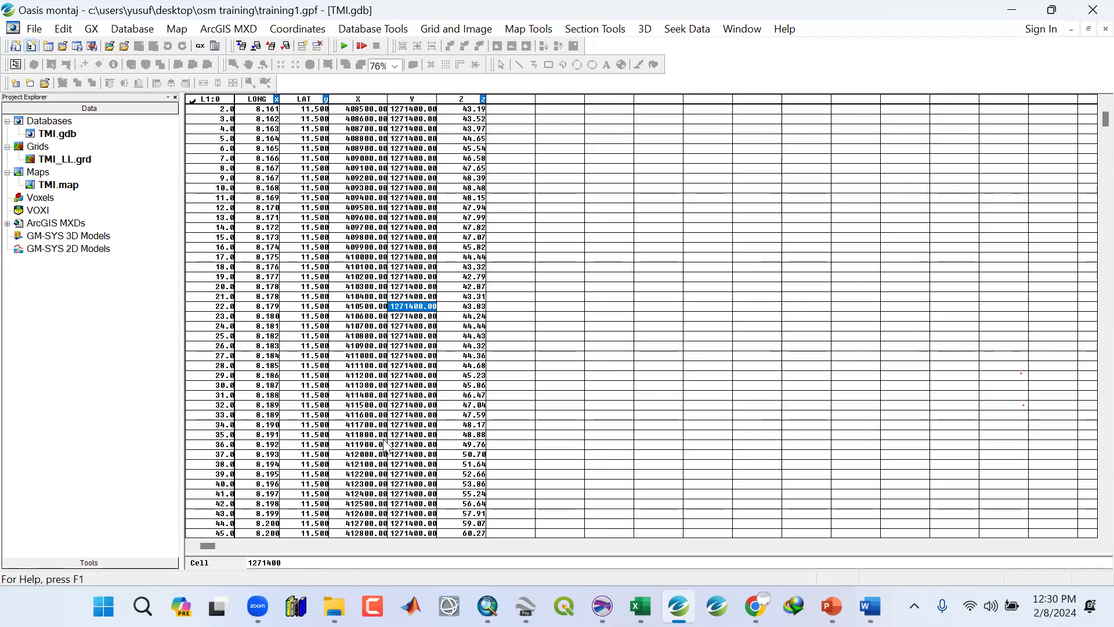
{"action": "left_click", "coordinate": [404, 405]}
{"action": "left_click", "coordinate": [393, 441]}
{"action": "left_click_drag", "start_coordinate": [402, 462], "coordinate": [404, 454]}
{"action": "left_click", "coordinate": [405, 412]}
{"action": "left_click", "coordinate": [403, 328]}
{"action": "left_click_drag", "start_coordinate": [213, 102], "coordinate": [250, 119]}
{"action": "left_click_drag", "start_coordinate": [290, 129], "coordinate": [381, 152]}
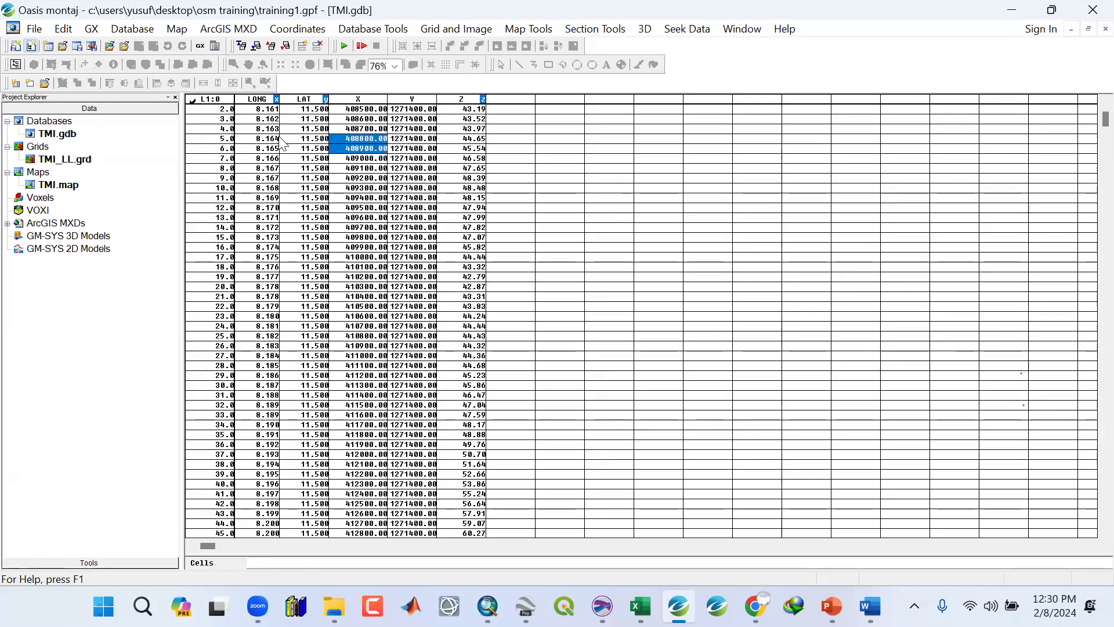
{"action": "left_click", "coordinate": [212, 111]}
{"action": "mouse_move", "coordinate": [213, 125]}
{"action": "left_mouse_down"}
{"action": "mouse_move", "coordinate": [229, 277]}
{"action": "mouse_move", "coordinate": [215, 243]}
{"action": "mouse_move", "coordinate": [214, 116]}
{"action": "left_mouse_up"}
Check the X and Y coordinates of individual rows by selecting cells in the middle of the table.
{"action": "left_click", "coordinate": [253, 278]}
{"action": "left_click", "coordinate": [348, 209]}
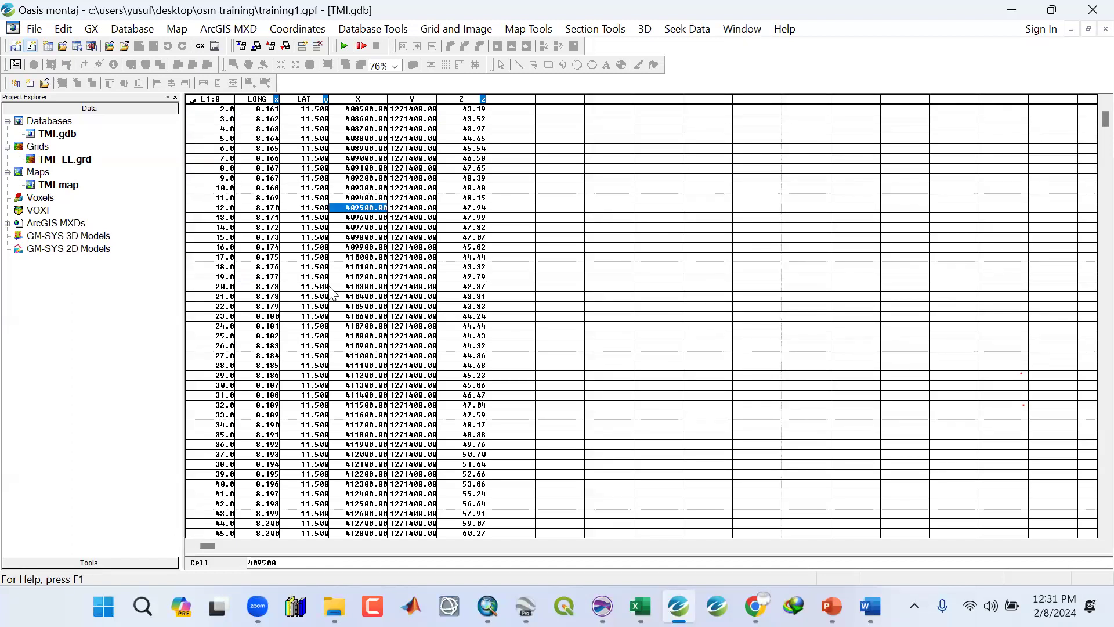
{"action": "left_click", "coordinate": [332, 288]}
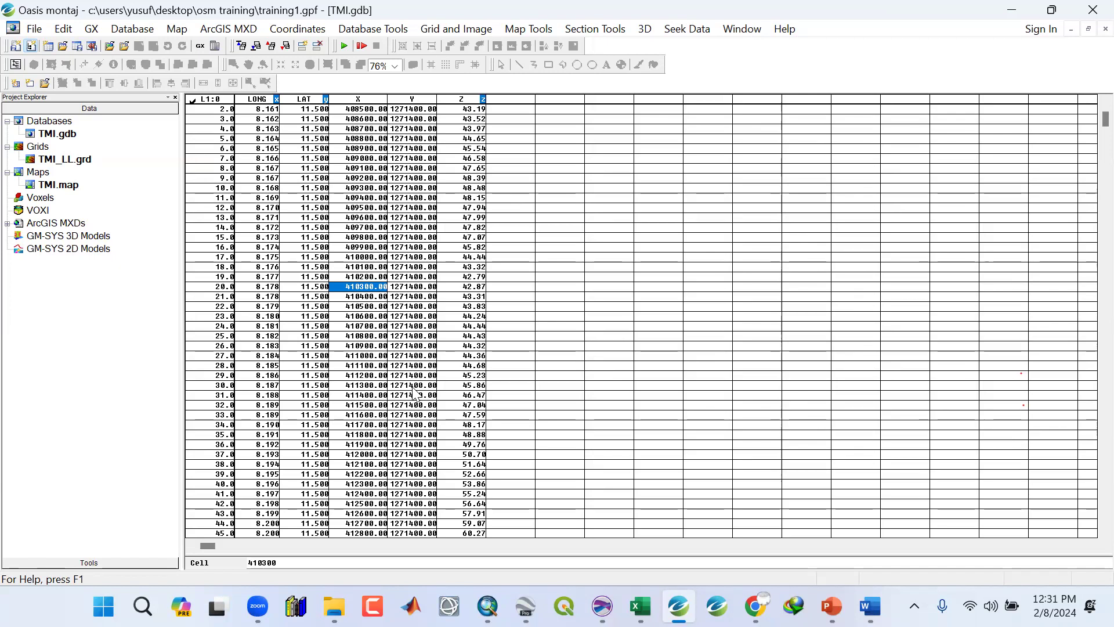
{"action": "left_click", "coordinate": [408, 329]}
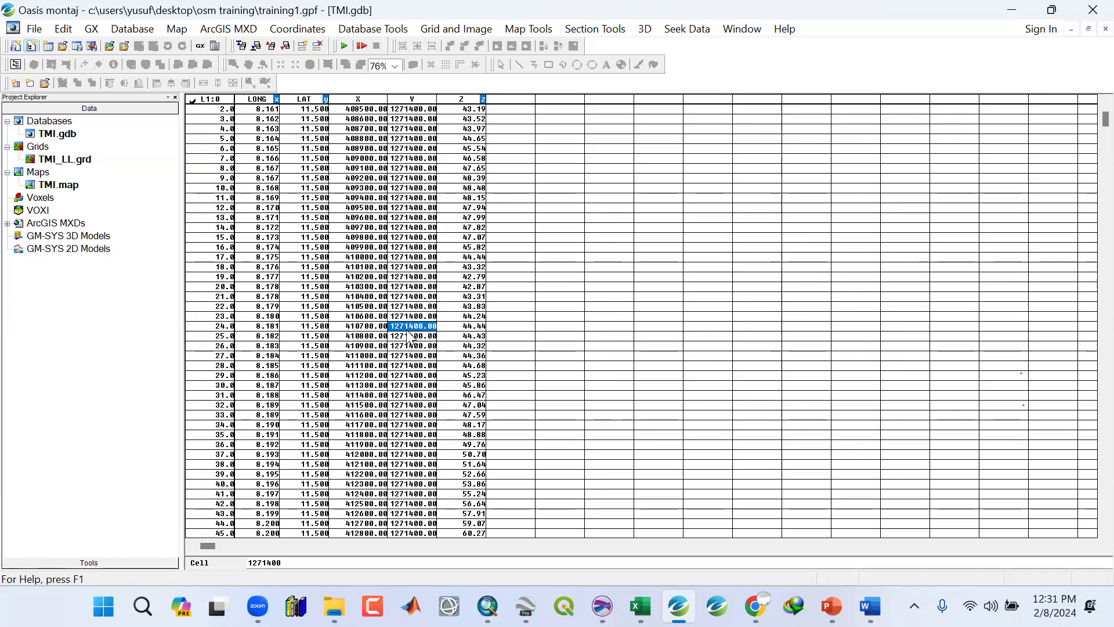
{"action": "left_click", "coordinate": [413, 355]}
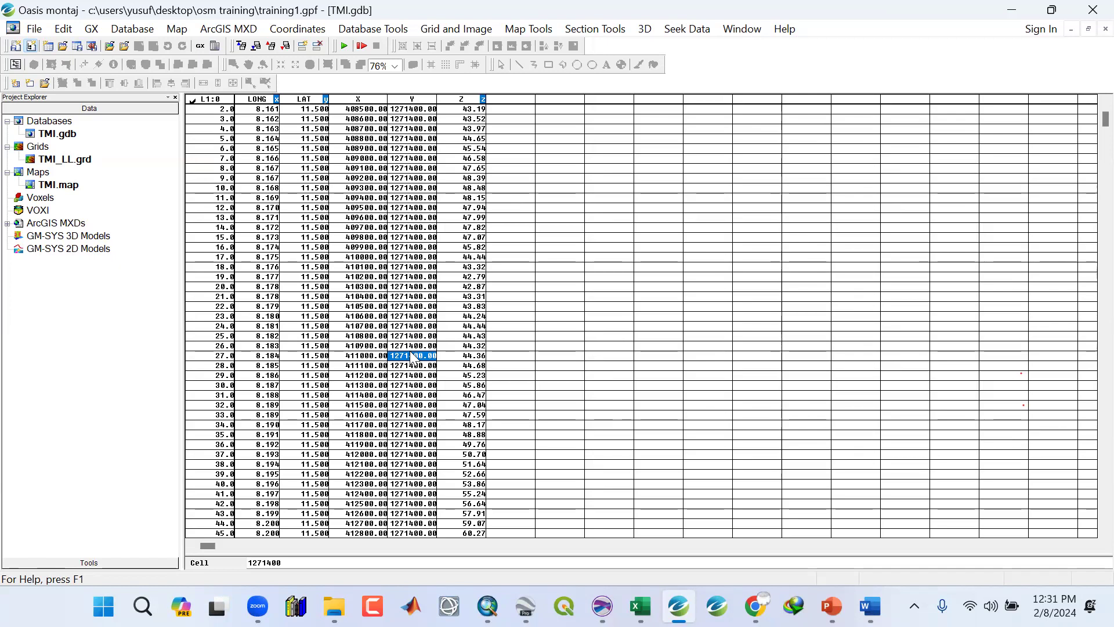
{"action": "left_click", "coordinate": [412, 426]}
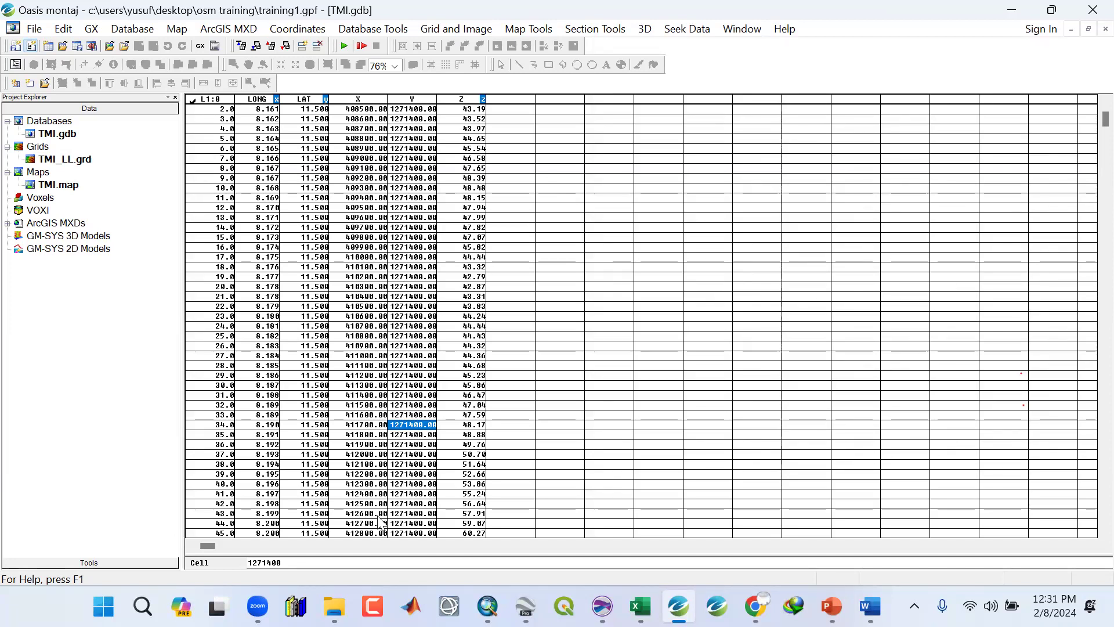
{"action": "left_click", "coordinate": [363, 297]}
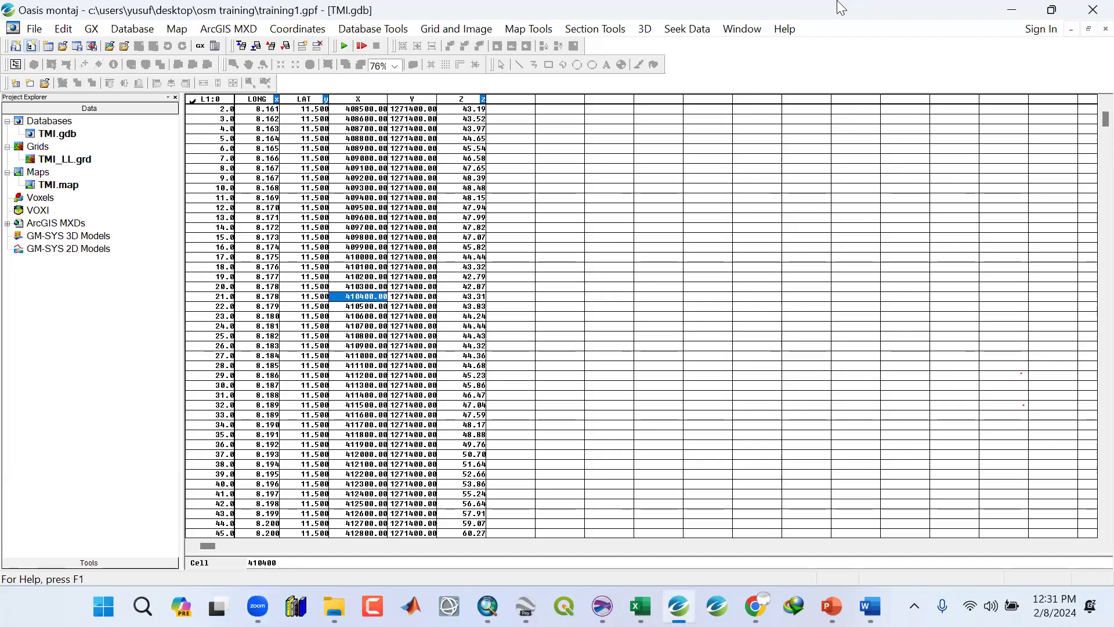
View the Creating Professional Grid Maps slide in the presentation, then return to the database and select coordinate cells.
{"action": "left_click", "coordinate": [832, 605]}
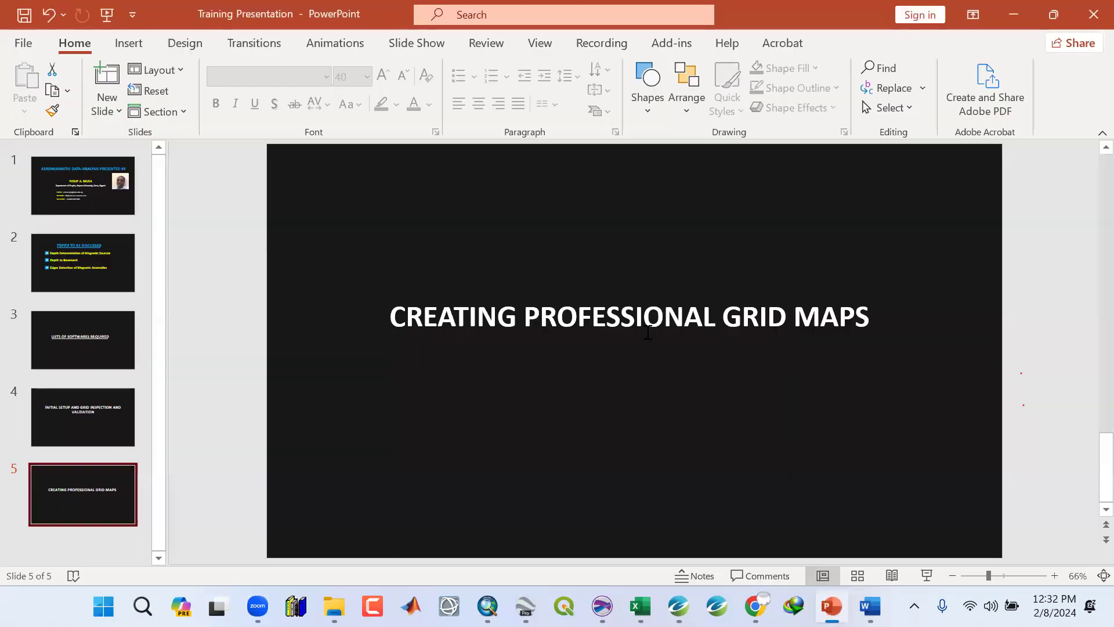
{"action": "left_click", "coordinate": [1013, 9]}
{"action": "left_click", "coordinate": [389, 218]}
{"action": "left_click", "coordinate": [355, 326]}
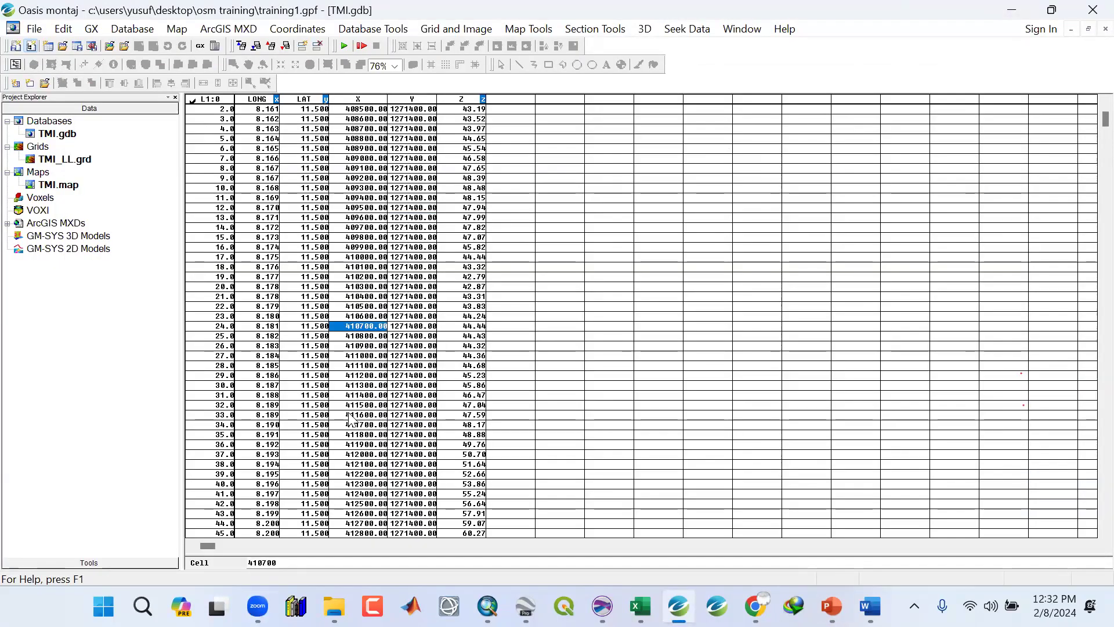
{"action": "left_click_drag", "start_coordinate": [350, 414], "coordinate": [301, 414]}
{"action": "left_click", "coordinate": [412, 286]}
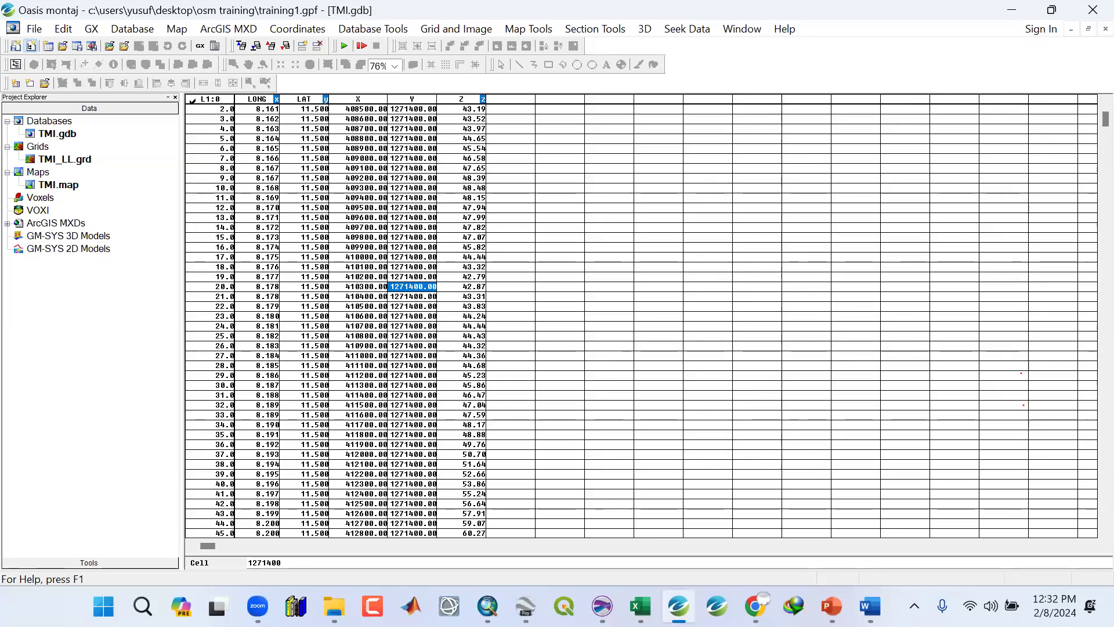
Browse the AeroMagnetic folder's finished map images, open the REG map preview, then close it and return.
{"action": "key", "text": "alt+Tab"}
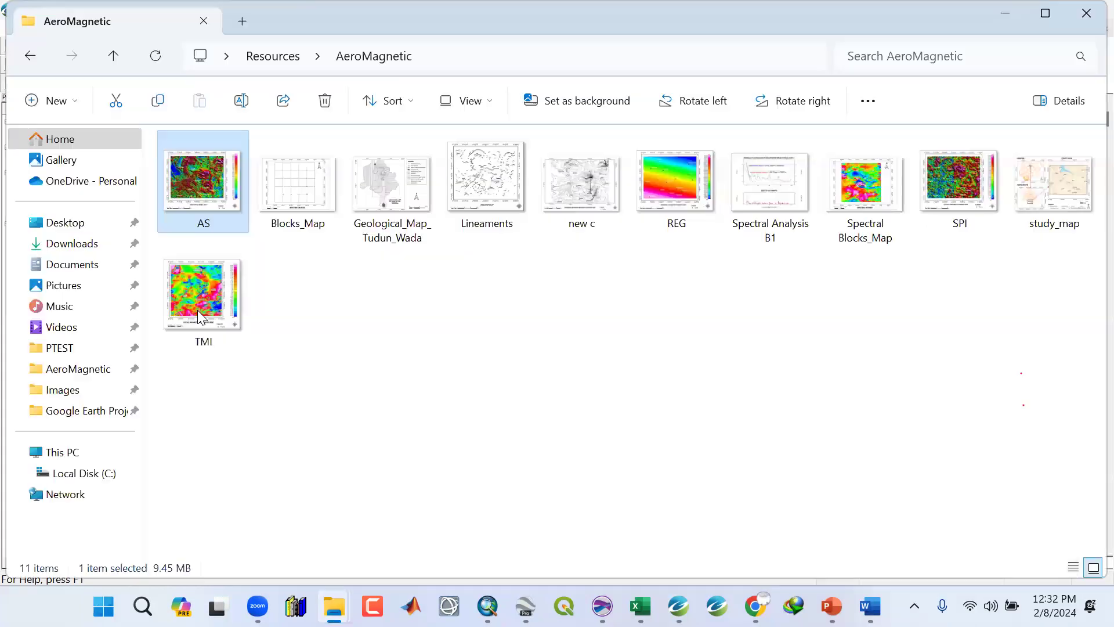
{"action": "left_click", "coordinate": [850, 198]}
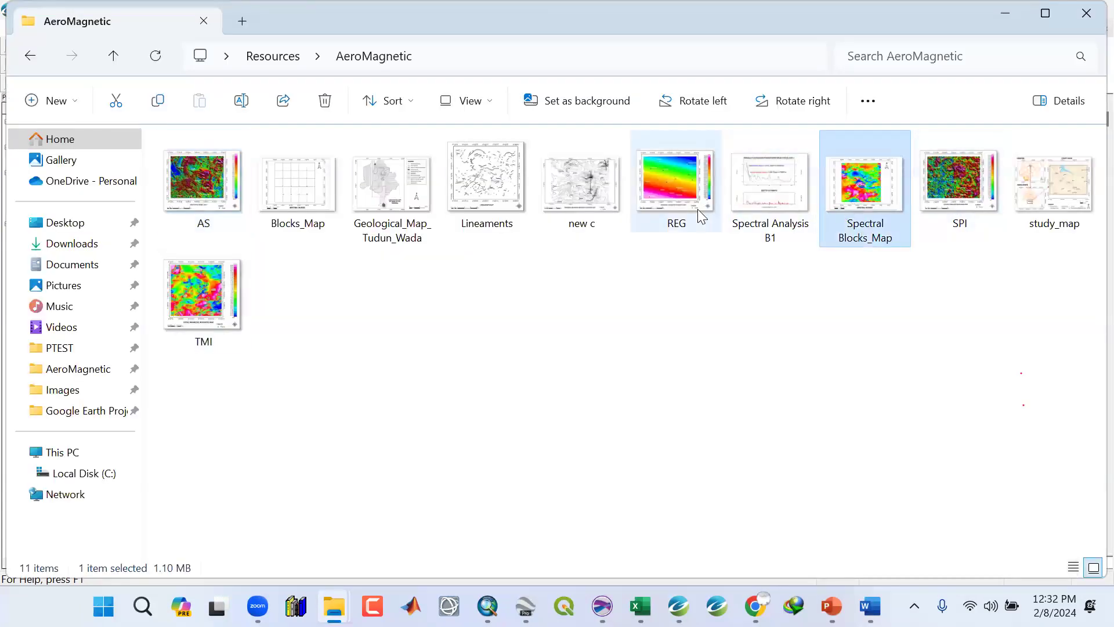
{"action": "left_click", "coordinate": [681, 201]}
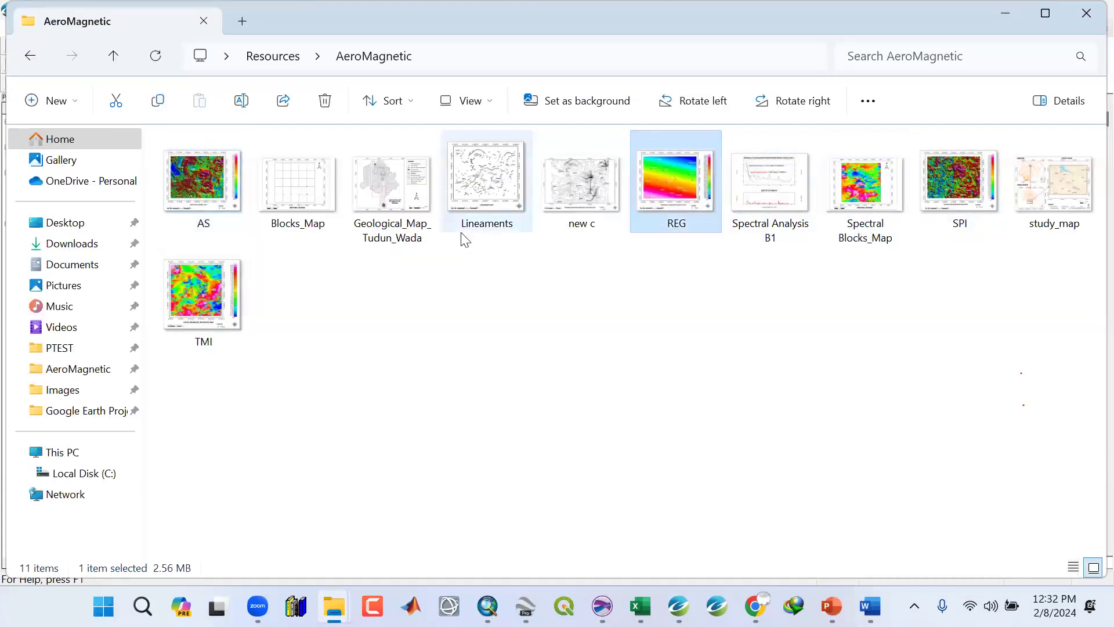
{"action": "left_click", "coordinate": [947, 201]}
{"action": "left_click", "coordinate": [660, 207]}
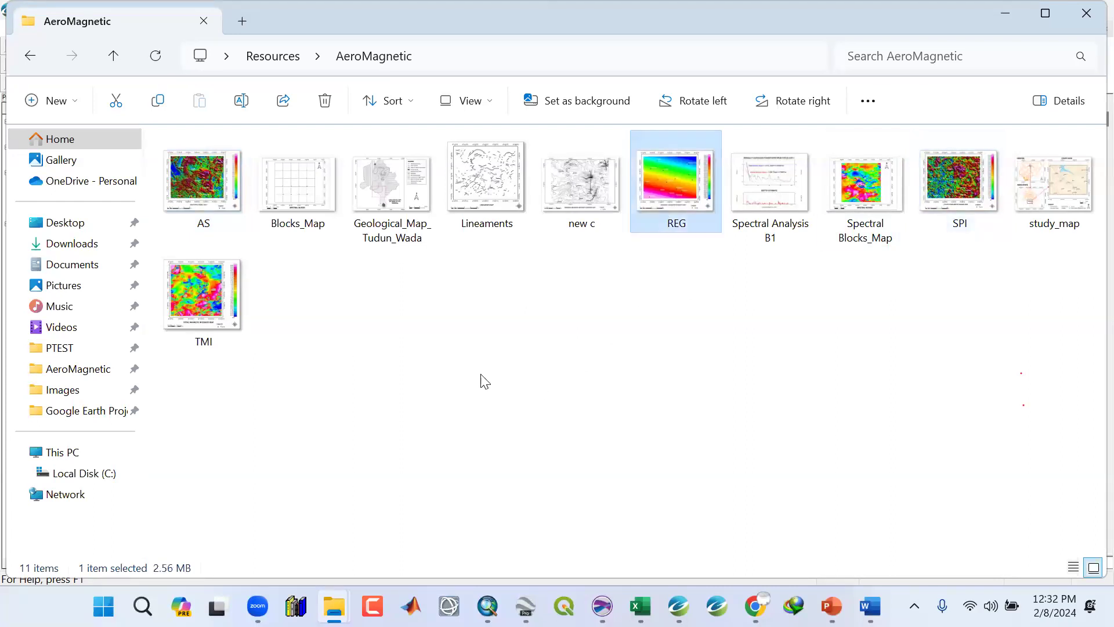
{"action": "left_click", "coordinate": [192, 187]}
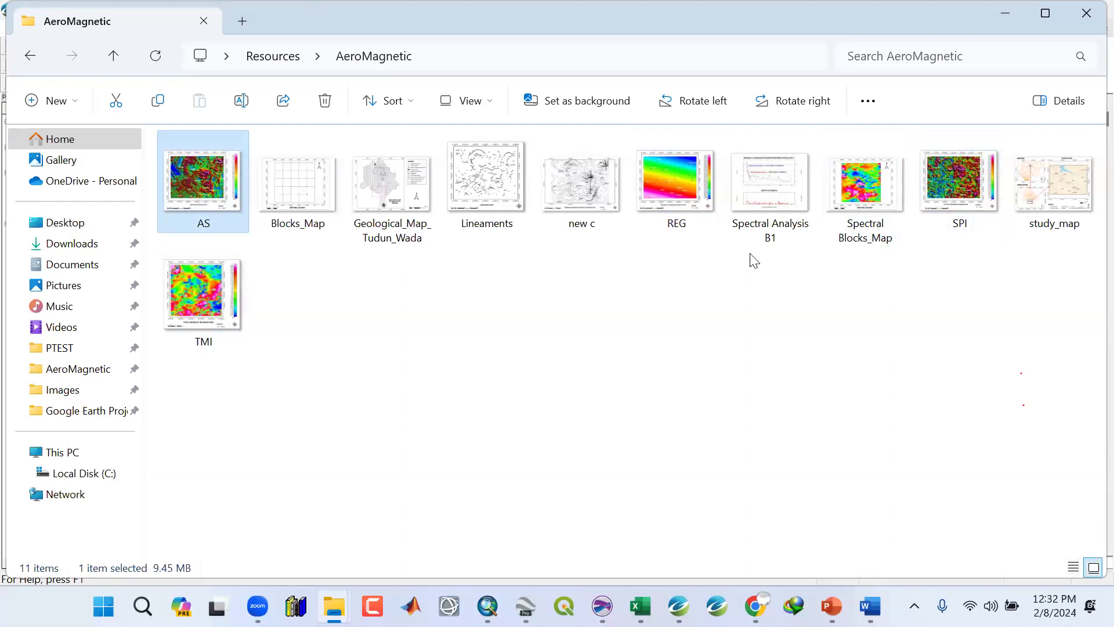
{"action": "left_click", "coordinate": [678, 185]}
{"action": "double_click", "coordinate": [677, 186]}
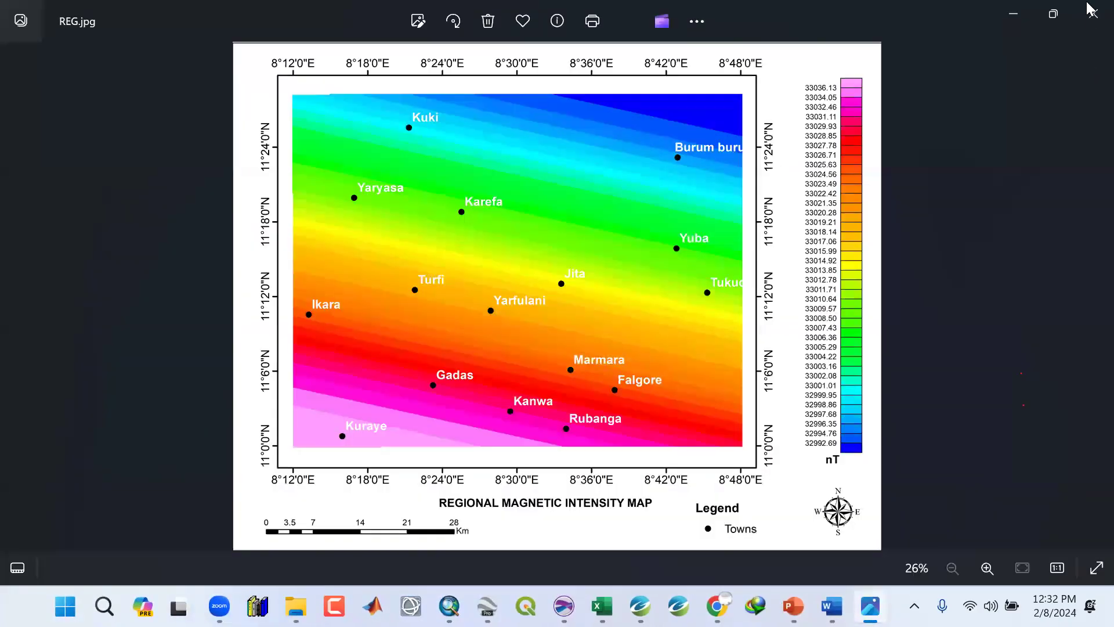
{"action": "left_click", "coordinate": [1091, 12]}
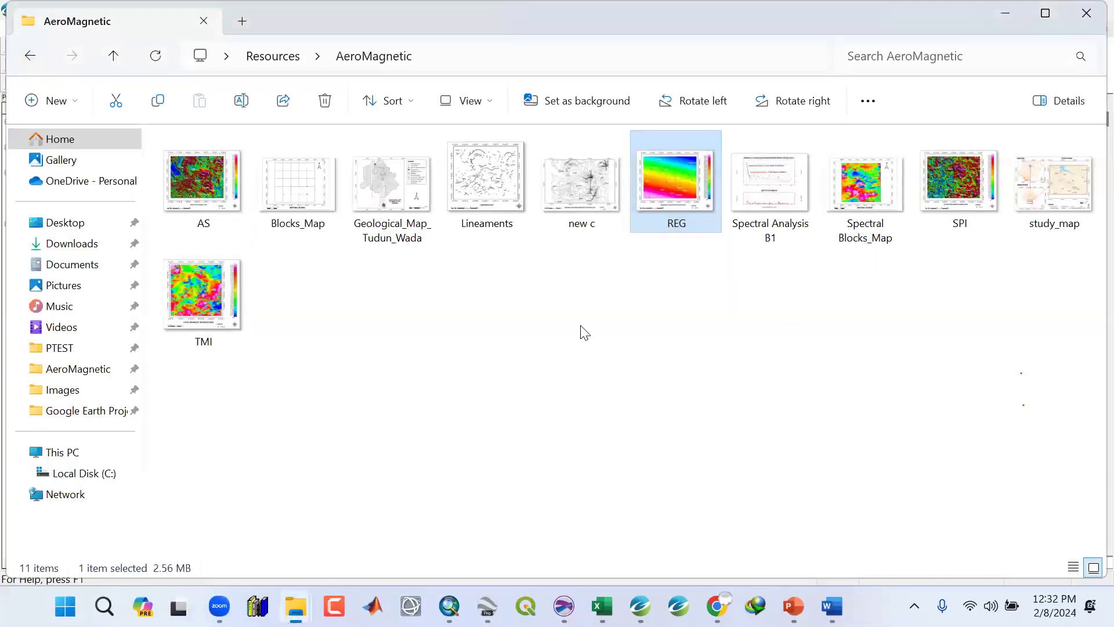
{"action": "left_click", "coordinate": [1019, 13]}
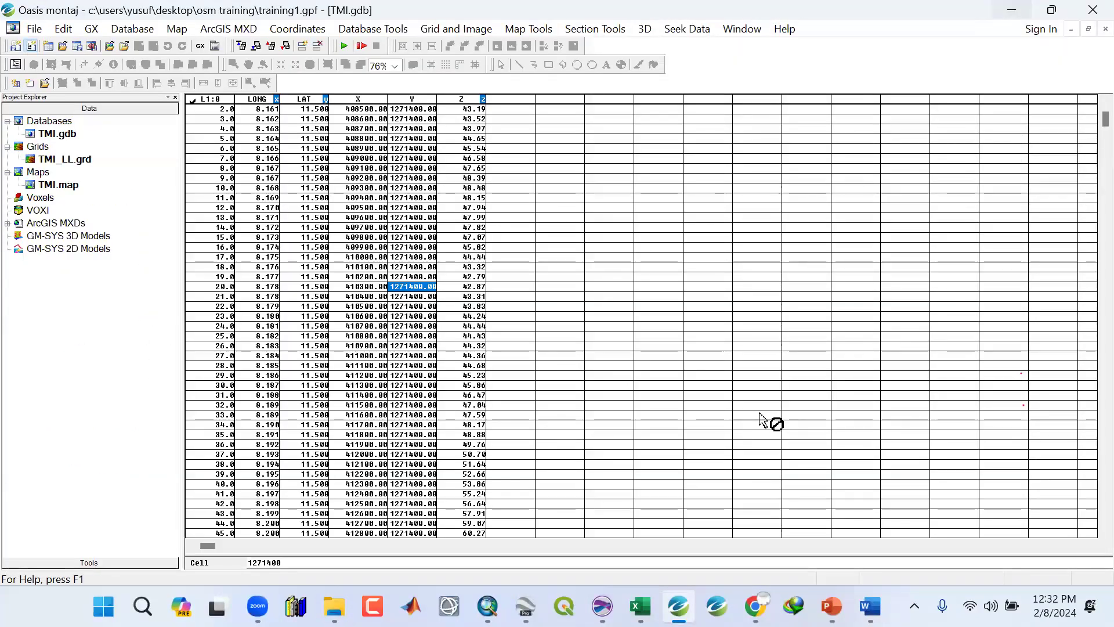
Delete every file except the TMI map image from the Images folder, then return to the database.
{"action": "left_click", "coordinate": [335, 606]}
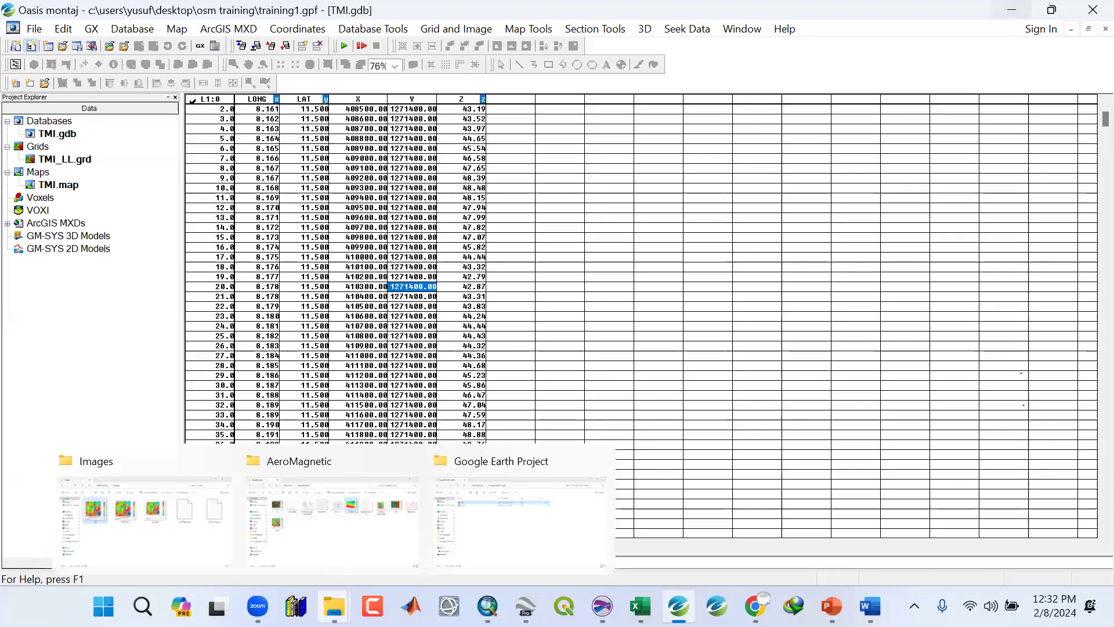
{"action": "left_click", "coordinate": [191, 553]}
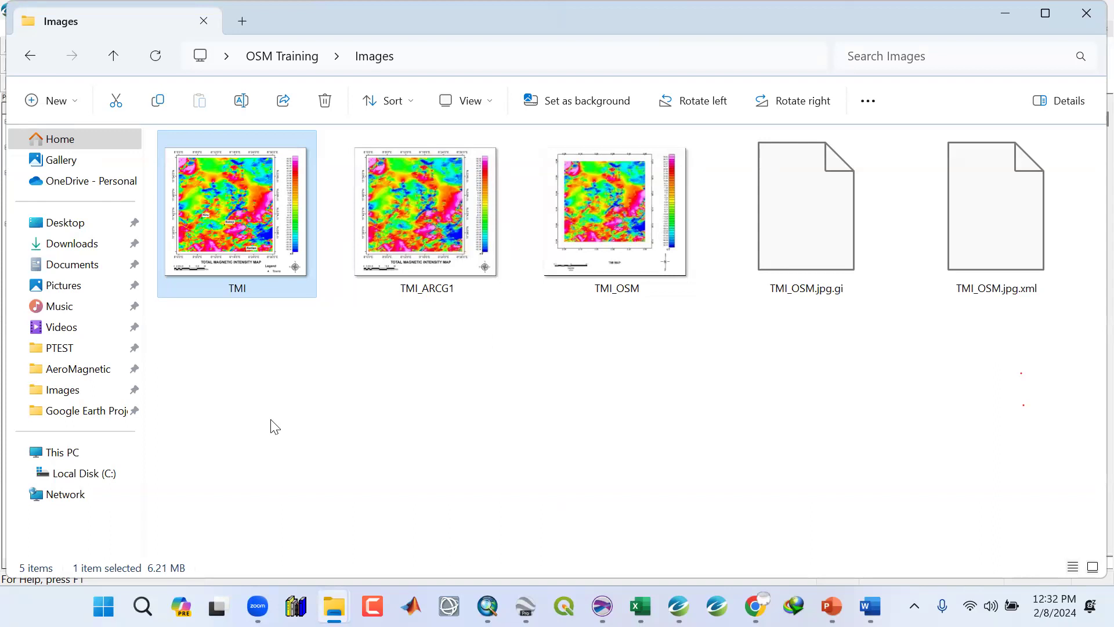
{"action": "left_click", "coordinate": [411, 237]}
{"action": "left_click", "coordinate": [595, 252], "text": "ctrl"}
{"action": "left_click", "coordinate": [1025, 259], "text": "ctrl"}
{"action": "key", "text": "Delete"}
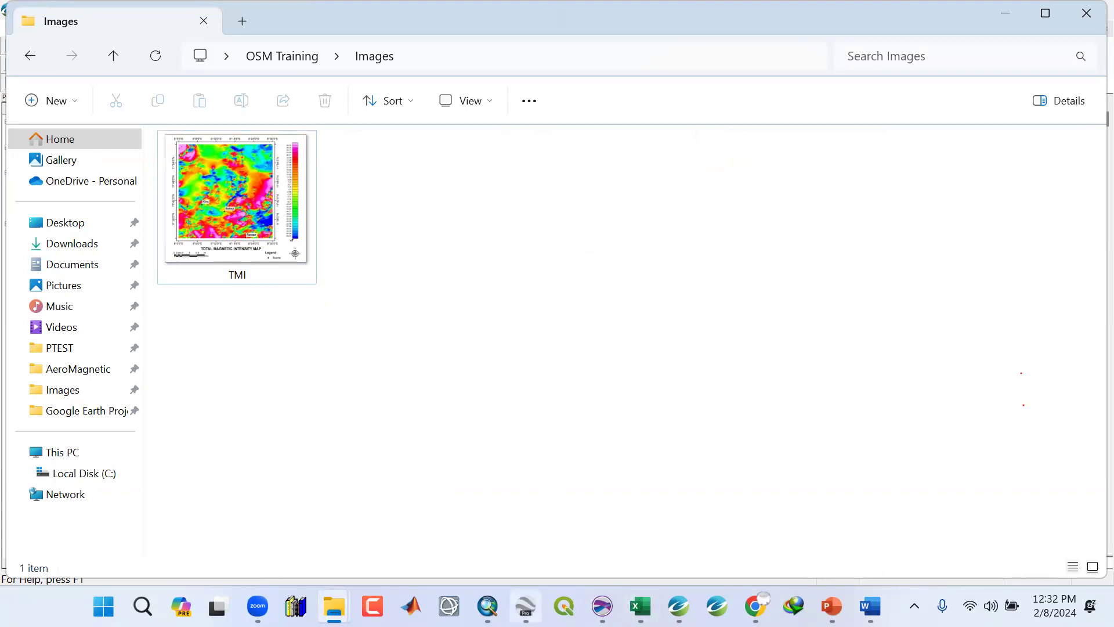
{"action": "left_click", "coordinate": [679, 606]}
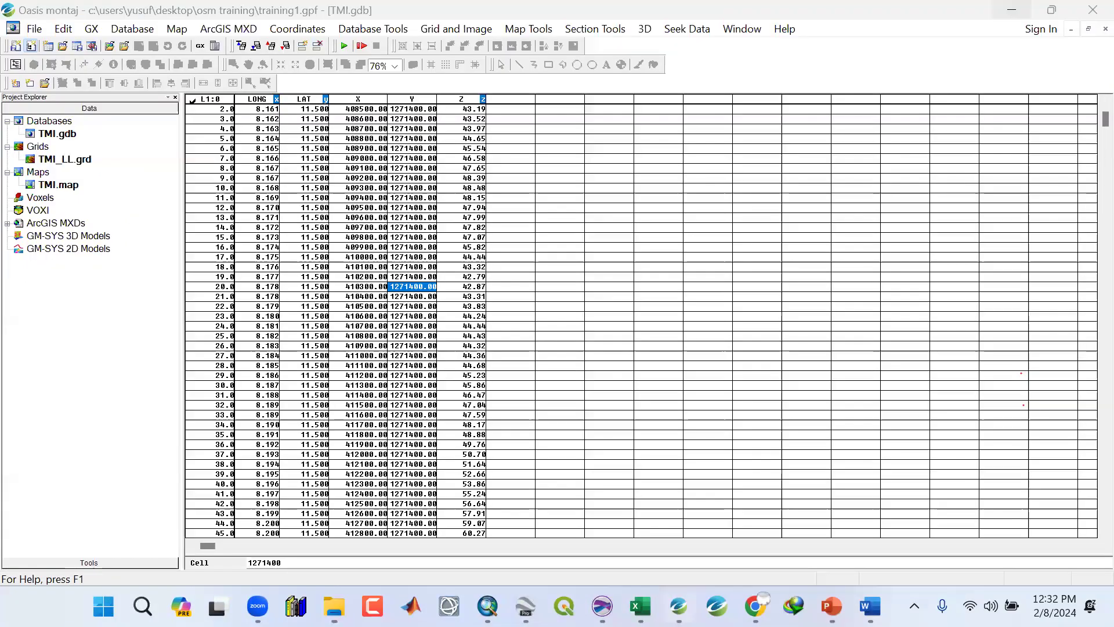
Open the new c residual magnetic intensity contour map image from the AeroMagnetic folder, zoom in and out, then close it.
{"action": "left_click", "coordinate": [344, 317]}
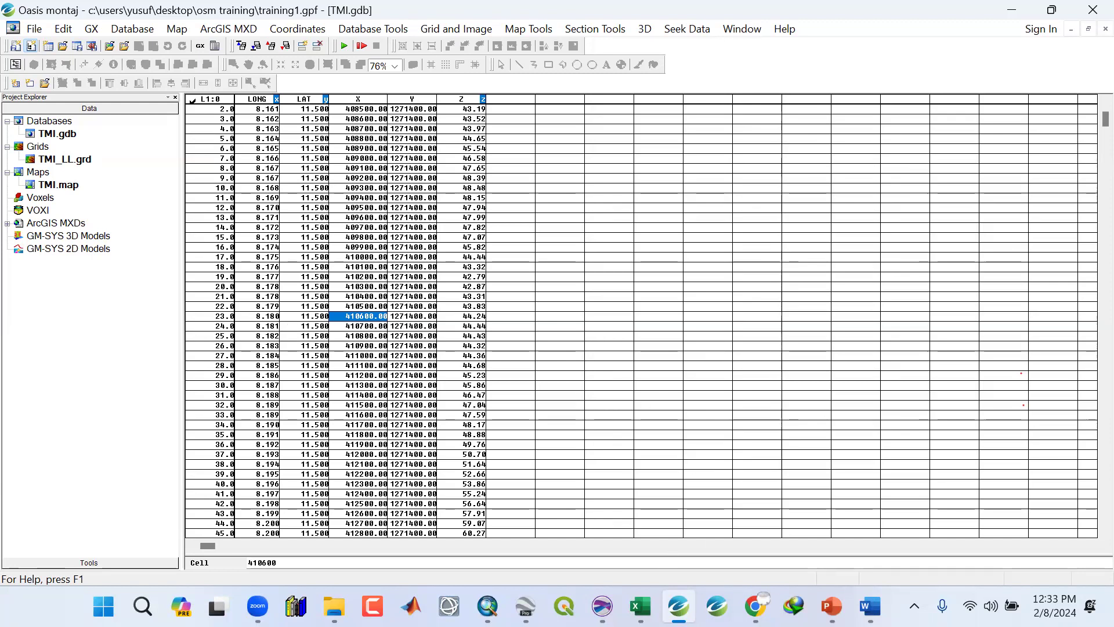
{"action": "left_click", "coordinate": [334, 606]}
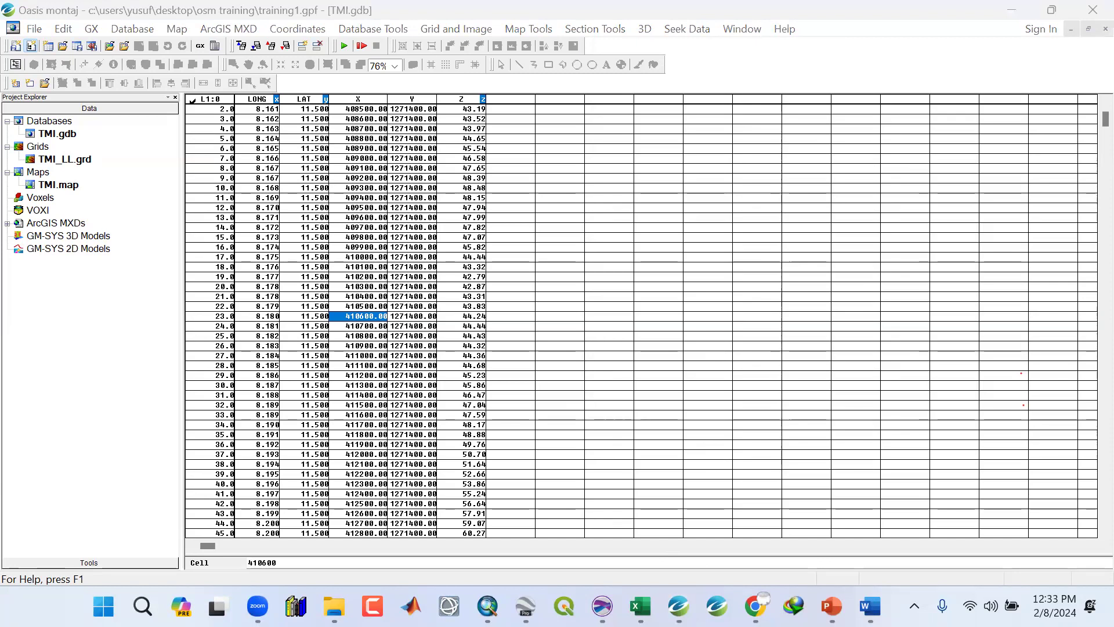
{"action": "left_click", "coordinate": [337, 520]}
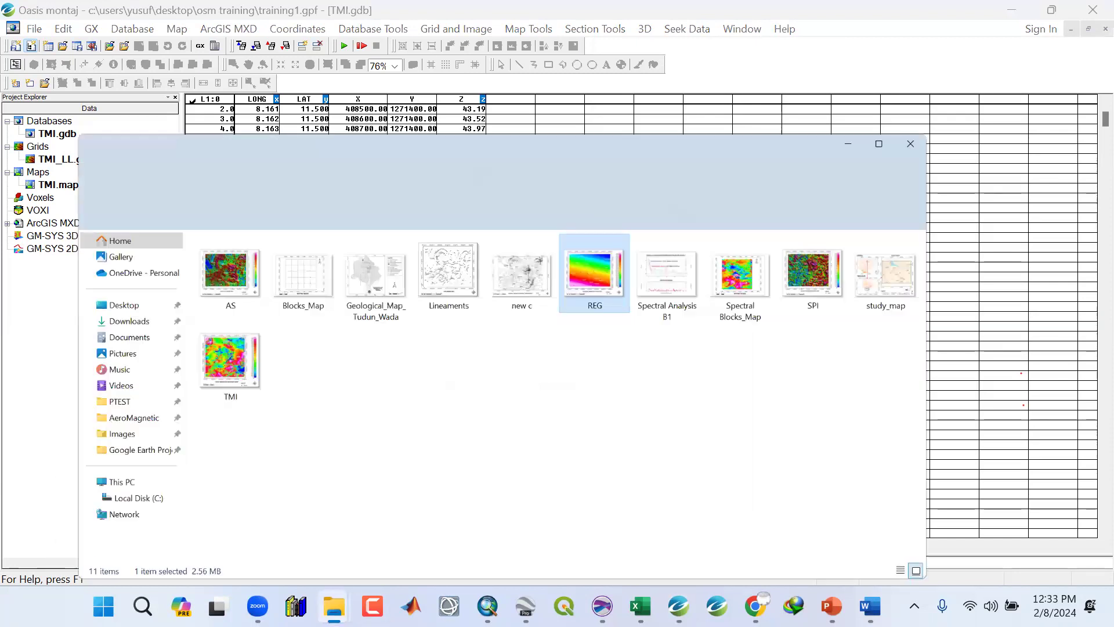
{"action": "double_click", "coordinate": [574, 185]}
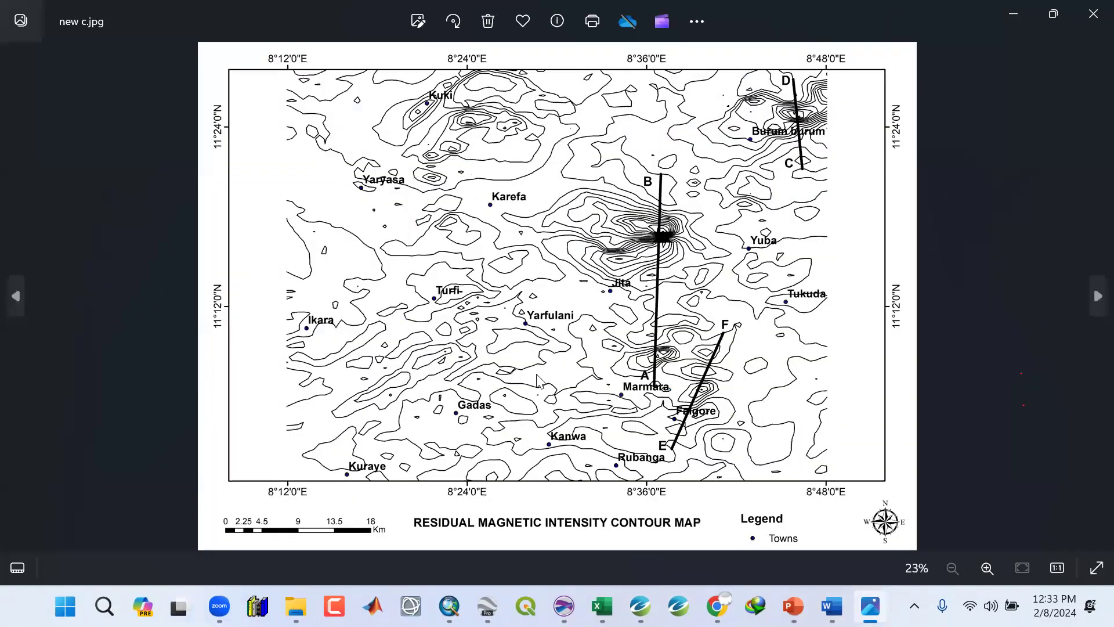
{"action": "scroll", "coordinate": [536, 377], "scroll_direction": "up", "scroll_amount": 3}
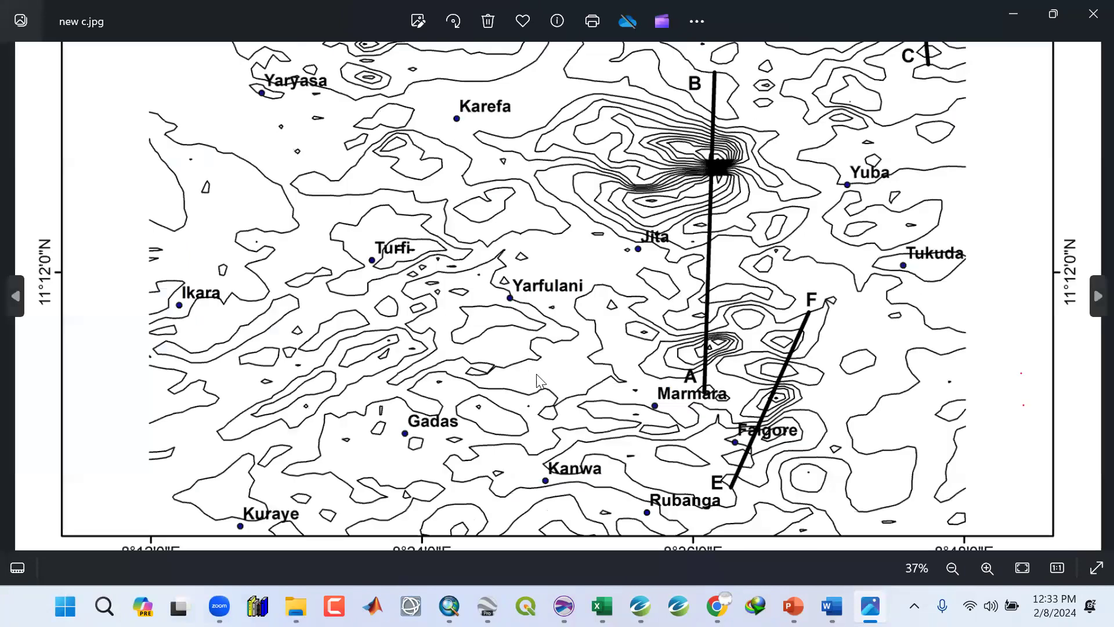
{"action": "scroll", "coordinate": [538, 377], "scroll_direction": "down", "scroll_amount": 3}
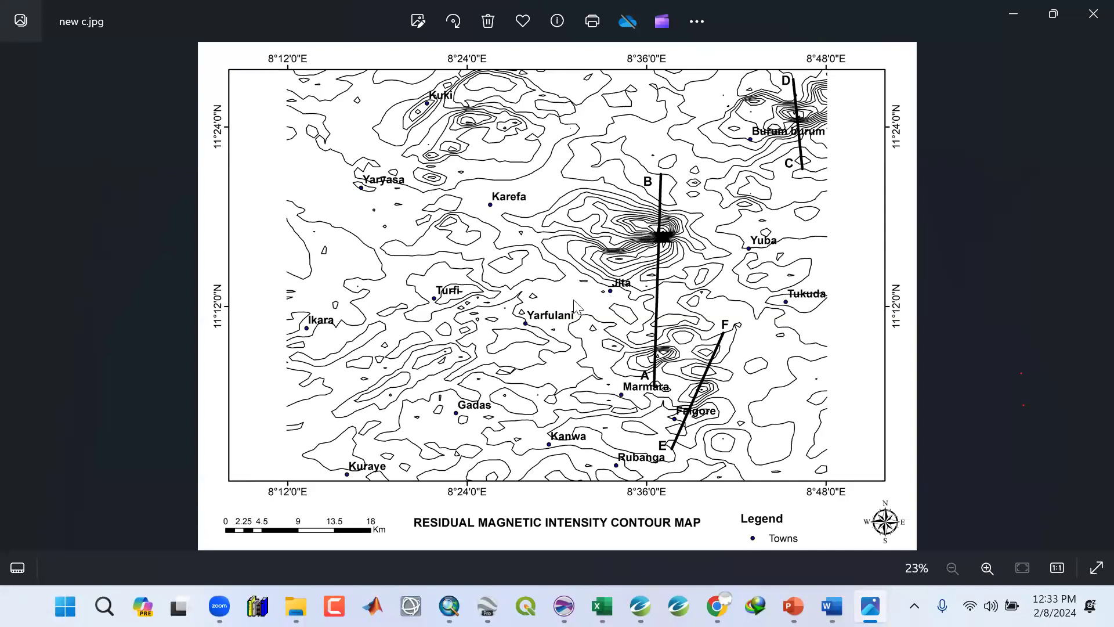
{"action": "left_click", "coordinate": [1091, 16]}
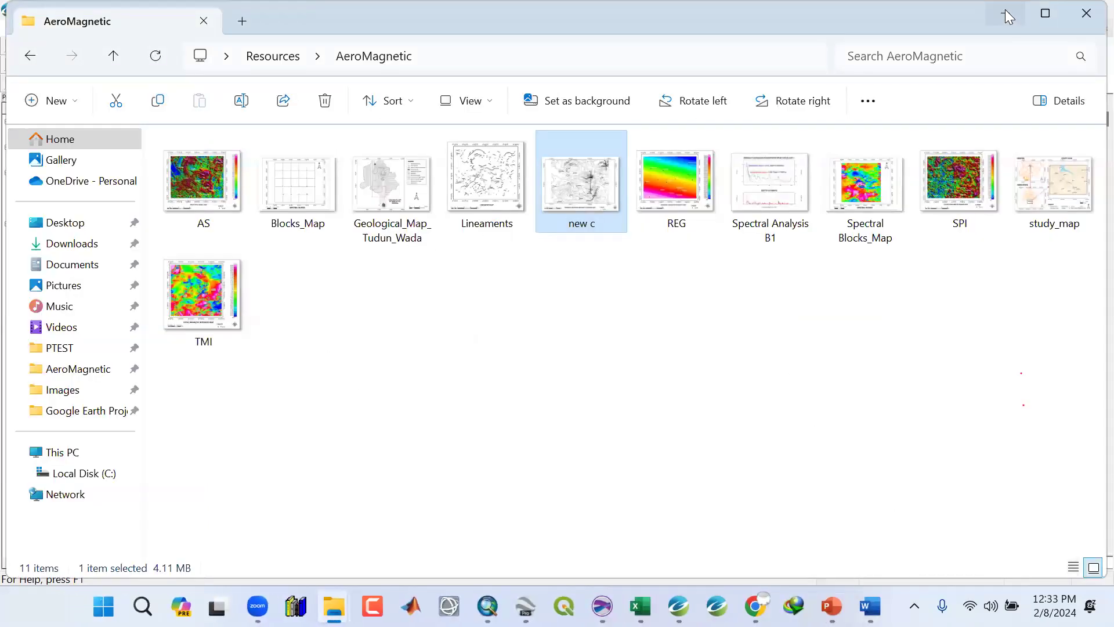
{"action": "left_click", "coordinate": [1006, 8]}
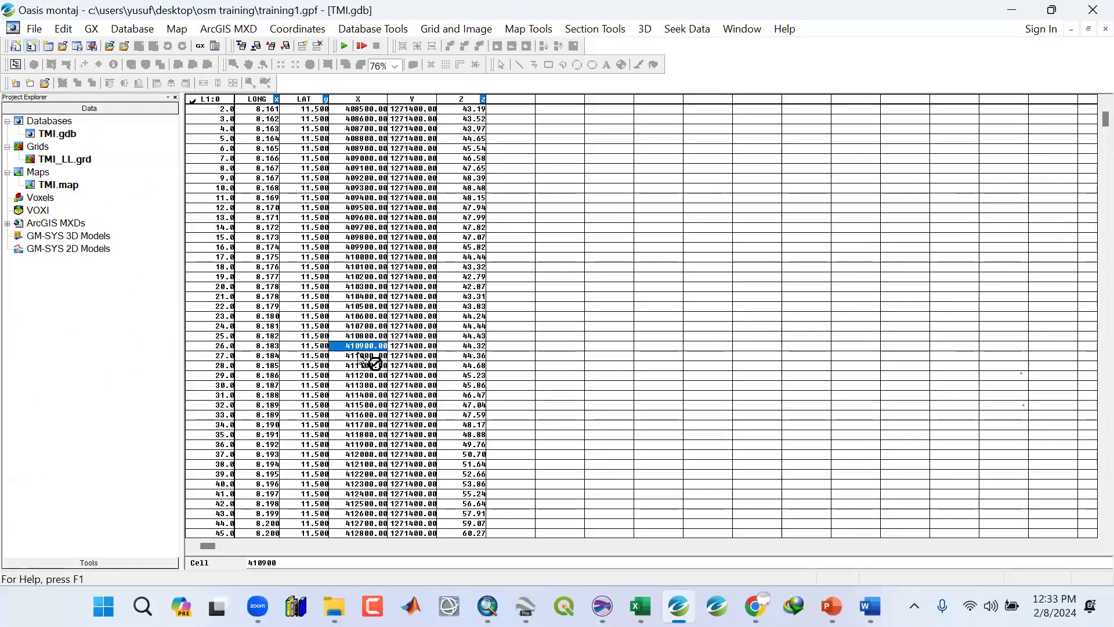
Select the LONG, LAT, X and Y channel headers and several coordinate cells in turn to examine the columns.
{"action": "left_click", "coordinate": [308, 236]}
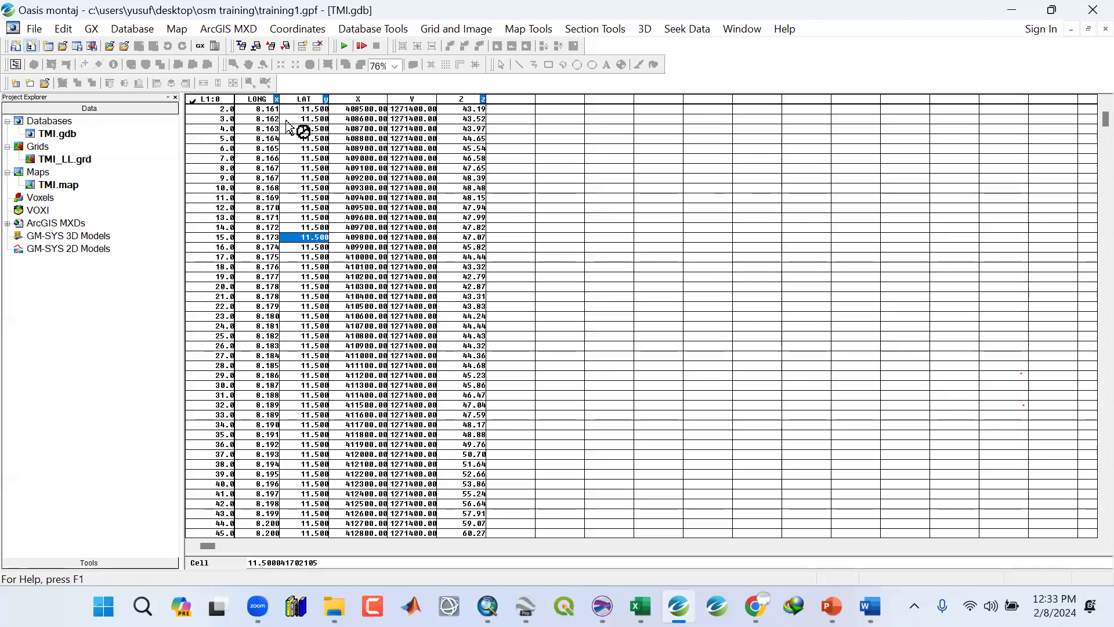
{"action": "left_click", "coordinate": [255, 98]}
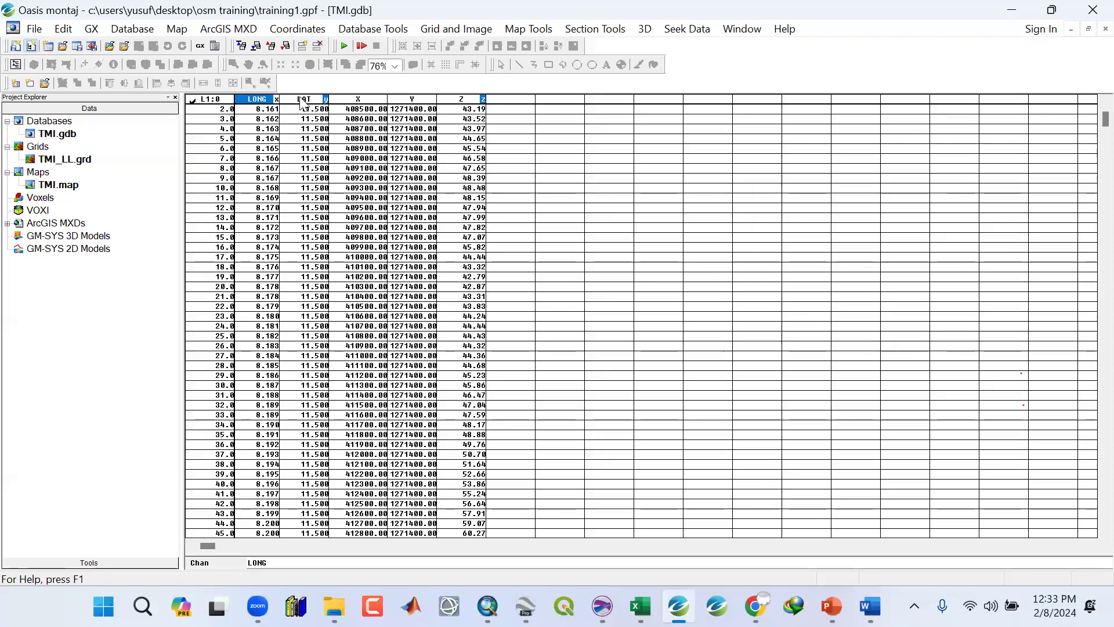
{"action": "left_click", "coordinate": [297, 99]}
{"action": "left_click", "coordinate": [256, 100]}
{"action": "left_click", "coordinate": [295, 101]}
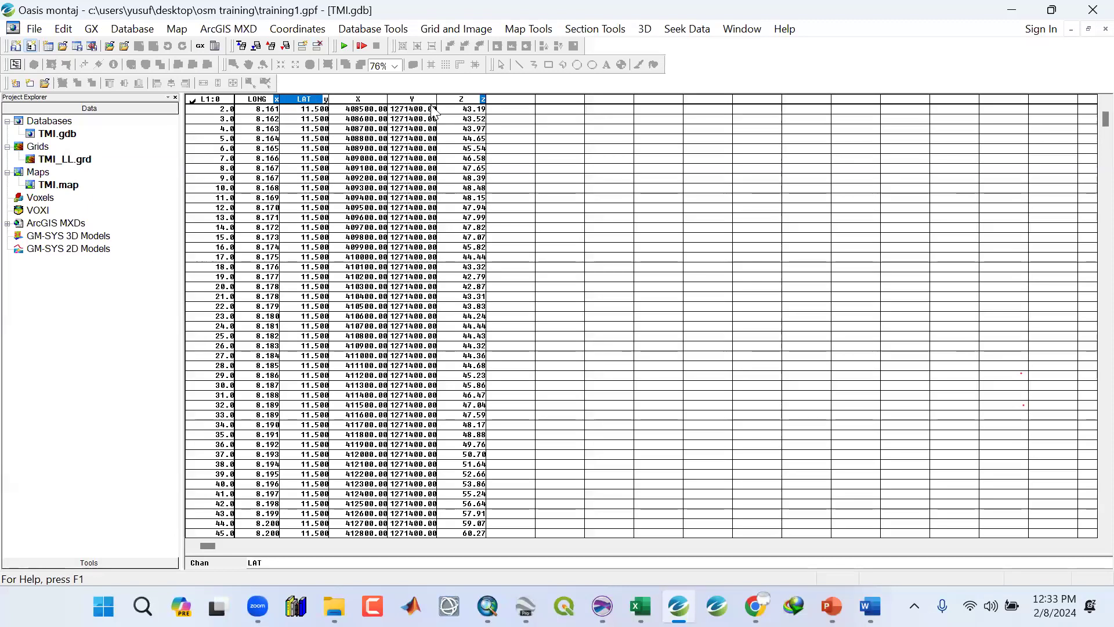
{"action": "left_click", "coordinate": [364, 101]}
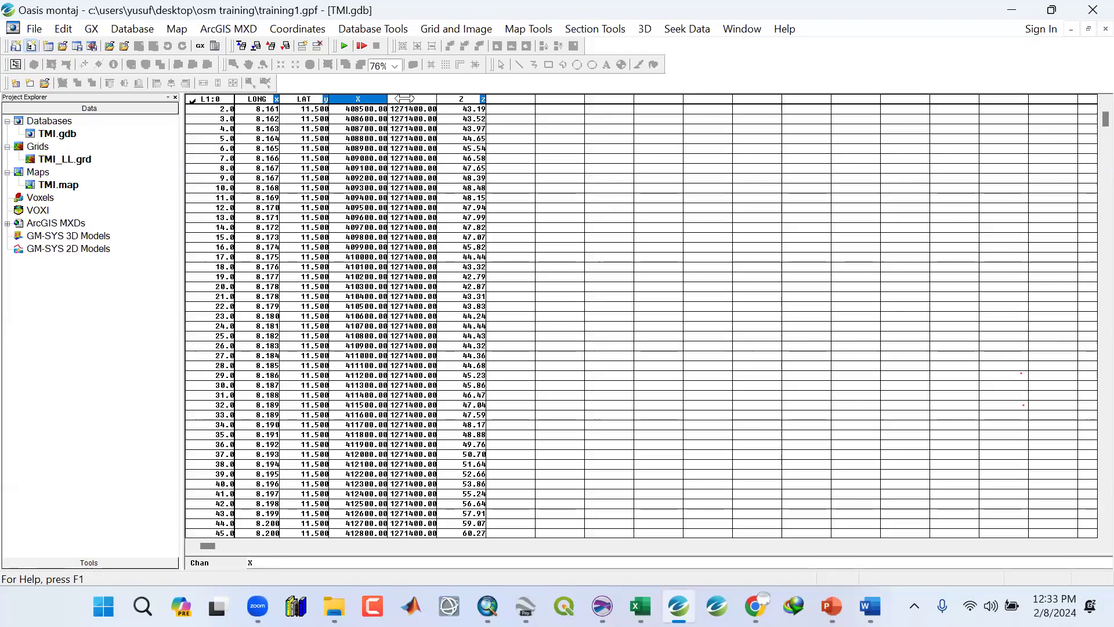
{"action": "left_click", "coordinate": [400, 99]}
{"action": "left_click", "coordinate": [375, 101]}
{"action": "left_click", "coordinate": [413, 103]}
{"action": "left_click", "coordinate": [376, 101]}
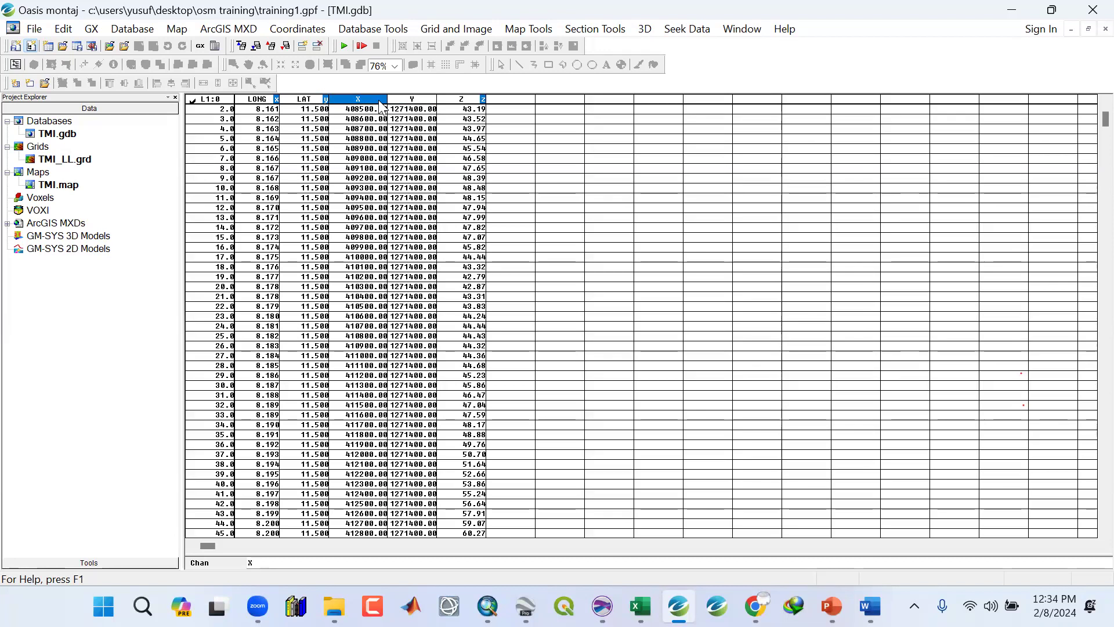
{"action": "left_click", "coordinate": [257, 104]}
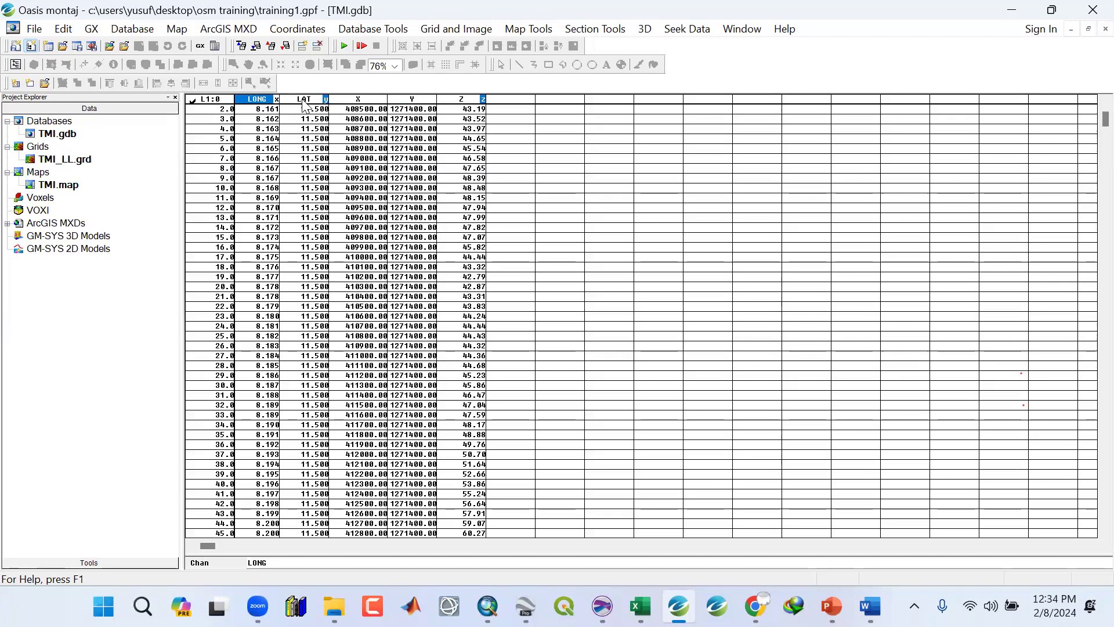
{"action": "left_click", "coordinate": [303, 103]}
{"action": "left_click", "coordinate": [255, 104]}
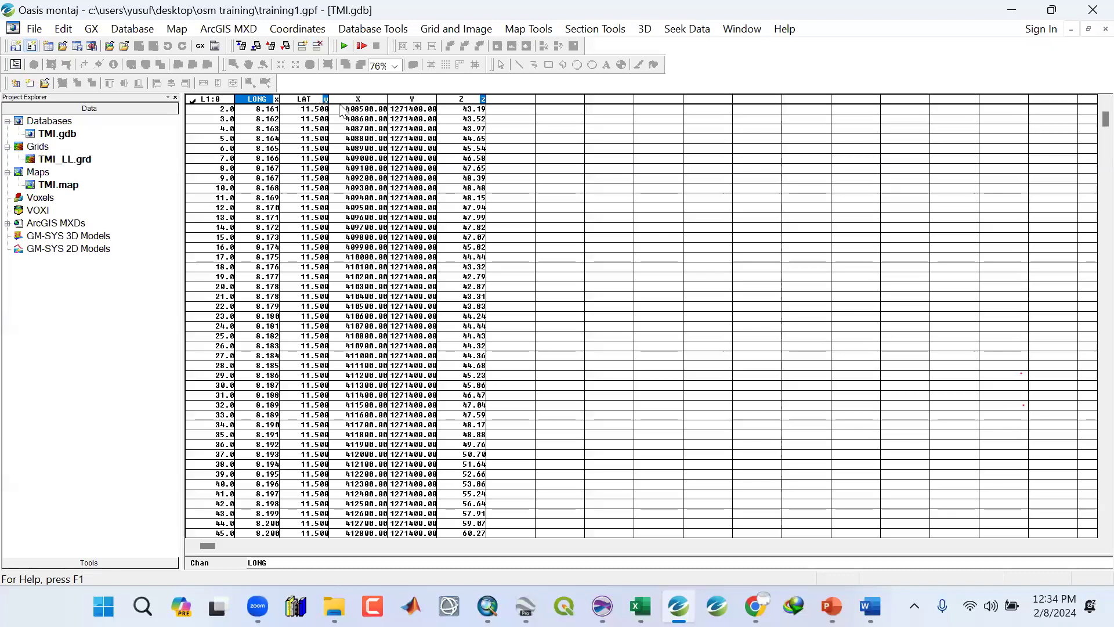
{"action": "left_click", "coordinate": [356, 102]}
{"action": "left_click", "coordinate": [412, 99]}
{"action": "left_click", "coordinate": [444, 97]}
{"action": "left_click", "coordinate": [398, 97]}
{"action": "left_click", "coordinate": [365, 102]}
{"action": "left_click", "coordinate": [367, 109]}
{"action": "left_click", "coordinate": [372, 100]}
{"action": "left_click", "coordinate": [419, 105]}
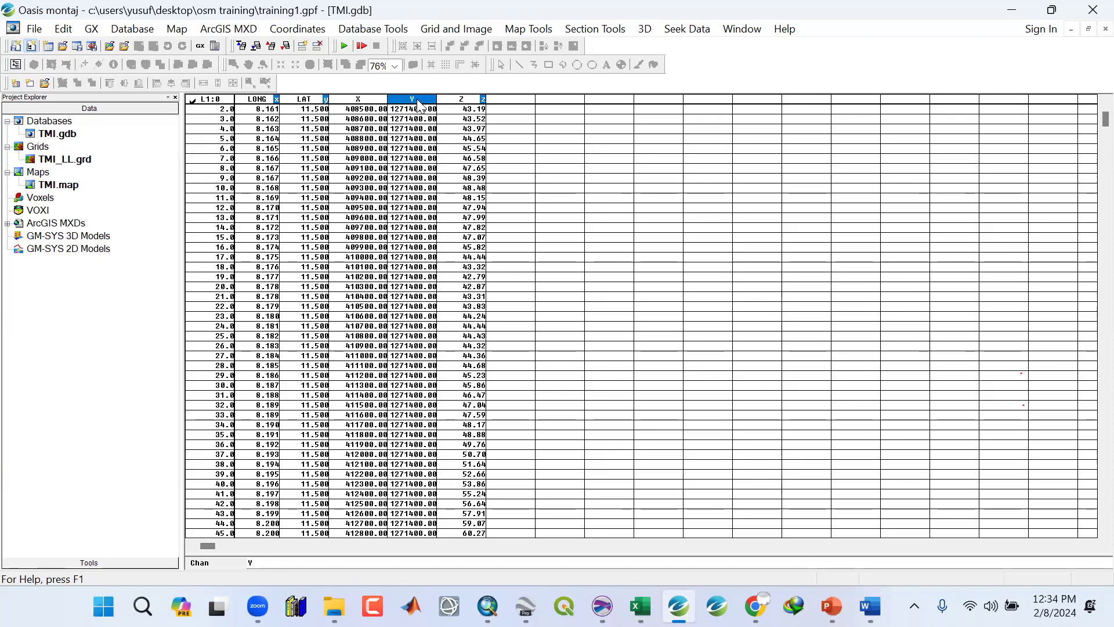
{"action": "left_click", "coordinate": [307, 105]}
{"action": "left_click", "coordinate": [269, 105]}
{"action": "left_click", "coordinate": [310, 158]}
{"action": "left_click", "coordinate": [358, 237]}
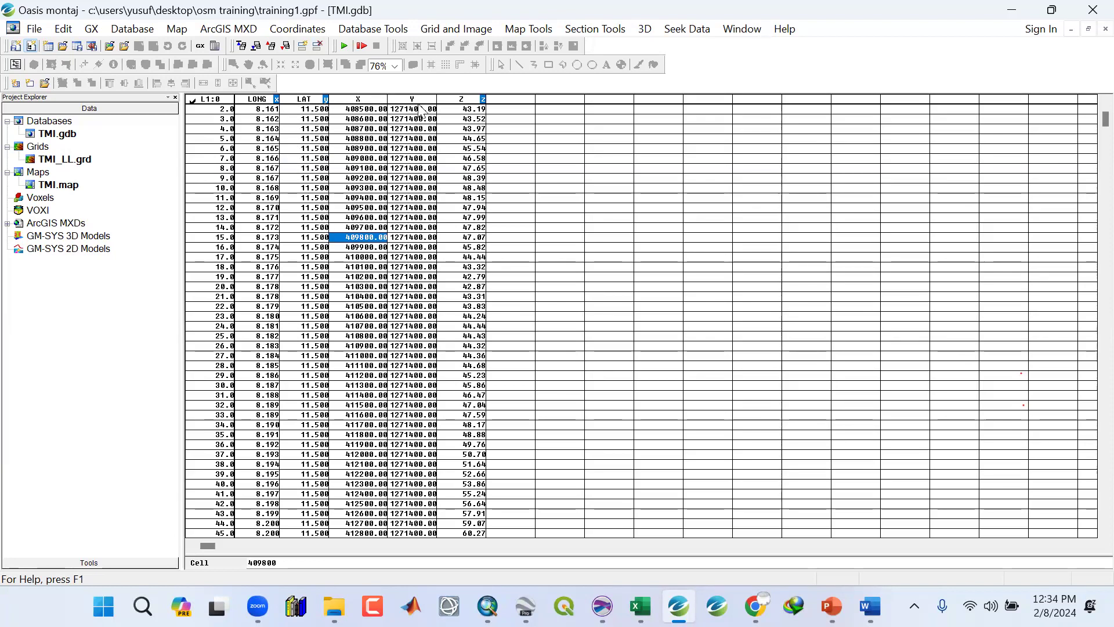
{"action": "left_click", "coordinate": [358, 198]}
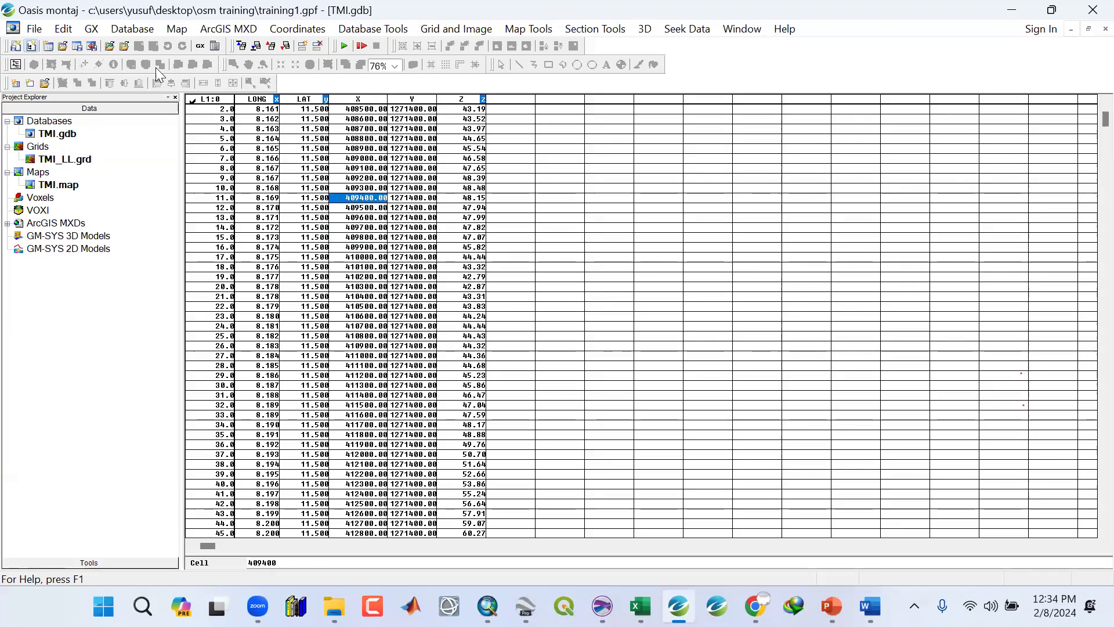
Start a CSV (Excel) export of the database, saving the output as TMI_data in the Data folder.
{"action": "left_click", "coordinate": [133, 29]}
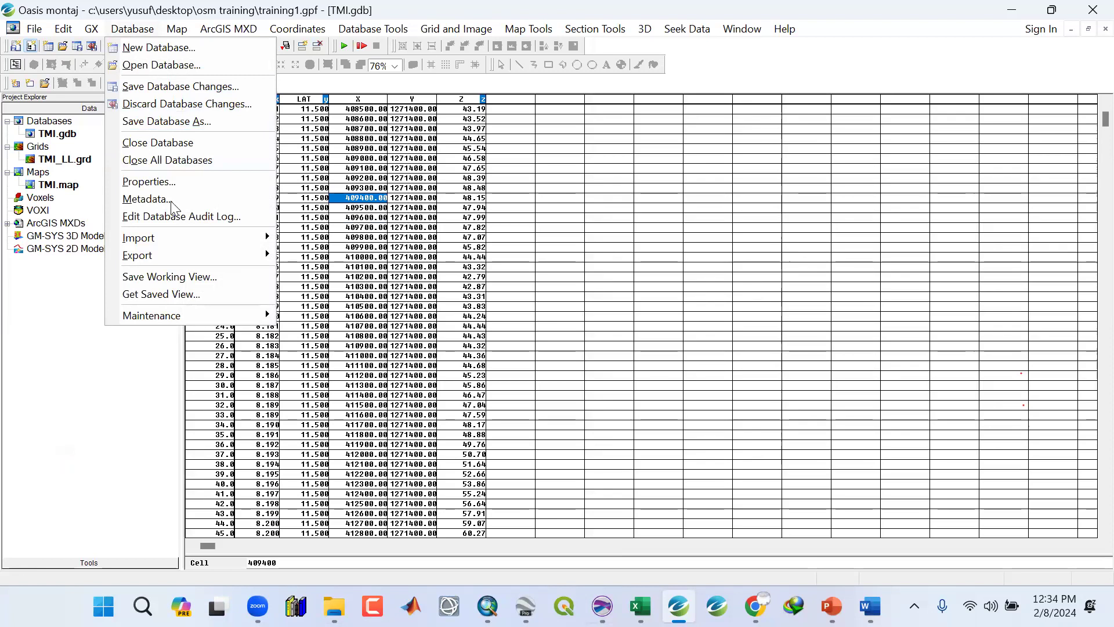
{"action": "mouse_move", "coordinate": [138, 257]}
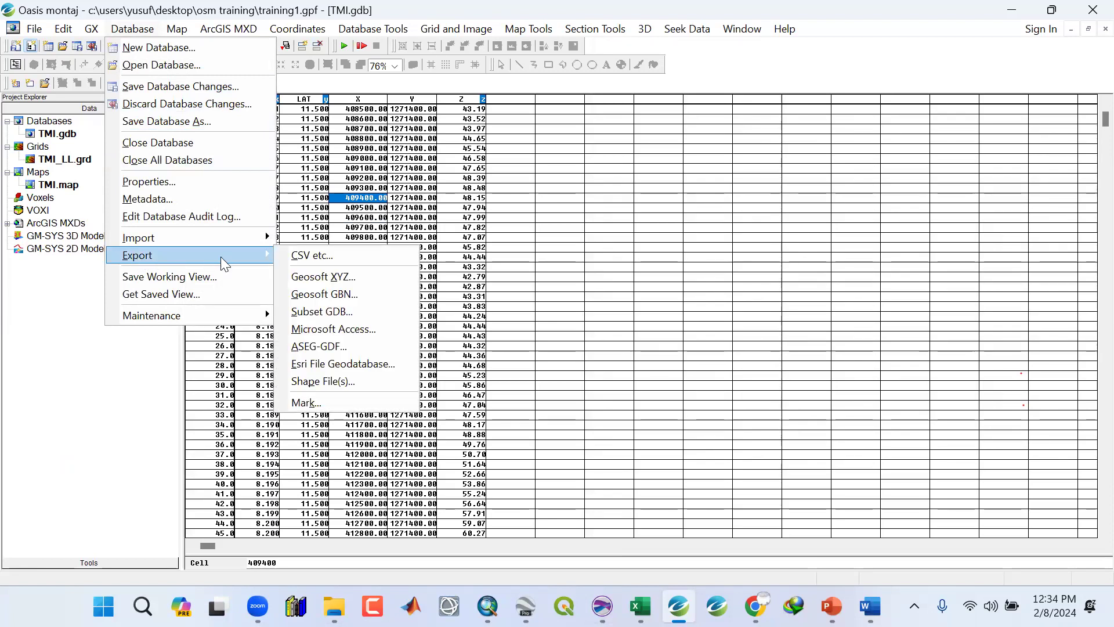
{"action": "left_click", "coordinate": [308, 255]}
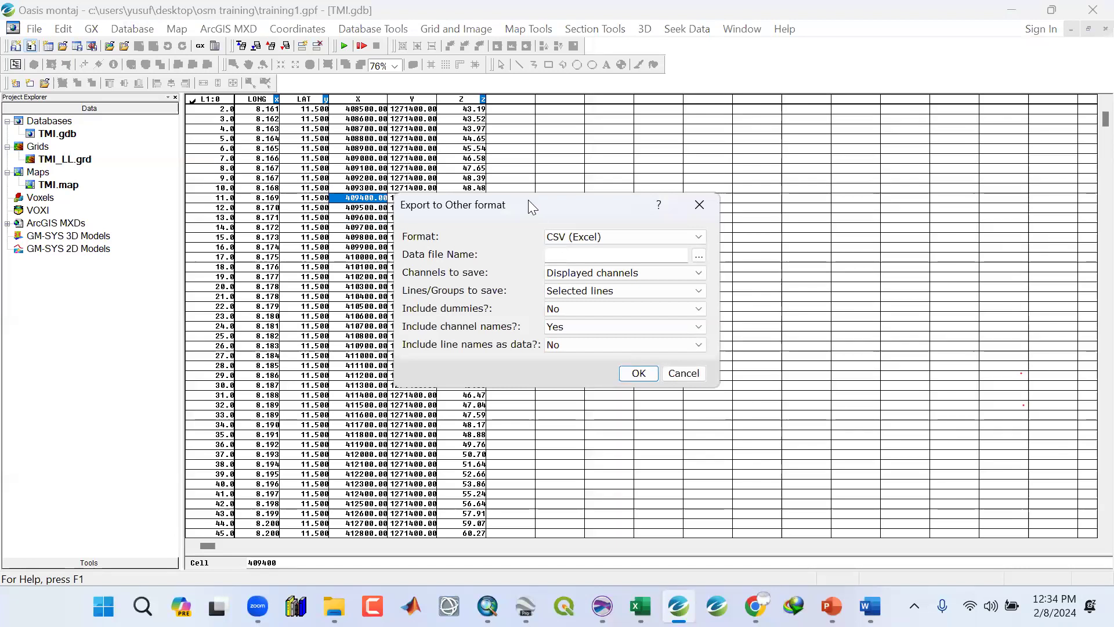
{"action": "left_click_drag", "start_coordinate": [528, 200], "coordinate": [480, 213]}
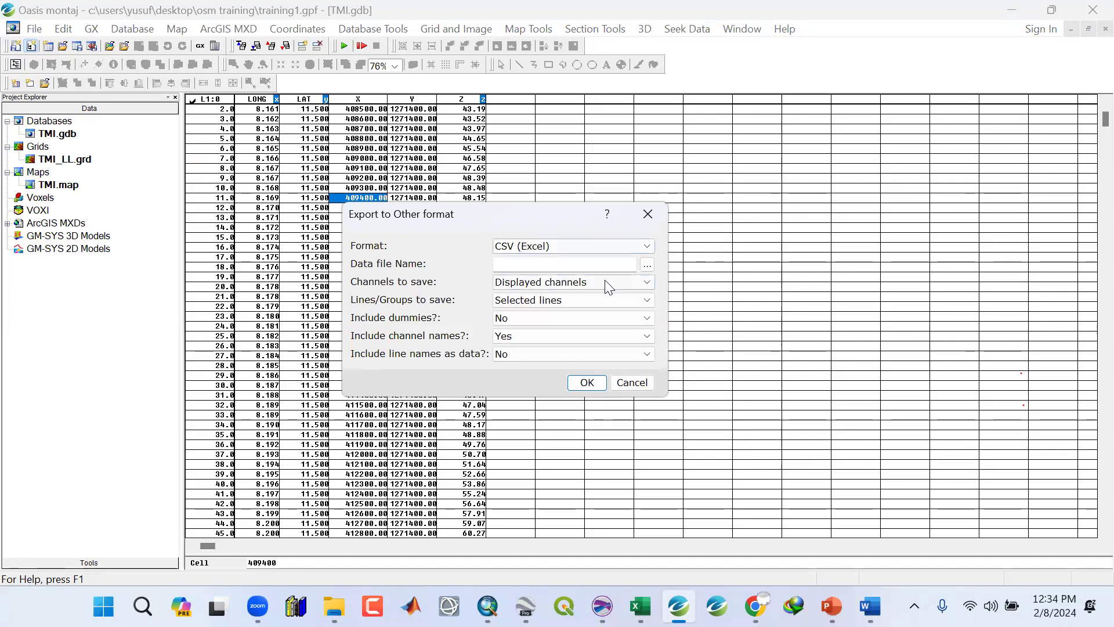
{"action": "left_click", "coordinate": [598, 261]}
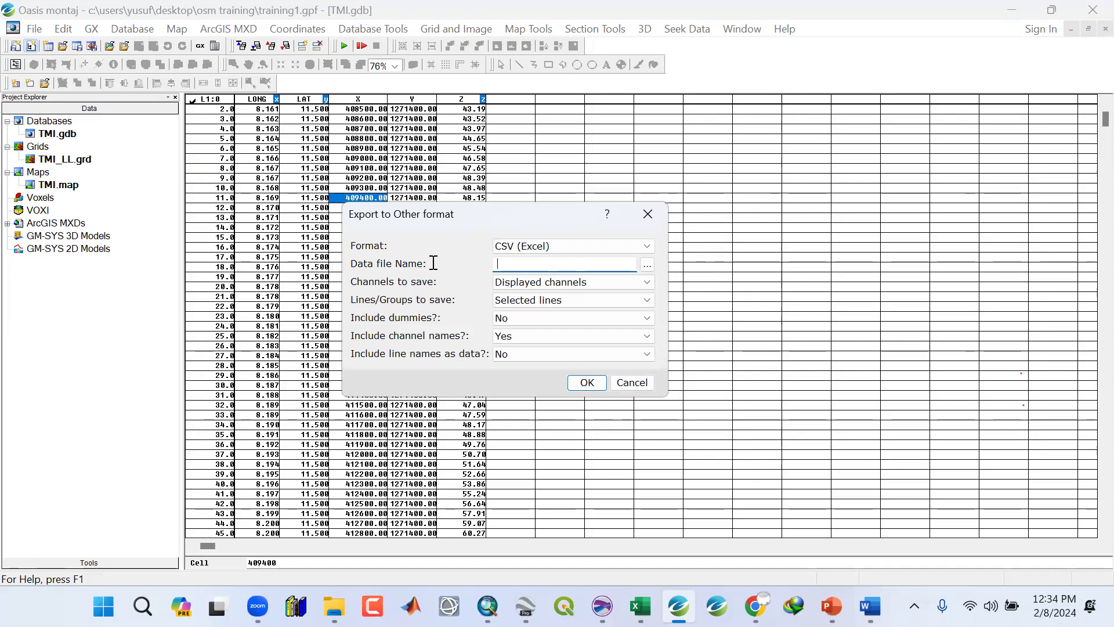
{"action": "left_click", "coordinate": [646, 266]}
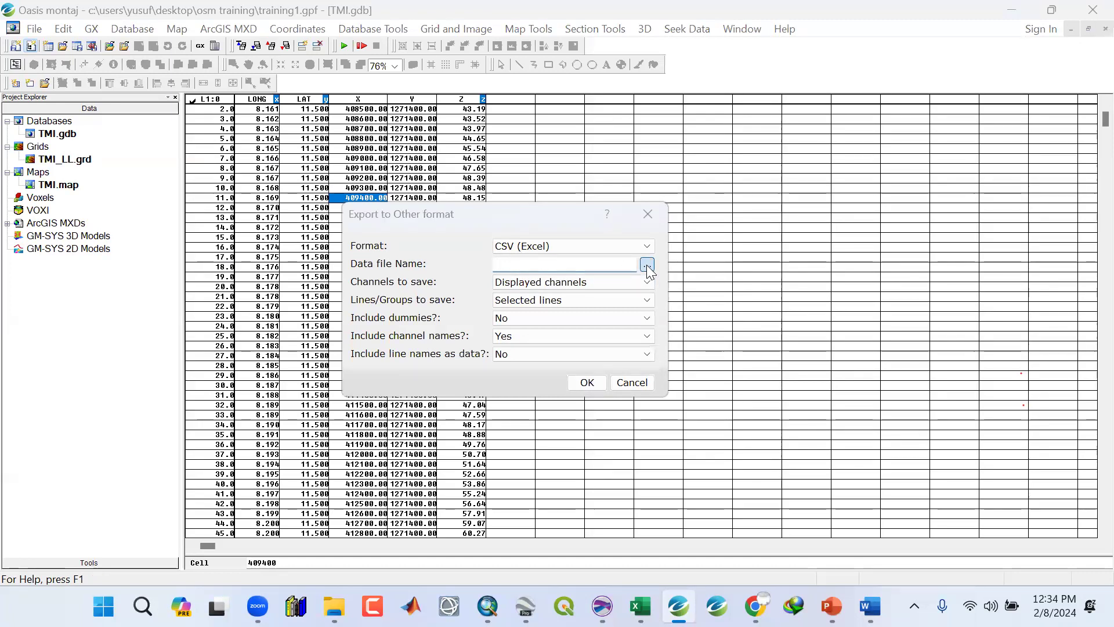
{"action": "double_click", "coordinate": [419, 213]}
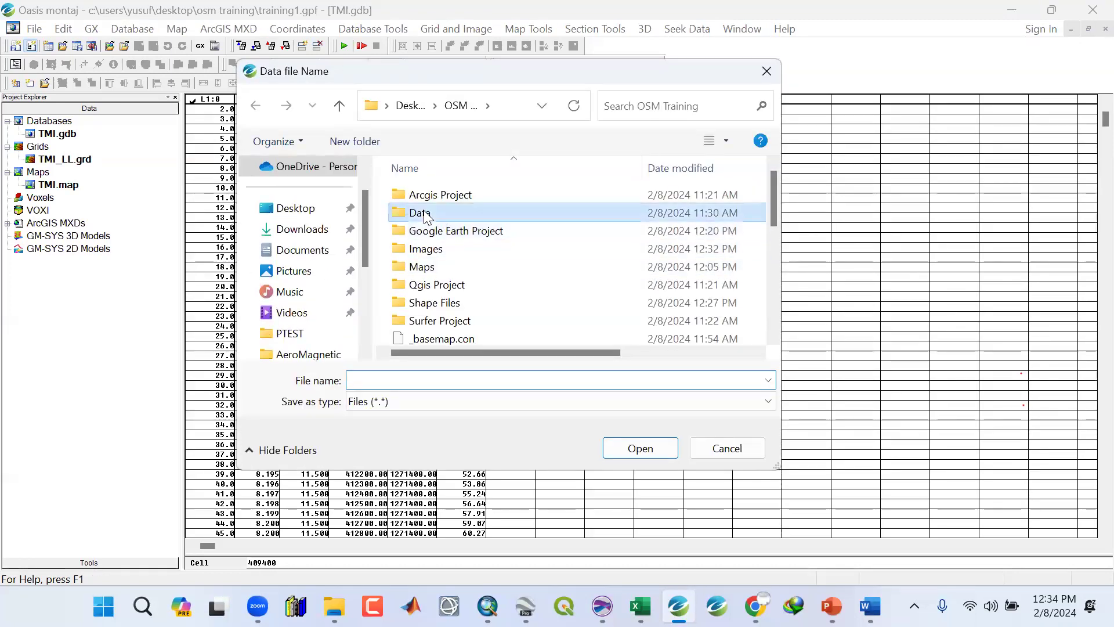
{"action": "left_click", "coordinate": [420, 381]}
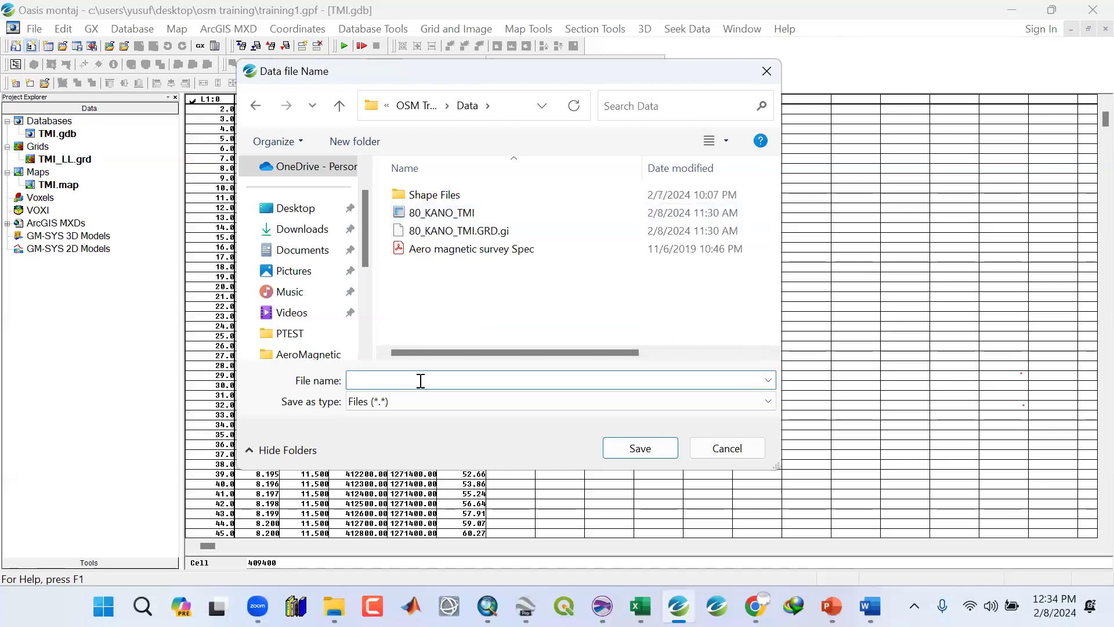
{"action": "type", "text": "TMI_data"}
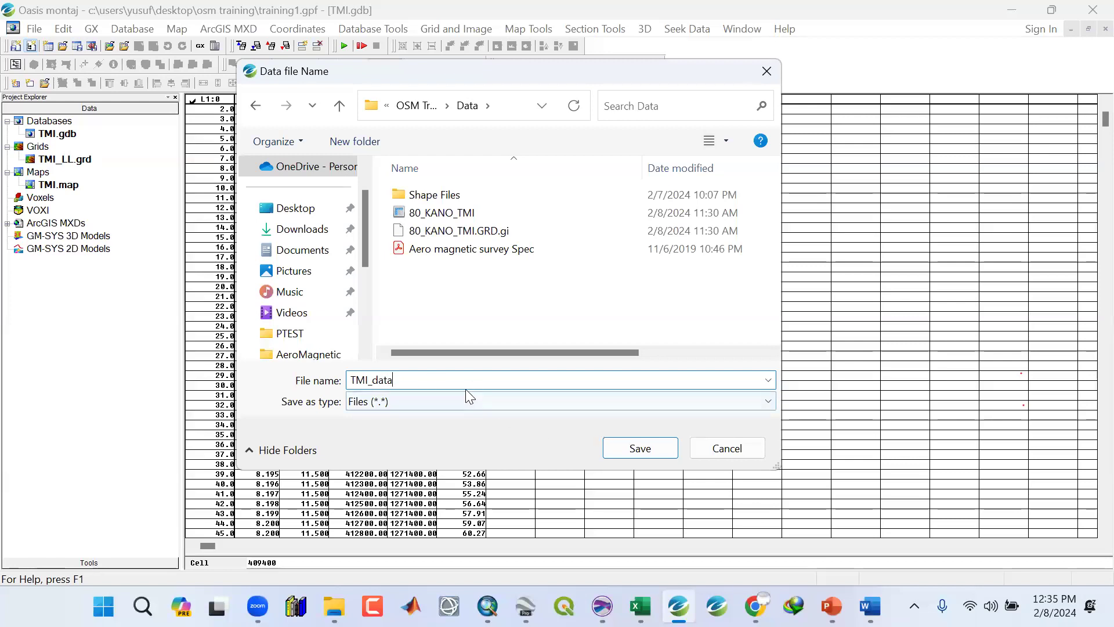
{"action": "left_click", "coordinate": [616, 447]}
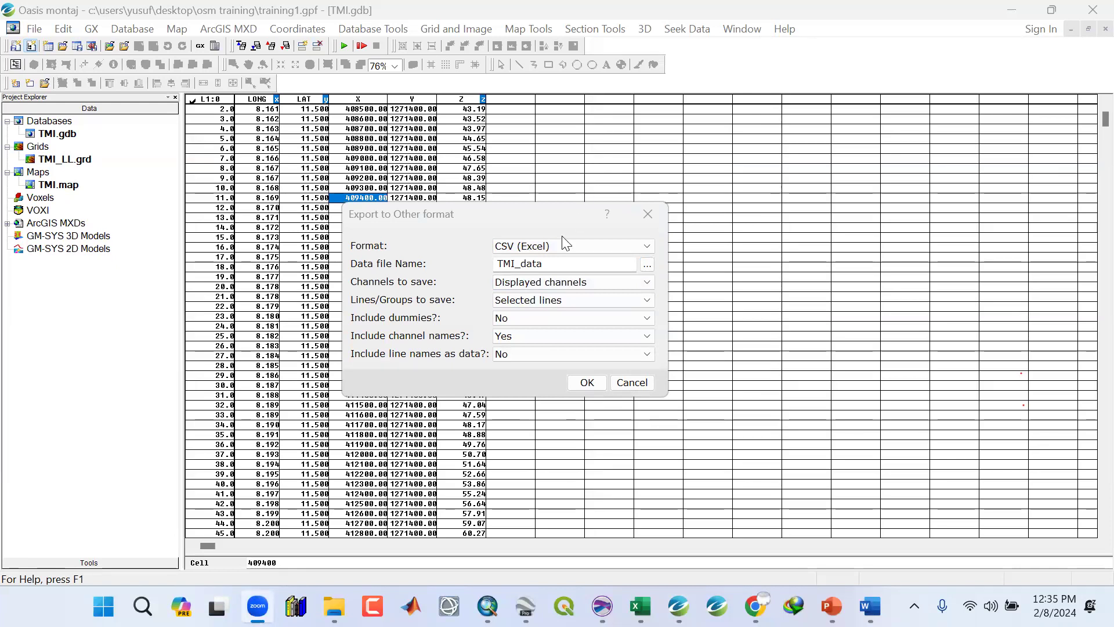
Set the export to save channels selected from a list and all lines.
{"action": "left_click", "coordinate": [498, 283]}
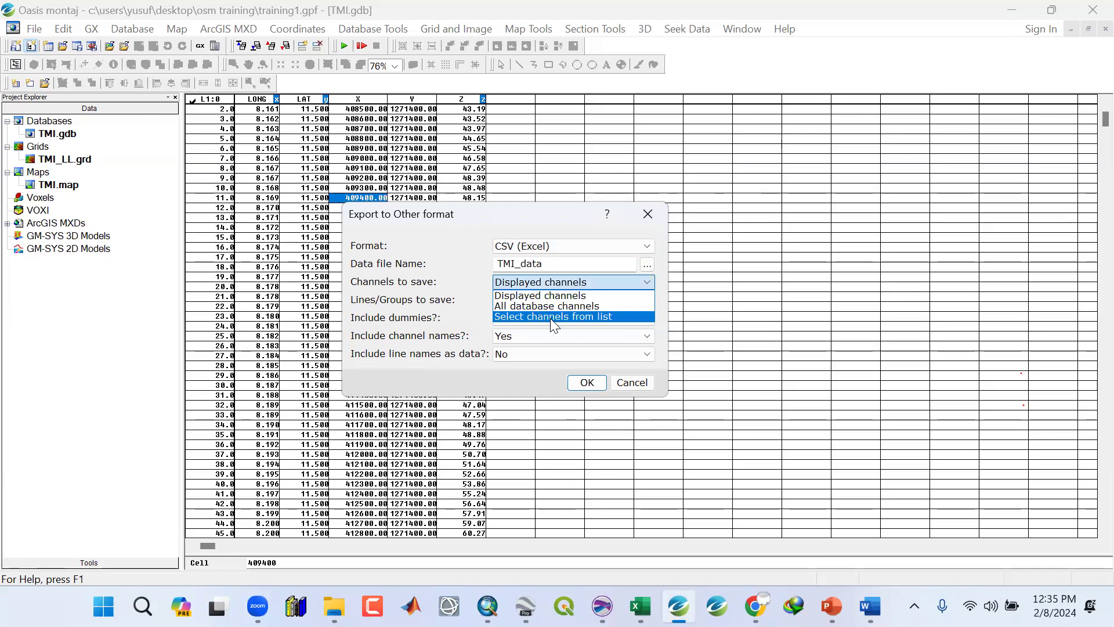
{"action": "left_click", "coordinate": [550, 319]}
{"action": "left_click", "coordinate": [557, 300]}
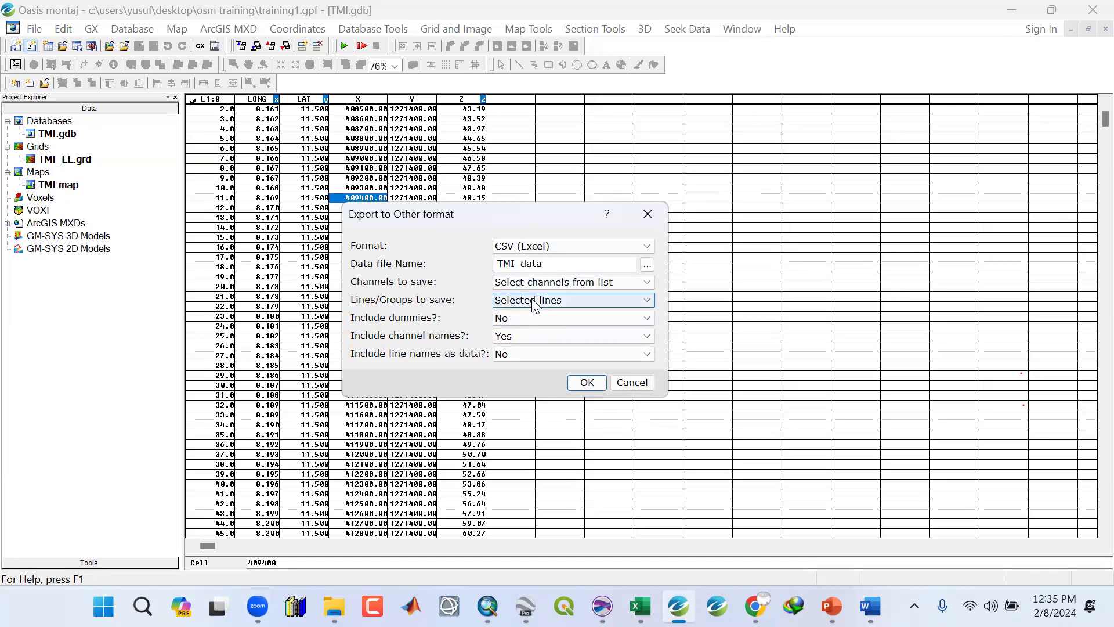
{"action": "left_click", "coordinate": [515, 334]}
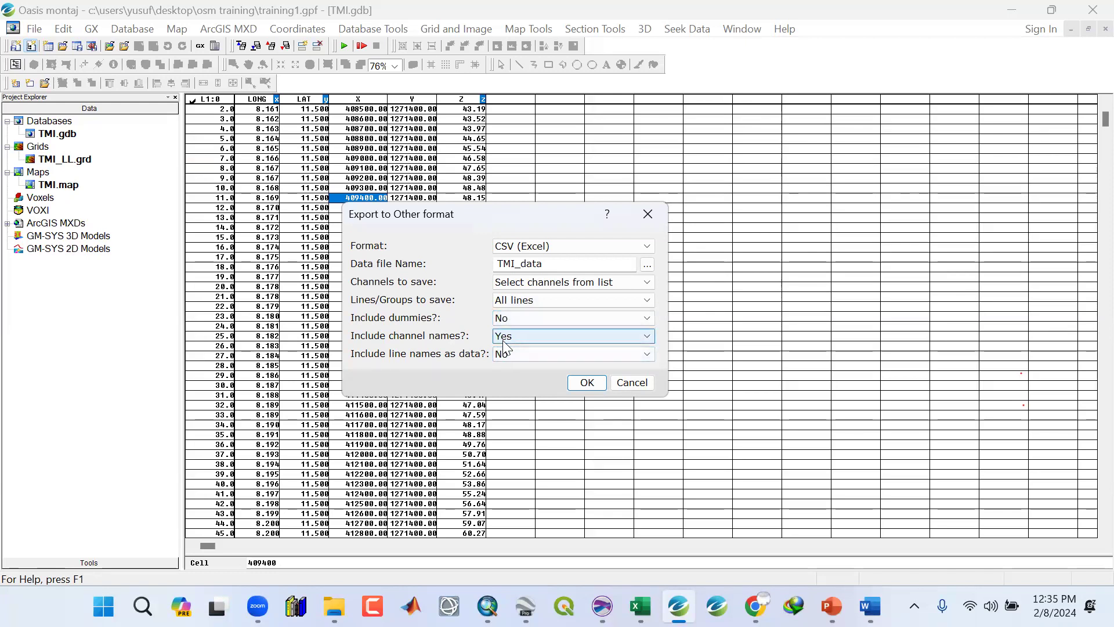
Confirm the export options and choose LONG, LAT and Z as the channels to write to the CSV file.
{"action": "left_click", "coordinate": [584, 386]}
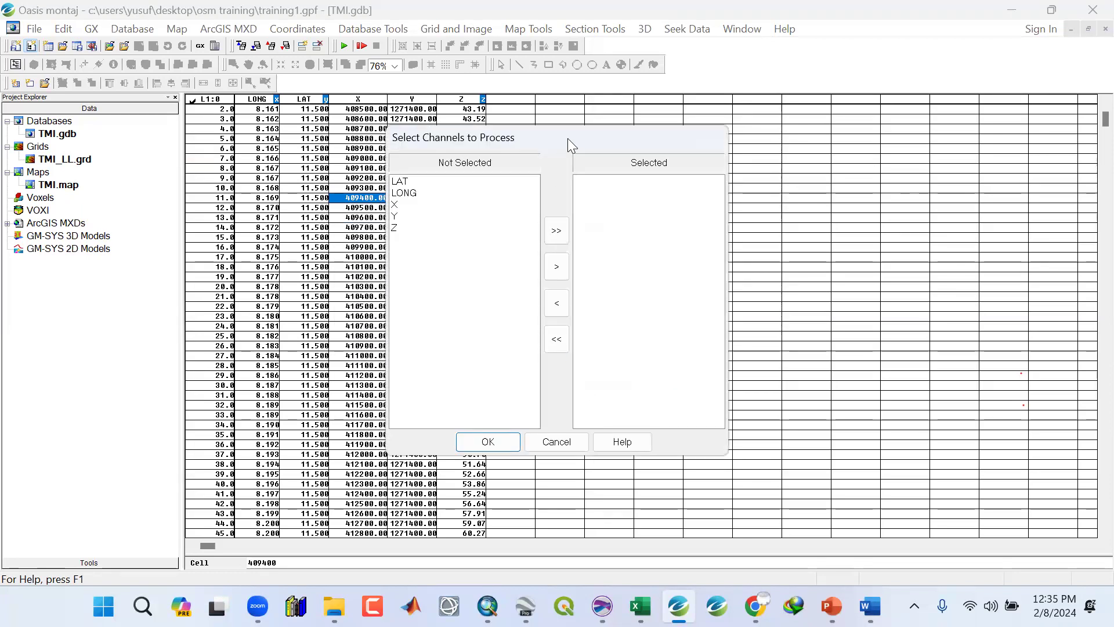
{"action": "left_click_drag", "start_coordinate": [567, 139], "coordinate": [675, 128]}
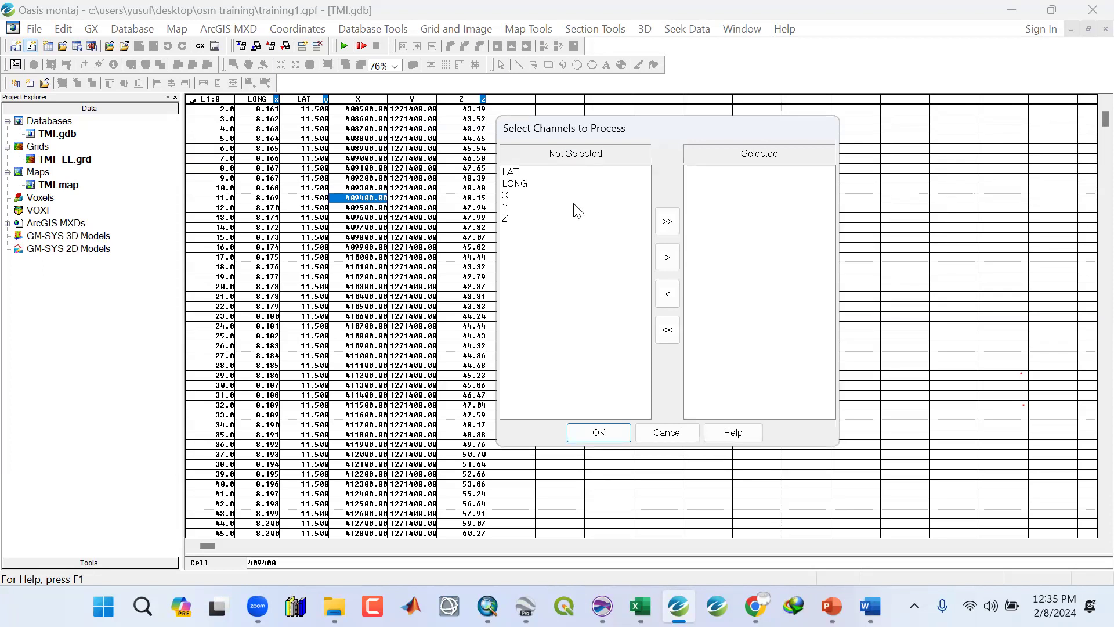
{"action": "left_click", "coordinate": [514, 186]}
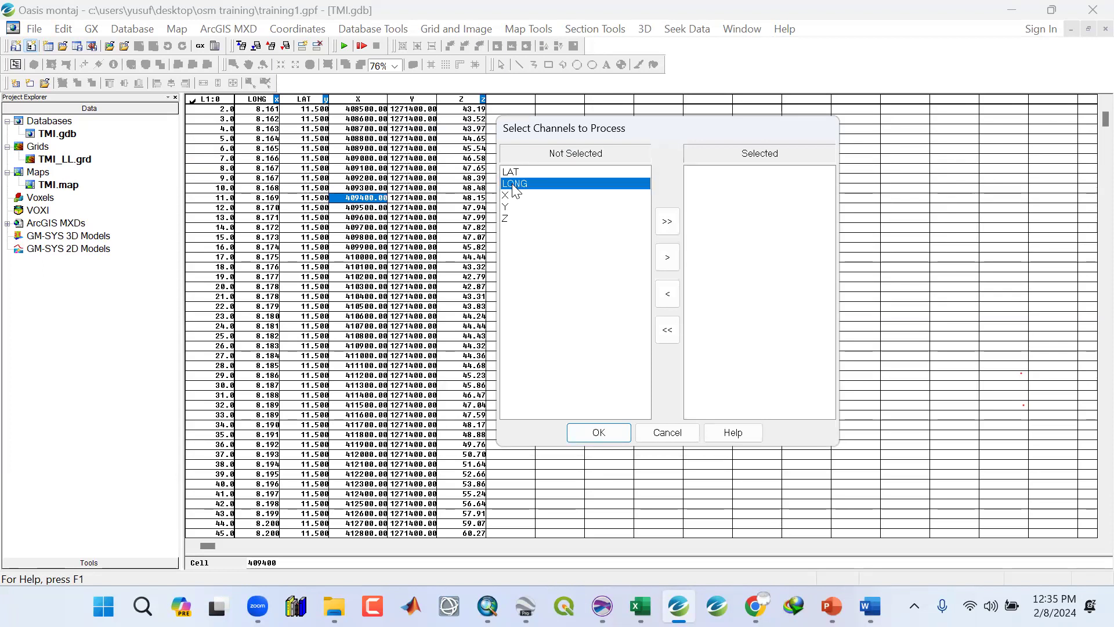
{"action": "left_click", "coordinate": [666, 257]}
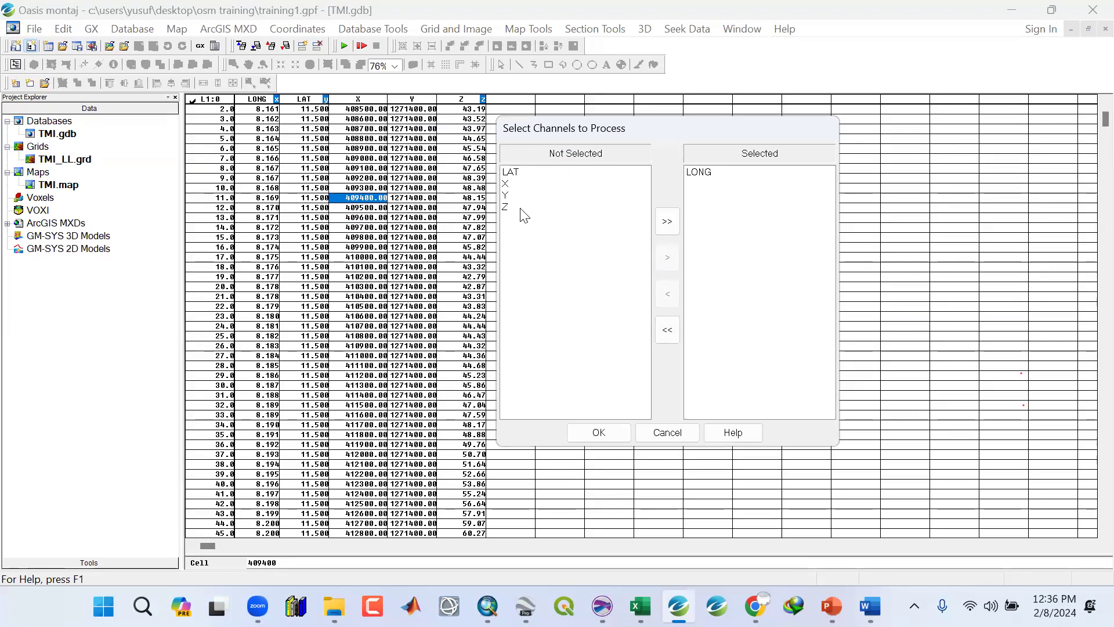
{"action": "left_click", "coordinate": [507, 175]}
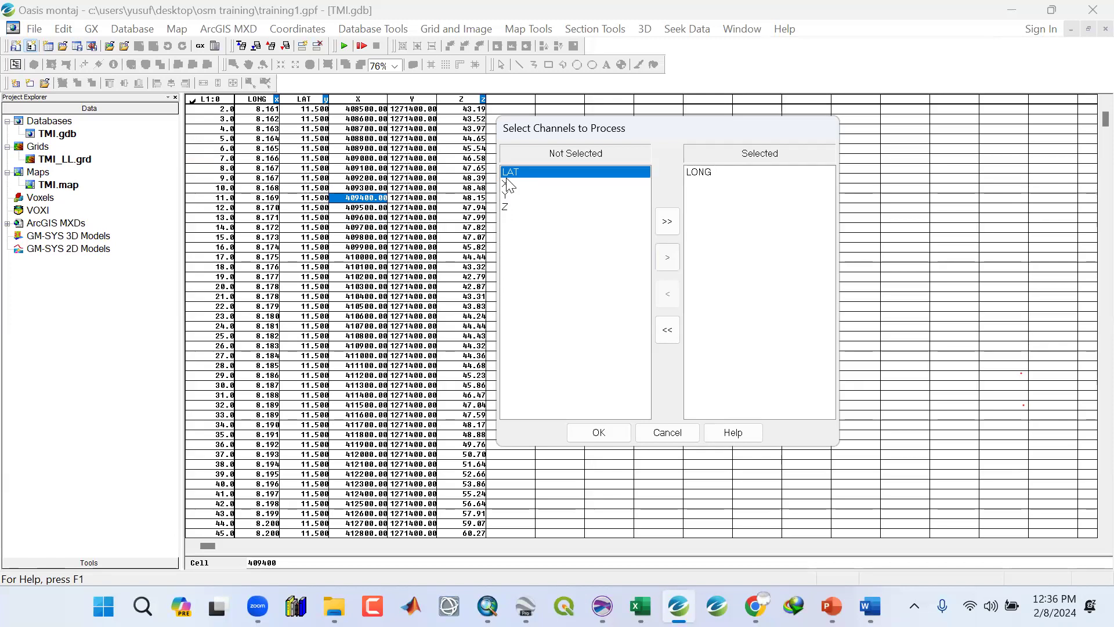
{"action": "left_click", "coordinate": [667, 255]}
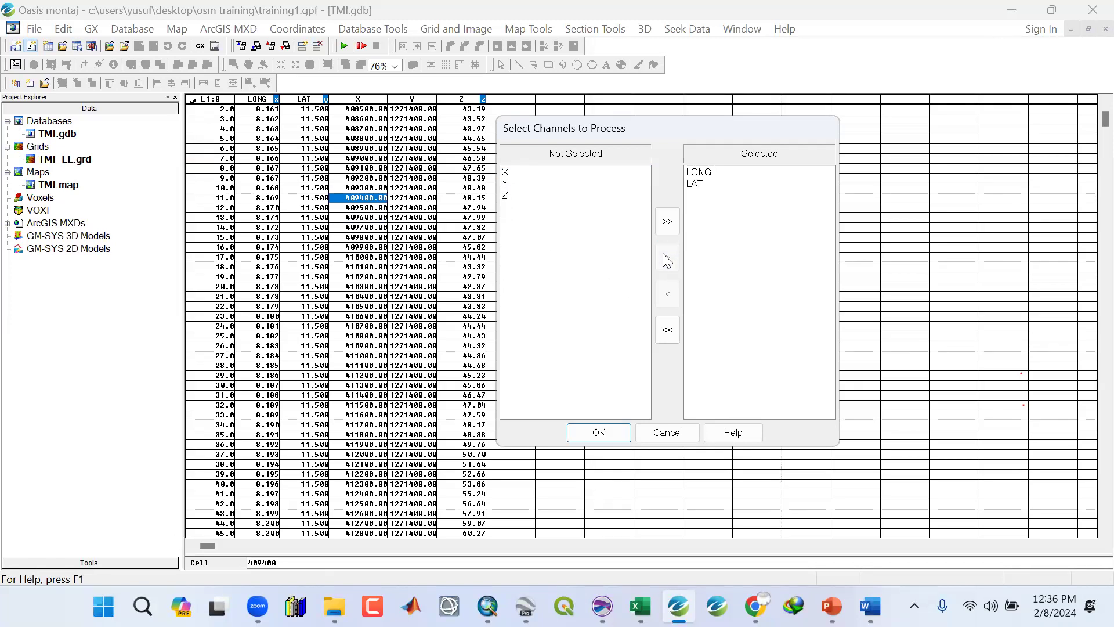
{"action": "left_click", "coordinate": [507, 196]}
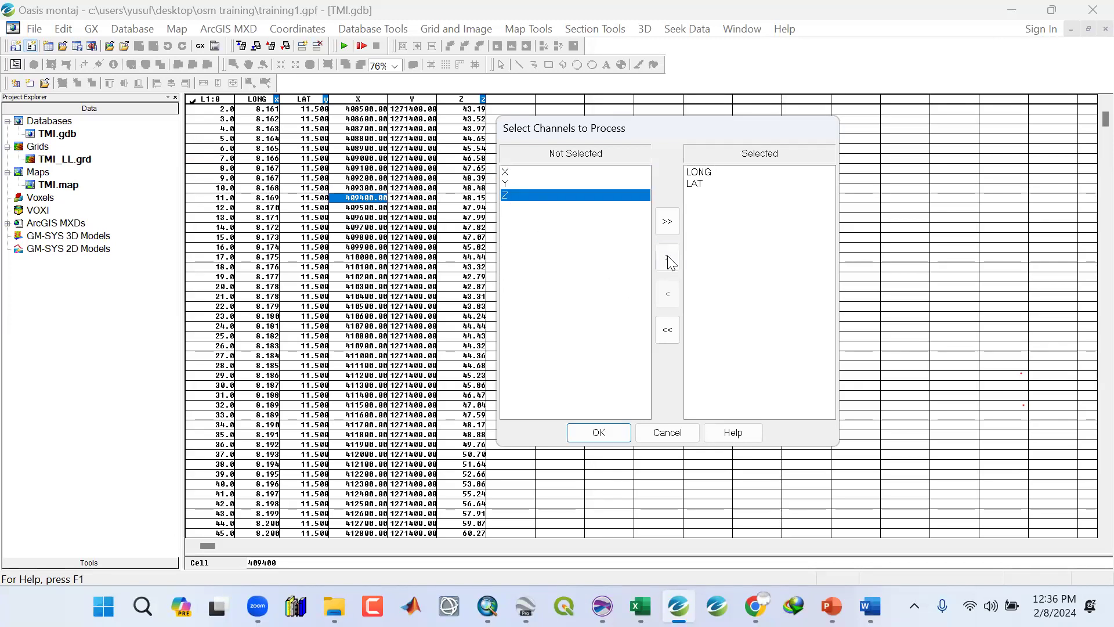
{"action": "left_click", "coordinate": [668, 255]}
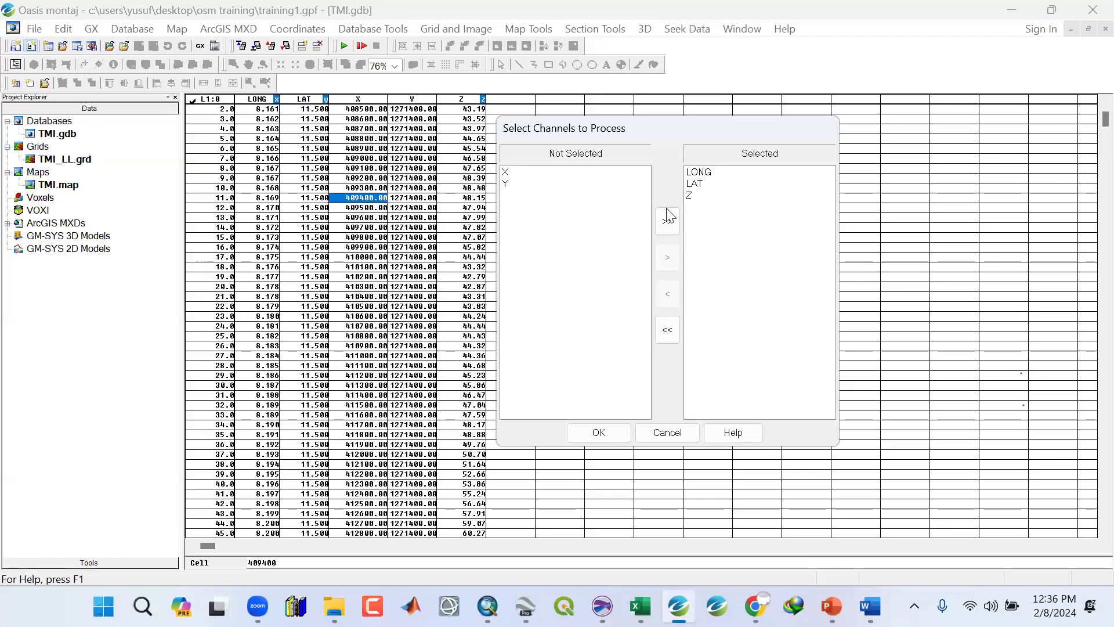
{"action": "left_click", "coordinate": [619, 437]}
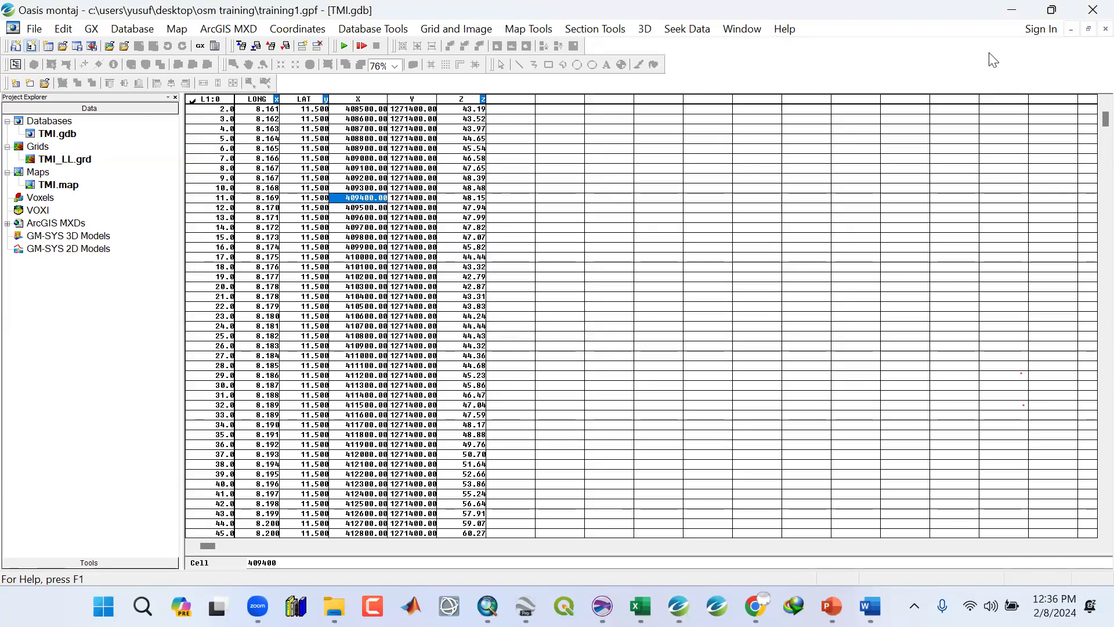
Open the exported TMI_data CSV file from the Data folder inside OSM Training.
{"action": "left_click", "coordinate": [1015, 11]}
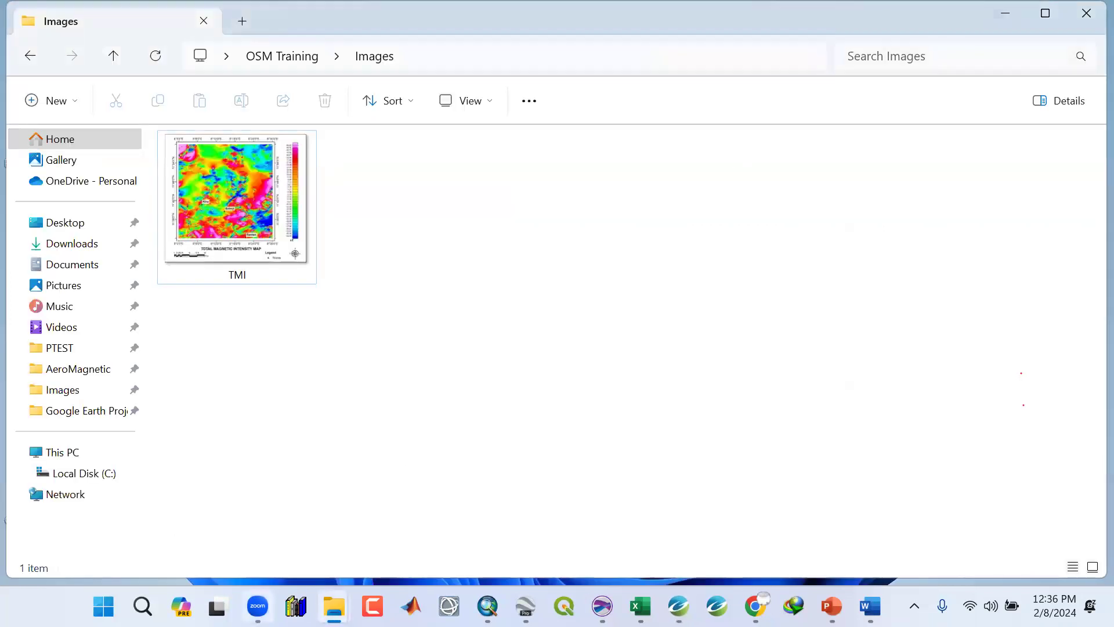
{"action": "mouse_move", "coordinate": [334, 606]}
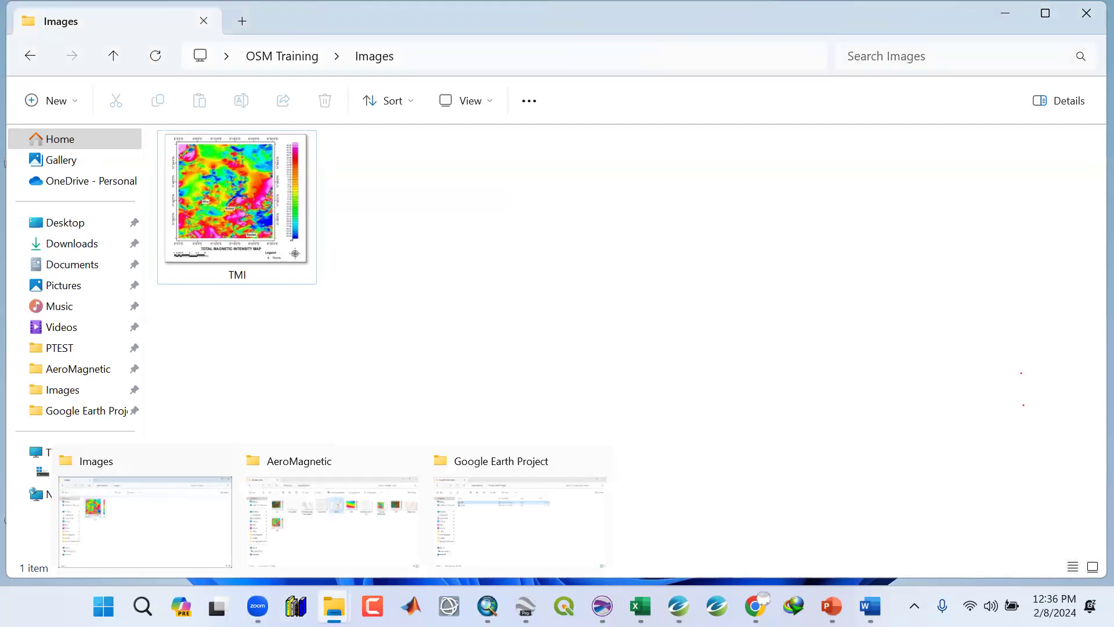
{"action": "left_click", "coordinate": [196, 532]}
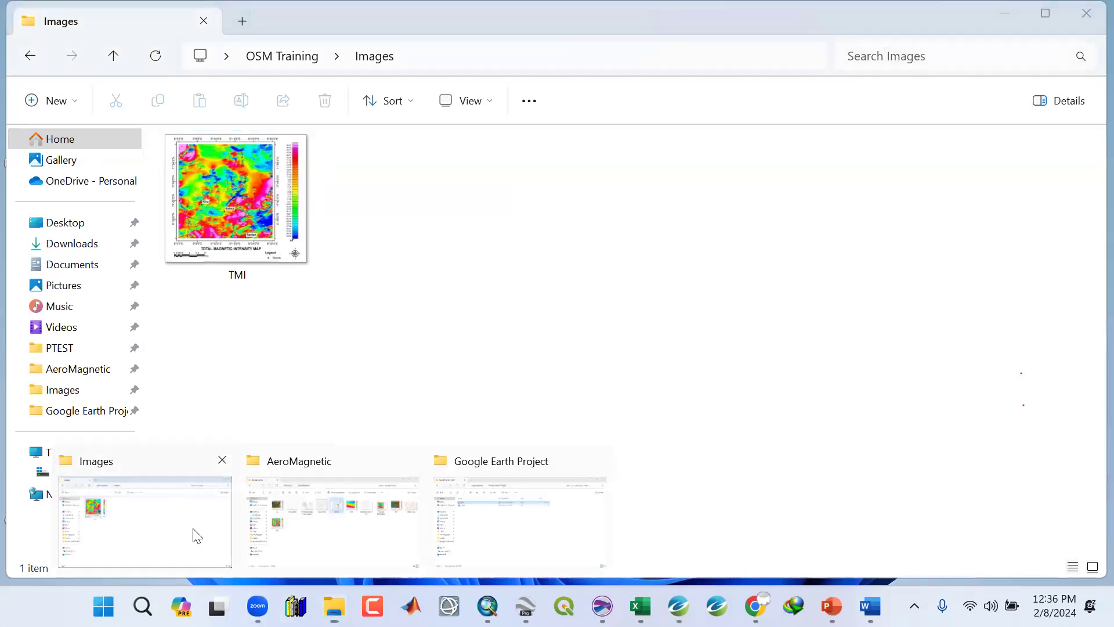
{"action": "left_click", "coordinate": [107, 60]}
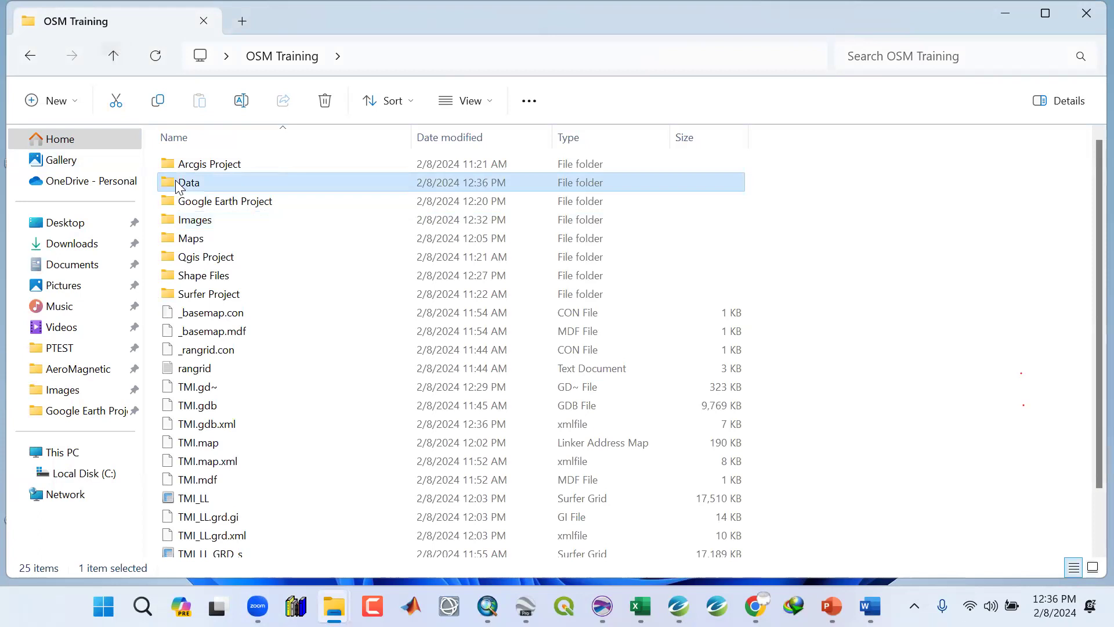
{"action": "double_click", "coordinate": [176, 181]}
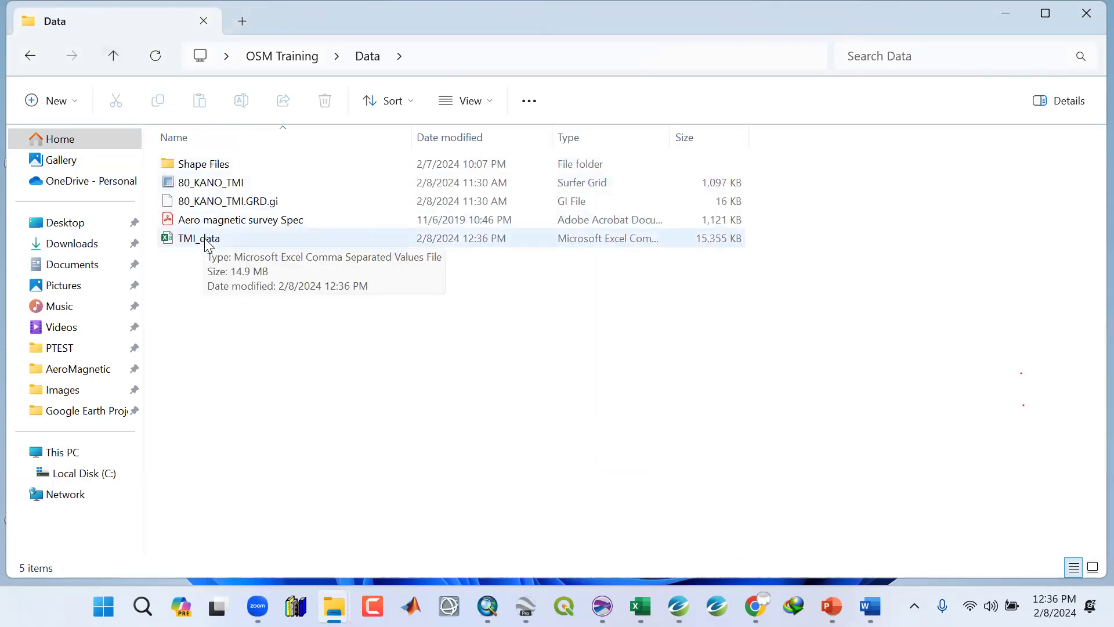
{"action": "left_click", "coordinate": [199, 239]}
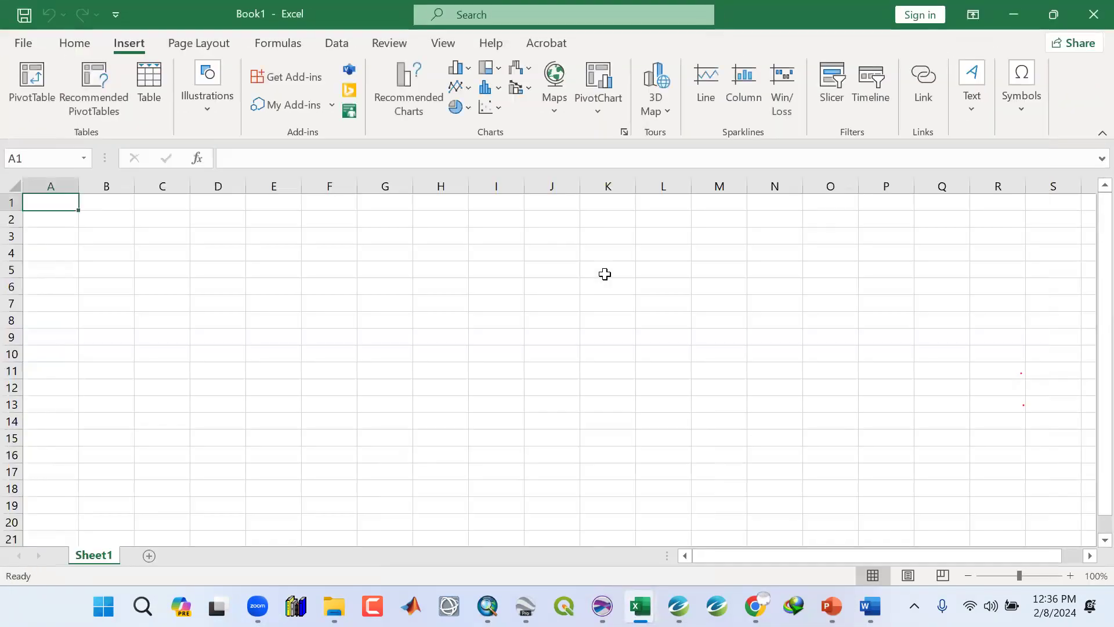
Bring the loaded TMI_data workbook to the front in Excel.
{"action": "left_click", "coordinate": [1014, 15]}
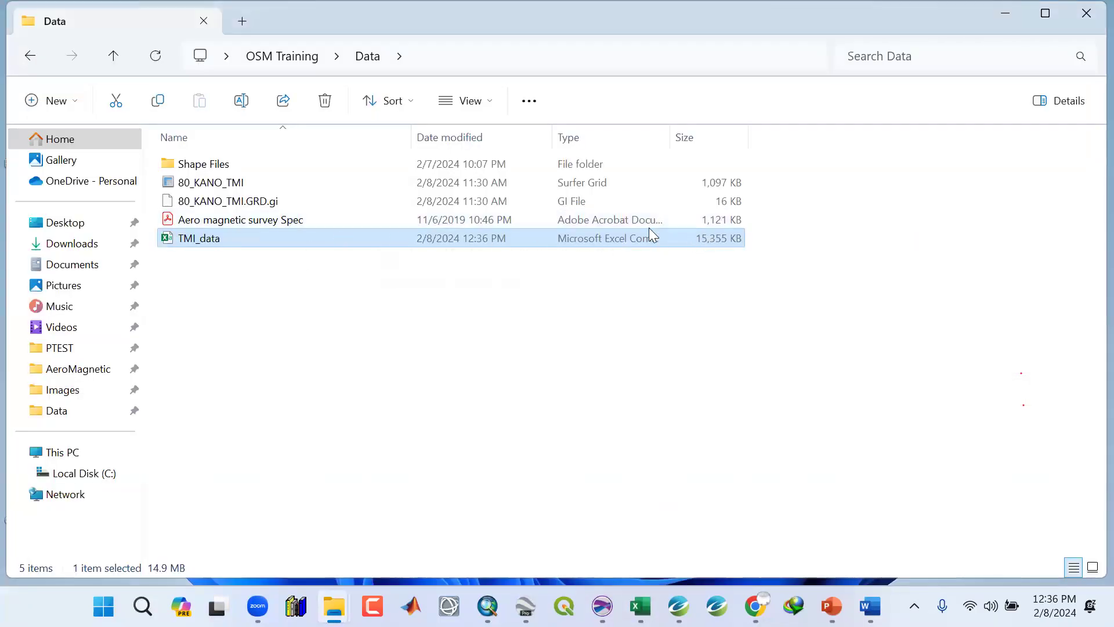
{"action": "left_click", "coordinate": [716, 185]}
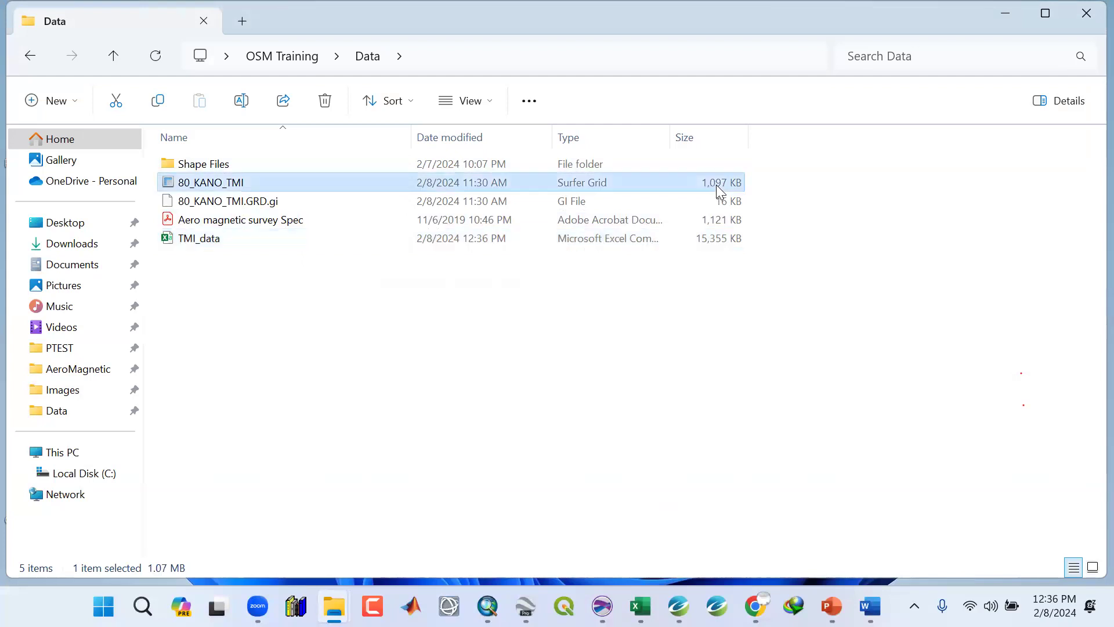
{"action": "left_click", "coordinate": [715, 234]}
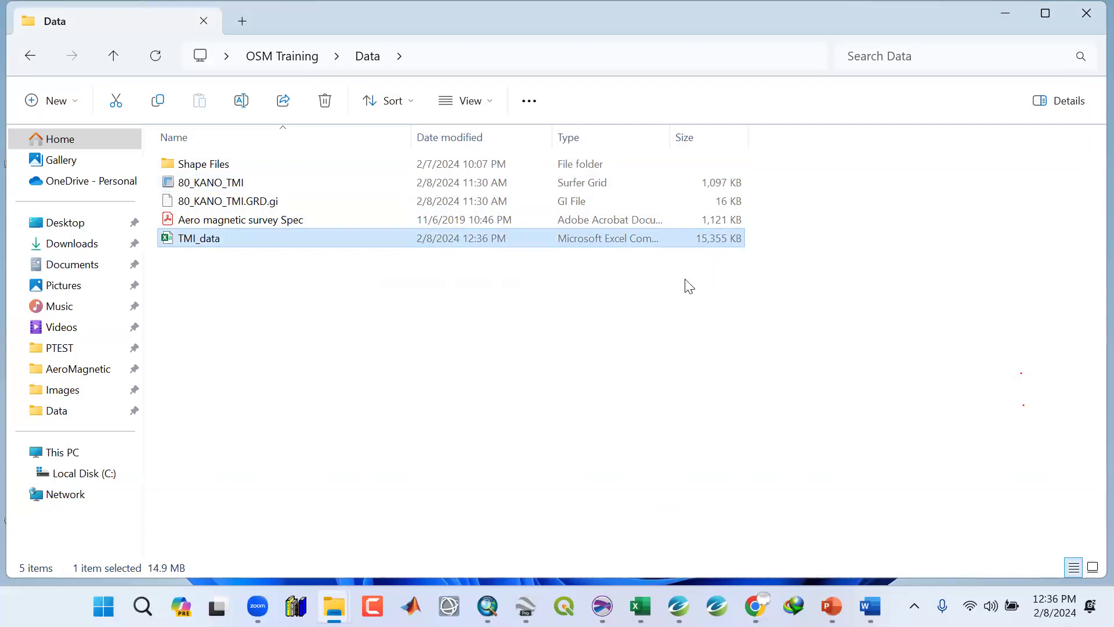
{"action": "left_click", "coordinate": [1003, 14]}
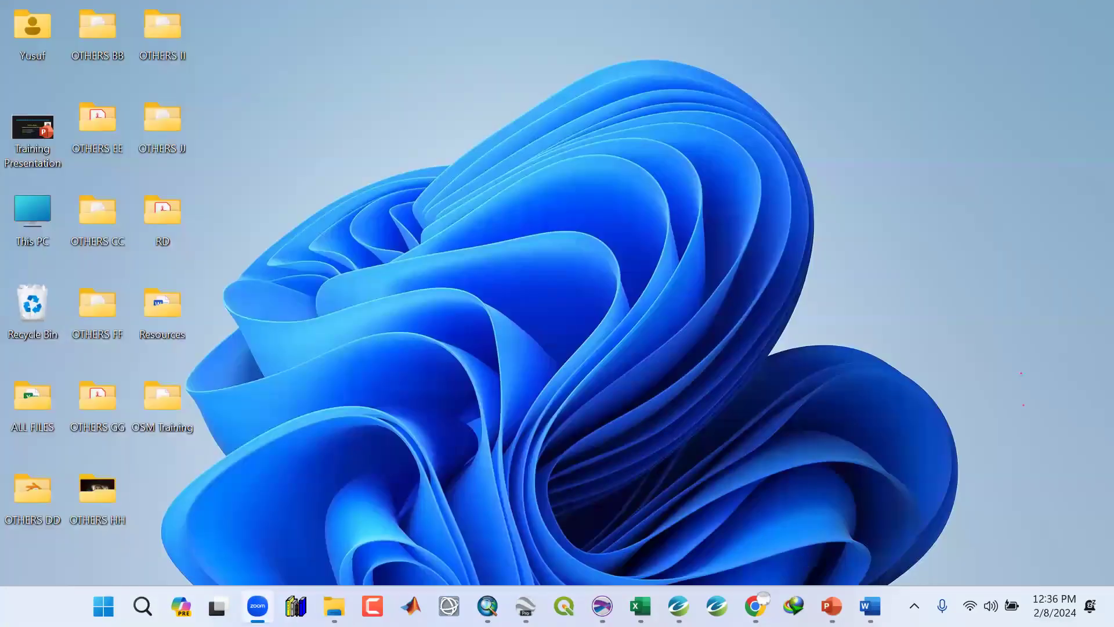
{"action": "mouse_move", "coordinate": [640, 607]}
{"action": "left_click", "coordinate": [676, 524]}
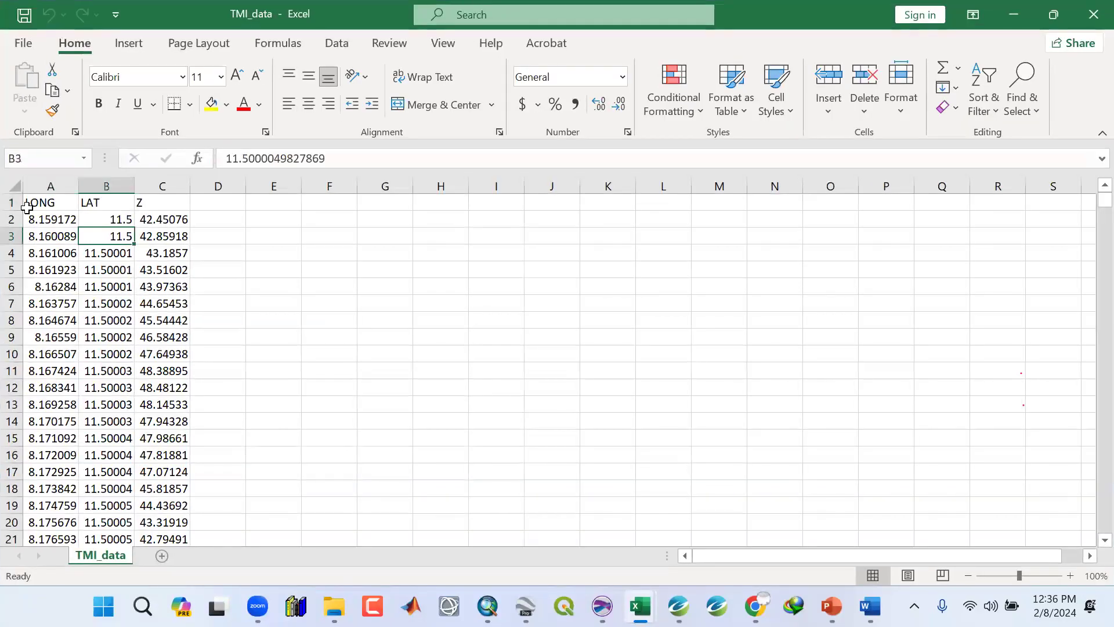
Scroll through the TMI_data columns down to the last record and back to the top.
{"action": "left_click", "coordinate": [30, 205]}
{"action": "left_click", "coordinate": [92, 231]}
{"action": "left_click", "coordinate": [141, 339]}
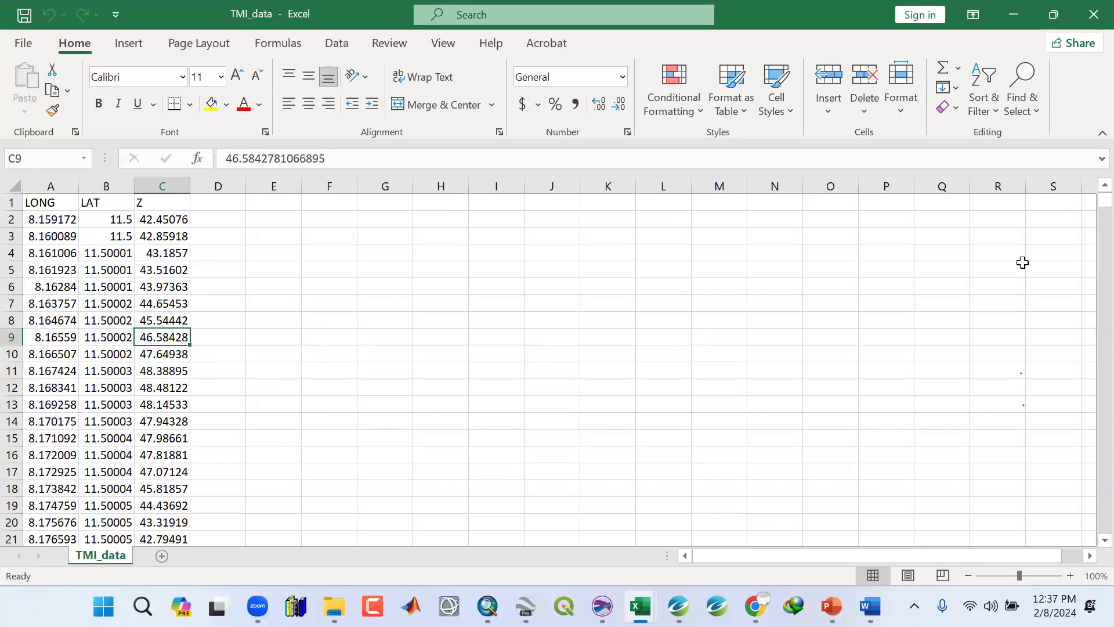
{"action": "left_click_drag", "start_coordinate": [1105, 201], "coordinate": [961, 530]}
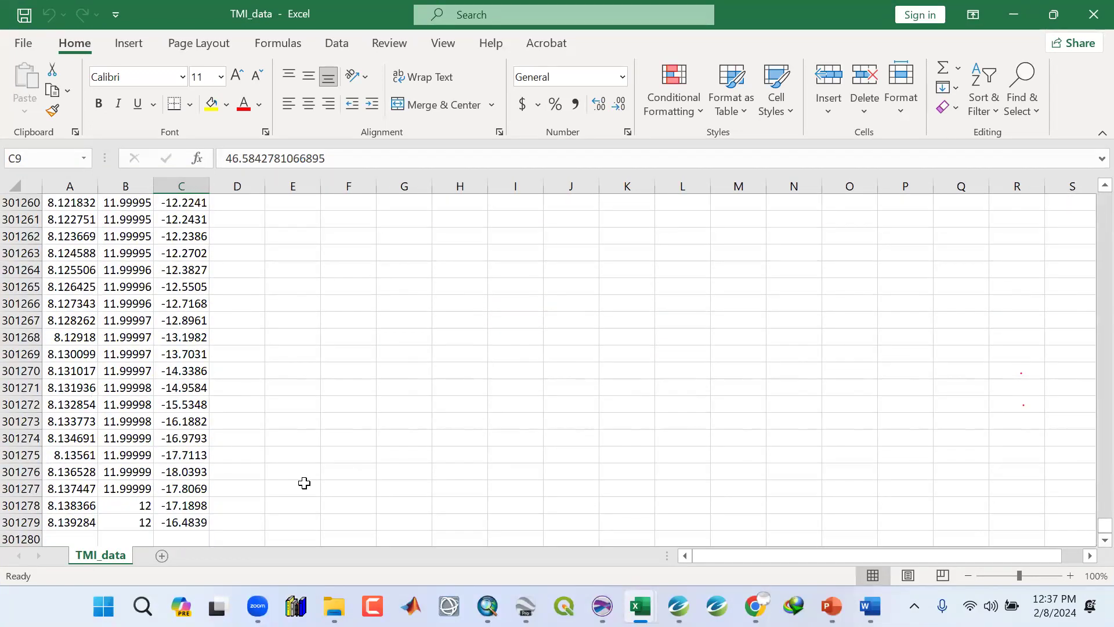
{"action": "left_click", "coordinate": [13, 525]}
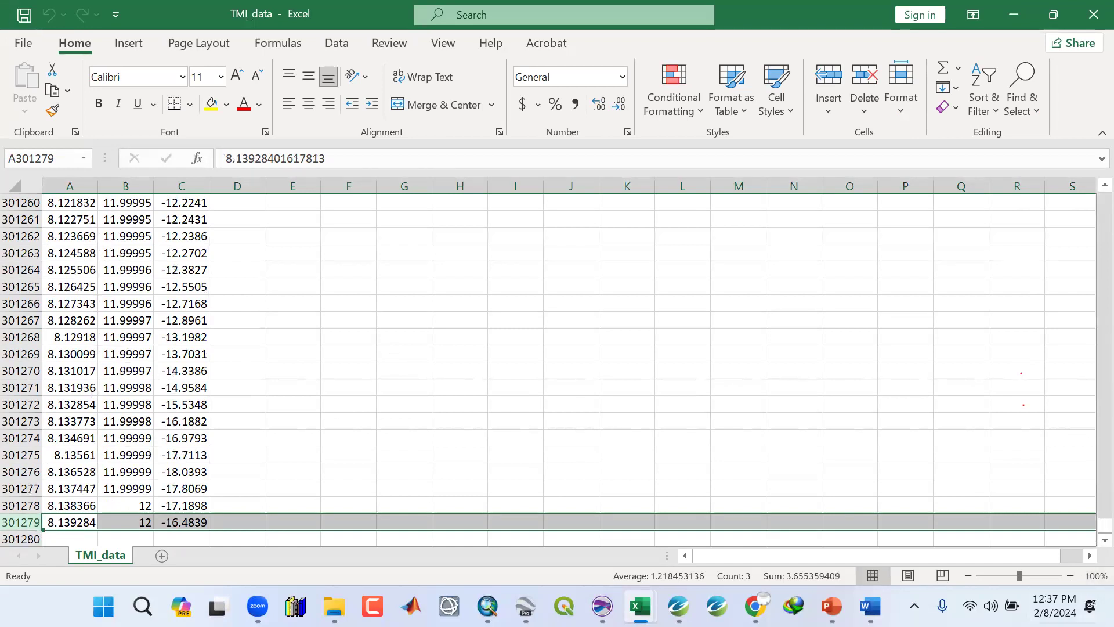
{"action": "left_click_drag", "start_coordinate": [1103, 524], "coordinate": [1087, 195]}
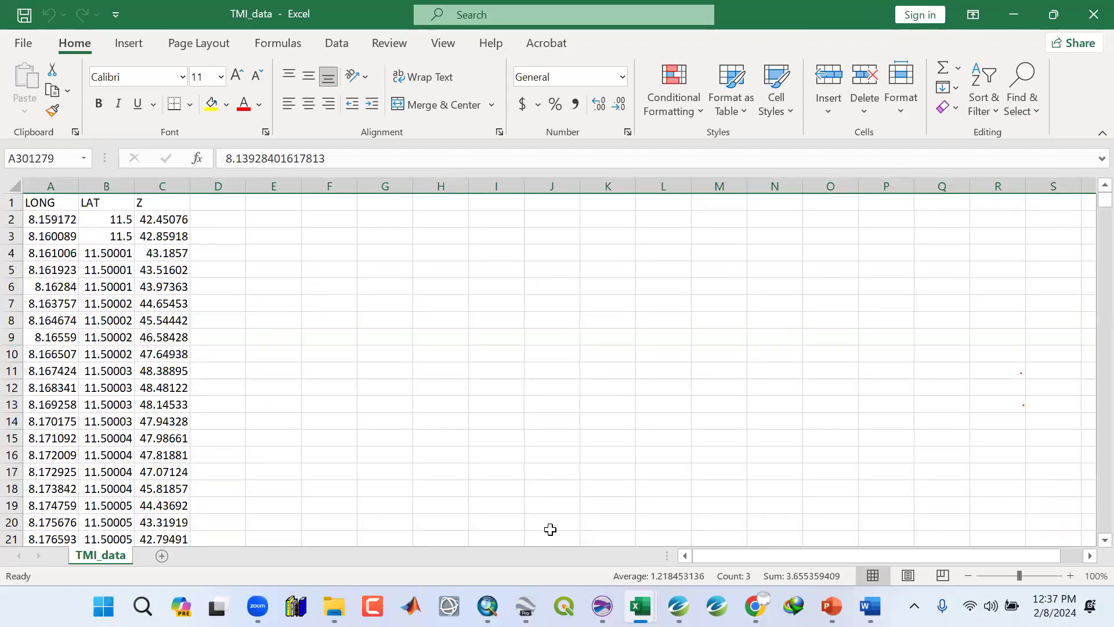
Select various LONG, LAT and Z cells to inspect their full values.
{"action": "left_click", "coordinate": [125, 355]}
{"action": "left_click", "coordinate": [136, 289]}
{"action": "left_click", "coordinate": [116, 367]}
{"action": "left_click", "coordinate": [104, 422]}
{"action": "left_click", "coordinate": [99, 473]}
{"action": "left_click", "coordinate": [90, 390]}
{"action": "left_click", "coordinate": [65, 321]}
{"action": "left_click", "coordinate": [65, 270]}
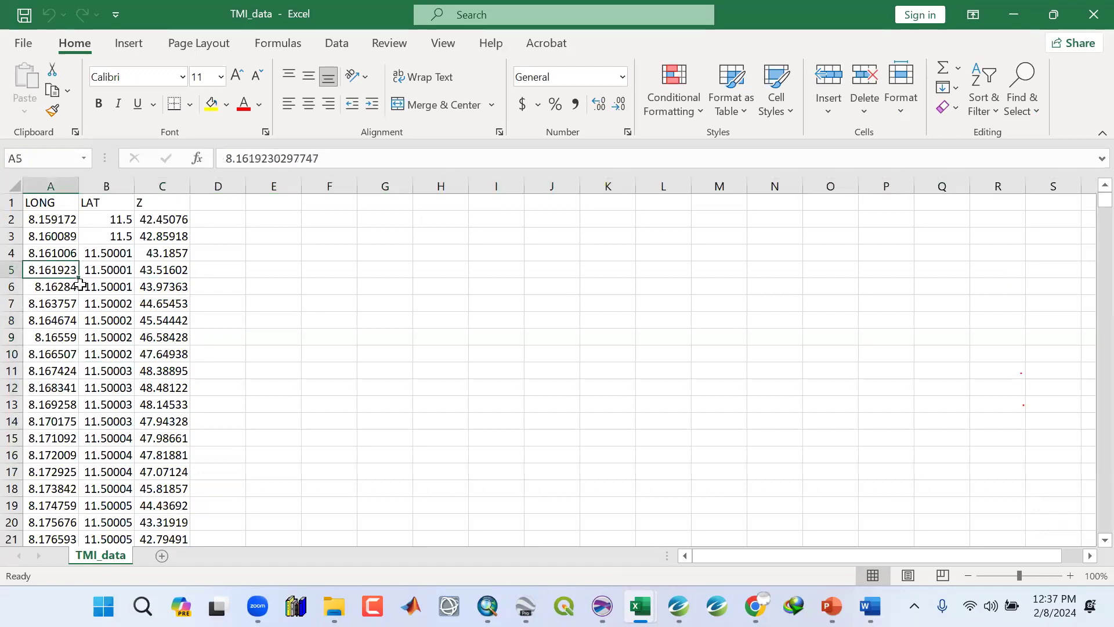
Save the TMI_data spreadsheet and close Excel.
{"action": "left_click", "coordinate": [87, 287]}
{"action": "left_click", "coordinate": [23, 16]}
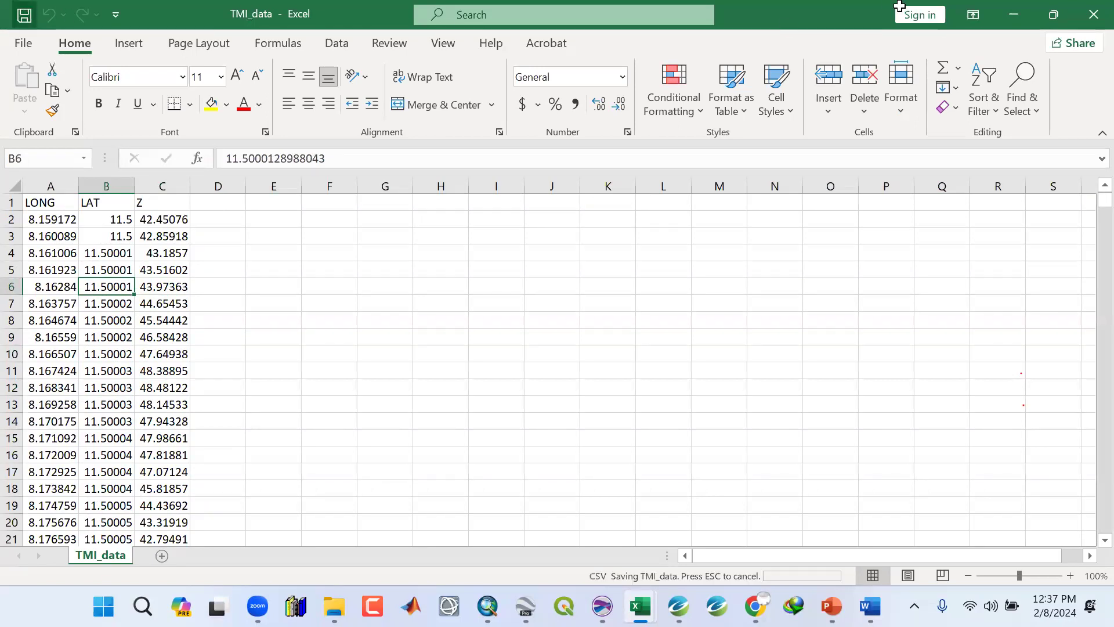
{"action": "left_click", "coordinate": [1090, 13]}
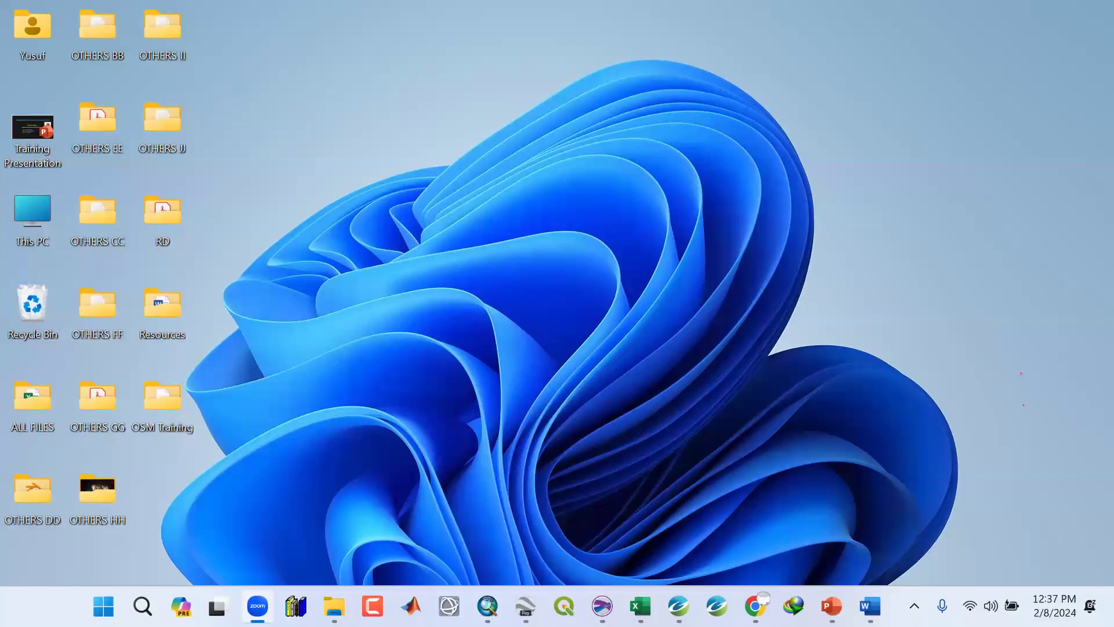
Check the saved TMI_data file in the Data folder.
{"action": "left_click", "coordinate": [1023, 1]}
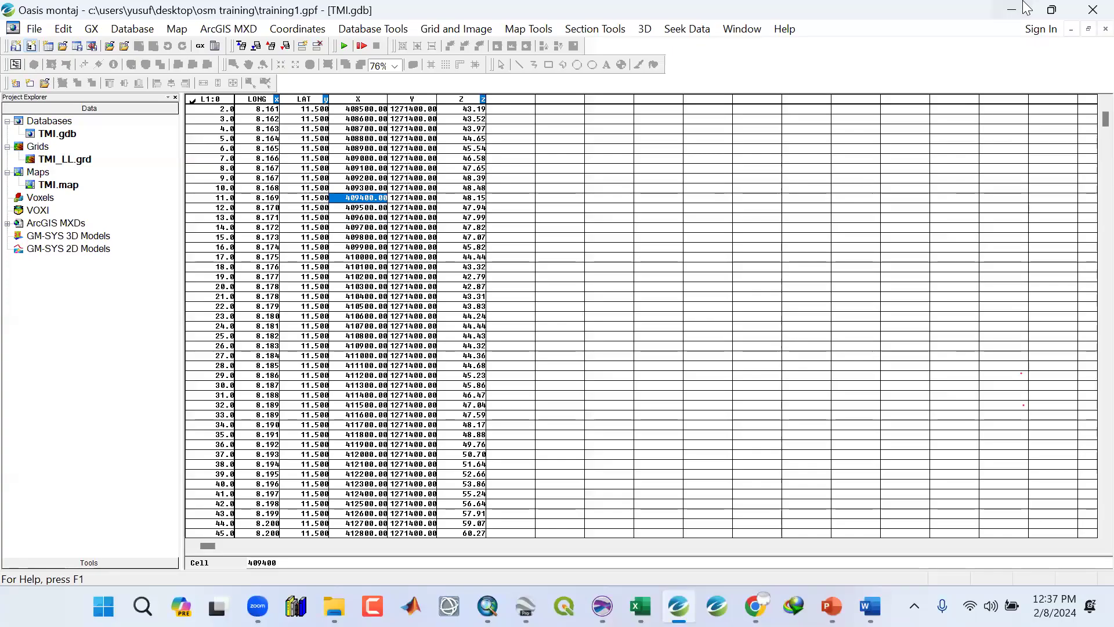
{"action": "left_click", "coordinate": [1020, 5]}
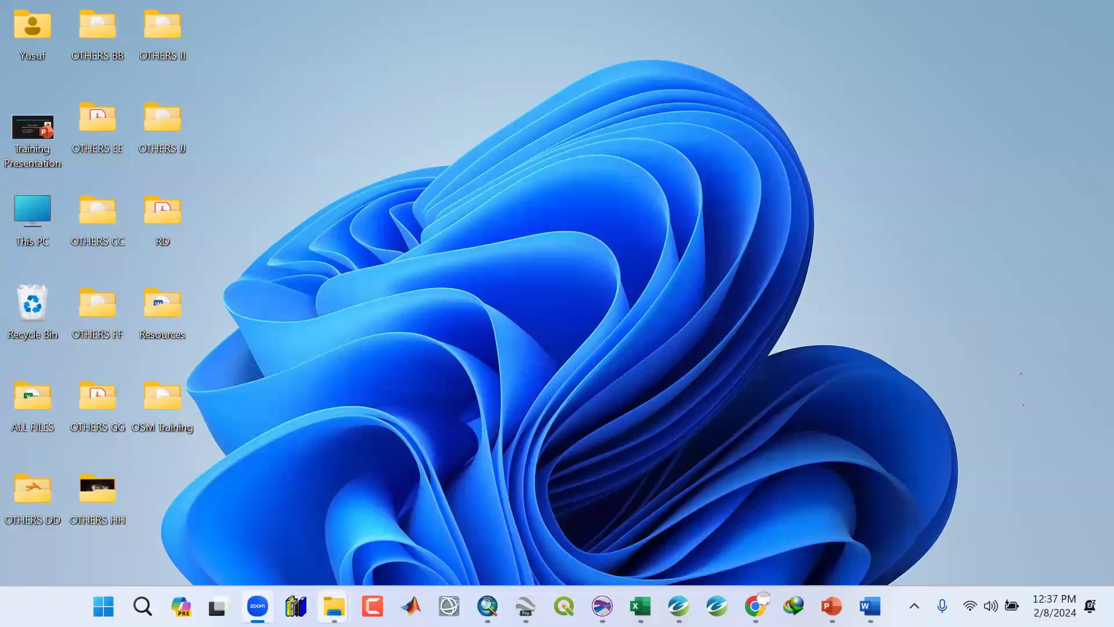
{"action": "mouse_move", "coordinate": [334, 605]}
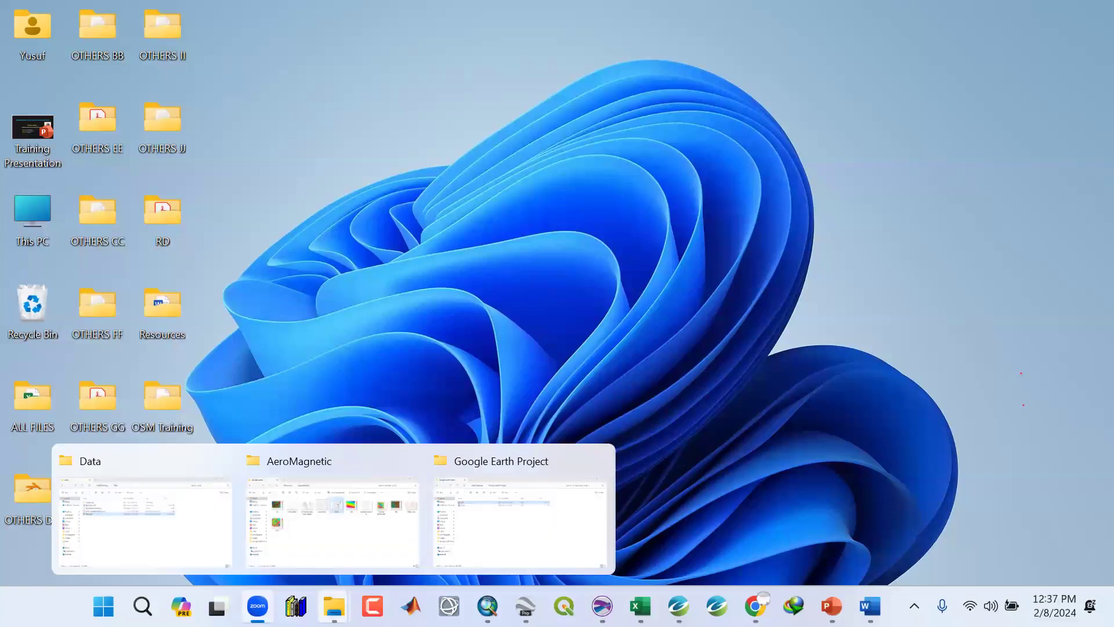
{"action": "left_click", "coordinate": [193, 556]}
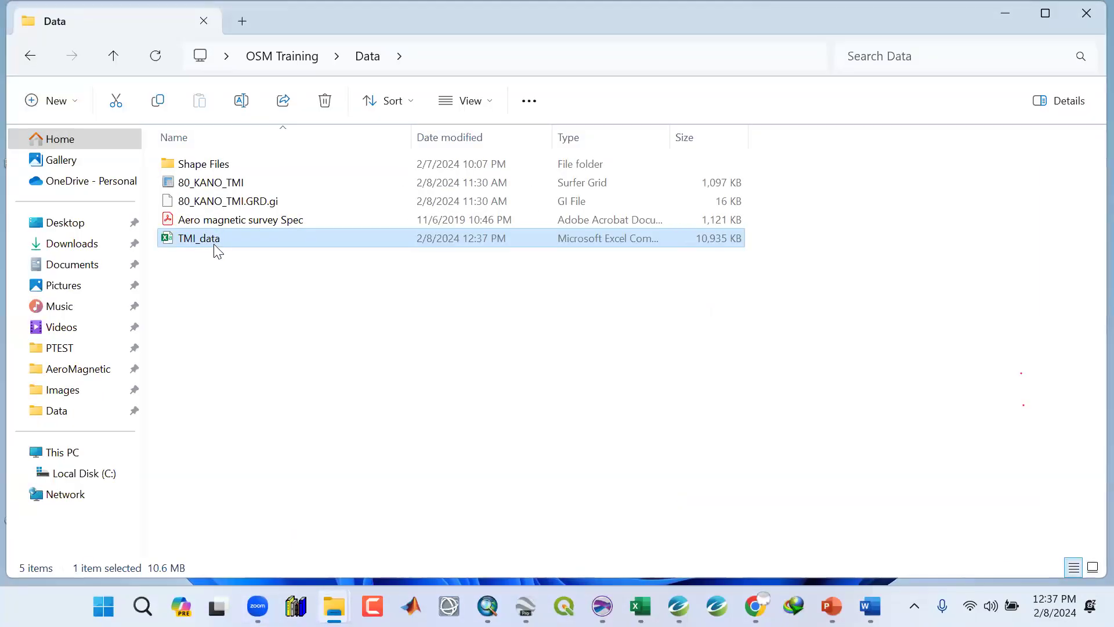
{"action": "left_click", "coordinate": [198, 189]}
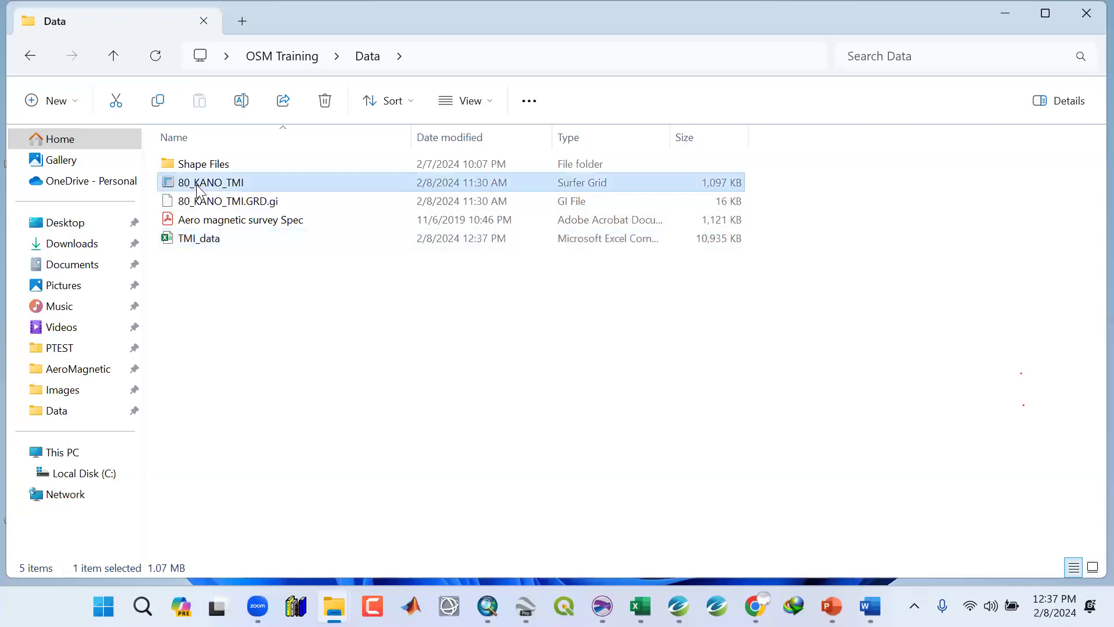
{"action": "left_click", "coordinate": [221, 248]}
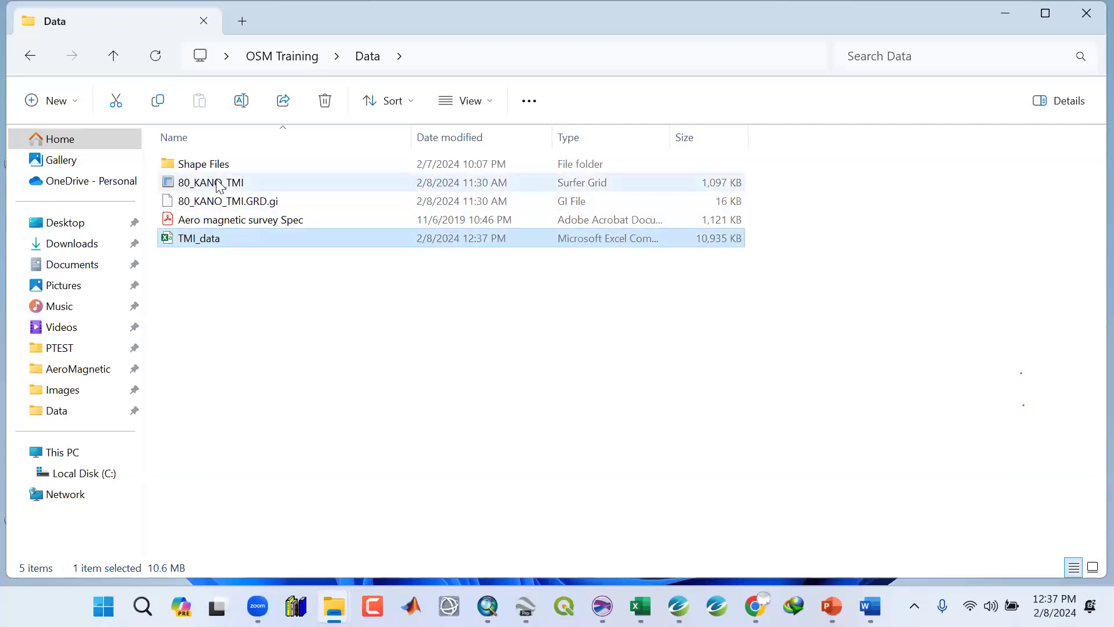
Create a new database named NEW_TMI with the default line and channel limits.
{"action": "left_click", "coordinate": [1010, 8]}
{"action": "left_click", "coordinate": [679, 605]}
{"action": "left_click", "coordinate": [133, 29]}
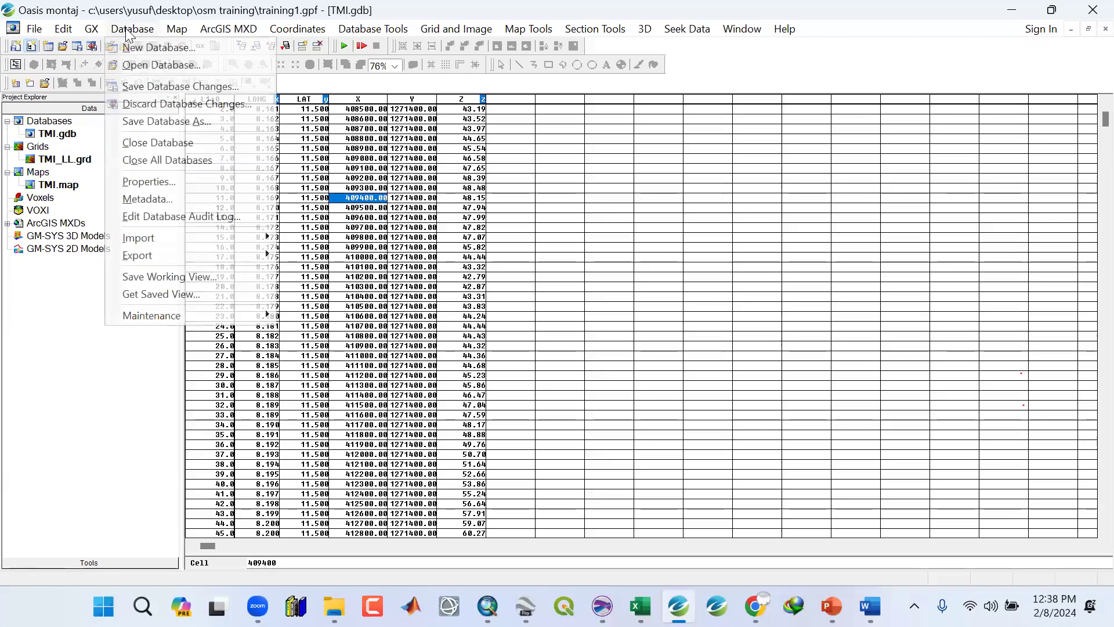
{"action": "left_click", "coordinate": [133, 48]}
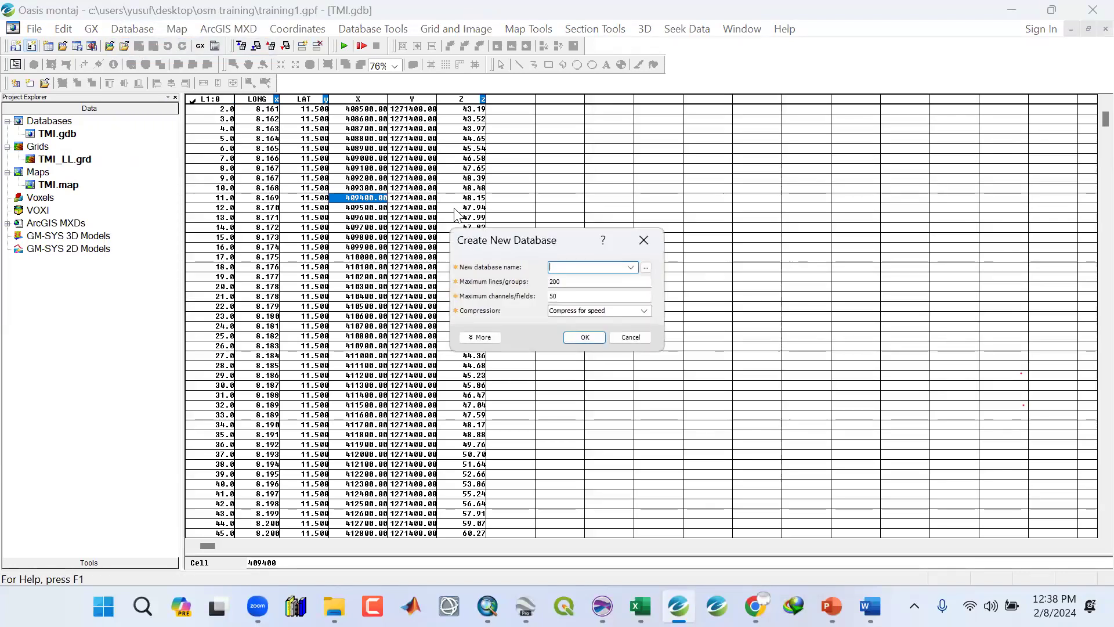
{"action": "type", "text": "NE"}
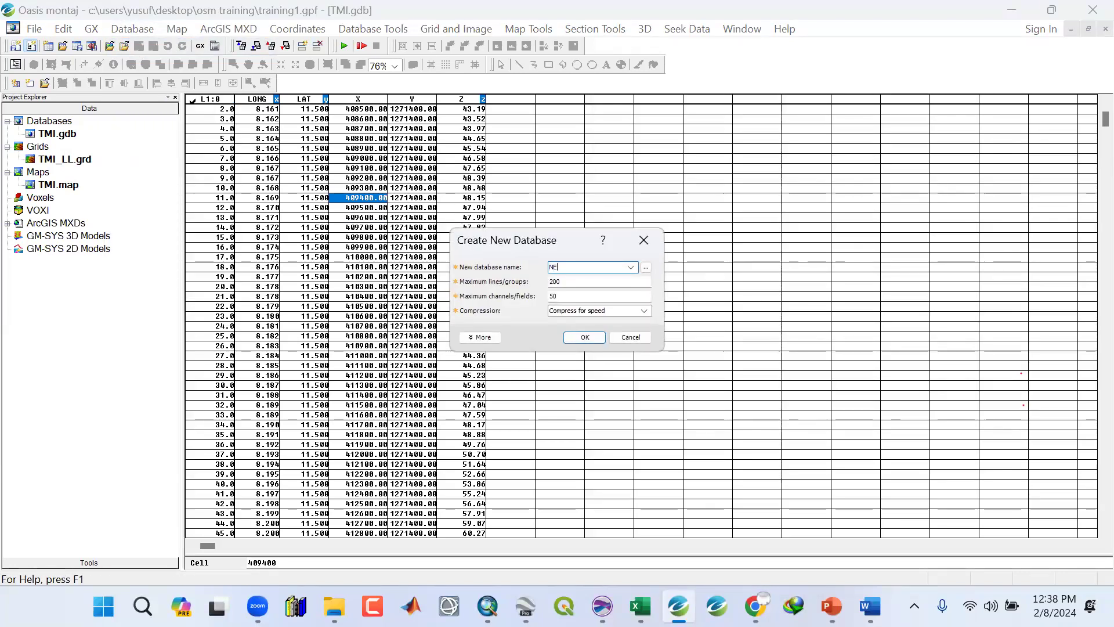
{"action": "type", "text": "W_TMI"}
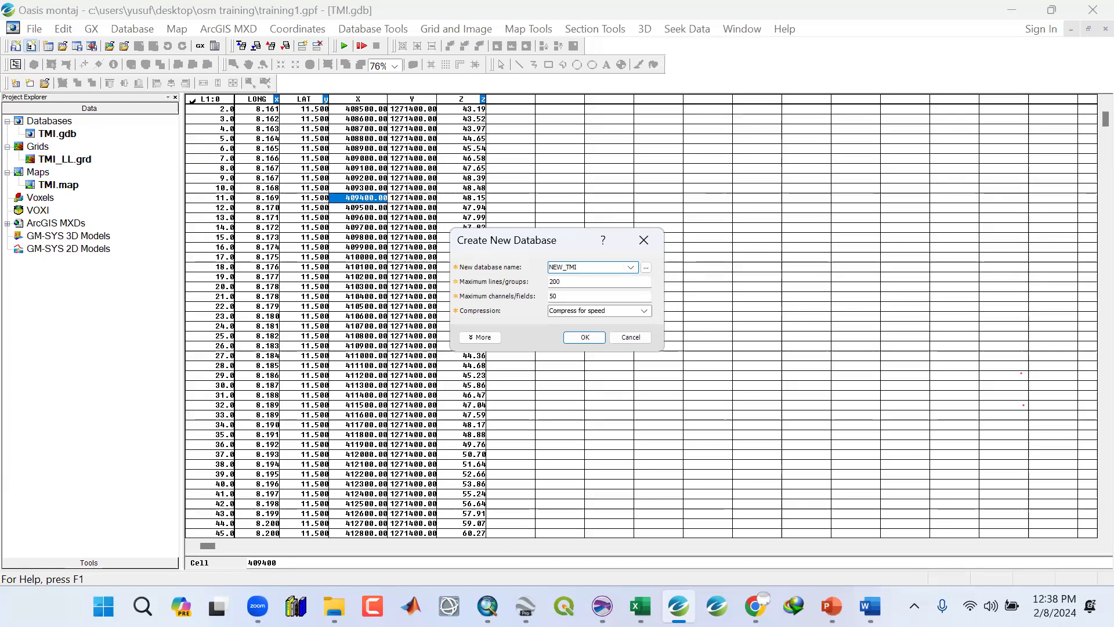
{"action": "mouse_move", "coordinate": [334, 607]}
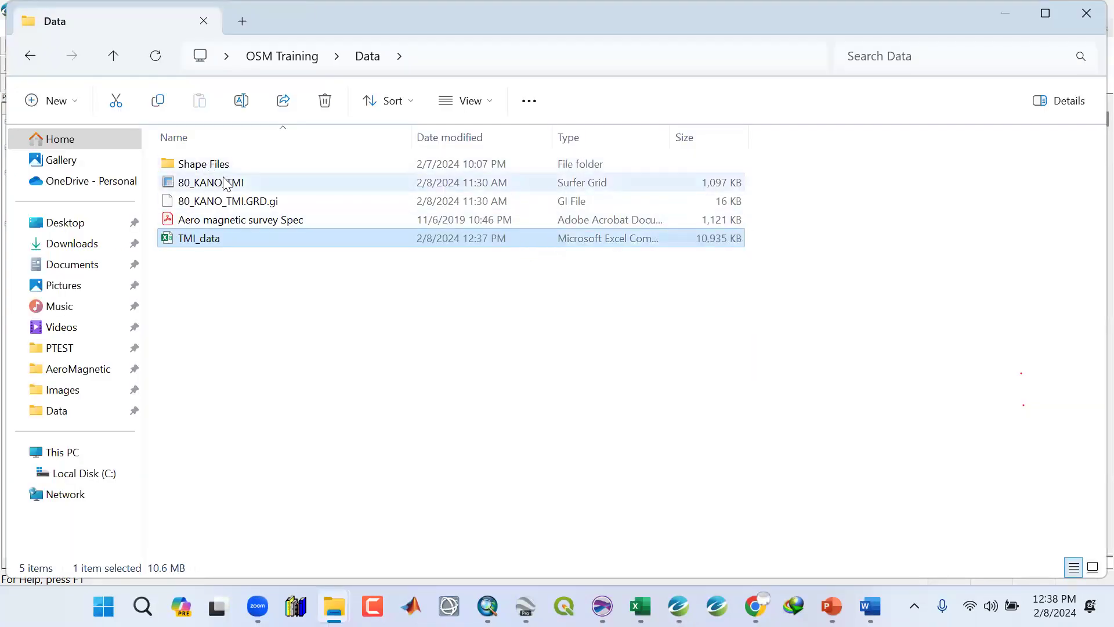
{"action": "left_click", "coordinate": [1030, 13]}
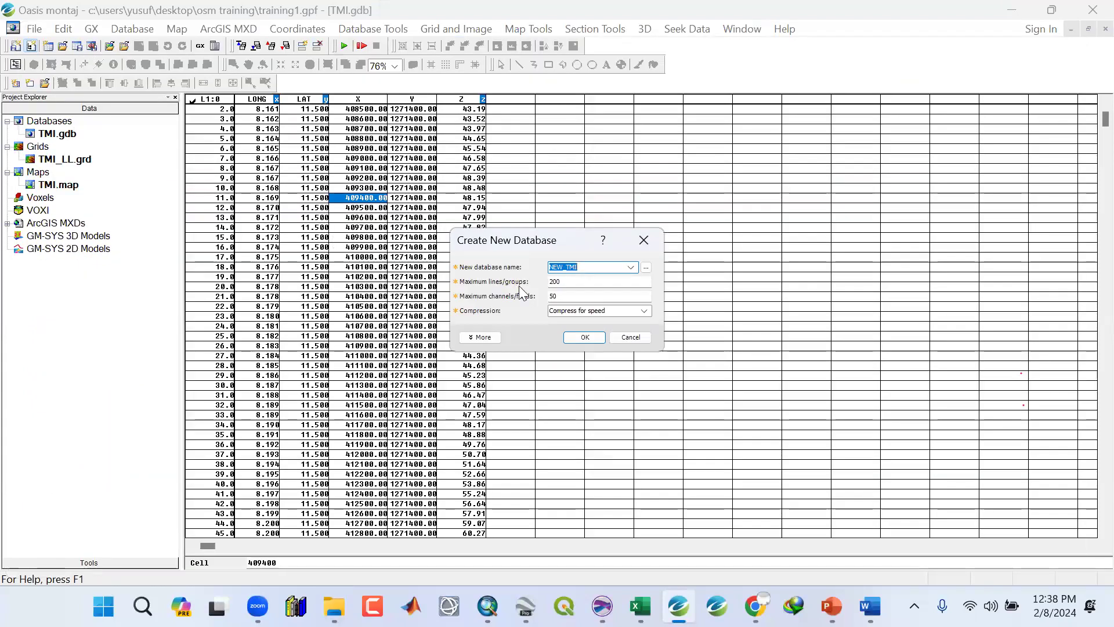
{"action": "left_click", "coordinate": [586, 266]}
{"action": "left_click", "coordinate": [596, 338]}
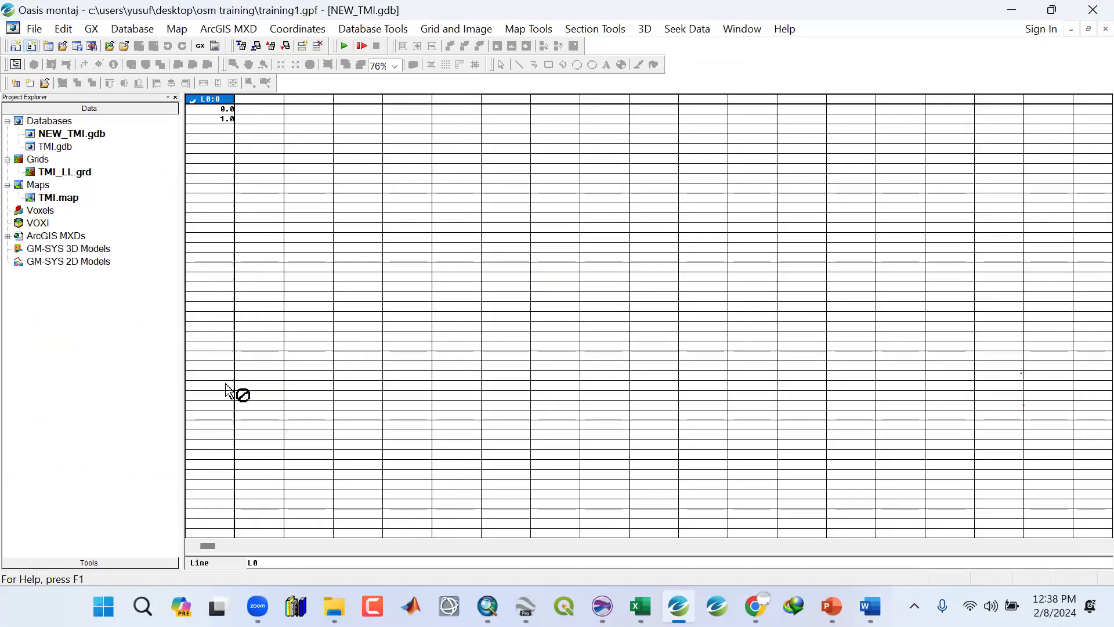
Start an ASCII import and choose the TMI_data.csv file from the Data folder.
{"action": "left_click", "coordinate": [146, 30]}
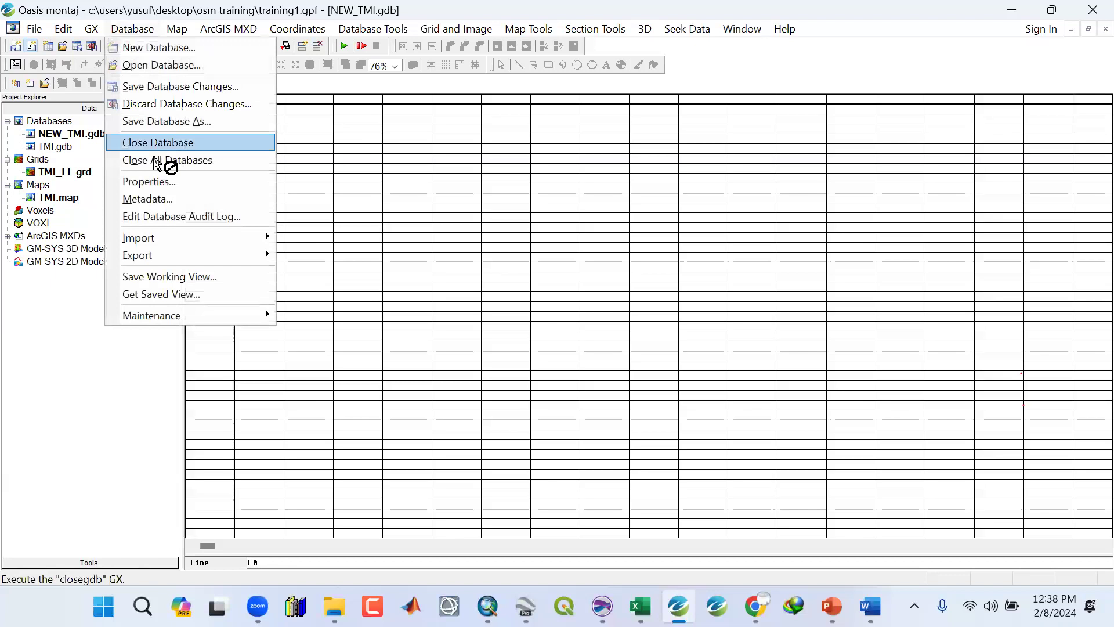
{"action": "mouse_move", "coordinate": [168, 243]}
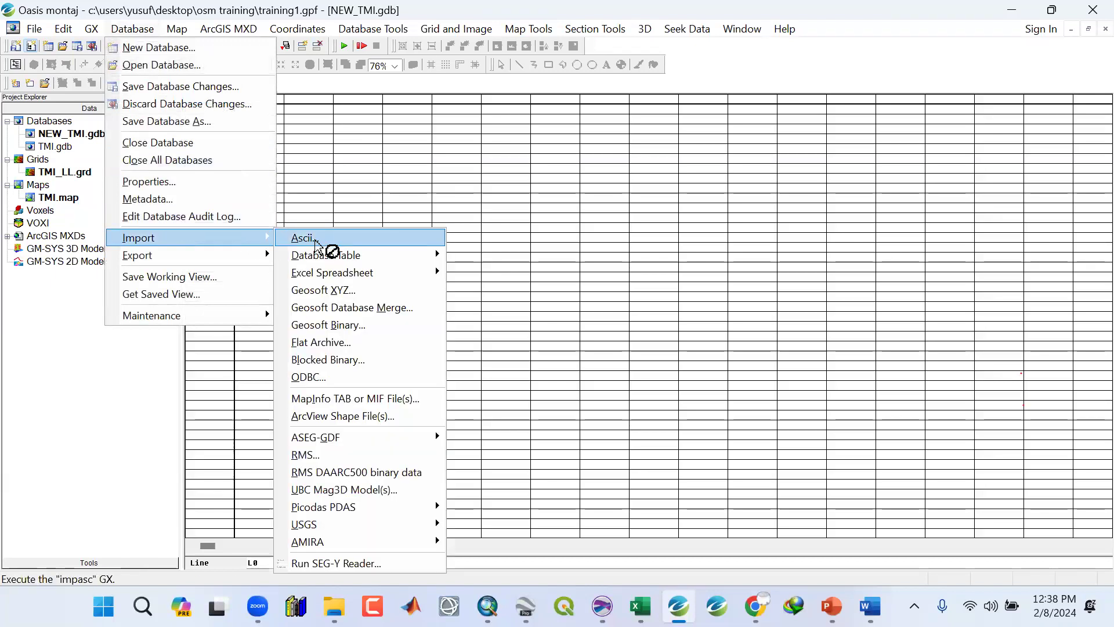
{"action": "left_click", "coordinate": [319, 245]}
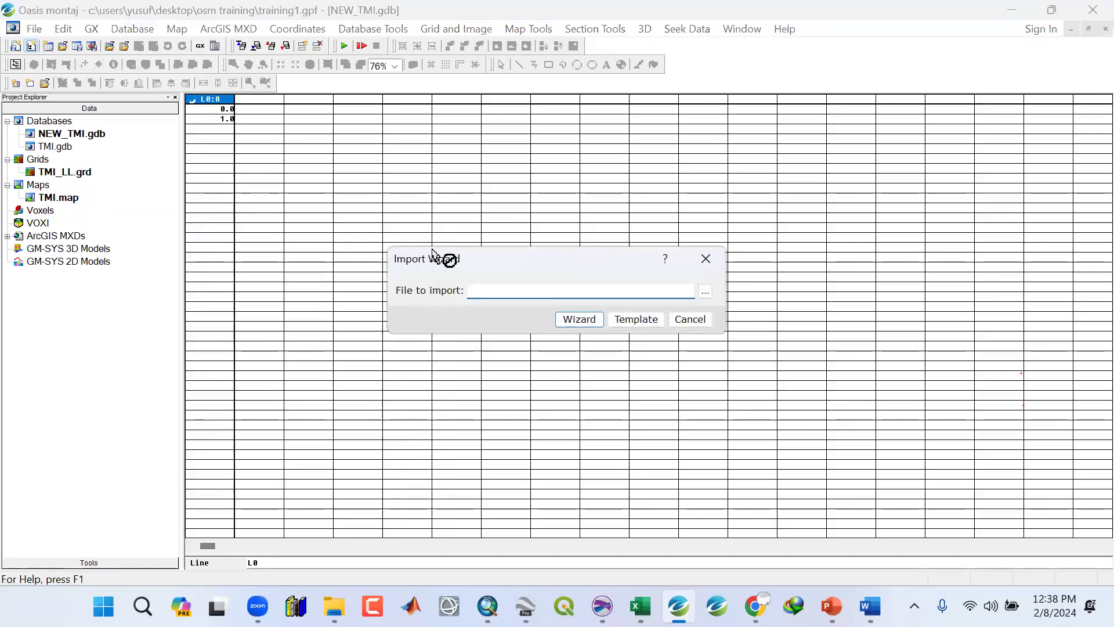
{"action": "left_click", "coordinate": [652, 175]}
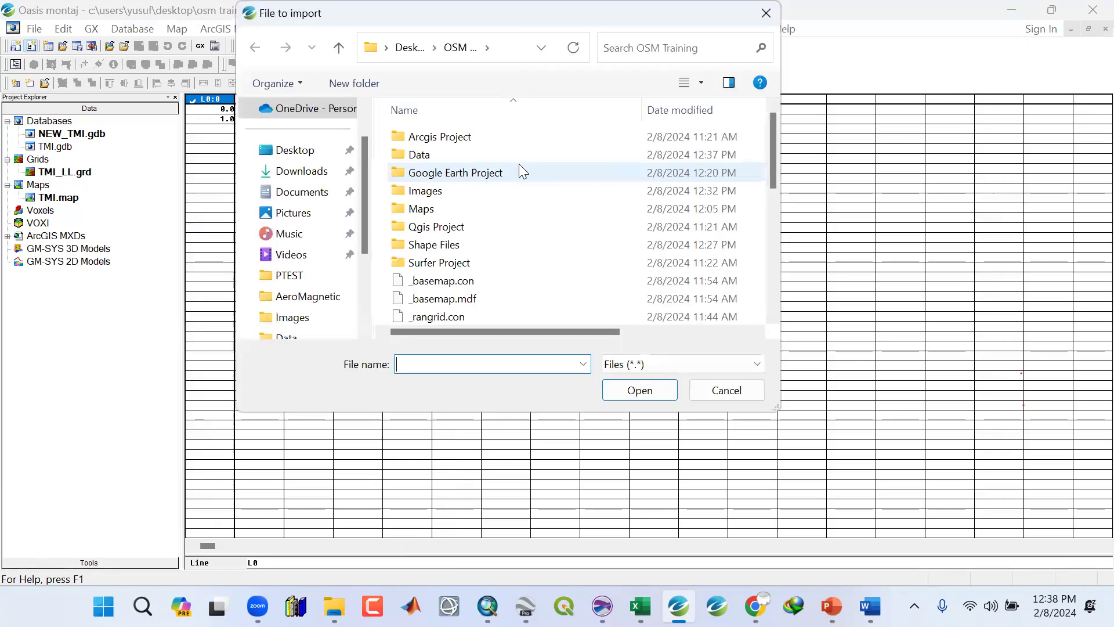
{"action": "left_click", "coordinate": [425, 157]}
{"action": "double_click", "coordinate": [425, 156]}
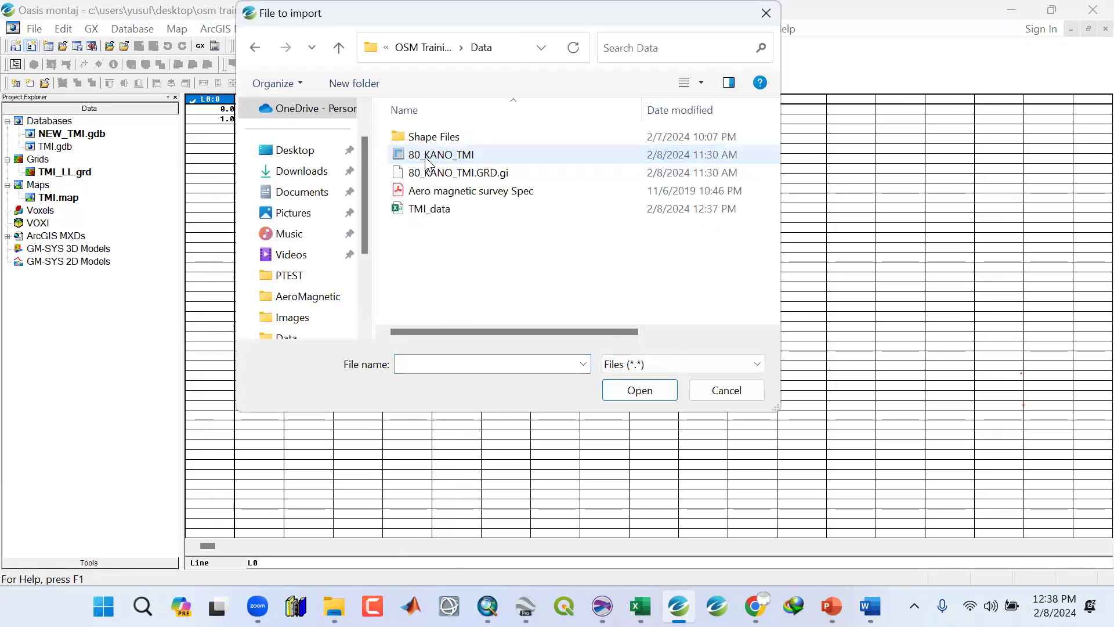
{"action": "left_click", "coordinate": [431, 210]}
{"action": "left_click", "coordinate": [638, 390]}
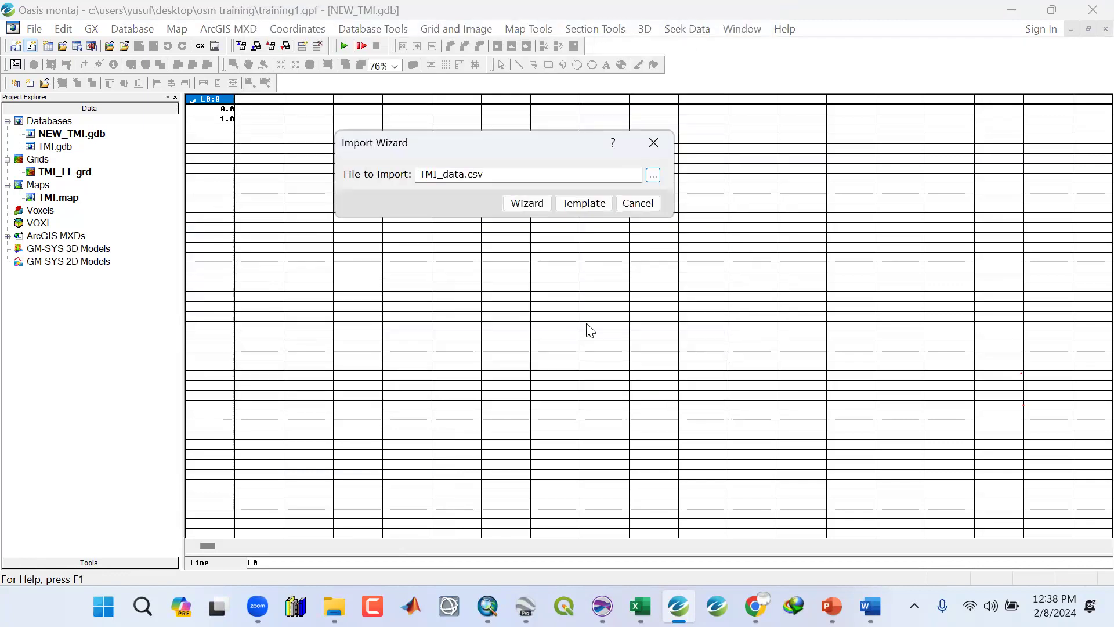
Run the import wizard with its default delimited settings, declining to save a template, into the current database.
{"action": "left_click", "coordinate": [531, 204]}
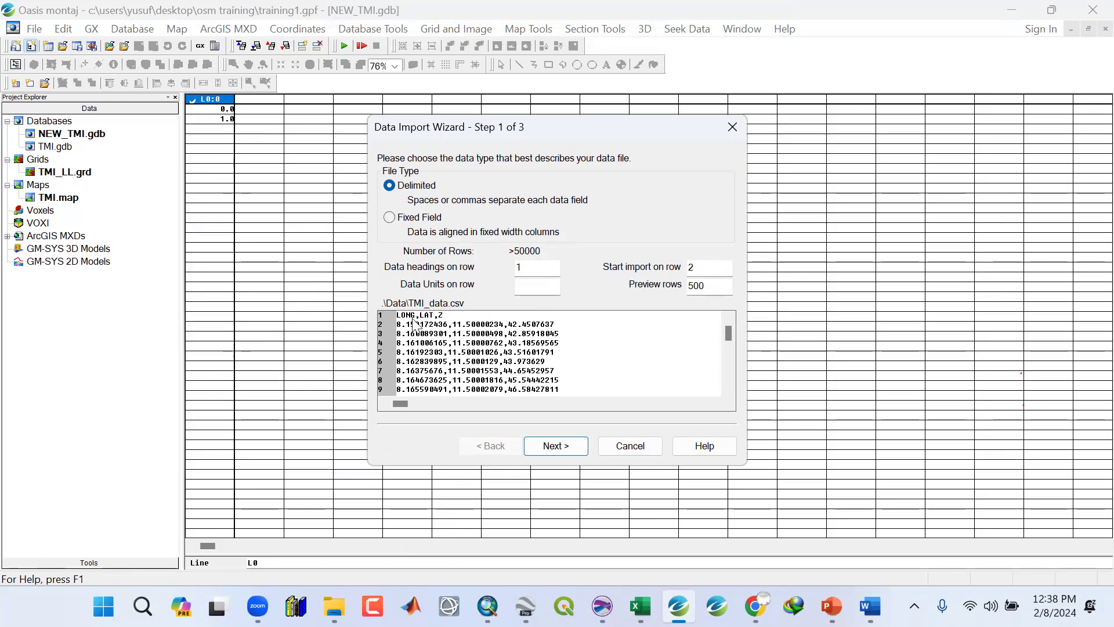
{"action": "left_click", "coordinate": [564, 446]}
{"action": "left_click", "coordinate": [564, 446]}
{"action": "left_click", "coordinate": [565, 447]}
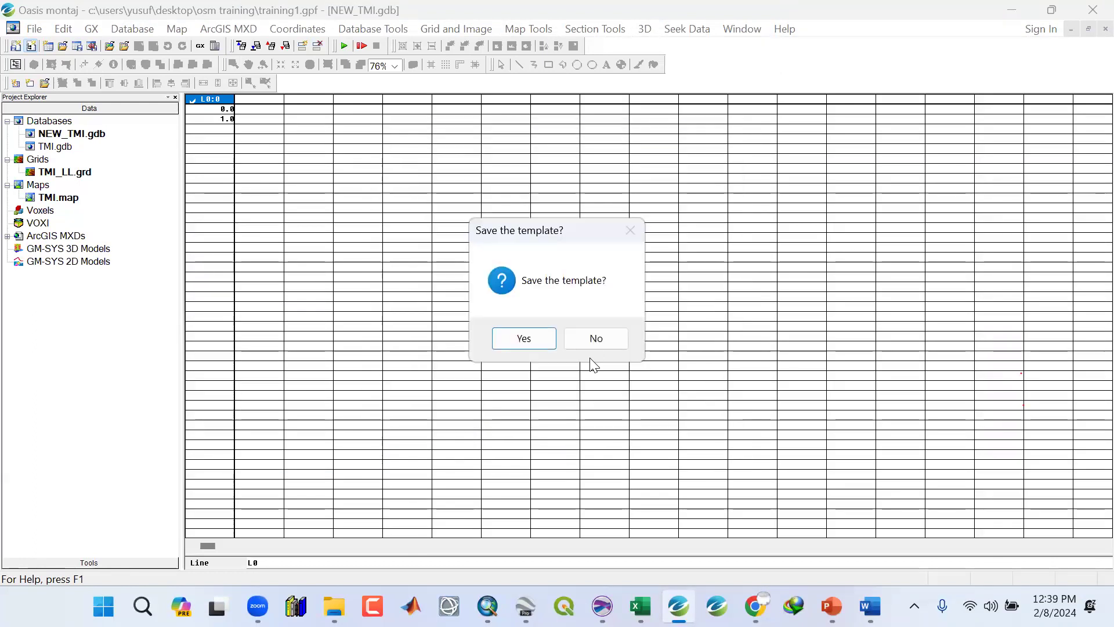
{"action": "left_click", "coordinate": [595, 341]}
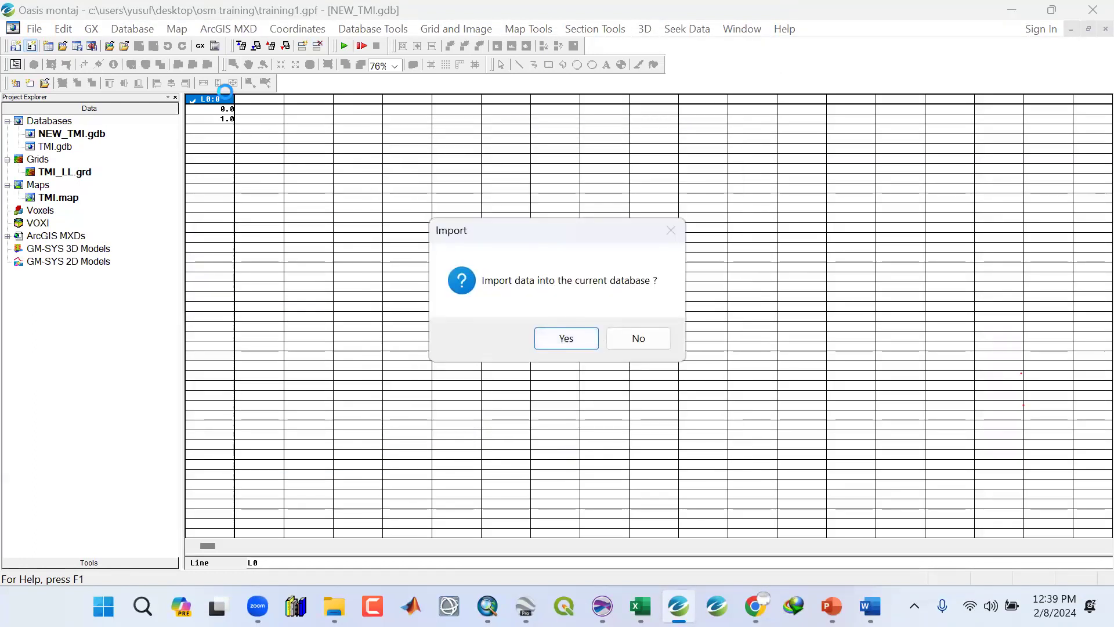
{"action": "left_click", "coordinate": [564, 340]}
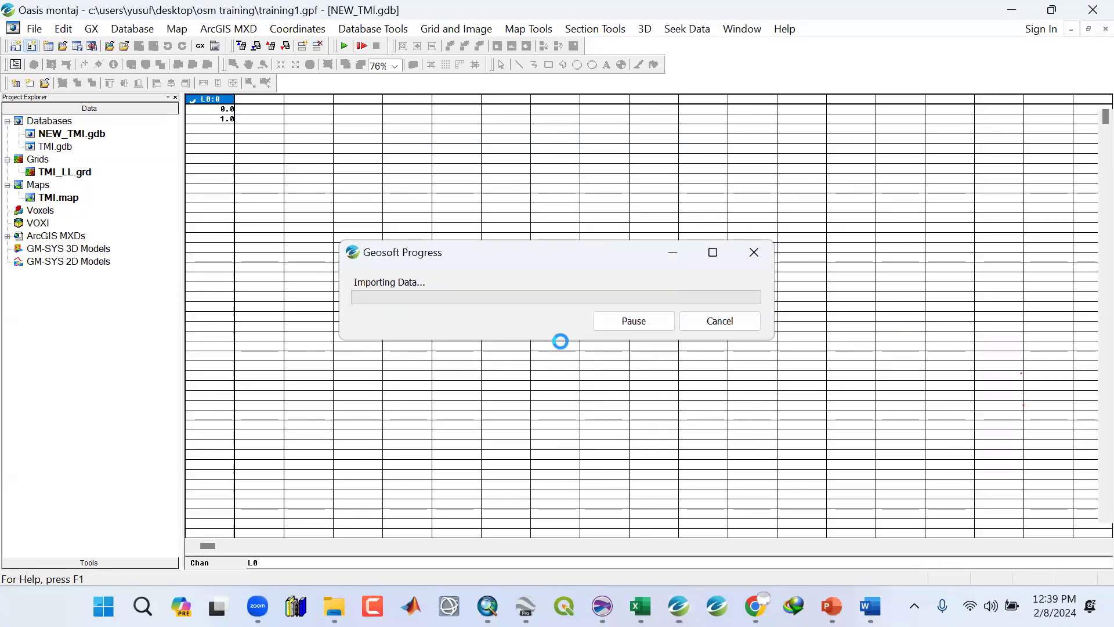
Inspect the imported LONG, LAT and Z channels and their values.
{"action": "scroll", "coordinate": [297, 196], "scroll_direction": "down", "scroll_amount": 1}
{"action": "scroll", "coordinate": [296, 191], "scroll_direction": "up", "scroll_amount": 1}
{"action": "scroll", "coordinate": [298, 173], "scroll_direction": "up", "scroll_amount": 2}
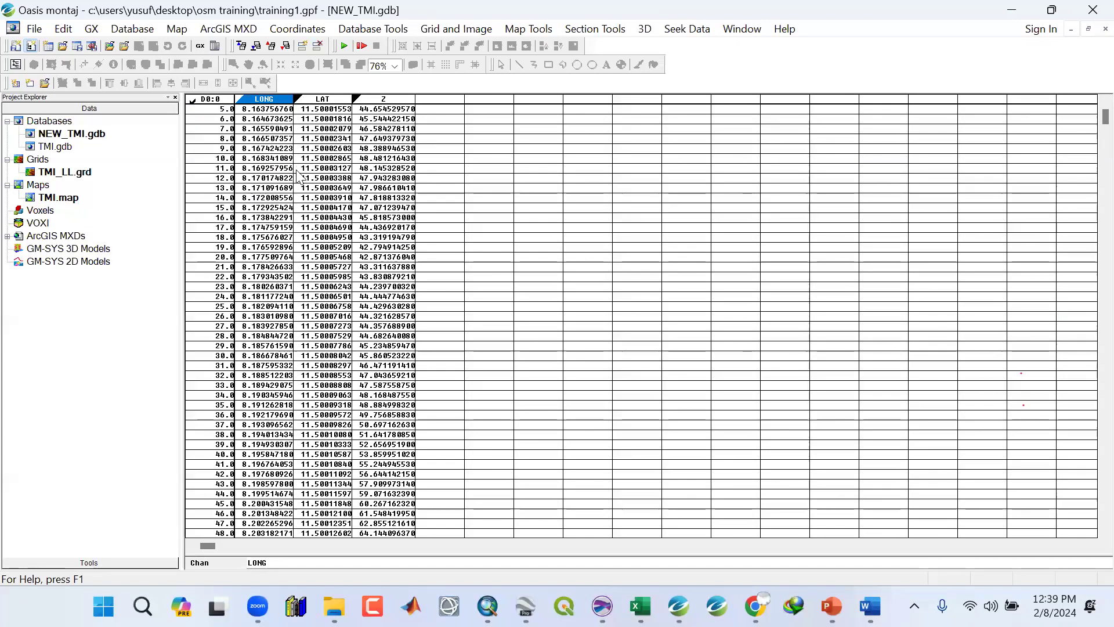
{"action": "left_click", "coordinate": [317, 102]}
{"action": "left_click", "coordinate": [321, 103]}
{"action": "left_click", "coordinate": [278, 99]}
{"action": "left_click", "coordinate": [257, 169]}
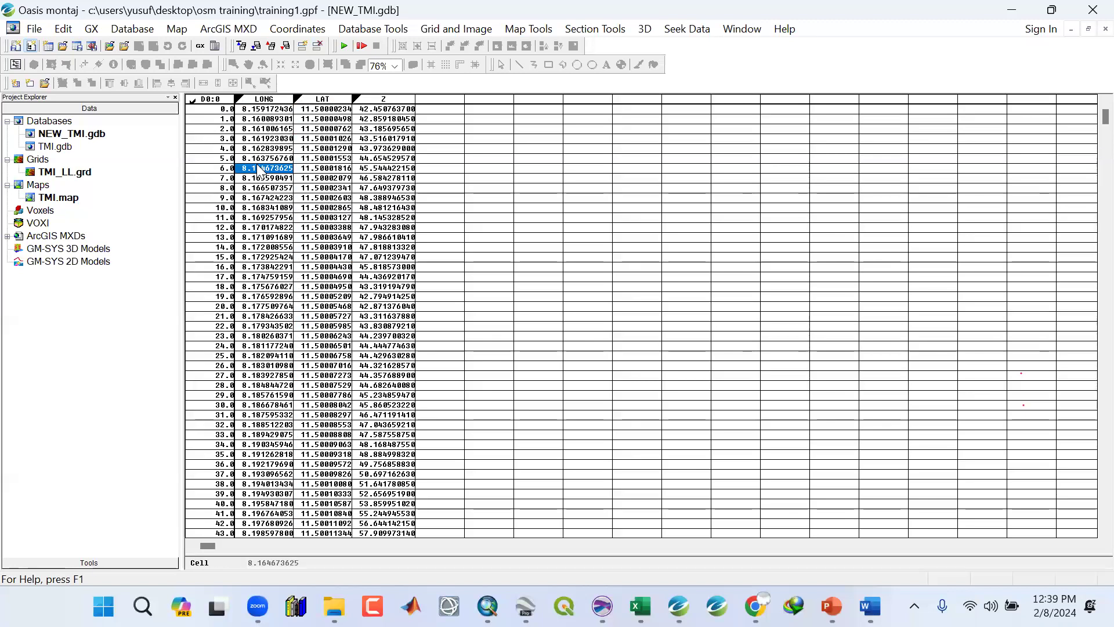
{"action": "left_click", "coordinate": [253, 100]}
{"action": "left_click", "coordinate": [322, 99]}
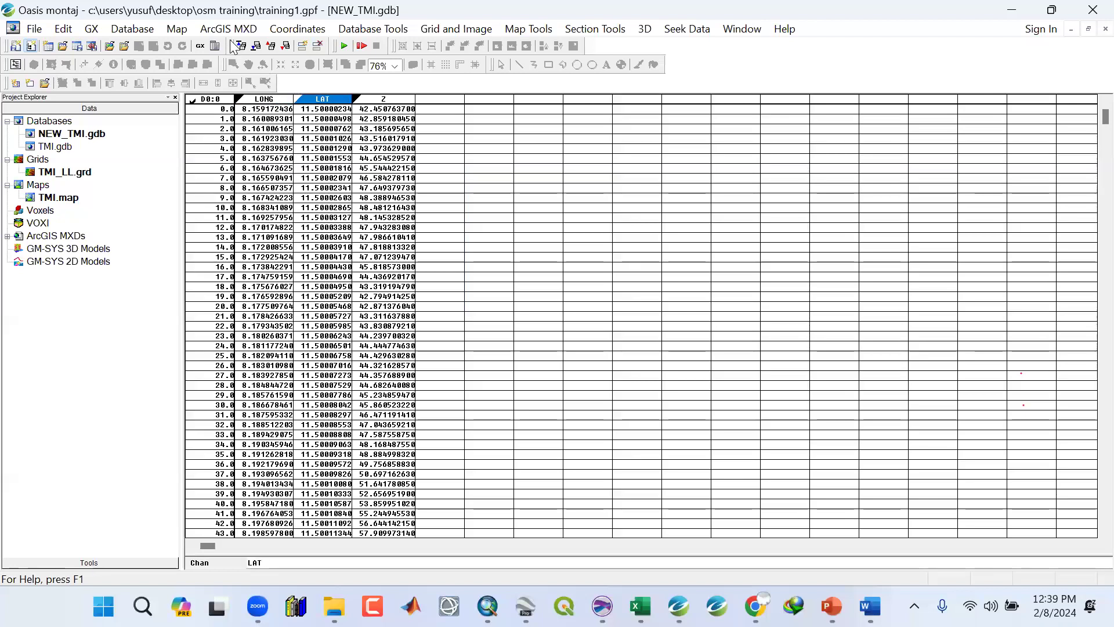
Set the current X, Y and Z channels to LONG, LAT and Z.
{"action": "left_click", "coordinate": [287, 29]}
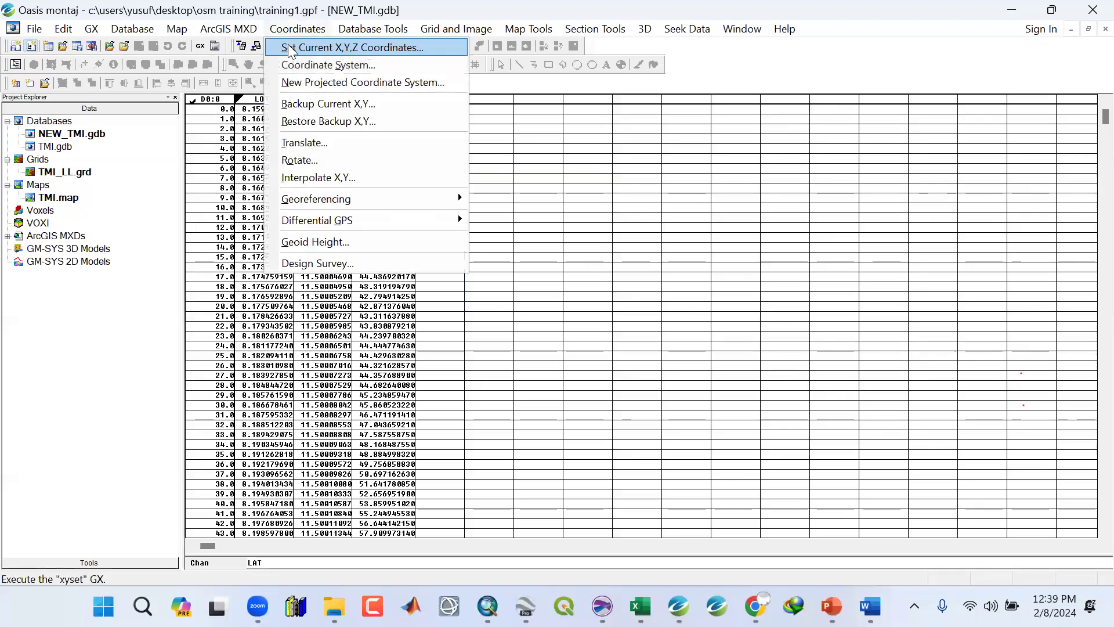
{"action": "left_click", "coordinate": [288, 49]}
{"action": "left_click", "coordinate": [649, 276]}
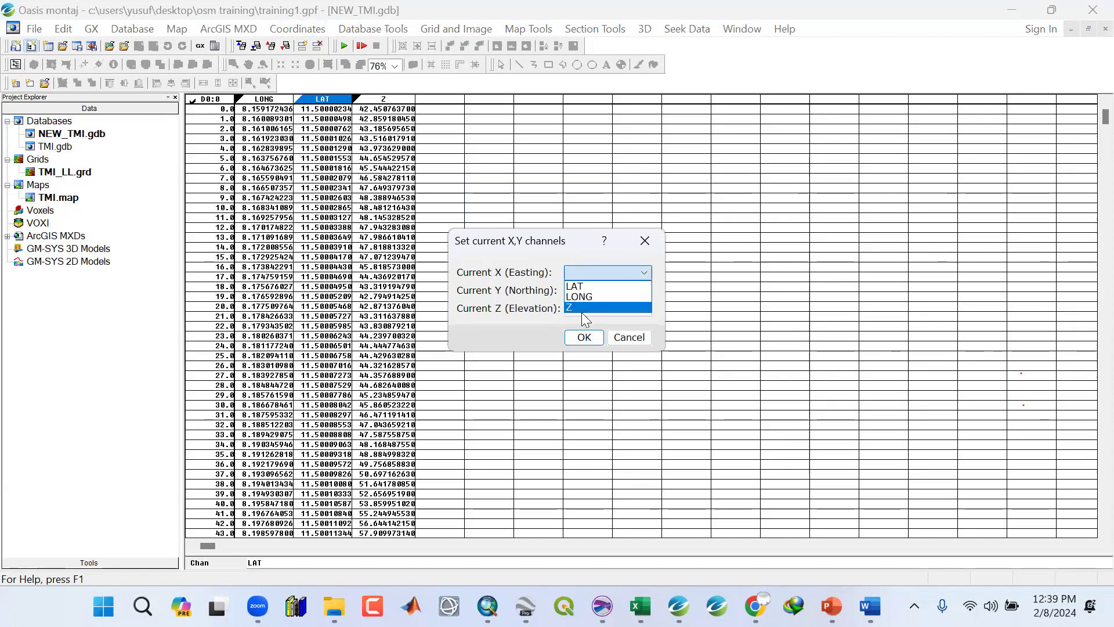
{"action": "left_click", "coordinate": [580, 297]}
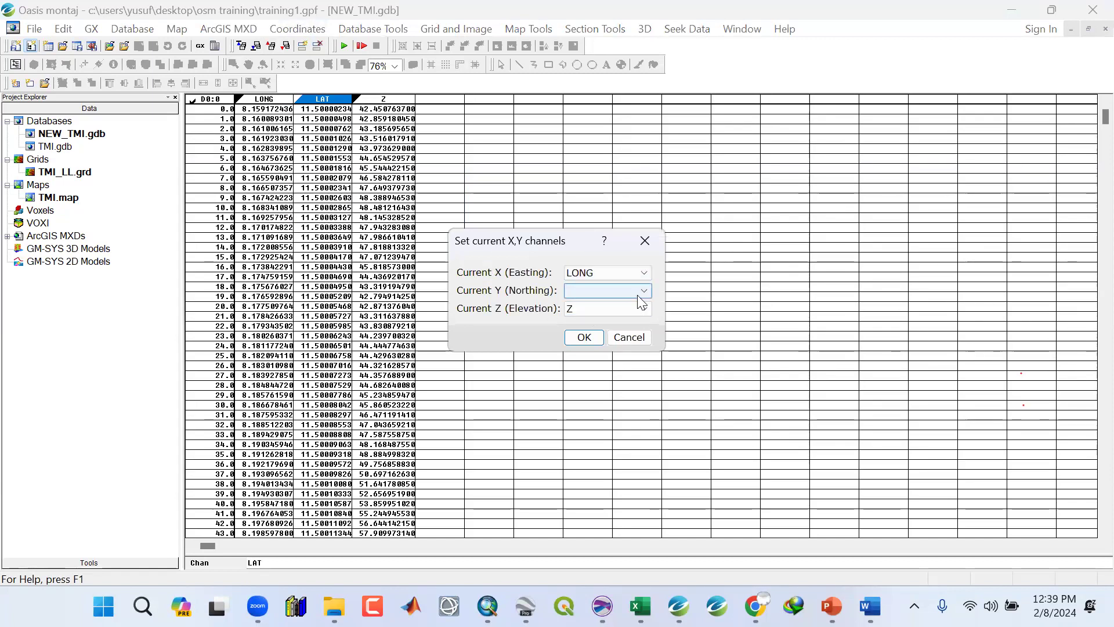
{"action": "left_click", "coordinate": [620, 290]}
{"action": "left_click", "coordinate": [604, 303]}
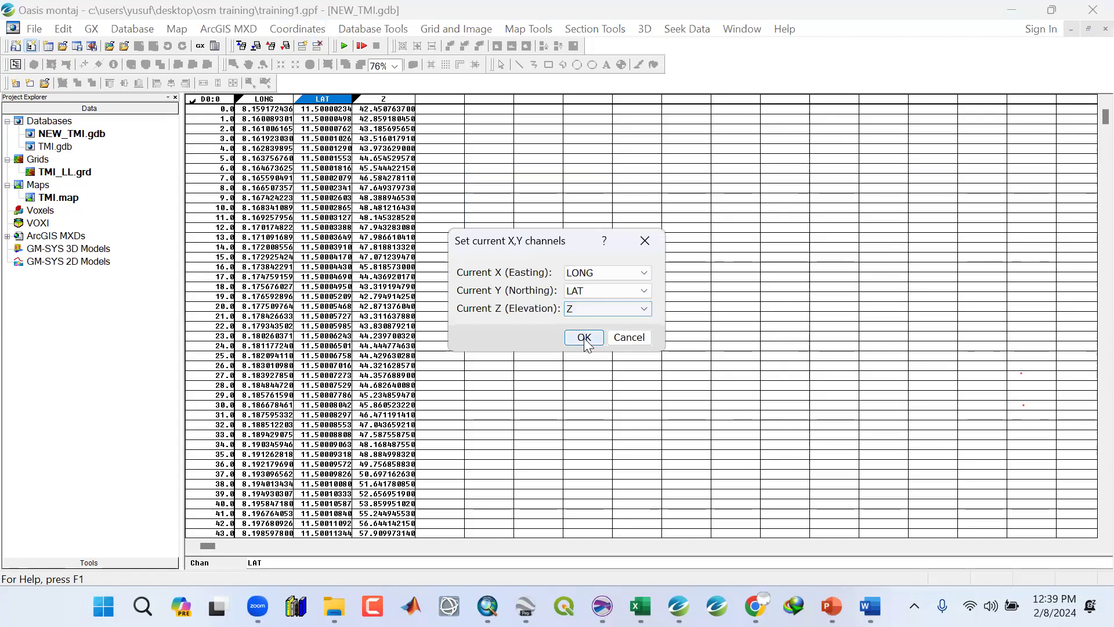
{"action": "left_click", "coordinate": [584, 338]}
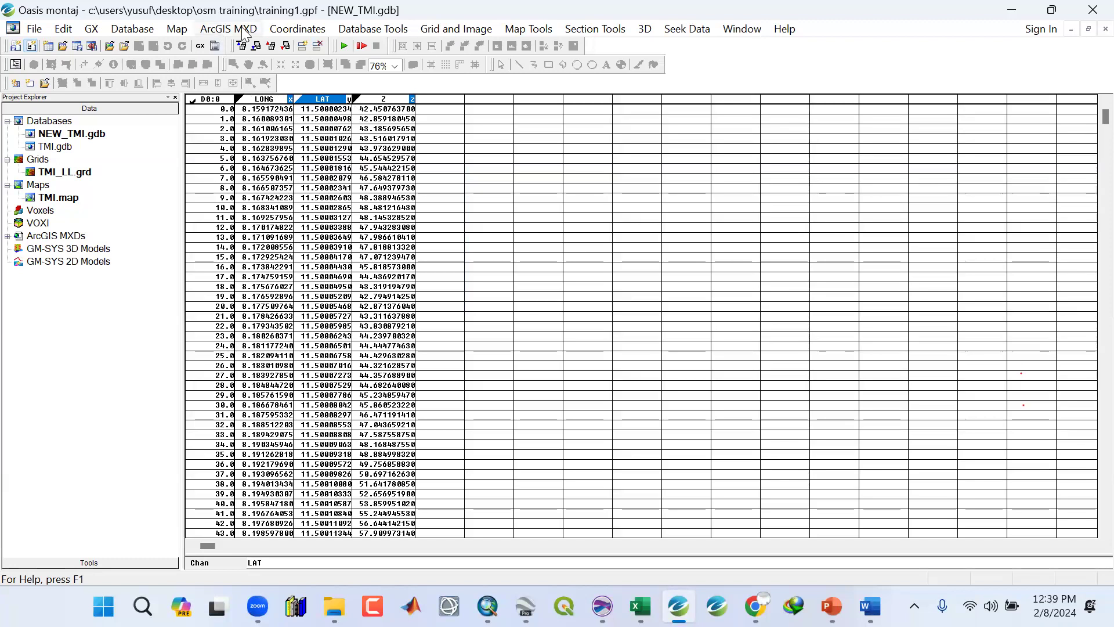
Georeference the LONG and LAT channels with the WGS 84 geographic coordinate system.
{"action": "left_click", "coordinate": [293, 30]}
{"action": "left_click", "coordinate": [292, 65]}
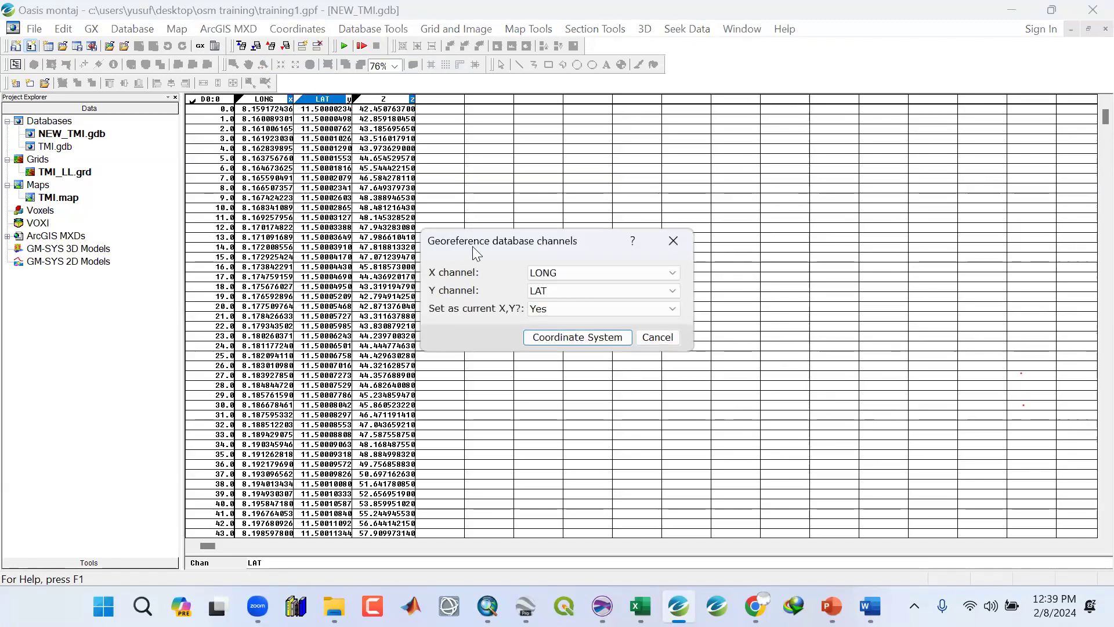
{"action": "left_click", "coordinate": [572, 339]}
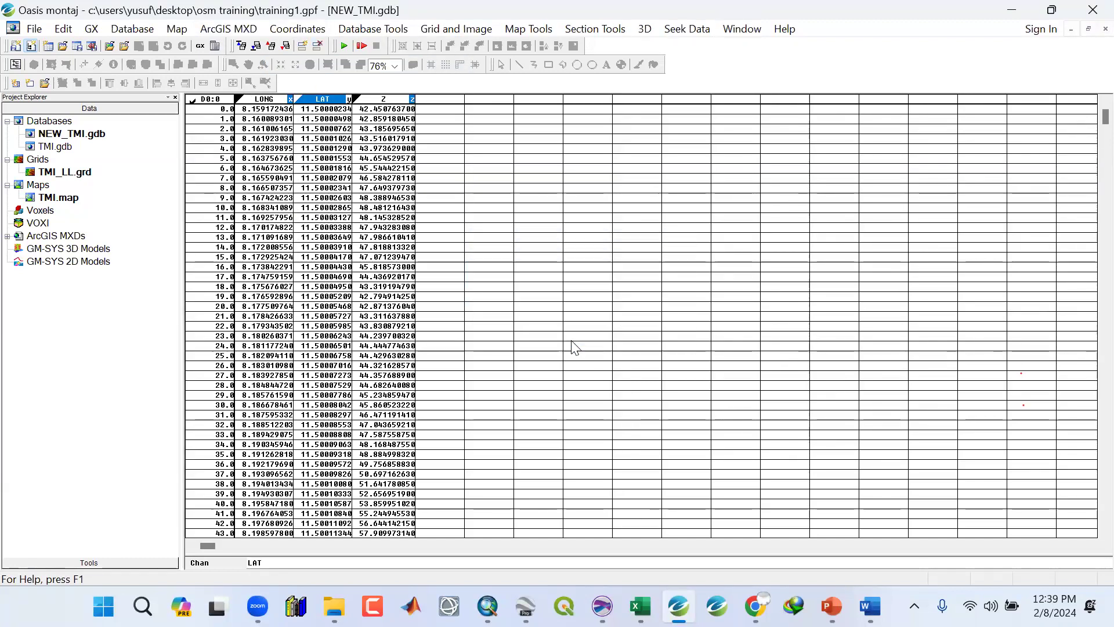
{"action": "left_click", "coordinate": [576, 85]}
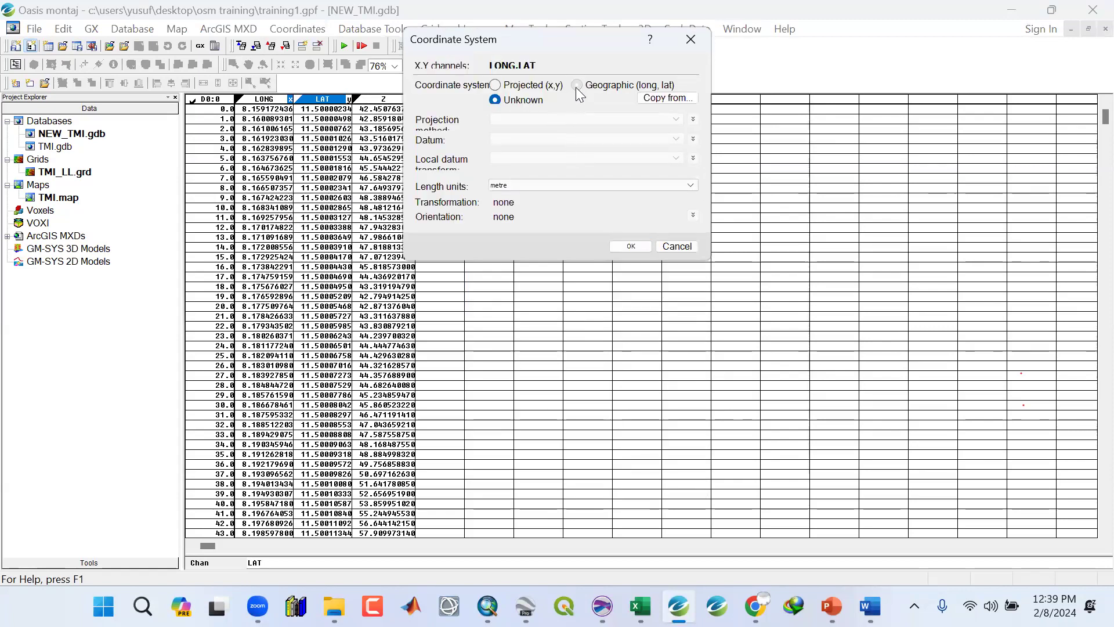
{"action": "left_click", "coordinate": [620, 246]}
Grid the Z channel with minimum curvature gridding, naming the output grid NEW_TMI.
{"action": "left_click", "coordinate": [340, 148]}
{"action": "left_click", "coordinate": [340, 306]}
{"action": "left_click", "coordinate": [321, 395]}
{"action": "left_click", "coordinate": [436, 31]}
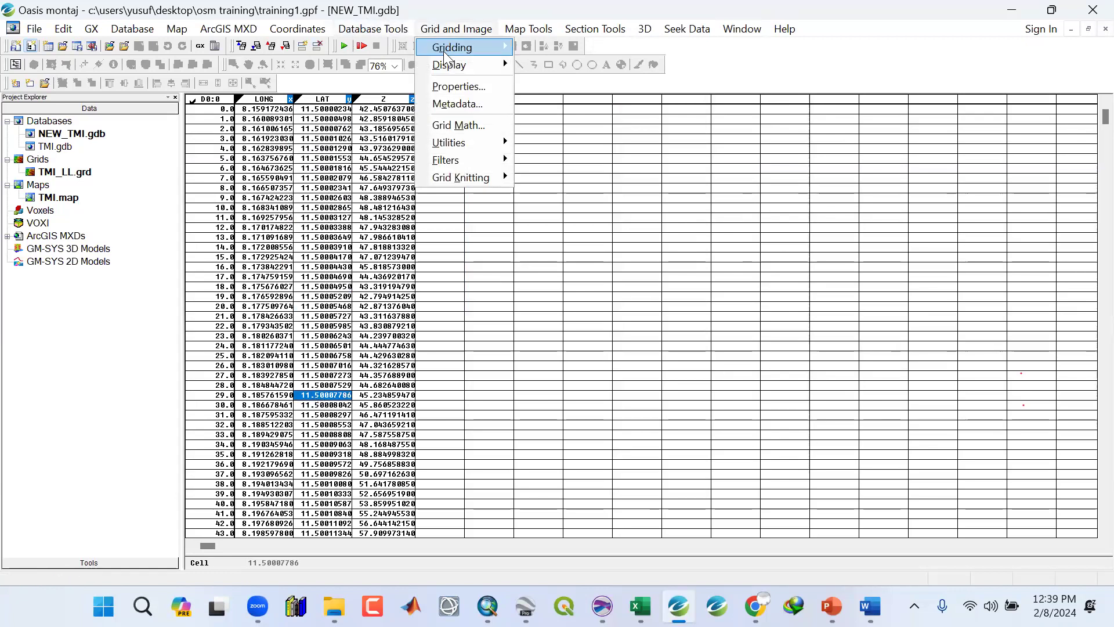
{"action": "mouse_move", "coordinate": [443, 51]}
{"action": "left_click", "coordinate": [570, 47]}
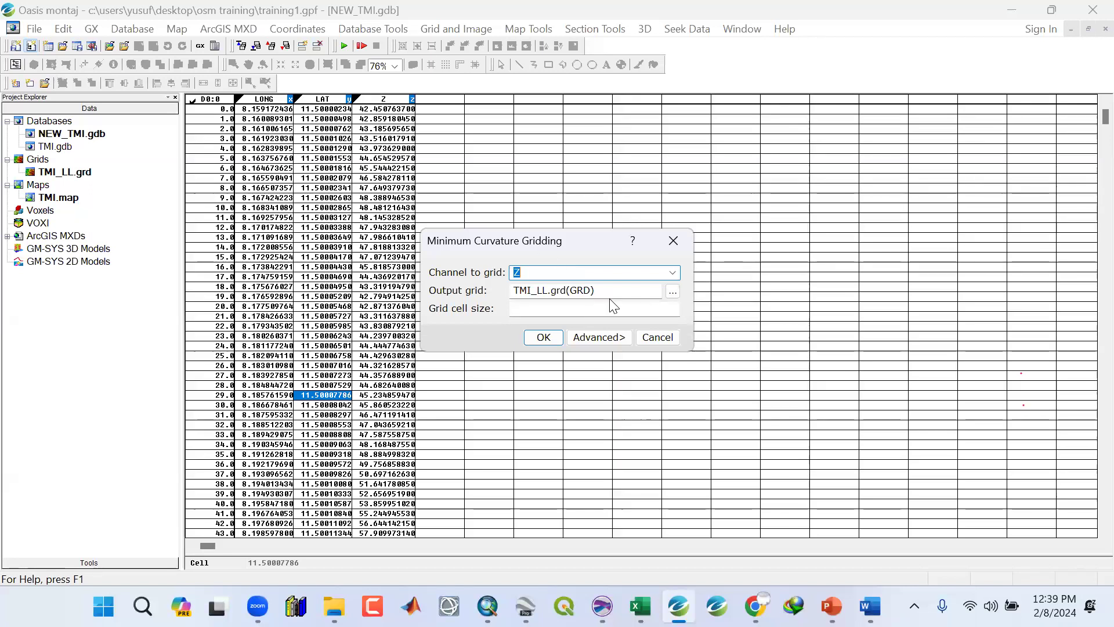
{"action": "left_click_drag", "start_coordinate": [607, 293], "coordinate": [482, 288]}
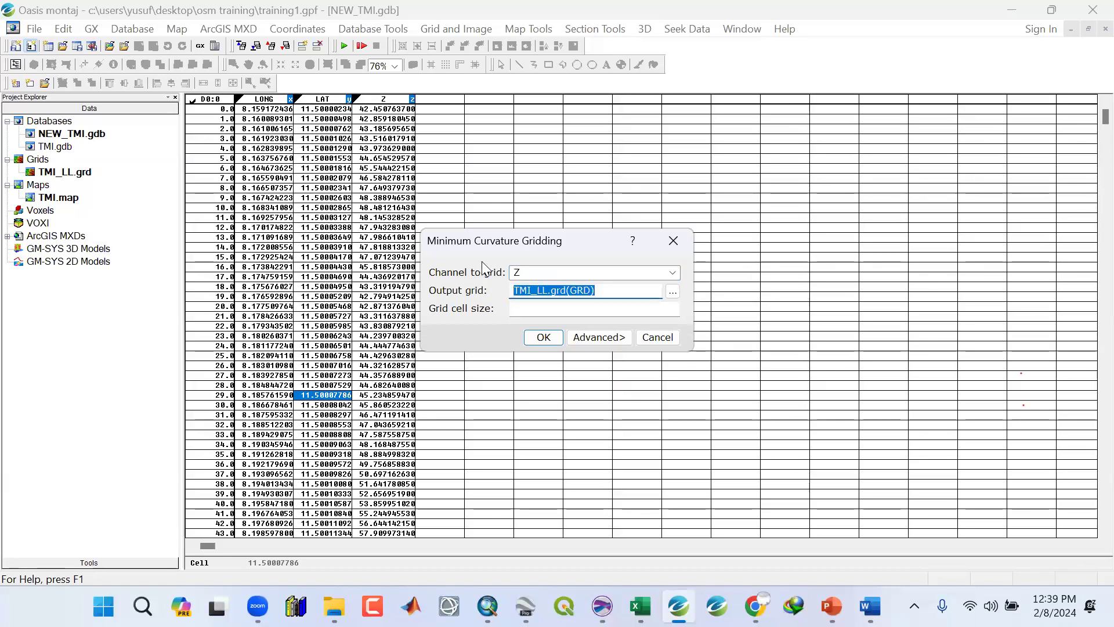
{"action": "type", "text": "NEW_TMI"}
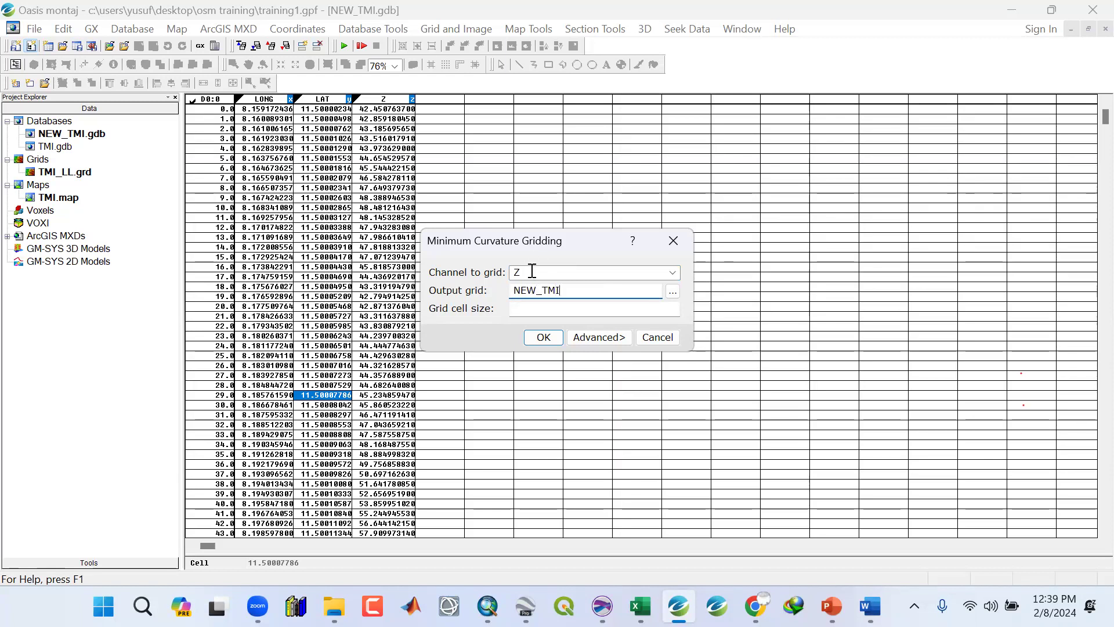
{"action": "left_click", "coordinate": [544, 337]}
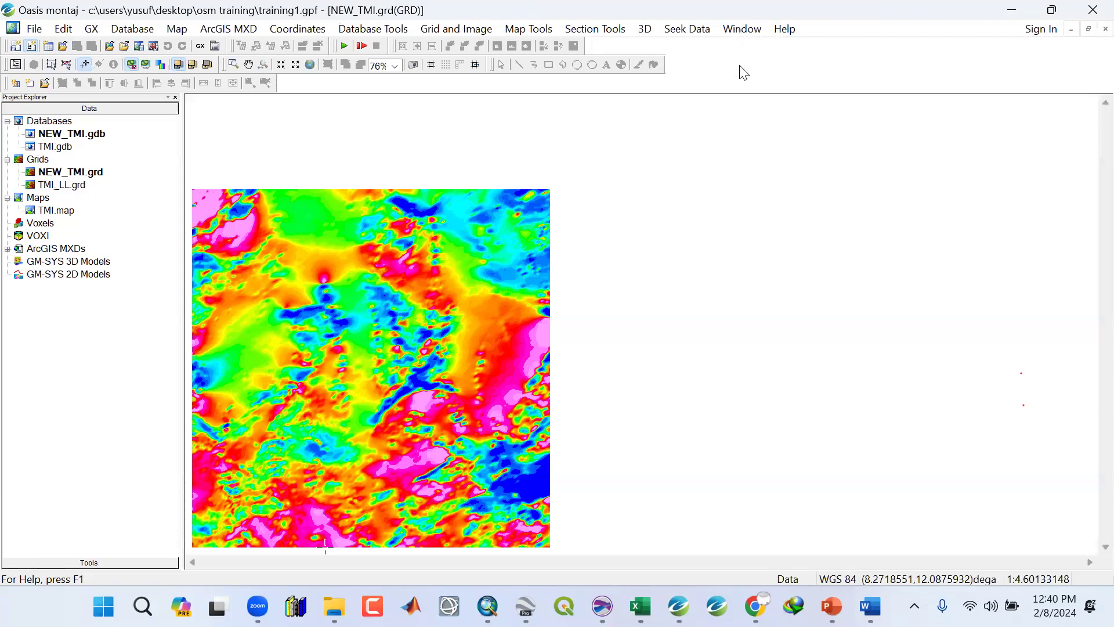
Save all modified databases and select the NEW_TMI grid in the project tree.
{"action": "left_click", "coordinate": [746, 137]}
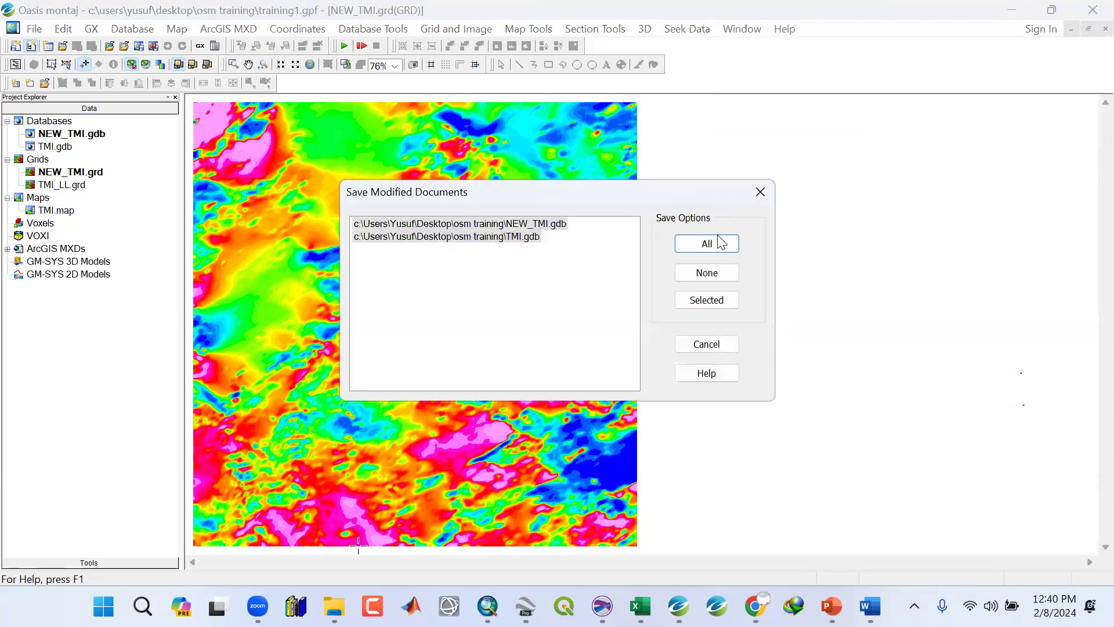
{"action": "left_click", "coordinate": [722, 247]}
{"action": "left_click", "coordinate": [70, 175]}
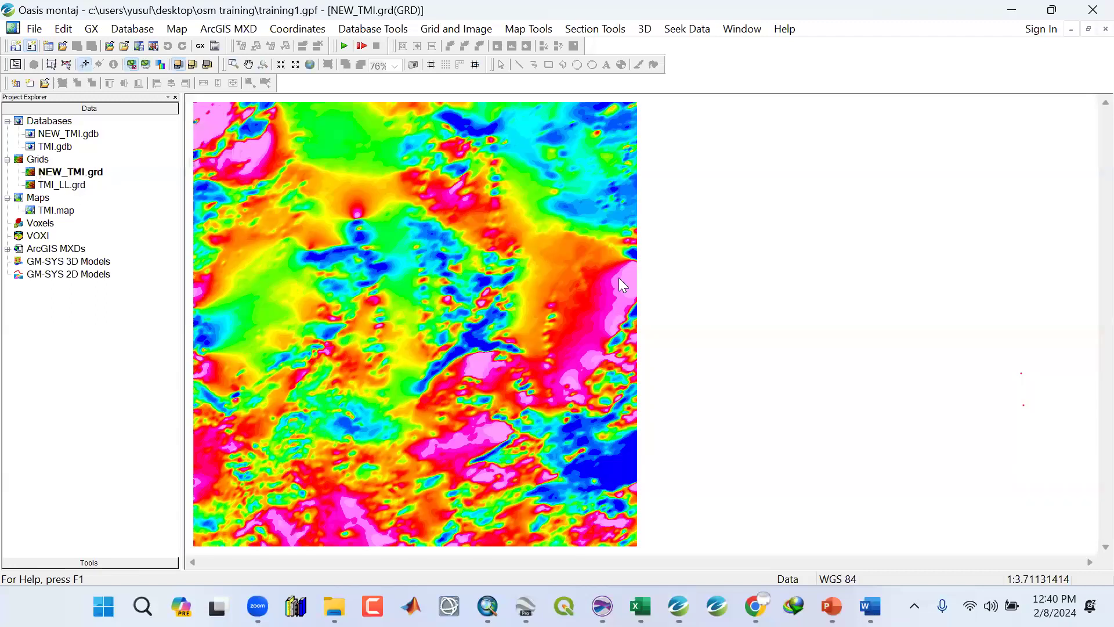
Open the TMI_LL grid, tile it vertically beside the NEW_TMI grid, and change the extent on both maps together to compare them.
{"action": "double_click", "coordinate": [62, 184]}
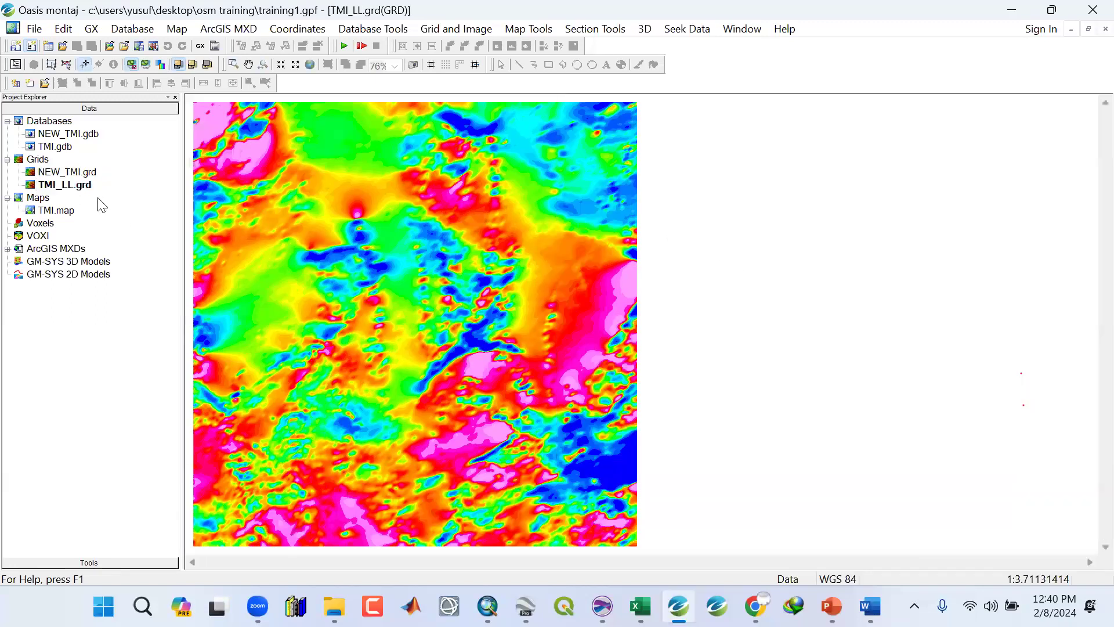
{"action": "left_click", "coordinate": [742, 29]}
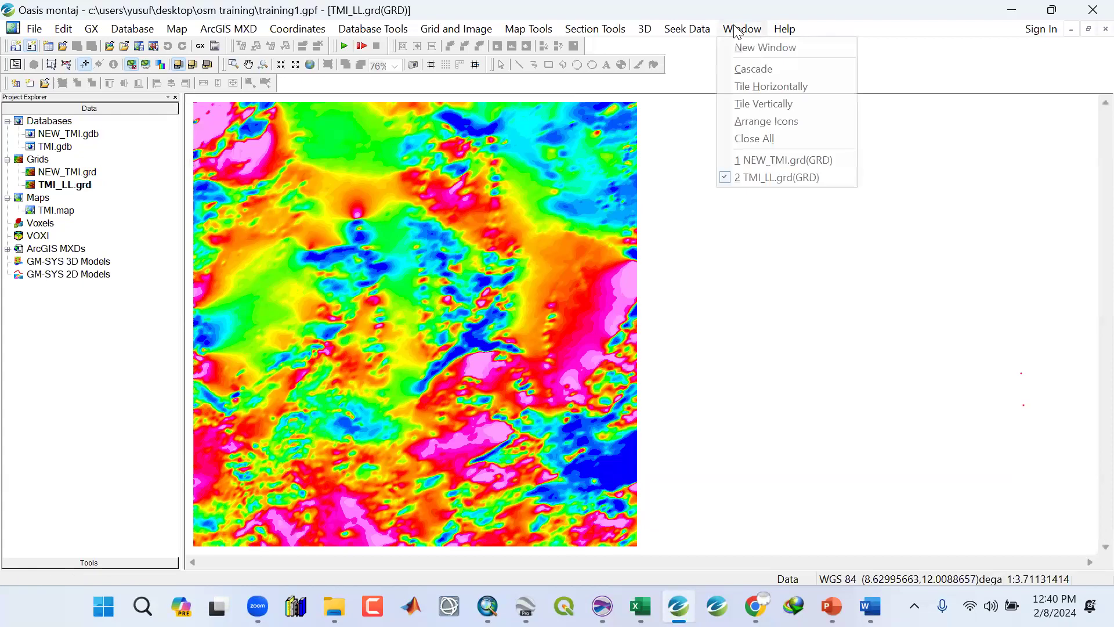
{"action": "left_click", "coordinate": [745, 105]}
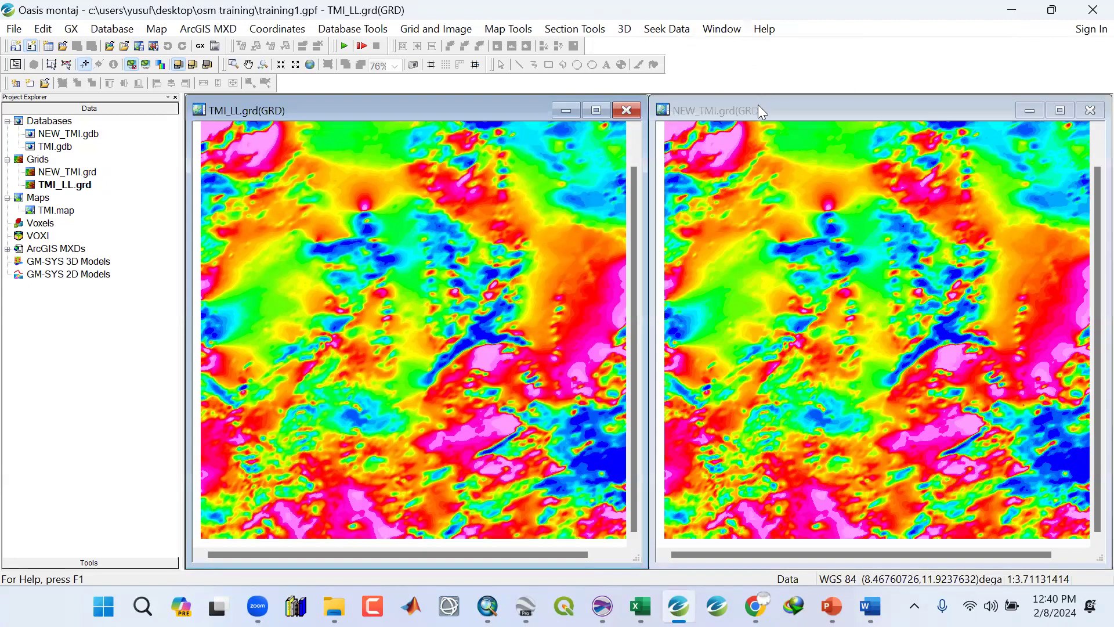
{"action": "left_click", "coordinate": [596, 111]}
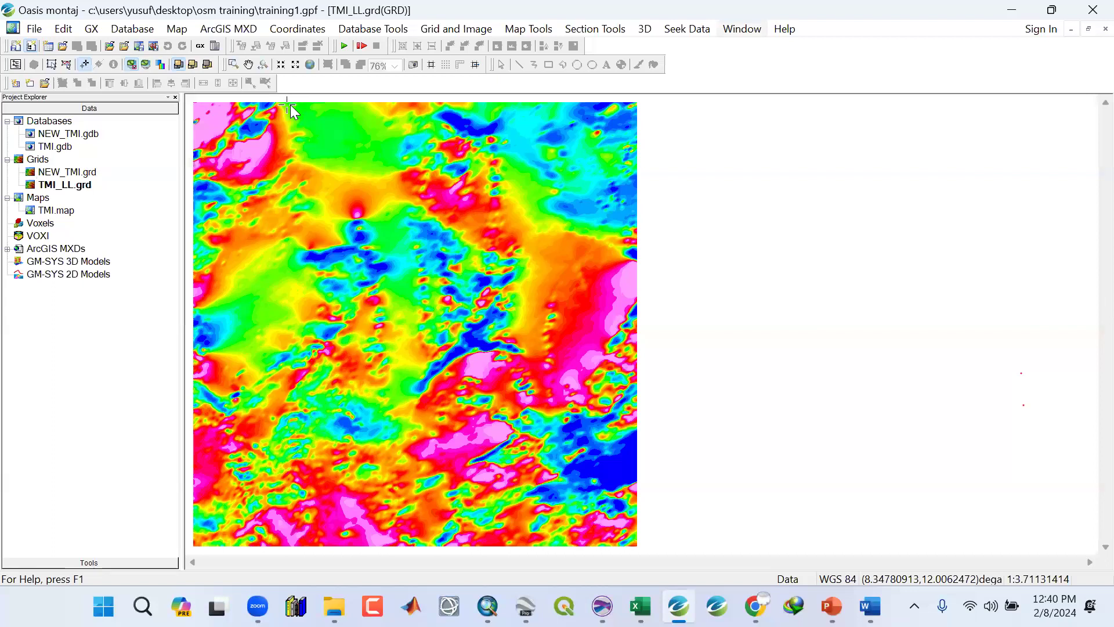
{"action": "left_click", "coordinate": [192, 65]}
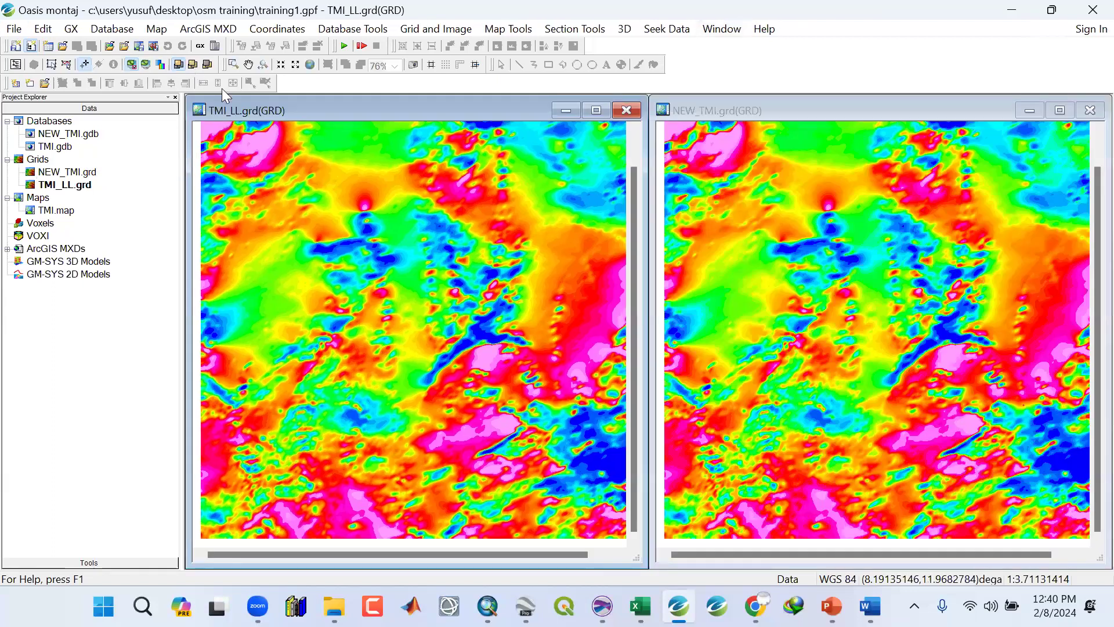
{"action": "left_click", "coordinate": [311, 66]}
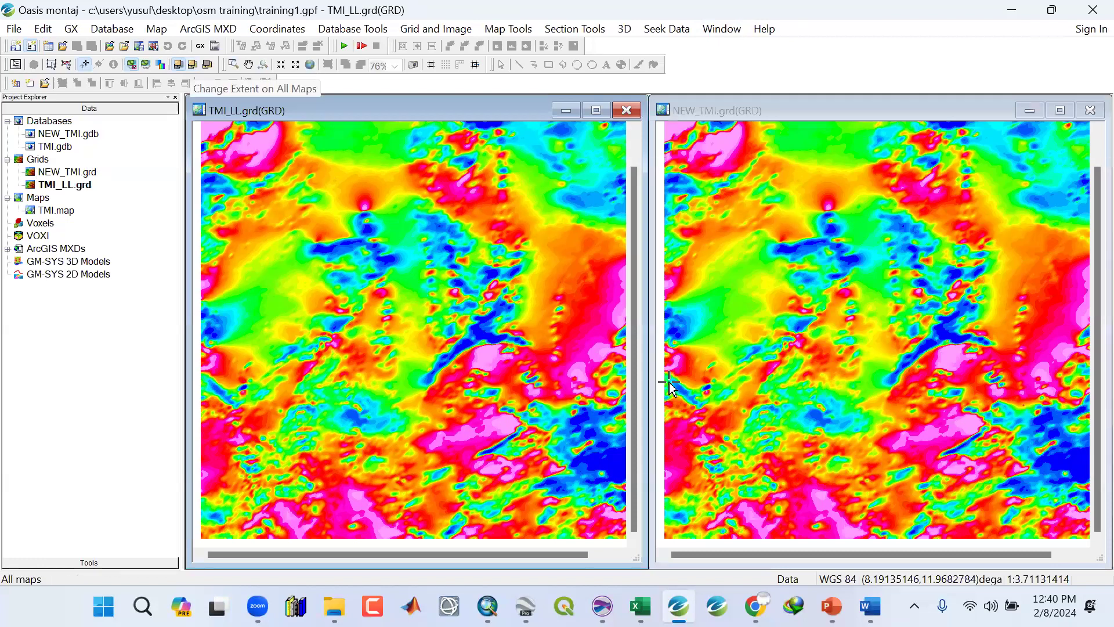
{"action": "left_click", "coordinate": [432, 376]}
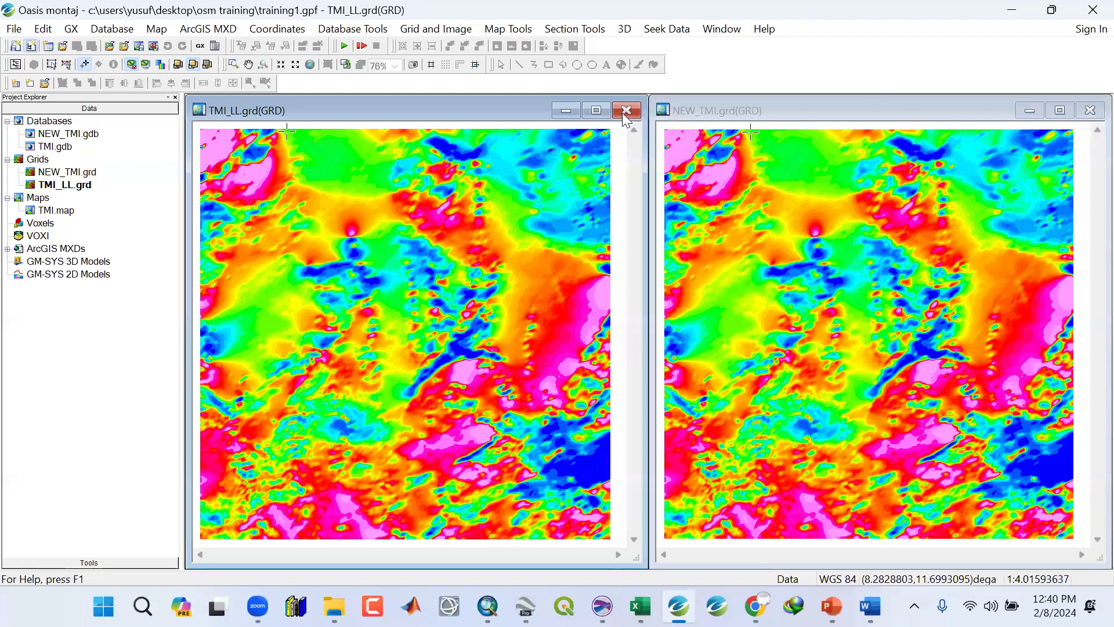
Delete the NEW_TMI grid from the project, including its associated files.
{"action": "right_click", "coordinate": [60, 174]}
{"action": "left_click", "coordinate": [87, 262]}
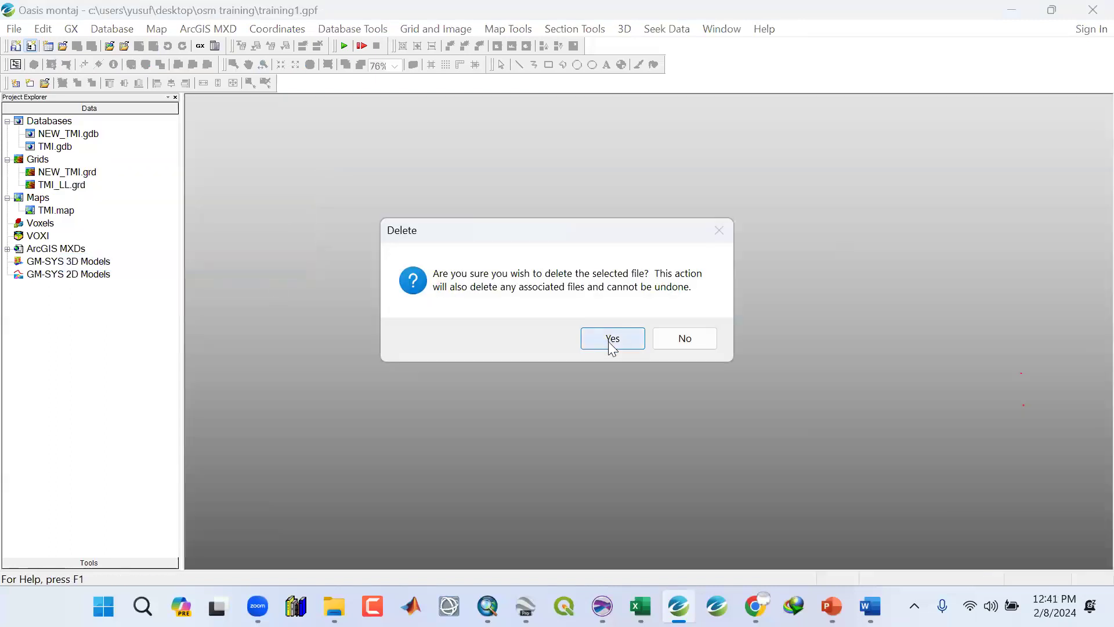
{"action": "left_click", "coordinate": [612, 342]}
Delete the NEW_TMI database from the project, including its associated files.
{"action": "left_click", "coordinate": [84, 136]}
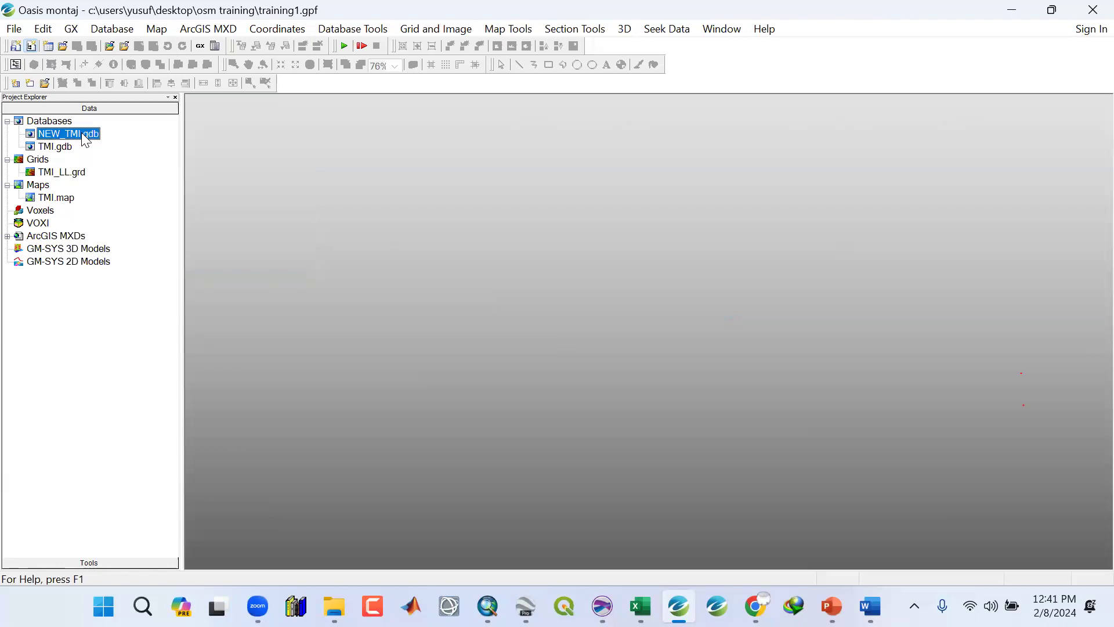
{"action": "right_click", "coordinate": [86, 140]}
{"action": "left_click", "coordinate": [106, 201]}
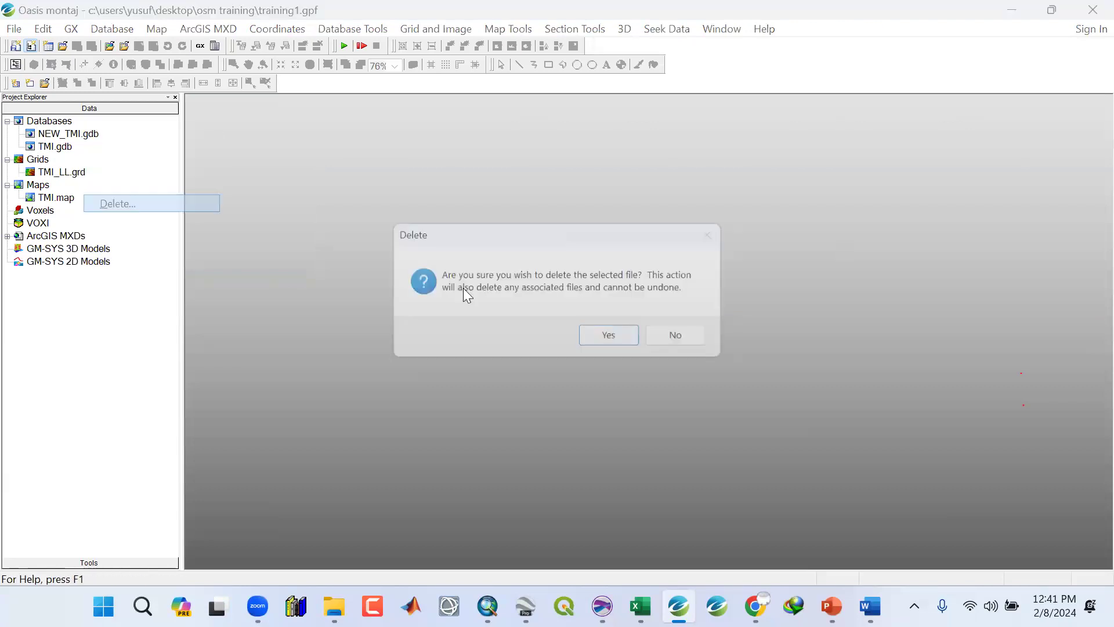
{"action": "left_click", "coordinate": [619, 341]}
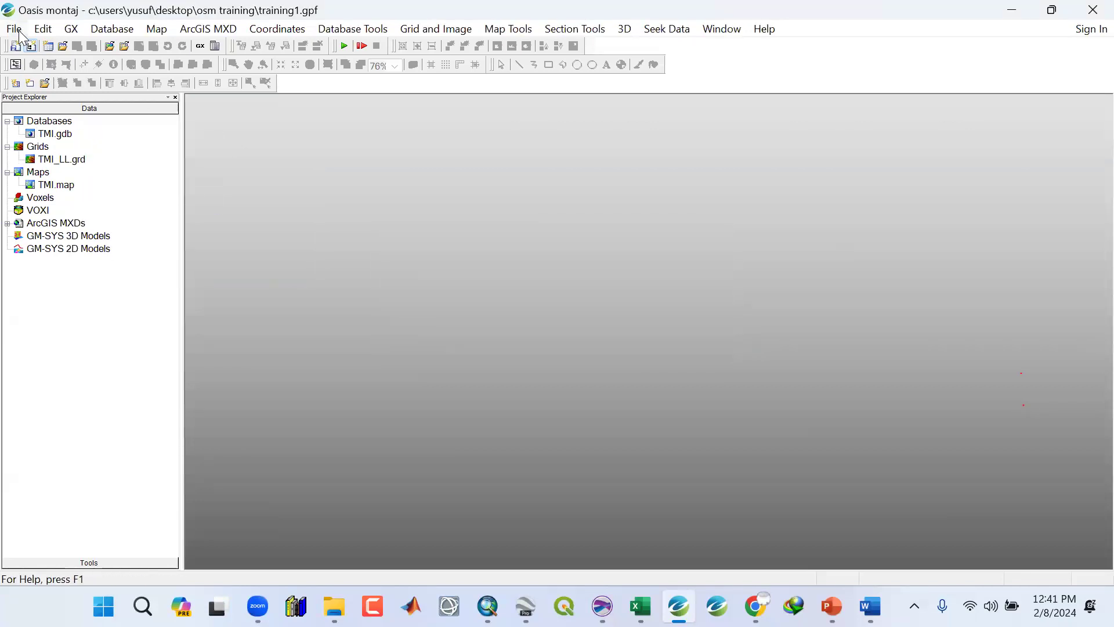
Save the project and open the TMI database in a maximized window.
{"action": "mouse_move", "coordinate": [30, 46]}
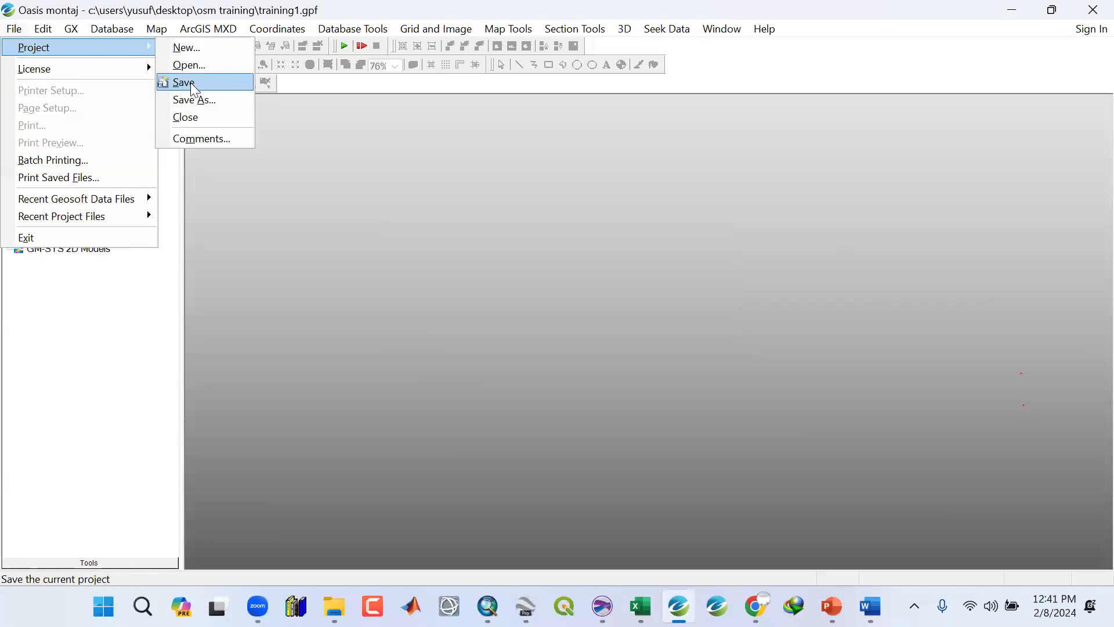
{"action": "left_click", "coordinate": [190, 82]}
{"action": "double_click", "coordinate": [57, 133]}
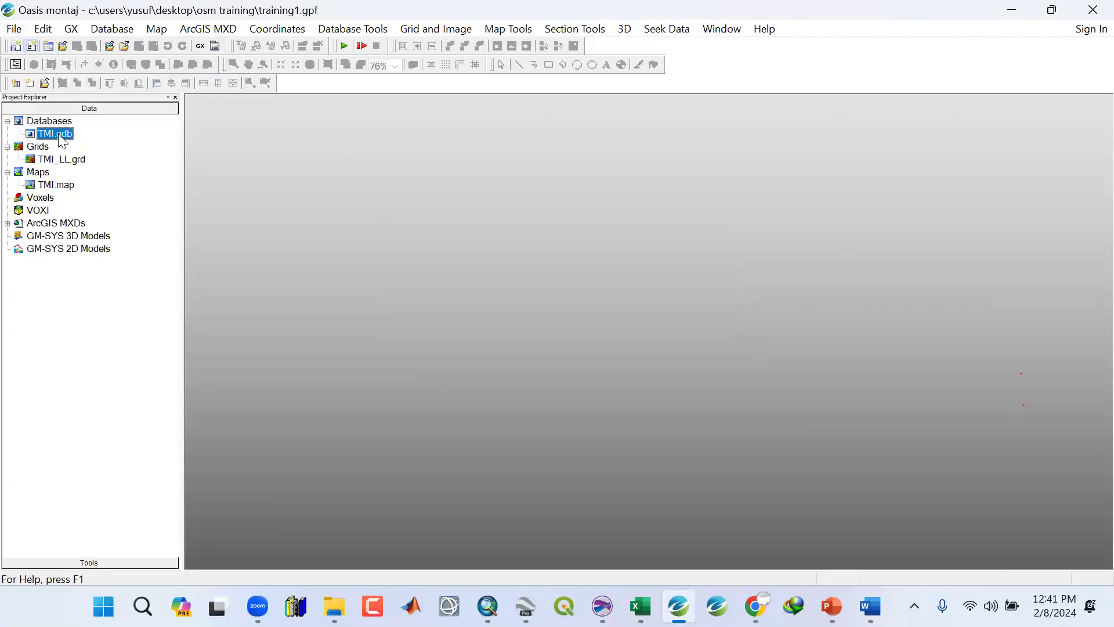
{"action": "left_click", "coordinate": [931, 133]}
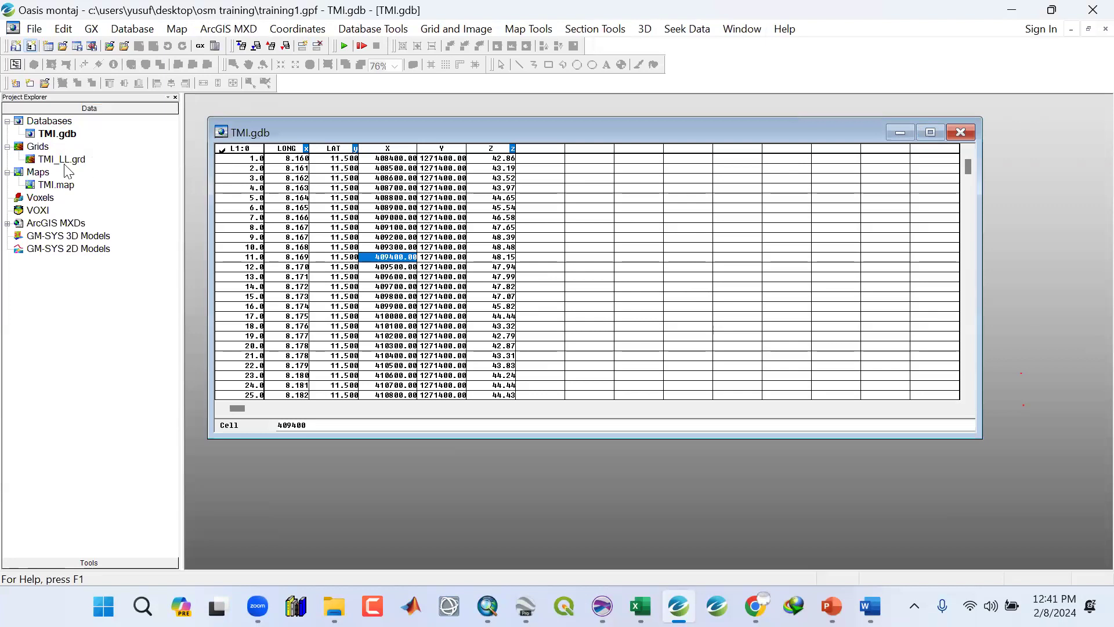
Open the TMI_LL grid from the project tree.
{"action": "left_click", "coordinate": [65, 160]}
{"action": "left_click", "coordinate": [70, 160]}
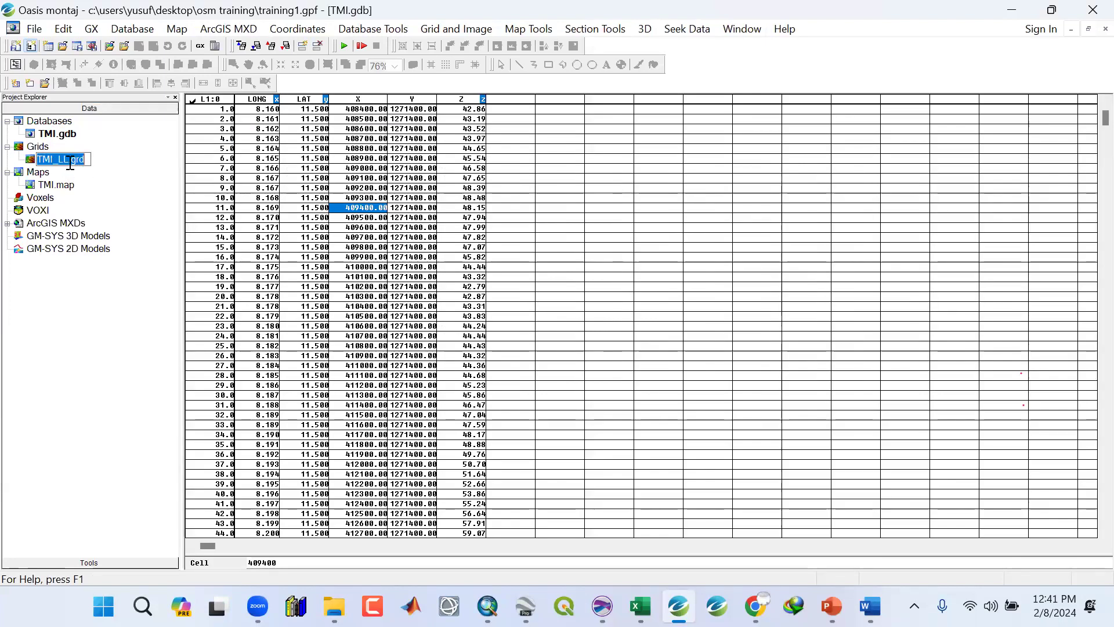
{"action": "left_click", "coordinate": [102, 166]}
{"action": "double_click", "coordinate": [84, 160]}
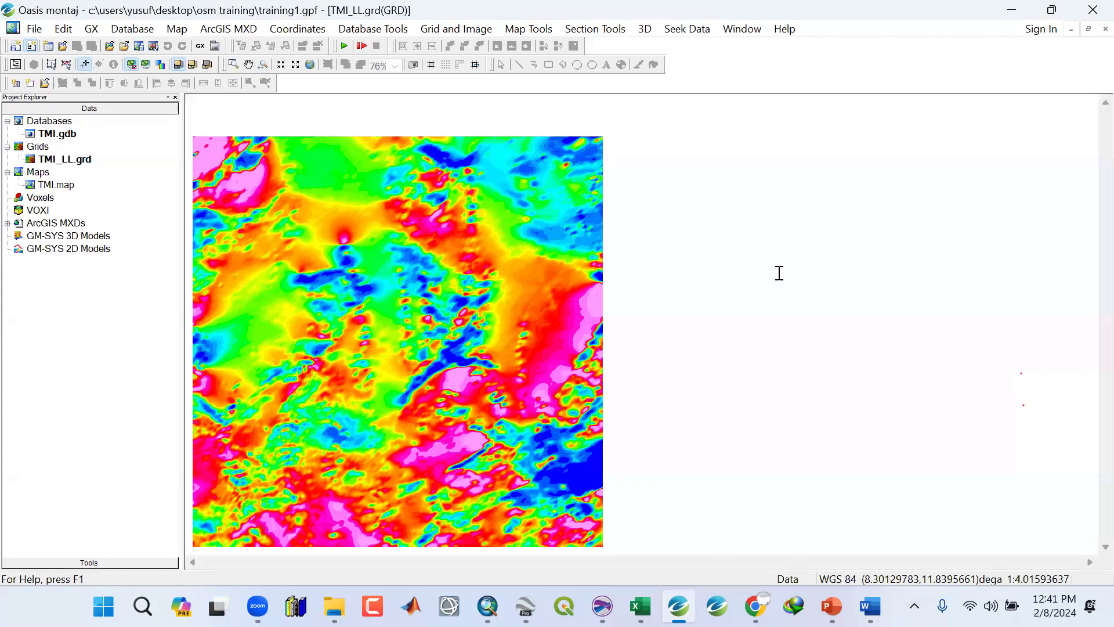
Switch to File Explorer and view the REG regional magnetic intensity map image in the AeroMagnetic folder.
{"action": "key", "text": "alt+Tab"}
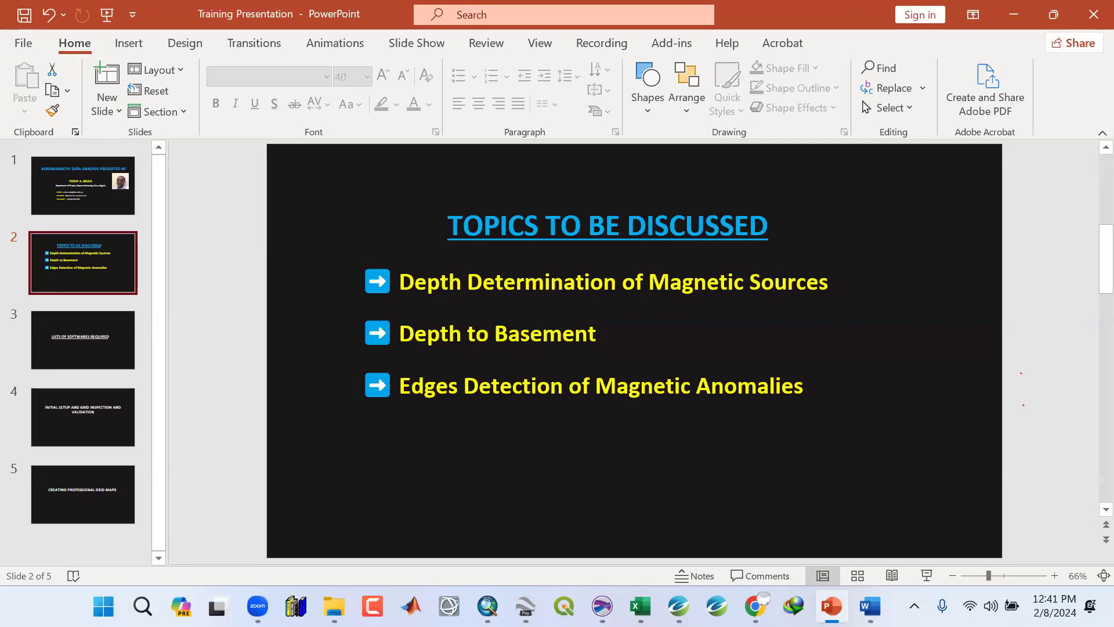
{"action": "left_click", "coordinate": [334, 606]}
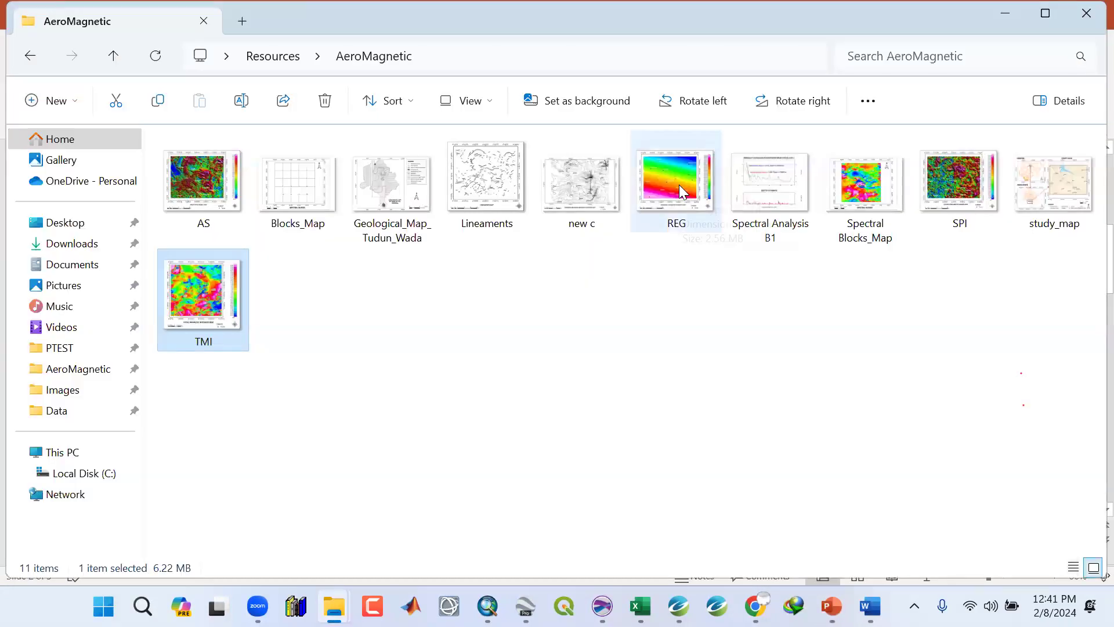
{"action": "left_click", "coordinate": [680, 191]}
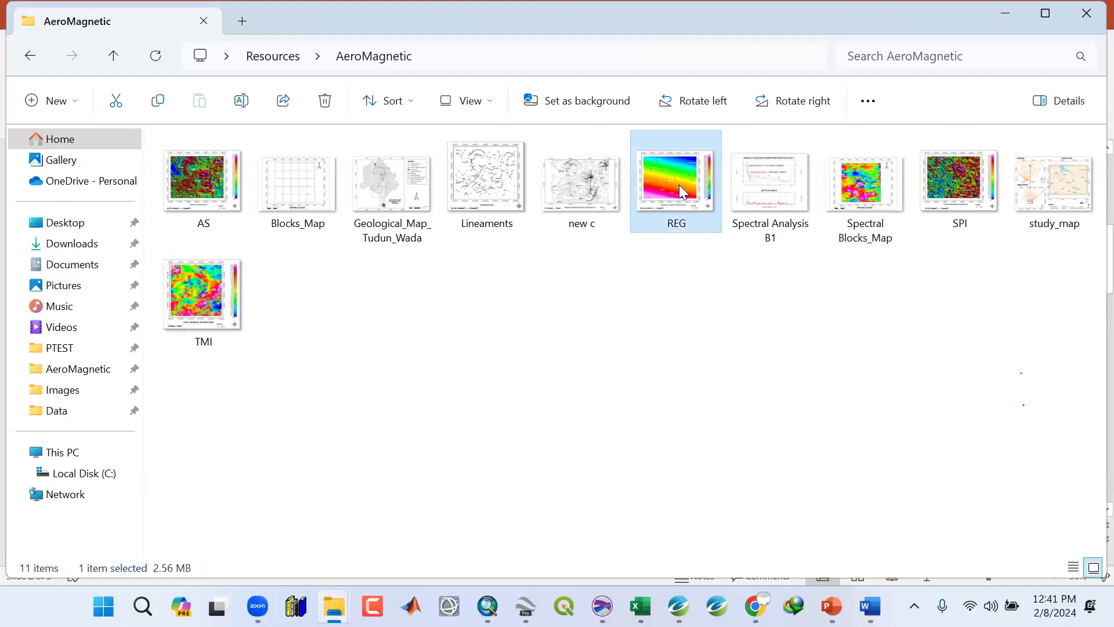
{"action": "double_click", "coordinate": [679, 185]}
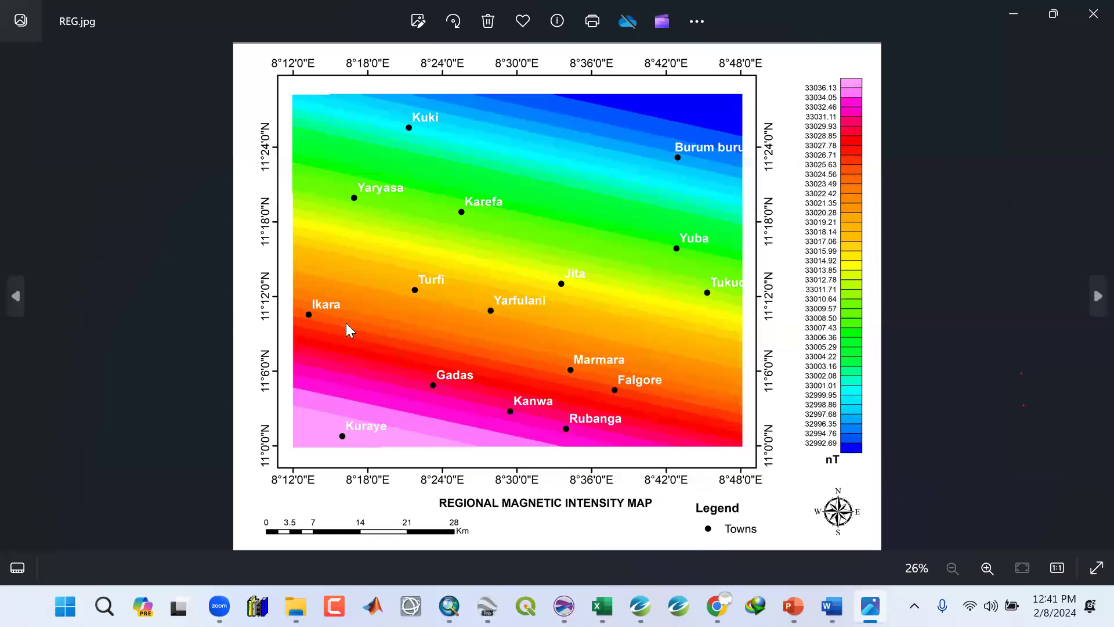
{"action": "left_click", "coordinate": [1091, 13]}
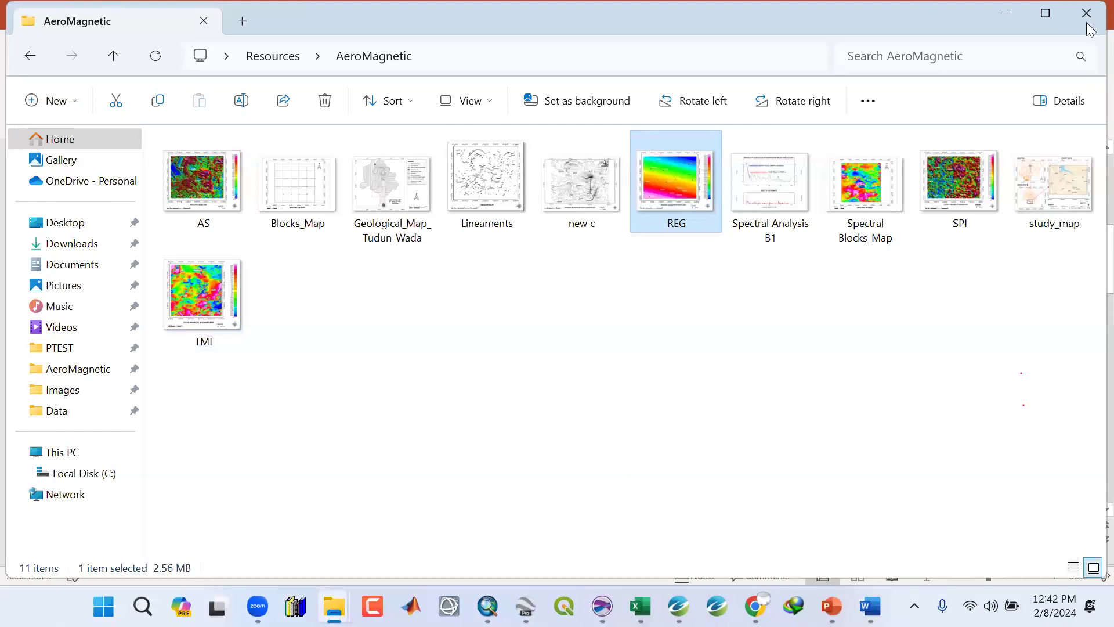
{"action": "left_click", "coordinate": [1006, 13]}
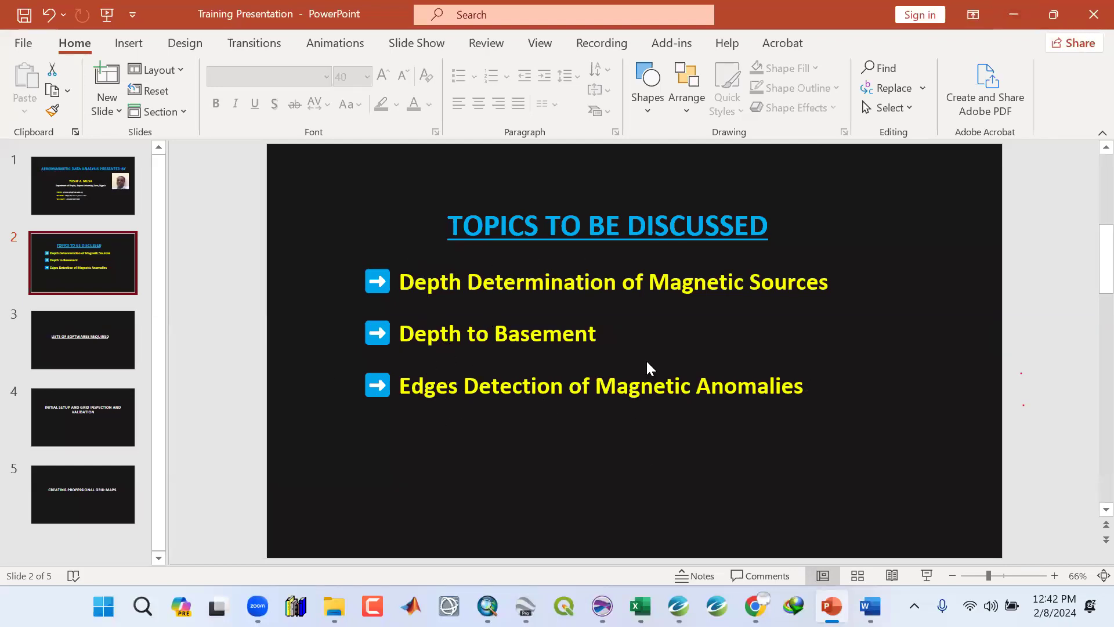
{"action": "mouse_move", "coordinate": [640, 606]}
{"action": "mouse_move", "coordinate": [334, 606]}
{"action": "left_click", "coordinate": [273, 514]}
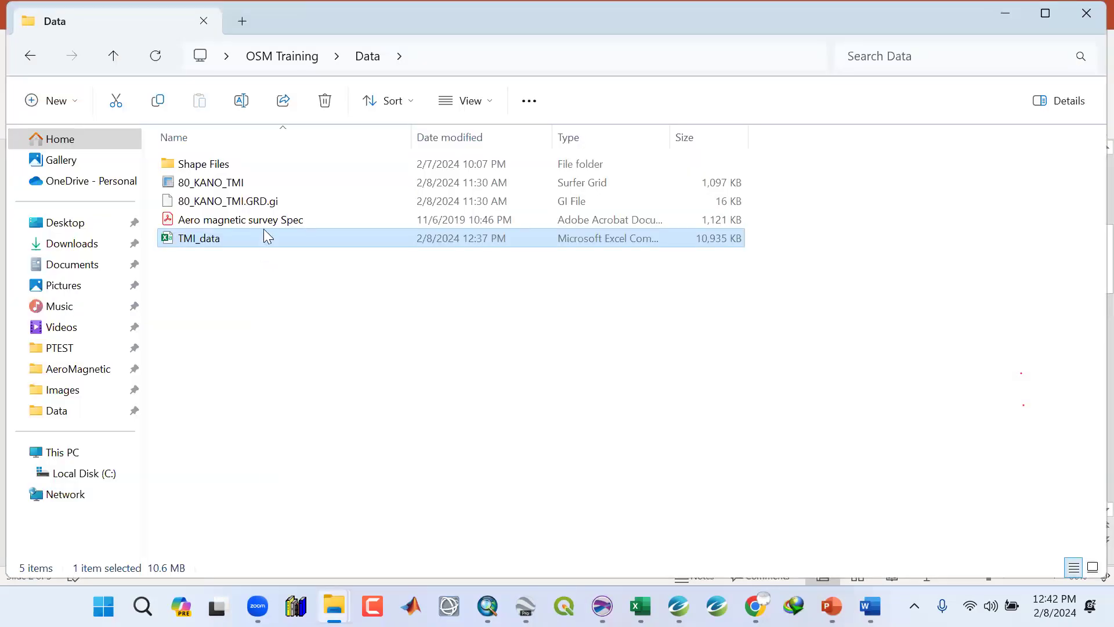
{"action": "left_click", "coordinate": [1003, 13]}
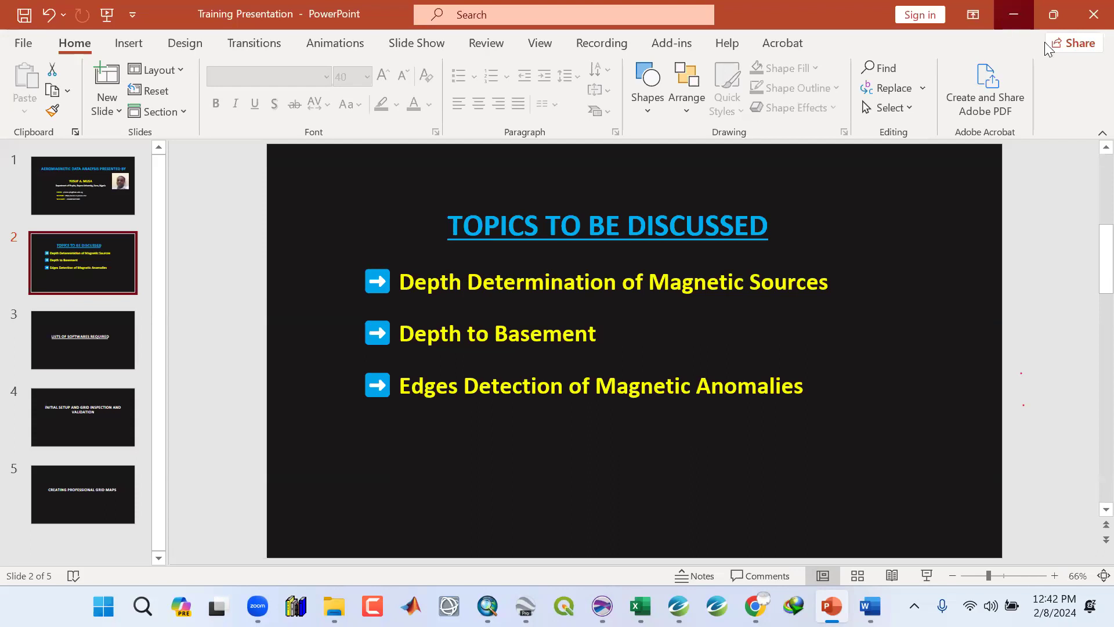
{"action": "left_click", "coordinate": [1008, 12]}
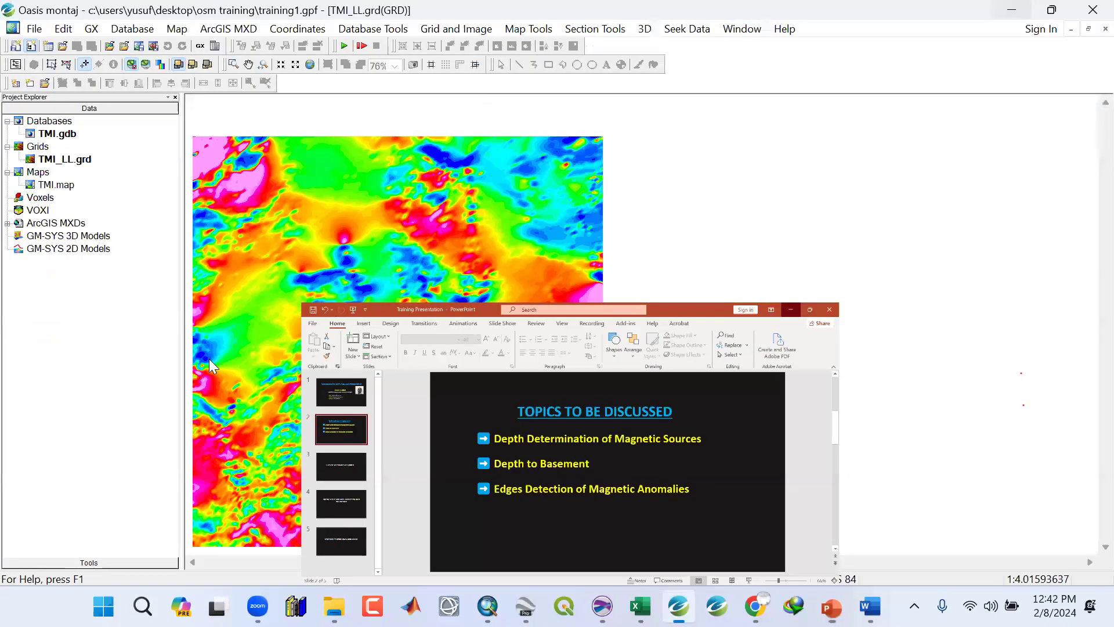
Open the AeroMagnetic folder from the desktop Resources folder and view the new c residual magnetic contour map image.
{"action": "key", "text": "super+d"}
{"action": "double_click", "coordinate": [157, 297]}
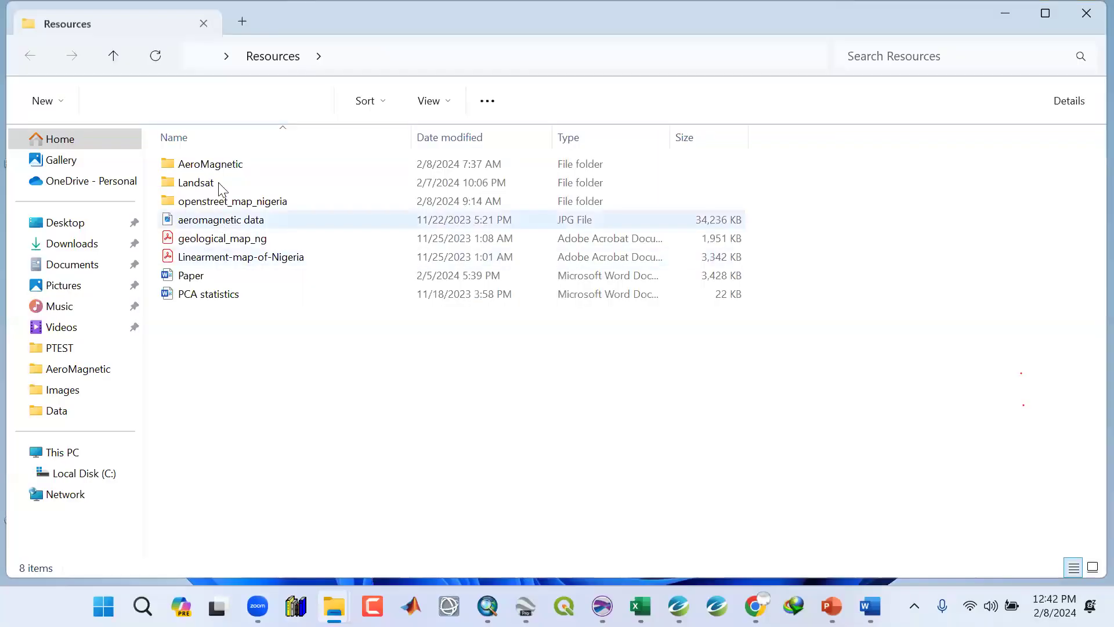
{"action": "double_click", "coordinate": [216, 169]}
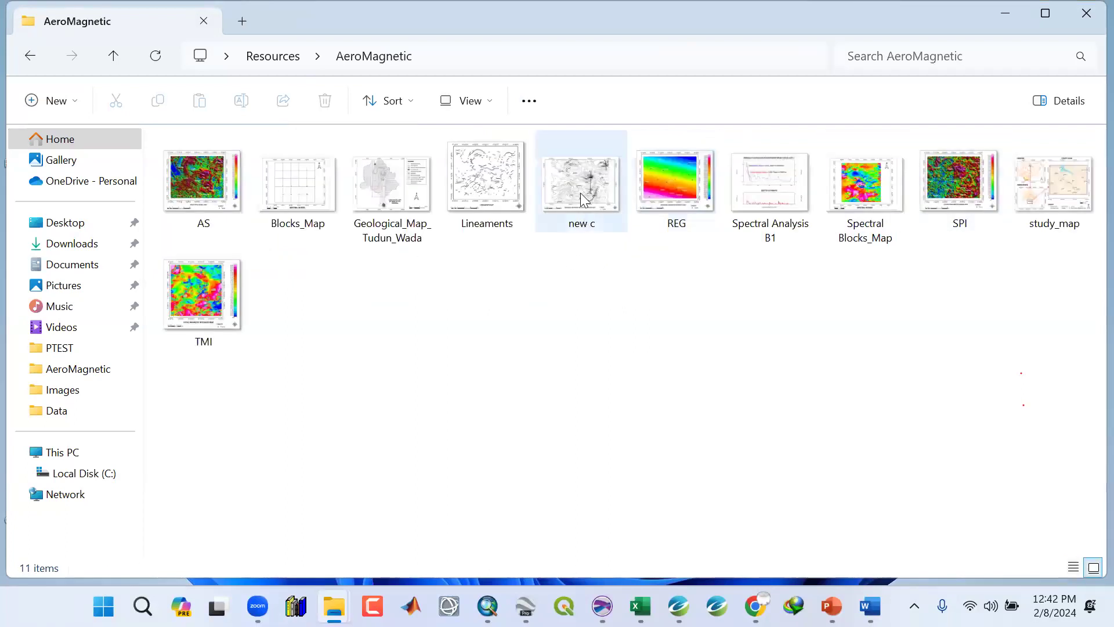
{"action": "double_click", "coordinate": [580, 192]}
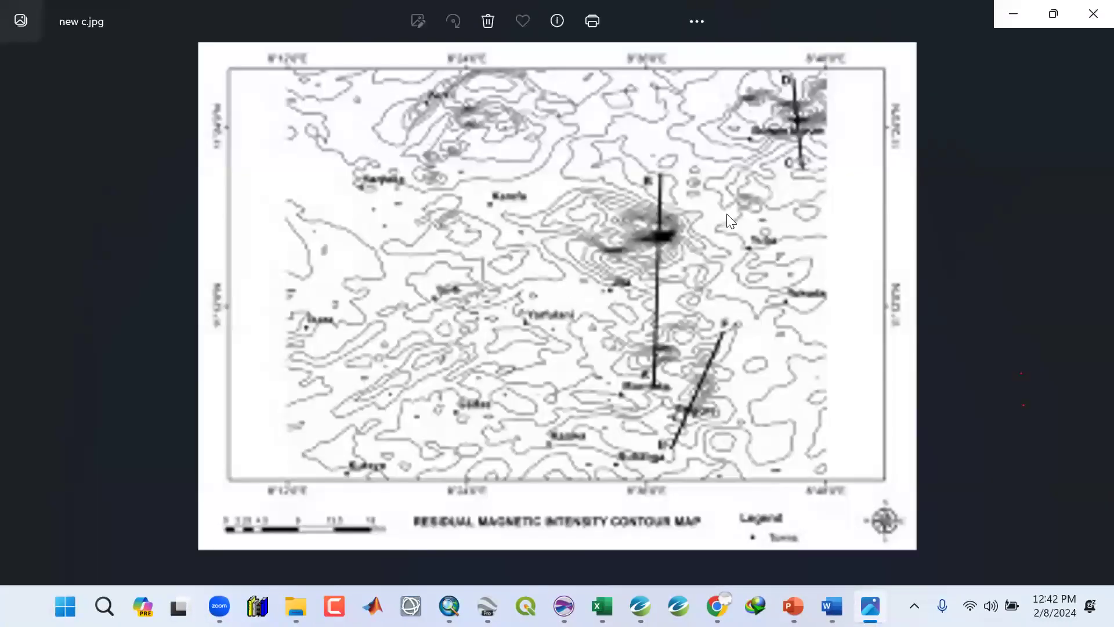
{"action": "left_click", "coordinate": [1093, 14]}
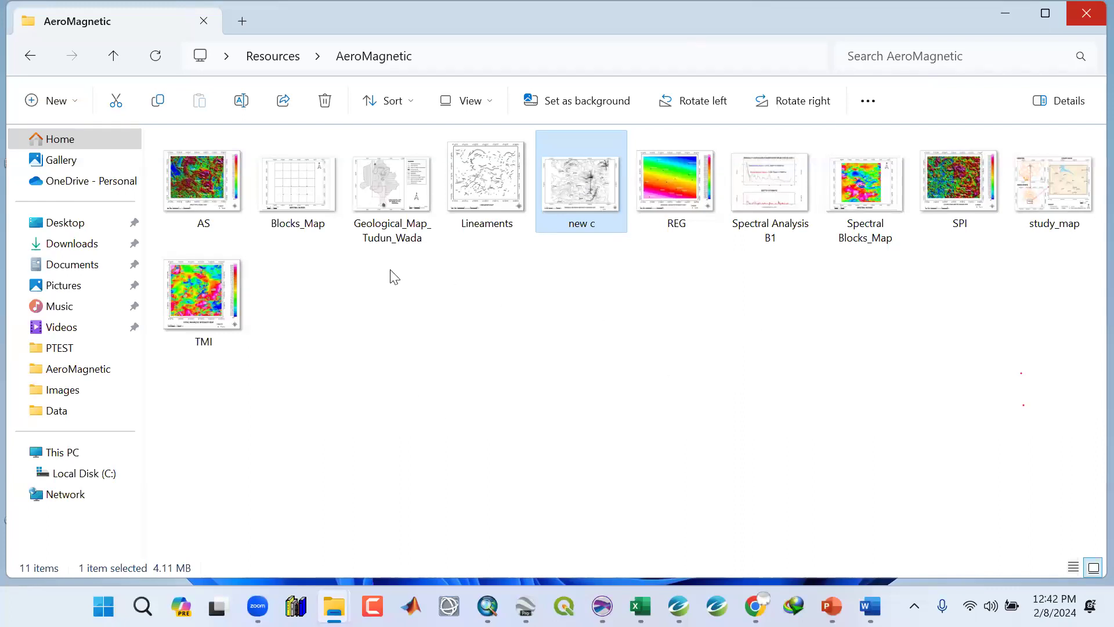
{"action": "left_click", "coordinate": [210, 199]}
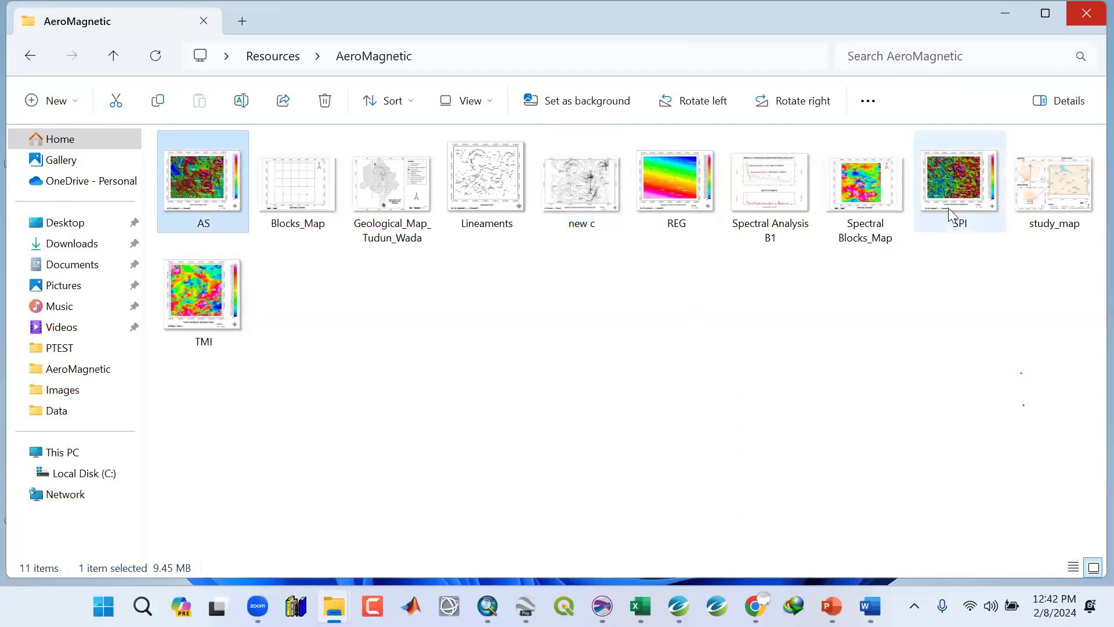
{"action": "left_click", "coordinate": [948, 208]}
{"action": "double_click", "coordinate": [216, 201]}
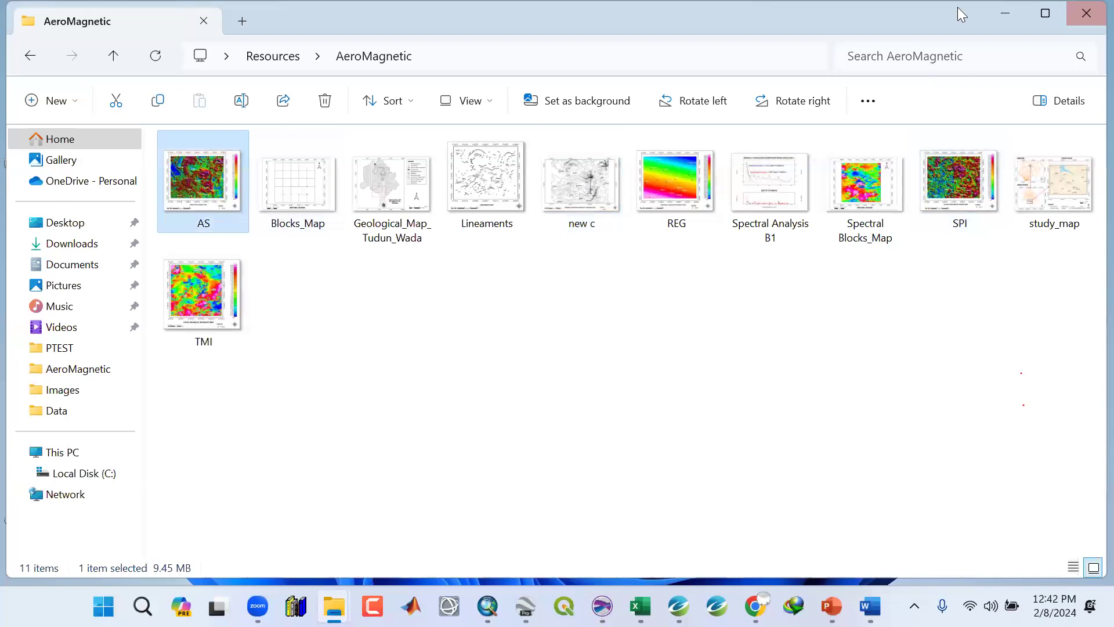
Return to Oasis montaj and delete the TMI_LL grid from the project.
{"action": "left_click", "coordinate": [997, 9]}
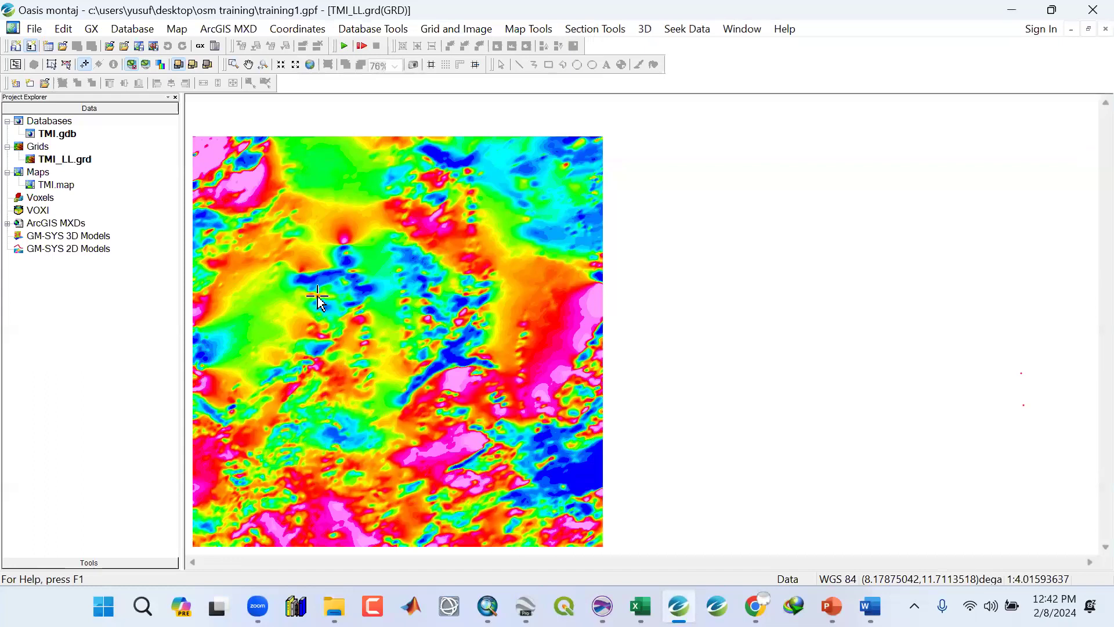
{"action": "right_click", "coordinate": [69, 164]}
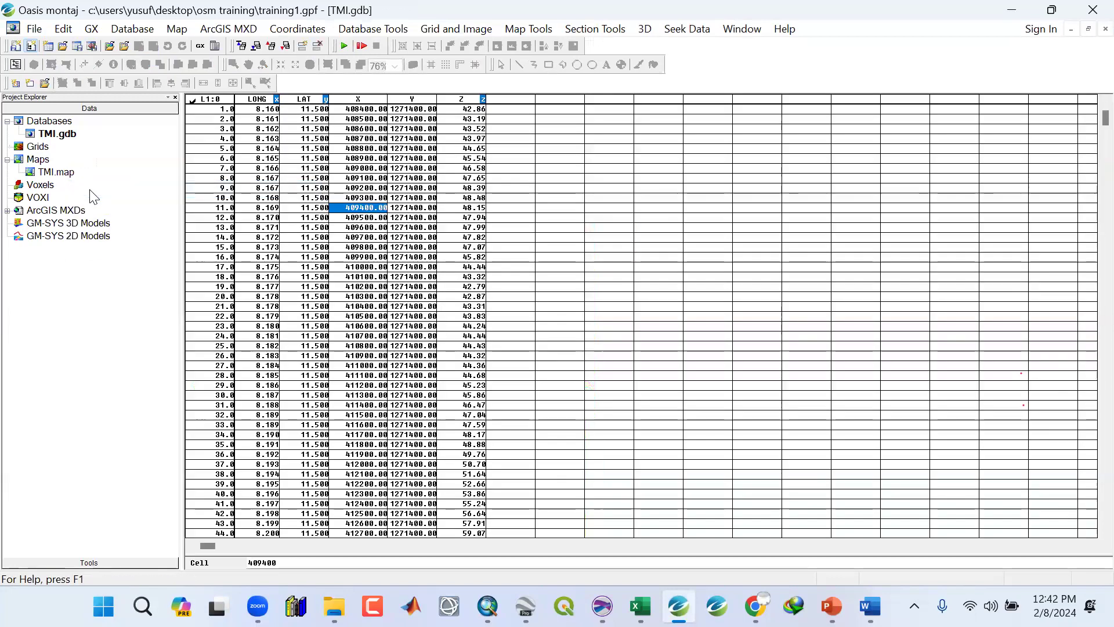
Inspect the LAT channel values at several rows of the TMI database spreadsheet.
{"action": "left_click", "coordinate": [298, 101]}
{"action": "left_click", "coordinate": [312, 130]}
{"action": "left_click", "coordinate": [308, 240]}
{"action": "left_click_drag", "start_coordinate": [308, 340], "coordinate": [309, 348]}
{"action": "left_click", "coordinate": [308, 425]}
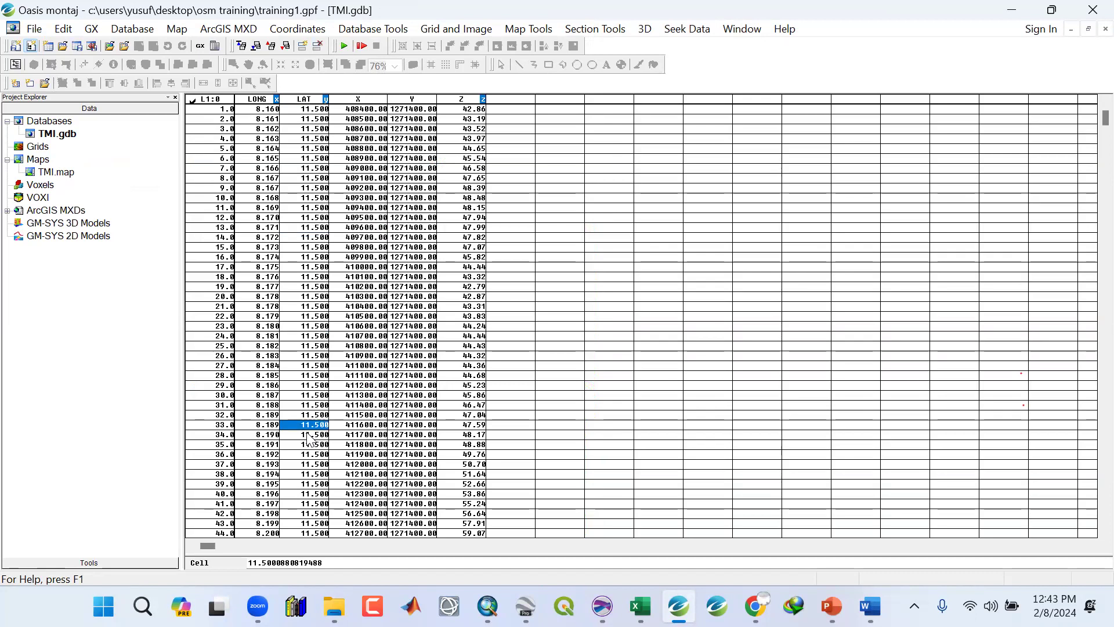
{"action": "left_click", "coordinate": [311, 494]}
{"action": "left_click", "coordinate": [314, 306]}
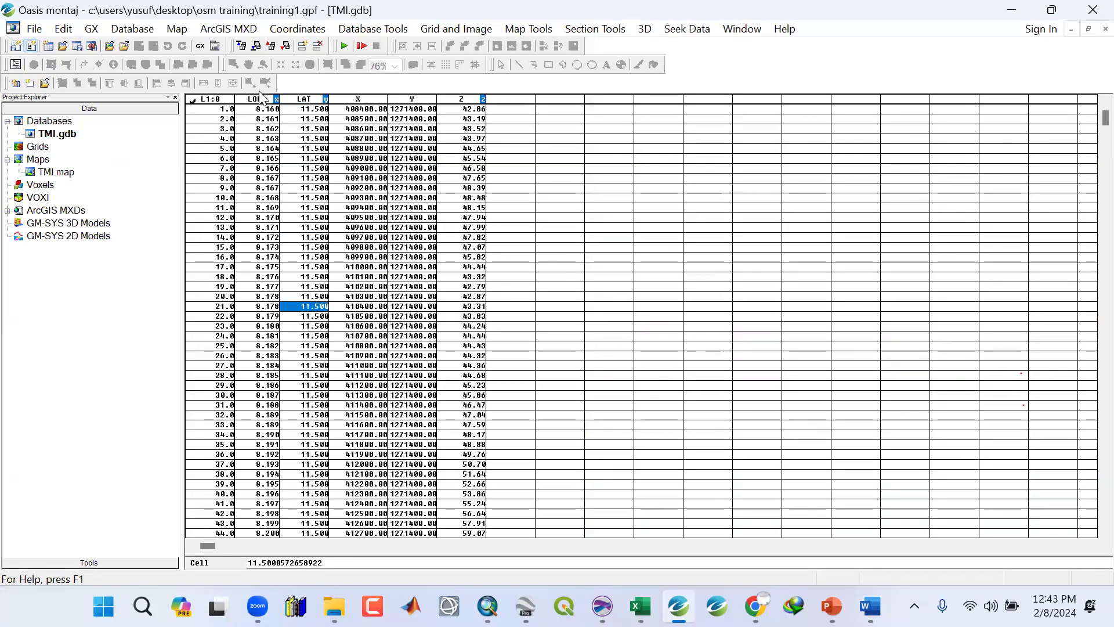
Set the database's current X, Y and Z channels to X, Y and Z.
{"action": "left_click", "coordinate": [262, 99]}
{"action": "left_click", "coordinate": [301, 101]}
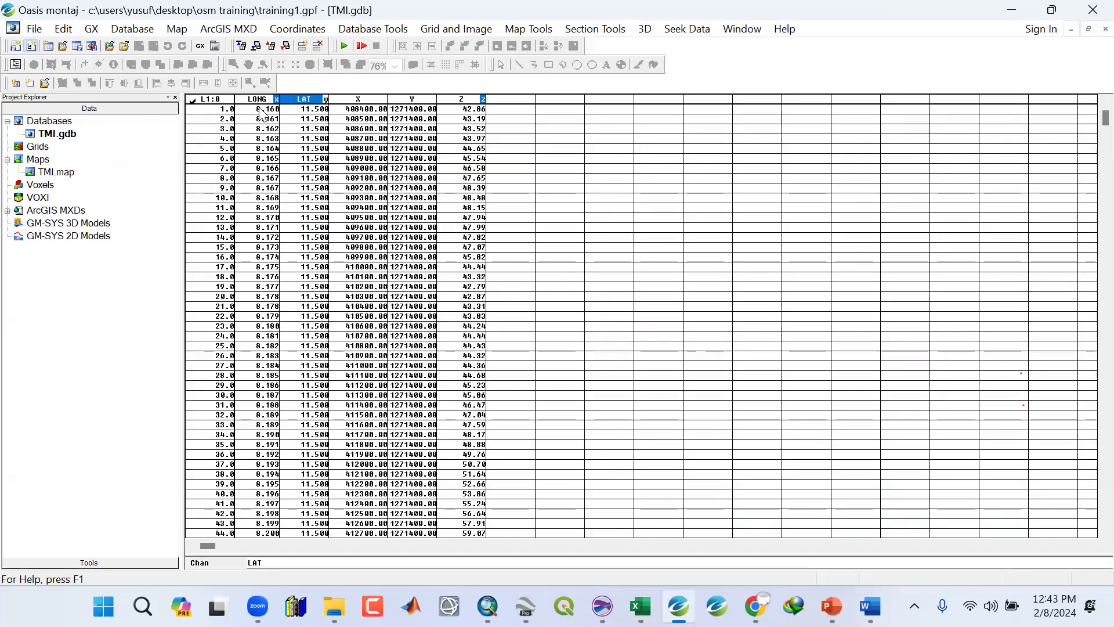
{"action": "left_click", "coordinate": [259, 100]}
{"action": "left_click", "coordinate": [378, 98]}
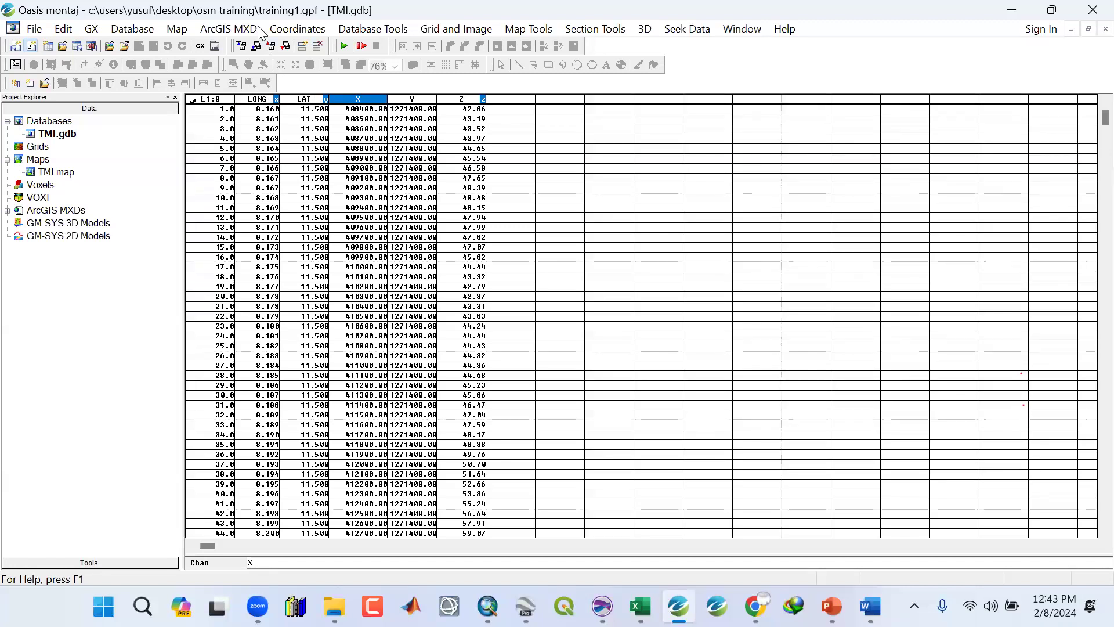
{"action": "left_click", "coordinate": [290, 29]}
{"action": "left_click", "coordinate": [283, 47]}
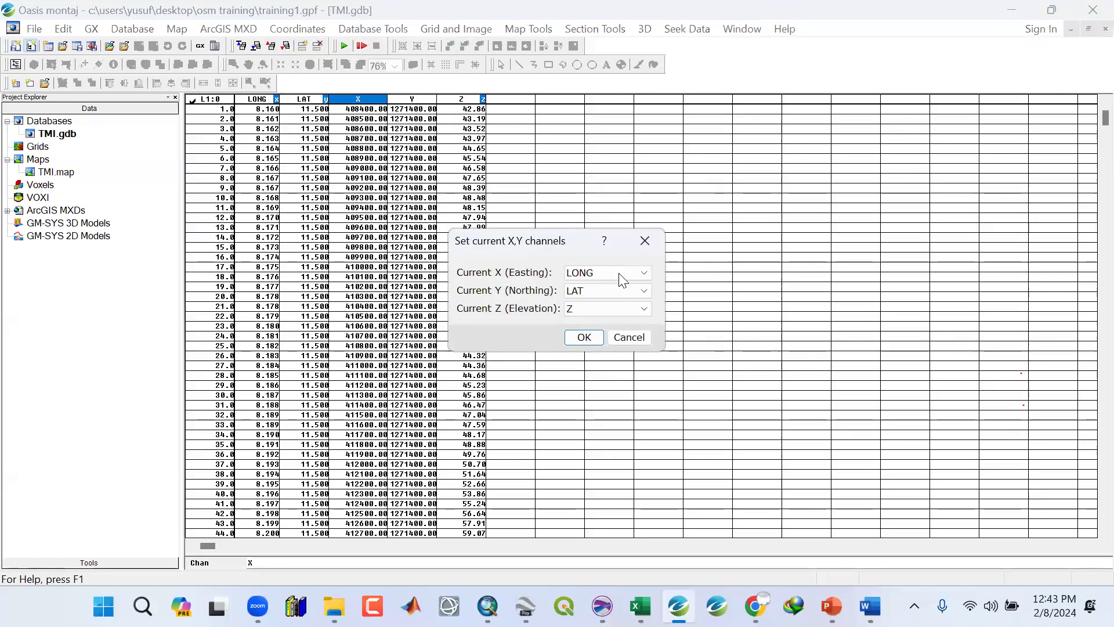
{"action": "left_click", "coordinate": [608, 273]}
{"action": "left_click", "coordinate": [607, 307]}
{"action": "left_click", "coordinate": [608, 290]}
{"action": "left_click", "coordinate": [593, 330]}
{"action": "left_click", "coordinate": [583, 337]}
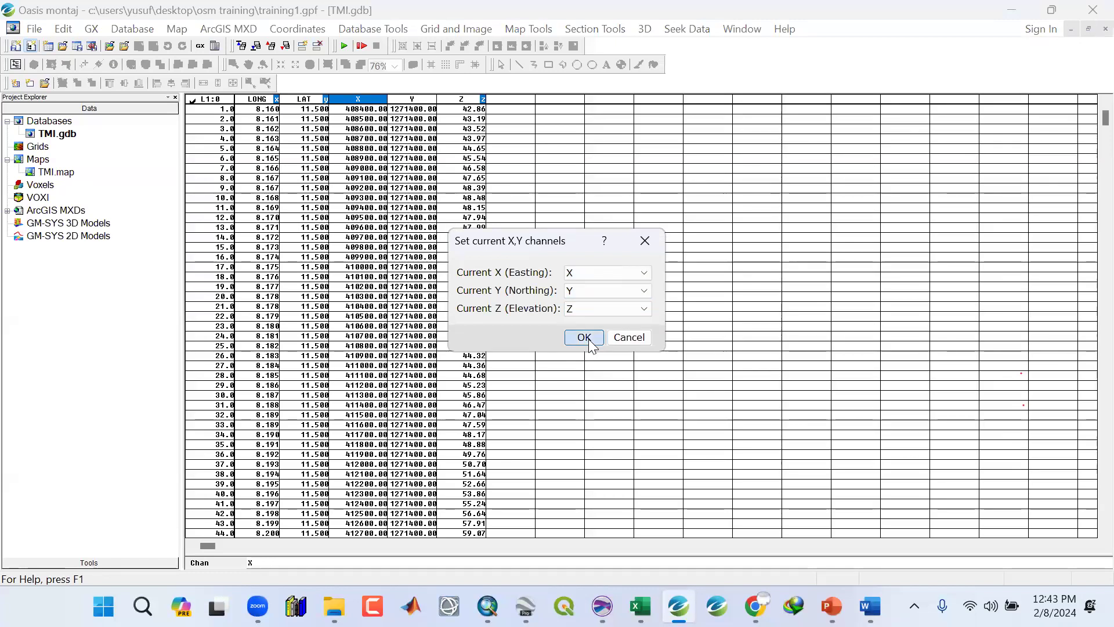
Hide all channels in the spreadsheet and display them all again so X, Y and Z come first.
{"action": "left_click", "coordinate": [414, 258]}
{"action": "left_click", "coordinate": [346, 316]}
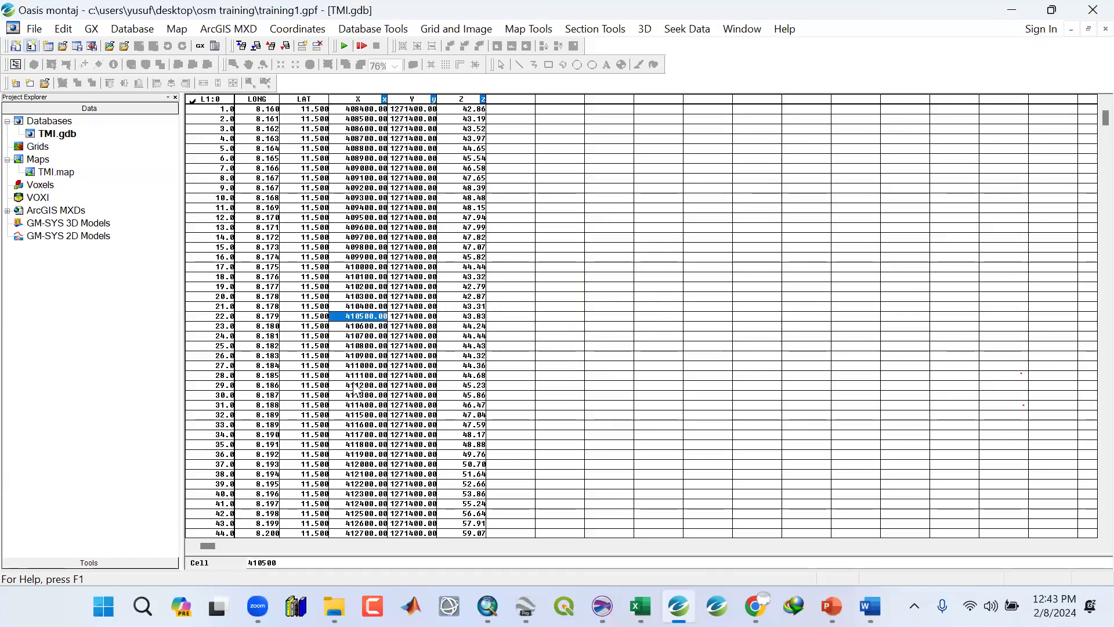
{"action": "left_click", "coordinate": [357, 384]}
{"action": "left_click", "coordinate": [260, 103]}
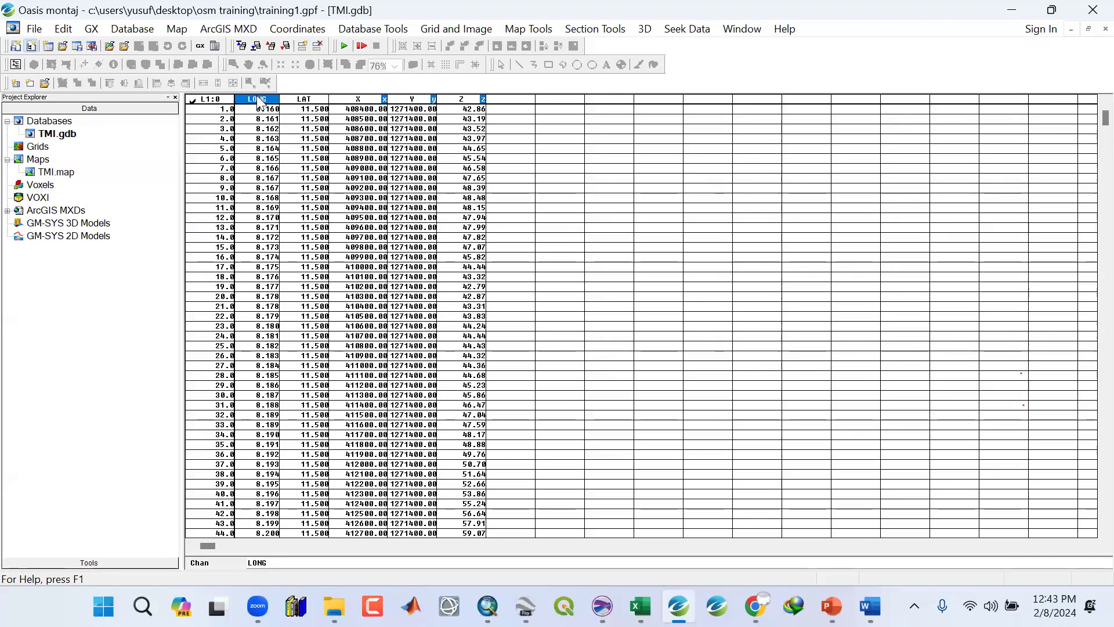
{"action": "right_click", "coordinate": [264, 105]}
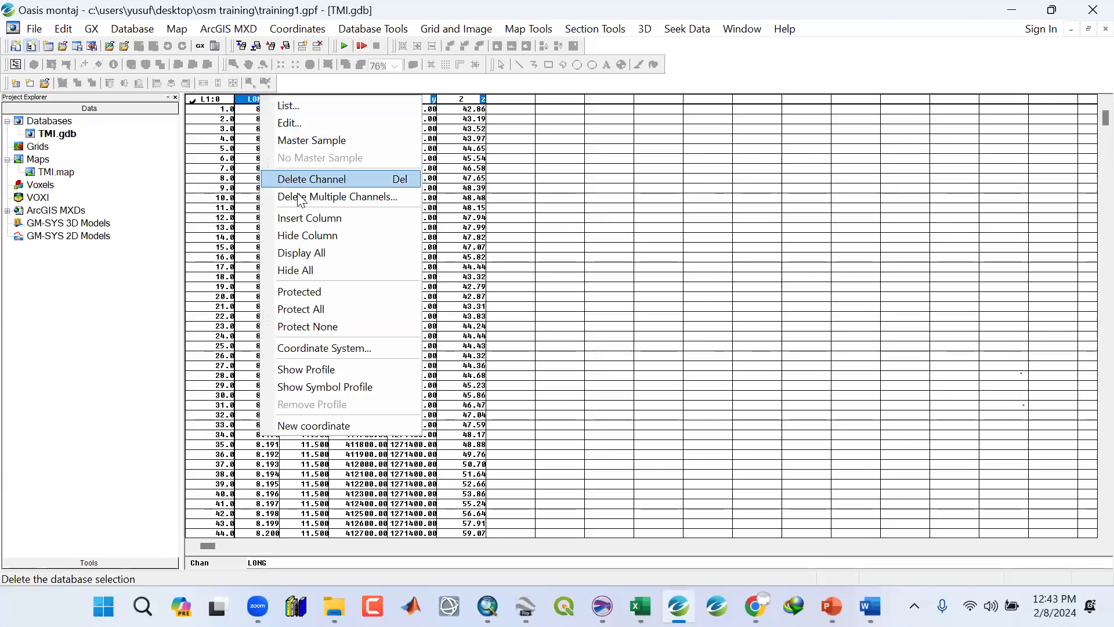
{"action": "left_click", "coordinate": [298, 235]}
{"action": "right_click", "coordinate": [302, 103]}
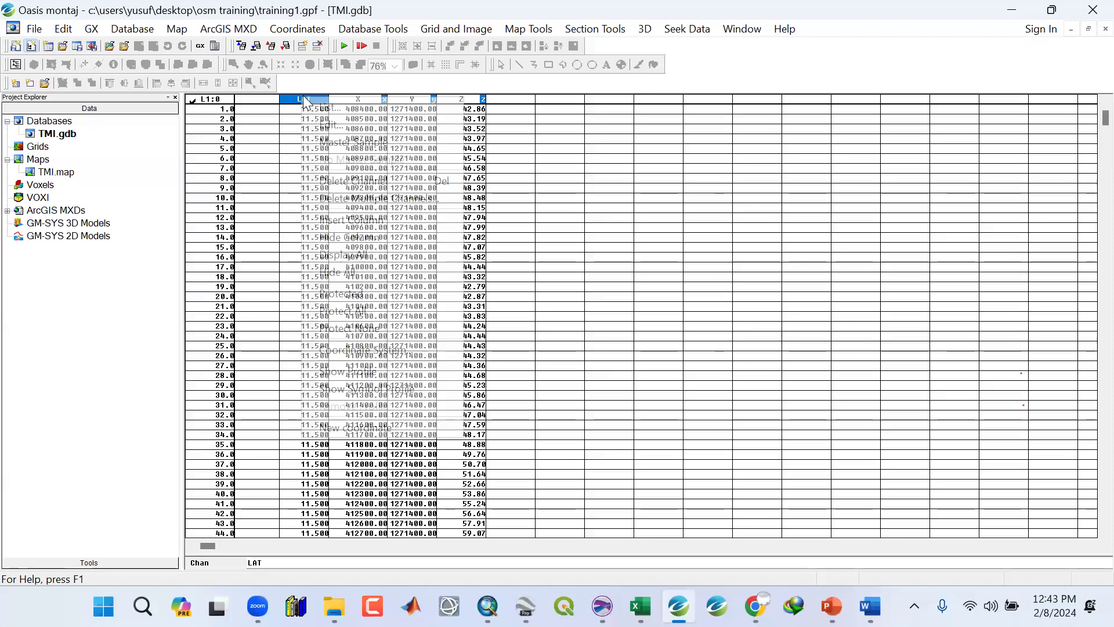
{"action": "left_click", "coordinate": [336, 271]}
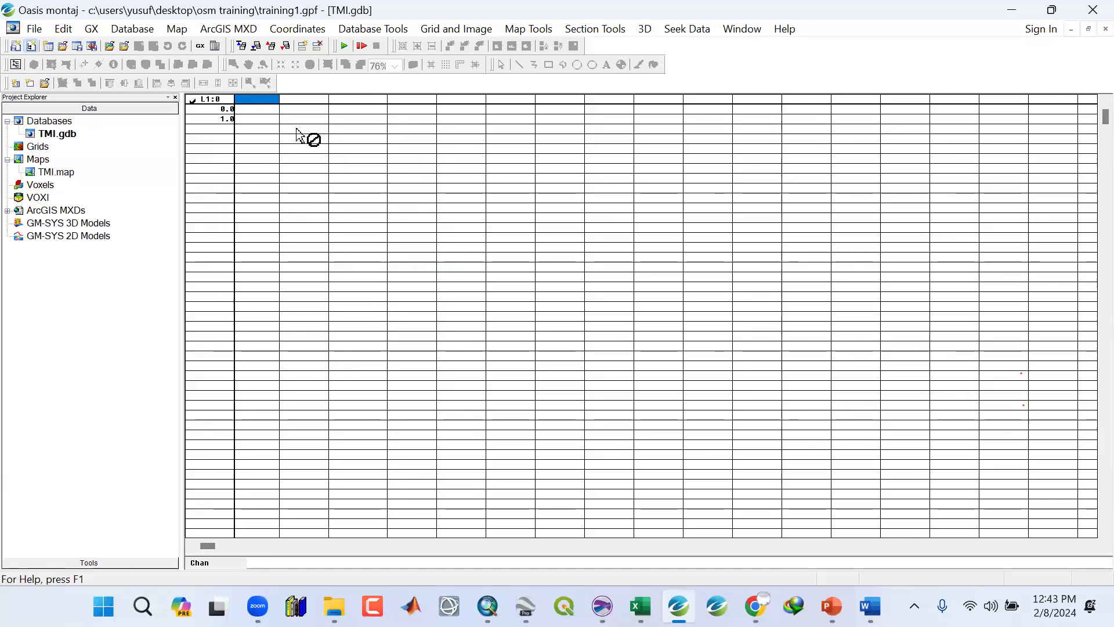
{"action": "right_click", "coordinate": [291, 101]}
{"action": "left_click", "coordinate": [319, 202]}
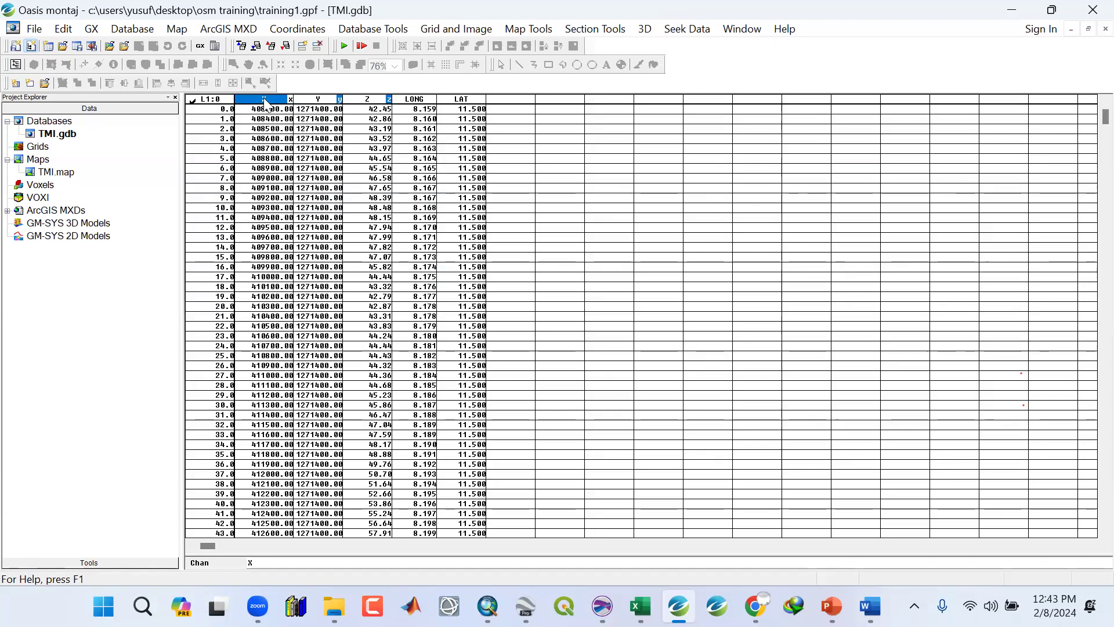
Narrow the LONG and LAT columns in the spreadsheet.
{"action": "left_click_drag", "start_coordinate": [383, 238], "coordinate": [424, 309]}
{"action": "left_click", "coordinate": [423, 308]}
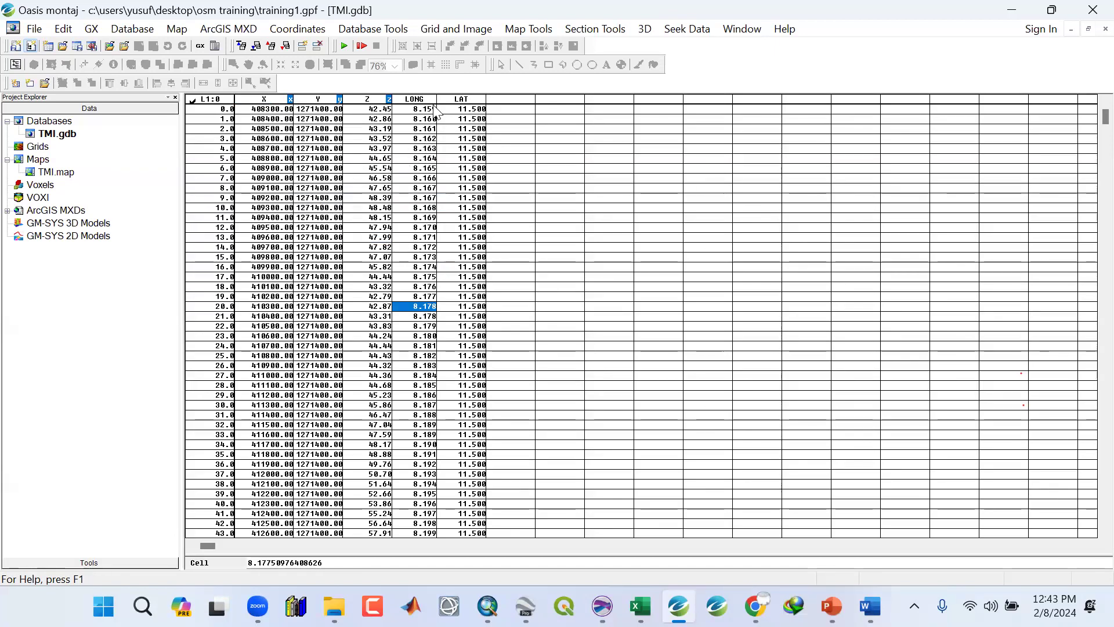
{"action": "left_click", "coordinate": [426, 158]}
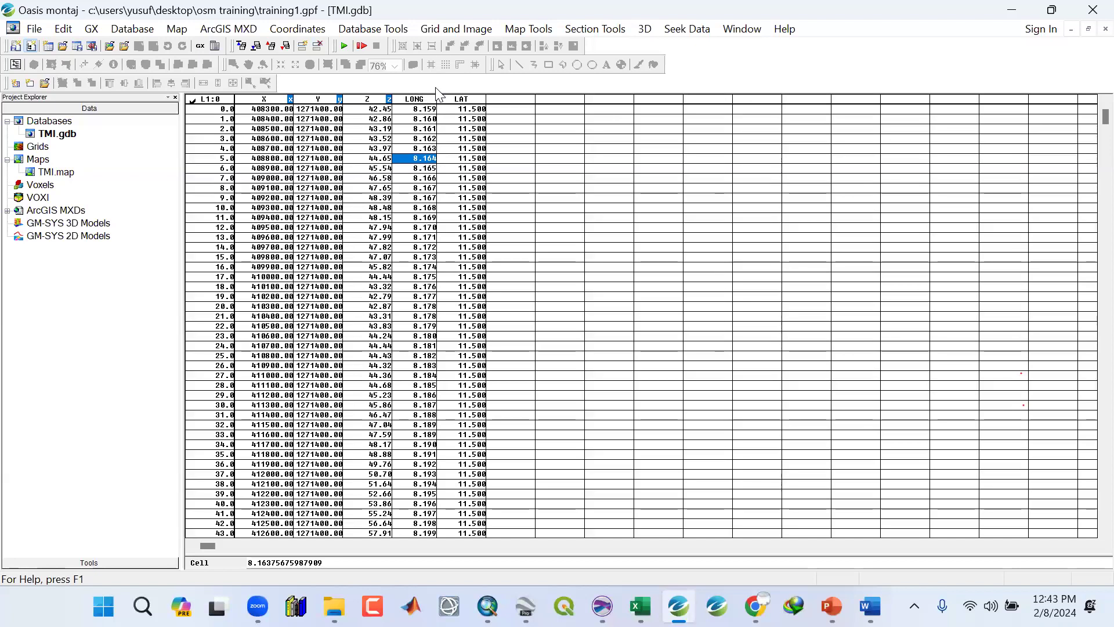
{"action": "mouse_move", "coordinate": [436, 99]}
{"action": "left_mouse_down"}
{"action": "mouse_move", "coordinate": [414, 98]}
{"action": "mouse_move", "coordinate": [439, 98]}
{"action": "left_mouse_up"}
{"action": "left_click", "coordinate": [406, 227]}
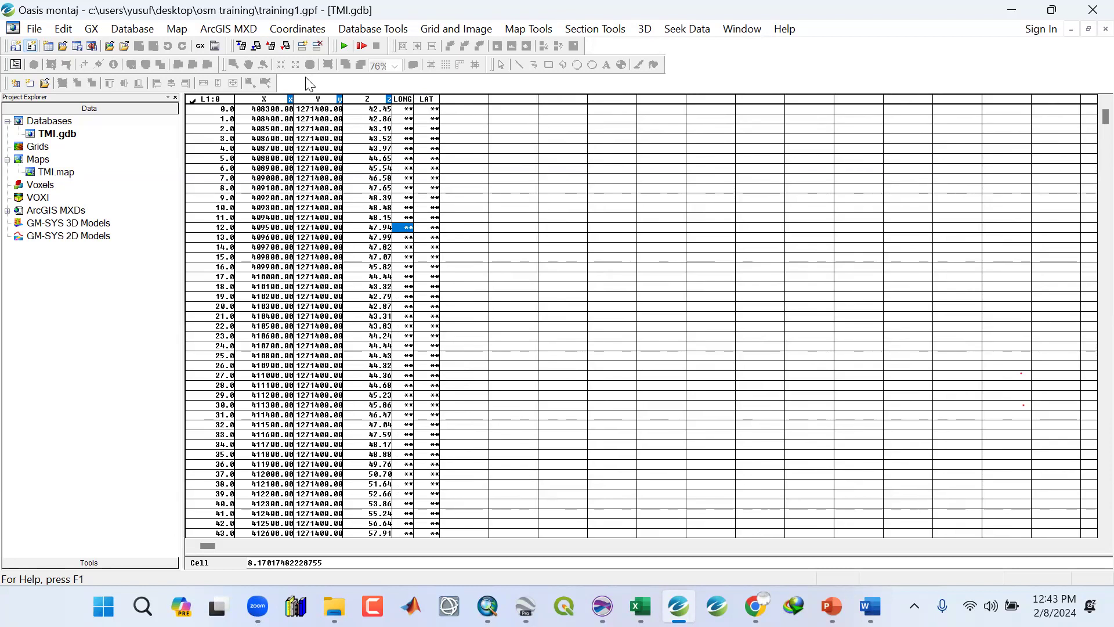
Load the magmap.omn menu into the menu bar.
{"action": "left_click", "coordinate": [90, 30]}
{"action": "left_click", "coordinate": [106, 48]}
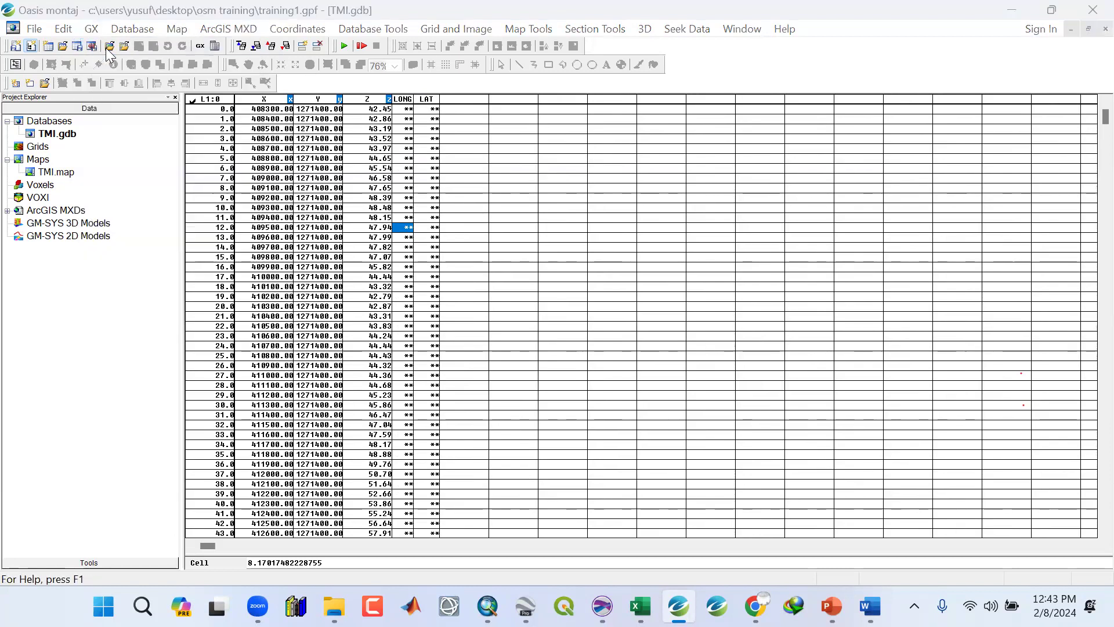
{"action": "left_click_drag", "start_coordinate": [865, 184], "coordinate": [864, 273]}
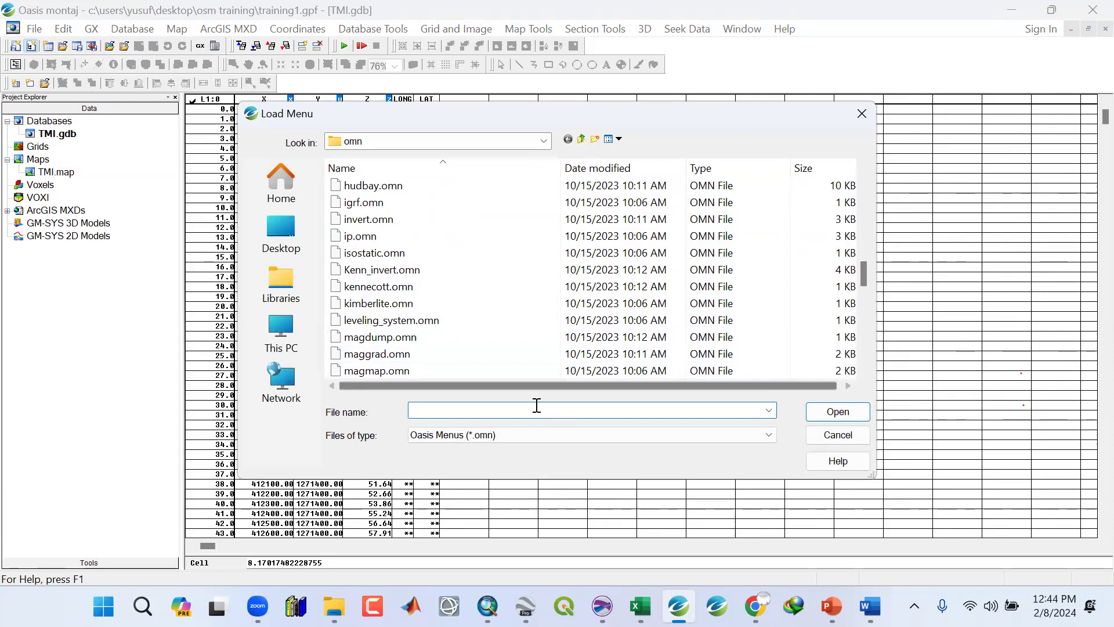
{"action": "left_click", "coordinate": [391, 373]}
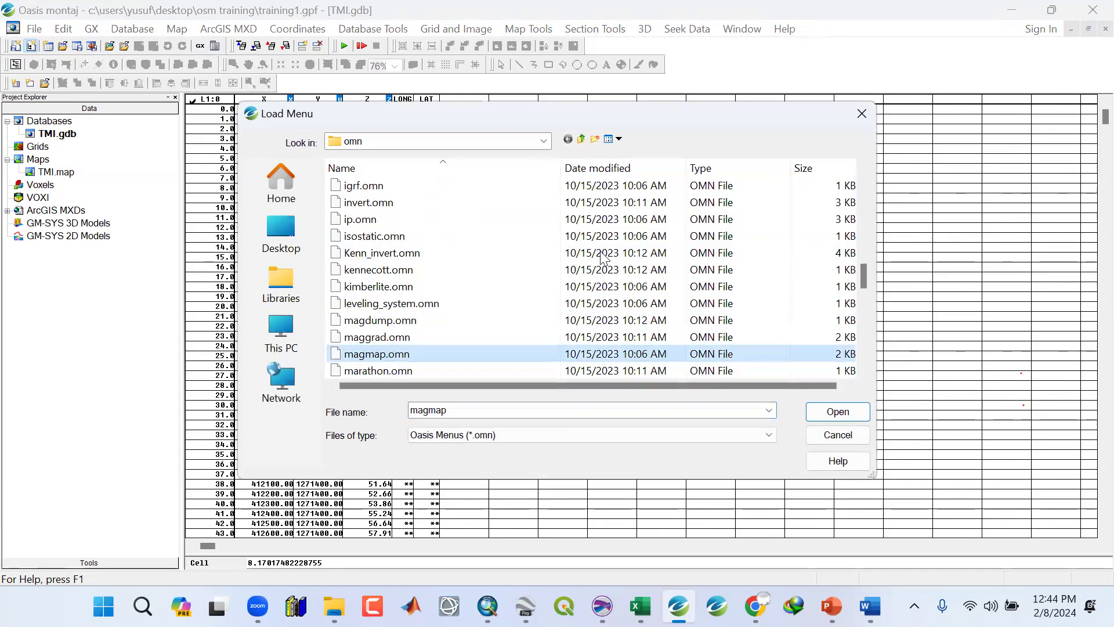
{"action": "left_click", "coordinate": [829, 416]}
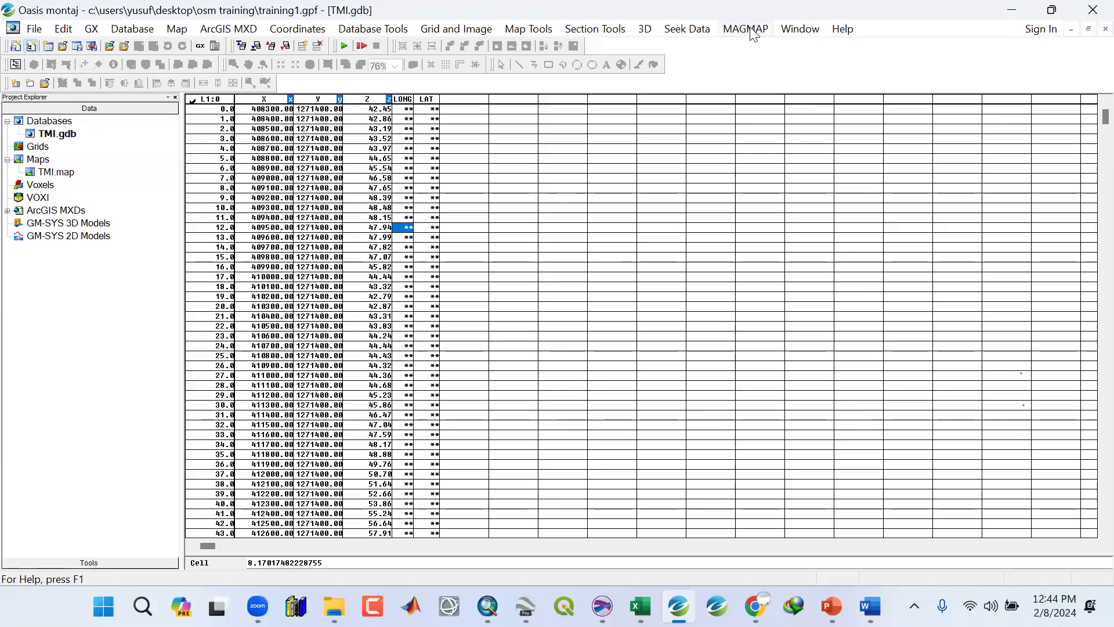
Inspect the X, Y and Z values at various rows of the TMI database.
{"action": "left_click", "coordinate": [310, 257]}
{"action": "left_click", "coordinate": [306, 348]}
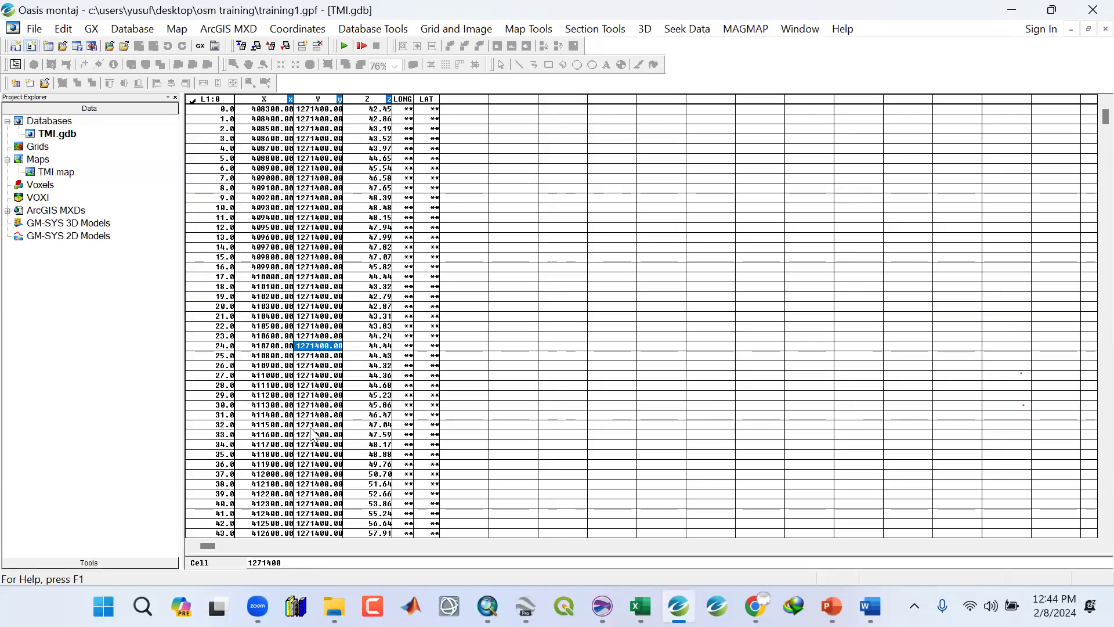
{"action": "left_click", "coordinate": [308, 424]}
{"action": "left_click", "coordinate": [35, 29]}
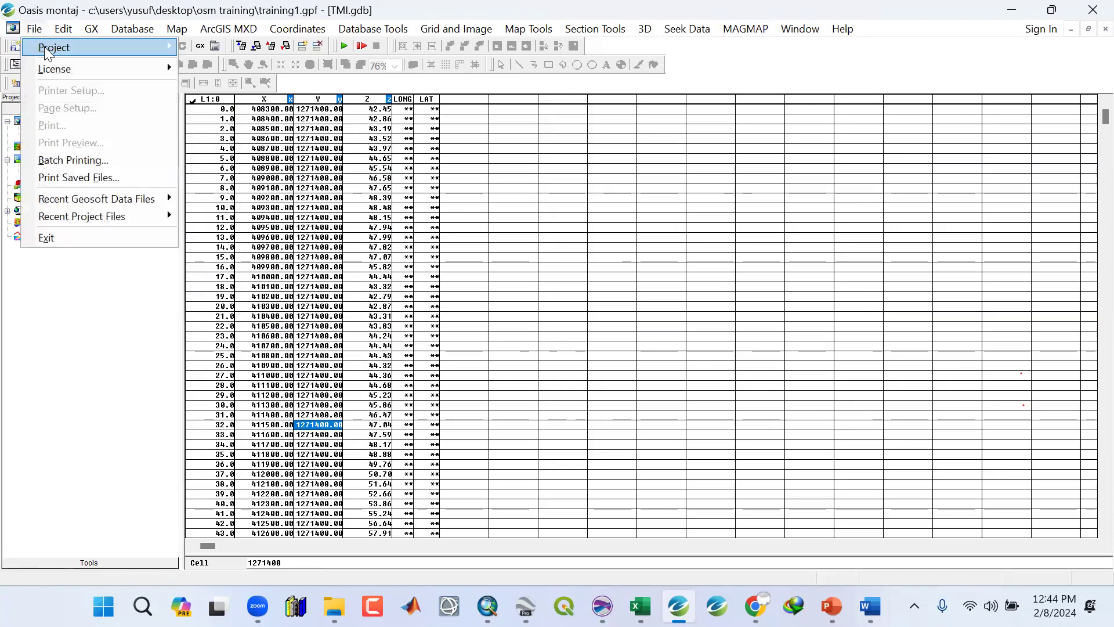
{"action": "mouse_move", "coordinate": [93, 46]}
{"action": "left_click", "coordinate": [240, 85]}
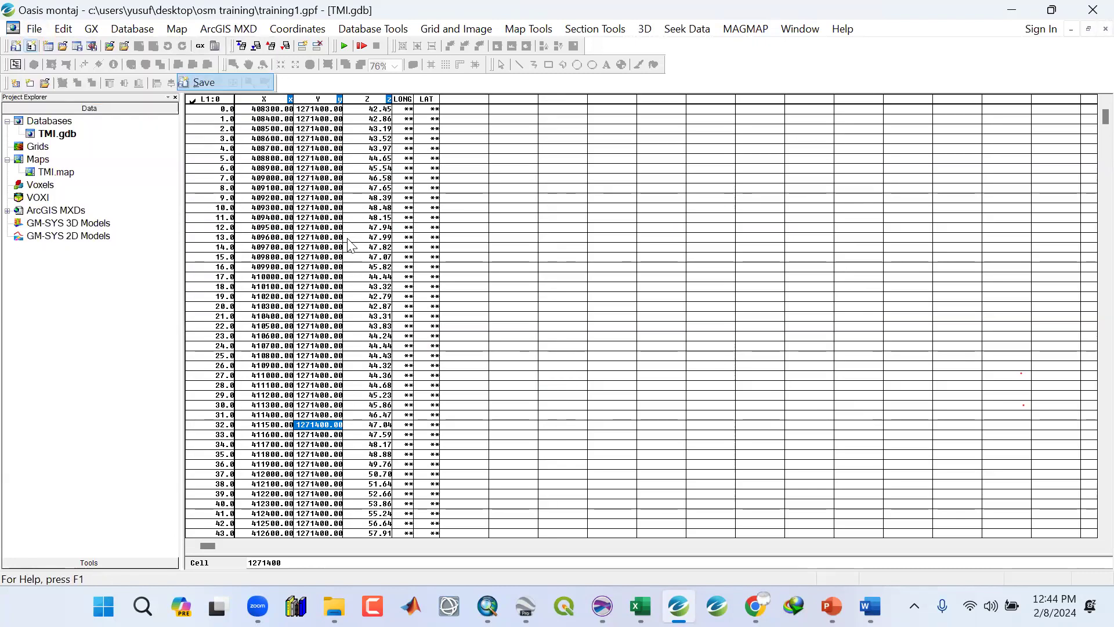
{"action": "left_click", "coordinate": [335, 276]}
{"action": "left_click", "coordinate": [320, 316]}
{"action": "left_click", "coordinate": [314, 365]}
{"action": "left_click", "coordinate": [306, 415]}
{"action": "left_click", "coordinate": [309, 454]}
{"action": "left_click", "coordinate": [311, 494]}
{"action": "left_click", "coordinate": [309, 513]}
{"action": "left_click", "coordinate": [311, 532]}
{"action": "left_click", "coordinate": [325, 464]}
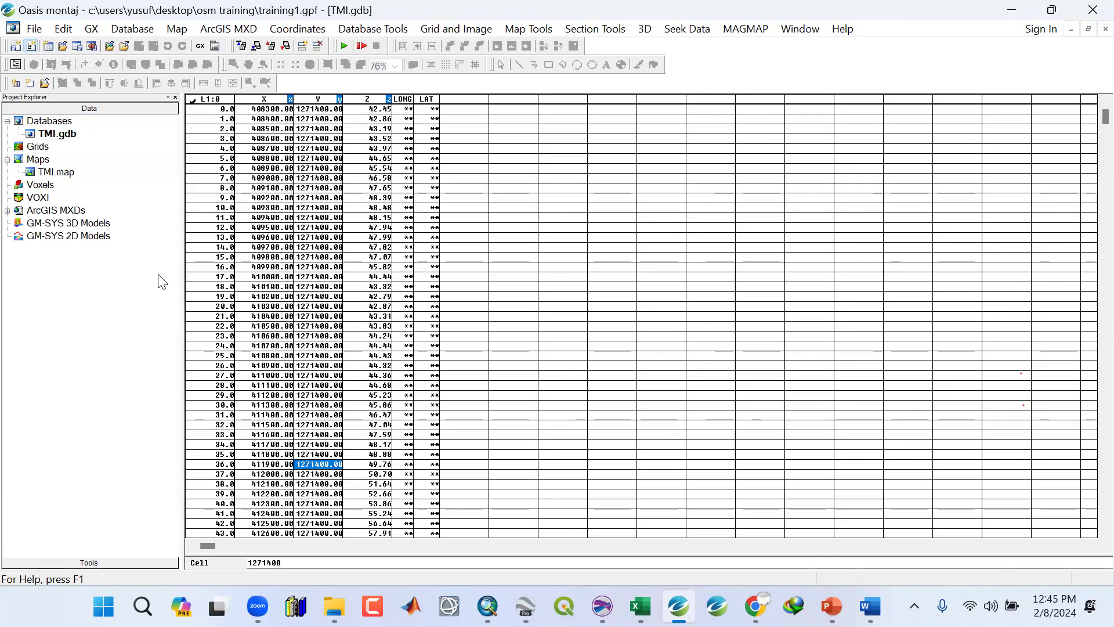
{"action": "left_click", "coordinate": [378, 290]}
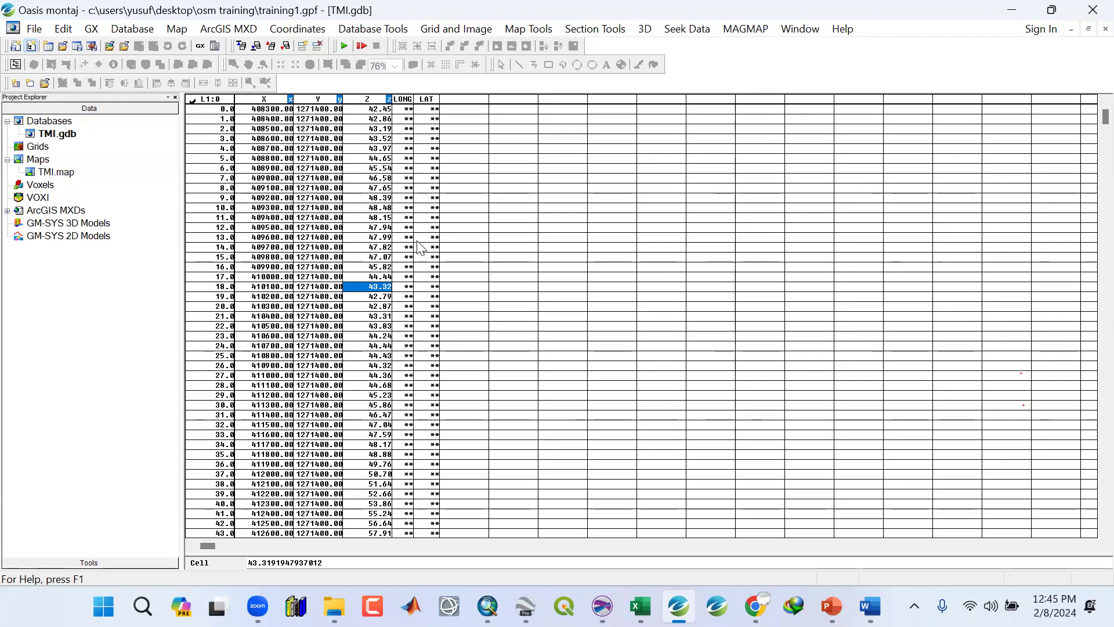
{"action": "left_click_drag", "start_coordinate": [68, 143], "coordinate": [458, 344]}
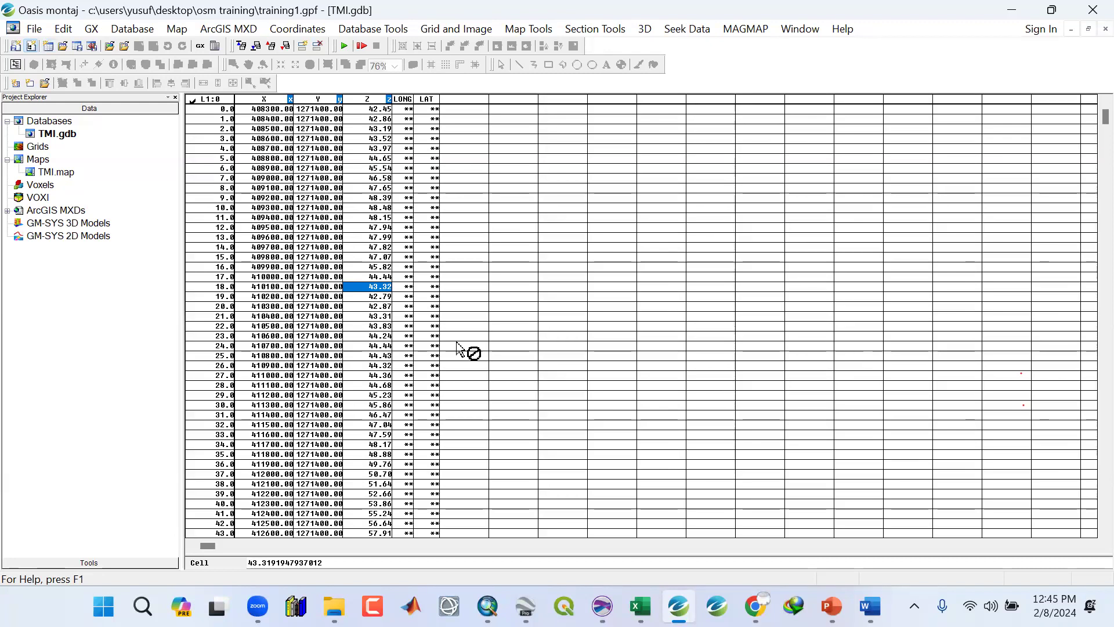
{"action": "left_click_drag", "start_coordinate": [457, 343], "coordinate": [457, 347]}
{"action": "left_click", "coordinate": [322, 226]}
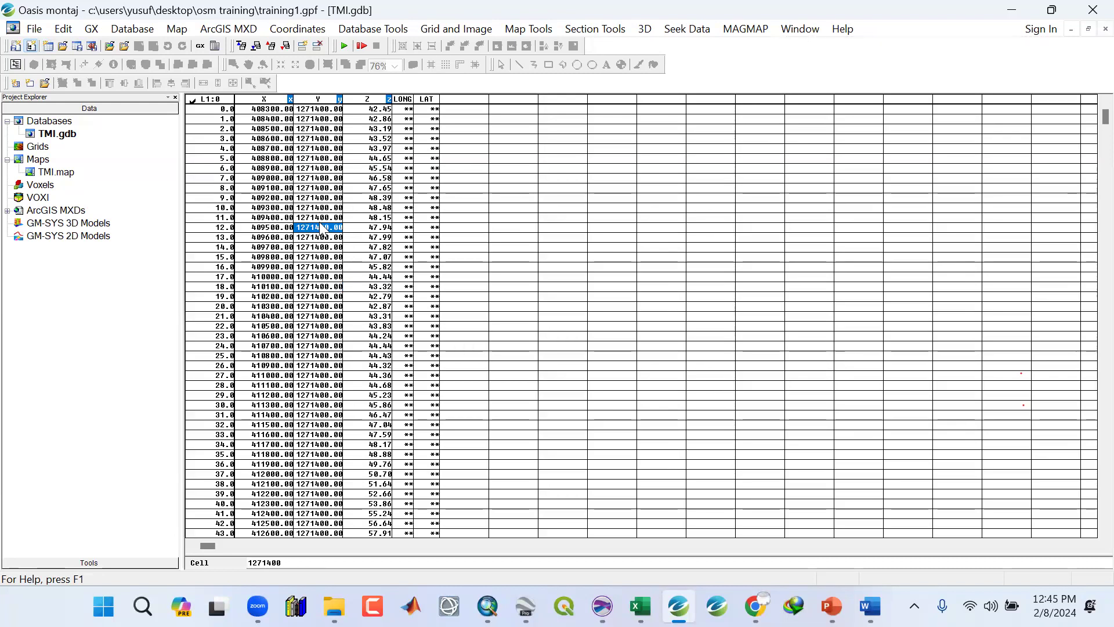
{"action": "left_click", "coordinate": [322, 257]}
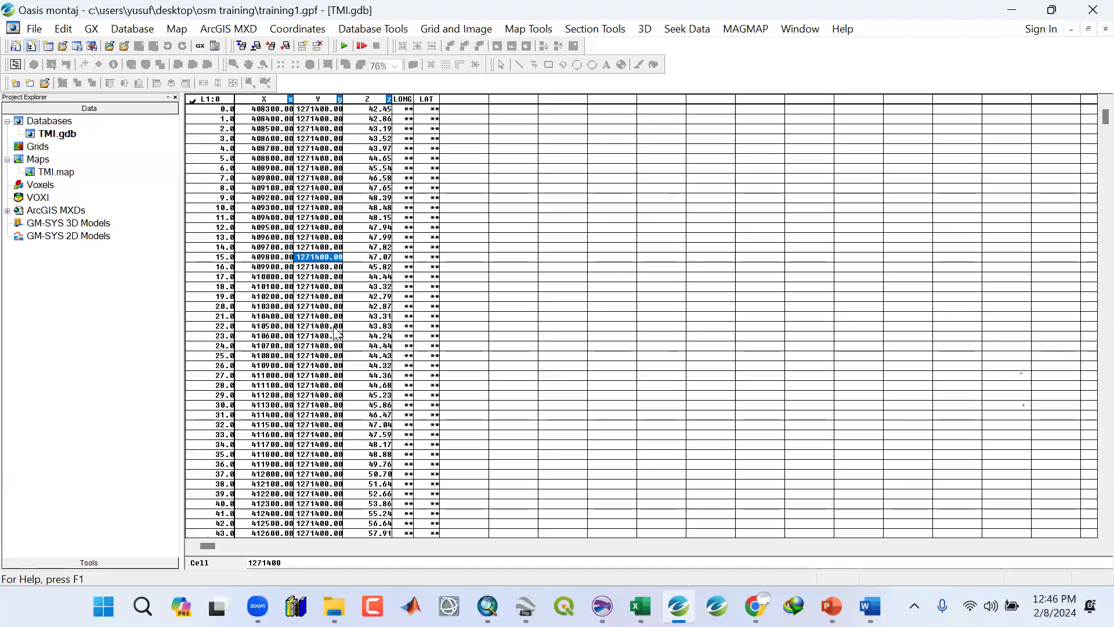
{"action": "left_click", "coordinate": [395, 327]}
{"action": "left_click", "coordinate": [377, 346]}
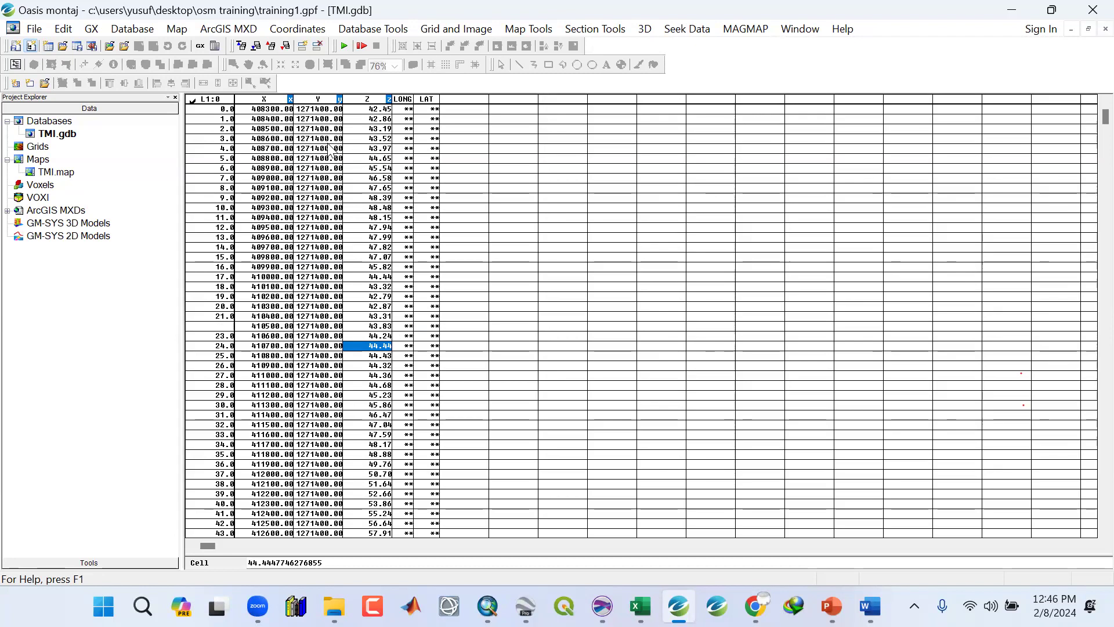
{"action": "left_click", "coordinate": [321, 168]}
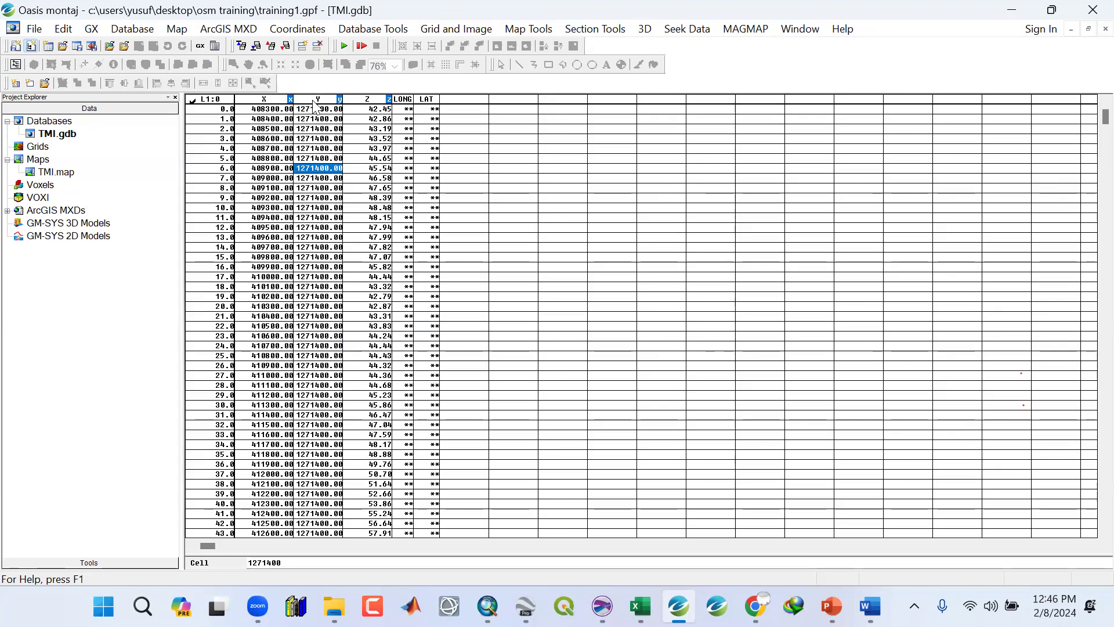
Open Minimum Curvature gridding for channel Z and name the output grid TMI_XY.
{"action": "left_click", "coordinate": [453, 31]}
{"action": "mouse_move", "coordinate": [443, 49]}
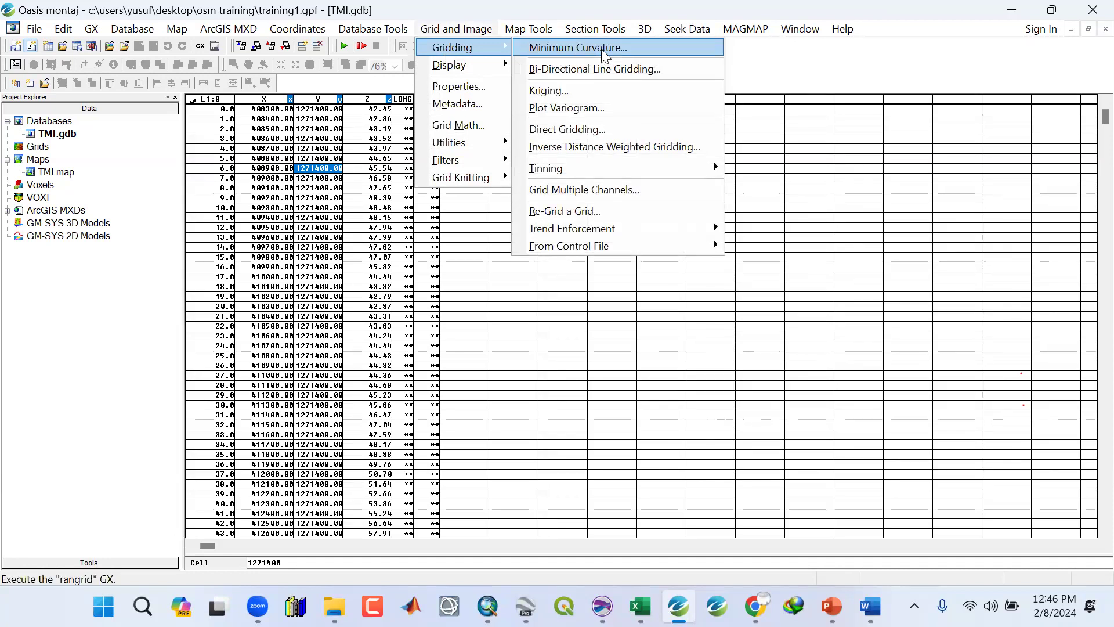
{"action": "left_click", "coordinate": [602, 49]}
{"action": "left_click_drag", "start_coordinate": [624, 243], "coordinate": [513, 248]}
{"action": "key", "text": "BackSpace"}
{"action": "type", "text": "TMI_XY"}
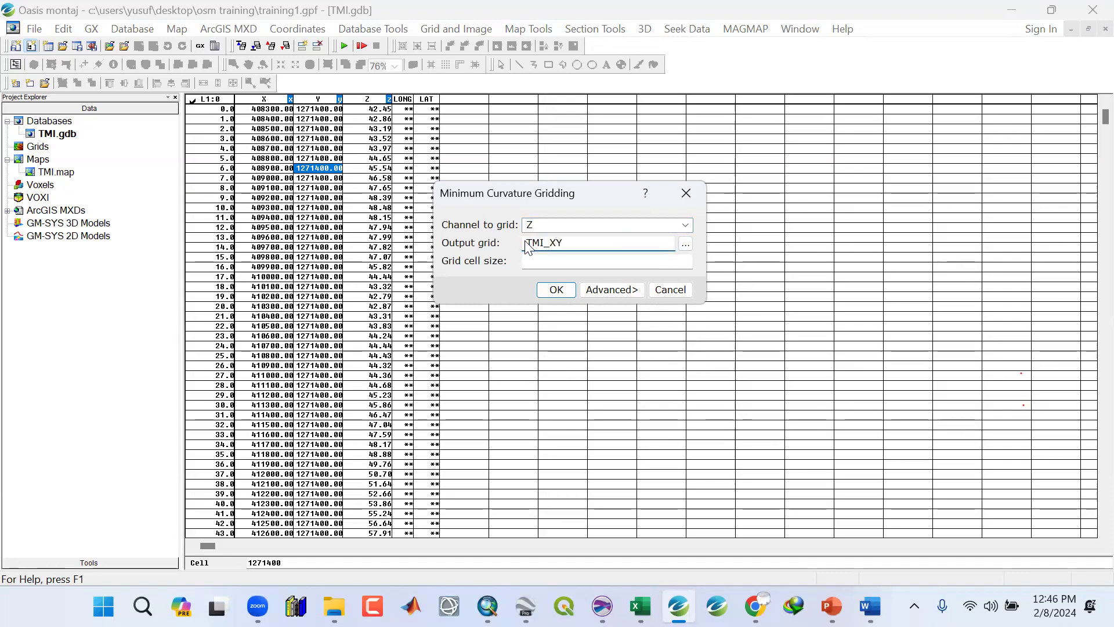
{"action": "left_click", "coordinate": [536, 261]}
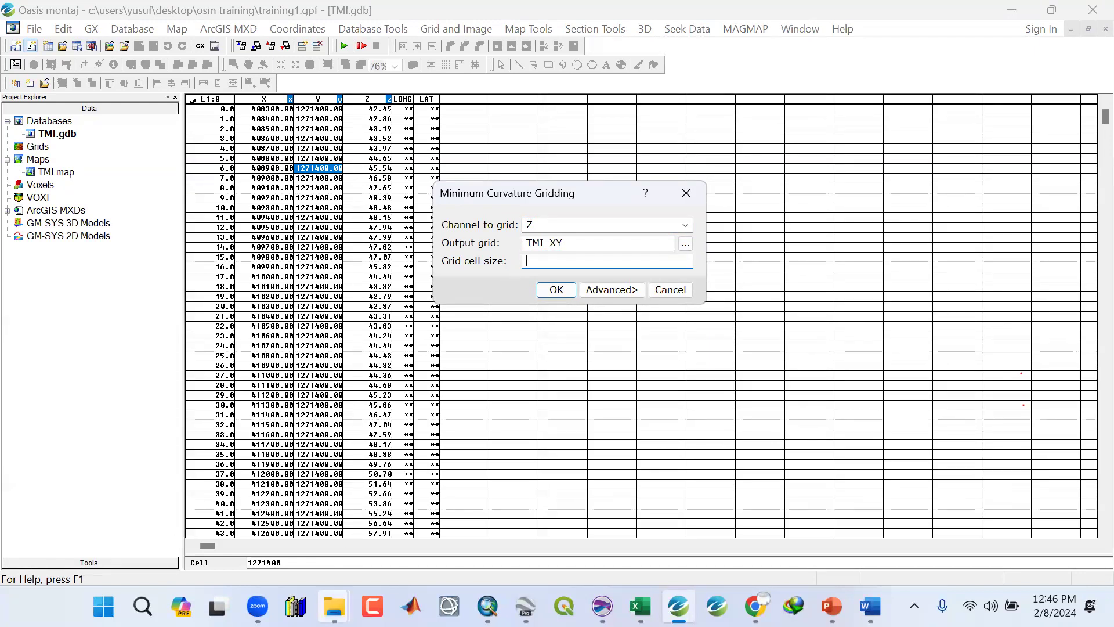
Open Aero magnetic survey Spec.pdf from the Data folder and review the flight and tie line spacing.
{"action": "mouse_move", "coordinate": [334, 606]}
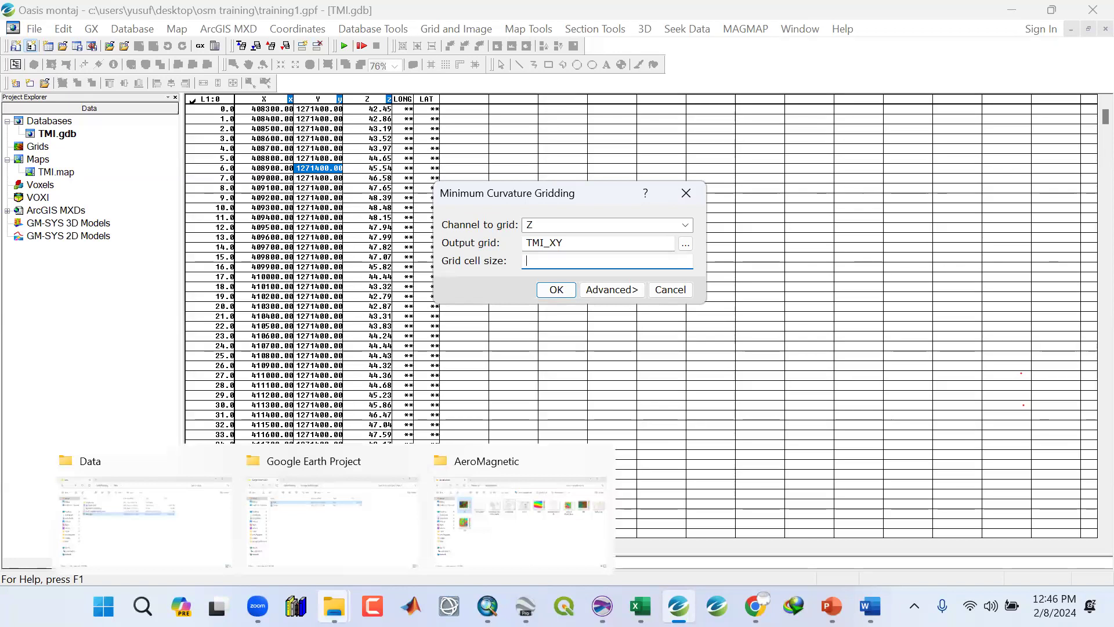
{"action": "left_click", "coordinate": [144, 534]}
{"action": "double_click", "coordinate": [207, 221]}
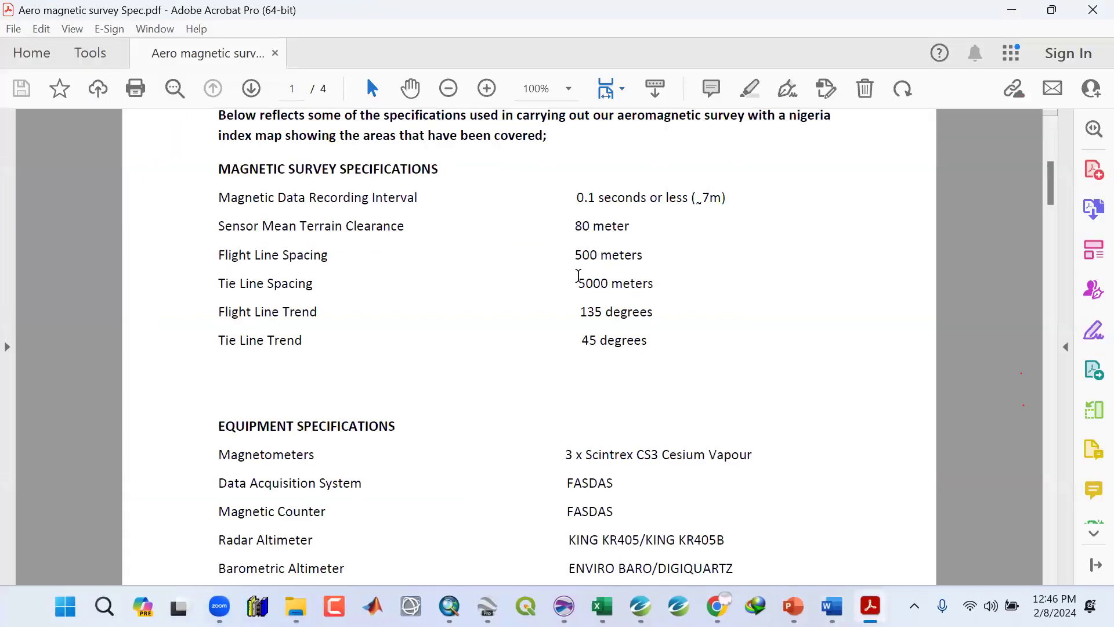
{"action": "left_click_drag", "start_coordinate": [578, 283], "coordinate": [668, 283]}
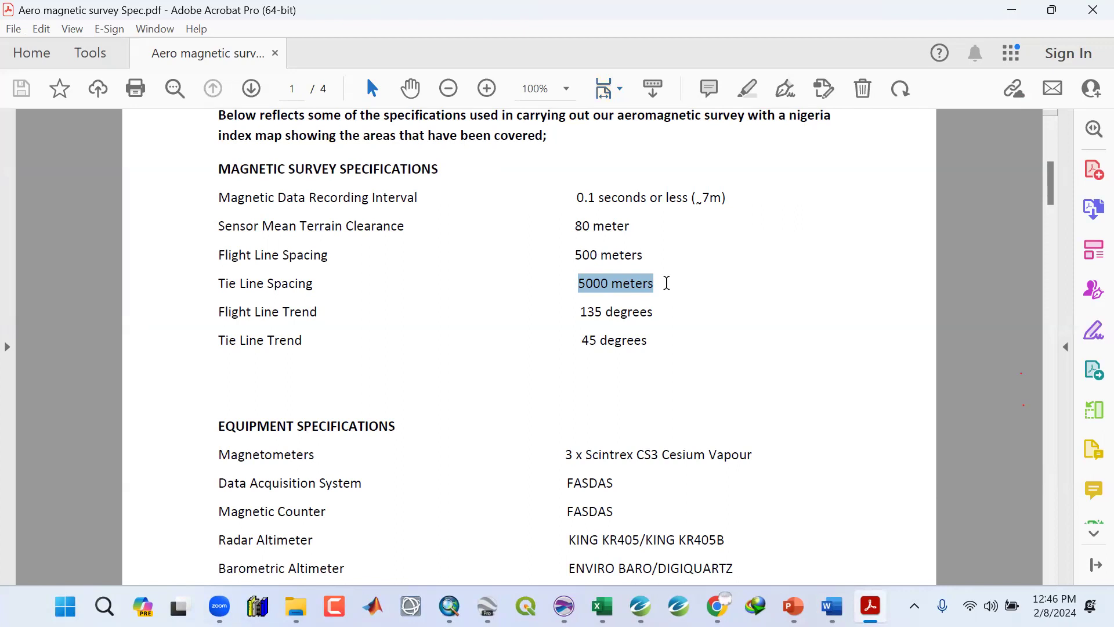
{"action": "left_click", "coordinate": [610, 318]}
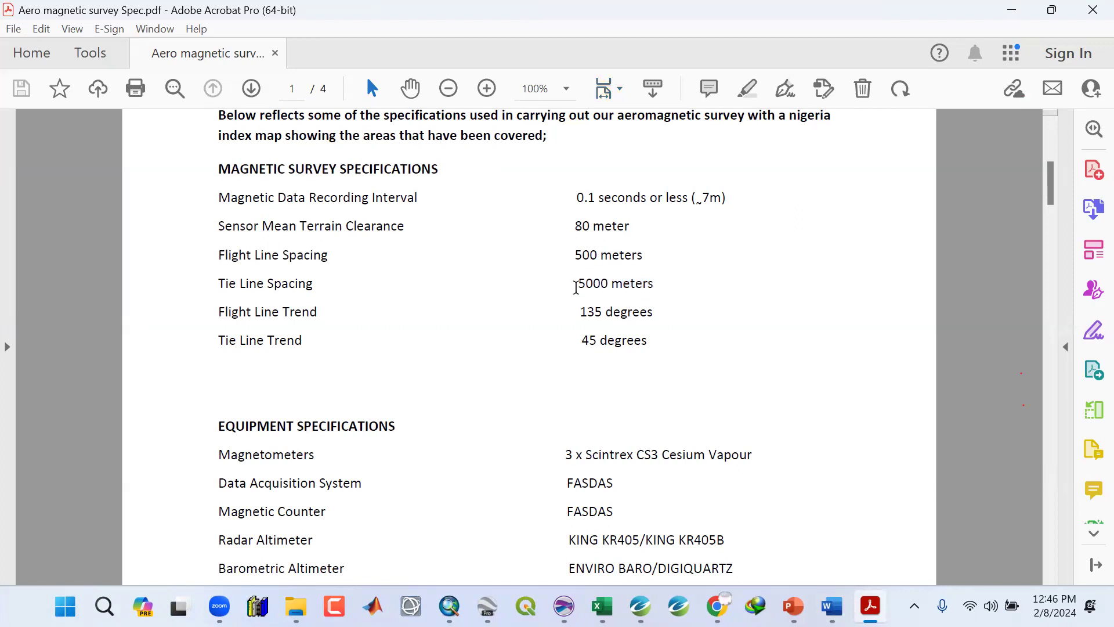
{"action": "left_click_drag", "start_coordinate": [577, 283], "coordinate": [654, 286]}
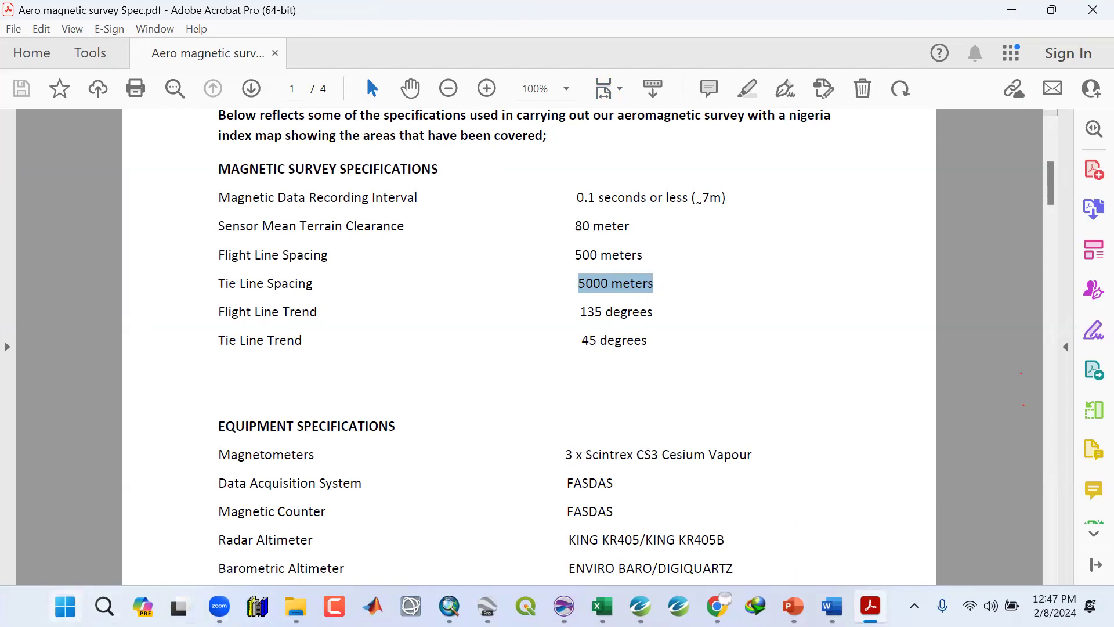
Launch the Calculator app from Start search and minimize it.
{"action": "key", "text": "super"}
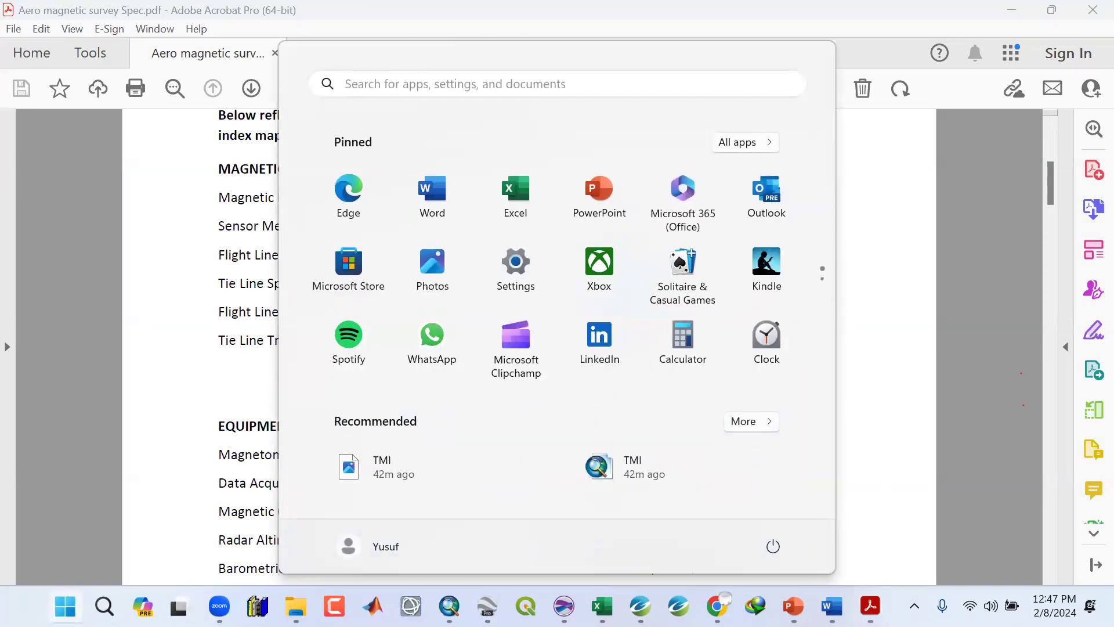
{"action": "type", "text": "CAL"}
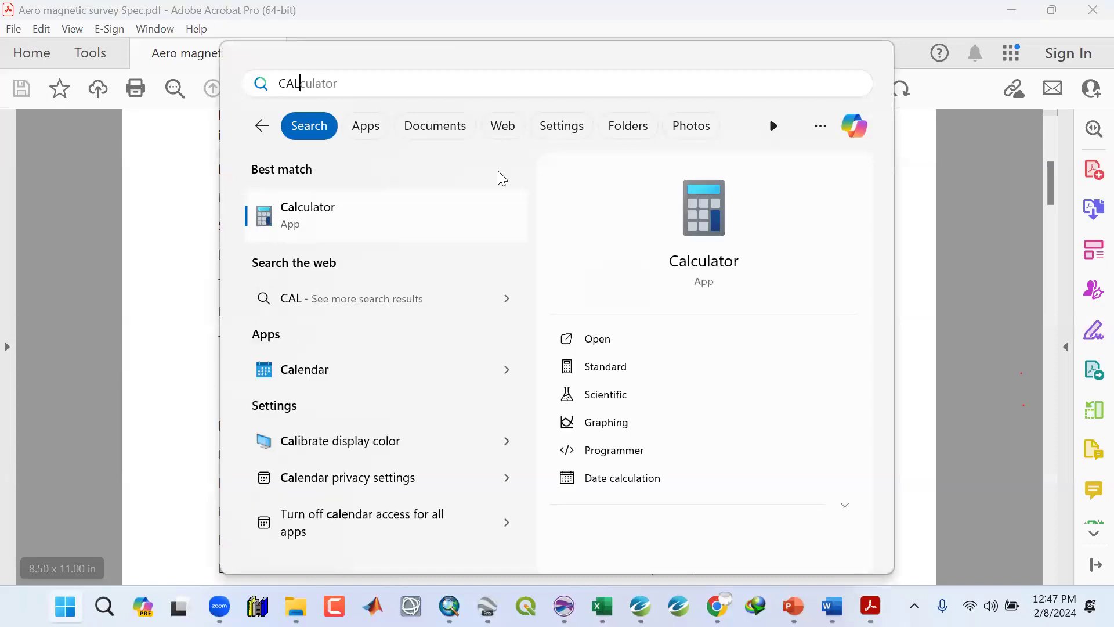
{"action": "left_click", "coordinate": [409, 214]}
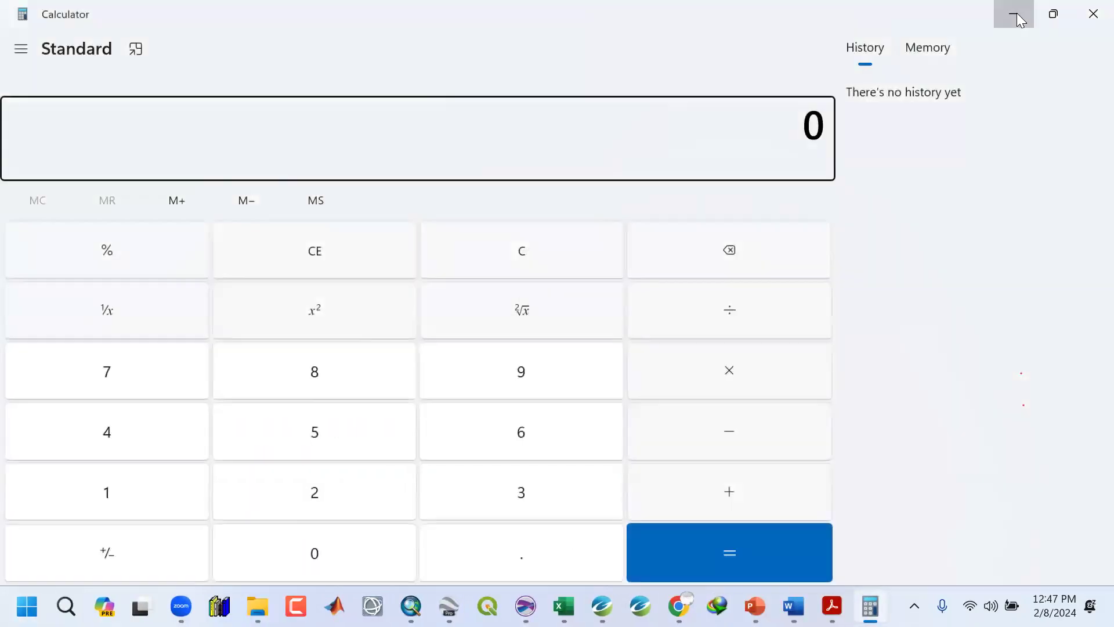
{"action": "left_click", "coordinate": [1016, 13]}
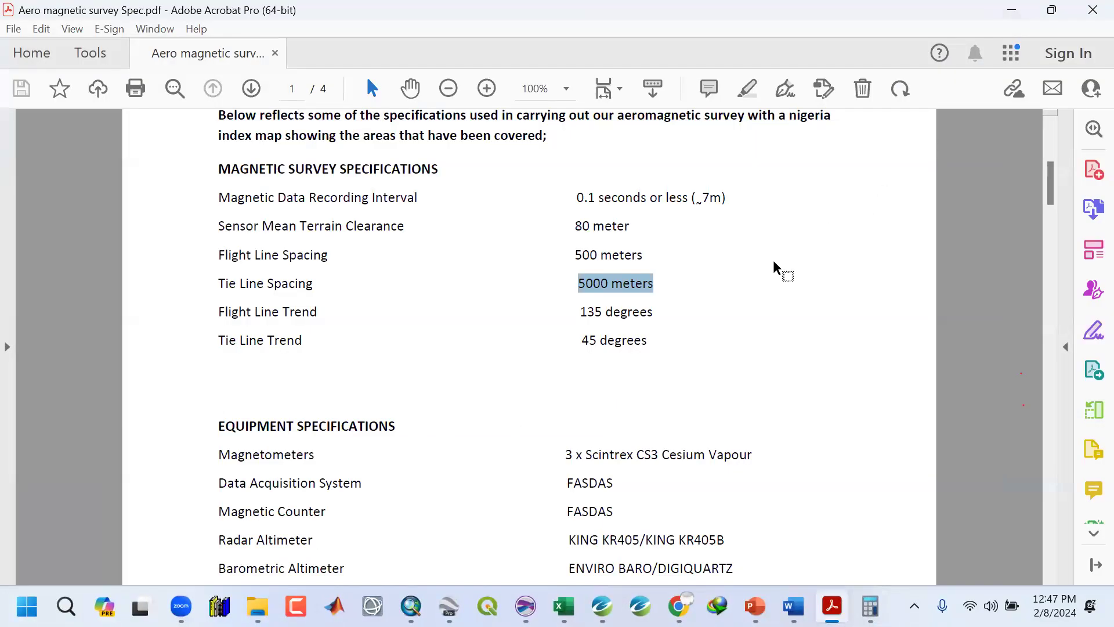
Highlight the flight line spacing entry and its value in the survey specification.
{"action": "left_click_drag", "start_coordinate": [216, 254], "coordinate": [346, 254]}
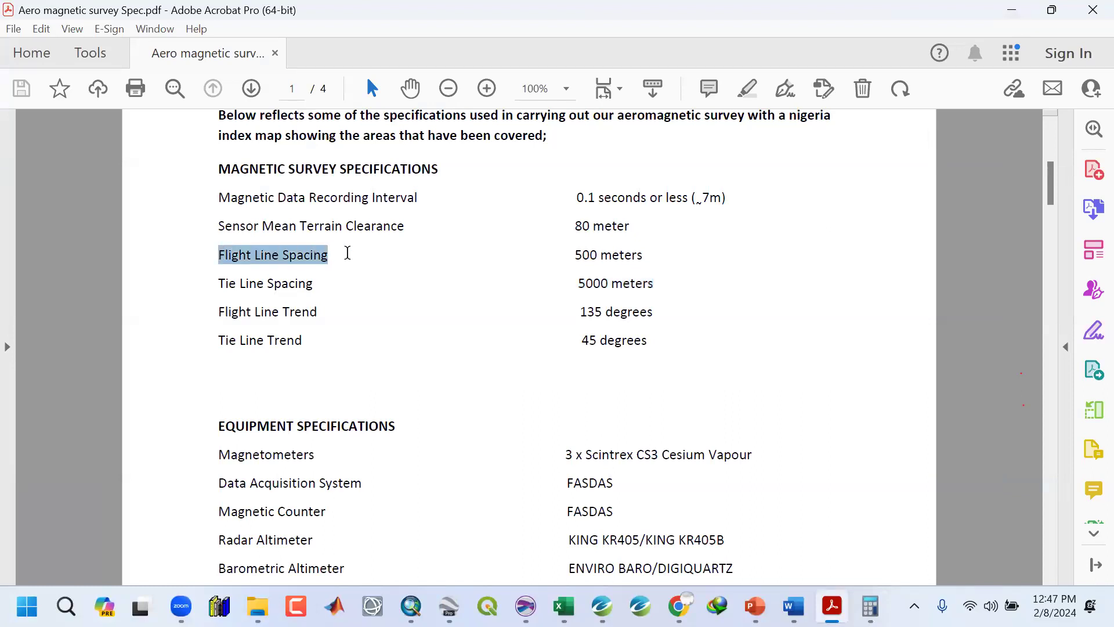
{"action": "left_click", "coordinate": [620, 255]}
{"action": "left_click_drag", "start_coordinate": [574, 257], "coordinate": [677, 294]}
{"action": "left_click", "coordinate": [582, 261]}
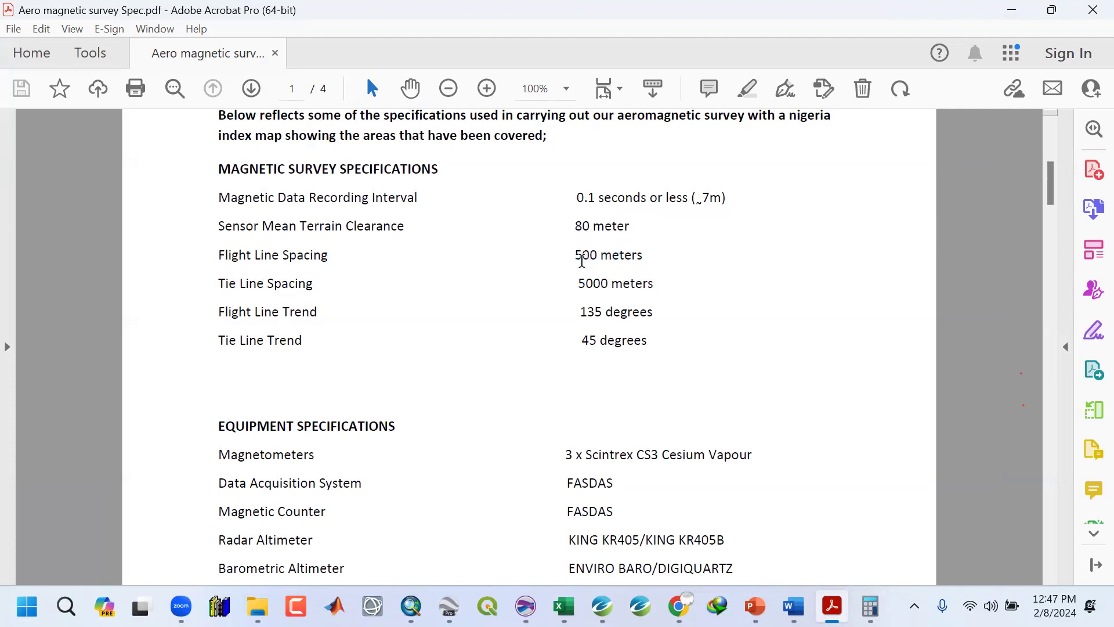
{"action": "left_click_drag", "start_coordinate": [579, 255], "coordinate": [654, 256]}
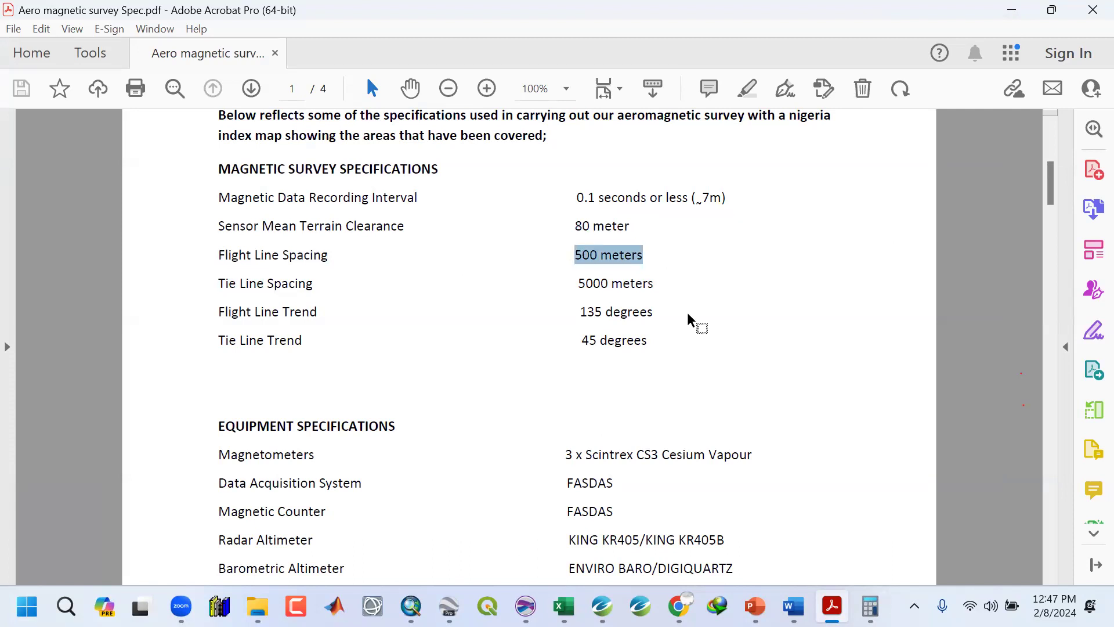
Compute 500 divided by 4 in Calculator.
{"action": "left_click", "coordinate": [870, 606]}
{"action": "left_click", "coordinate": [323, 445]}
{"action": "left_click", "coordinate": [304, 544]}
{"action": "left_click", "coordinate": [307, 549]}
{"action": "left_click", "coordinate": [754, 311]}
{"action": "left_click", "coordinate": [139, 443]}
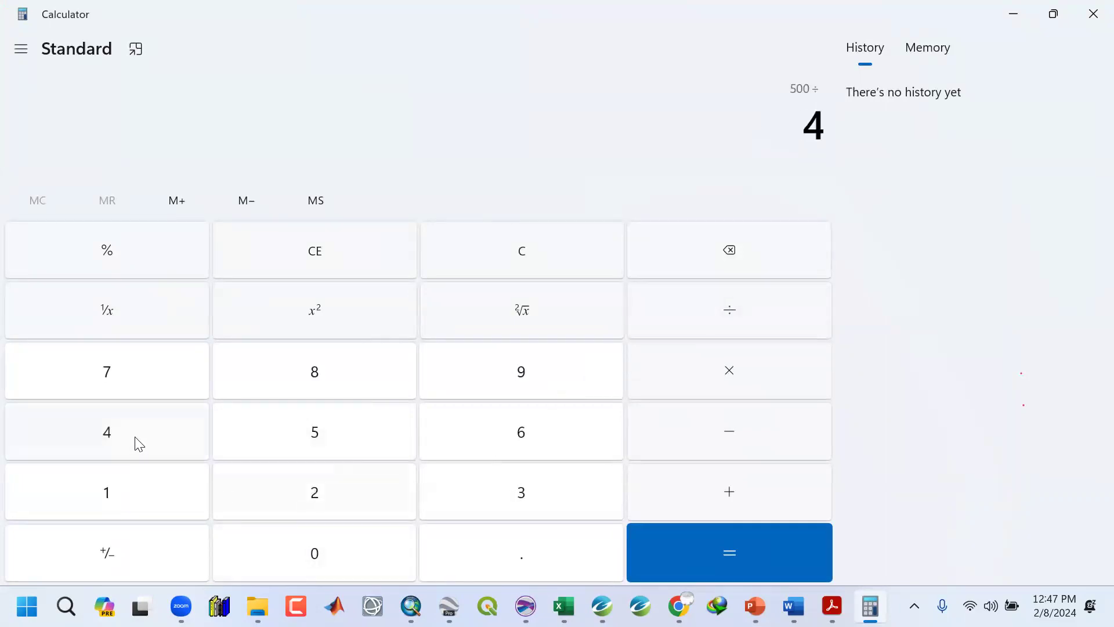
{"action": "left_click", "coordinate": [768, 557]}
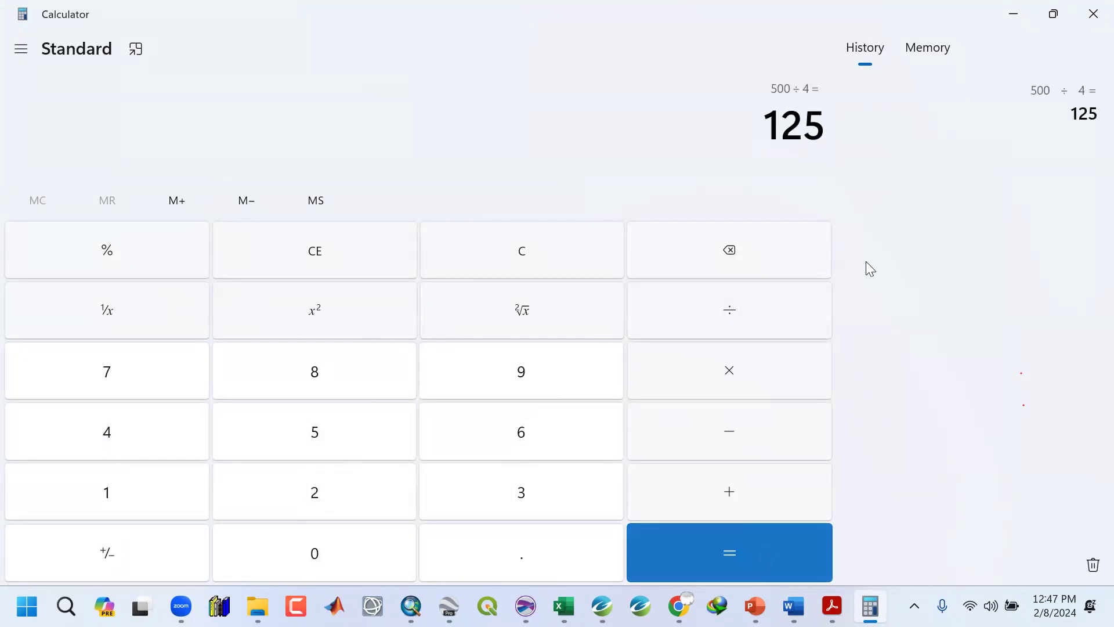
{"action": "left_click_drag", "start_coordinate": [768, 125], "coordinate": [848, 121]}
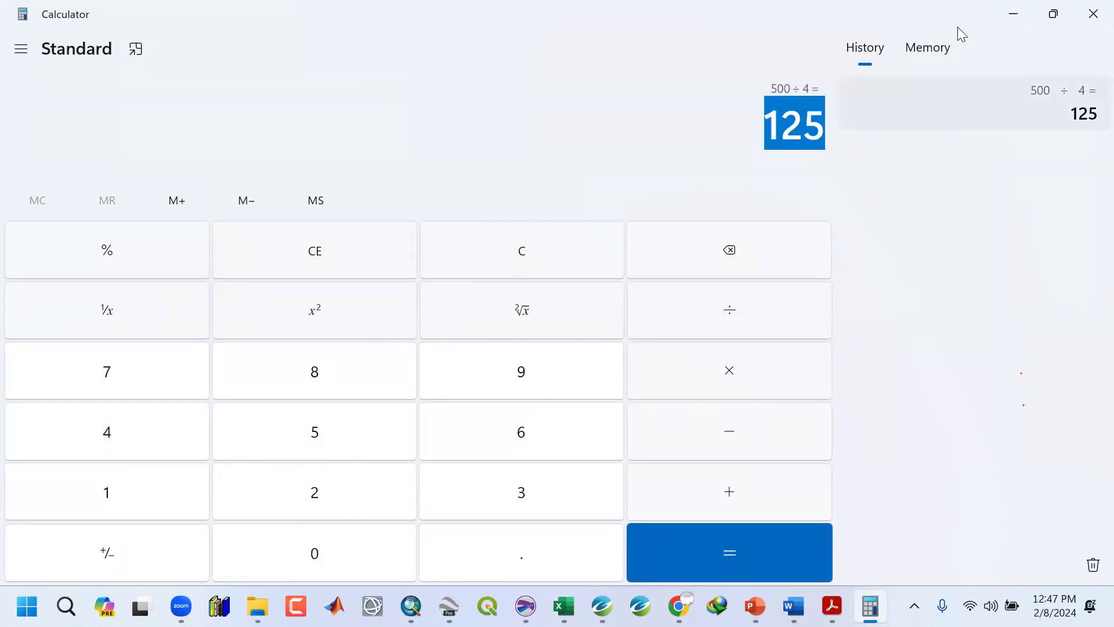
{"action": "left_click", "coordinate": [1014, 14]}
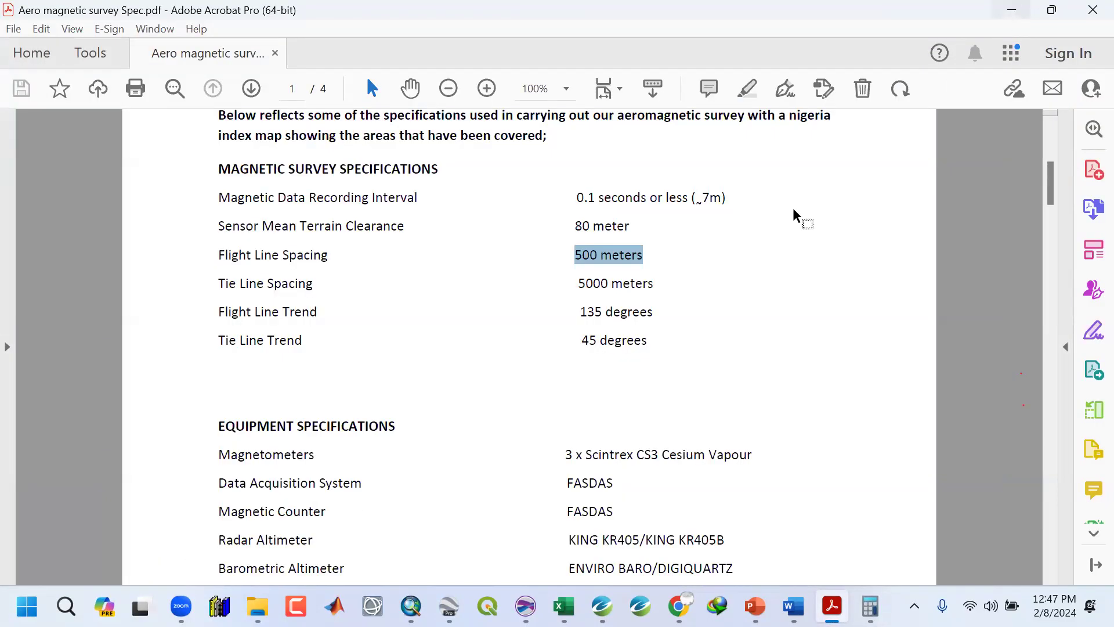
Return to the gridding dialog and read its help on the recommended grid cell size.
{"action": "left_click", "coordinate": [651, 254]}
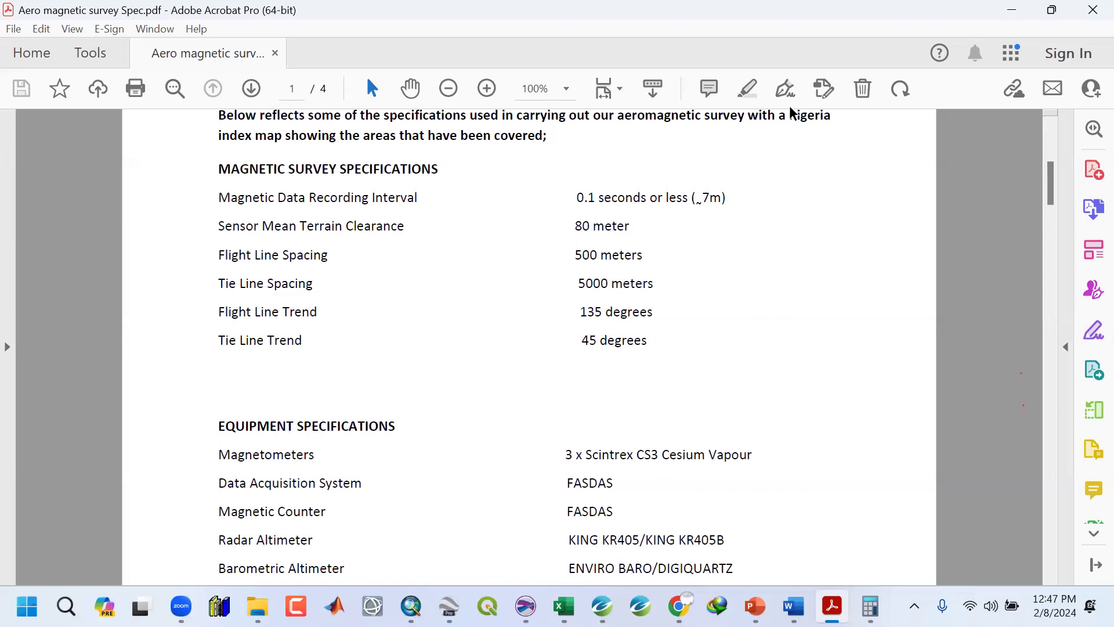
{"action": "left_click", "coordinate": [1008, 11]}
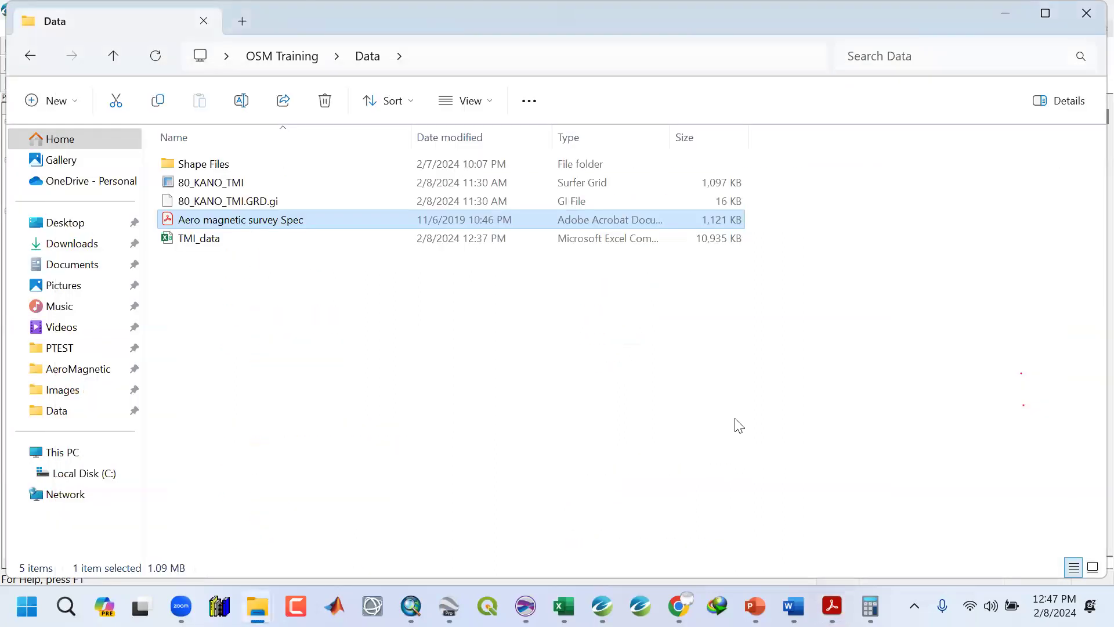
{"action": "left_click", "coordinate": [997, 19]}
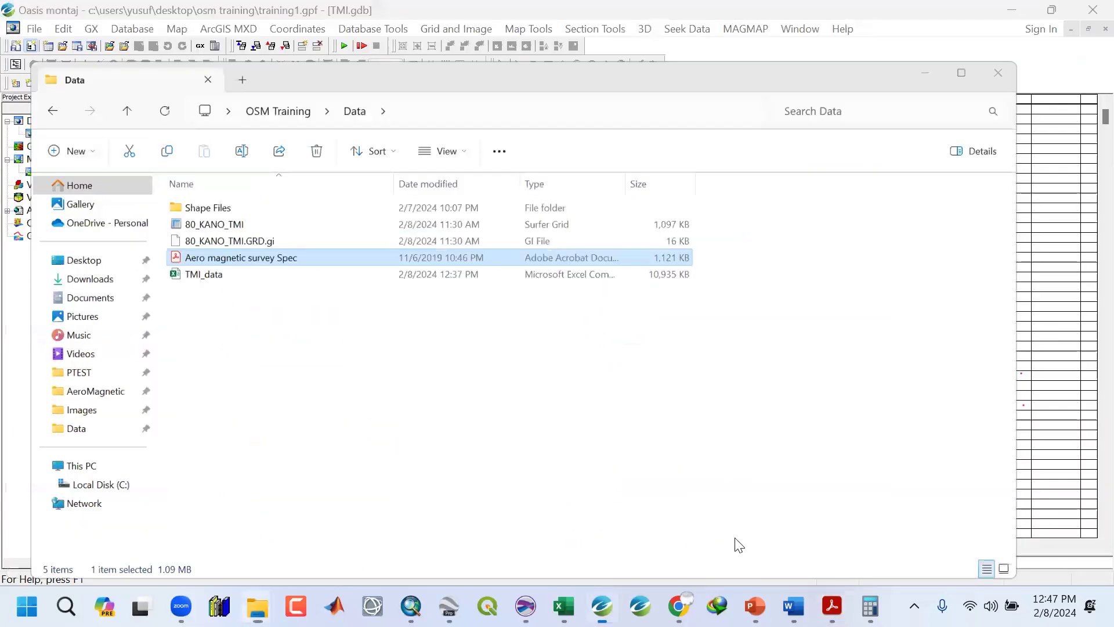
{"action": "left_click", "coordinate": [648, 192]}
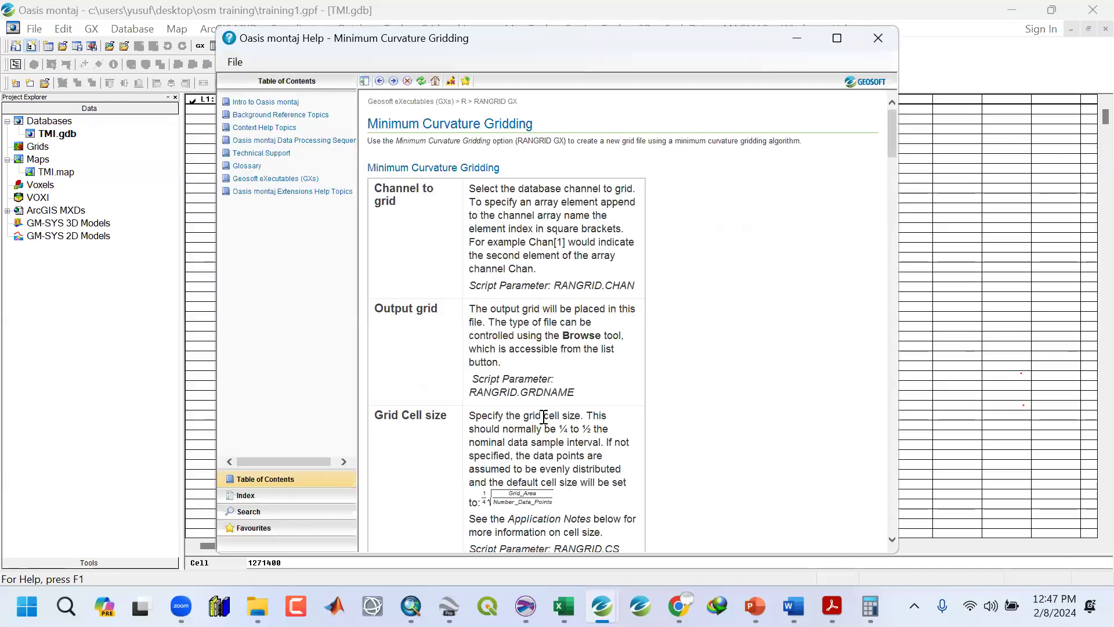
{"action": "left_click_drag", "start_coordinate": [560, 428], "coordinate": [592, 429]}
{"action": "left_click", "coordinate": [643, 201]}
{"action": "double_click", "coordinate": [563, 429]}
{"action": "double_click", "coordinate": [587, 429]}
{"action": "scroll", "coordinate": [595, 482], "scroll_direction": "down", "scroll_amount": 2}
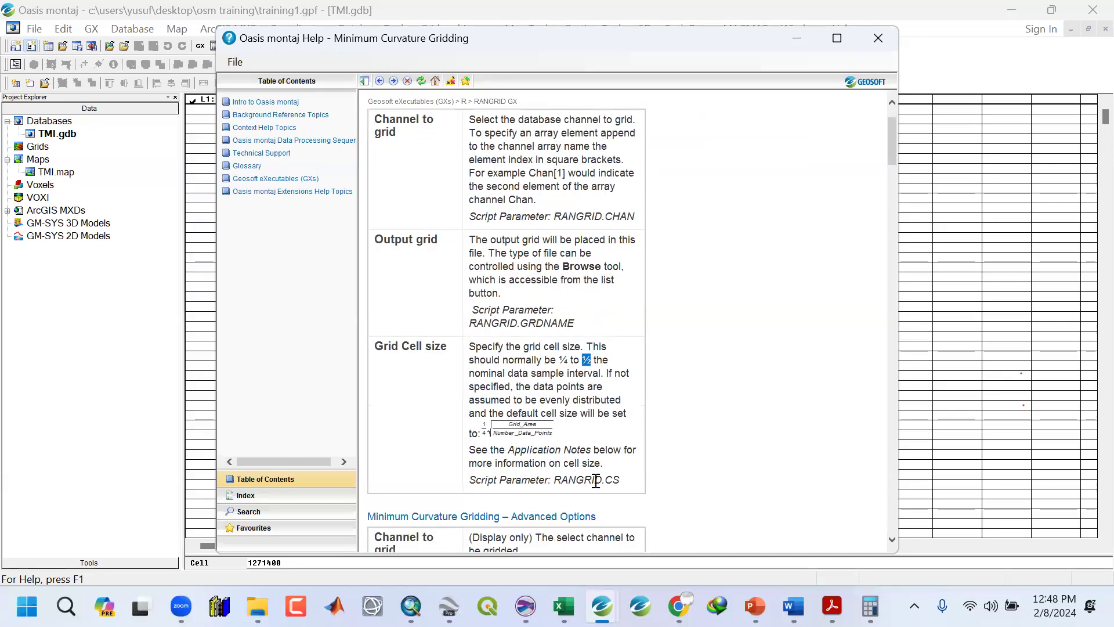
{"action": "scroll", "coordinate": [596, 481], "scroll_direction": "down", "scroll_amount": 4}
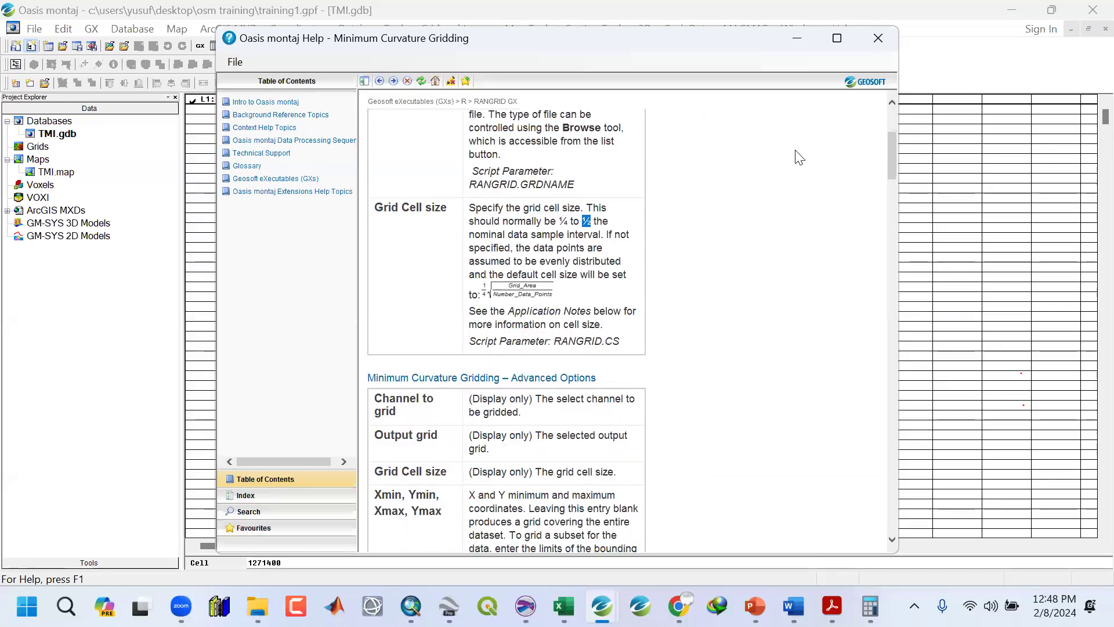
{"action": "left_click", "coordinate": [794, 38]}
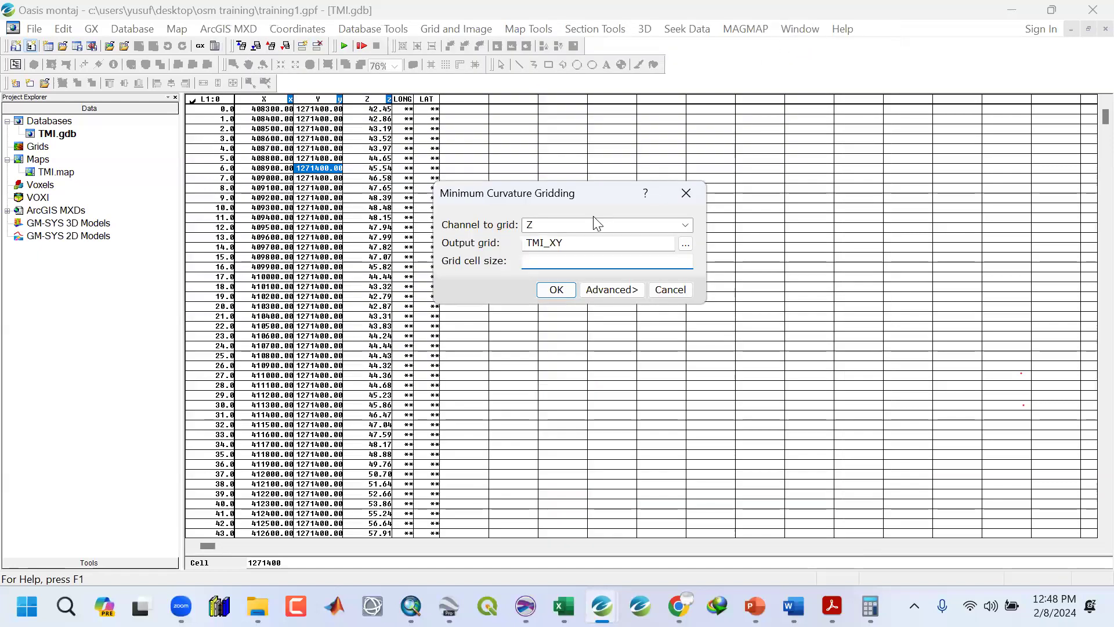
Set the grid cell size to 125.
{"action": "type", "text": "125"}
Compute 500 divided by 2 in Calculator.
{"action": "left_click", "coordinate": [871, 607]}
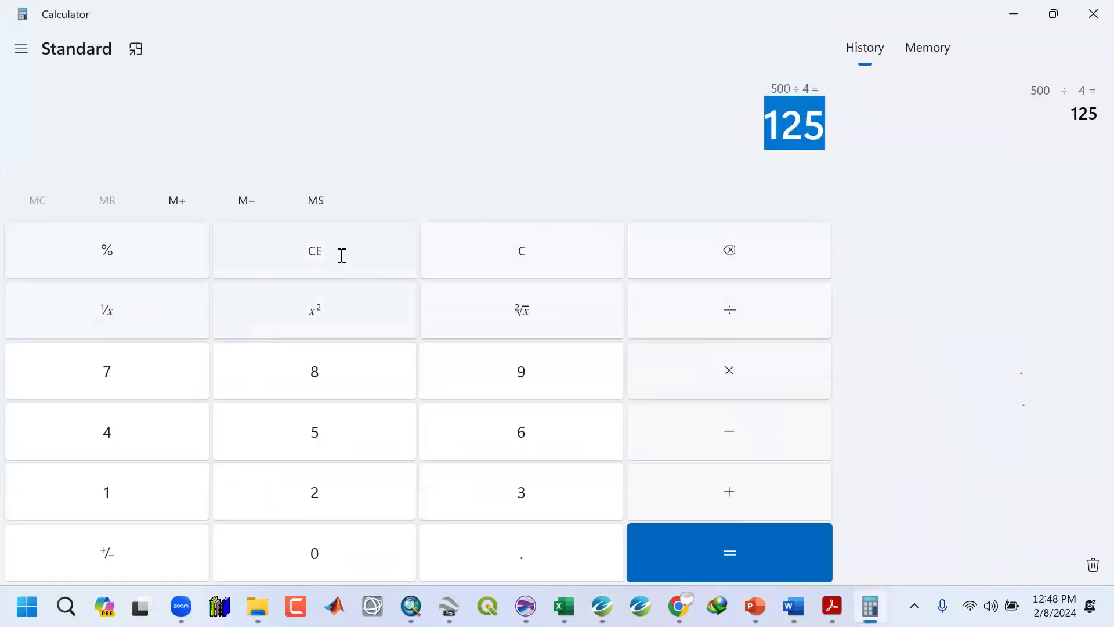
{"action": "left_click", "coordinate": [499, 250]}
{"action": "left_click", "coordinate": [334, 433]}
{"action": "left_click", "coordinate": [323, 557]}
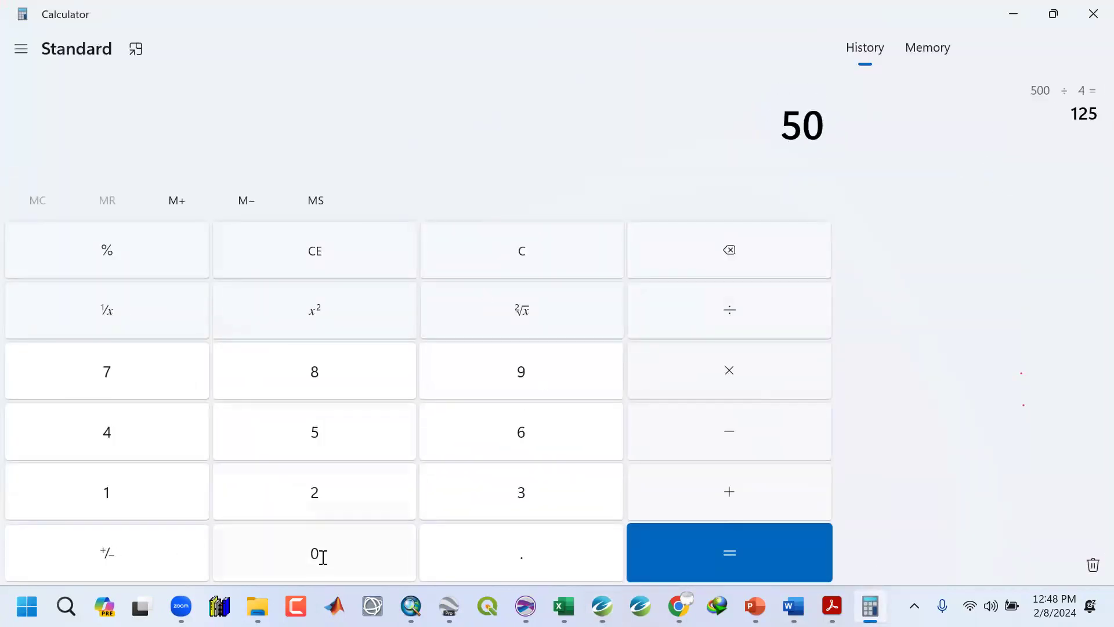
{"action": "left_click", "coordinate": [322, 557]}
{"action": "left_click", "coordinate": [744, 308]}
{"action": "left_click", "coordinate": [360, 512]}
{"action": "left_click", "coordinate": [768, 534]}
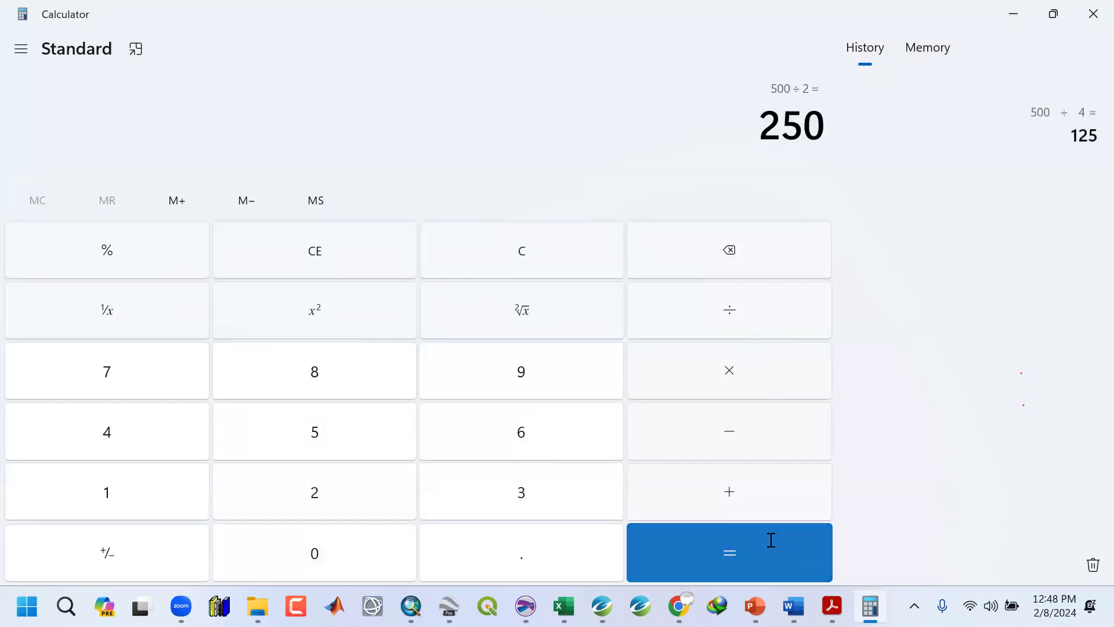
{"action": "left_click", "coordinate": [1011, 12]}
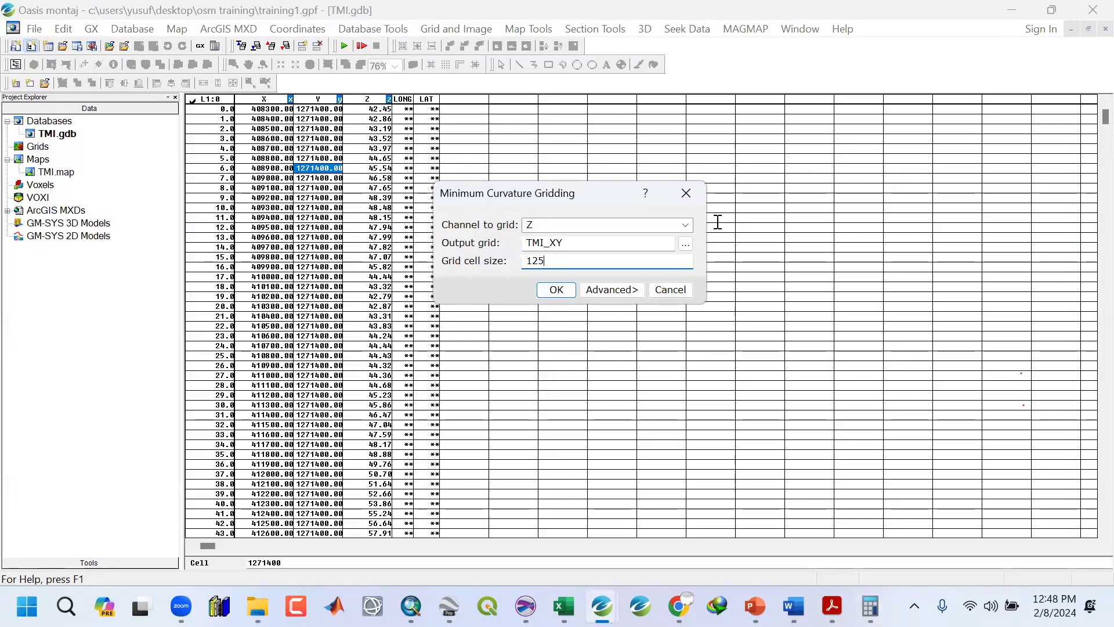
Recheck the cell size help and set the grid cell size to 250.
{"action": "left_click", "coordinate": [646, 193]}
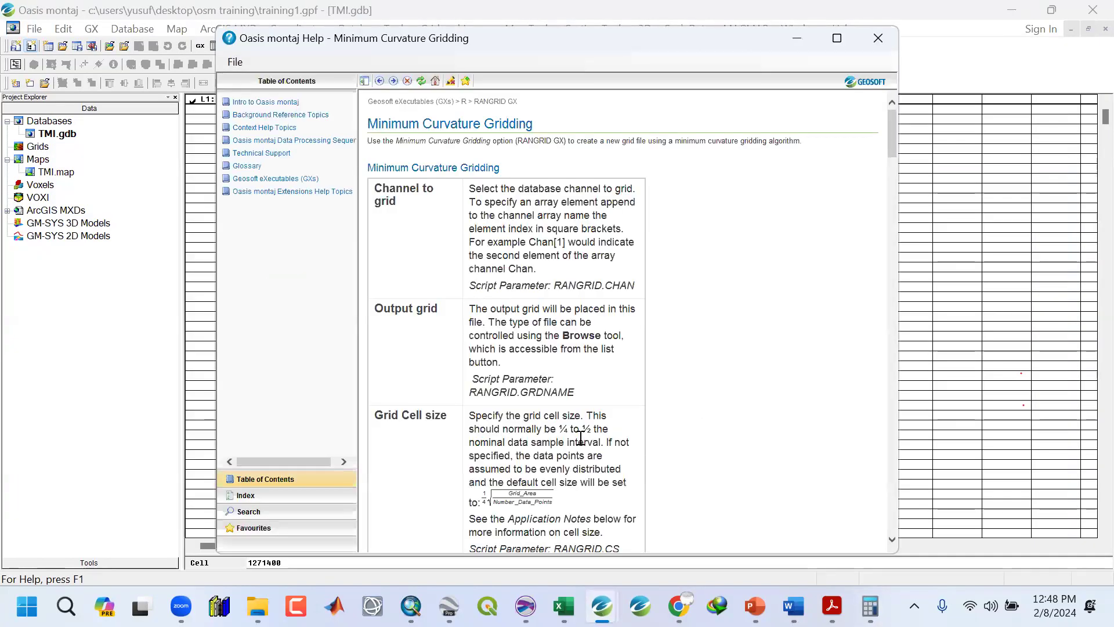
{"action": "left_click_drag", "start_coordinate": [560, 429], "coordinate": [589, 429]}
{"action": "left_click", "coordinate": [878, 38]}
{"action": "left_click_drag", "start_coordinate": [551, 261], "coordinate": [511, 258]}
{"action": "type", "text": "250"}
Review the flight and tie line spacing in the survey specification PDF.
{"action": "left_click", "coordinate": [832, 606]}
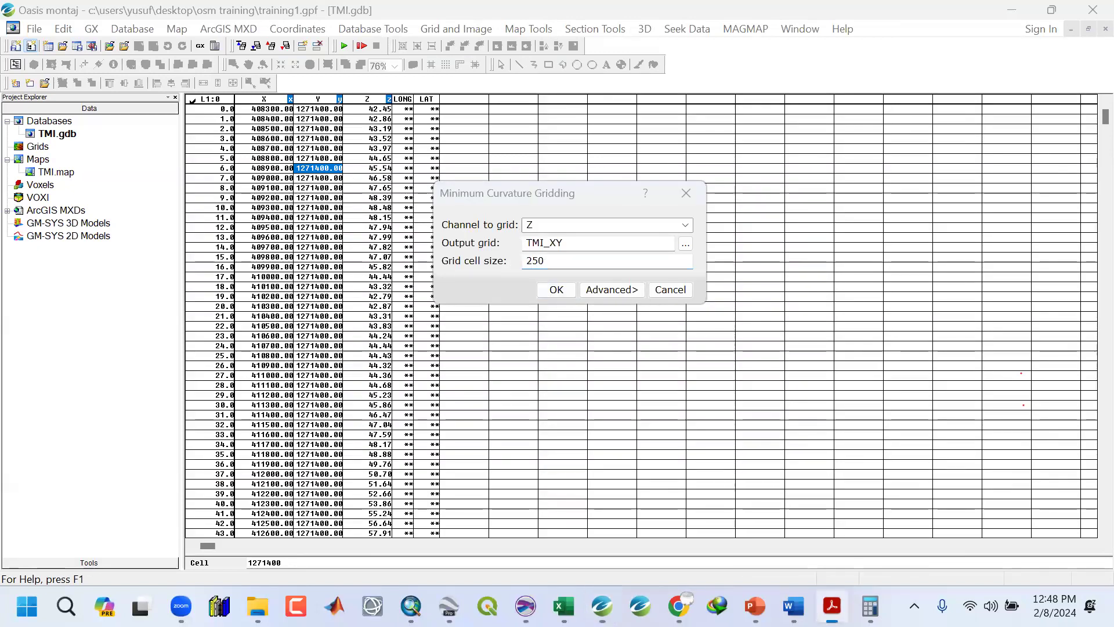
{"action": "scroll", "coordinate": [382, 241], "scroll_direction": "up", "scroll_amount": 5}
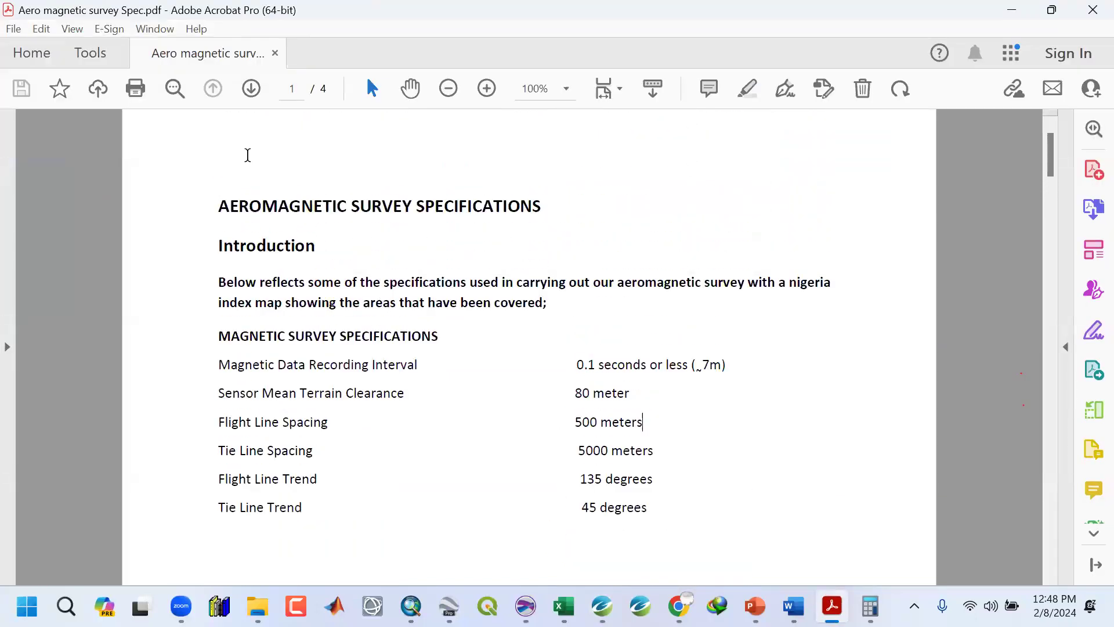
{"action": "left_click_drag", "start_coordinate": [214, 207], "coordinate": [542, 207]}
{"action": "left_click_drag", "start_coordinate": [230, 423], "coordinate": [667, 433]}
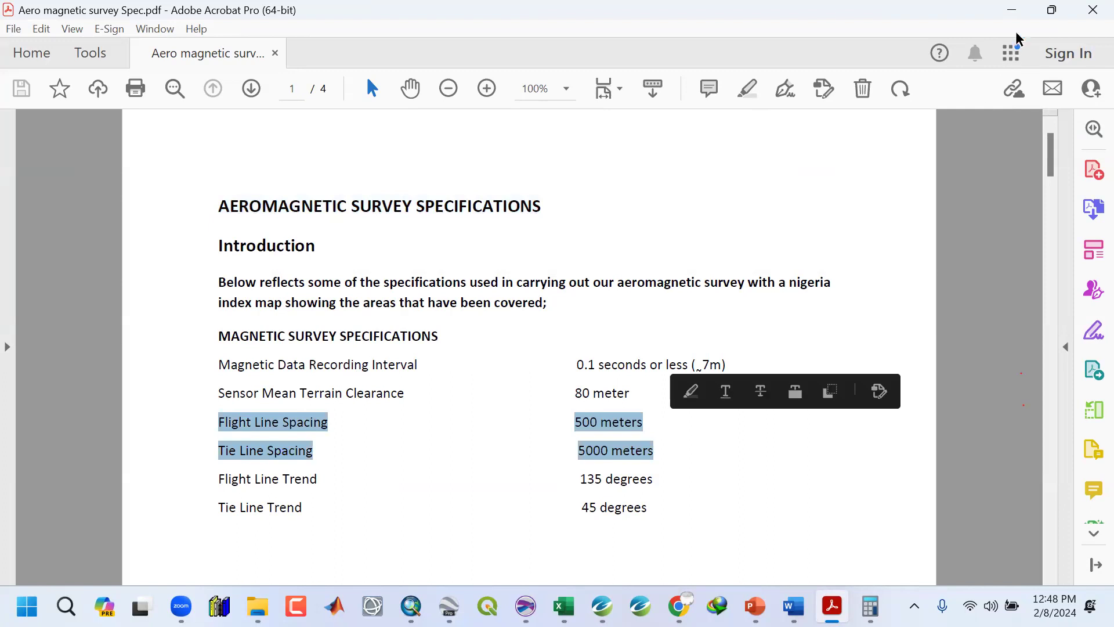
{"action": "left_click", "coordinate": [1012, 10]}
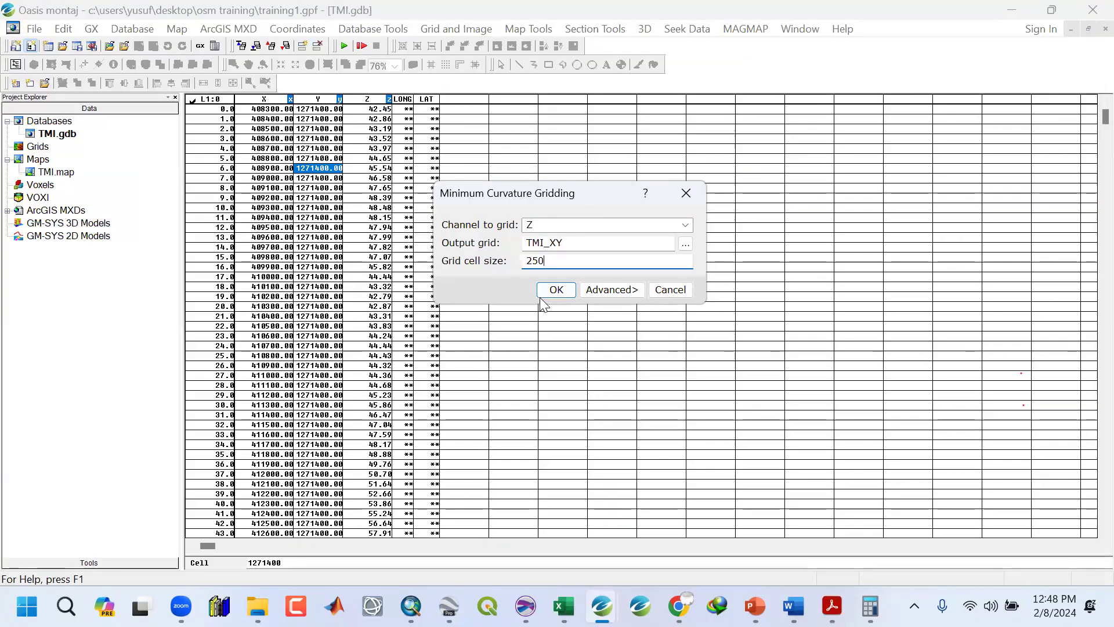
Run Minimum Curvature gridding to produce the TMI_XY grid.
{"action": "left_click_drag", "start_coordinate": [567, 243], "coordinate": [552, 243]}
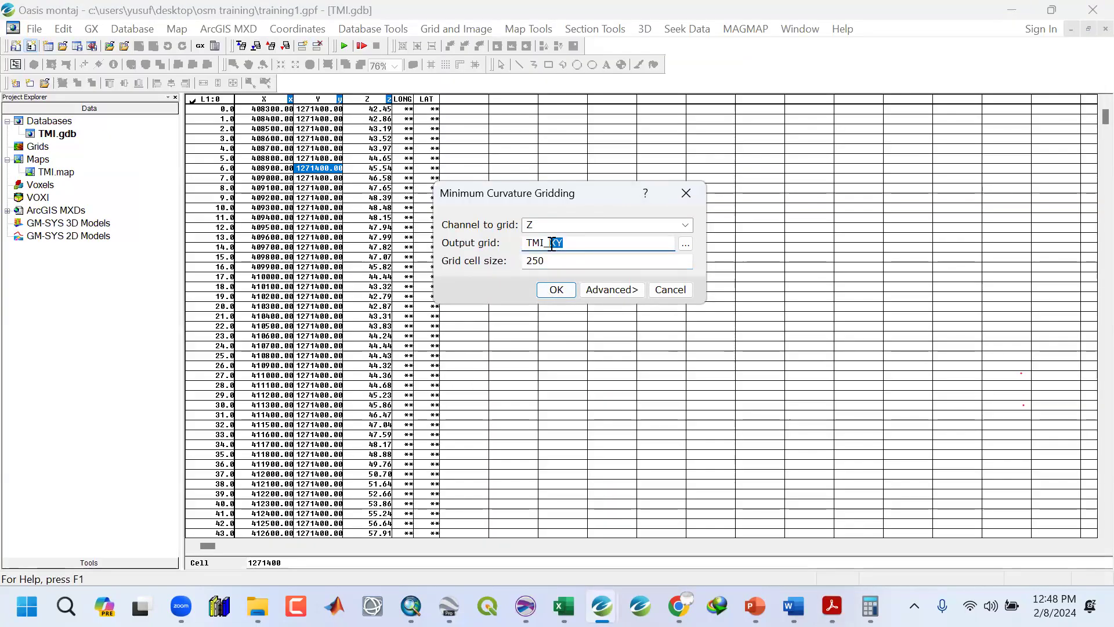
{"action": "left_click", "coordinate": [555, 291]}
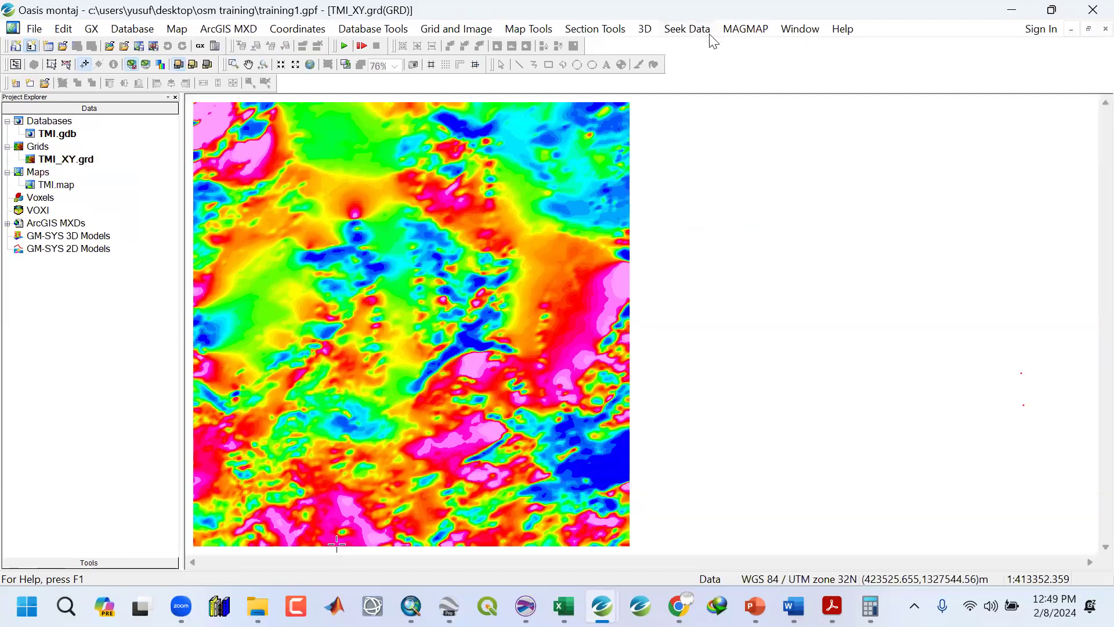
Browse the MAGMAP menu and return to the survey specification PDF.
{"action": "left_click", "coordinate": [741, 34]}
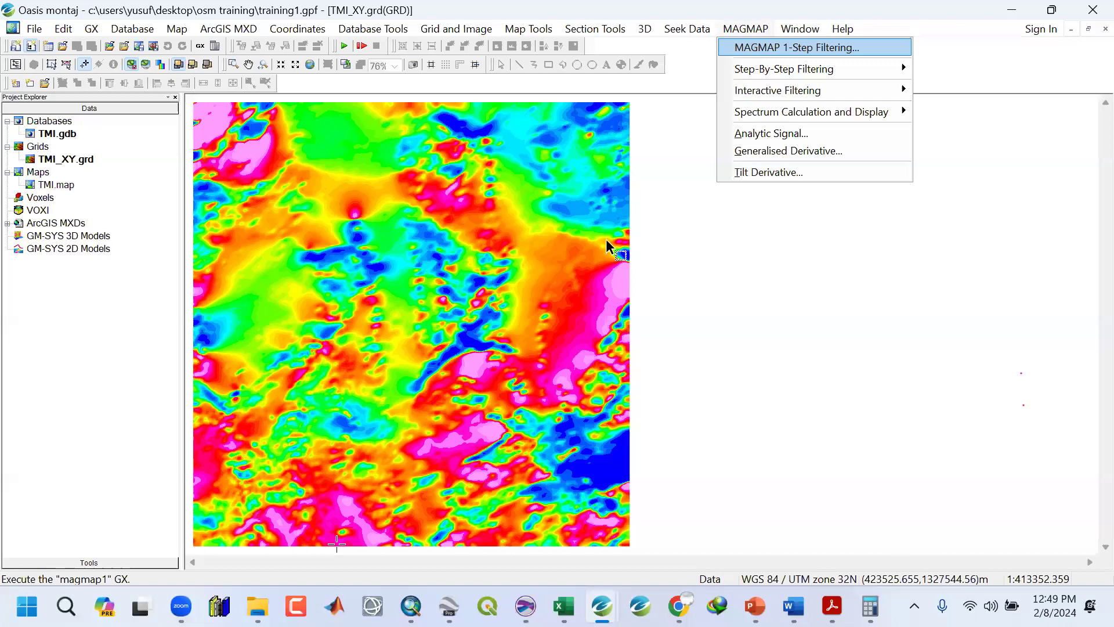
{"action": "key", "text": "Right"}
{"action": "key", "text": "Right"}
{"action": "key", "text": "alt+Tab"}
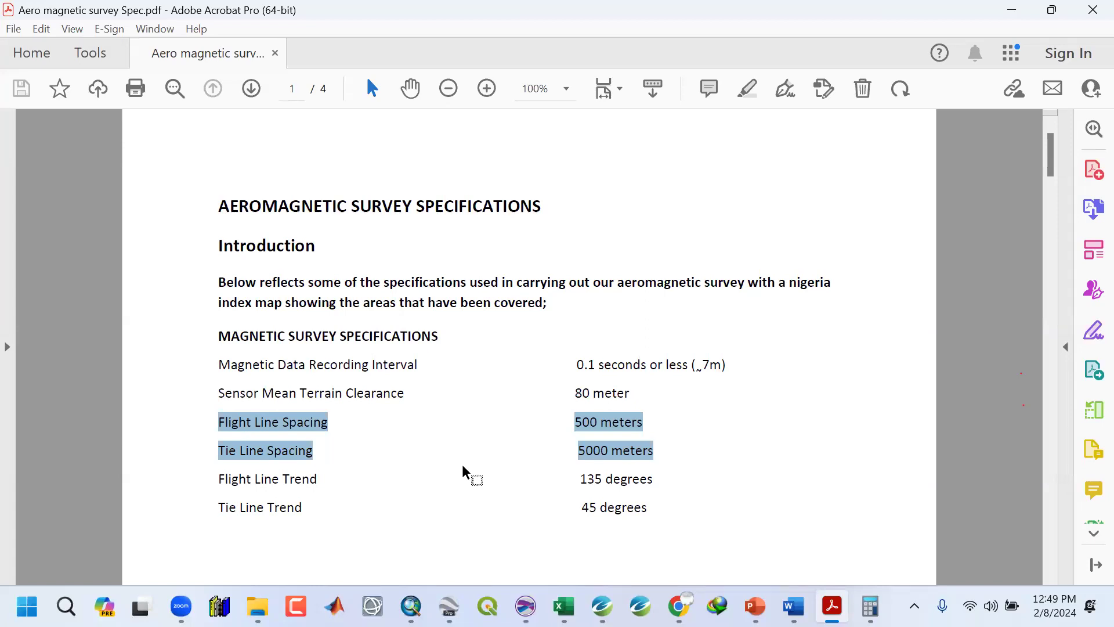
{"action": "left_click_drag", "start_coordinate": [459, 528], "coordinate": [464, 355]}
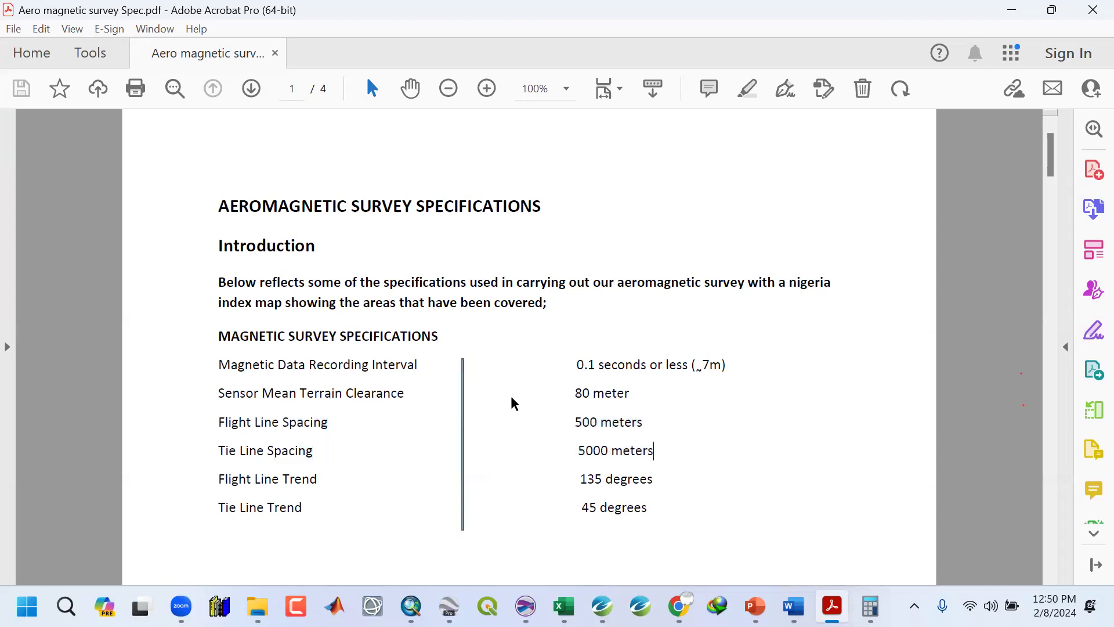
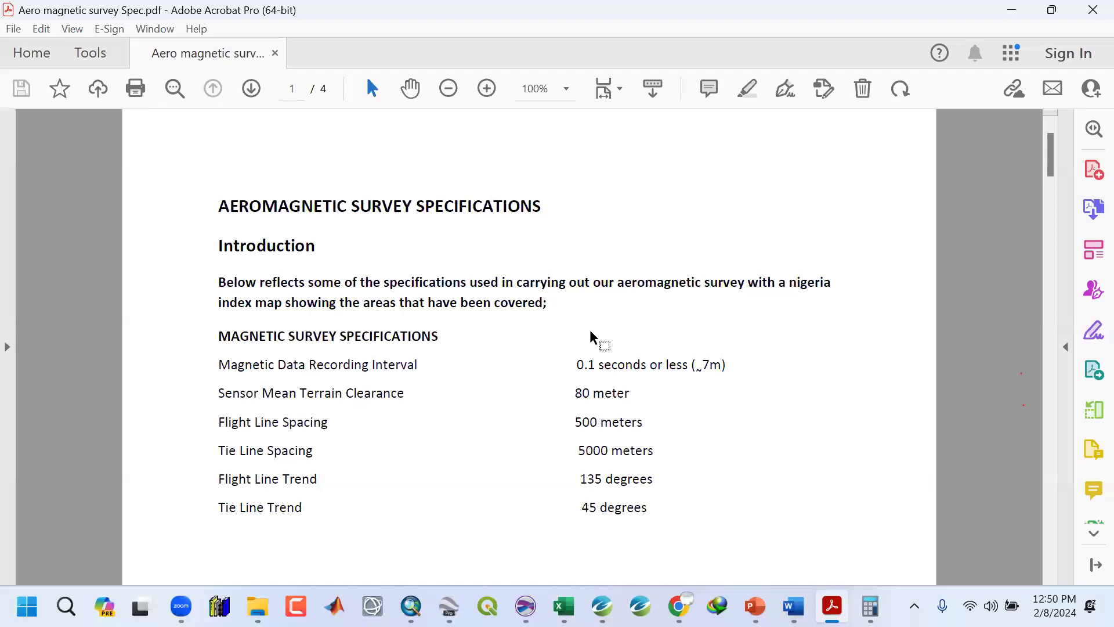
Highlight and compare the flight line spacing and tie line spacing values in the survey specification.
{"action": "left_click_drag", "start_coordinate": [576, 420], "coordinate": [662, 415]}
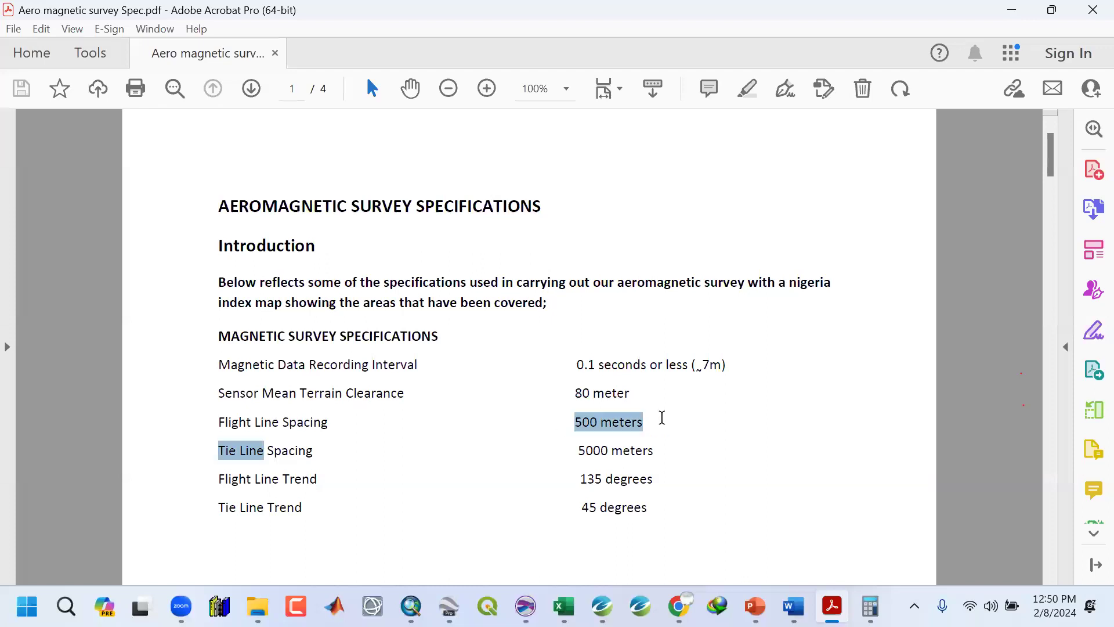
{"action": "left_click", "coordinate": [583, 422]}
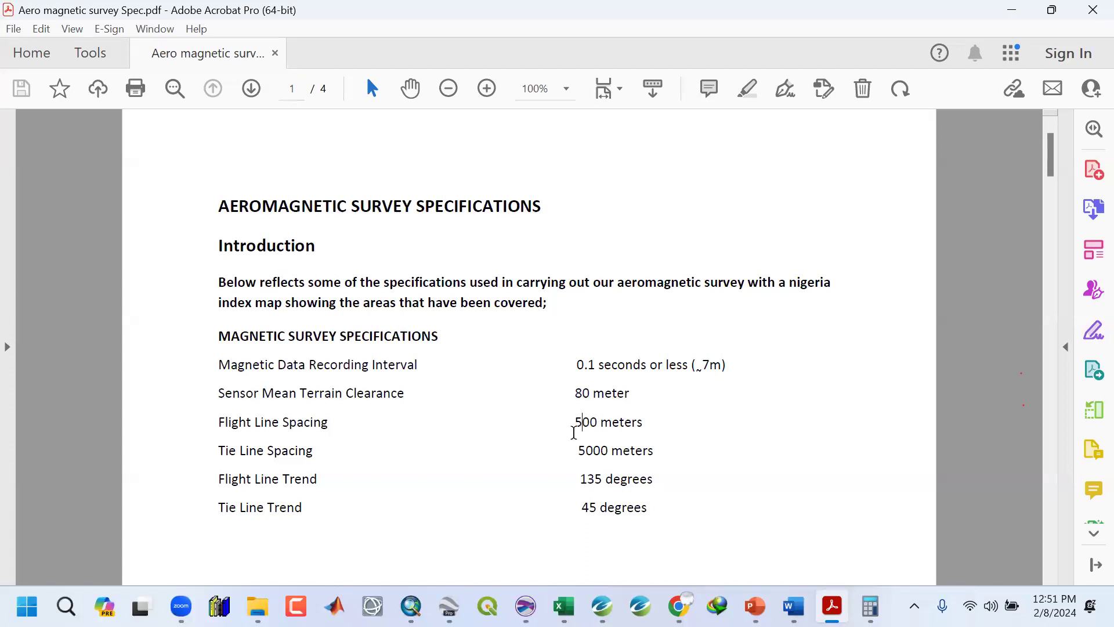
{"action": "left_click_drag", "start_coordinate": [576, 423], "coordinate": [655, 451]}
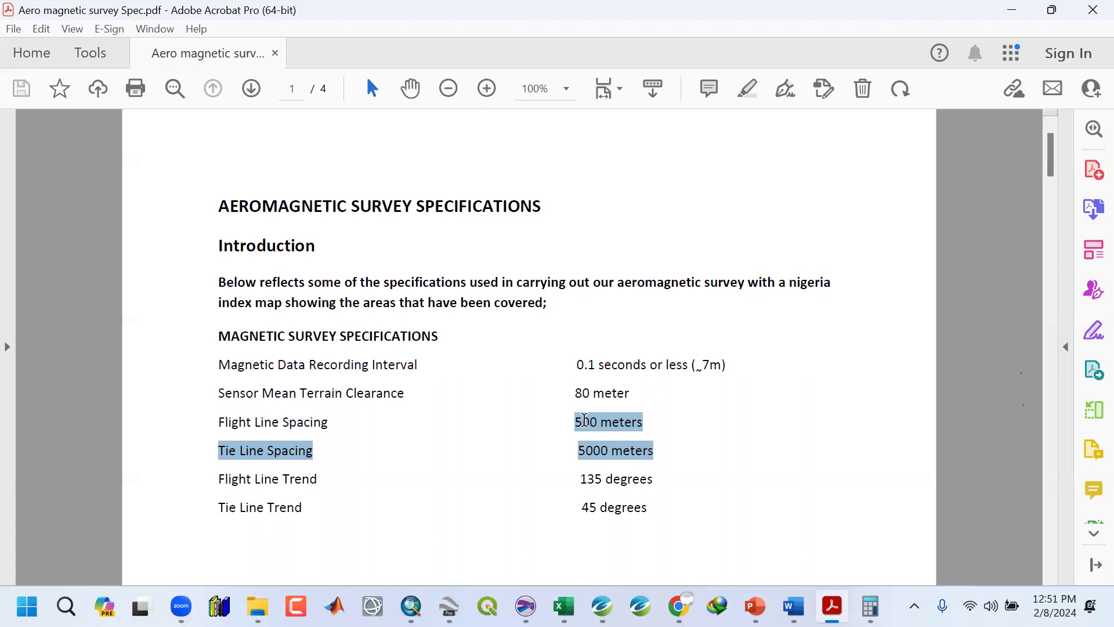
{"action": "left_click", "coordinate": [650, 452]}
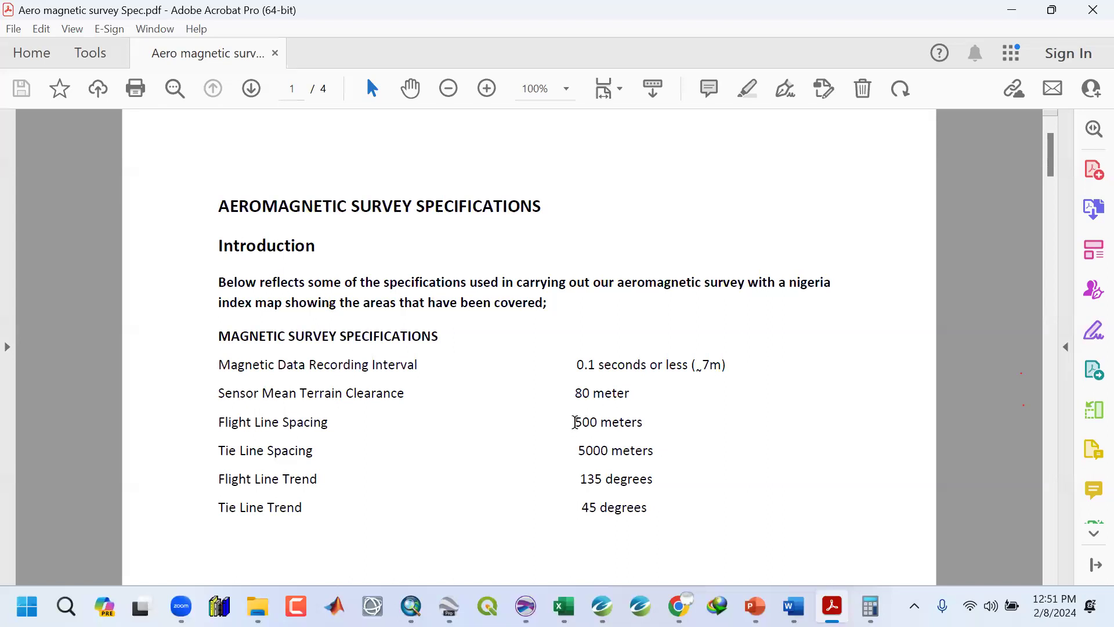
{"action": "left_click_drag", "start_coordinate": [575, 422], "coordinate": [643, 421]}
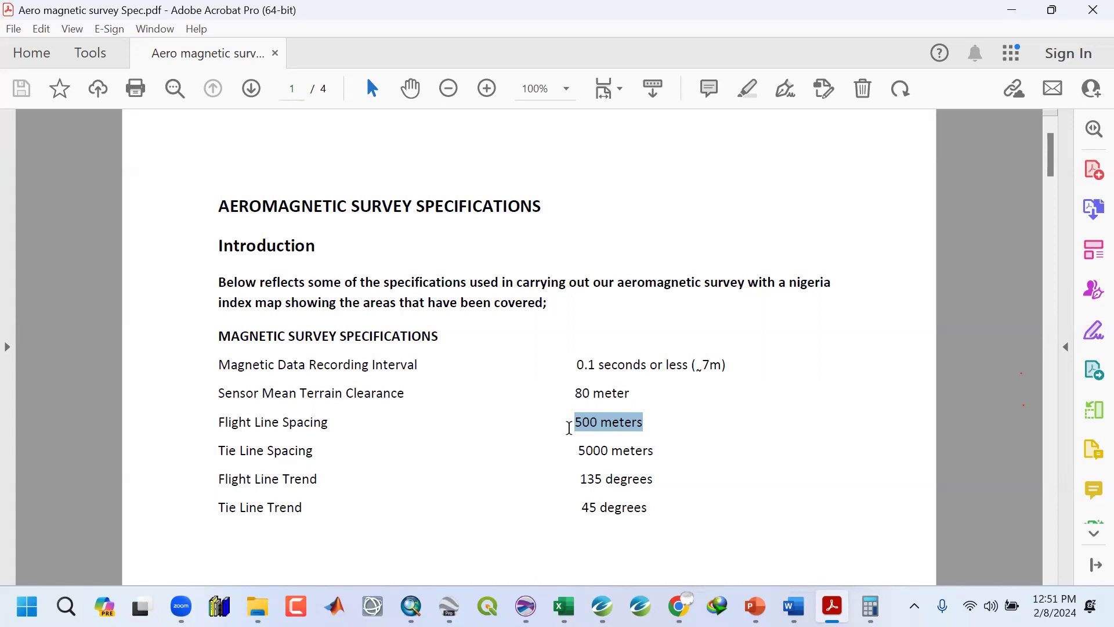
{"action": "left_click", "coordinate": [753, 465]}
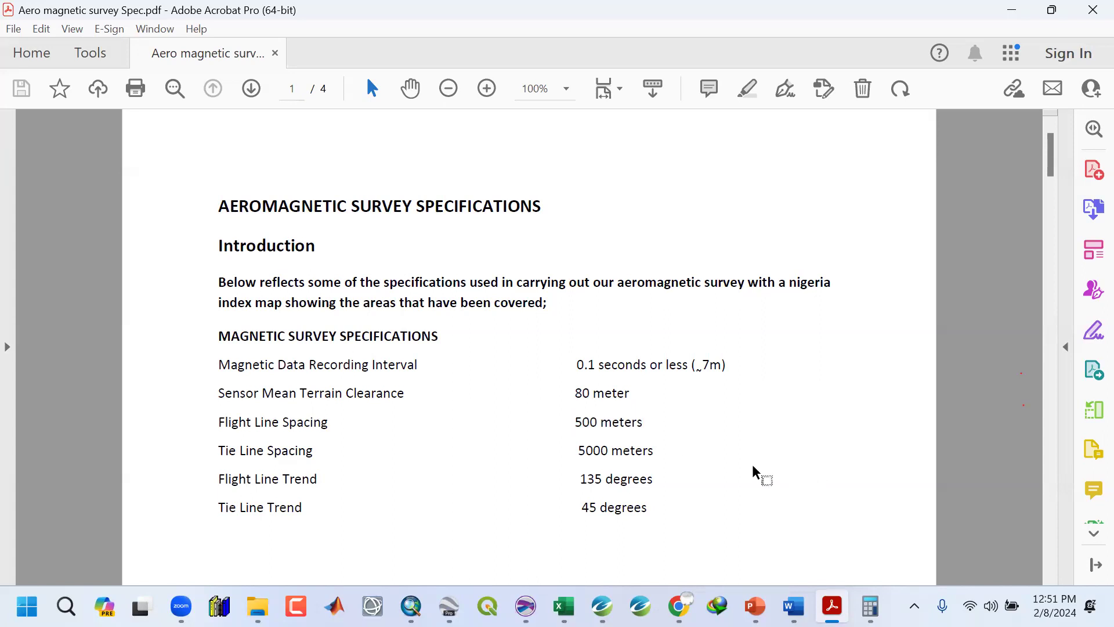
Glance at the TMI_XY grid and its MAGMAP menu, then switch back to the specification PDF.
{"action": "left_click", "coordinate": [1008, 8]}
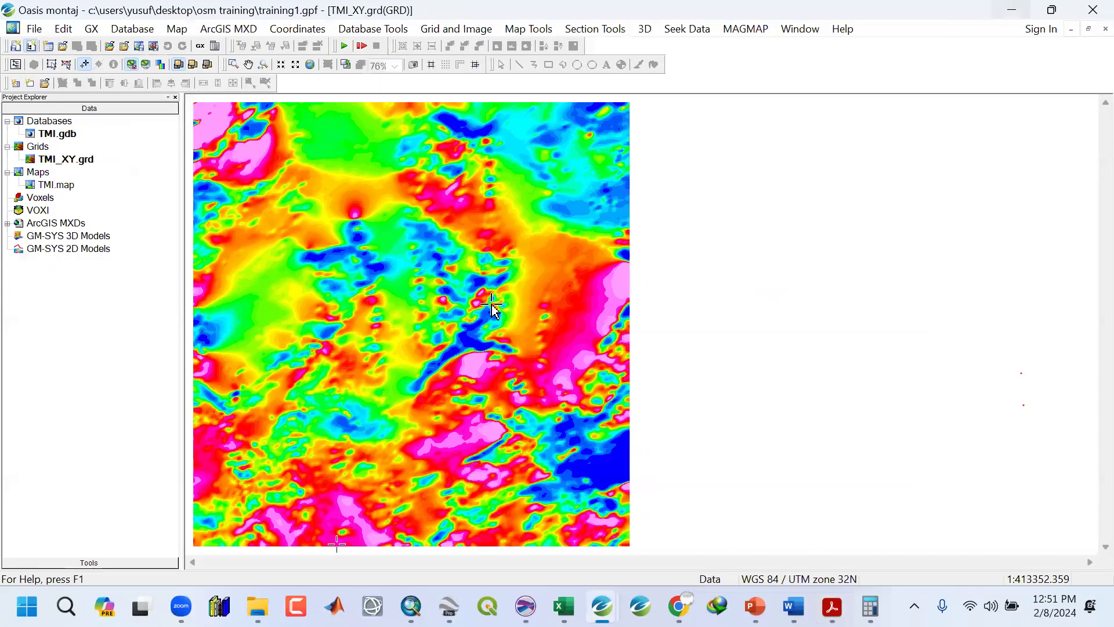
{"action": "left_click", "coordinate": [747, 30]}
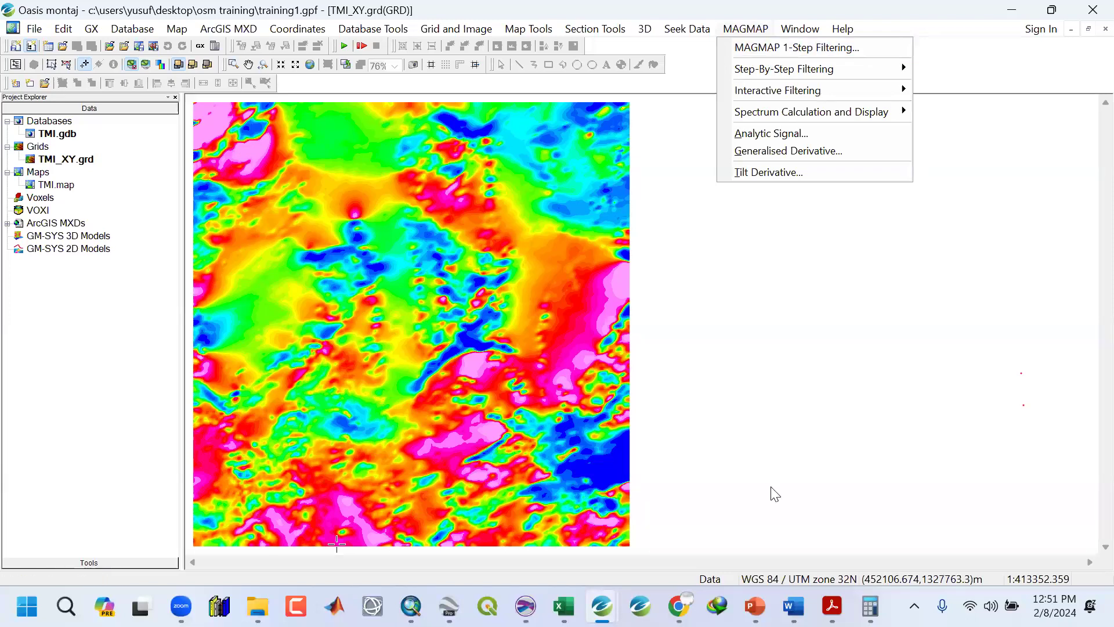
{"action": "left_click", "coordinate": [832, 606]}
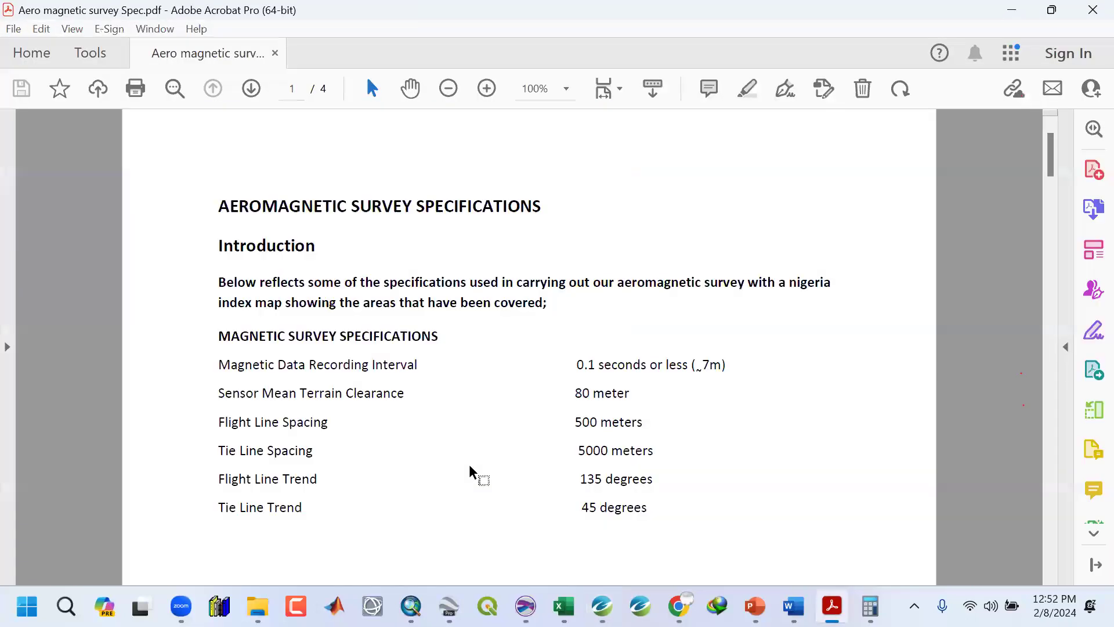
Scroll through the specification to examine the plotting specifications, grid mesh size and survey date.
{"action": "scroll", "coordinate": [469, 464], "scroll_direction": "down", "scroll_amount": 2}
{"action": "scroll", "coordinate": [469, 462], "scroll_direction": "down", "scroll_amount": 2}
{"action": "scroll", "coordinate": [477, 458], "scroll_direction": "down", "scroll_amount": 10}
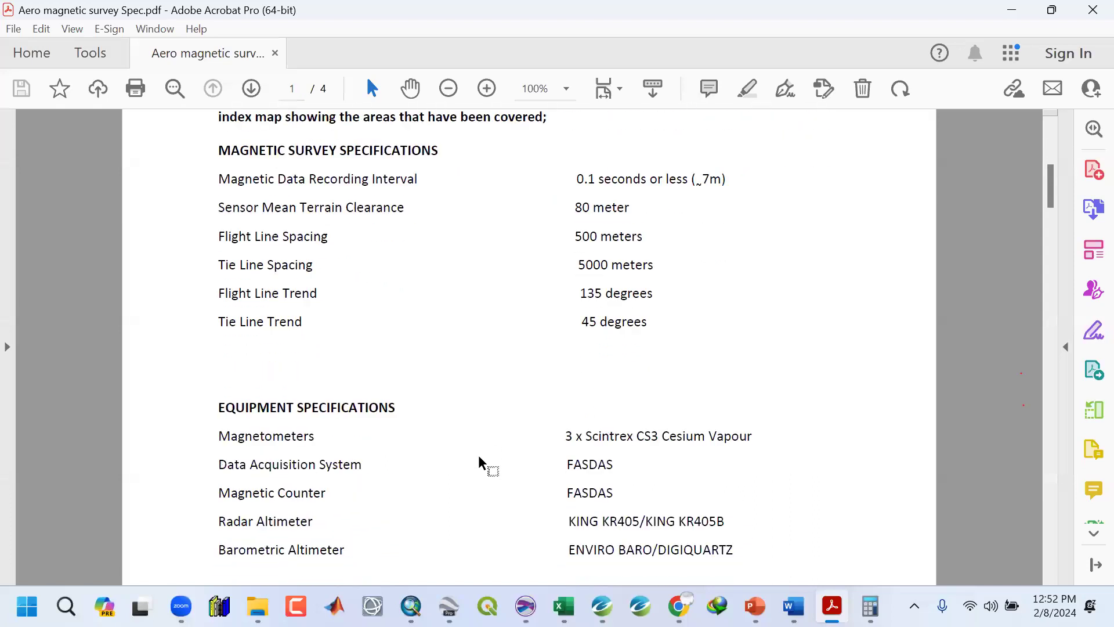
{"action": "scroll", "coordinate": [490, 429], "scroll_direction": "down", "scroll_amount": 15}
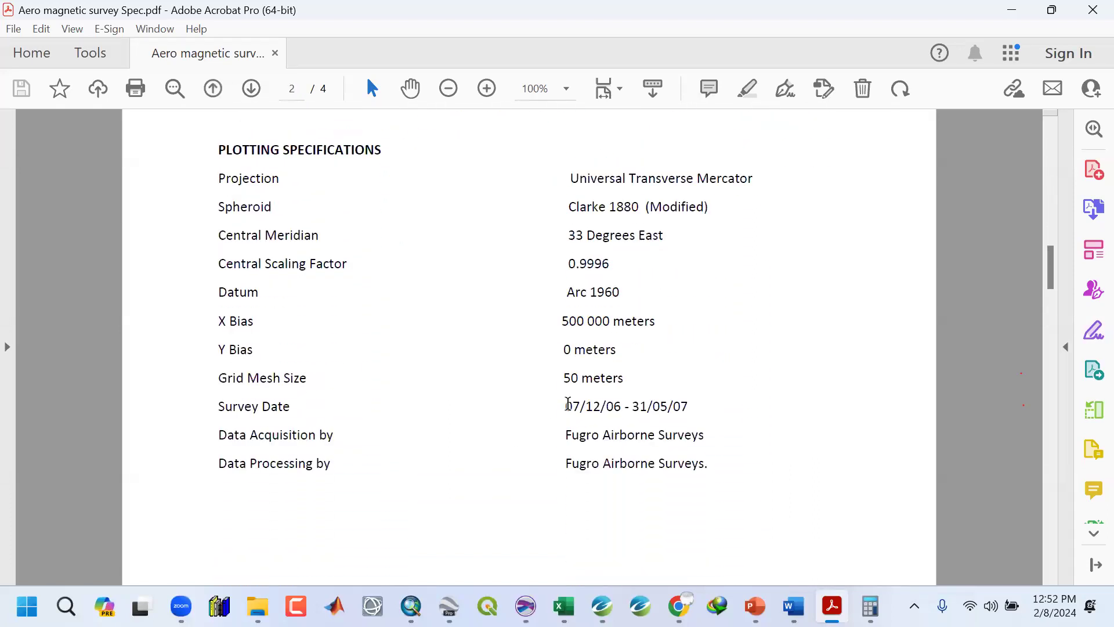
{"action": "left_click_drag", "start_coordinate": [566, 406], "coordinate": [584, 405]}
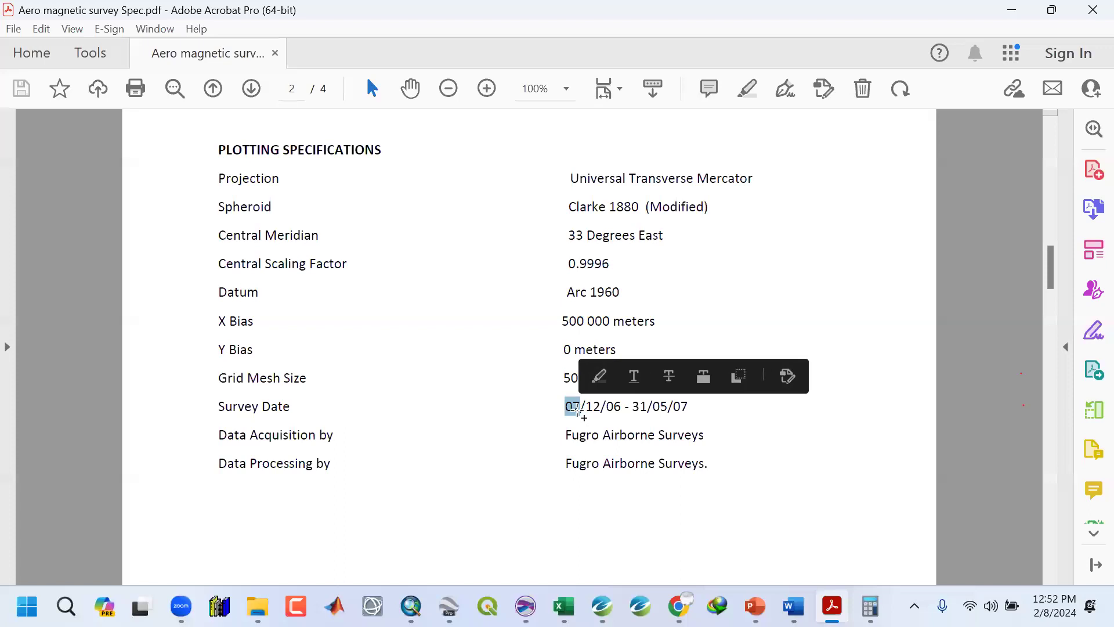
{"action": "left_click", "coordinate": [570, 424]}
{"action": "left_click_drag", "start_coordinate": [570, 406], "coordinate": [581, 404]}
{"action": "left_click", "coordinate": [570, 407]}
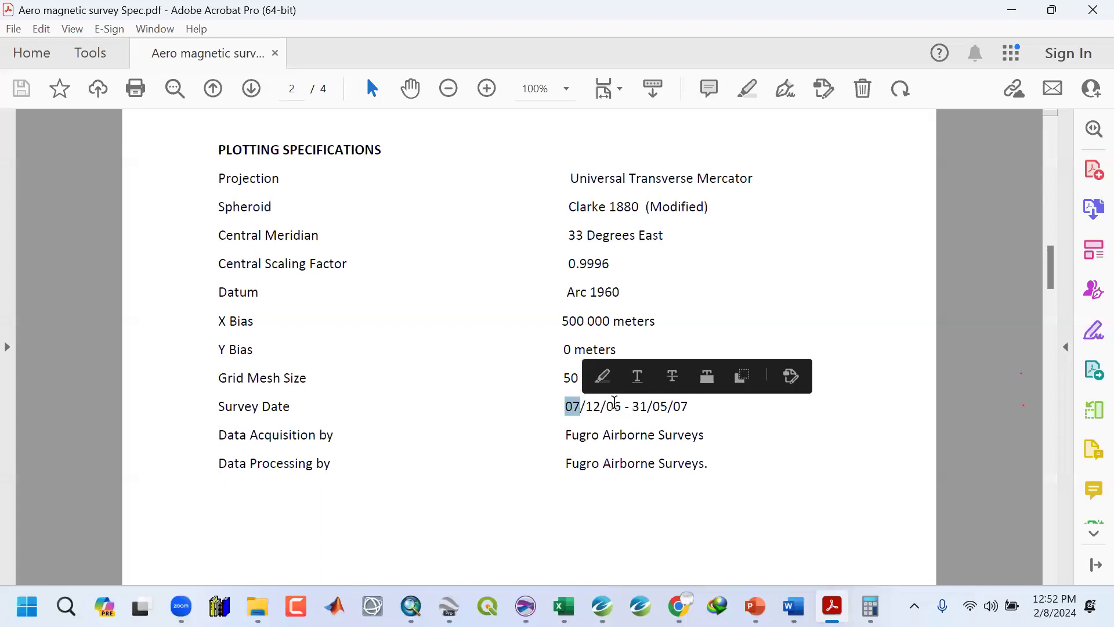
{"action": "left_click_drag", "start_coordinate": [606, 406], "coordinate": [617, 406]}
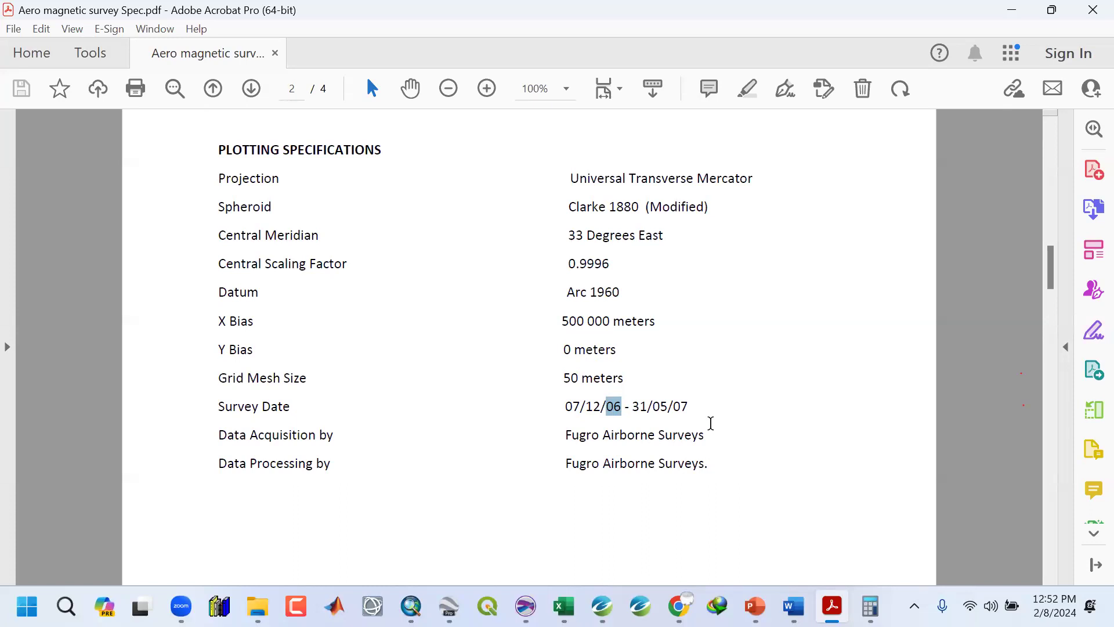
{"action": "scroll", "coordinate": [701, 385], "scroll_direction": "up", "scroll_amount": 10}
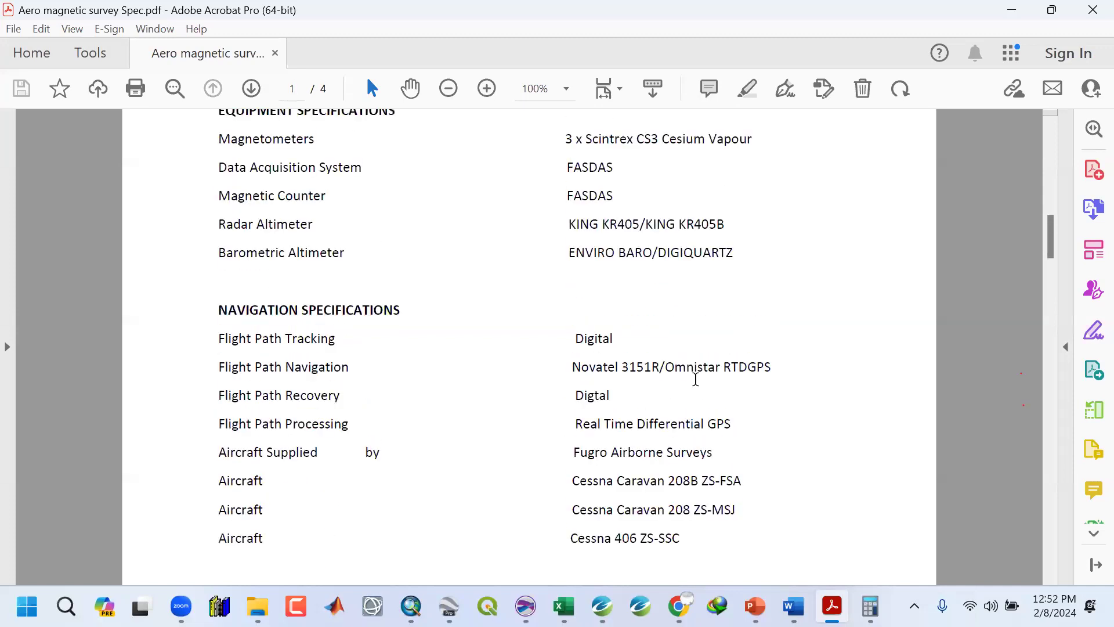
{"action": "scroll", "coordinate": [695, 379], "scroll_direction": "up", "scroll_amount": 3}
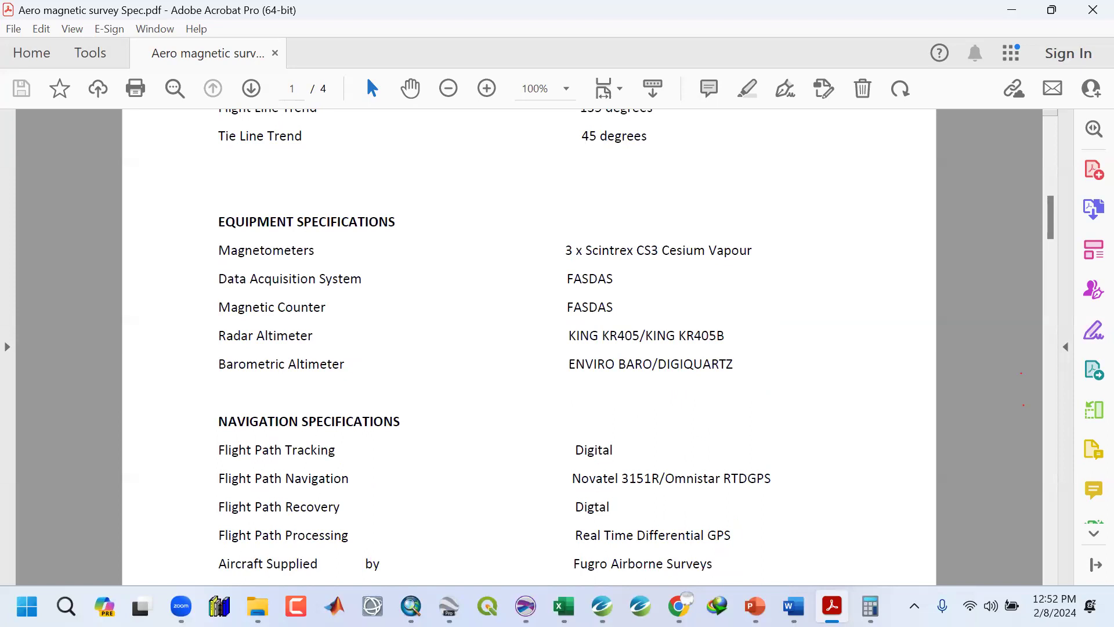
Open a new browser tab and go to the Nigerian Geological Survey Agency website, ngsa.gov.ng.
{"action": "key", "text": "alt+Tab"}
{"action": "left_click", "coordinate": [936, 17]}
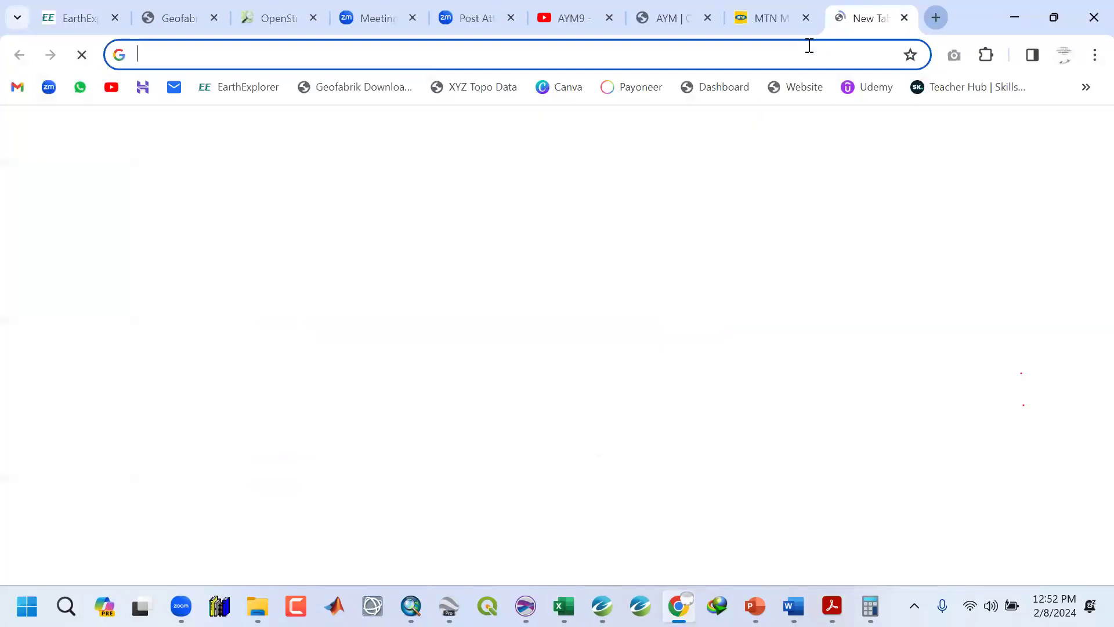
{"action": "left_click", "coordinate": [810, 45]}
{"action": "type", "text": "NG"}
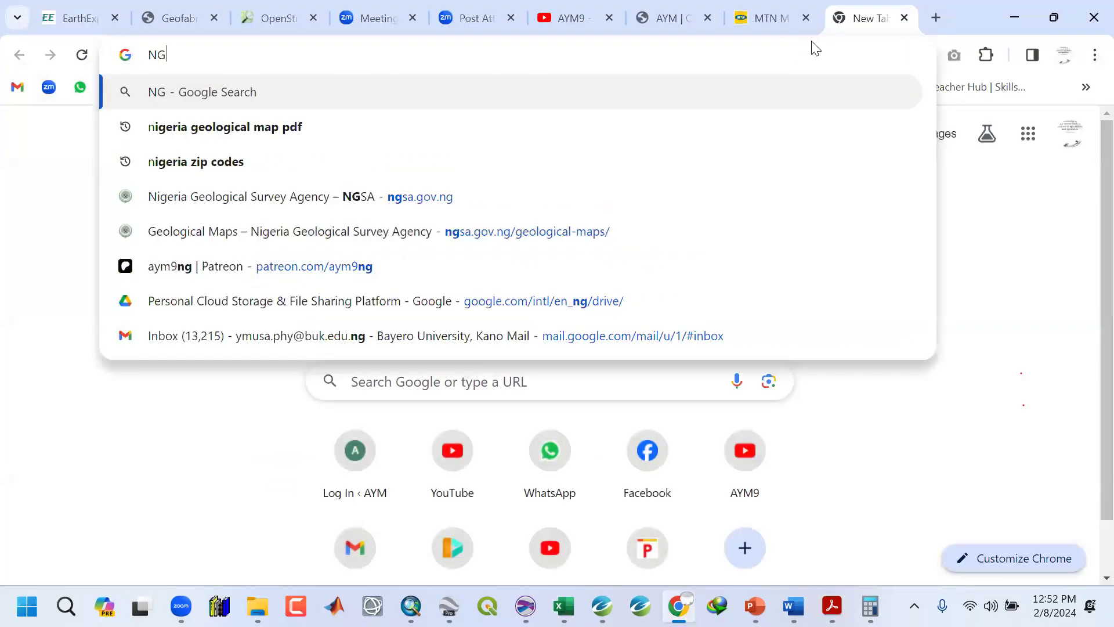
{"action": "type", "text": "SA"}
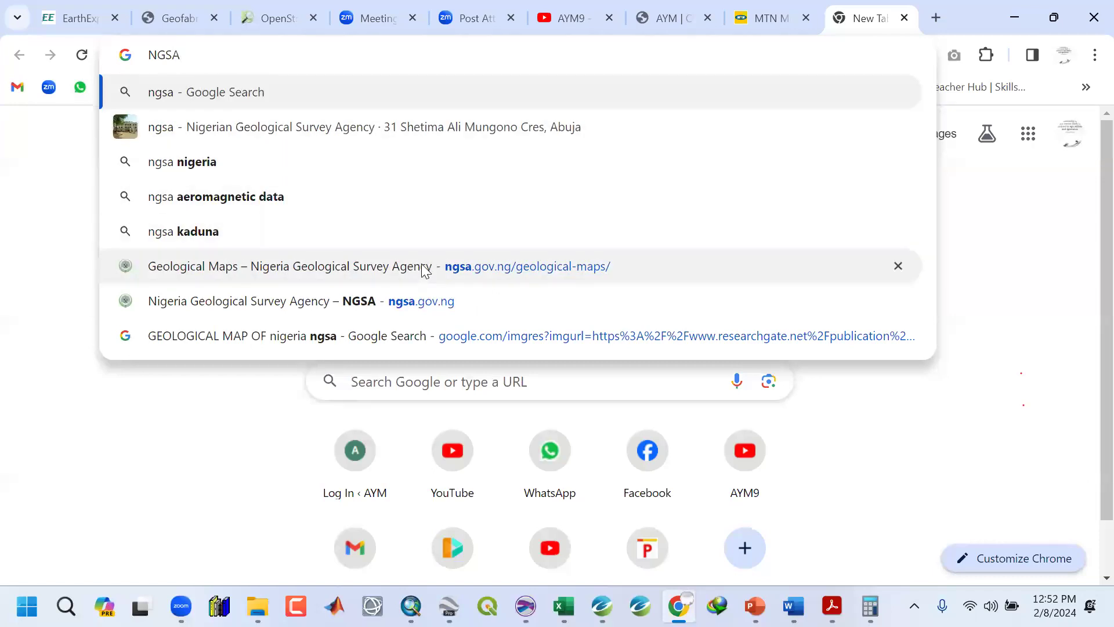
{"action": "left_click", "coordinate": [393, 299]}
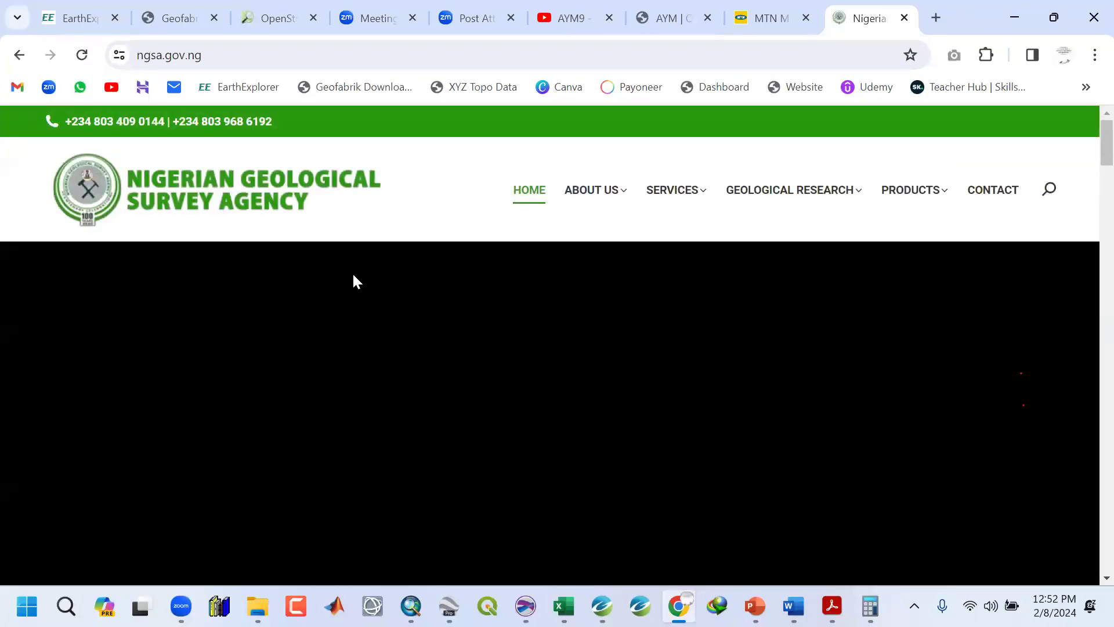
Browse the NGSA website's menus and home page sections for airborne survey data sources.
{"action": "scroll", "coordinate": [357, 280], "scroll_direction": "down", "scroll_amount": 1}
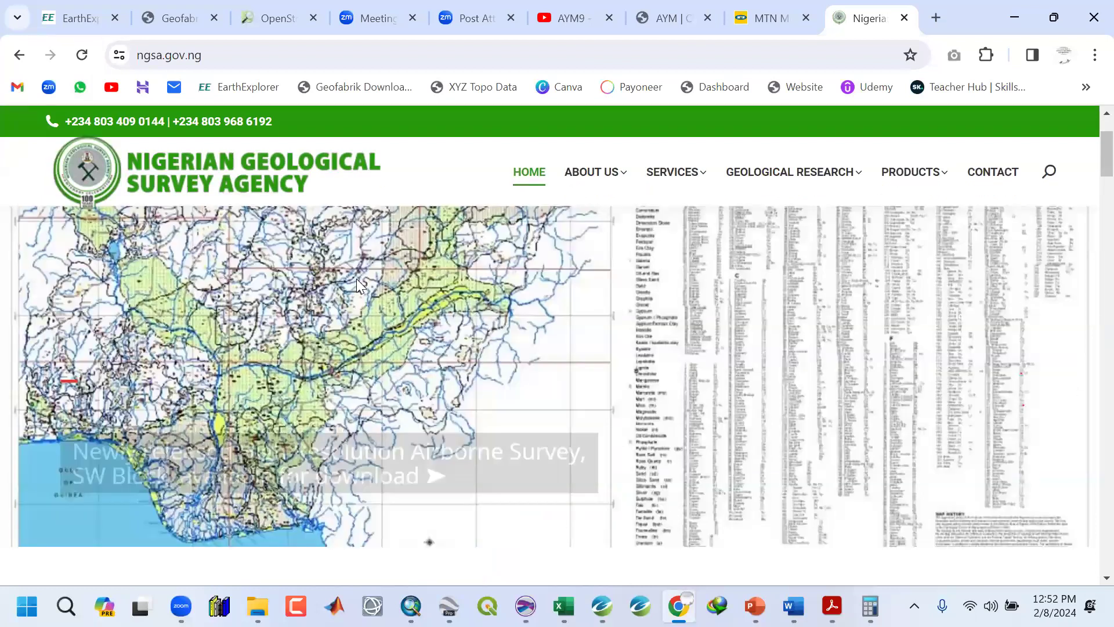
{"action": "scroll", "coordinate": [356, 280], "scroll_direction": "down", "scroll_amount": 6}
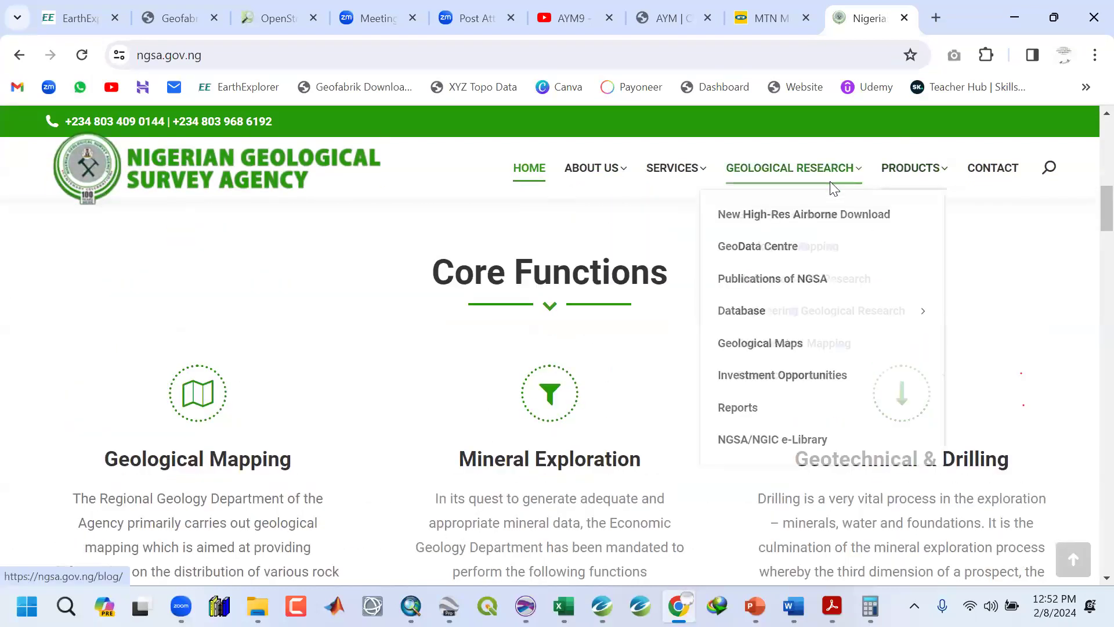
{"action": "mouse_move", "coordinate": [696, 173]}
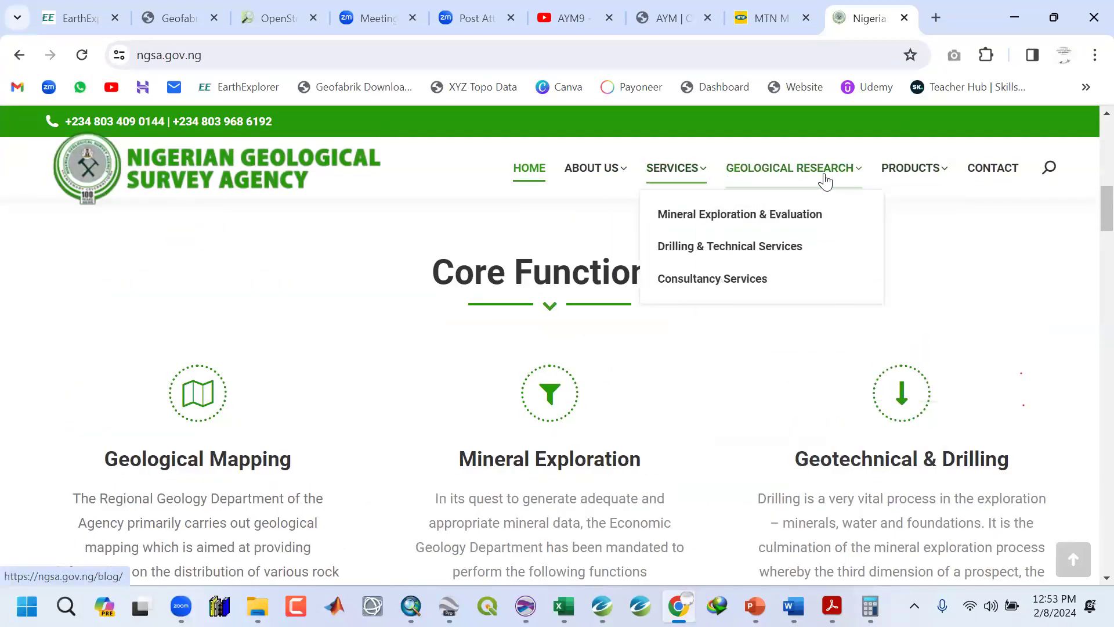
{"action": "mouse_move", "coordinate": [845, 178]}
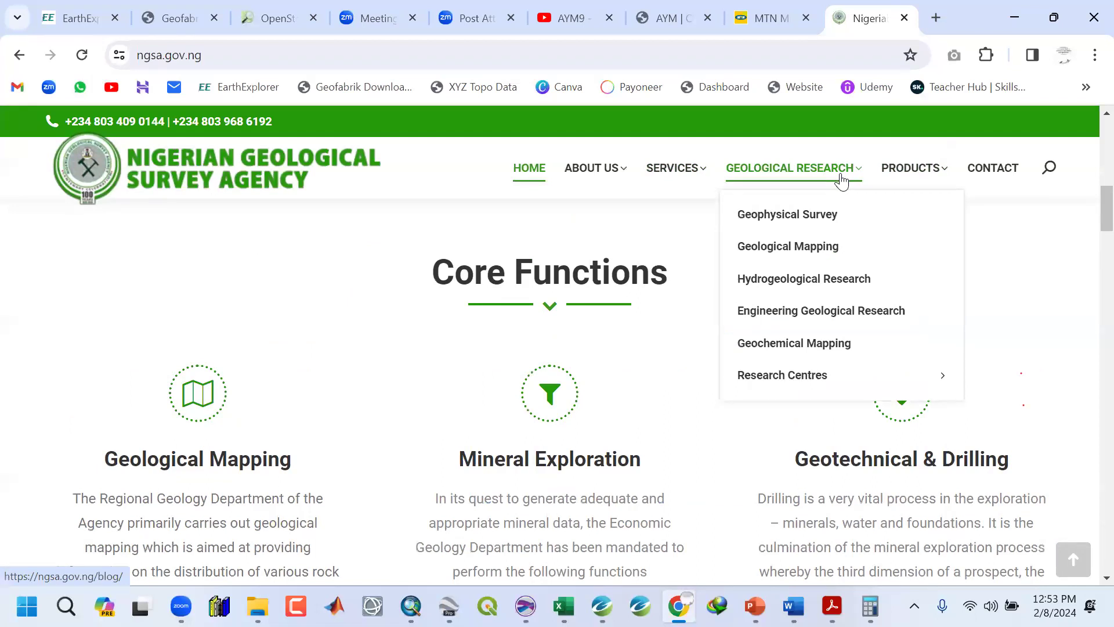
{"action": "left_click", "coordinate": [828, 52]}
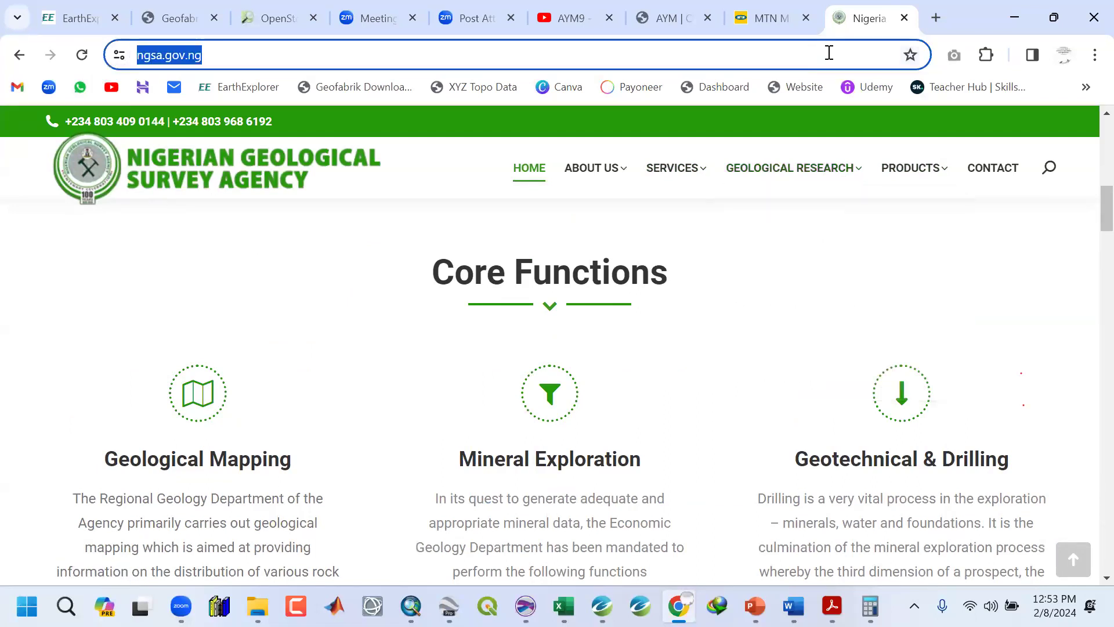
{"action": "type", "text": "NG"}
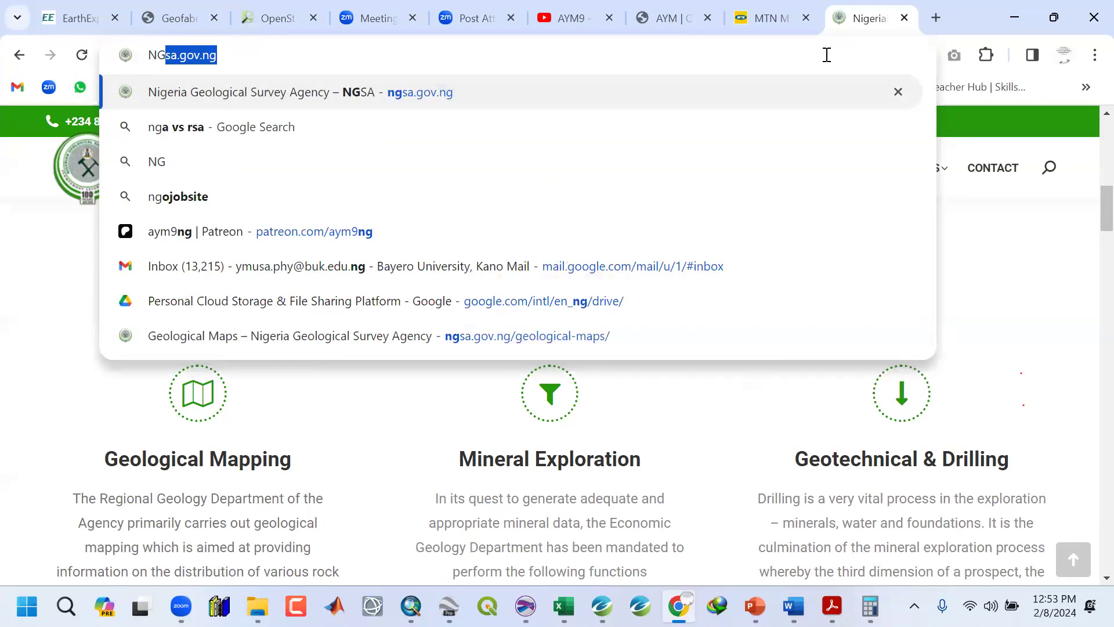
{"action": "left_click", "coordinate": [982, 11]}
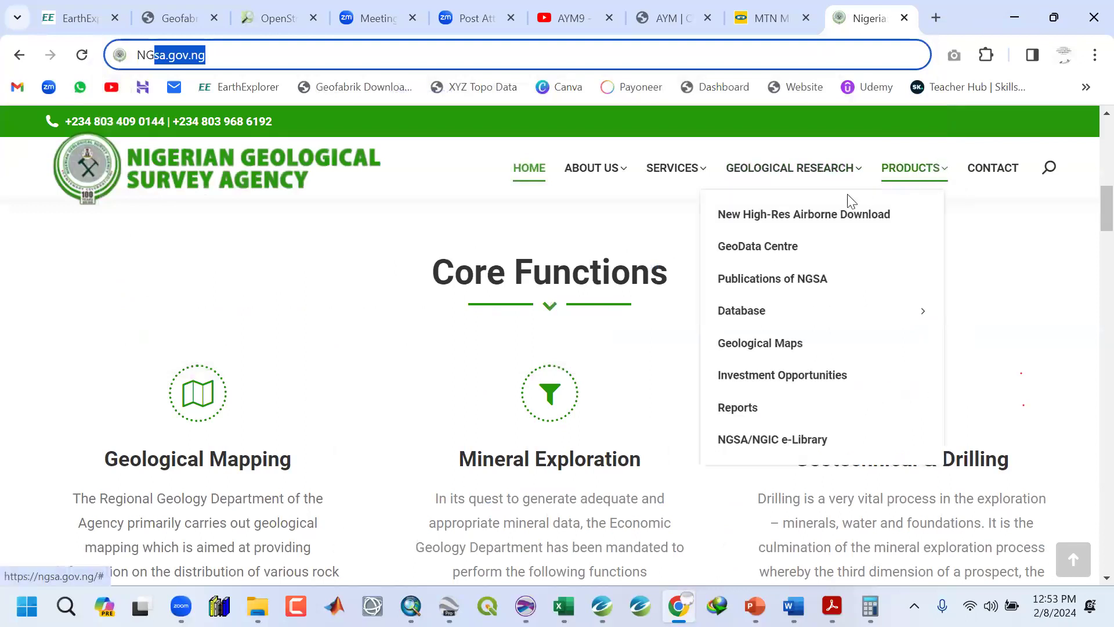
{"action": "mouse_move", "coordinate": [940, 180]}
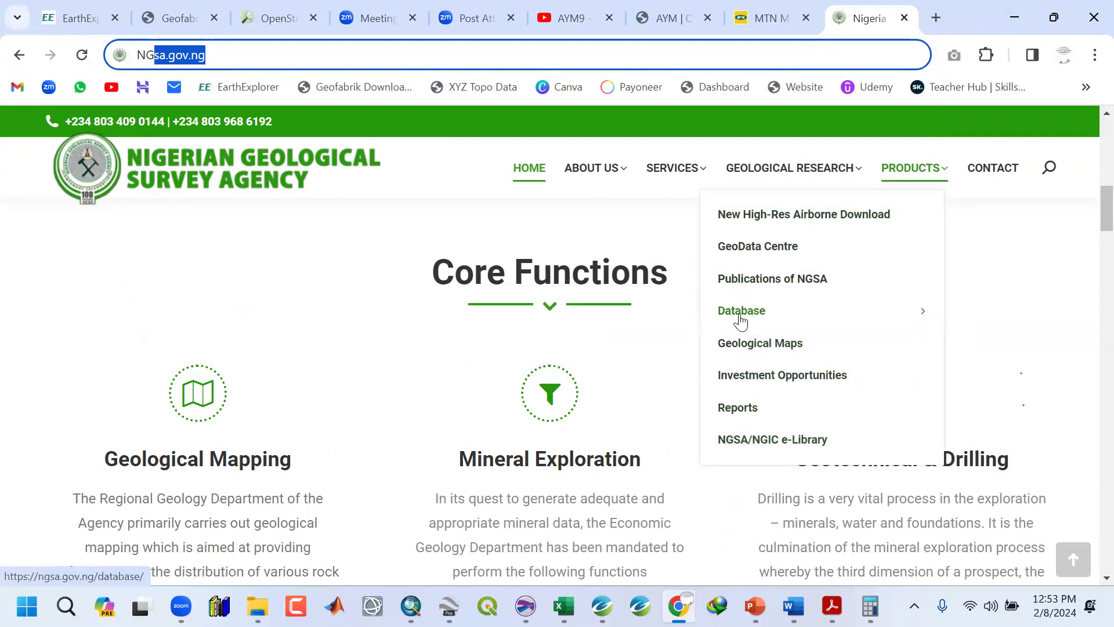
{"action": "mouse_move", "coordinate": [741, 318]}
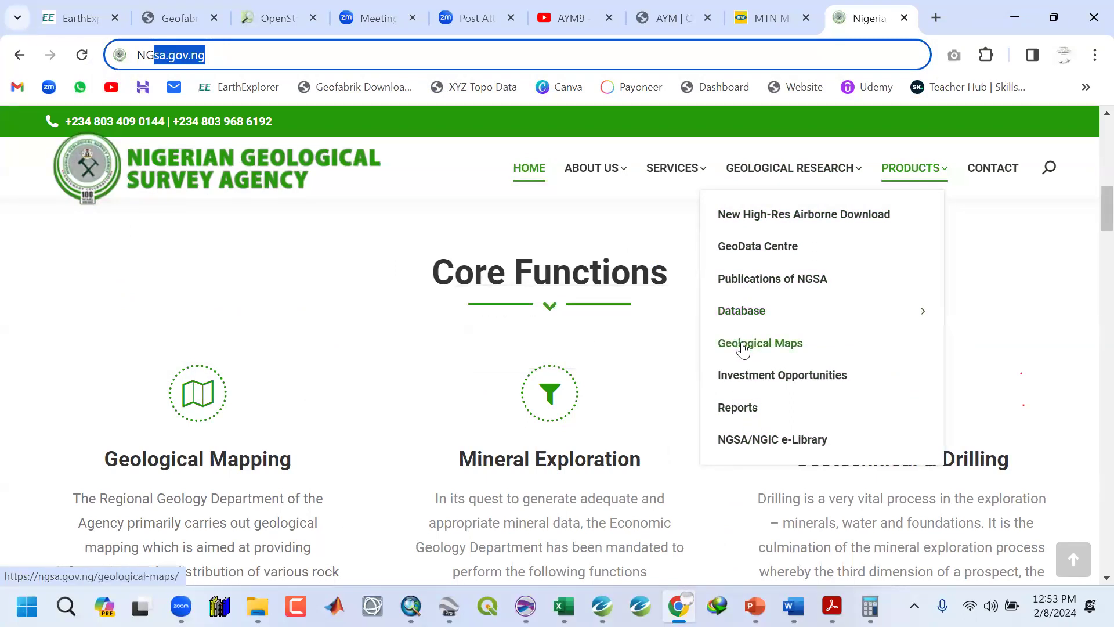
{"action": "mouse_move", "coordinate": [694, 172]}
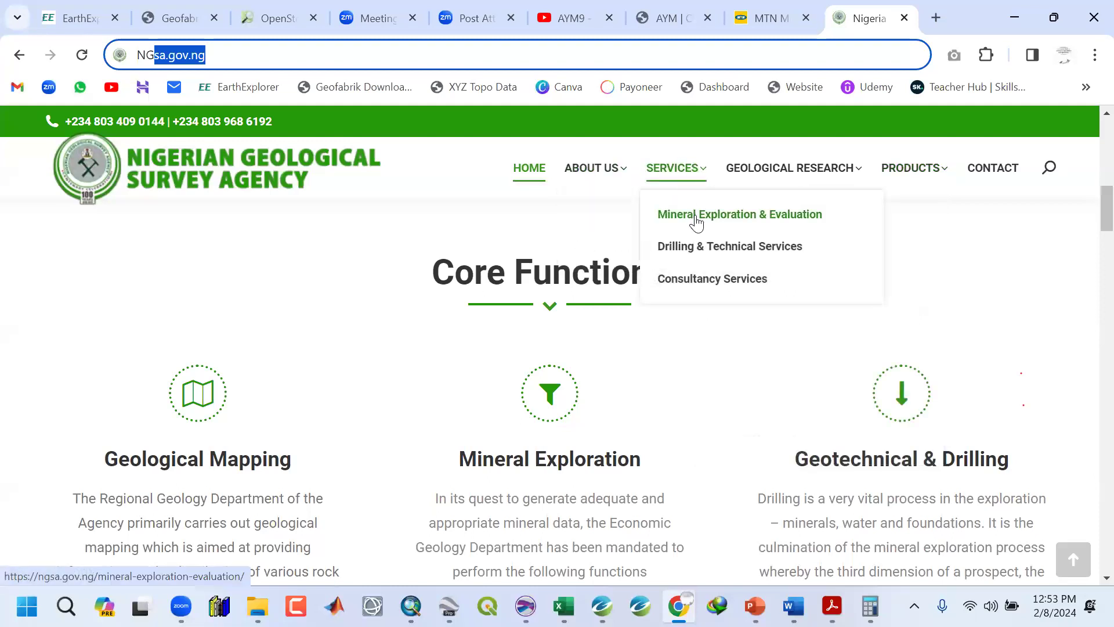
{"action": "scroll", "coordinate": [289, 368], "scroll_direction": "down", "scroll_amount": 7}
{"action": "scroll", "coordinate": [289, 368], "scroll_direction": "down", "scroll_amount": 15}
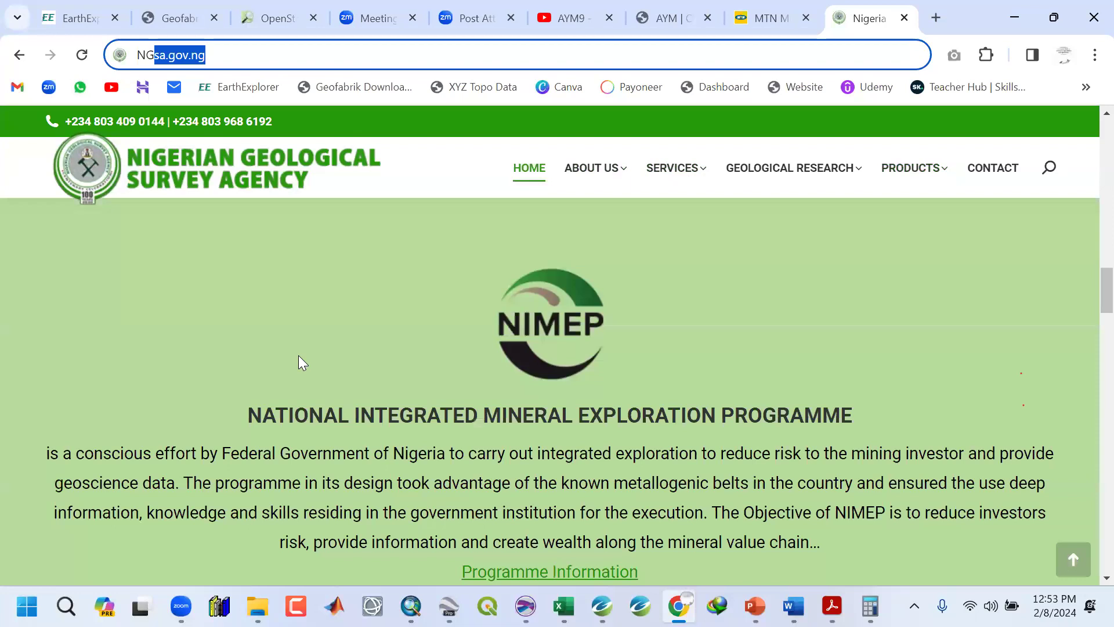
{"action": "scroll", "coordinate": [295, 363], "scroll_direction": "up", "scroll_amount": 15}
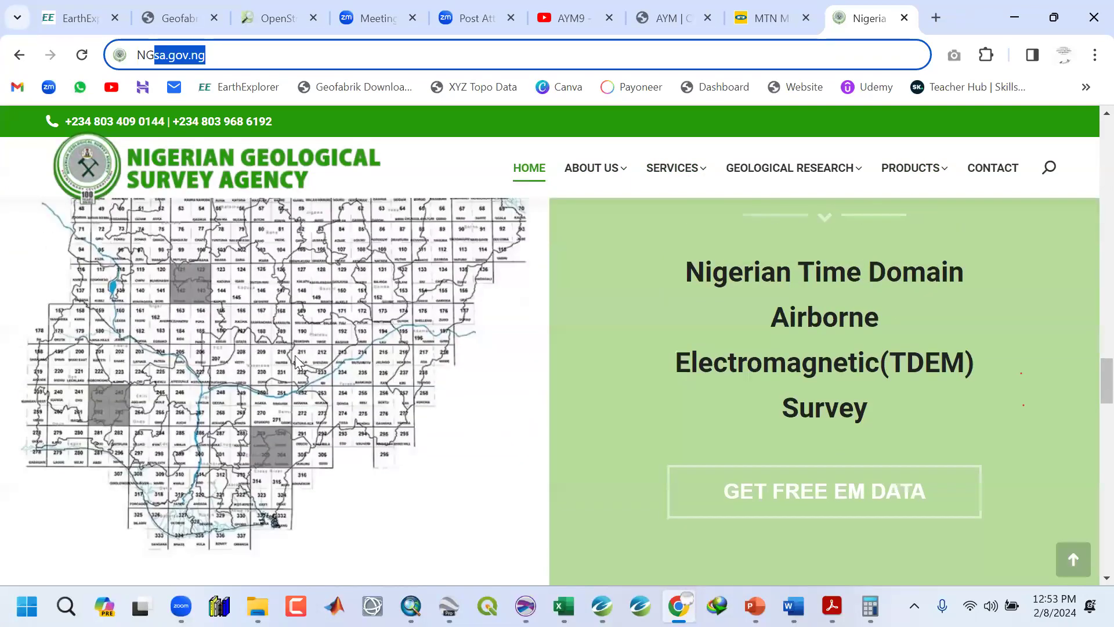
Return to the survey specification PDF and scroll through the equipment specifications.
{"action": "left_click", "coordinate": [1015, 17]}
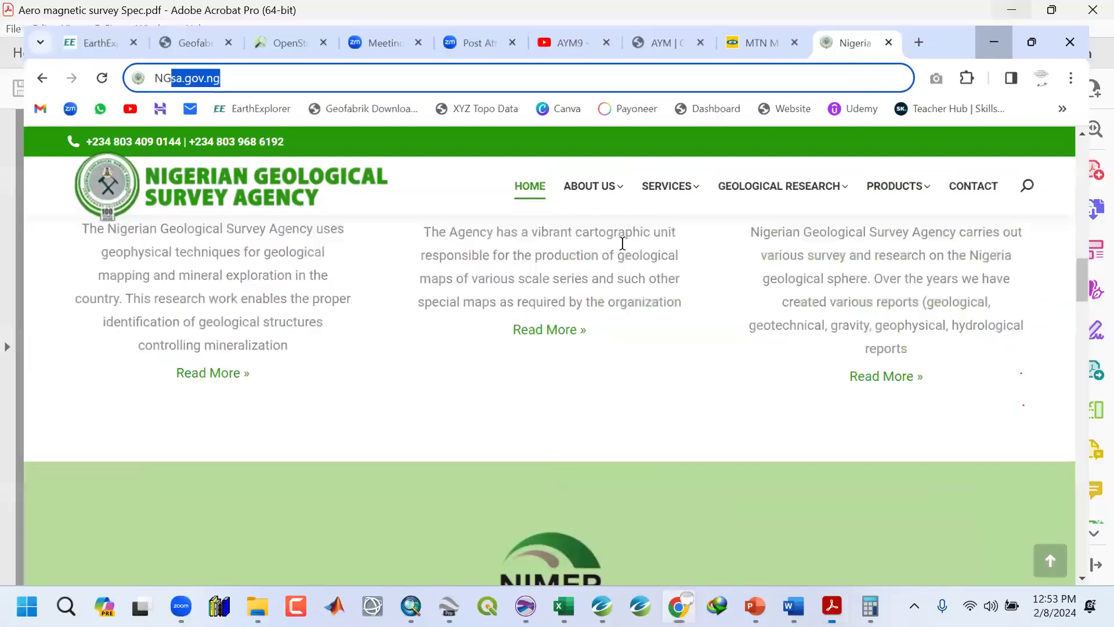
{"action": "scroll", "coordinate": [662, 313], "scroll_direction": "up", "scroll_amount": 8}
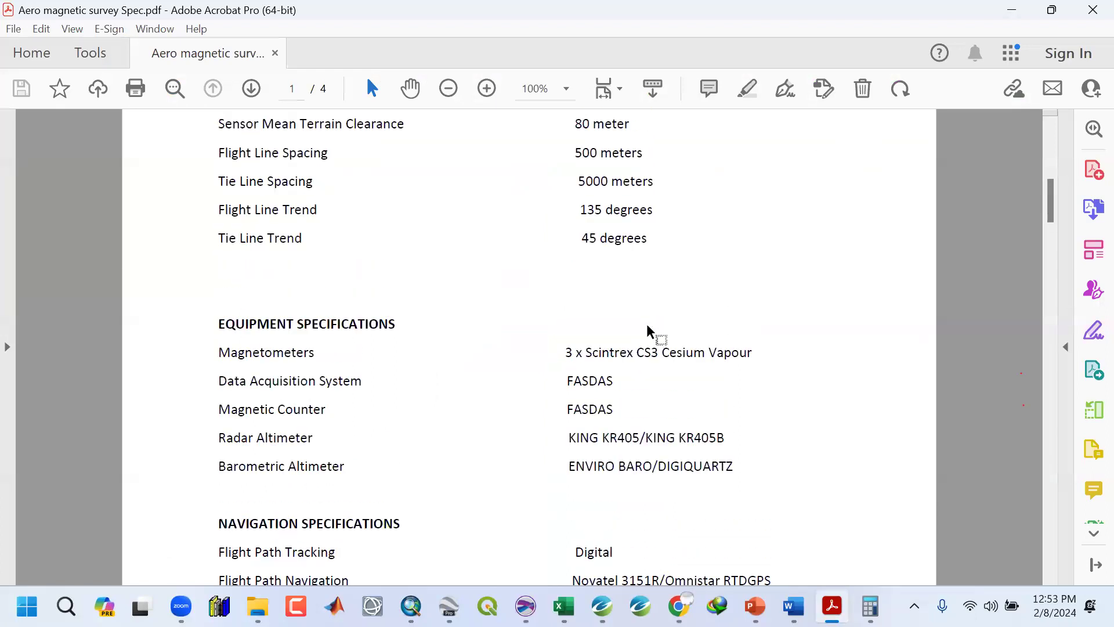
{"action": "scroll", "coordinate": [650, 328], "scroll_direction": "down", "scroll_amount": 3}
{"action": "scroll", "coordinate": [657, 314], "scroll_direction": "down", "scroll_amount": 10}
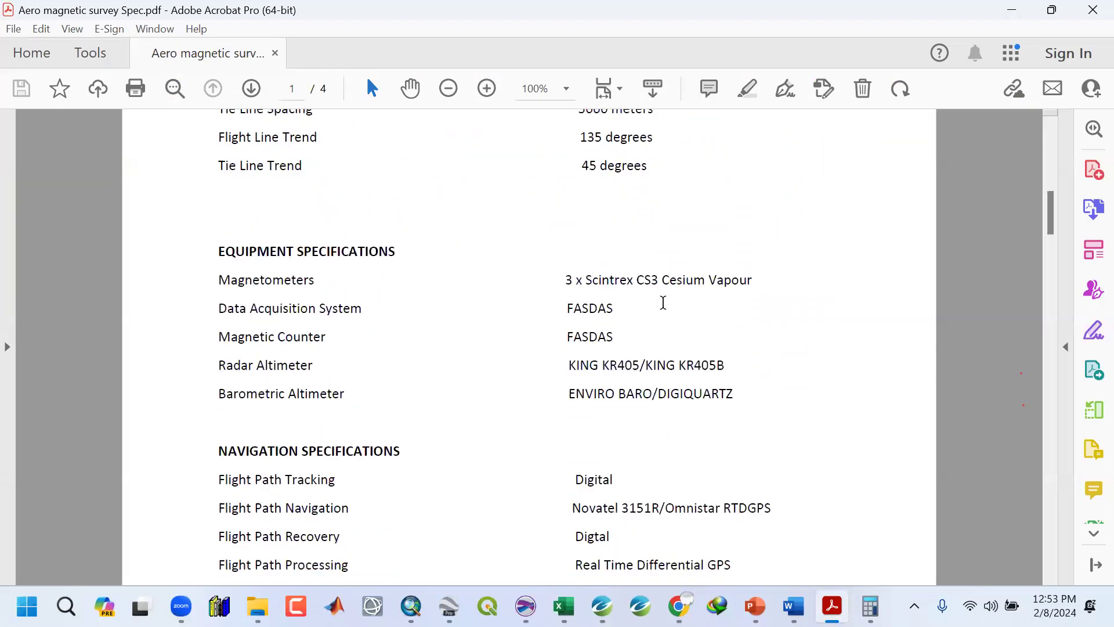
Scroll to the plotting specifications and highlight the survey date range in the specification PDF.
{"action": "scroll", "coordinate": [659, 309], "scroll_direction": "down", "scroll_amount": 10}
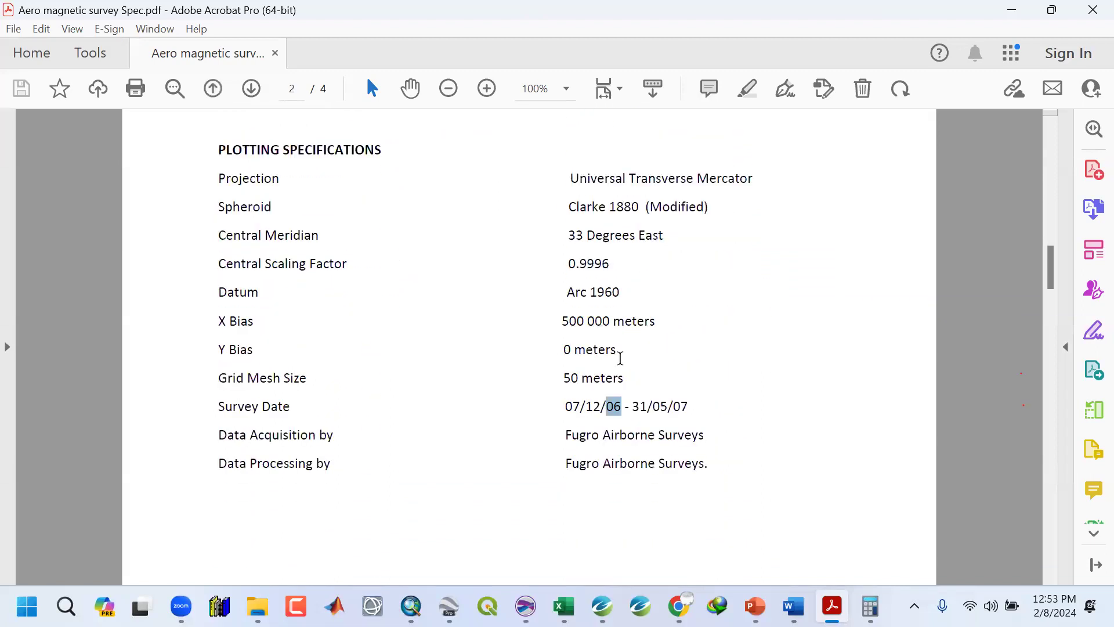
{"action": "left_click_drag", "start_coordinate": [586, 406], "coordinate": [582, 406]}
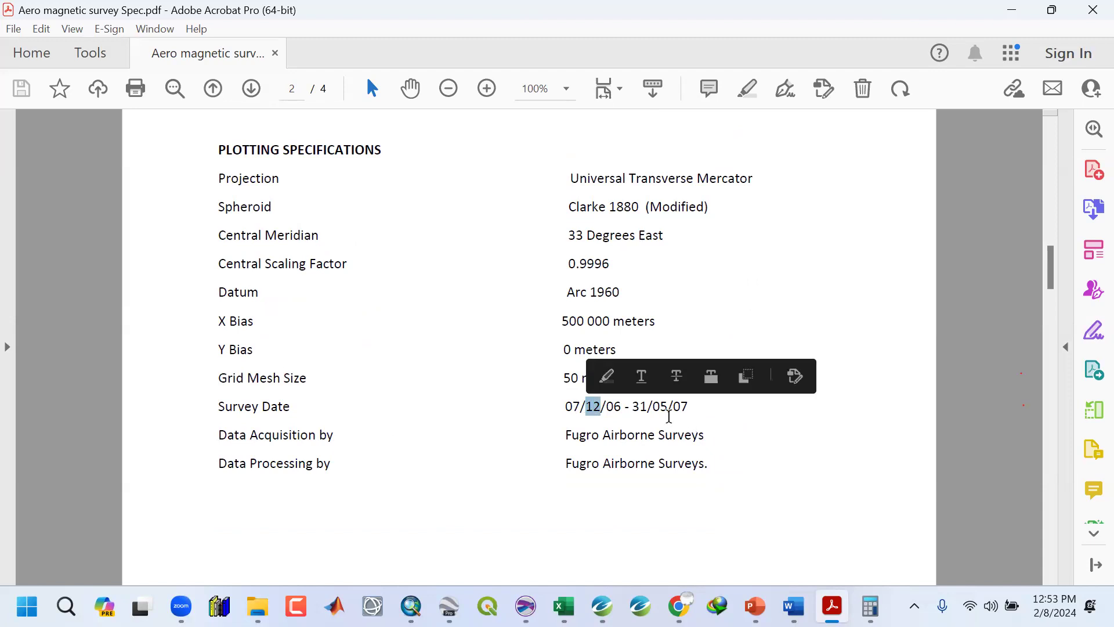
{"action": "double_click", "coordinate": [640, 406]}
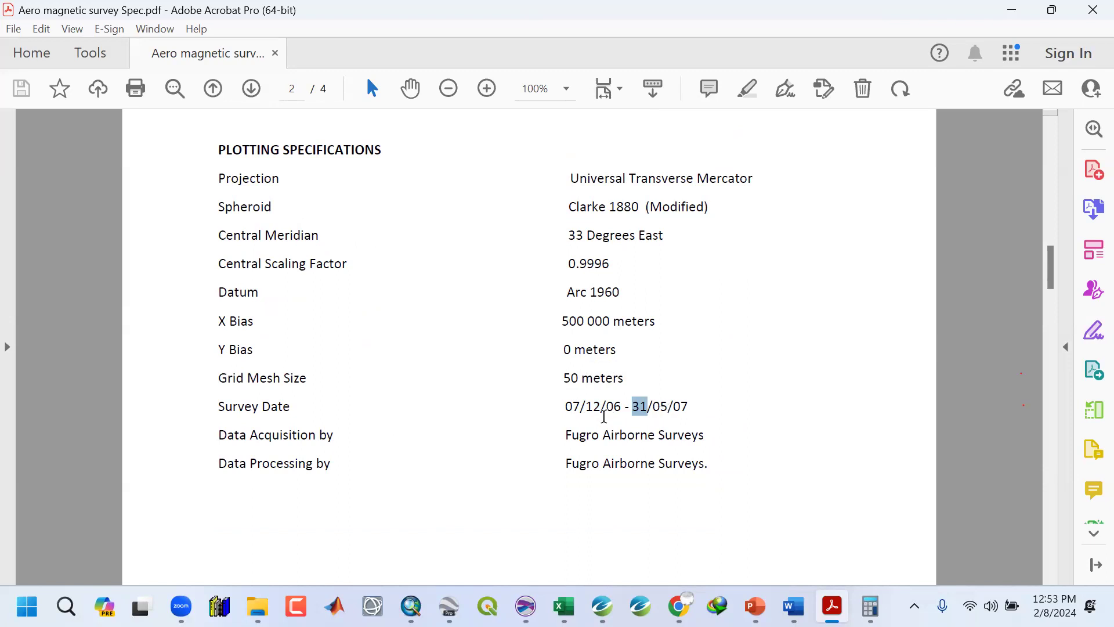
{"action": "mouse_move", "coordinate": [602, 407]}
{"action": "left_mouse_down"}
{"action": "mouse_move", "coordinate": [580, 407]}
{"action": "mouse_move", "coordinate": [589, 404]}
{"action": "left_mouse_up"}
{"action": "left_click_drag", "start_coordinate": [689, 406], "coordinate": [560, 404]}
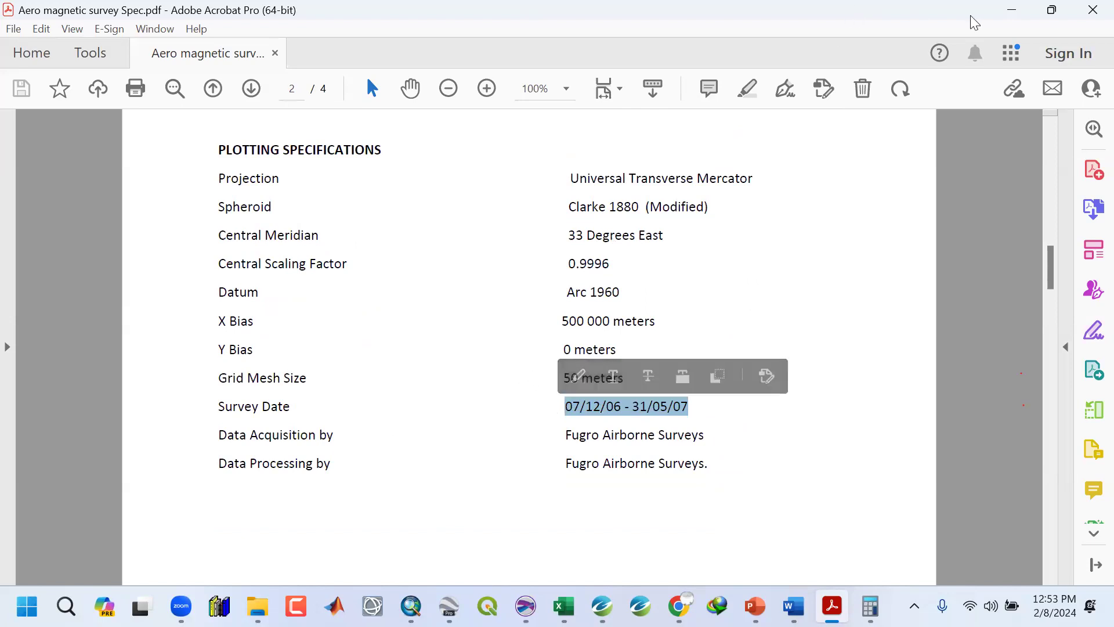
Start MAGMAP processing with TMI_XY.grd as the input grid and RTE_XY as the output grid.
{"action": "left_click", "coordinate": [1007, 10]}
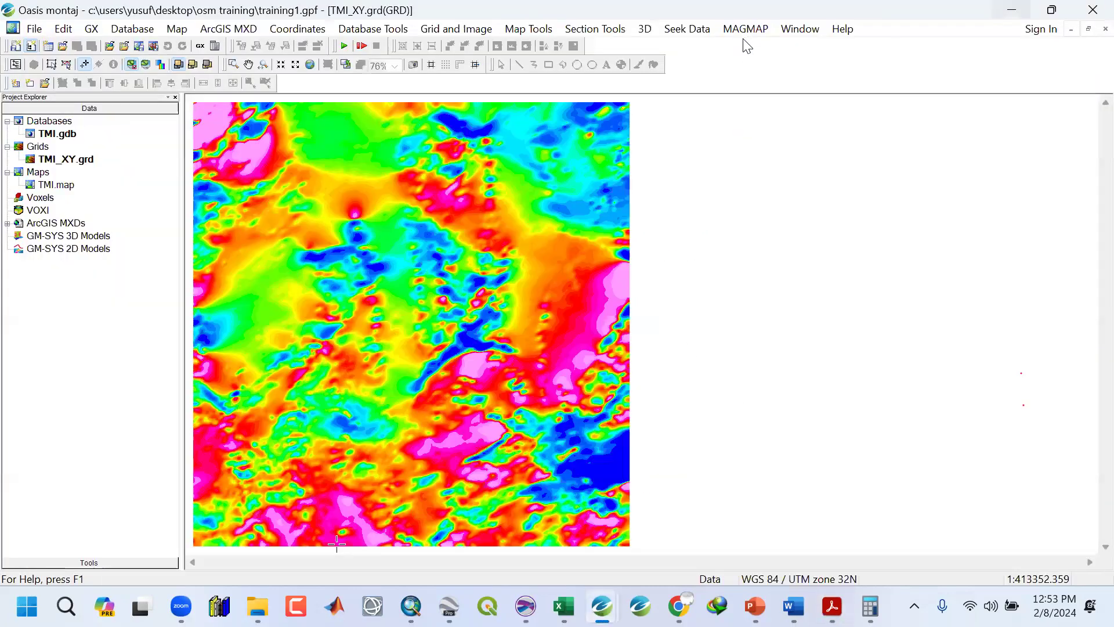
{"action": "left_click", "coordinate": [745, 29]}
{"action": "left_click", "coordinate": [743, 47]}
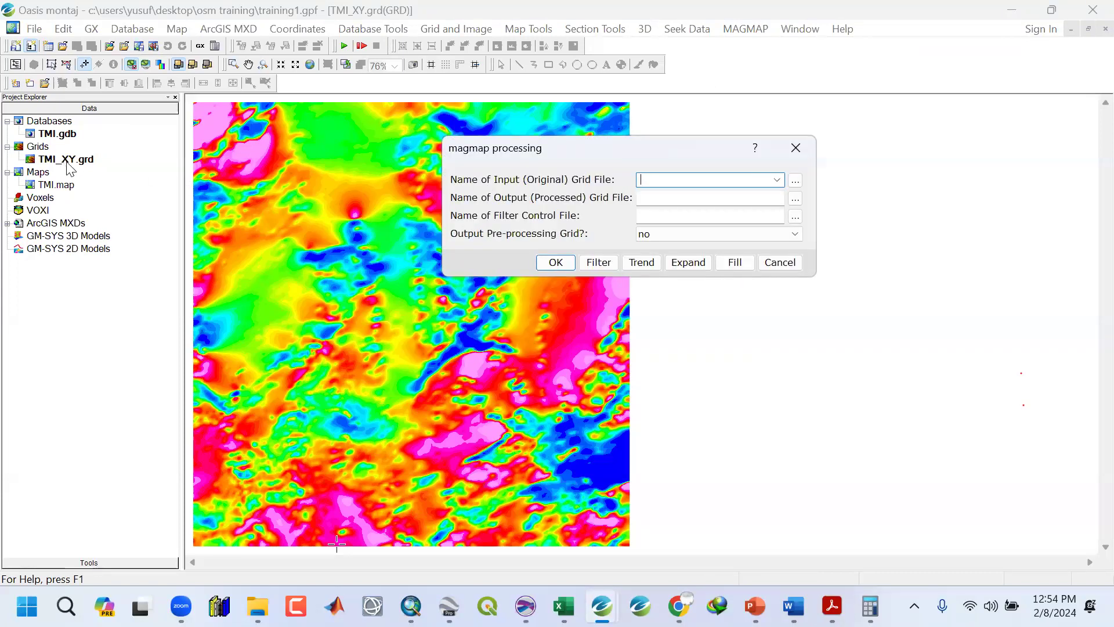
{"action": "left_click", "coordinate": [776, 179]}
{"action": "left_click", "coordinate": [677, 195]}
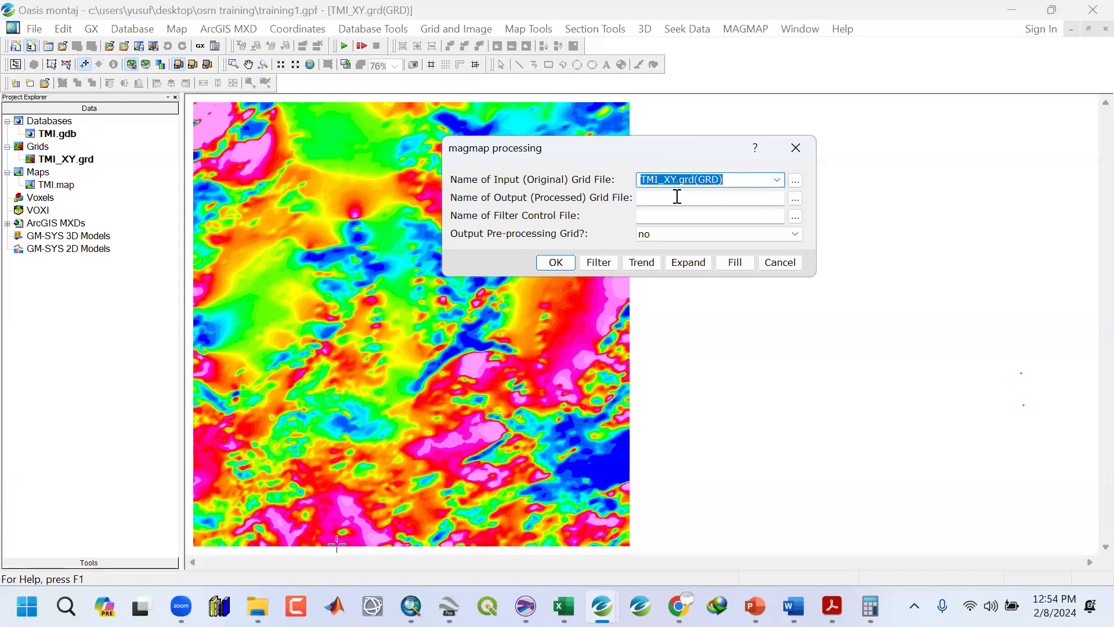
{"action": "left_click", "coordinate": [677, 197]}
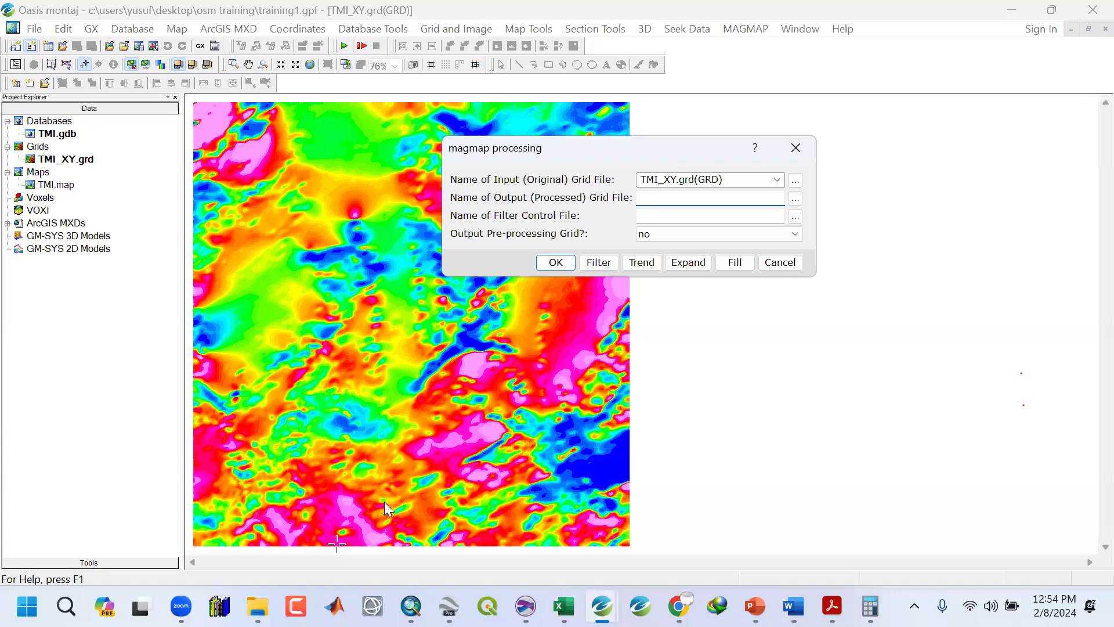
{"action": "left_click", "coordinate": [665, 198]}
{"action": "type", "text": "RTE_XY"}
Name the filter control file rte.con.
{"action": "left_click", "coordinate": [661, 216]}
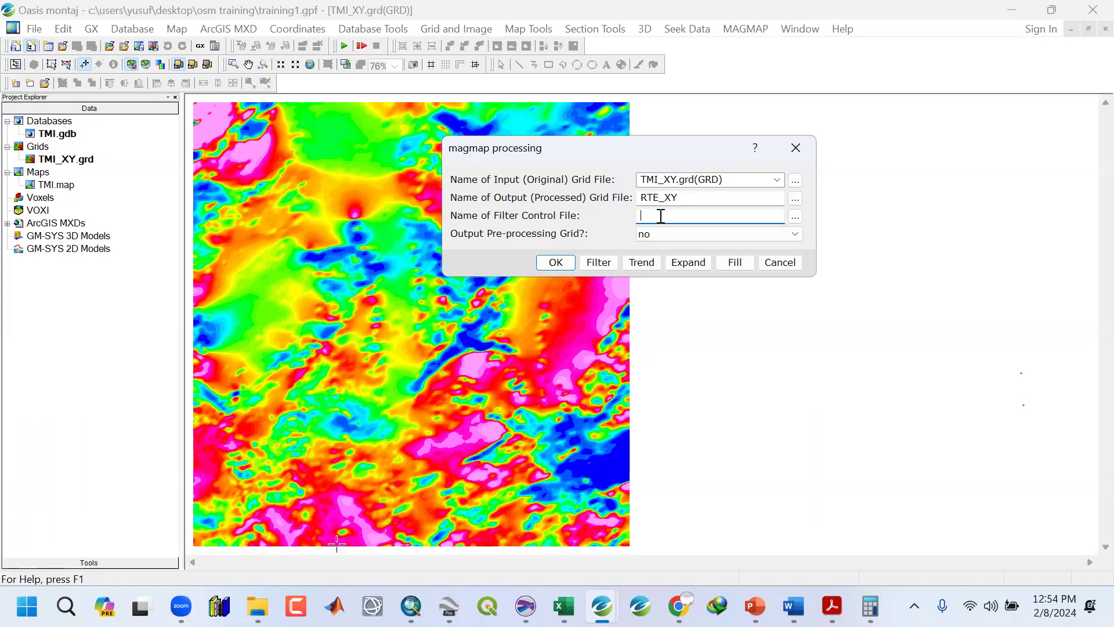
{"action": "type", "text": "rte.con"}
{"action": "left_click_drag", "start_coordinate": [655, 215], "coordinate": [677, 217]}
{"action": "left_click", "coordinate": [656, 218]}
{"action": "left_click", "coordinate": [680, 218], "text": "shift"}
{"action": "double_click", "coordinate": [635, 214]}
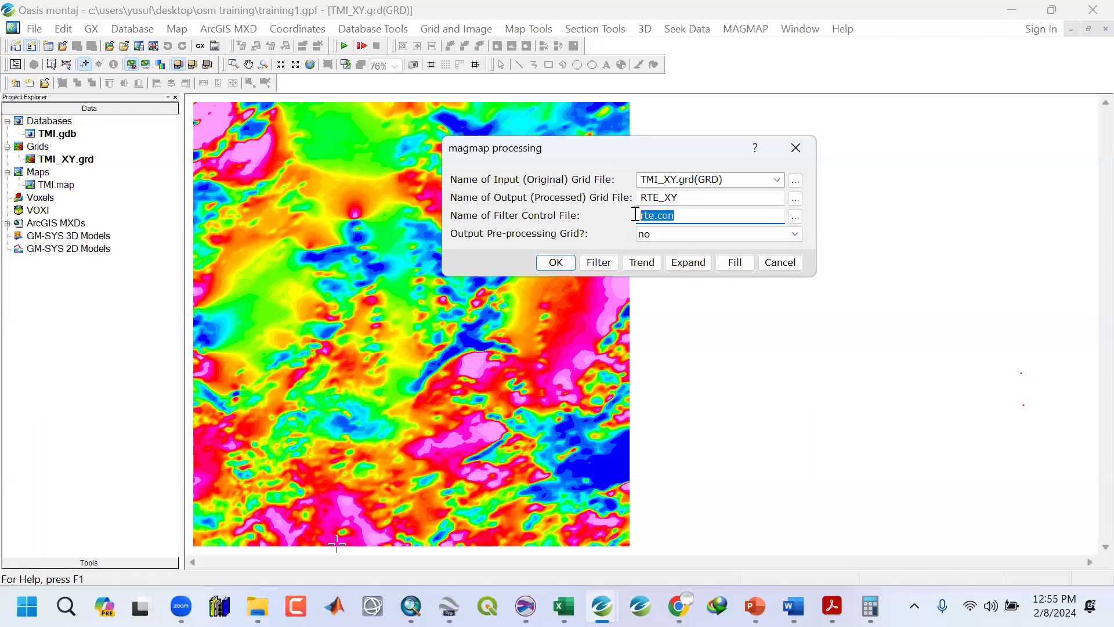
Open the filter design and choose Reduce to magnetic equator as Filter 1.
{"action": "left_click", "coordinate": [600, 264]}
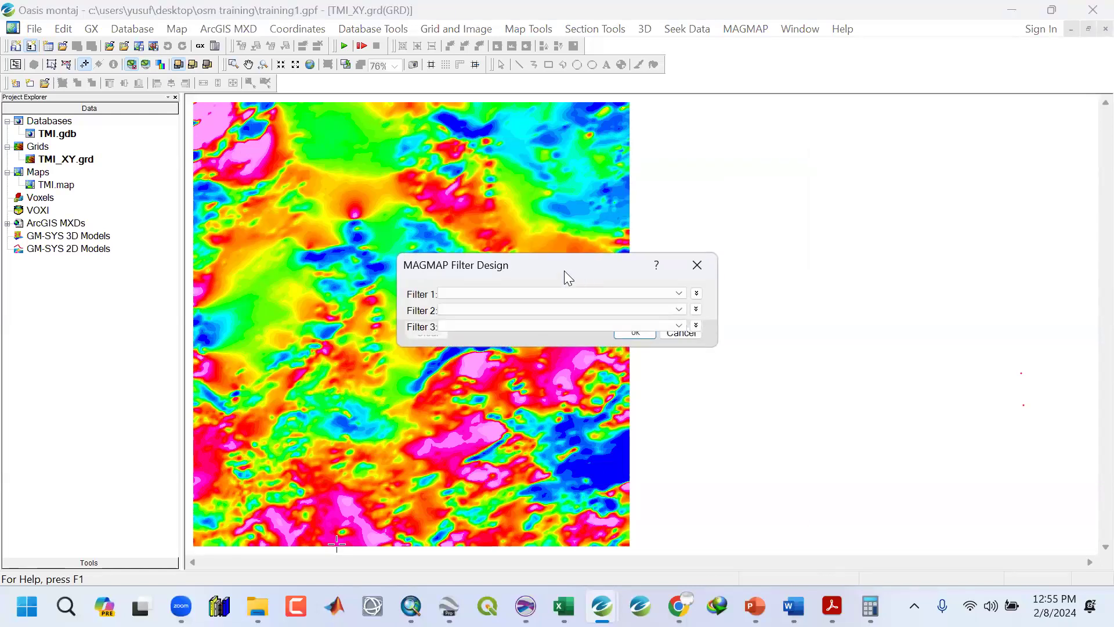
{"action": "left_click", "coordinate": [707, 192]}
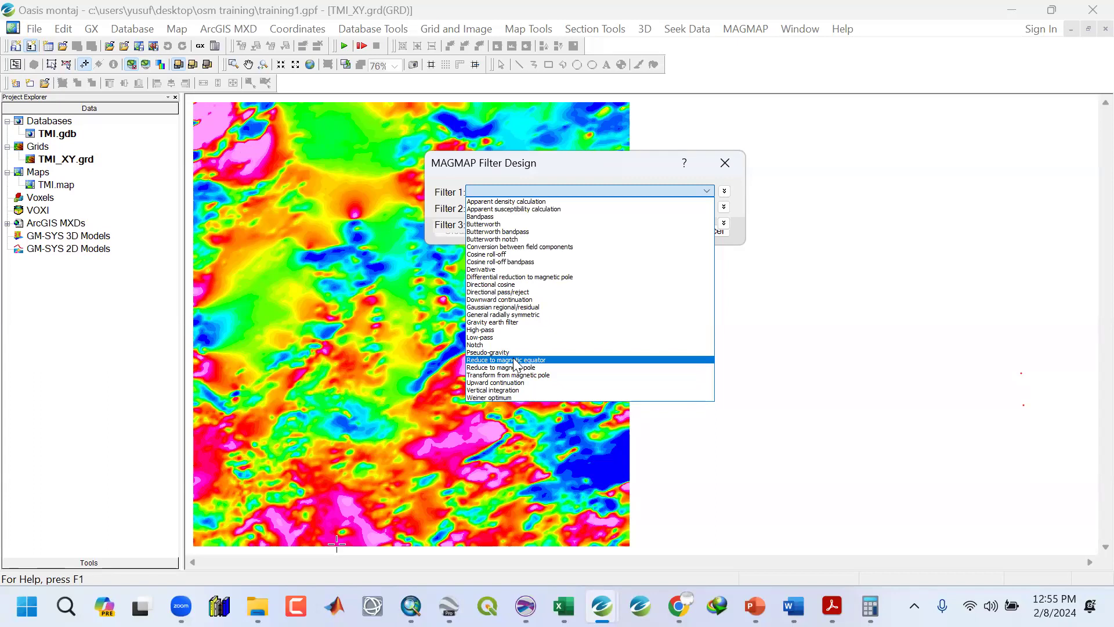
{"action": "left_click", "coordinate": [515, 360]}
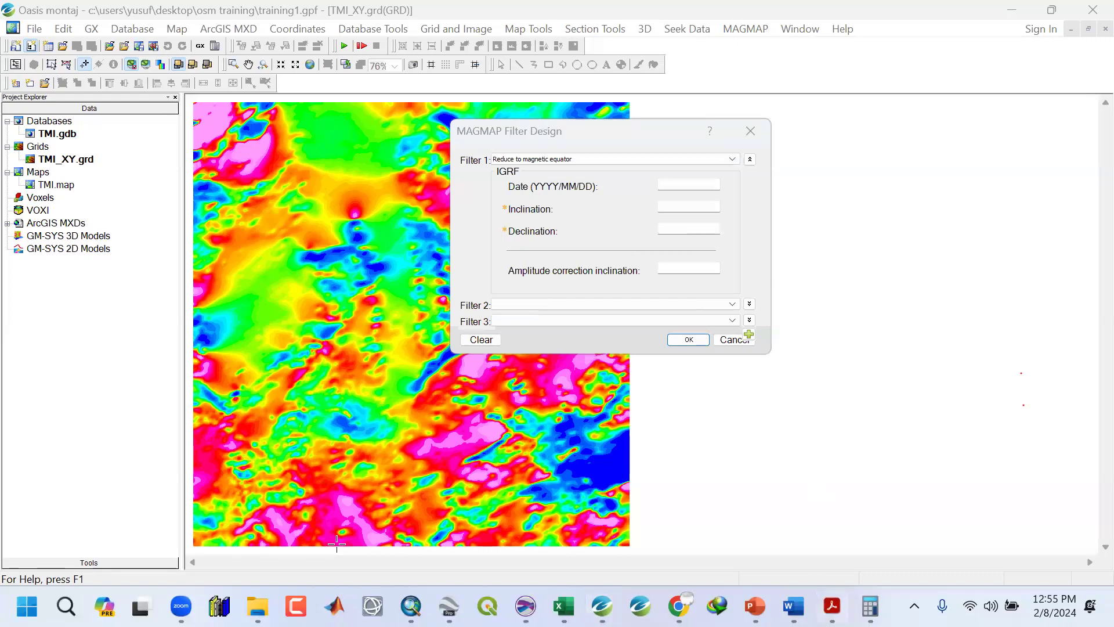
Check the survey date in the specification, then set the IGRF date to 2007/01/01 and calculate the field inclination and declination.
{"action": "left_click", "coordinate": [832, 606]}
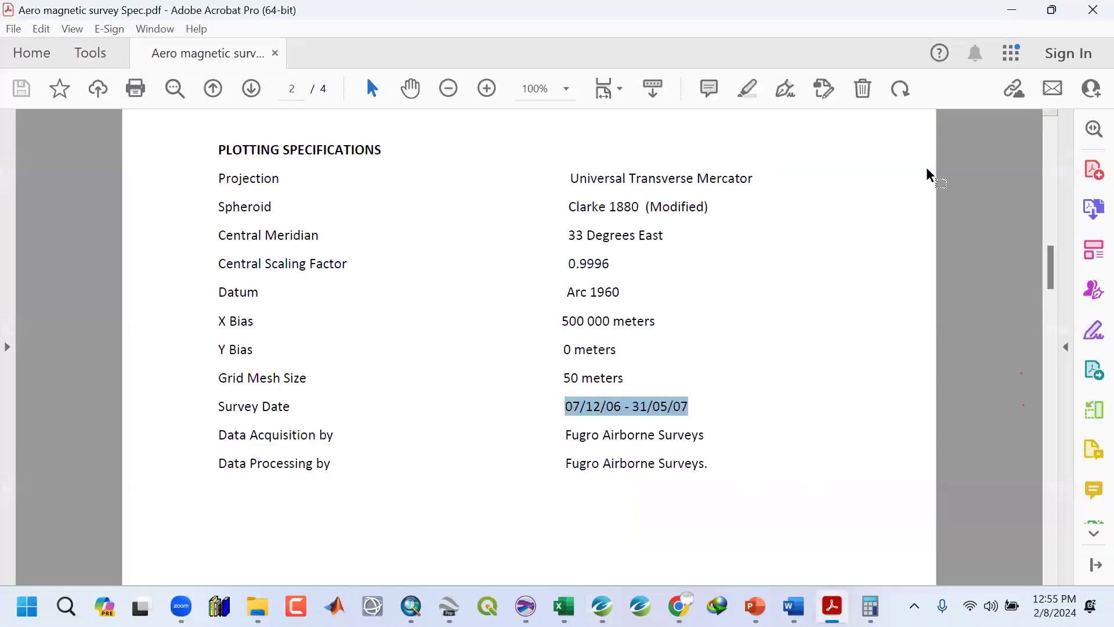
{"action": "left_click", "coordinate": [1010, 12]}
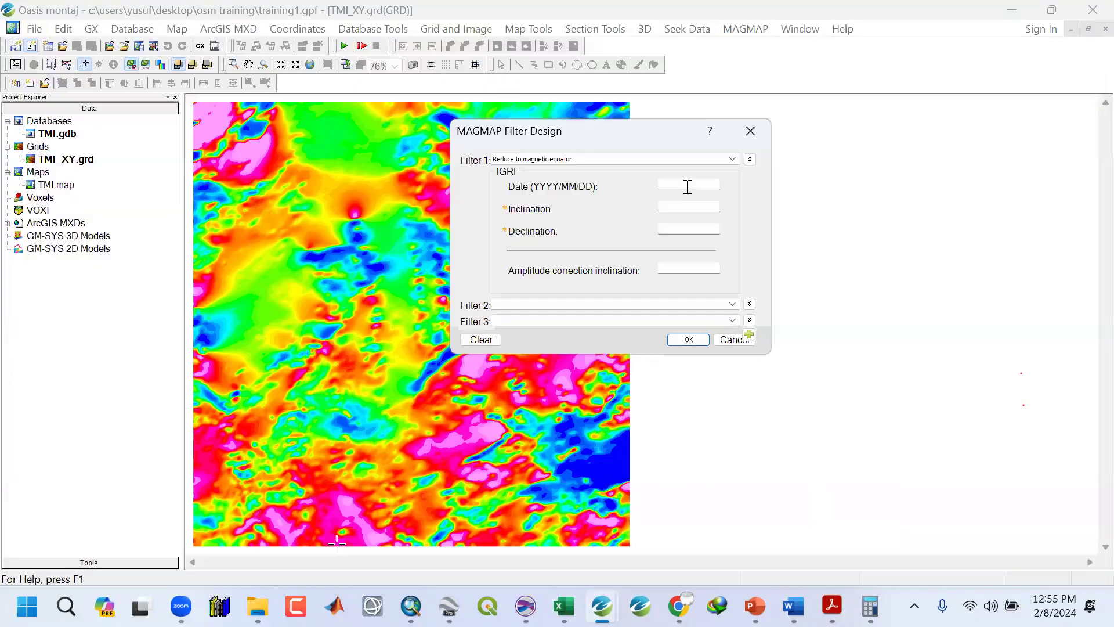
{"action": "left_click", "coordinate": [689, 183]}
{"action": "type", "text": "2007/01/01"}
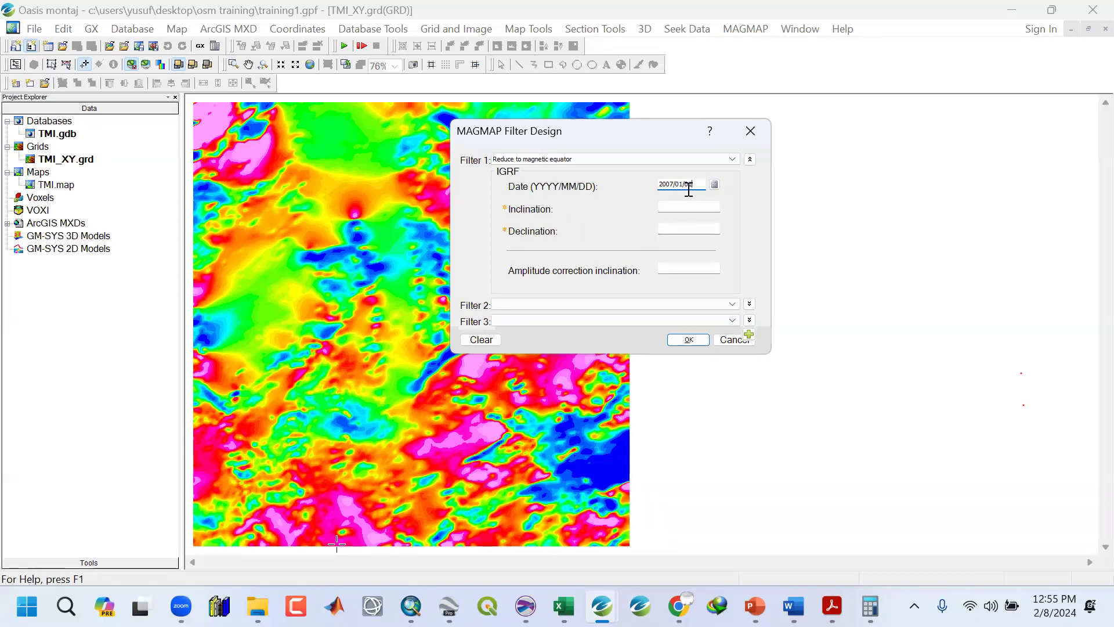
{"action": "left_click", "coordinate": [714, 186]}
Confirm the filter design and run the MAGMAP processing to create the RTE_XY grid.
{"action": "left_click", "coordinate": [689, 207]}
{"action": "key", "text": "Tab"}
{"action": "left_click", "coordinate": [687, 204]}
{"action": "left_click", "coordinate": [684, 265]}
{"action": "left_click", "coordinate": [684, 339]}
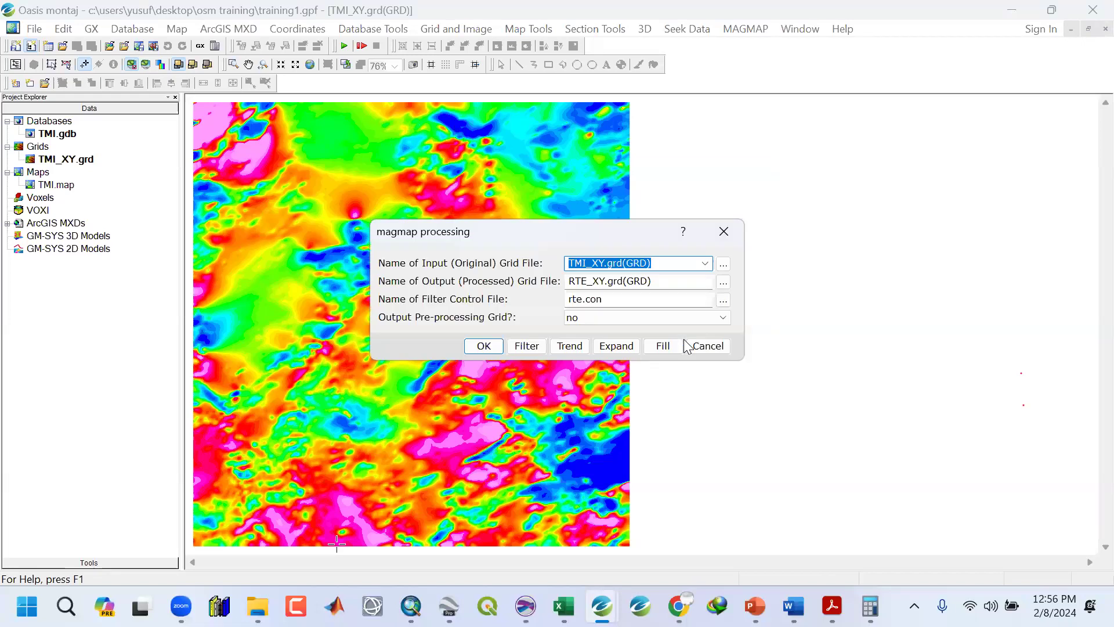
{"action": "left_click", "coordinate": [483, 347]}
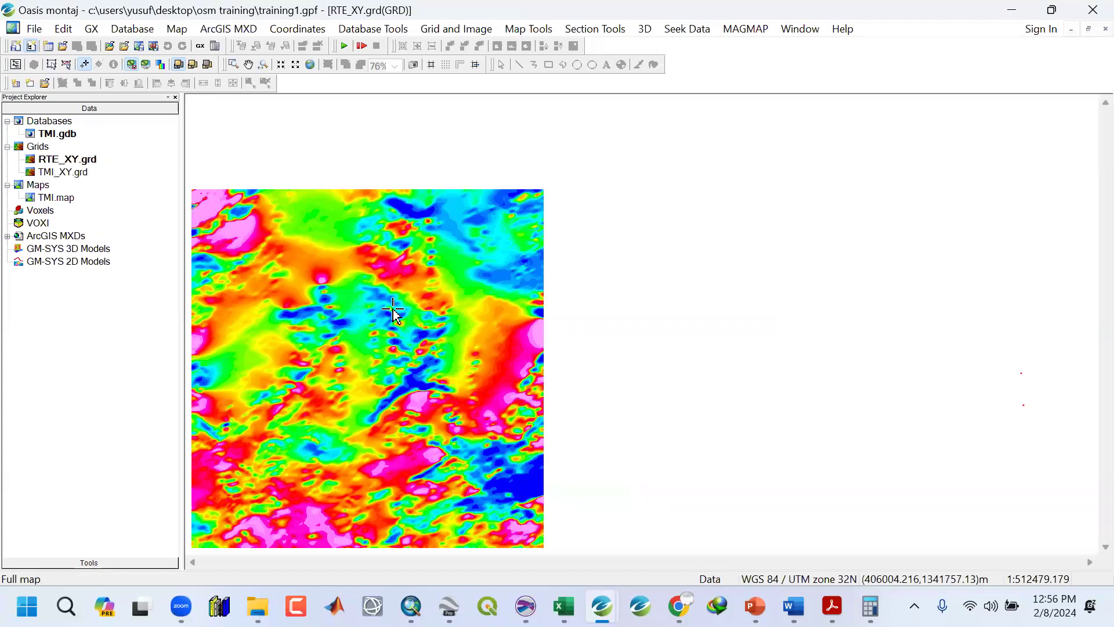
Close all open document windows.
{"action": "scroll", "coordinate": [383, 267], "scroll_direction": "up", "scroll_amount": 1}
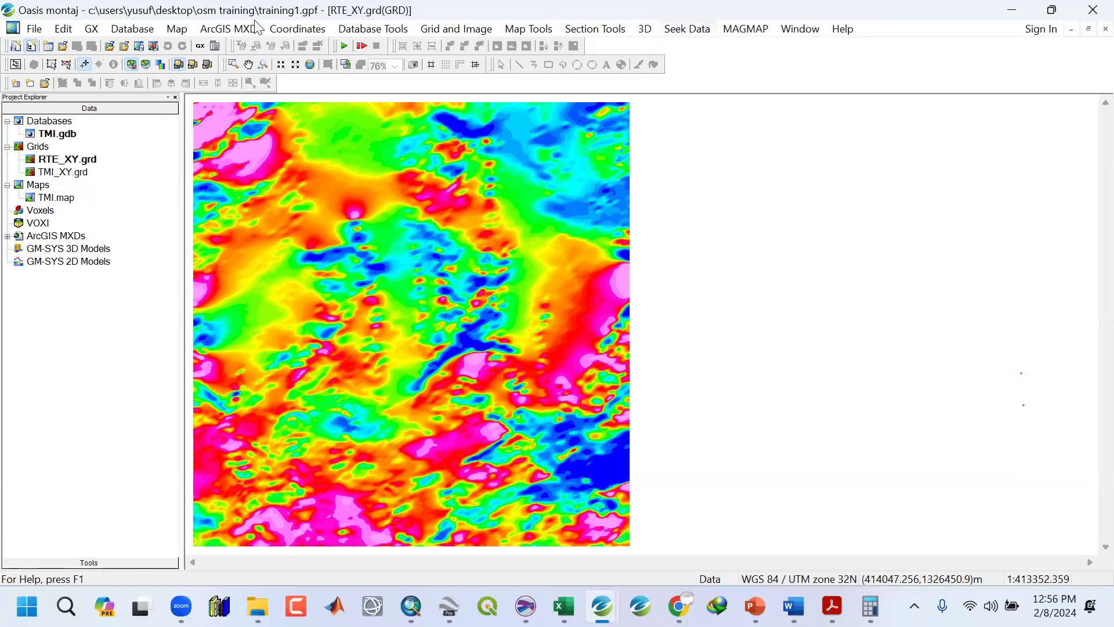
{"action": "left_click", "coordinate": [34, 28]}
{"action": "left_click", "coordinate": [218, 86]}
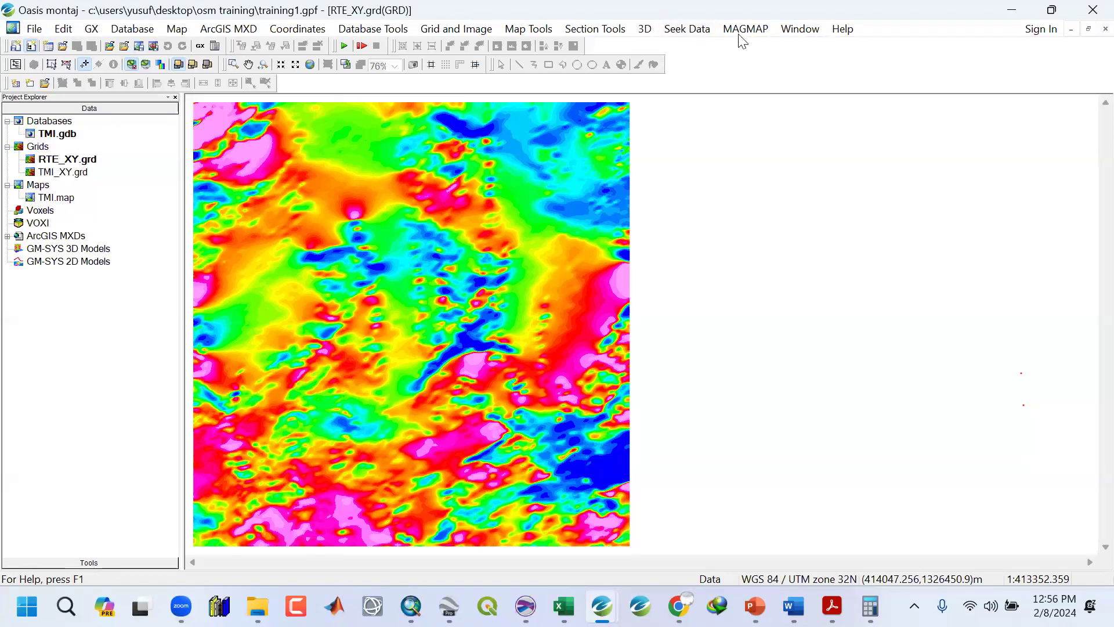
{"action": "left_click", "coordinate": [801, 30]}
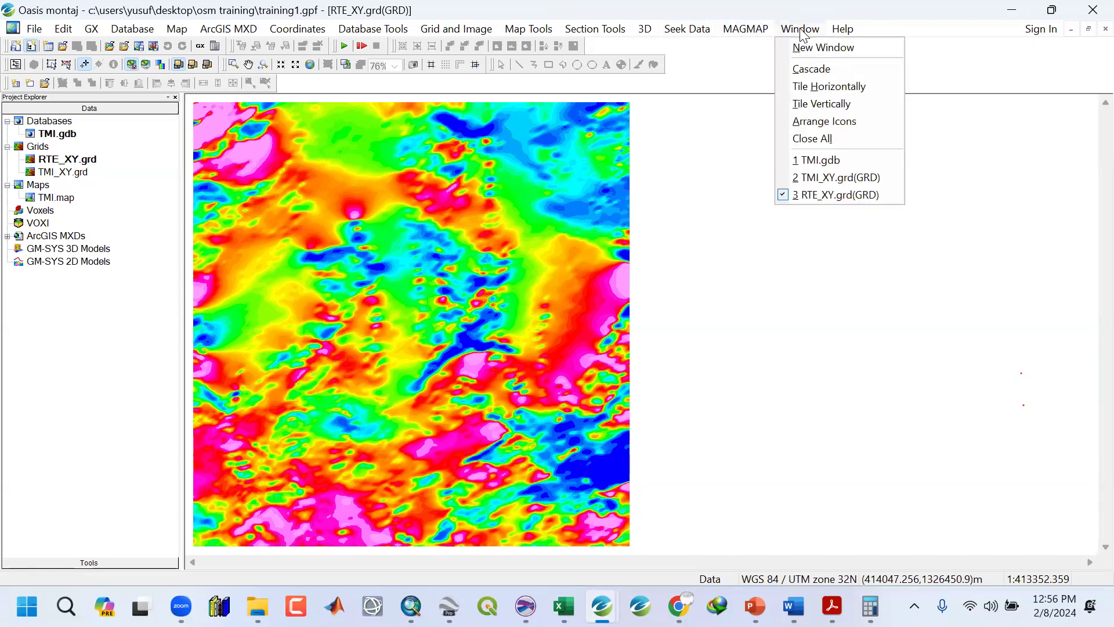
{"action": "left_click", "coordinate": [816, 144]}
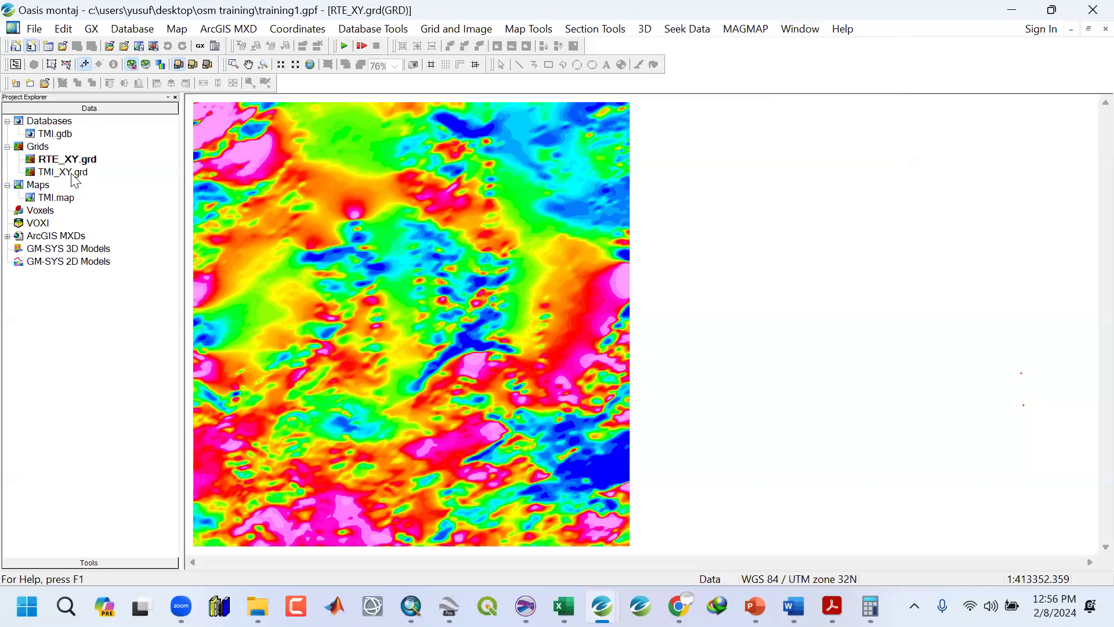
Open TMI_XY.grd and display it side by side with RTE_XY.grd.
{"action": "left_click", "coordinate": [72, 175]}
{"action": "double_click", "coordinate": [72, 174]}
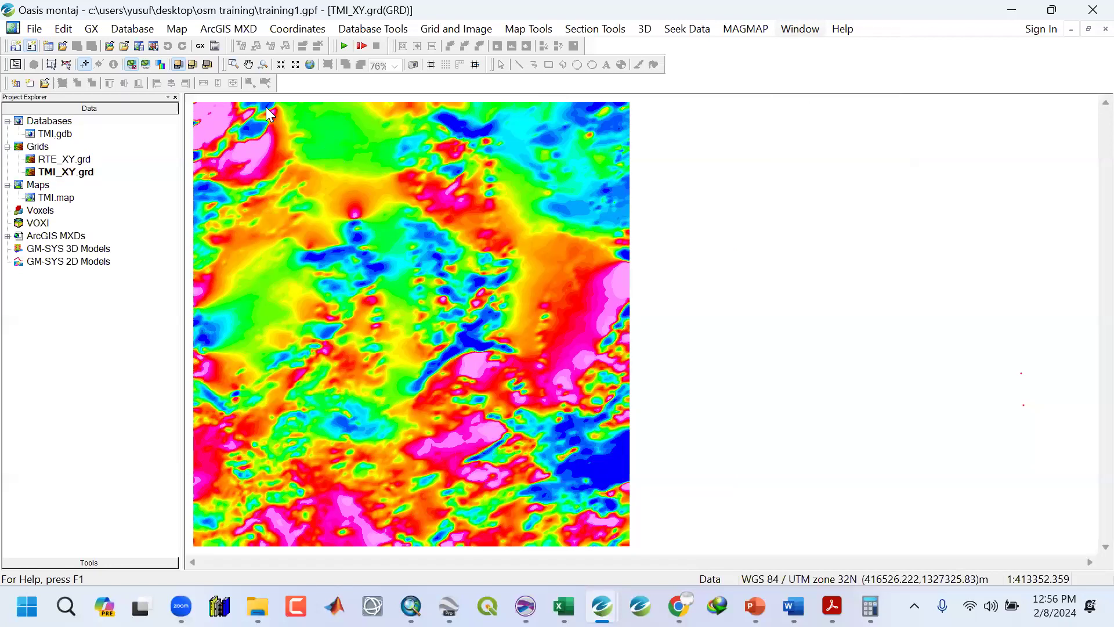
{"action": "left_click", "coordinate": [310, 63]}
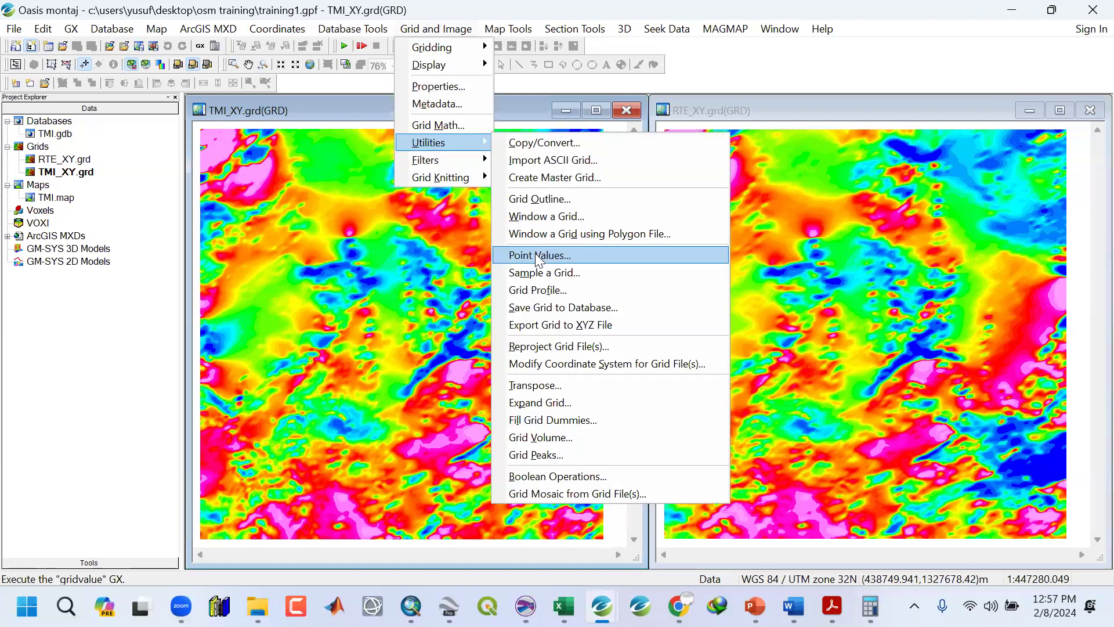
{"action": "left_click", "coordinate": [729, 69]}
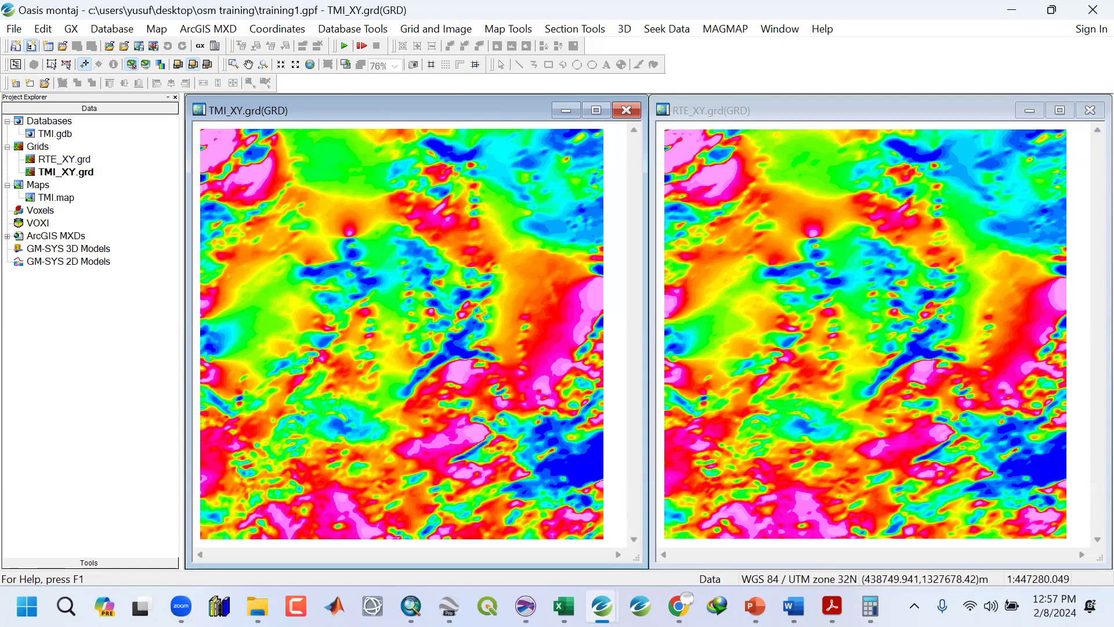
Start the Point Values utility with TMI_XY.grd as Grid 1 and RTE_XY.grd as Grid 2.
{"action": "left_click", "coordinate": [563, 606]}
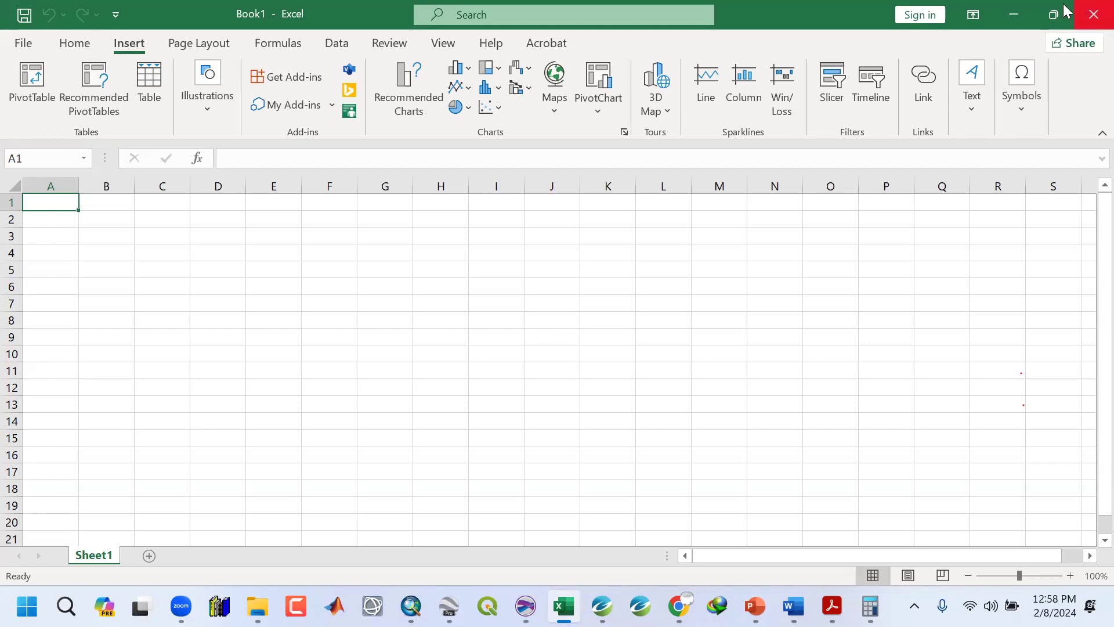
{"action": "left_click", "coordinate": [1017, 14]}
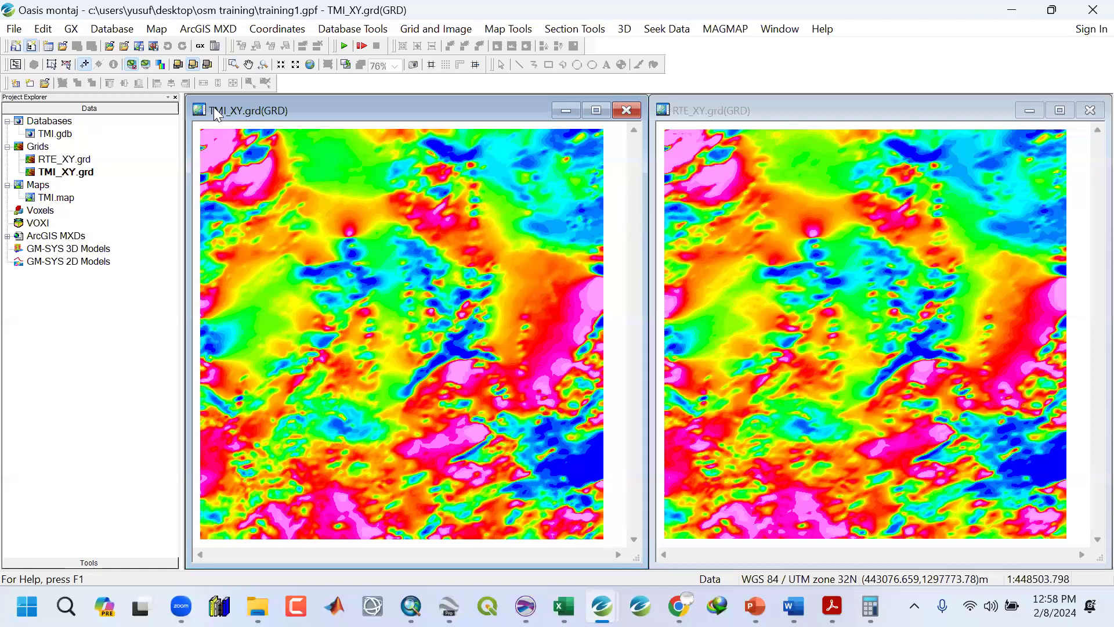
{"action": "left_click", "coordinate": [436, 28]}
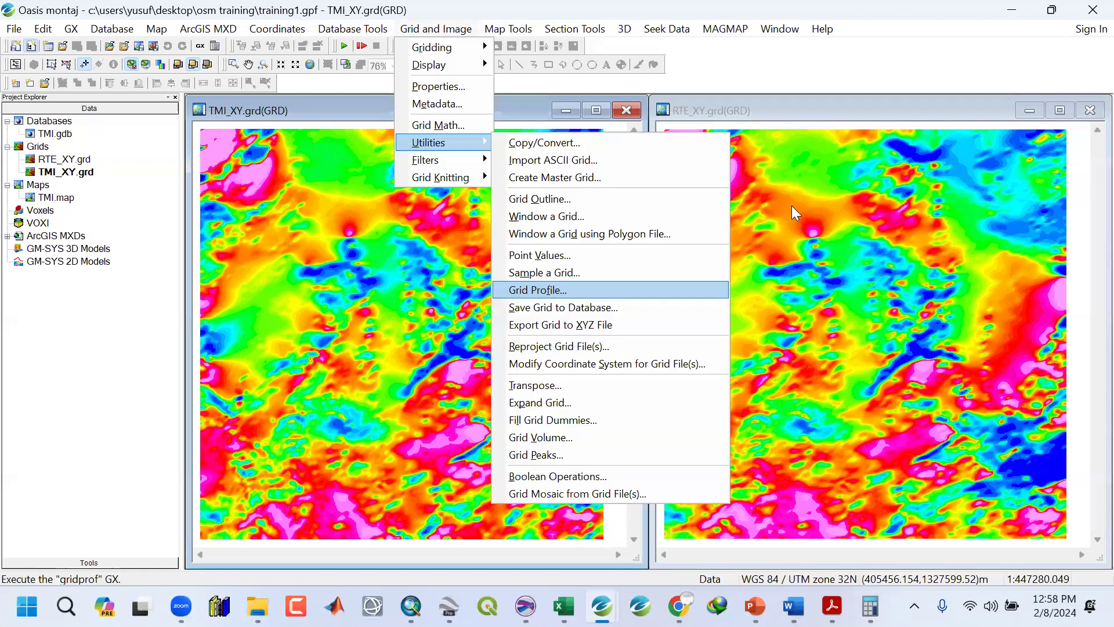
{"action": "left_click", "coordinate": [630, 254]}
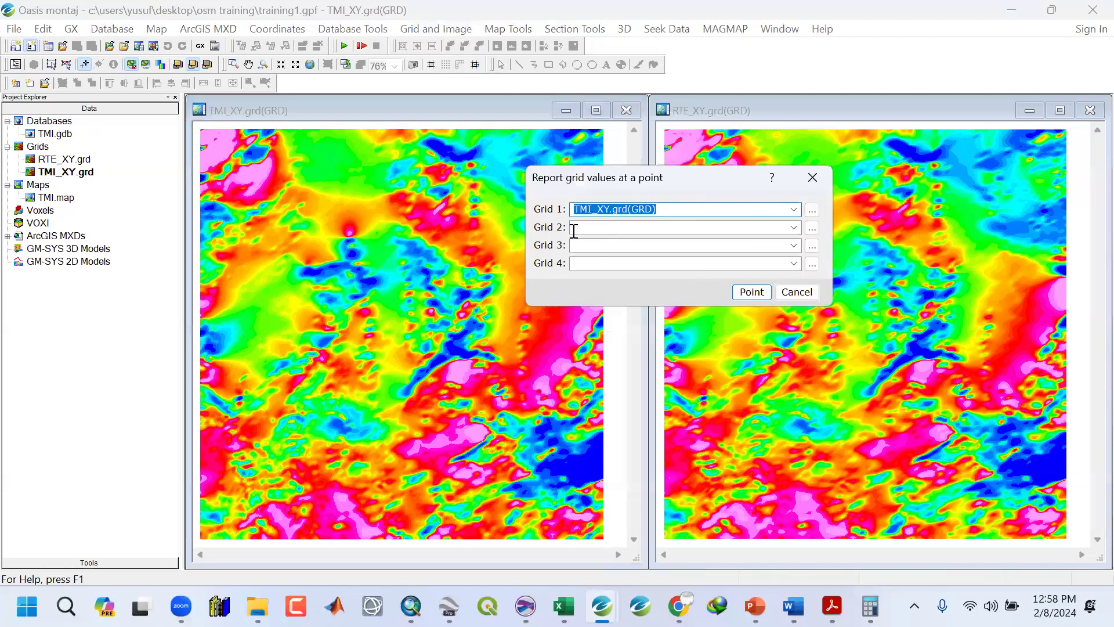
{"action": "left_click", "coordinate": [793, 228]}
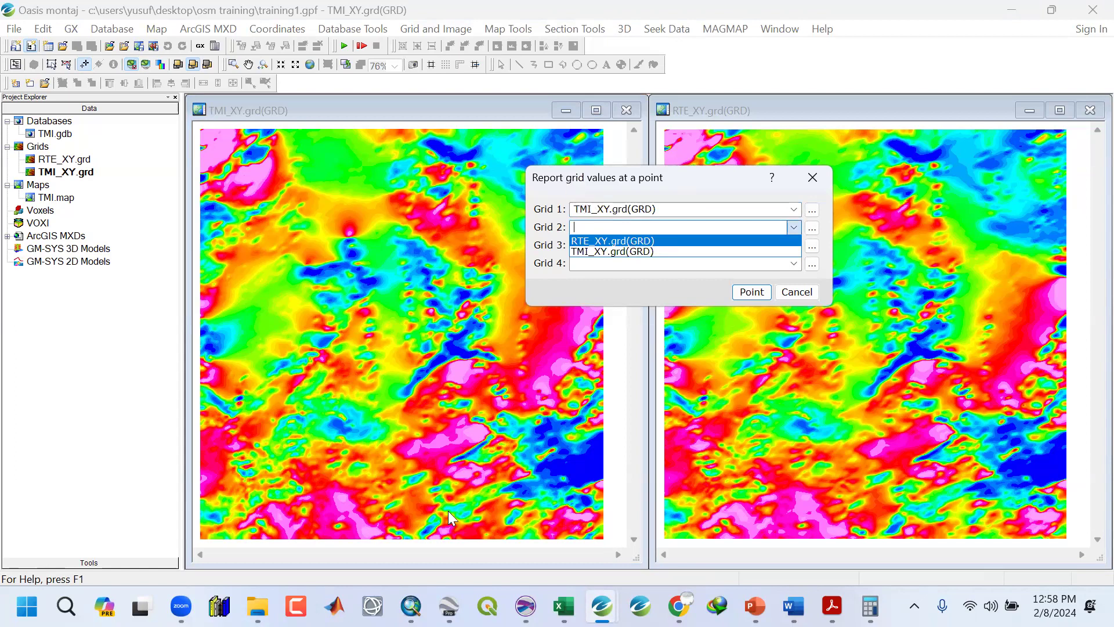
{"action": "key", "text": "Return"}
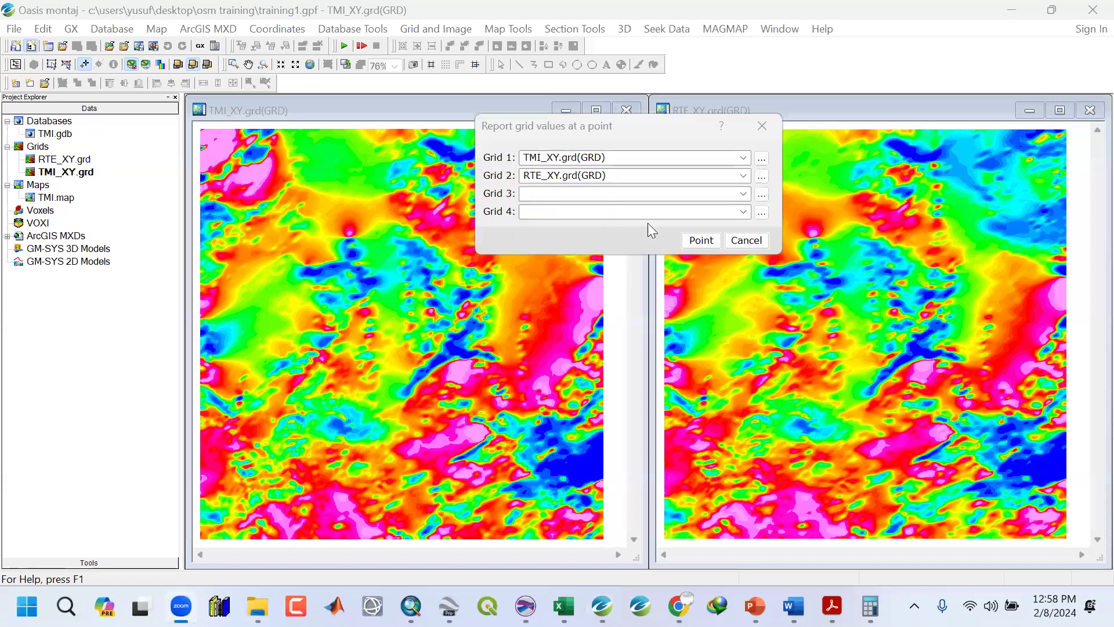
{"action": "left_click", "coordinate": [700, 240]}
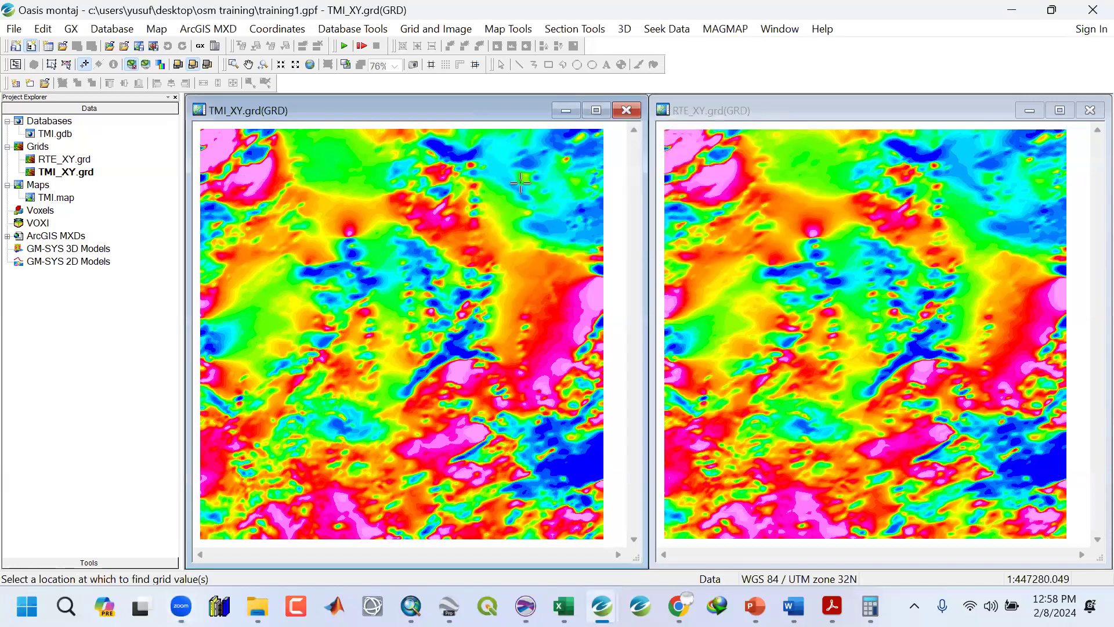
Pick several locations on the TMI grid to compare TMI_XY and RTE_XY values at each point.
{"action": "left_click", "coordinate": [252, 177]}
{"action": "left_click_drag", "start_coordinate": [499, 214], "coordinate": [361, 167]}
{"action": "left_click_drag", "start_coordinate": [381, 232], "coordinate": [368, 252]}
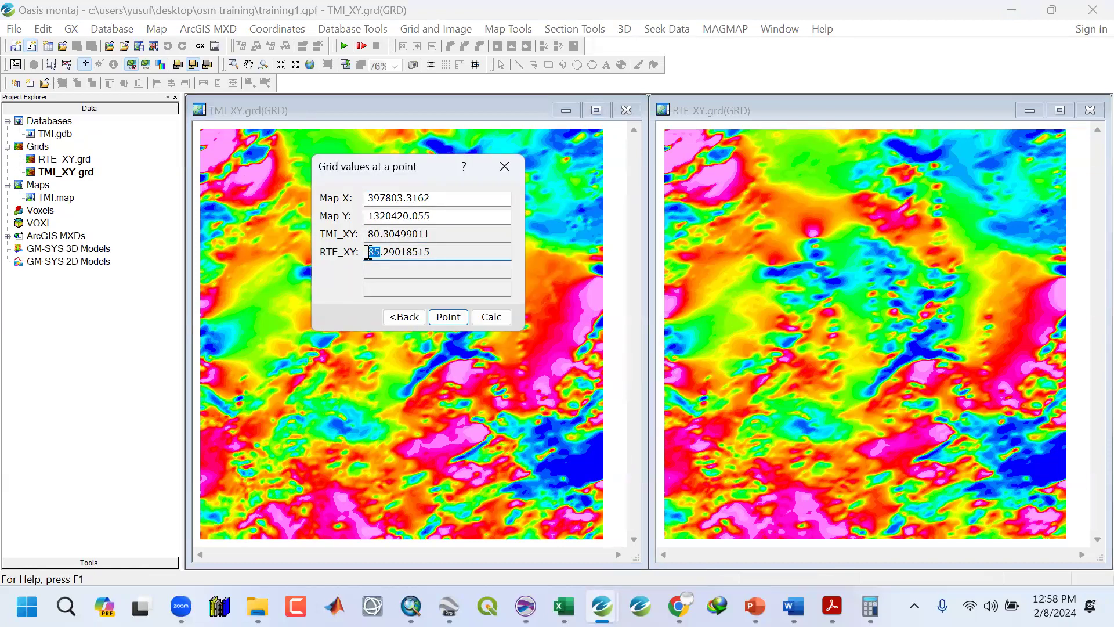
{"action": "left_click", "coordinate": [450, 317]}
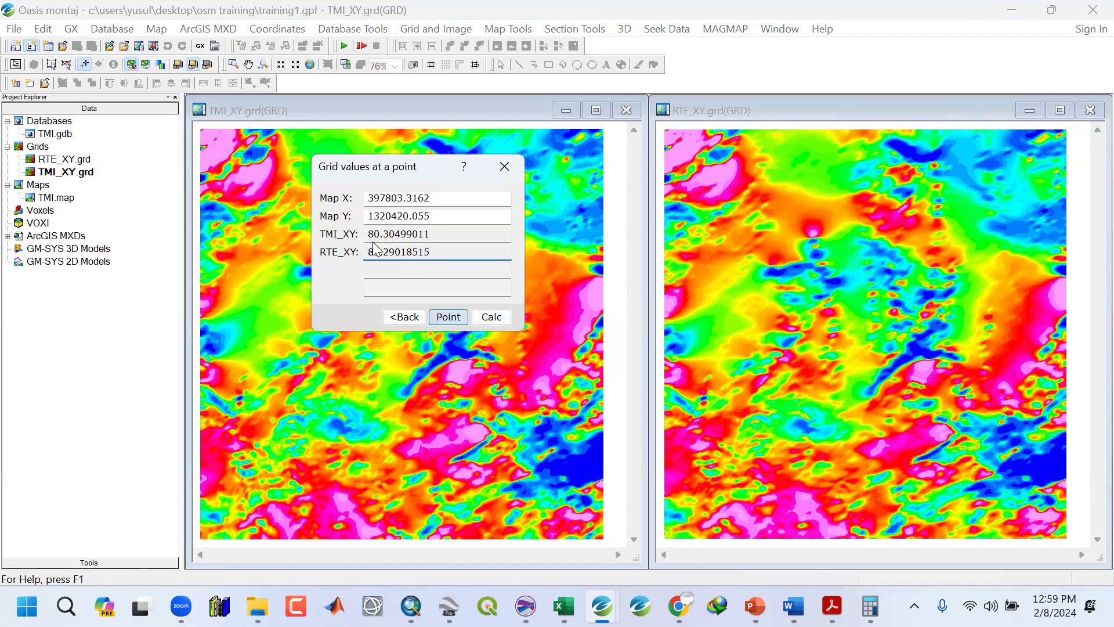
{"action": "left_click_drag", "start_coordinate": [374, 236], "coordinate": [405, 237]}
{"action": "left_click", "coordinate": [441, 317]}
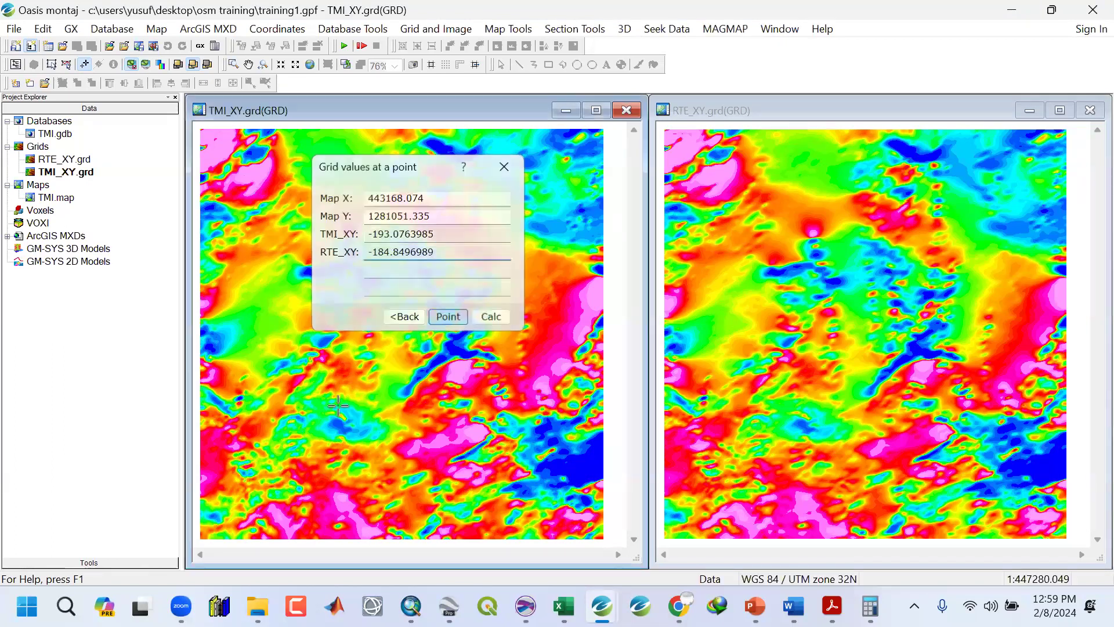
{"action": "left_click", "coordinate": [257, 323]}
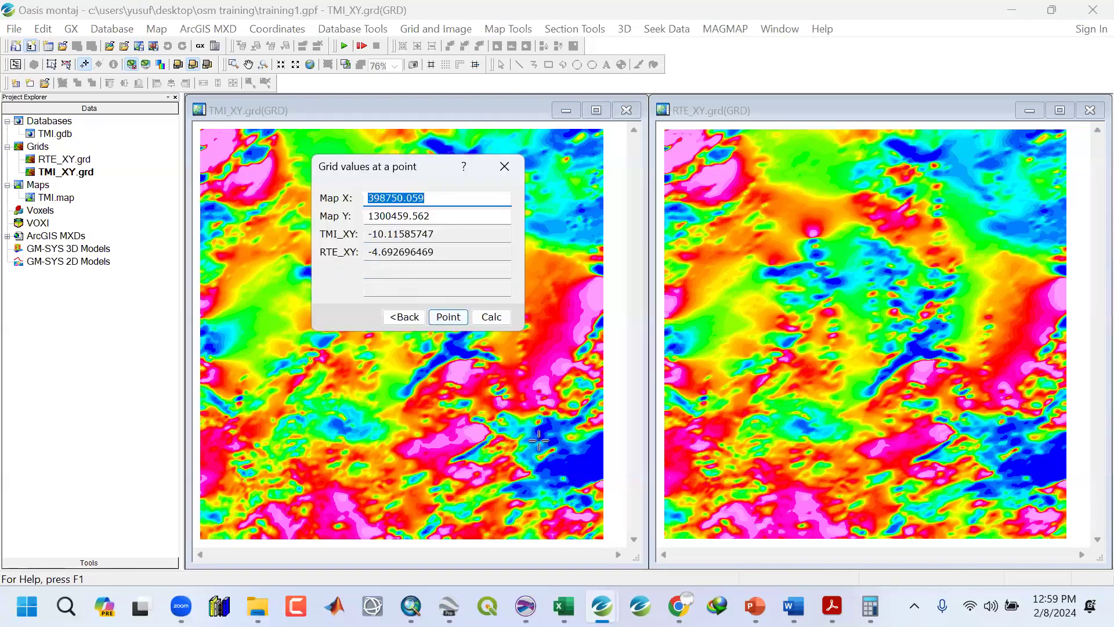
{"action": "left_click", "coordinate": [513, 221]}
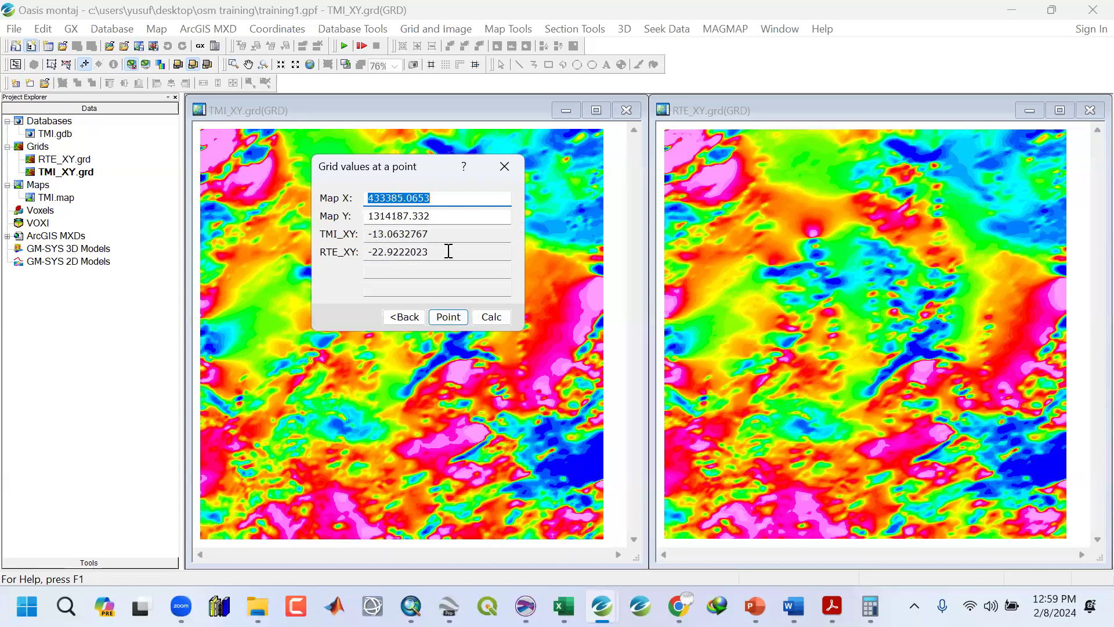
Pick one more location to compare grid values, close the Point Values utility, and close both grid windows saving map changes.
{"action": "left_click", "coordinate": [447, 318]}
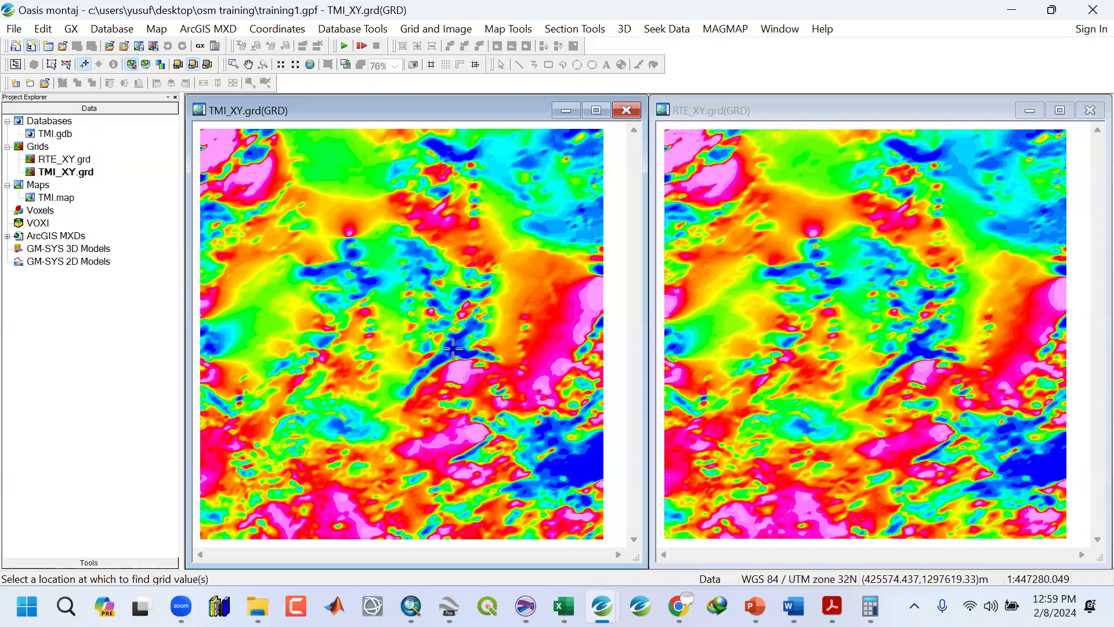
{"action": "double_click", "coordinate": [372, 247]}
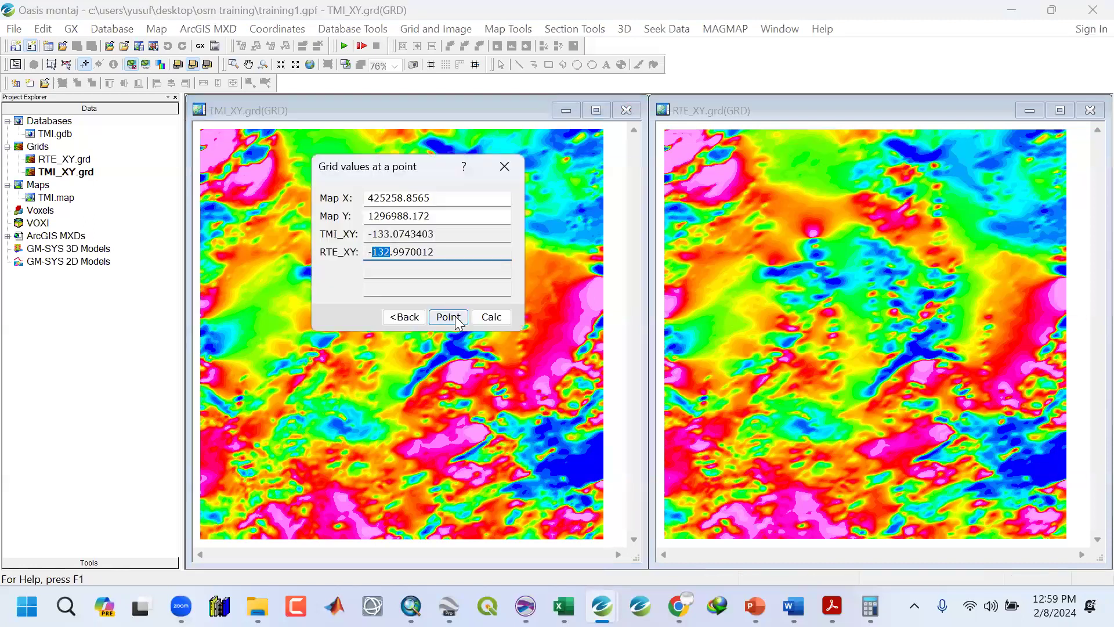
{"action": "left_click", "coordinate": [504, 166]}
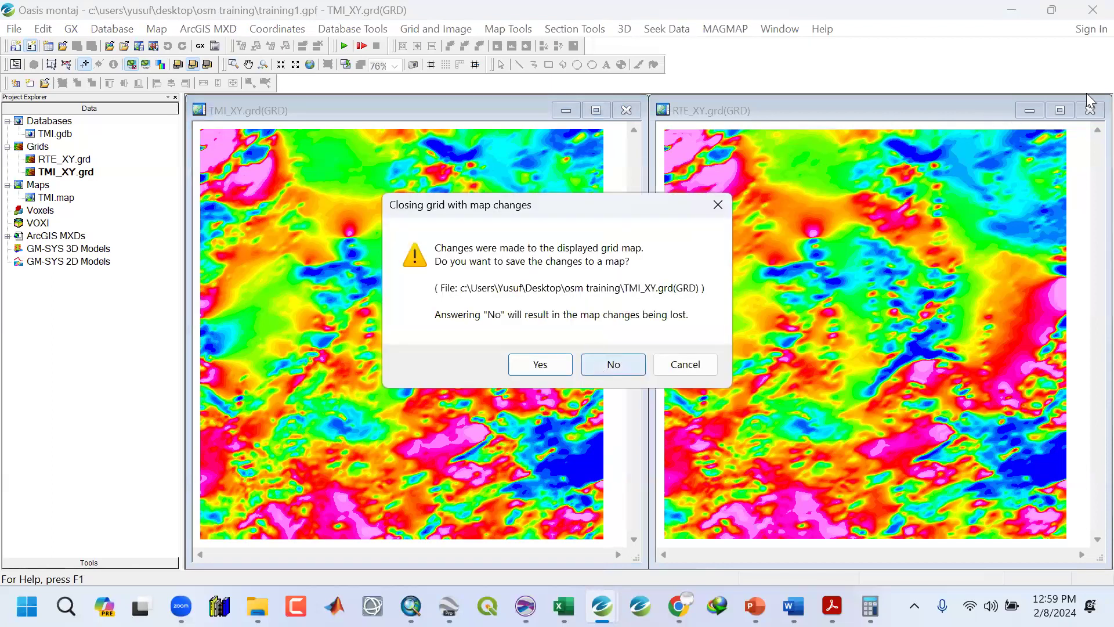
{"action": "key", "text": "Return"}
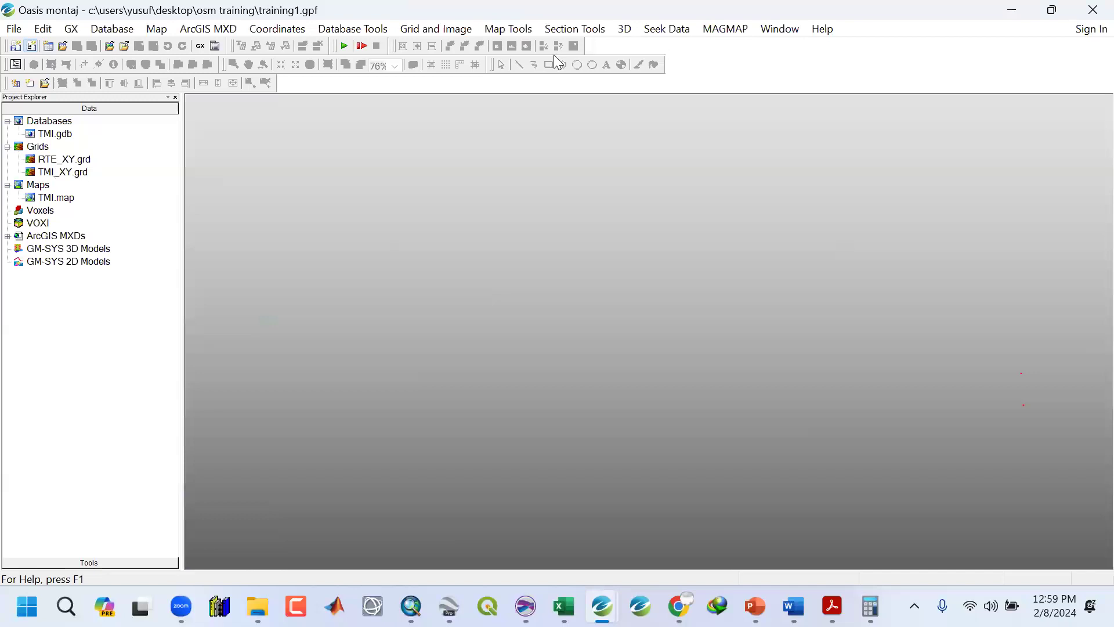
{"action": "left_click", "coordinate": [713, 29]}
{"action": "left_click", "coordinate": [715, 49]}
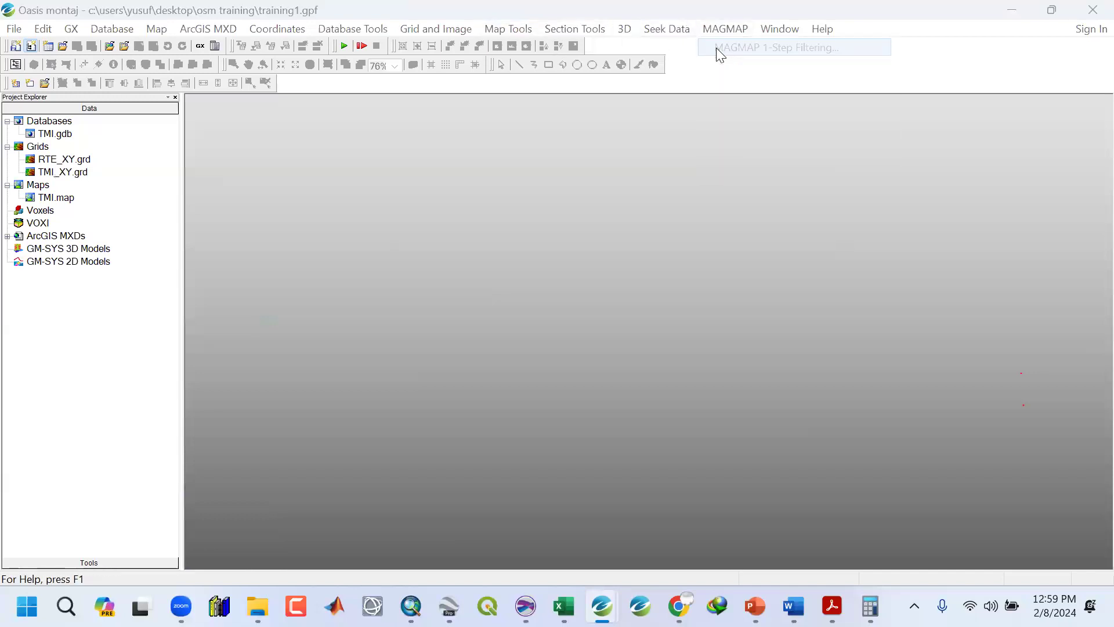
{"action": "left_click", "coordinate": [537, 346]}
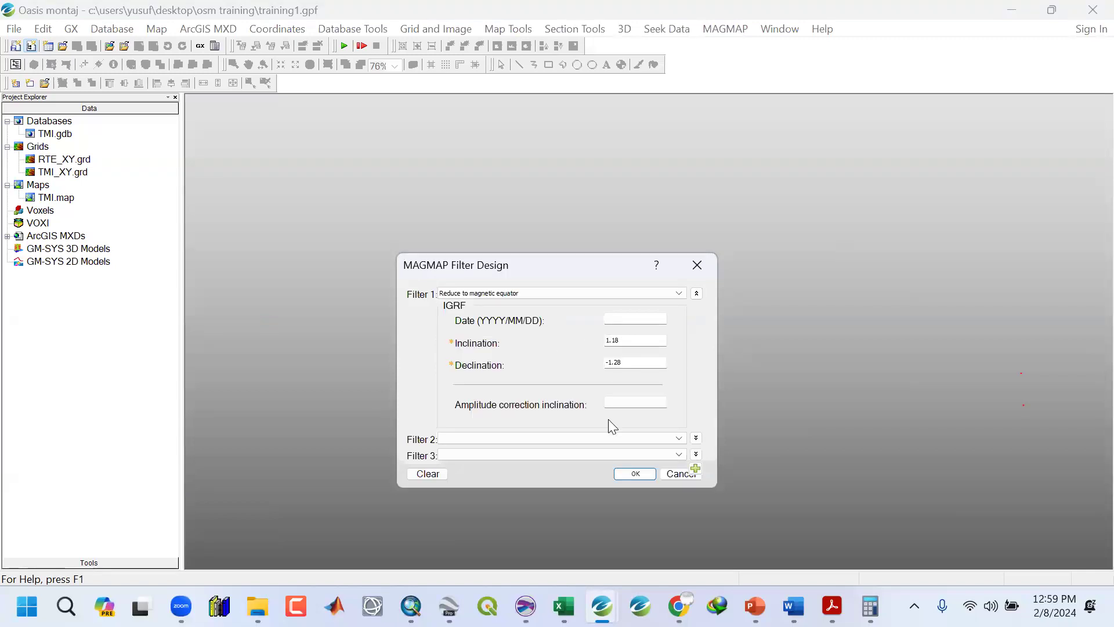
{"action": "left_click", "coordinate": [621, 403]}
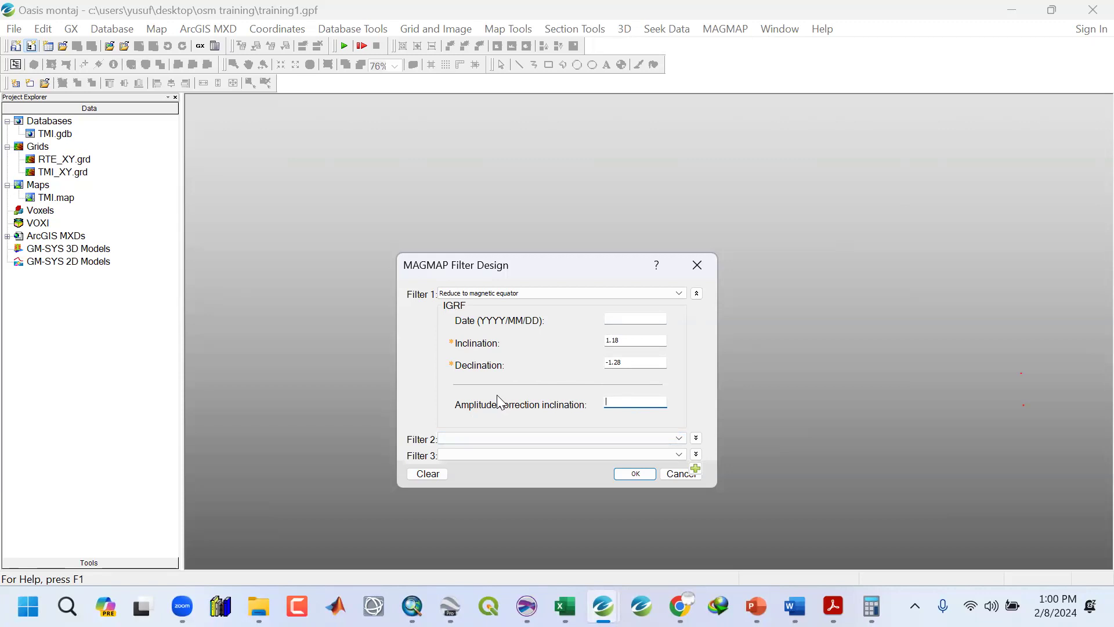
{"action": "type", "text": "34"}
{"action": "left_click", "coordinate": [703, 268]}
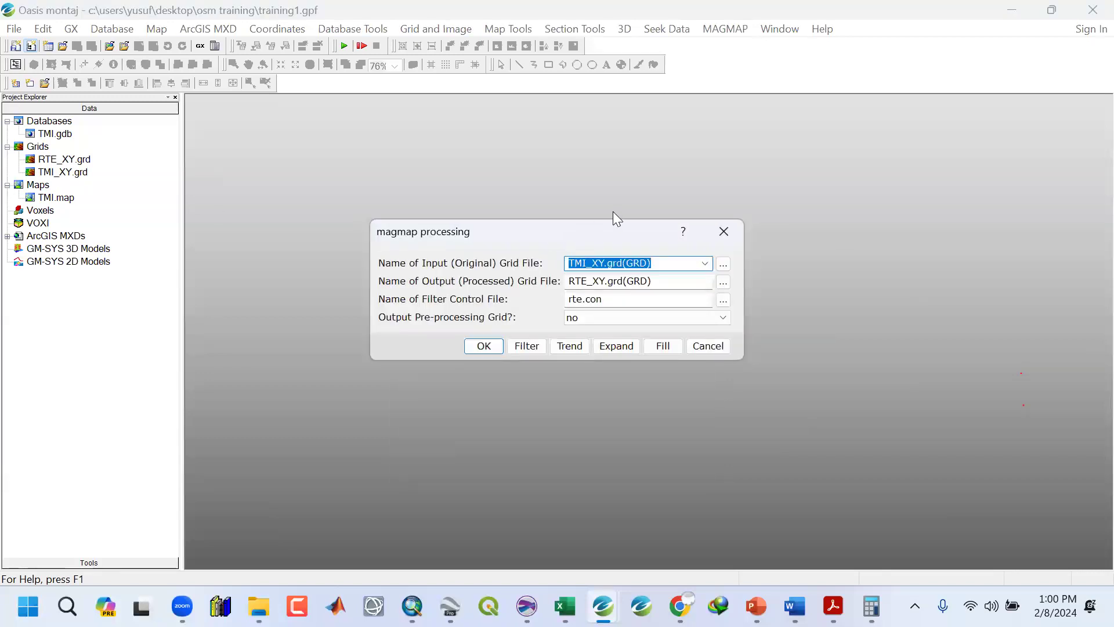
{"action": "left_click", "coordinate": [730, 236]}
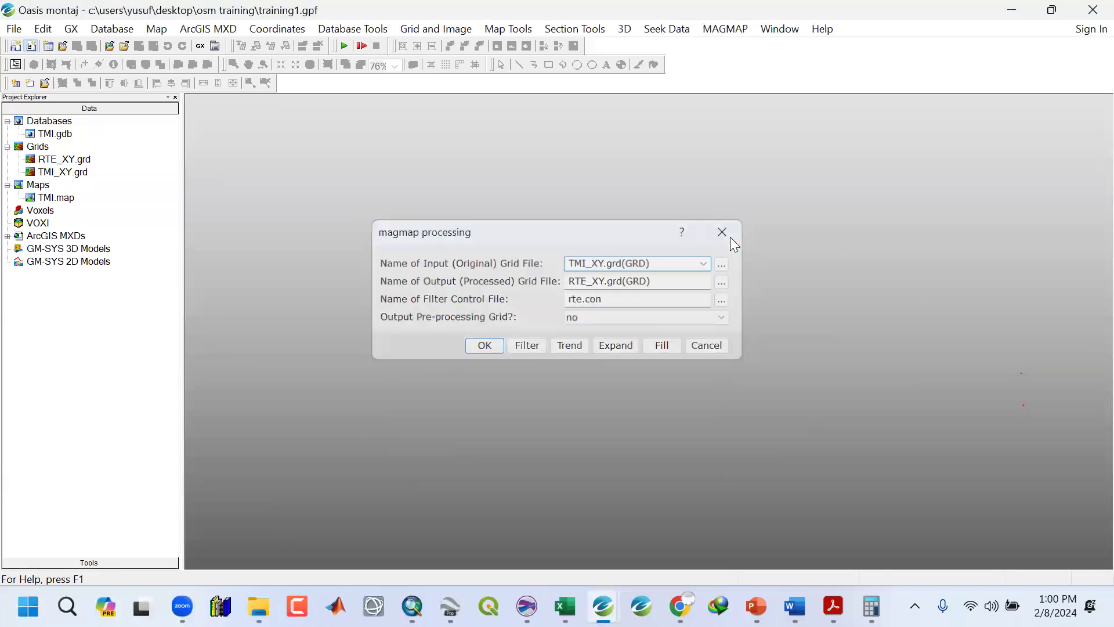
Open RTE_XY.grd and remove TMI_XY.grd from the project.
{"action": "left_click", "coordinate": [64, 160]}
{"action": "double_click", "coordinate": [64, 160]}
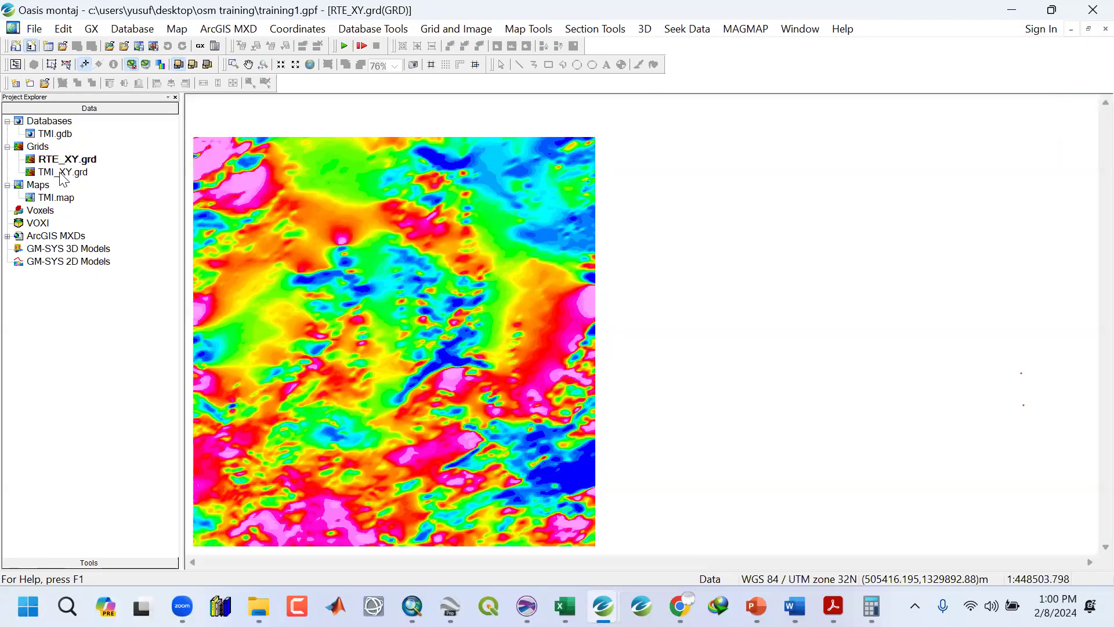
{"action": "right_click", "coordinate": [62, 173]}
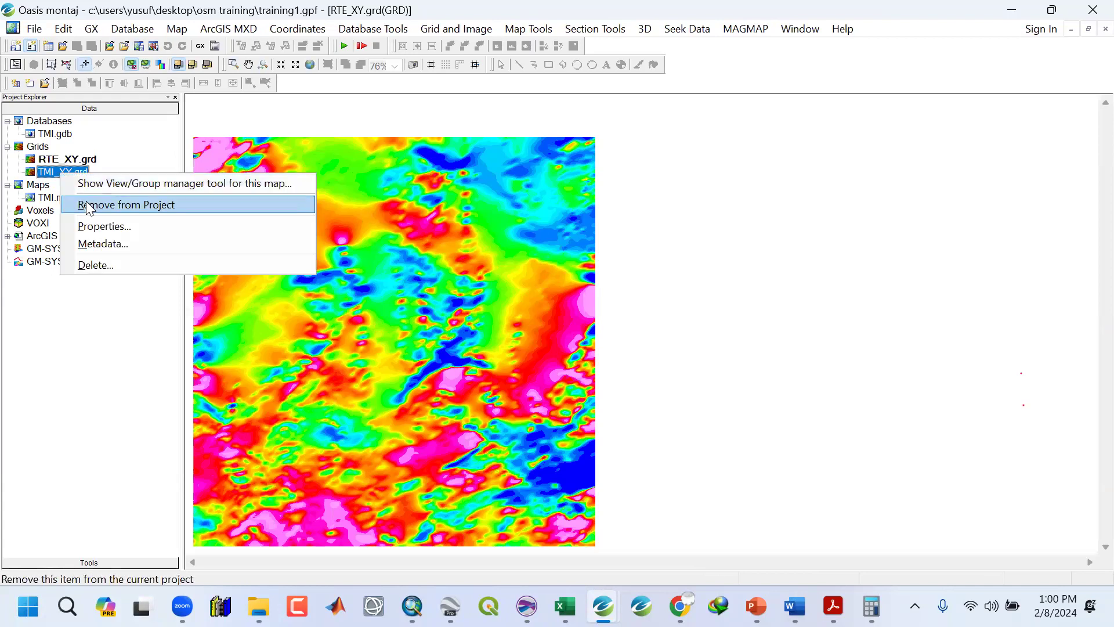
{"action": "left_click", "coordinate": [122, 204]}
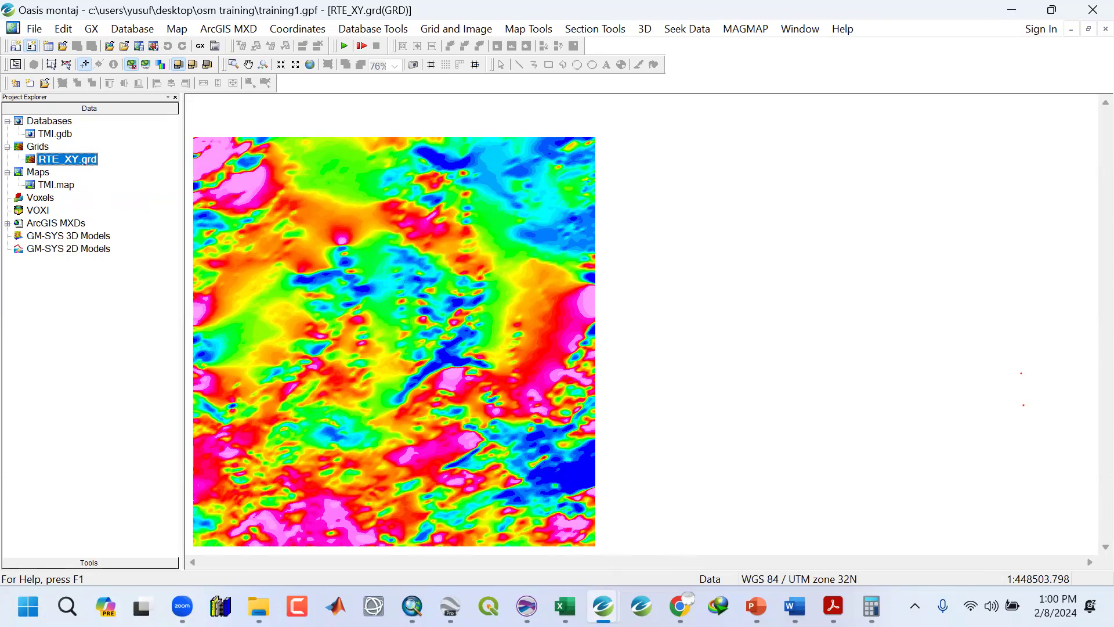
View the TMI.jpg total magnetic intensity map in the OSM Training Images folder for reference.
{"action": "left_click", "coordinate": [259, 606]}
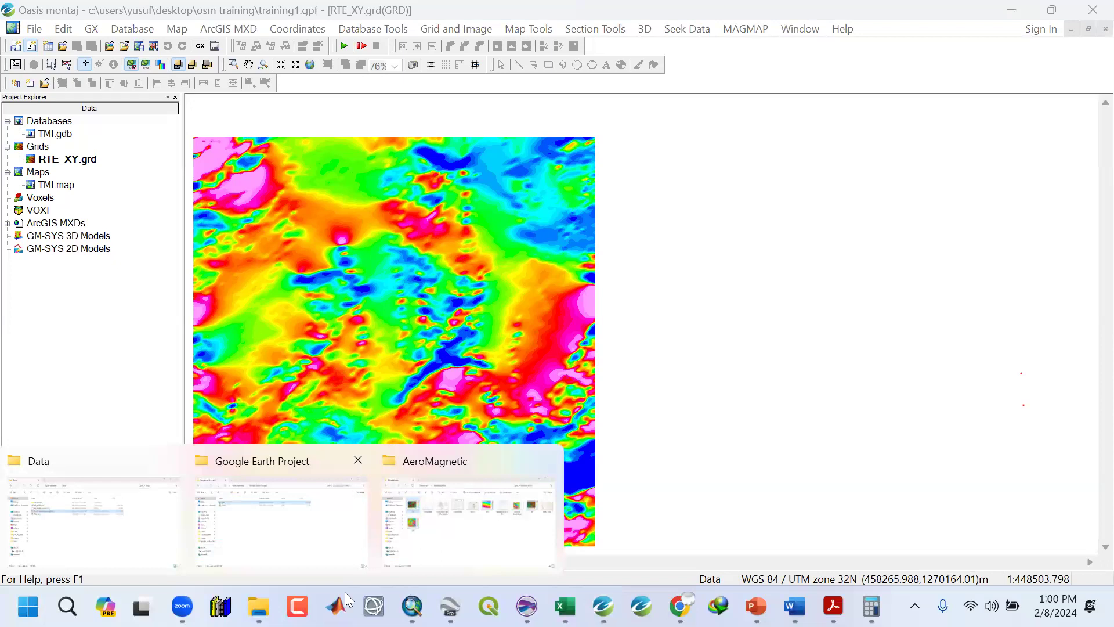
{"action": "left_click", "coordinate": [281, 511]}
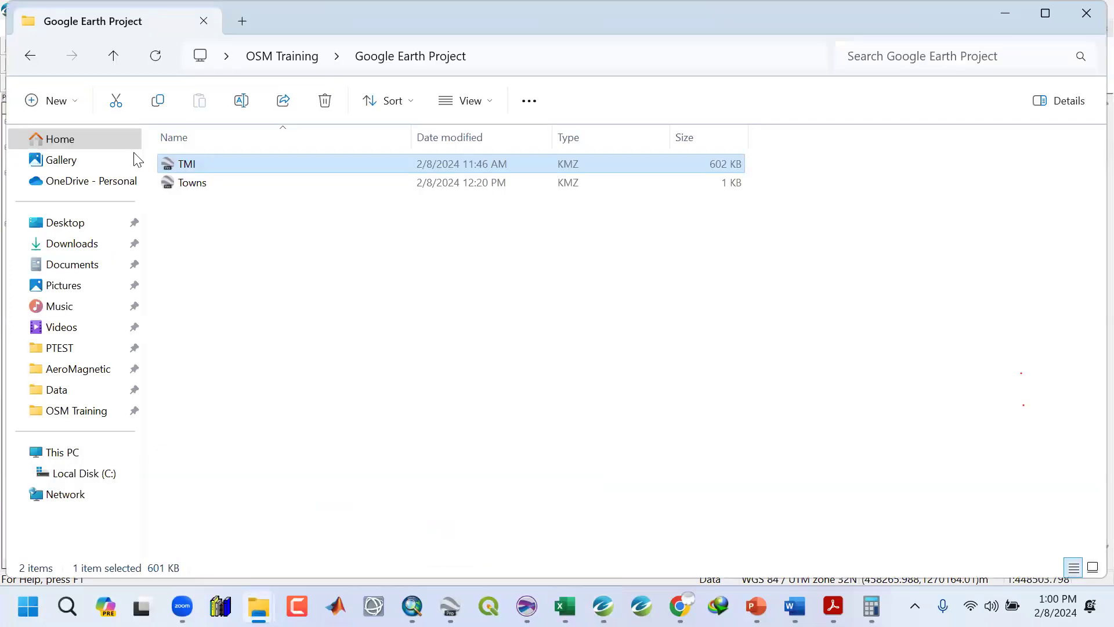
{"action": "left_click", "coordinate": [119, 58]}
{"action": "double_click", "coordinate": [202, 219]}
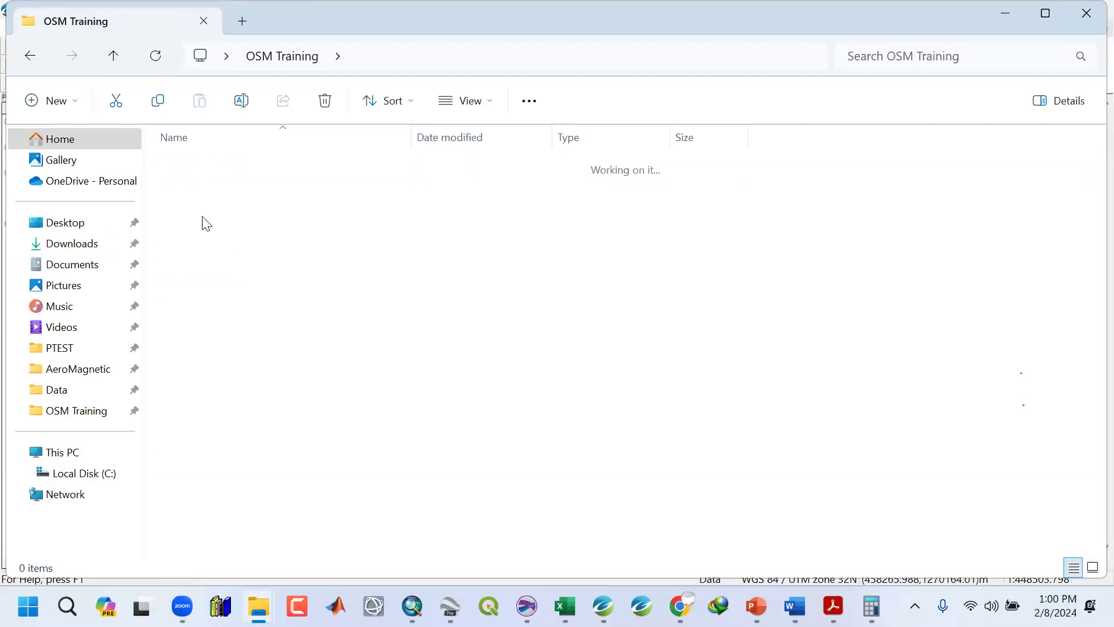
{"action": "double_click", "coordinate": [194, 185]}
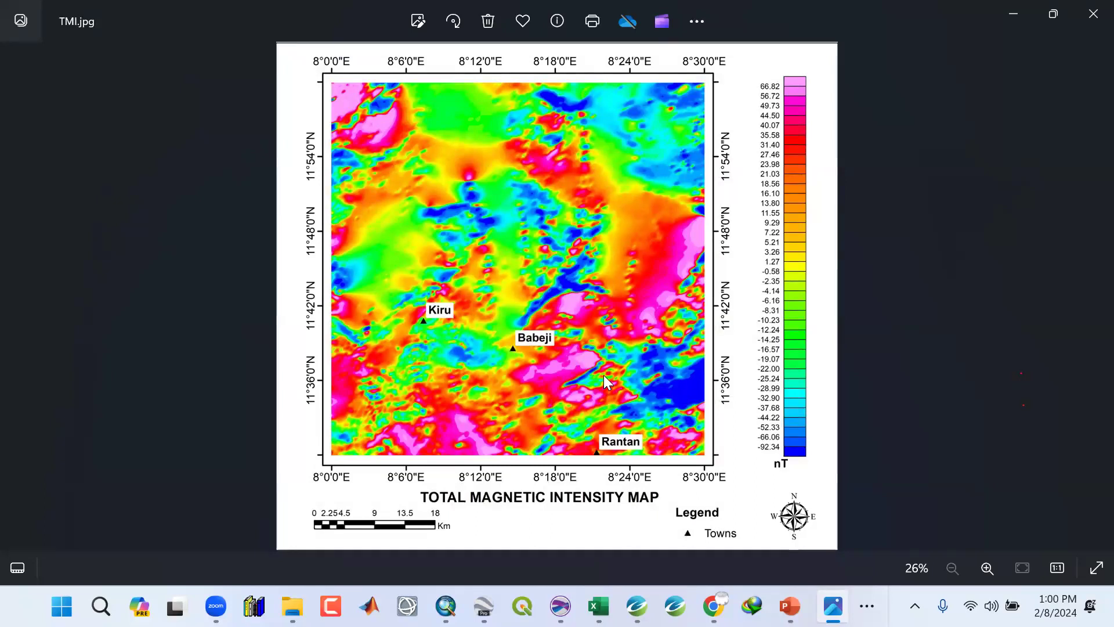
{"action": "left_click", "coordinate": [1094, 13]}
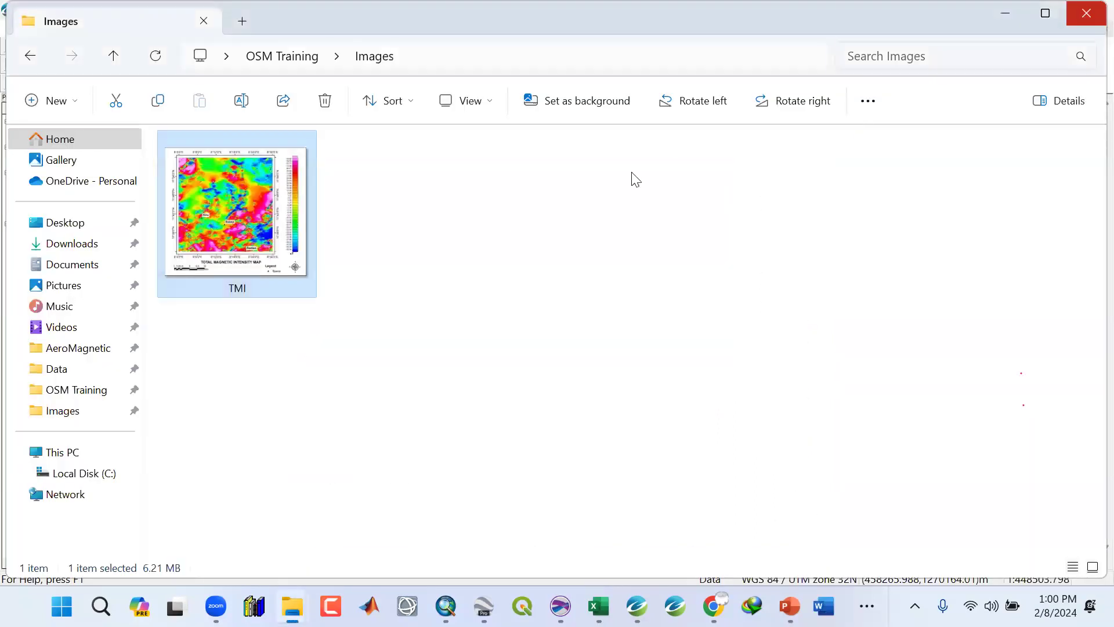
{"action": "left_click", "coordinate": [1004, 13]}
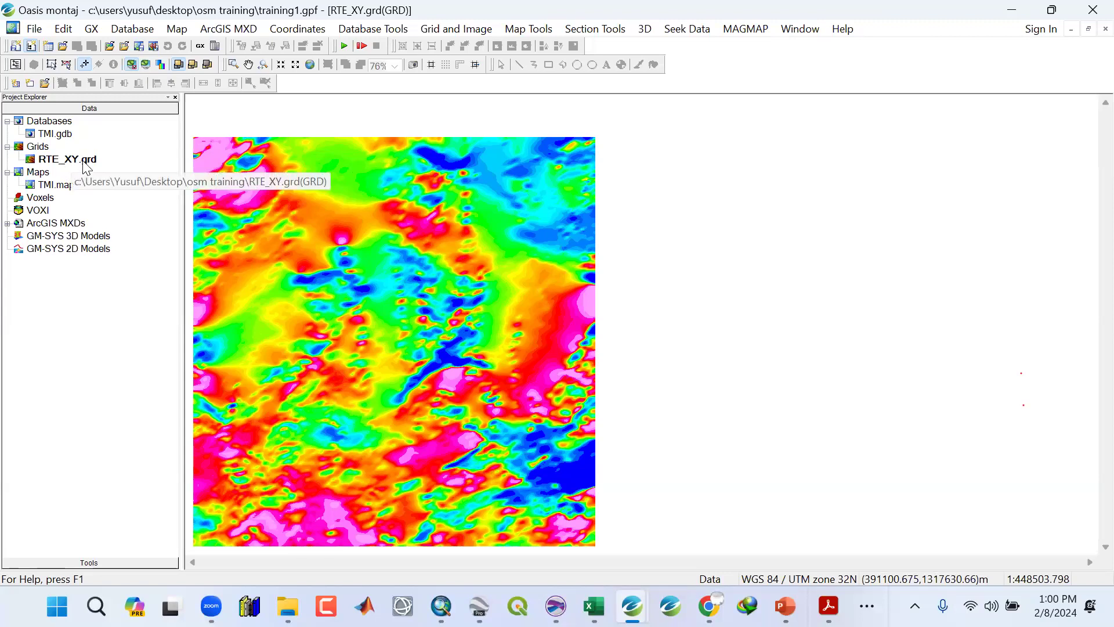
Open the TMI.gdb database and return to the RTE_XY.grd grid.
{"action": "left_click", "coordinate": [56, 137]}
{"action": "double_click", "coordinate": [55, 137]}
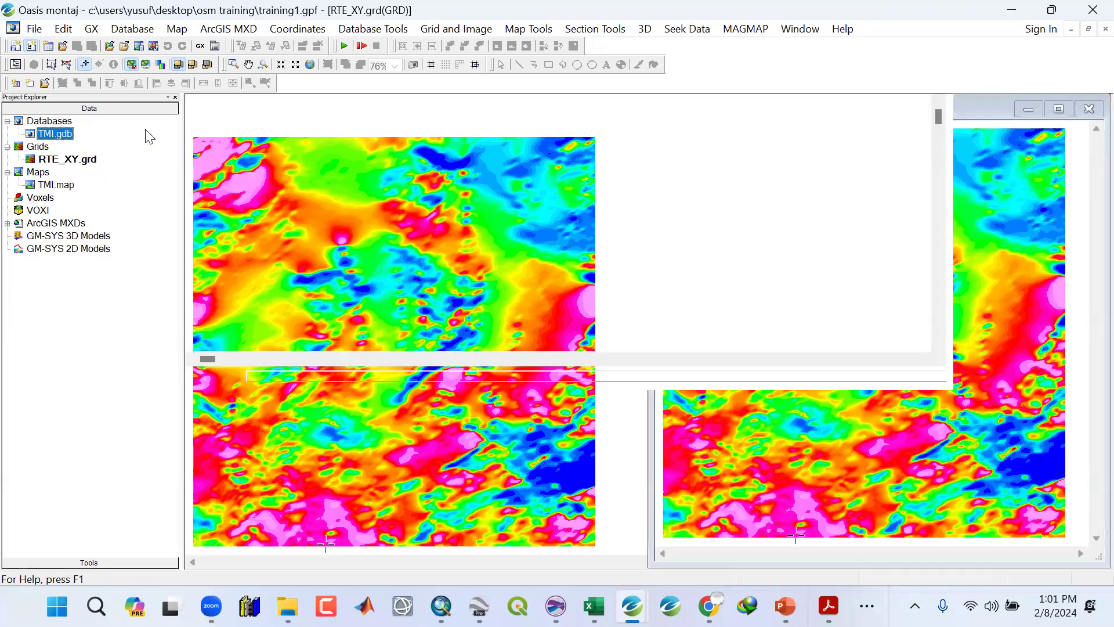
{"action": "double_click", "coordinate": [68, 163]}
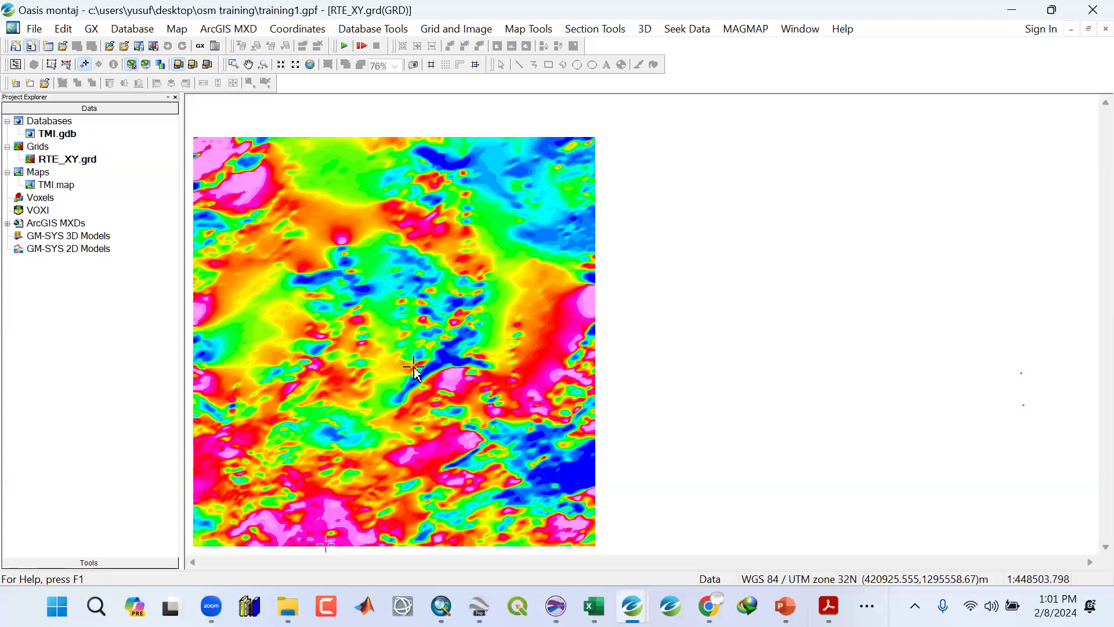
Create a new map named RTE.map using the data range scanned from RTE_XY.grd and a calculated scale.
{"action": "left_click", "coordinate": [177, 29]}
{"action": "left_click", "coordinate": [203, 47]}
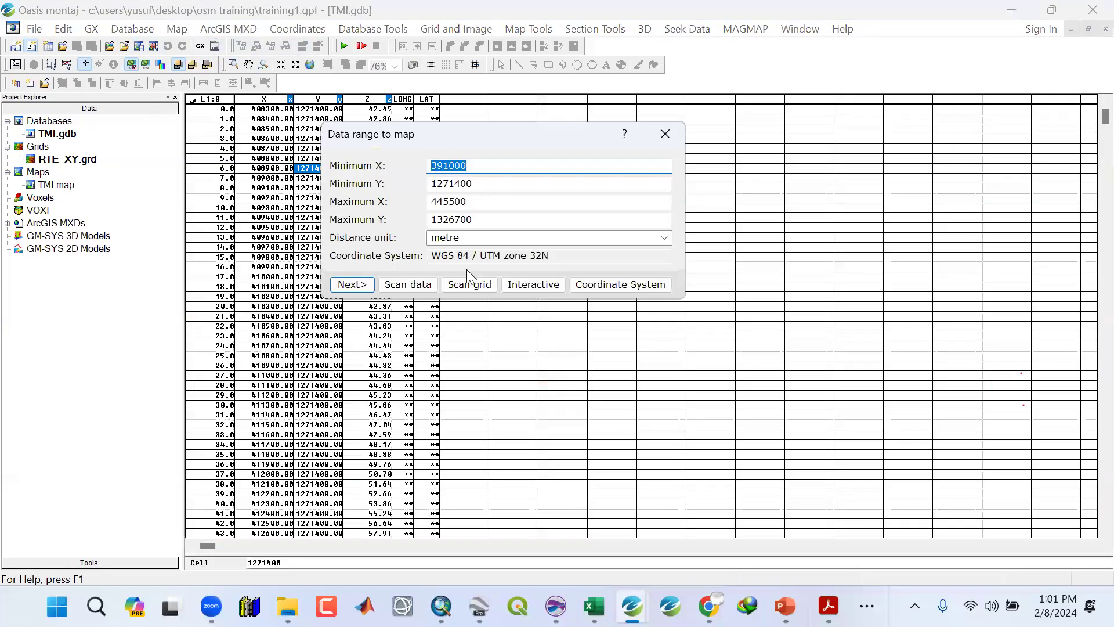
{"action": "left_click", "coordinate": [467, 286]}
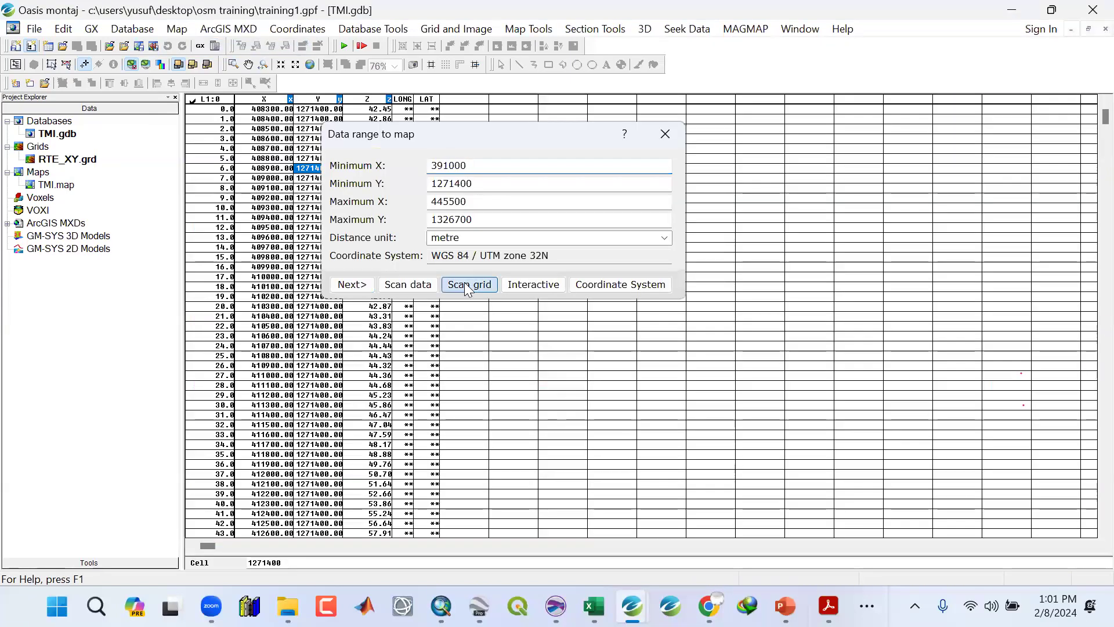
{"action": "left_click", "coordinate": [686, 291]}
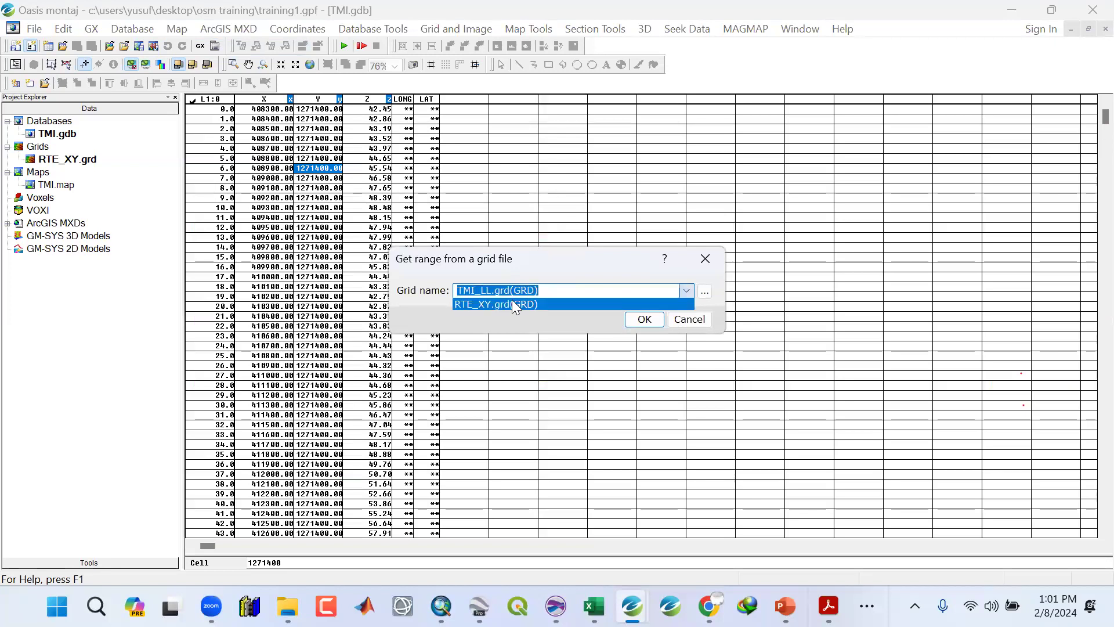
{"action": "left_click", "coordinate": [512, 304]}
{"action": "left_click", "coordinate": [644, 320]}
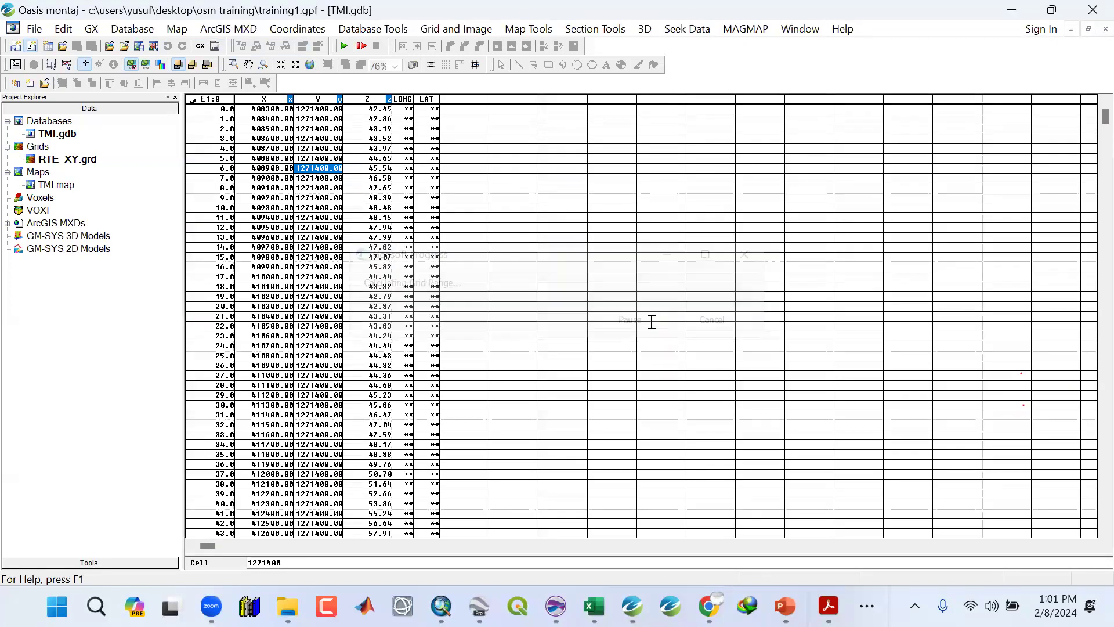
{"action": "left_click", "coordinate": [406, 364]}
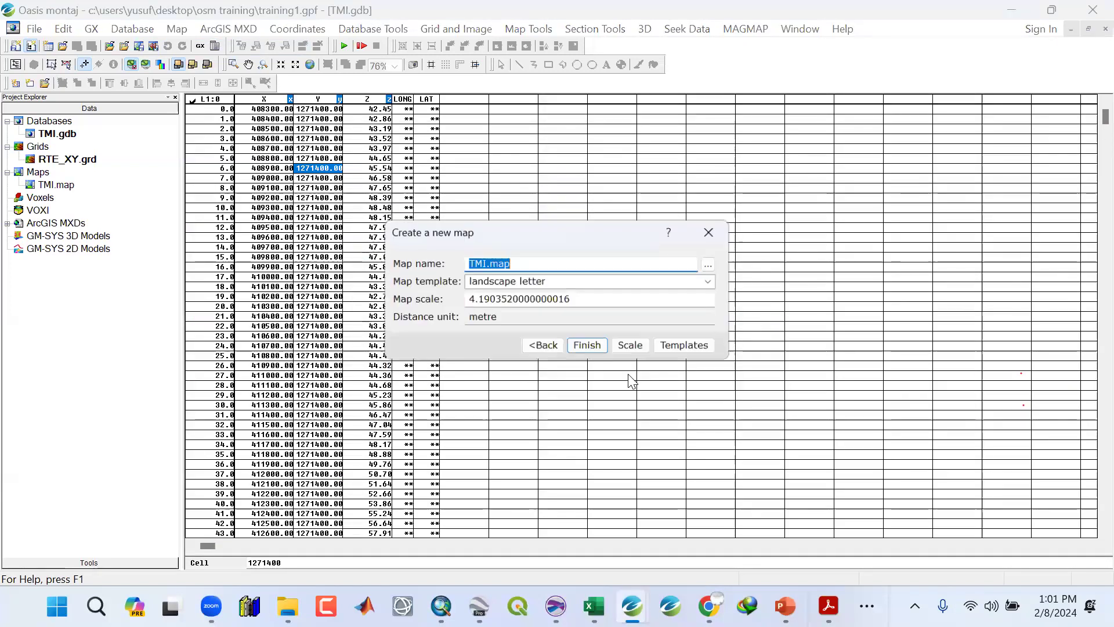
{"action": "left_click", "coordinate": [630, 345]}
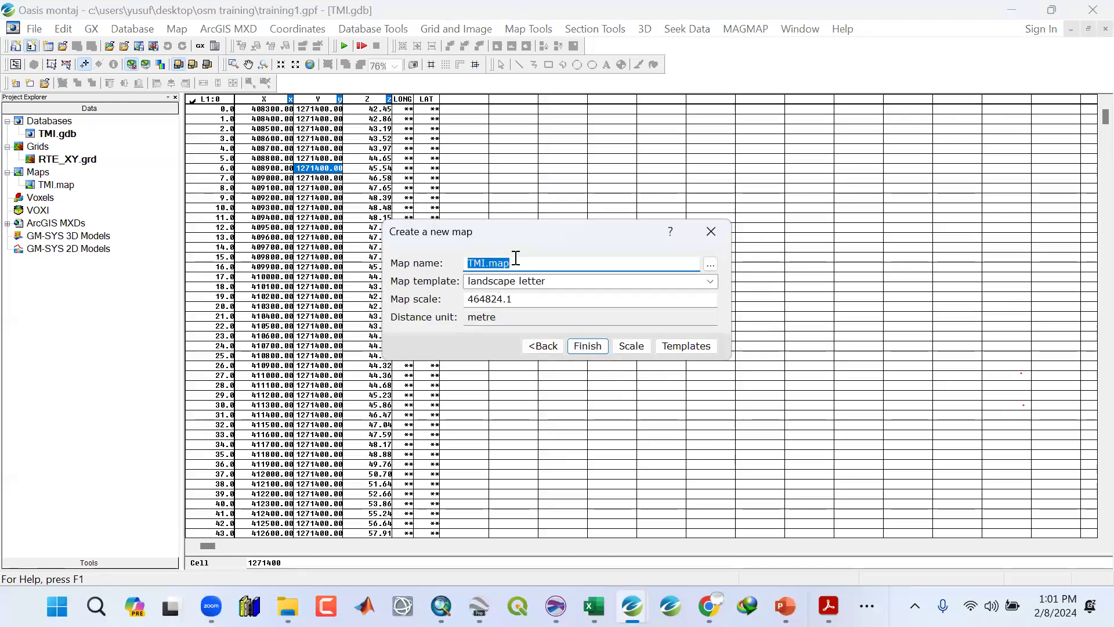
{"action": "type", "text": "R"}
{"action": "left_click", "coordinate": [598, 346]}
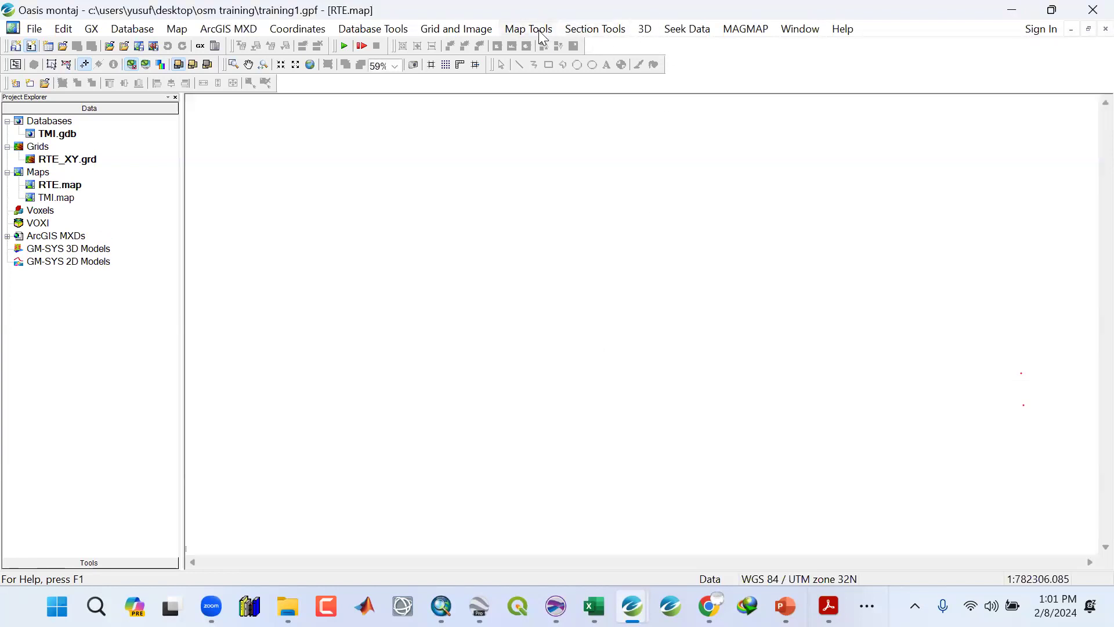
Start a basemap layout for the map with a right margin of 5 cm and a left margin of 2 cm.
{"action": "left_click", "coordinate": [529, 29]}
{"action": "mouse_move", "coordinate": [667, 64]}
{"action": "left_click", "coordinate": [717, 65]}
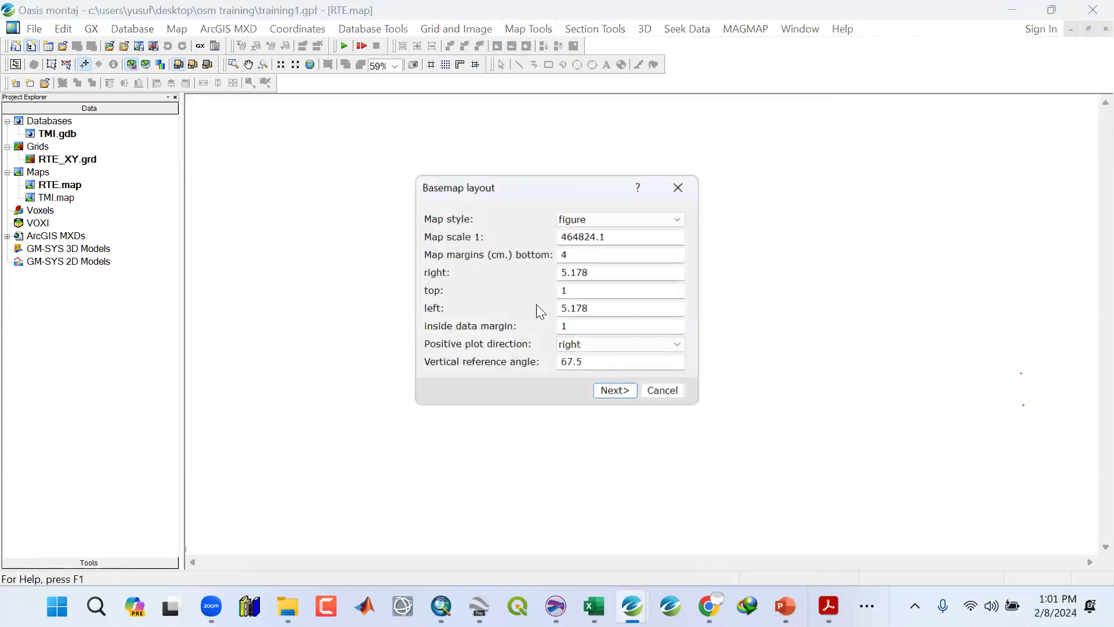
{"action": "left_click", "coordinate": [599, 273]}
{"action": "key", "text": "shift+Home"}
{"action": "type", "text": "5"}
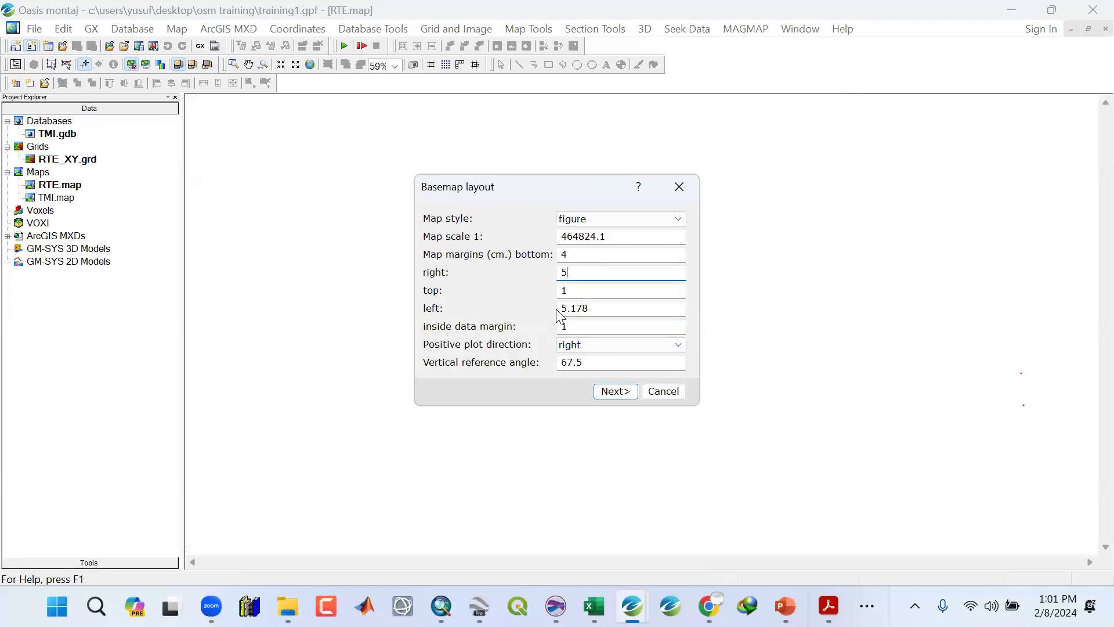
{"action": "double_click", "coordinate": [596, 308]}
{"action": "type", "text": "2"}
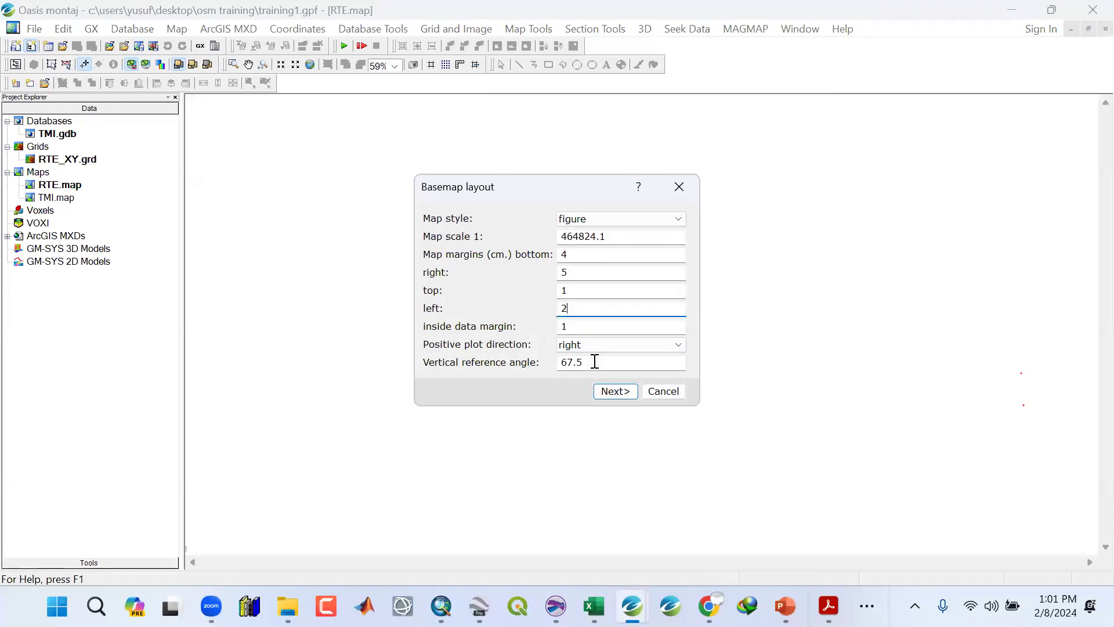
{"action": "left_click", "coordinate": [612, 391]}
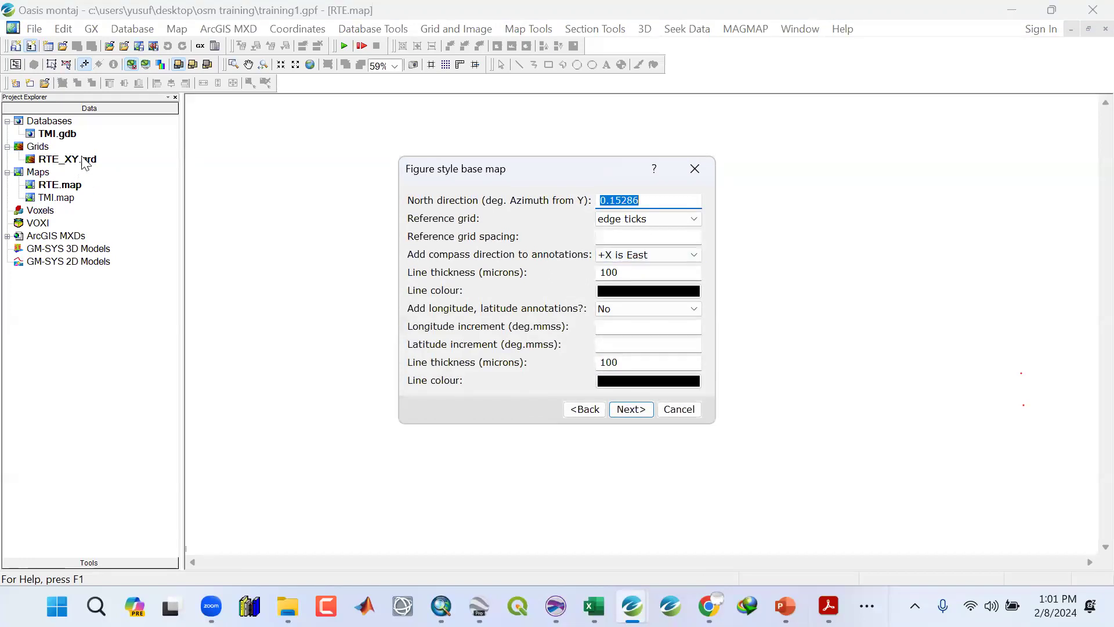
Turn off compass direction annotations and title the basemap RTE MAP to finish it.
{"action": "left_click", "coordinate": [604, 255]}
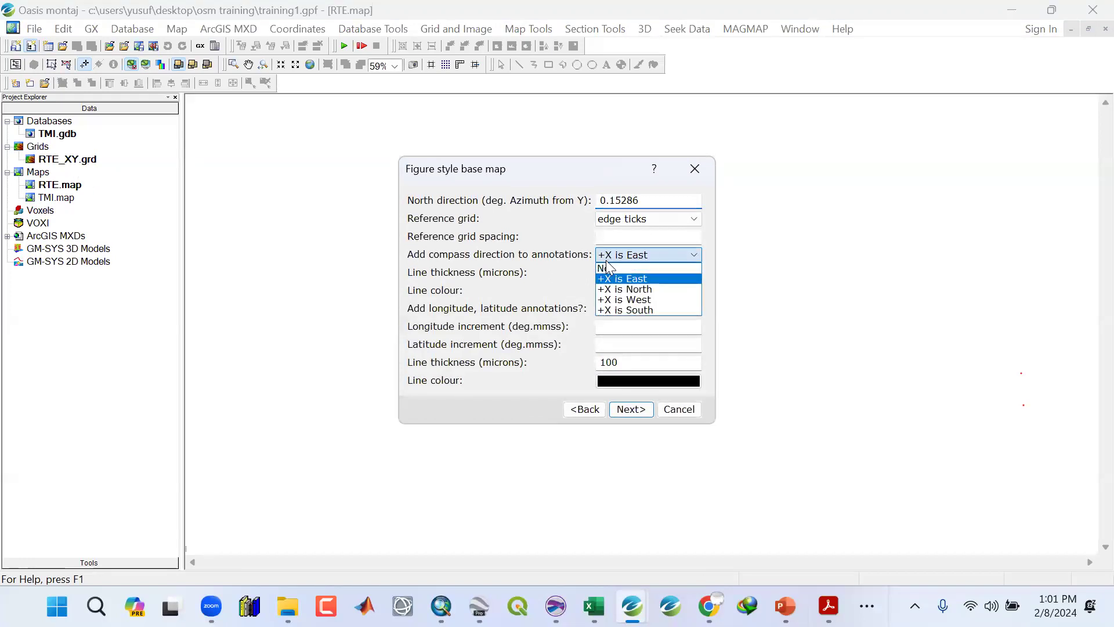
{"action": "left_click", "coordinate": [606, 263]}
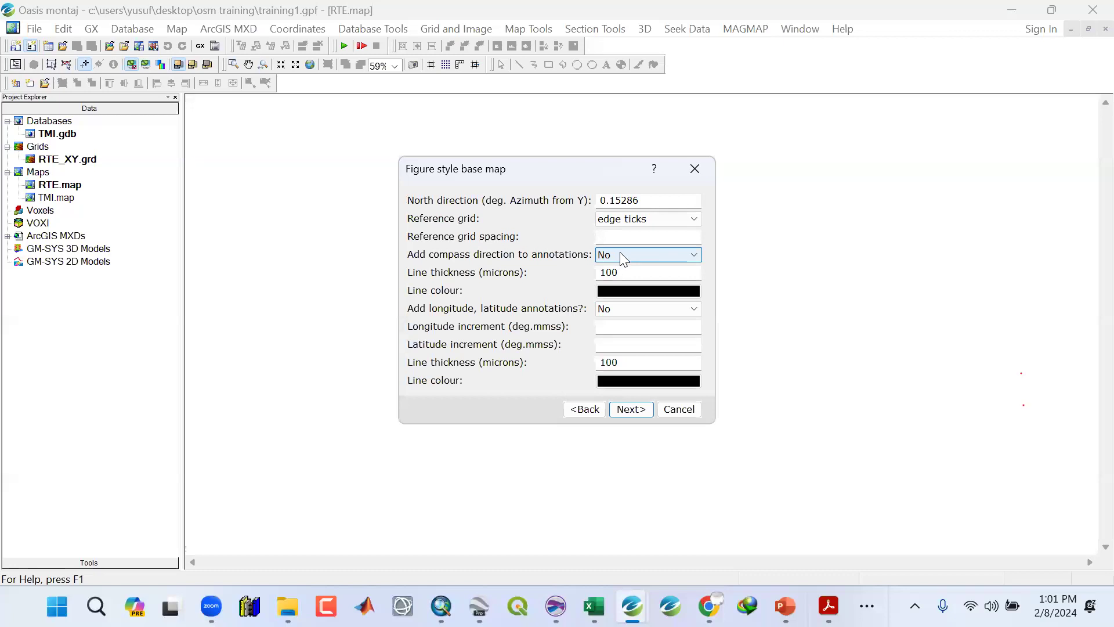
{"action": "left_click", "coordinate": [634, 411]}
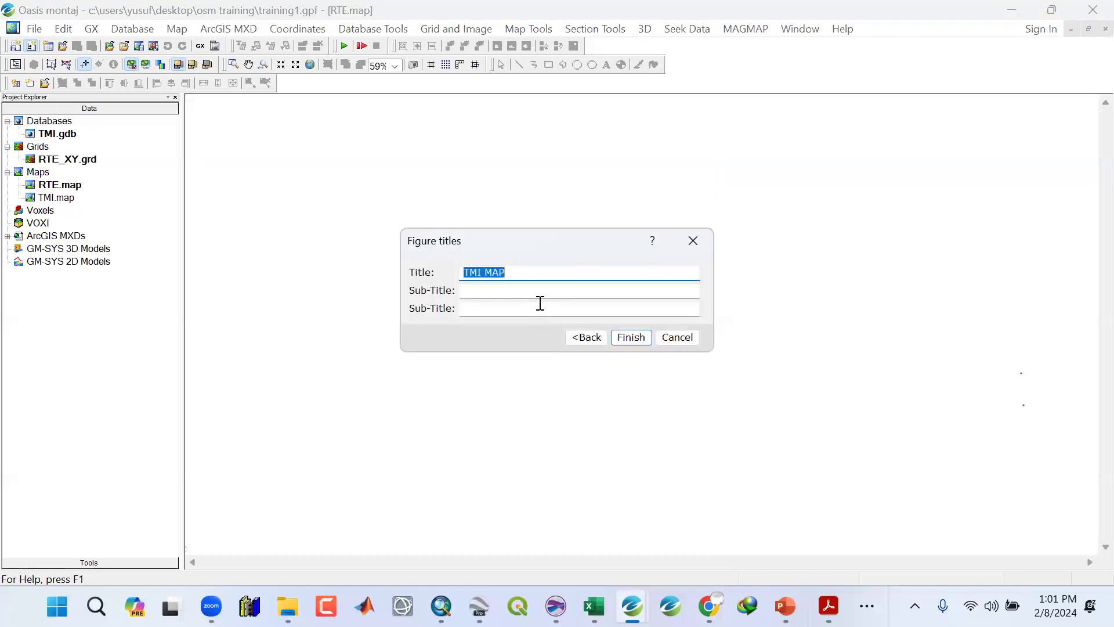
{"action": "type", "text": "RTE"}
{"action": "left_click", "coordinate": [637, 339]}
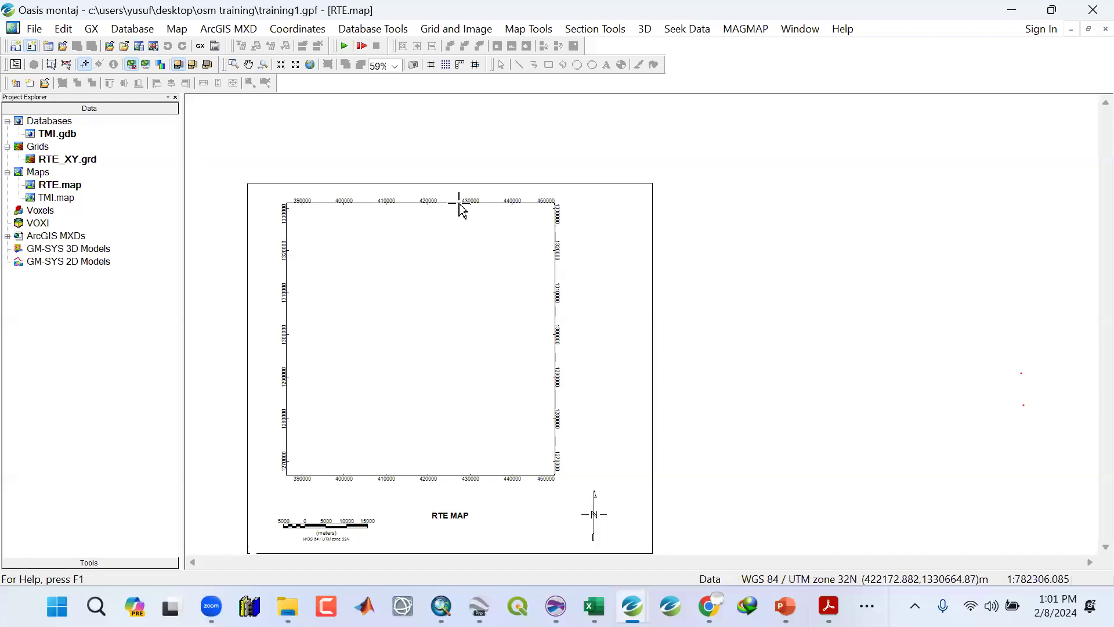
Display the RTE_XY.grd grid on the current map with histogram equalization colouring.
{"action": "left_click", "coordinate": [539, 29]}
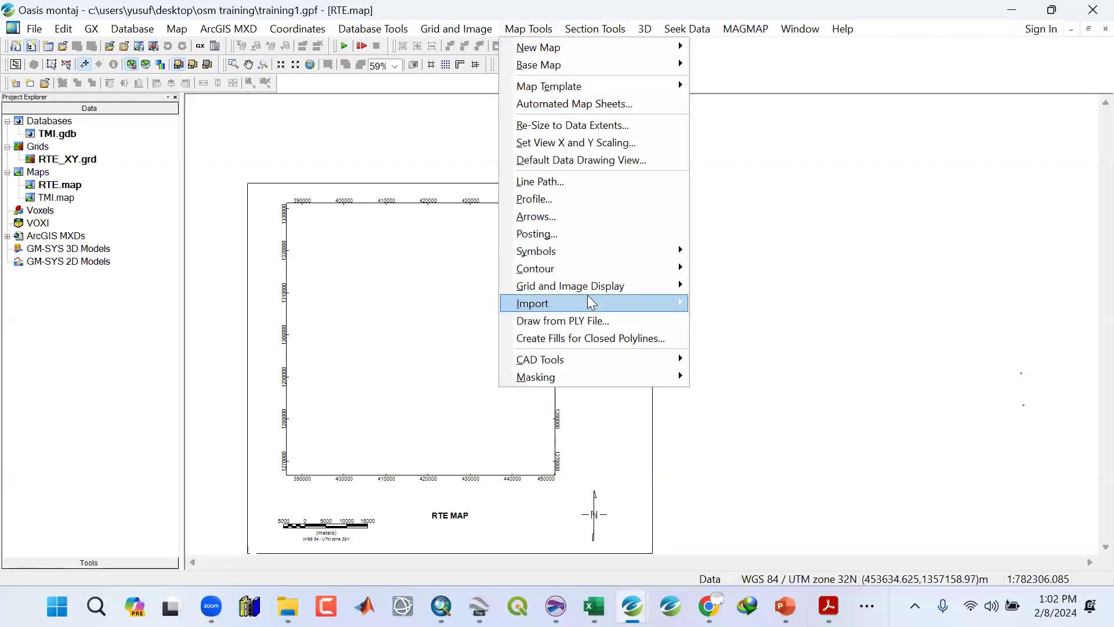
{"action": "mouse_move", "coordinate": [585, 287]}
{"action": "left_click", "coordinate": [716, 288]}
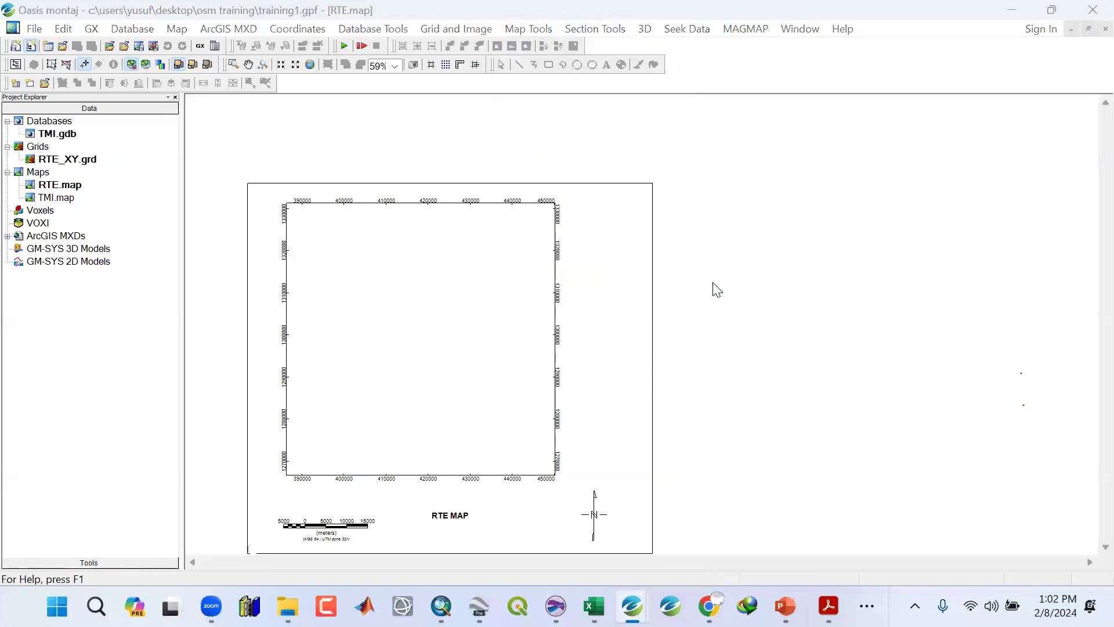
{"action": "left_click", "coordinate": [639, 232]}
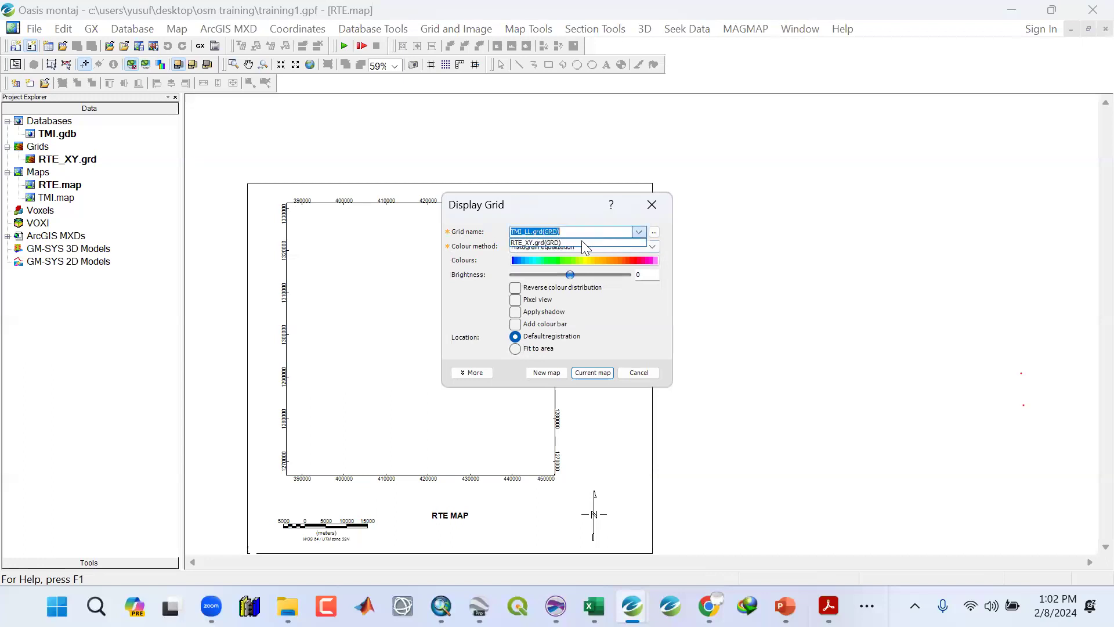
{"action": "left_click", "coordinate": [538, 243]}
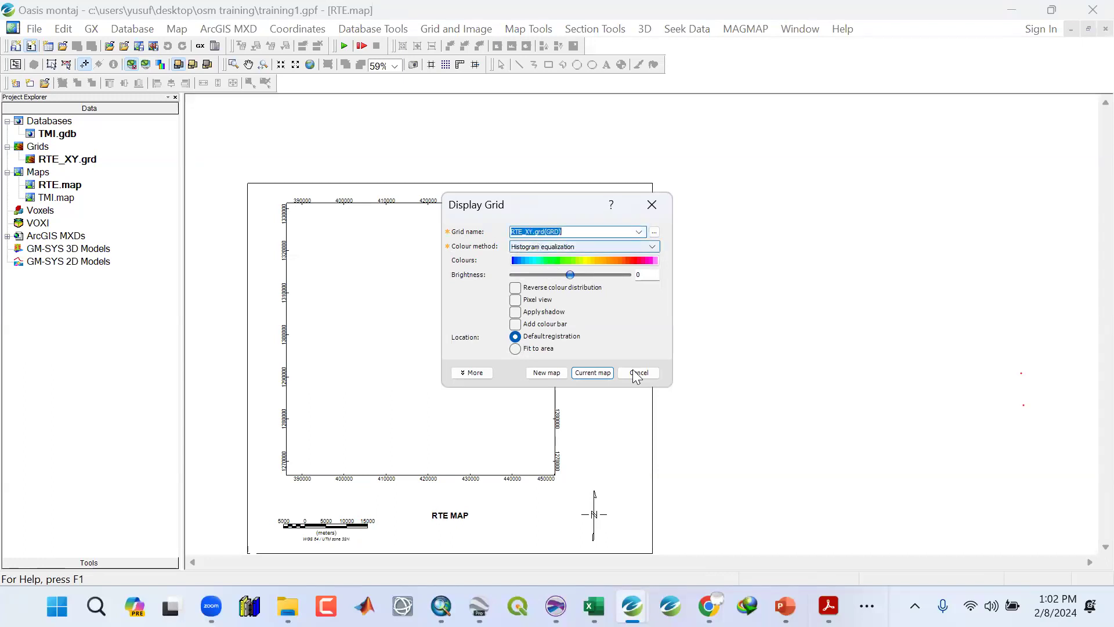
{"action": "left_click", "coordinate": [590, 374]}
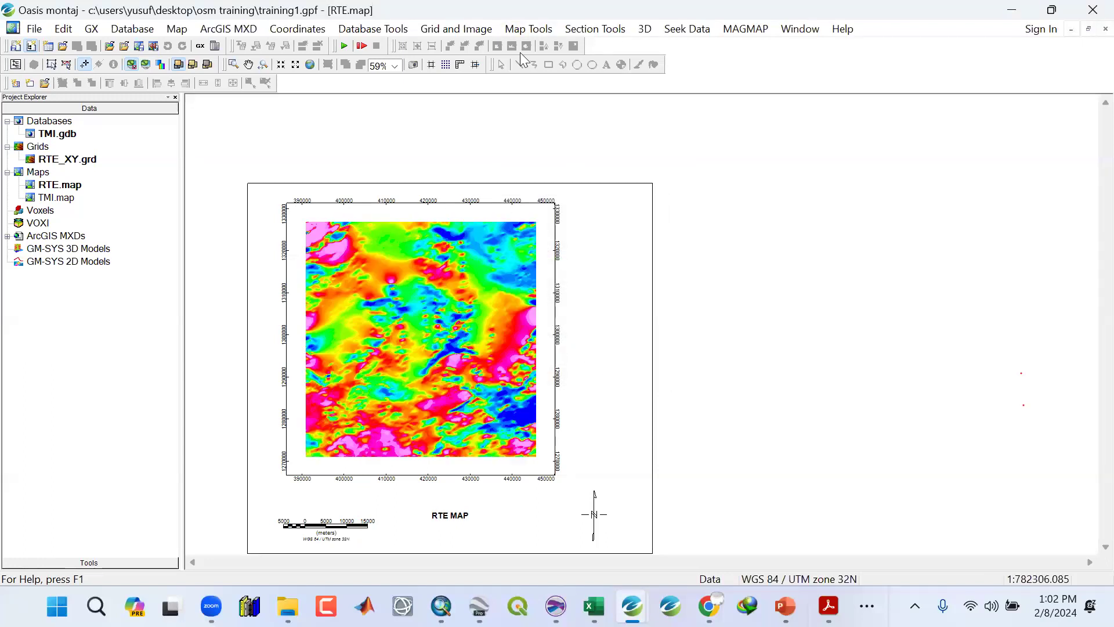
Add a vertical colour legend bar titled nT, located beside the grid's right edge.
{"action": "left_click", "coordinate": [530, 29]}
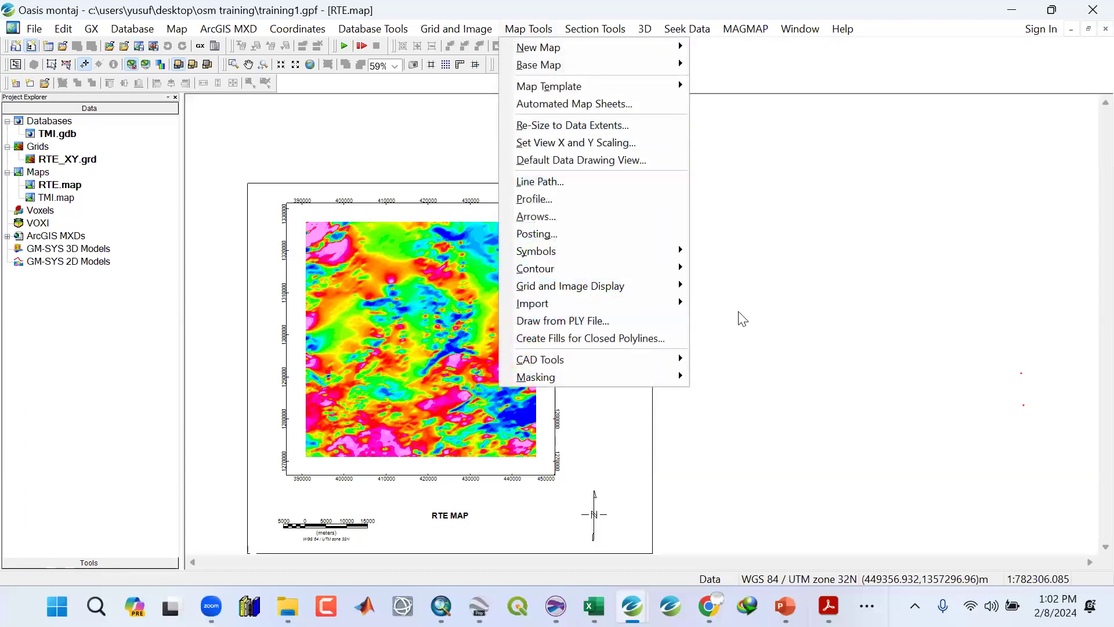
{"action": "mouse_move", "coordinate": [681, 284]}
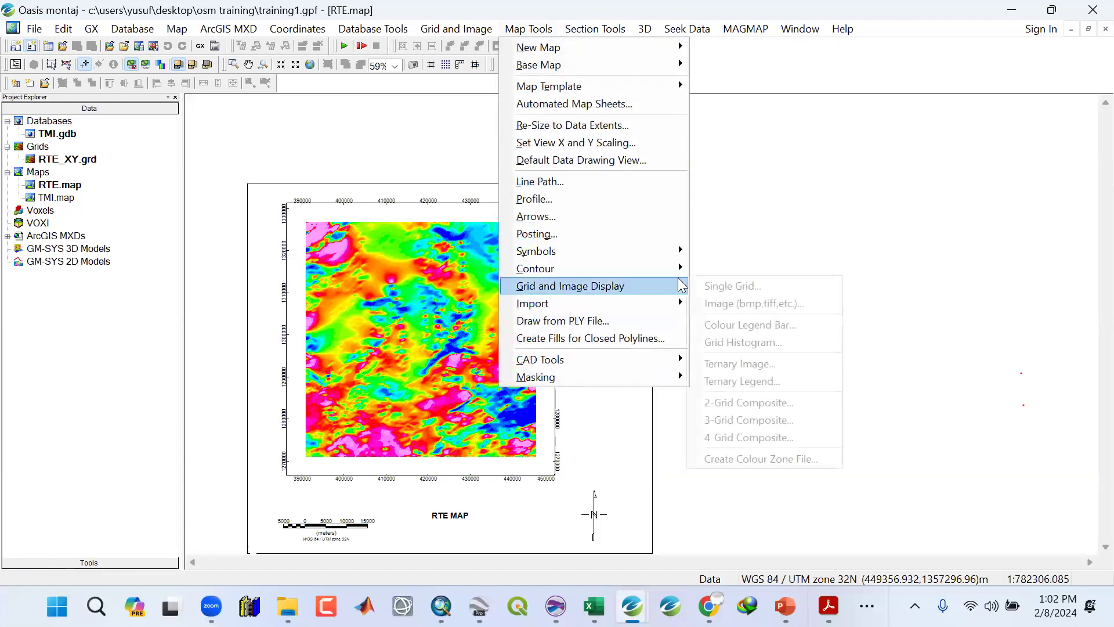
{"action": "left_click", "coordinate": [753, 325]}
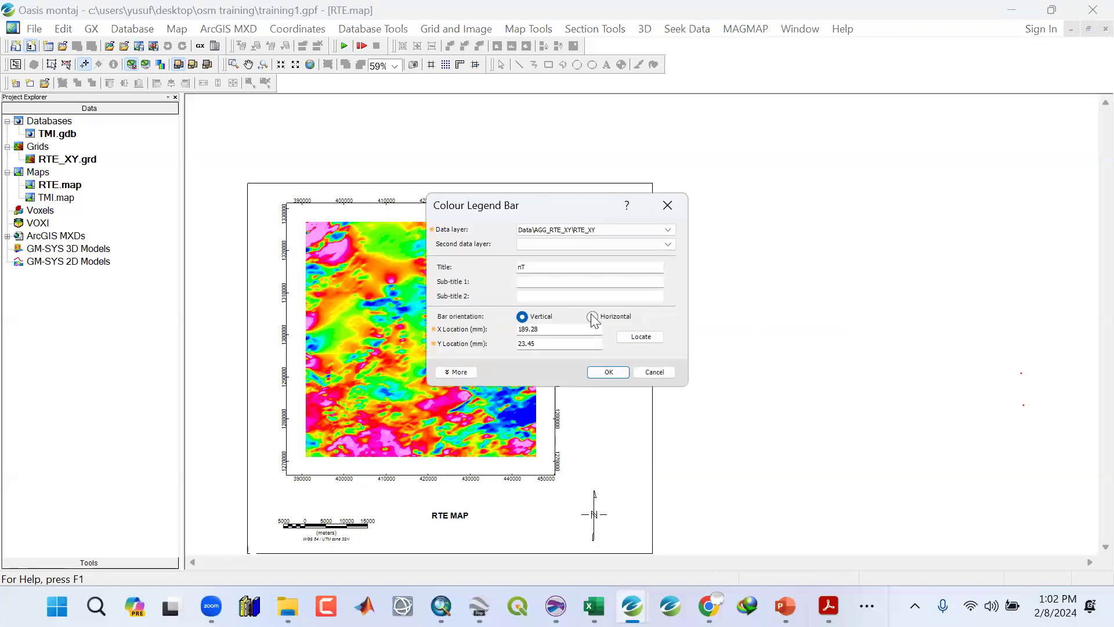
{"action": "double_click", "coordinate": [521, 267]}
{"action": "left_click", "coordinate": [651, 339]}
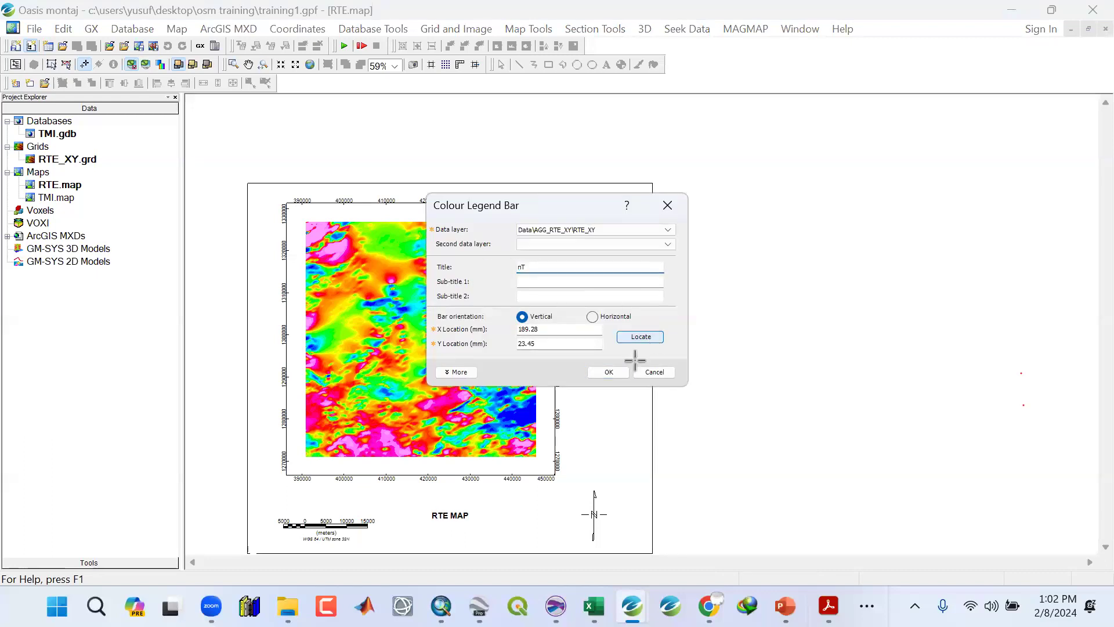
{"action": "left_click", "coordinate": [615, 491]}
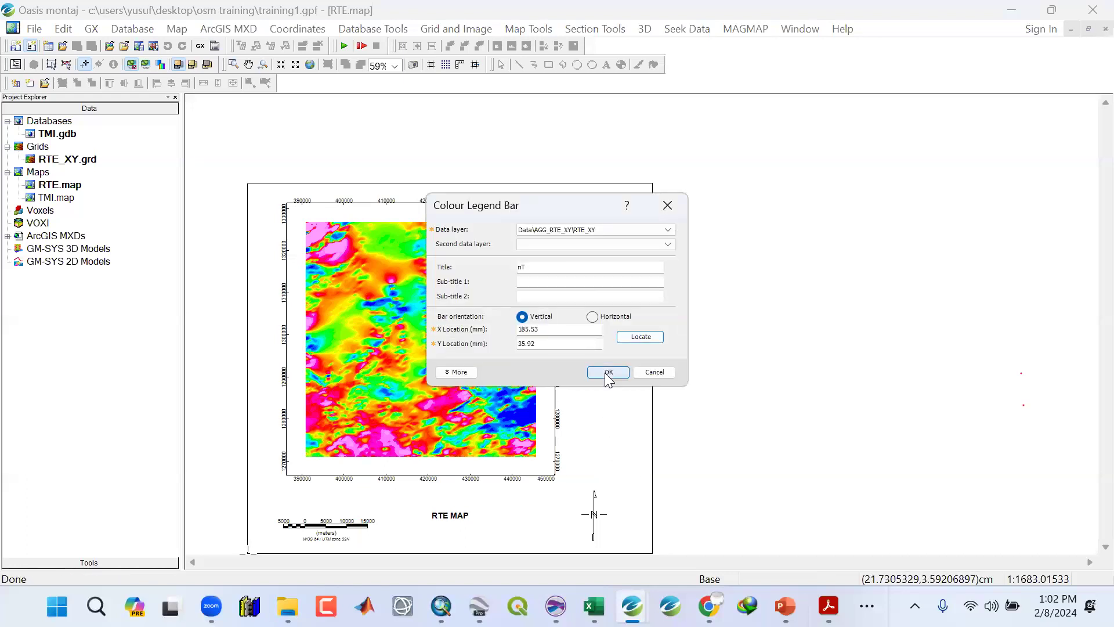
{"action": "left_click", "coordinate": [607, 376]}
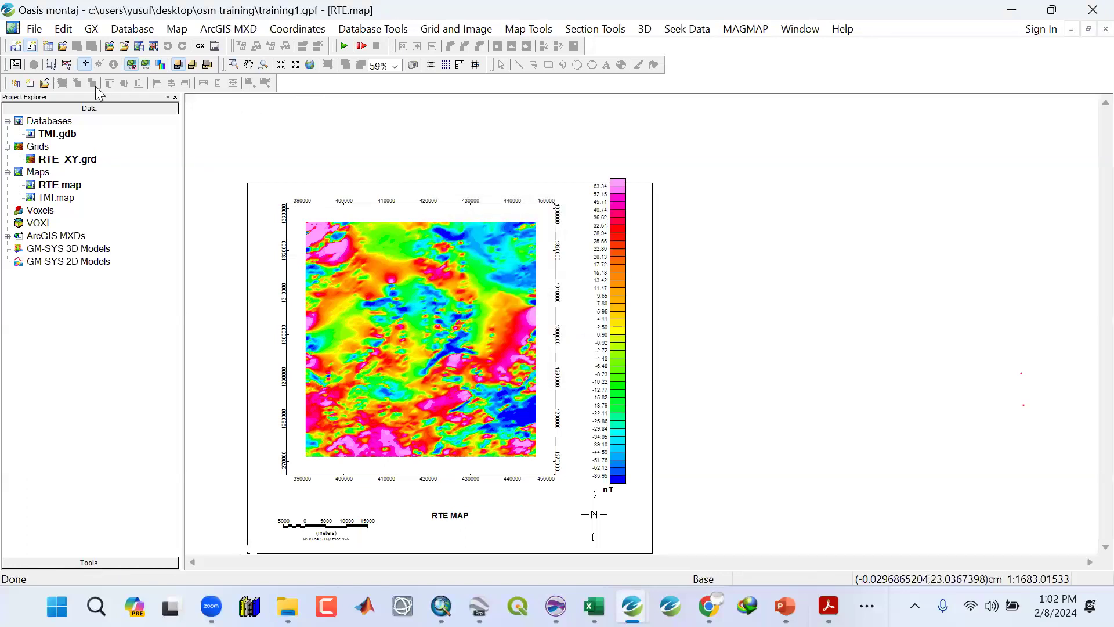
Select the colour legend bar and move it up alongside the map frame.
{"action": "left_click", "coordinate": [67, 64]}
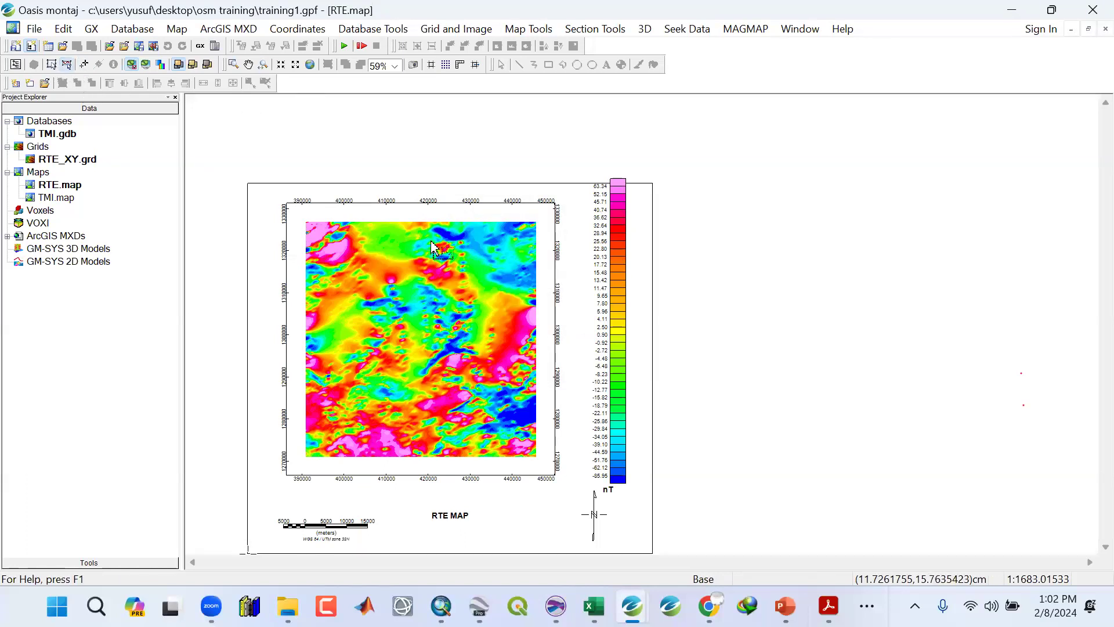
{"action": "left_click", "coordinate": [607, 255]}
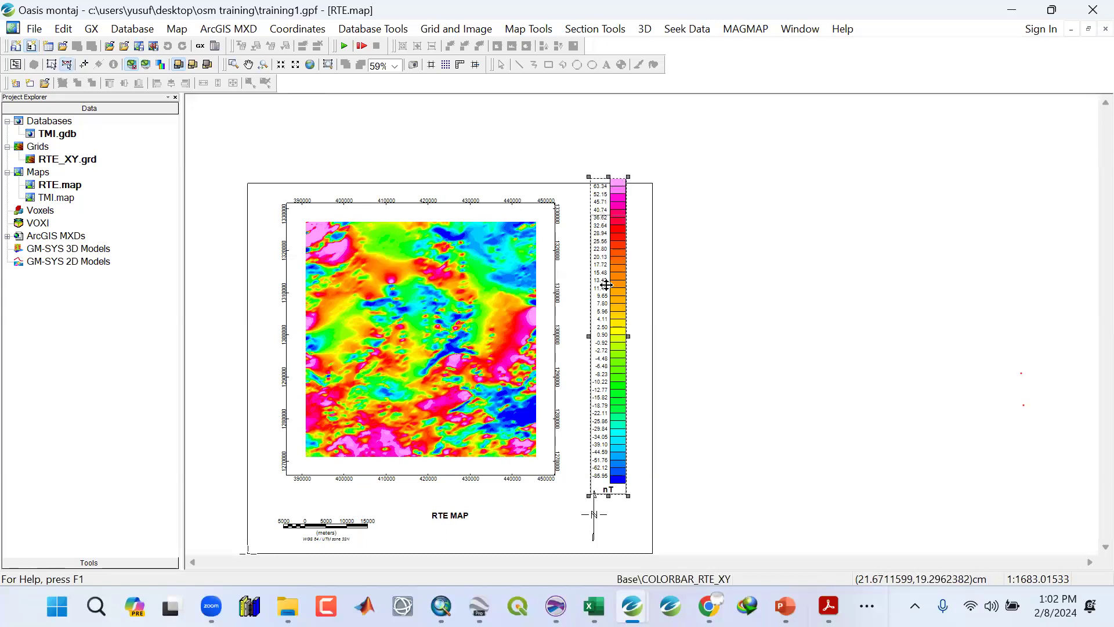
{"action": "left_click_drag", "start_coordinate": [610, 366], "coordinate": [605, 347]}
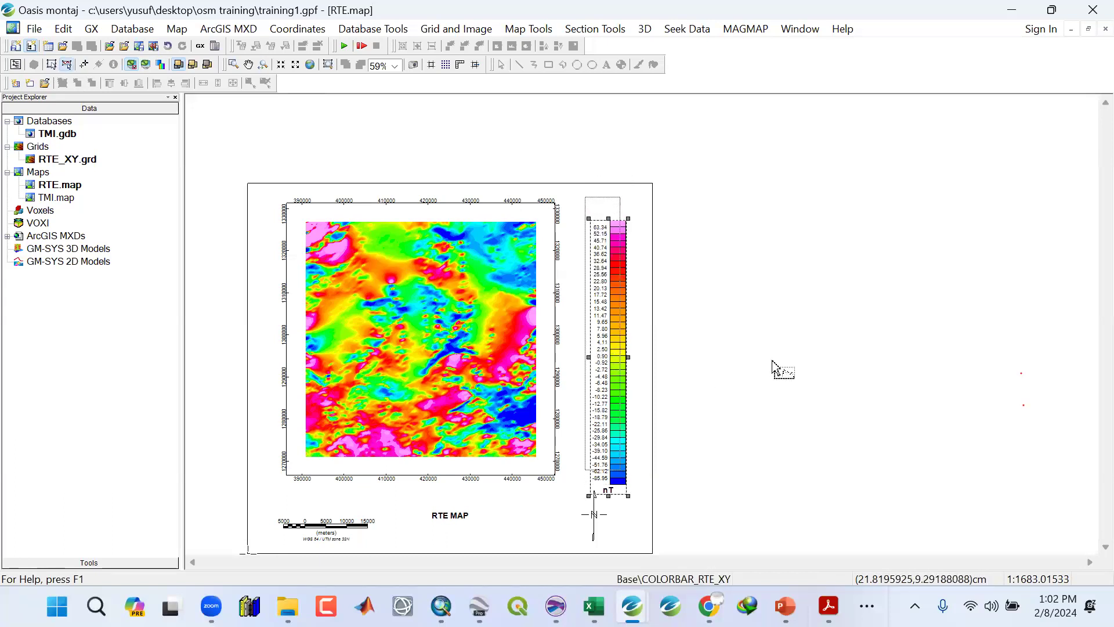
Save the project.
{"action": "left_click", "coordinate": [35, 28]}
{"action": "mouse_move", "coordinate": [58, 47]}
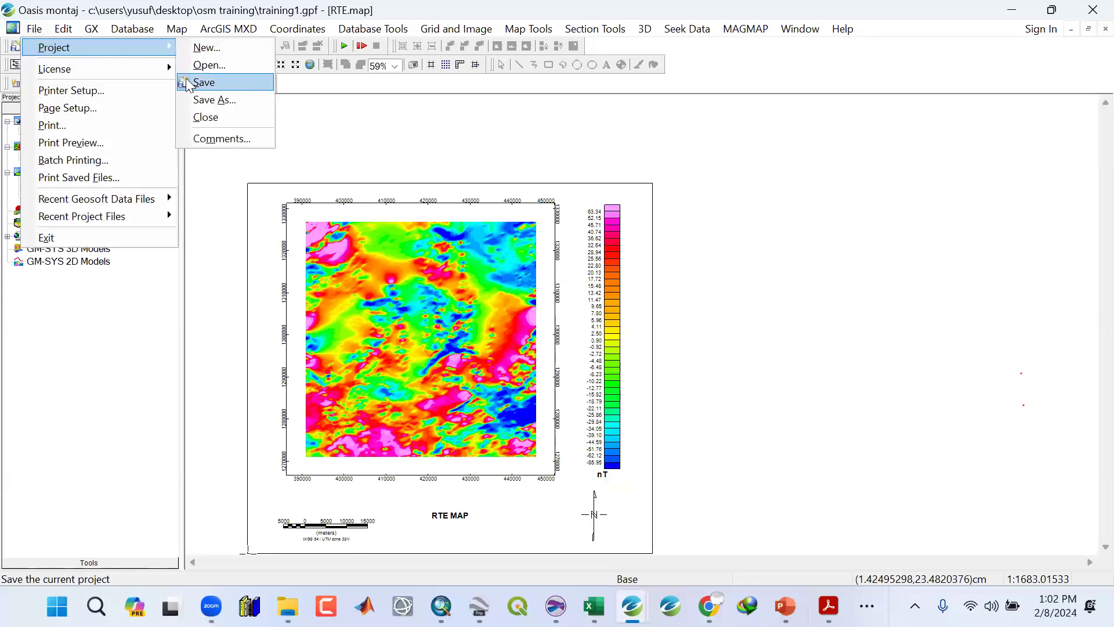
{"action": "left_click", "coordinate": [186, 83]}
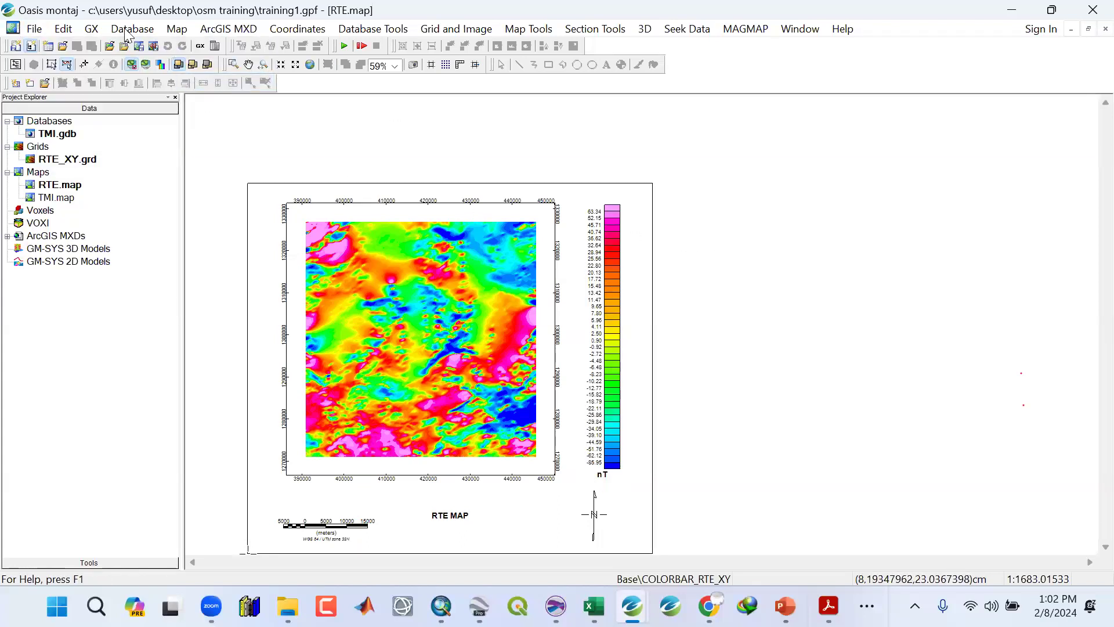
Save the current map as RTE.mxd in the Maps folder for ArcGIS 9.2.
{"action": "left_click", "coordinate": [218, 29]}
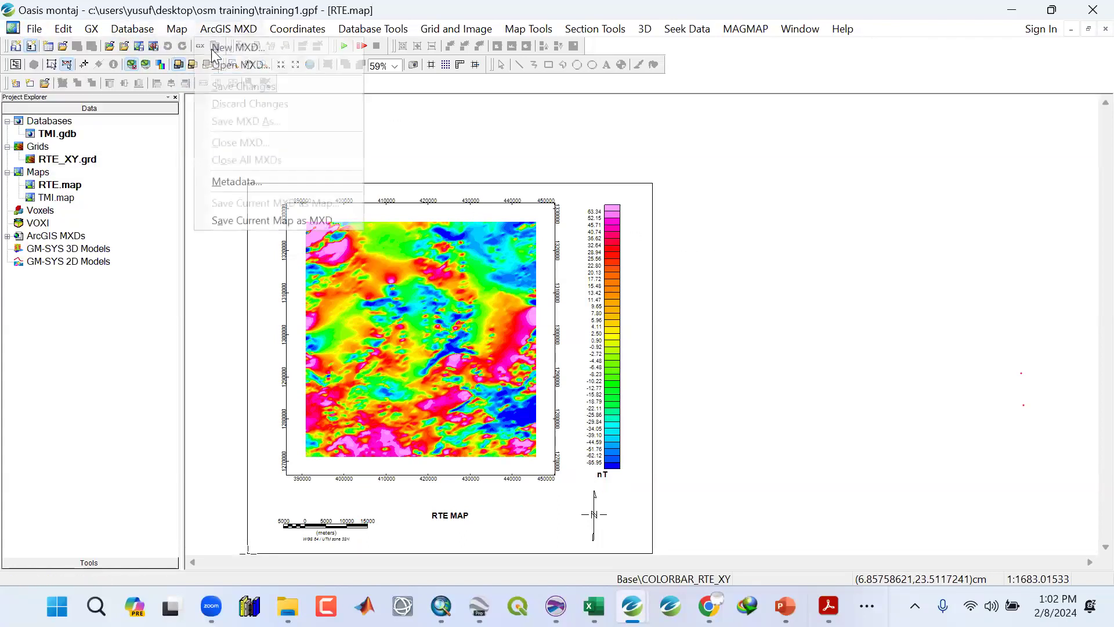
{"action": "left_click", "coordinate": [269, 221]}
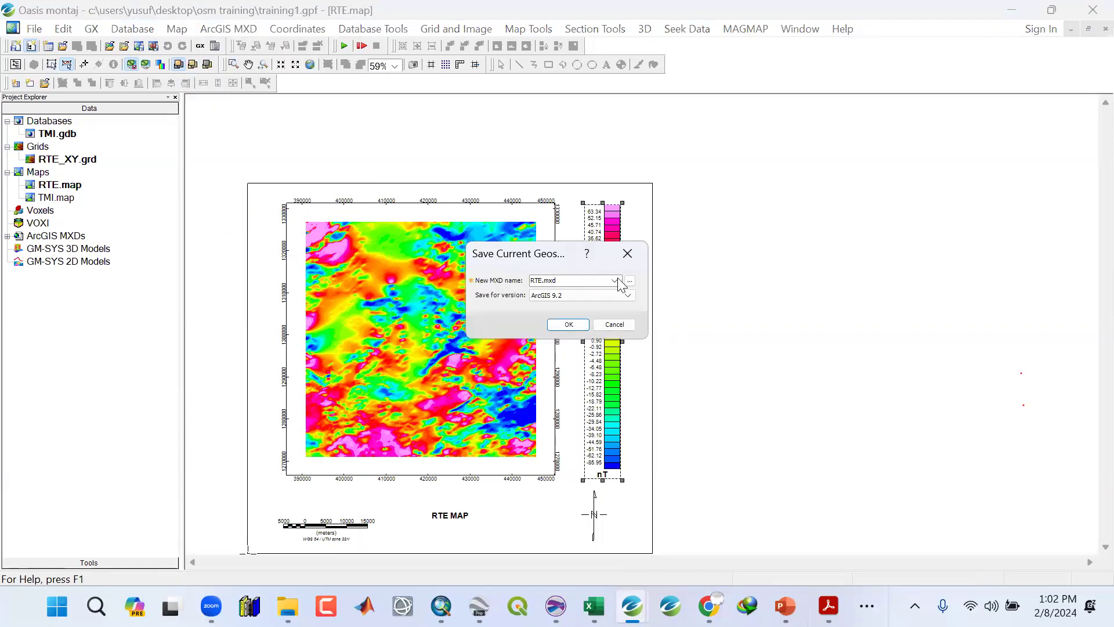
{"action": "left_click", "coordinate": [630, 281]}
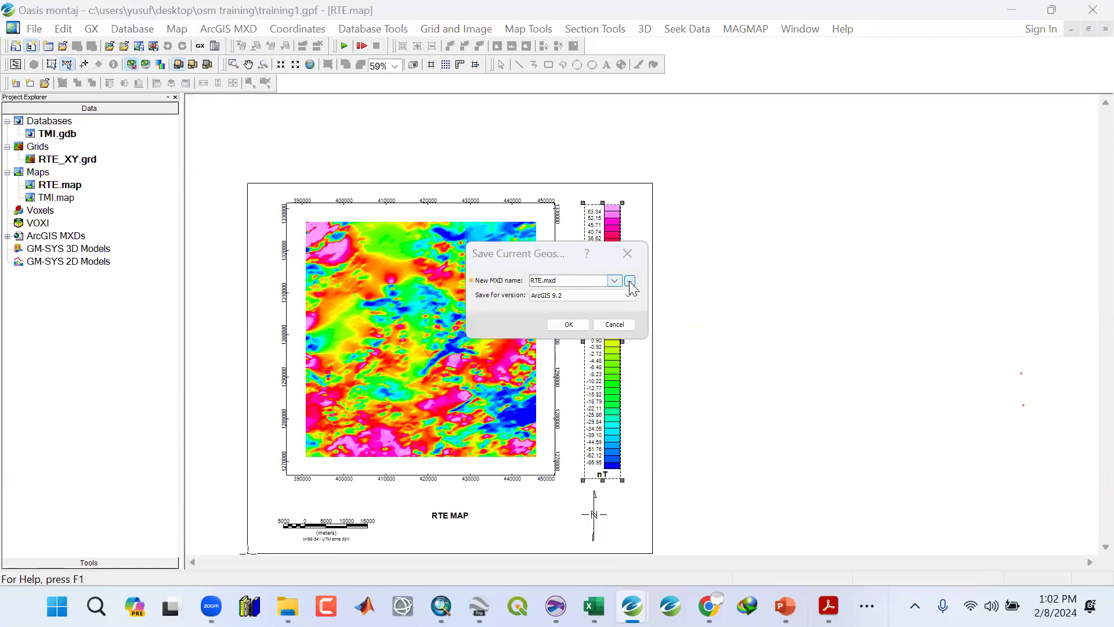
{"action": "double_click", "coordinate": [590, 353]}
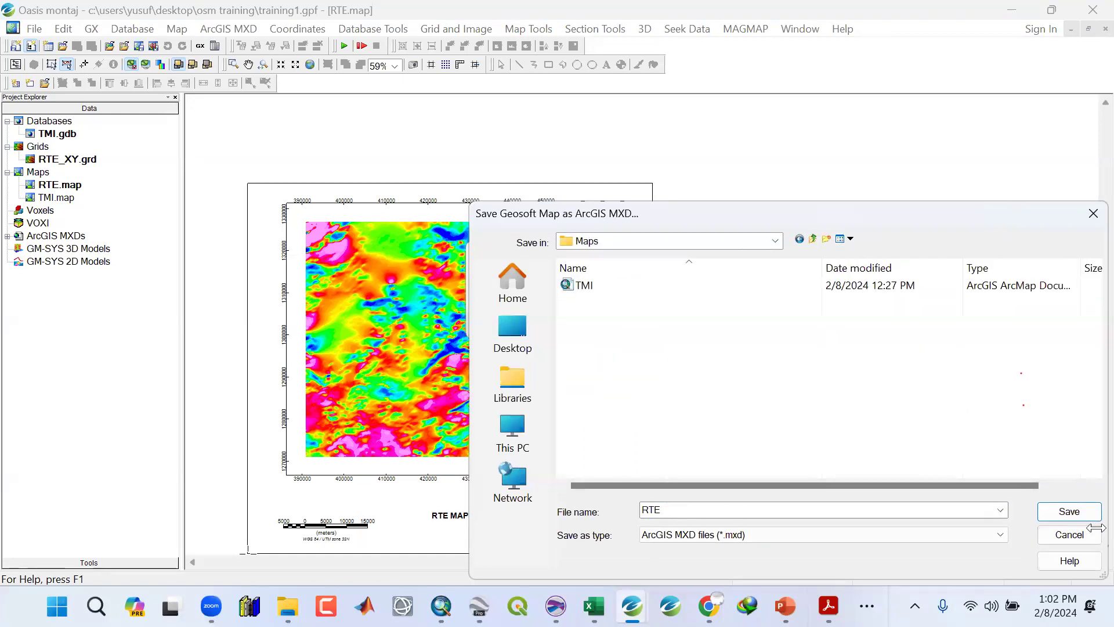
{"action": "left_click", "coordinate": [1070, 511]}
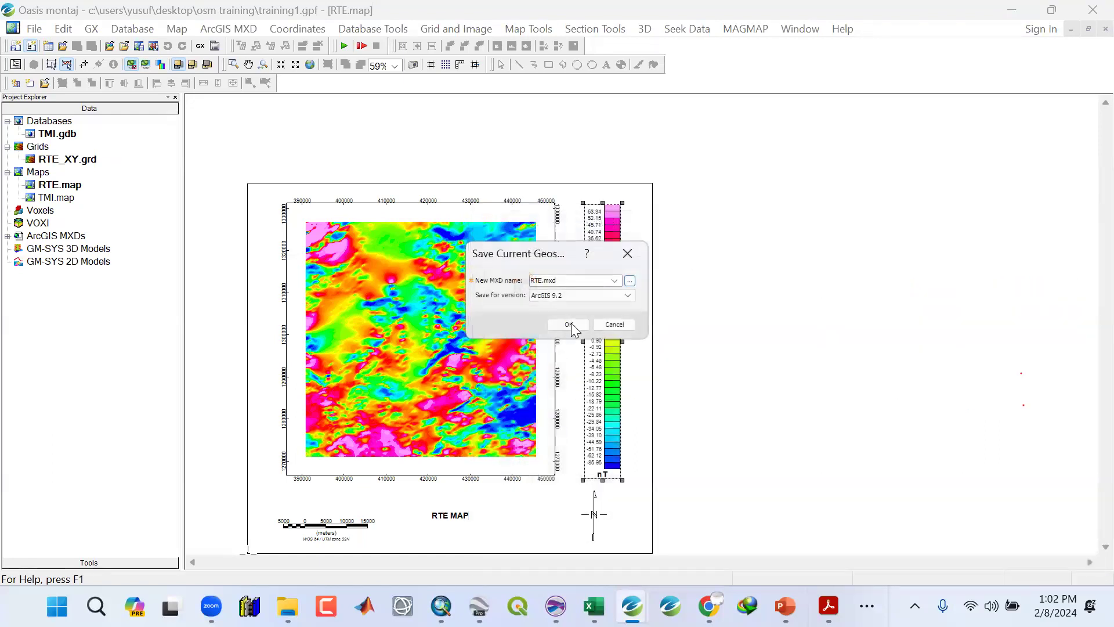
{"action": "left_click", "coordinate": [571, 326]}
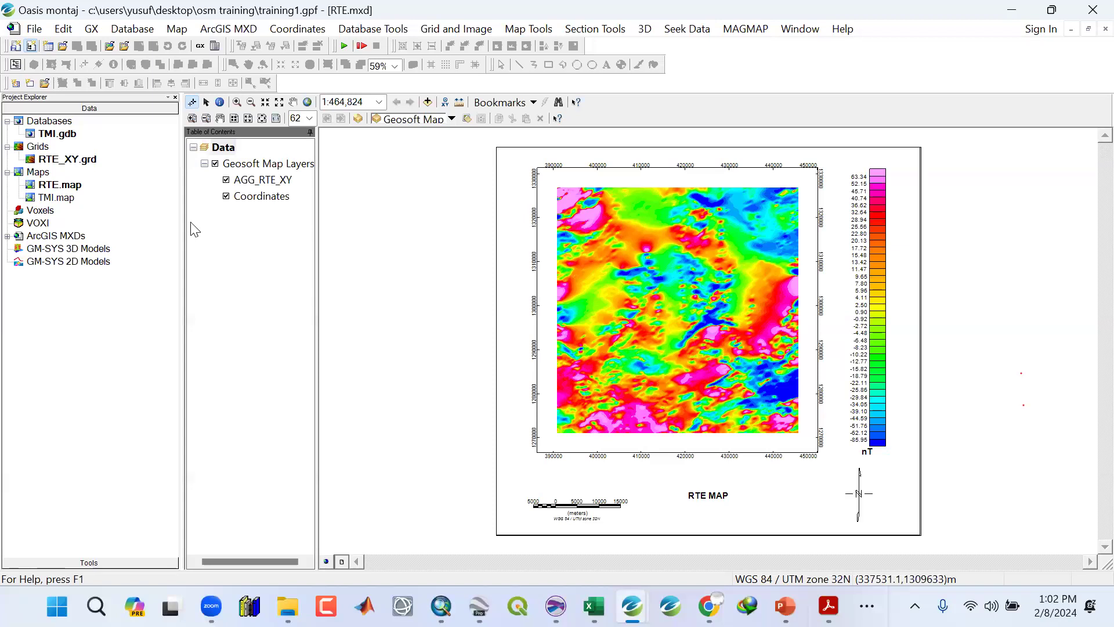
Close all open windows and switch to ArcMap.
{"action": "left_click", "coordinate": [788, 36]}
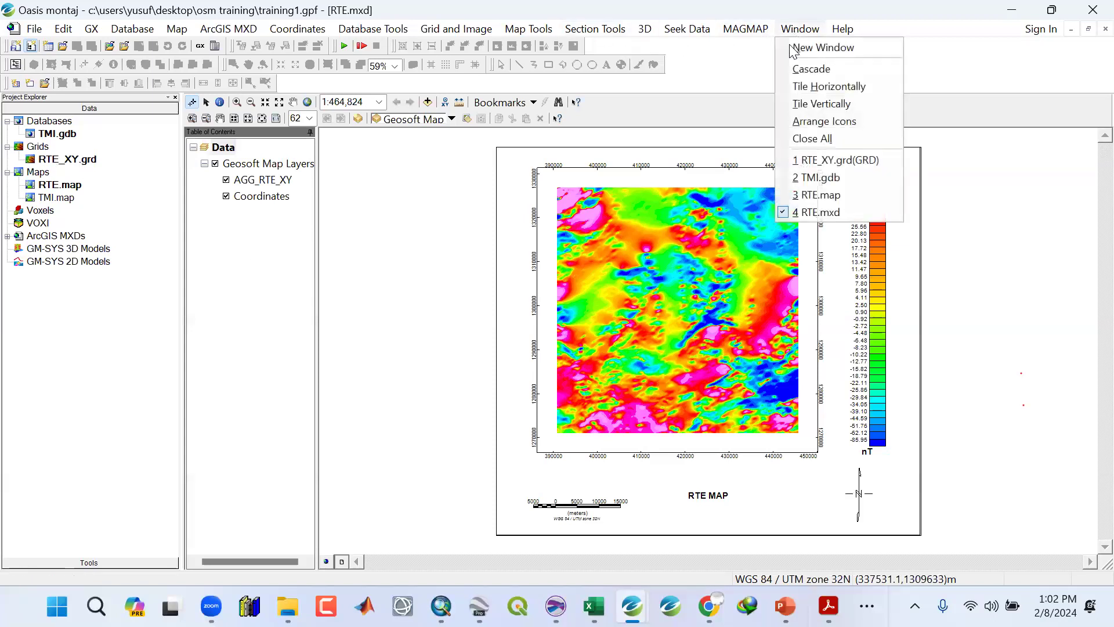
{"action": "left_click", "coordinate": [809, 138]}
{"action": "left_click", "coordinate": [694, 247]}
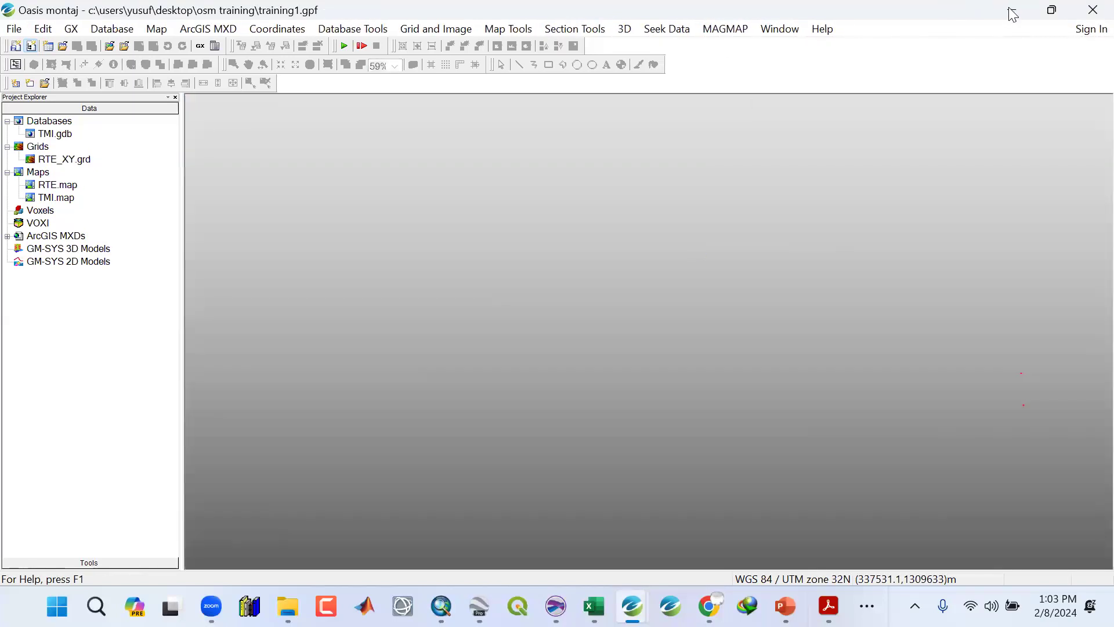
{"action": "left_click", "coordinate": [1018, 11]}
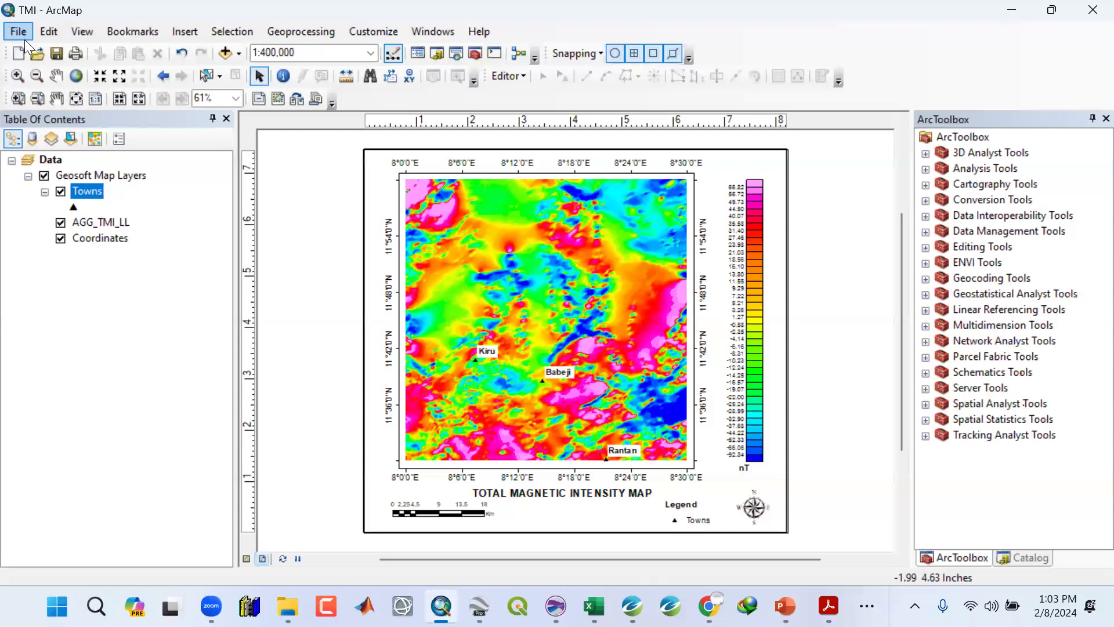
Open the RTE map document from the Maps folder and select its data frame.
{"action": "left_click", "coordinate": [25, 36]}
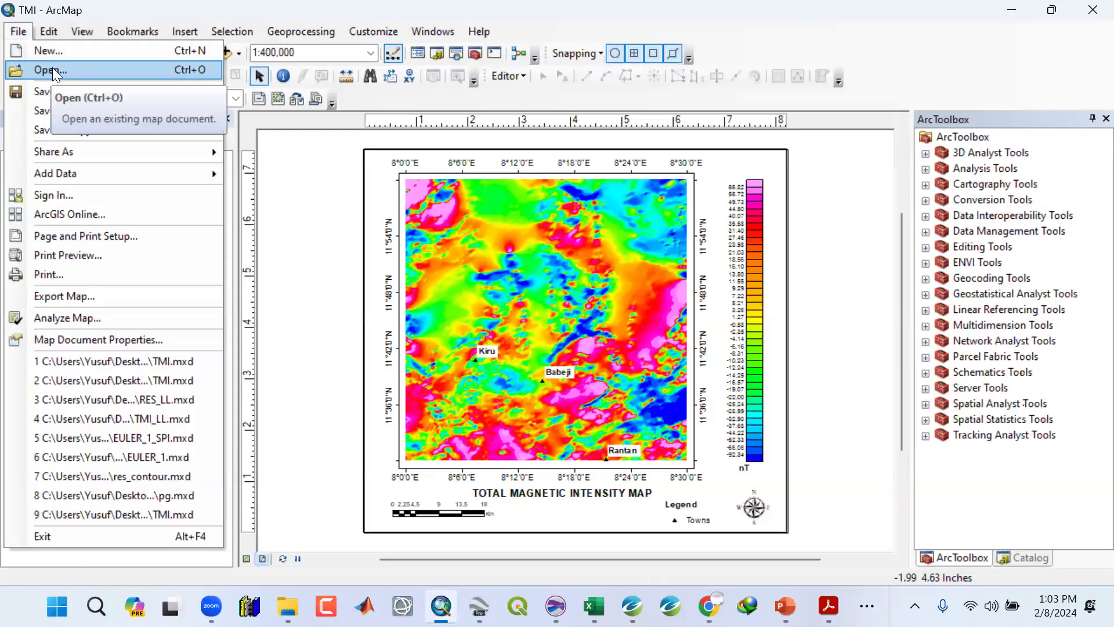
{"action": "left_click", "coordinate": [51, 70]}
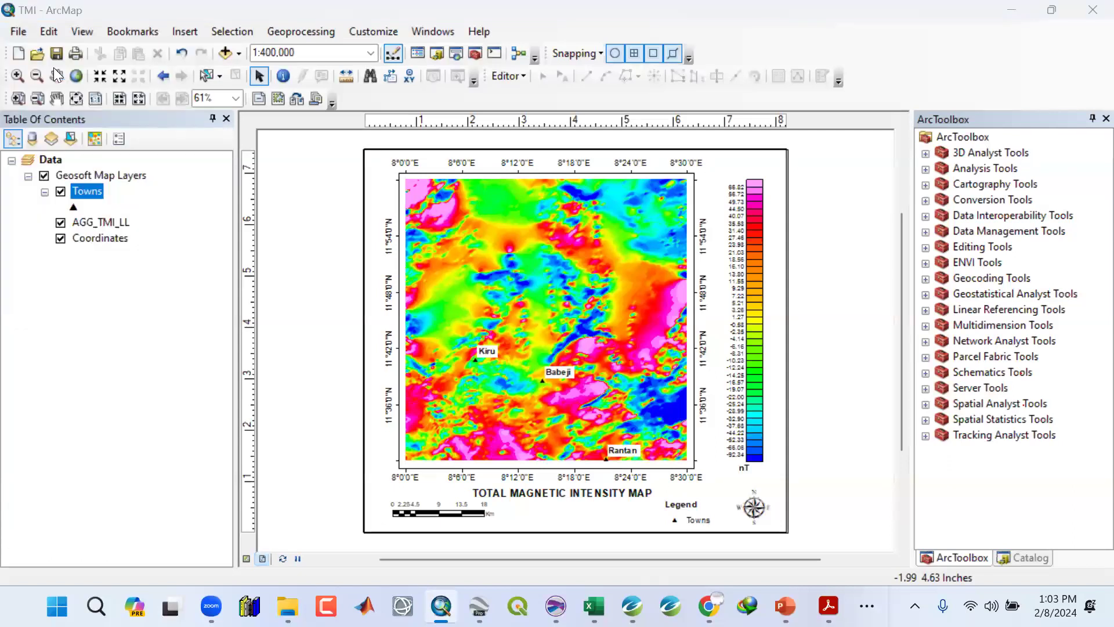
{"action": "left_click", "coordinate": [288, 207]}
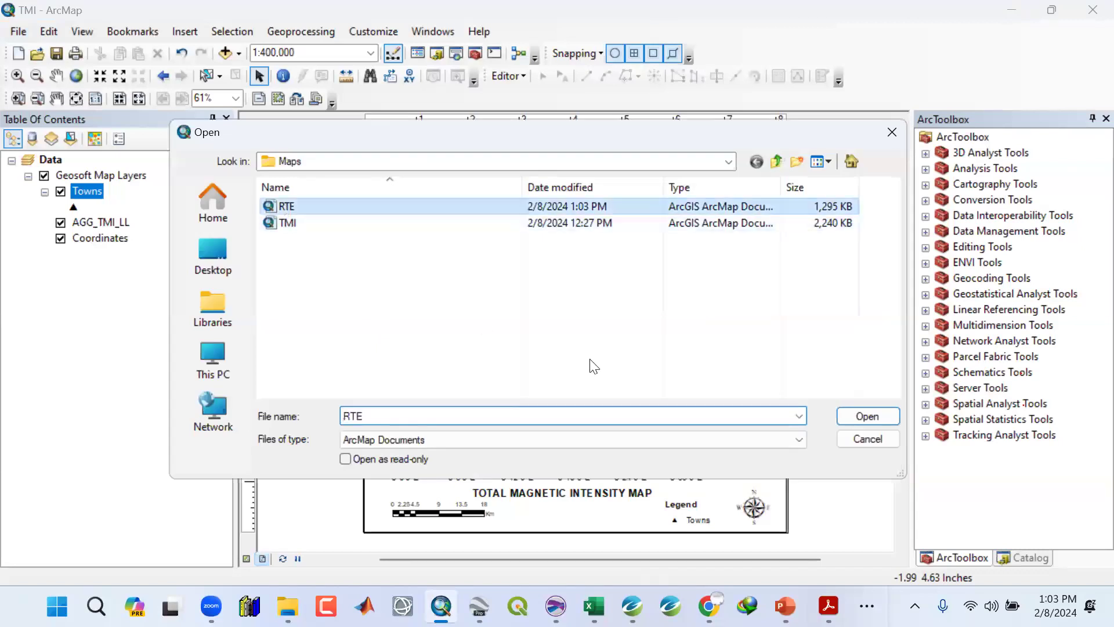
{"action": "left_click", "coordinate": [867, 418]}
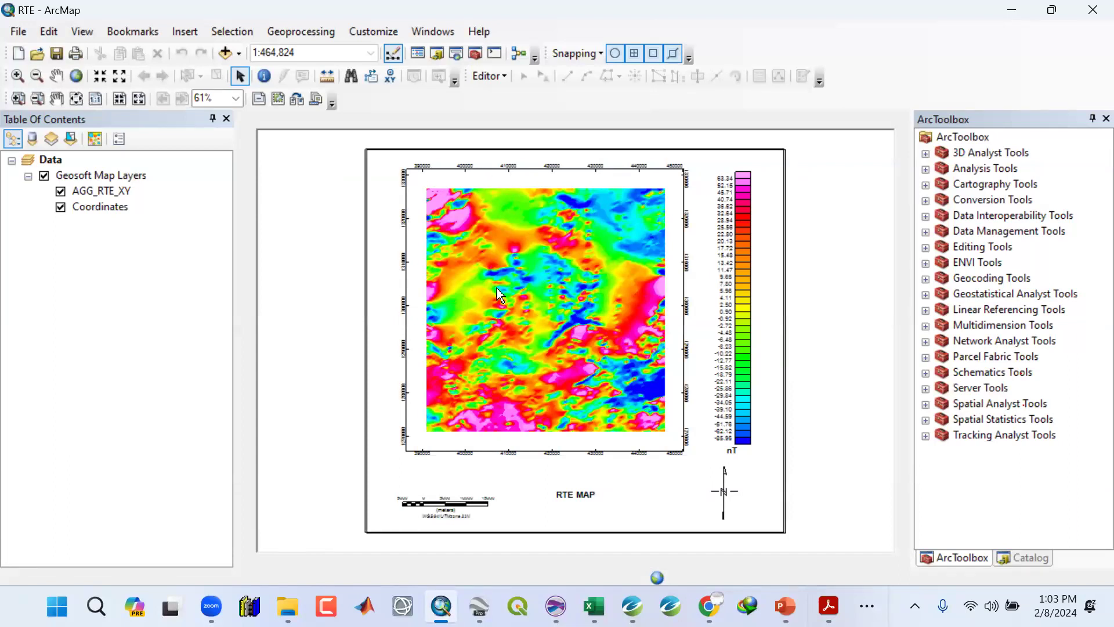
{"action": "left_click", "coordinate": [468, 172]}
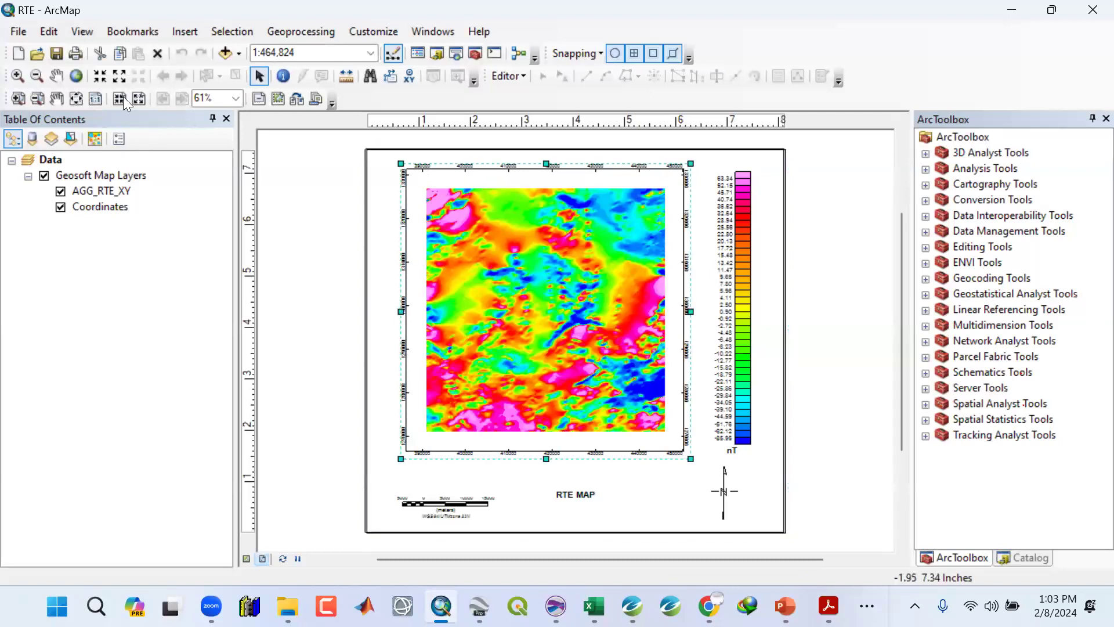
Set the data frame scale to 1:400,000 and add a Graticule reference grid through the data frame properties.
{"action": "left_click", "coordinate": [101, 76]}
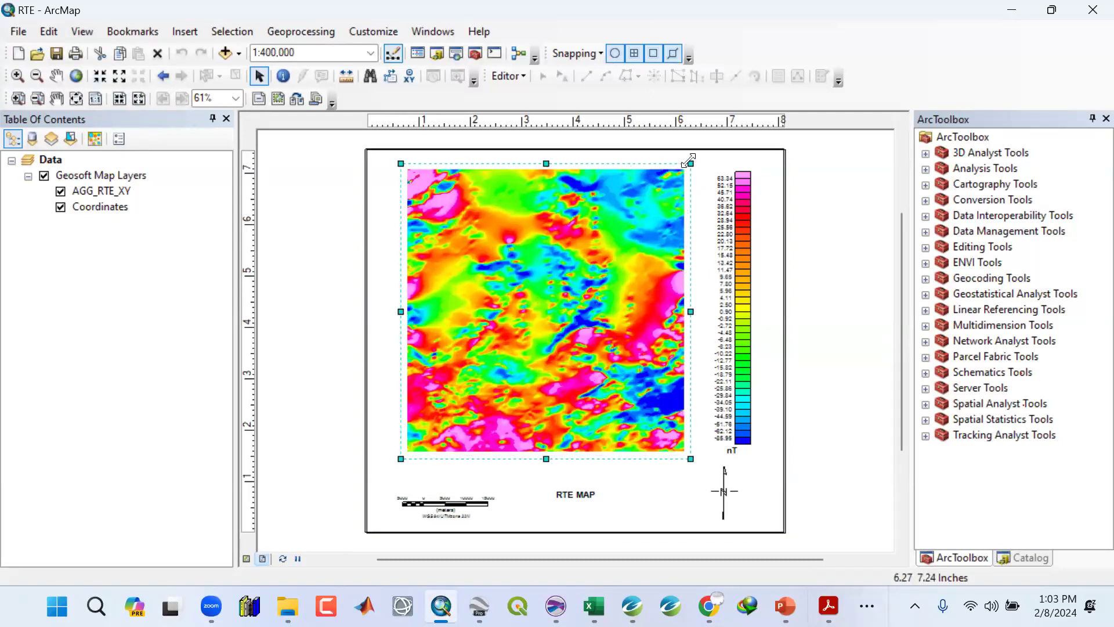
{"action": "right_click", "coordinate": [690, 167]}
{"action": "left_click", "coordinate": [742, 492]}
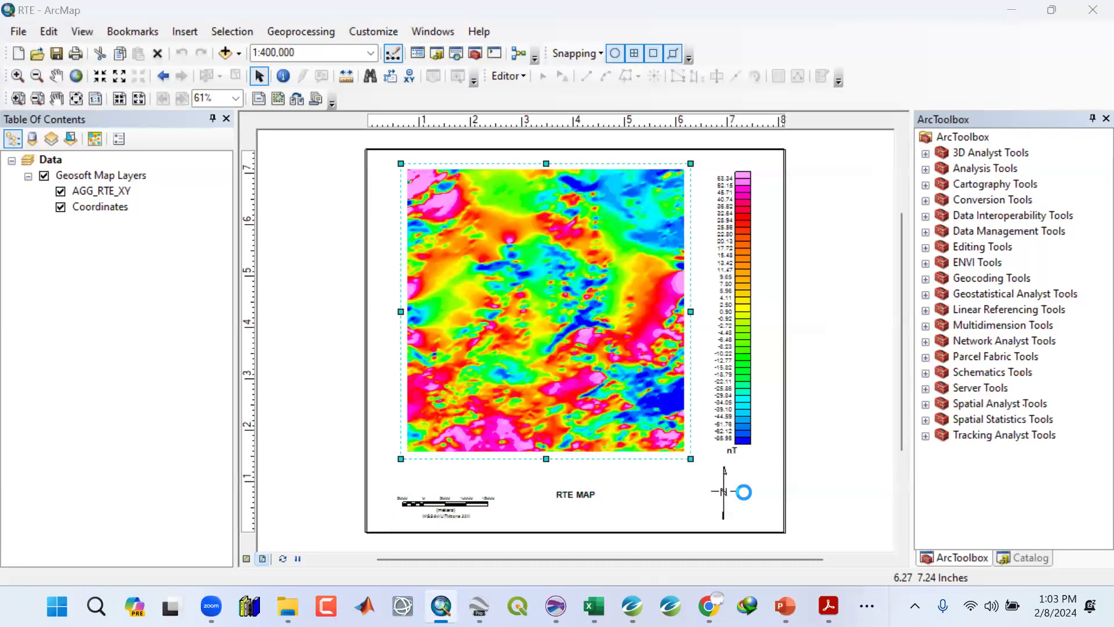
{"action": "left_click", "coordinate": [655, 133]}
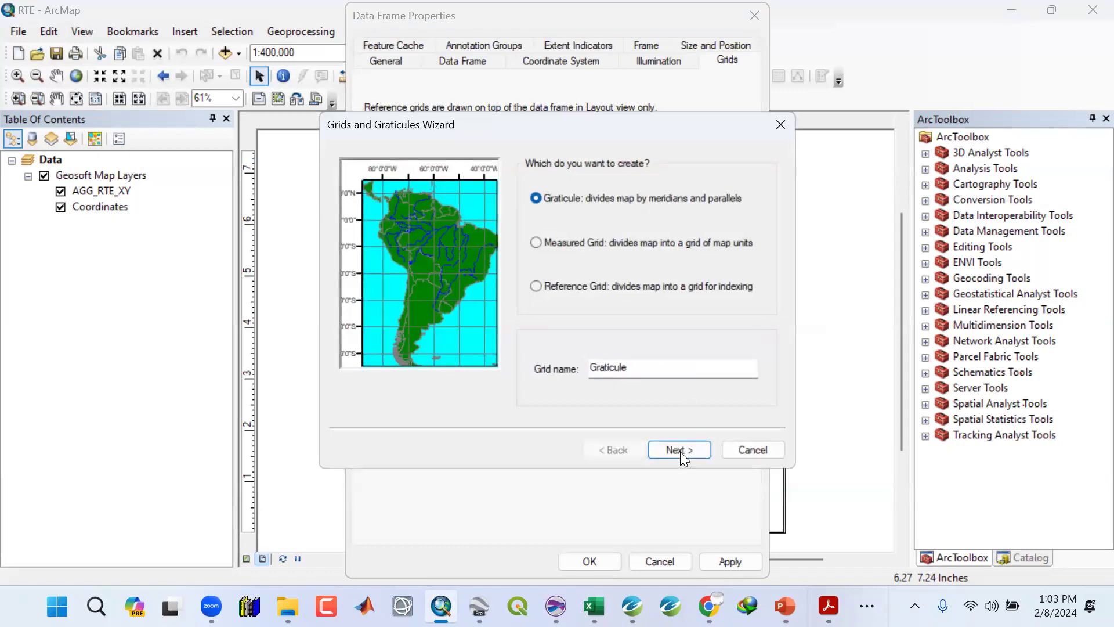
{"action": "left_click", "coordinate": [680, 452]}
{"action": "left_click", "coordinate": [680, 452]}
{"action": "left_click", "coordinate": [680, 451]}
{"action": "left_click", "coordinate": [681, 451]}
Make the graticule's left and right labels vertical and set the label size to 12.
{"action": "left_click", "coordinate": [677, 223]}
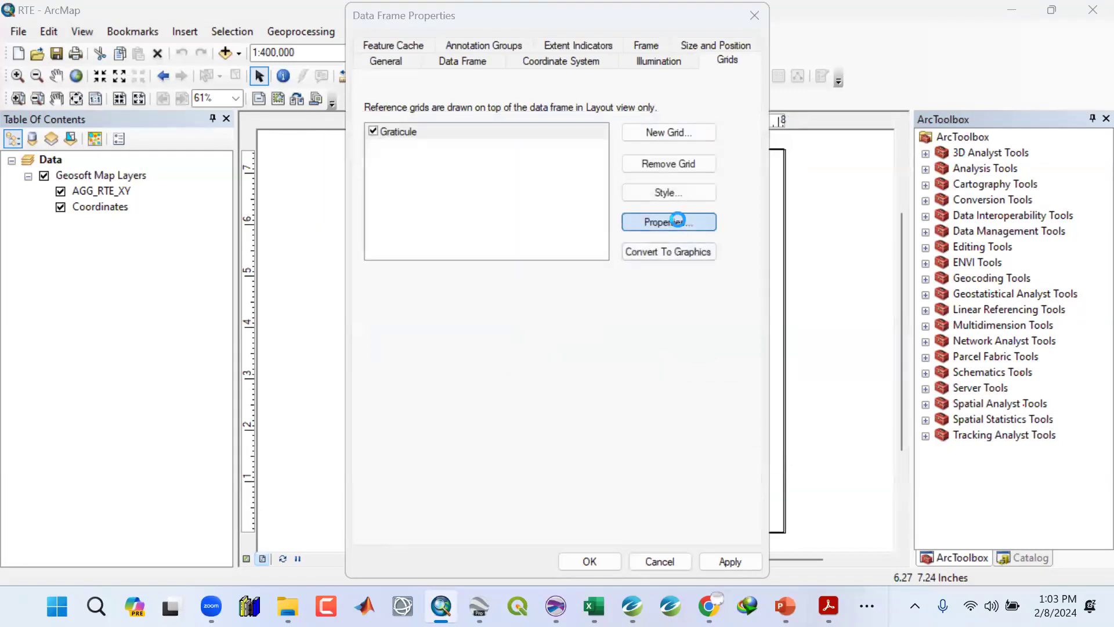
{"action": "left_click", "coordinate": [525, 104]}
{"action": "left_click", "coordinate": [498, 103]}
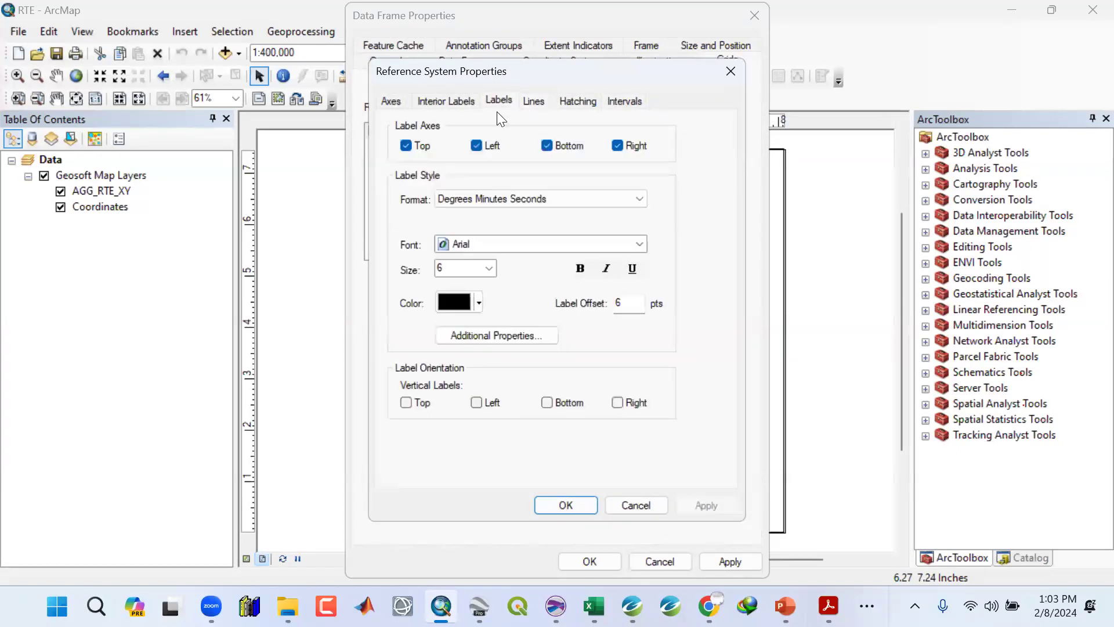
{"action": "left_click", "coordinate": [617, 402]}
{"action": "left_click", "coordinate": [489, 268]}
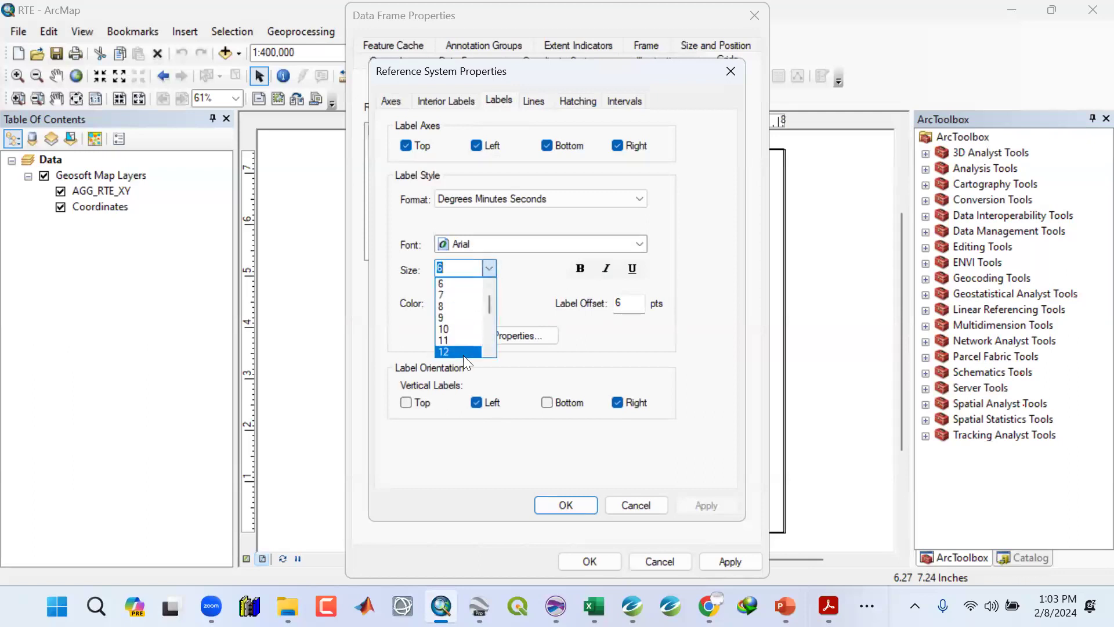
{"action": "left_click", "coordinate": [463, 353]}
Set graticule intervals to 6 minutes on both axes in degrees and decimal minutes, and apply the properties.
{"action": "left_click", "coordinate": [621, 101]}
{"action": "left_click", "coordinate": [401, 370]}
{"action": "left_click", "coordinate": [401, 386]}
{"action": "double_click", "coordinate": [572, 148]}
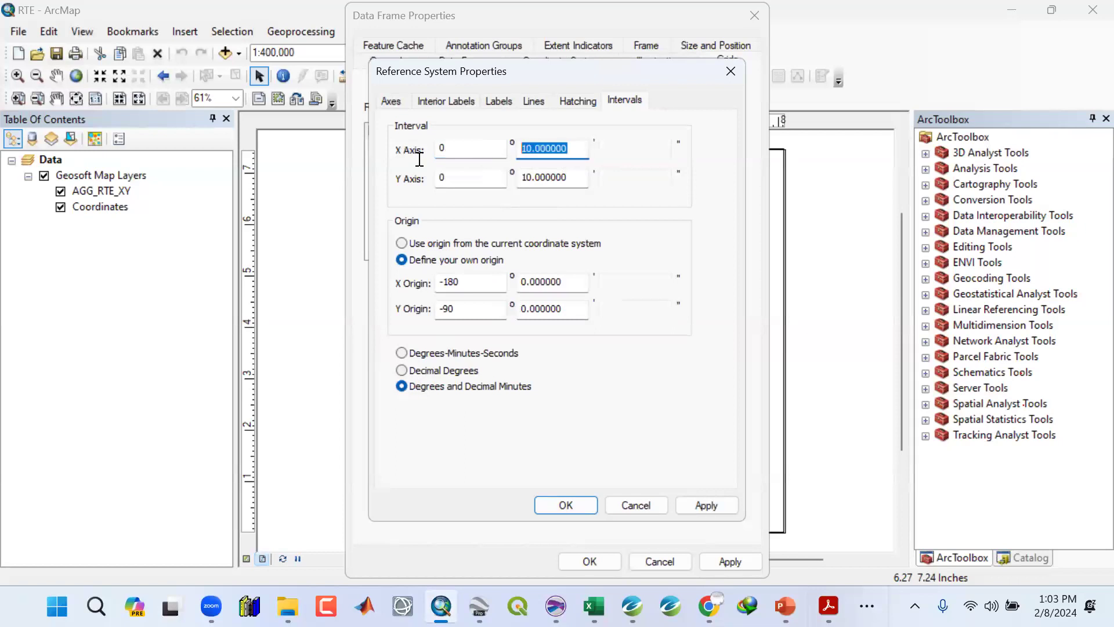
{"action": "type", "text": "6"}
{"action": "double_click", "coordinate": [562, 181]}
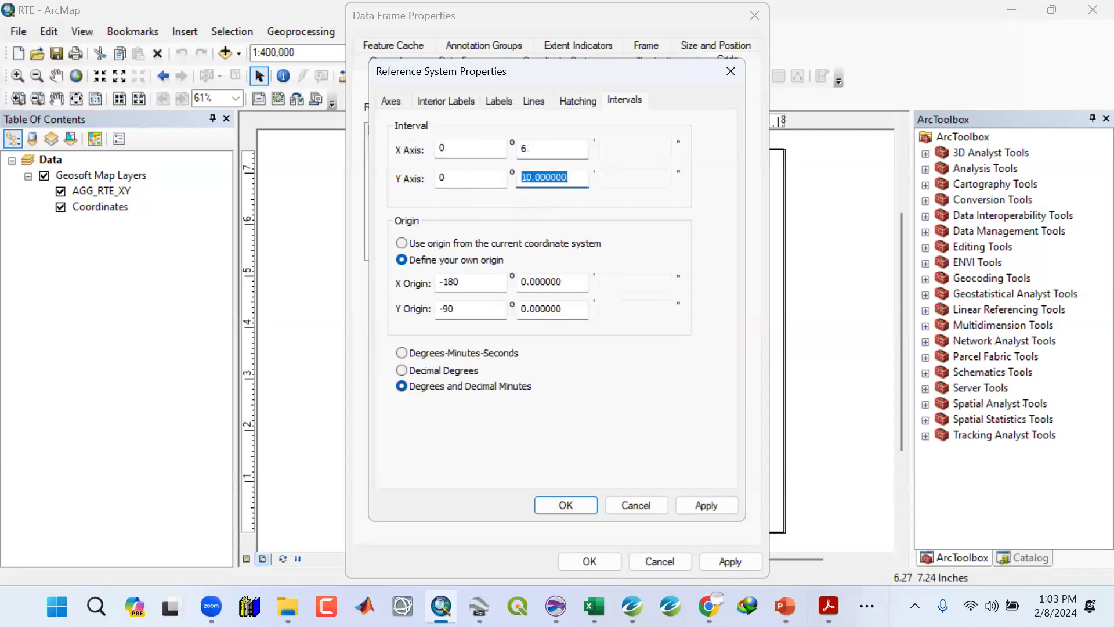
{"action": "type", "text": "6"}
{"action": "left_click", "coordinate": [706, 505]}
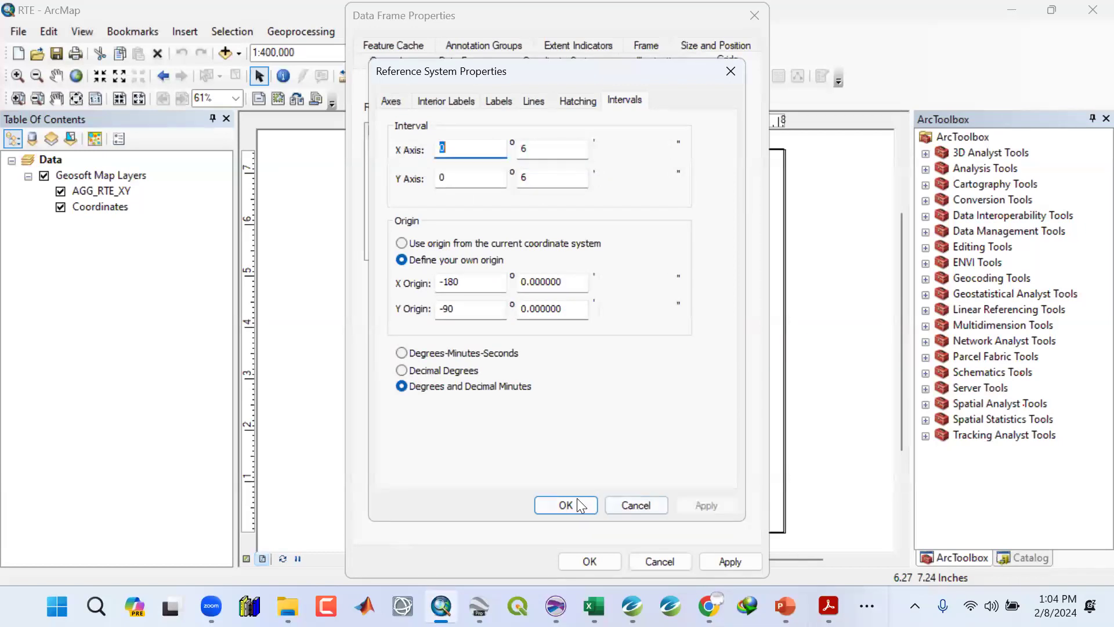
{"action": "left_click", "coordinate": [566, 504]}
{"action": "left_click", "coordinate": [717, 561]}
{"action": "left_click", "coordinate": [603, 559]}
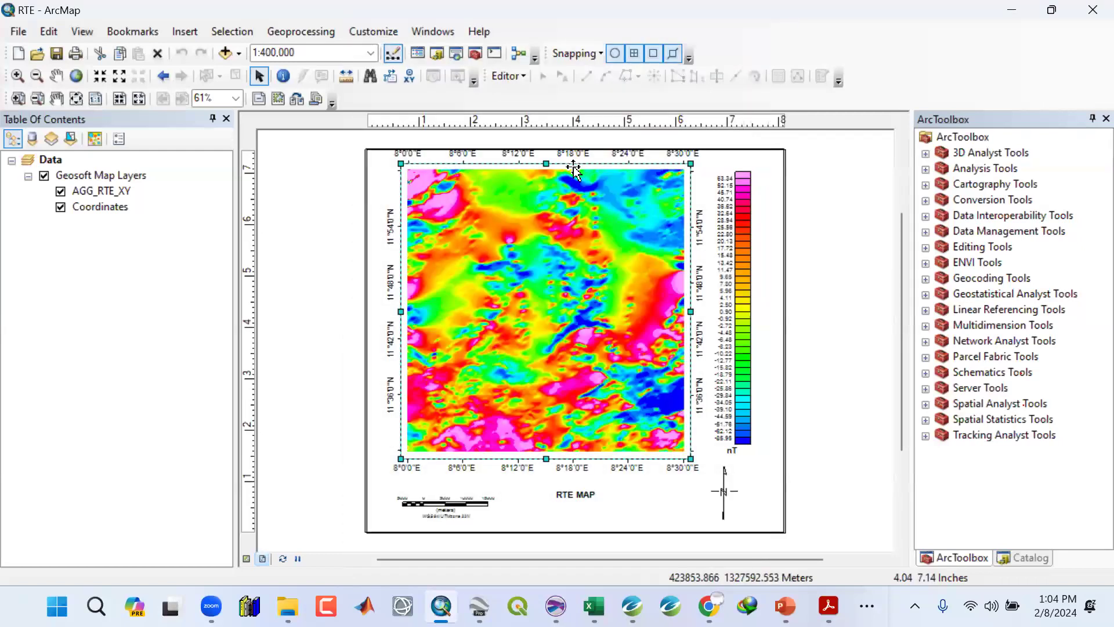
Nudge the data frame and the colour legend into position on the layout and save the map document.
{"action": "left_click_drag", "start_coordinate": [575, 174], "coordinate": [576, 181]}
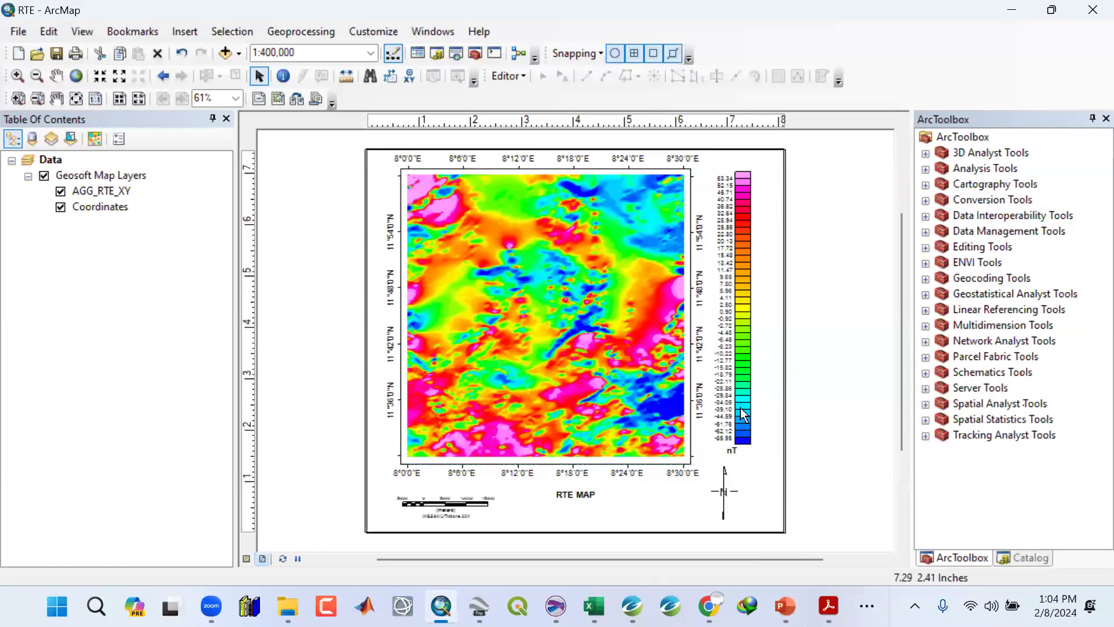
{"action": "left_click", "coordinate": [754, 432]}
{"action": "left_click_drag", "start_coordinate": [748, 425], "coordinate": [755, 432]}
{"action": "left_click", "coordinate": [837, 450]}
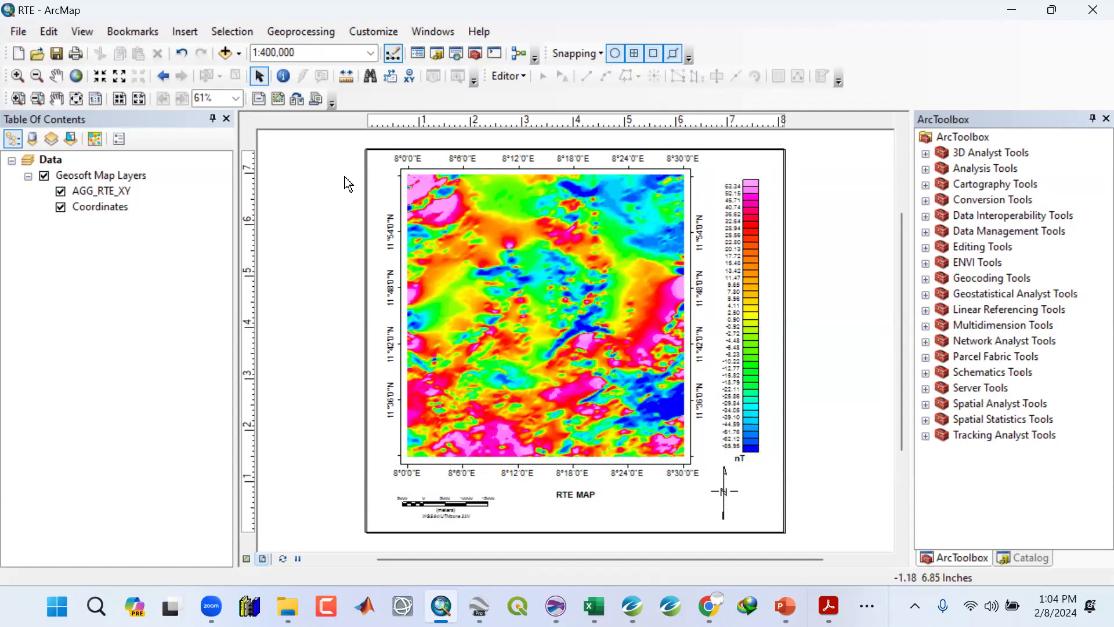
{"action": "left_click", "coordinate": [57, 53]}
Minimize ArcMap and return to Oasis montaj.
{"action": "left_click", "coordinate": [1019, 9]}
{"action": "mouse_move", "coordinate": [632, 606]}
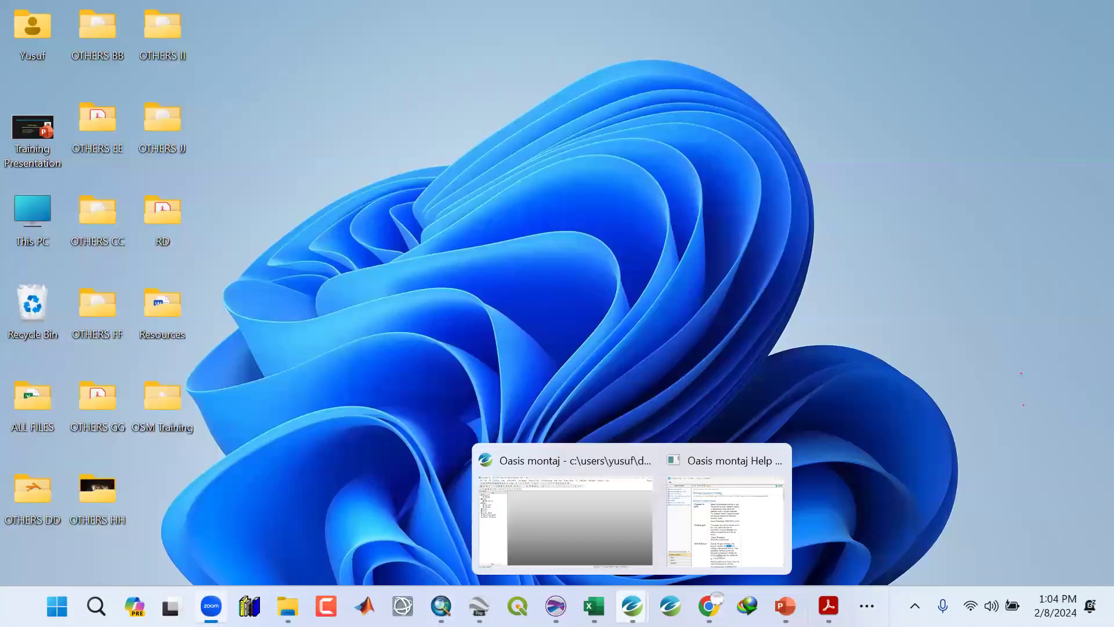
{"action": "left_click", "coordinate": [716, 528]}
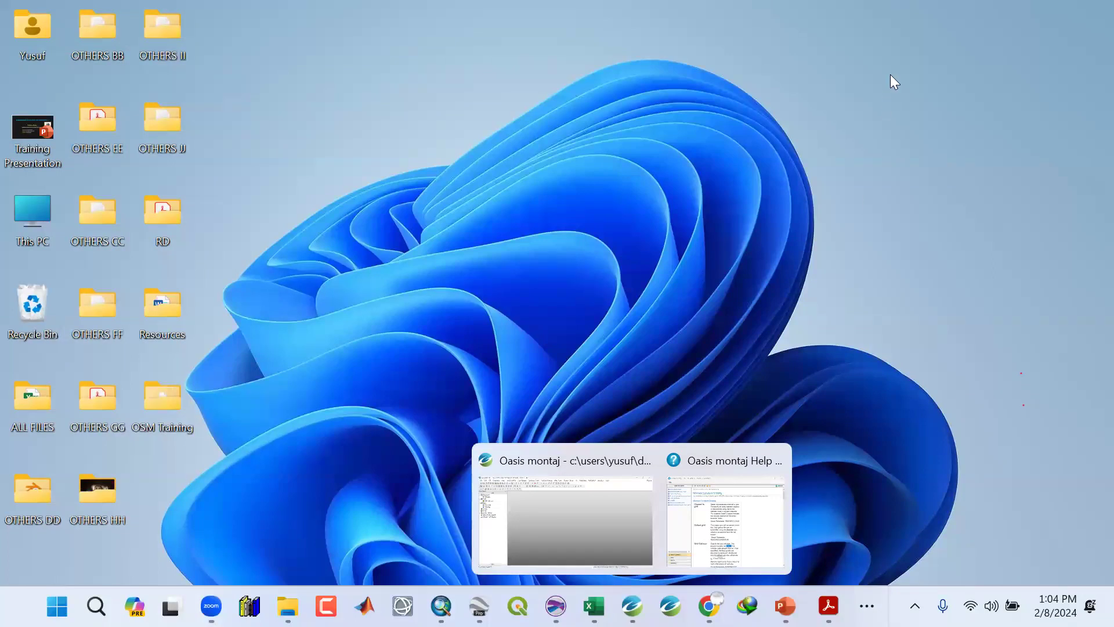
{"action": "left_click", "coordinate": [889, 36]}
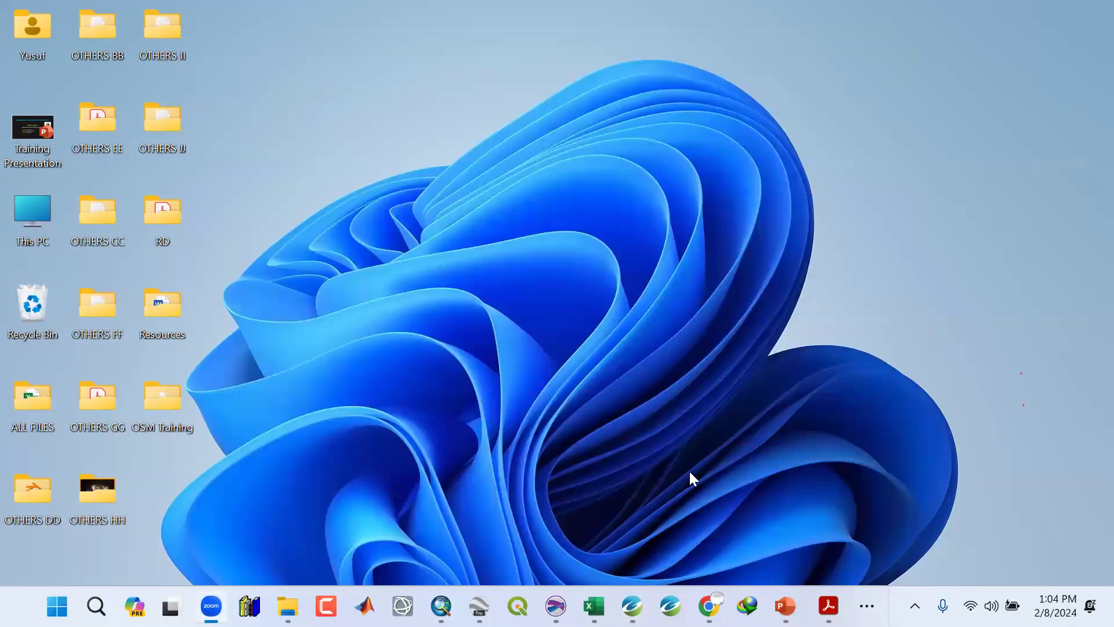
{"action": "left_click", "coordinate": [631, 605]}
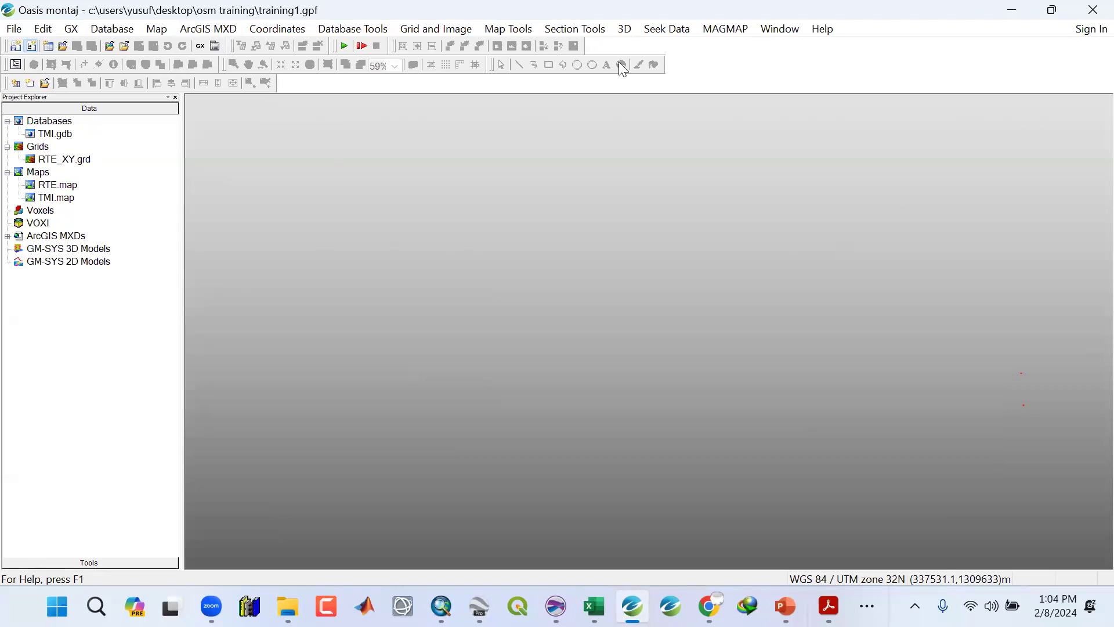
Open the About Oasis montaj window and close it.
{"action": "left_click", "coordinate": [831, 30]}
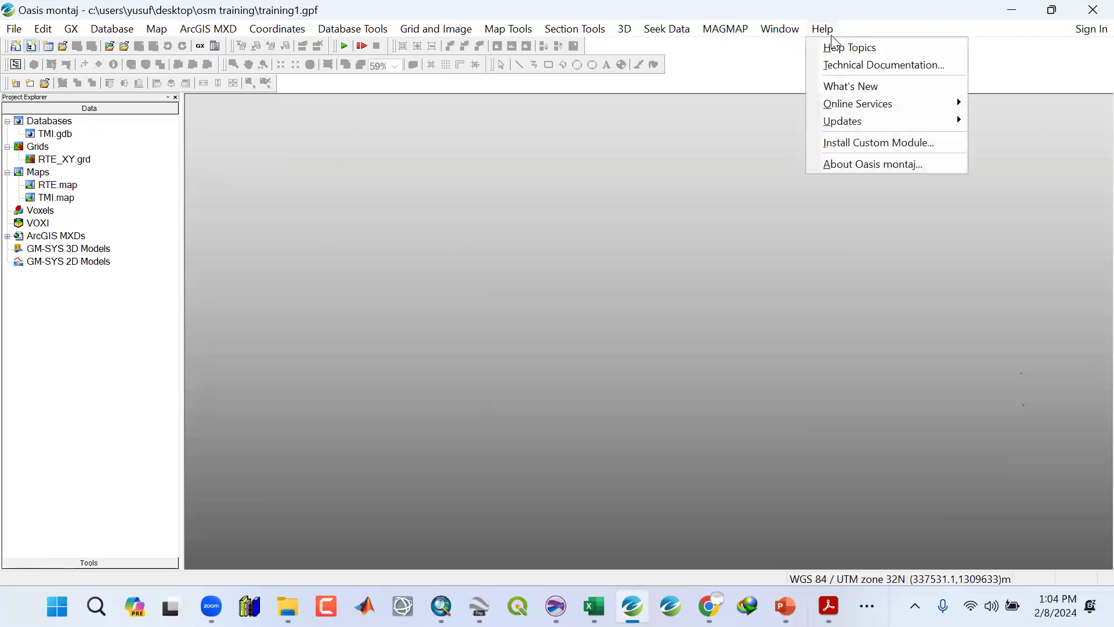
{"action": "left_click", "coordinate": [837, 169]}
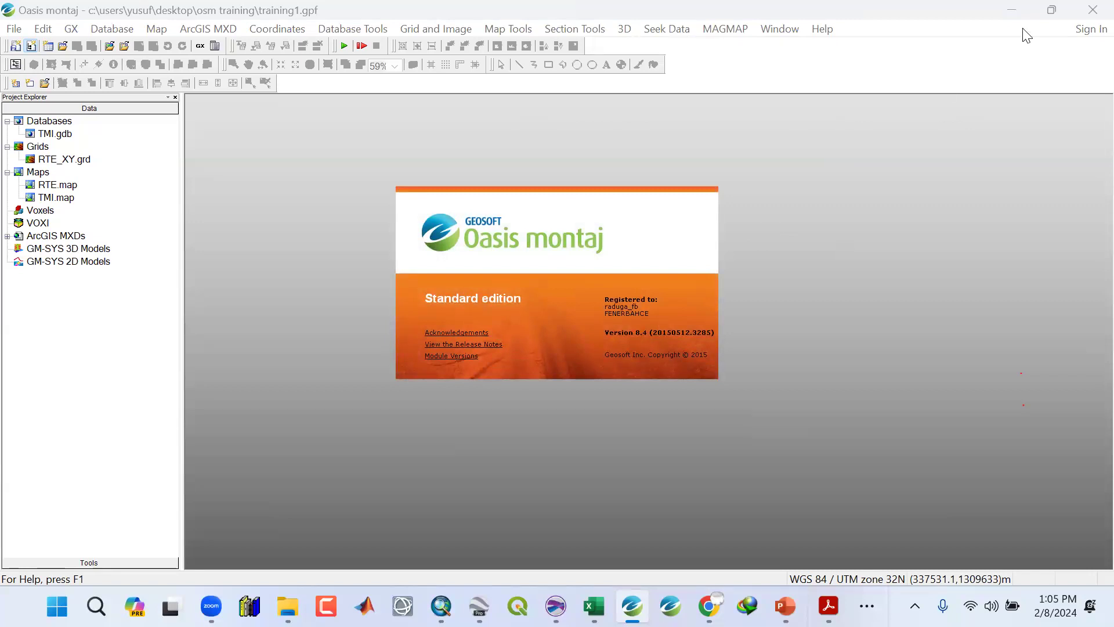
{"action": "left_click", "coordinate": [812, 180]}
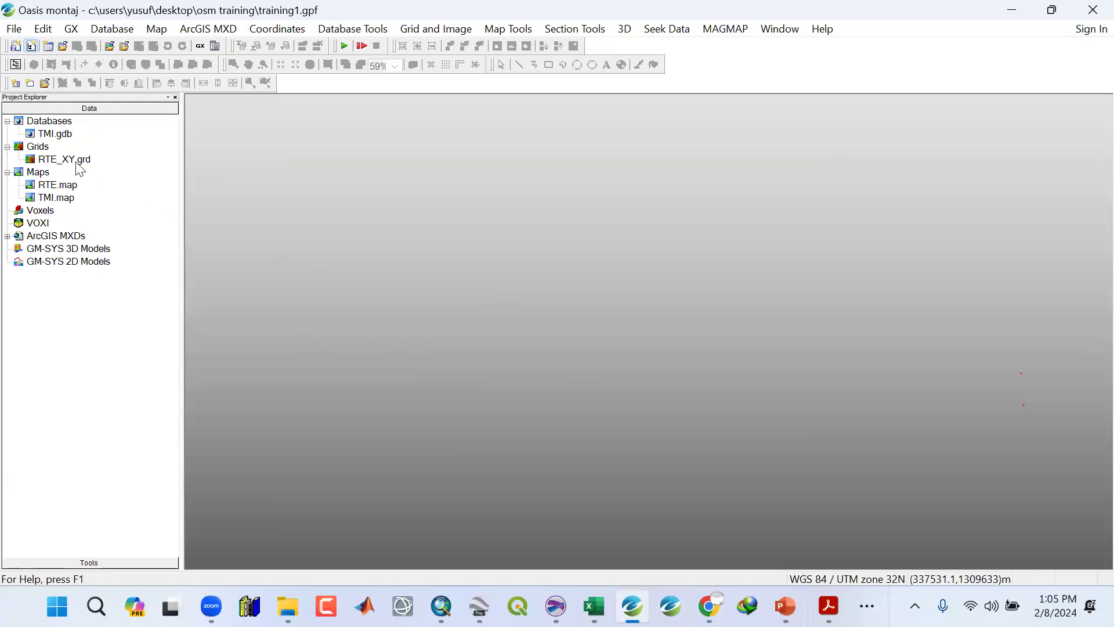
Collapse the Maps folder and open the RTE_XY grid in a maximized window.
{"action": "left_click", "coordinate": [60, 187]}
{"action": "left_click", "coordinate": [63, 200]}
{"action": "left_click", "coordinate": [7, 172]}
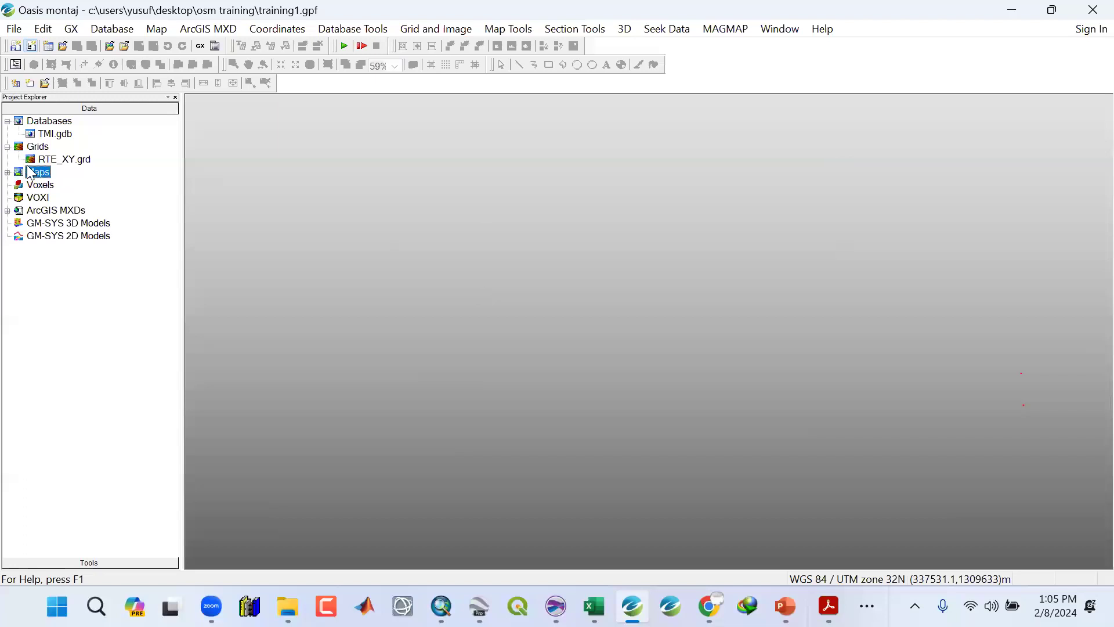
{"action": "double_click", "coordinate": [76, 160]}
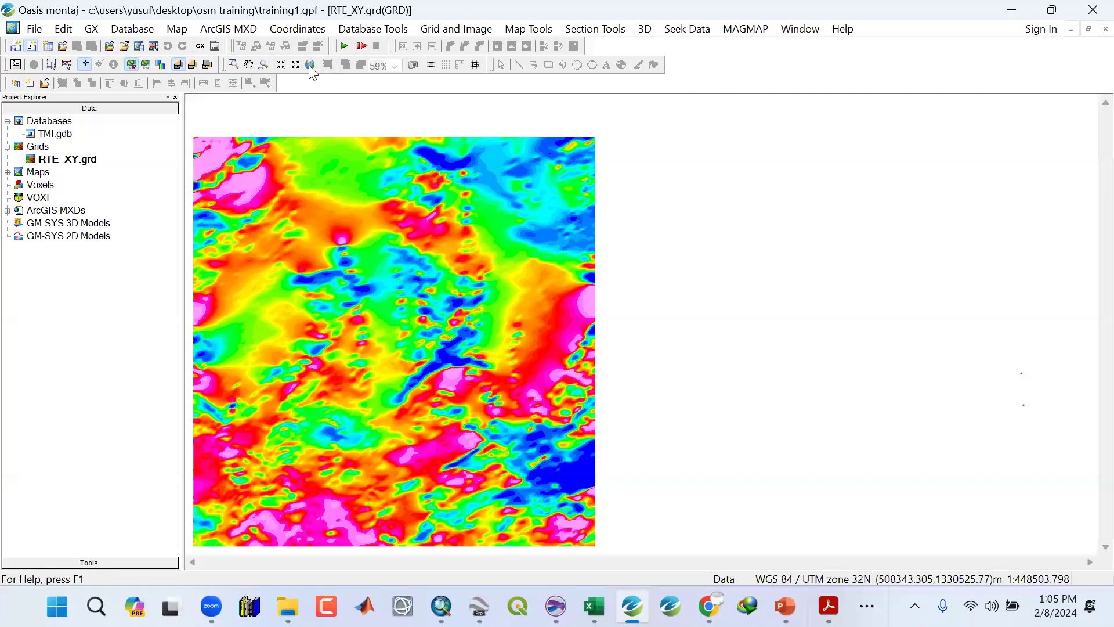
{"action": "left_click", "coordinate": [309, 65]}
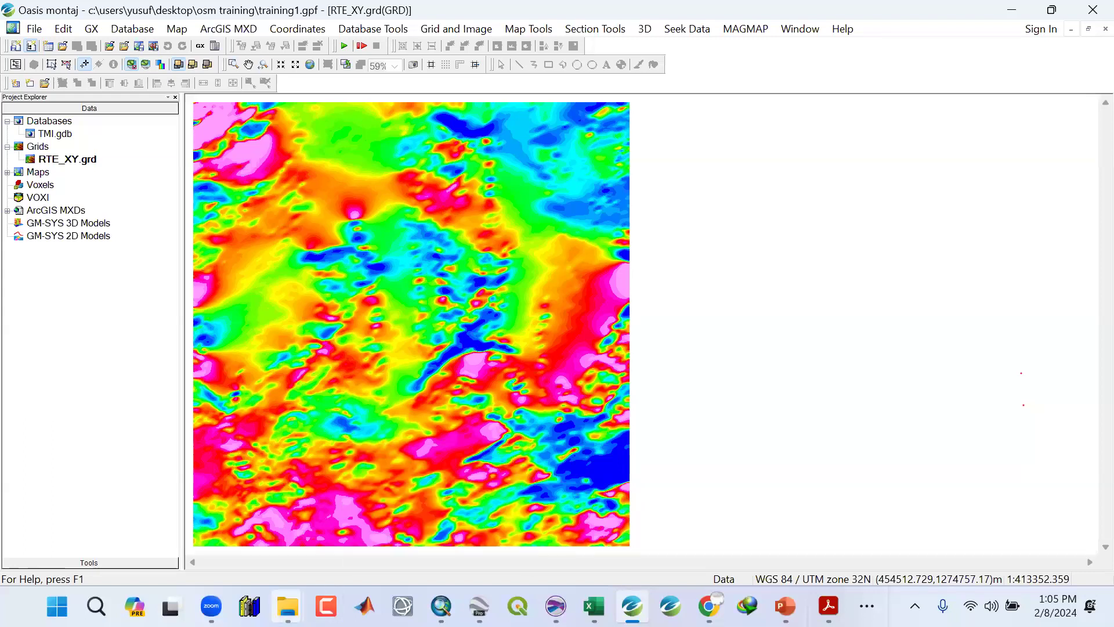
Browse the map images in the AeroMagnetic folder in File Explorer, then minimize it.
{"action": "mouse_move", "coordinate": [288, 607]}
{"action": "left_click", "coordinate": [483, 549]}
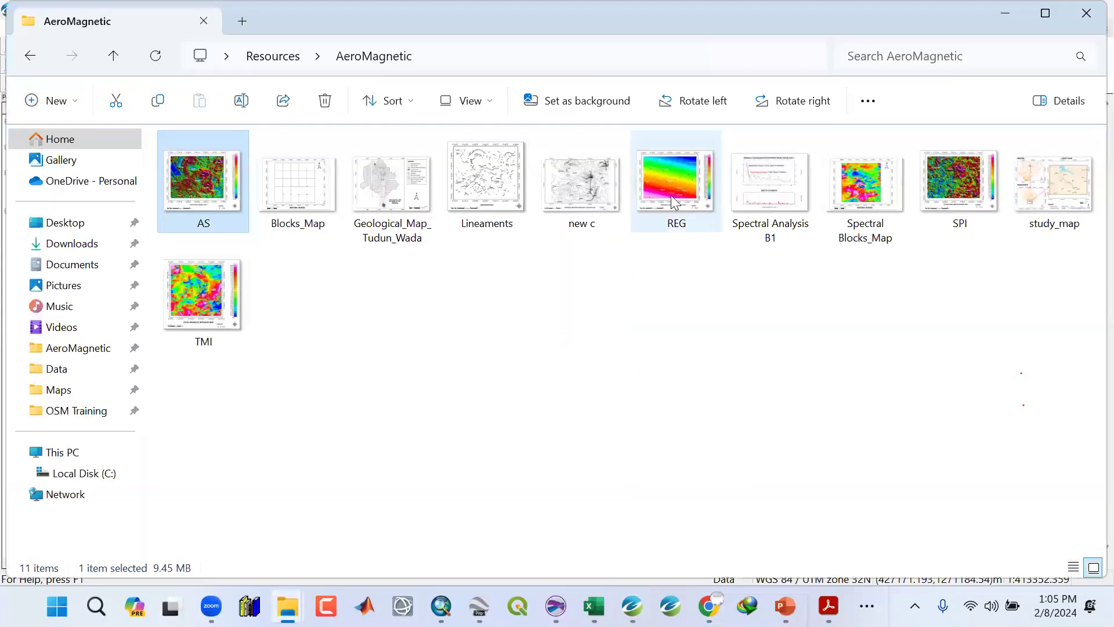
{"action": "left_click", "coordinate": [671, 195]}
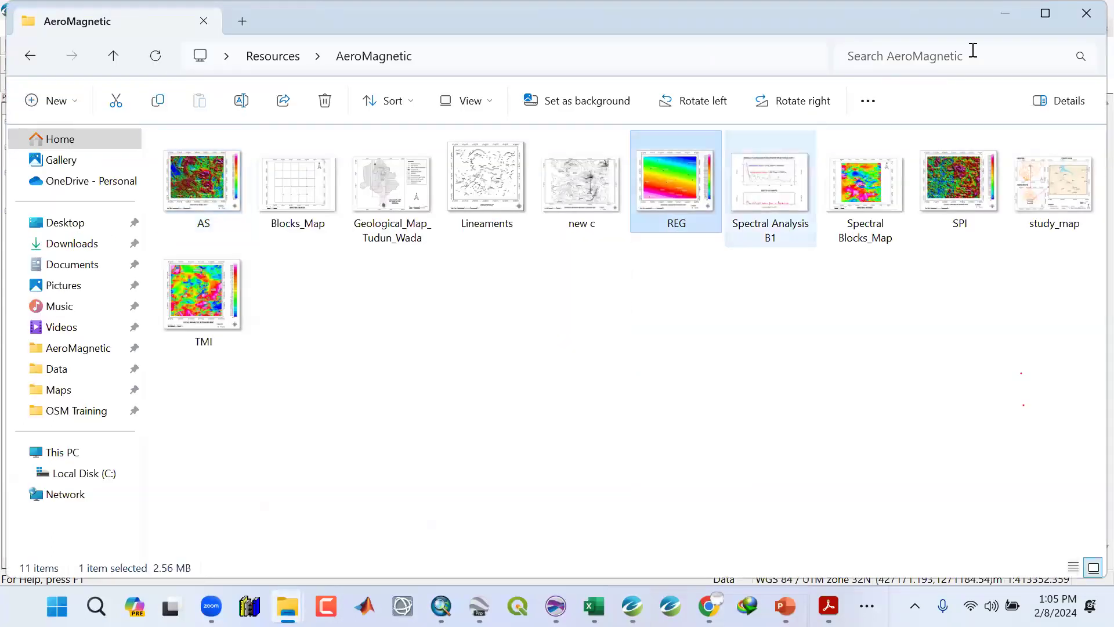
{"action": "left_click", "coordinate": [1013, 14]}
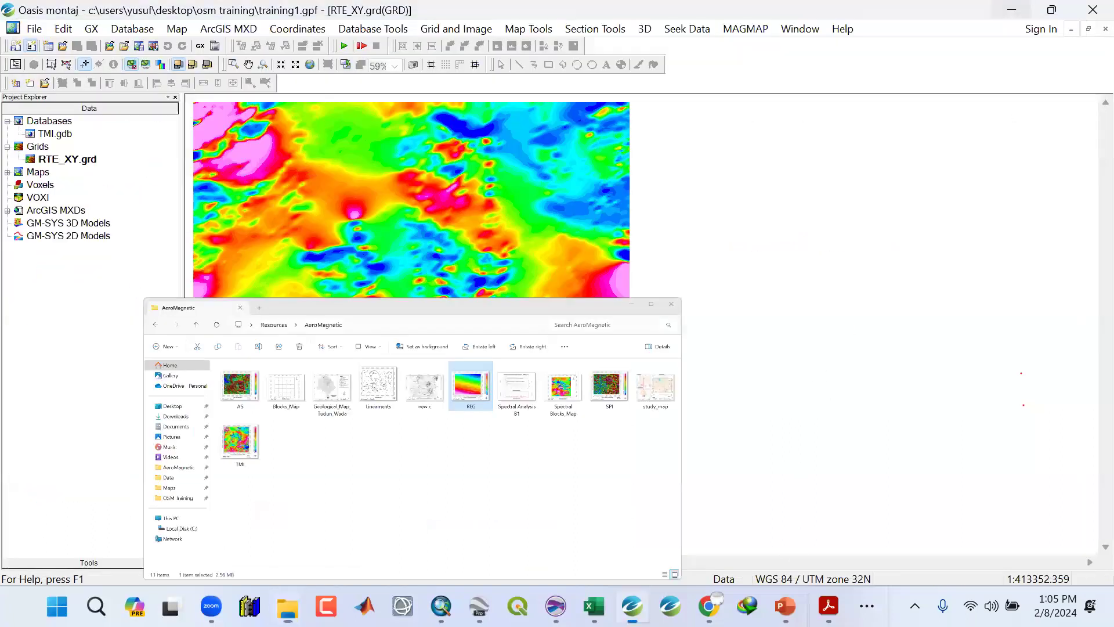
Switch to the training presentation and review the topics slide, then minimize it.
{"action": "key", "text": "alt+Tab"}
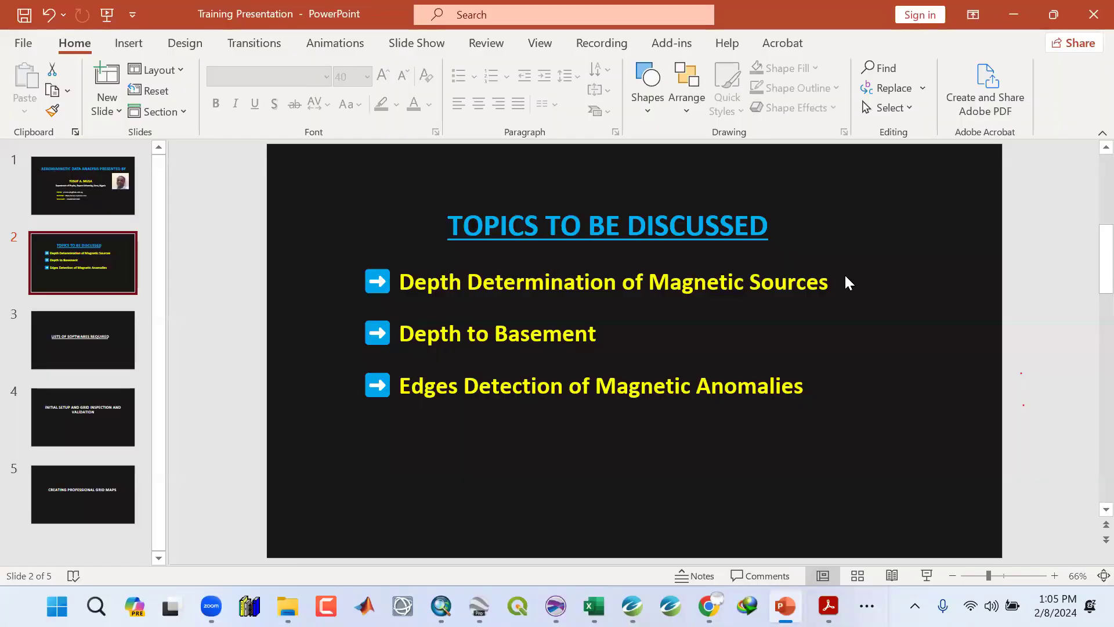
{"action": "left_click", "coordinate": [830, 283]}
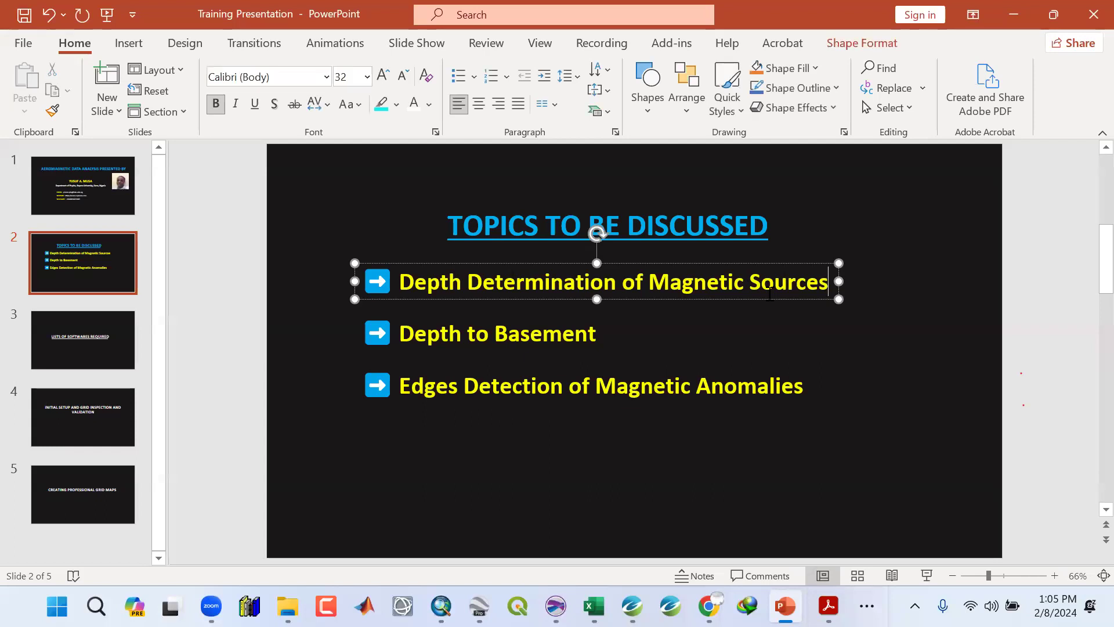
{"action": "left_click", "coordinate": [588, 334]}
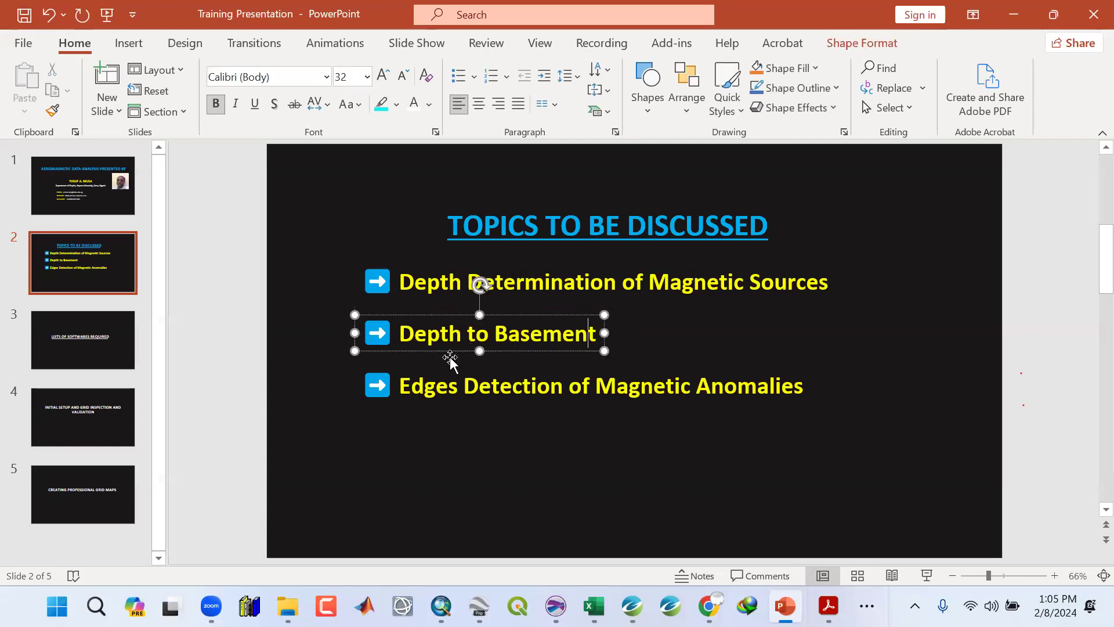
{"action": "left_click", "coordinate": [835, 397]}
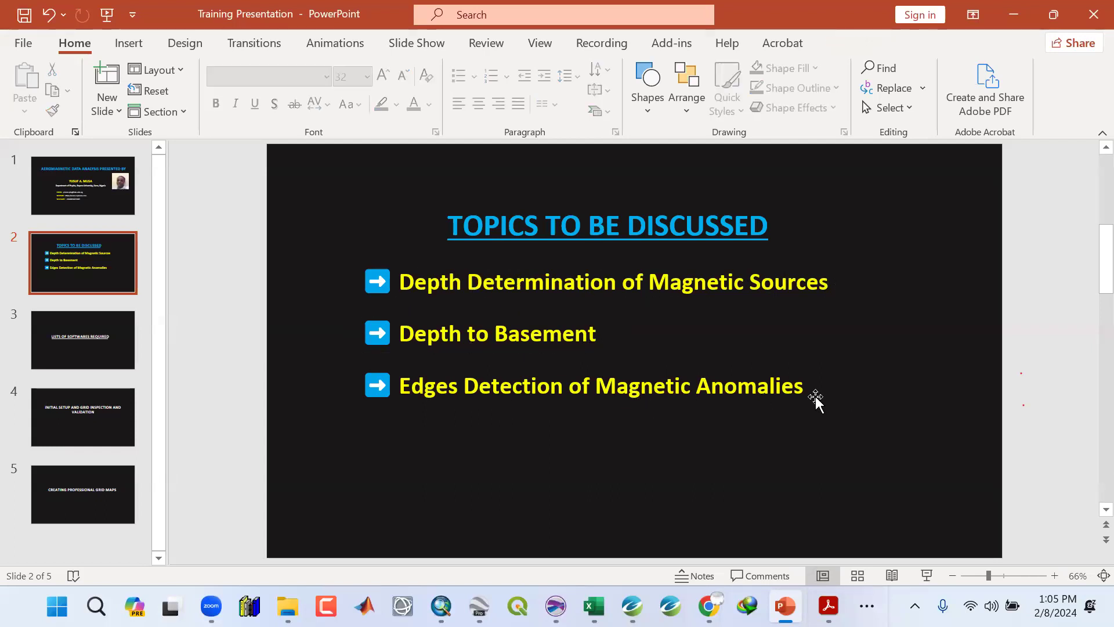
{"action": "left_click", "coordinate": [1011, 15]}
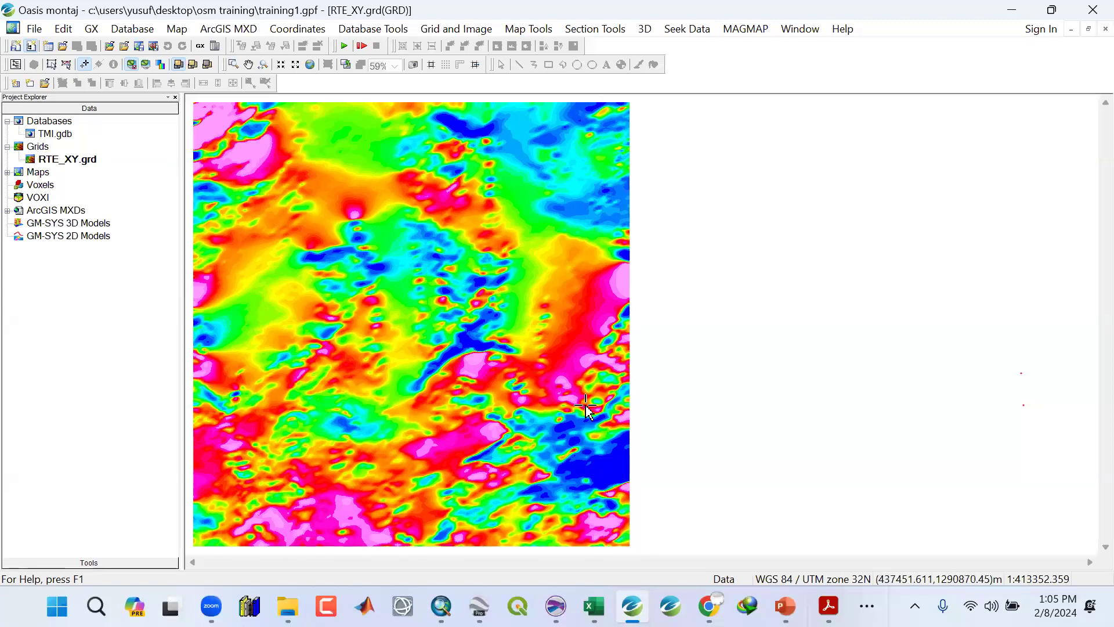
{"action": "key", "text": "alt+Tab"}
{"action": "key", "text": "super+Up"}
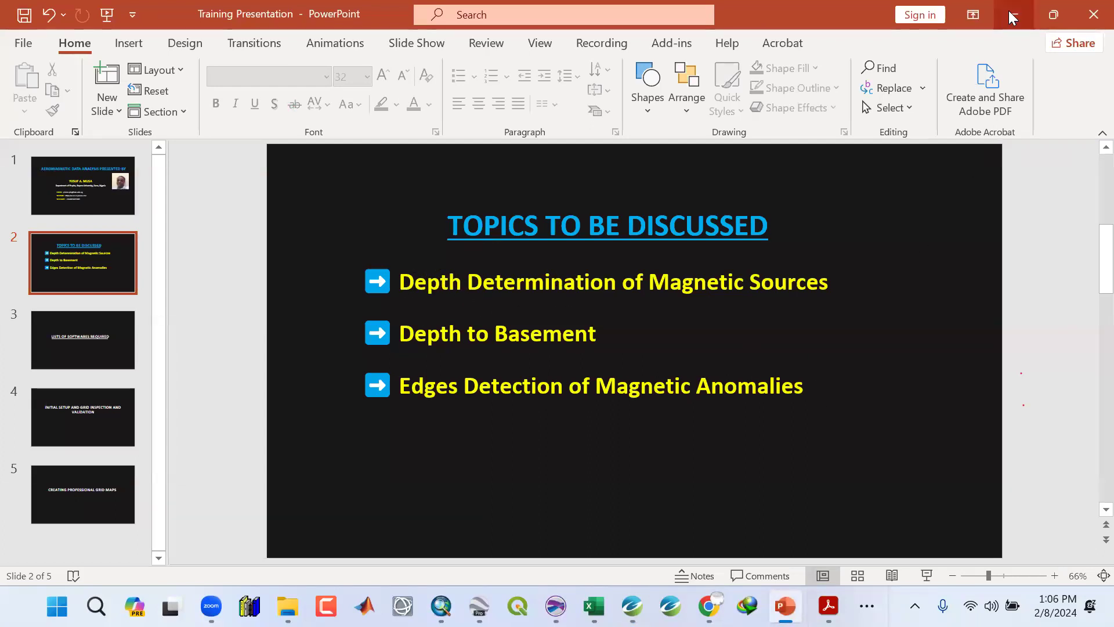
{"action": "key", "text": "super+Down"}
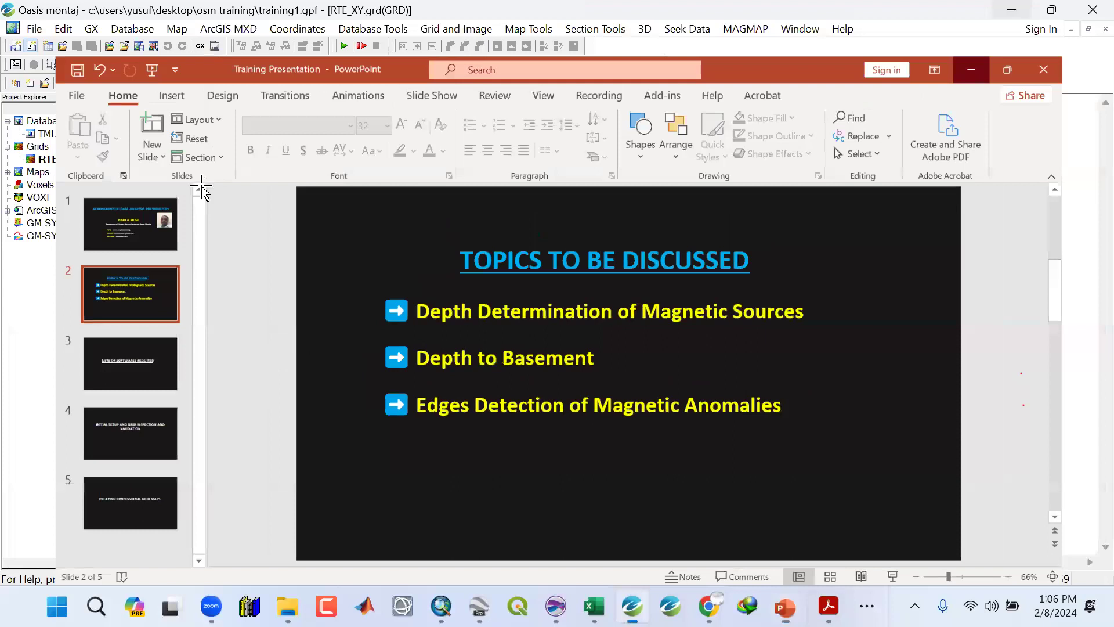
{"action": "key", "text": "super+Down"}
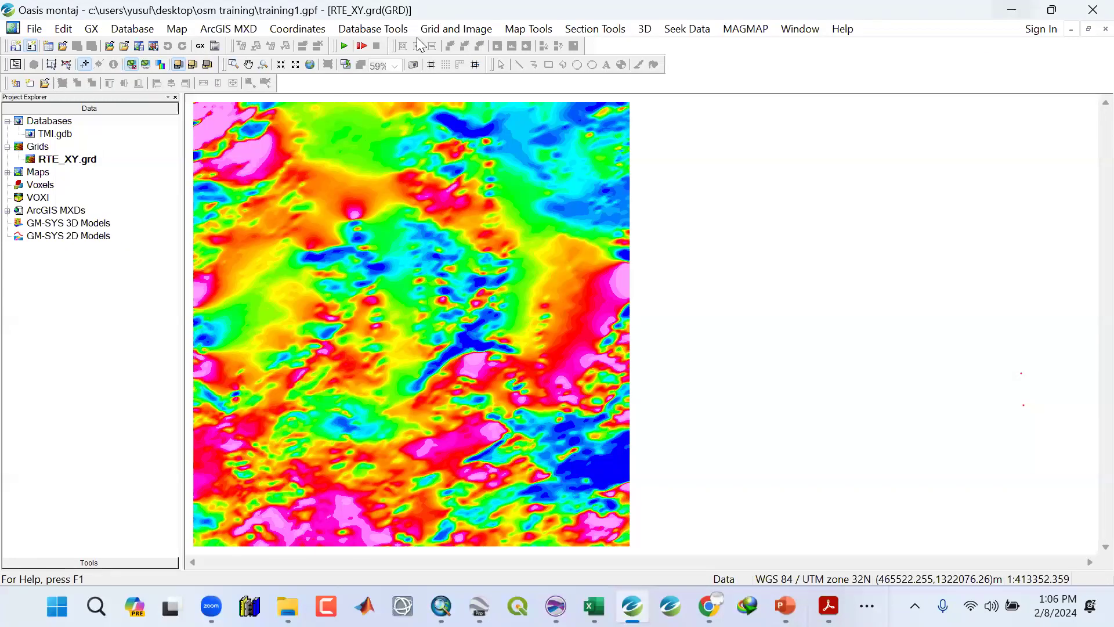
Remove a first-order trend from the RTE_XY grid using edge points, saving the output grid as RES_1_XY.
{"action": "left_click", "coordinate": [441, 29]}
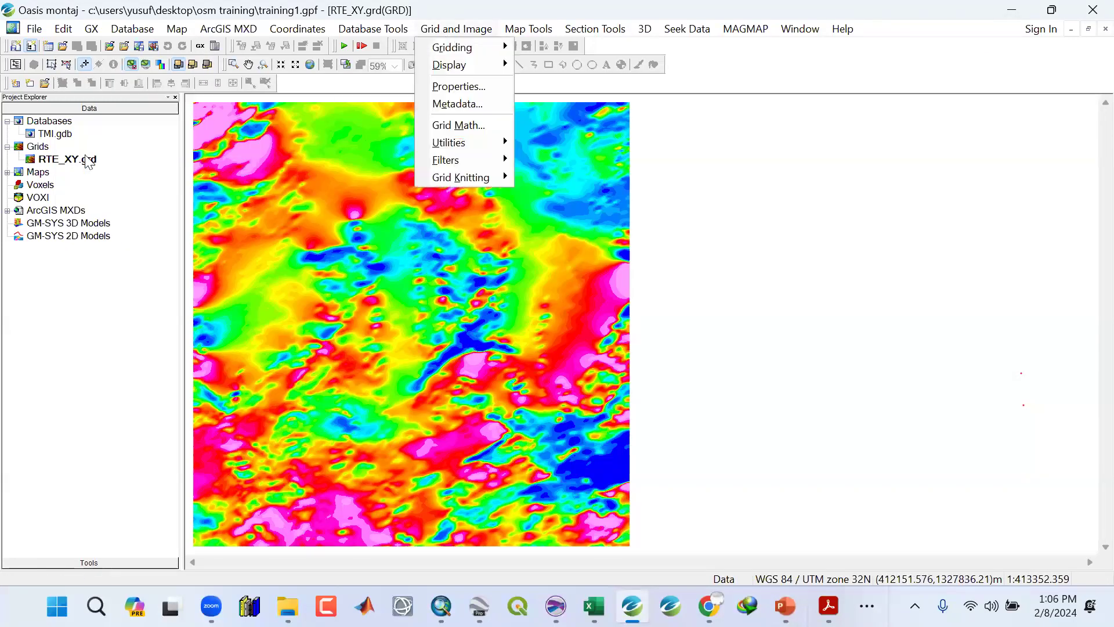
{"action": "mouse_move", "coordinate": [448, 165]}
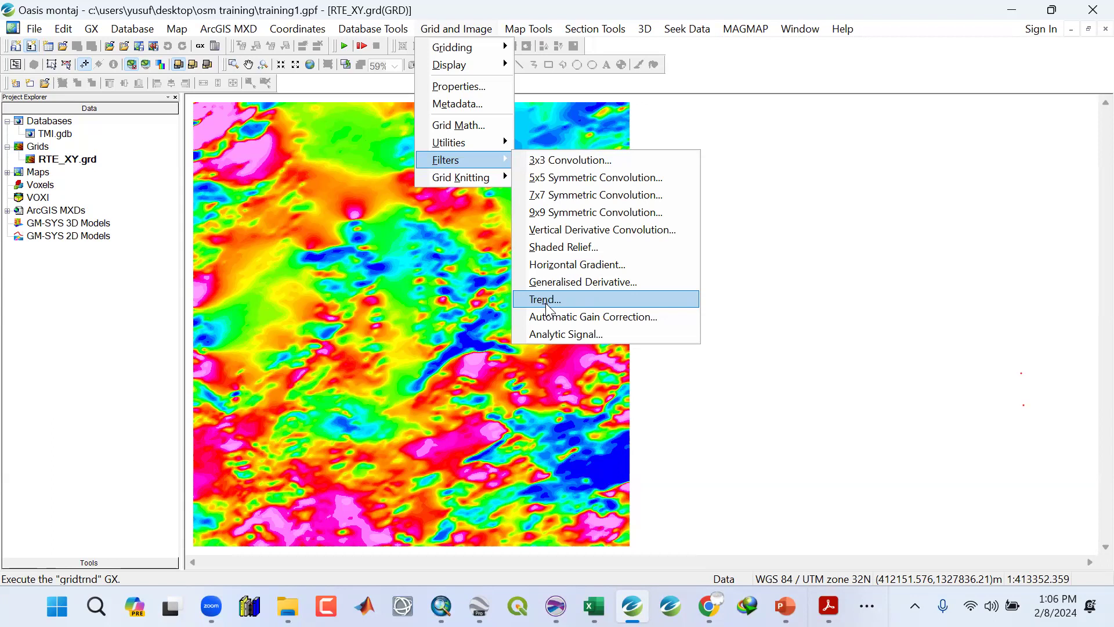
{"action": "left_click", "coordinate": [545, 300]}
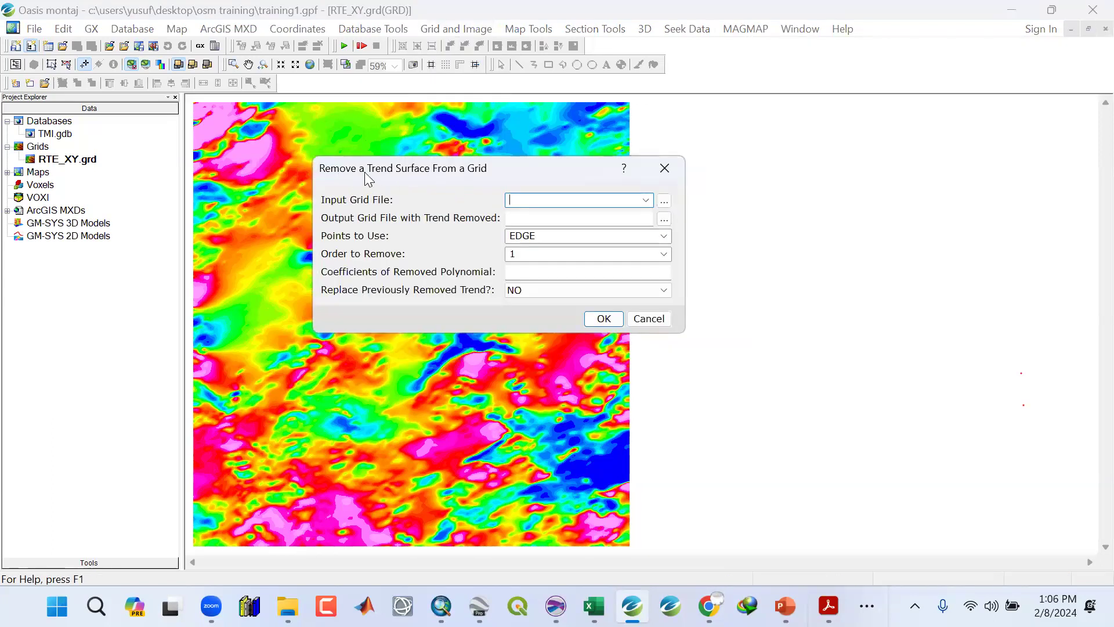
{"action": "left_click", "coordinate": [645, 200]}
{"action": "left_click", "coordinate": [568, 214]}
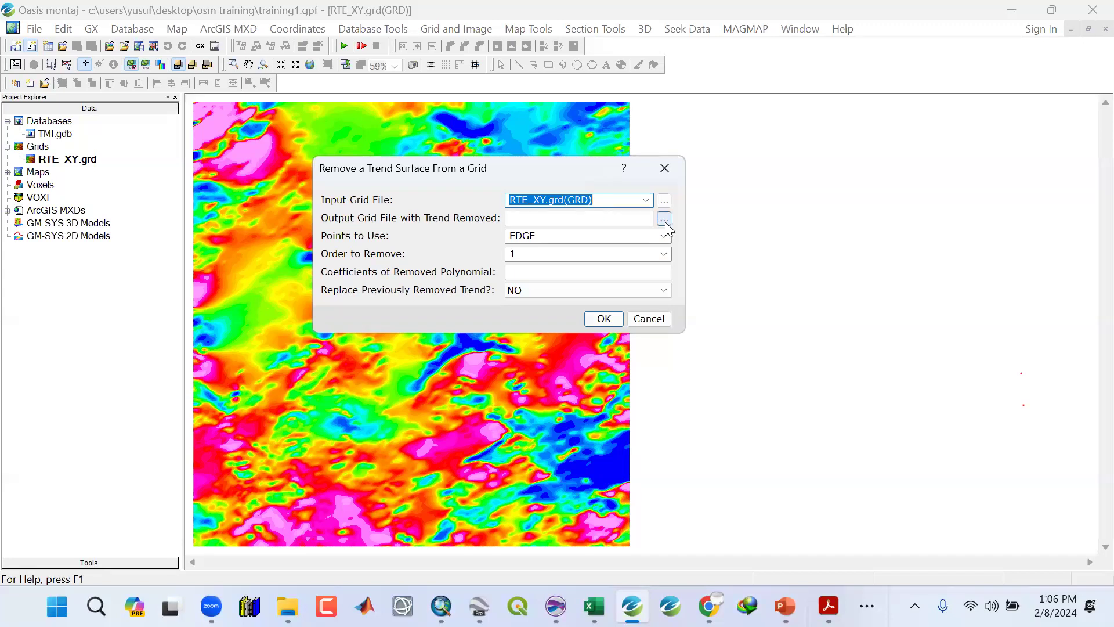
{"action": "left_click", "coordinate": [623, 224]}
{"action": "type", "text": "R"}
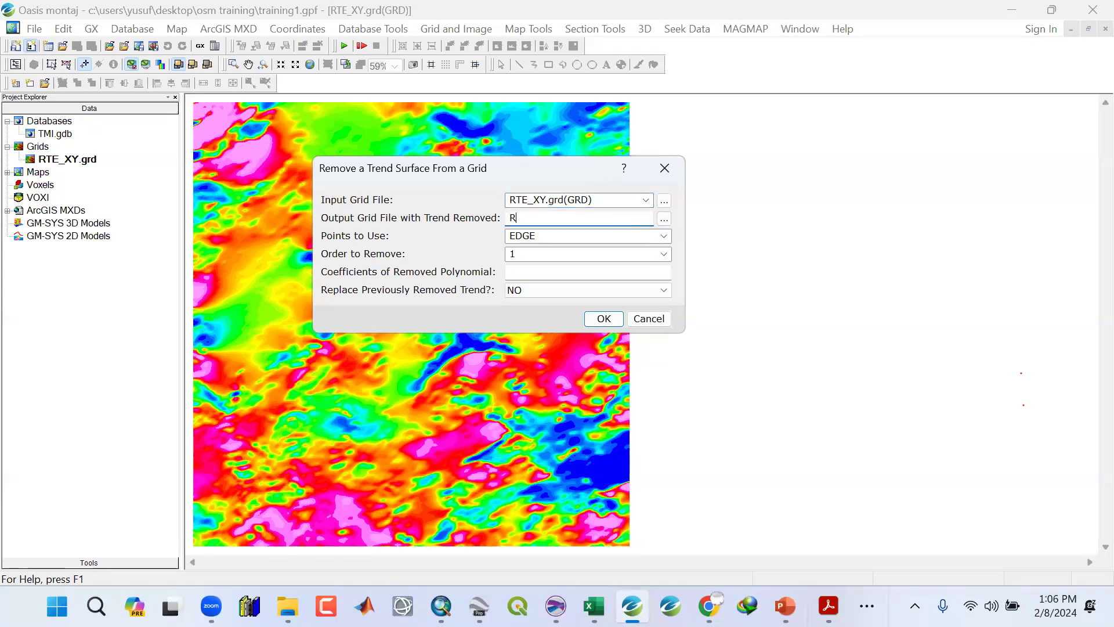
{"action": "type", "text": "ES_1_XY"}
{"action": "left_click", "coordinate": [509, 256]}
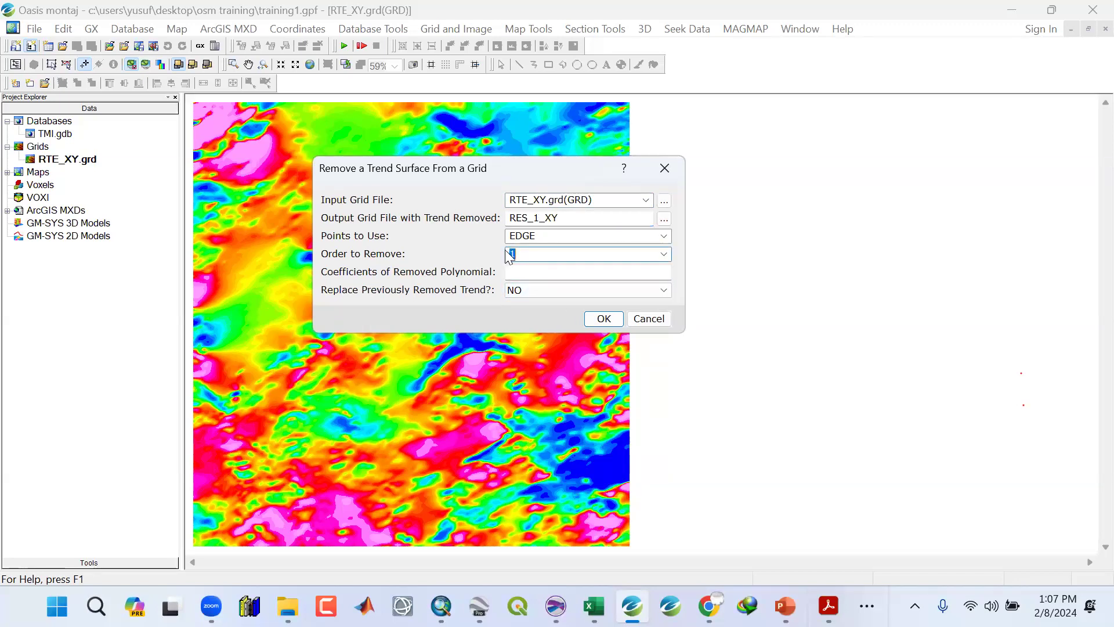
{"action": "left_click", "coordinate": [663, 254]}
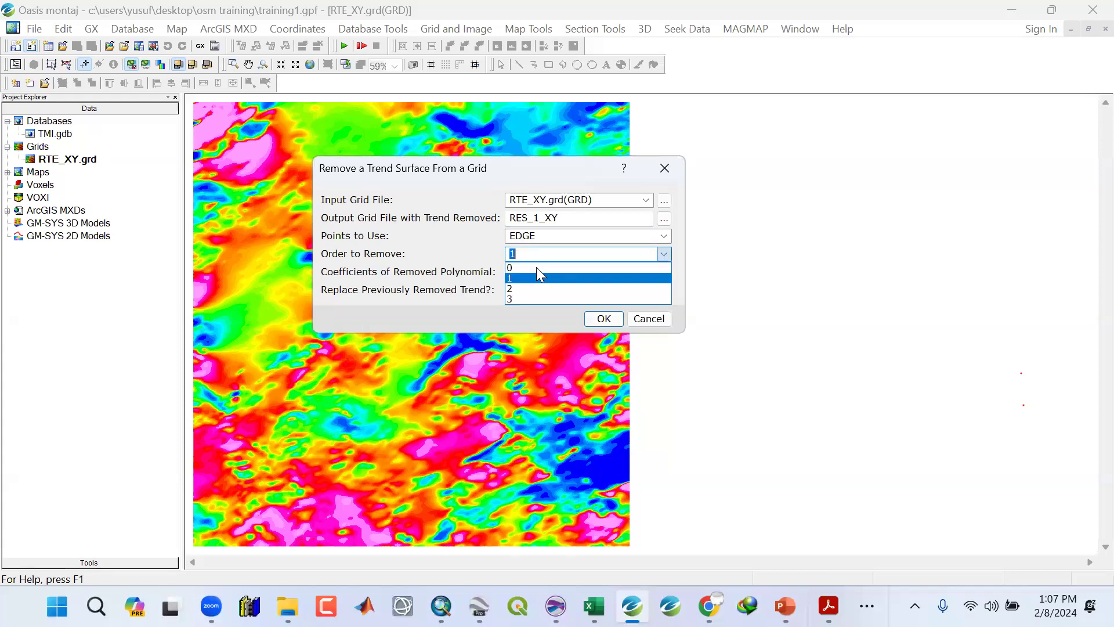
{"action": "left_click", "coordinate": [523, 292]}
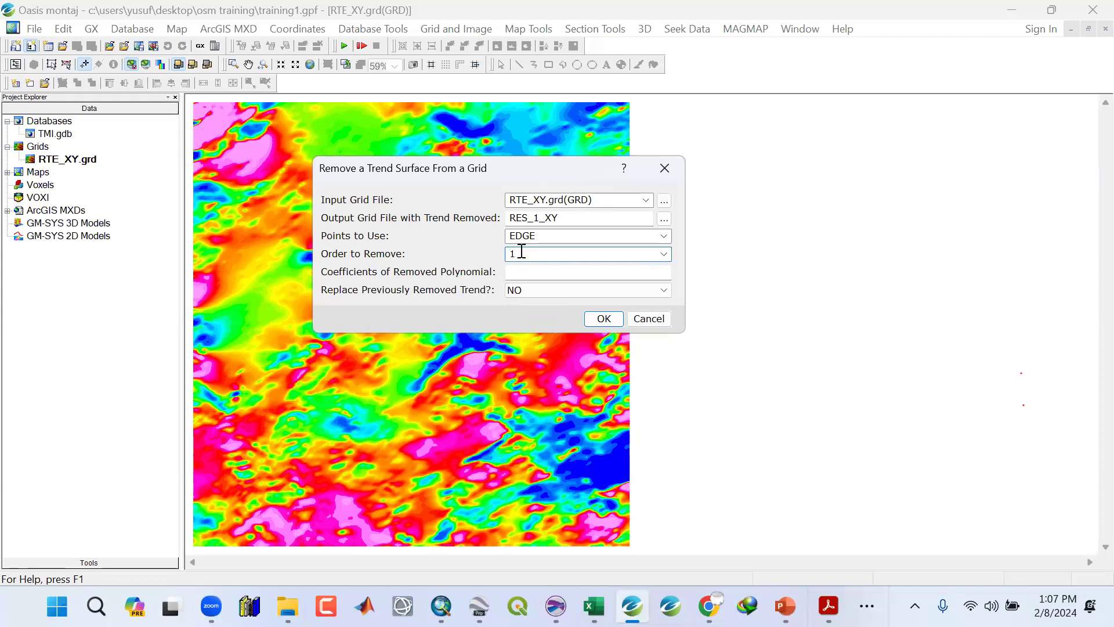
{"action": "left_click_drag", "start_coordinate": [525, 252], "coordinate": [460, 234]}
{"action": "left_click", "coordinate": [600, 319]}
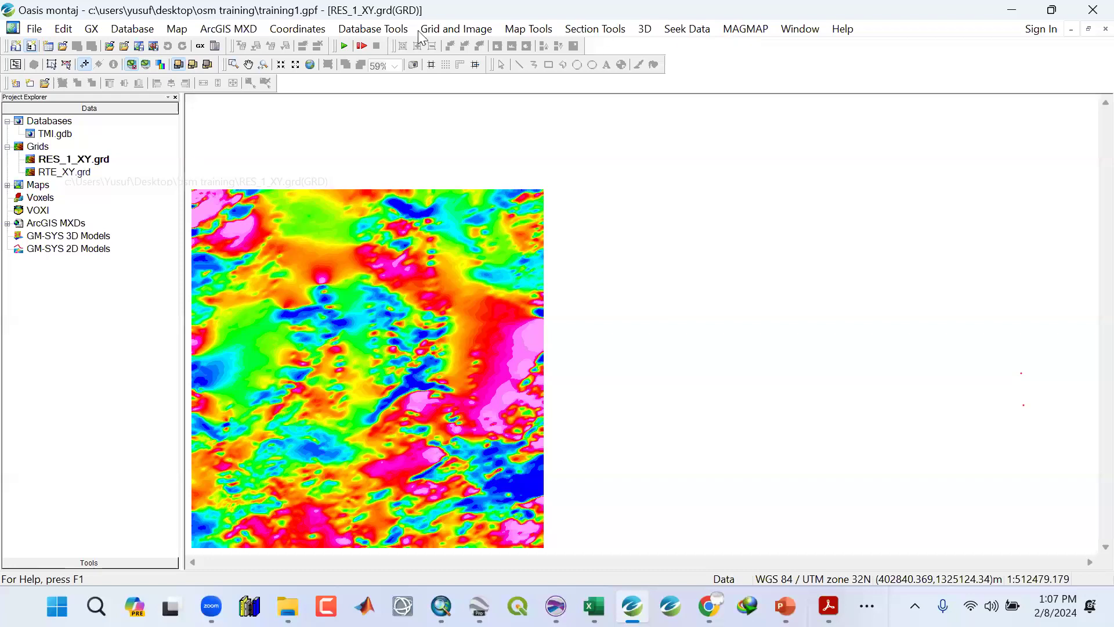
Remove a second-order trend from the RTE_XY grid, saving the output grid as RES_2_XY.
{"action": "left_click", "coordinate": [449, 29]}
{"action": "mouse_move", "coordinate": [447, 145]}
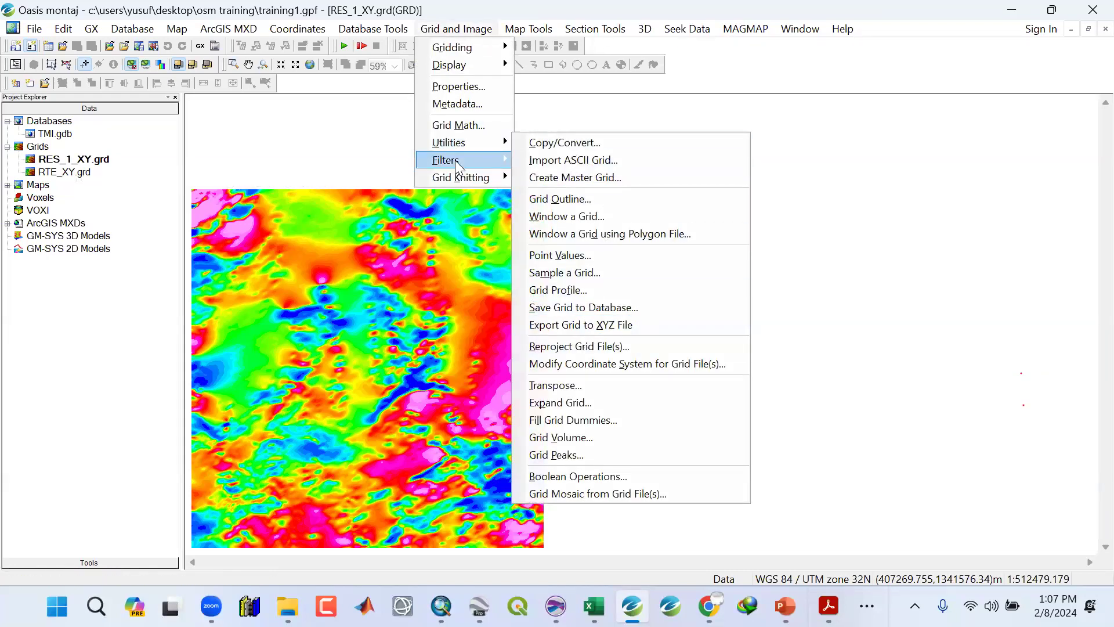
{"action": "mouse_move", "coordinate": [458, 166]}
{"action": "left_click", "coordinate": [550, 299]}
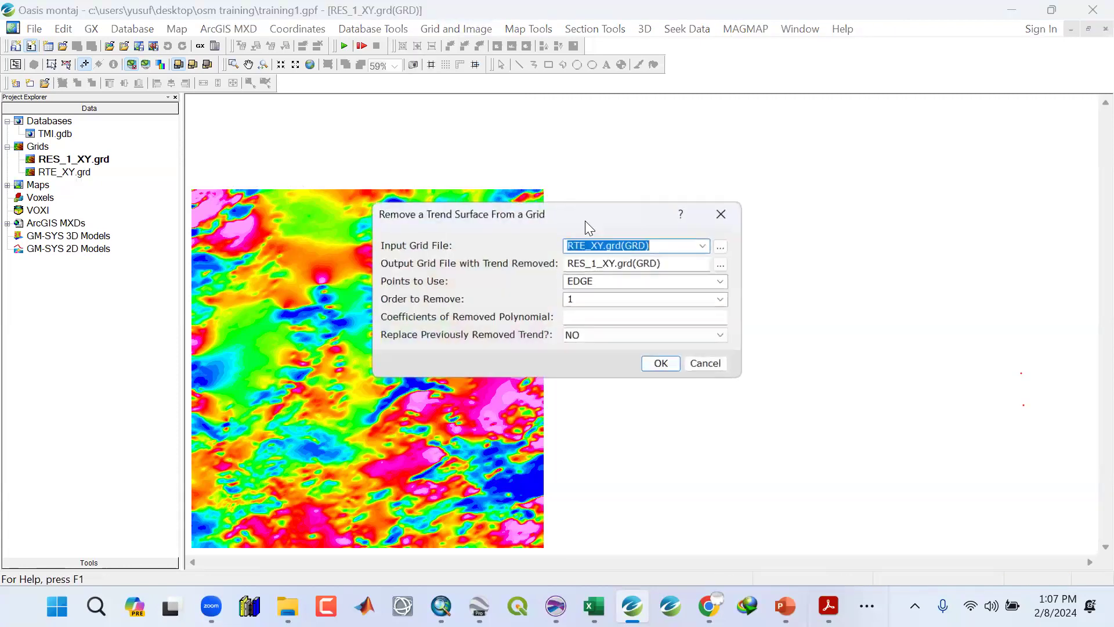
{"action": "left_click", "coordinate": [598, 264]}
{"action": "key", "text": "BackSpace"}
{"action": "type", "text": "2"}
{"action": "left_click", "coordinate": [721, 299]}
{"action": "left_click", "coordinate": [604, 335]}
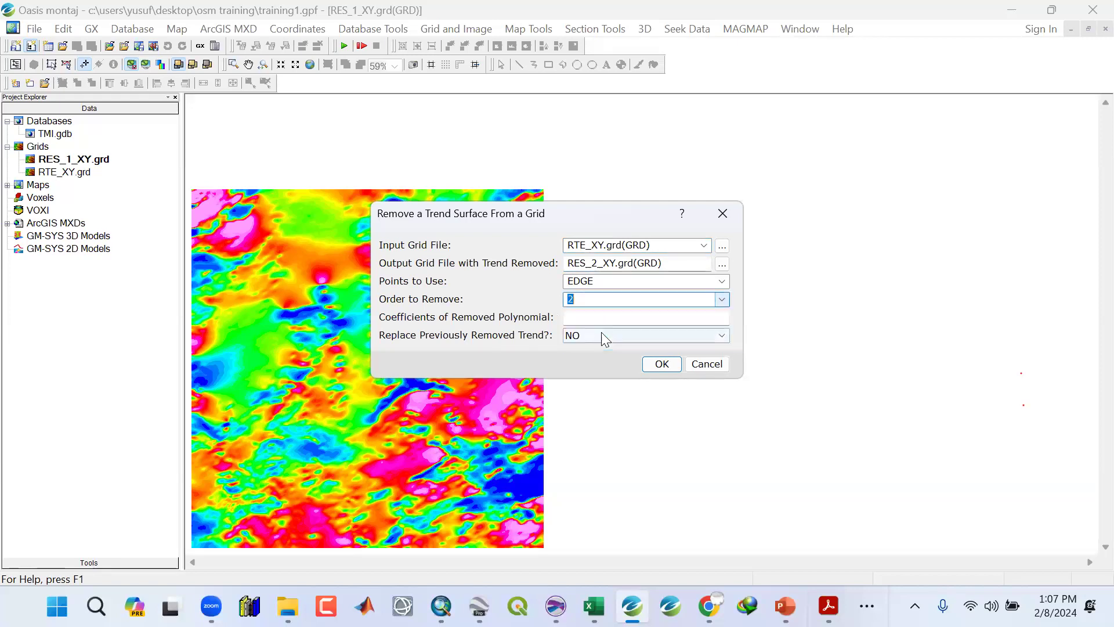
{"action": "left_click", "coordinate": [665, 366]}
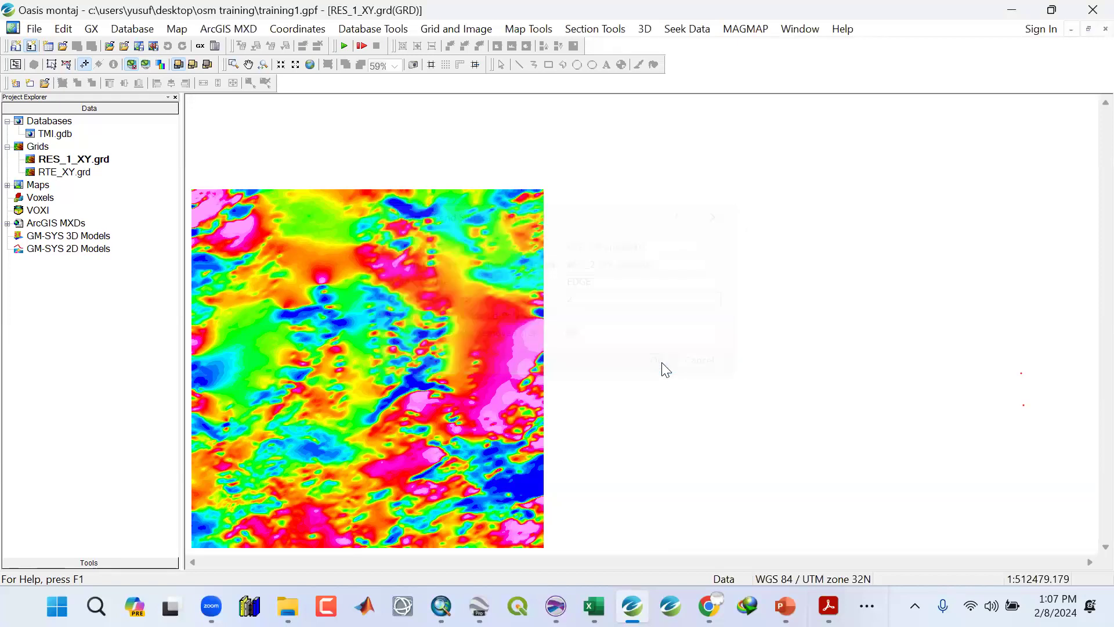
Switch between the RES_1_XY and RES_2_XY grids to compare the two residual results.
{"action": "left_click", "coordinate": [79, 169]}
{"action": "left_click", "coordinate": [81, 163]}
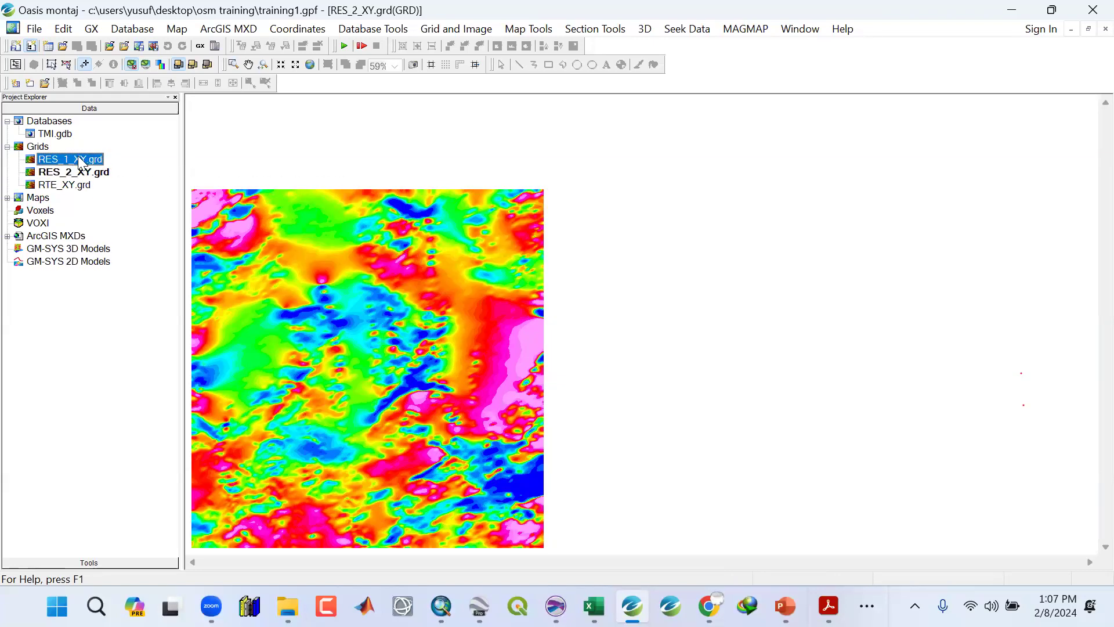
{"action": "double_click", "coordinate": [74, 174]}
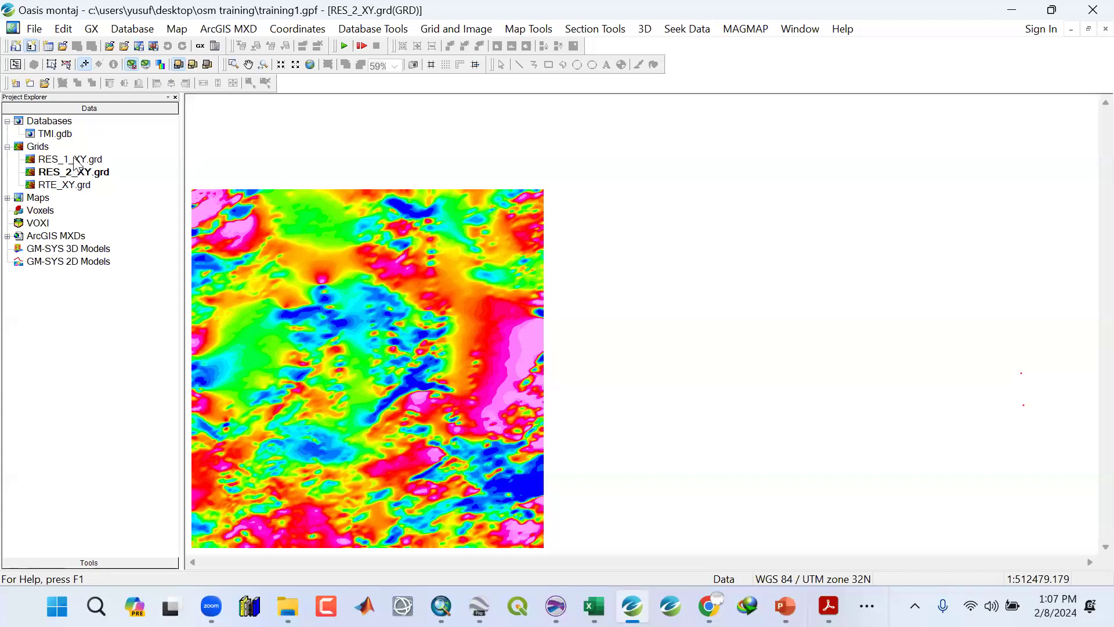
{"action": "double_click", "coordinate": [76, 161]}
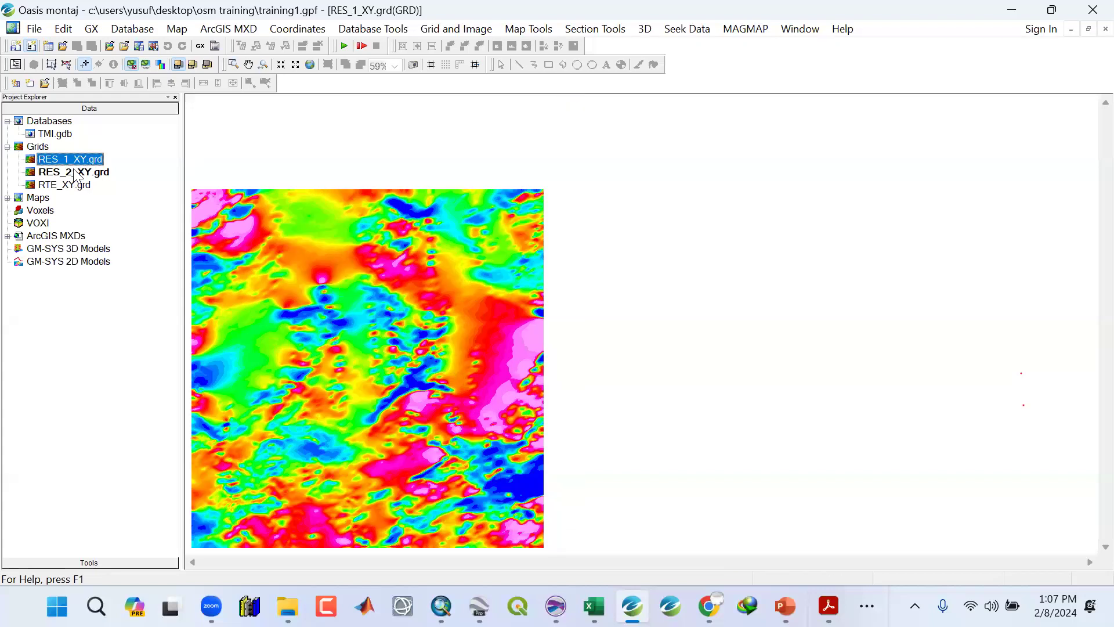
{"action": "left_click", "coordinate": [76, 173]}
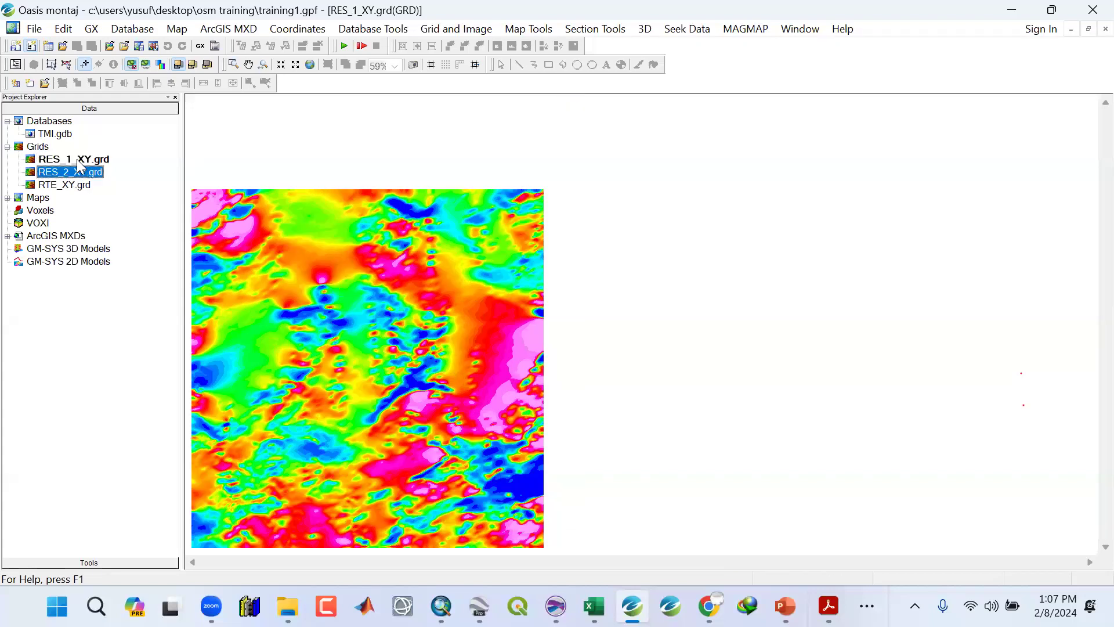
{"action": "double_click", "coordinate": [80, 168]}
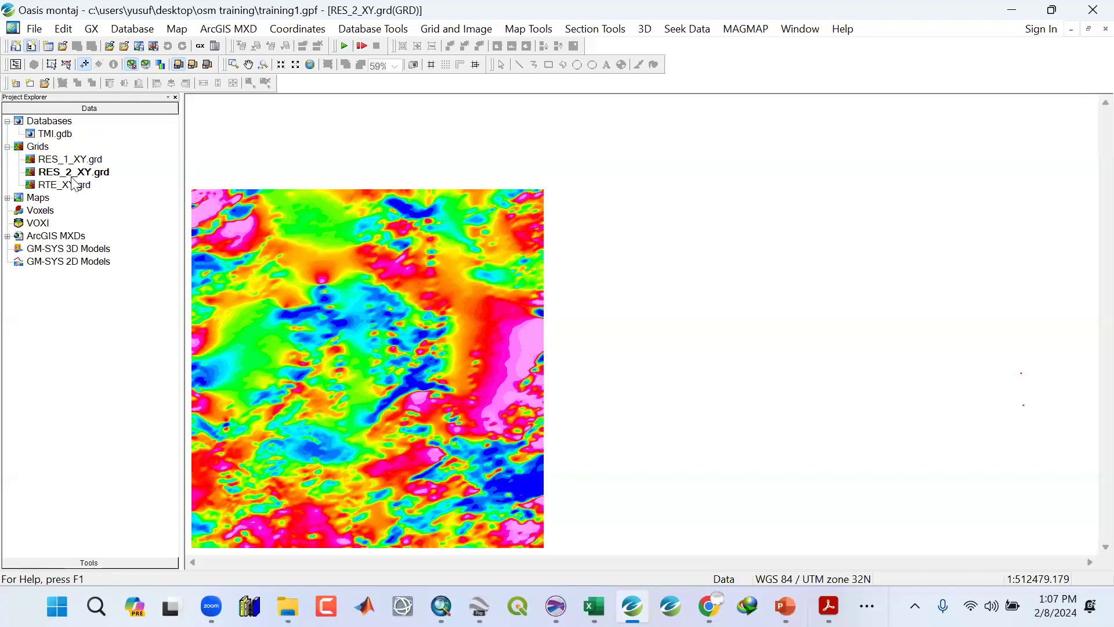
{"action": "left_click", "coordinate": [88, 174]}
{"action": "left_click", "coordinate": [87, 174]}
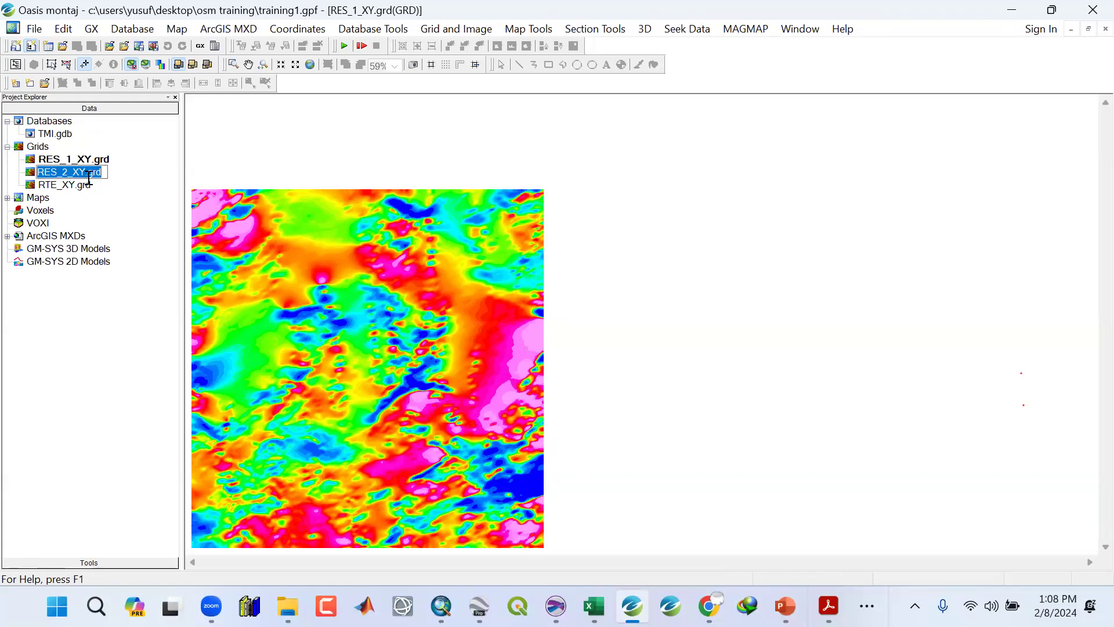
{"action": "left_click", "coordinate": [123, 176]}
{"action": "double_click", "coordinate": [92, 175]}
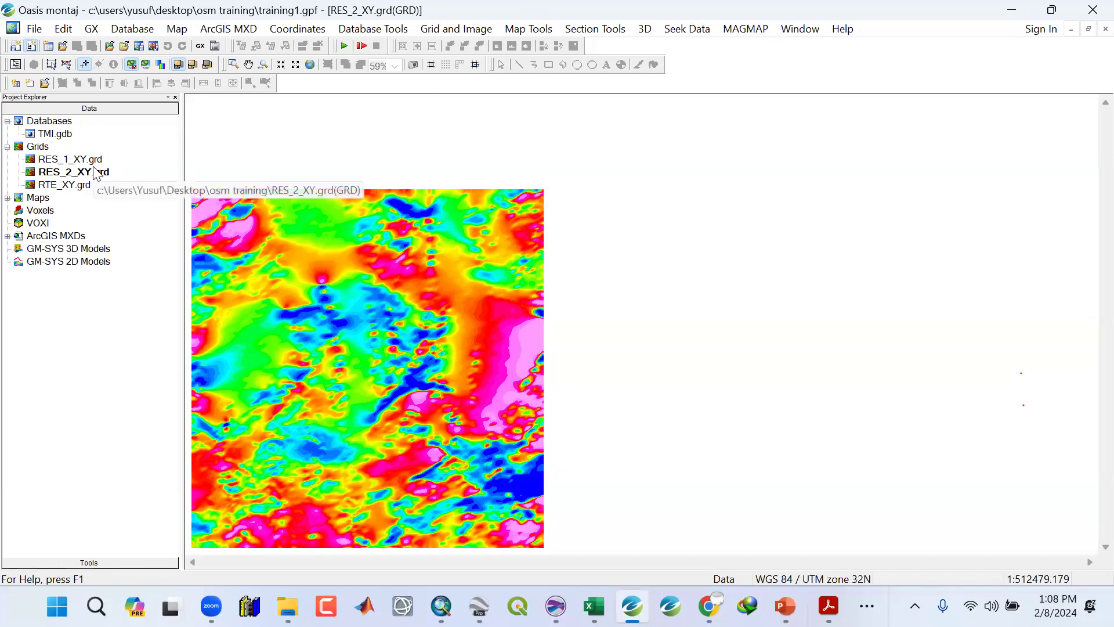
{"action": "left_click", "coordinate": [100, 162]}
{"action": "left_click", "coordinate": [98, 174]}
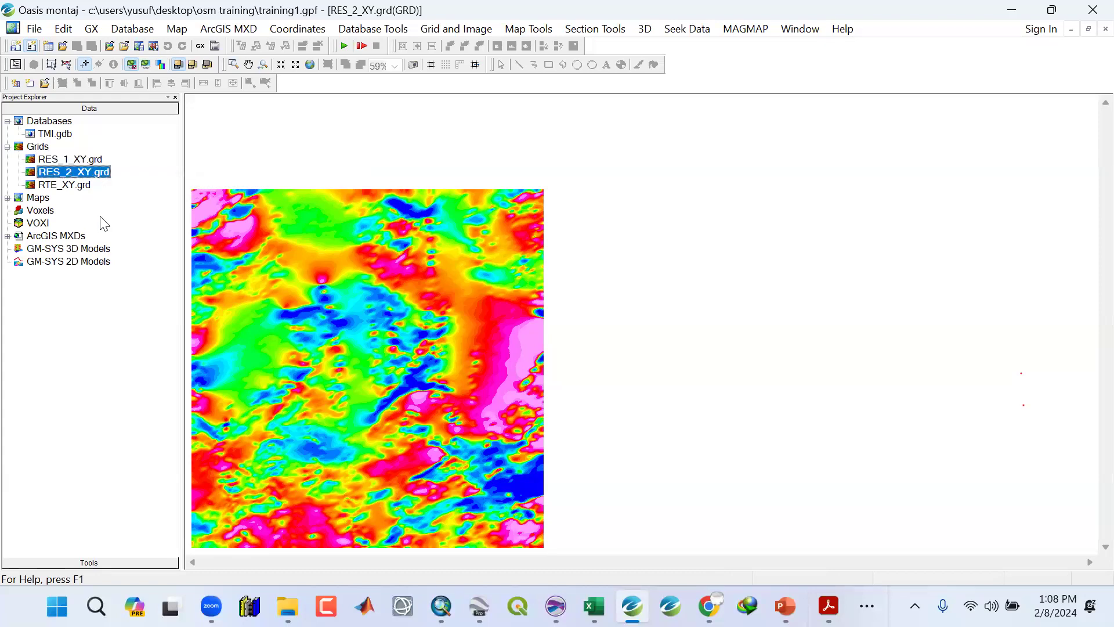
{"action": "left_click", "coordinate": [62, 160]}
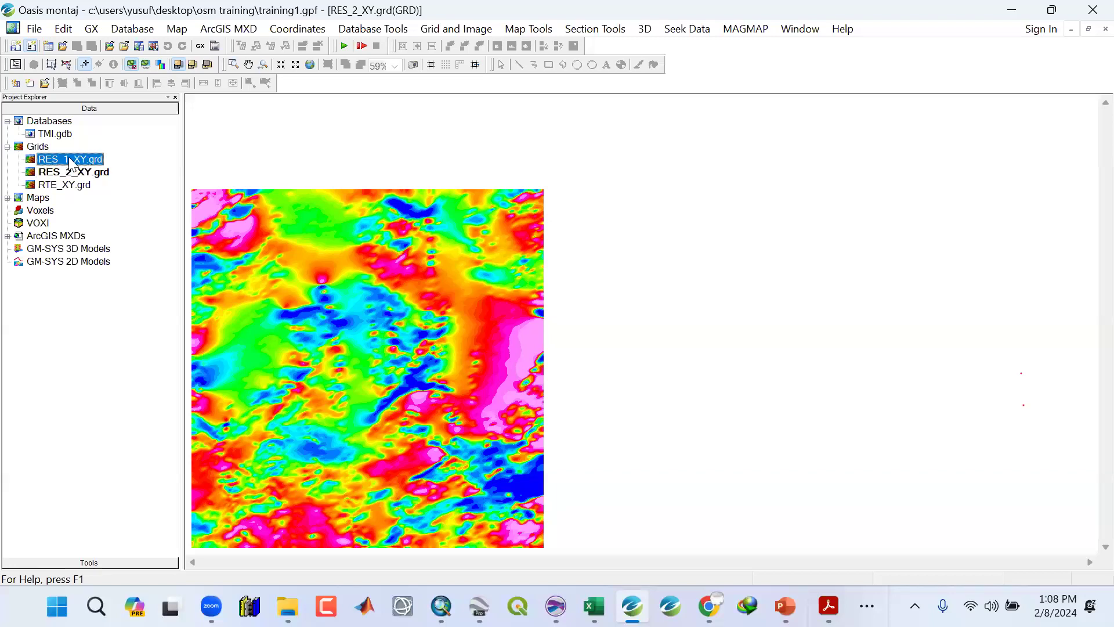
Open Grid Math and build the expression G0 = G1-G2 using inserted grid variables and the minus operator.
{"action": "left_click", "coordinate": [456, 29]}
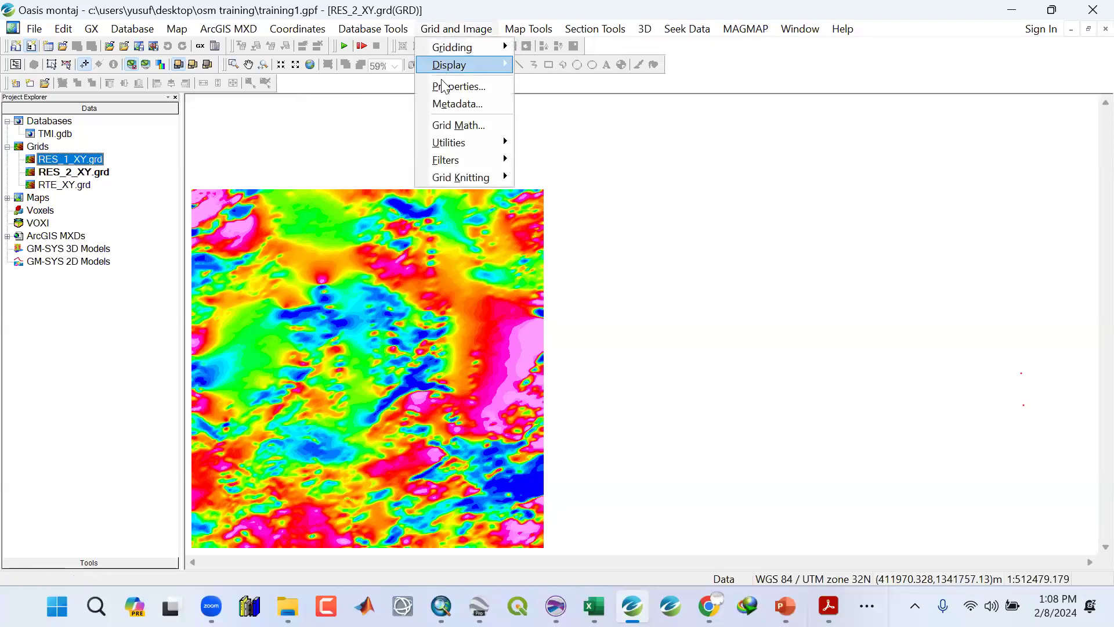
{"action": "left_click", "coordinate": [444, 126]}
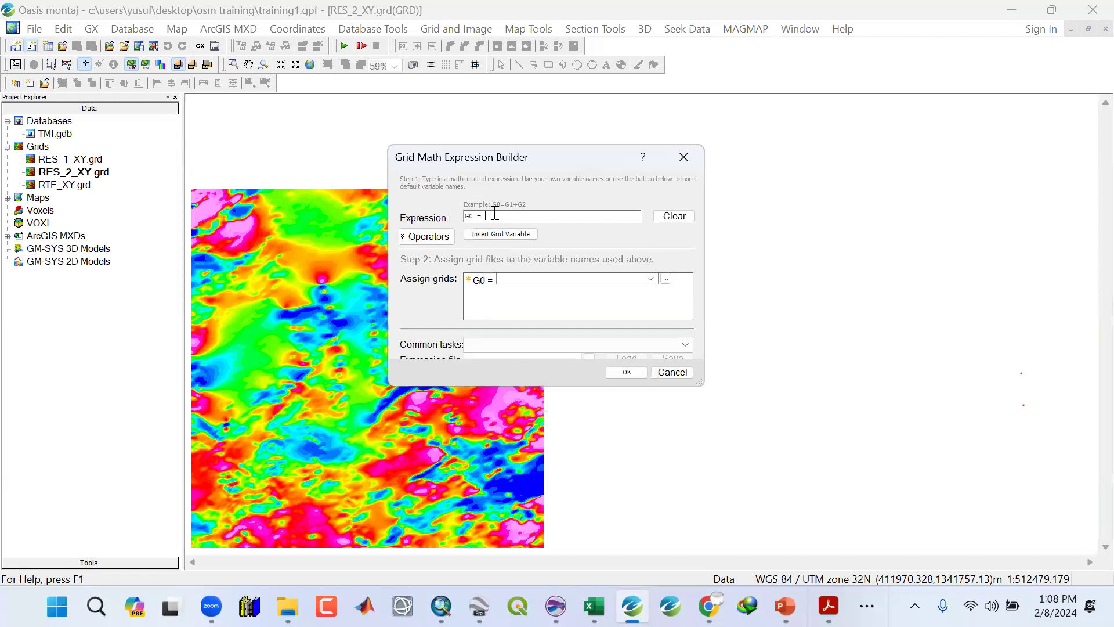
{"action": "left_click", "coordinate": [483, 236]}
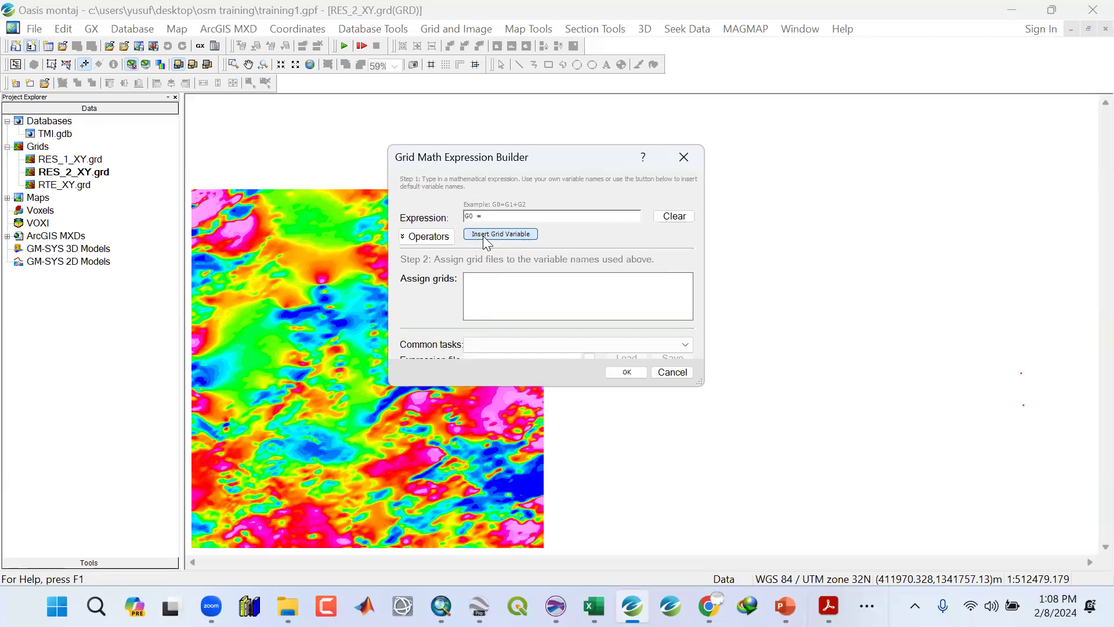
{"action": "left_click", "coordinate": [483, 235]}
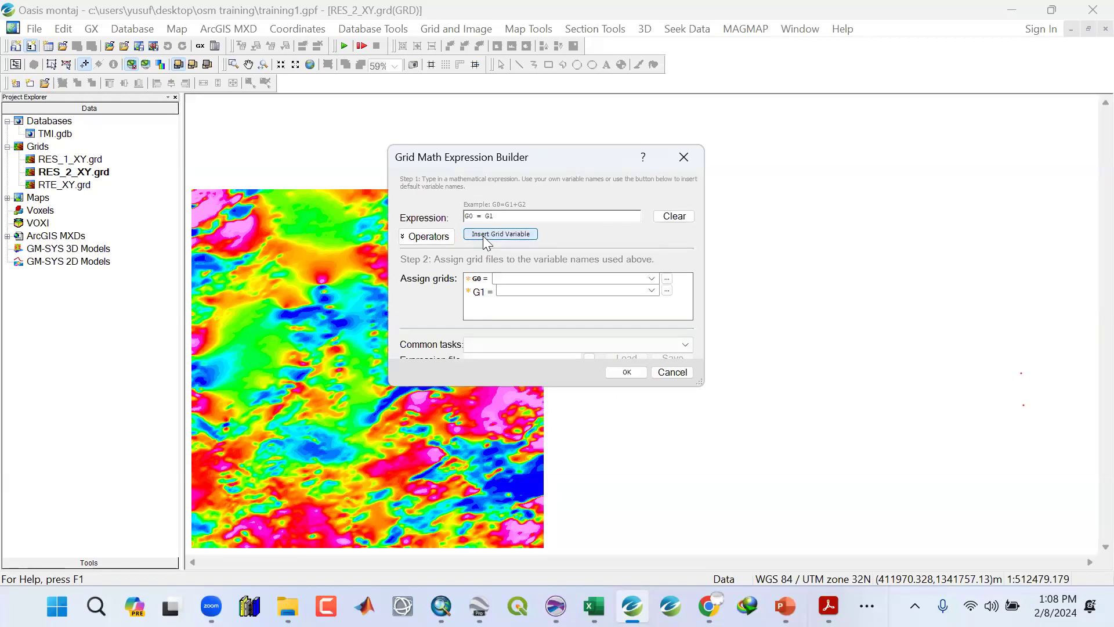
{"action": "left_click", "coordinate": [422, 237]}
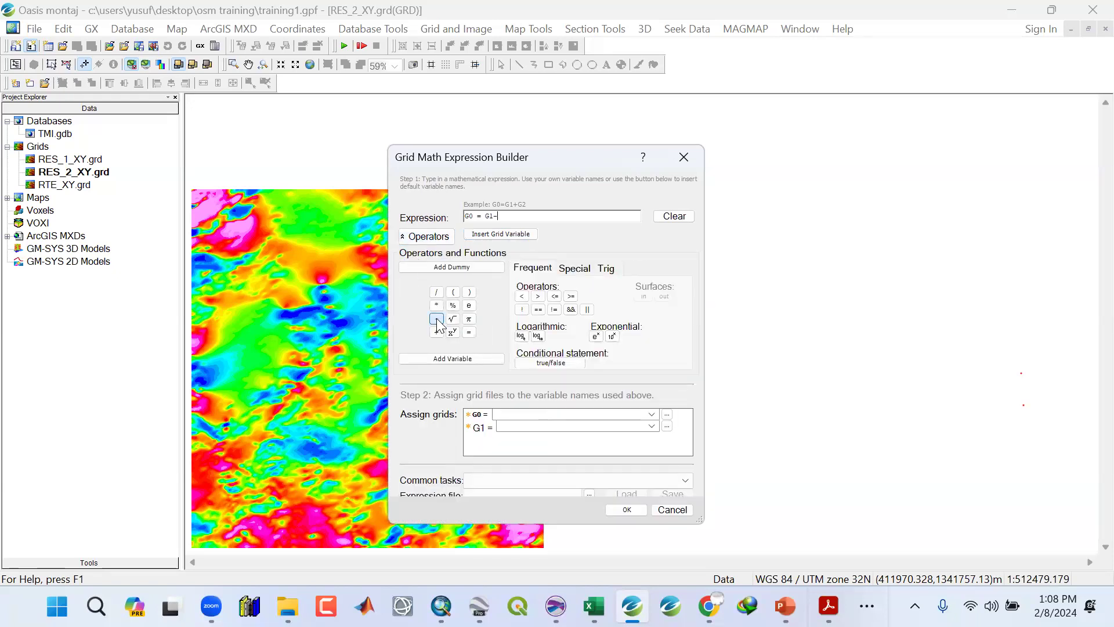
{"action": "left_click", "coordinate": [424, 236]}
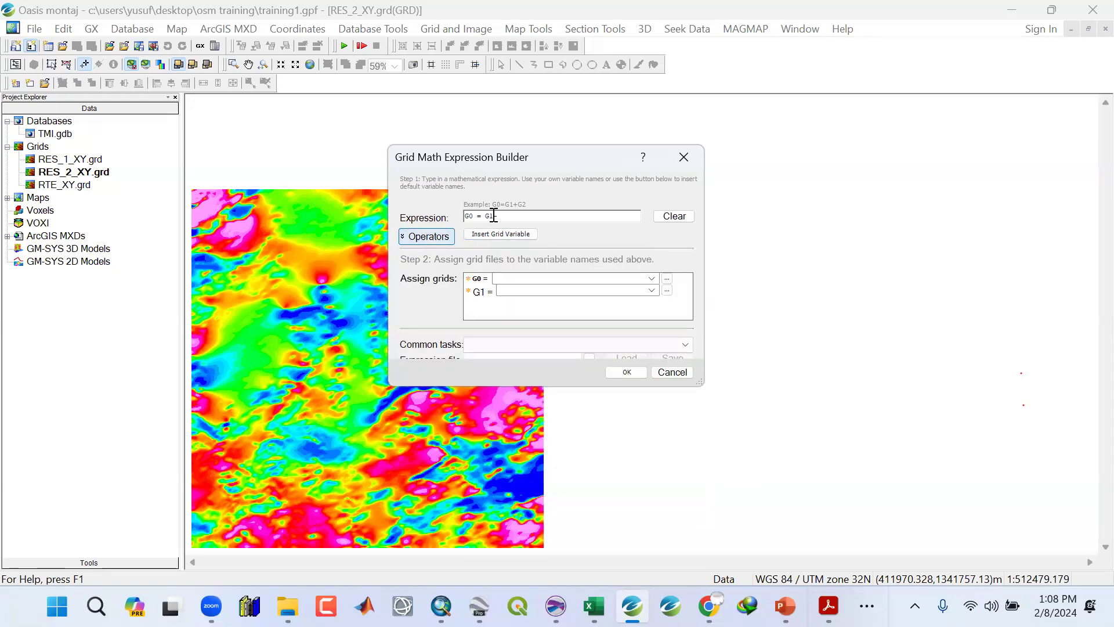
{"action": "left_click", "coordinate": [492, 234]}
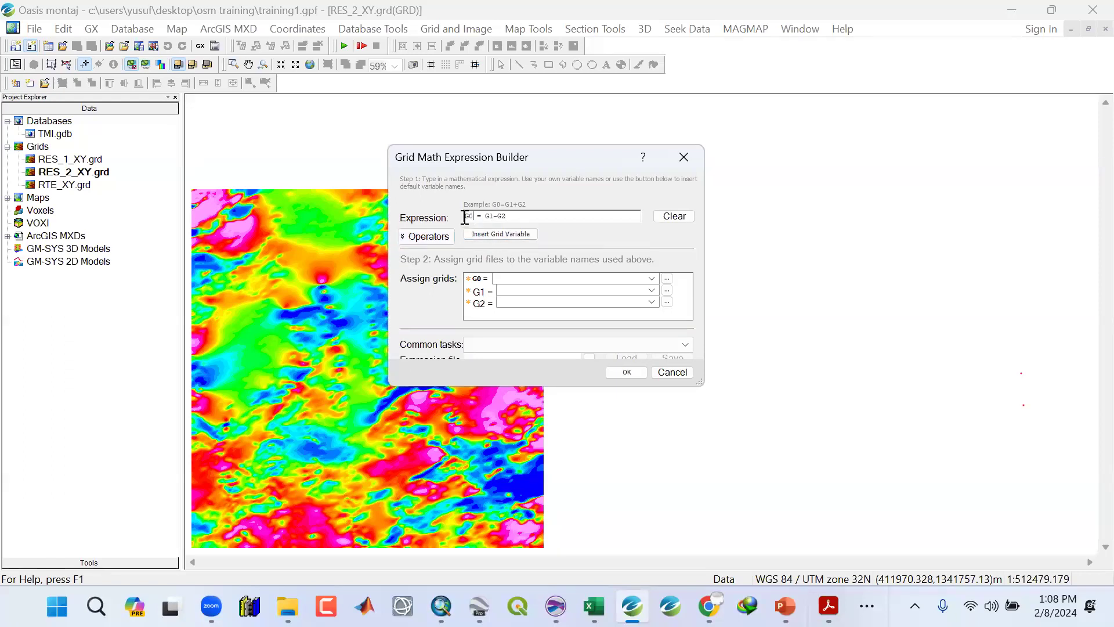
Complete the Grid Math setup with output G0 as REG_1_XY, G1 as RTE_XY and G2 as RES_1_XY, and run it.
{"action": "left_click", "coordinate": [531, 279]}
{"action": "left_click", "coordinate": [651, 291]}
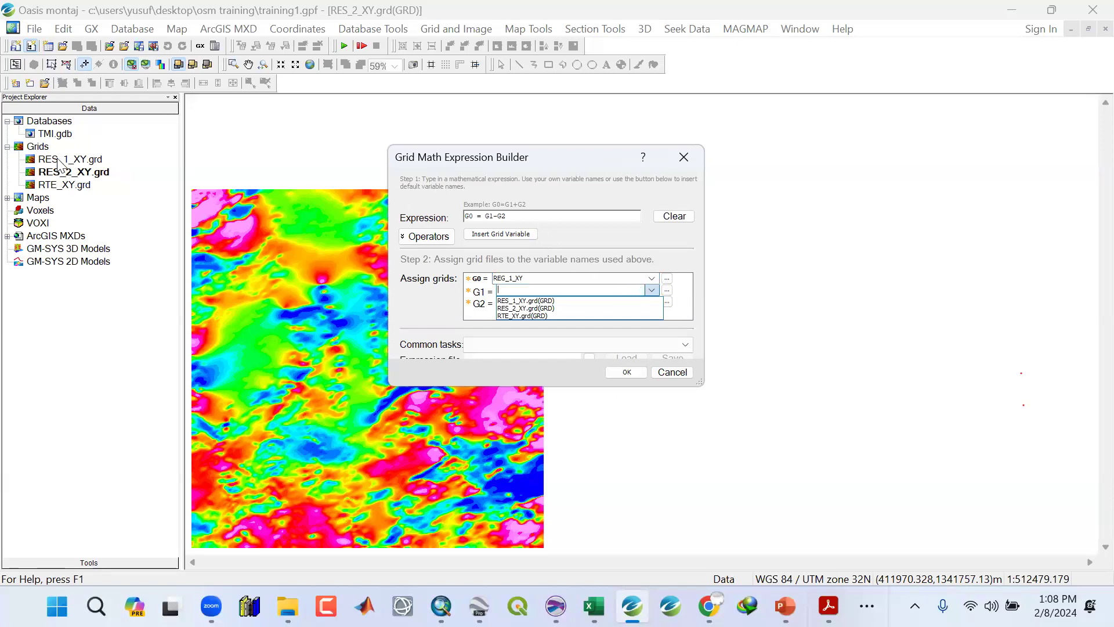
{"action": "left_click", "coordinate": [685, 302]}
{"action": "left_click", "coordinate": [652, 291]}
{"action": "left_click", "coordinate": [519, 316]}
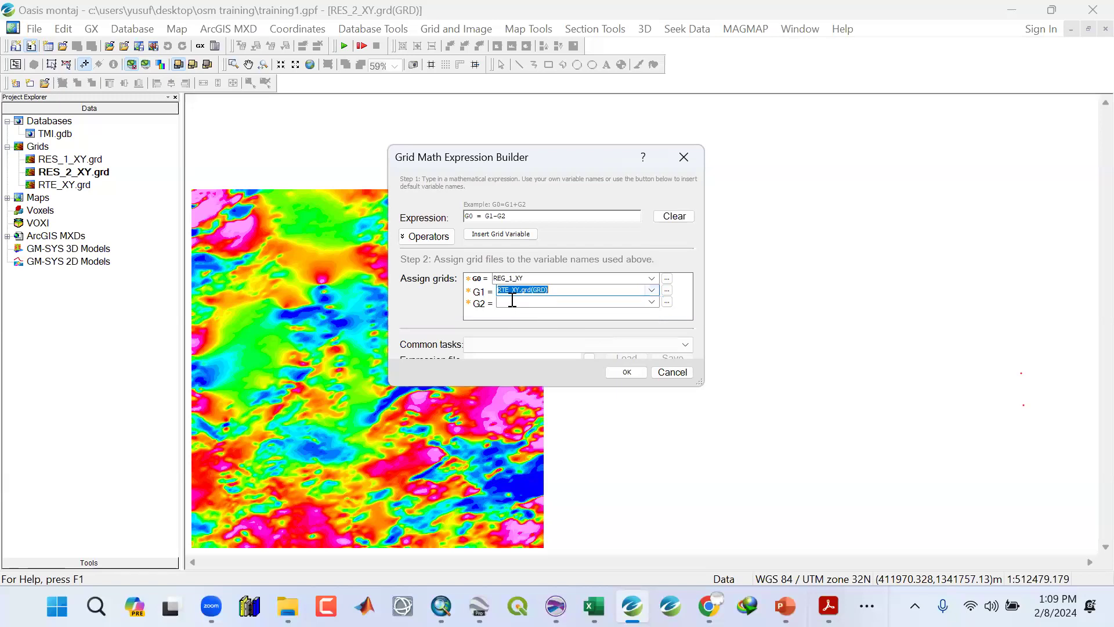
{"action": "left_click", "coordinate": [652, 301]}
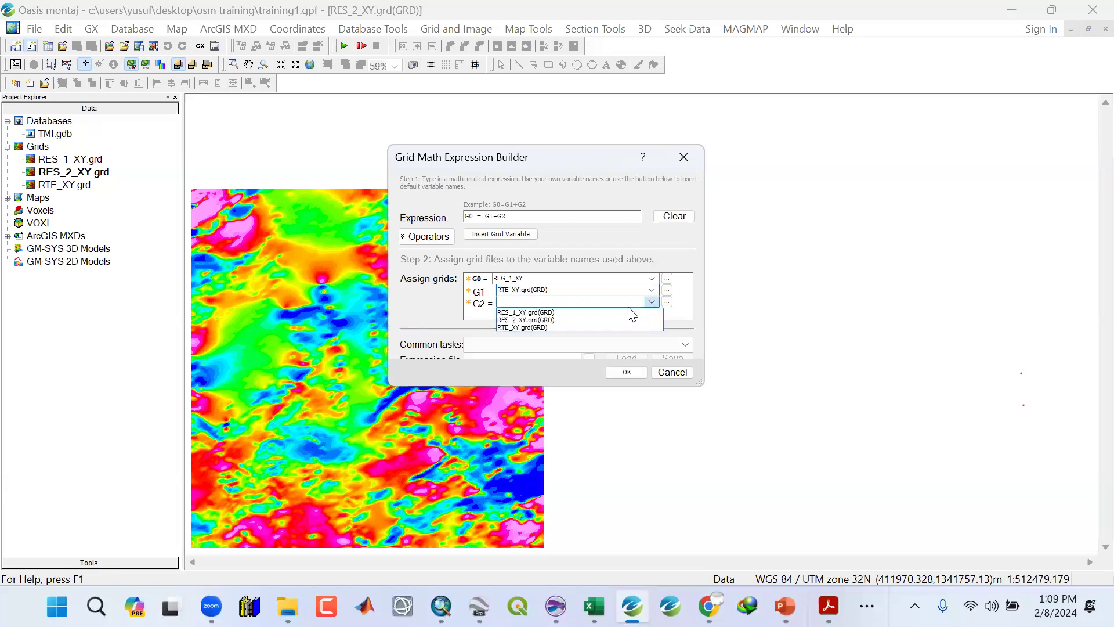
{"action": "left_click", "coordinate": [525, 312]}
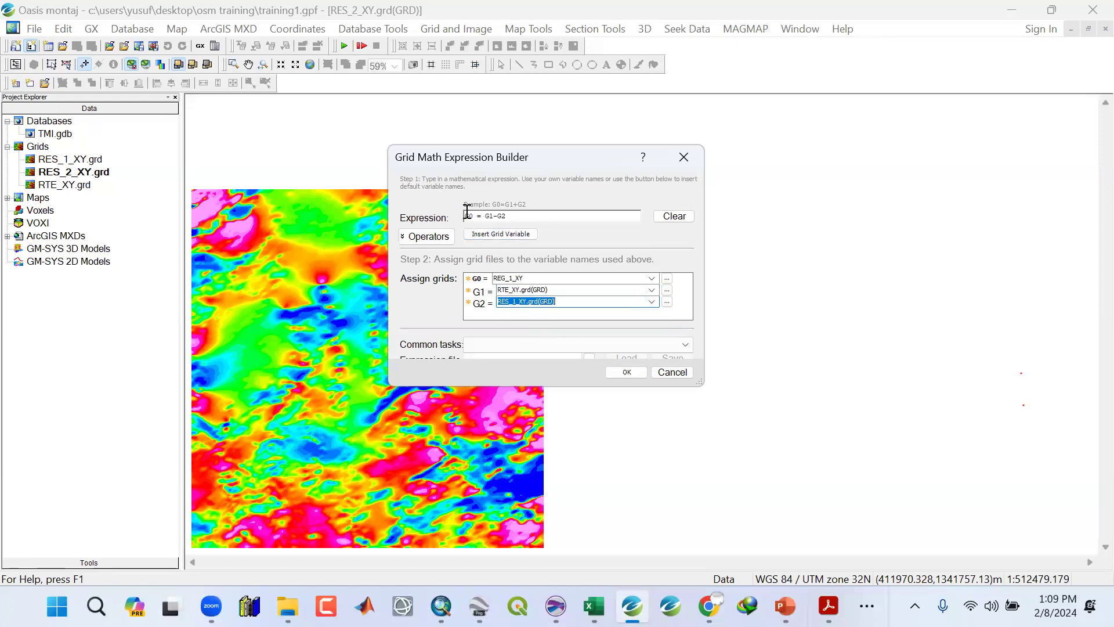
{"action": "left_click", "coordinate": [513, 279]}
{"action": "left_click", "coordinate": [518, 301]}
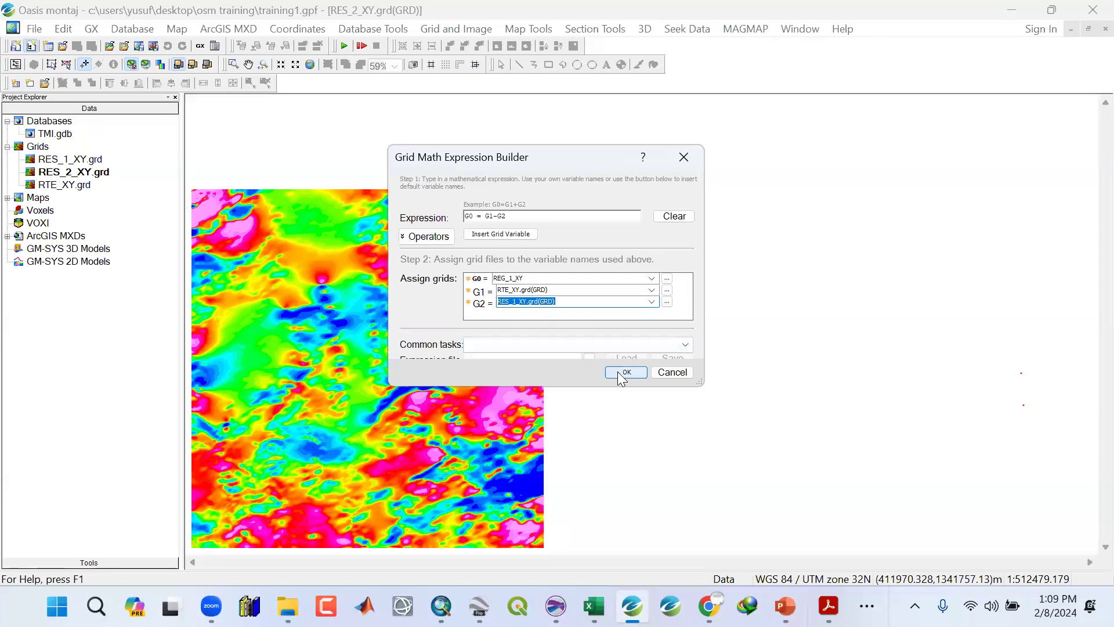
{"action": "left_click", "coordinate": [536, 278]}
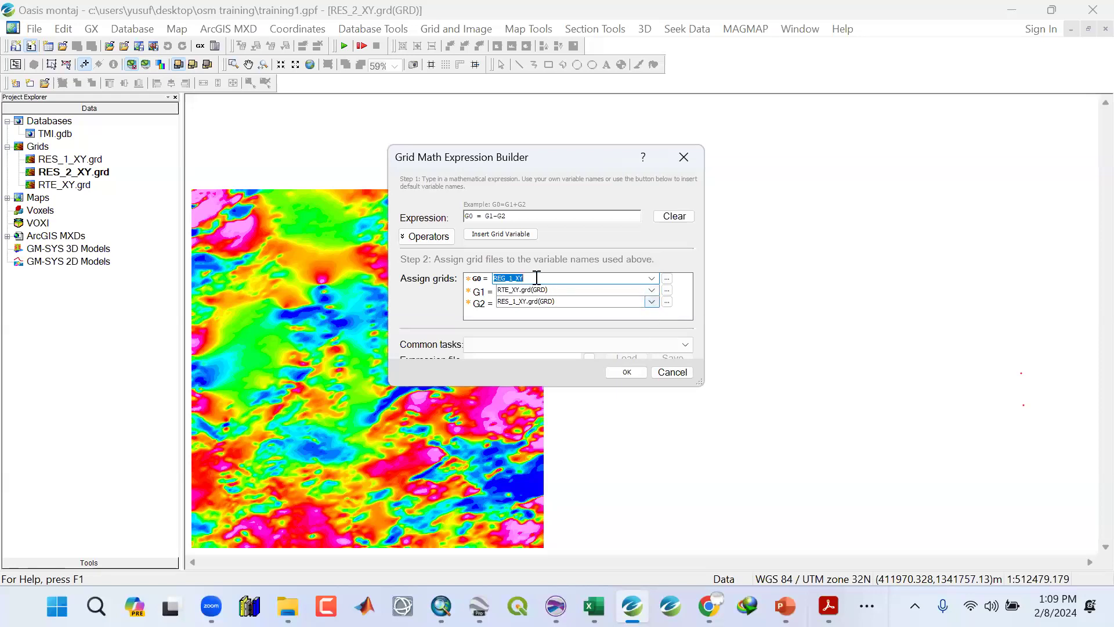
{"action": "left_click", "coordinate": [625, 373]}
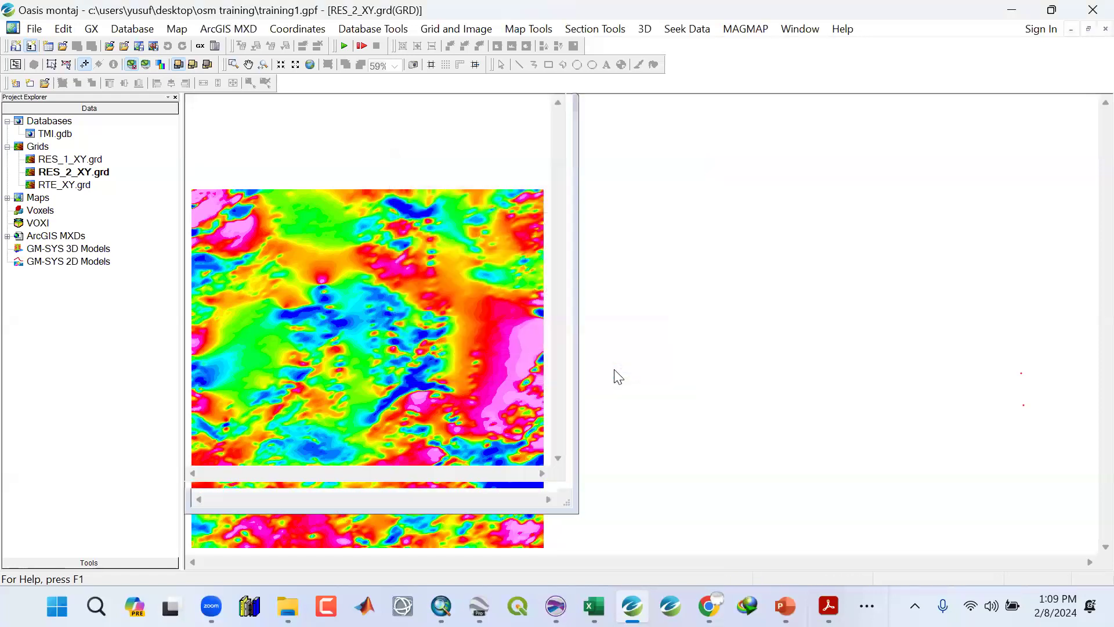
{"action": "left_click", "coordinate": [307, 65]}
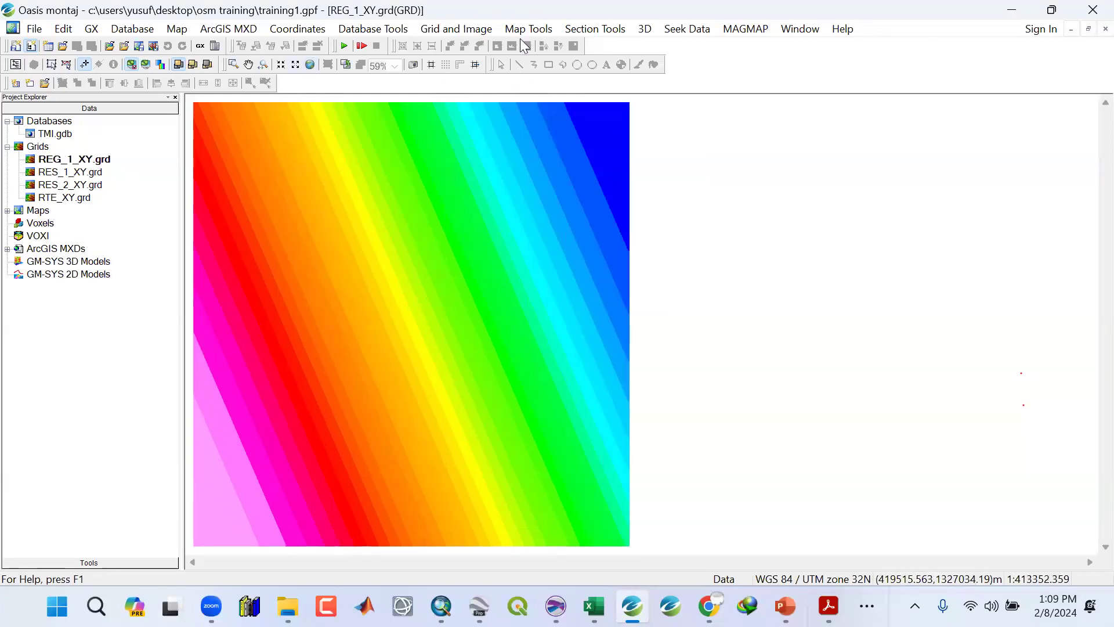
Run Grid Math again with output G0 renamed REG_2_XY and G2 set to RES_2_XY.
{"action": "left_click", "coordinate": [447, 28]}
{"action": "left_click", "coordinate": [437, 122]}
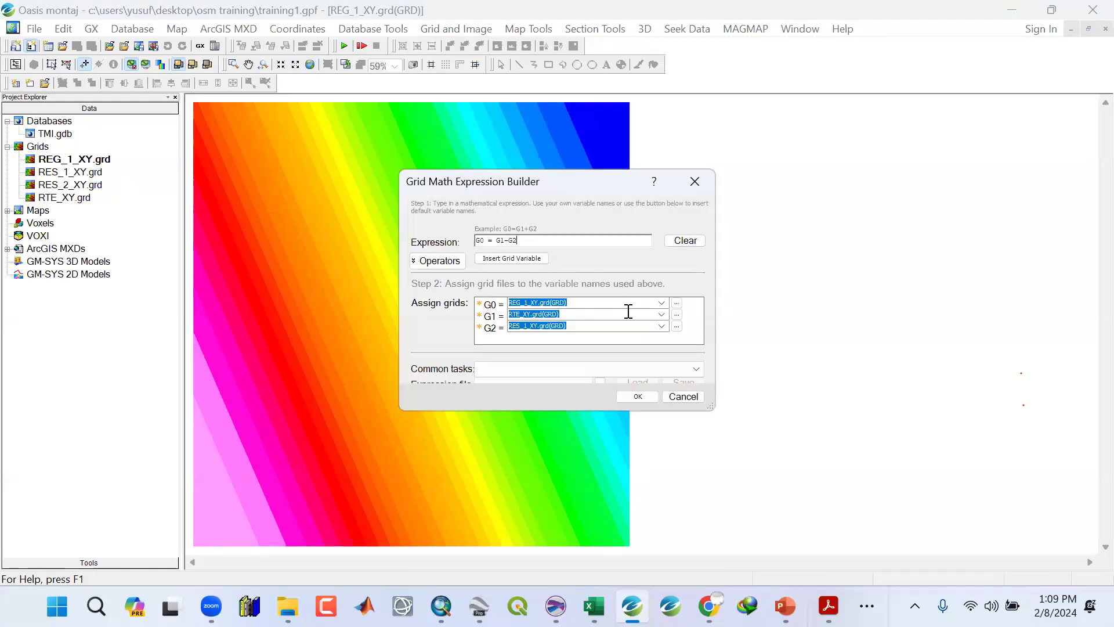
{"action": "left_click", "coordinate": [532, 303]}
{"action": "key", "text": "BackSpace"}
{"action": "type", "text": "2"}
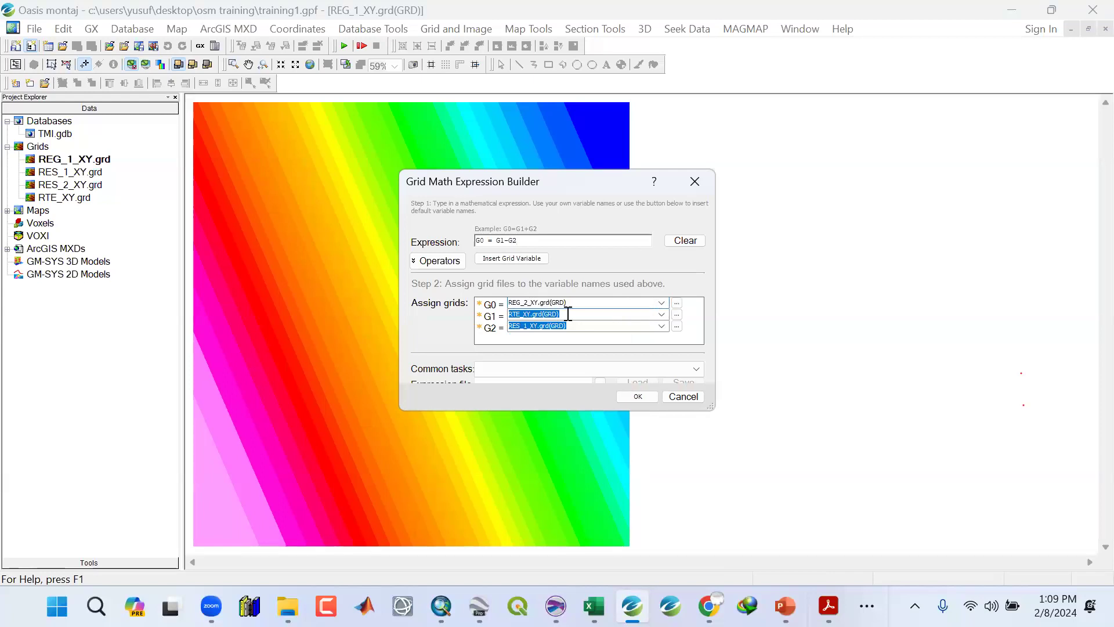
{"action": "left_click", "coordinate": [663, 328]}
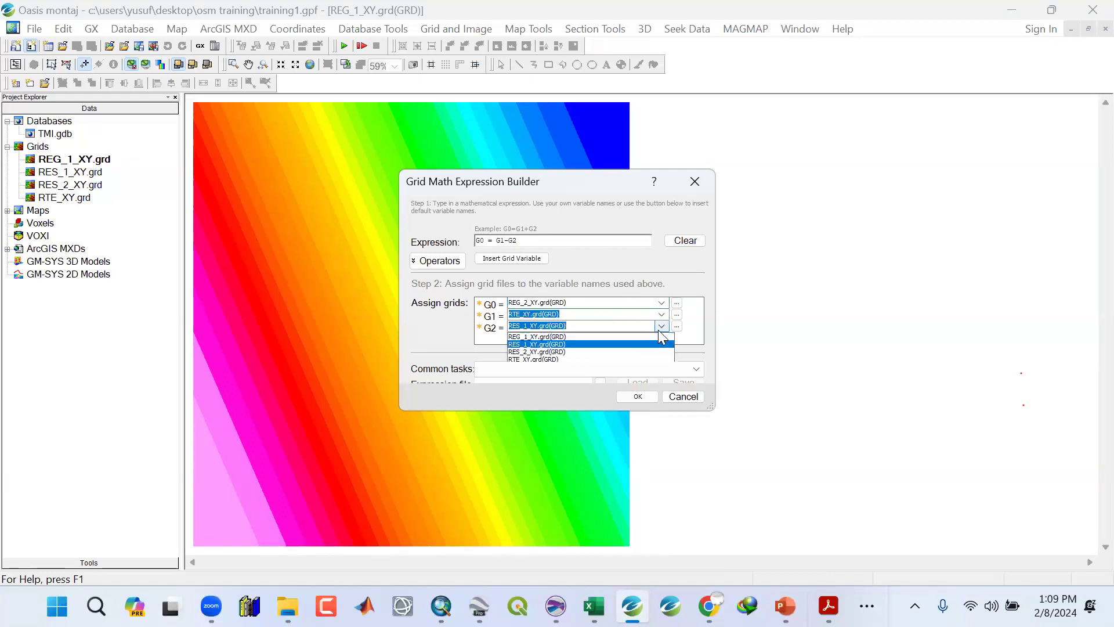
{"action": "left_click", "coordinate": [576, 349]}
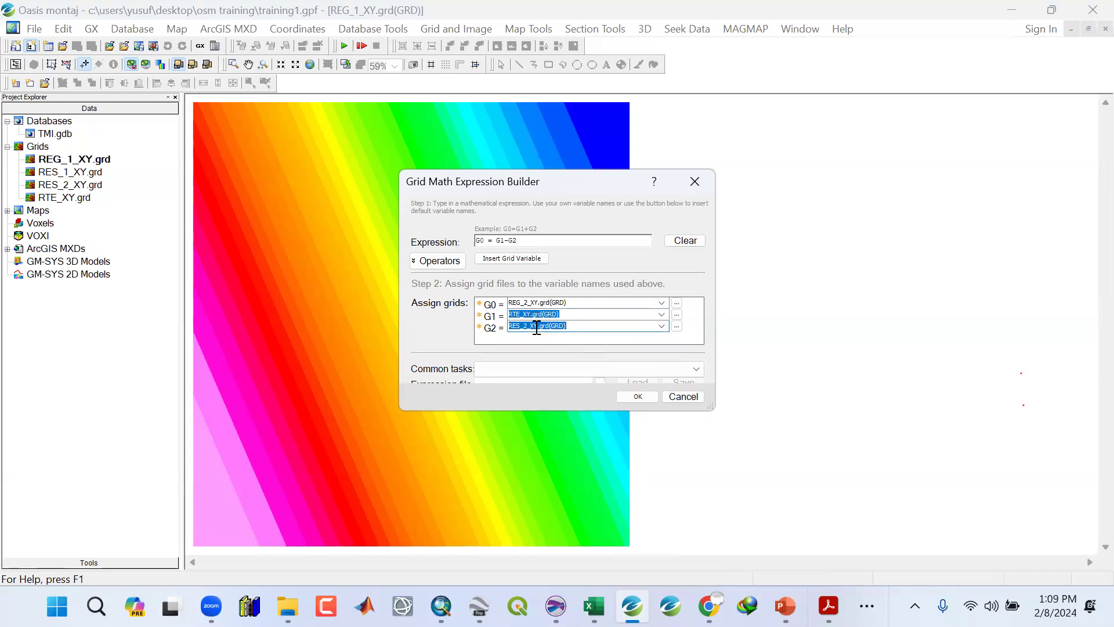
{"action": "left_click", "coordinate": [637, 398]}
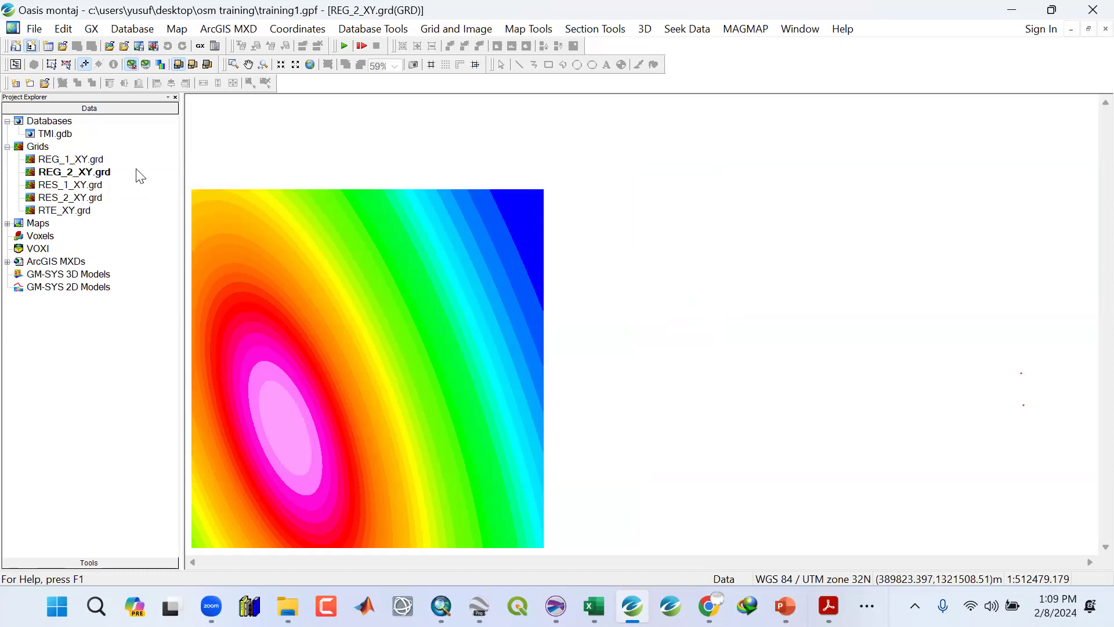
Save the project and display the REG_1_XY grid.
{"action": "left_click", "coordinate": [34, 29]}
{"action": "mouse_move", "coordinate": [38, 46]}
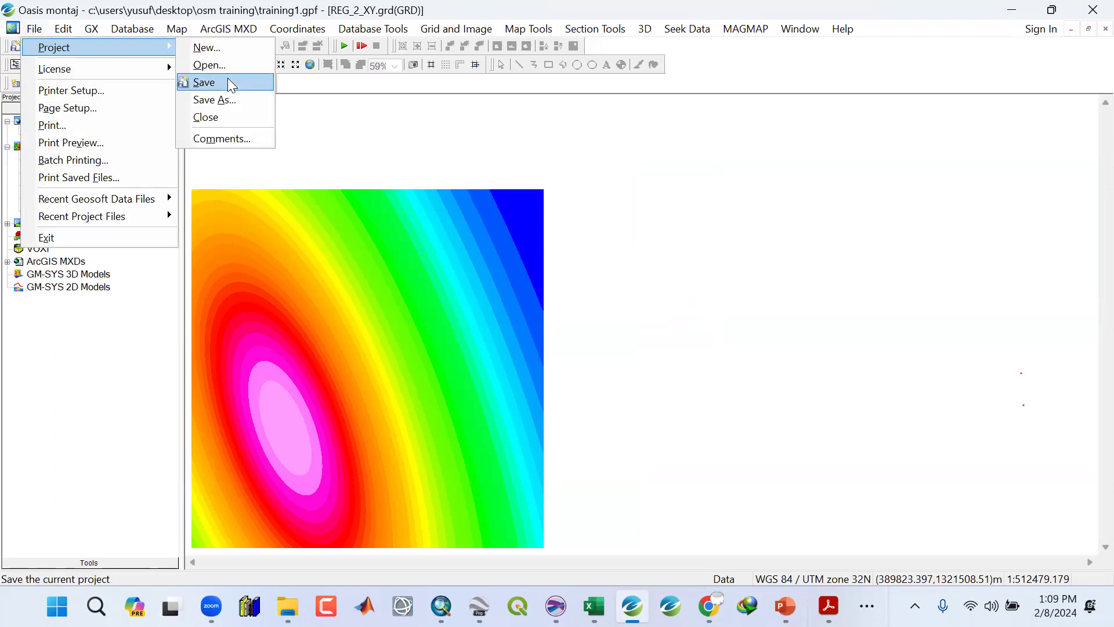
{"action": "left_click", "coordinate": [227, 77]}
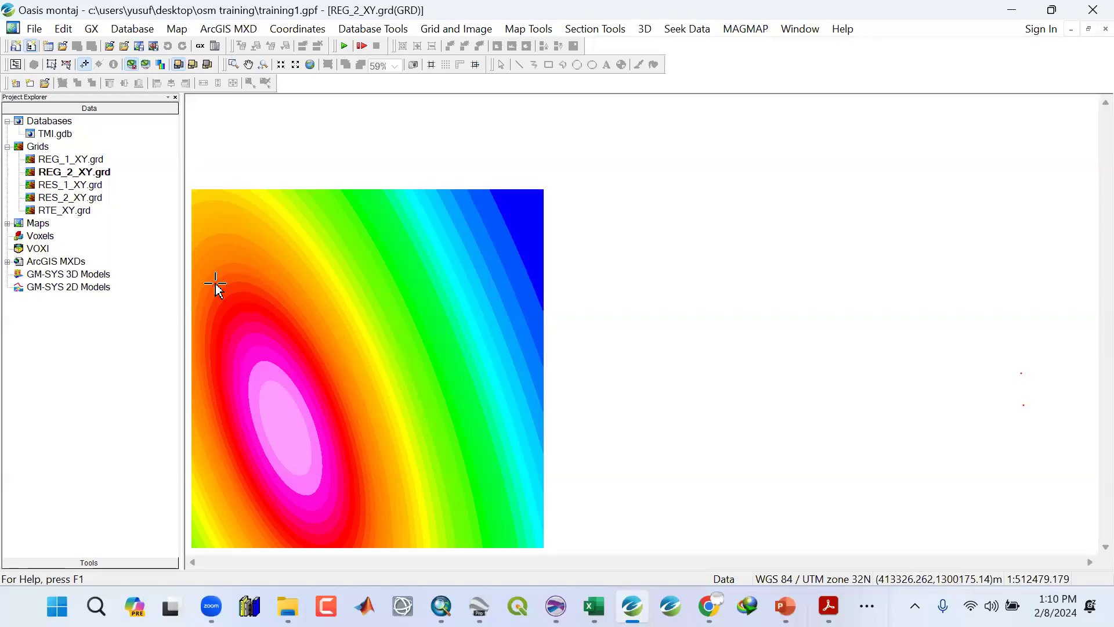
{"action": "double_click", "coordinate": [72, 160]}
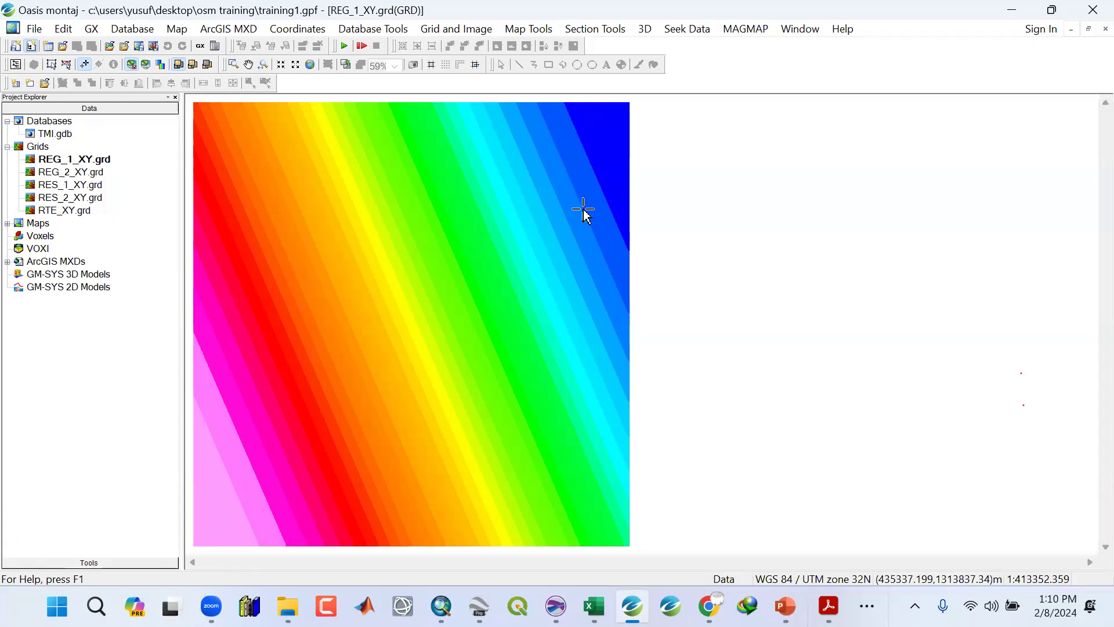
Start MAGMAP 1-Step Filtering with RTE_XY as the input grid and UC_40k as the output grid.
{"action": "left_click", "coordinate": [747, 34]}
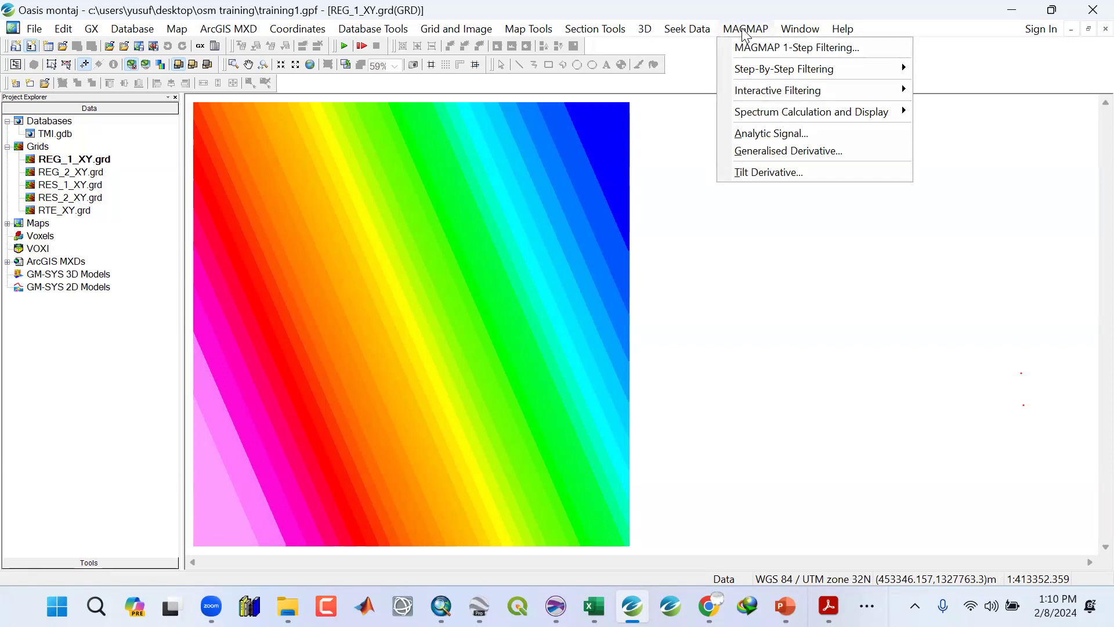
{"action": "left_click", "coordinate": [756, 57]}
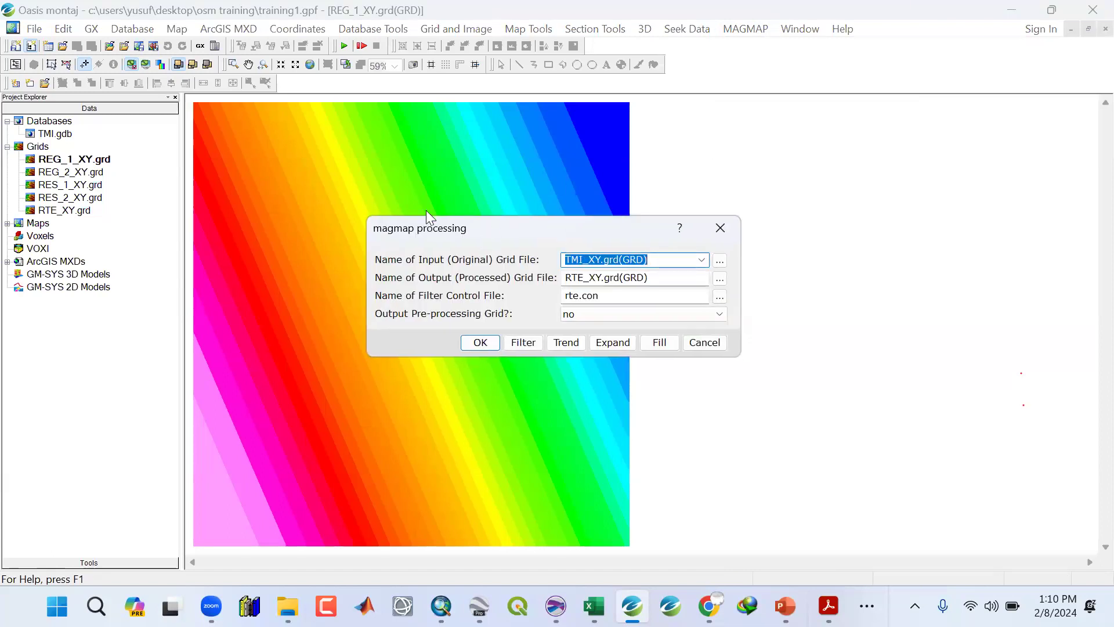
{"action": "left_click_drag", "start_coordinate": [480, 237], "coordinate": [497, 191]}
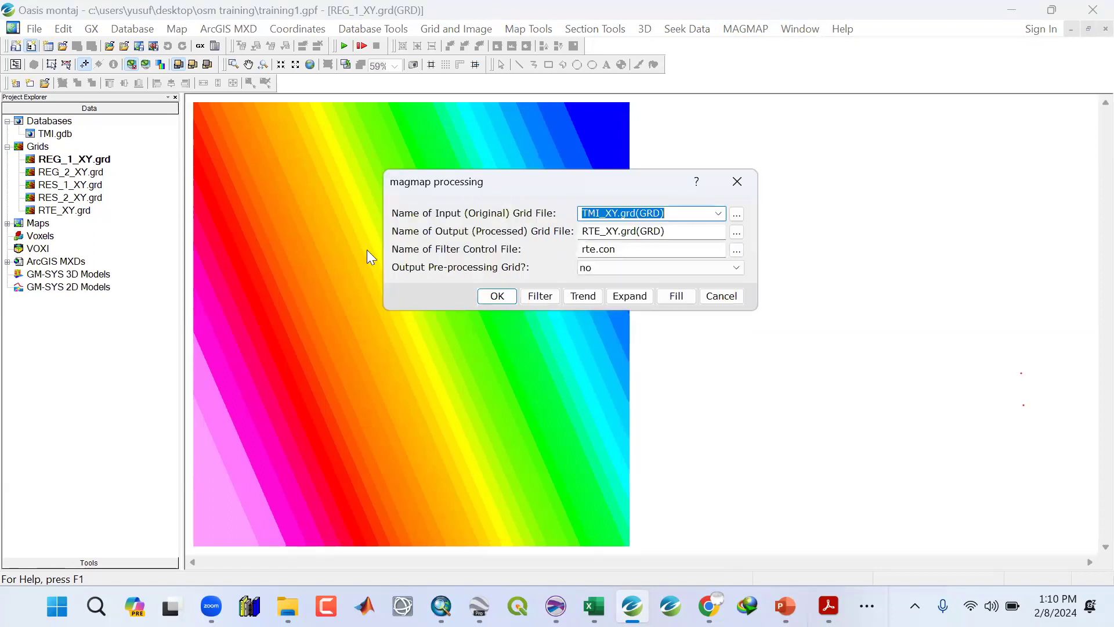
{"action": "left_click", "coordinate": [719, 213]}
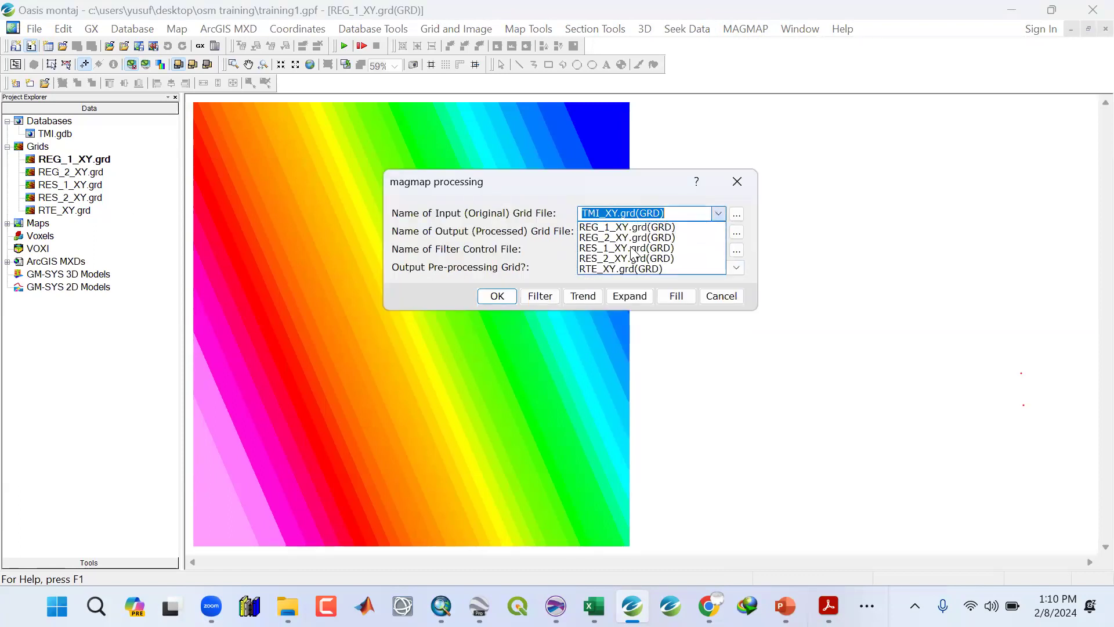
{"action": "left_click", "coordinate": [603, 269]}
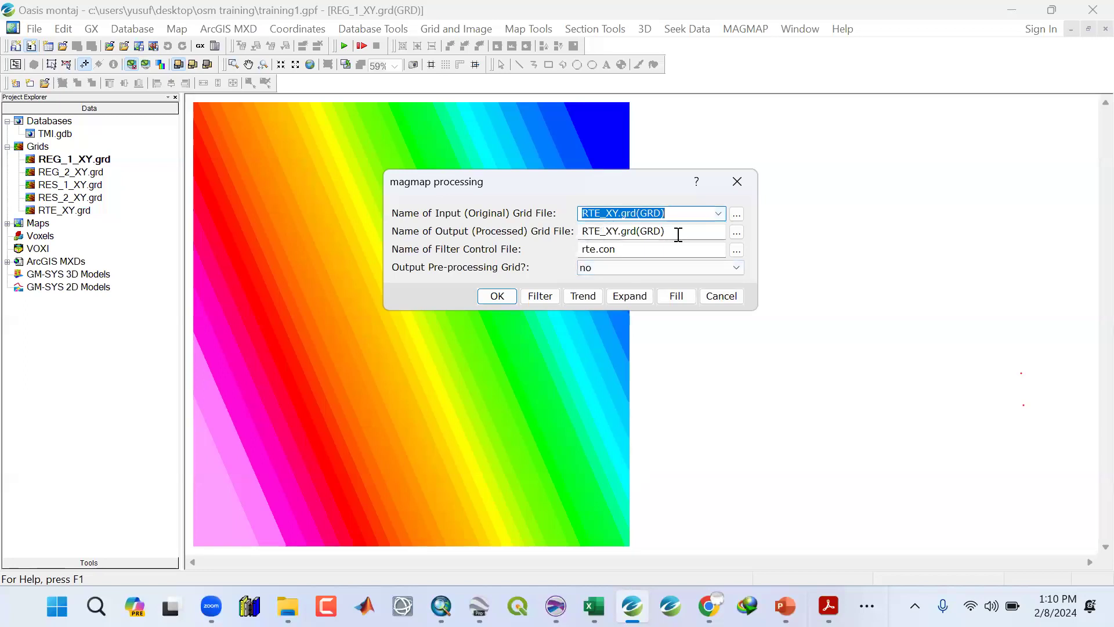
{"action": "left_click_drag", "start_coordinate": [678, 235], "coordinate": [555, 235]}
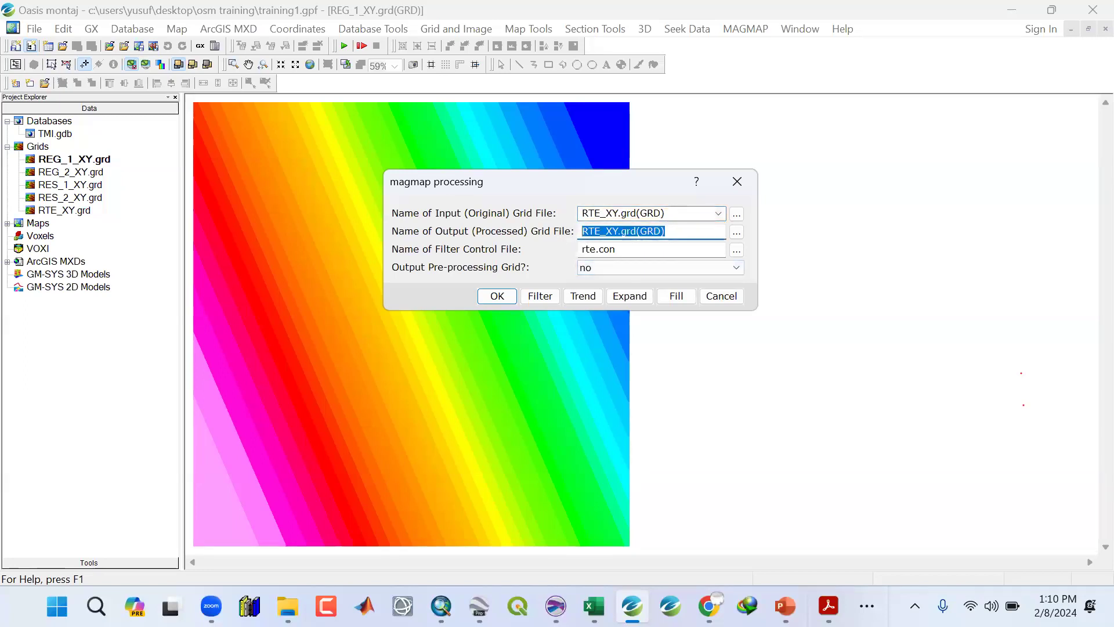
{"action": "type", "text": "UC"}
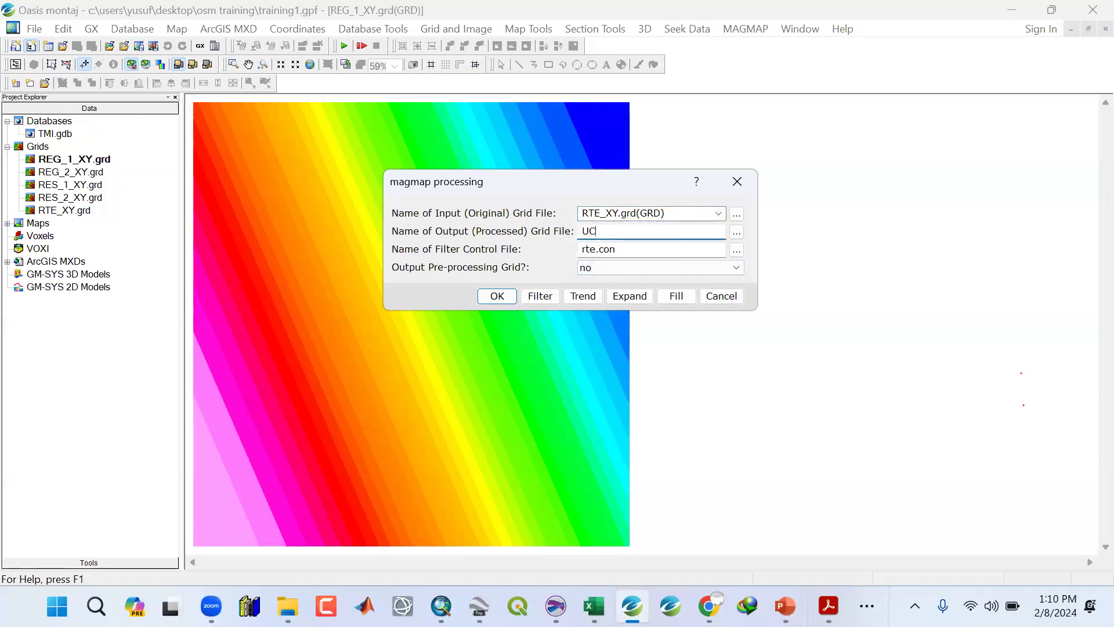
{"action": "type", "text": "_40k"}
Name the filter control file uc40.con and choose Upward continuation as Filter 1.
{"action": "left_click_drag", "start_coordinate": [629, 248], "coordinate": [578, 249]}
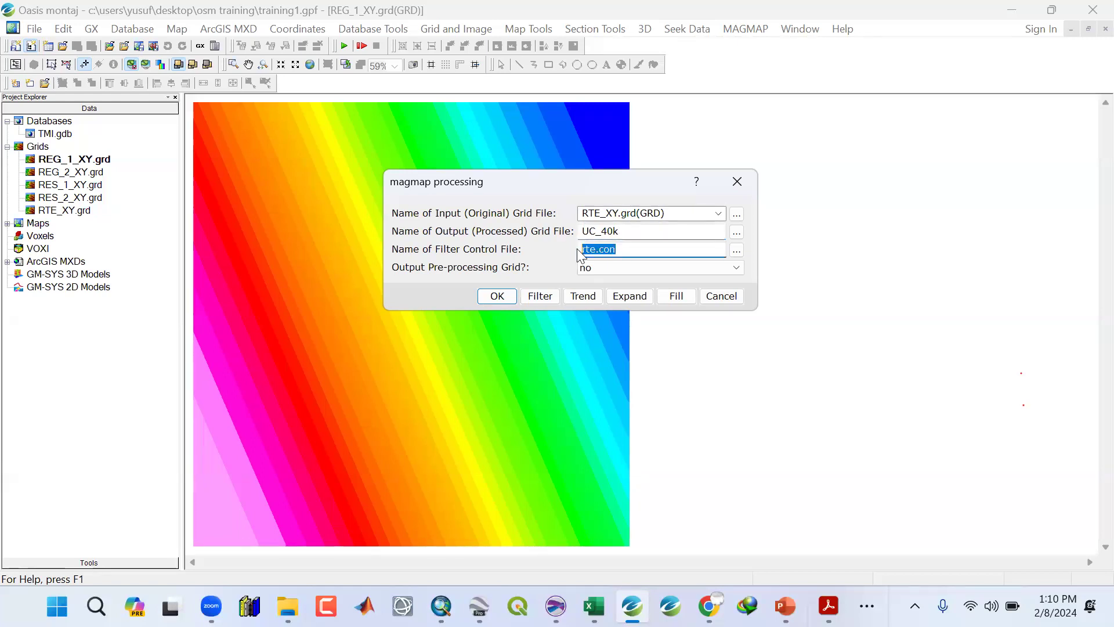
{"action": "type", "text": "uc4ok"}
{"action": "key", "text": "BackSpace"}
{"action": "type", "text": "0.con"}
{"action": "left_click", "coordinate": [545, 298]}
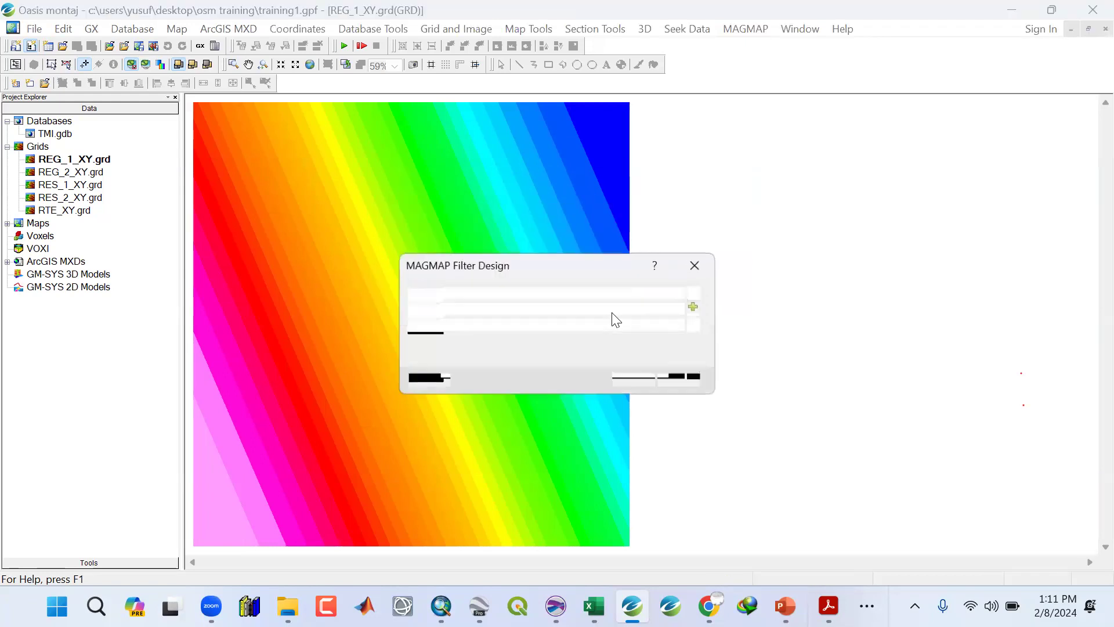
{"action": "left_click", "coordinate": [561, 293]}
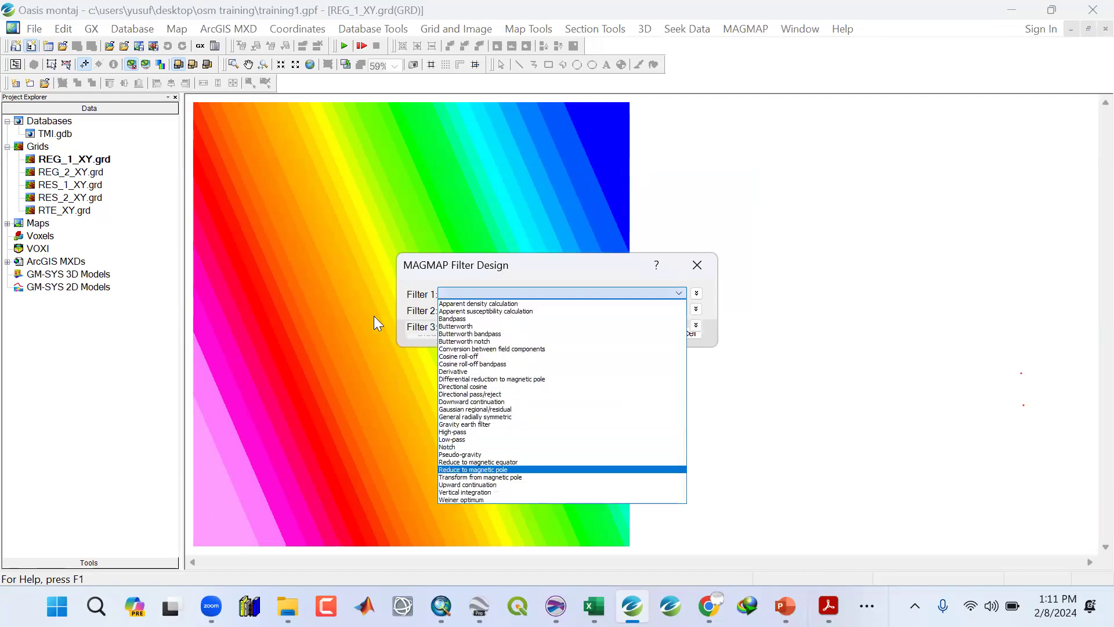
{"action": "left_click", "coordinate": [493, 485]}
Open and read the help topic for the upward continuation filter.
{"action": "key", "text": "F1"}
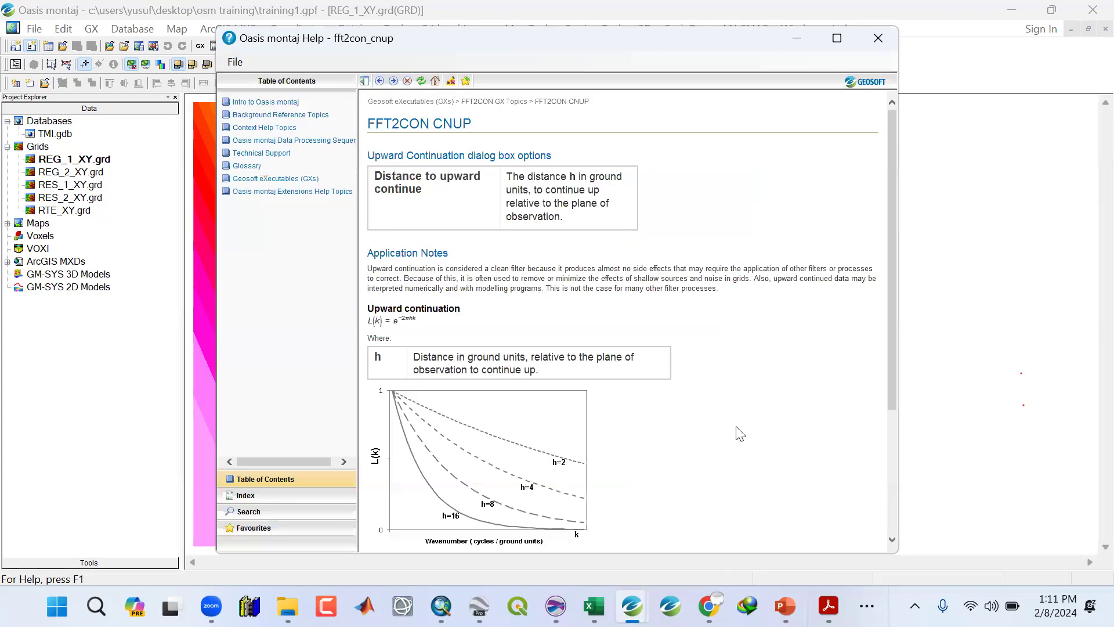
{"action": "left_click_drag", "start_coordinate": [401, 321], "coordinate": [881, 38]}
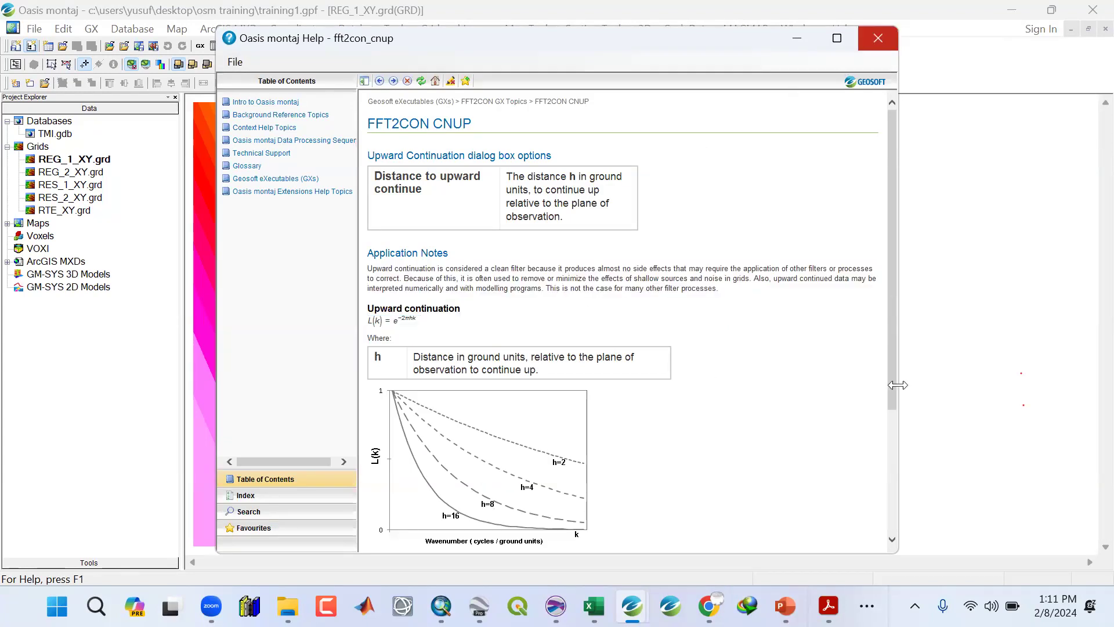
{"action": "scroll", "coordinate": [898, 427], "scroll_direction": "down", "scroll_amount": 3}
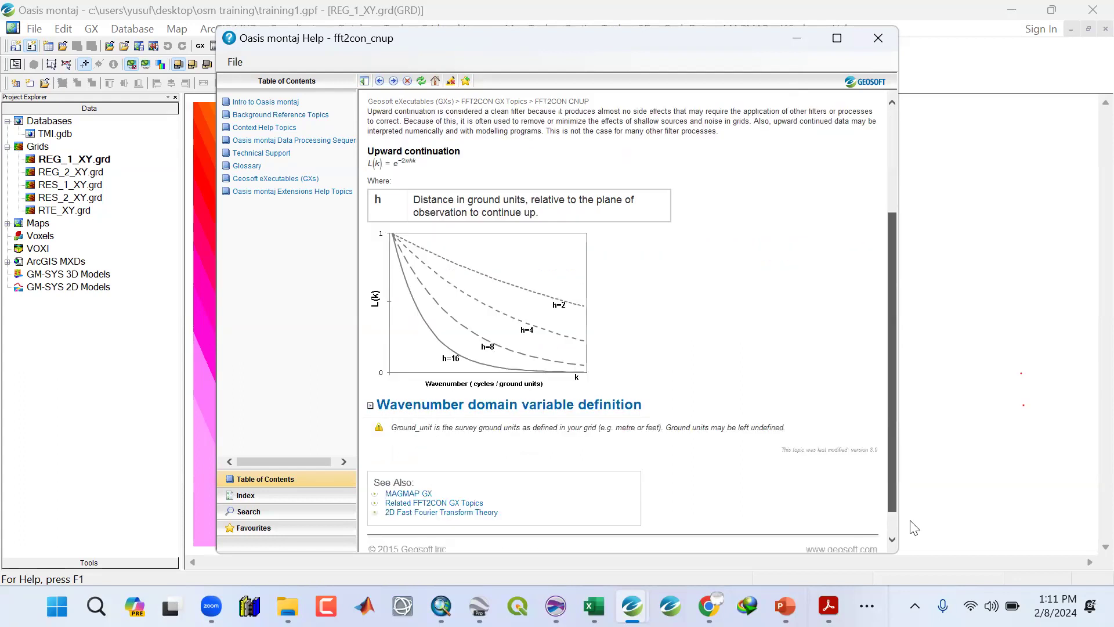
{"action": "left_click_drag", "start_coordinate": [913, 326], "coordinate": [888, 43]}
{"action": "left_click", "coordinate": [888, 43]}
Set the distance to upward continue to 400 and run the filtering.
{"action": "left_click", "coordinate": [609, 316]}
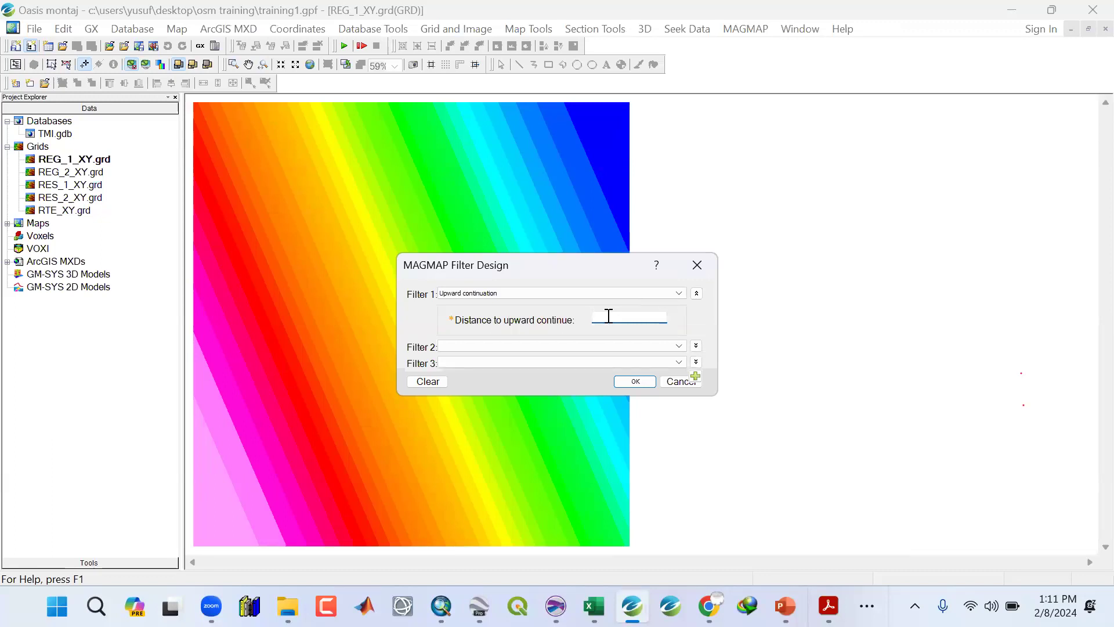
{"action": "type", "text": "40000"}
{"action": "left_click", "coordinate": [627, 384]}
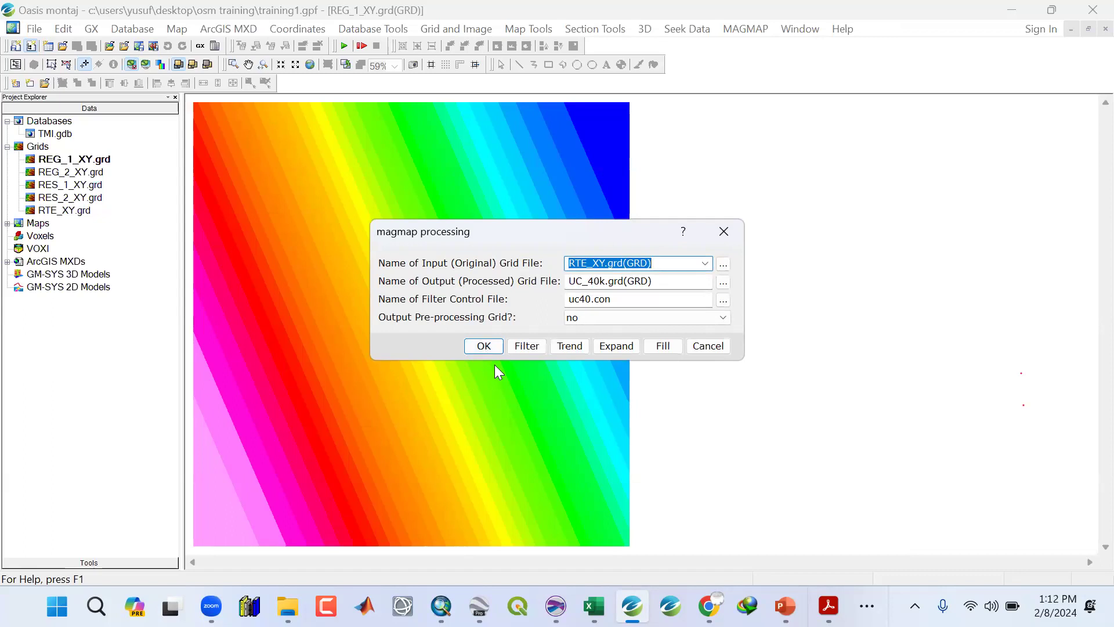
{"action": "left_click", "coordinate": [486, 347]}
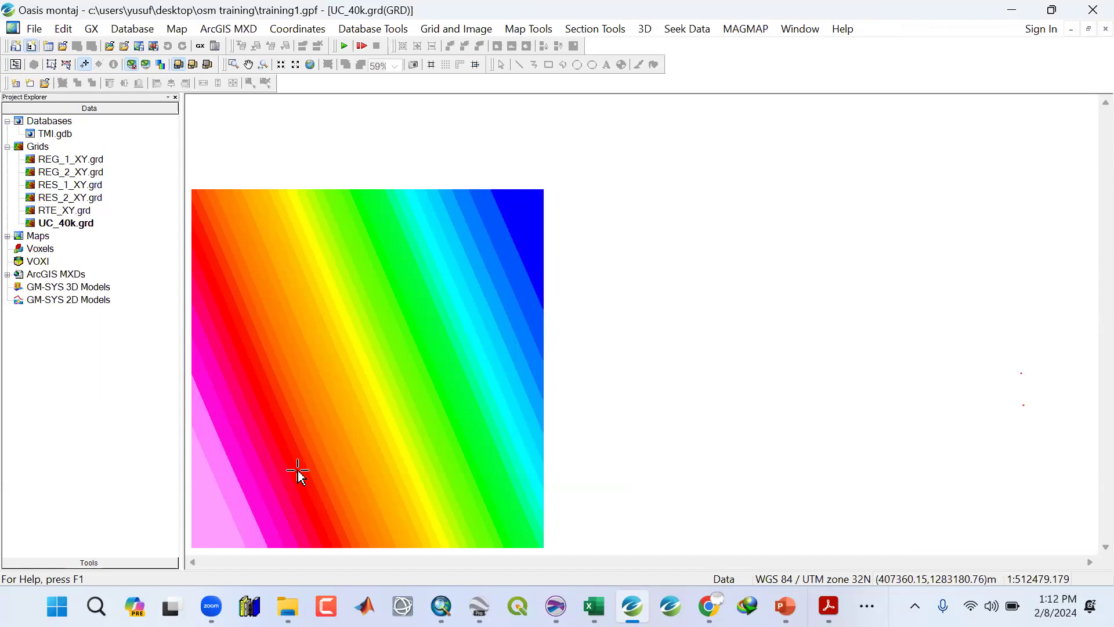
Start MAGMAP 1-Step Filtering with UC_80k as the output grid and uc80.con as the filter control file.
{"action": "left_click", "coordinate": [740, 30]}
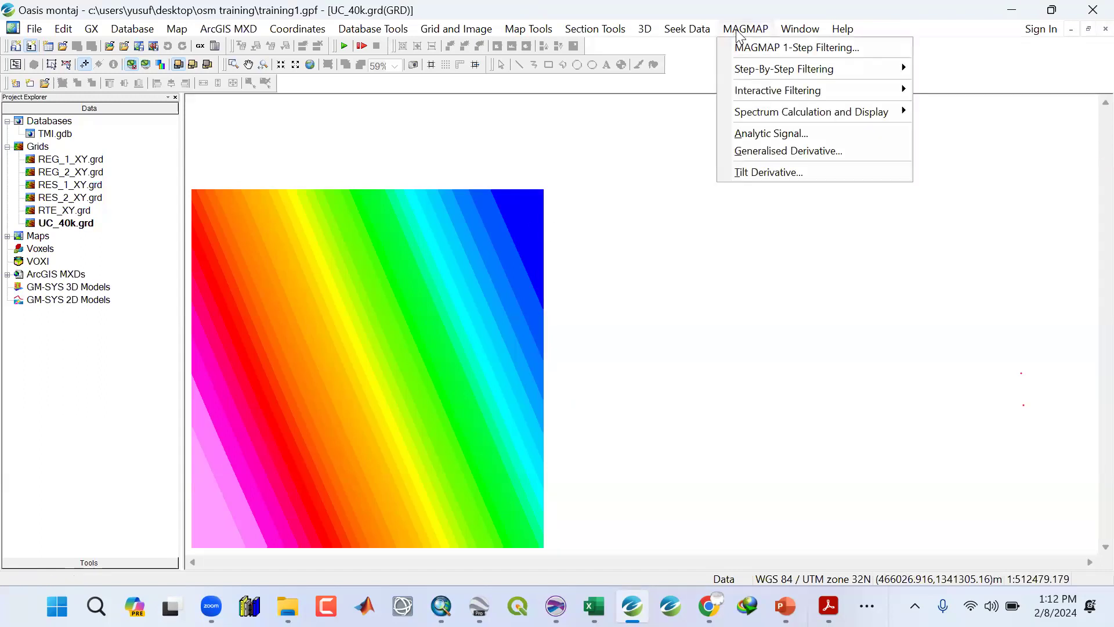
{"action": "left_click", "coordinate": [742, 46]}
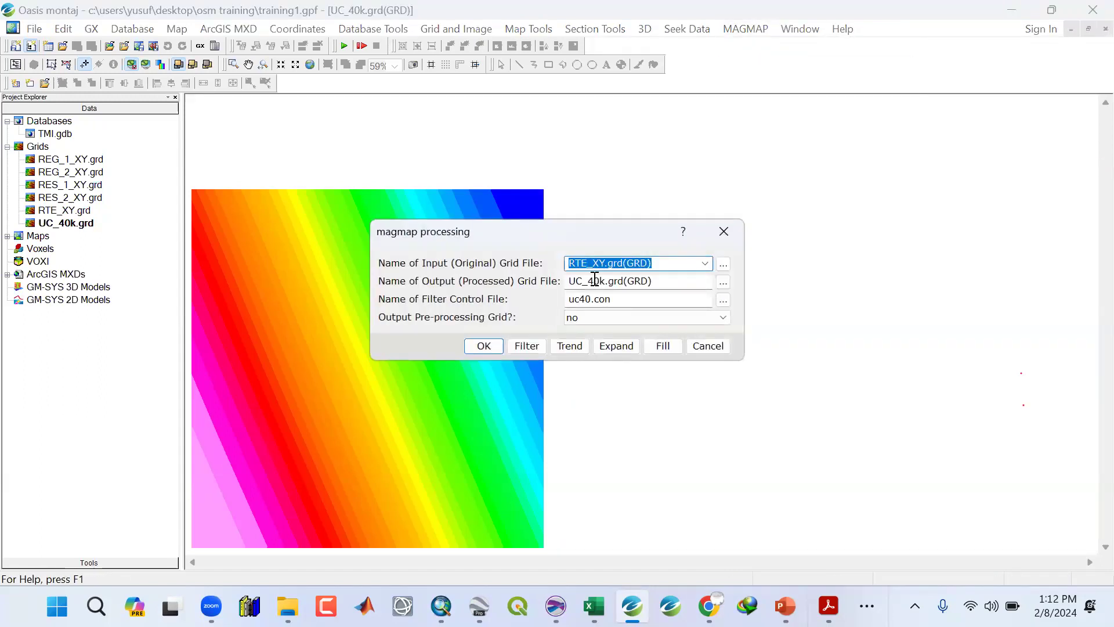
{"action": "left_click", "coordinate": [594, 280]}
{"action": "key", "text": "BackSpace"}
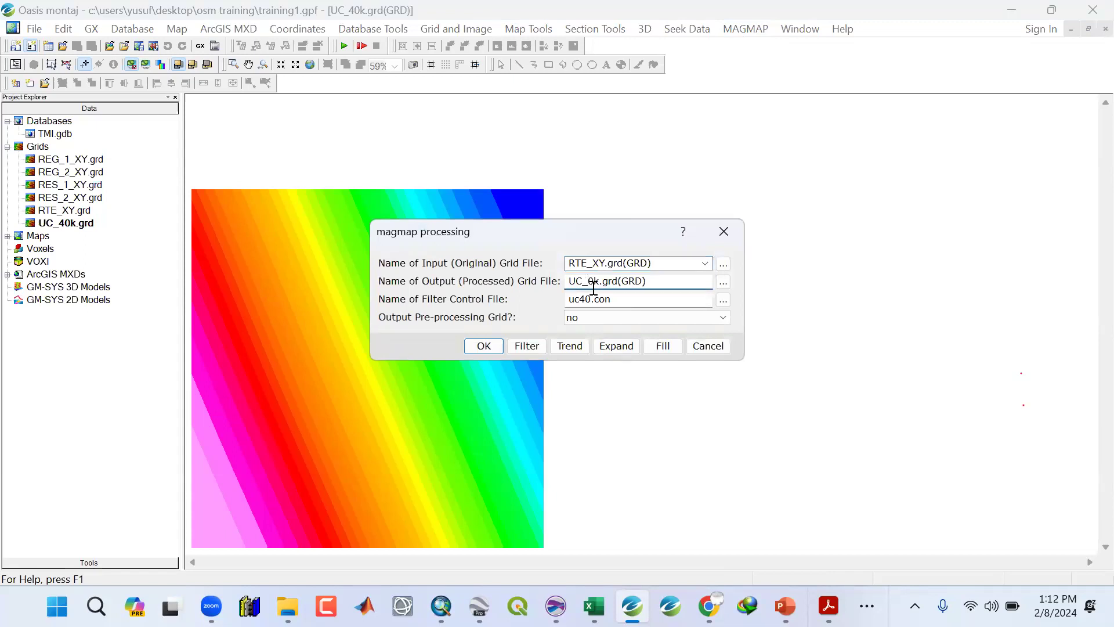
{"action": "type", "text": "8"}
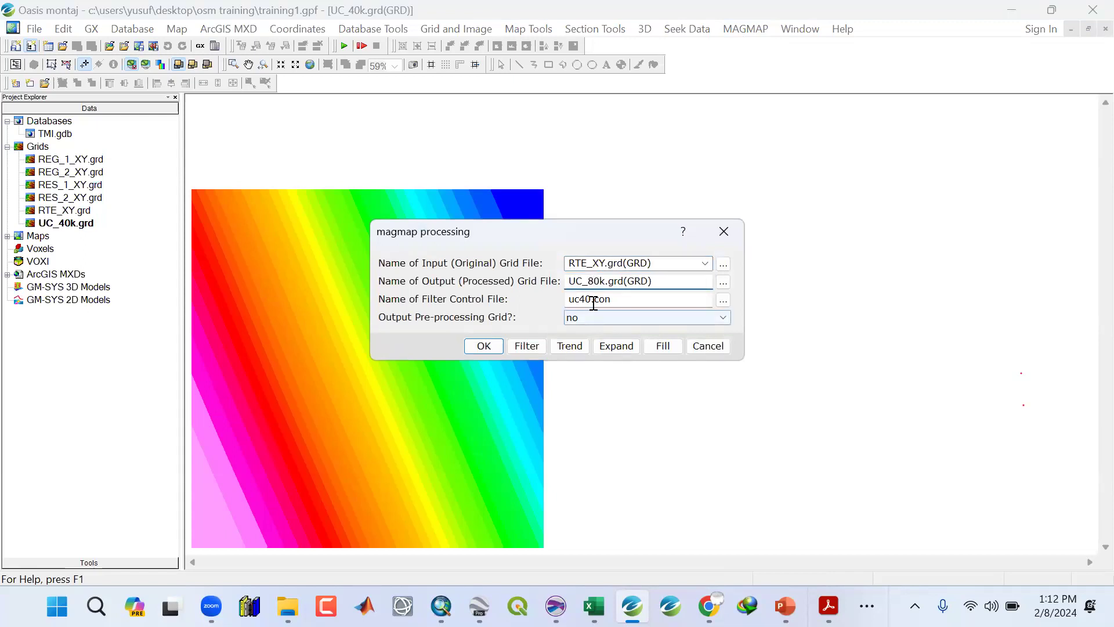
{"action": "left_click", "coordinate": [585, 303]}
{"action": "key", "text": "BackSpace"}
{"action": "type", "text": "8"}
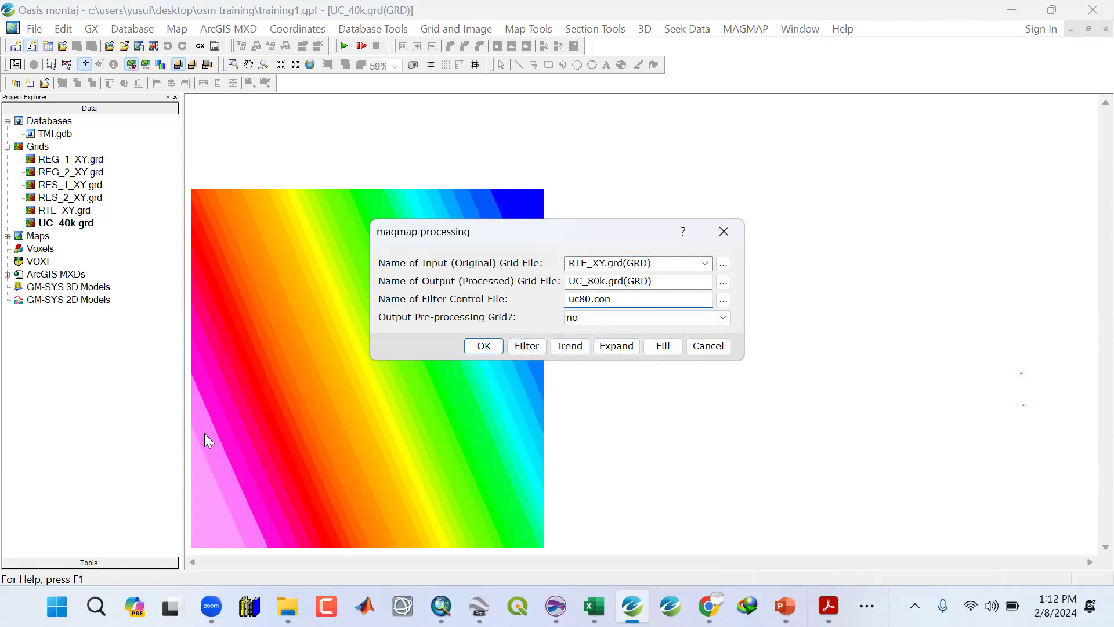
Choose Upward continuation as Filter 1 with a continuation distance of 80000 and run the filtering.
{"action": "left_click", "coordinate": [533, 346]}
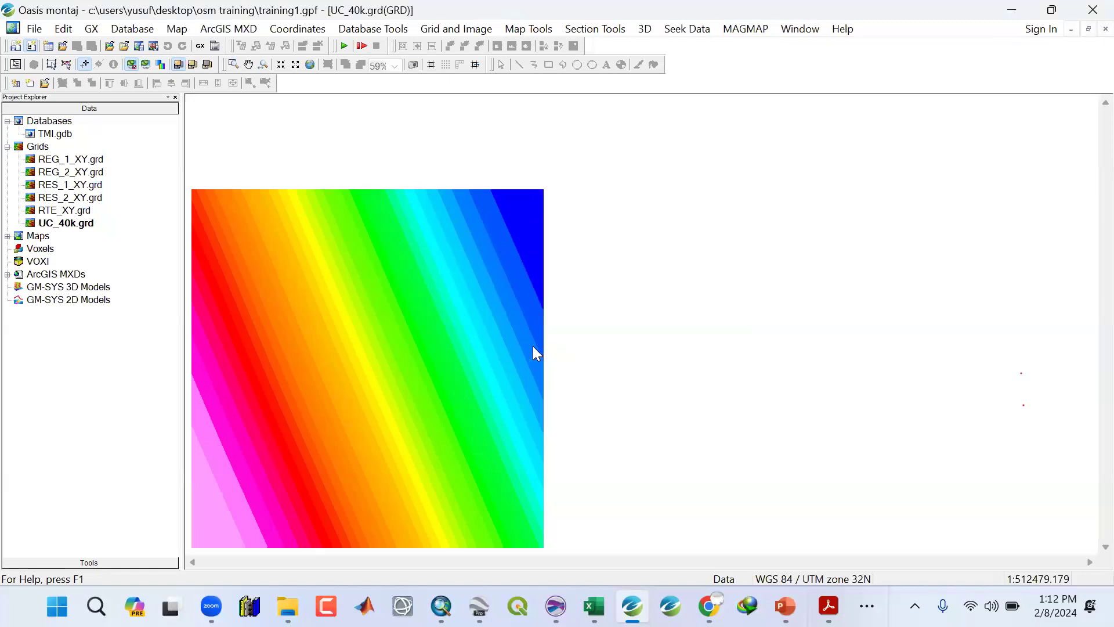
{"action": "left_click", "coordinate": [673, 295]}
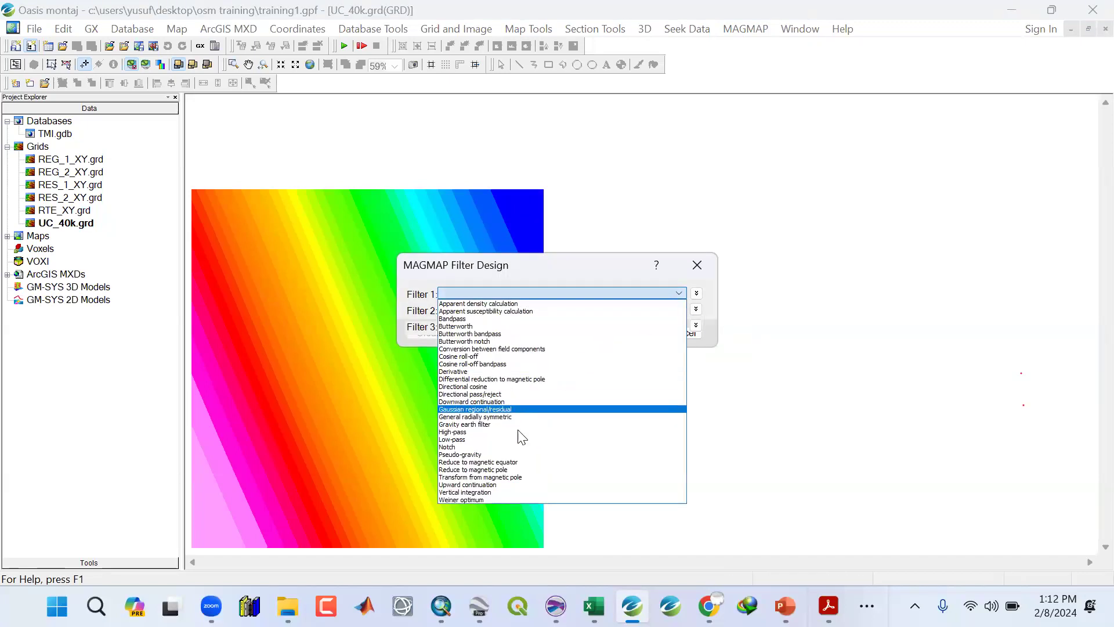
{"action": "left_click", "coordinate": [488, 486]}
{"action": "left_click", "coordinate": [597, 318]}
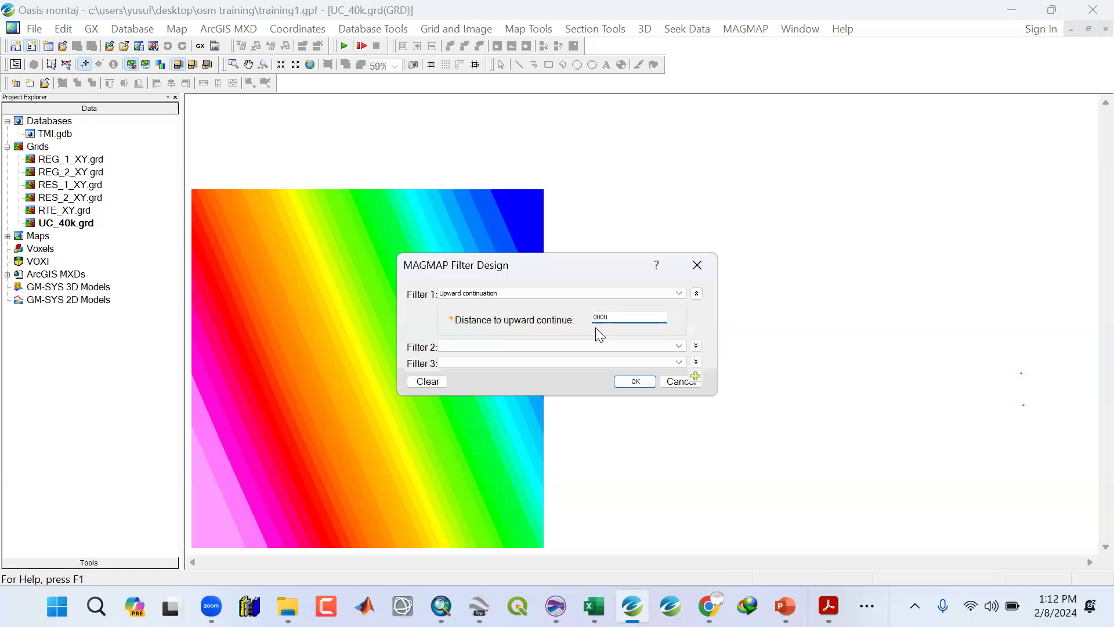
{"action": "left_click", "coordinate": [633, 382]}
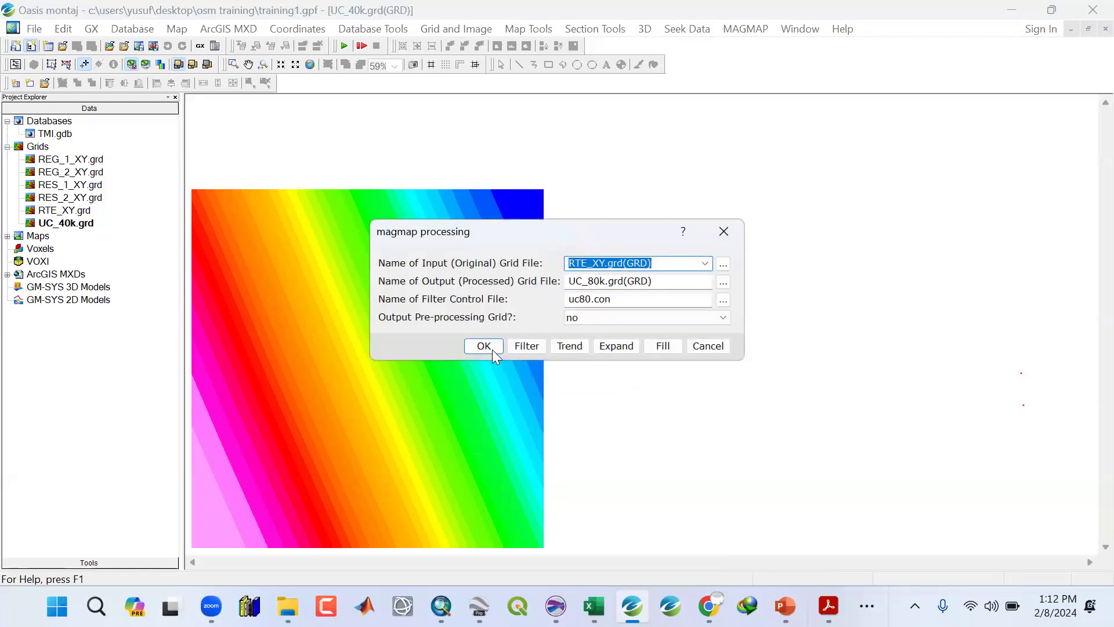
{"action": "left_click", "coordinate": [490, 342]}
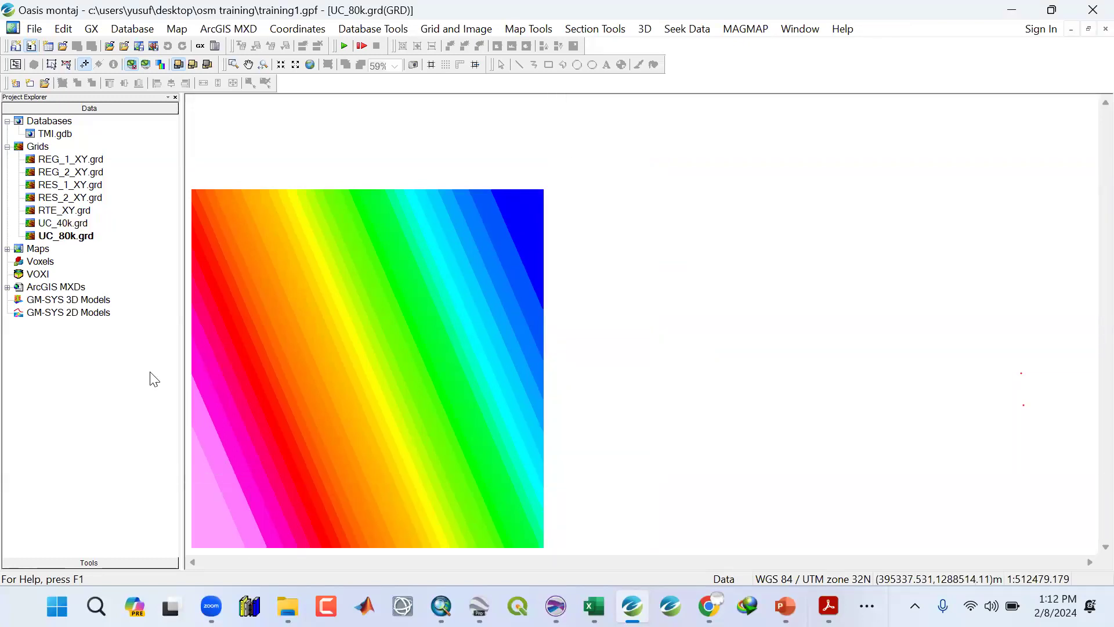
Close all open grid windows.
{"action": "left_click", "coordinate": [76, 161]}
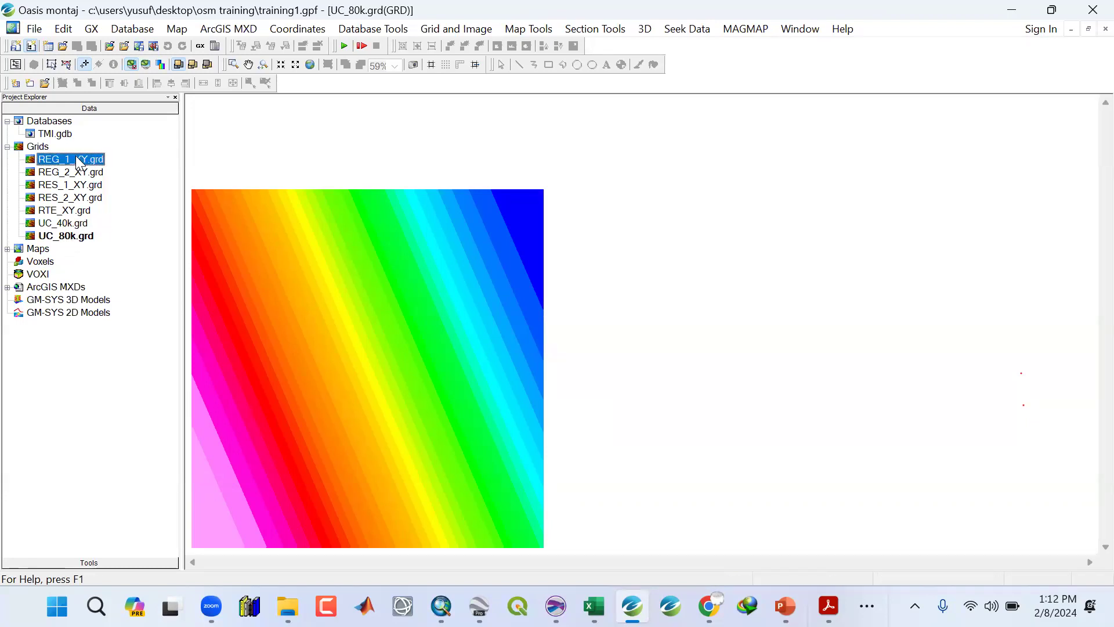
{"action": "left_click", "coordinate": [804, 32]}
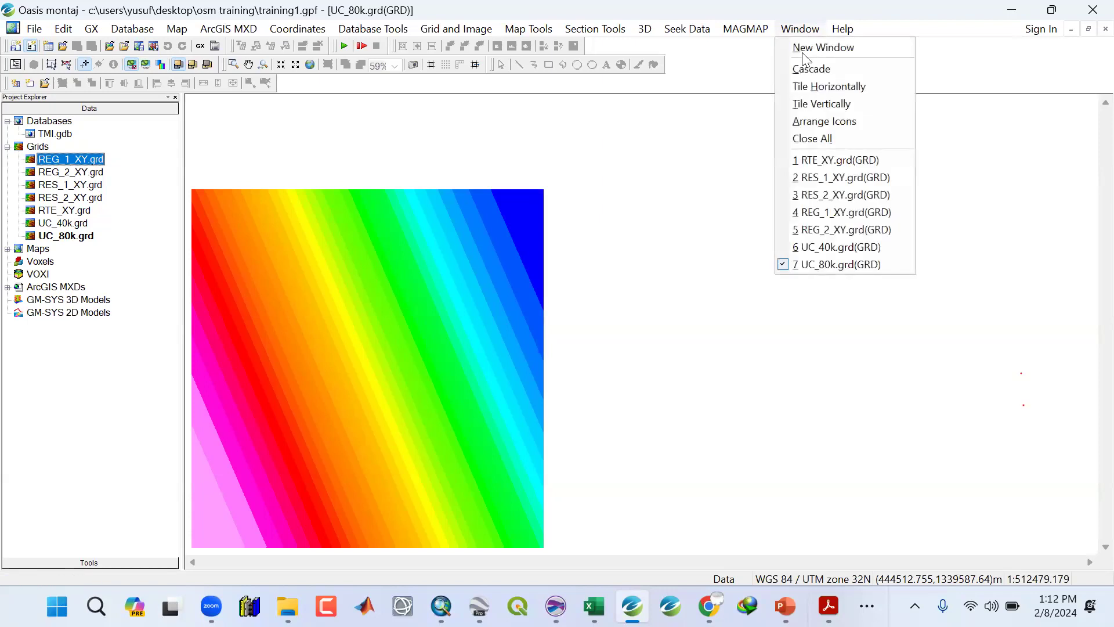
{"action": "left_click", "coordinate": [795, 137]}
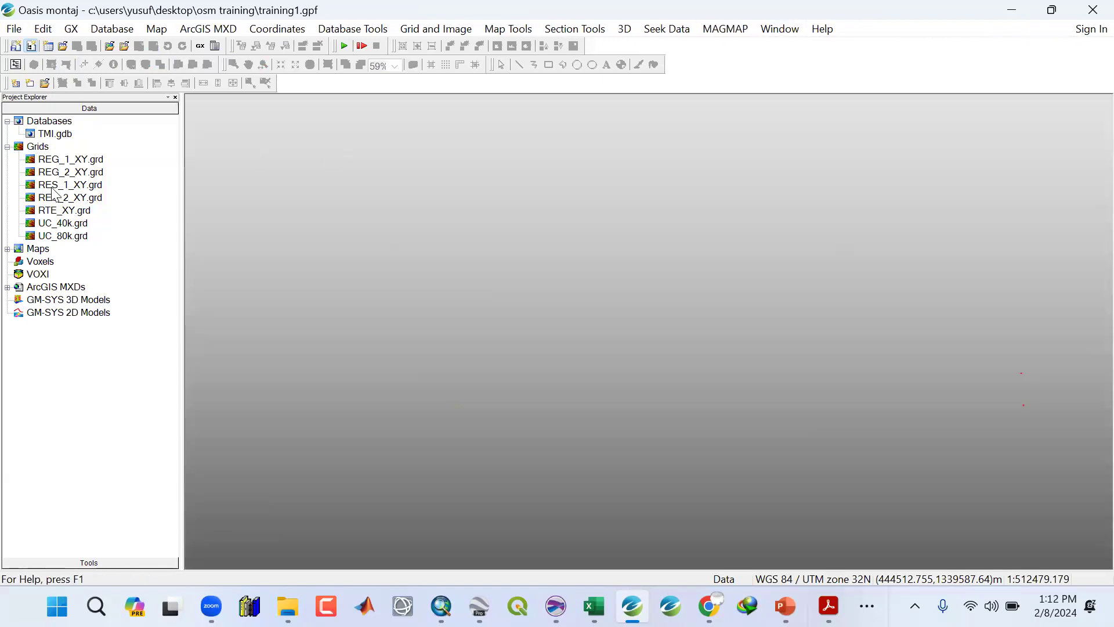
Open the REG_1_XY, REG_2_XY and UC_80k grids for display.
{"action": "left_click", "coordinate": [71, 161]}
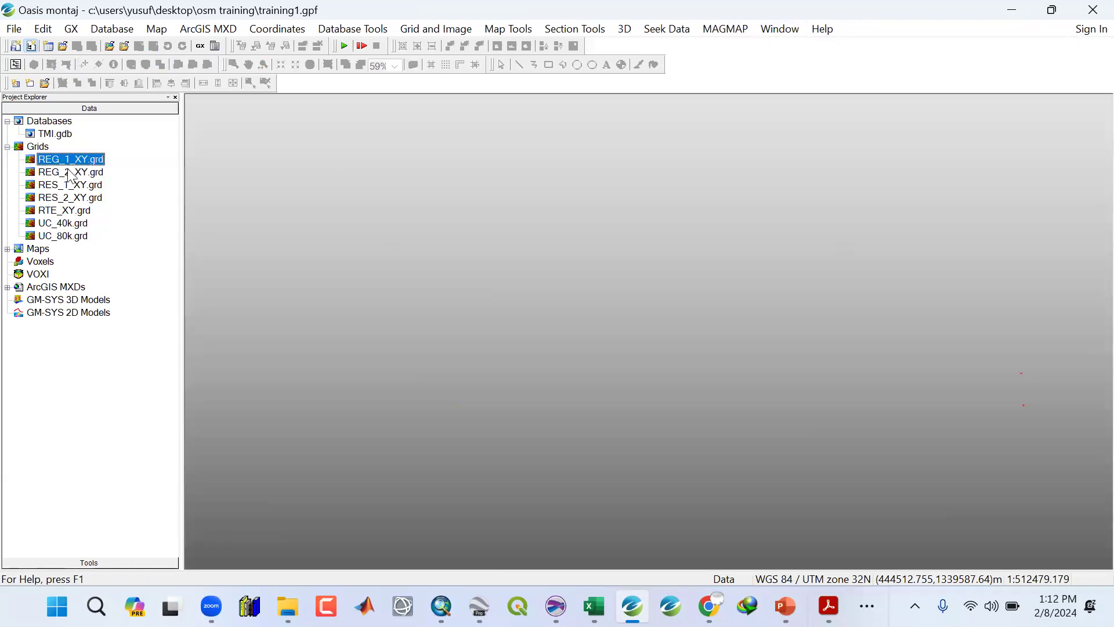
{"action": "double_click", "coordinate": [70, 172]}
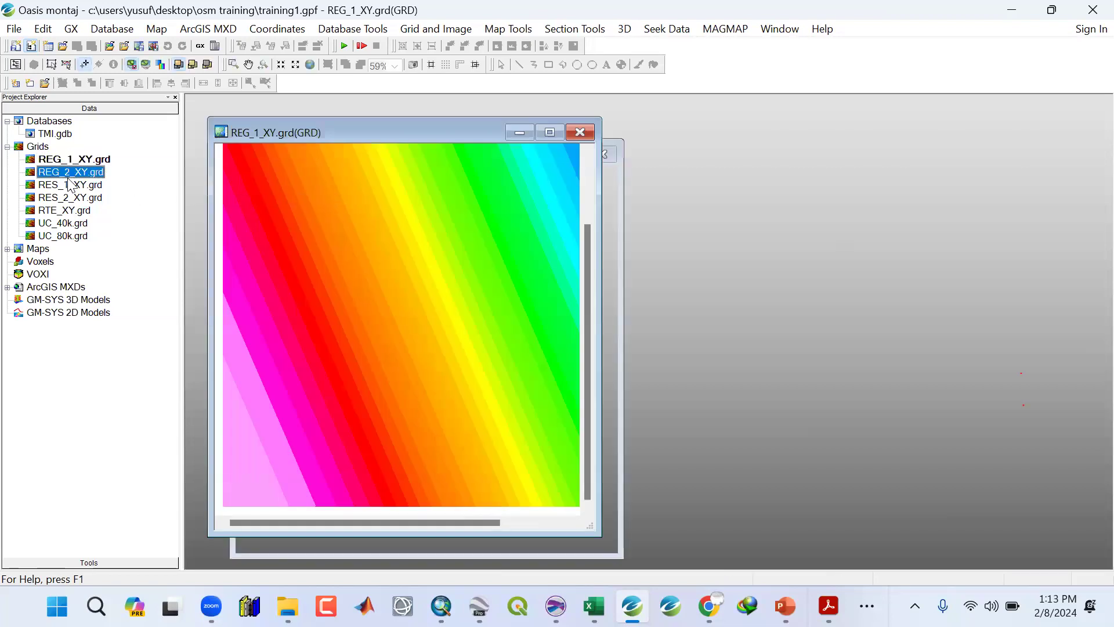
{"action": "double_click", "coordinate": [71, 235]}
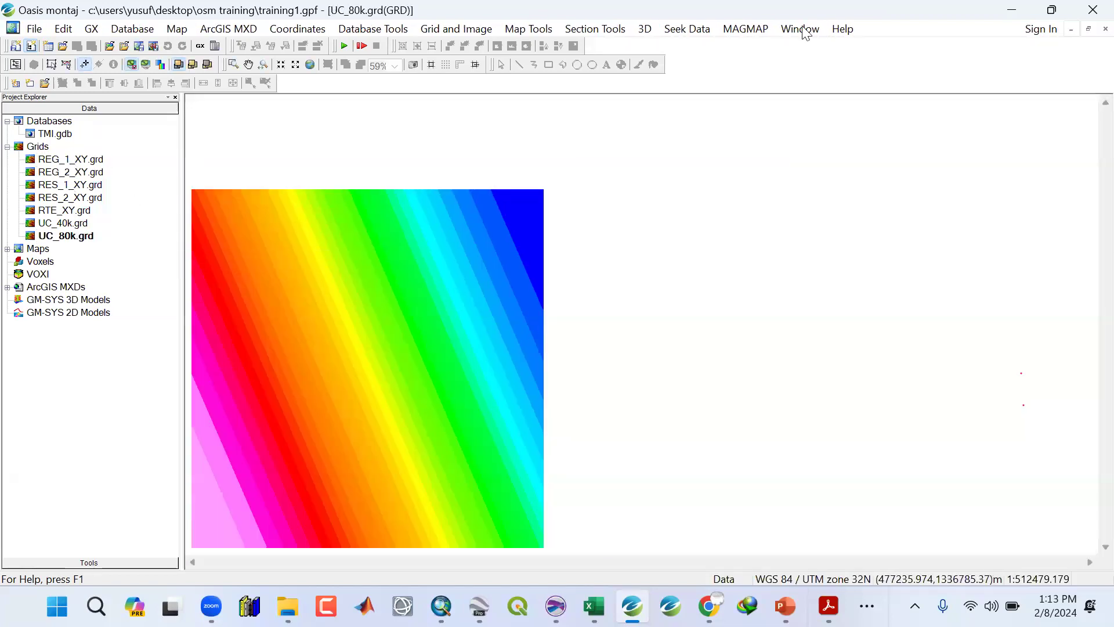
Tile the three grid windows vertically and zoom the grids to their full extent for comparison.
{"action": "left_click", "coordinate": [801, 29]}
{"action": "key", "text": "Down"}
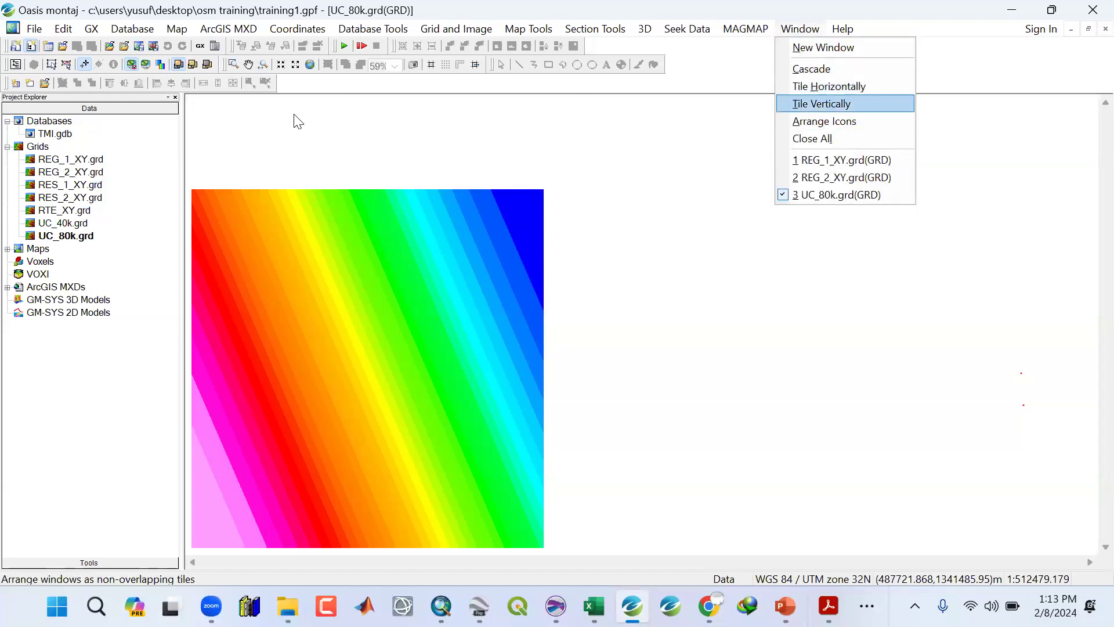
{"action": "key", "text": "Return"}
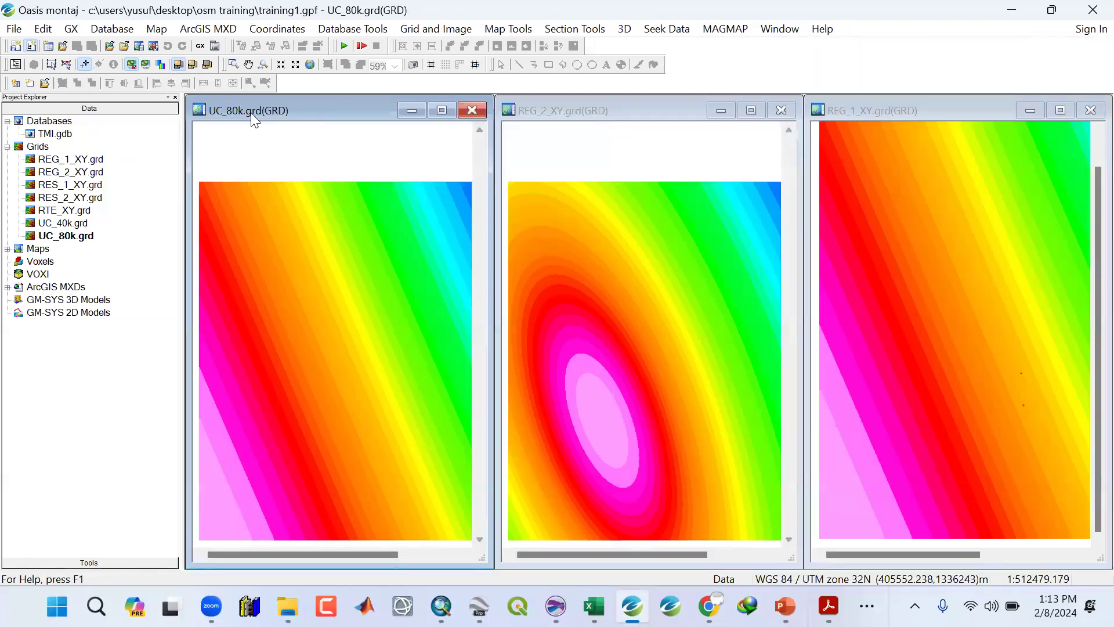
{"action": "left_click", "coordinate": [314, 64]}
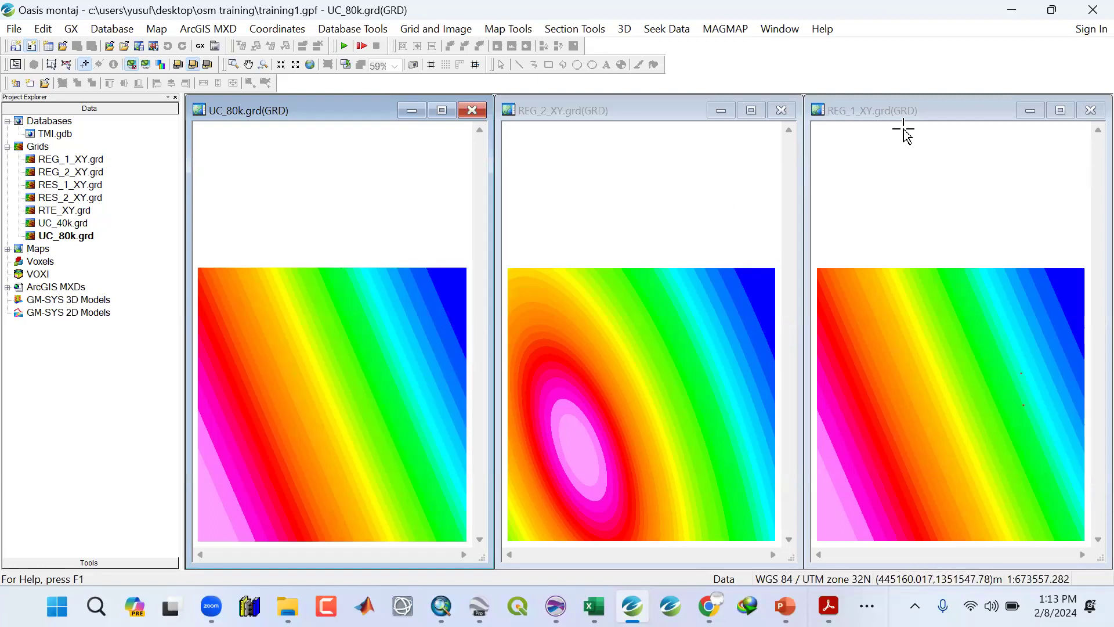
Close both regional grid windows, then maximize the UC_80k grid window and zoom it to full extent.
{"action": "left_click", "coordinate": [783, 114]}
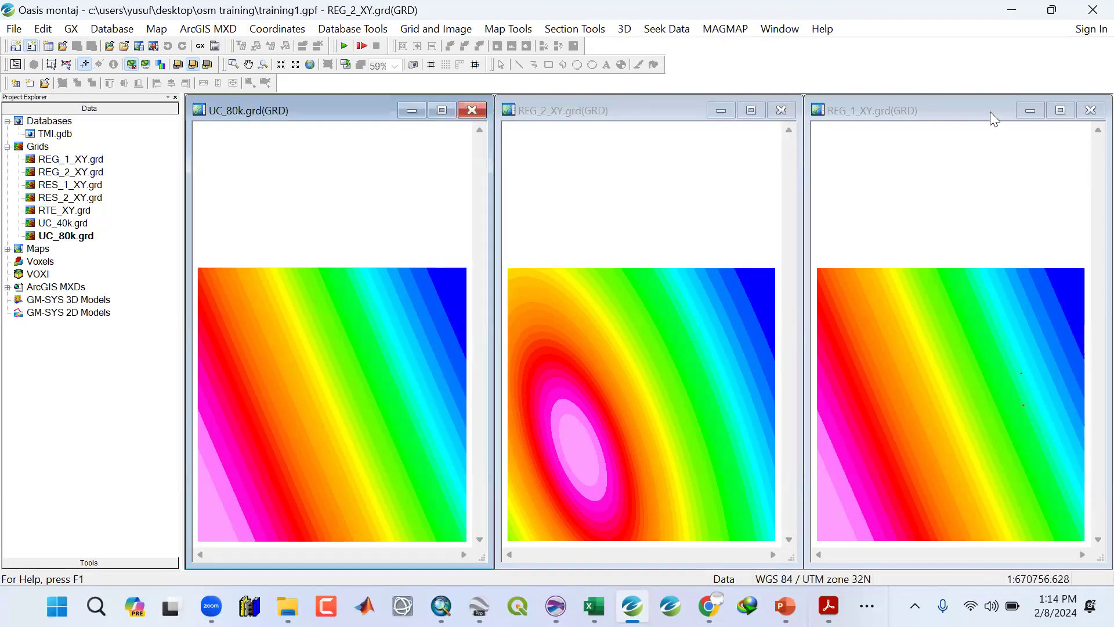
{"action": "left_click", "coordinate": [1090, 110]}
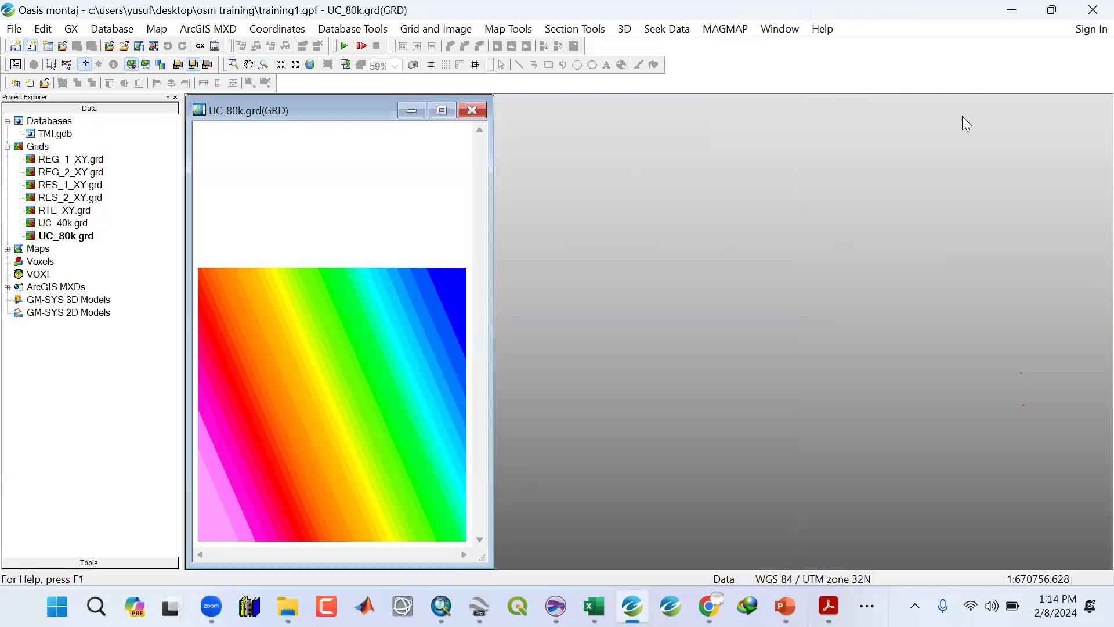
{"action": "left_click", "coordinate": [442, 111]}
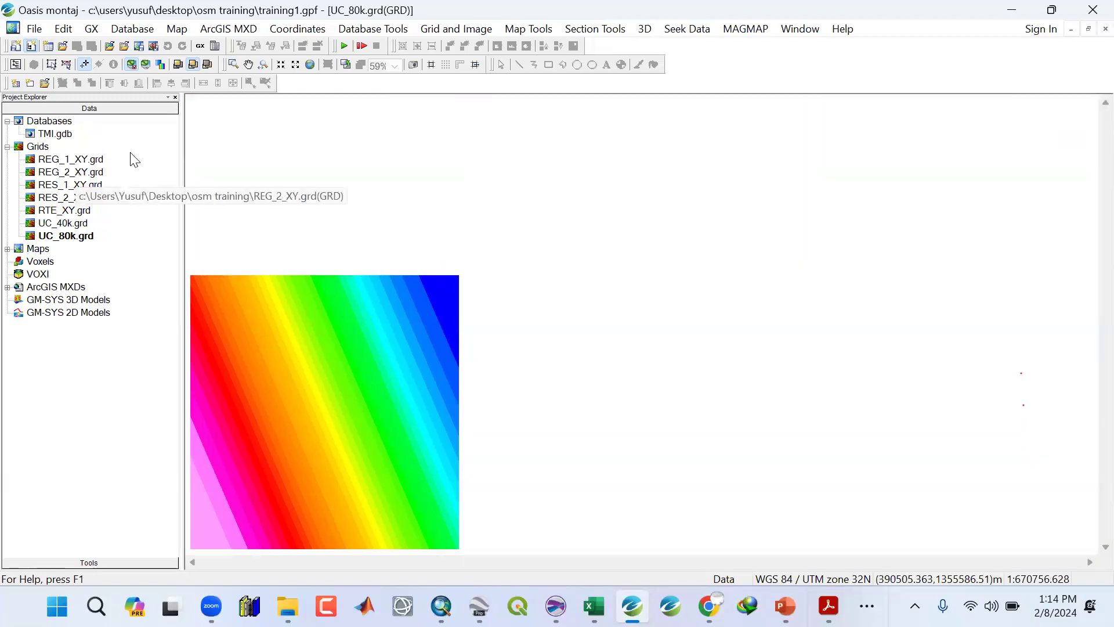
{"action": "left_click", "coordinate": [310, 65]}
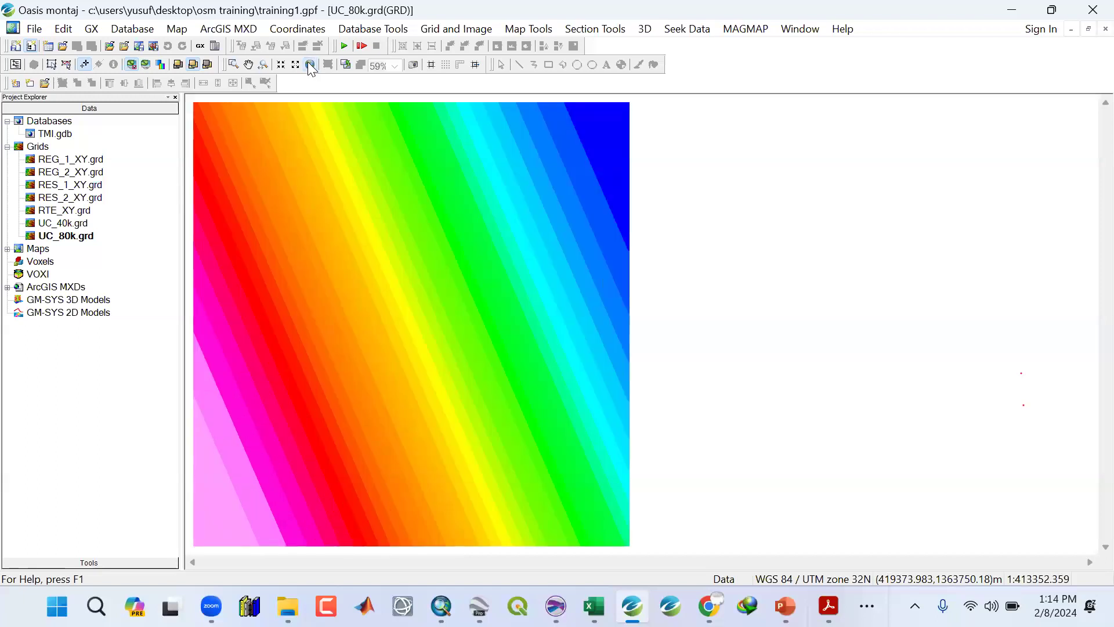
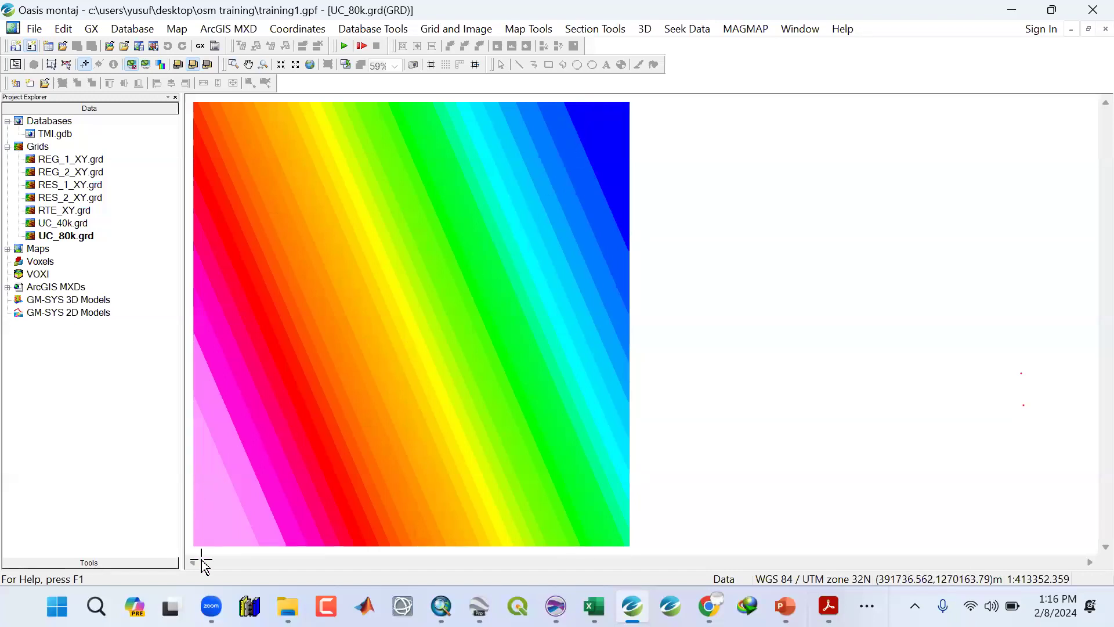
Open the REG_1_XY grid and zoom it to its full extent.
{"action": "mouse_move", "coordinate": [829, 606]}
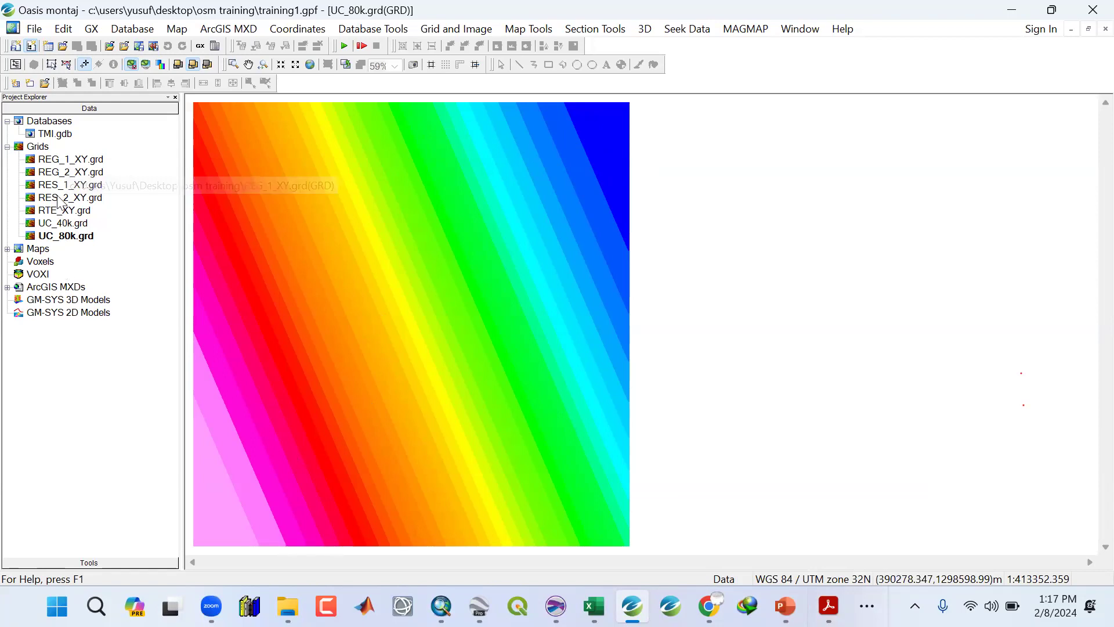
{"action": "left_click", "coordinate": [62, 164]}
{"action": "double_click", "coordinate": [63, 163]}
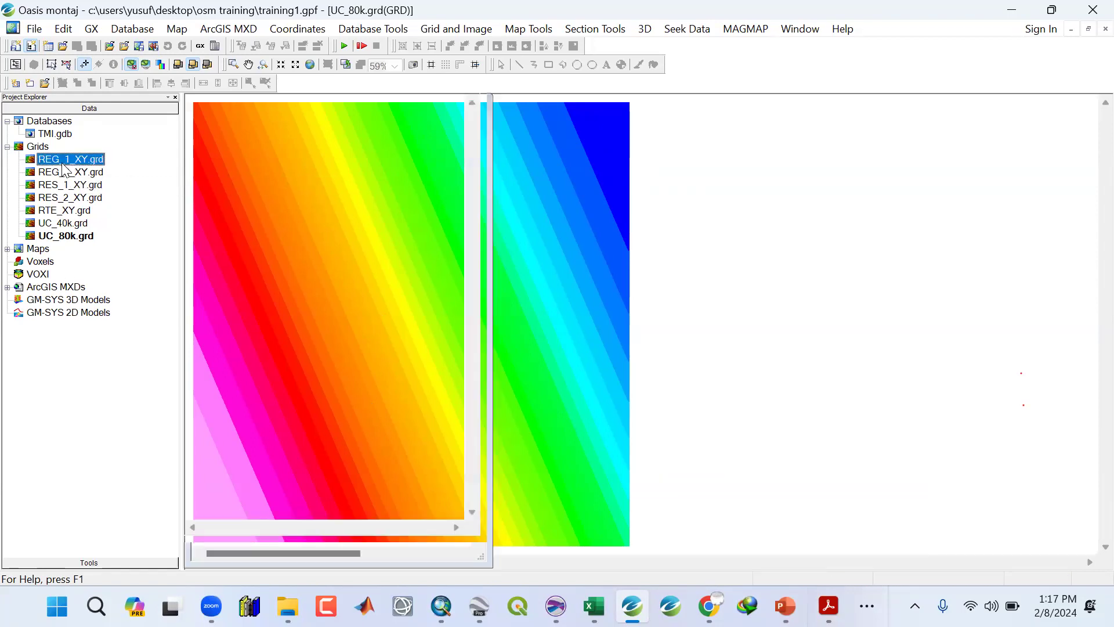
{"action": "left_click", "coordinate": [308, 64]}
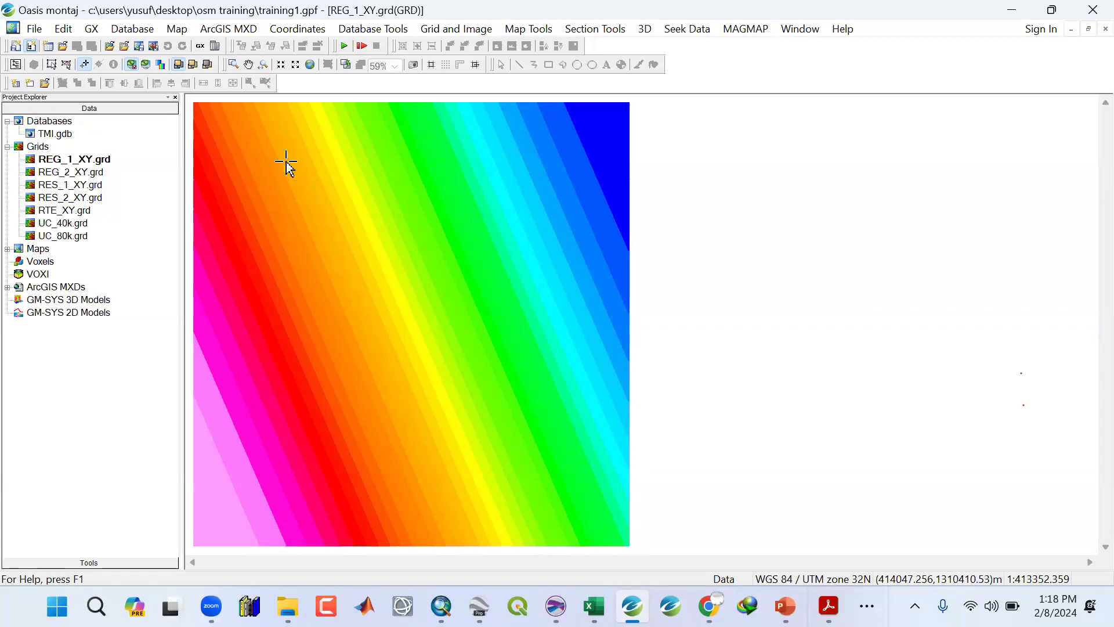
Remove the REG_2_XY and RES_2_XY grids from the project.
{"action": "right_click", "coordinate": [75, 176]}
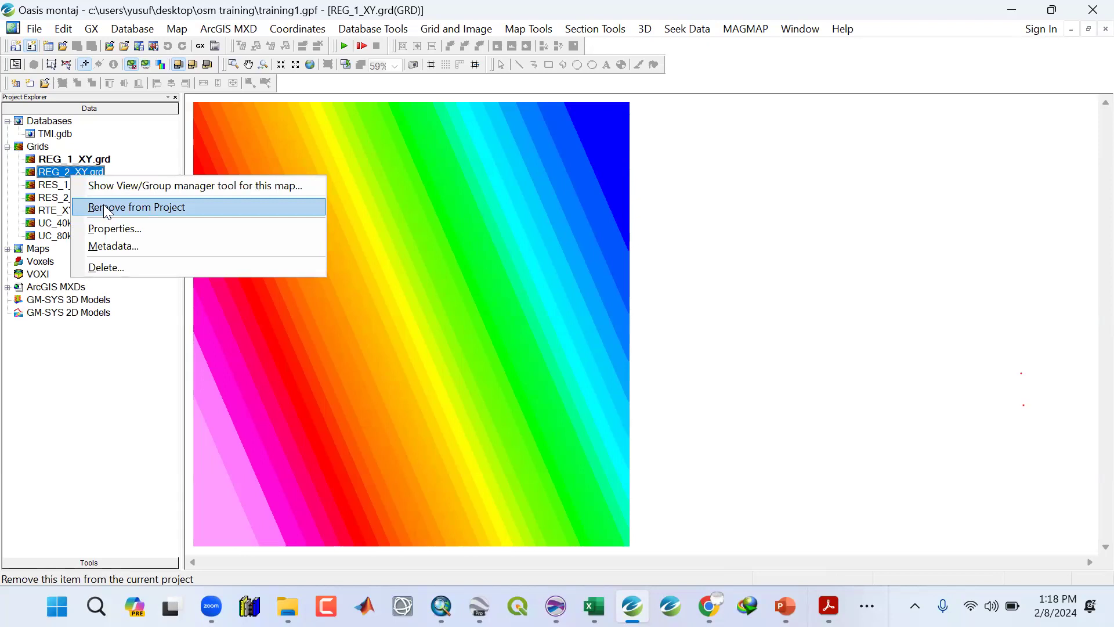
{"action": "left_click", "coordinate": [106, 208]}
{"action": "left_click", "coordinate": [80, 185]}
{"action": "right_click", "coordinate": [80, 184]}
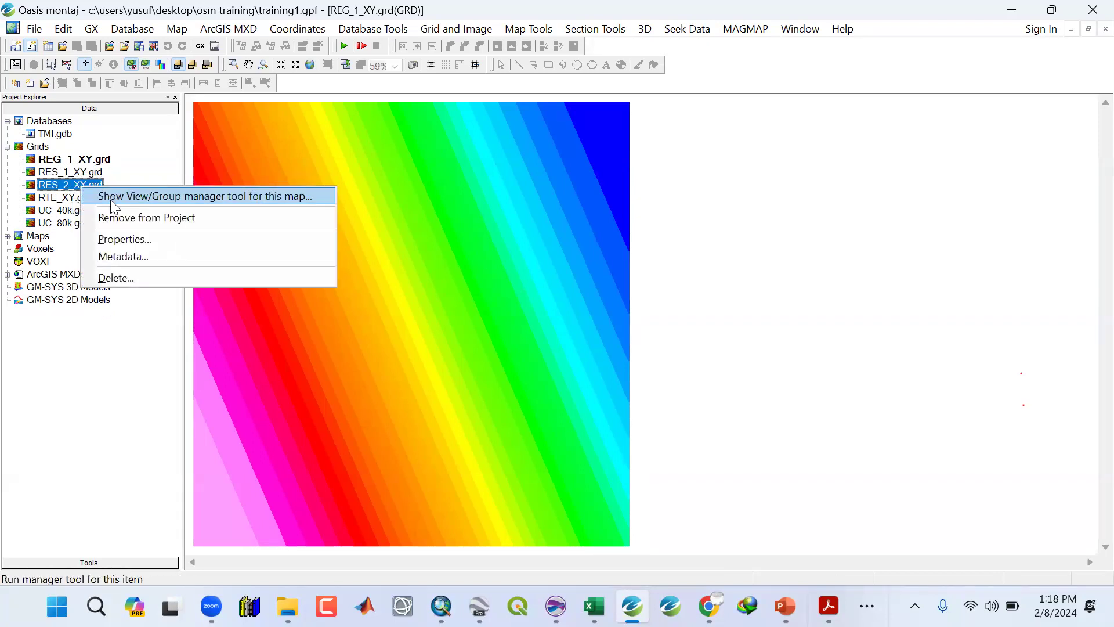
{"action": "left_click", "coordinate": [105, 216]}
Remove the UC_40k and UC_80k grids from the project.
{"action": "left_click", "coordinate": [84, 200]}
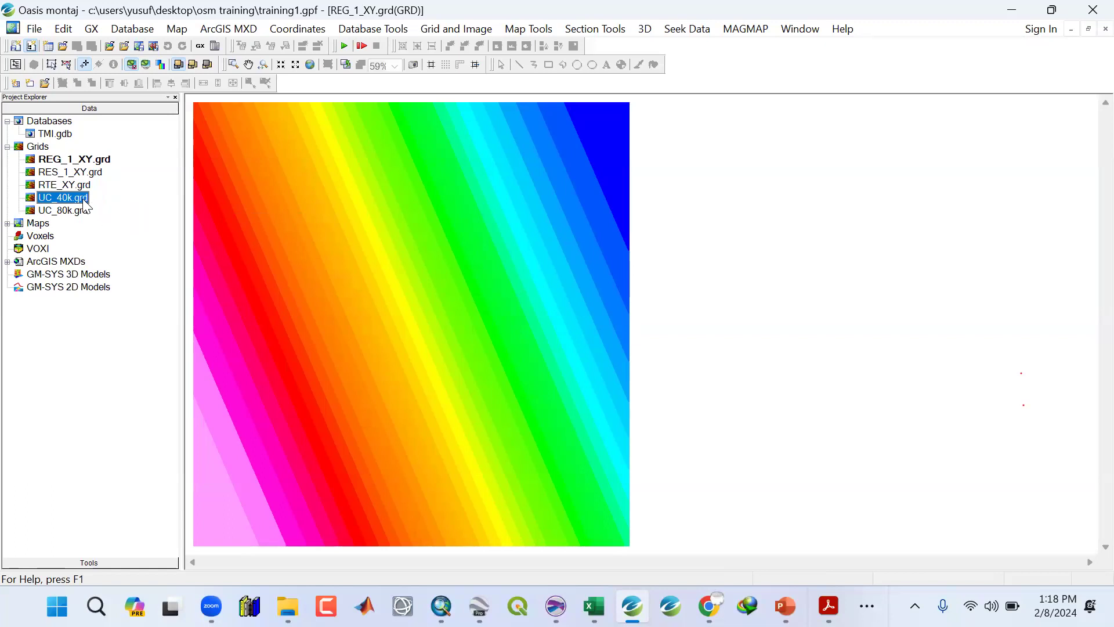
{"action": "right_click", "coordinate": [82, 201]}
{"action": "left_click", "coordinate": [112, 232]}
{"action": "right_click", "coordinate": [69, 198]}
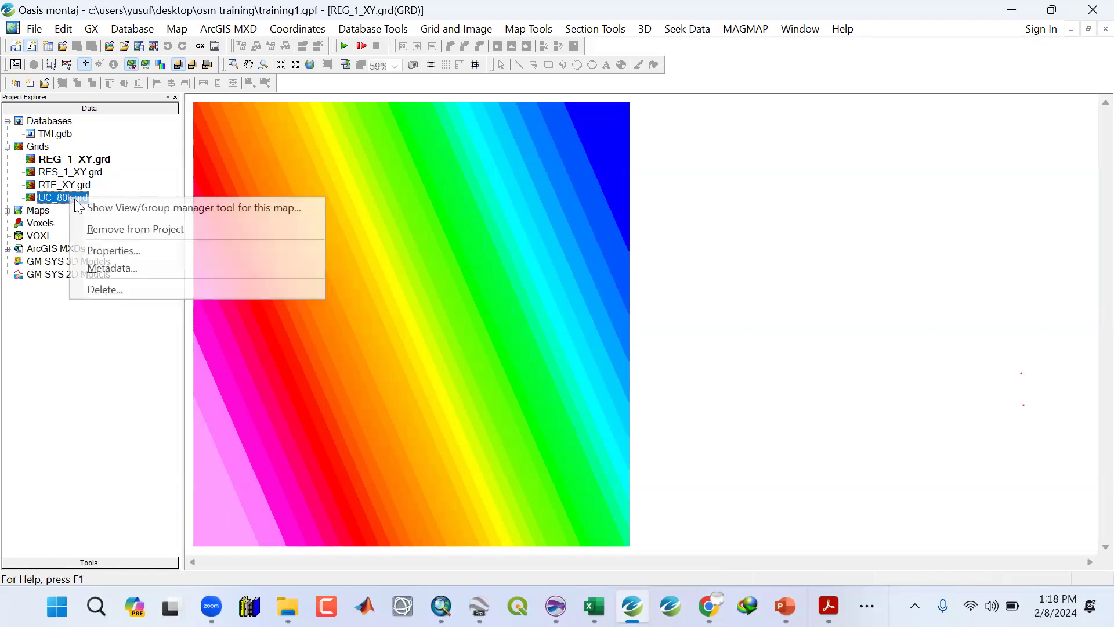
{"action": "left_click", "coordinate": [103, 231]}
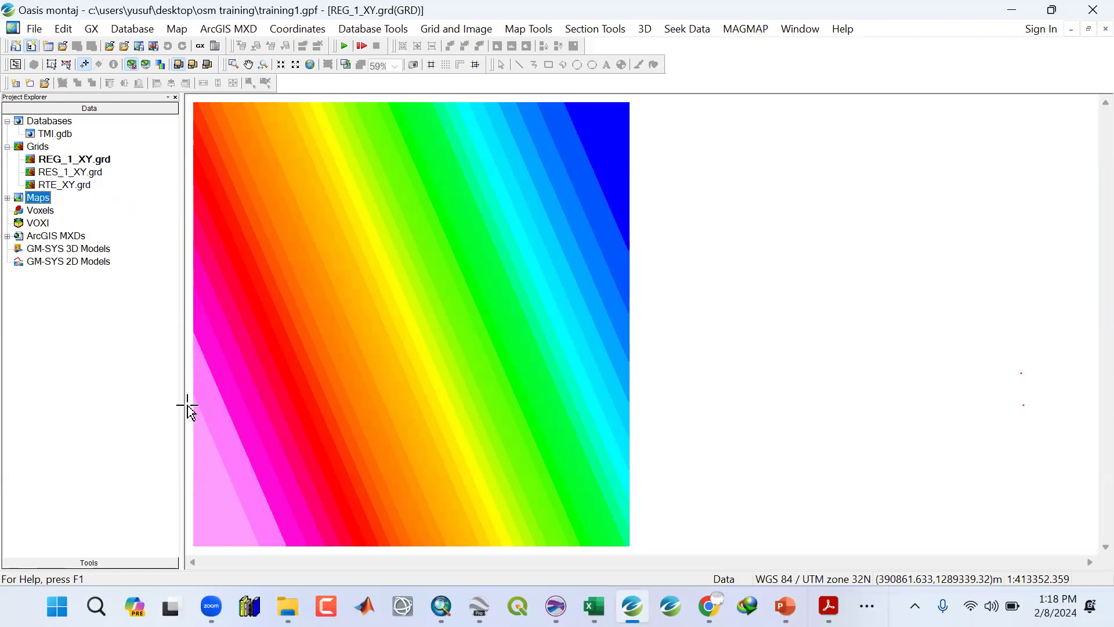
Save the project.
{"action": "left_click", "coordinate": [34, 29]}
{"action": "mouse_move", "coordinate": [46, 47]}
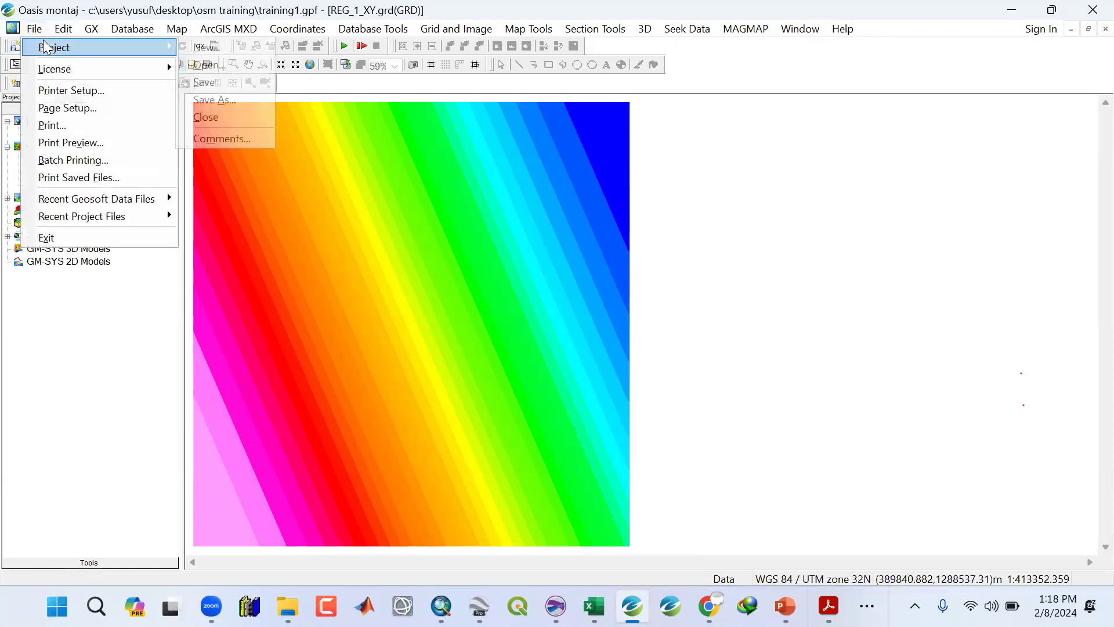
{"action": "left_click", "coordinate": [223, 82]}
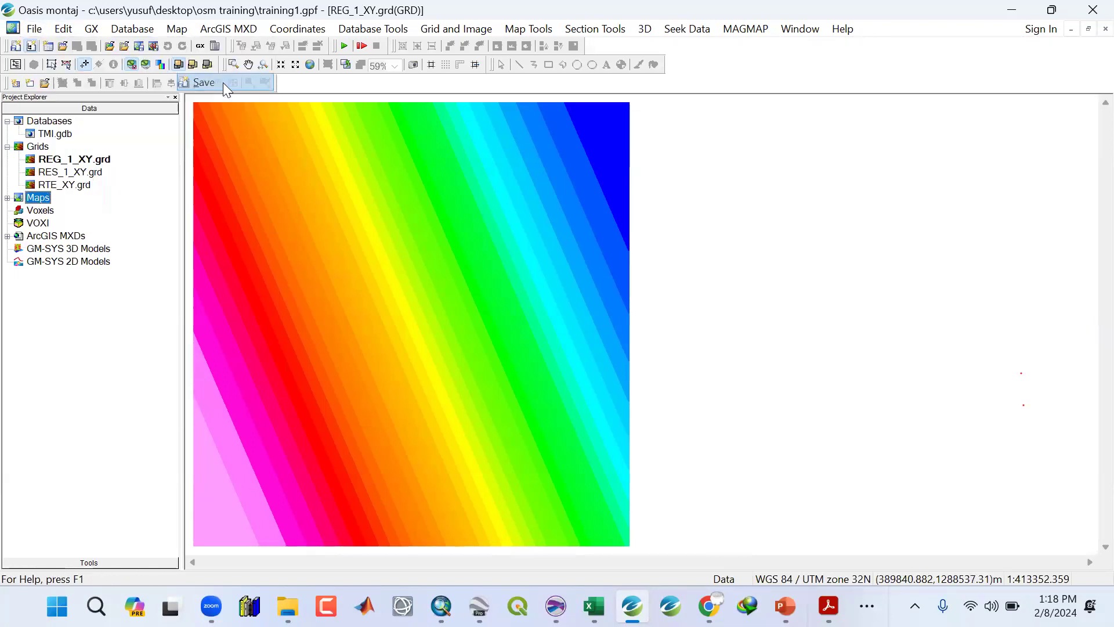
Rename the RES_1_XY grid as RES_XY.grd.
{"action": "left_click", "coordinate": [66, 172]}
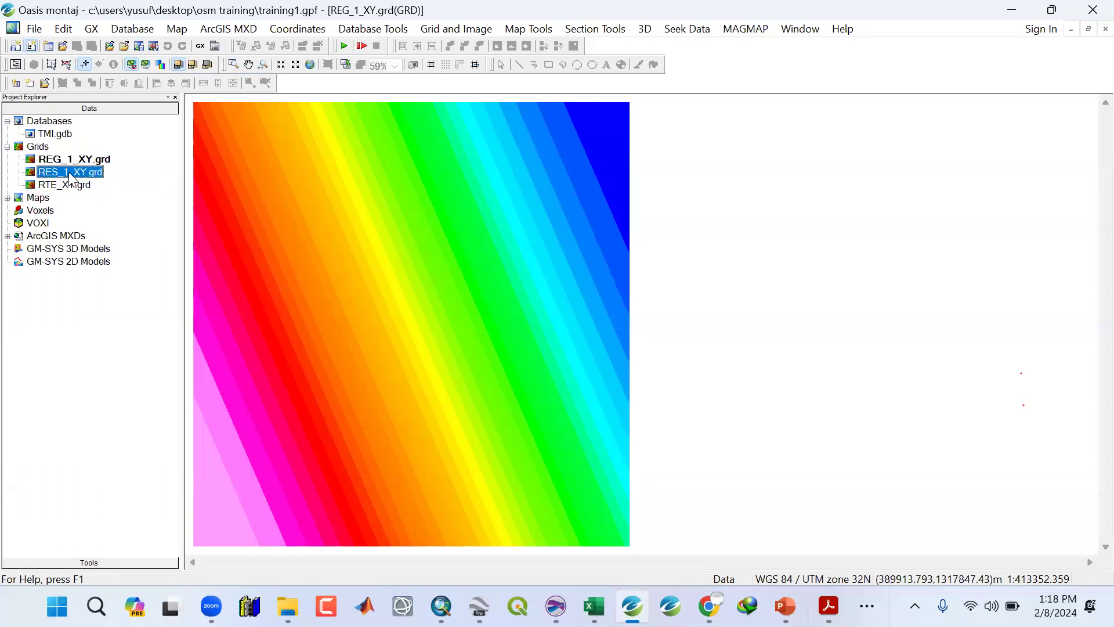
{"action": "double_click", "coordinate": [69, 173]}
{"action": "left_click", "coordinate": [71, 172]}
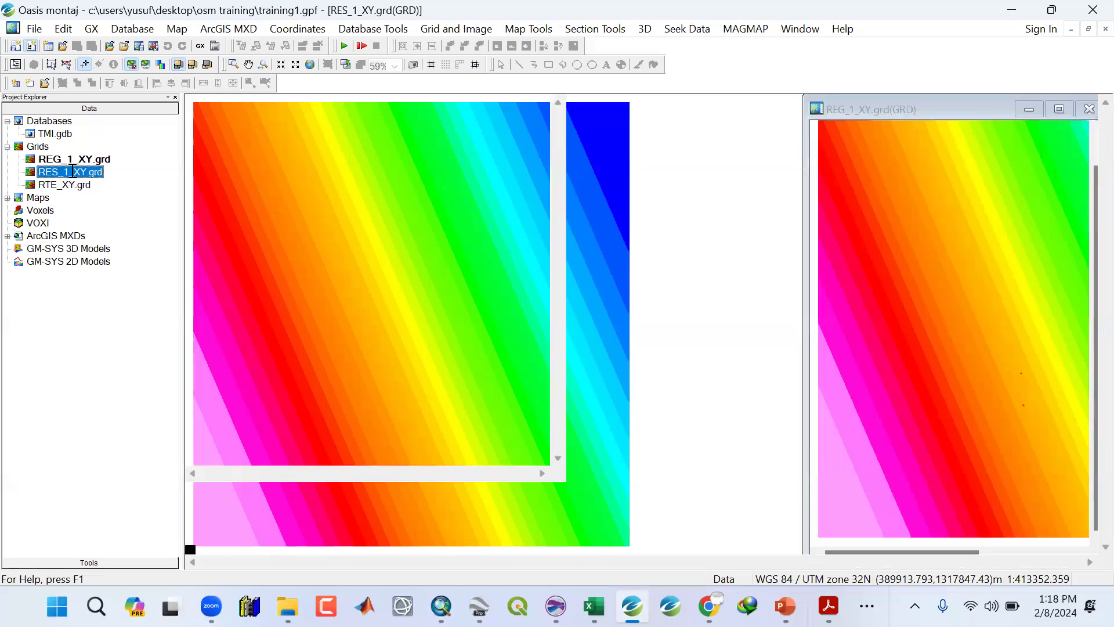
{"action": "key", "text": "BackSpace"}
{"action": "key", "text": "BackSpace"}
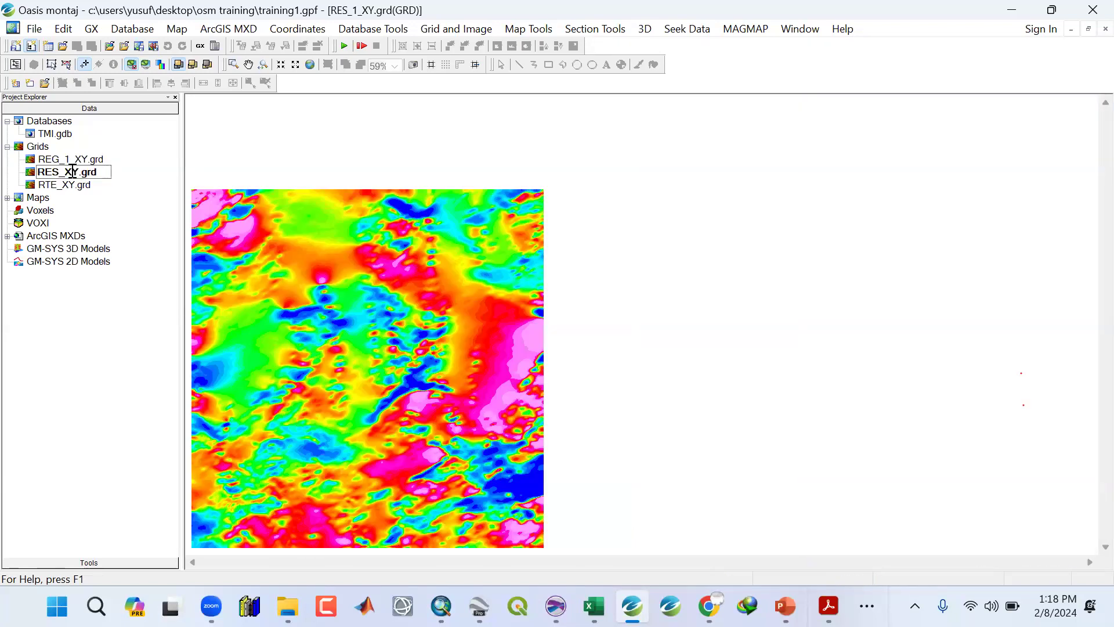
{"action": "key", "text": "Return"}
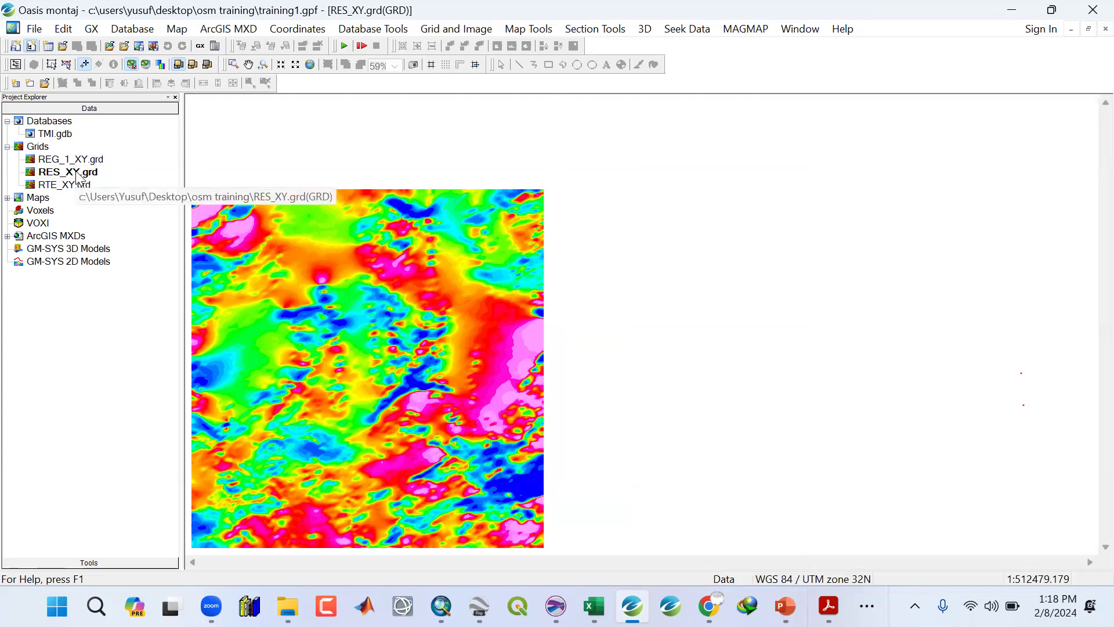
Rename the REG_1_XY grid as REG_XY.grd.
{"action": "left_click", "coordinate": [69, 161]}
{"action": "double_click", "coordinate": [69, 163]}
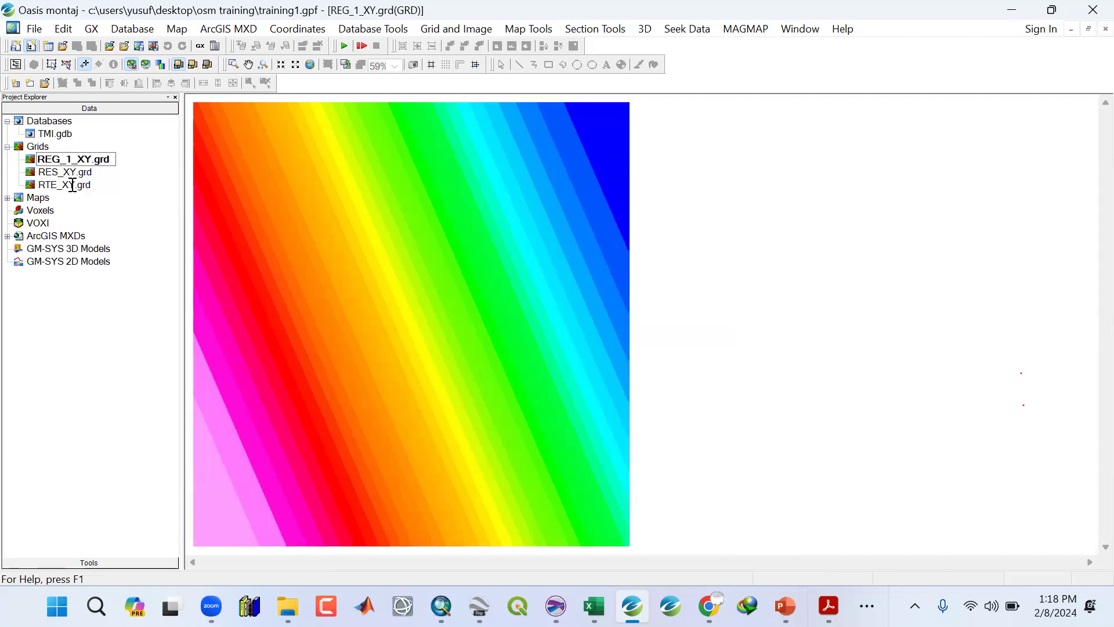
{"action": "key", "text": "BackSpace"}
{"action": "key", "text": "BackSpace"}
{"action": "key", "text": "Return"}
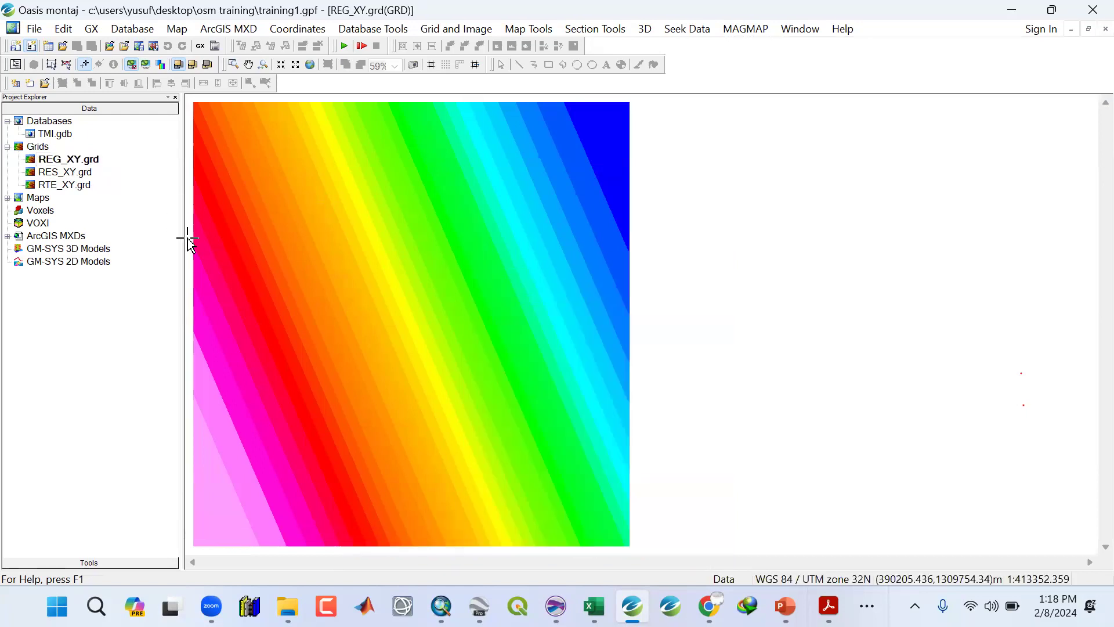
Save the project and close all open grid windows.
{"action": "left_click", "coordinate": [35, 29]}
{"action": "mouse_move", "coordinate": [86, 47]}
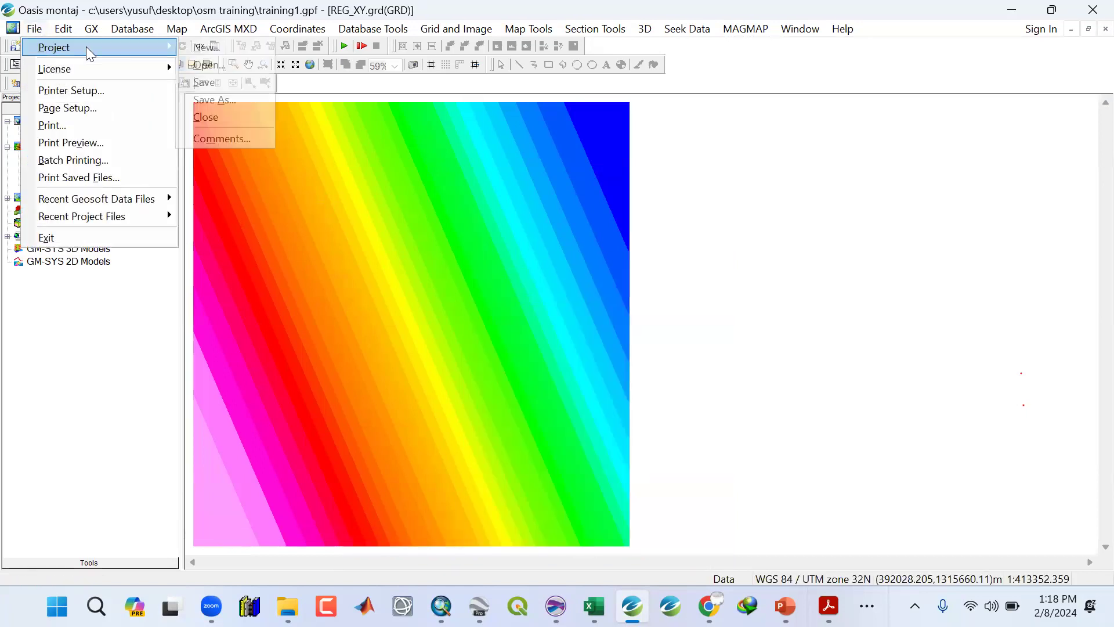
{"action": "left_click", "coordinate": [207, 83]}
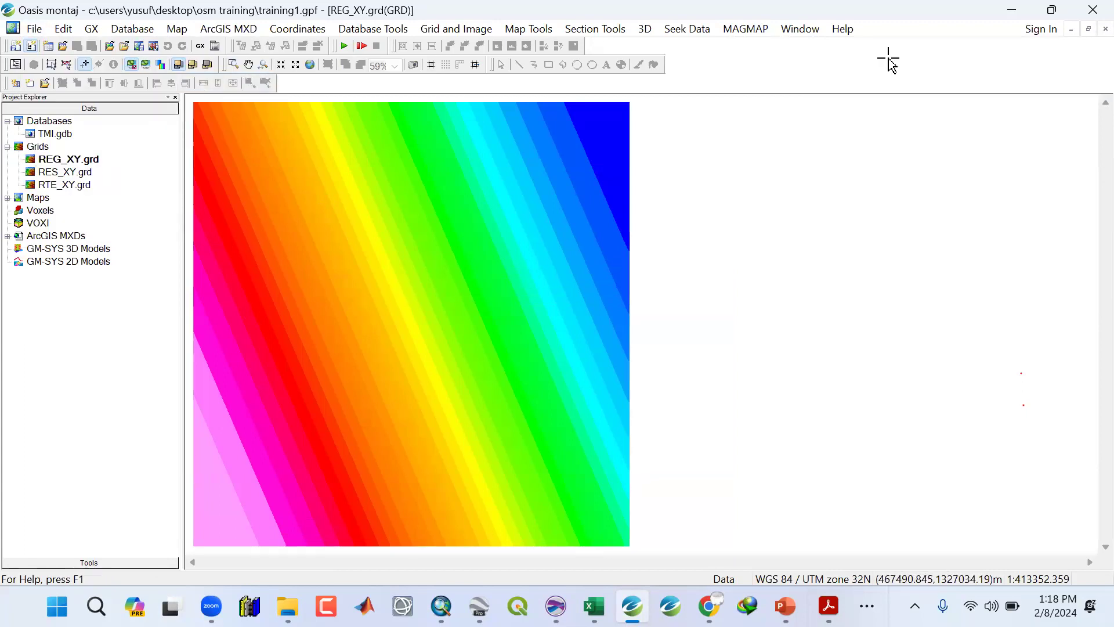
{"action": "left_click", "coordinate": [801, 29]}
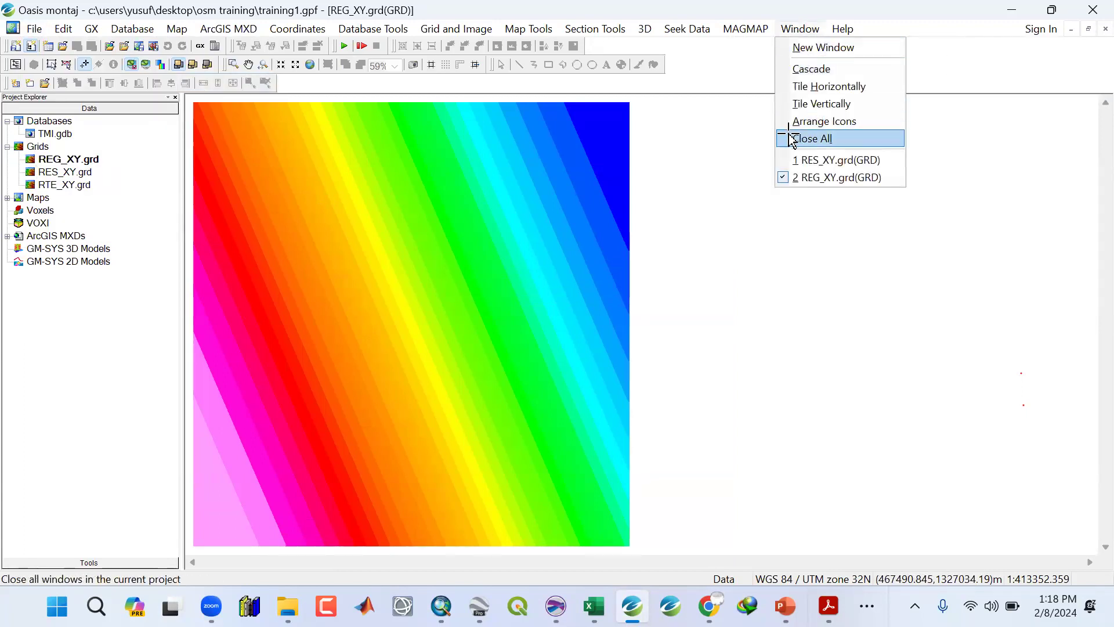
{"action": "left_click", "coordinate": [793, 140]}
Open the RES_XY grid and zoom it to its full extent.
{"action": "left_click", "coordinate": [65, 172]}
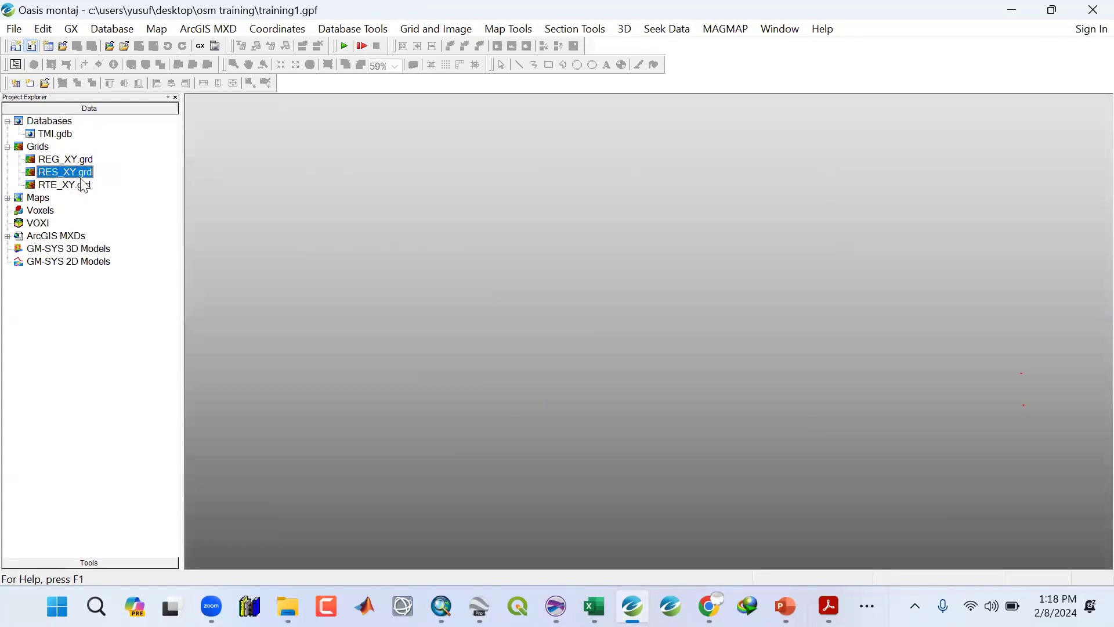
{"action": "double_click", "coordinate": [82, 175]}
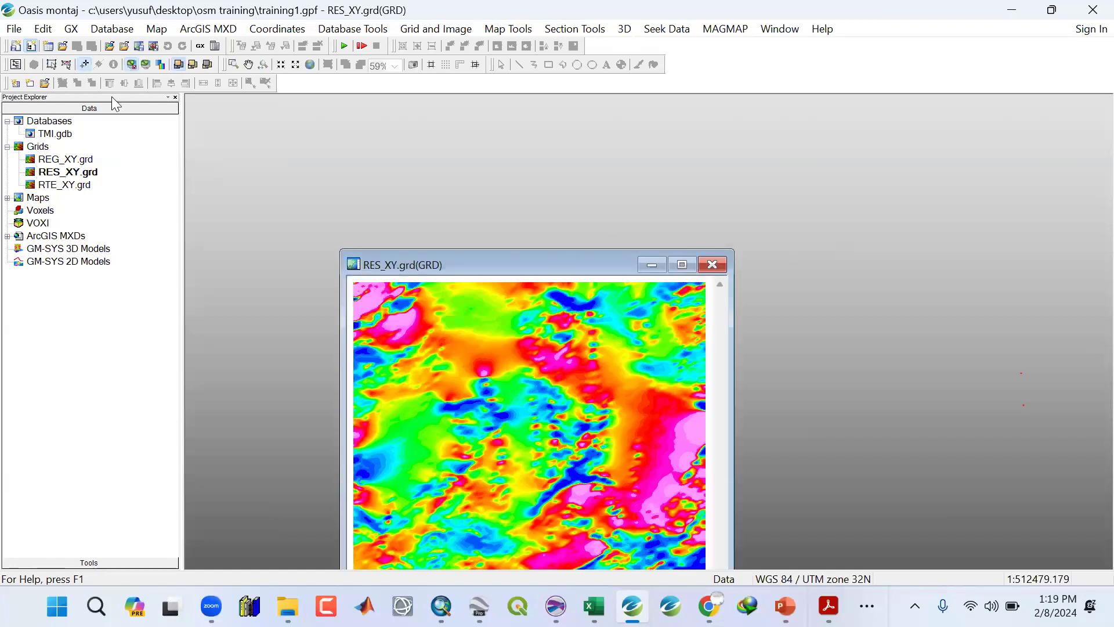
{"action": "left_click", "coordinate": [312, 64]}
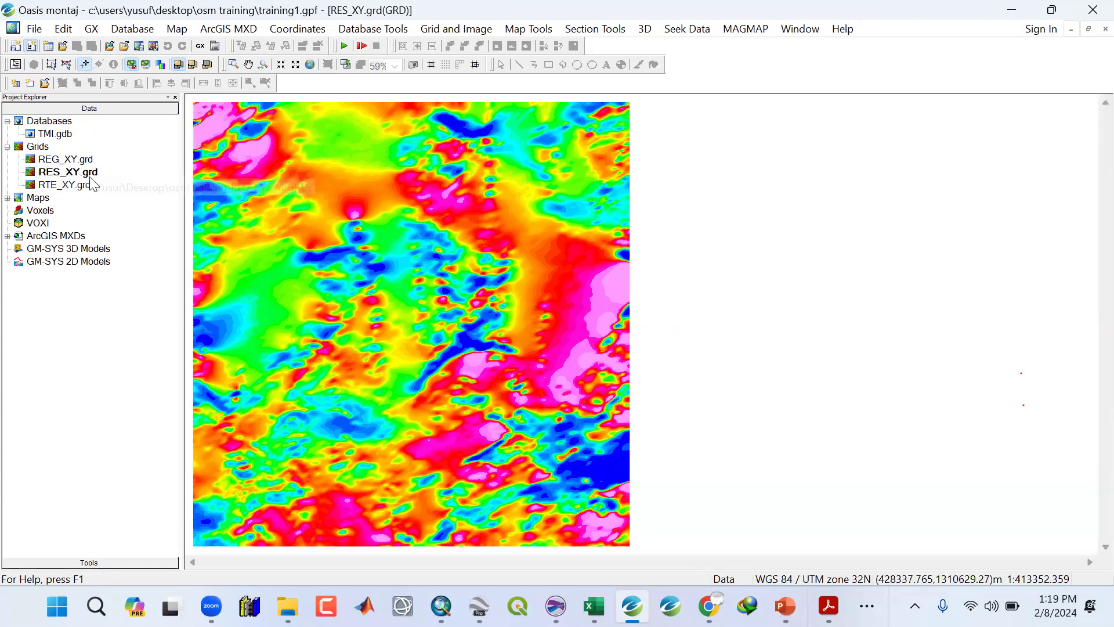
Switch to PowerPoint and highlight the 'Depth to Basement' topic on the Topics to be Discussed slide.
{"action": "left_click", "coordinate": [785, 606]}
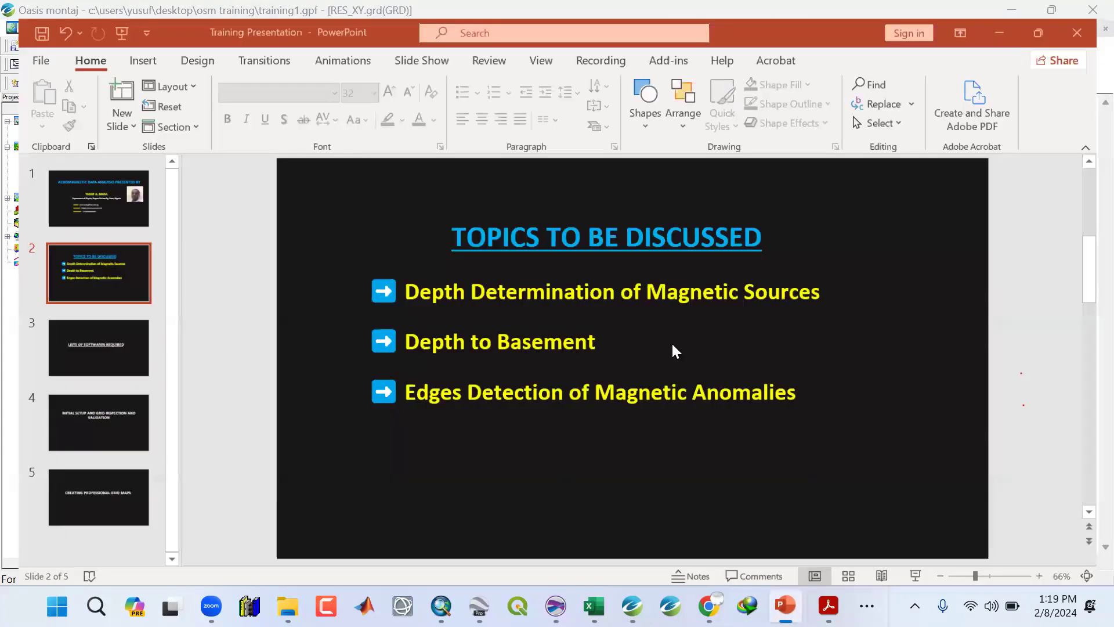
{"action": "left_click", "coordinate": [399, 281]}
{"action": "left_click_drag", "start_coordinate": [399, 281], "coordinate": [830, 282]}
{"action": "left_click_drag", "start_coordinate": [598, 335], "coordinate": [427, 343]}
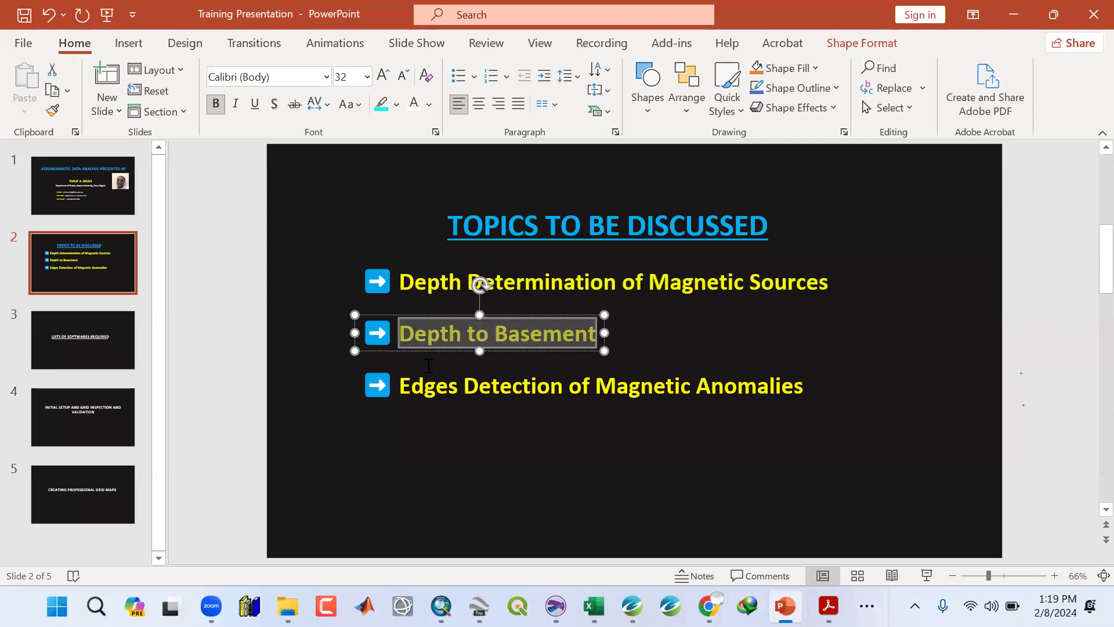
{"action": "left_click", "coordinate": [414, 388]}
{"action": "left_click", "coordinate": [412, 458]}
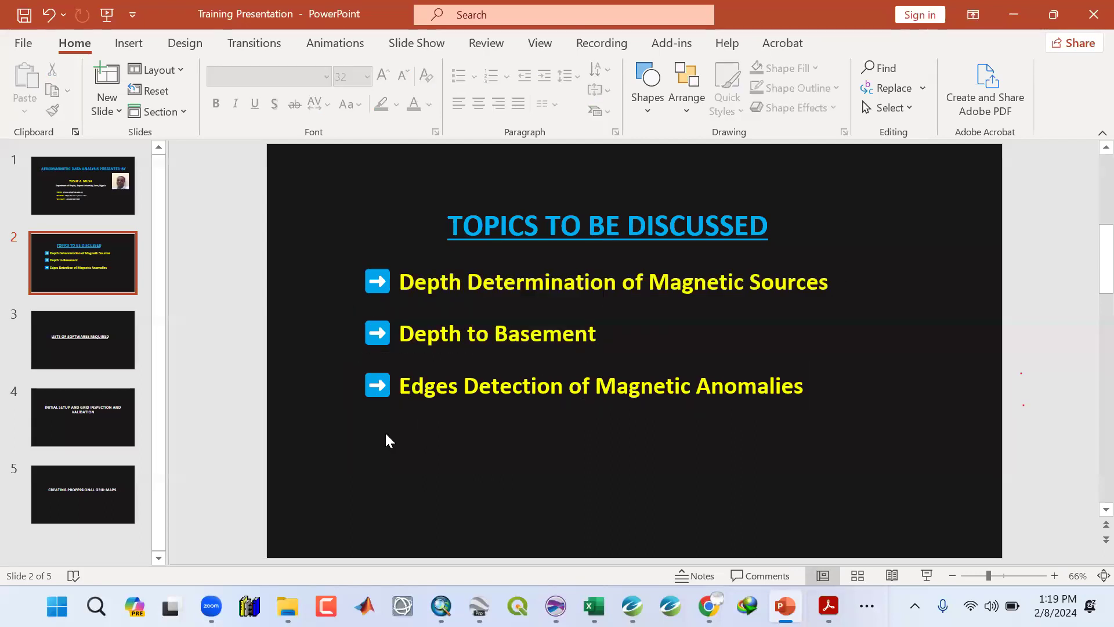